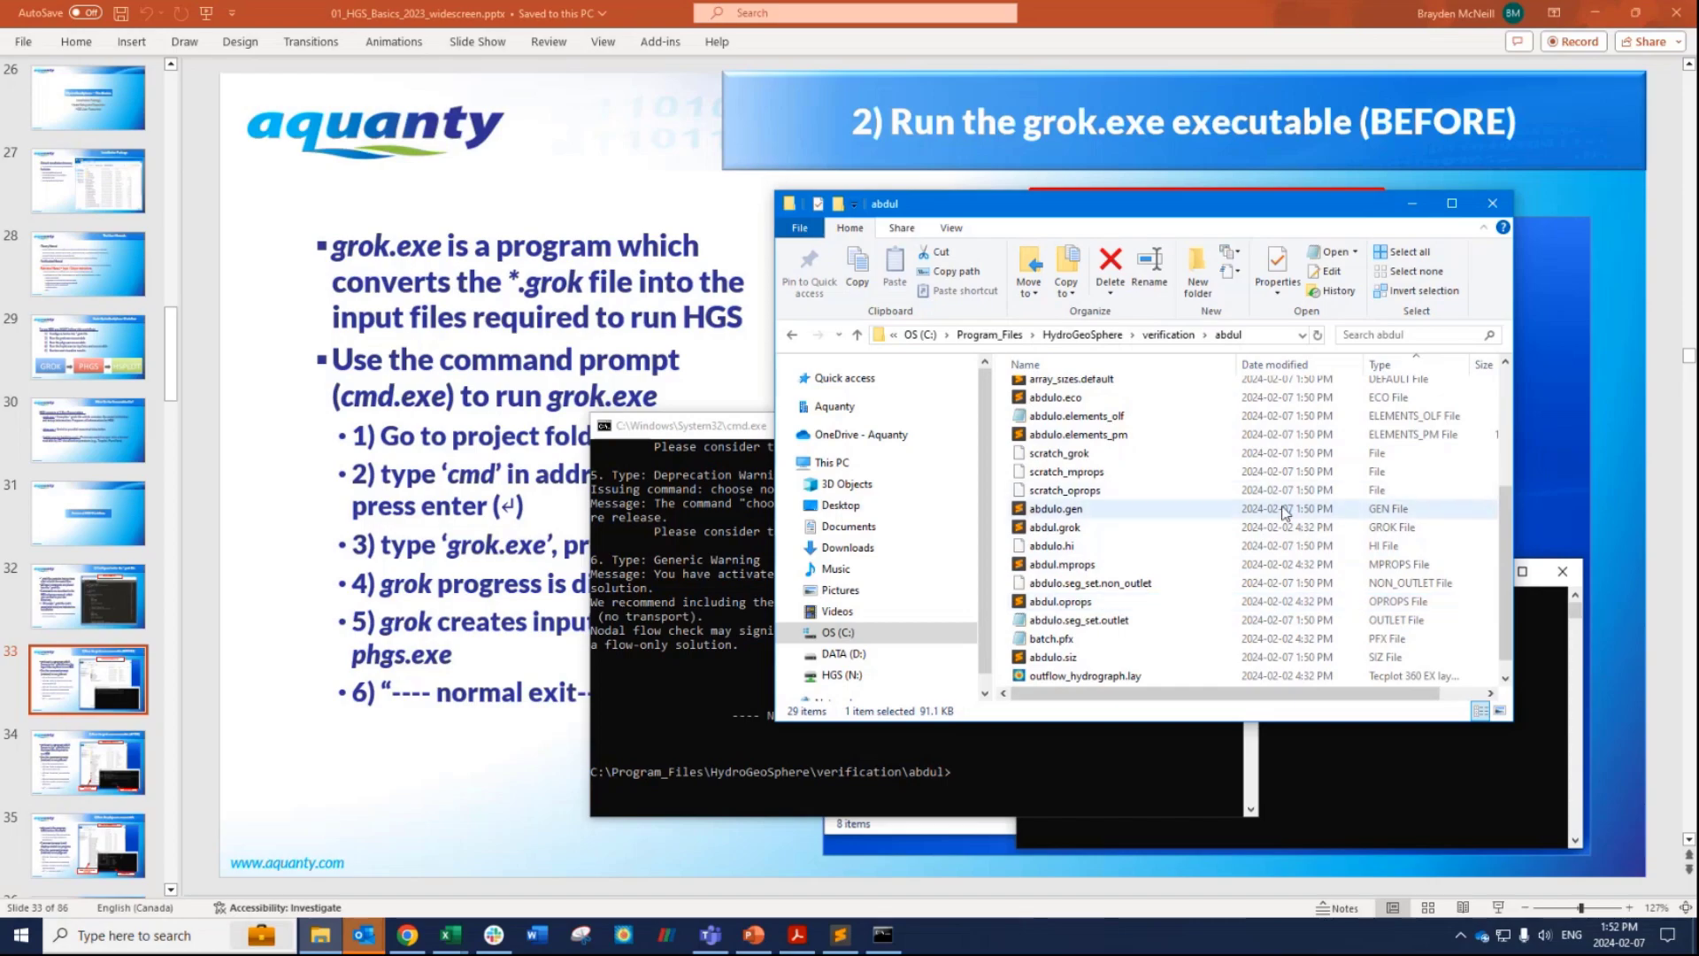
Inspect the contents of abdulo.gen from the abdul folder and close the file.
{"action": "double_click", "coordinate": [1257, 509]}
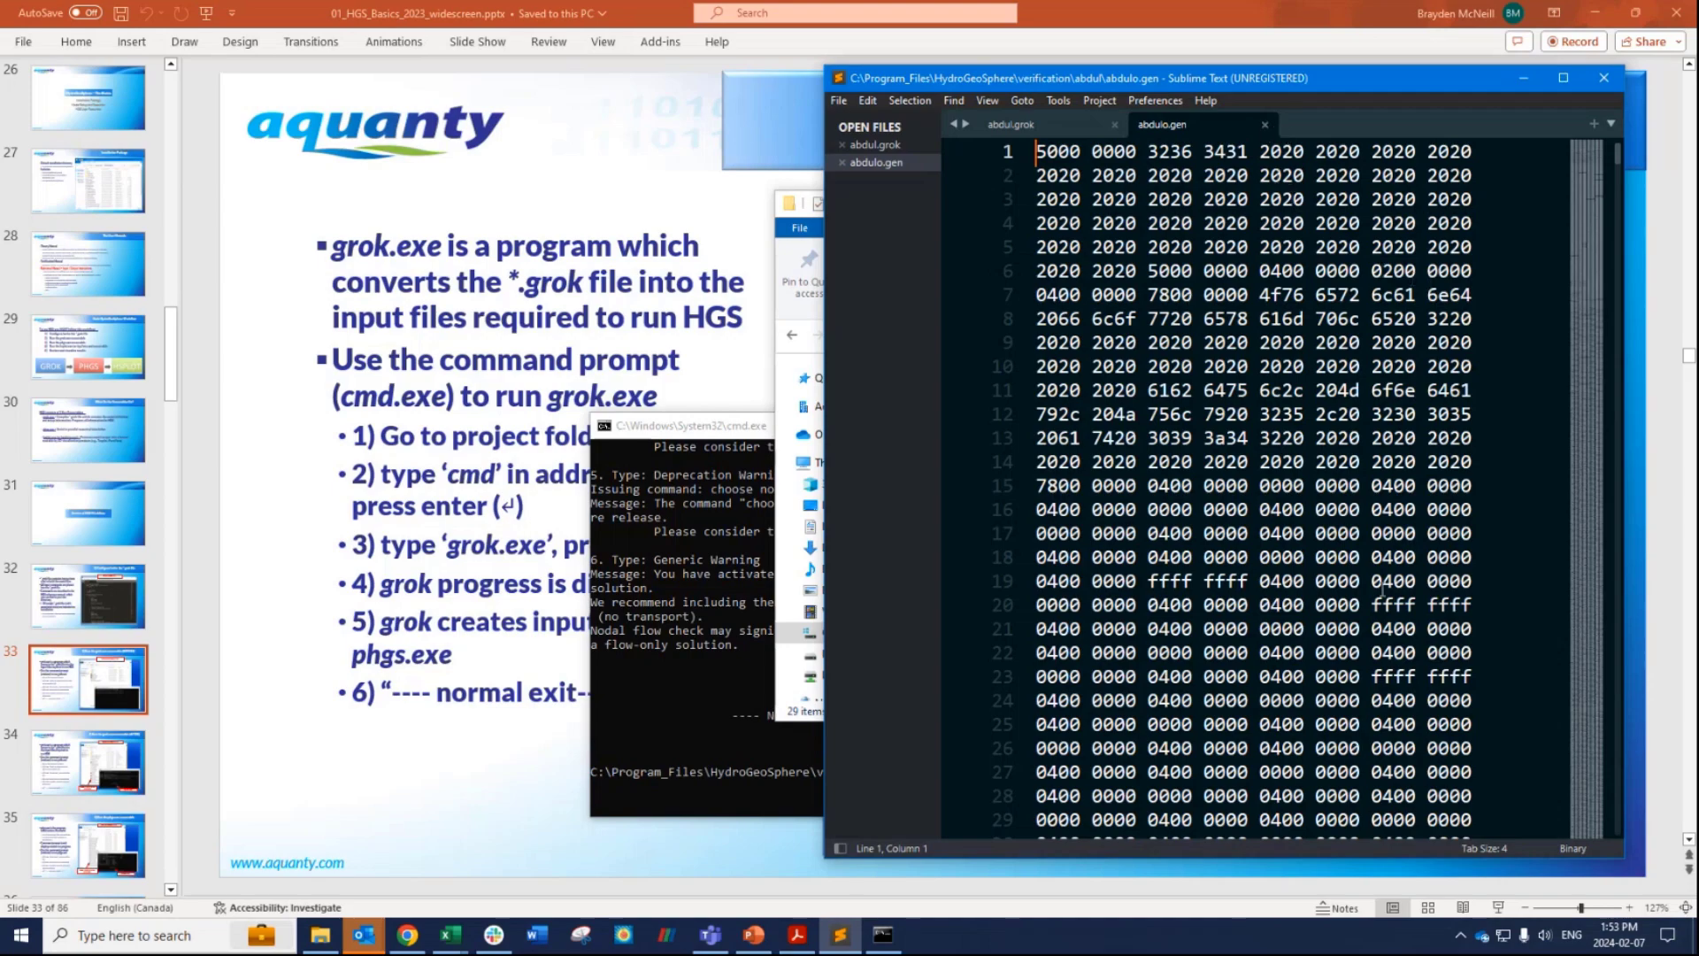
{"action": "scroll", "coordinate": [1383, 590], "scroll_direction": "down", "scroll_amount": 4}
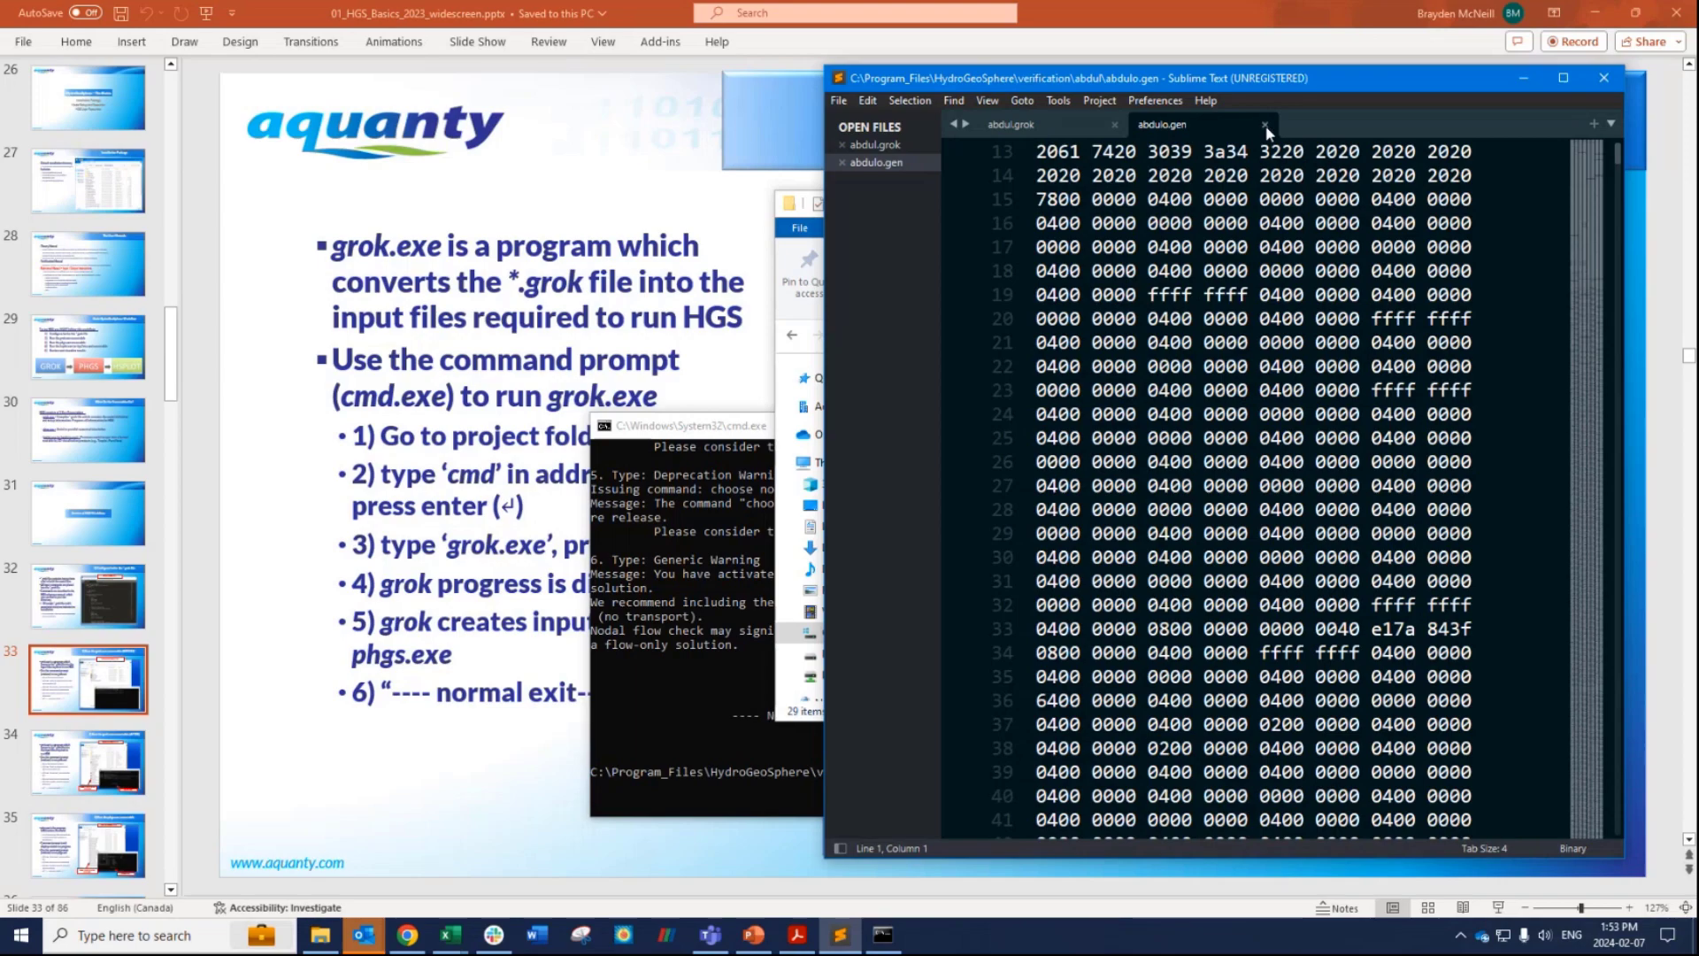
{"action": "left_click", "coordinate": [1265, 125]}
Open abdulo.eco from the abdul folder in the text editor and widen the editor window.
{"action": "left_click", "coordinate": [801, 367]}
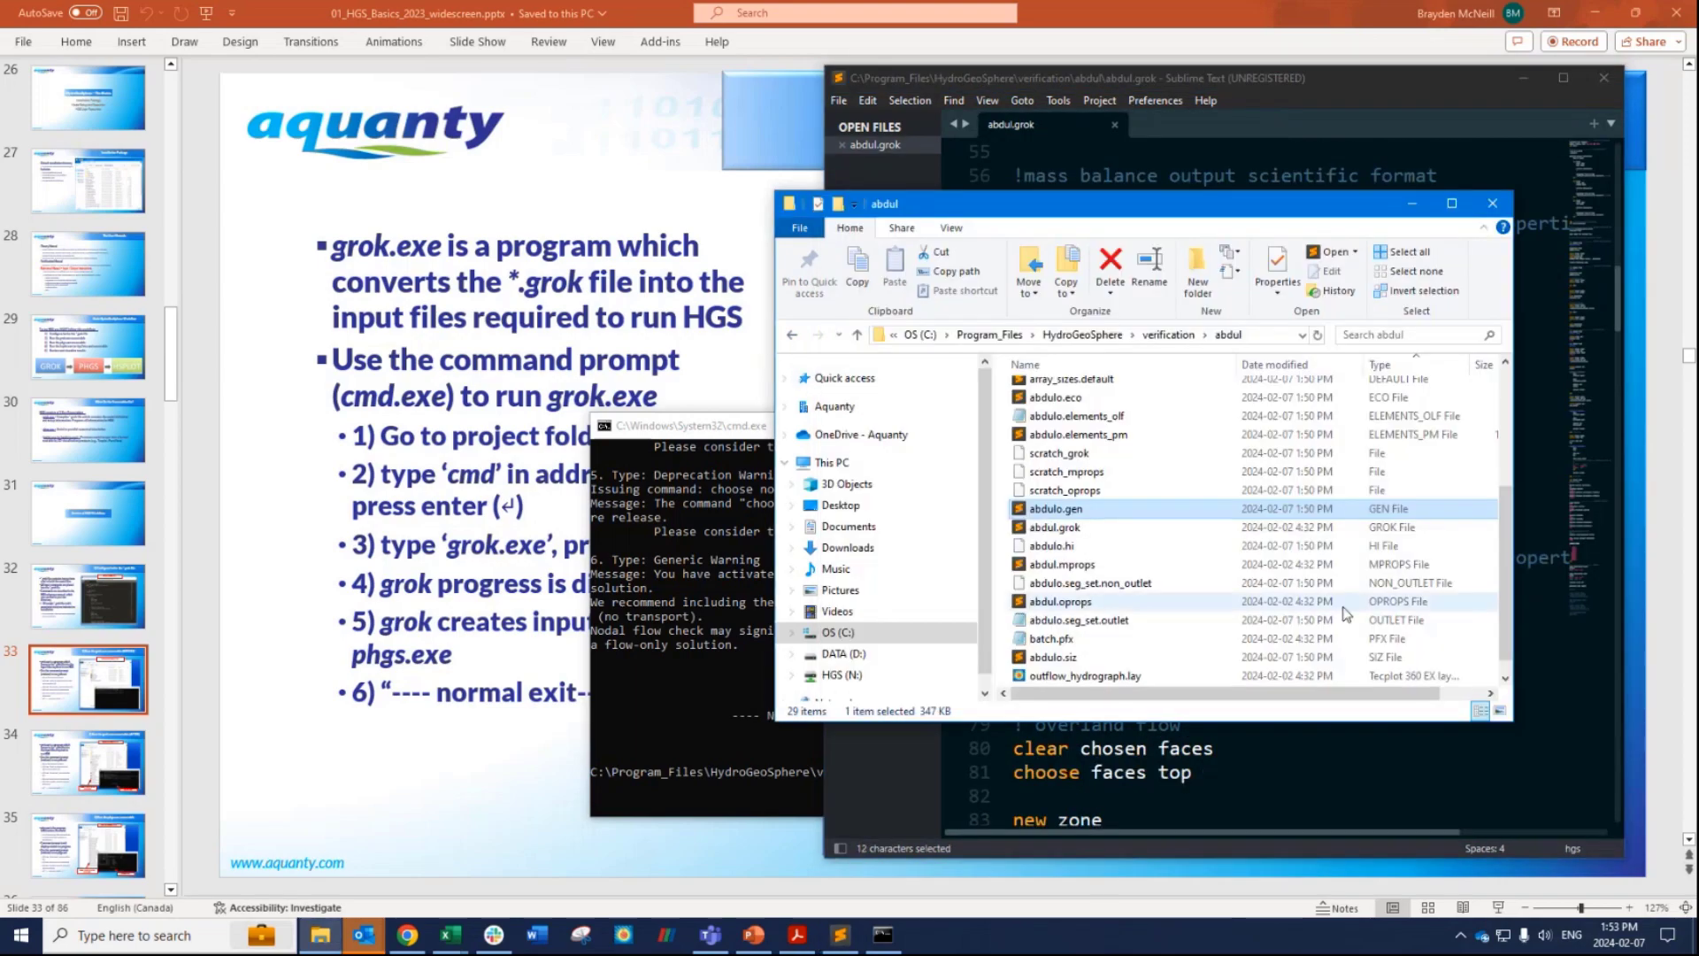
{"action": "scroll", "coordinate": [1128, 501], "scroll_direction": "up", "scroll_amount": 1}
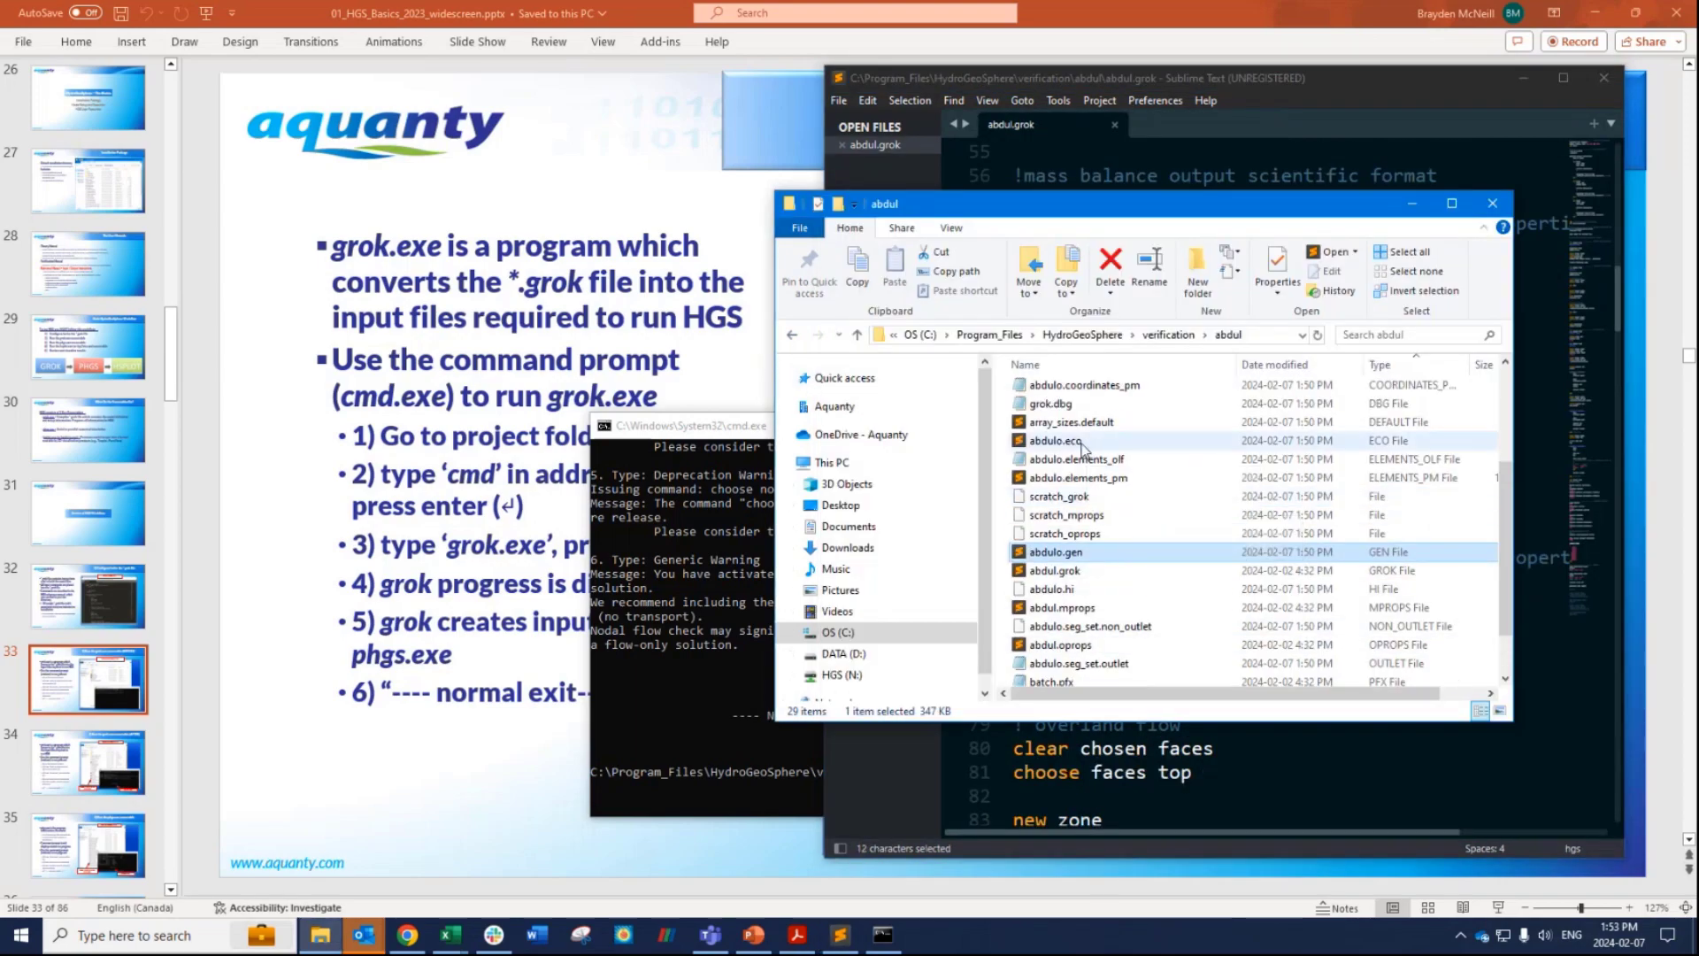
{"action": "double_click", "coordinate": [1081, 443]}
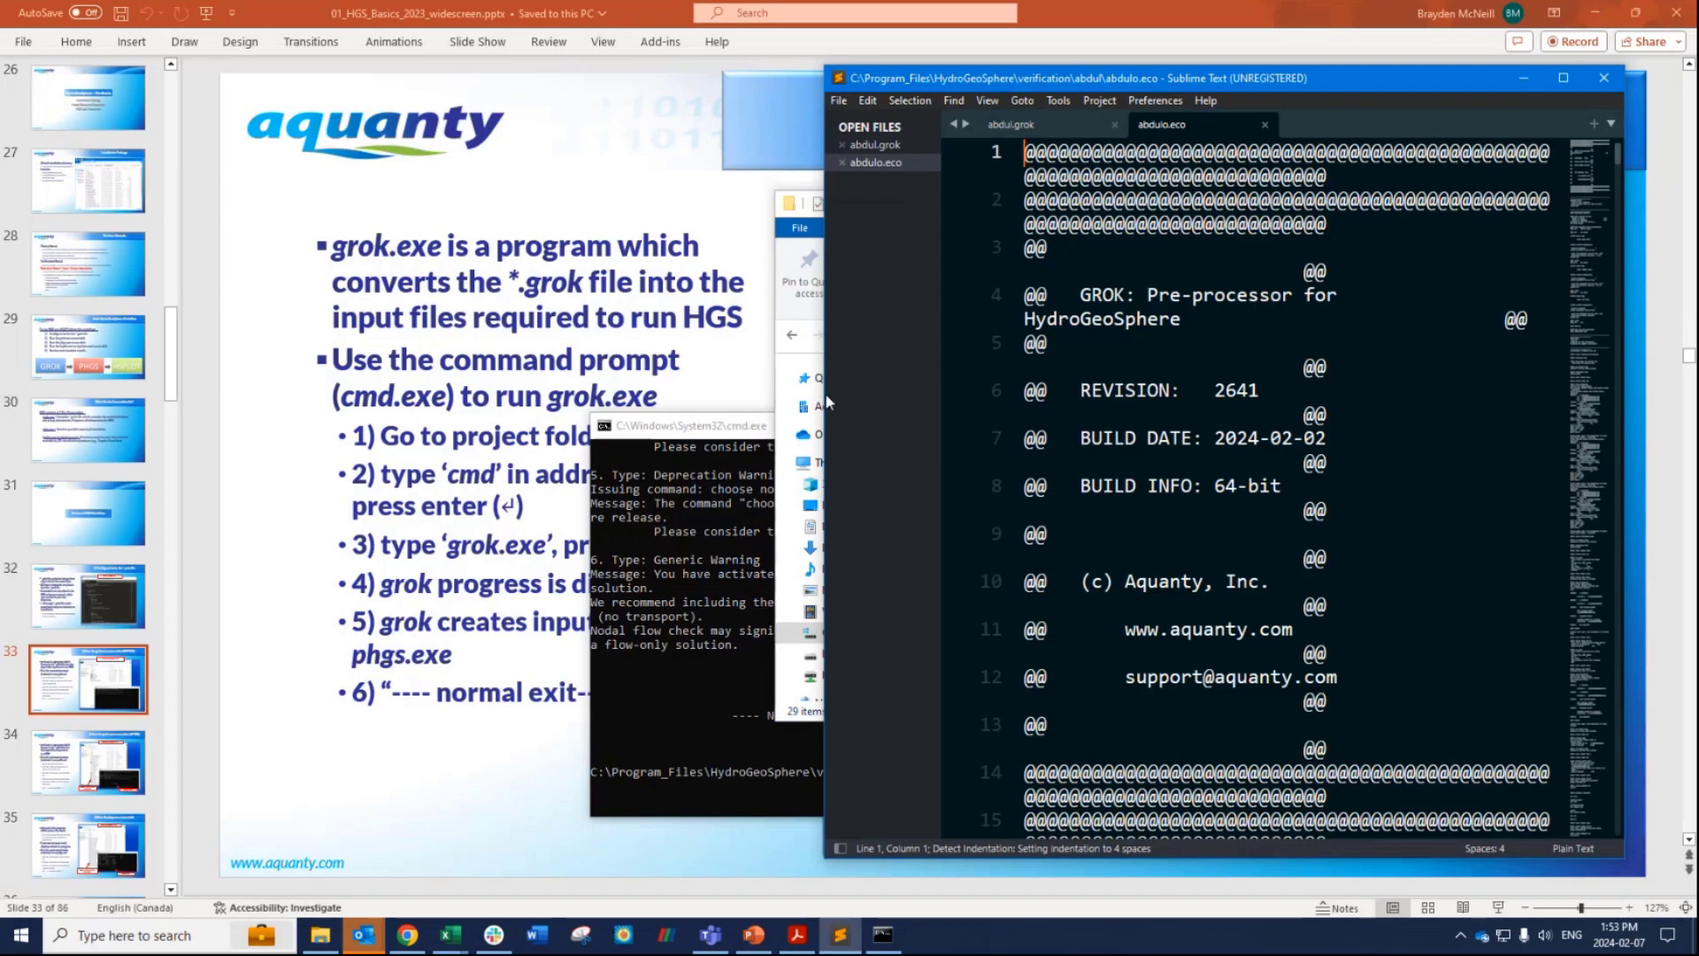
{"action": "left_click_drag", "start_coordinate": [825, 393], "coordinate": [423, 379]}
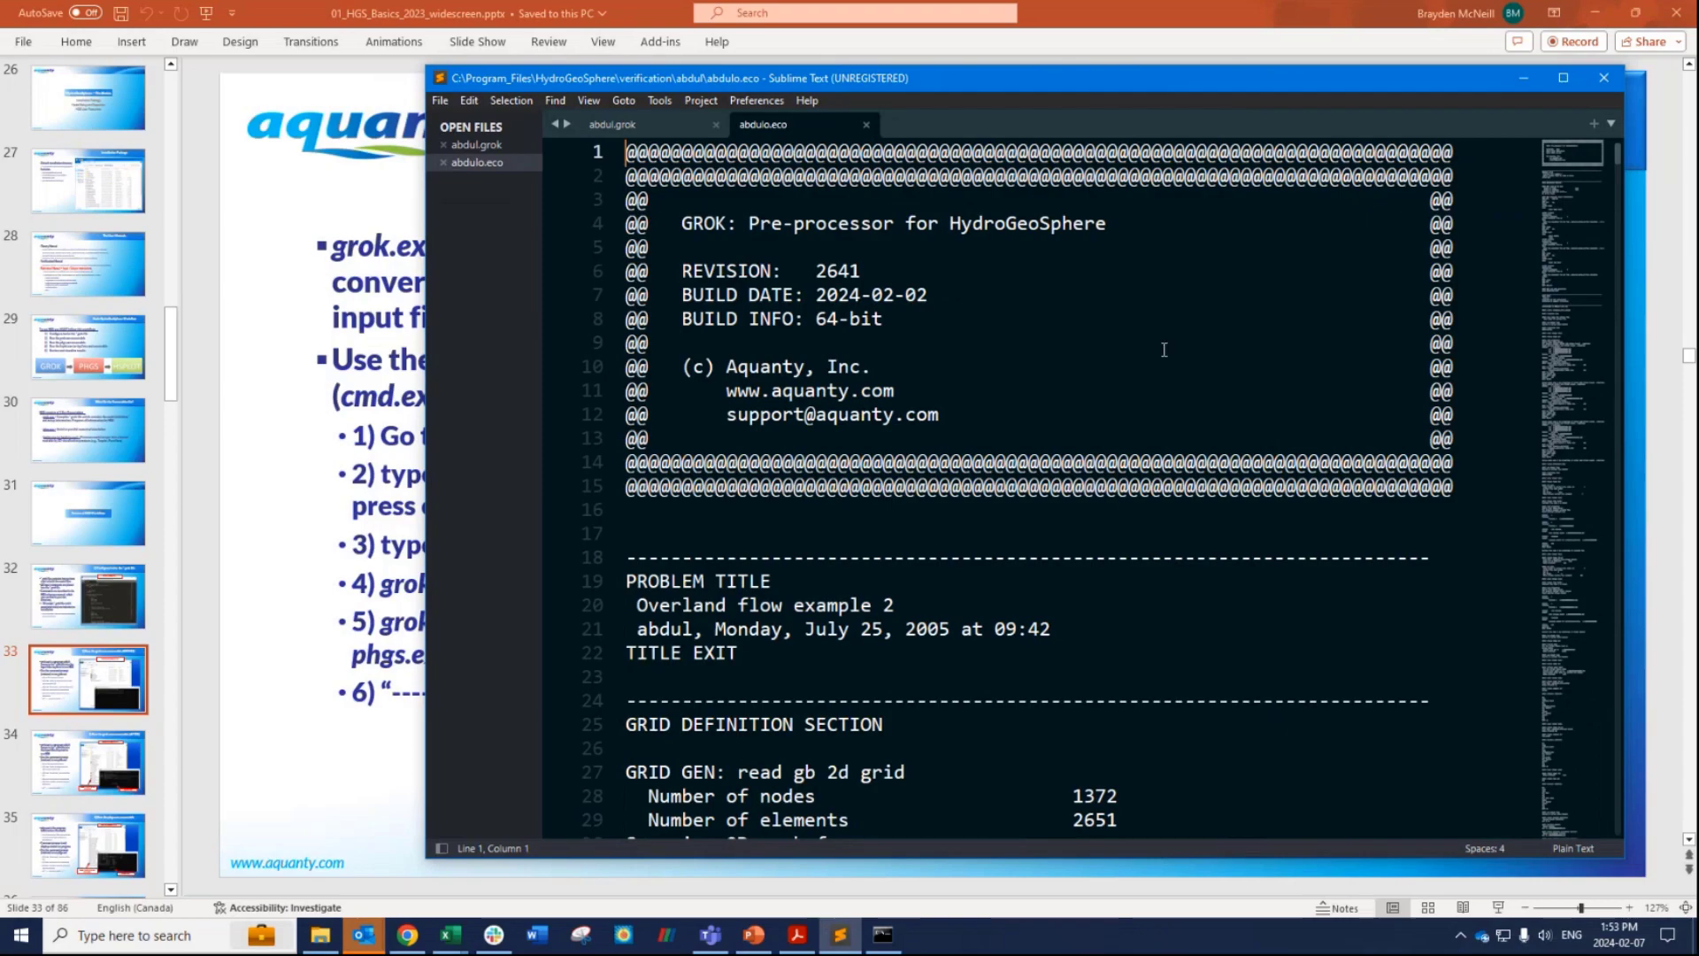
Examine the grok output in the command prompt, highlighting the OPROPS end material line.
{"action": "left_click", "coordinate": [884, 934]}
{"action": "scroll", "coordinate": [334, 409], "scroll_direction": "up", "scroll_amount": 15}
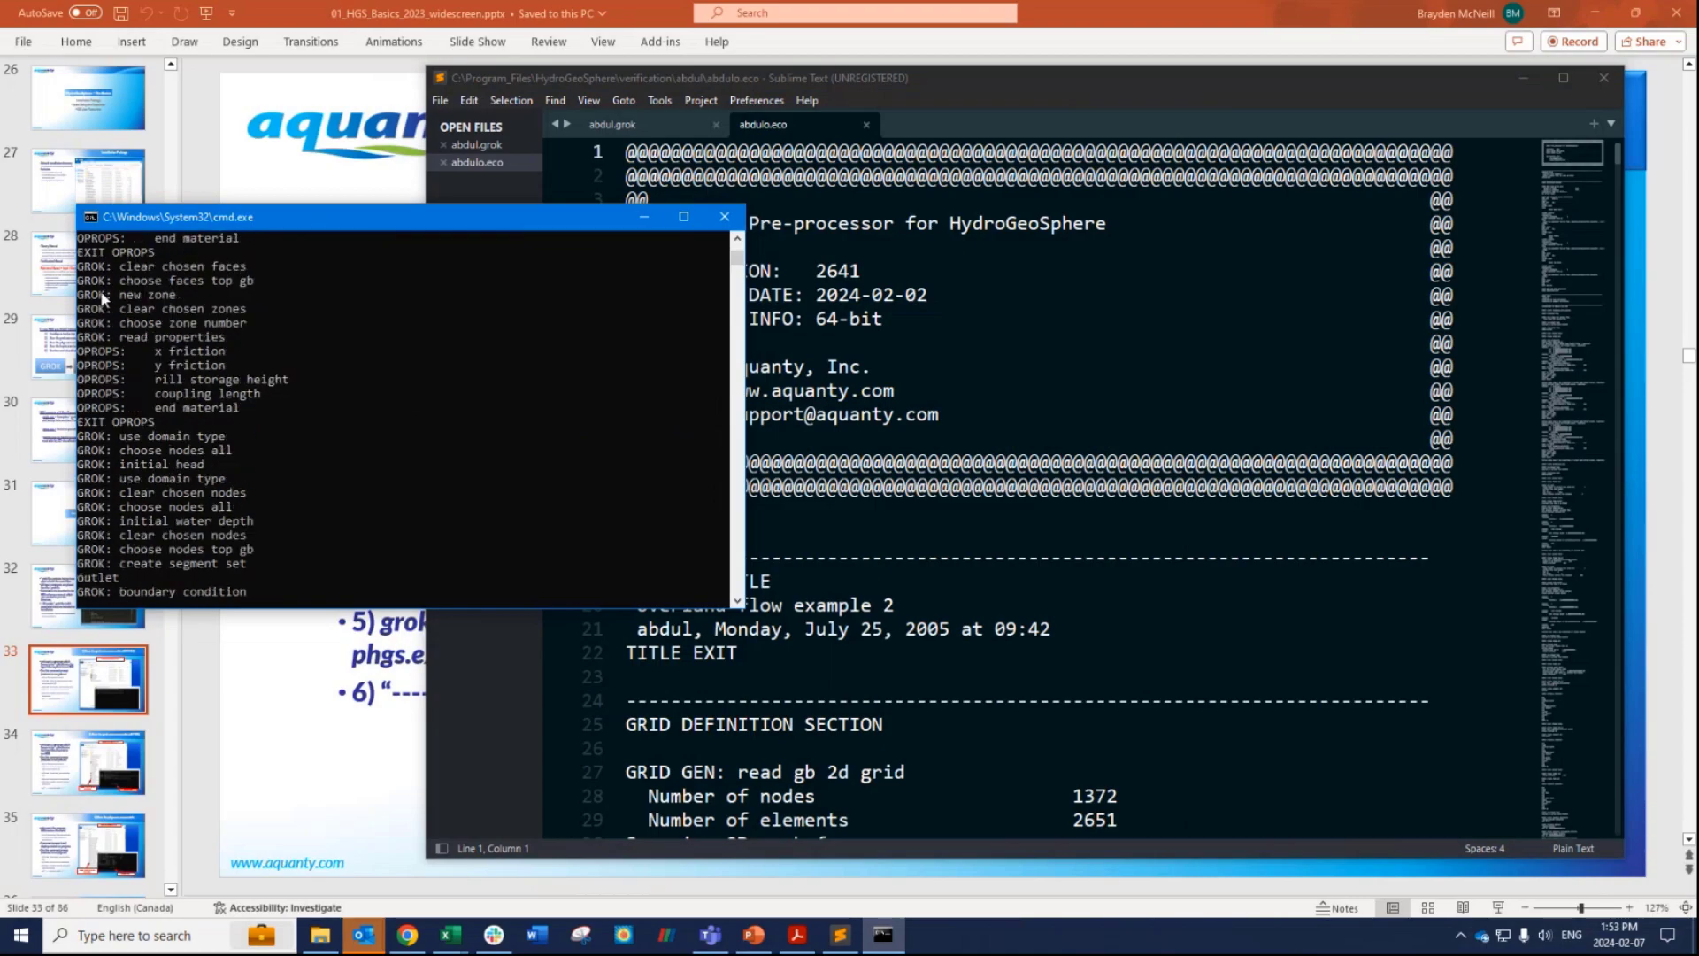
{"action": "scroll", "coordinate": [221, 309], "scroll_direction": "up", "scroll_amount": 5}
{"action": "scroll", "coordinate": [203, 332], "scroll_direction": "down", "scroll_amount": 5}
{"action": "left_click_drag", "start_coordinate": [267, 411], "coordinate": [71, 415]}
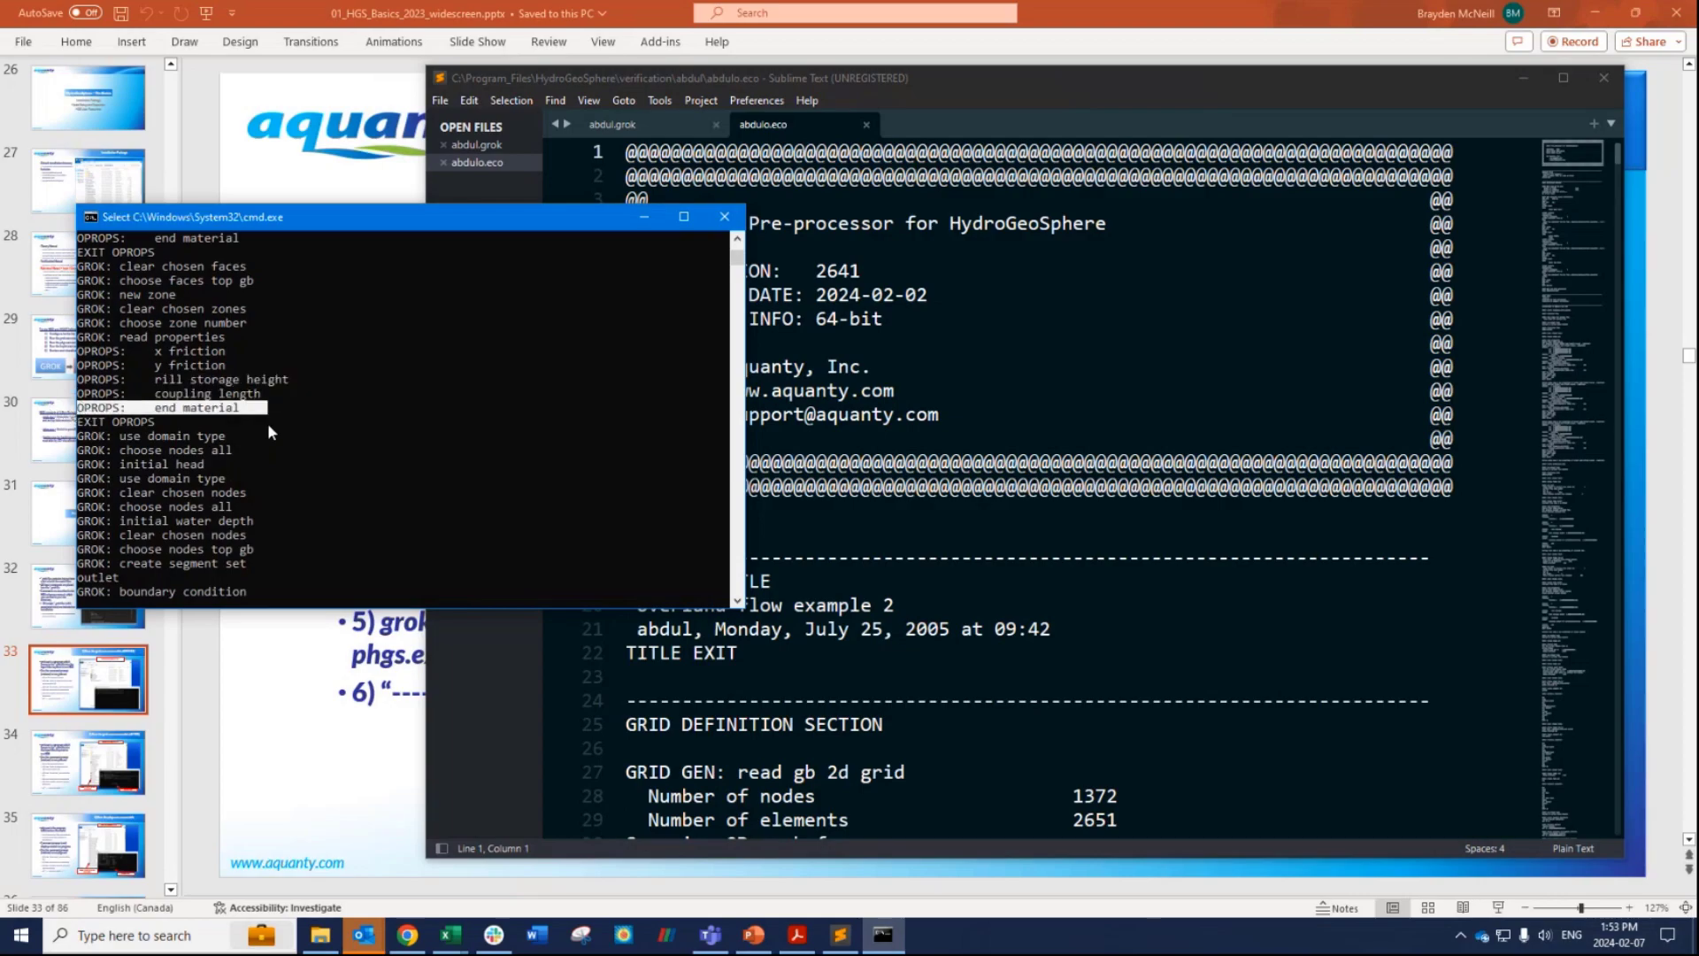
{"action": "scroll", "coordinate": [294, 455], "scroll_direction": "down", "scroll_amount": 3}
{"action": "scroll", "coordinate": [311, 449], "scroll_direction": "down", "scroll_amount": 1}
Read through abdulo.eco from its header past the grid definition and porous media properties to the overland flow properties.
{"action": "left_click", "coordinate": [1114, 451]}
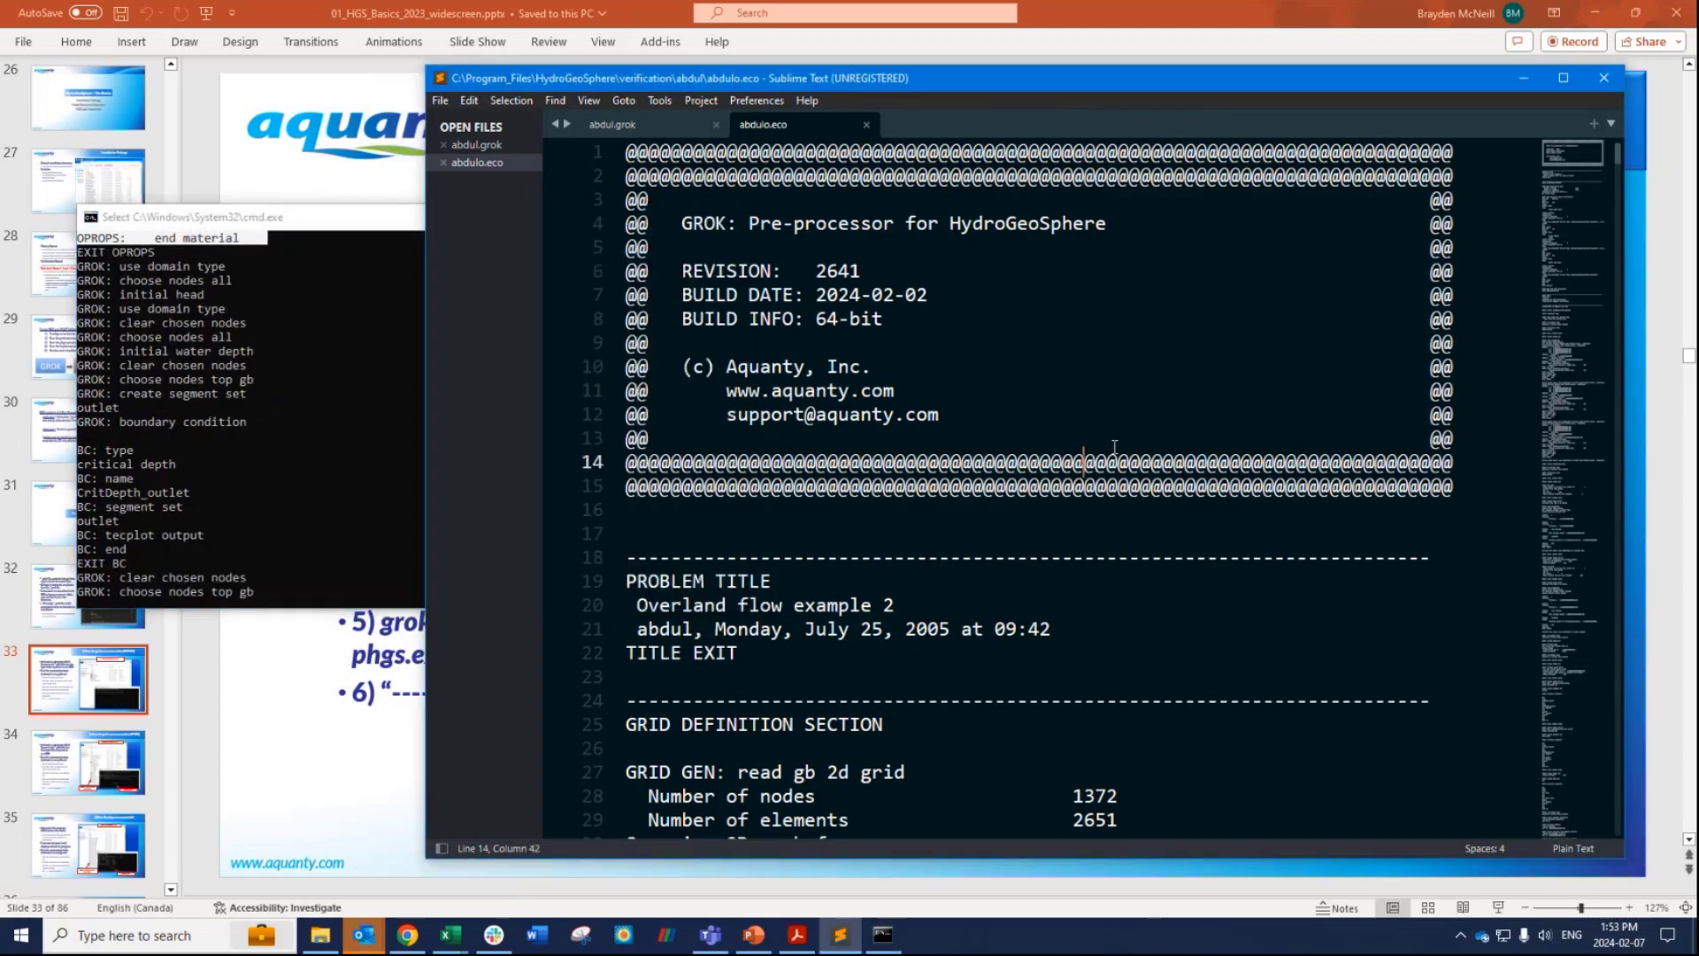
{"action": "scroll", "coordinate": [1195, 491], "scroll_direction": "down", "scroll_amount": 15}
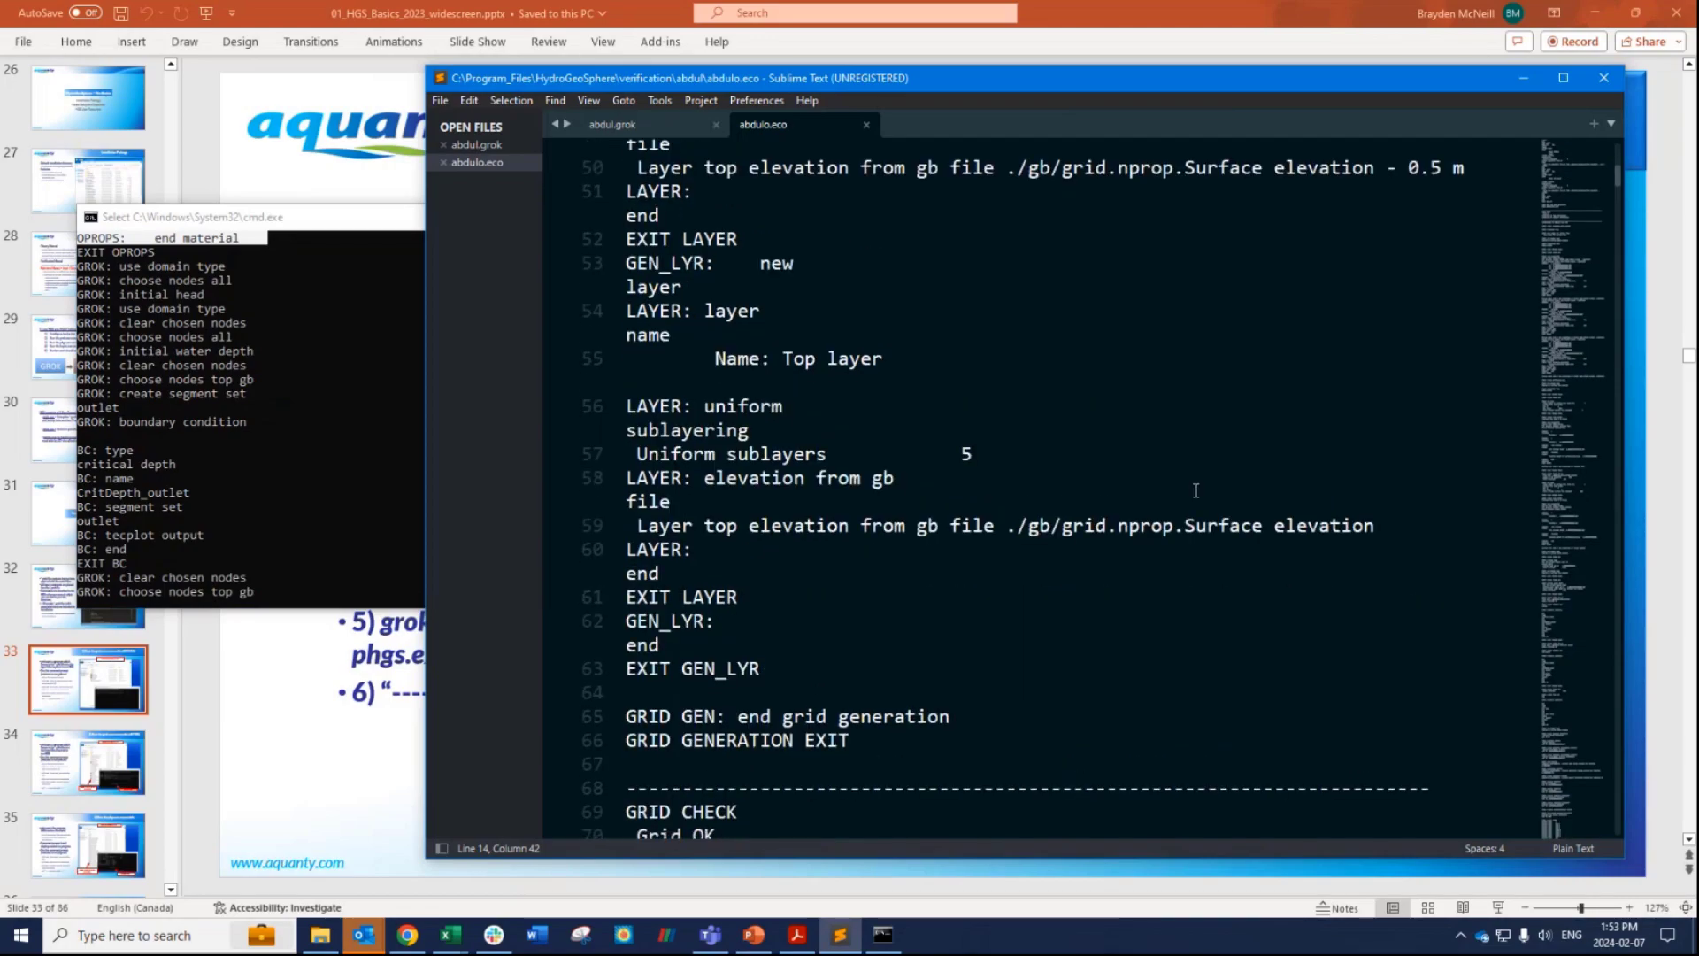
{"action": "scroll", "coordinate": [1195, 491], "scroll_direction": "down", "scroll_amount": 3}
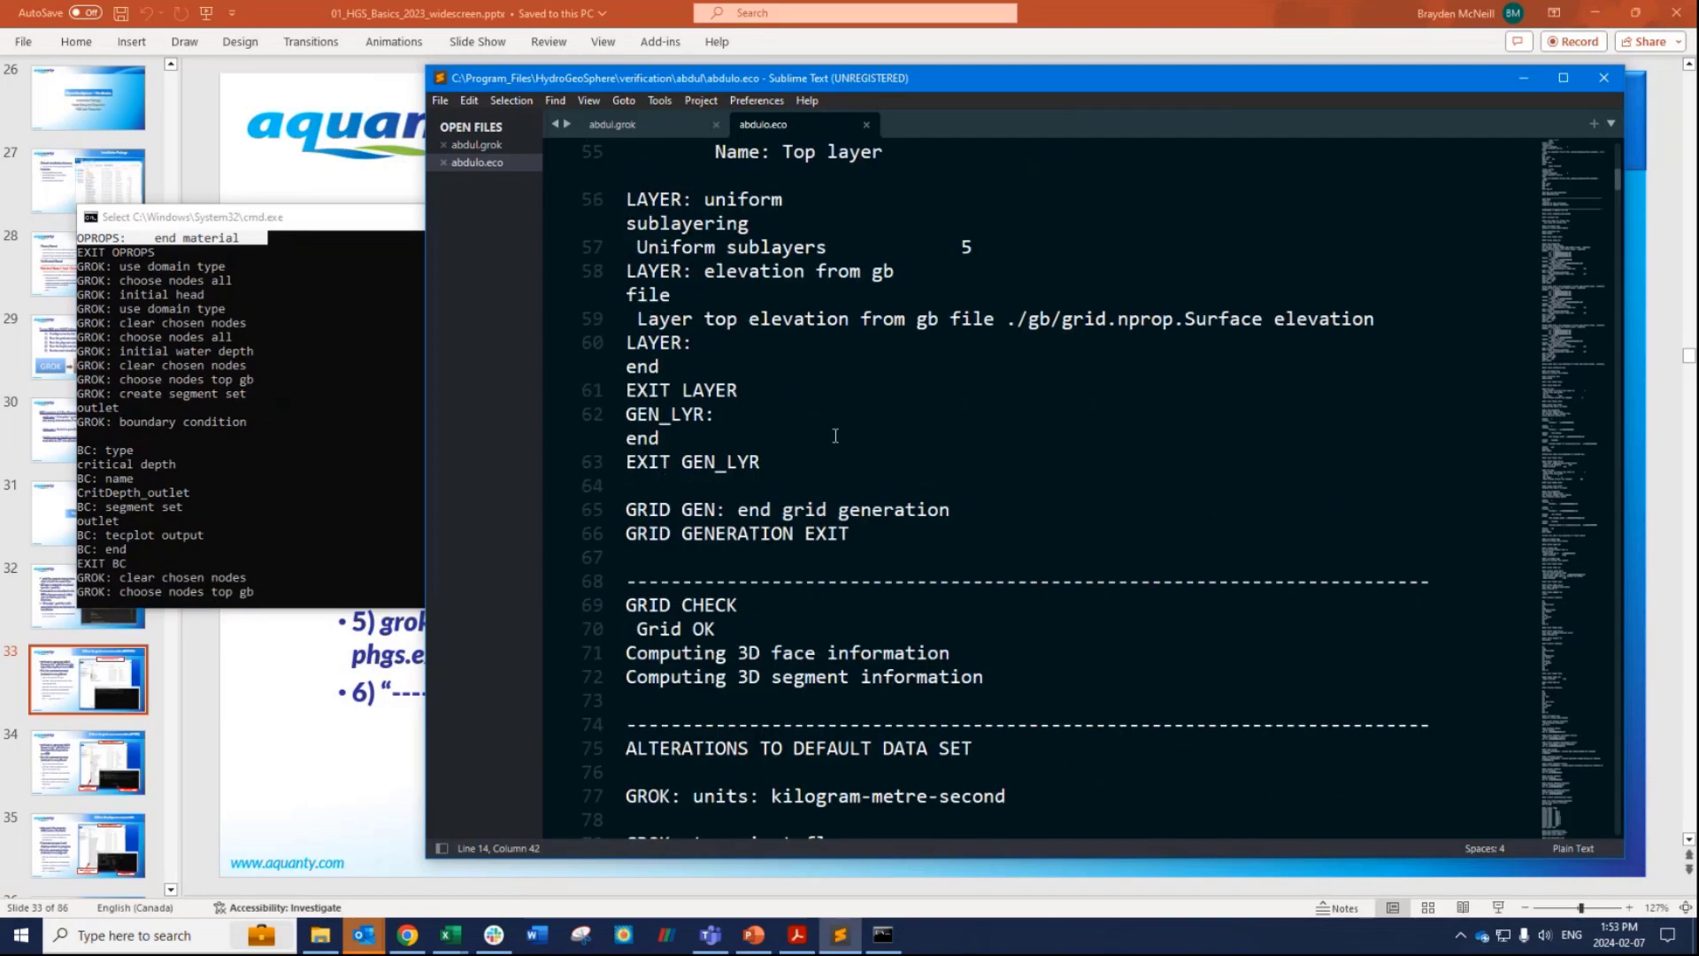
{"action": "scroll", "coordinate": [863, 488], "scroll_direction": "down", "scroll_amount": 11}
{"action": "scroll", "coordinate": [889, 494], "scroll_direction": "down", "scroll_amount": 20}
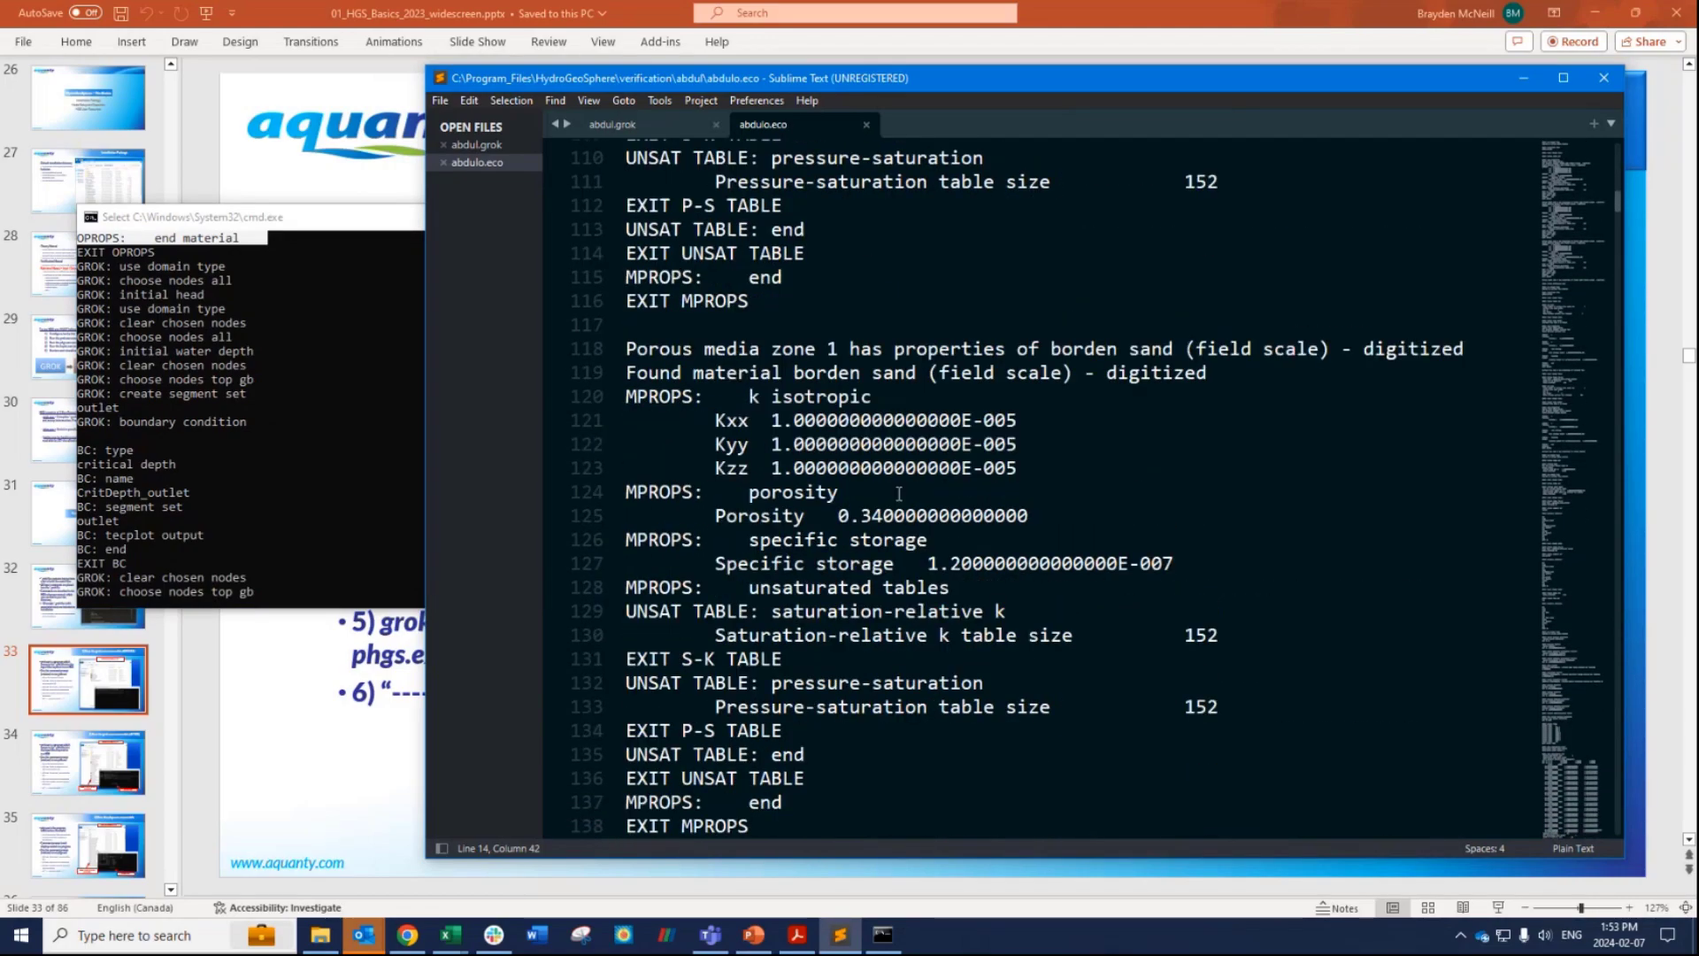
{"action": "scroll", "coordinate": [901, 494], "scroll_direction": "down", "scroll_amount": 5}
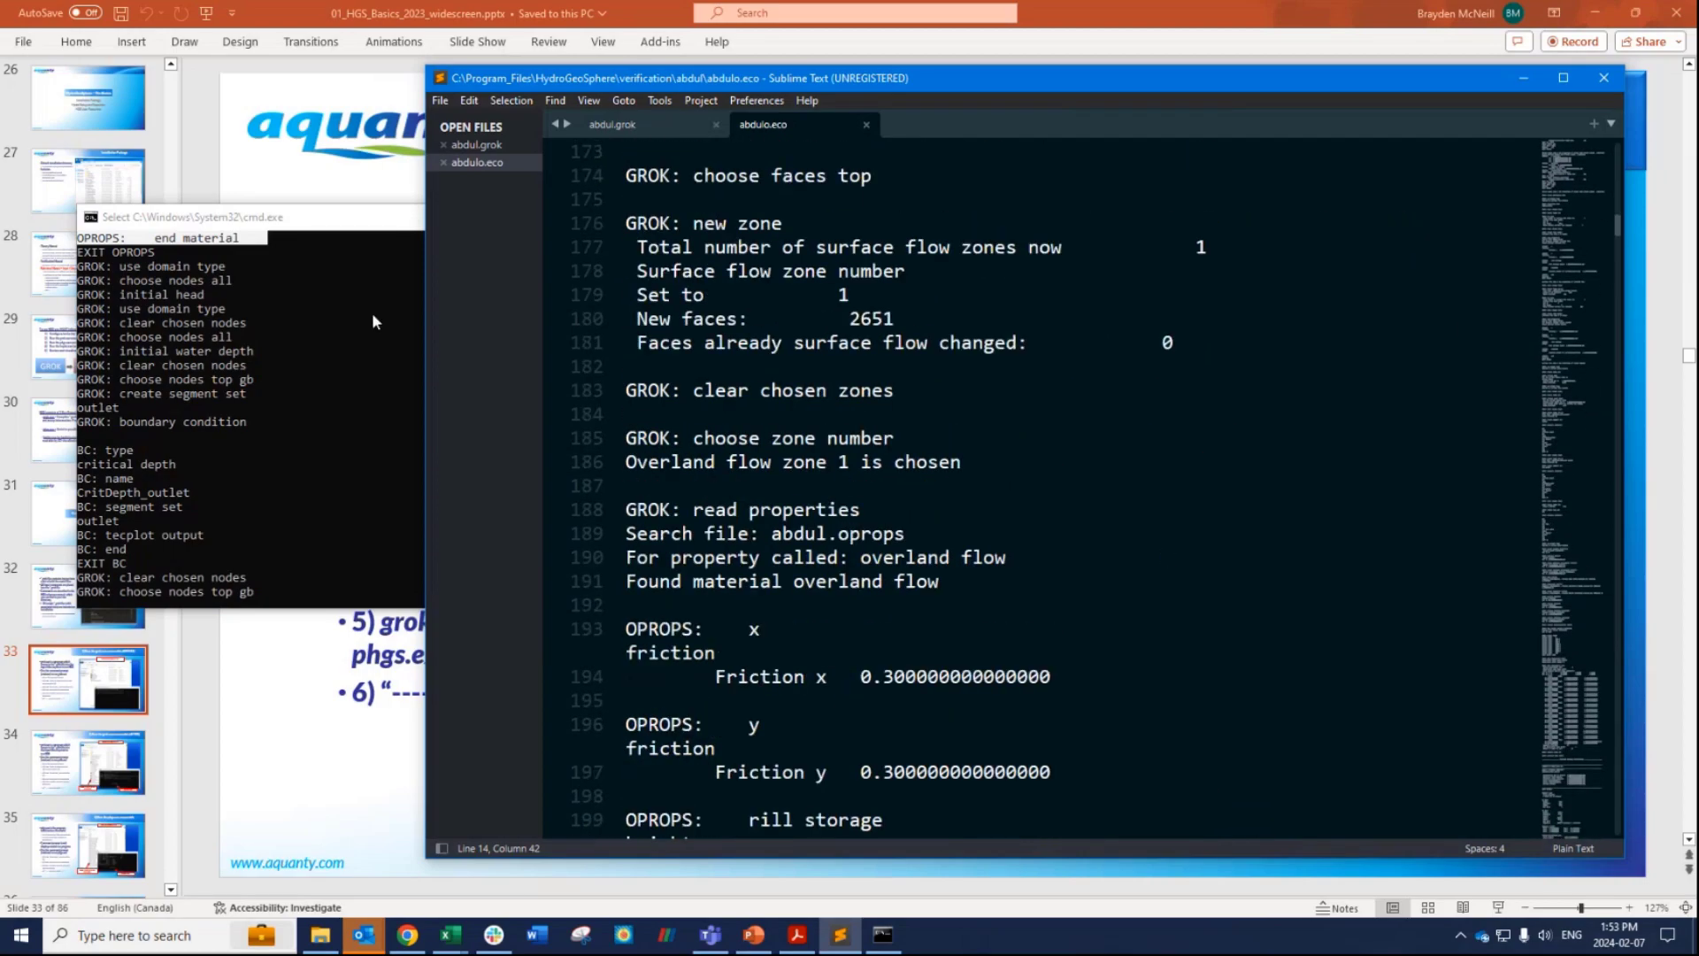
Highlight the critical depth outlet boundary condition in the console output and locate the CritDepth_rest boundary condition in abdulo.eco.
{"action": "left_click", "coordinate": [82, 460]}
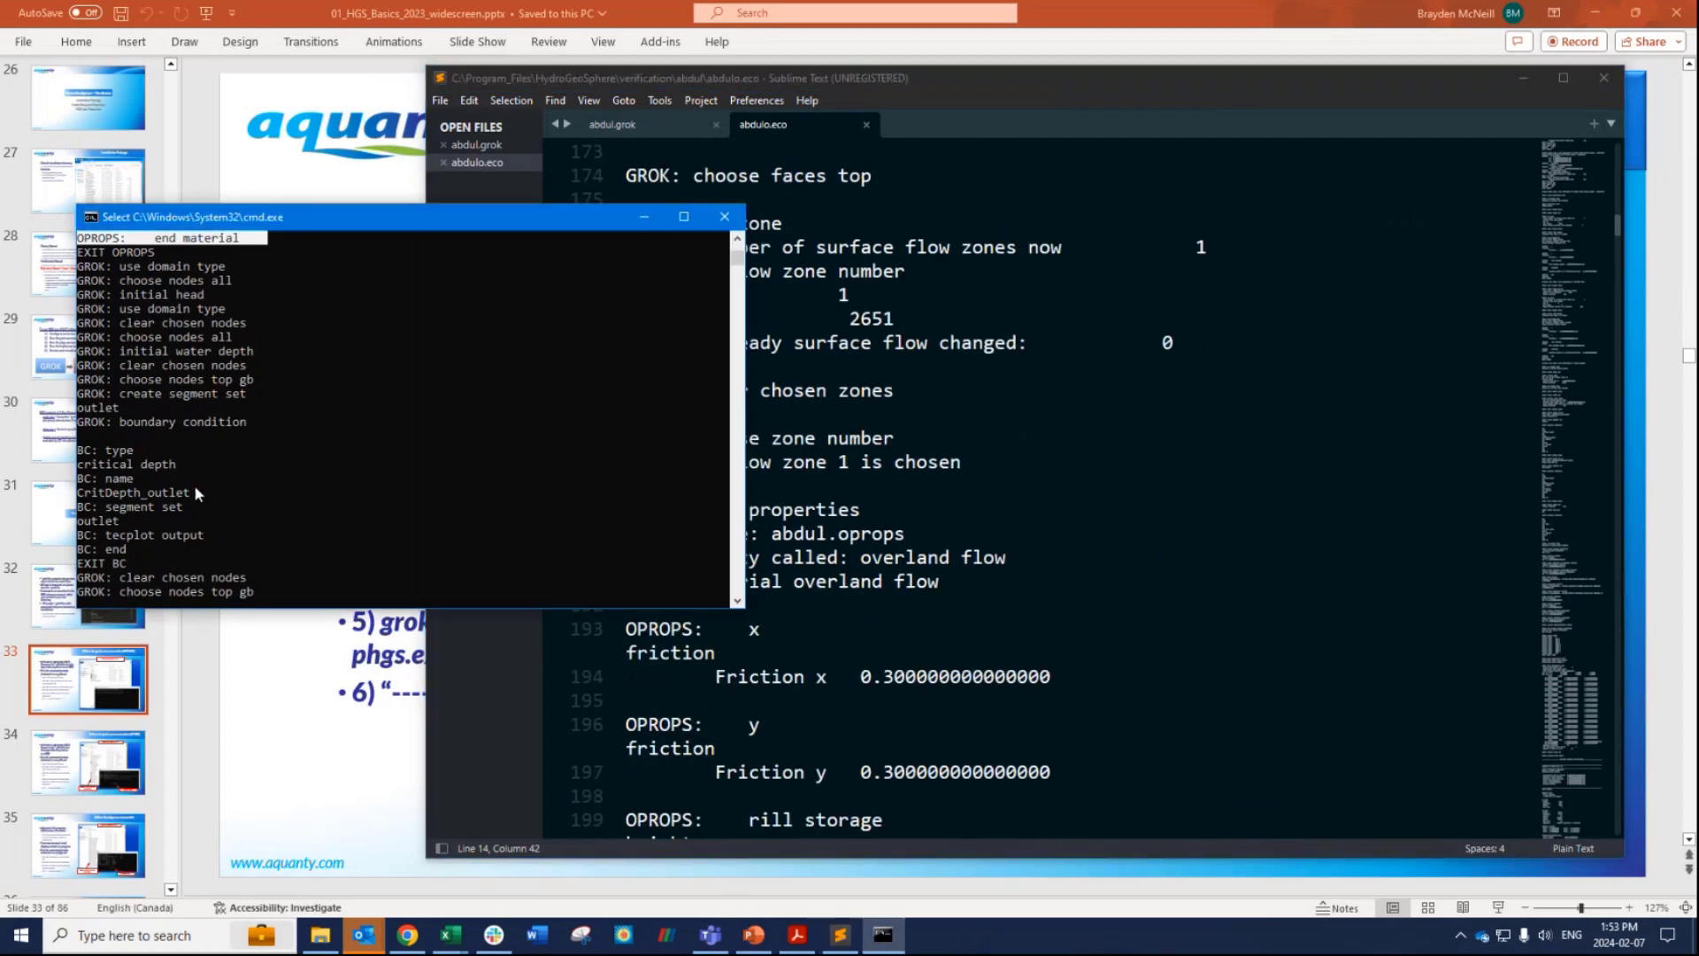
{"action": "left_click_drag", "start_coordinate": [197, 493], "coordinate": [69, 408]}
{"action": "left_click", "coordinate": [896, 464]}
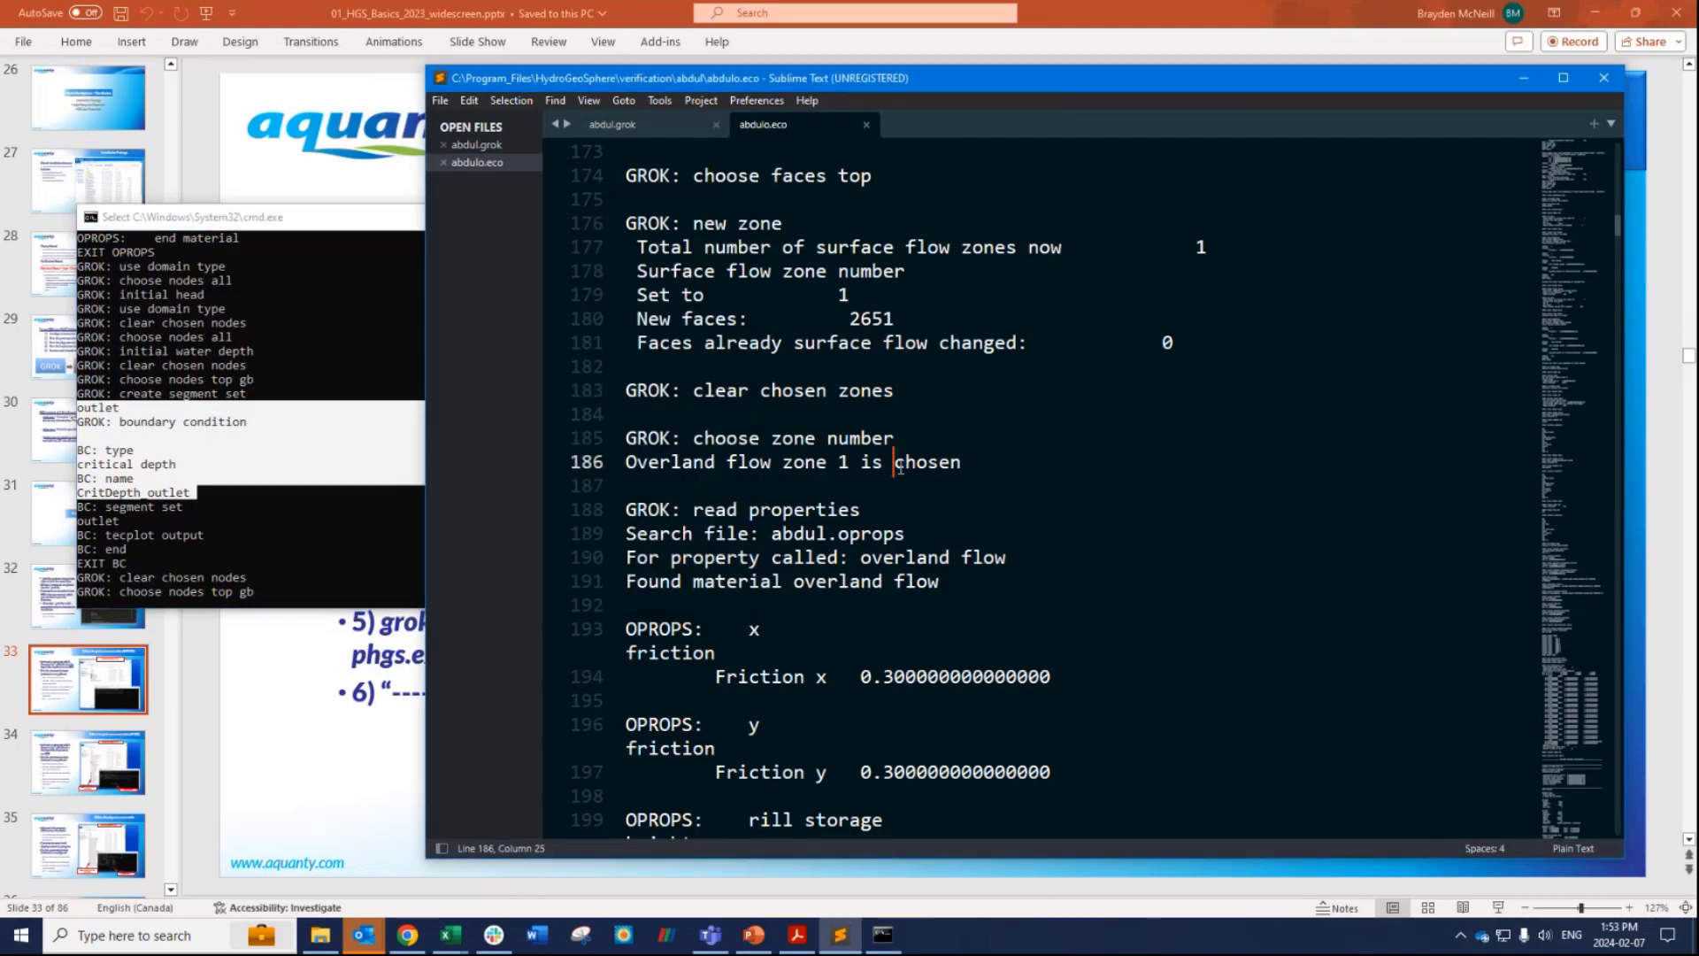
{"action": "scroll", "coordinate": [985, 395], "scroll_direction": "down", "scroll_amount": 13}
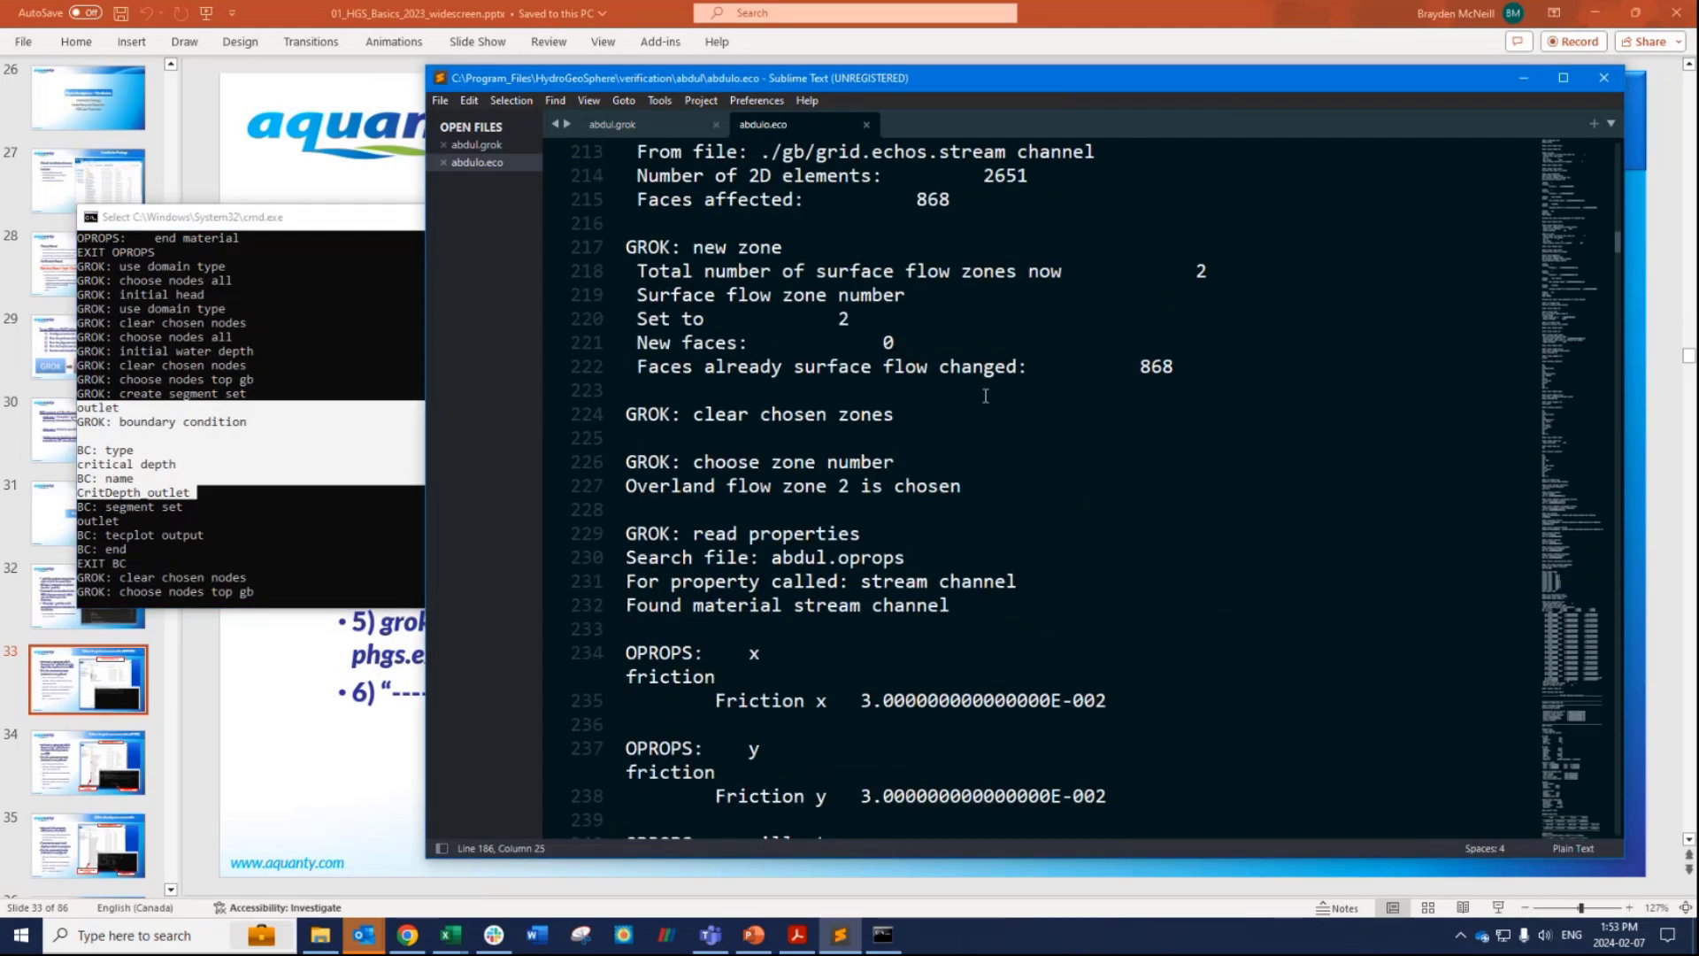
{"action": "scroll", "coordinate": [985, 396], "scroll_direction": "down", "scroll_amount": 15}
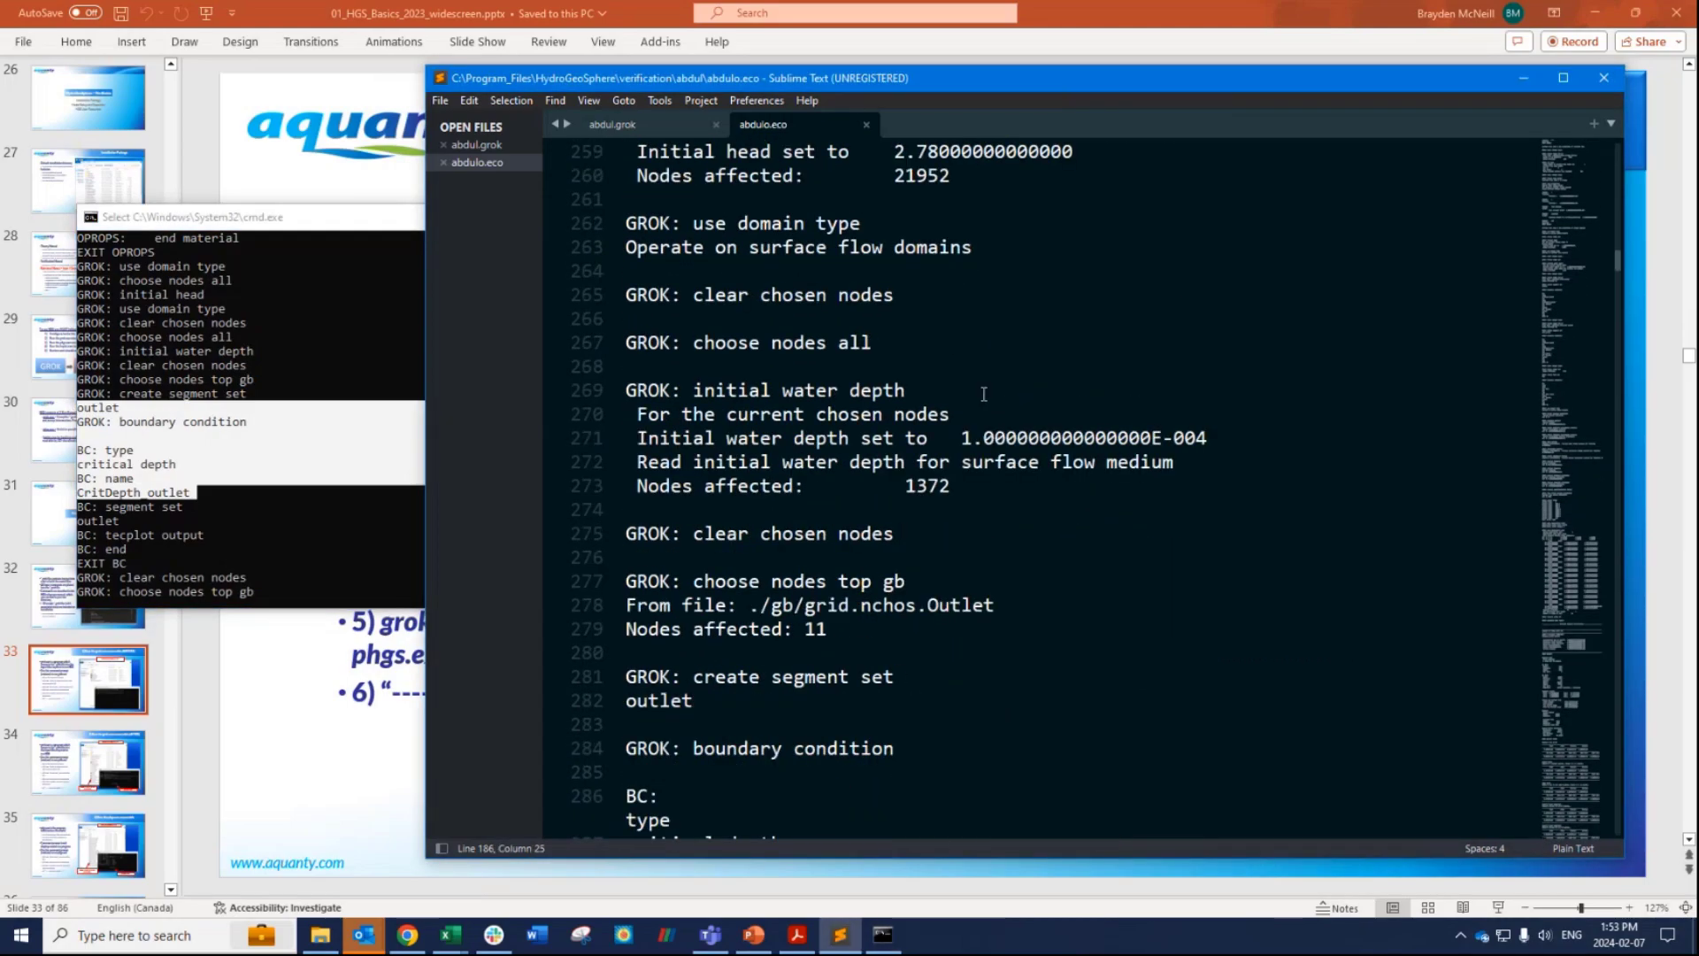
{"action": "scroll", "coordinate": [984, 394], "scroll_direction": "down", "scroll_amount": 18}
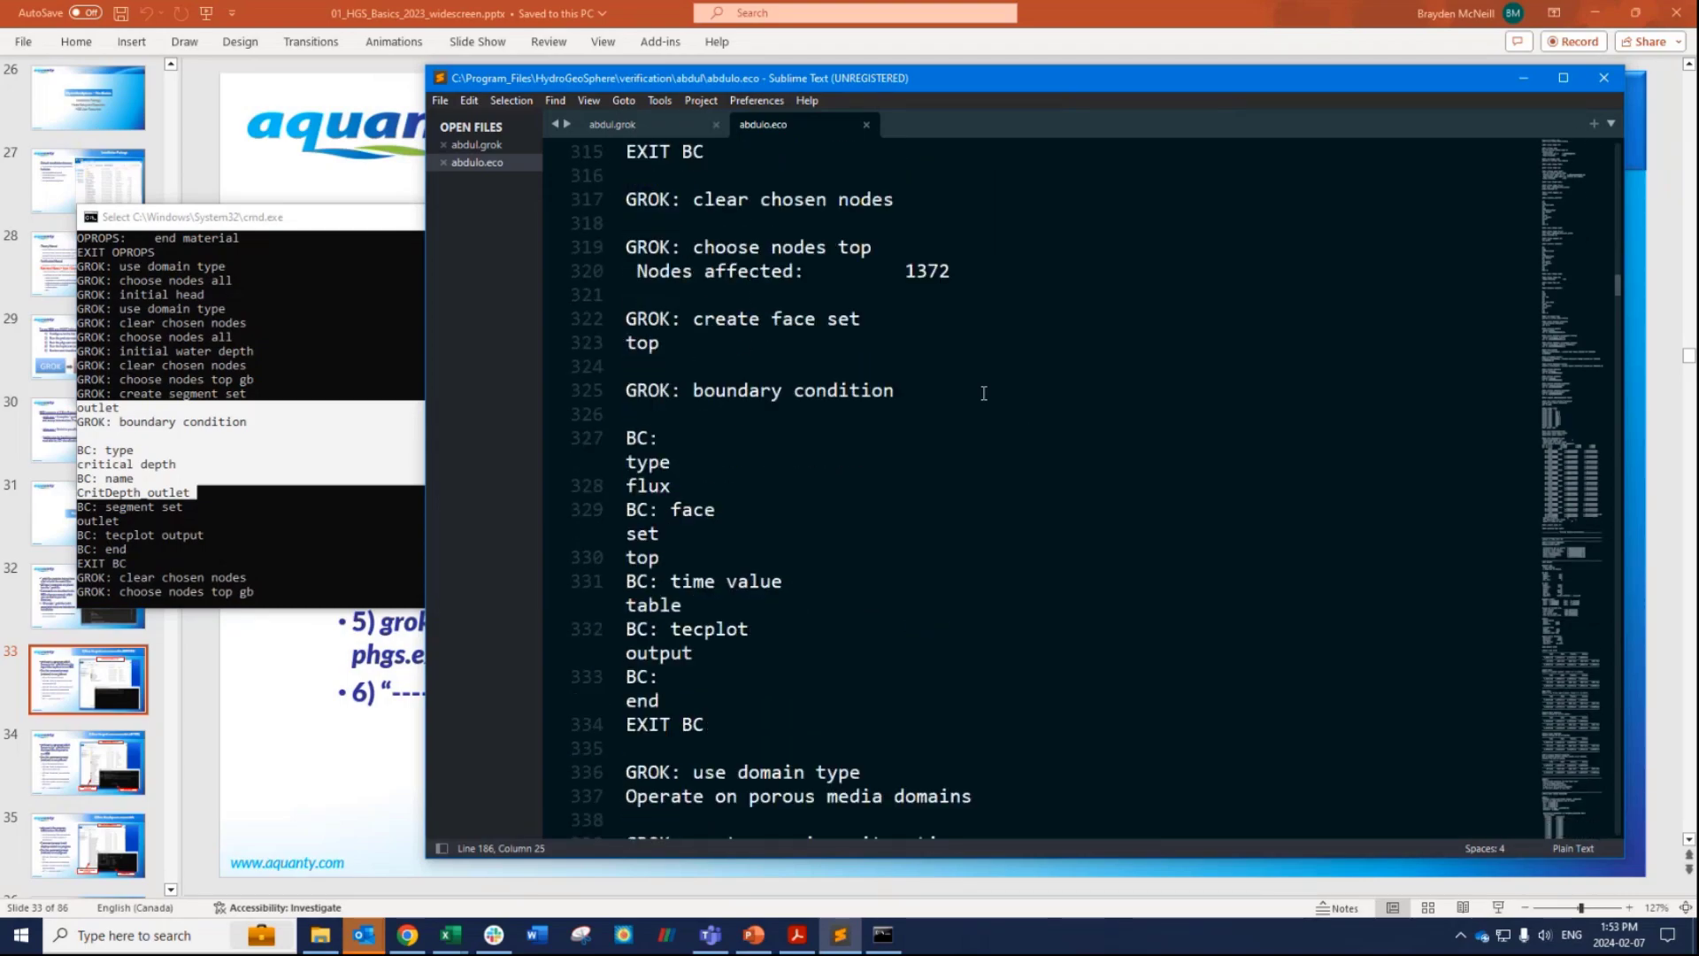
{"action": "scroll", "coordinate": [984, 393], "scroll_direction": "down", "scroll_amount": 4}
{"action": "scroll", "coordinate": [985, 392], "scroll_direction": "up", "scroll_amount": 7}
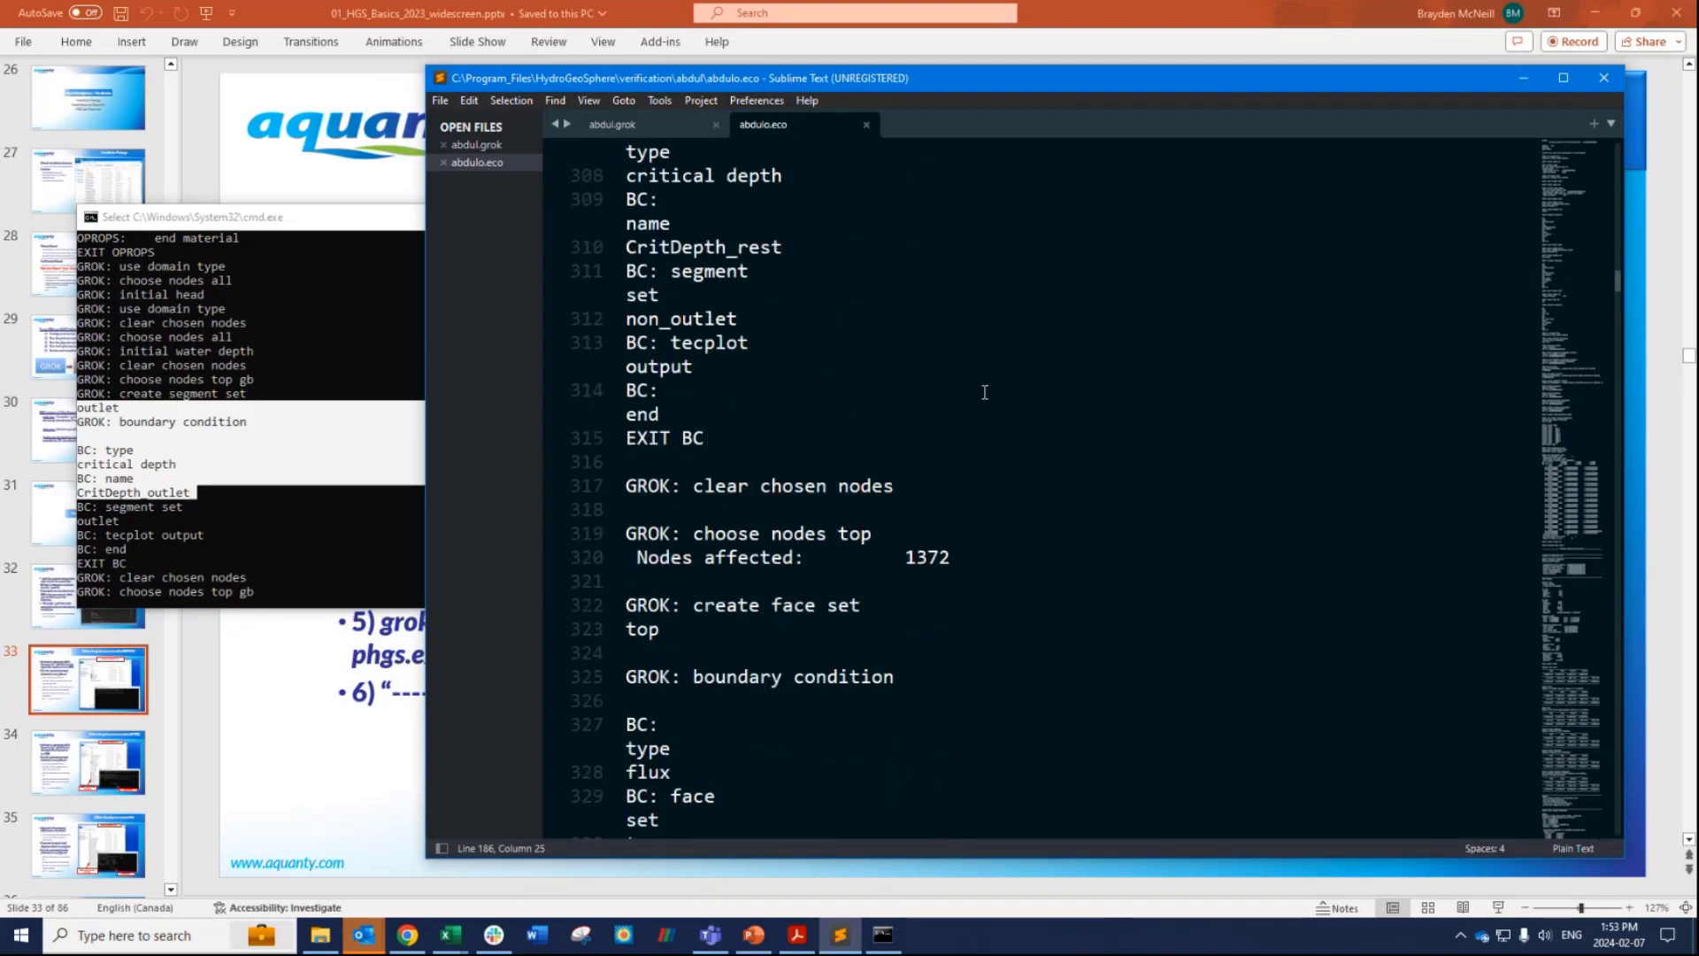
{"action": "scroll", "coordinate": [985, 392], "scroll_direction": "up", "scroll_amount": 3}
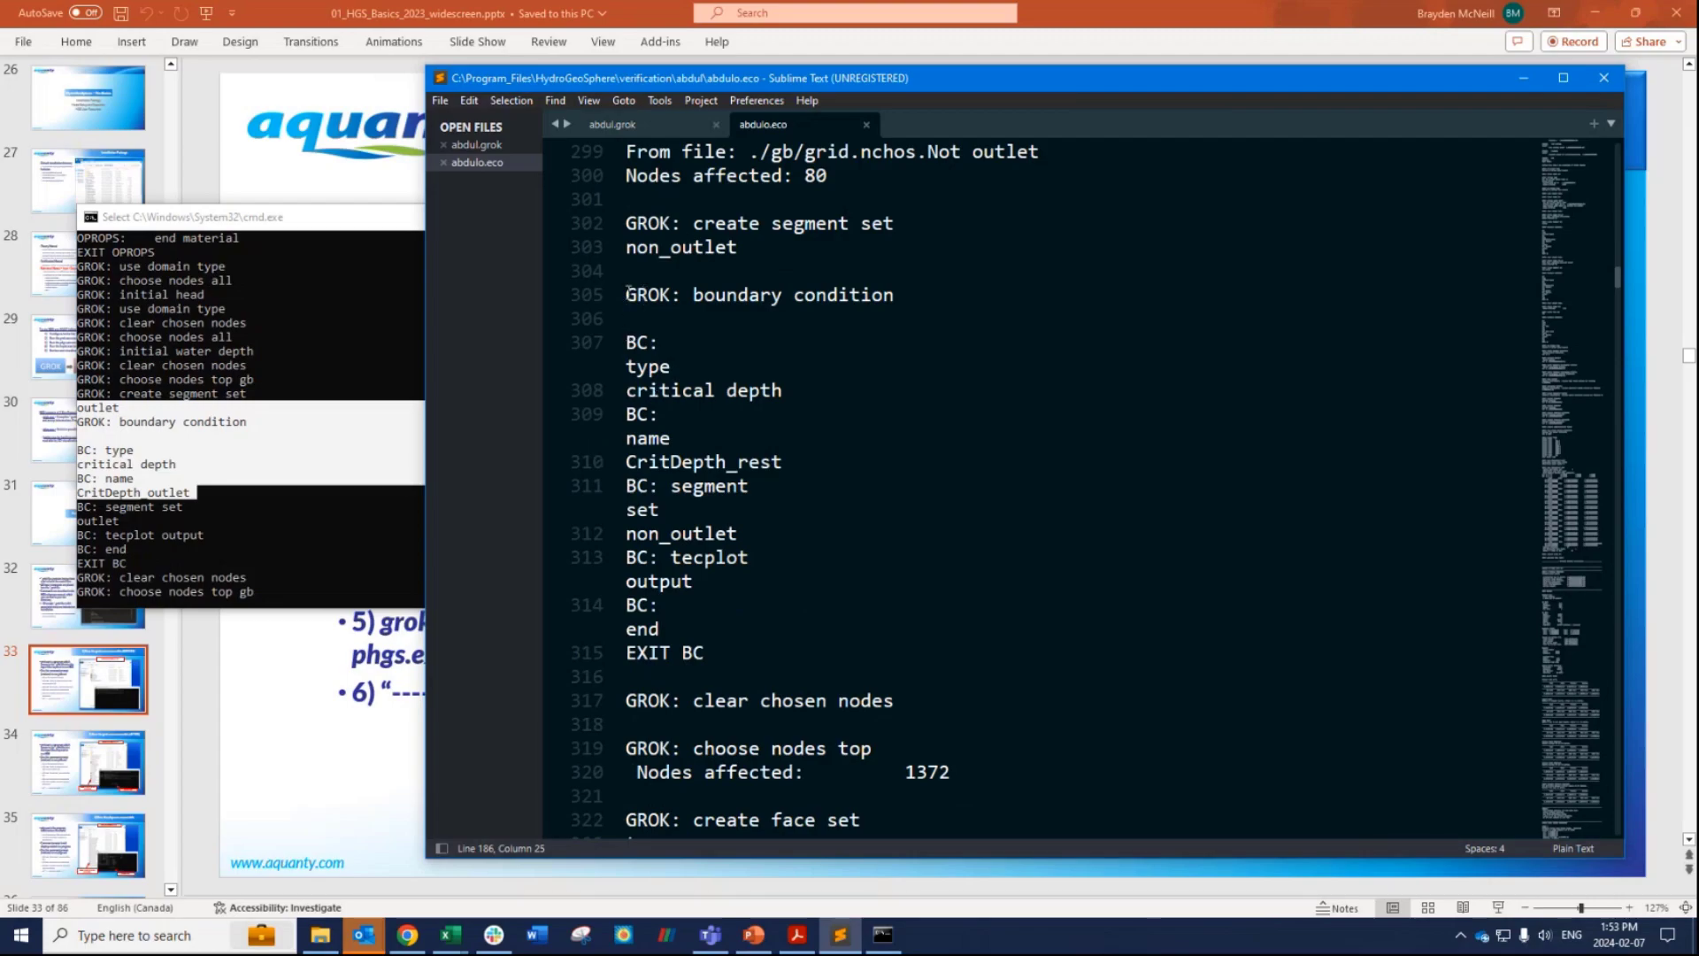
Select the whole non_outlet critical depth boundary condition block in abdulo.eco, from line 305 through EXIT BC on line 315.
{"action": "left_click_drag", "start_coordinate": [625, 295], "coordinate": [671, 414]}
{"action": "key", "text": "shift+Down"}
{"action": "key", "text": "shift+Down"}
{"action": "key", "text": "shift+Down"}
{"action": "key", "text": "shift+Down"}
{"action": "key", "text": "shift+Down"}
{"action": "key", "text": "shift+Down"}
{"action": "key", "text": "shift+Down"}
{"action": "key", "text": "shift+Down"}
{"action": "key", "text": "shift+Down"}
{"action": "key", "text": "shift+Down"}
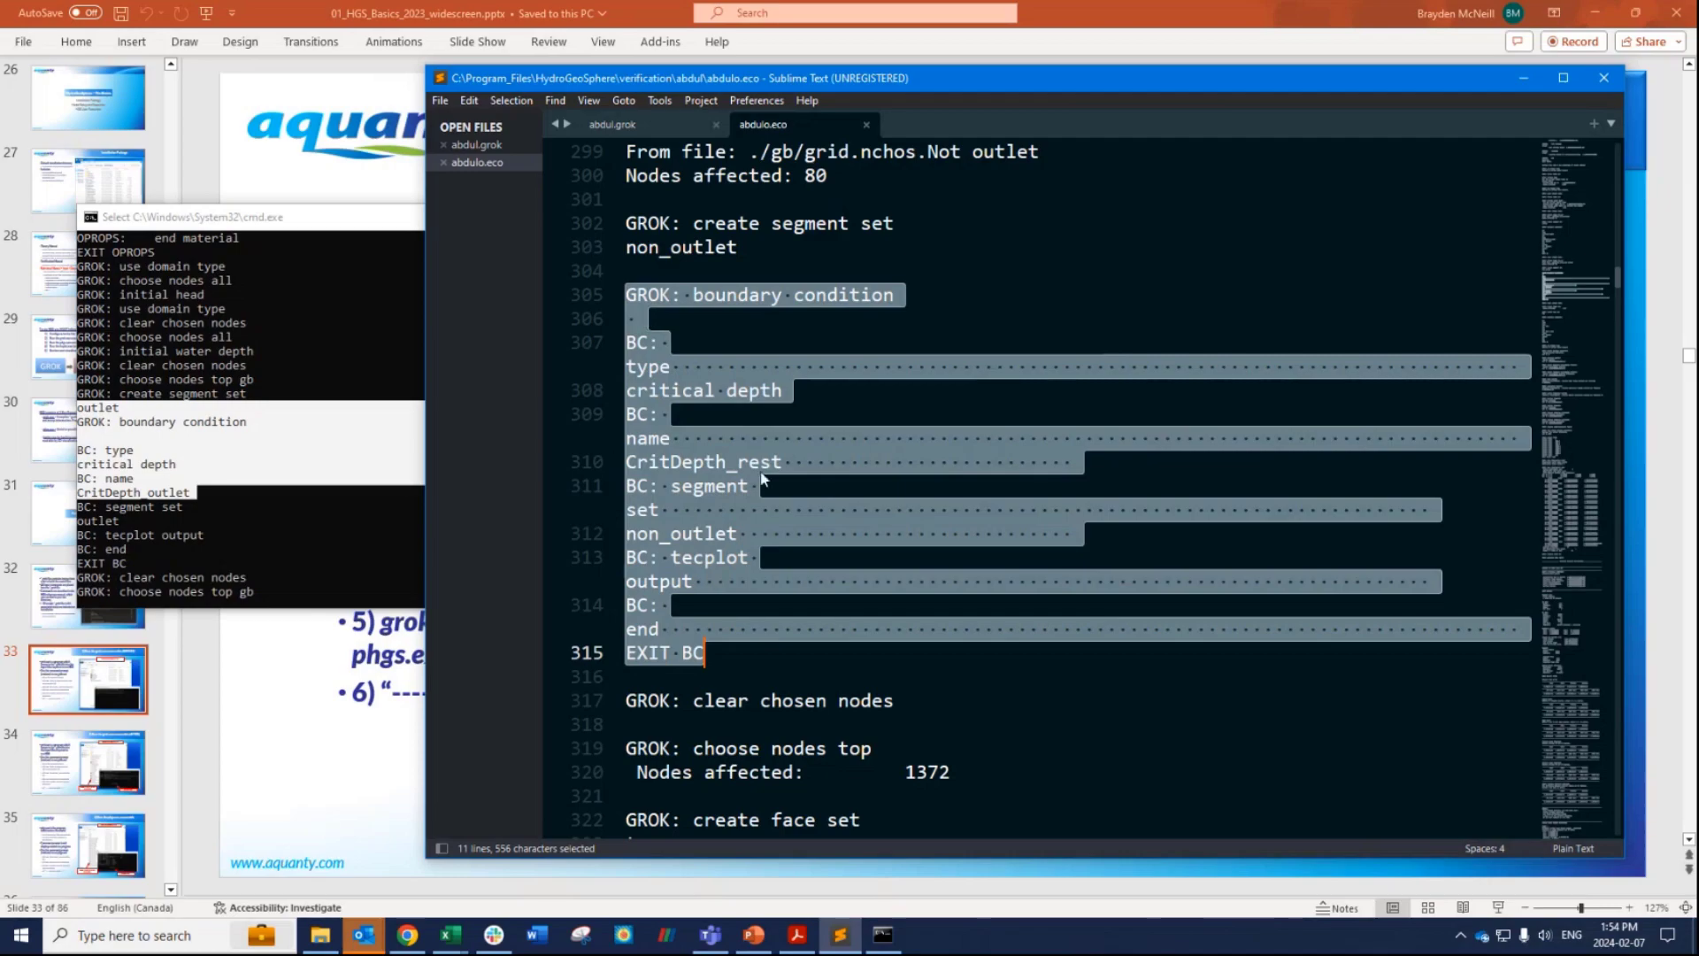
Highlight the choose nodes top instructions on lines 317 to 320, followed by the nodes affected line for the non-outlet nodes.
{"action": "scroll", "coordinate": [741, 492], "scroll_direction": "down", "scroll_amount": 3}
{"action": "scroll", "coordinate": [345, 478], "scroll_direction": "down", "scroll_amount": 1}
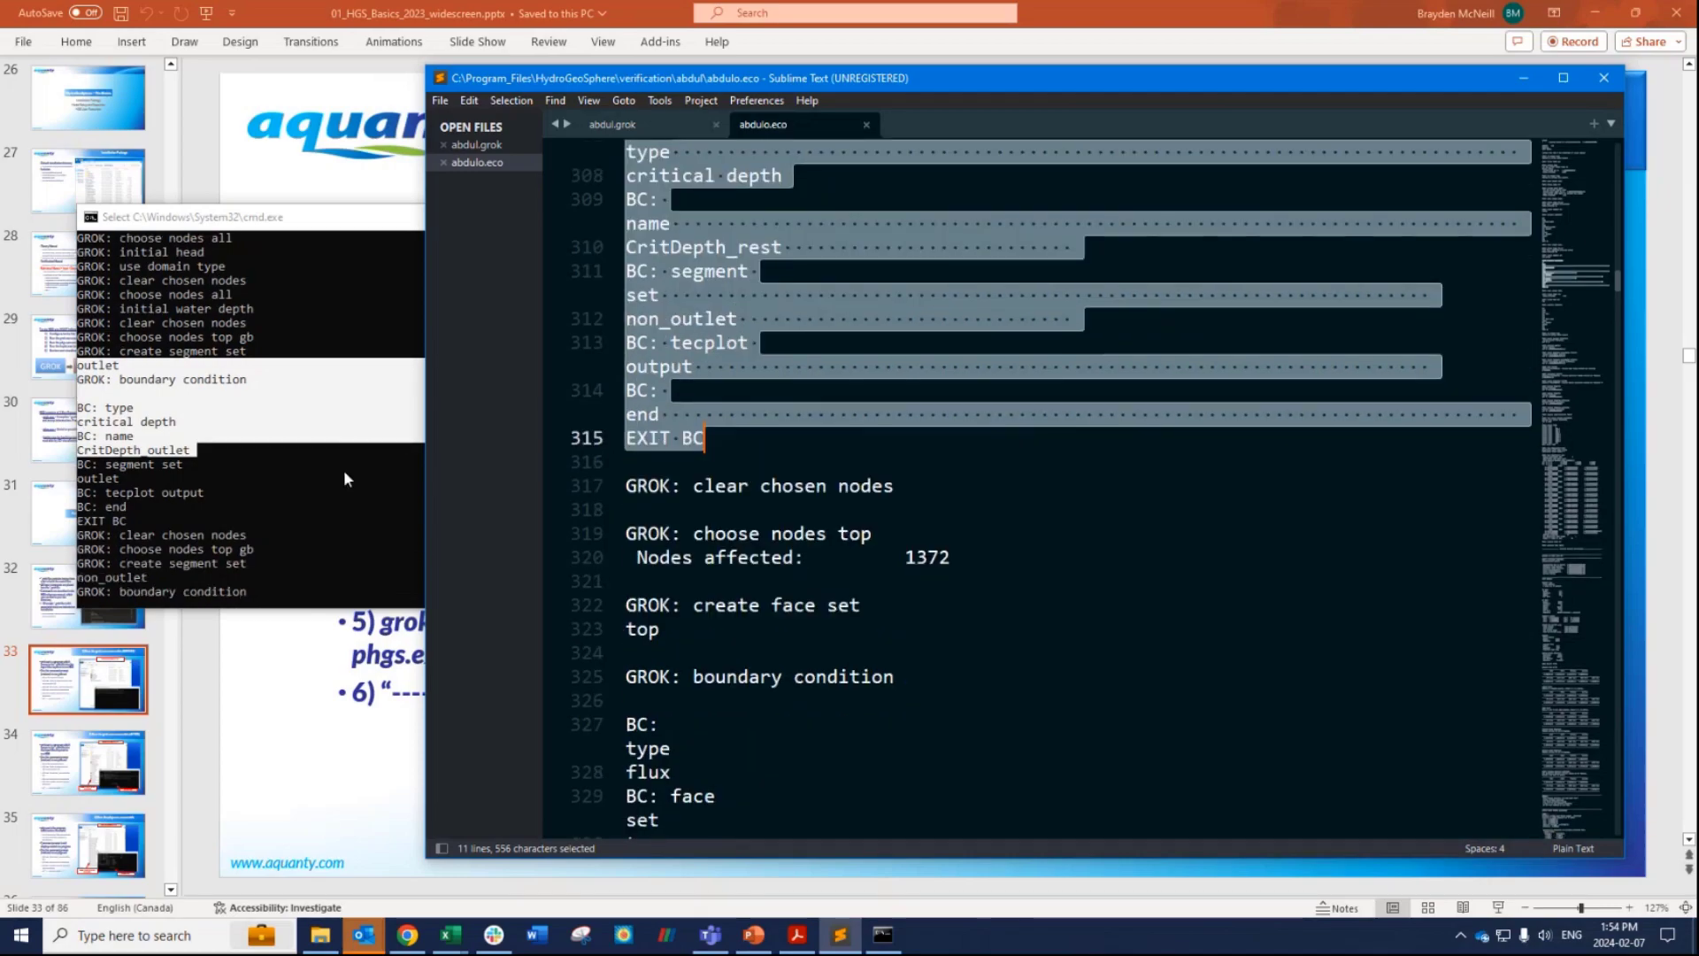
{"action": "left_click_drag", "start_coordinate": [956, 565], "coordinate": [626, 486]}
{"action": "scroll", "coordinate": [832, 285], "scroll_direction": "up", "scroll_amount": 4}
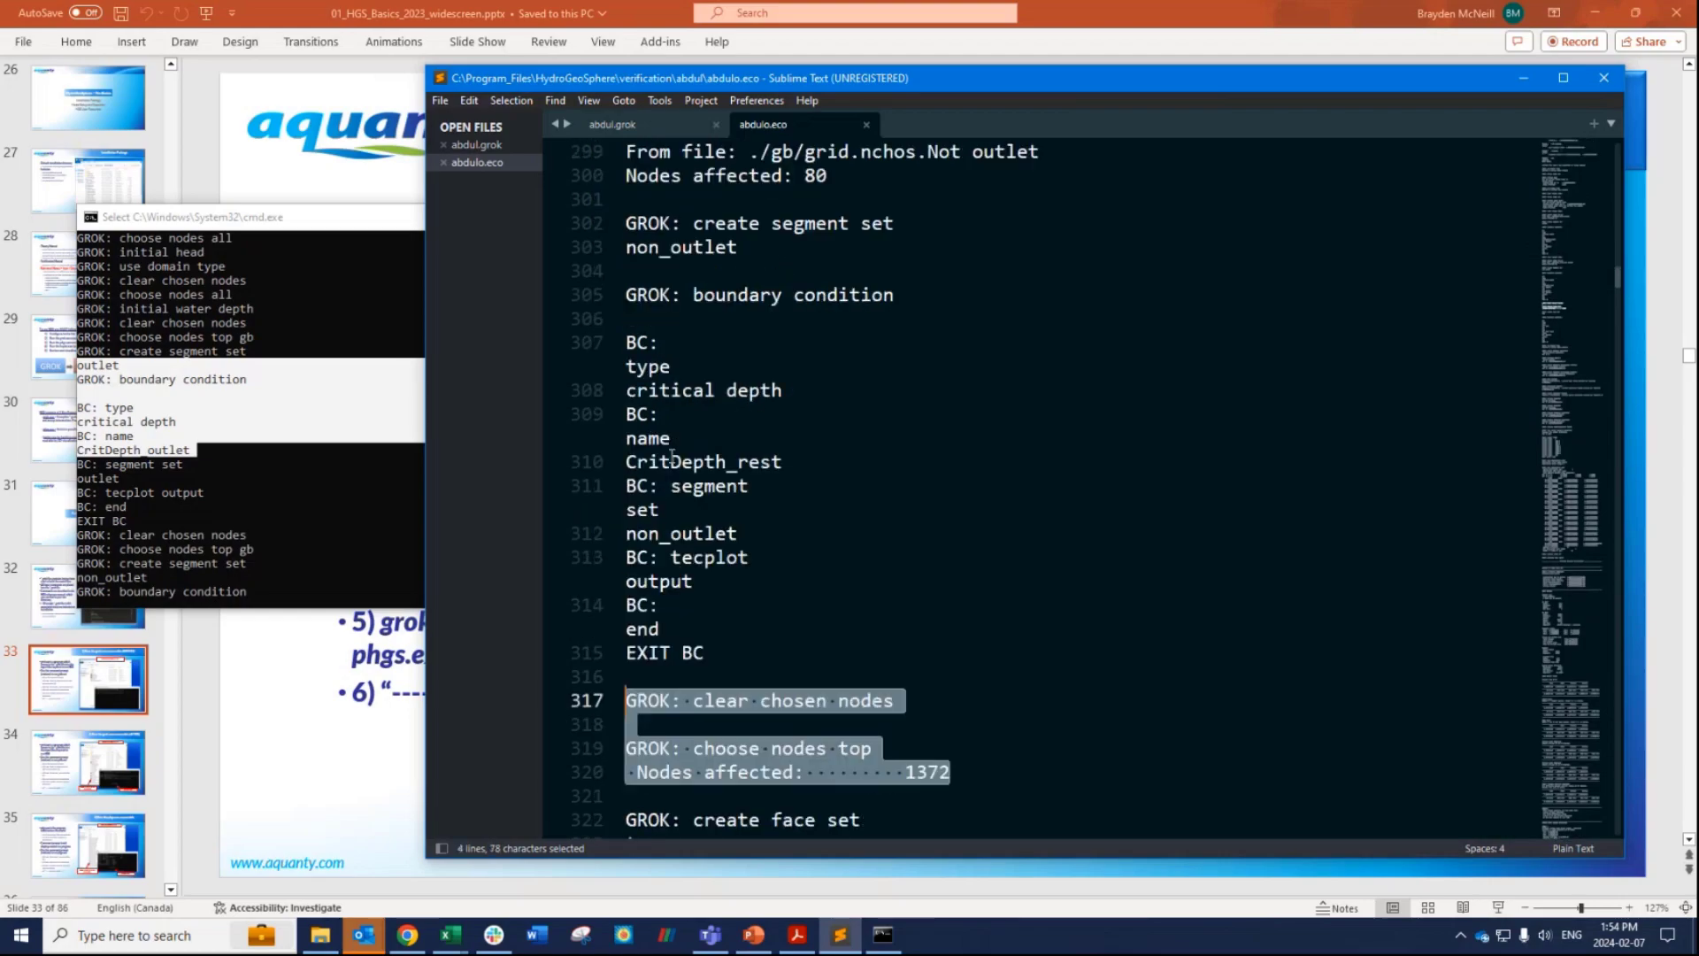
{"action": "left_click_drag", "start_coordinate": [830, 248], "coordinate": [624, 247]}
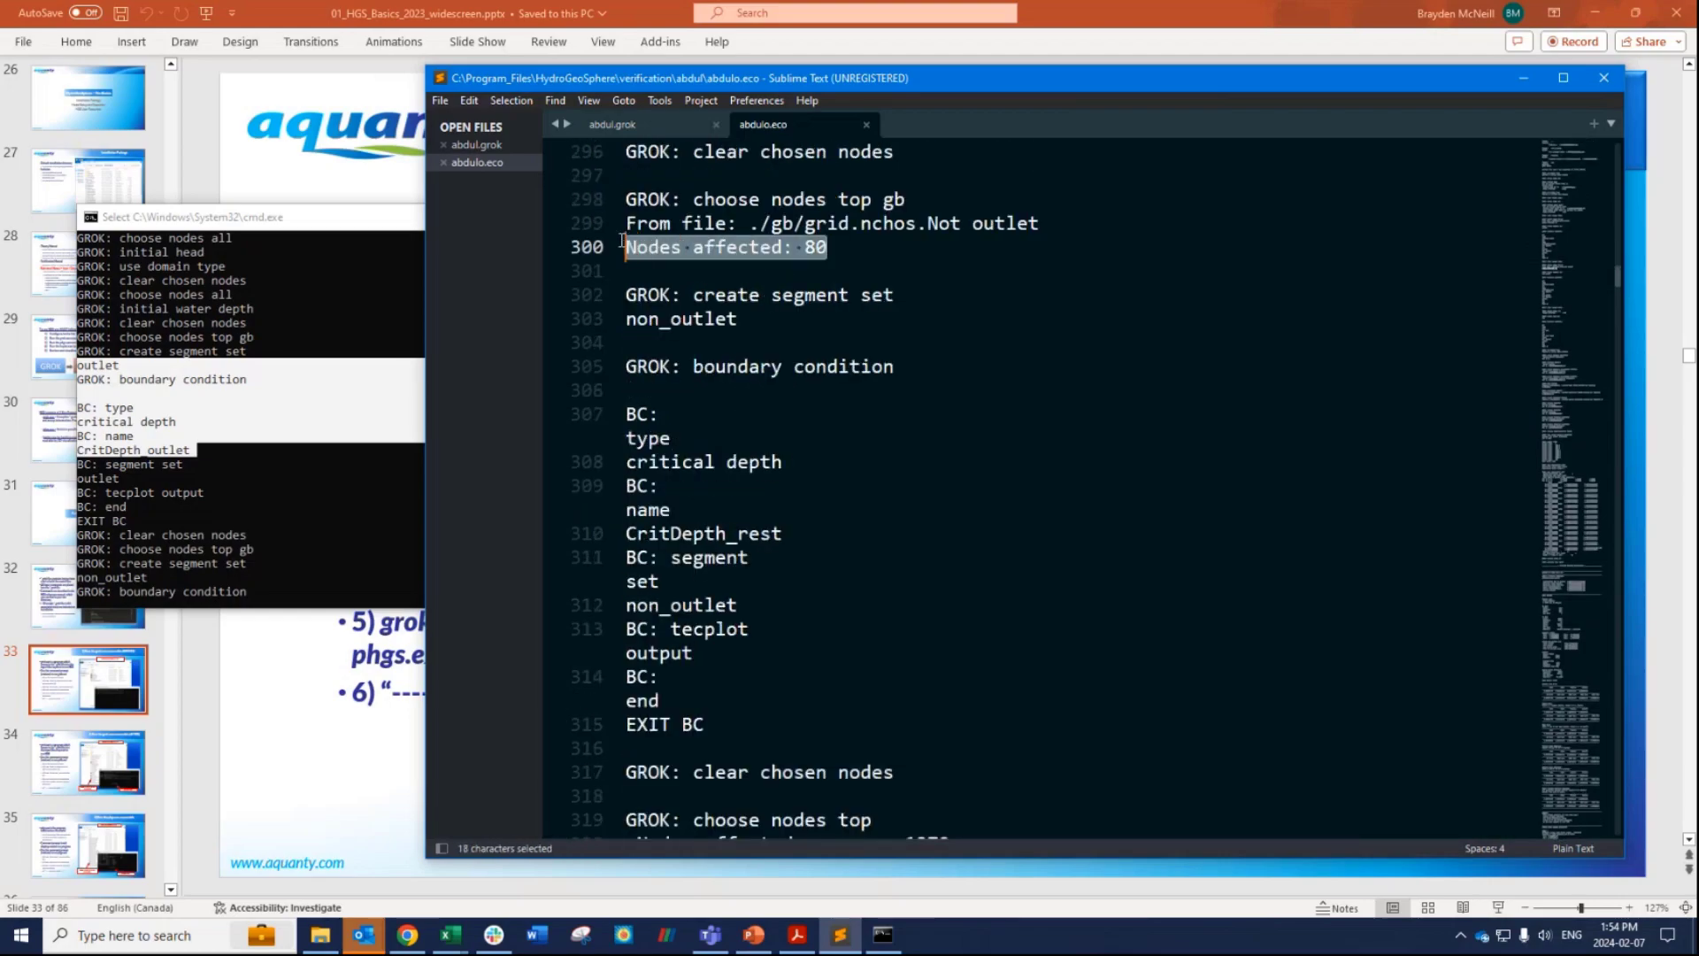
Locate the boundary condition on the top face set in abdulo.eco and highlight its flux type.
{"action": "scroll", "coordinate": [760, 412], "scroll_direction": "down", "scroll_amount": 4}
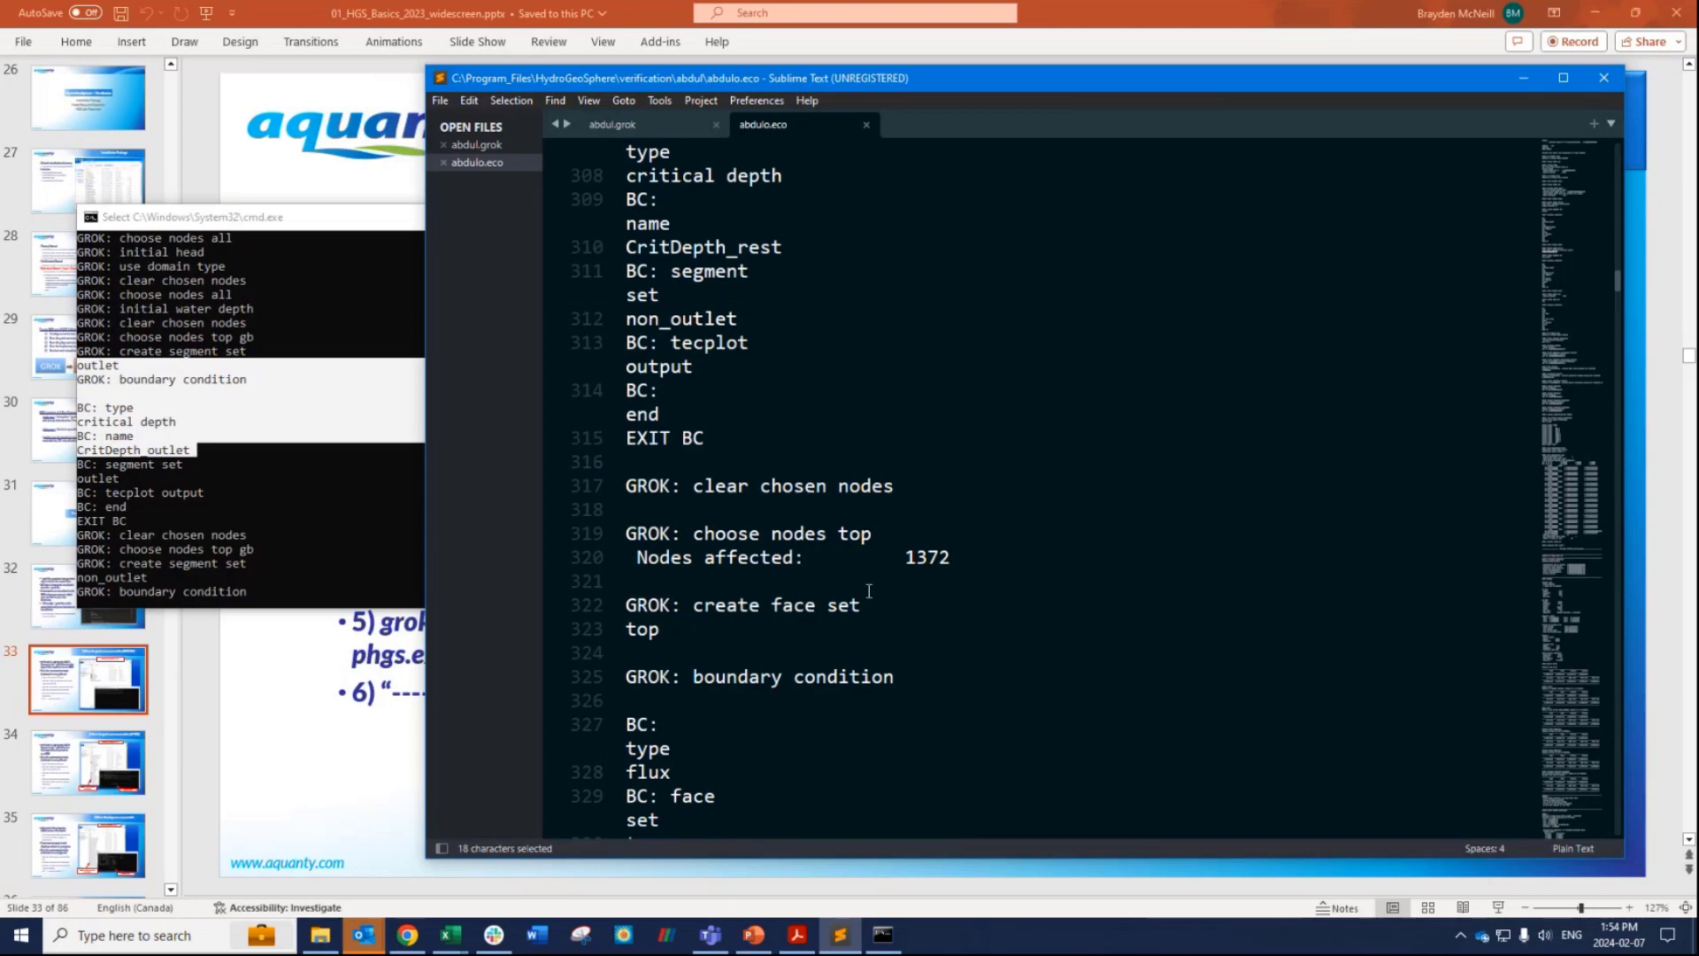
{"action": "scroll", "coordinate": [867, 588], "scroll_direction": "down", "scroll_amount": 2}
{"action": "scroll", "coordinate": [824, 555], "scroll_direction": "down", "scroll_amount": 1}
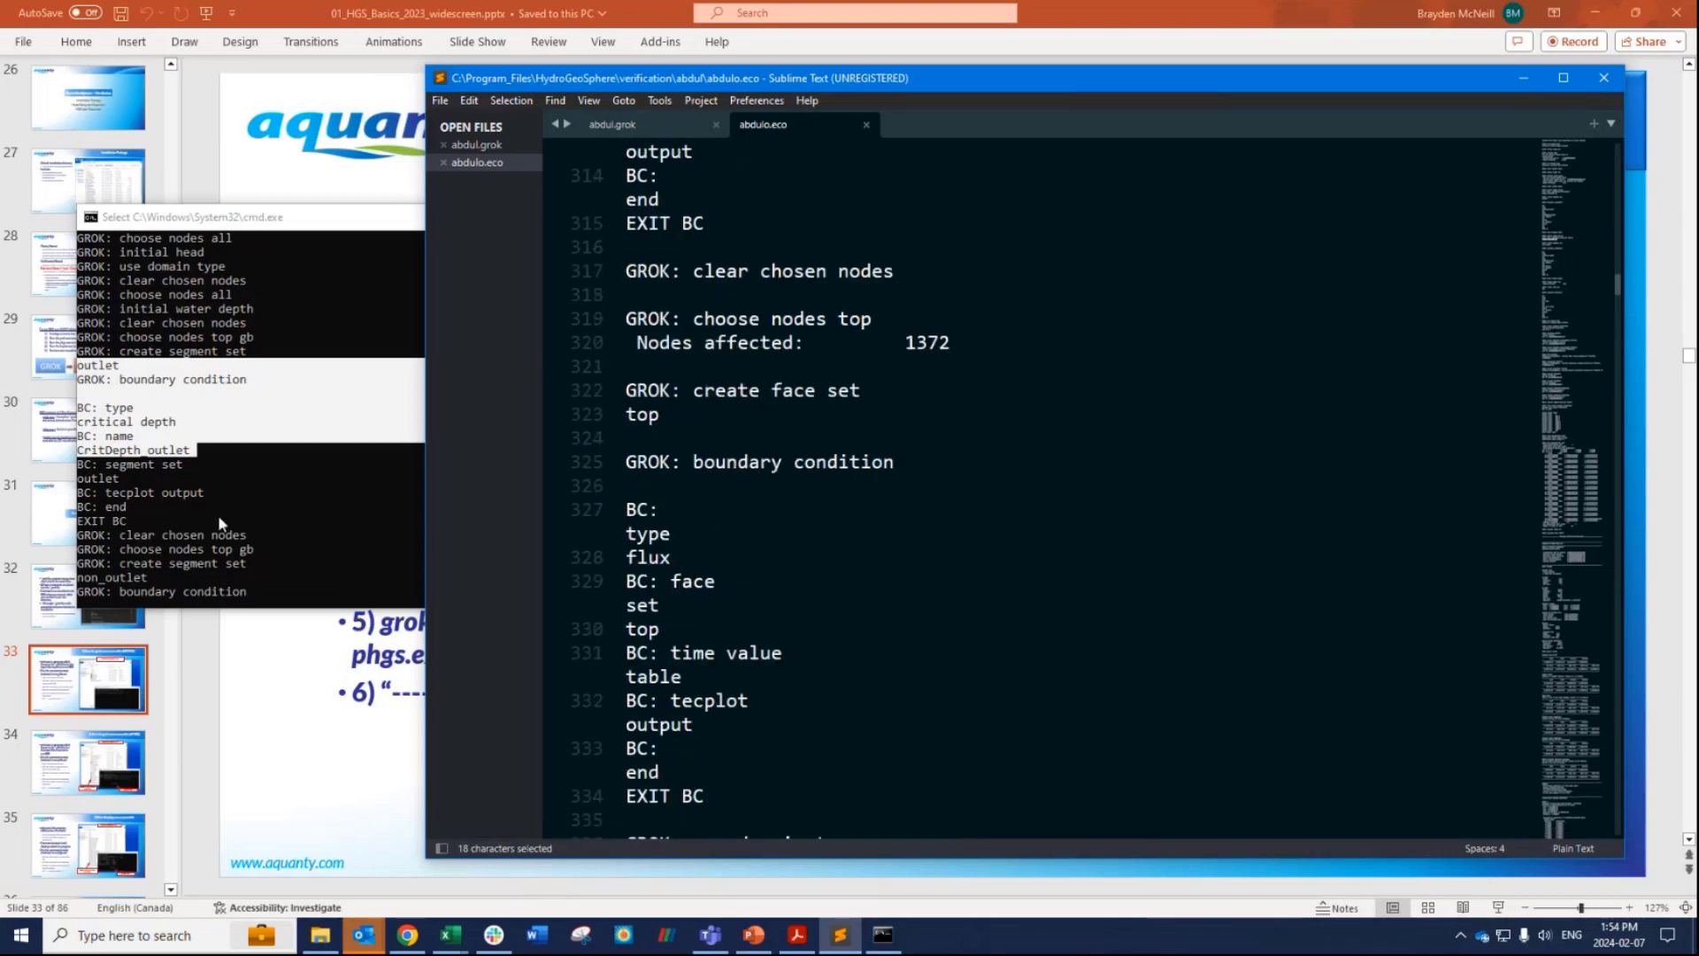
{"action": "scroll", "coordinate": [217, 515], "scroll_direction": "down", "scroll_amount": 1}
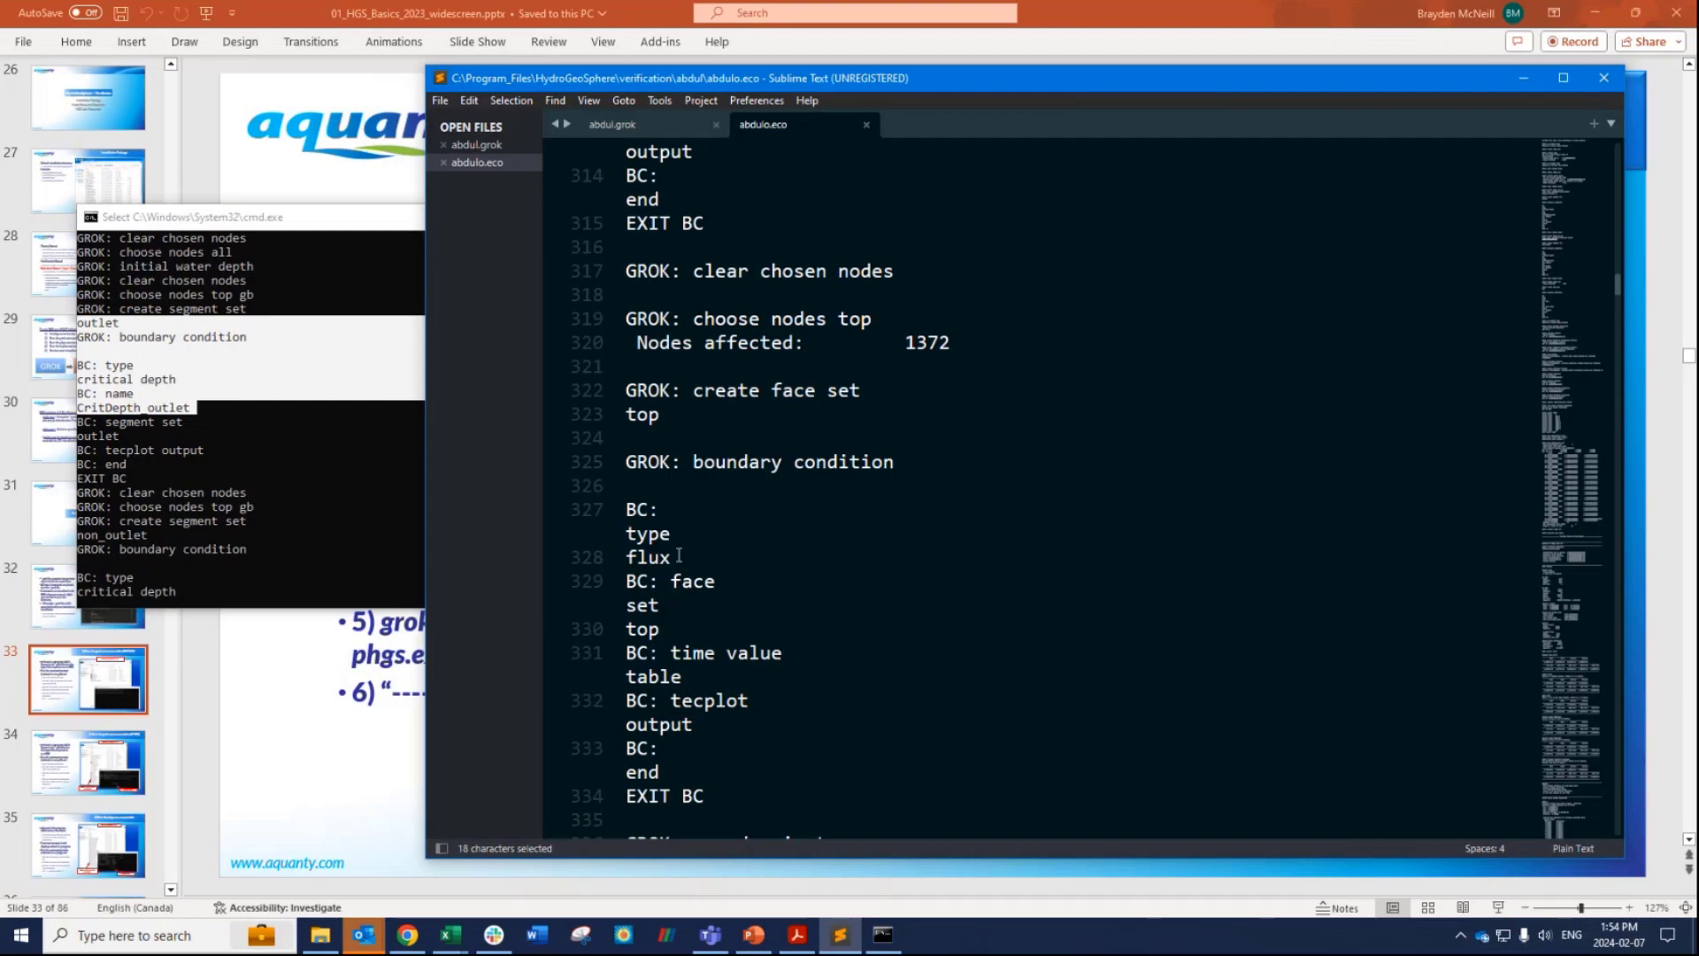
{"action": "left_click_drag", "start_coordinate": [675, 556], "coordinate": [610, 555]}
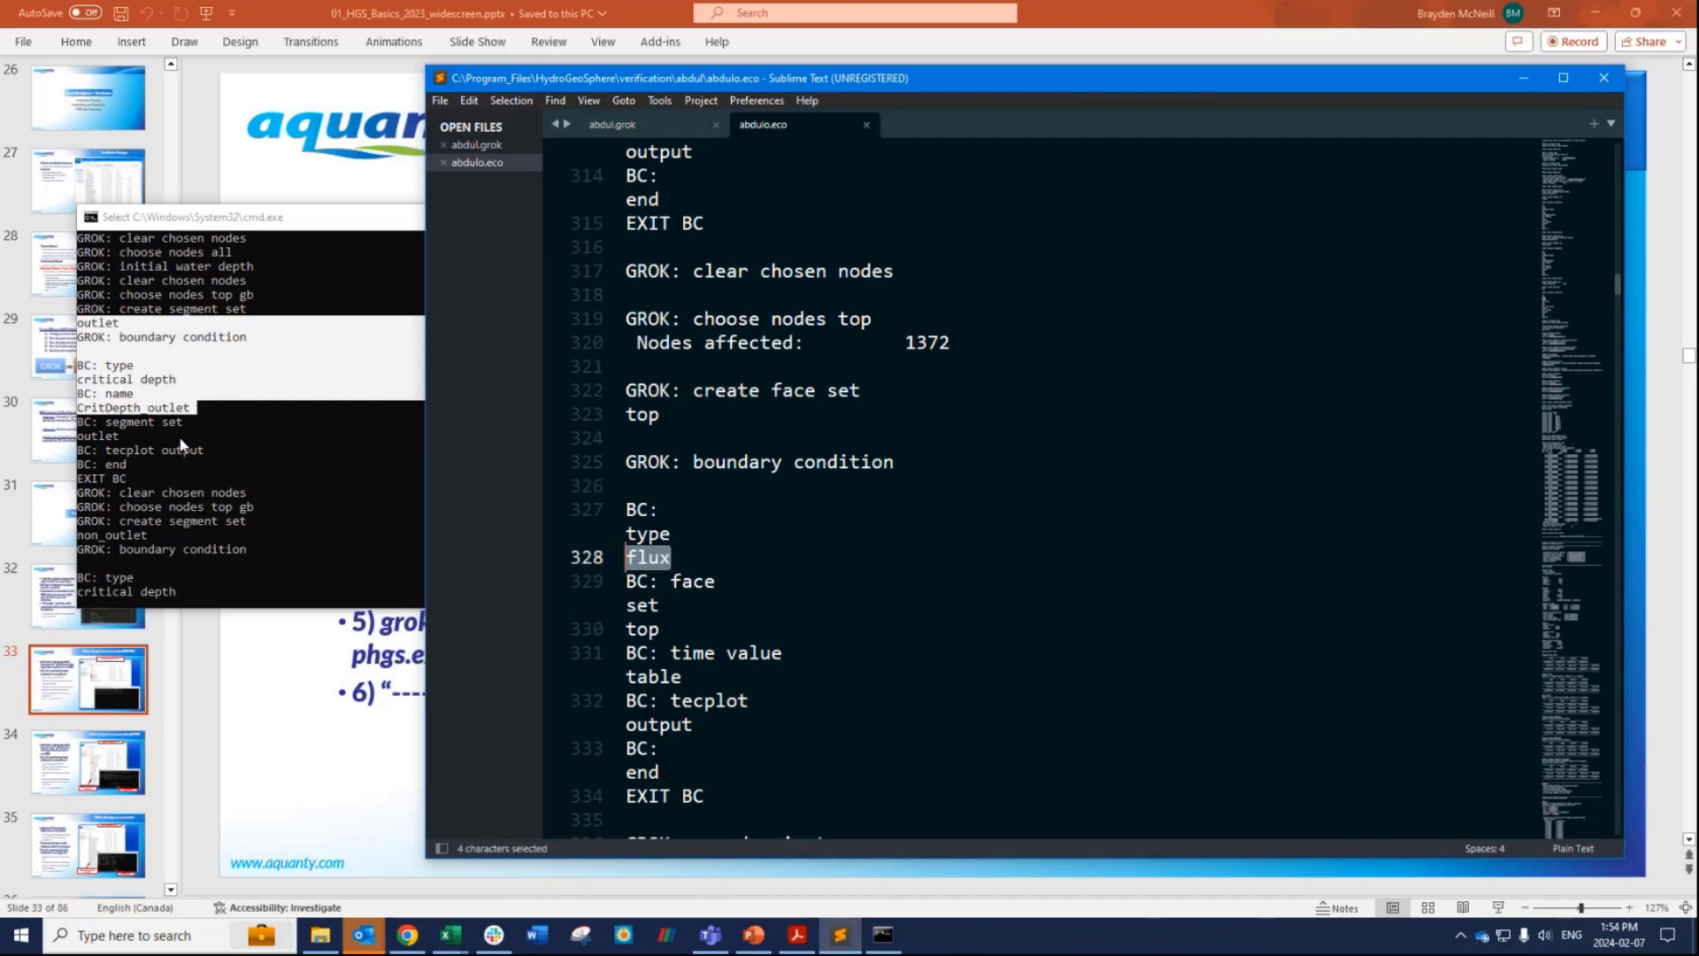
Find the matching flux boundary condition in the console output and highlight it from BC: type through EXIT BC.
{"action": "scroll", "coordinate": [174, 499], "scroll_direction": "down", "scroll_amount": 9}
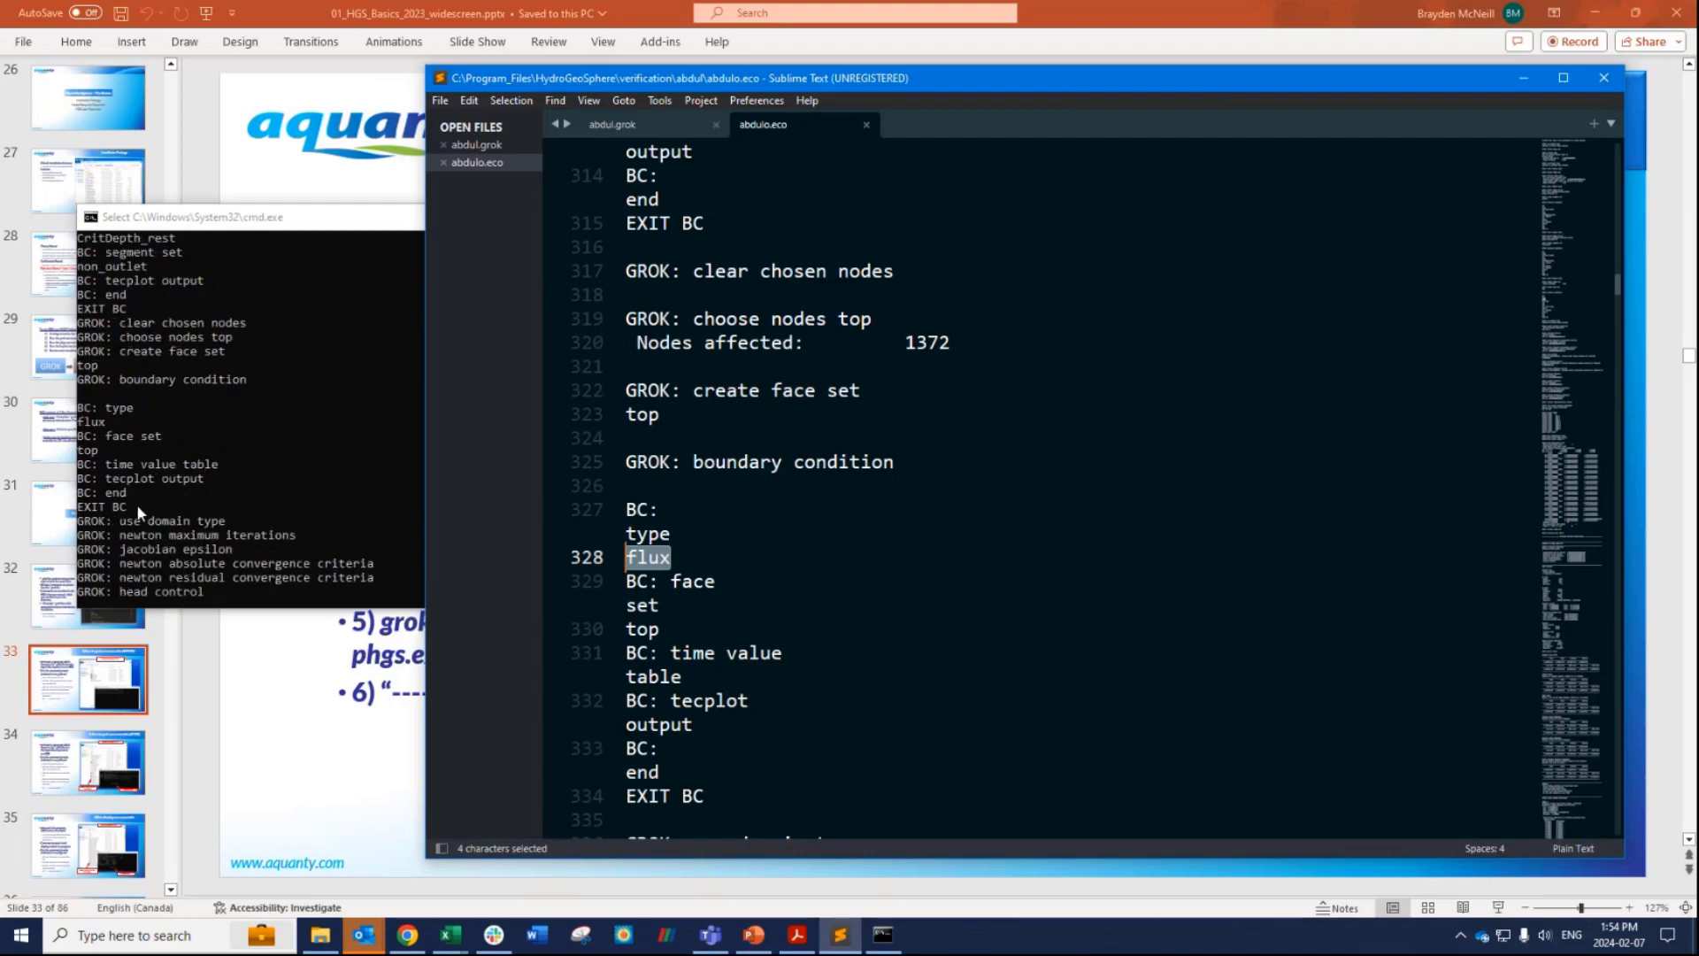
{"action": "left_click", "coordinate": [136, 503]}
{"action": "left_click_drag", "start_coordinate": [126, 500], "coordinate": [82, 408]}
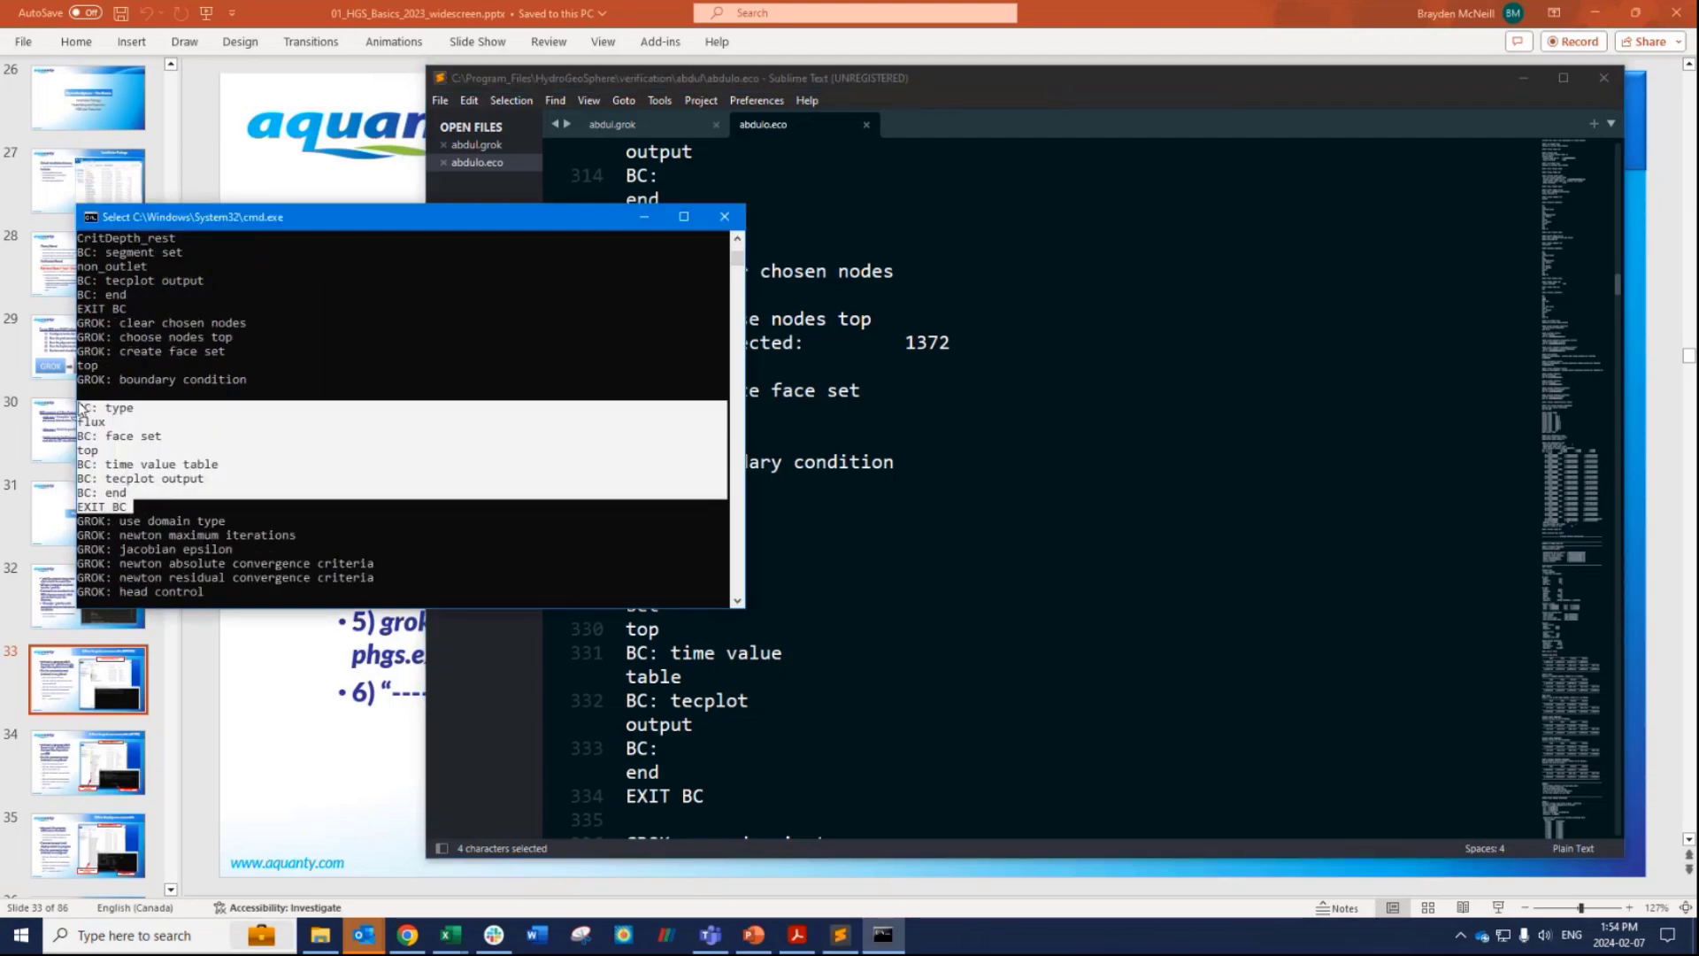
Highlight the affected node count under choose nodes top in abdulo.eco and compare it with the console output.
{"action": "left_click", "coordinate": [854, 399]}
{"action": "left_click_drag", "start_coordinate": [950, 342], "coordinate": [903, 346]}
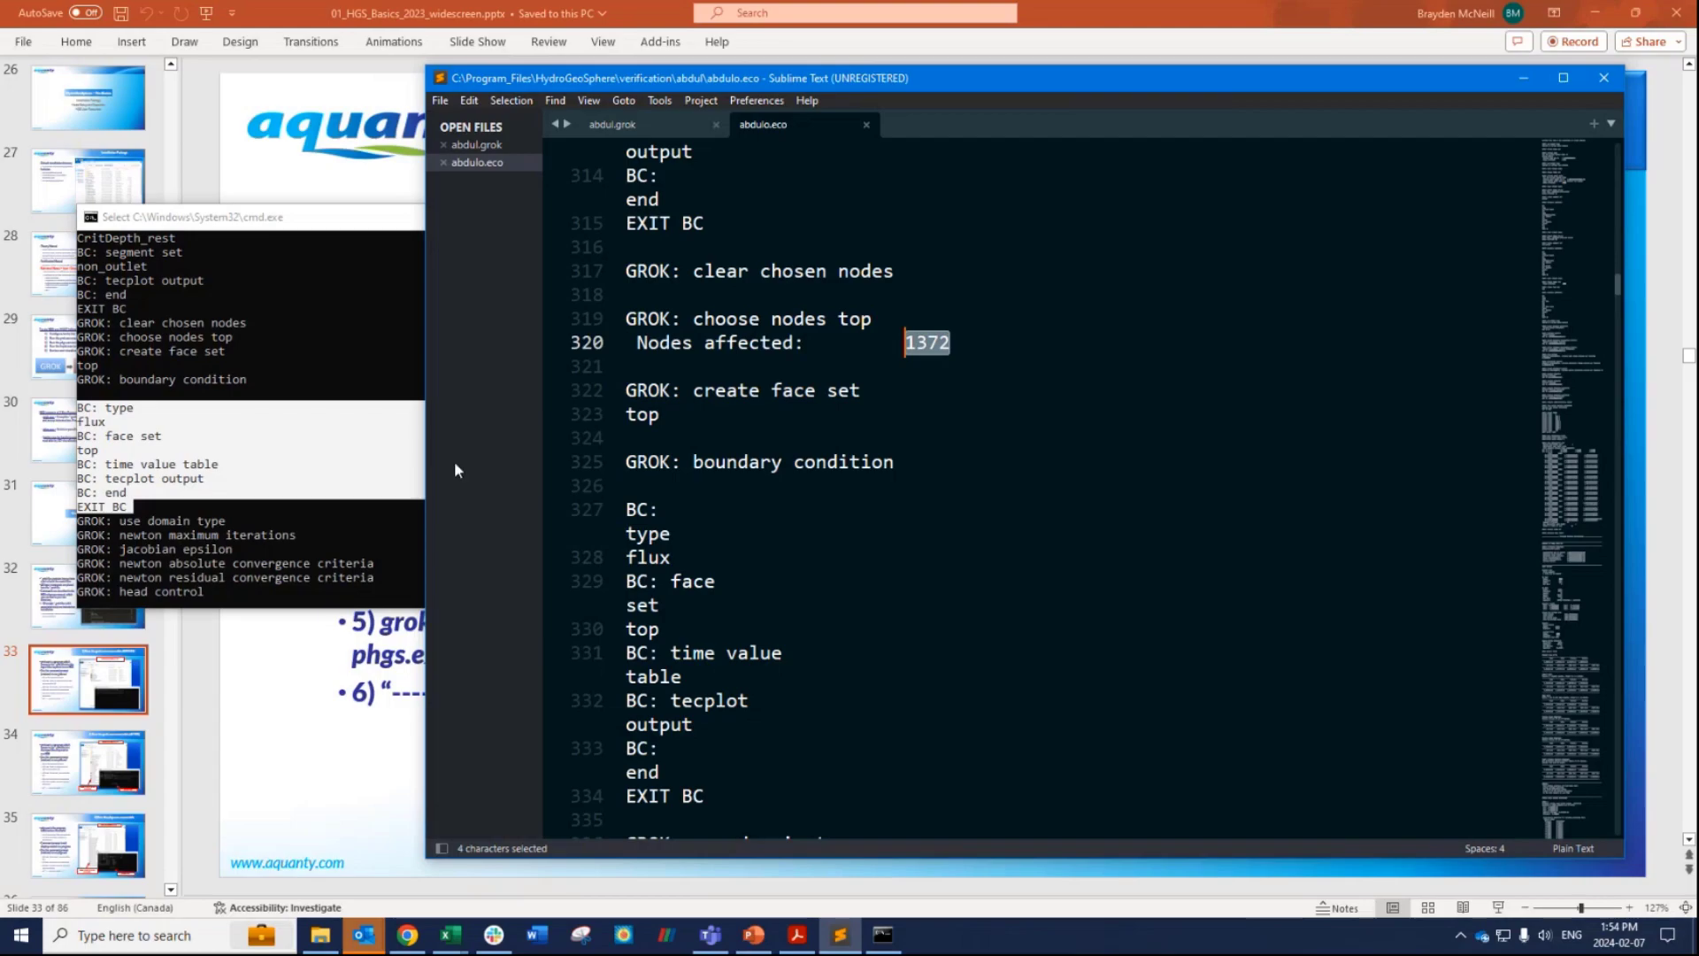
{"action": "left_click", "coordinate": [359, 427]}
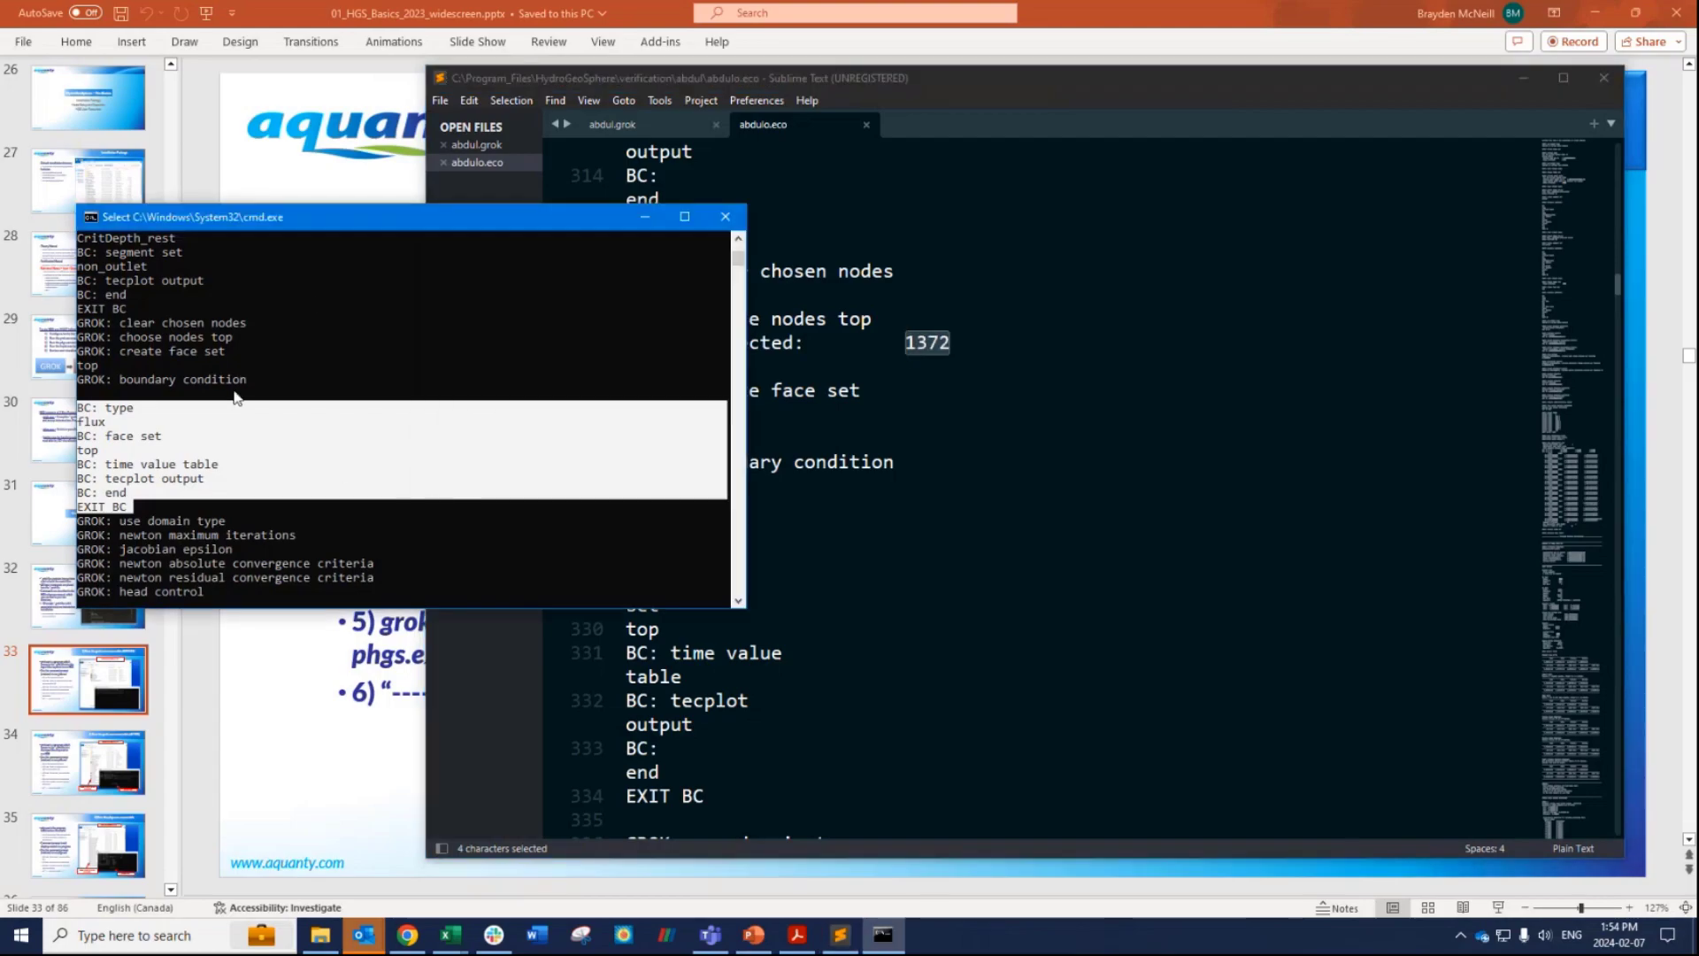
{"action": "left_click", "coordinate": [862, 365]}
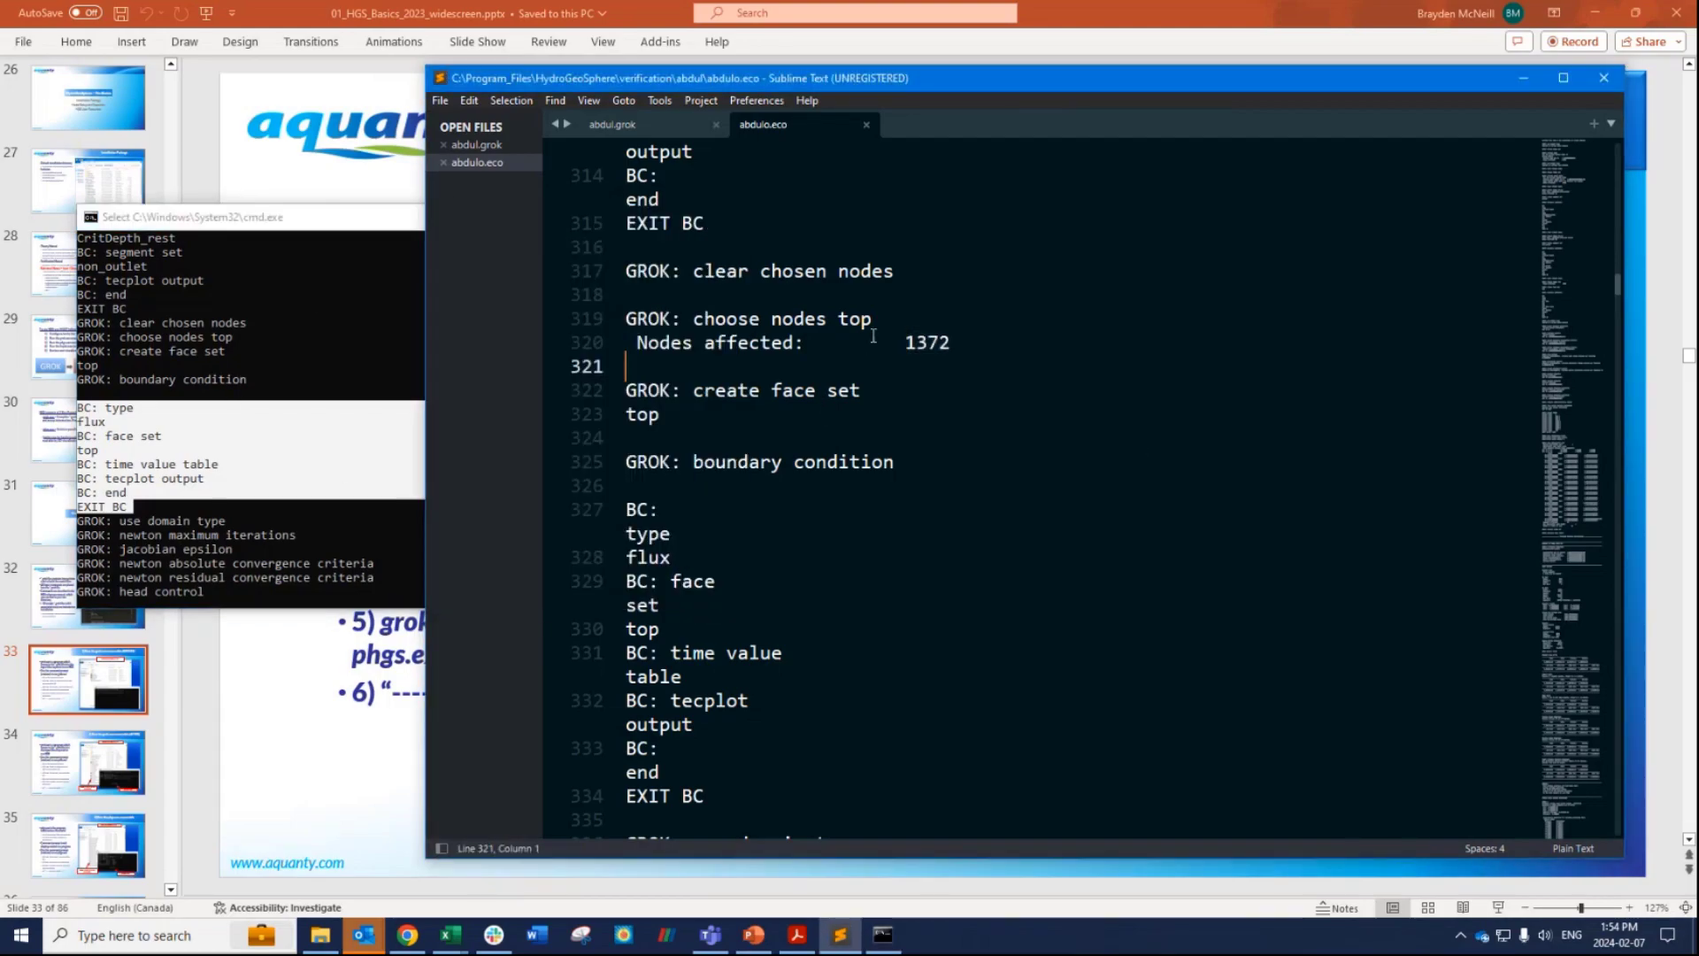
Jump ahead in abdulo.eco to the summary of the final data set.
{"action": "scroll", "coordinate": [1070, 577], "scroll_direction": "down", "scroll_amount": 6}
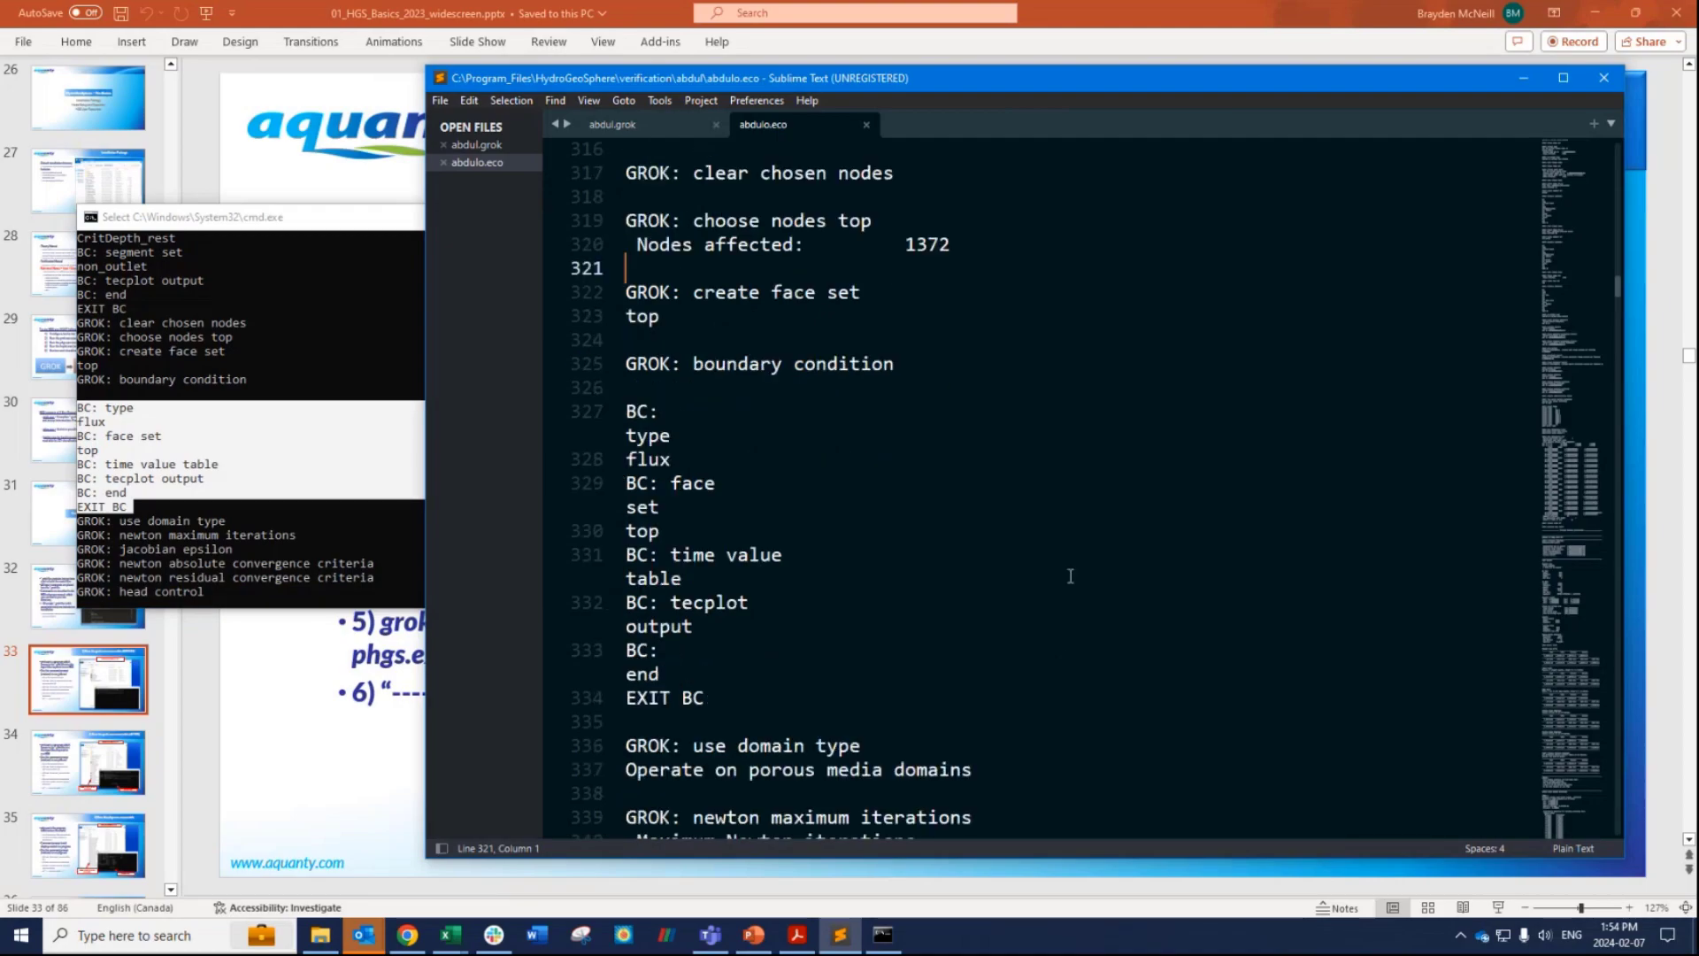
{"action": "left_click", "coordinate": [1581, 441]}
{"action": "left_click", "coordinate": [1582, 440]}
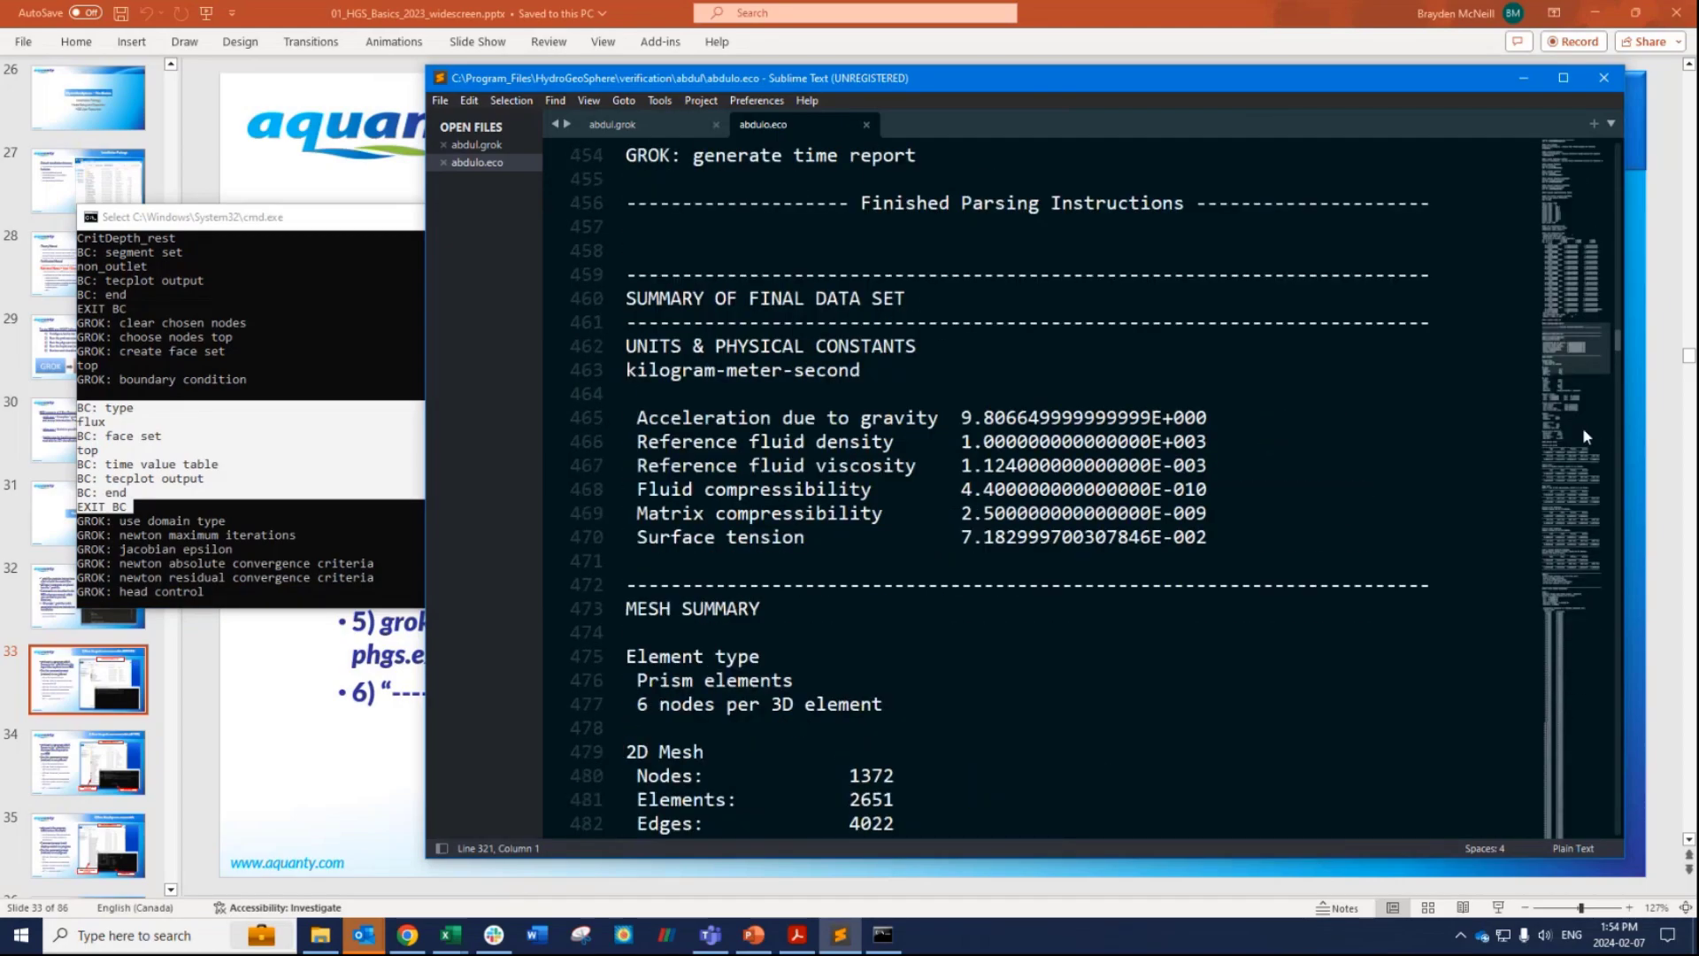
Search abdulo.eco for "summary" and advance from the final data set summary to the mesh summary.
{"action": "scroll", "coordinate": [1040, 401], "scroll_direction": "up", "scroll_amount": 1}
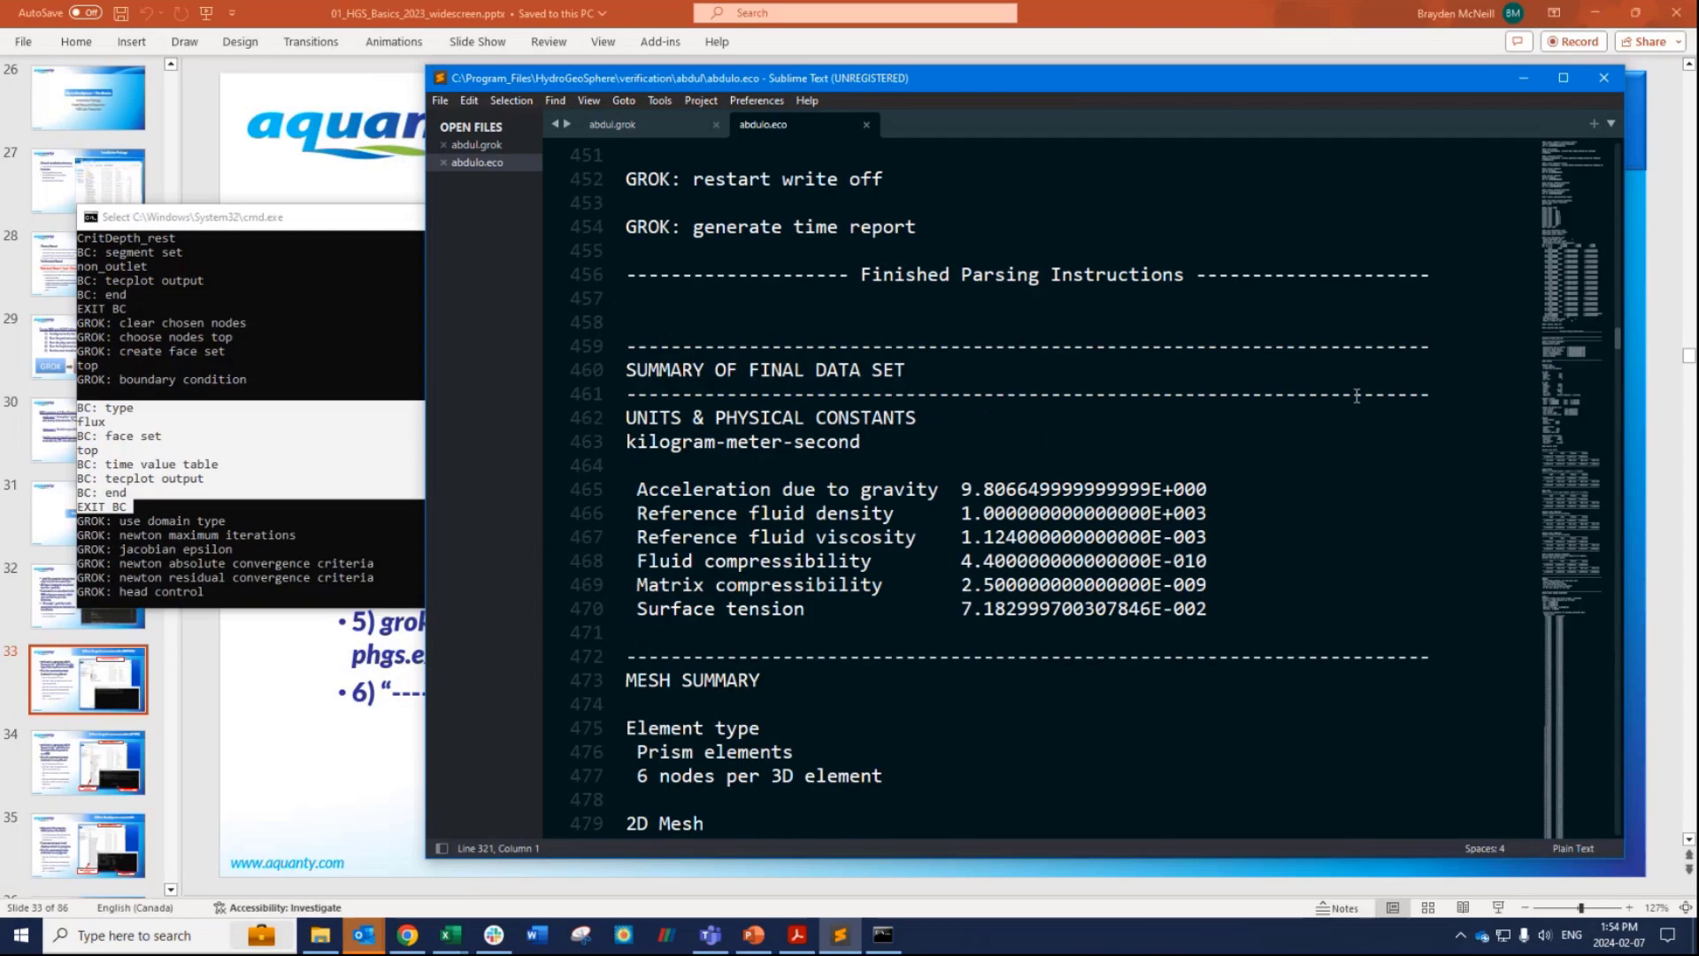
{"action": "scroll", "coordinate": [1222, 371], "scroll_direction": "up", "scroll_amount": 5}
{"action": "scroll", "coordinate": [1070, 424], "scroll_direction": "down", "scroll_amount": 5}
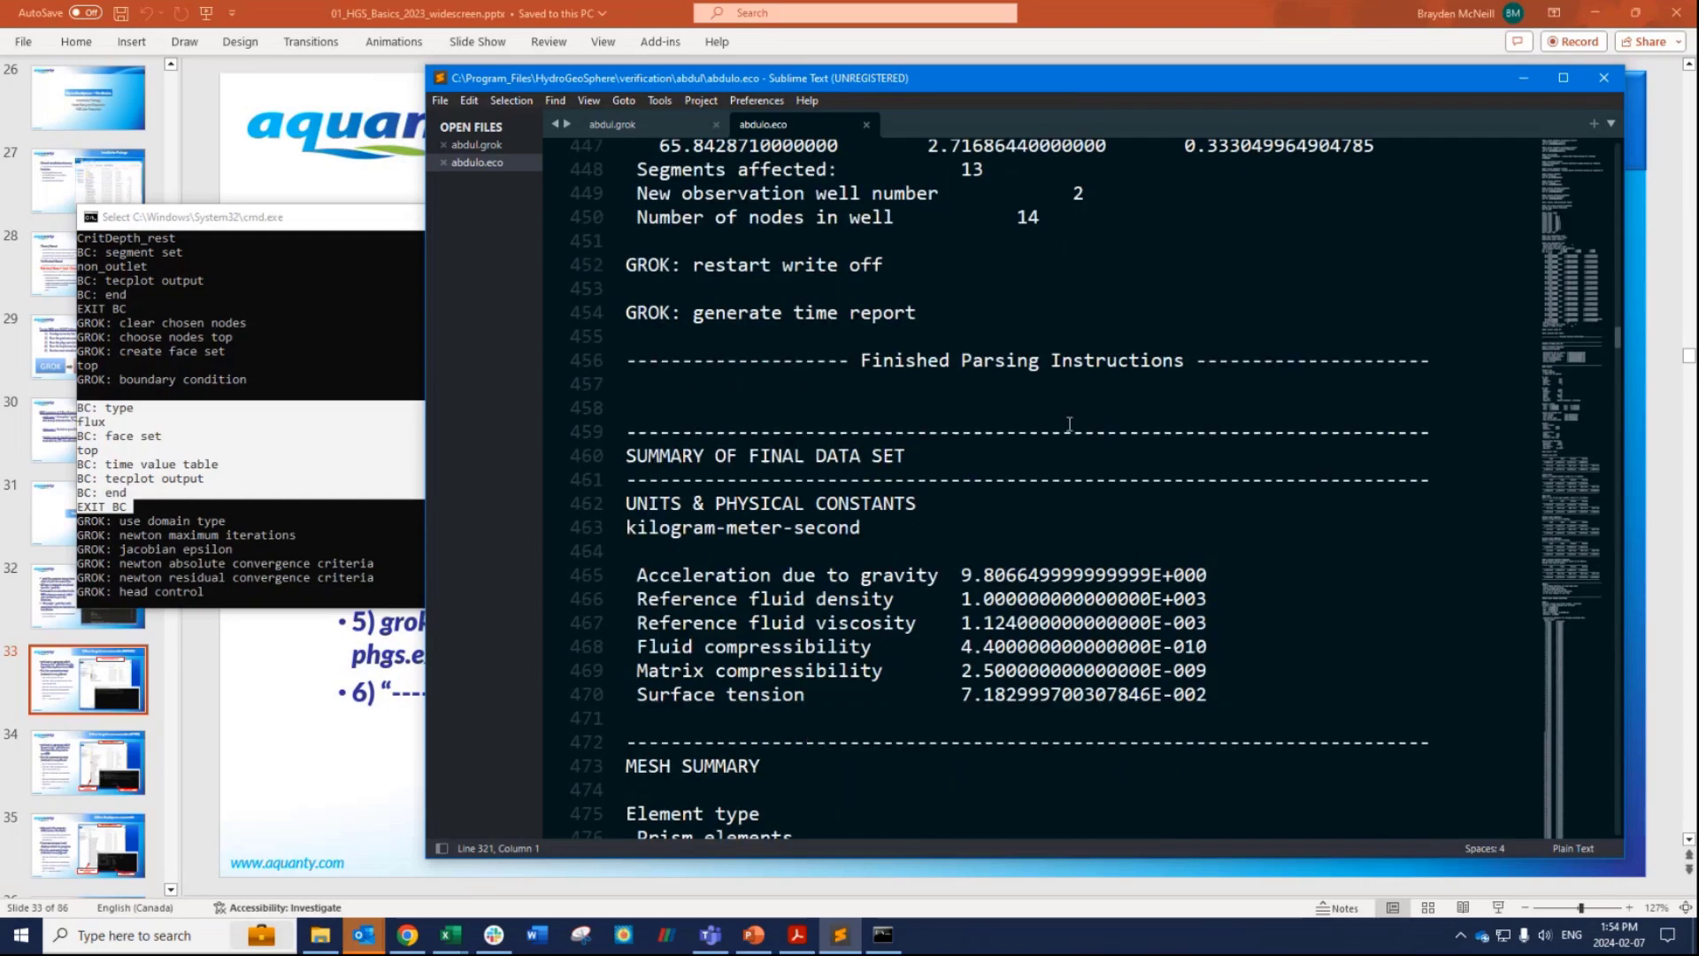
{"action": "key", "text": "ctrl+f"}
{"action": "type", "text": "summary"}
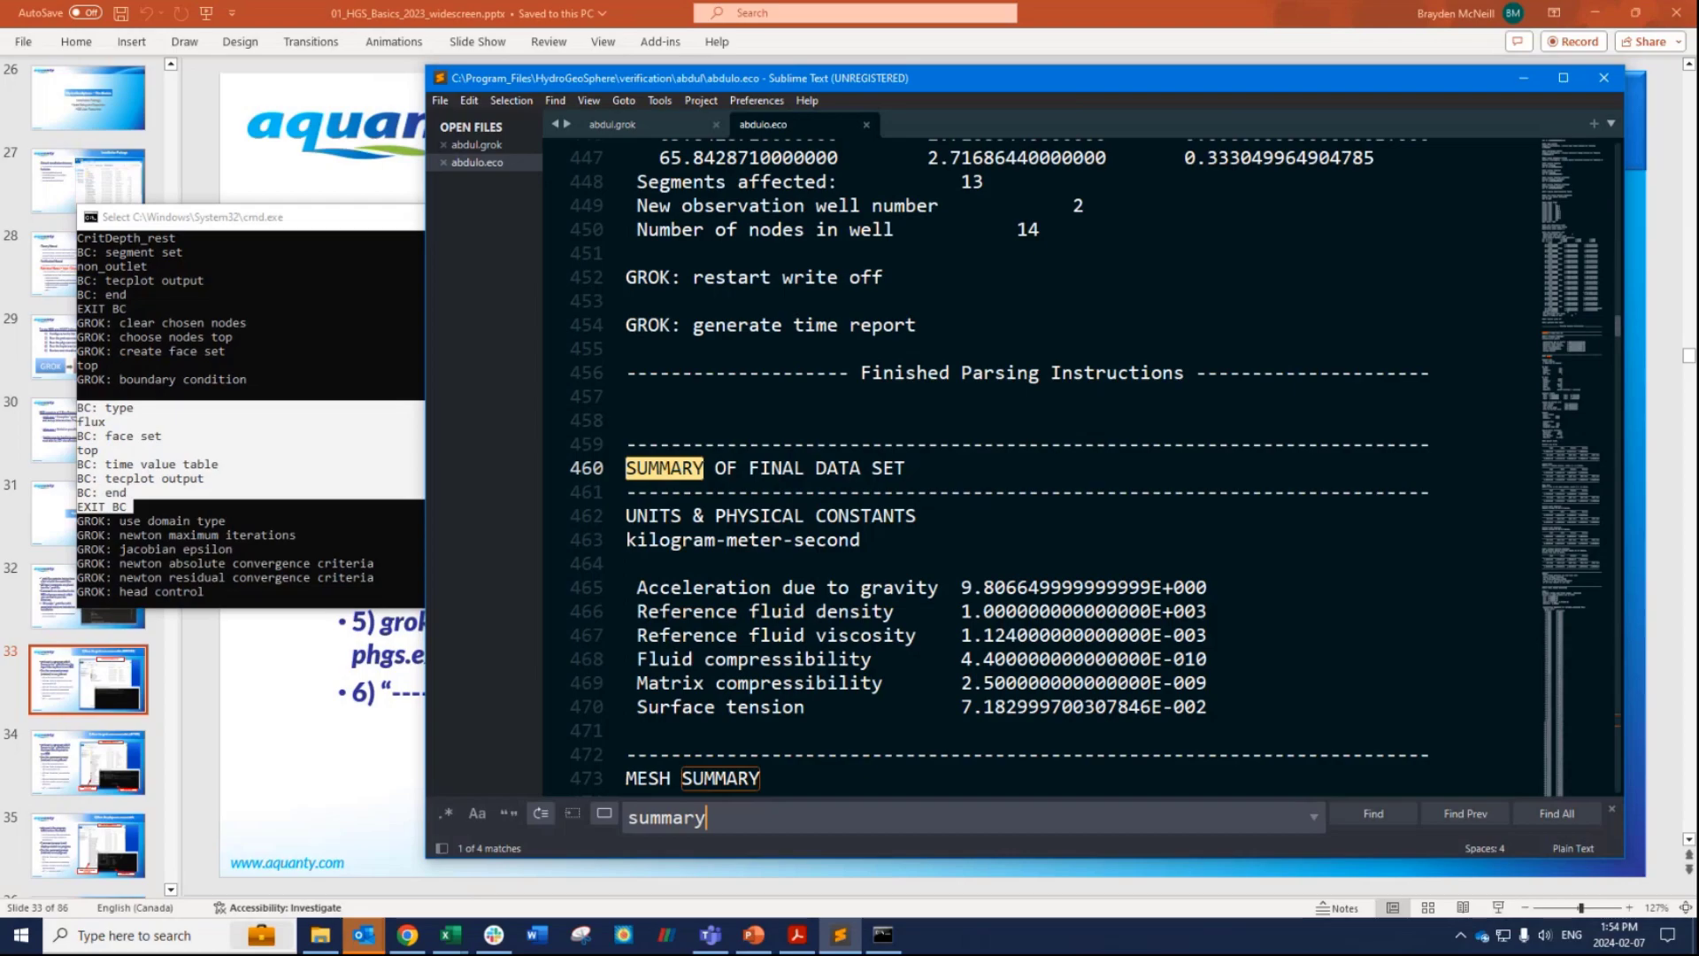
{"action": "key", "text": "Return"}
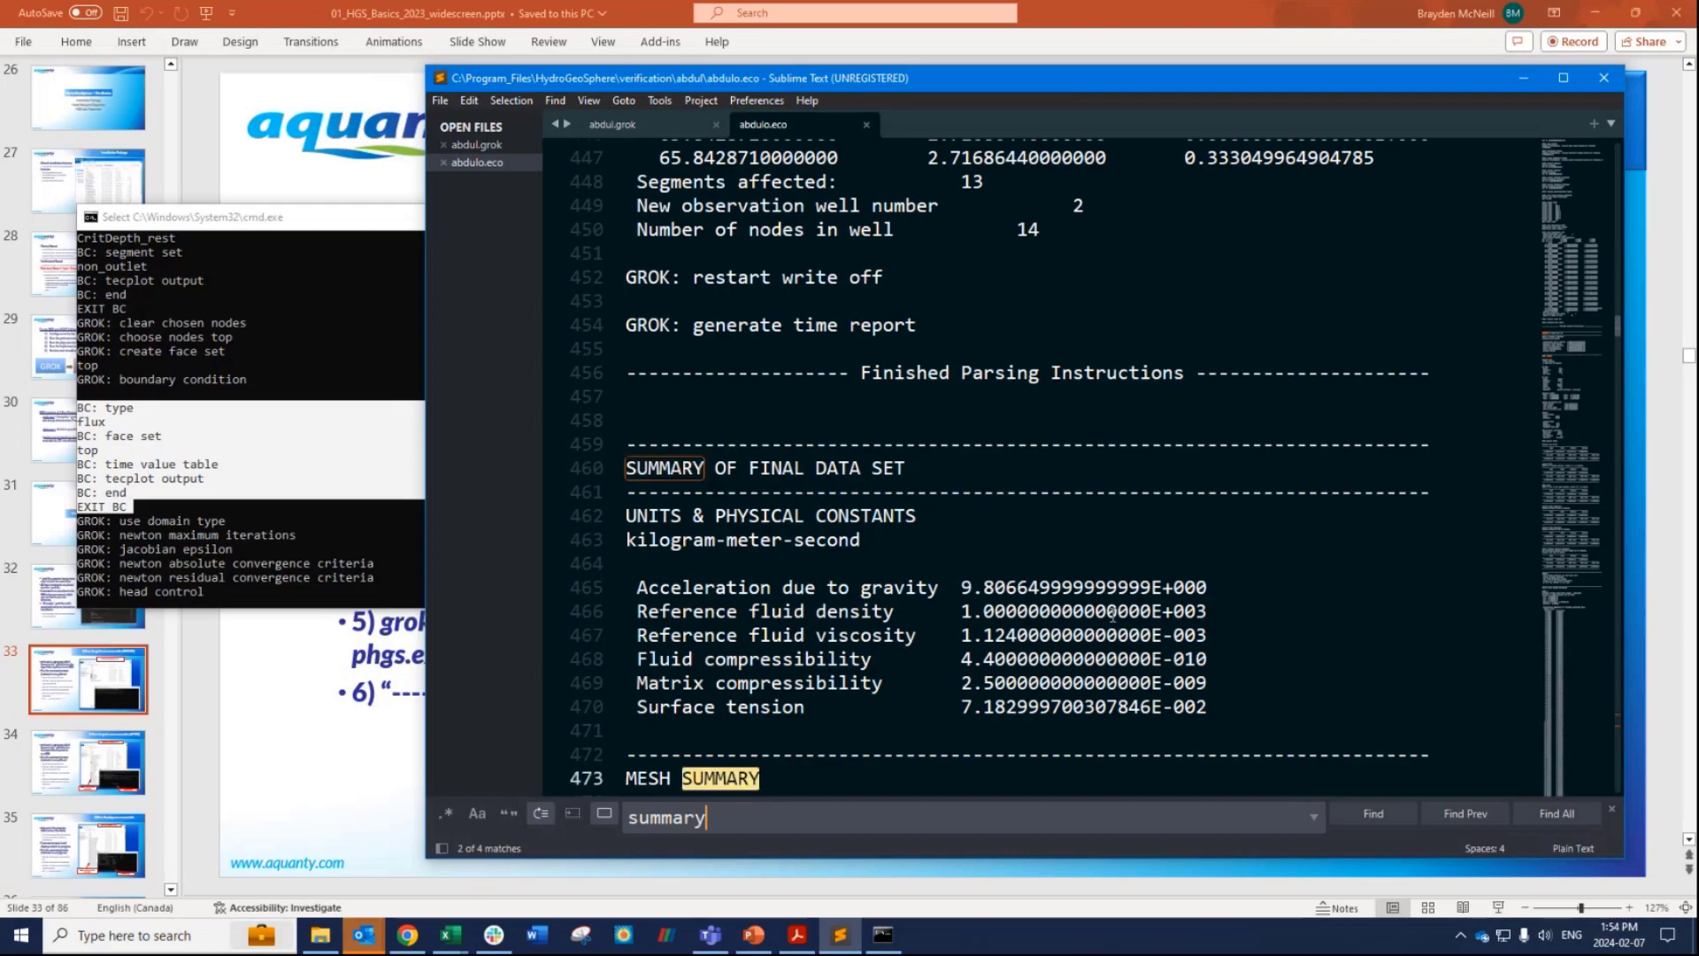
Highlight the physical constants from gravity to surface tension, followed by the mesh summary block covering the 2D and 3D mesh.
{"action": "scroll", "coordinate": [1113, 615], "scroll_direction": "down", "scroll_amount": 3}
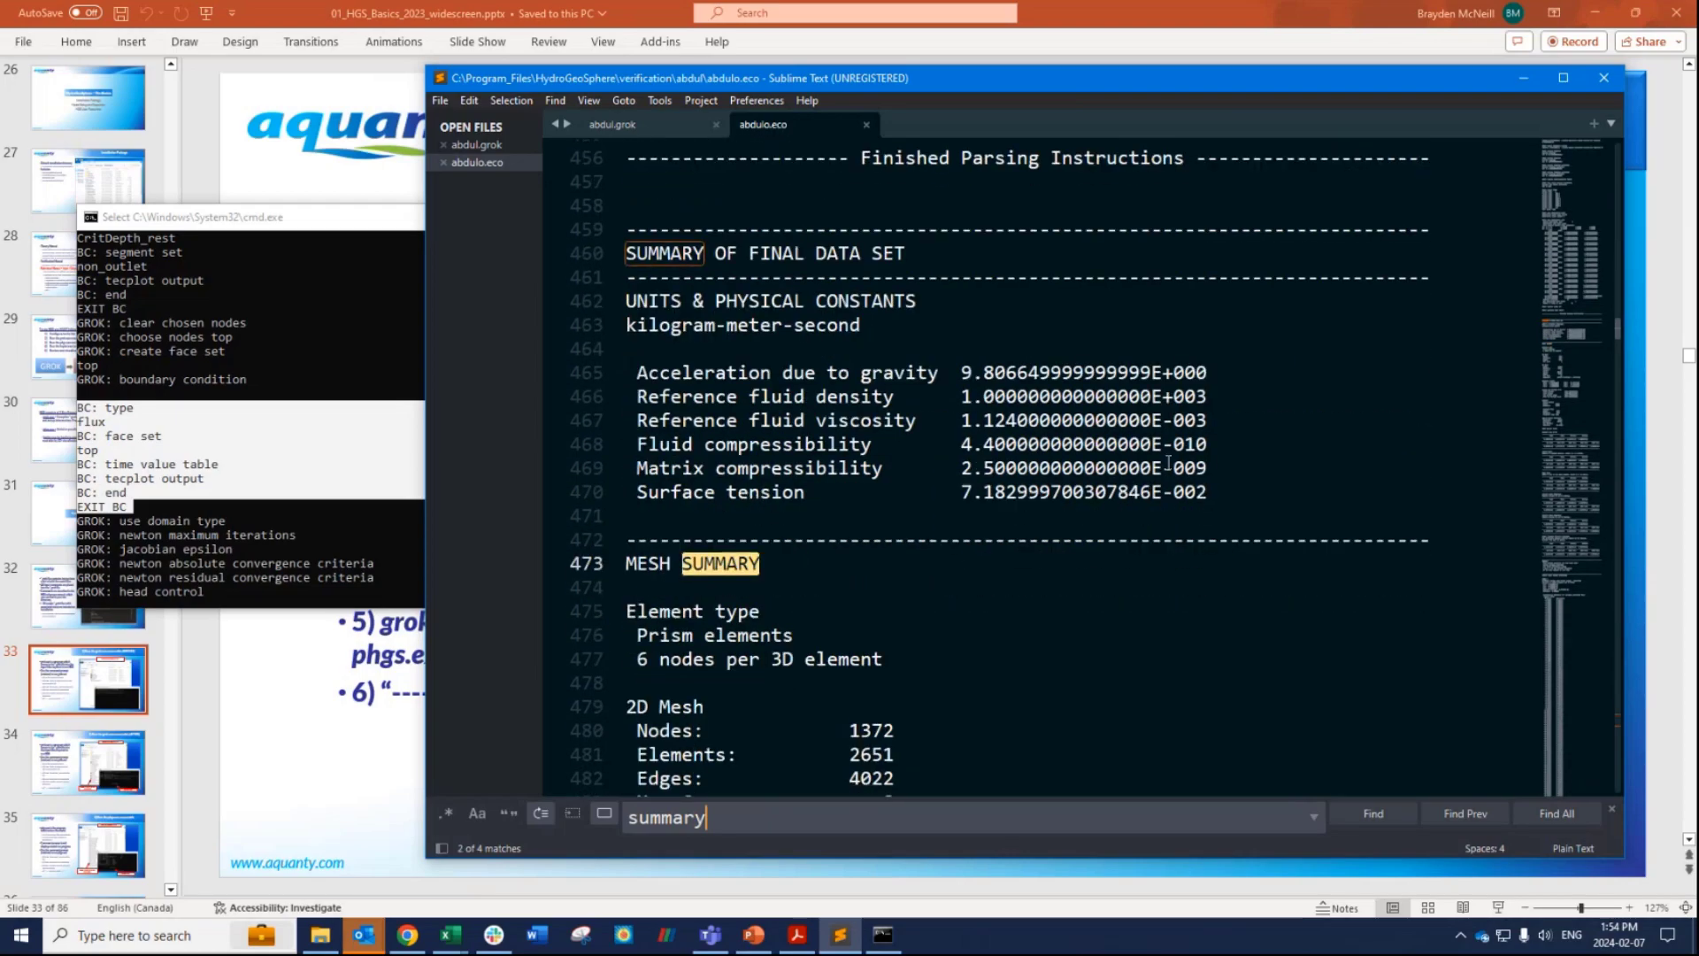
{"action": "left_click_drag", "start_coordinate": [1210, 494], "coordinate": [559, 370]}
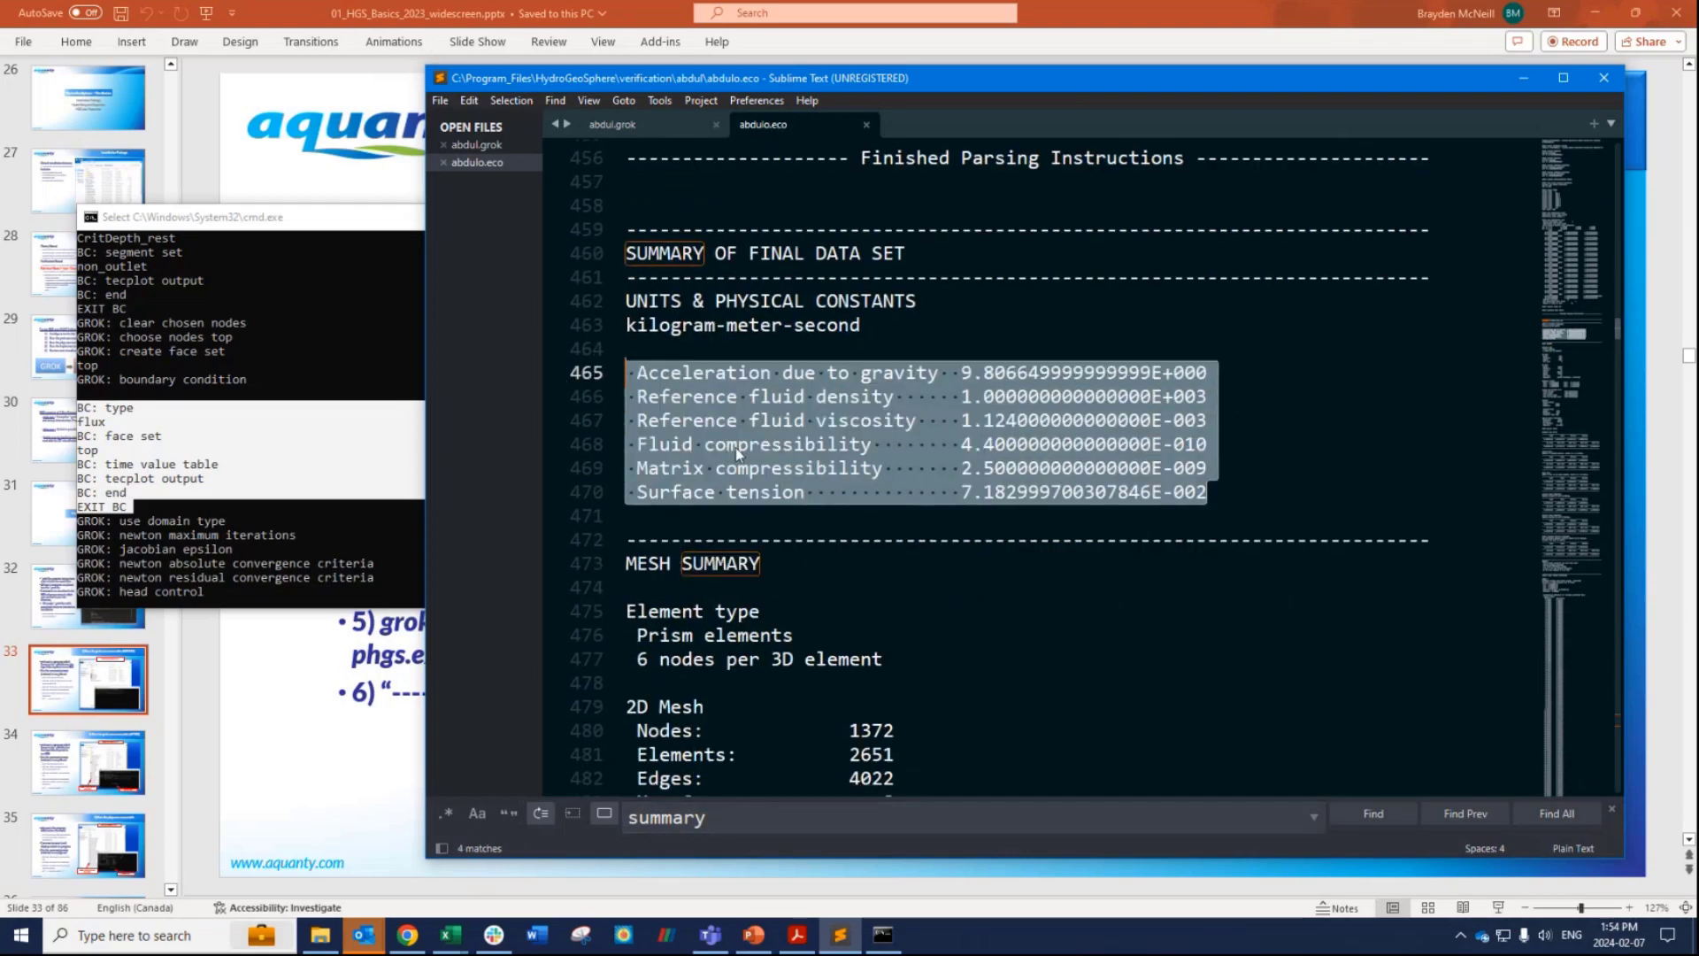
{"action": "scroll", "coordinate": [737, 455], "scroll_direction": "down", "scroll_amount": 3}
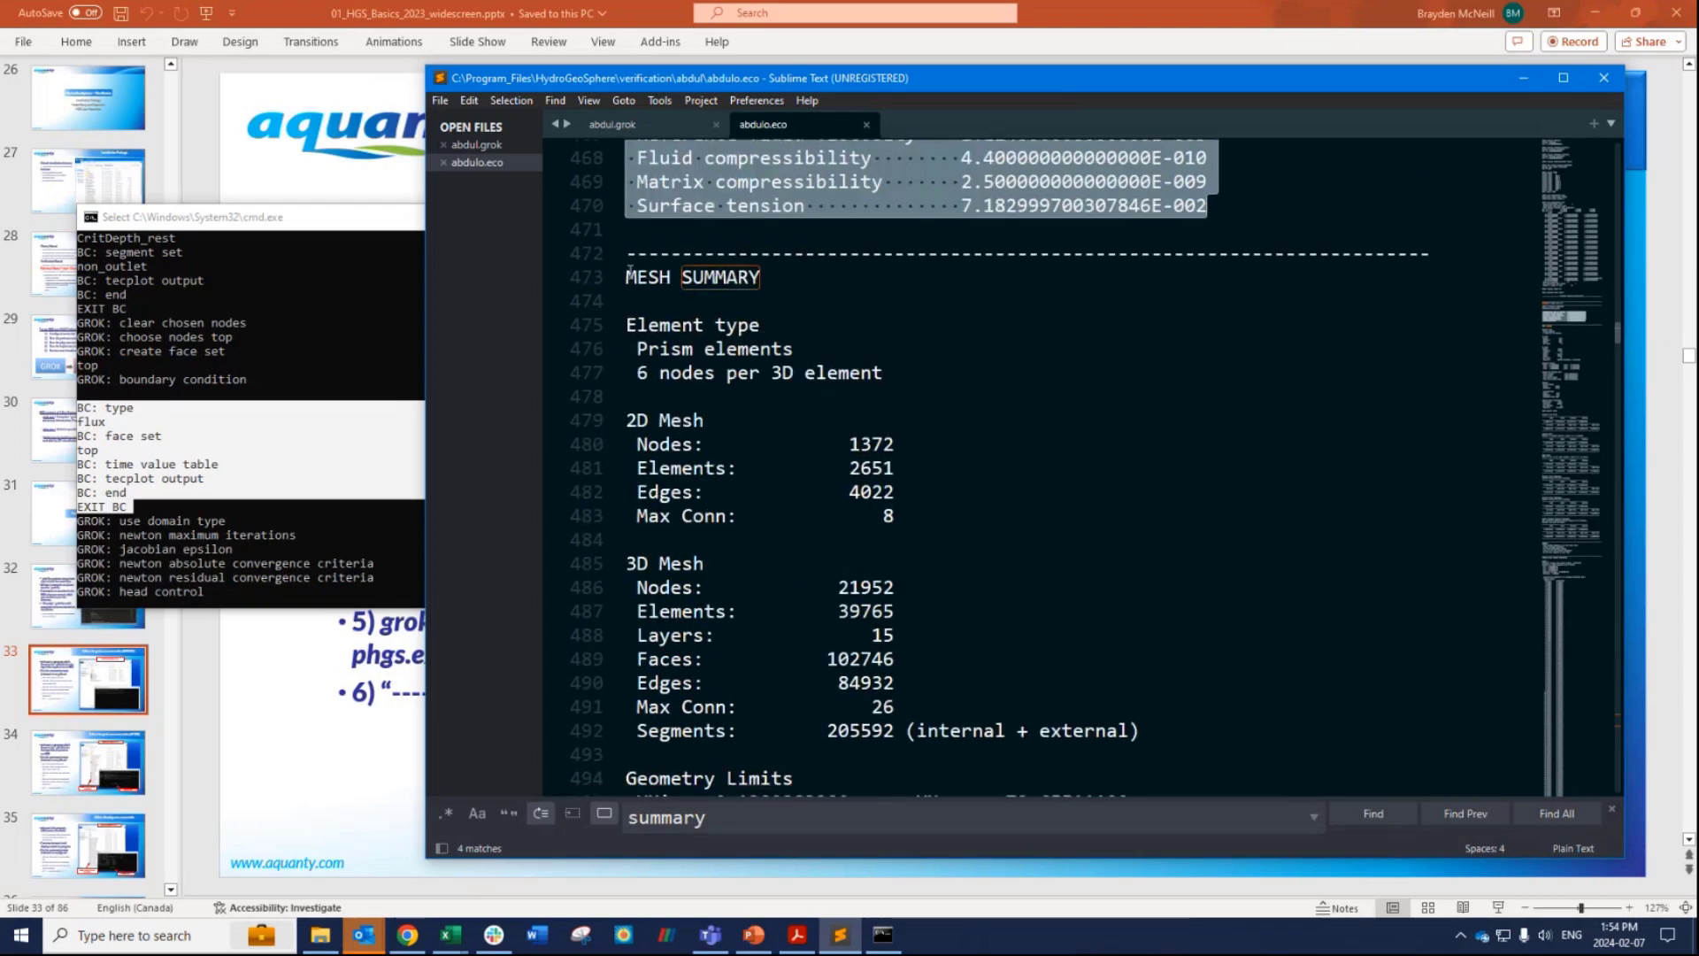
{"action": "left_click_drag", "start_coordinate": [627, 277], "coordinate": [1007, 732]}
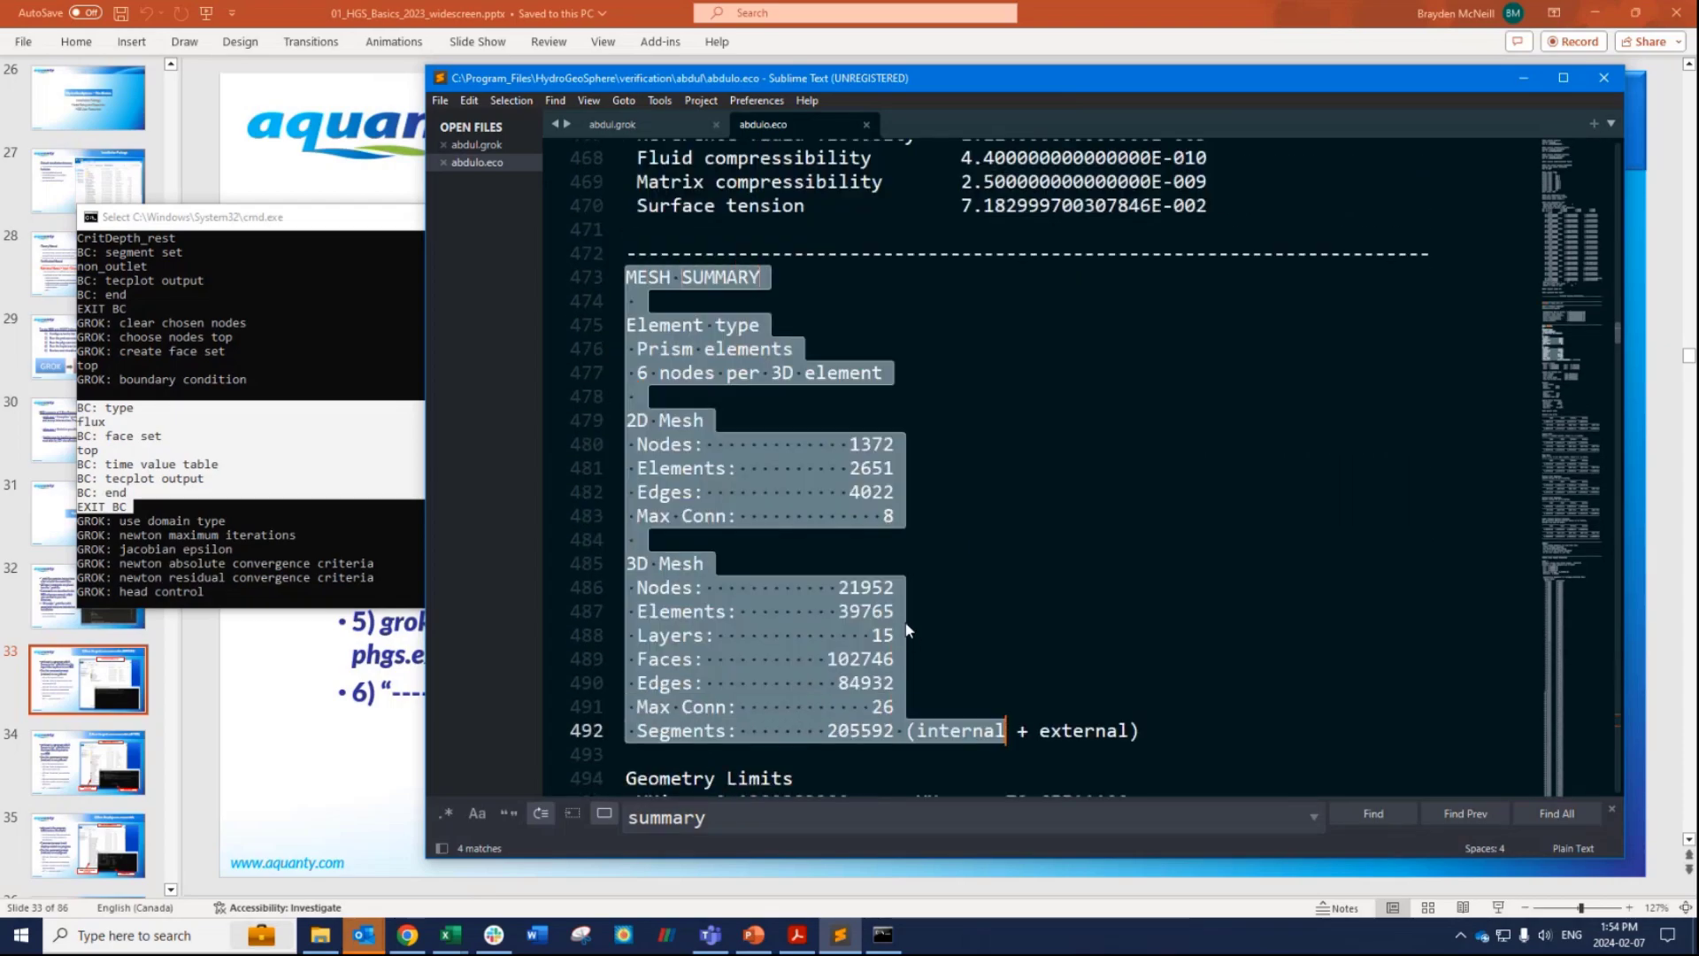
Highlight the layer count and the node count listed under 3D Mesh.
{"action": "left_click", "coordinate": [902, 637]}
{"action": "left_click_drag", "start_coordinate": [902, 637], "coordinate": [862, 636]}
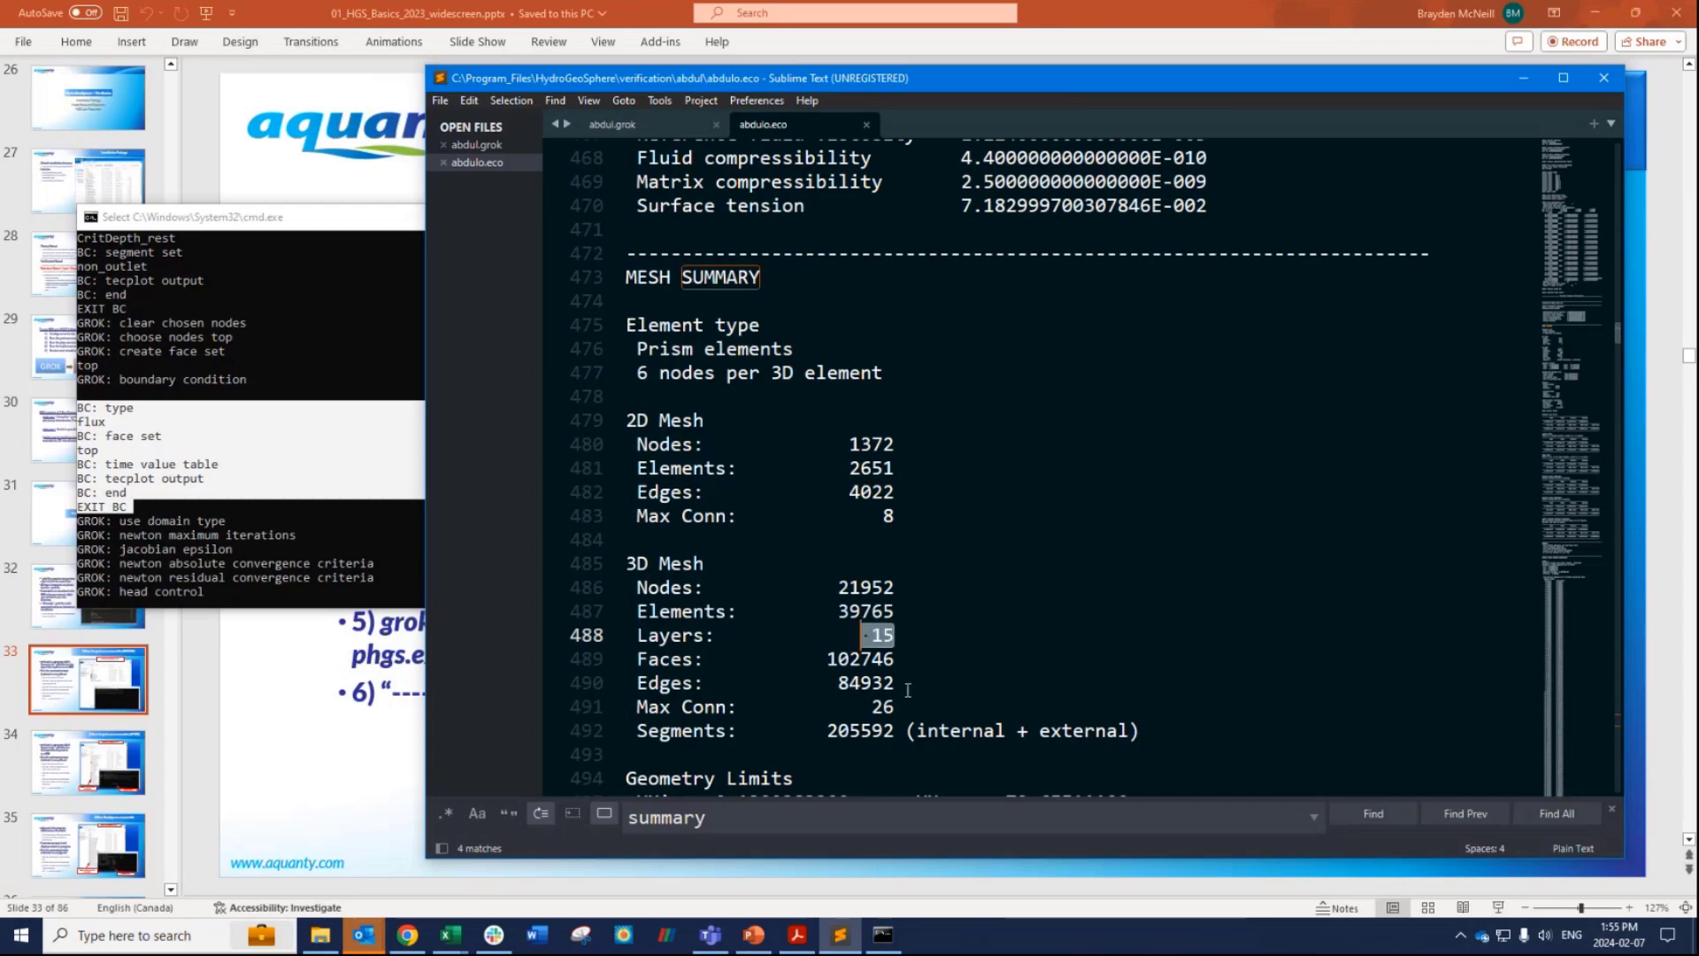
{"action": "left_click", "coordinate": [898, 588]}
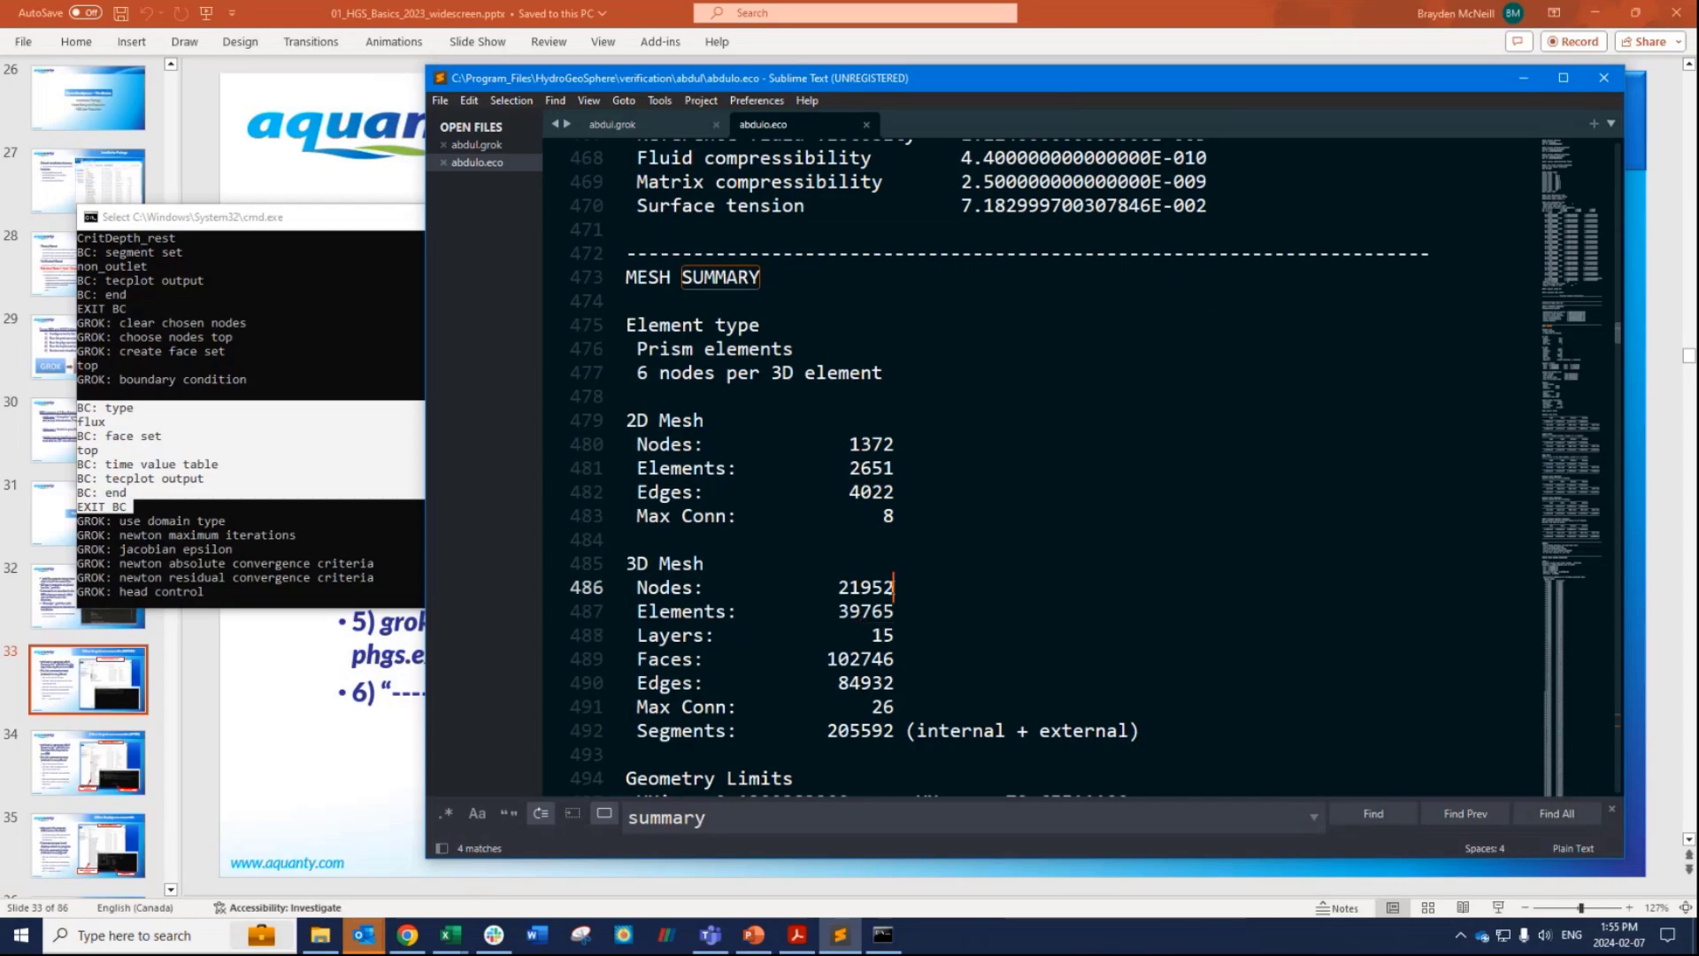
{"action": "left_click_drag", "start_coordinate": [895, 587], "coordinate": [829, 588]}
Highlight the Geometry Limits block with the X, Y and Z minimum and maximum values.
{"action": "scroll", "coordinate": [1151, 567], "scroll_direction": "down", "scroll_amount": 4}
{"action": "left_click", "coordinate": [1145, 566]}
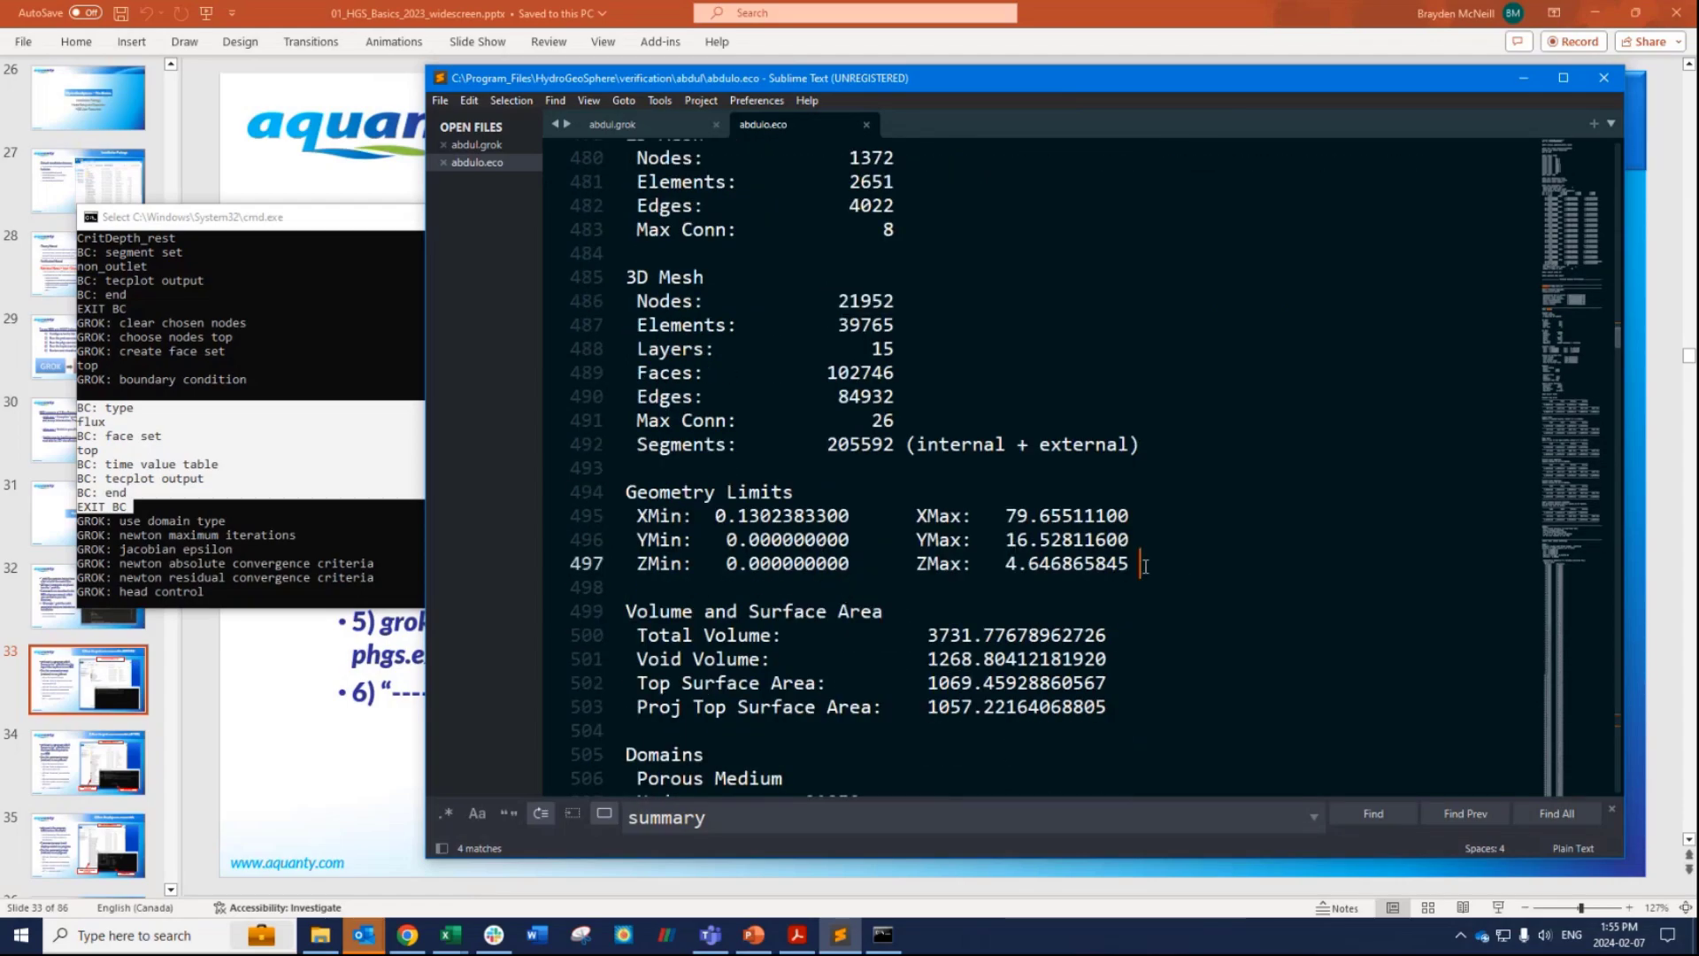
{"action": "left_click_drag", "start_coordinate": [1145, 566], "coordinate": [624, 492]}
Under Domains, highlight the porous medium node and element counts and the overland flow node count.
{"action": "scroll", "coordinate": [890, 437], "scroll_direction": "down", "scroll_amount": 6}
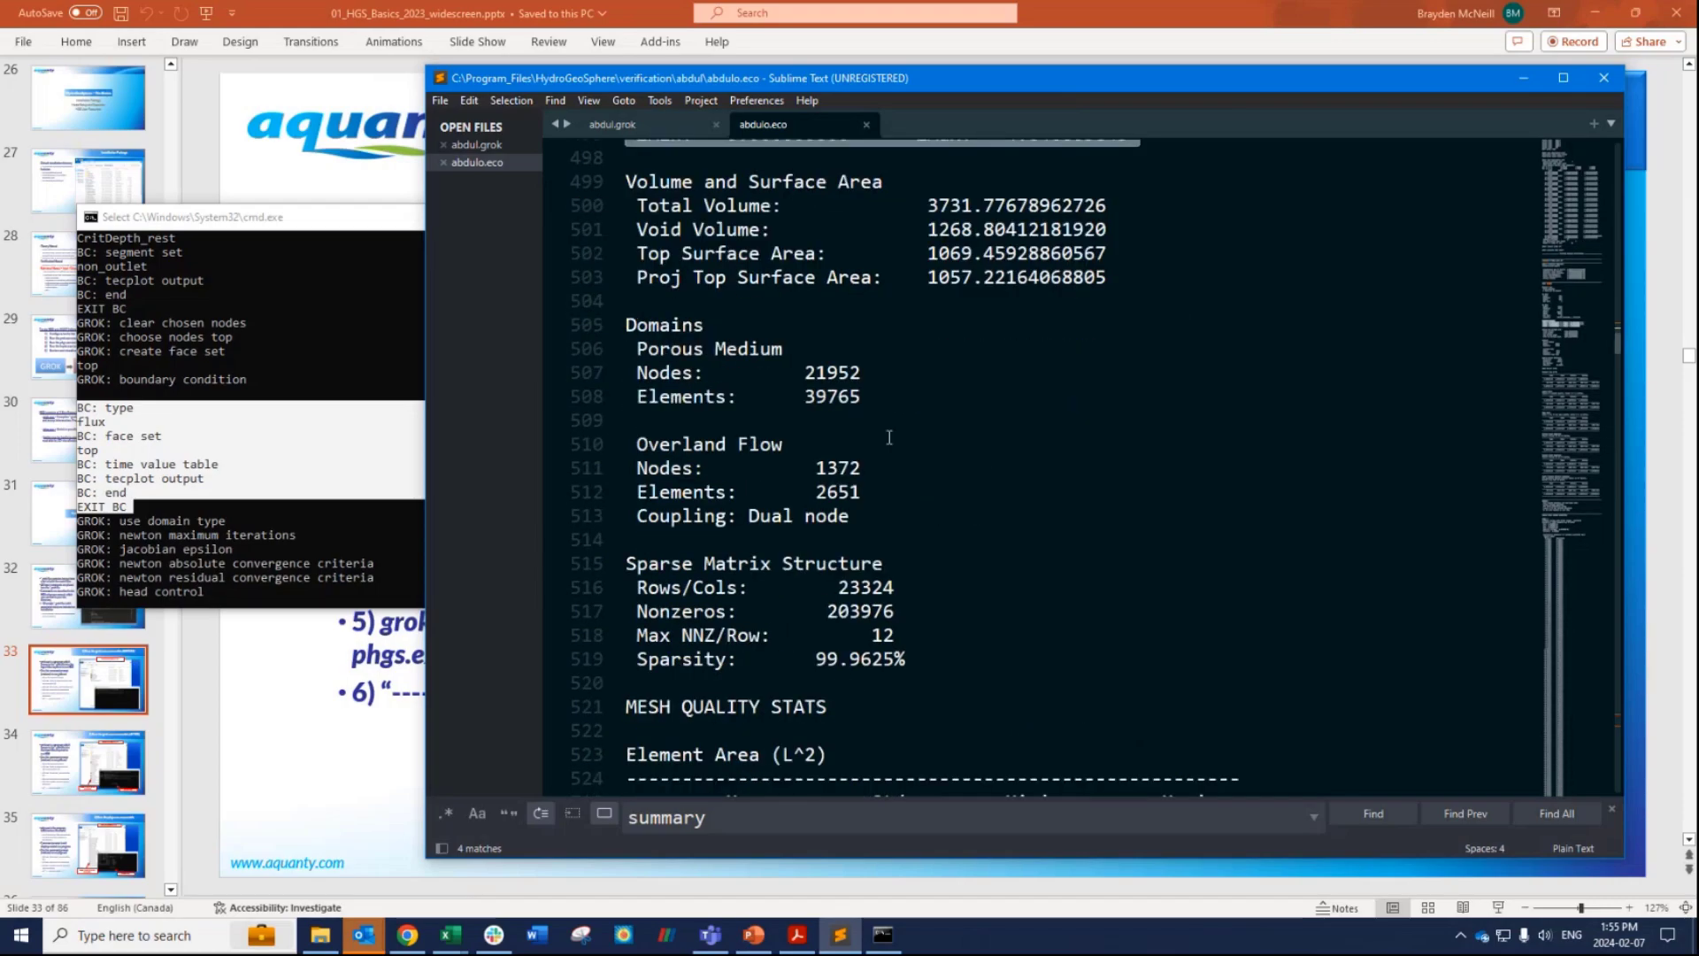
{"action": "left_click_drag", "start_coordinate": [863, 397], "coordinate": [629, 373]}
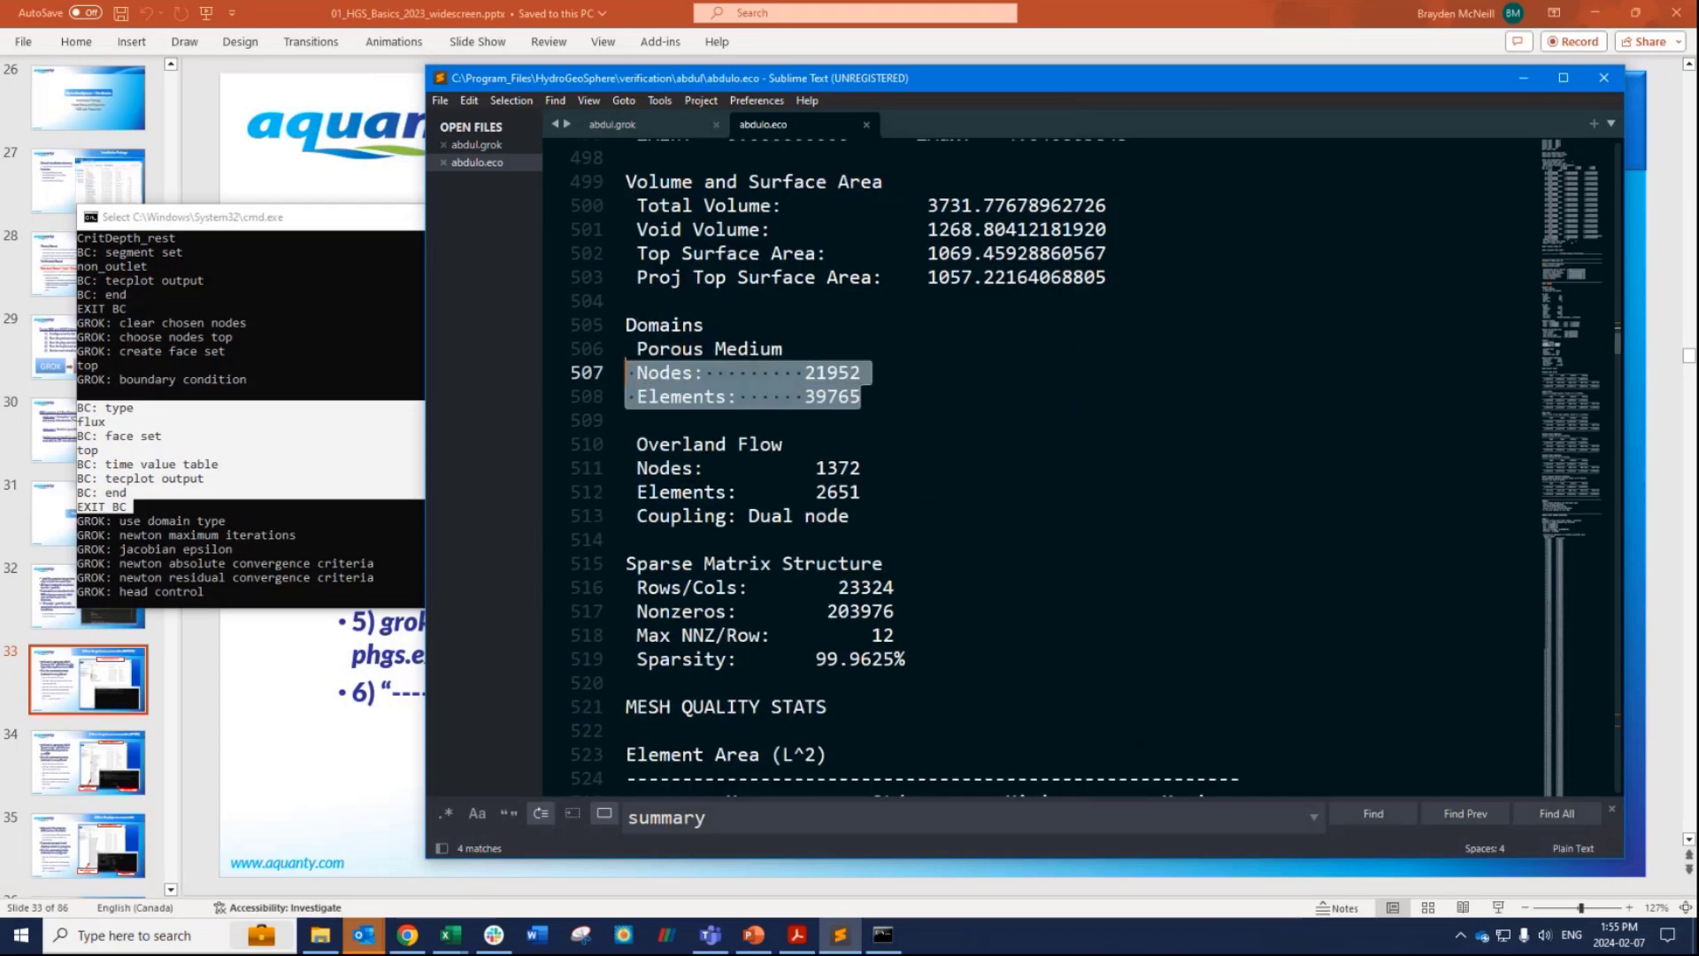
{"action": "double_click", "coordinate": [832, 373]}
{"action": "left_click", "coordinate": [704, 444]}
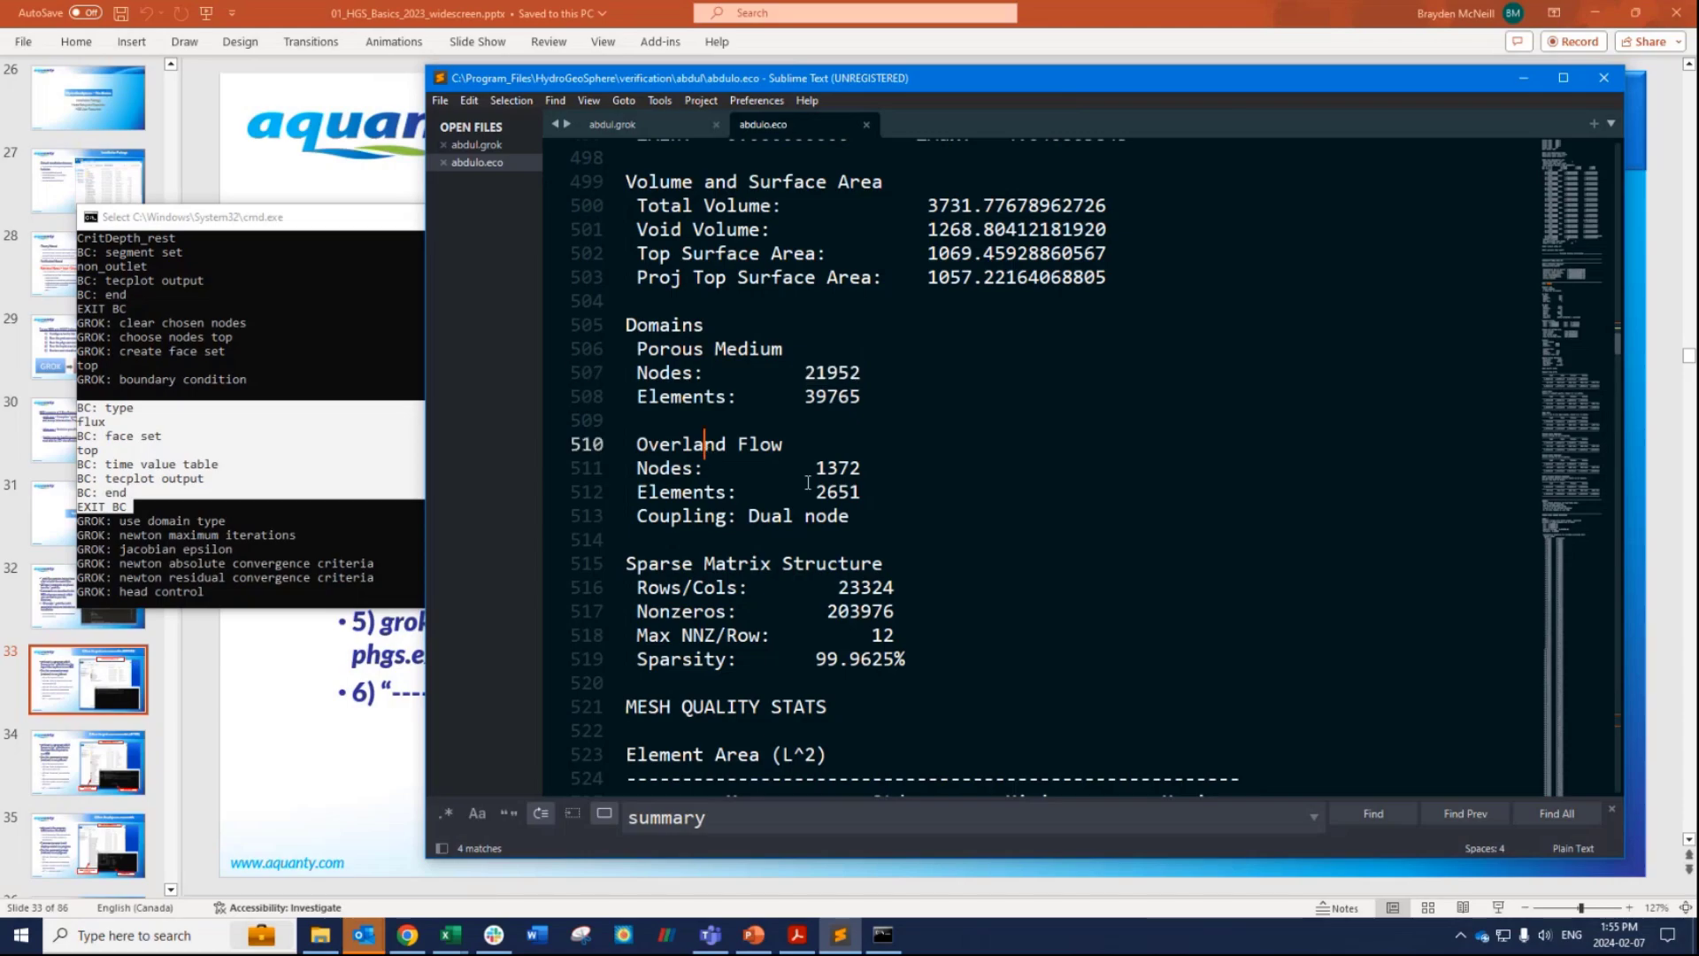
{"action": "double_click", "coordinate": [836, 470]}
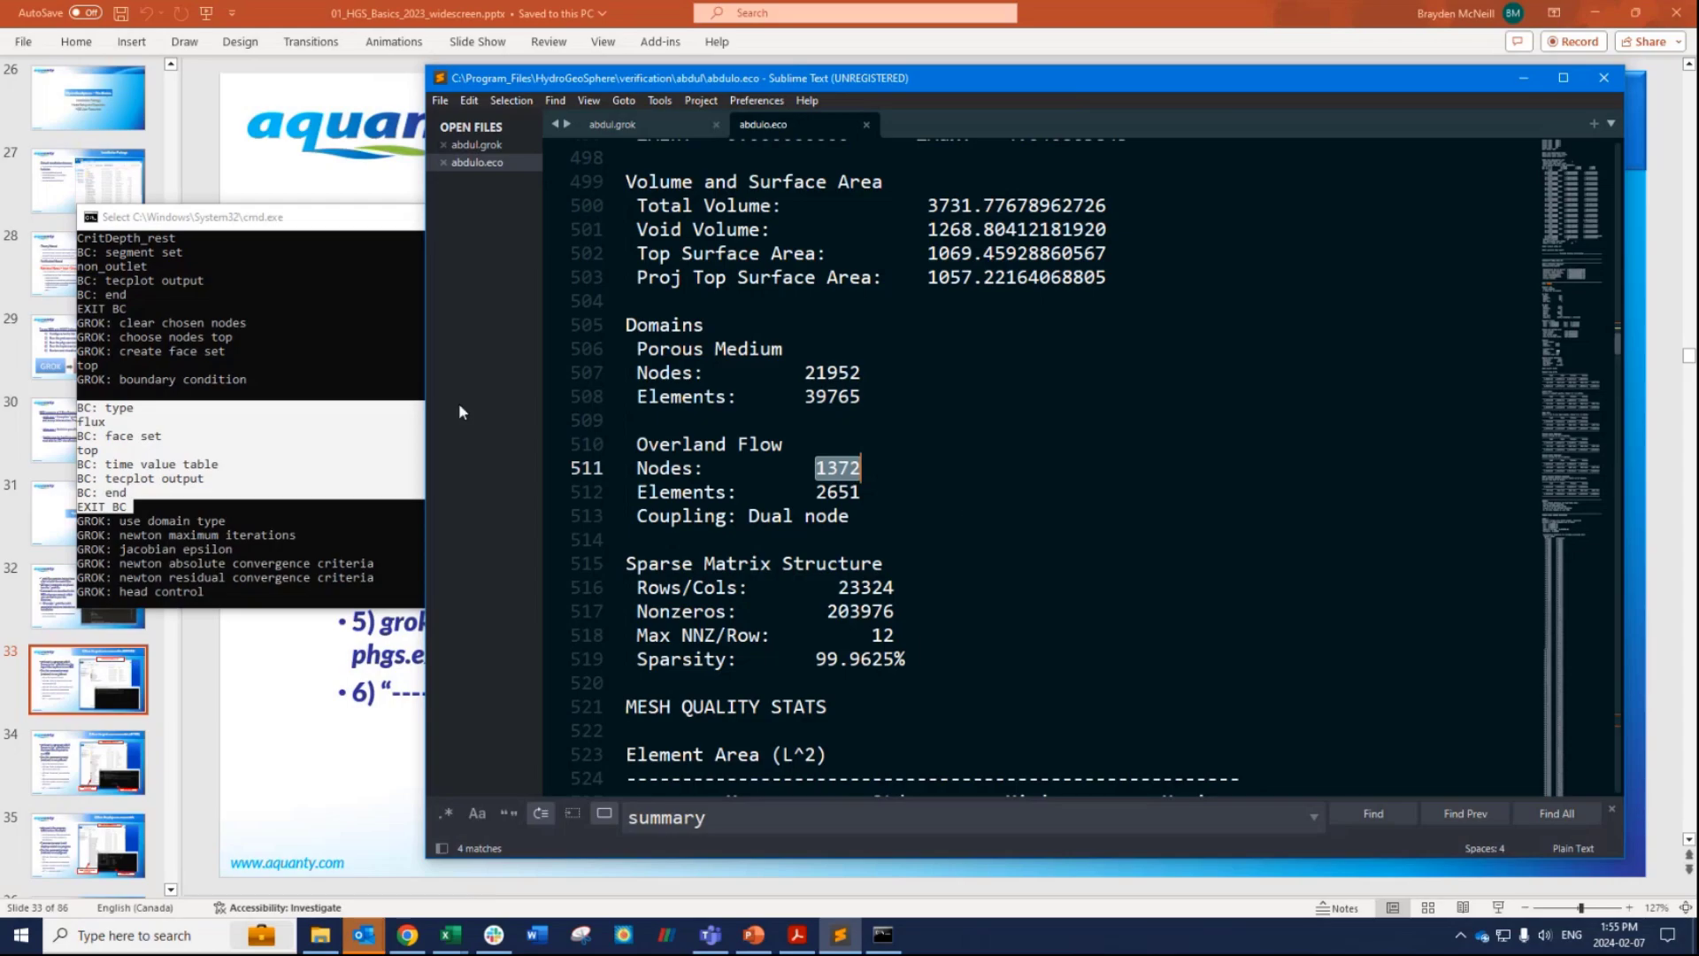
Check the grid generation and general simulation parameters in abdul.grok, and return to the domain summary in abdulo.eco.
{"action": "left_click", "coordinate": [659, 100]}
{"action": "left_click", "coordinate": [619, 124]}
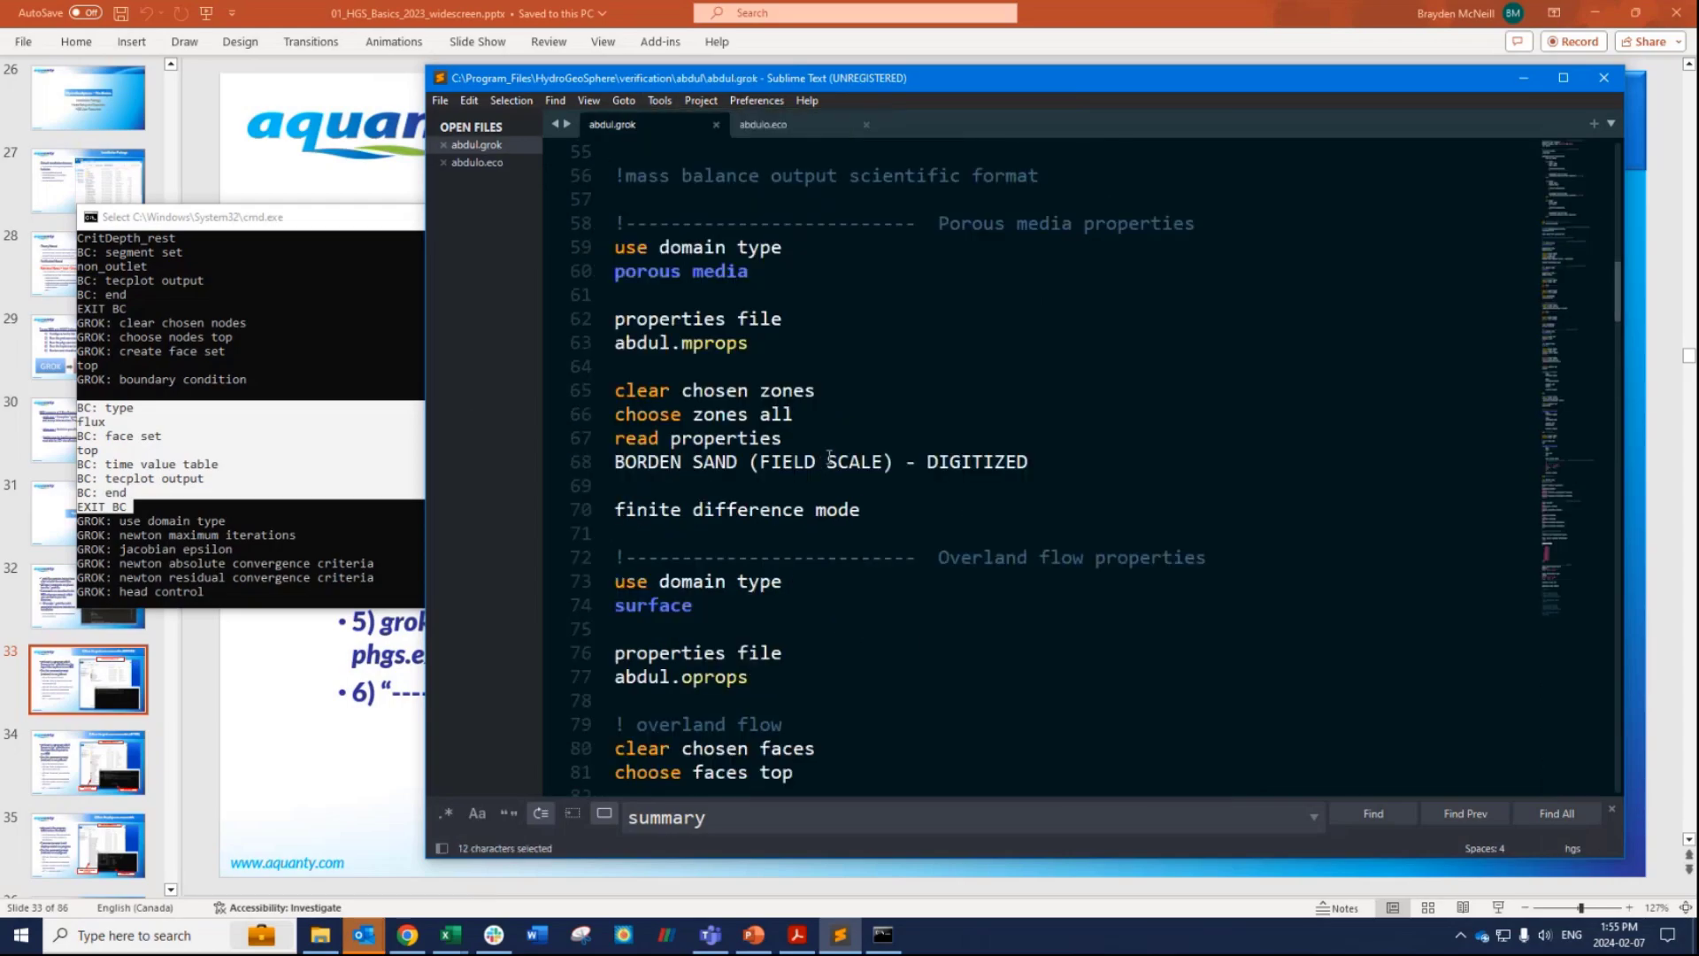
{"action": "scroll", "coordinate": [830, 457], "scroll_direction": "up", "scroll_amount": 15}
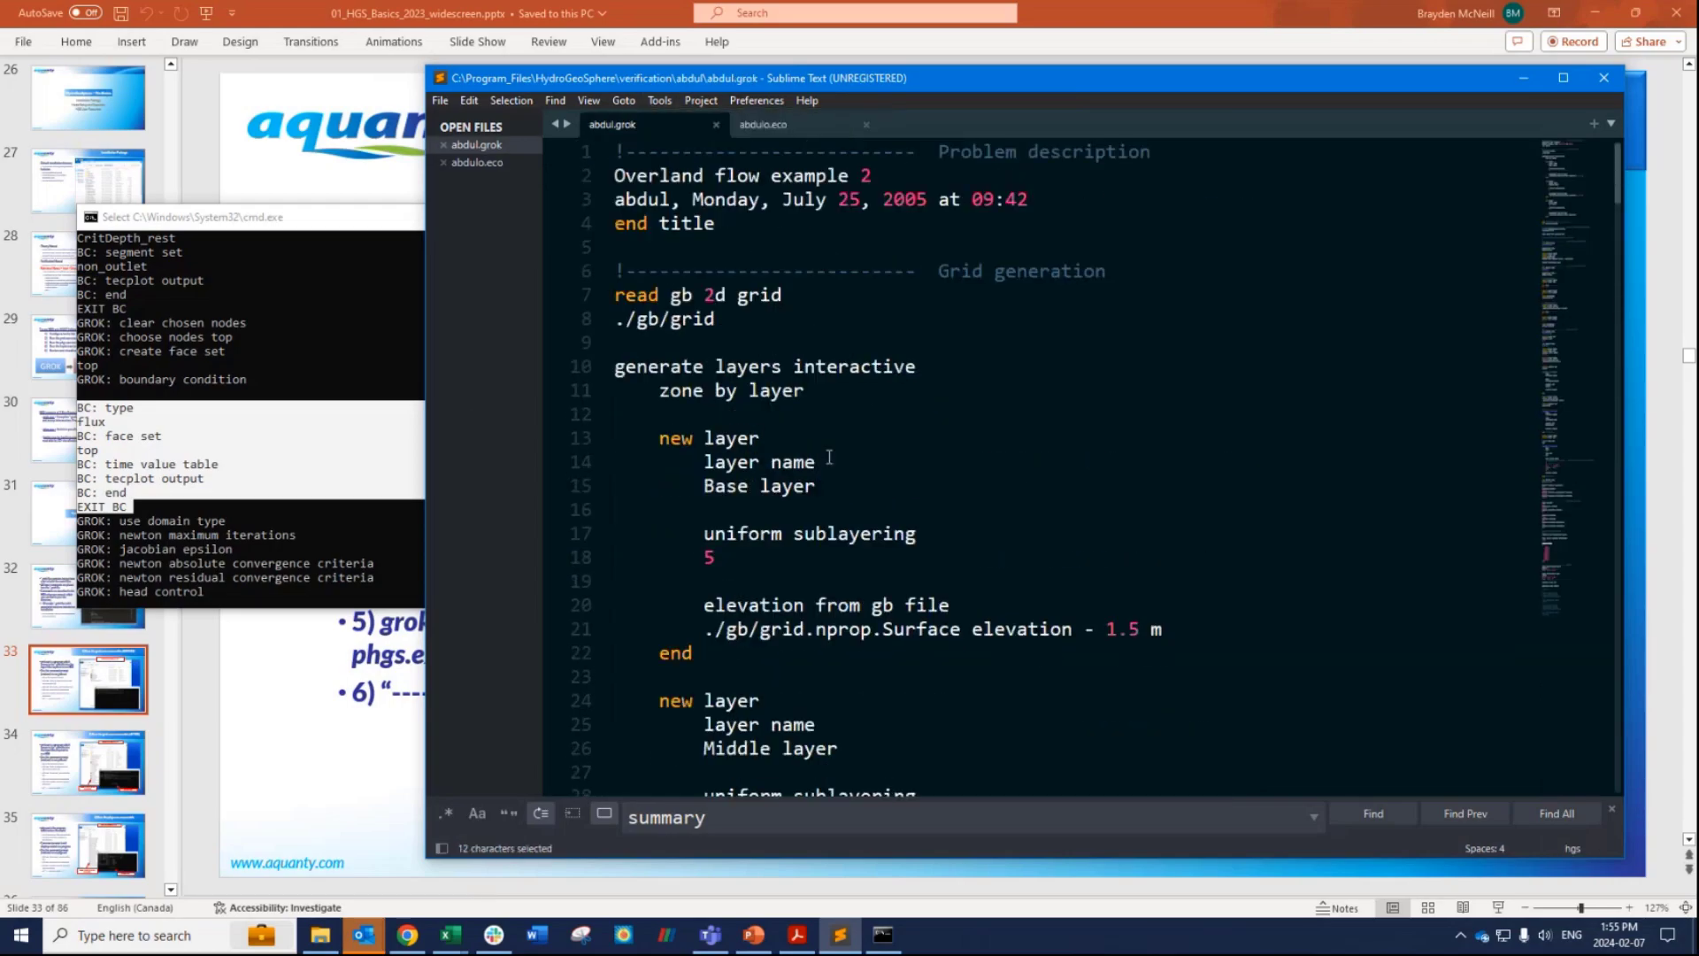
{"action": "scroll", "coordinate": [830, 457], "scroll_direction": "down", "scroll_amount": 13}
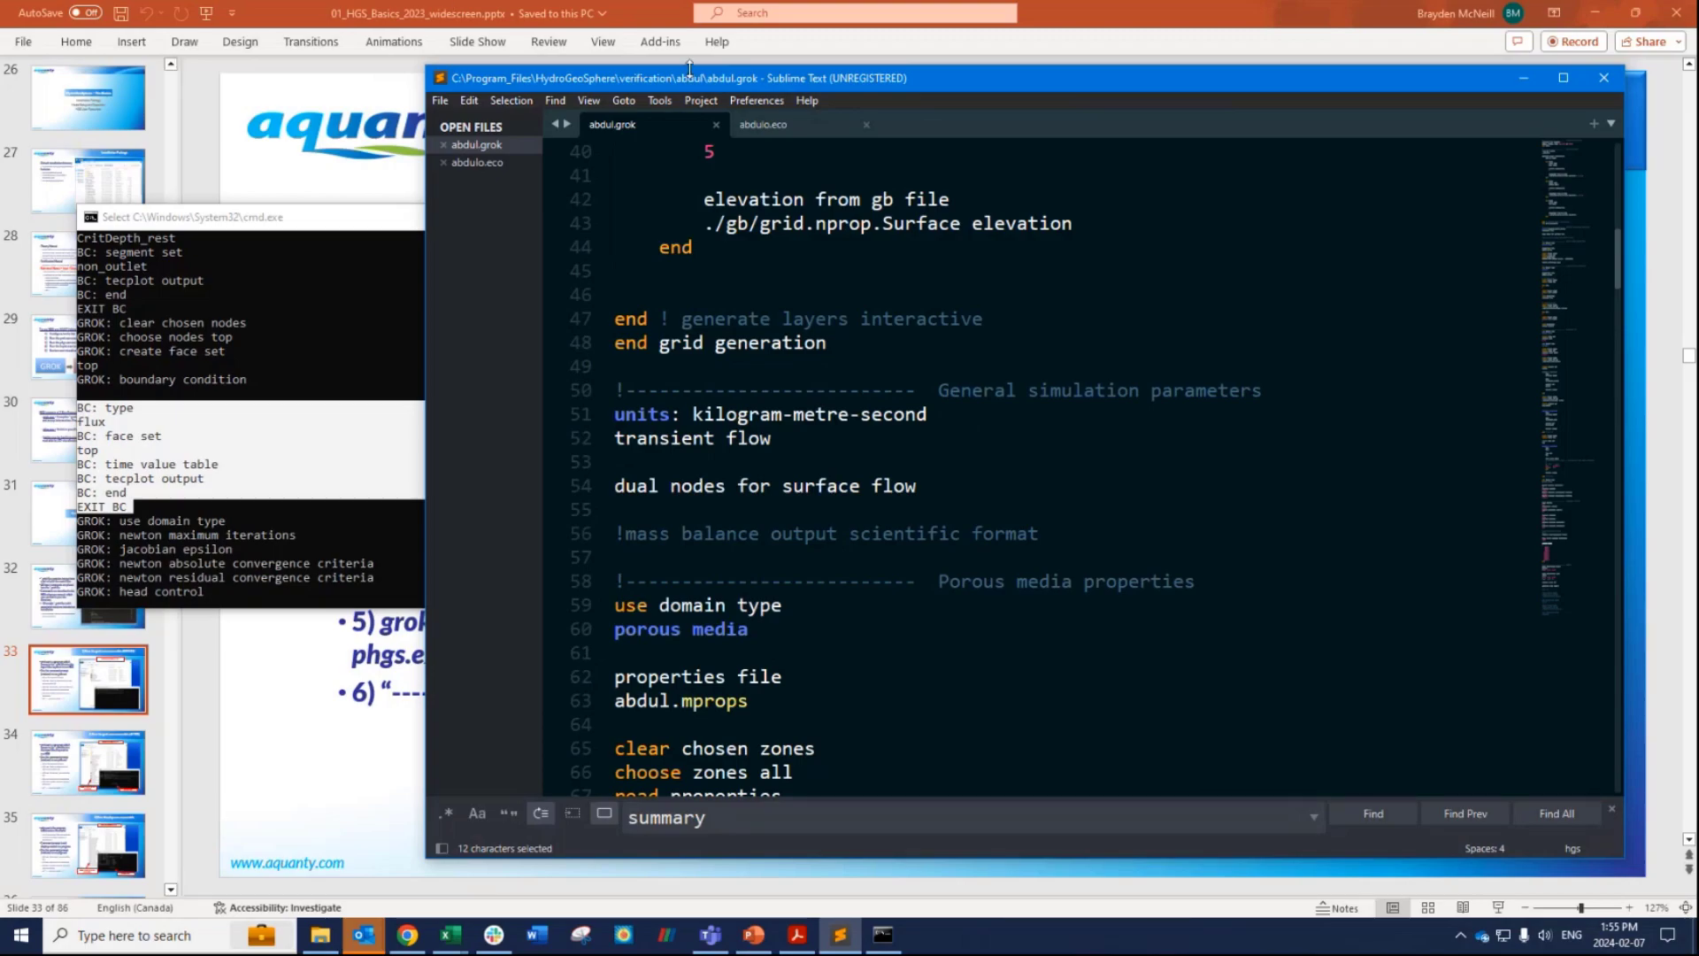
{"action": "left_click", "coordinate": [779, 122]}
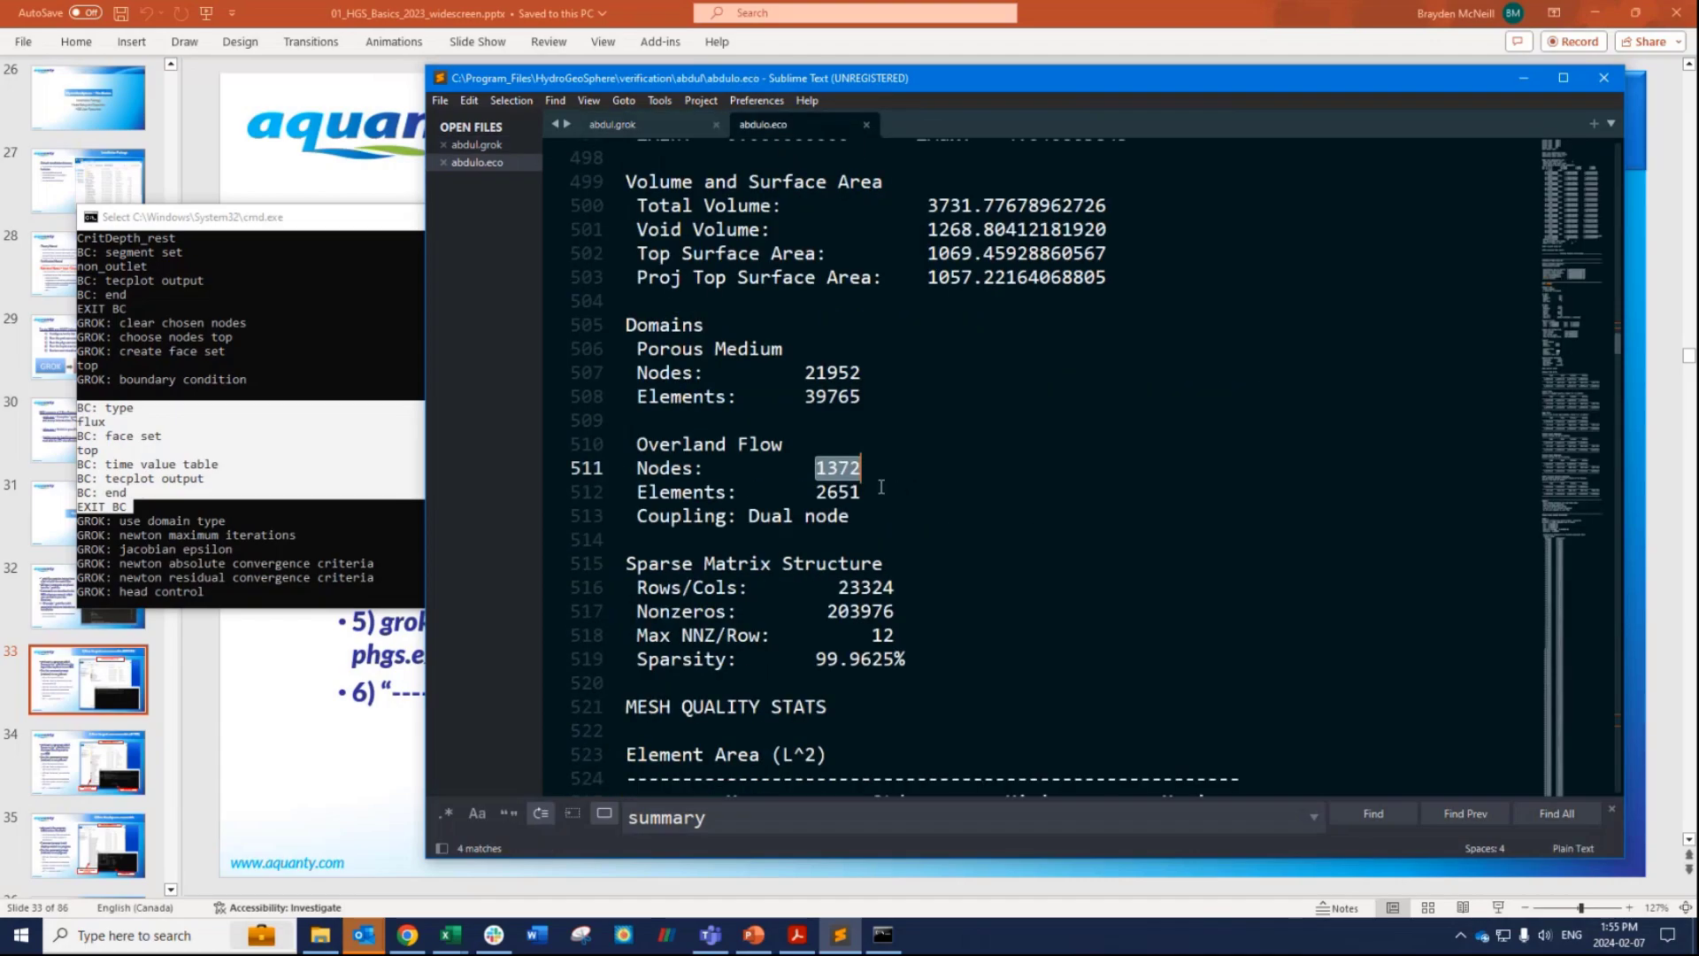
Continue to the mesh quality section of abdulo.eco and highlight the MESH QUALITY STATS heading.
{"action": "scroll", "coordinate": [882, 487], "scroll_direction": "down", "scroll_amount": 4}
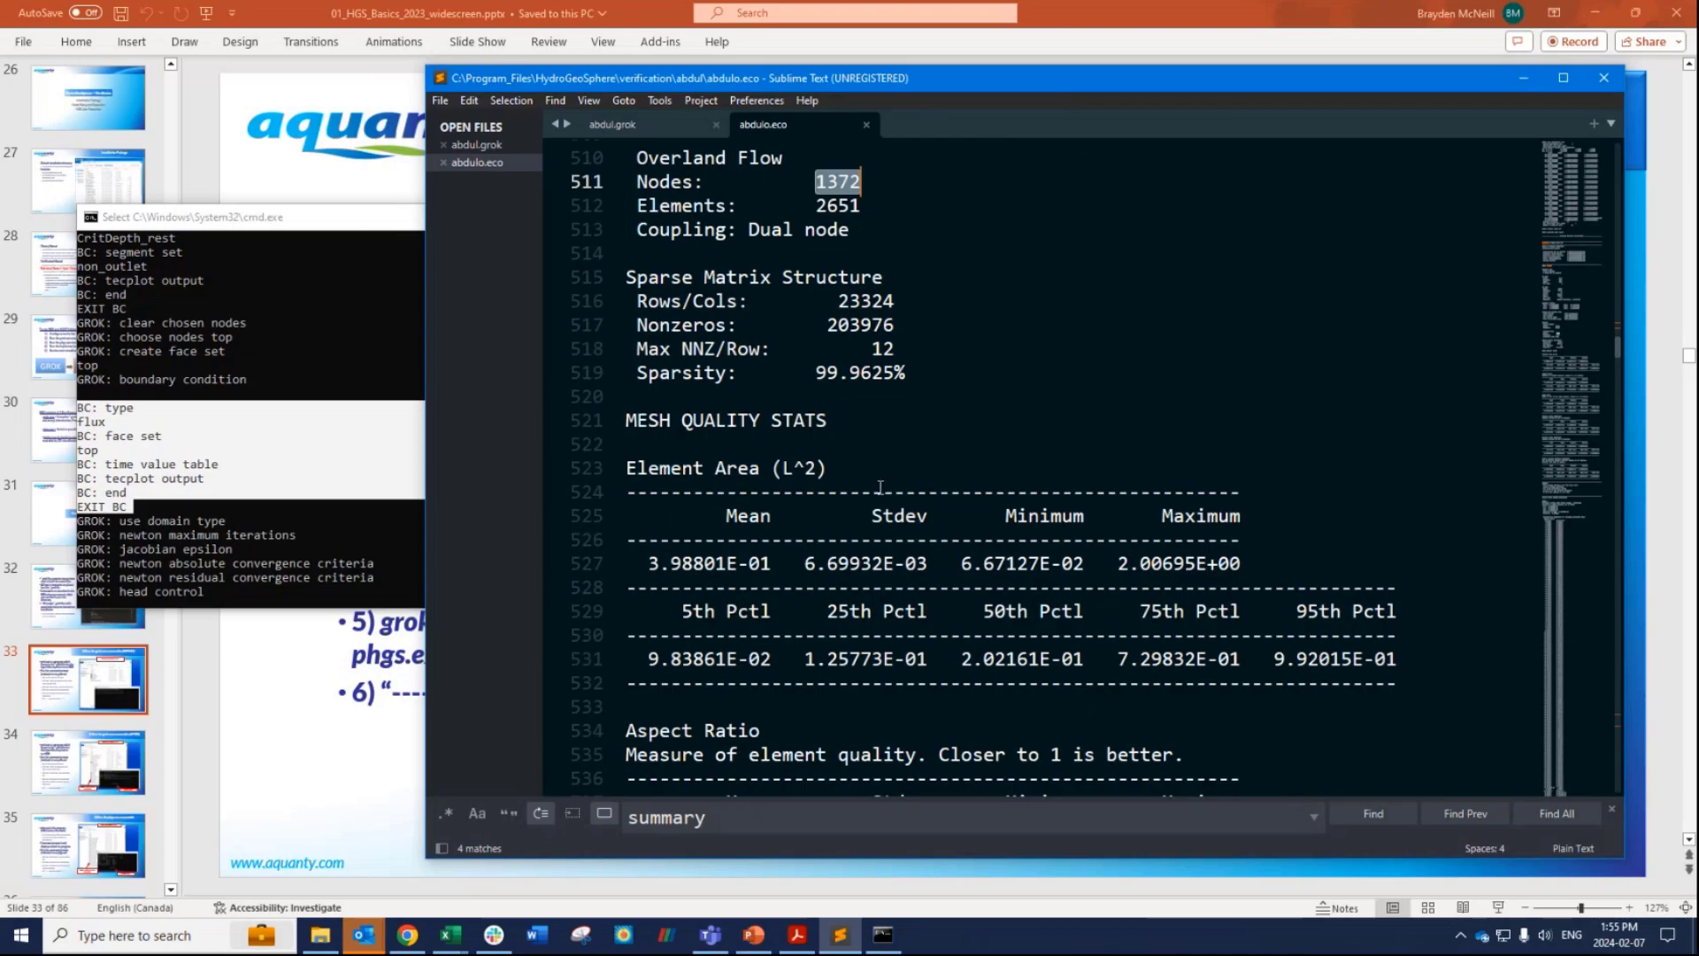
{"action": "scroll", "coordinate": [880, 487], "scroll_direction": "down", "scroll_amount": 2}
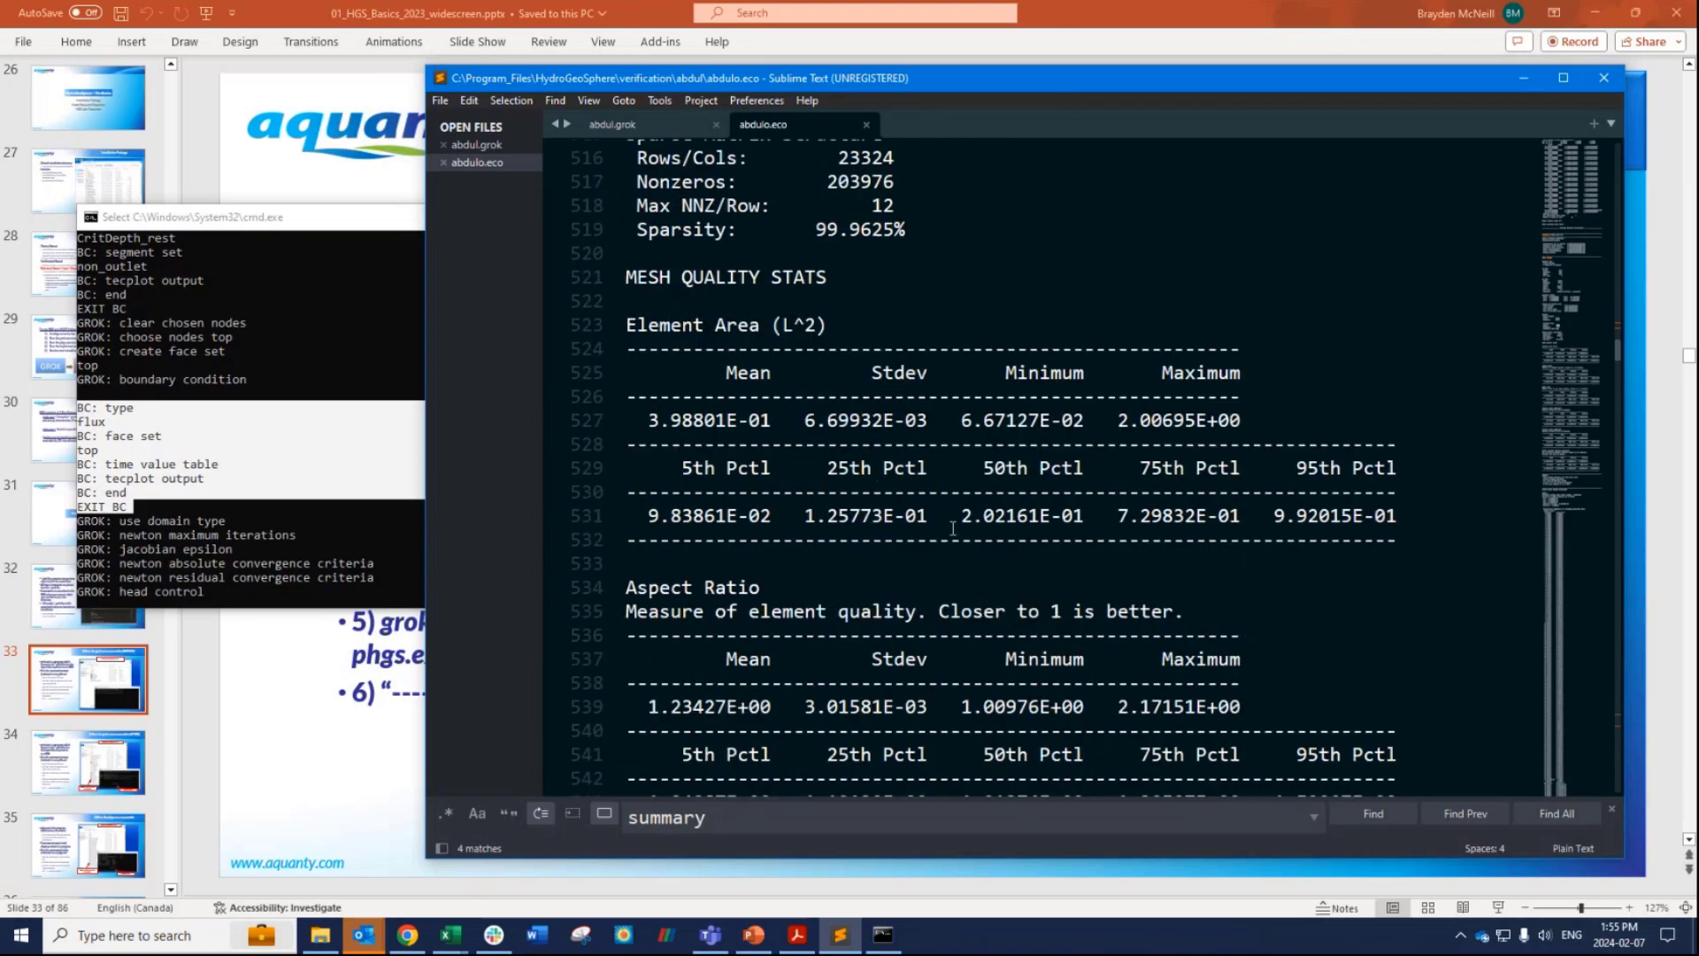
{"action": "left_click_drag", "start_coordinate": [626, 277], "coordinate": [829, 277]}
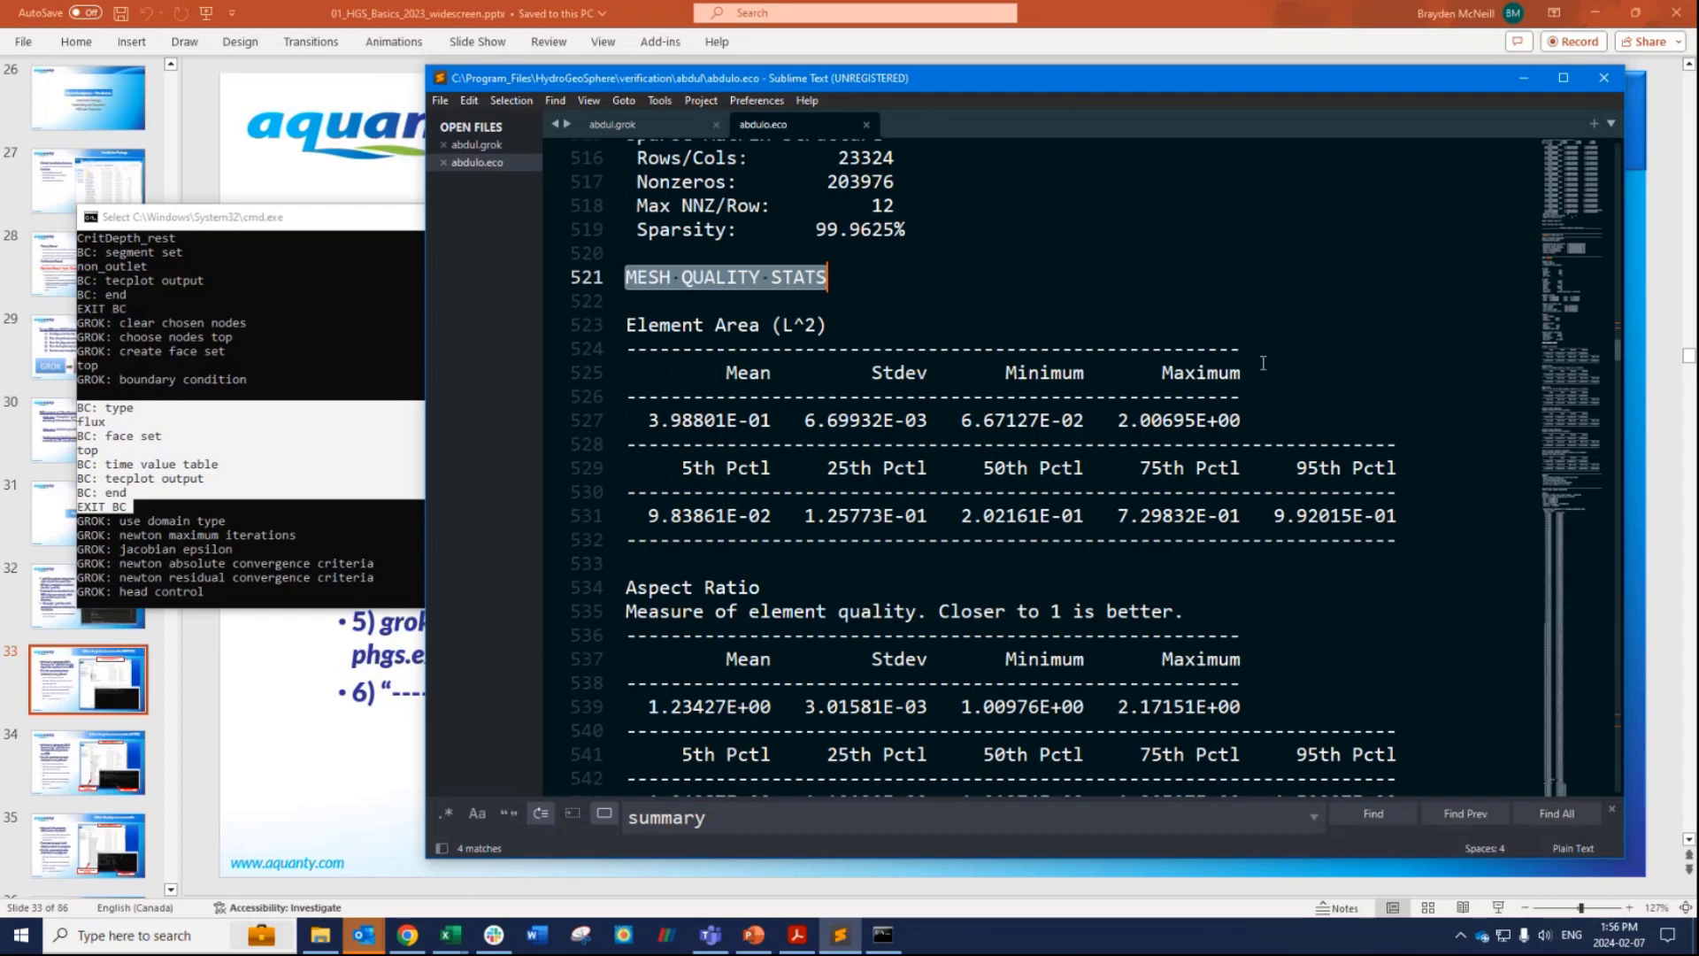
Highlight the Aspect Ratio heading with its description, and single out the guidance "Closer to 1 is better.".
{"action": "scroll", "coordinate": [1066, 486], "scroll_direction": "down", "scroll_amount": 2}
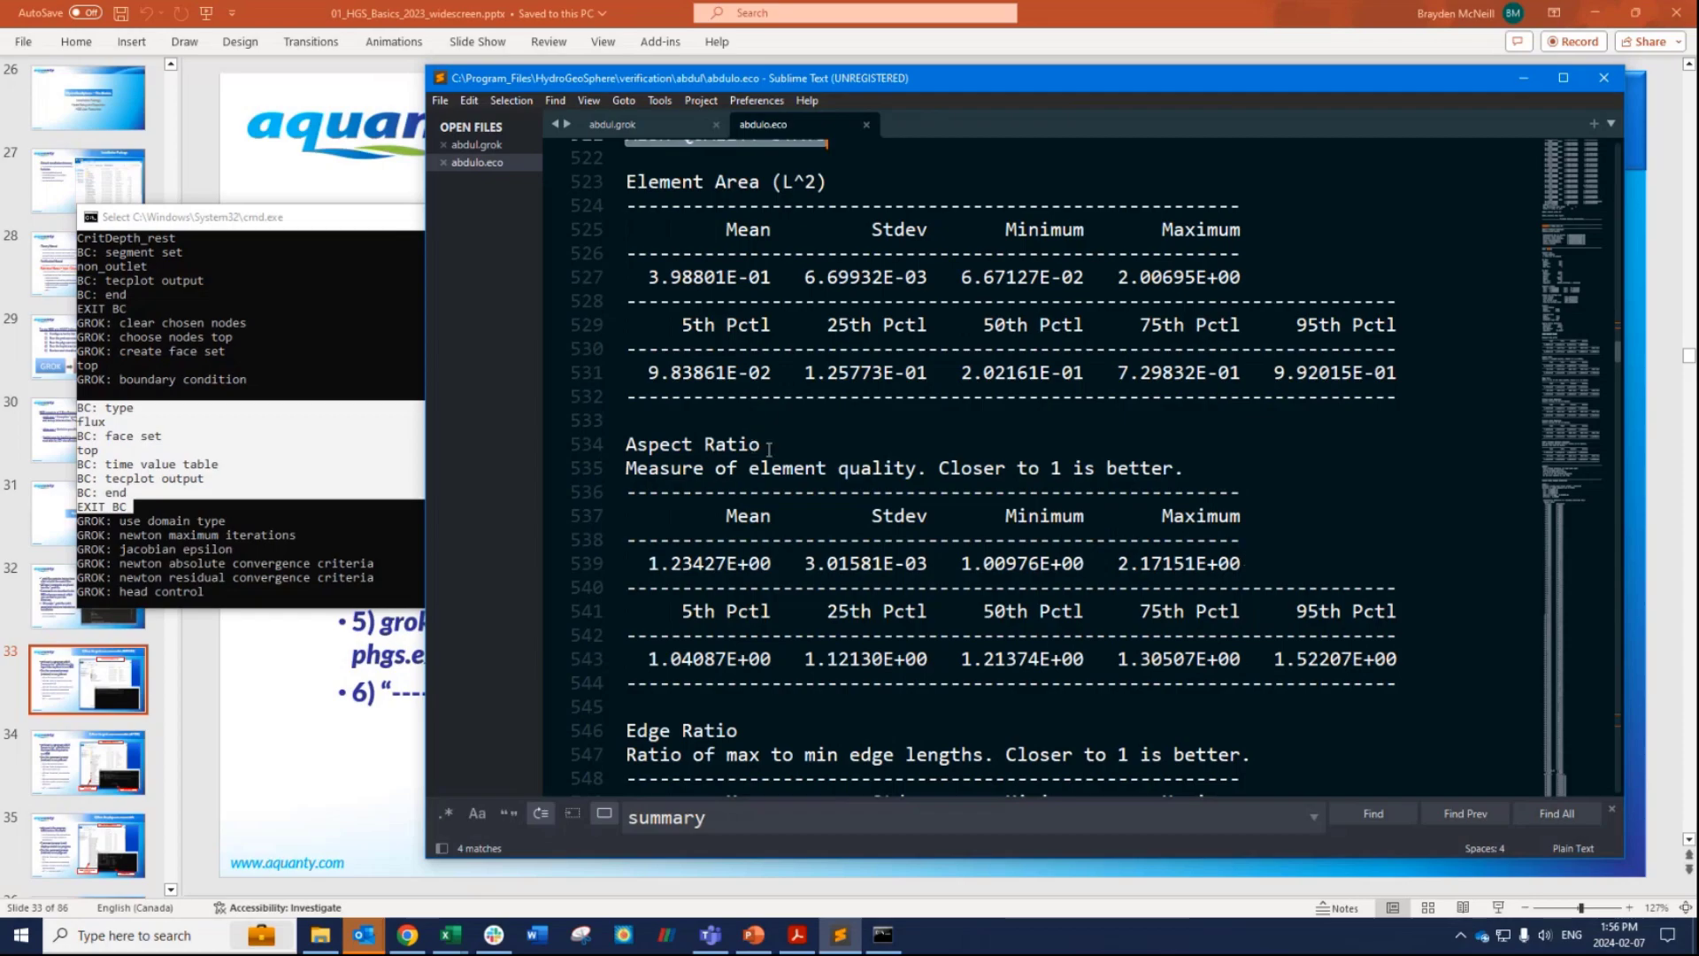
{"action": "left_click_drag", "start_coordinate": [765, 445], "coordinate": [625, 444]}
{"action": "left_click_drag", "start_coordinate": [1186, 468], "coordinate": [625, 445]}
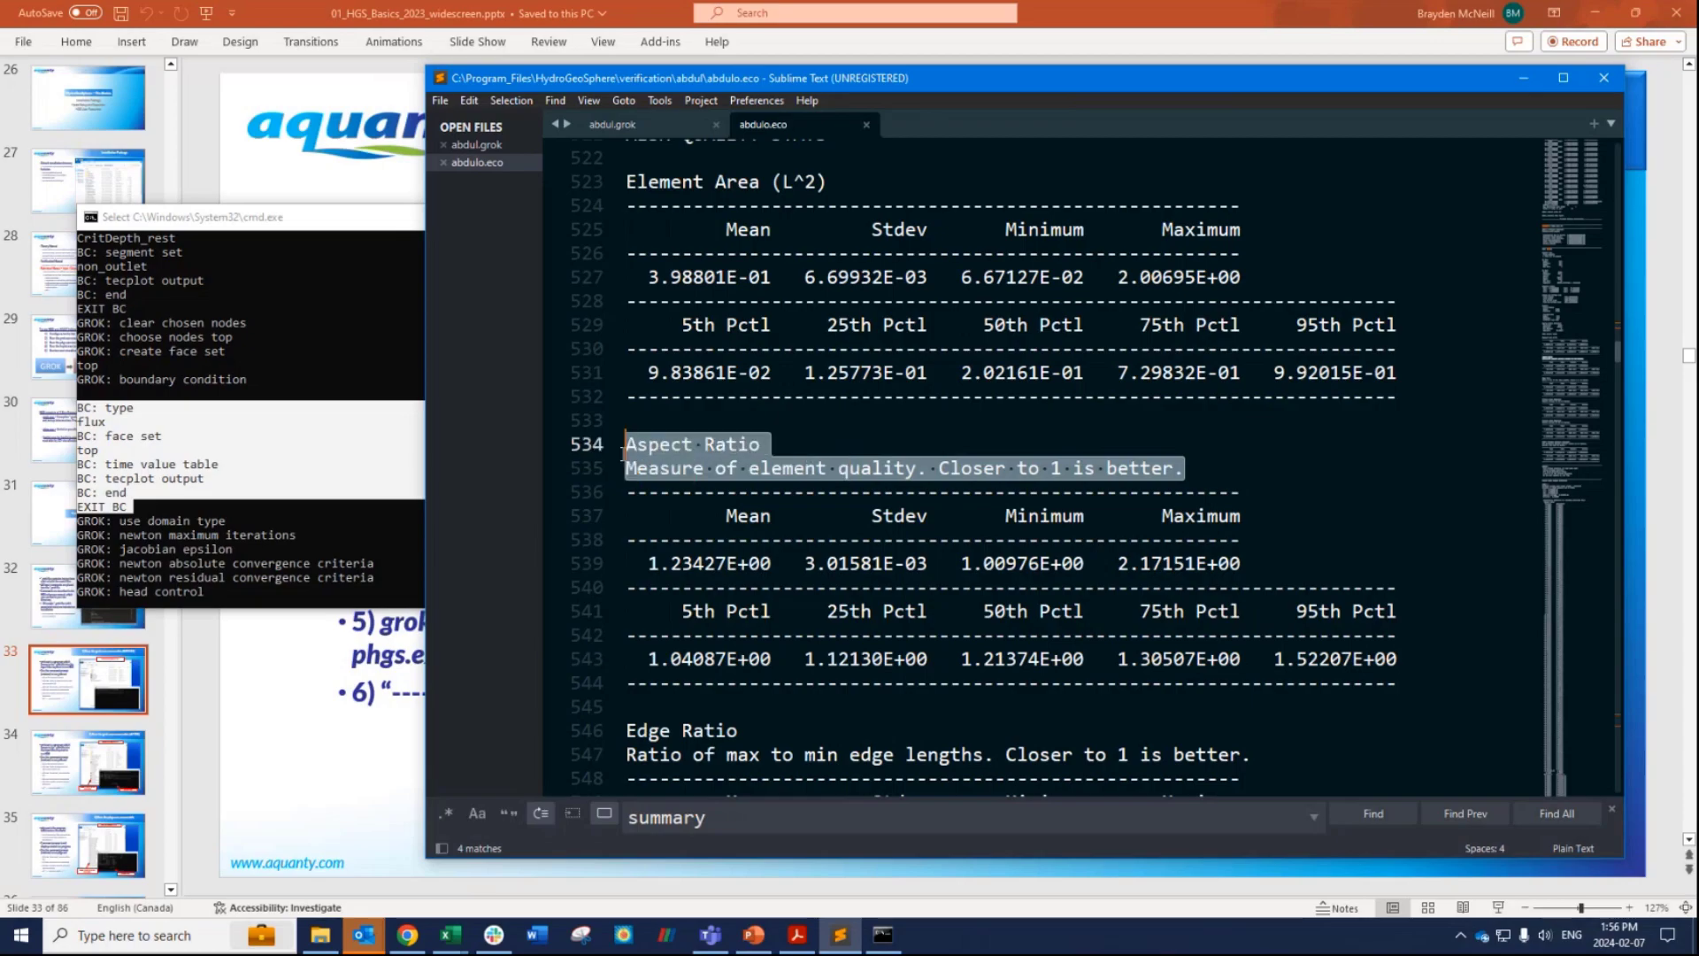
{"action": "left_click", "coordinate": [1018, 469]}
{"action": "left_click_drag", "start_coordinate": [1184, 469], "coordinate": [938, 469]}
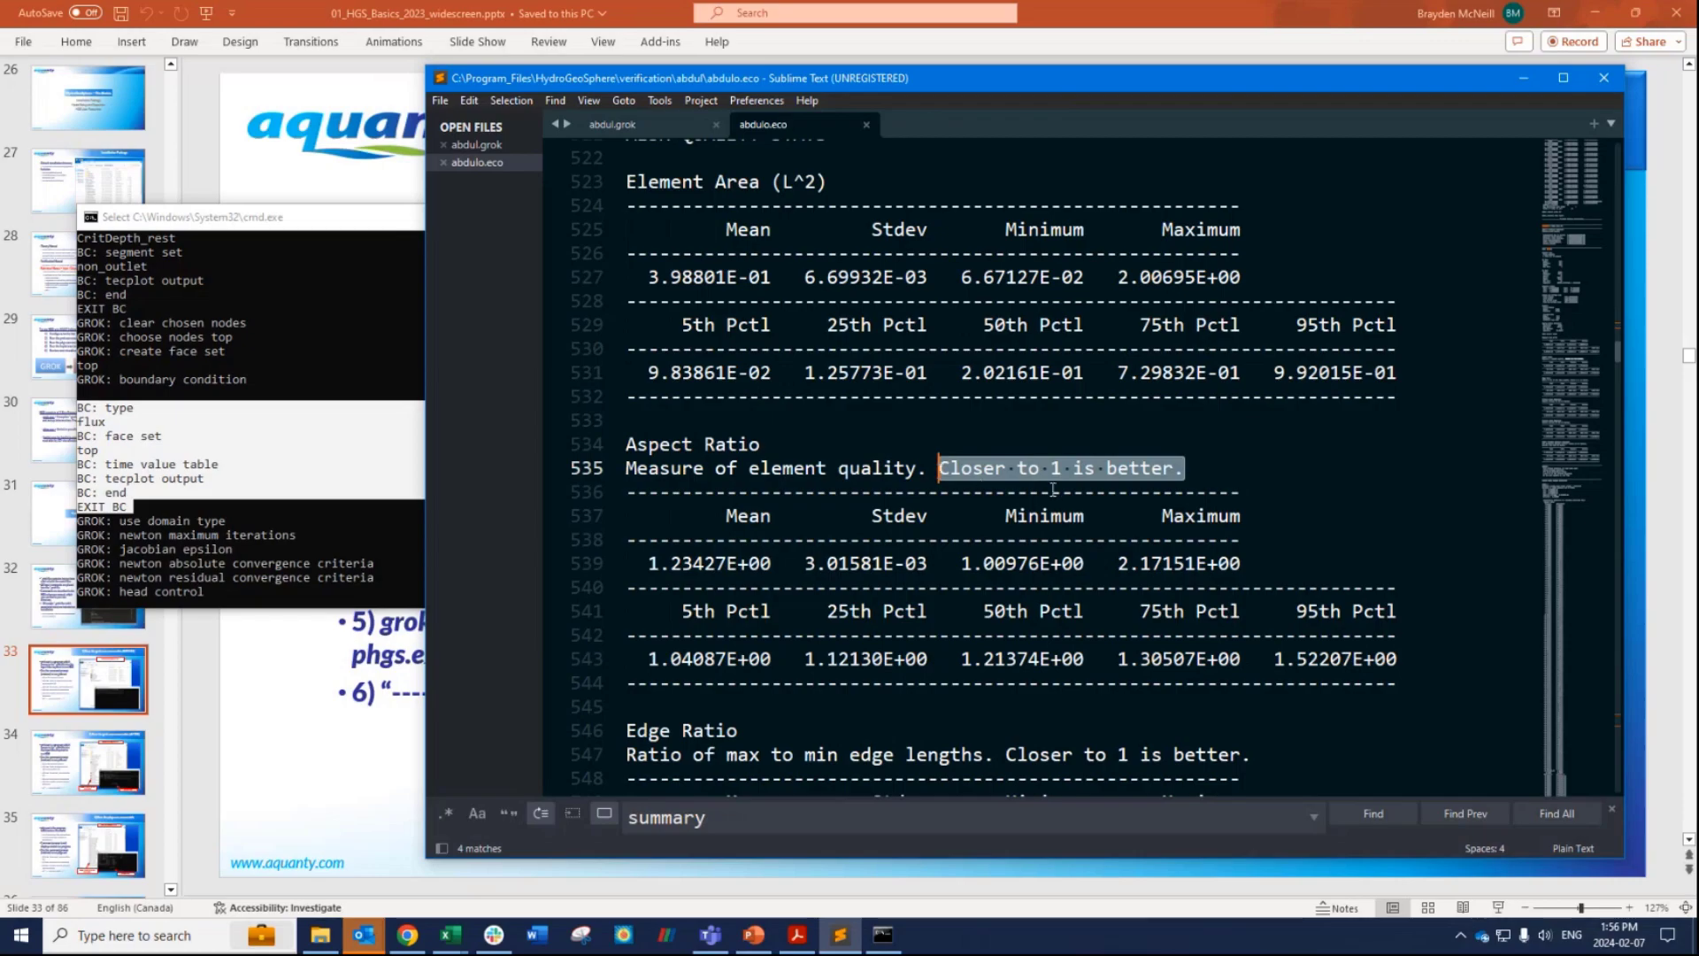
Highlight the mean and the maximum values in the Aspect Ratio statistics.
{"action": "scroll", "coordinate": [1034, 500], "scroll_direction": "down", "scroll_amount": 3}
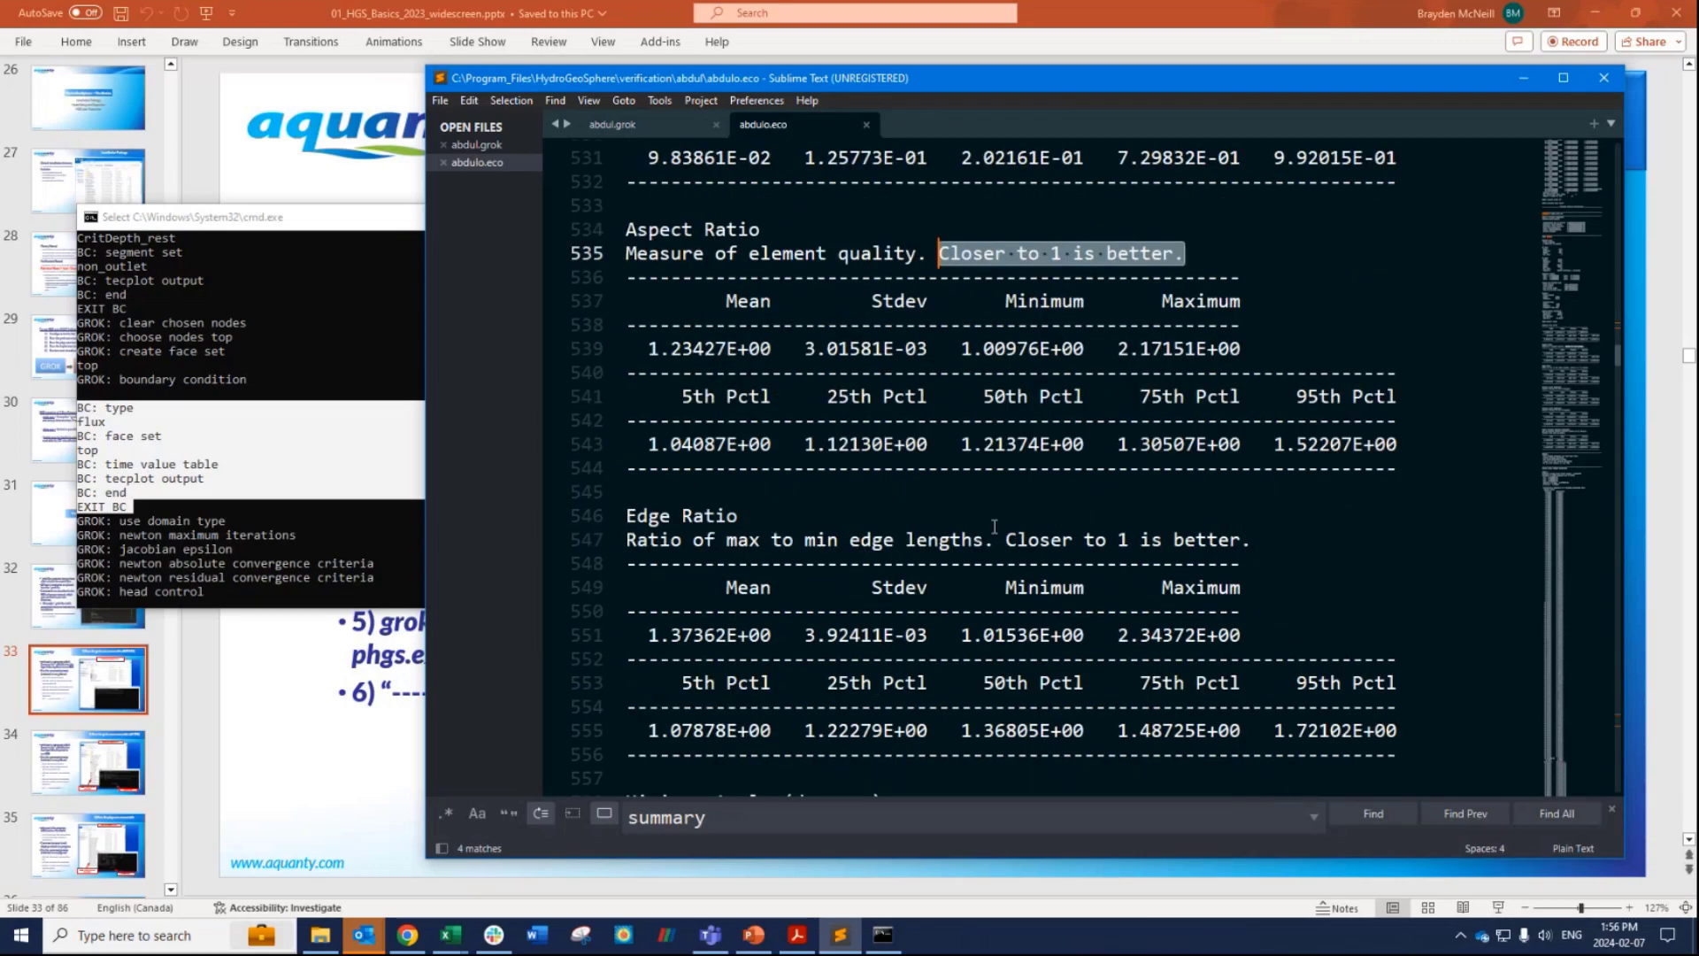
{"action": "left_click_drag", "start_coordinate": [648, 349], "coordinate": [772, 358]}
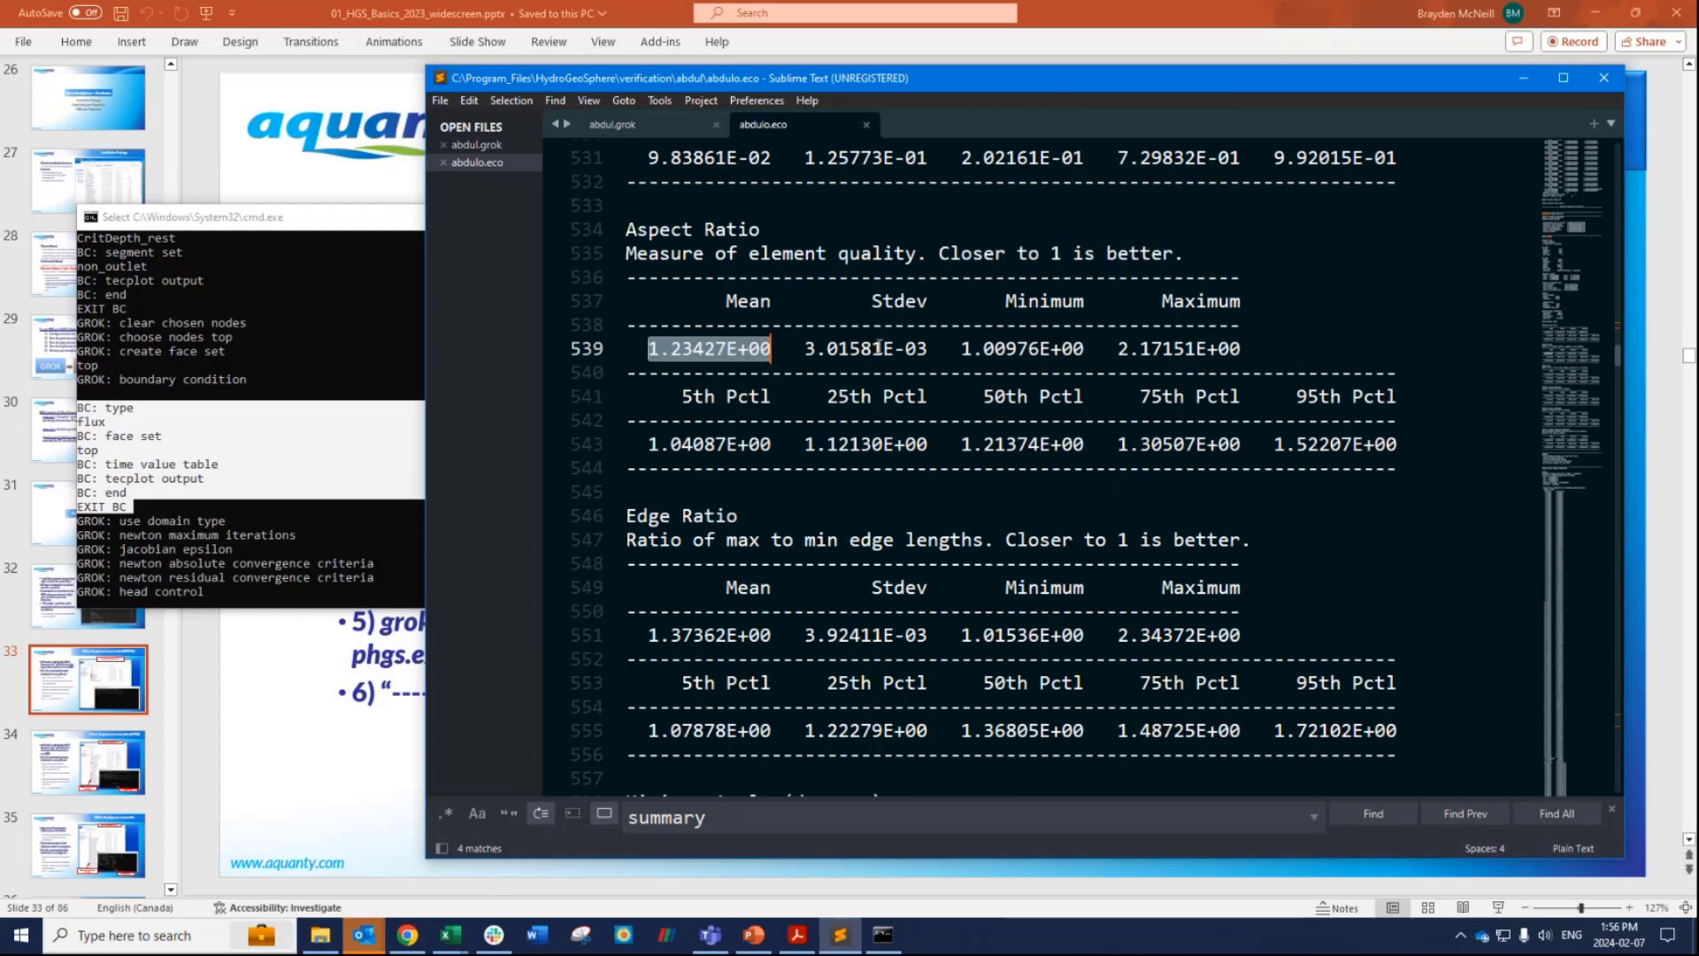
{"action": "left_click_drag", "start_coordinate": [1121, 349], "coordinate": [1243, 351]}
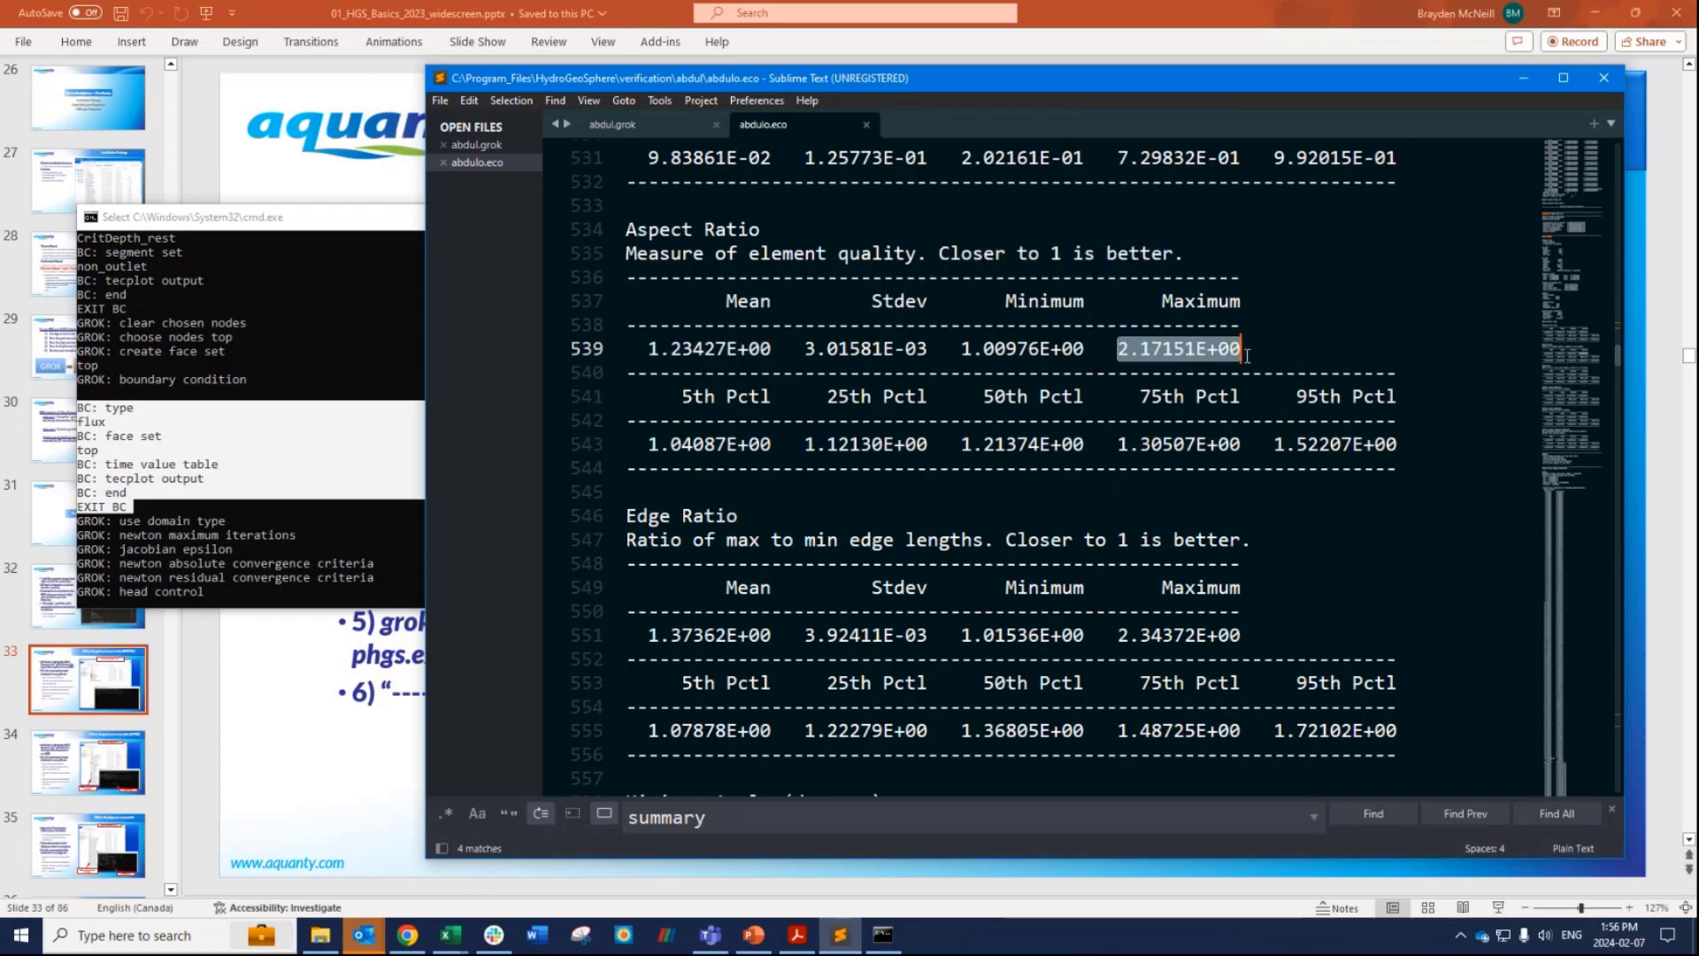
{"action": "left_click", "coordinate": [1248, 350]}
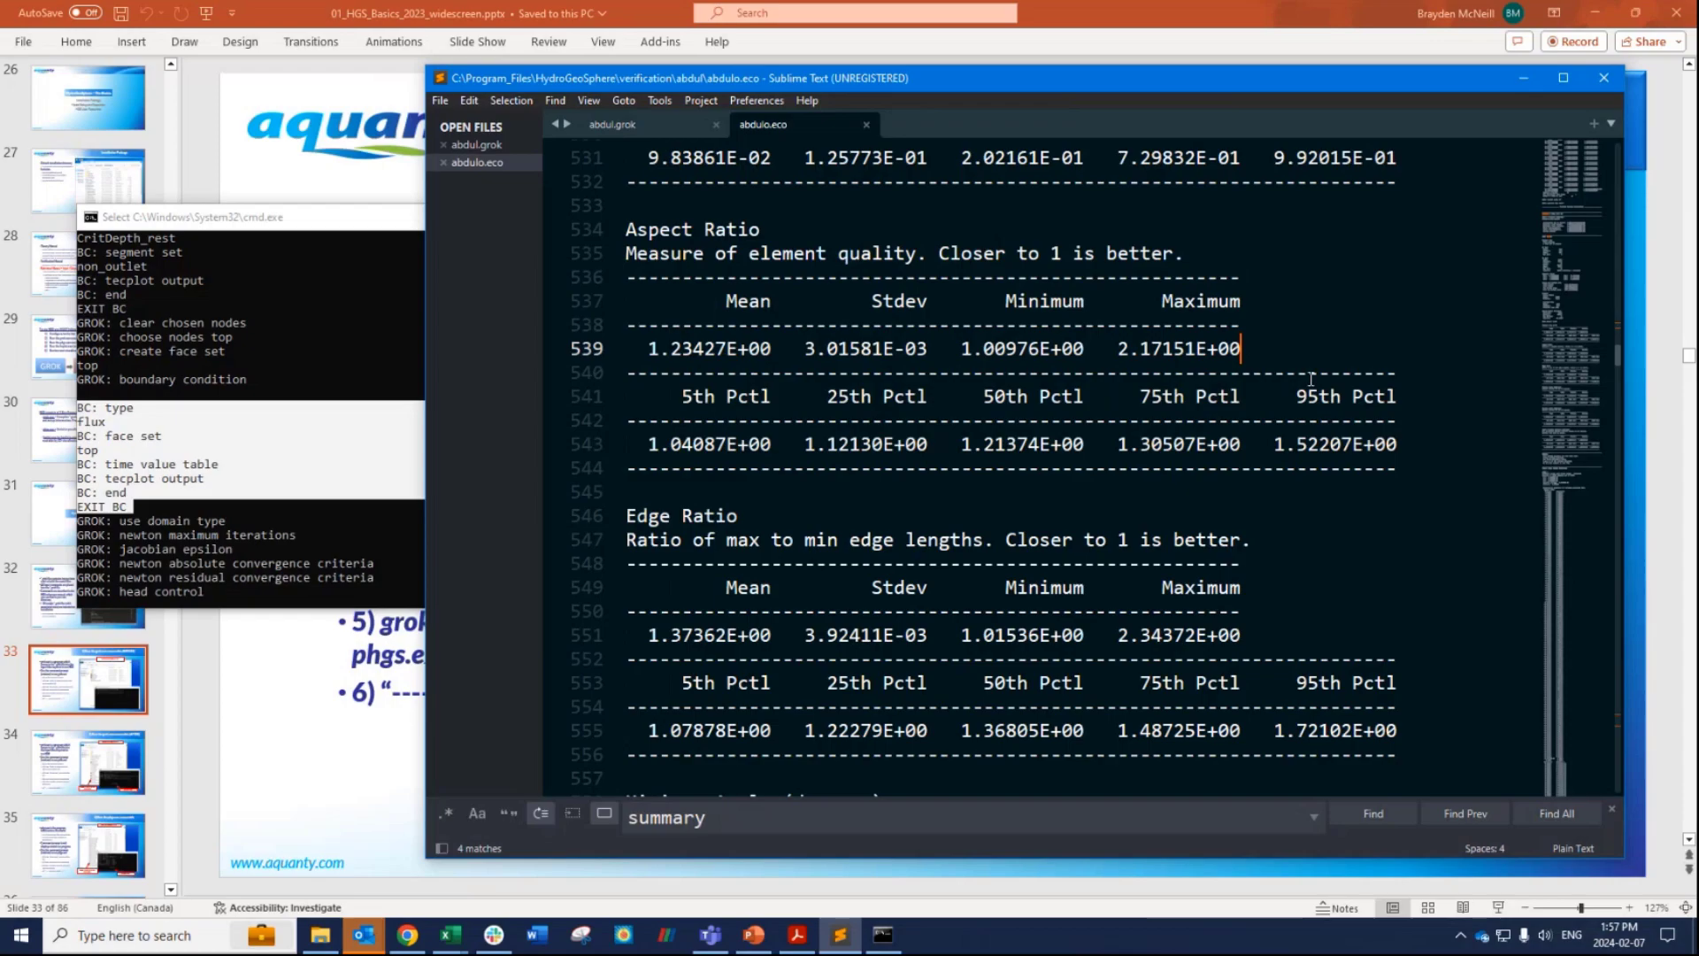
Review the remaining mesh quality statistics and porous media properties in abdulo.eco, and highlight the SURFACE DOMAIN PROPERTIES heading.
{"action": "scroll", "coordinate": [1319, 389], "scroll_direction": "down", "scroll_amount": 11}
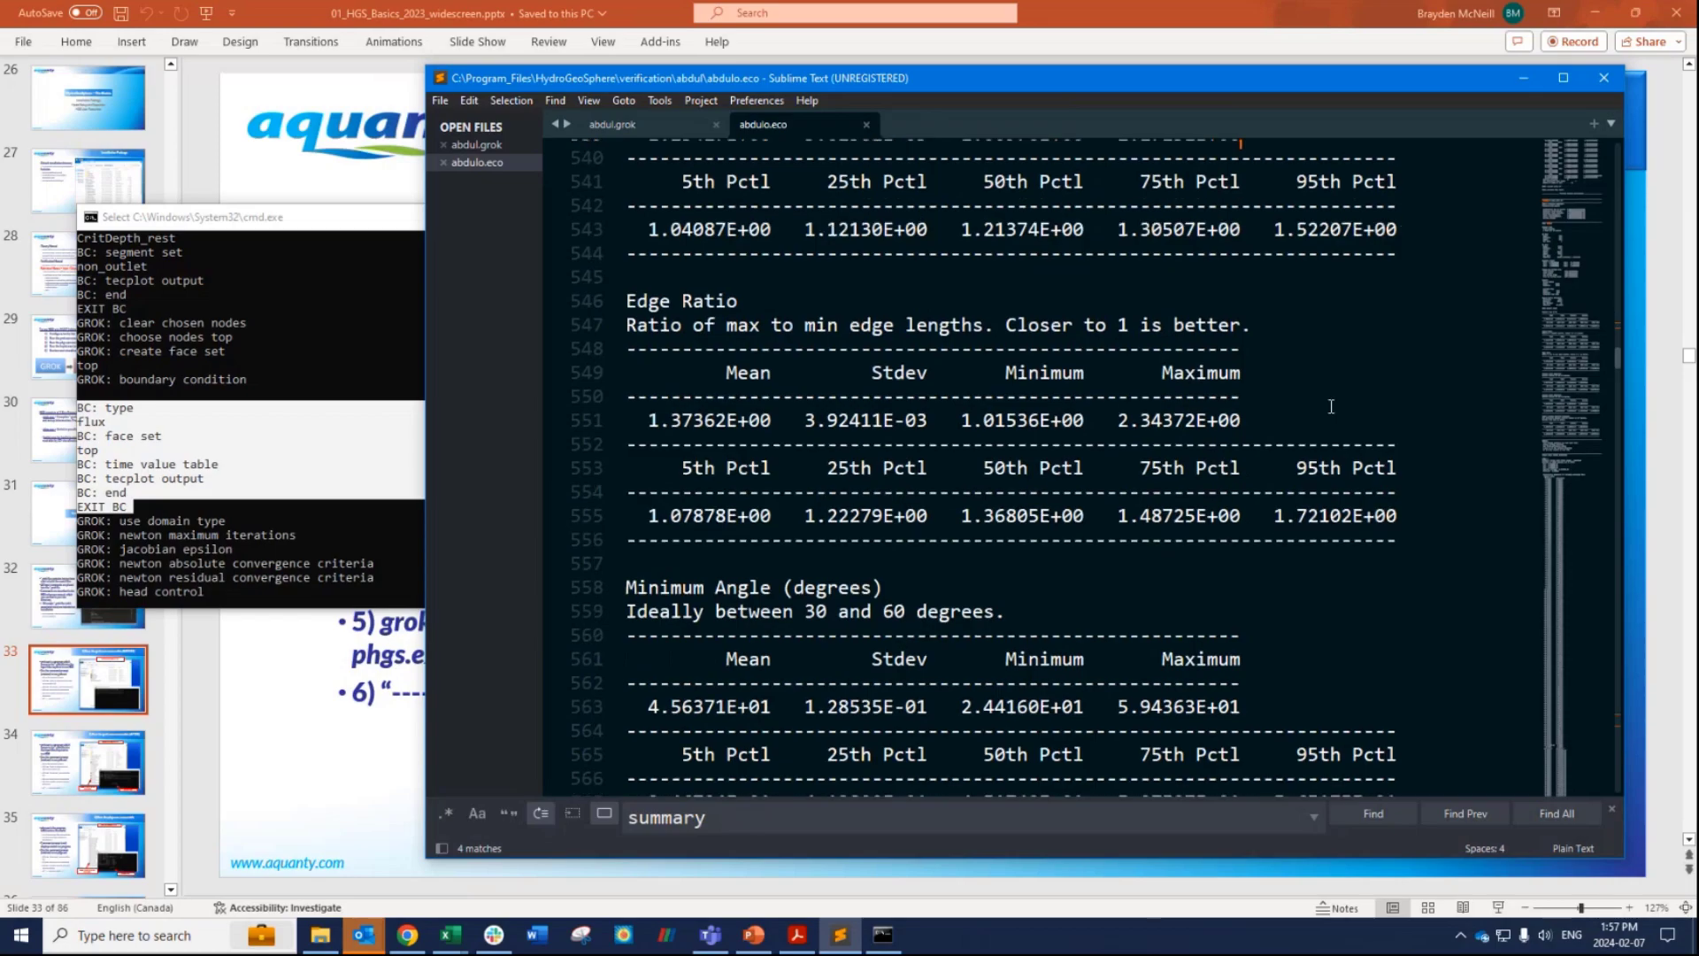
{"action": "scroll", "coordinate": [1331, 406], "scroll_direction": "down", "scroll_amount": 8}
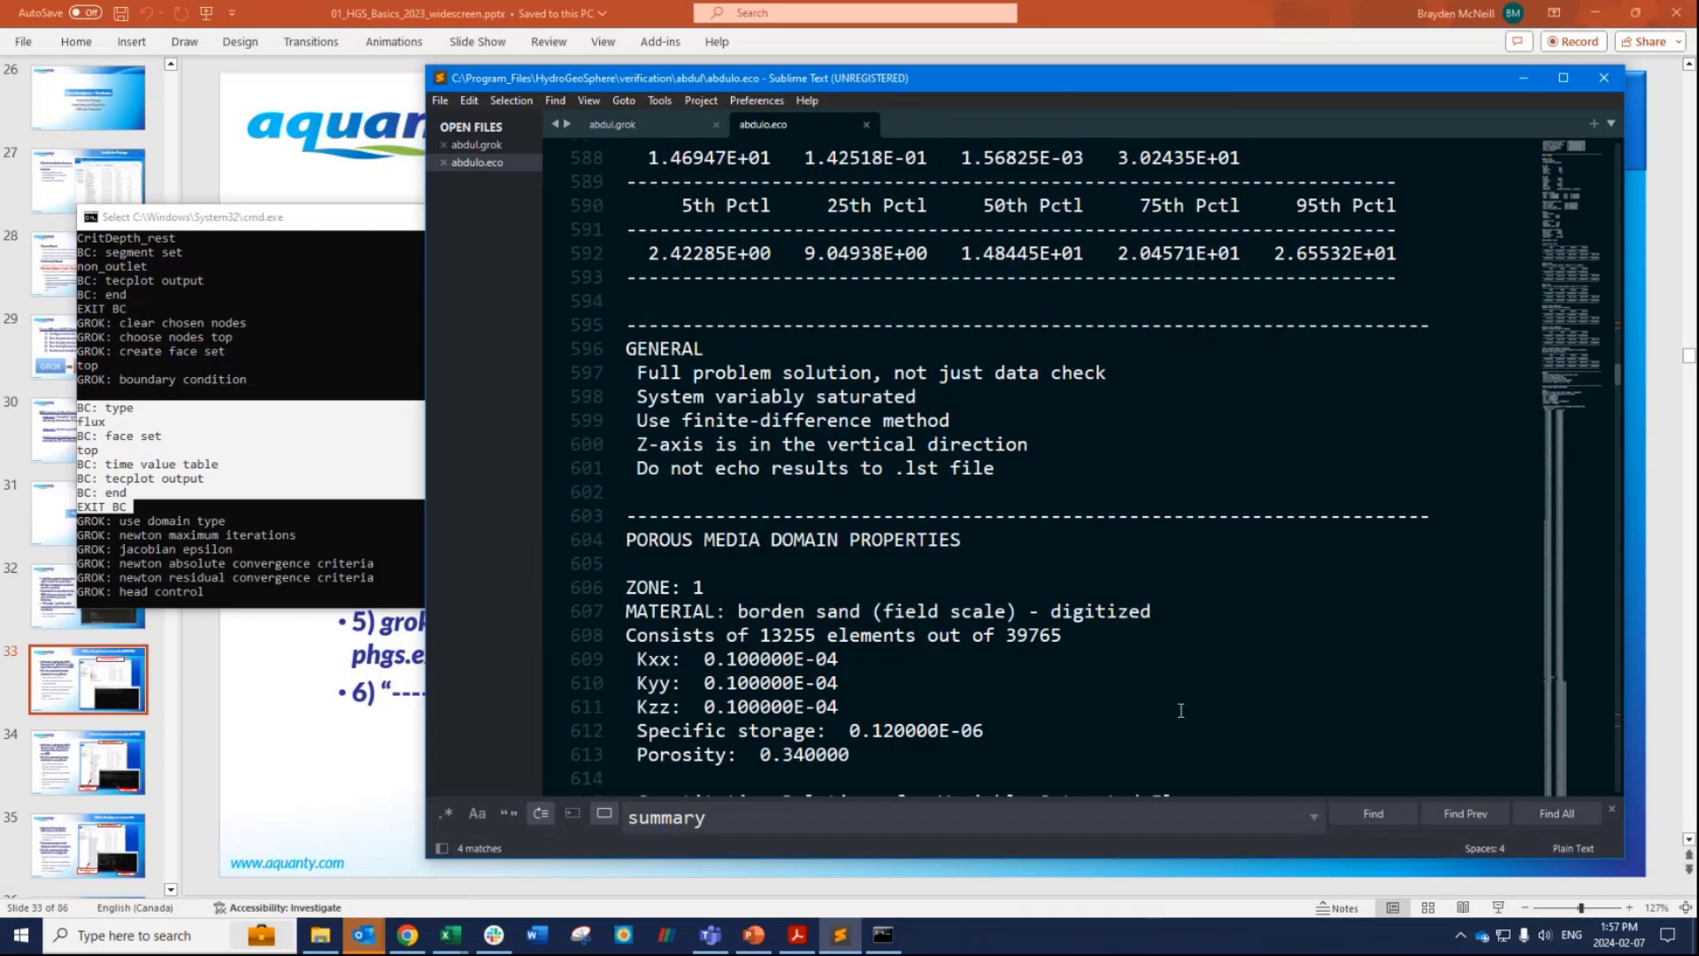
{"action": "scroll", "coordinate": [1089, 673], "scroll_direction": "down", "scroll_amount": 4}
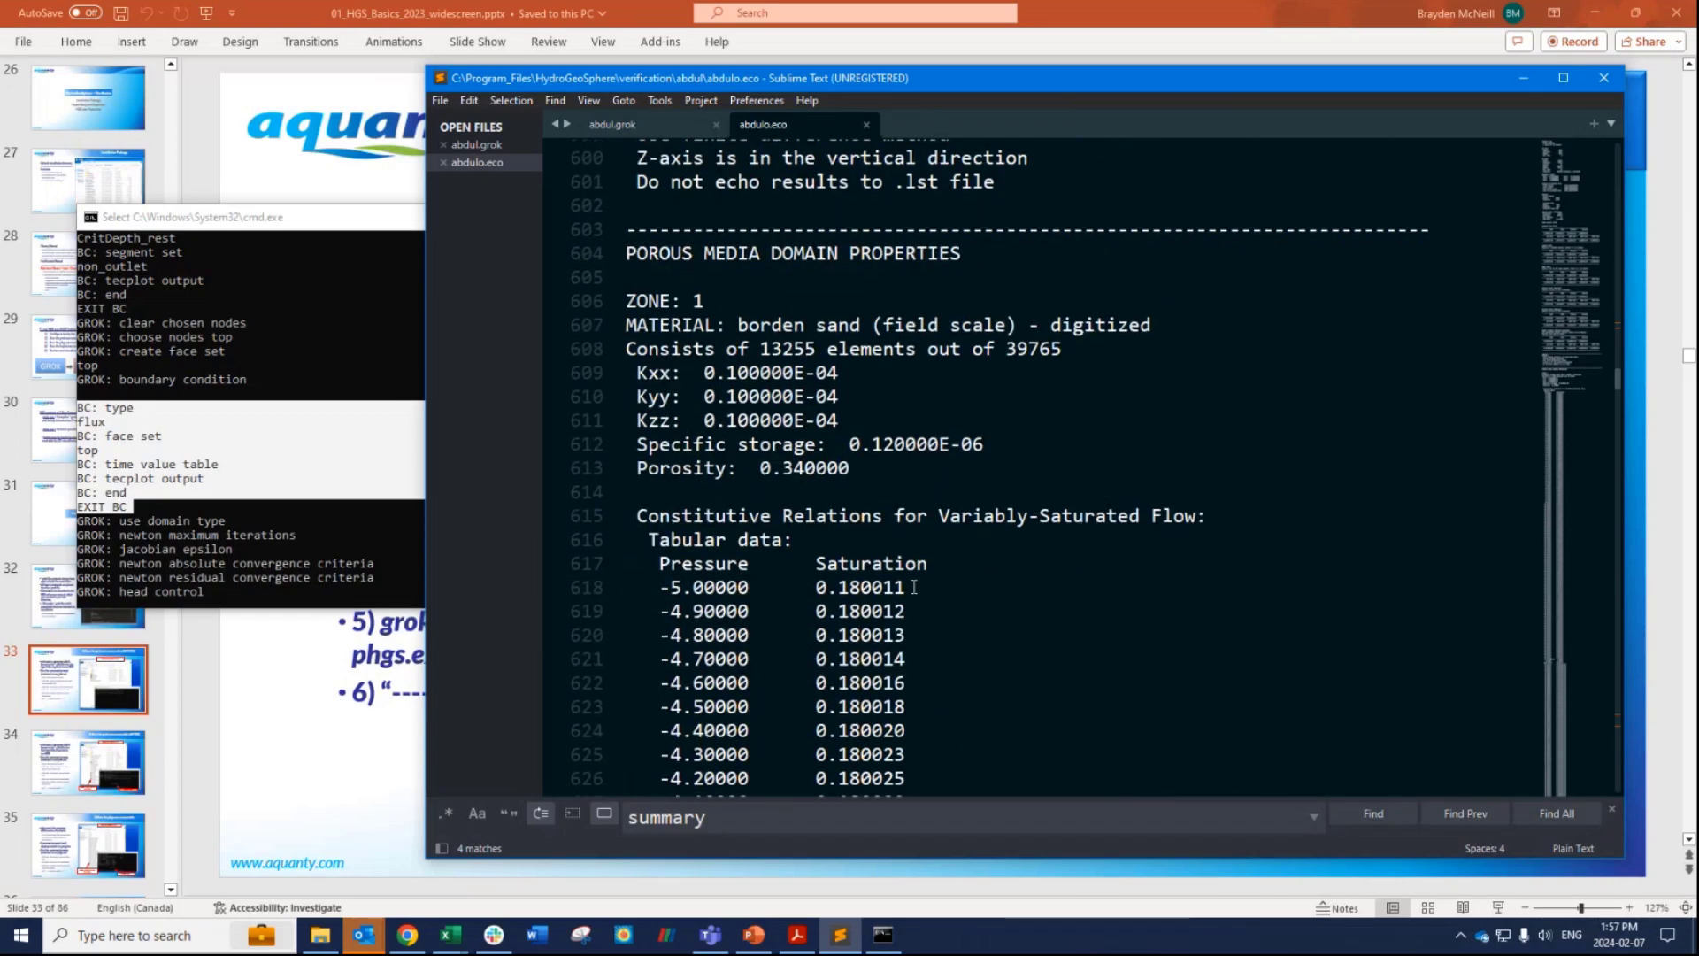
{"action": "scroll", "coordinate": [732, 423], "scroll_direction": "down", "scroll_amount": 8}
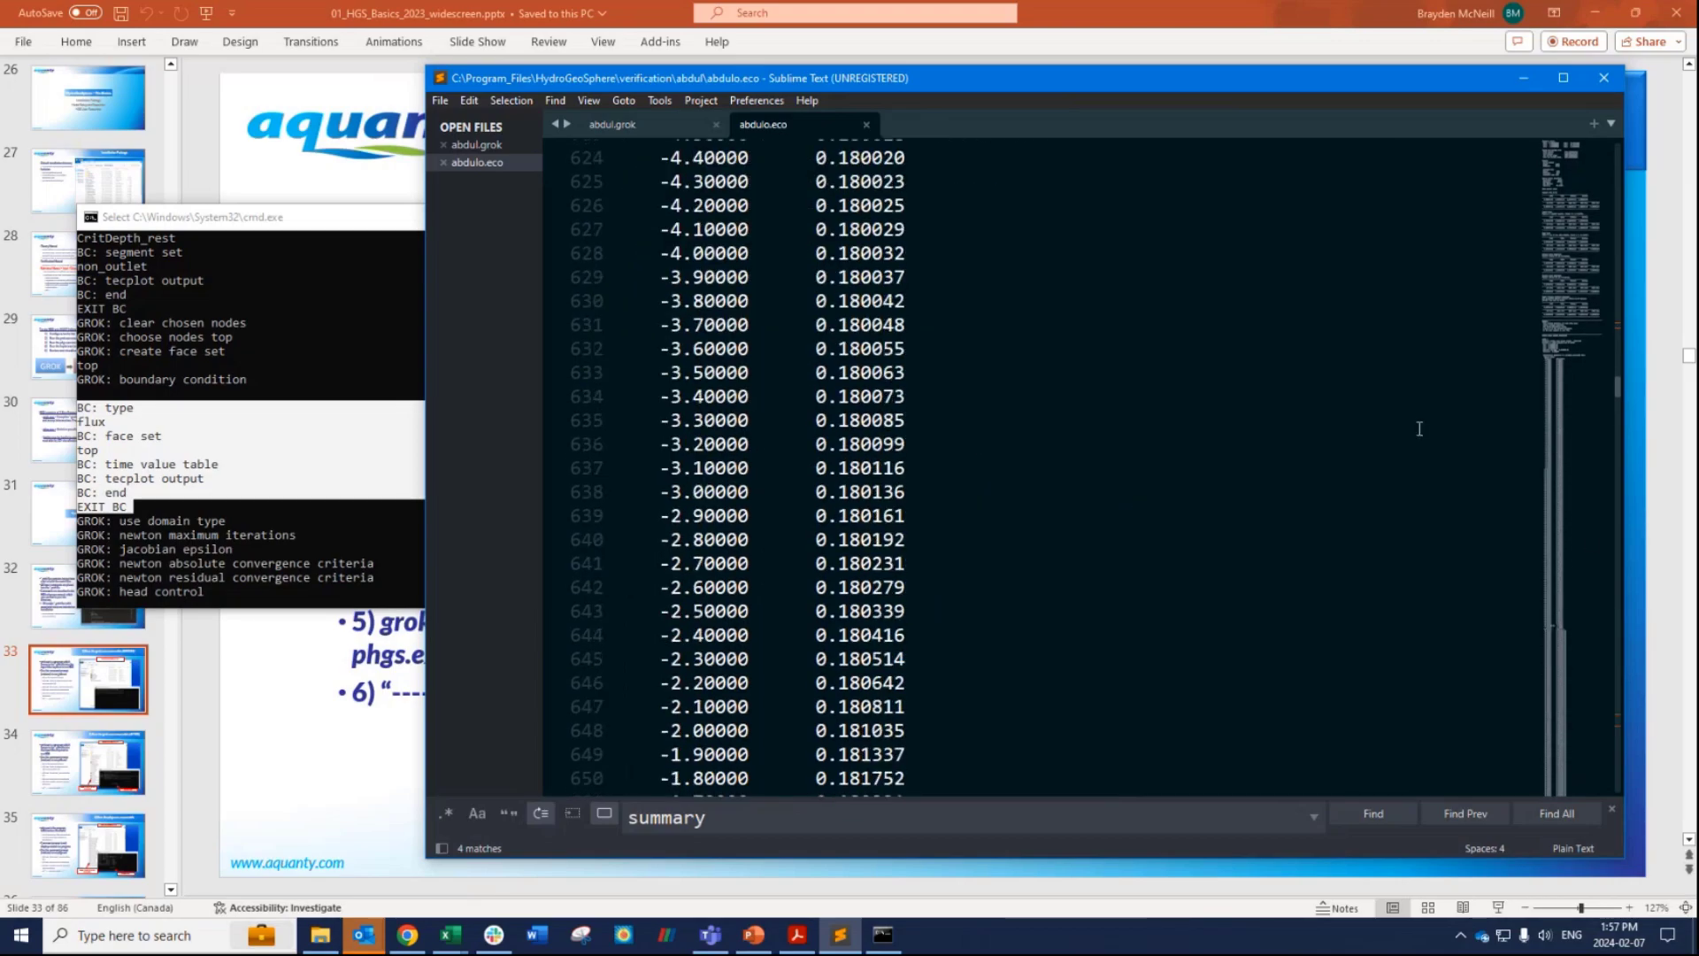
{"action": "scroll", "coordinate": [1505, 531], "scroll_direction": "down", "scroll_amount": 14}
{"action": "left_click_drag", "start_coordinate": [1579, 592], "coordinate": [1575, 754]}
{"action": "scroll", "coordinate": [1151, 531], "scroll_direction": "up", "scroll_amount": 1}
{"action": "left_click_drag", "start_coordinate": [906, 398], "coordinate": [626, 374]}
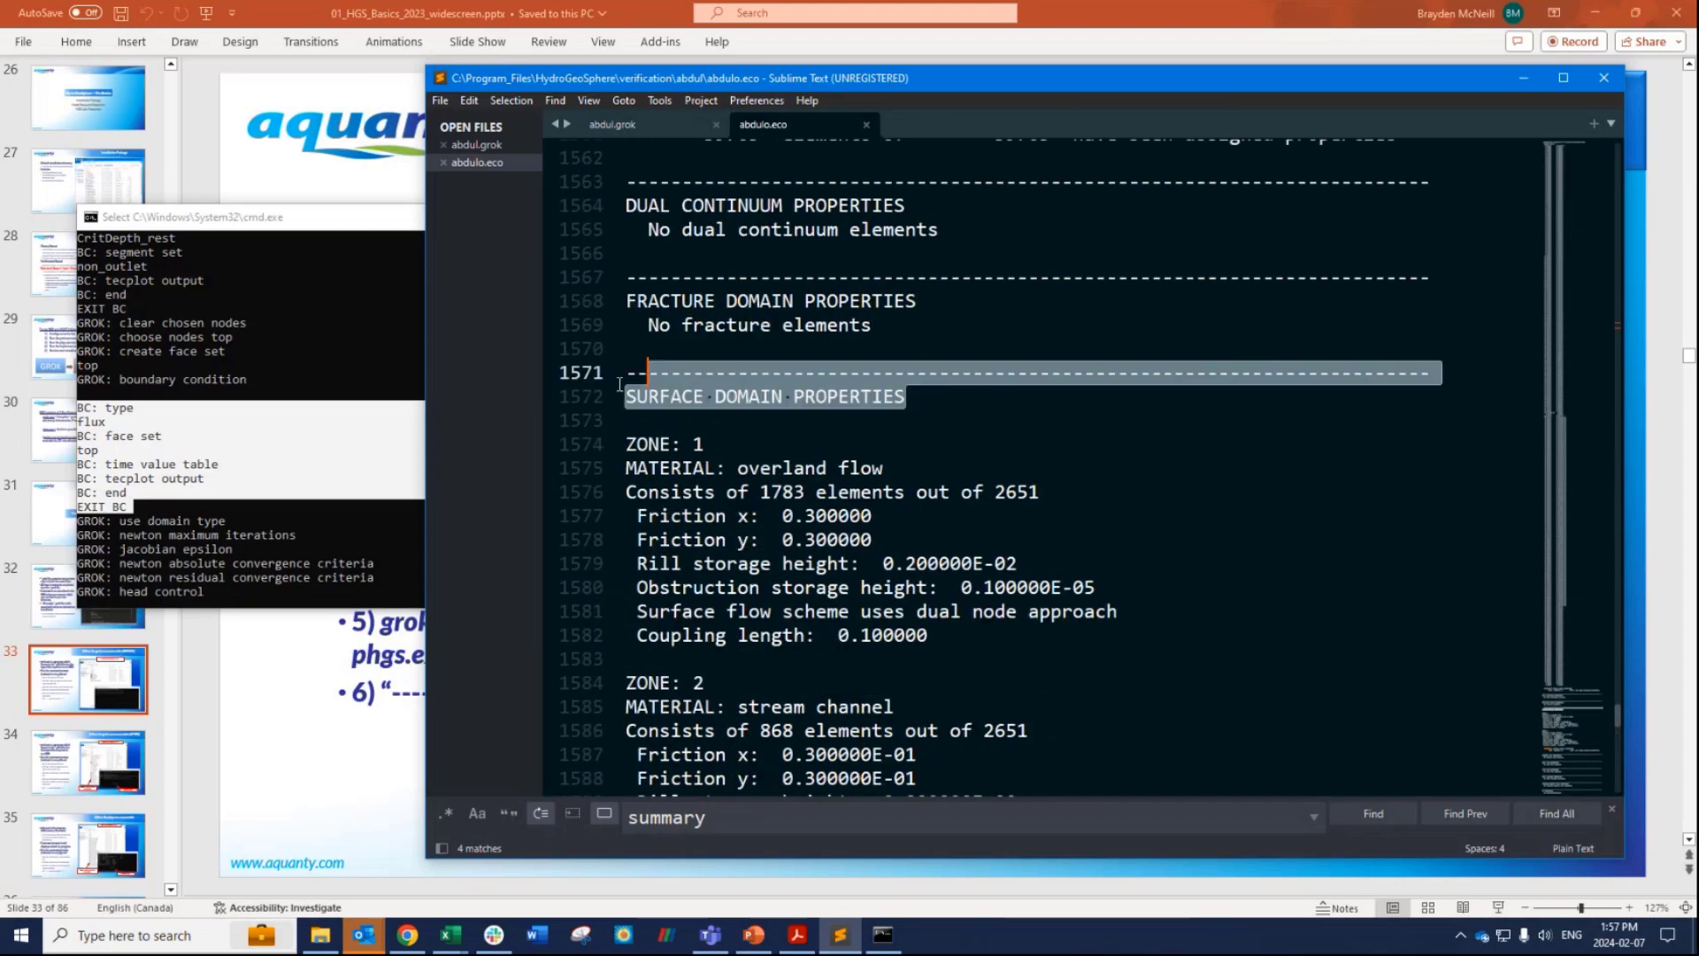
{"action": "scroll", "coordinate": [670, 396], "scroll_direction": "up", "scroll_amount": 2}
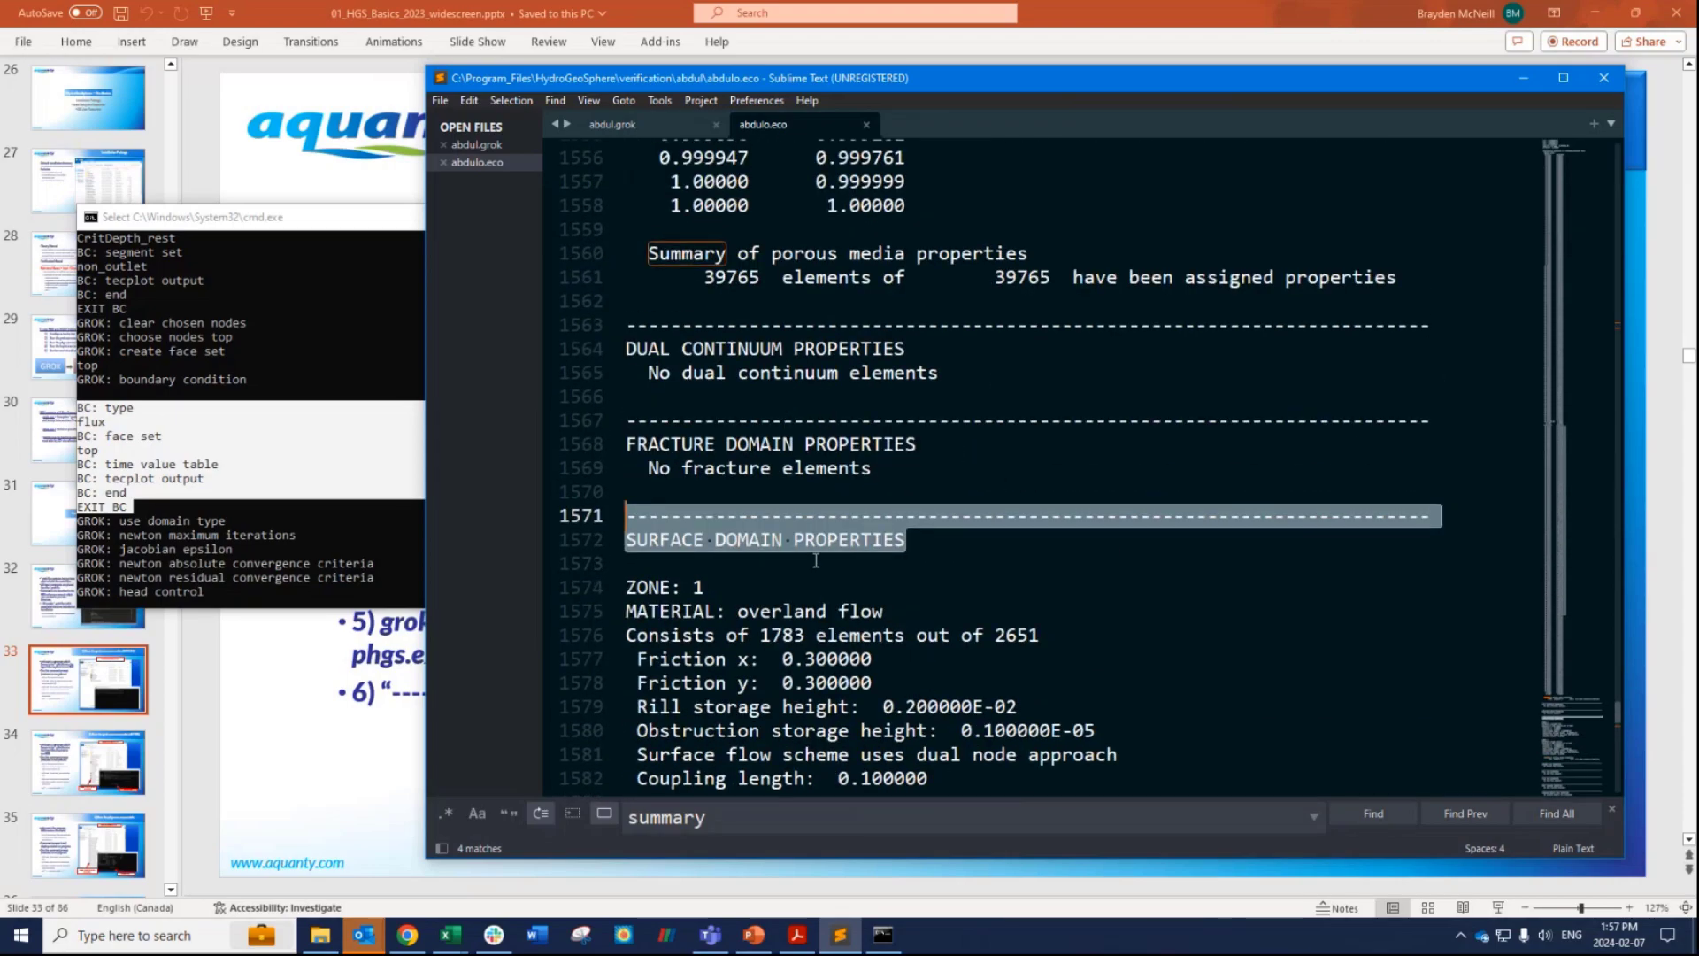
Review the timestep controls, flow solver settings and warnings through the end of abdulo.eco, and close the file.
{"action": "scroll", "coordinate": [919, 544], "scroll_direction": "down", "scroll_amount": 1}
{"action": "scroll", "coordinate": [920, 544], "scroll_direction": "down", "scroll_amount": 20}
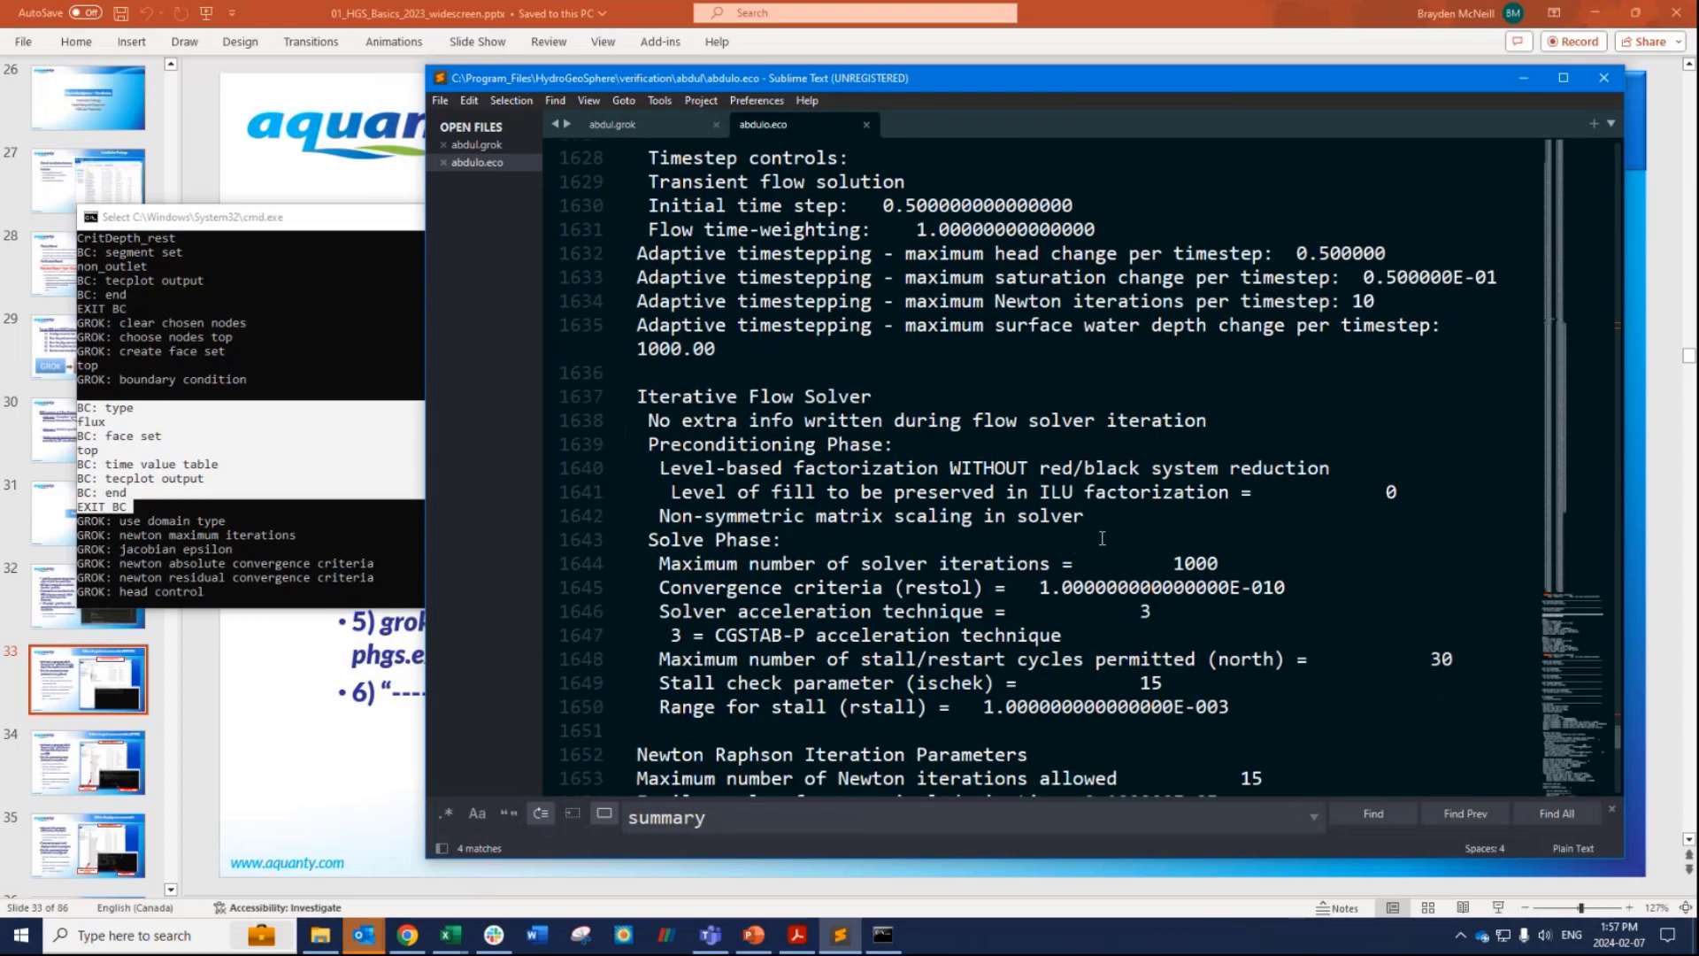
{"action": "scroll", "coordinate": [1102, 538], "scroll_direction": "down", "scroll_amount": 19}
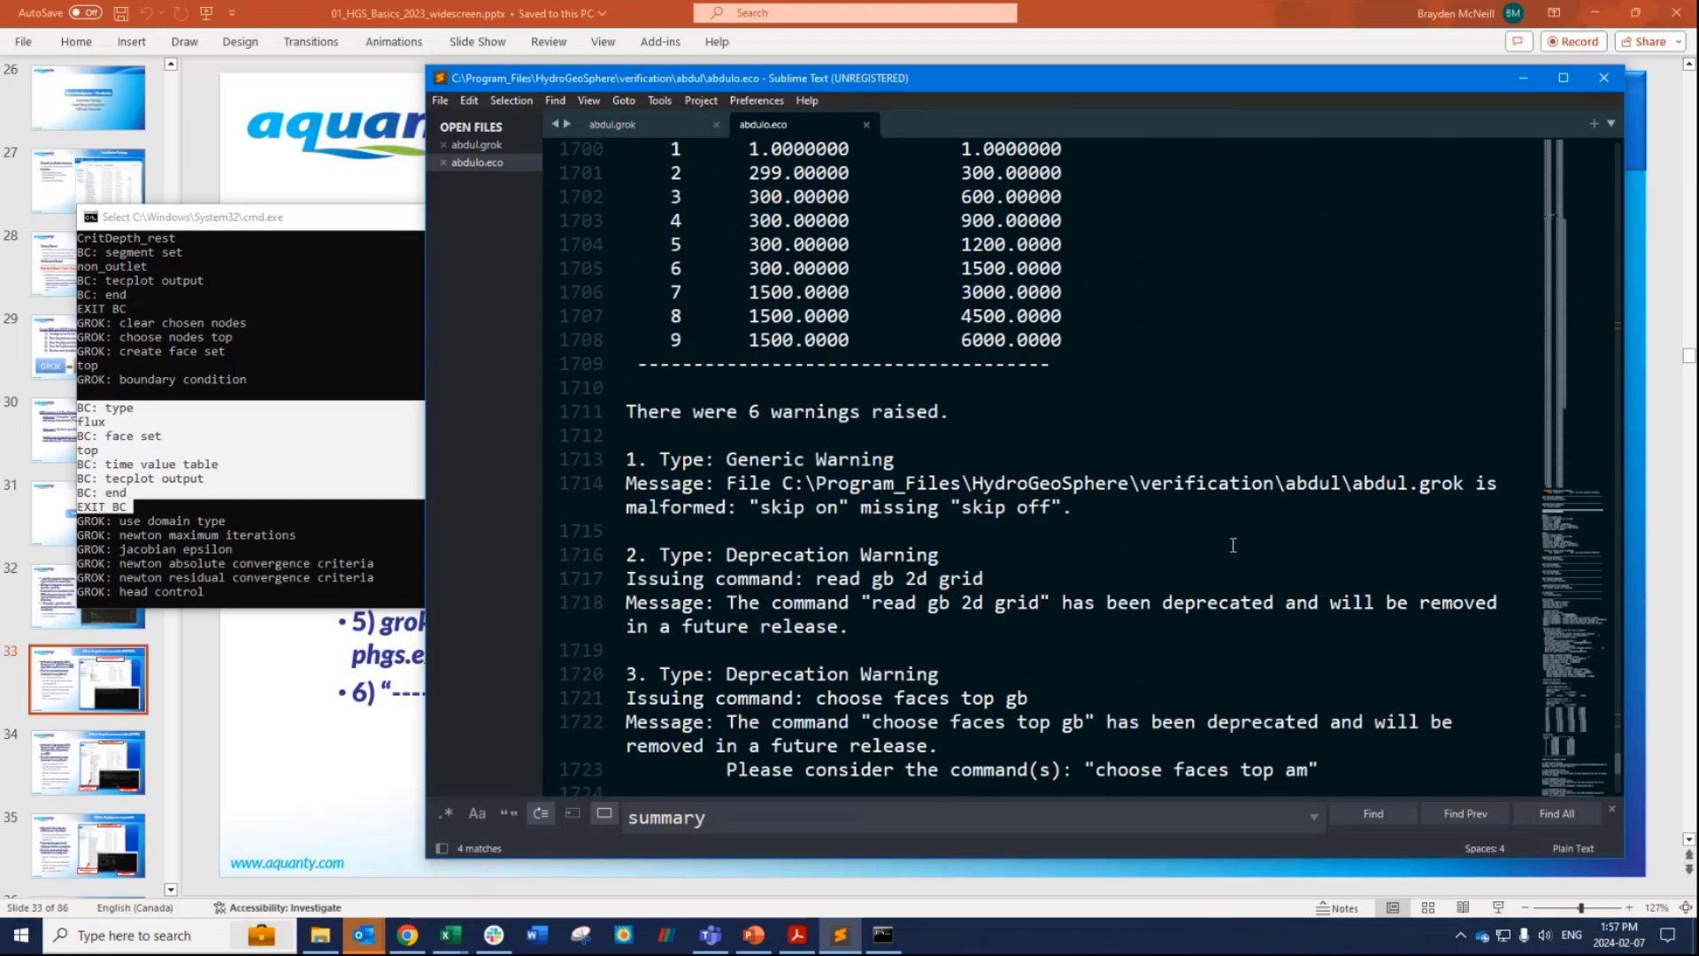
{"action": "scroll", "coordinate": [1233, 546], "scroll_direction": "down", "scroll_amount": 5}
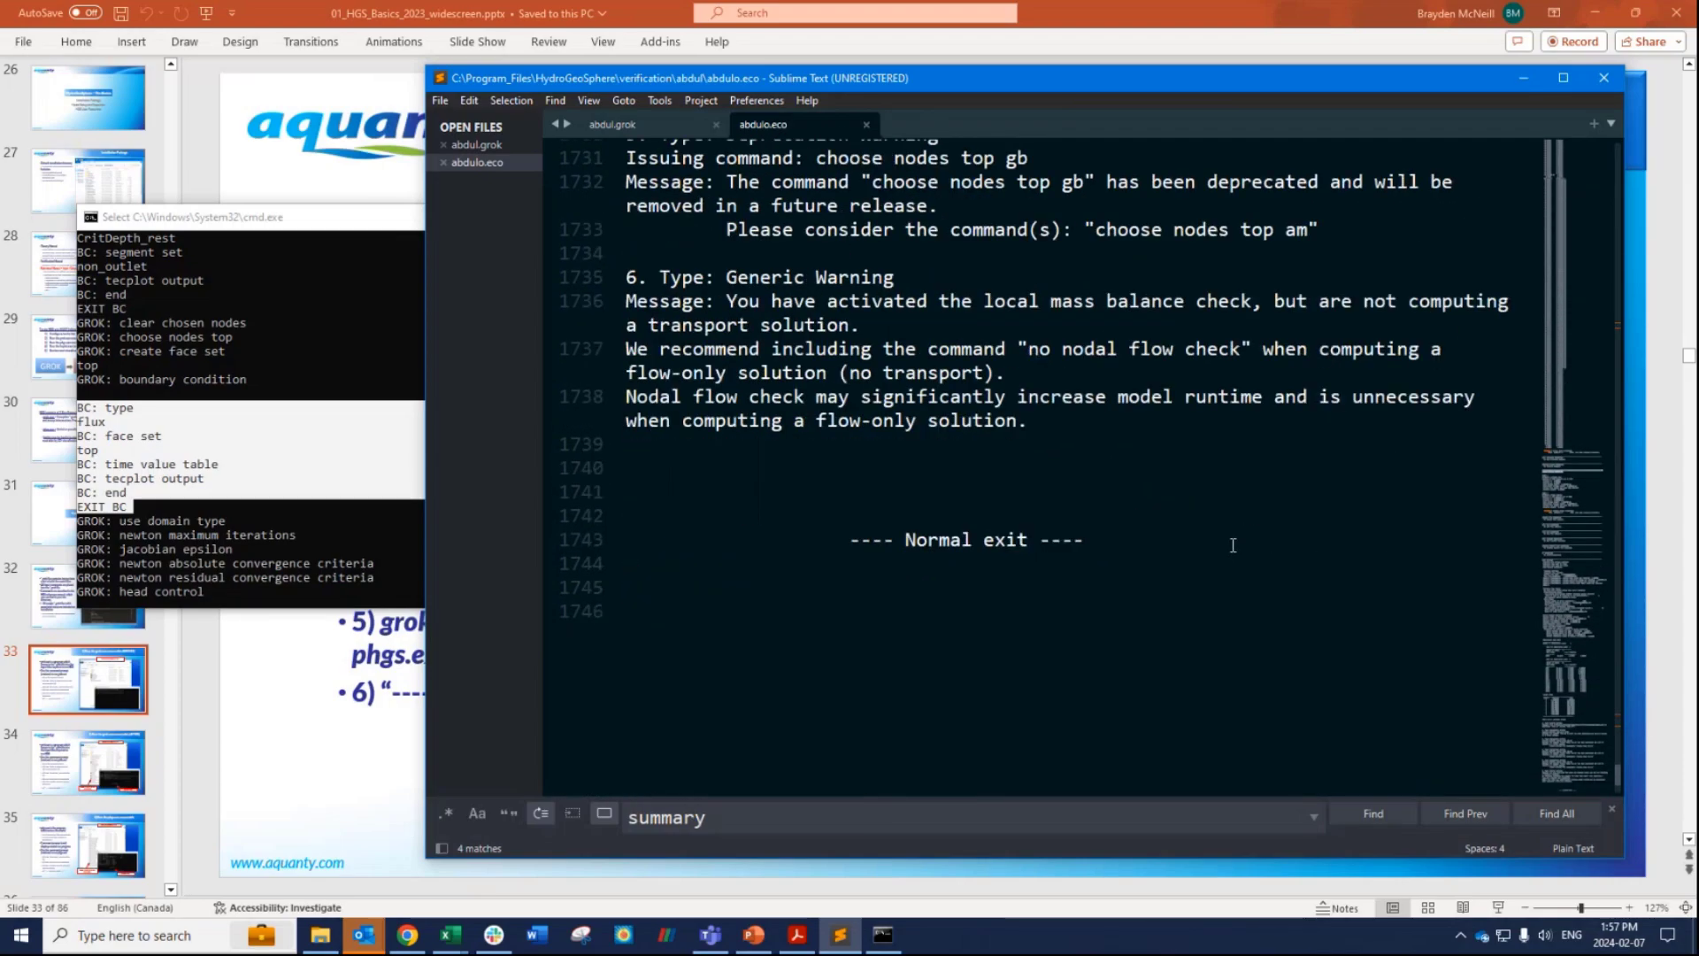
{"action": "left_click", "coordinate": [866, 124]}
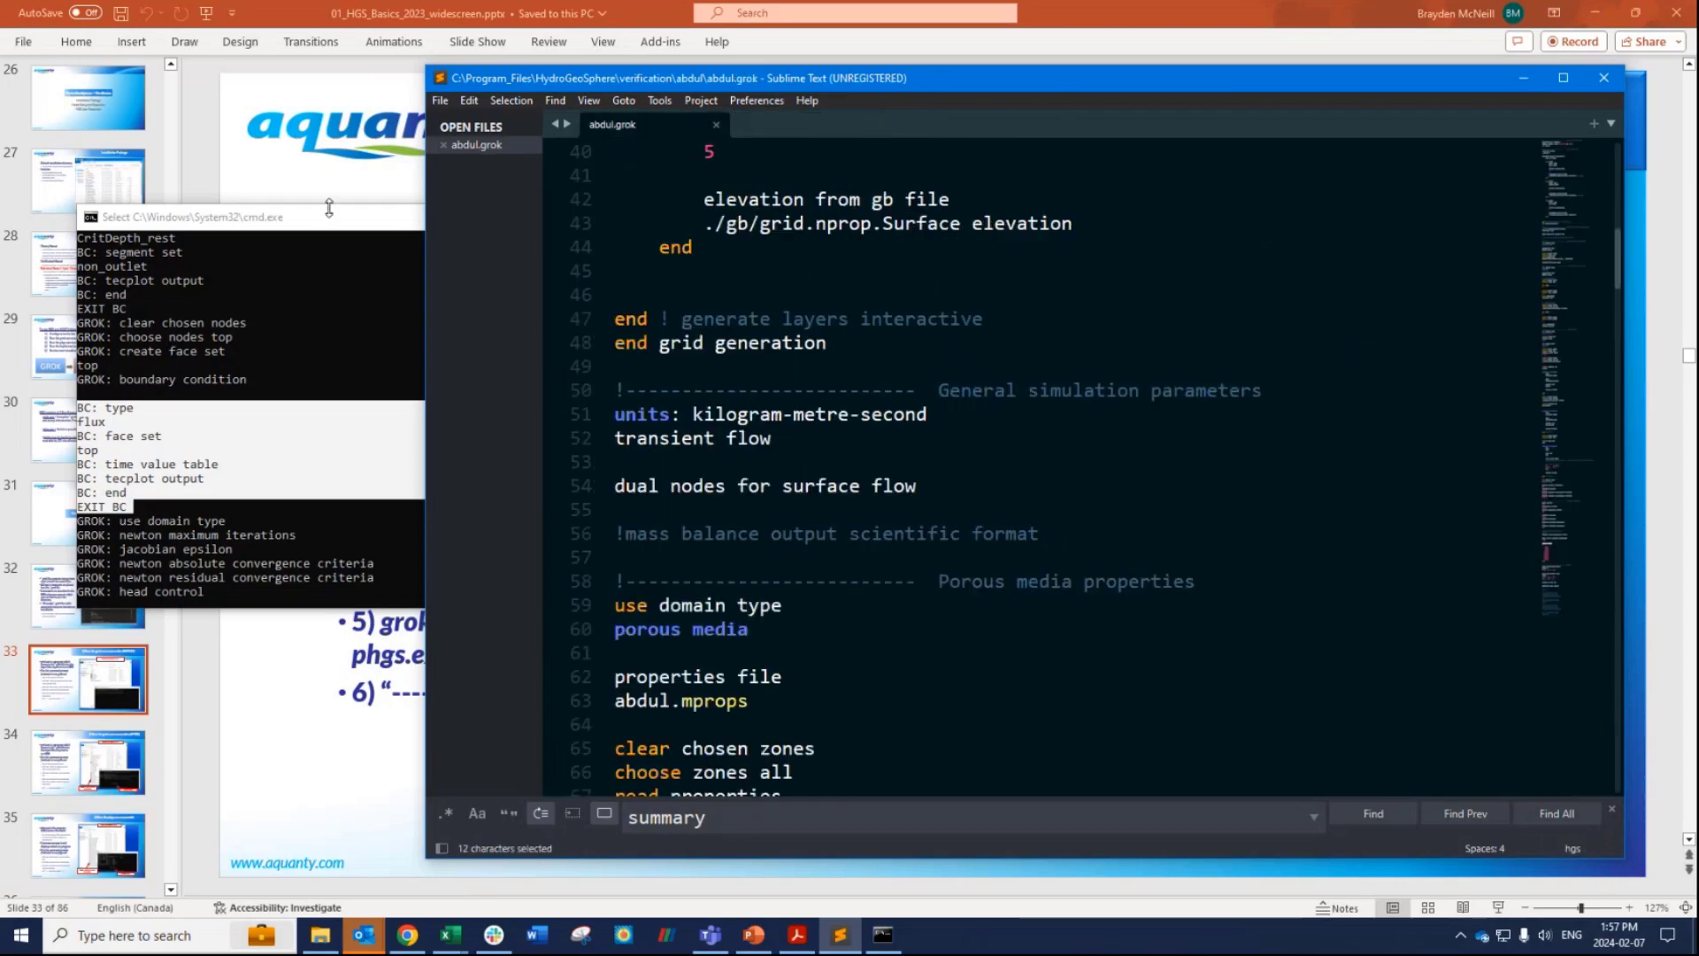
Narrow the abdul.grok editor window and advance the PowerPoint presentation to the "3) Run the phgs.exe executable" slide.
{"action": "left_click_drag", "start_coordinate": [426, 192], "coordinate": [956, 193]}
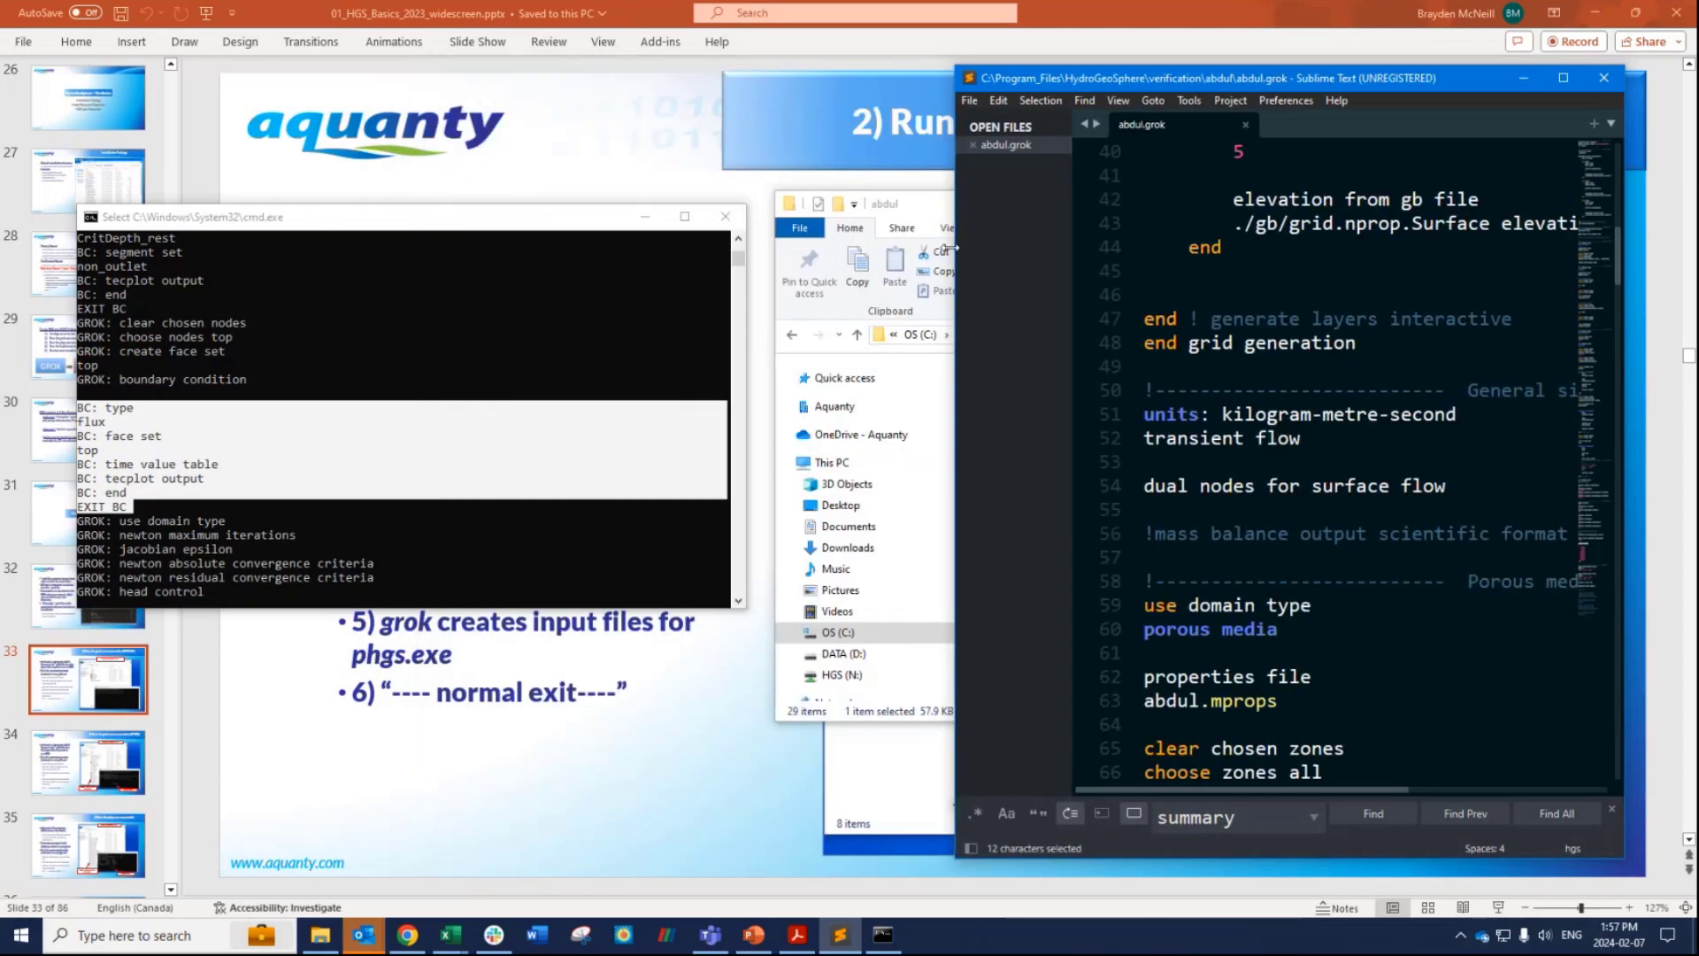
{"action": "left_click", "coordinate": [699, 439]}
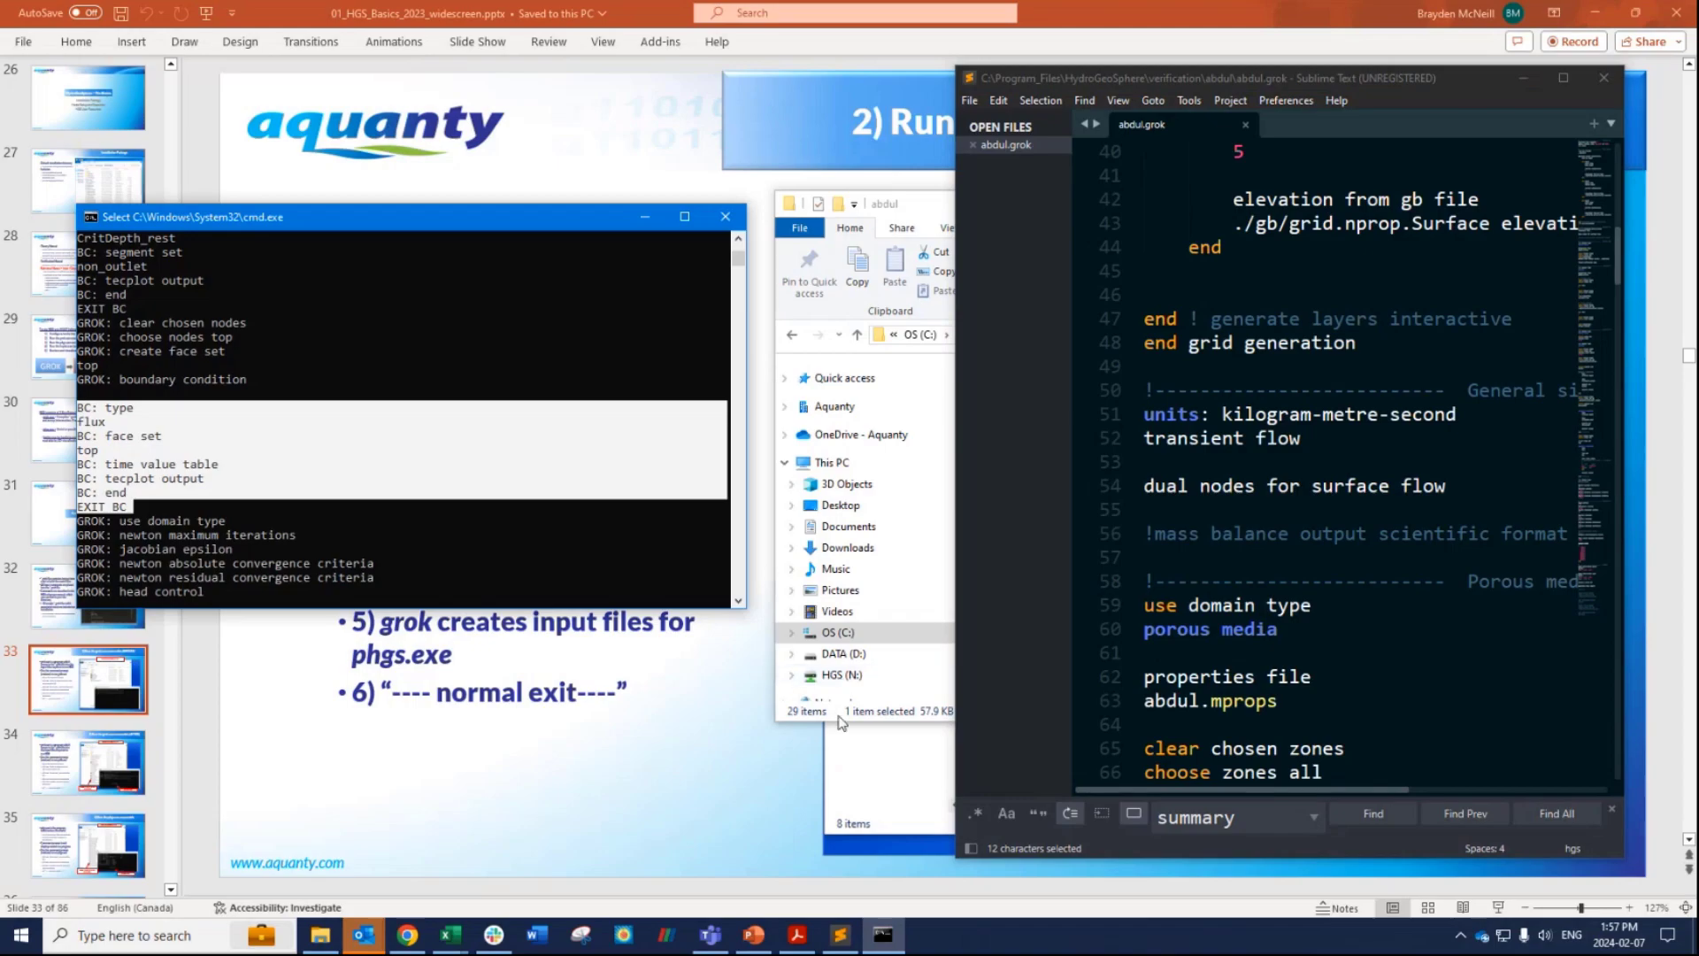
{"action": "left_click", "coordinate": [710, 711]}
{"action": "scroll", "coordinate": [751, 557], "scroll_direction": "down", "scroll_amount": 1}
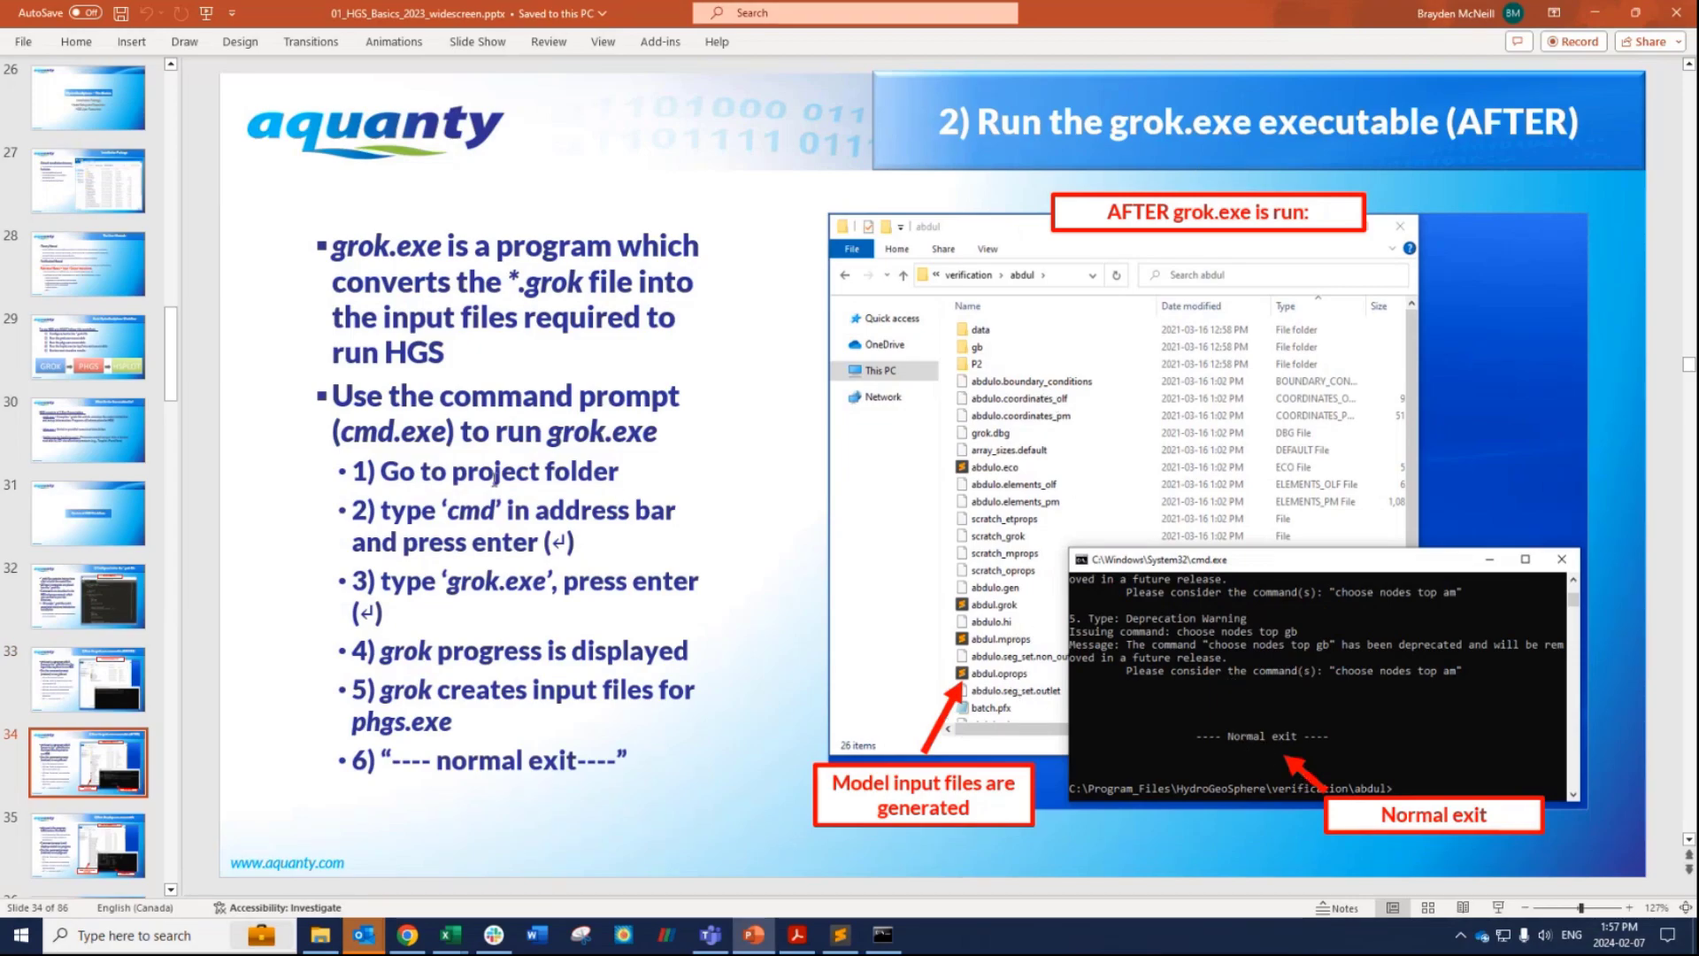
{"action": "scroll", "coordinate": [494, 480], "scroll_direction": "down", "scroll_amount": 1}
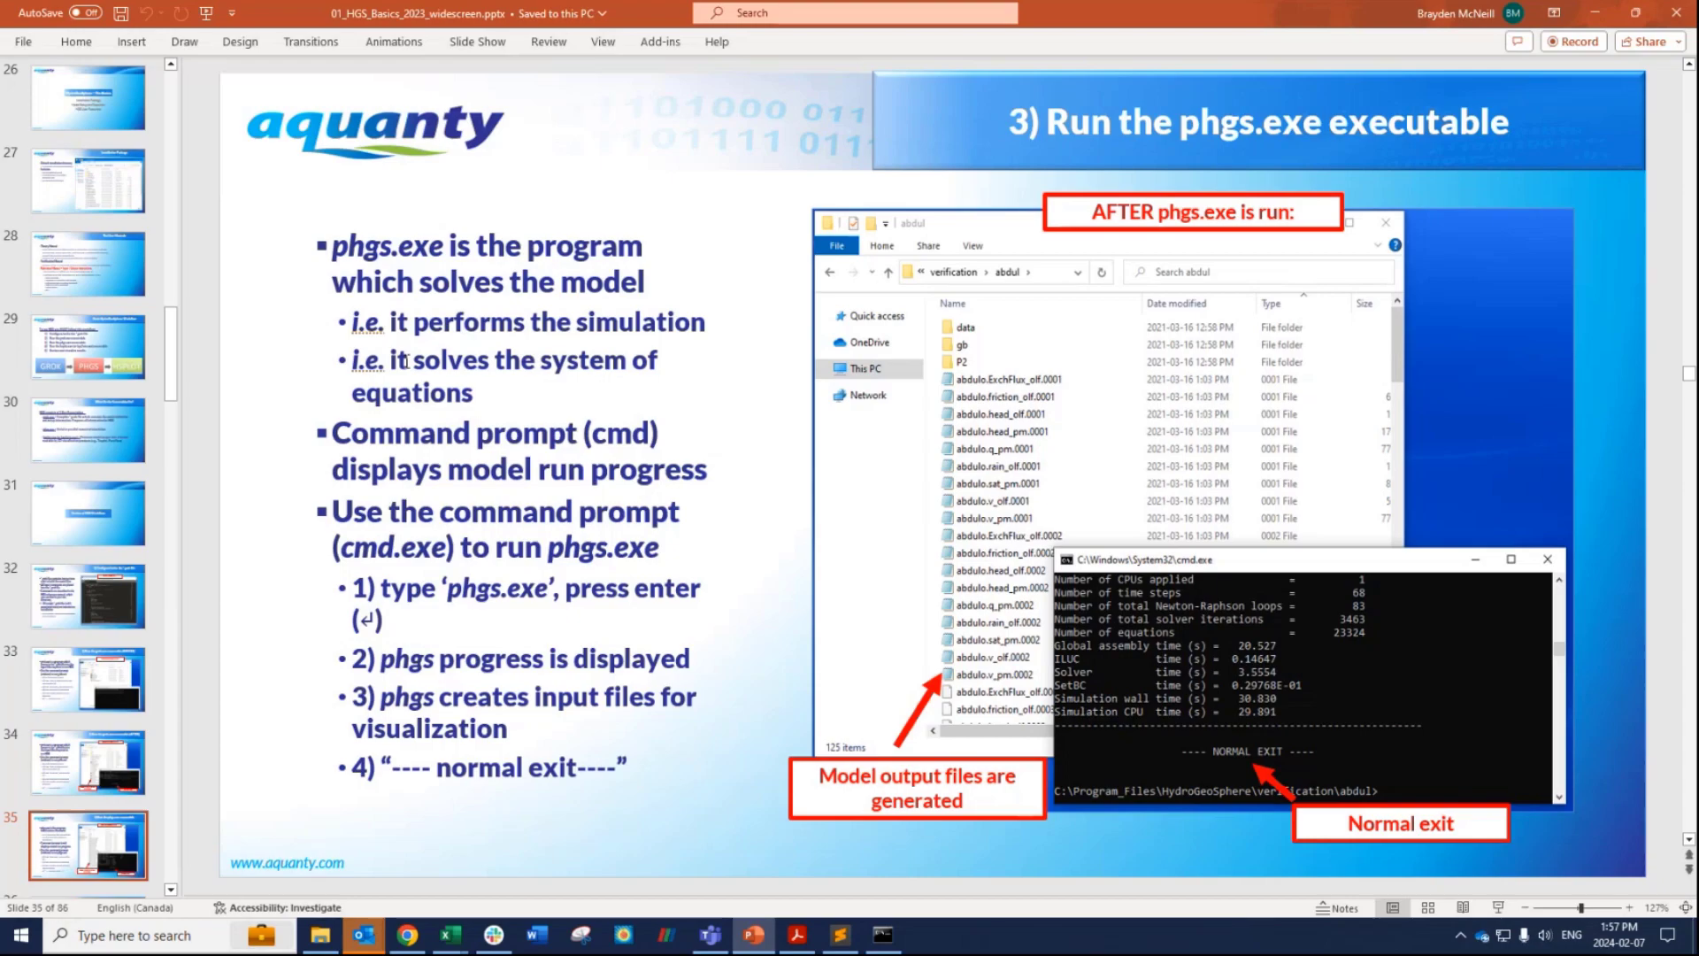
{"action": "left_click", "coordinate": [883, 935]}
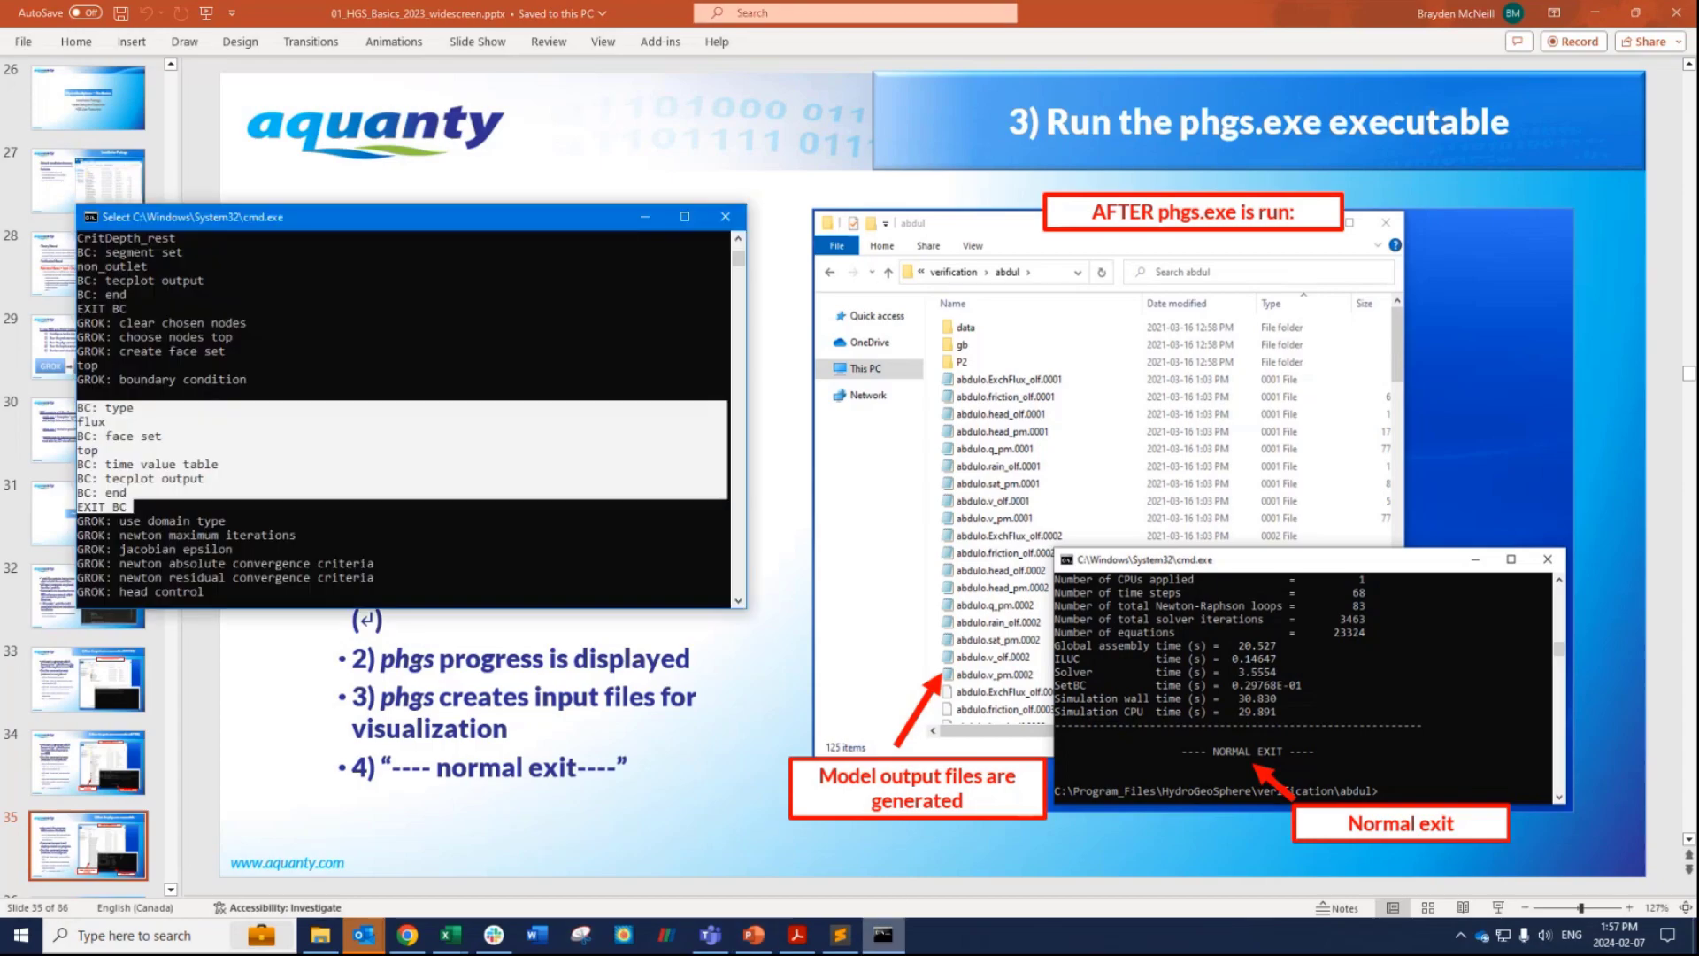
{"action": "left_click", "coordinate": [375, 357]}
{"action": "left_click_drag", "start_coordinate": [338, 216], "coordinate": [1087, 190]}
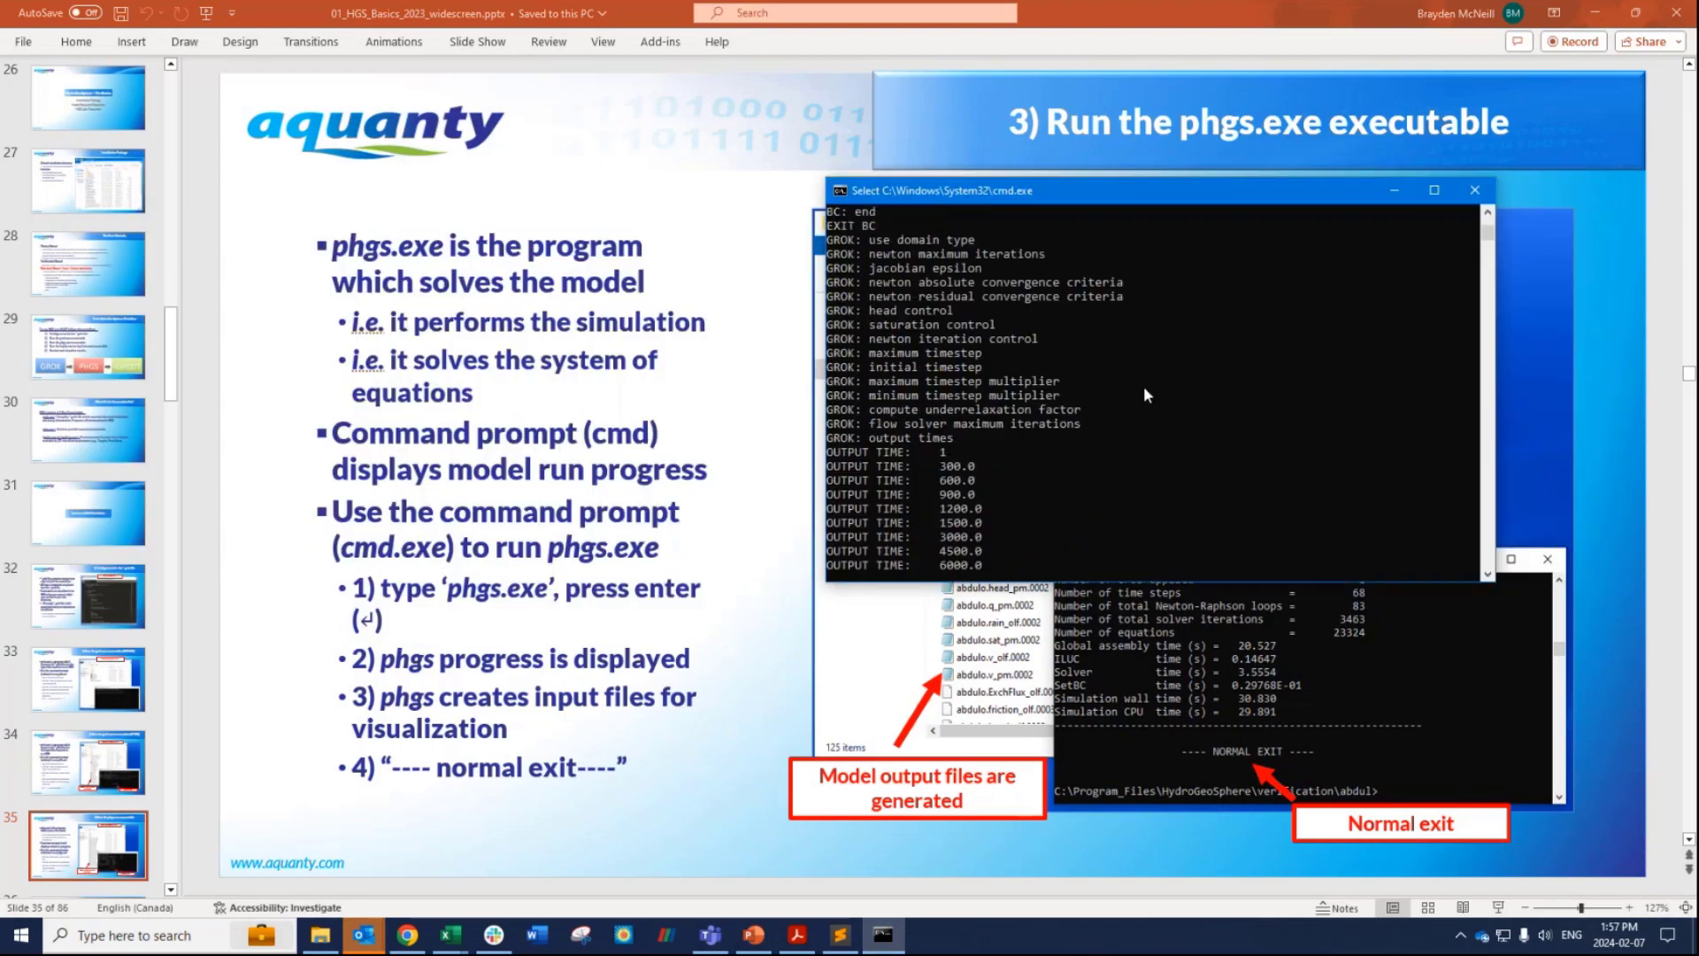
{"action": "scroll", "coordinate": [1144, 386], "scroll_direction": "down", "scroll_amount": 10}
{"action": "type", "text": "phgs"}
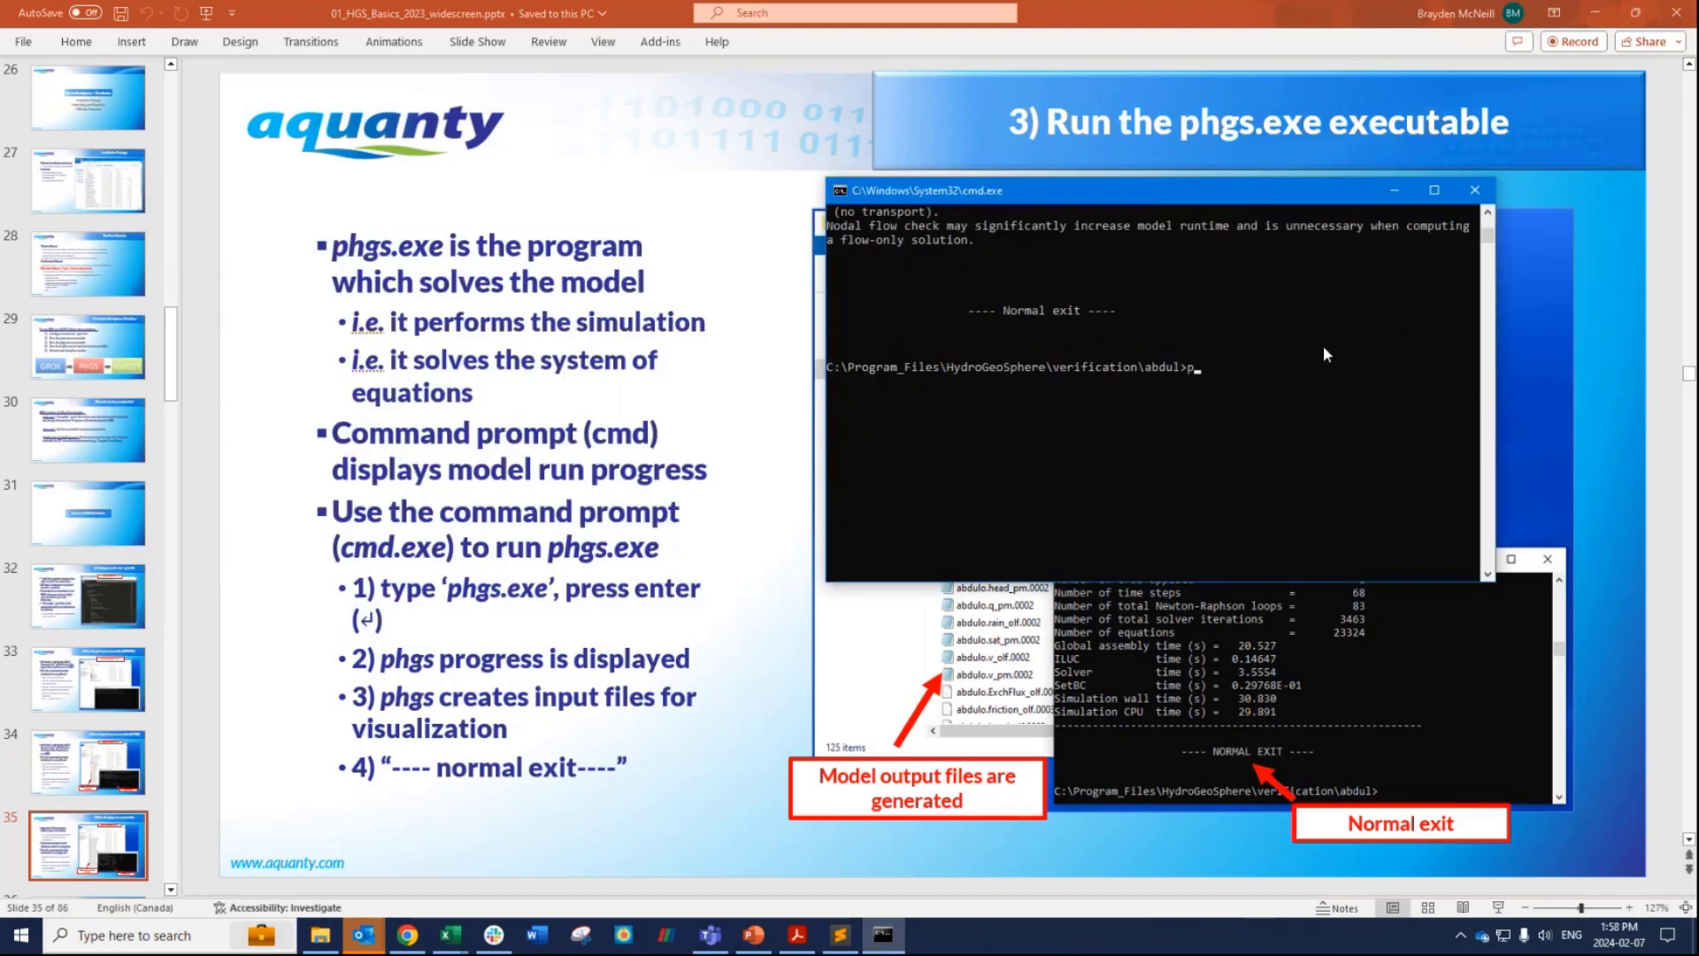
{"action": "left_click", "coordinate": [1474, 189]}
Open a new command prompt in the abdul model folder from File Explorer.
{"action": "left_click", "coordinate": [320, 936]}
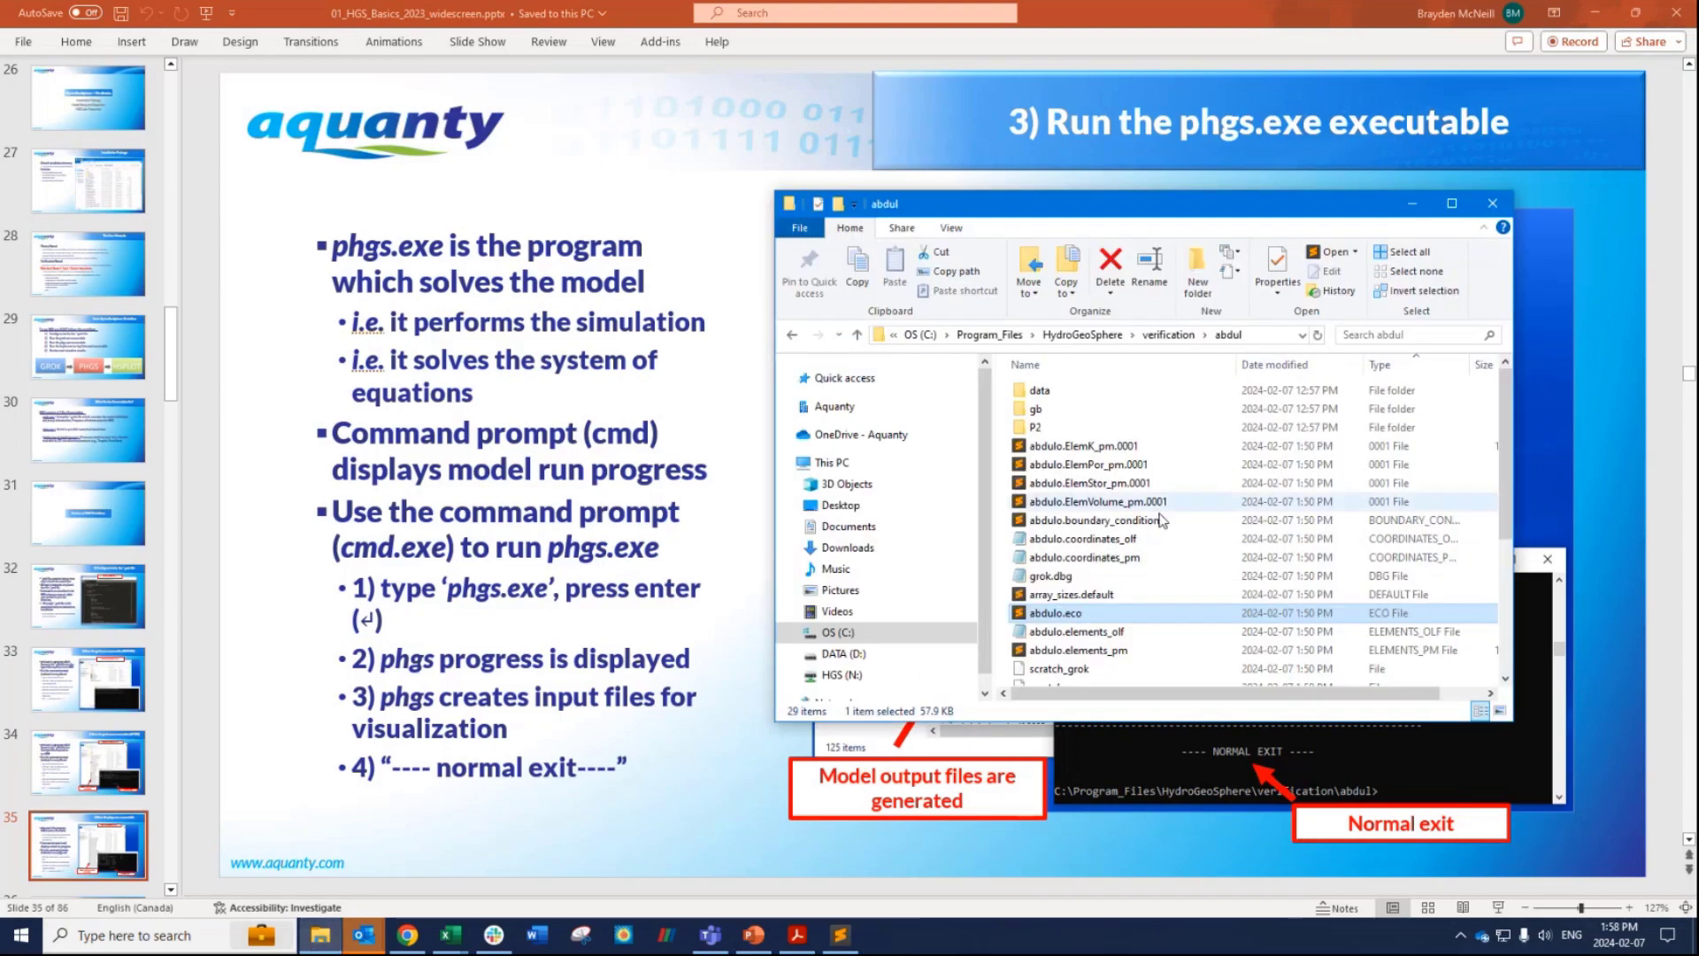
{"action": "left_click", "coordinate": [1271, 335]}
{"action": "type", "text": "cmd"}
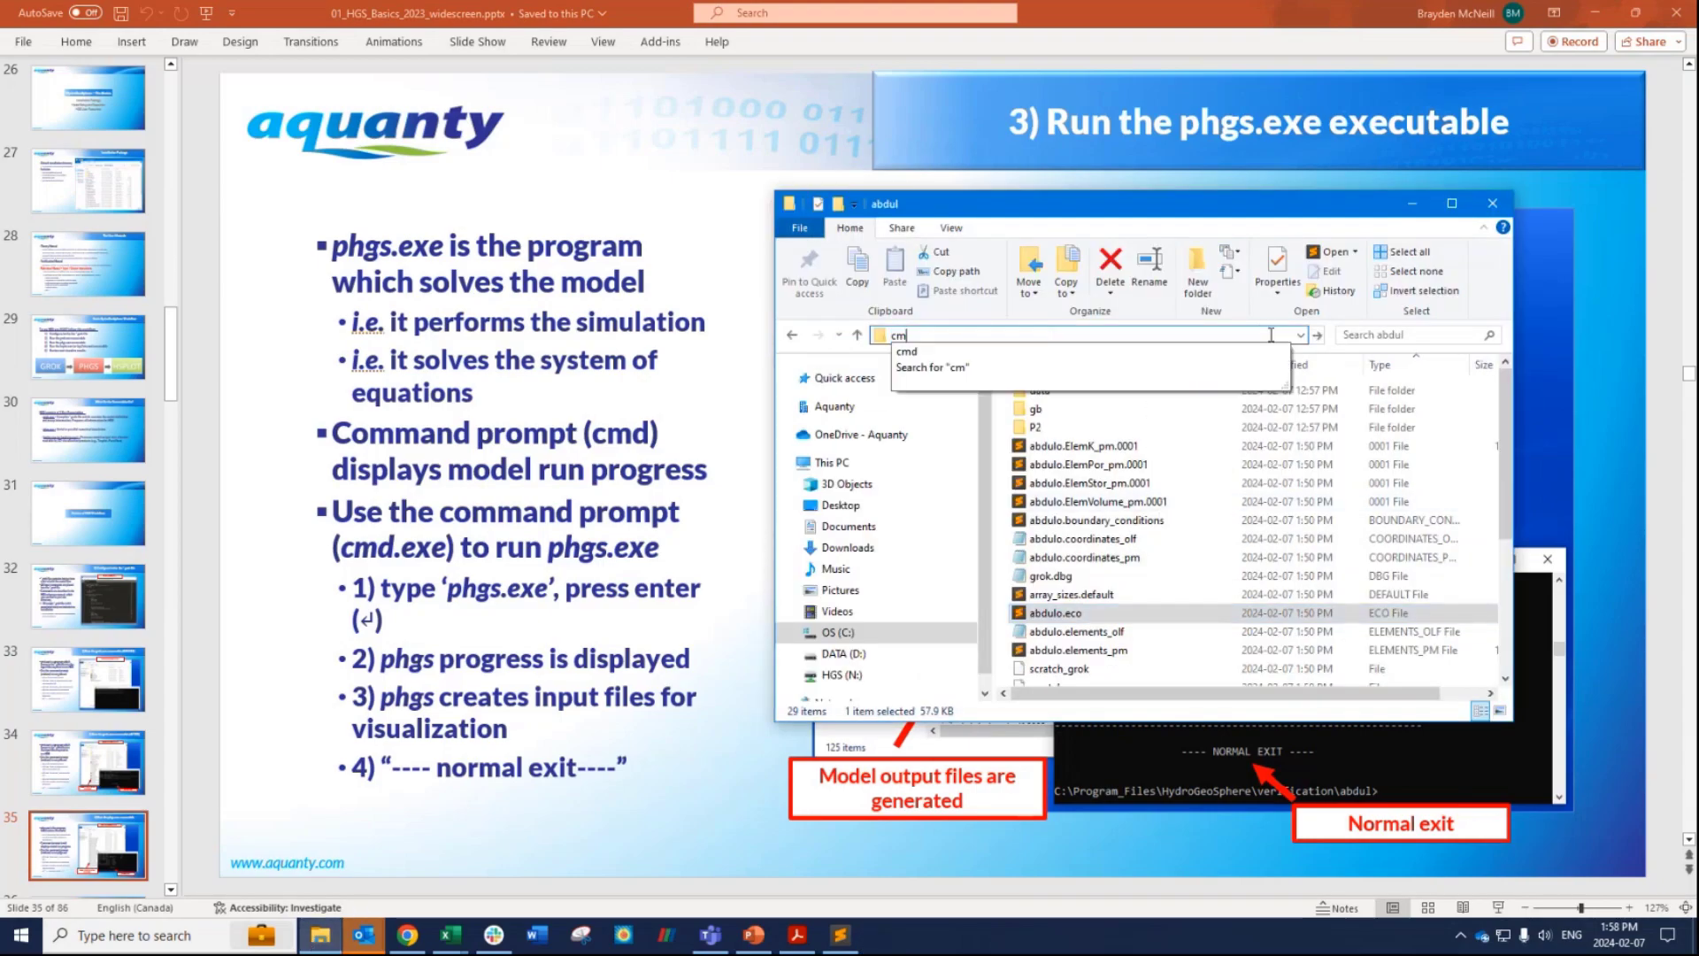
{"action": "key", "text": "Return"}
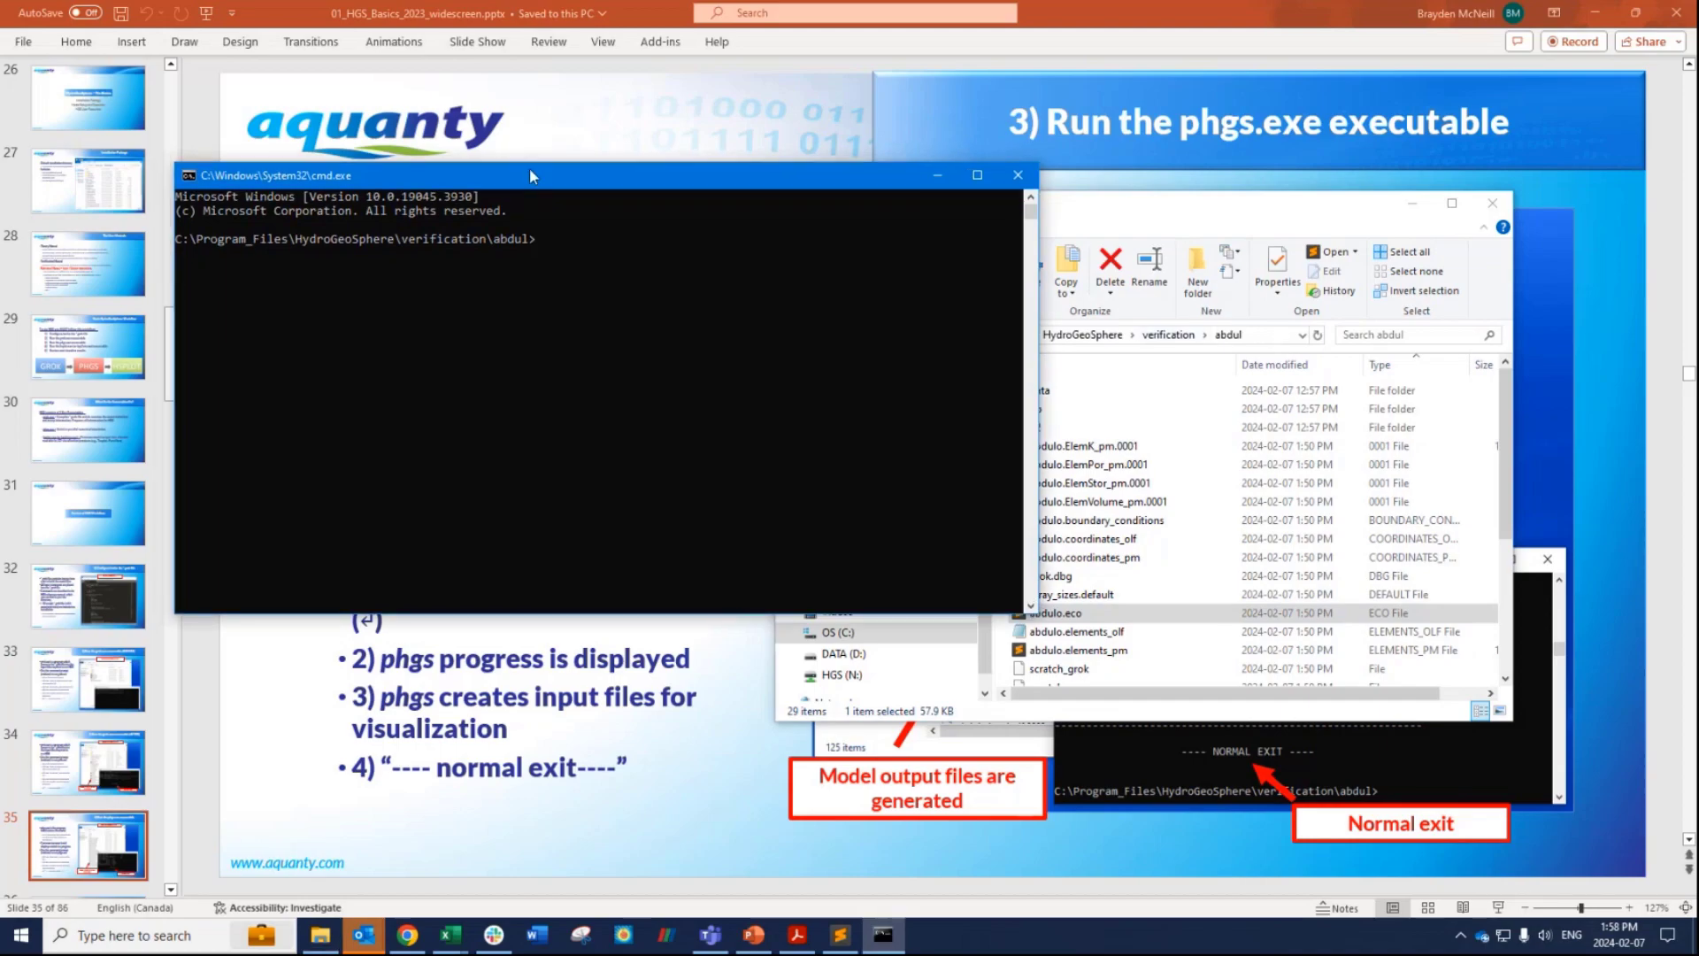
Arrange the command prompt and the abdul folder window so the folder's file list stays visible above the prompt.
{"action": "left_click_drag", "start_coordinate": [528, 173], "coordinate": [1067, 263]}
{"action": "left_click_drag", "start_coordinate": [1111, 394], "coordinate": [921, 284]}
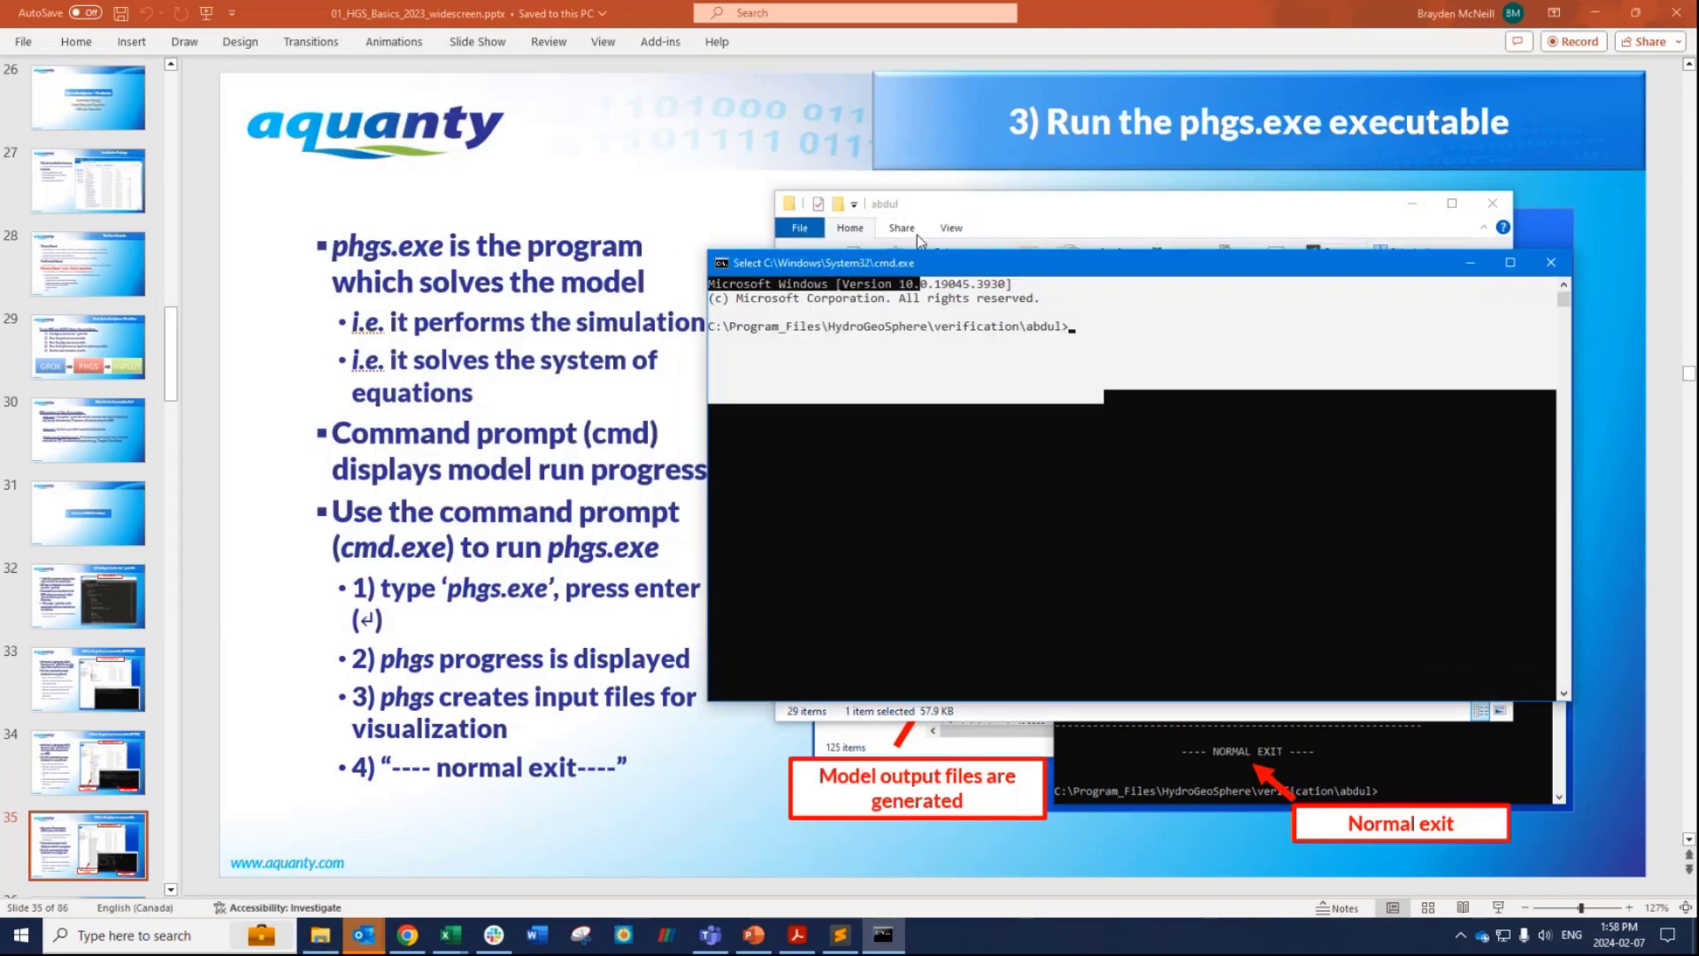
{"action": "left_click", "coordinate": [930, 312]}
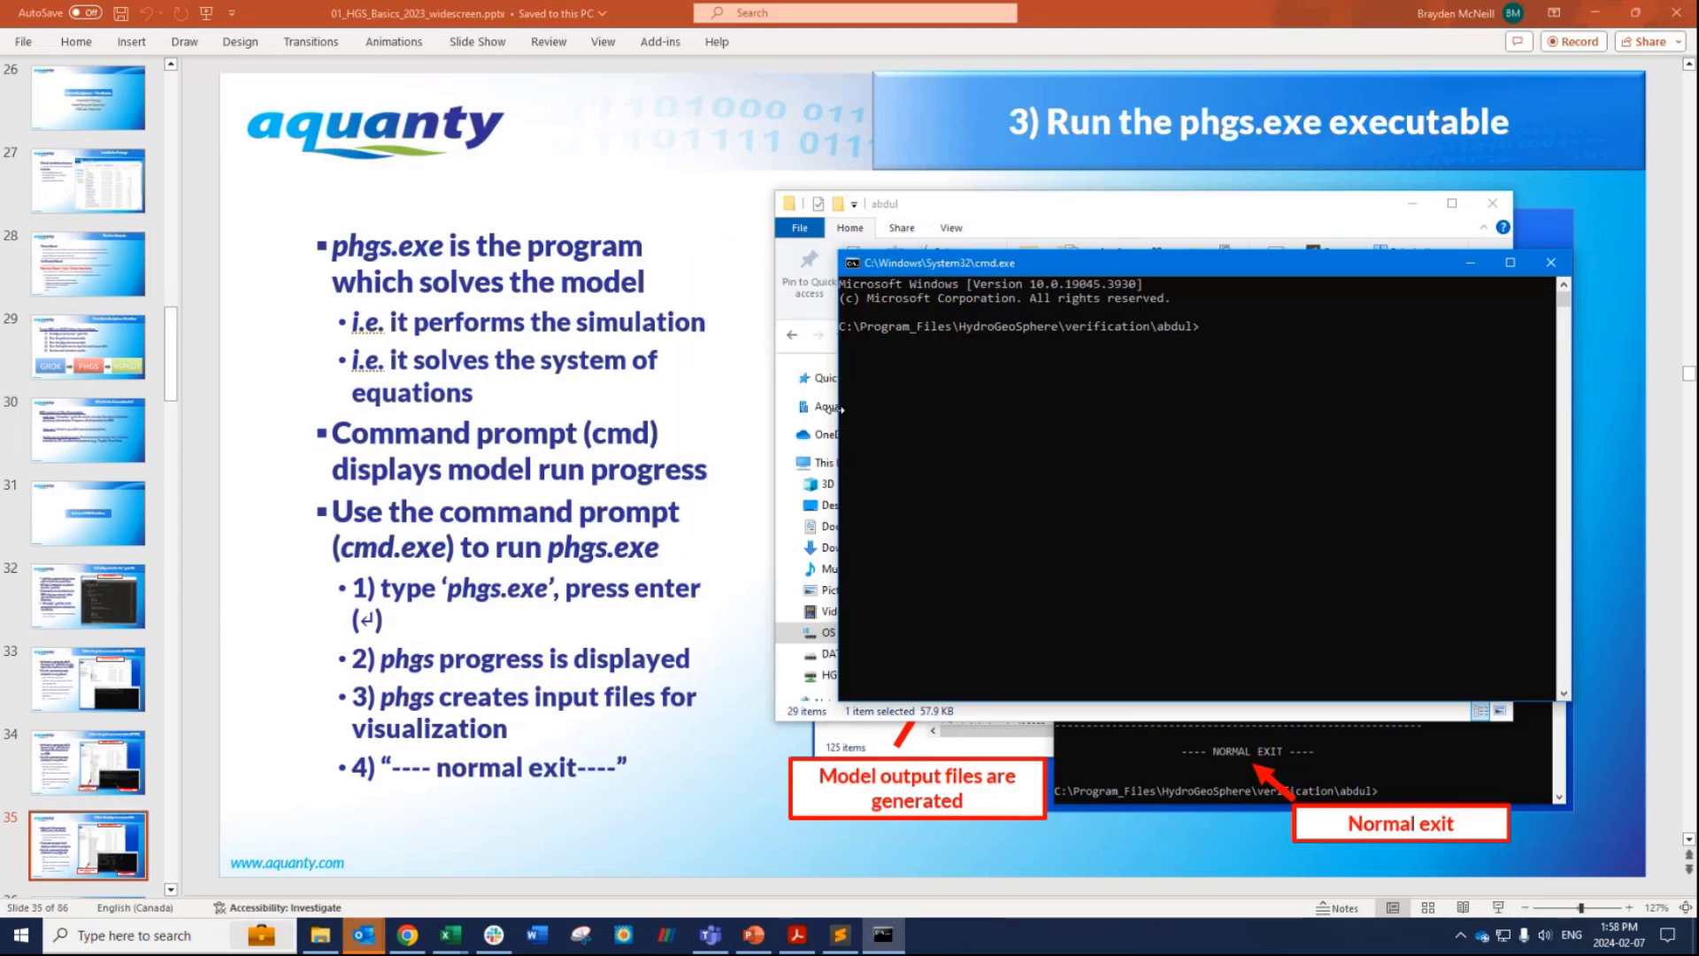
{"action": "left_click_drag", "start_coordinate": [897, 263], "coordinate": [981, 336]}
{"action": "left_click_drag", "start_coordinate": [1065, 213], "coordinate": [1029, 158]}
{"action": "left_click", "coordinate": [1018, 558]}
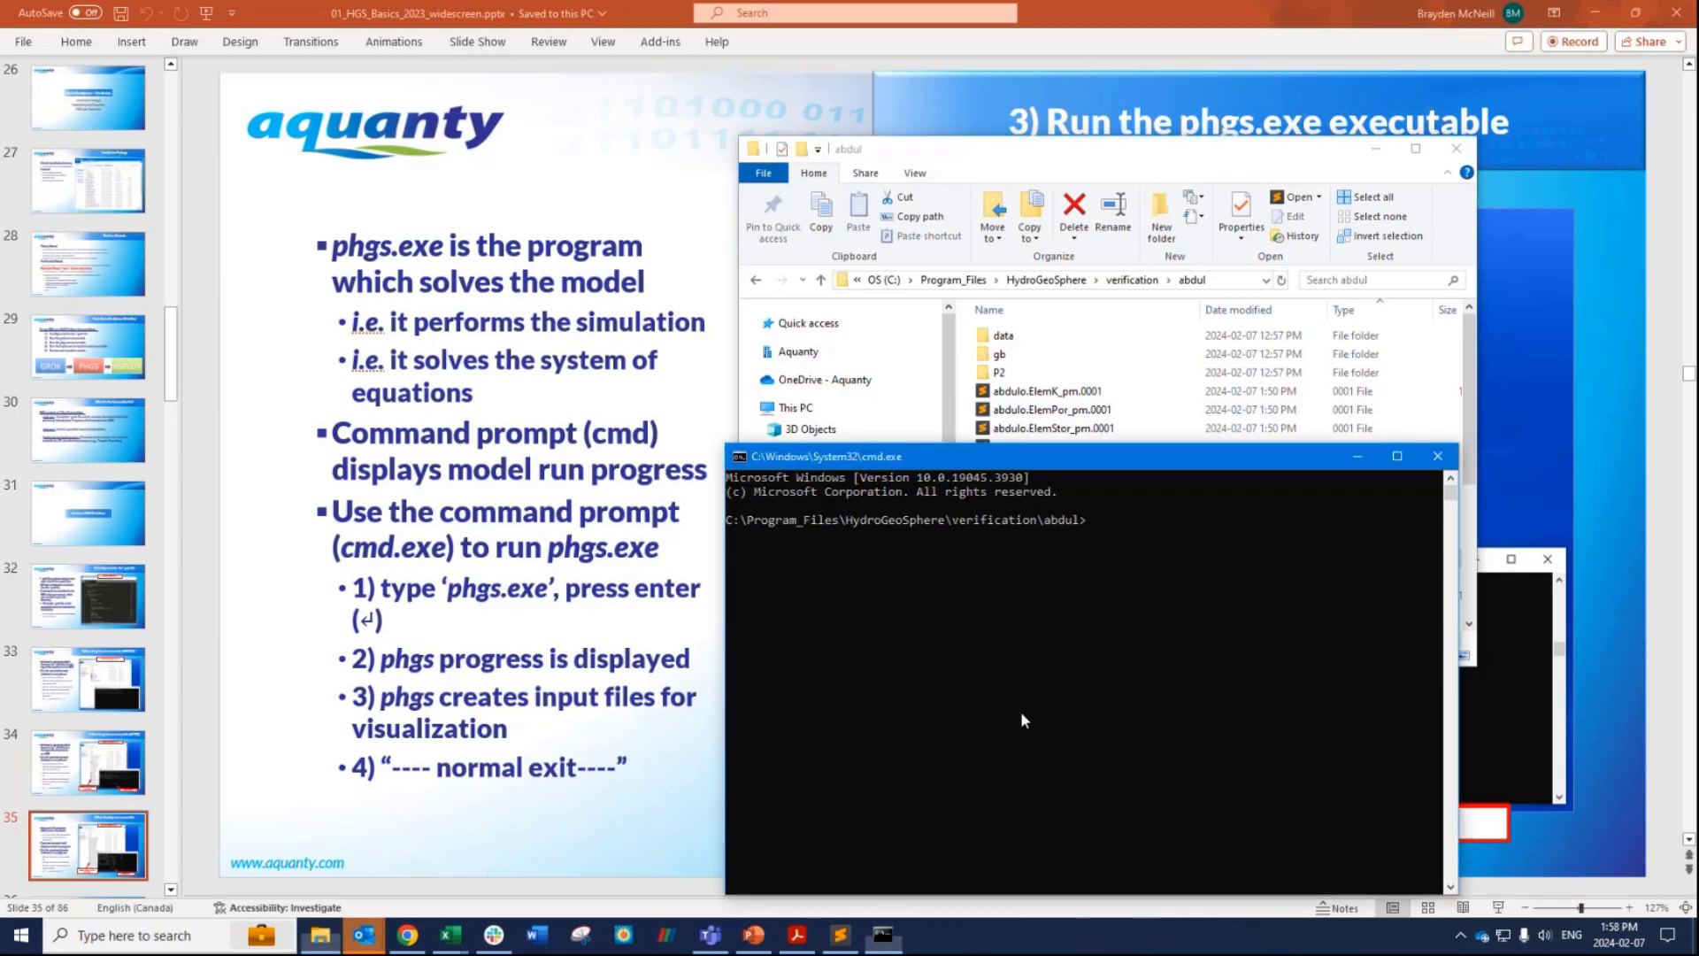
{"action": "left_click", "coordinate": [1021, 710]}
{"action": "left_click_drag", "start_coordinate": [987, 449], "coordinate": [1107, 517]}
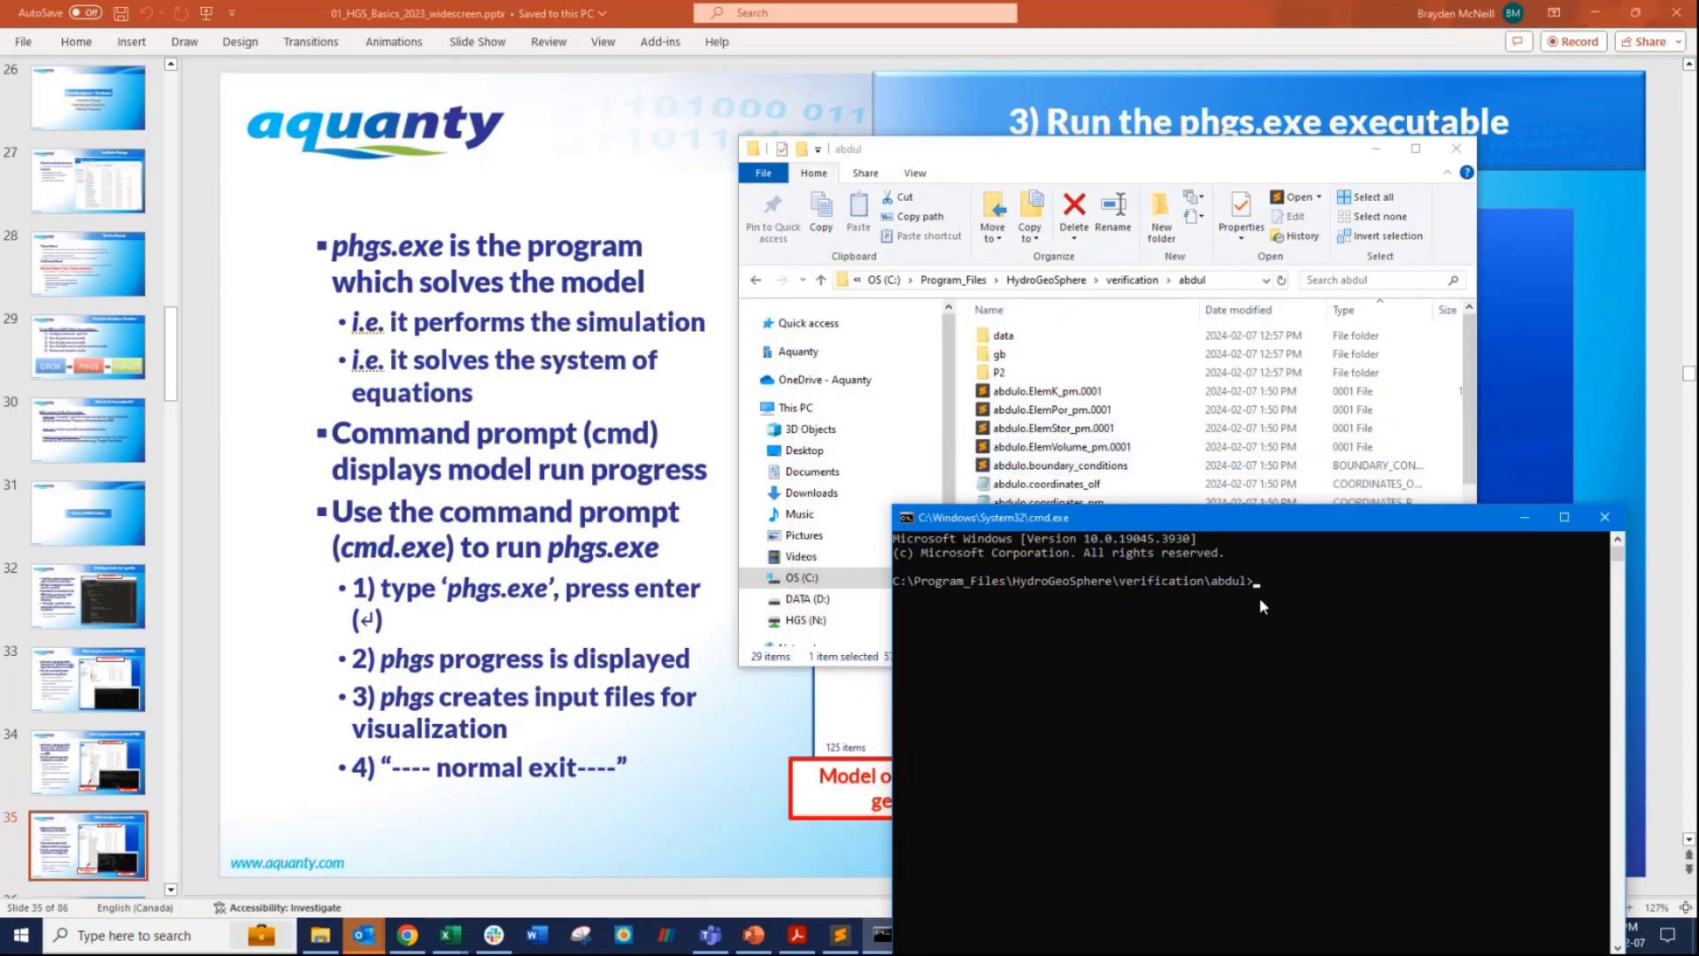
Open abdul.grok from the abdul folder in the text editor.
{"action": "left_click", "coordinate": [1169, 429]}
{"action": "scroll", "coordinate": [1171, 439], "scroll_direction": "down", "scroll_amount": 5}
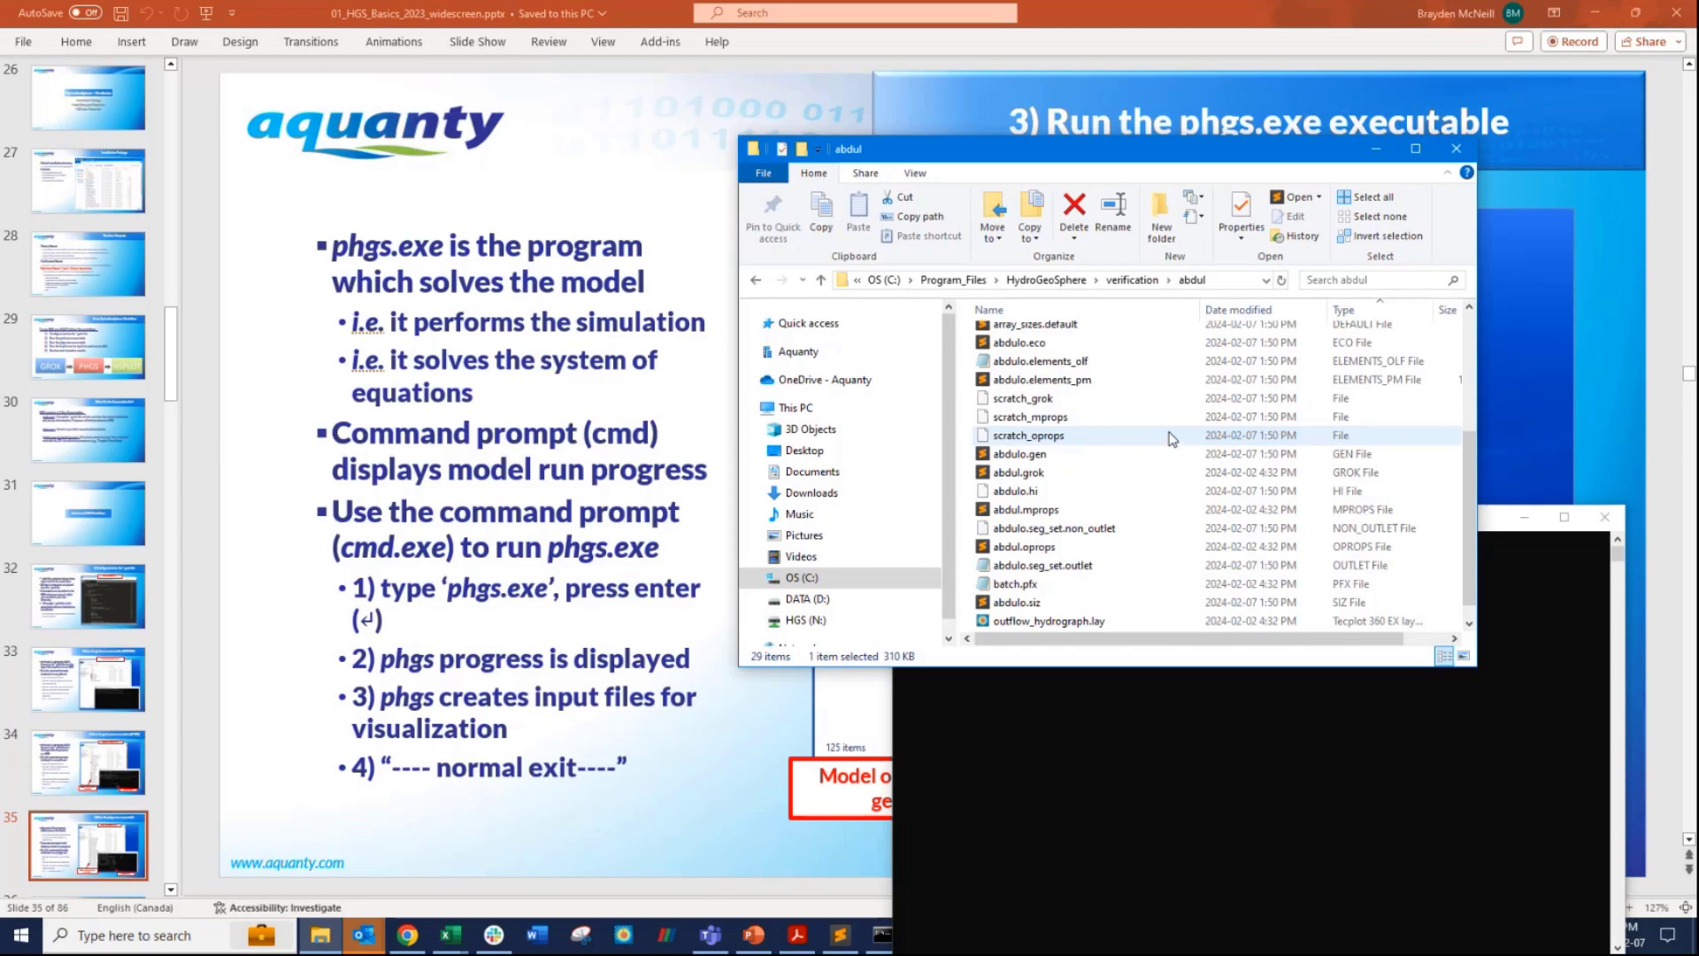
{"action": "double_click", "coordinate": [1062, 471]}
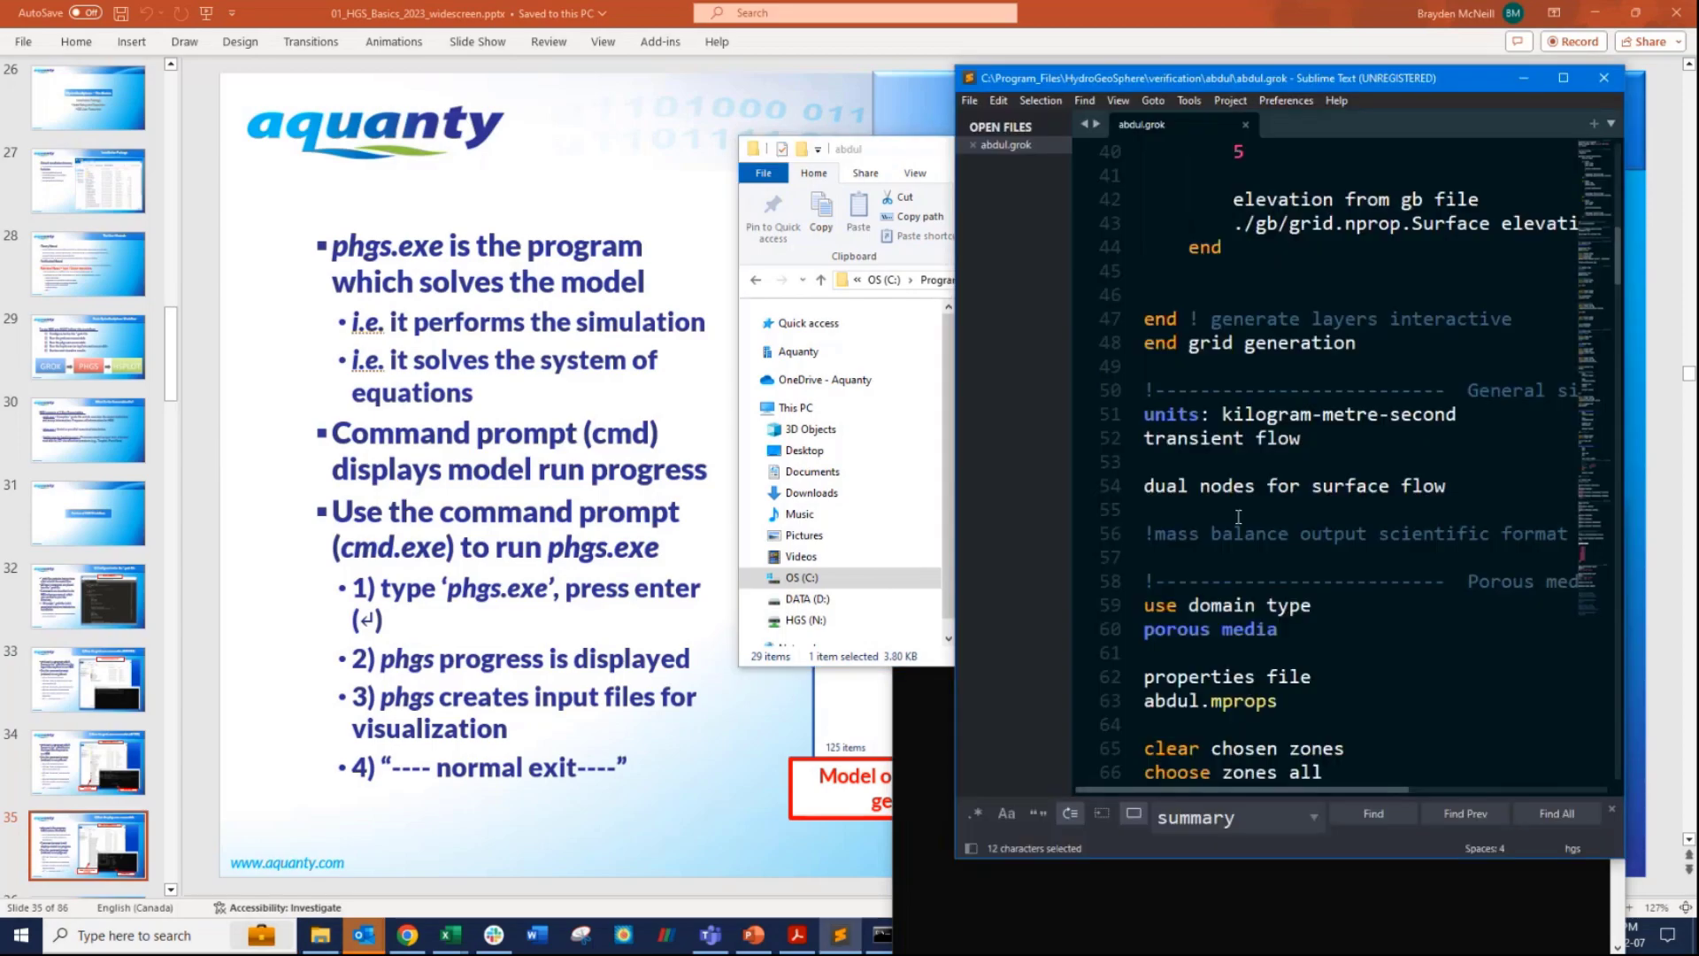
Comment out the "skip on" command in the Output section of abdul.grok with an exclamation mark.
{"action": "scroll", "coordinate": [1238, 516], "scroll_direction": "down", "scroll_amount": 10}
{"action": "scroll", "coordinate": [1243, 517], "scroll_direction": "up", "scroll_amount": 6}
{"action": "scroll", "coordinate": [1246, 518], "scroll_direction": "down", "scroll_amount": 6}
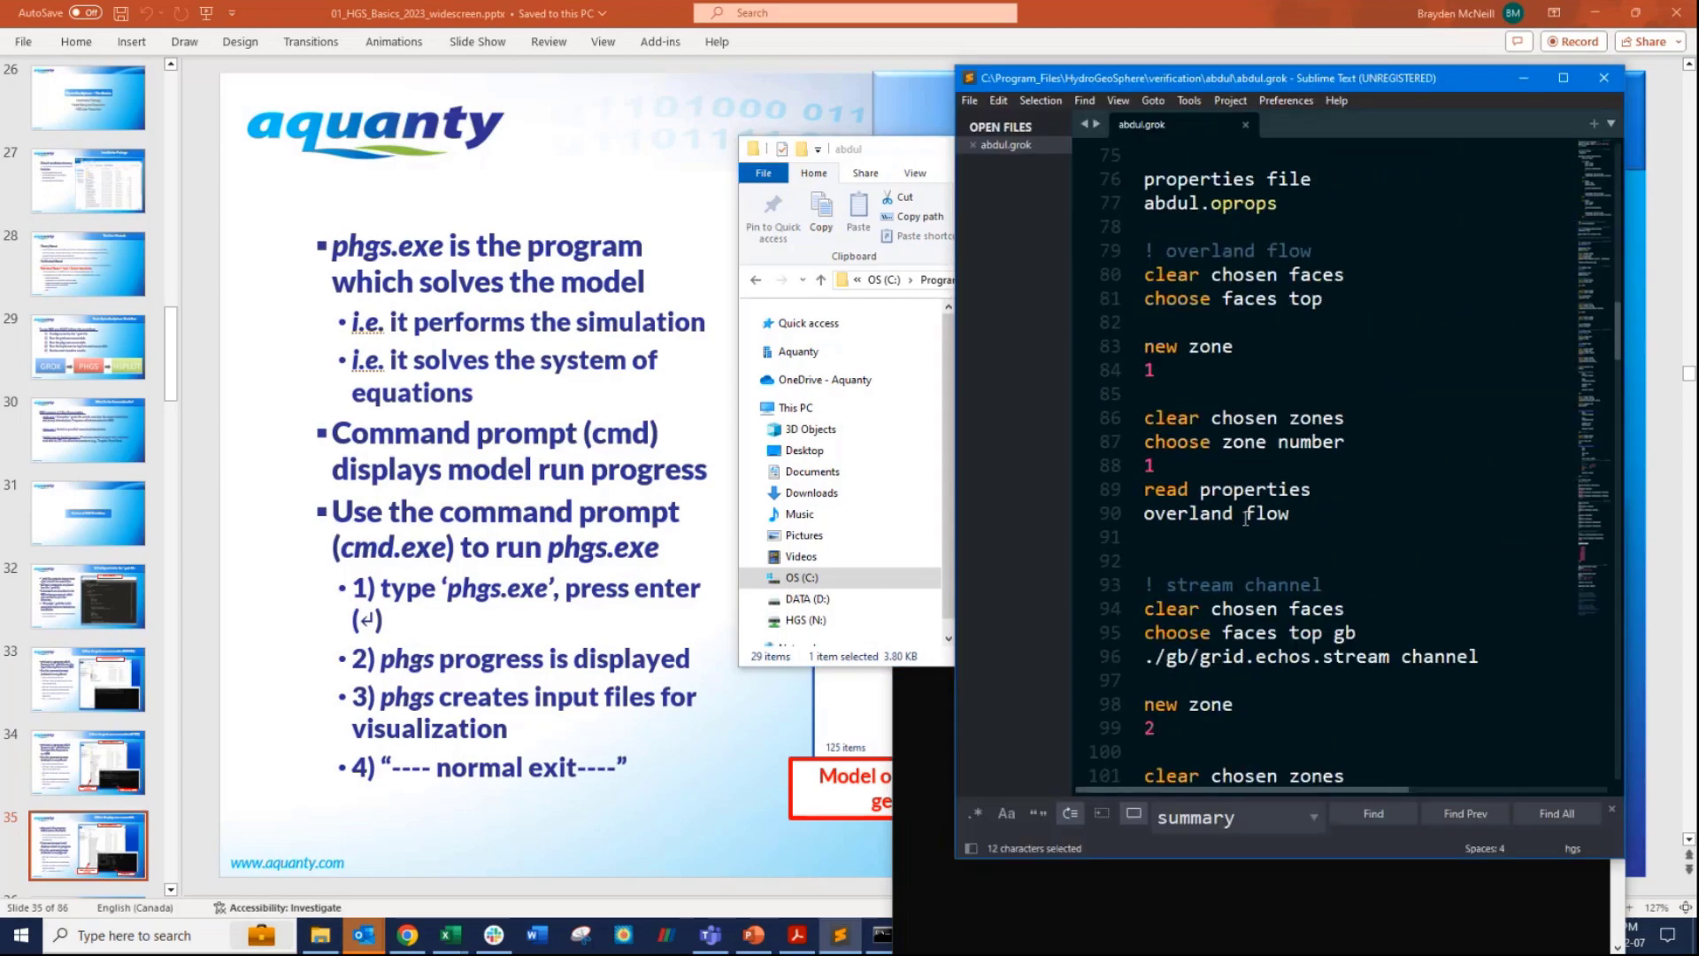
{"action": "scroll", "coordinate": [1247, 518], "scroll_direction": "down", "scroll_amount": 20}
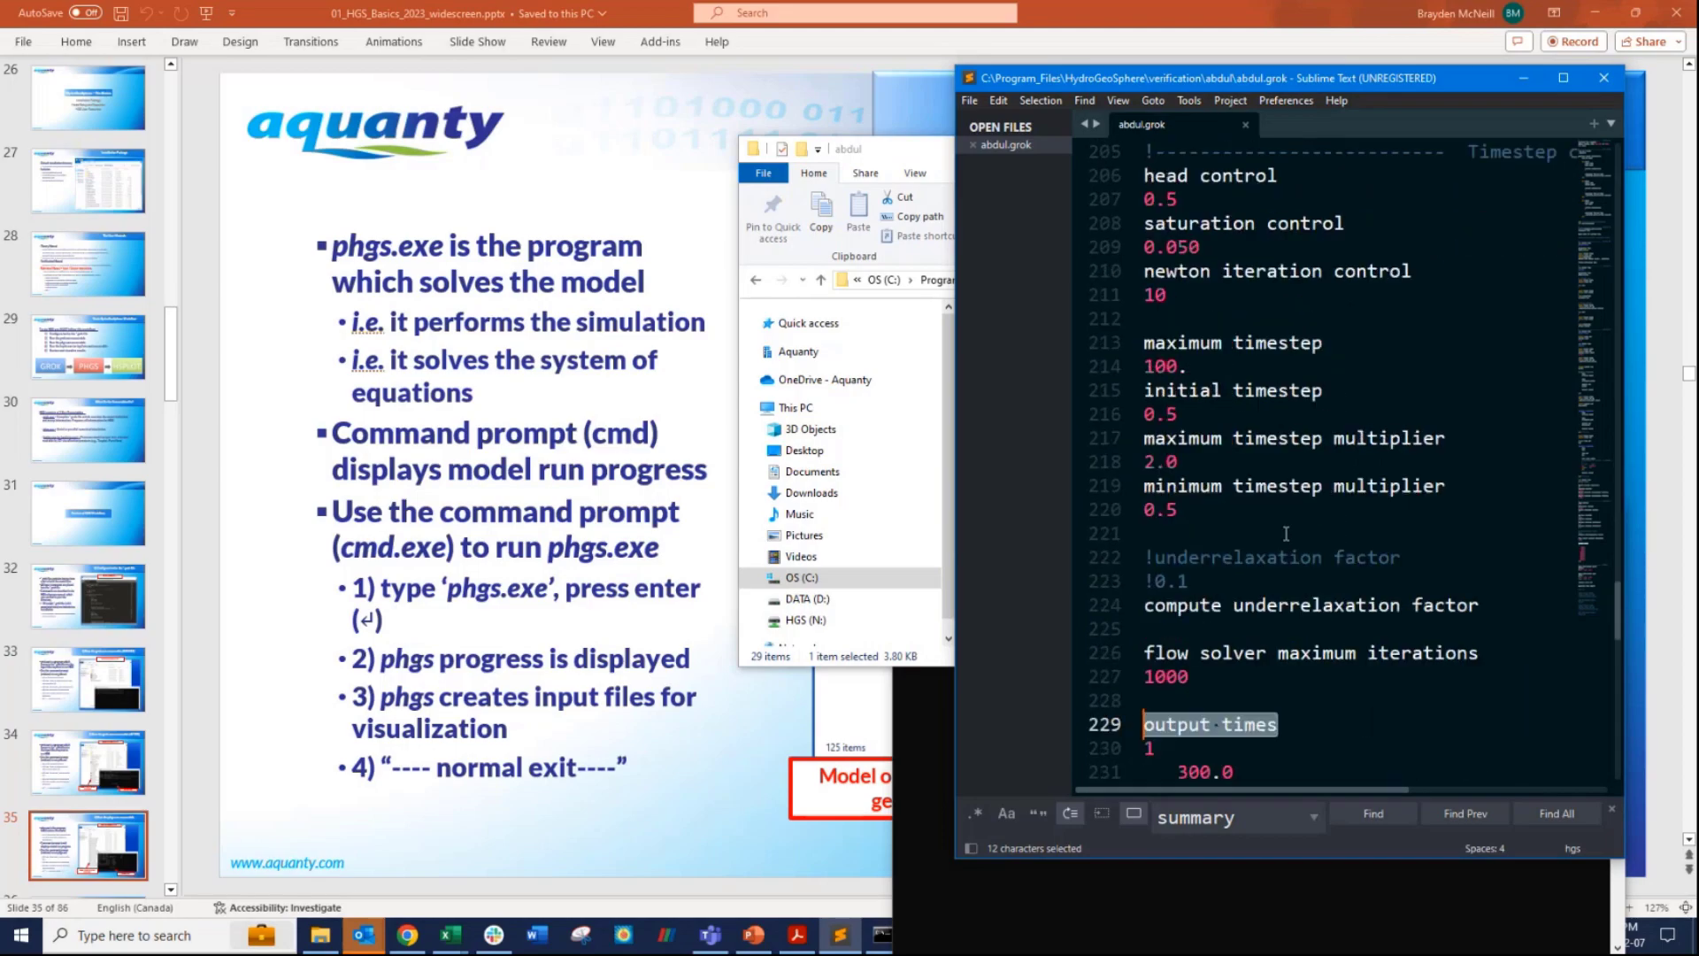
{"action": "scroll", "coordinate": [1286, 534], "scroll_direction": "down", "scroll_amount": 14}
{"action": "scroll", "coordinate": [1279, 524], "scroll_direction": "up", "scroll_amount": 4}
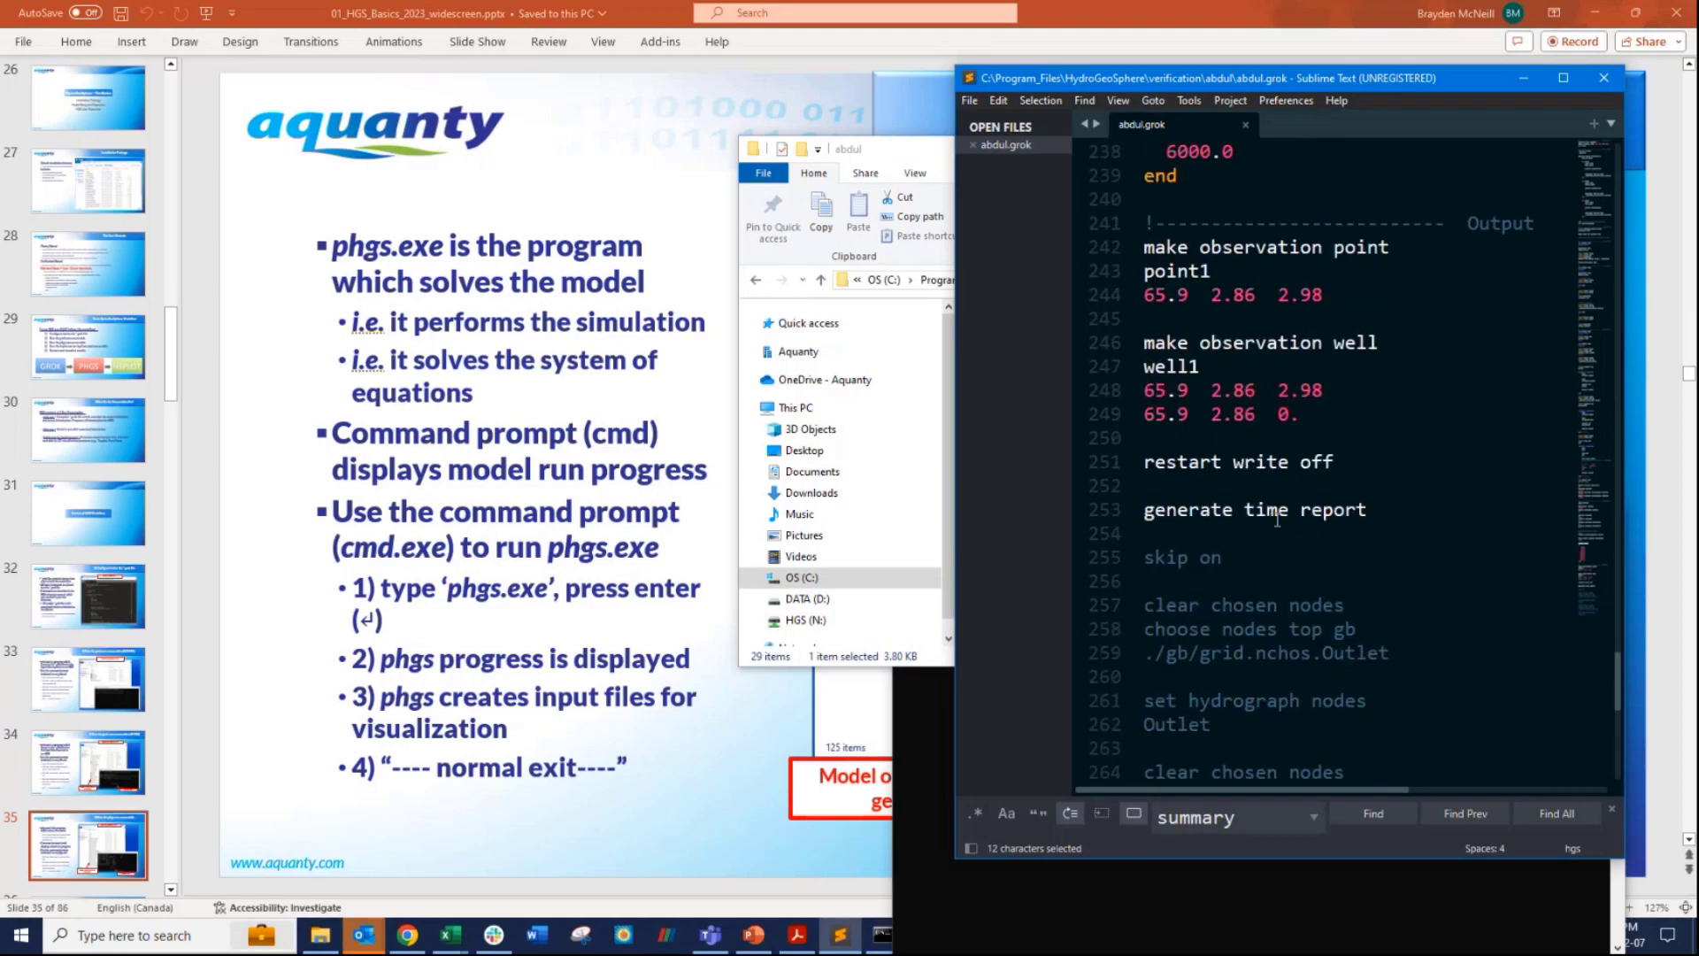
{"action": "scroll", "coordinate": [1231, 526], "scroll_direction": "down", "scroll_amount": 1}
{"action": "left_click", "coordinate": [1146, 486]}
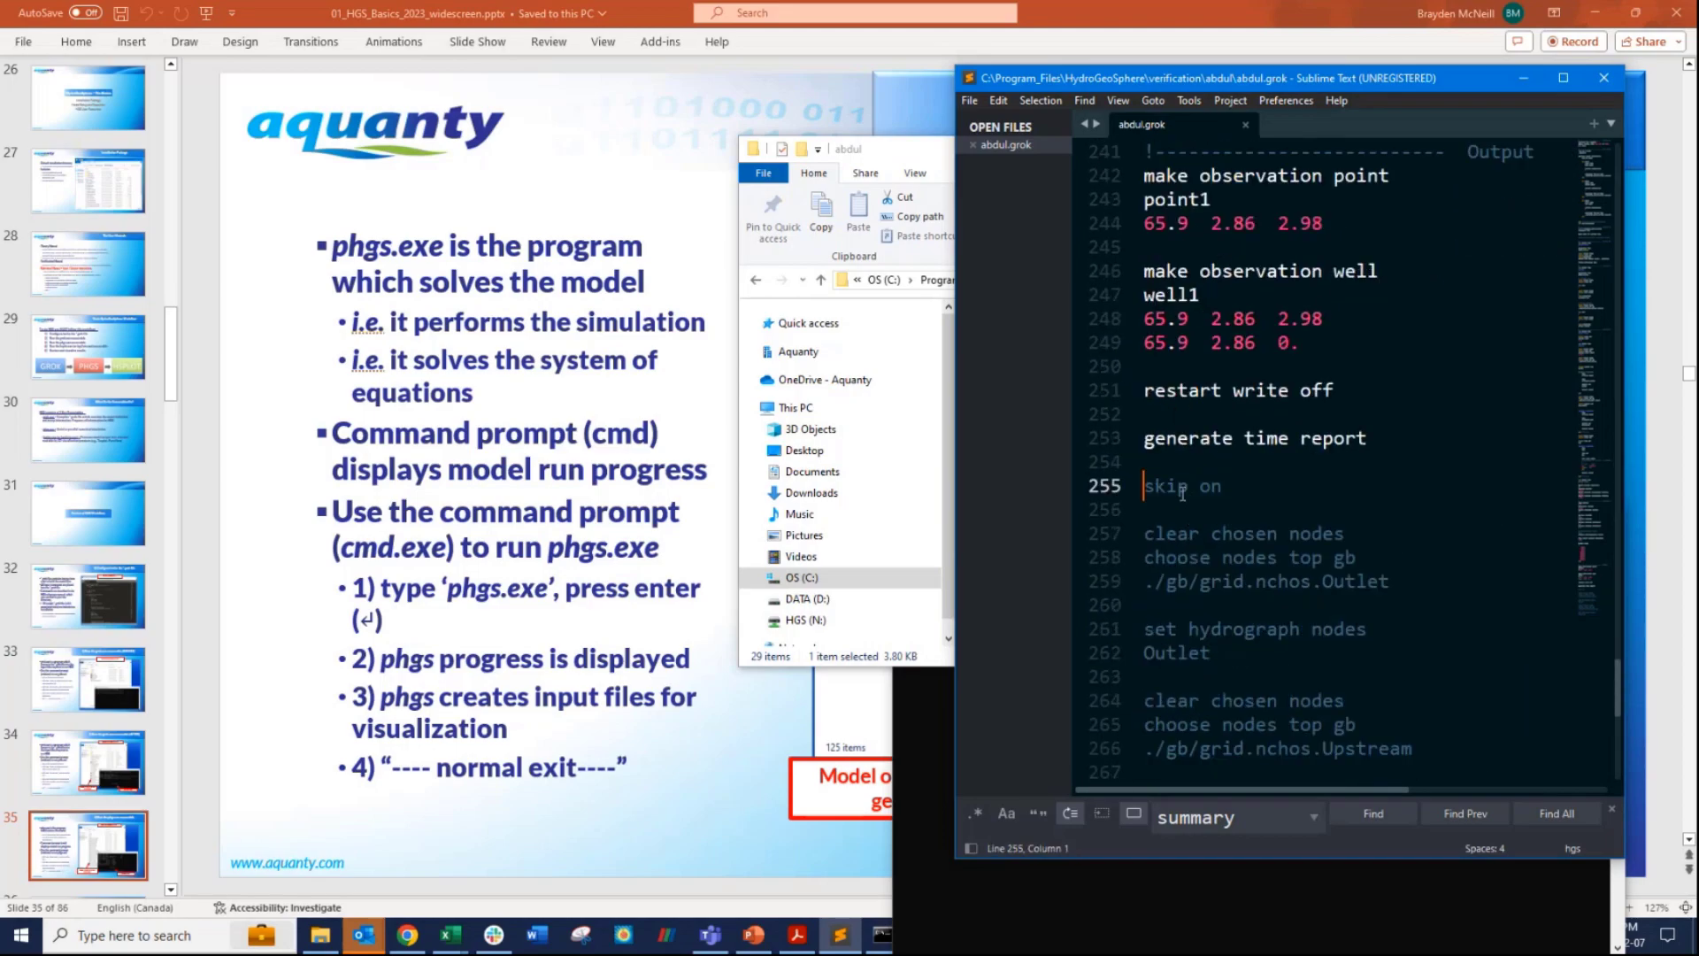
{"action": "type", "text": "!"}
Highlight the set hydrograph nodes commands for Outlet and Upstream, and save abdul.grok.
{"action": "scroll", "coordinate": [1226, 457], "scroll_direction": "down", "scroll_amount": 2}
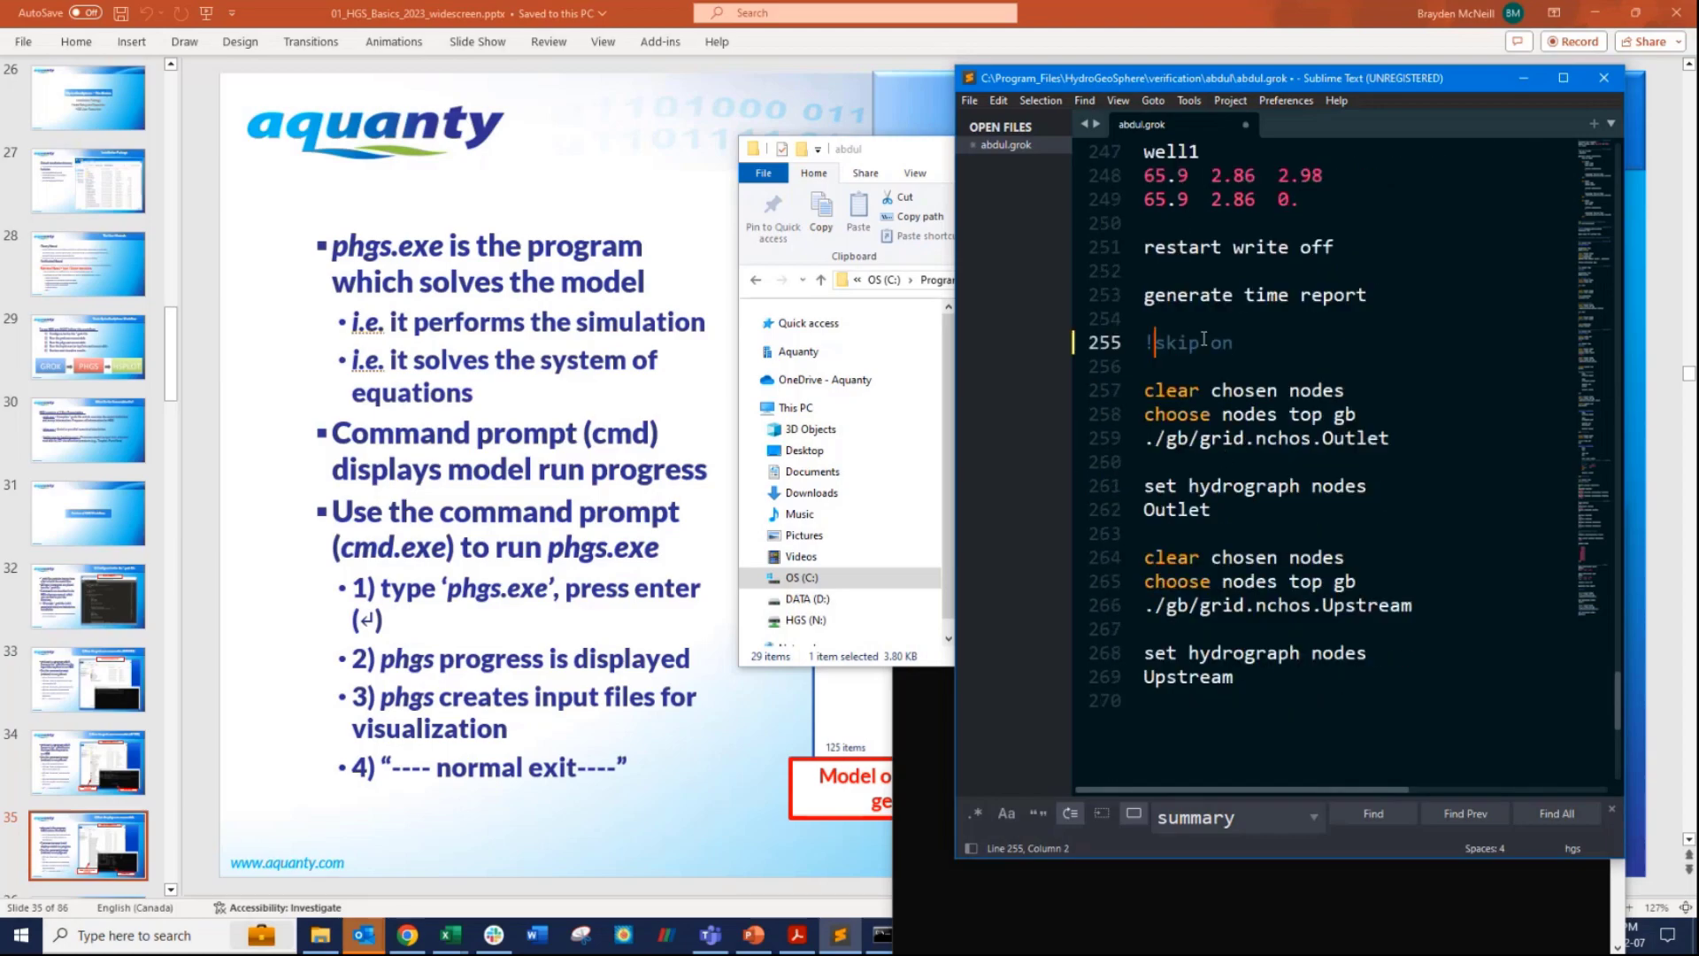
{"action": "left_click_drag", "start_coordinate": [1295, 700], "coordinate": [1143, 461]}
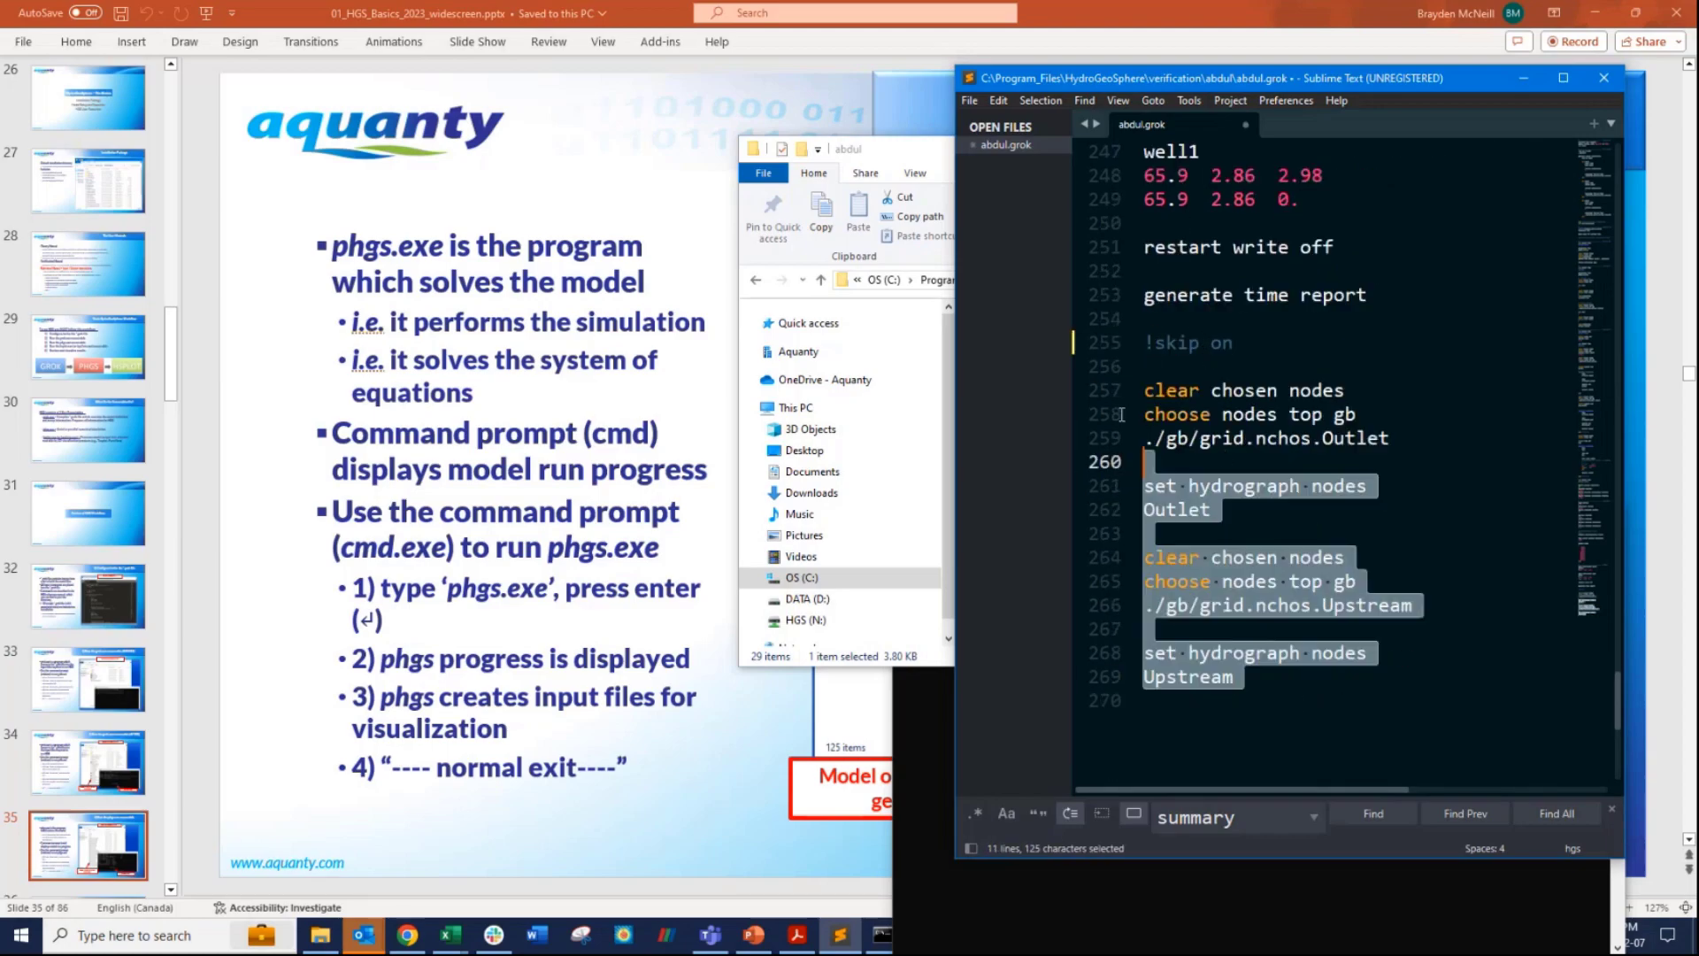
{"action": "left_click", "coordinate": [1150, 366]}
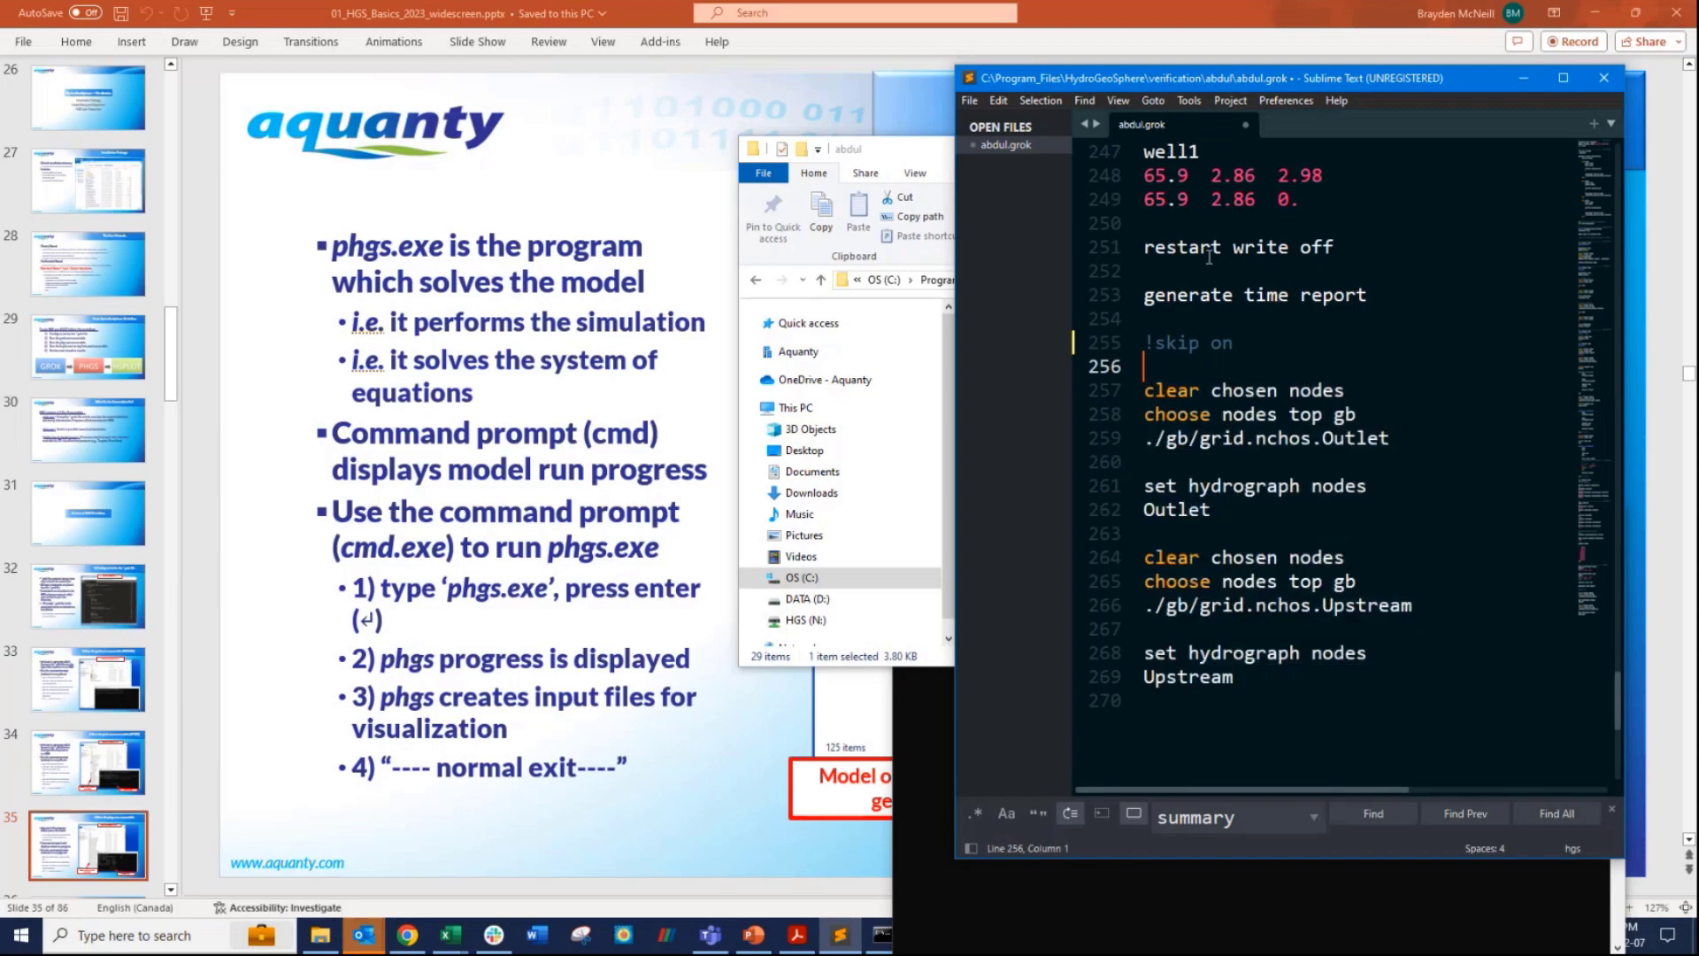
{"action": "key", "text": "ctrl+s"}
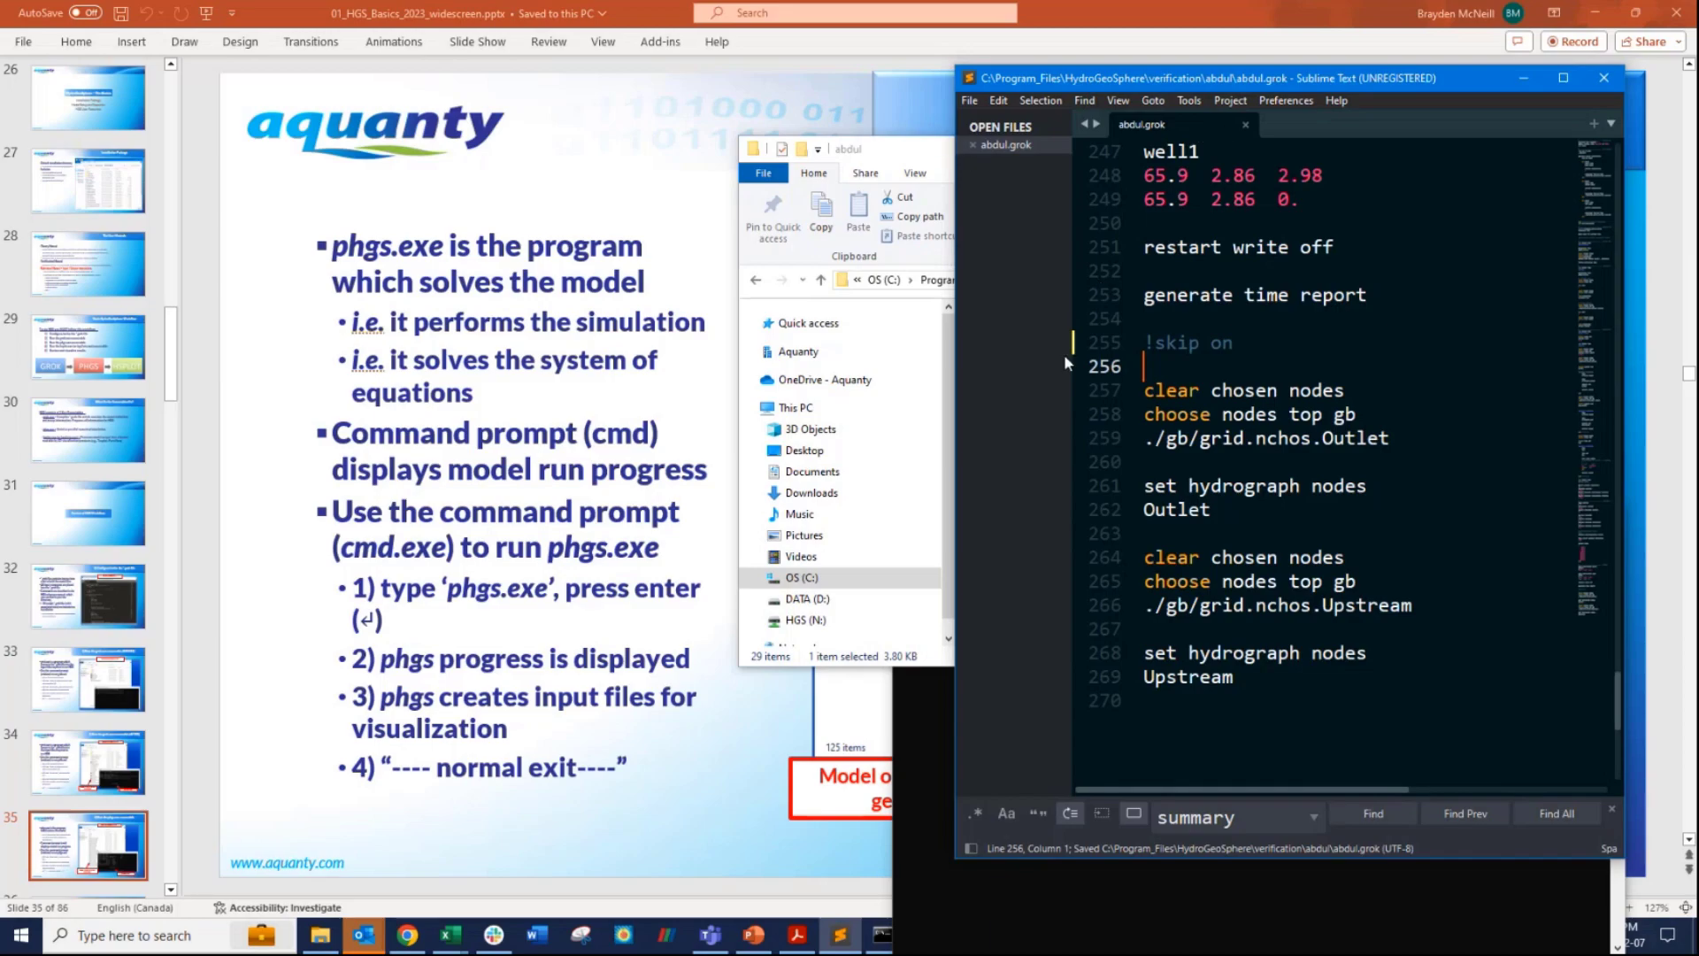
Run grok for the abdul model in the command prompt and check the regenerated files in the abdul folder.
{"action": "key", "text": "alt+Tab"}
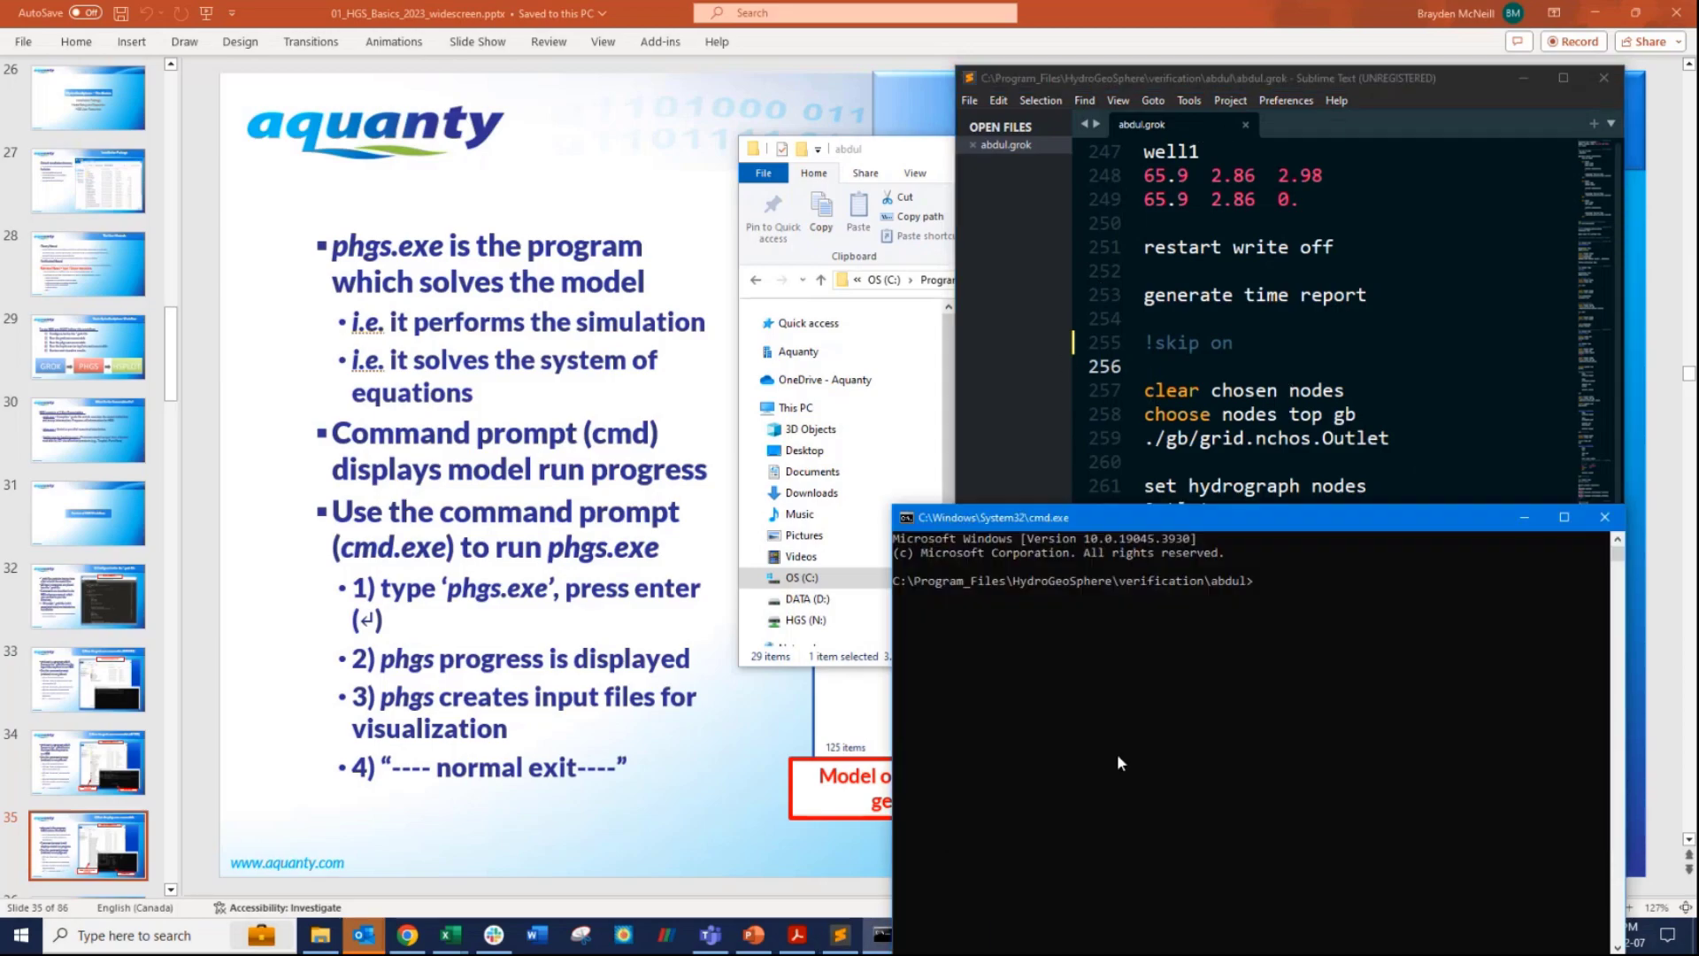
{"action": "type", "text": "grok"}
{"action": "key", "text": "Return"}
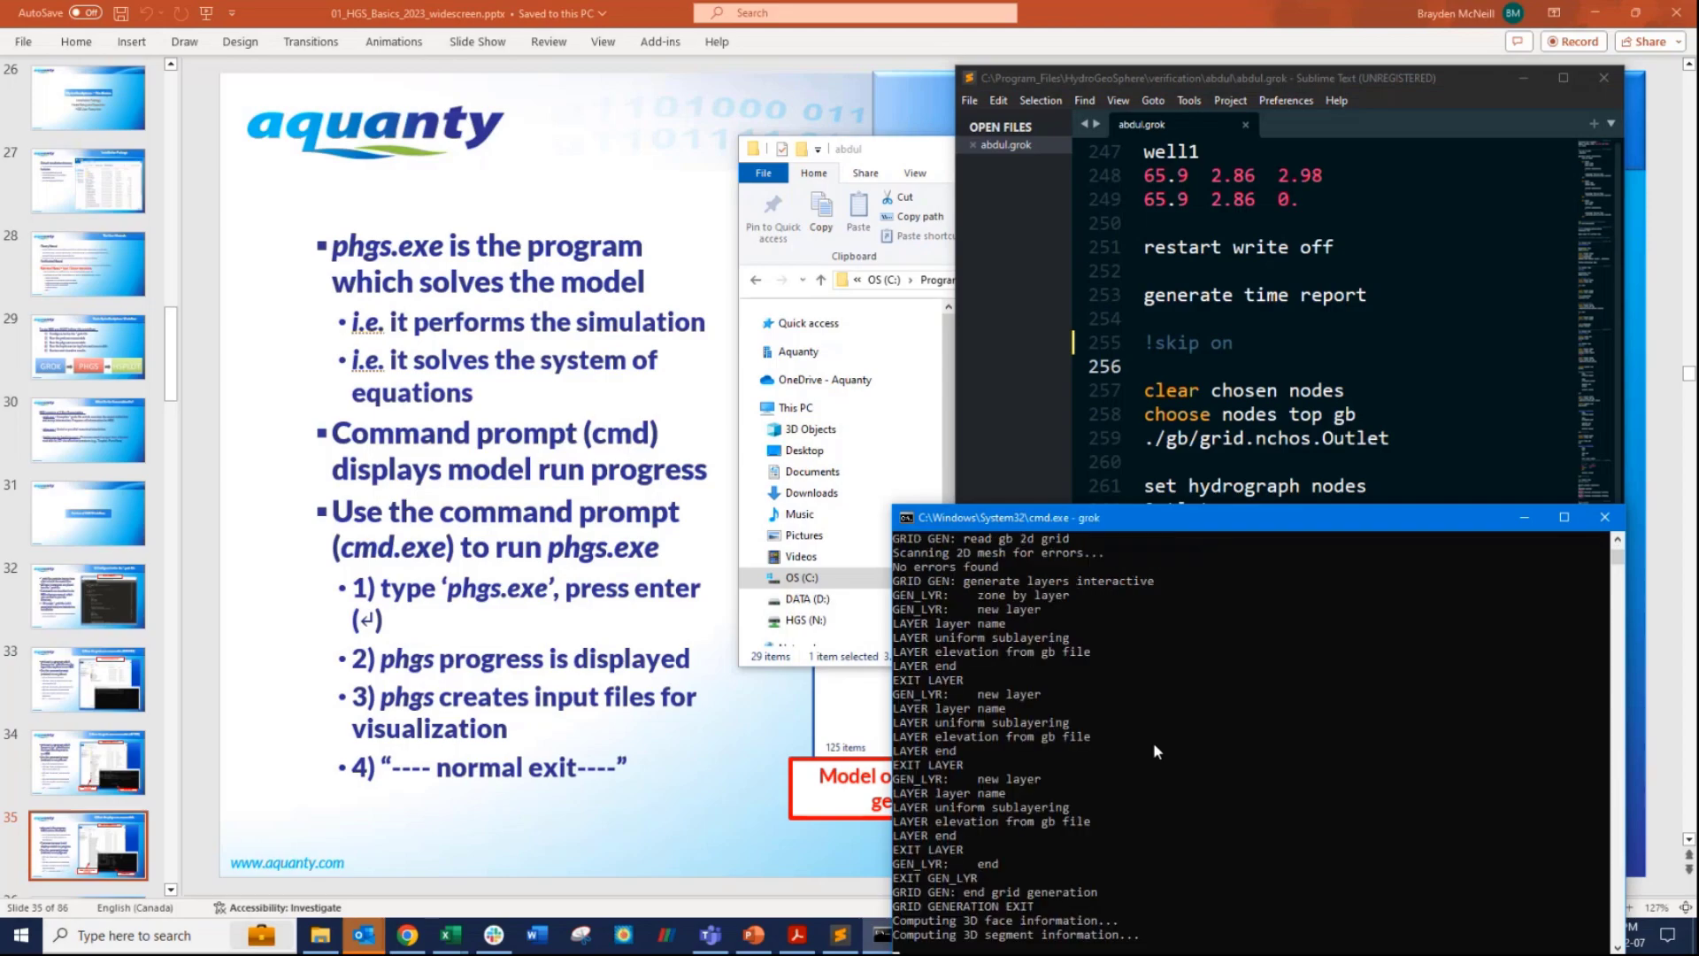
{"action": "left_click", "coordinate": [934, 155]}
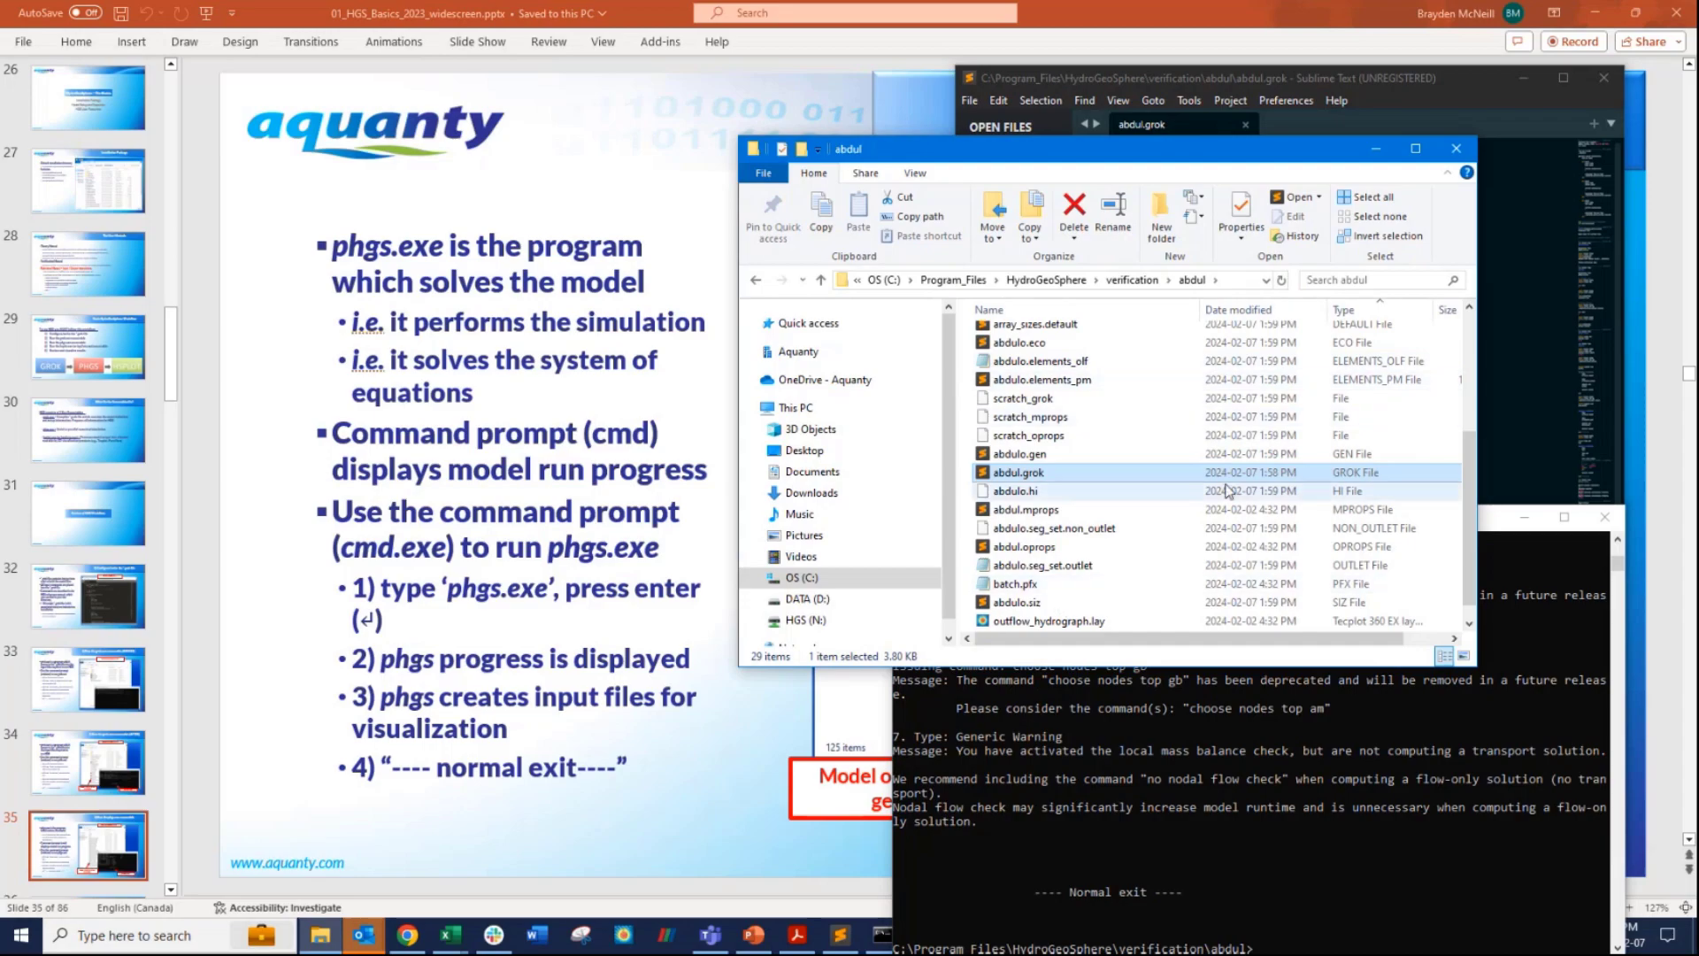
{"action": "scroll", "coordinate": [1229, 485], "scroll_direction": "up", "scroll_amount": 2}
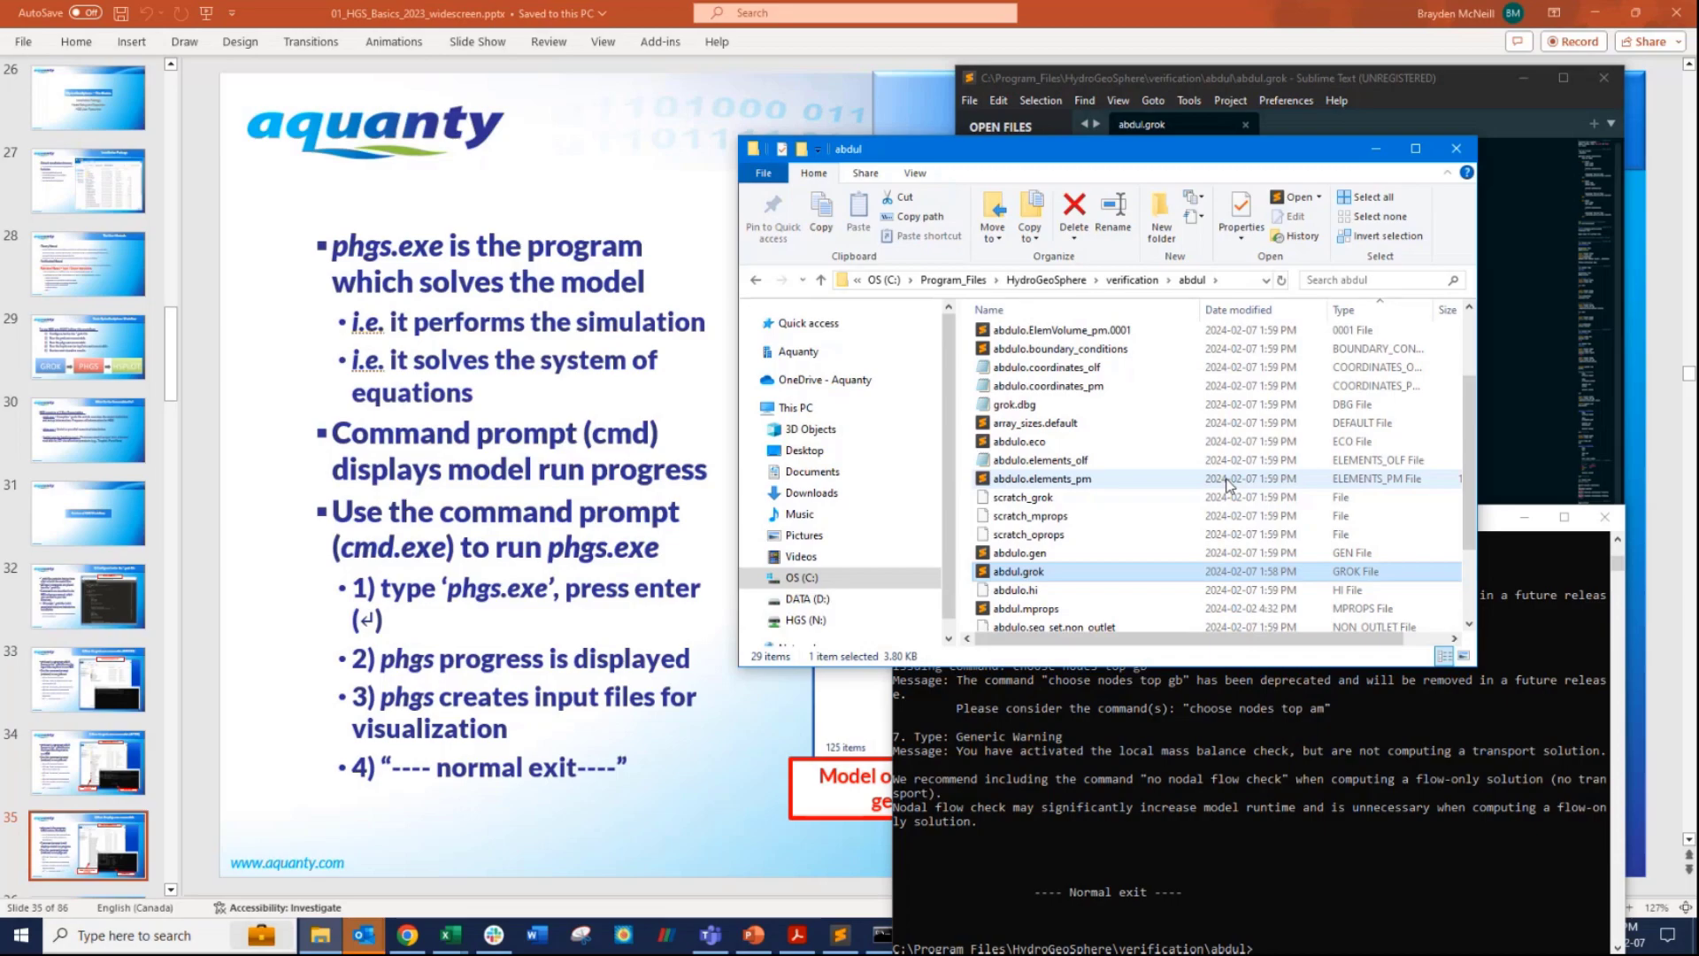
Minimize the folder and text editor windows and move the command prompt down to uncover the phgs.exe slide.
{"action": "left_click", "coordinate": [1275, 888]}
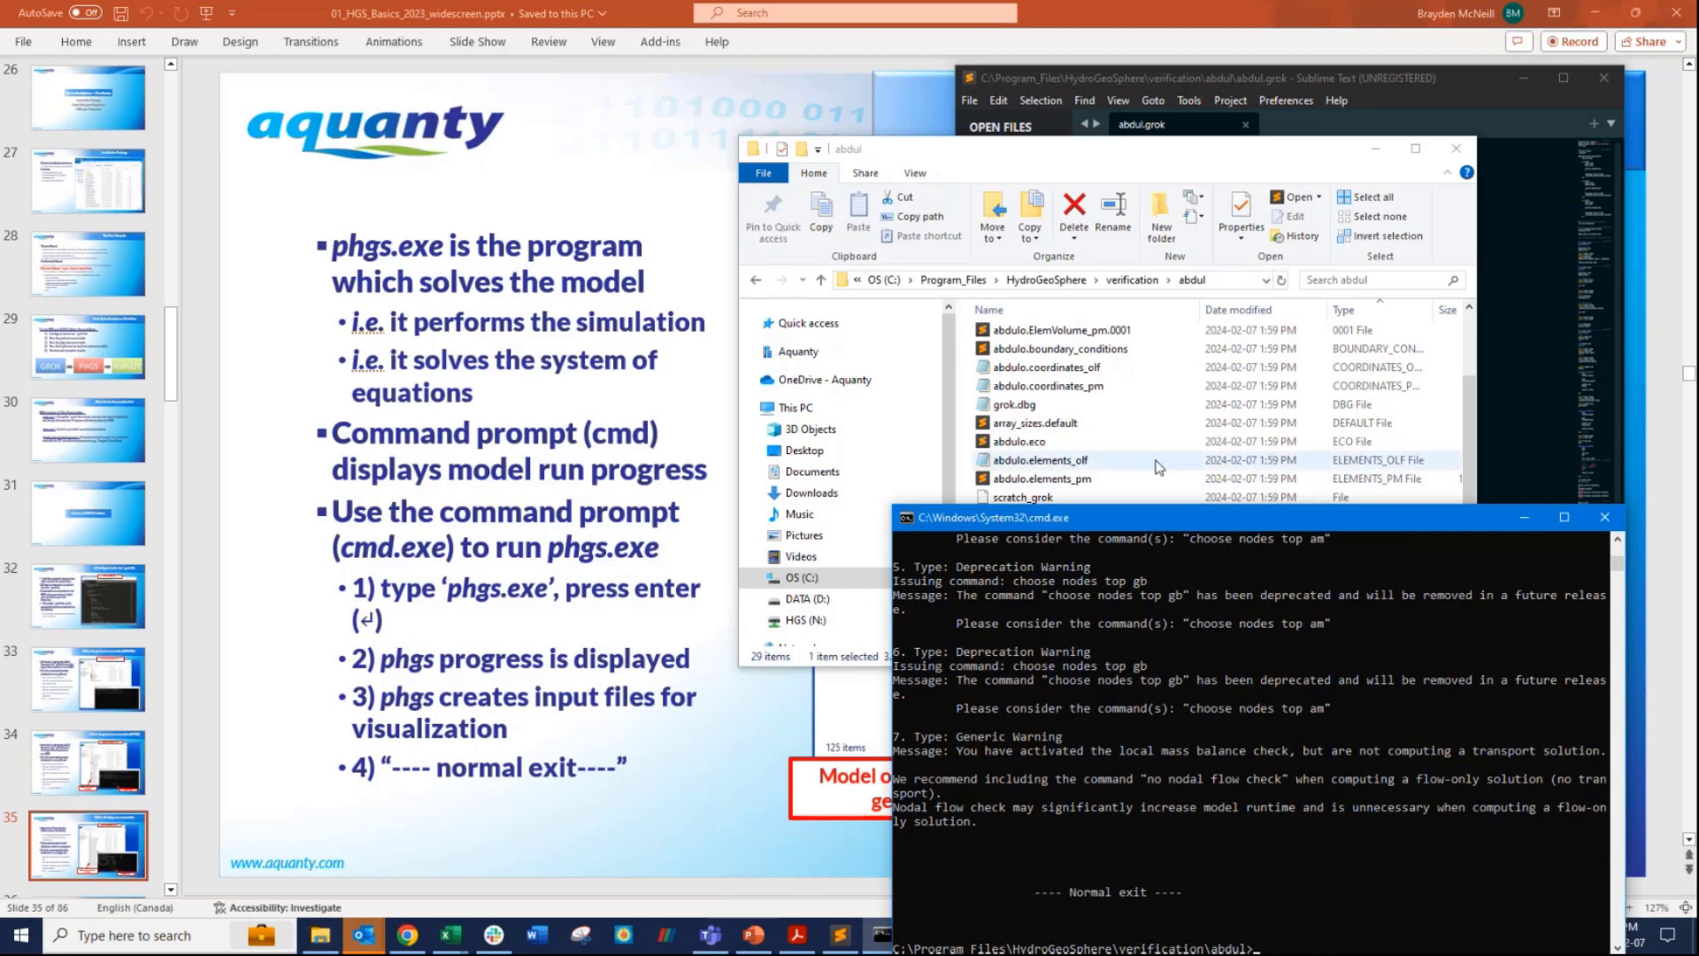
{"action": "left_click", "coordinate": [1374, 153]}
{"action": "left_click", "coordinate": [1523, 77]}
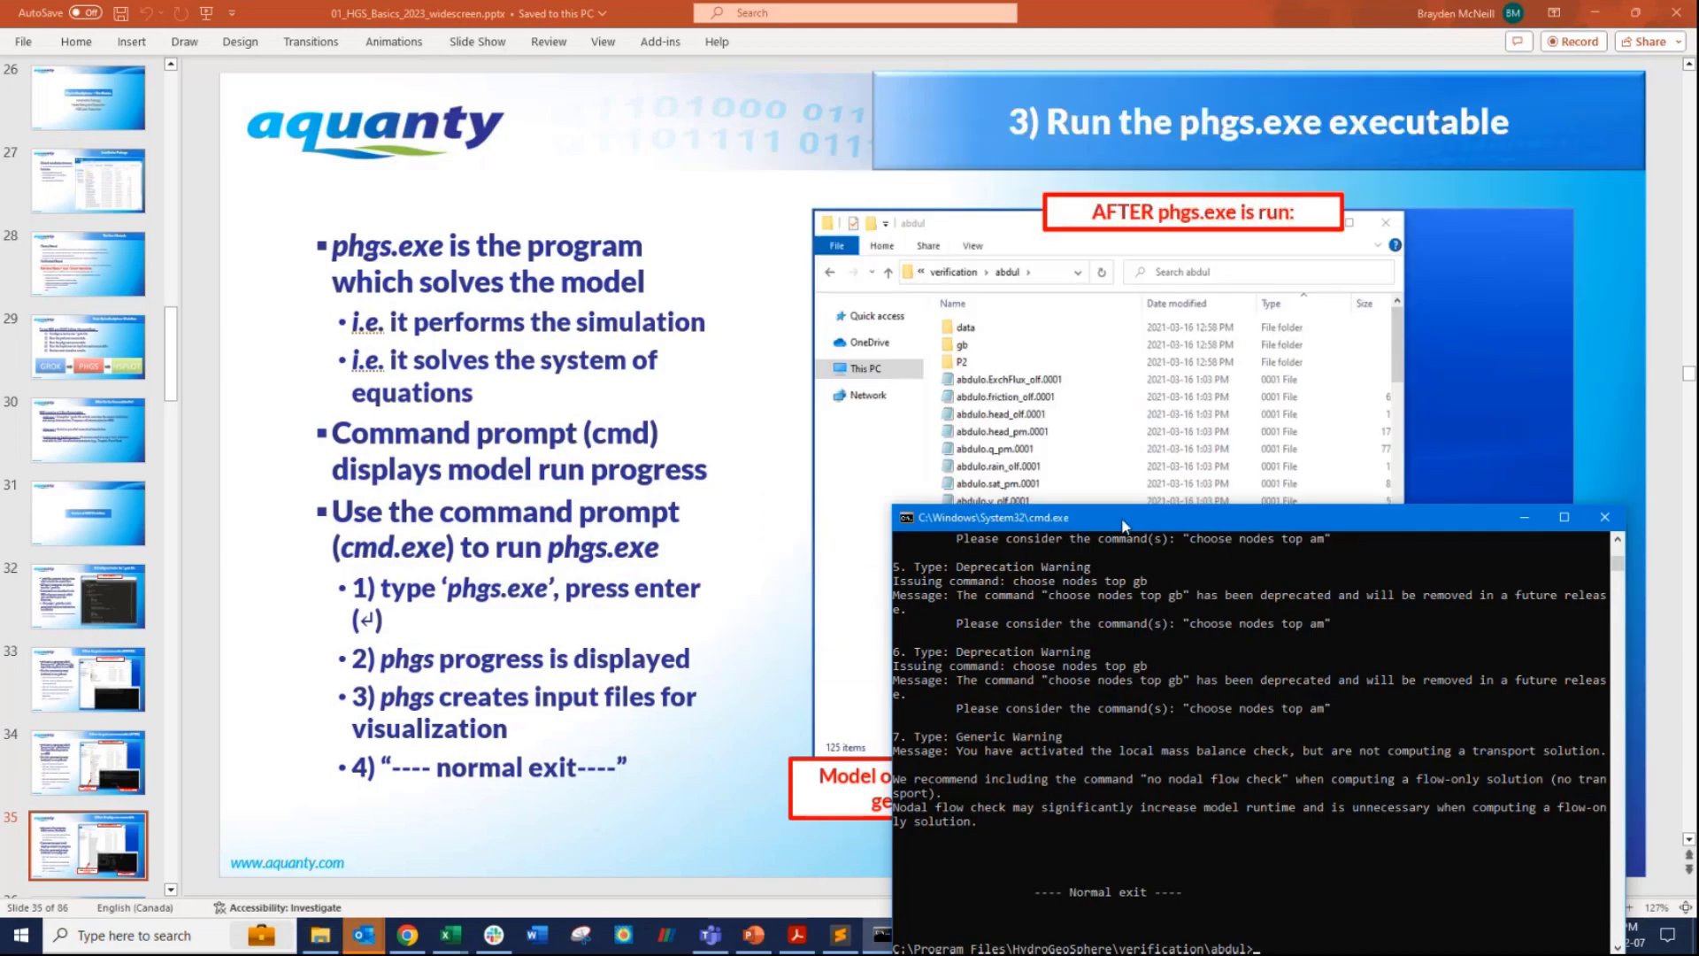
{"action": "mouse_move", "coordinate": [1123, 517]}
{"action": "left_mouse_down"}
{"action": "mouse_move", "coordinate": [1541, 949]}
{"action": "mouse_move", "coordinate": [1587, 947]}
{"action": "mouse_move", "coordinate": [1032, 832]}
{"action": "left_mouse_up"}
{"action": "left_click_drag", "start_coordinate": [899, 896], "coordinate": [902, 897]}
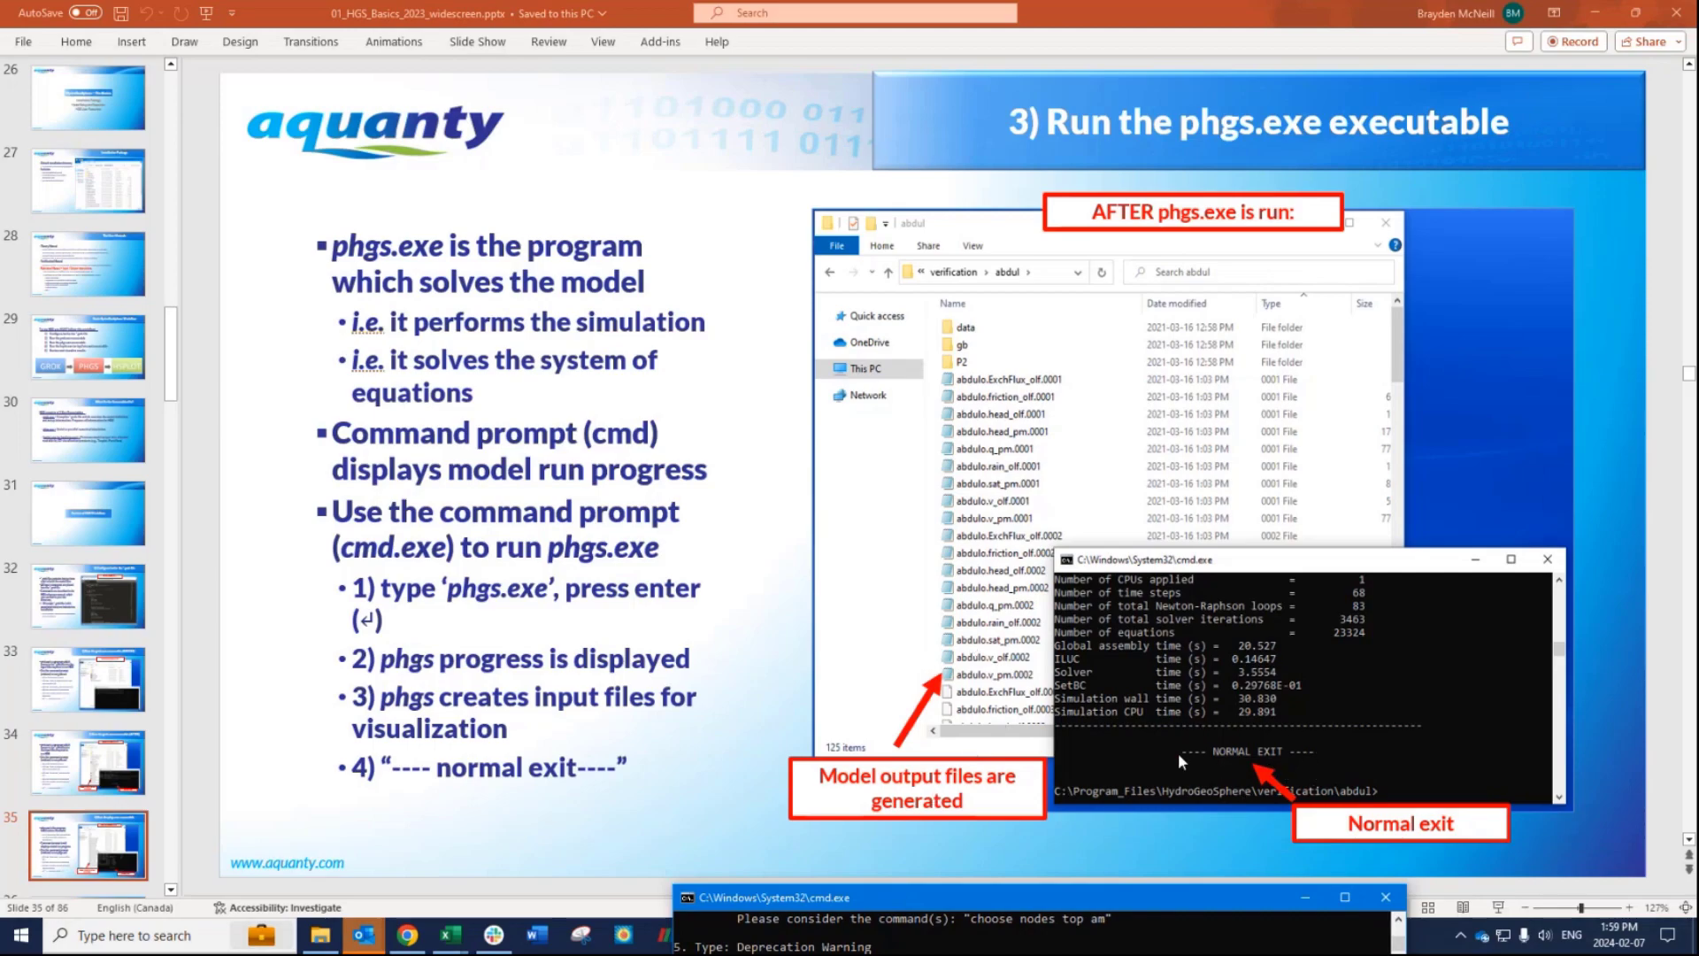
Bring the command prompt fully into view and run phgs for the abdul model.
{"action": "left_click_drag", "start_coordinate": [1074, 903], "coordinate": [1296, 262]}
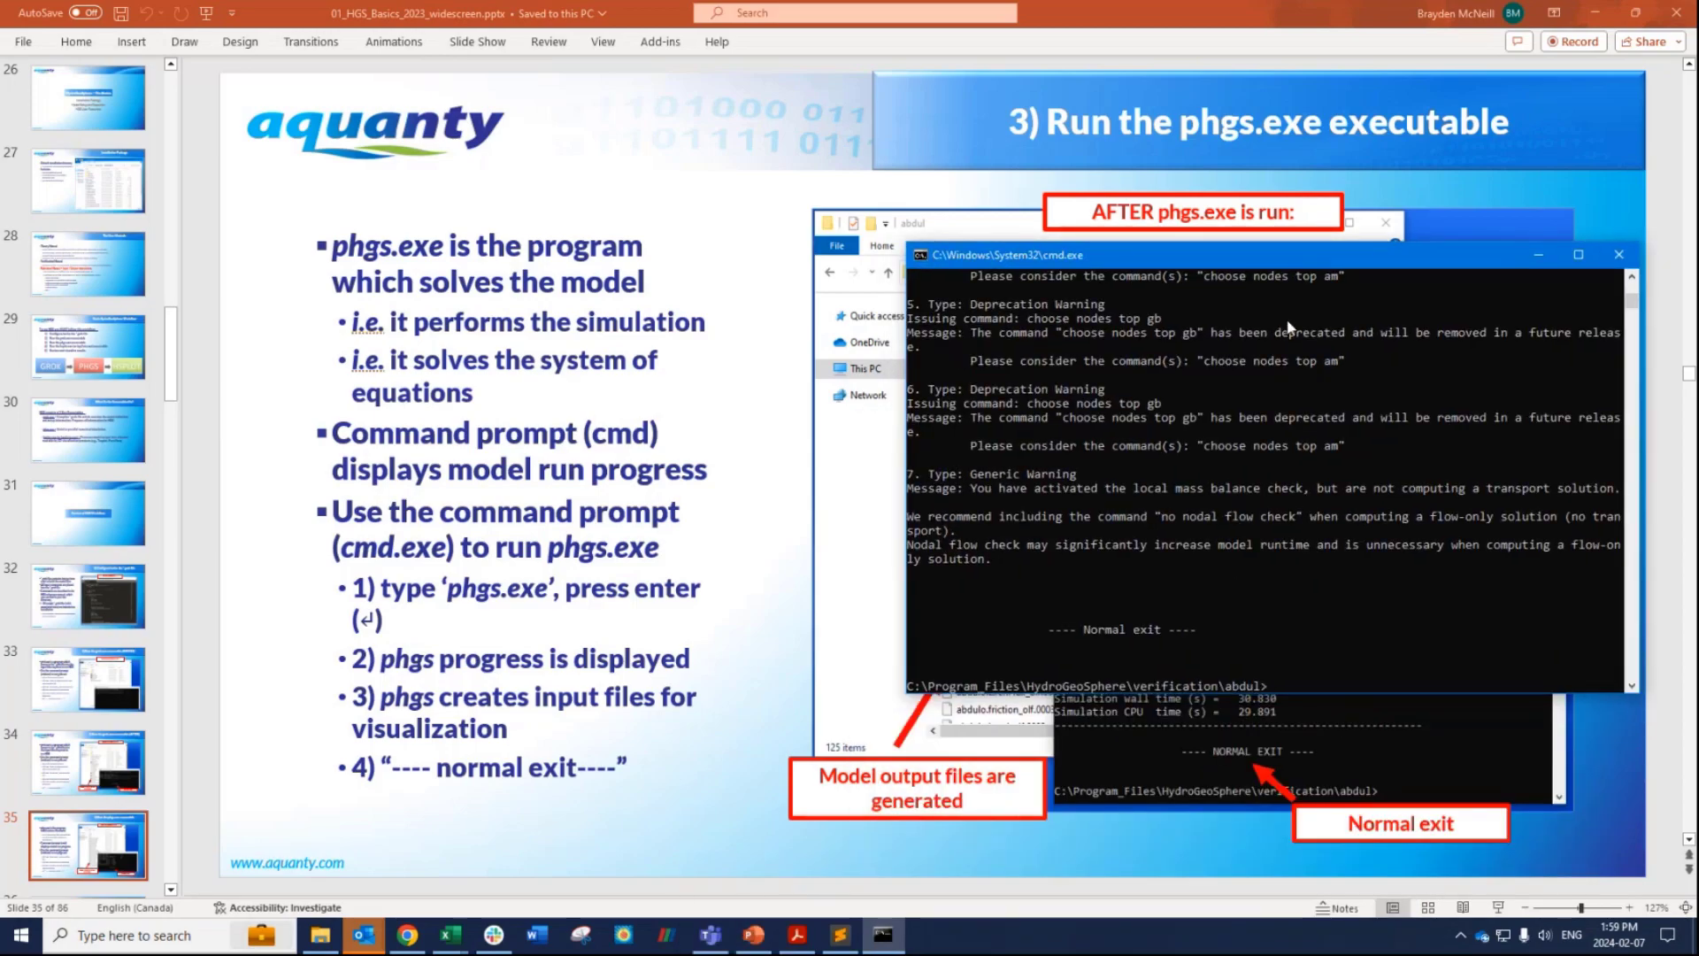
{"action": "type", "text": "phgs"}
{"action": "key", "text": "Return"}
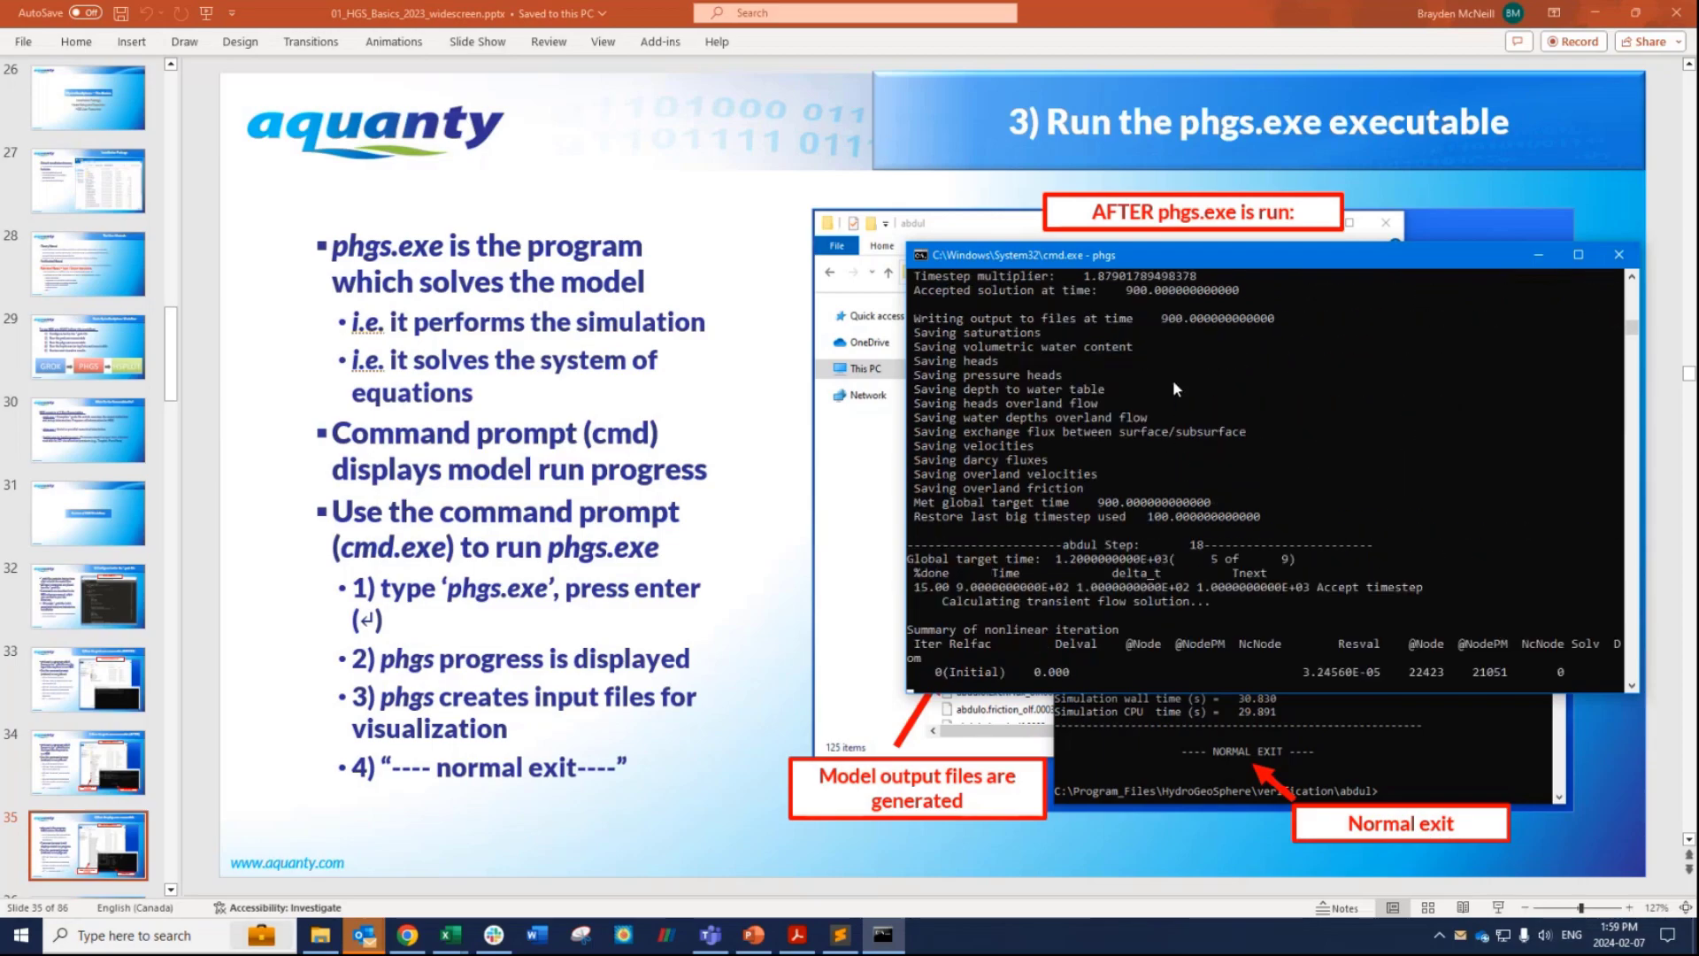
Pause the phgs run and examine the printed output for abdul step 23.
{"action": "left_click", "coordinate": [1283, 545]}
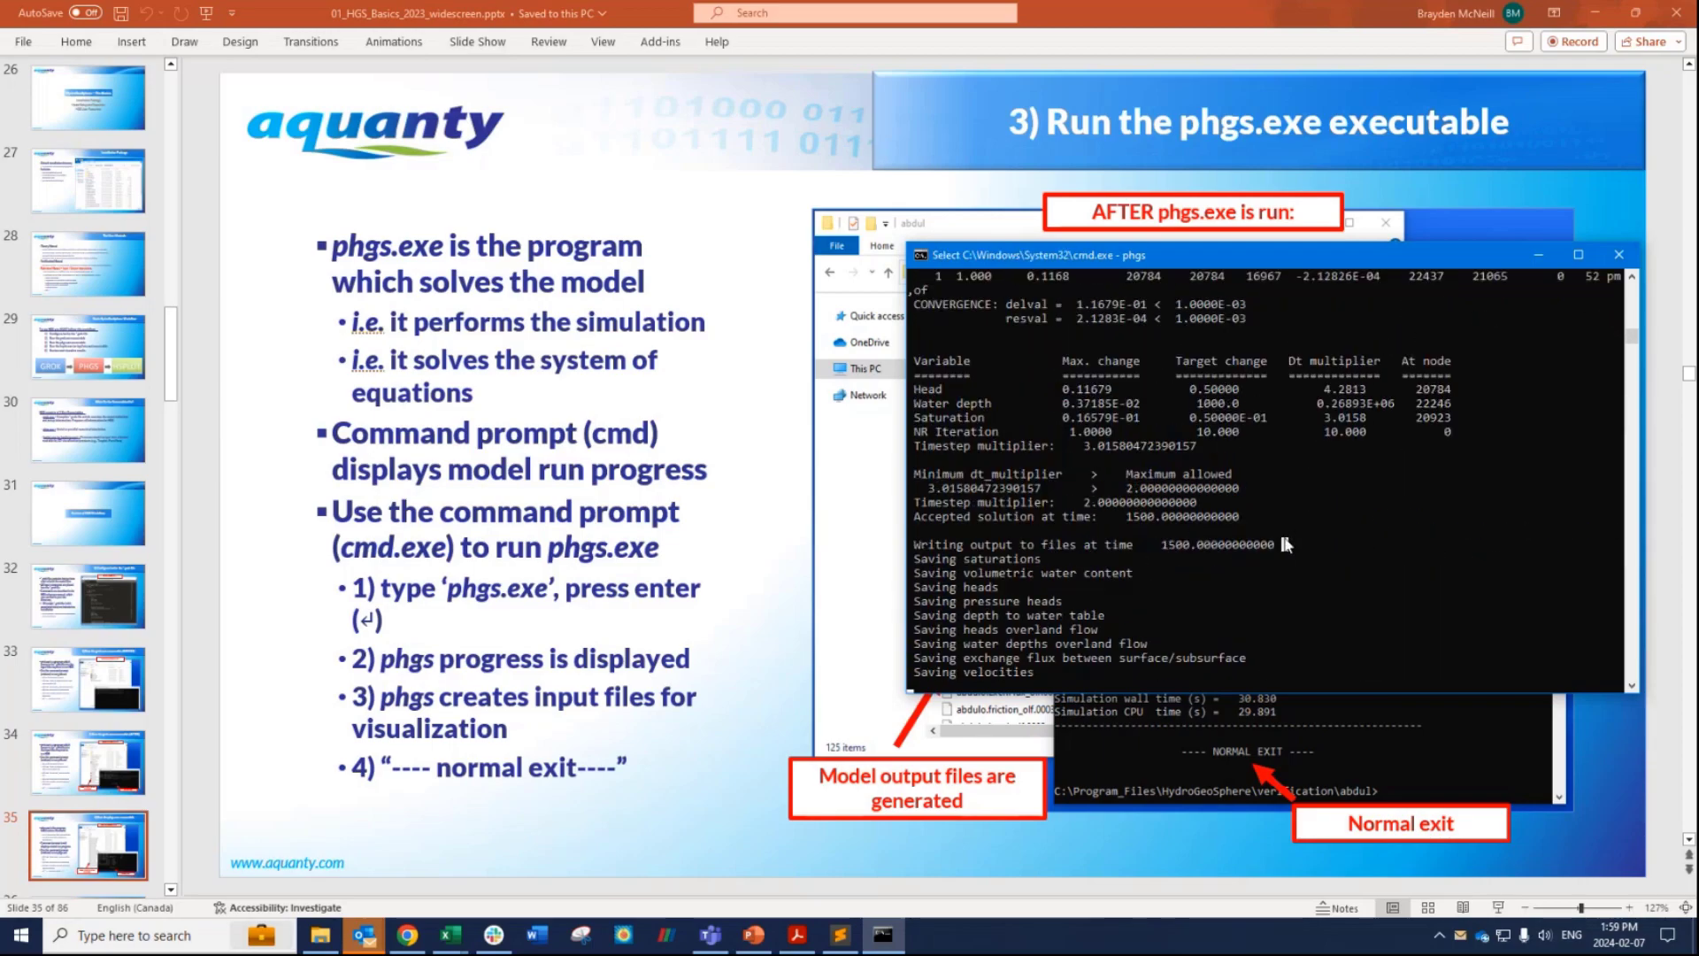
{"action": "scroll", "coordinate": [1197, 566], "scroll_direction": "up", "scroll_amount": 3}
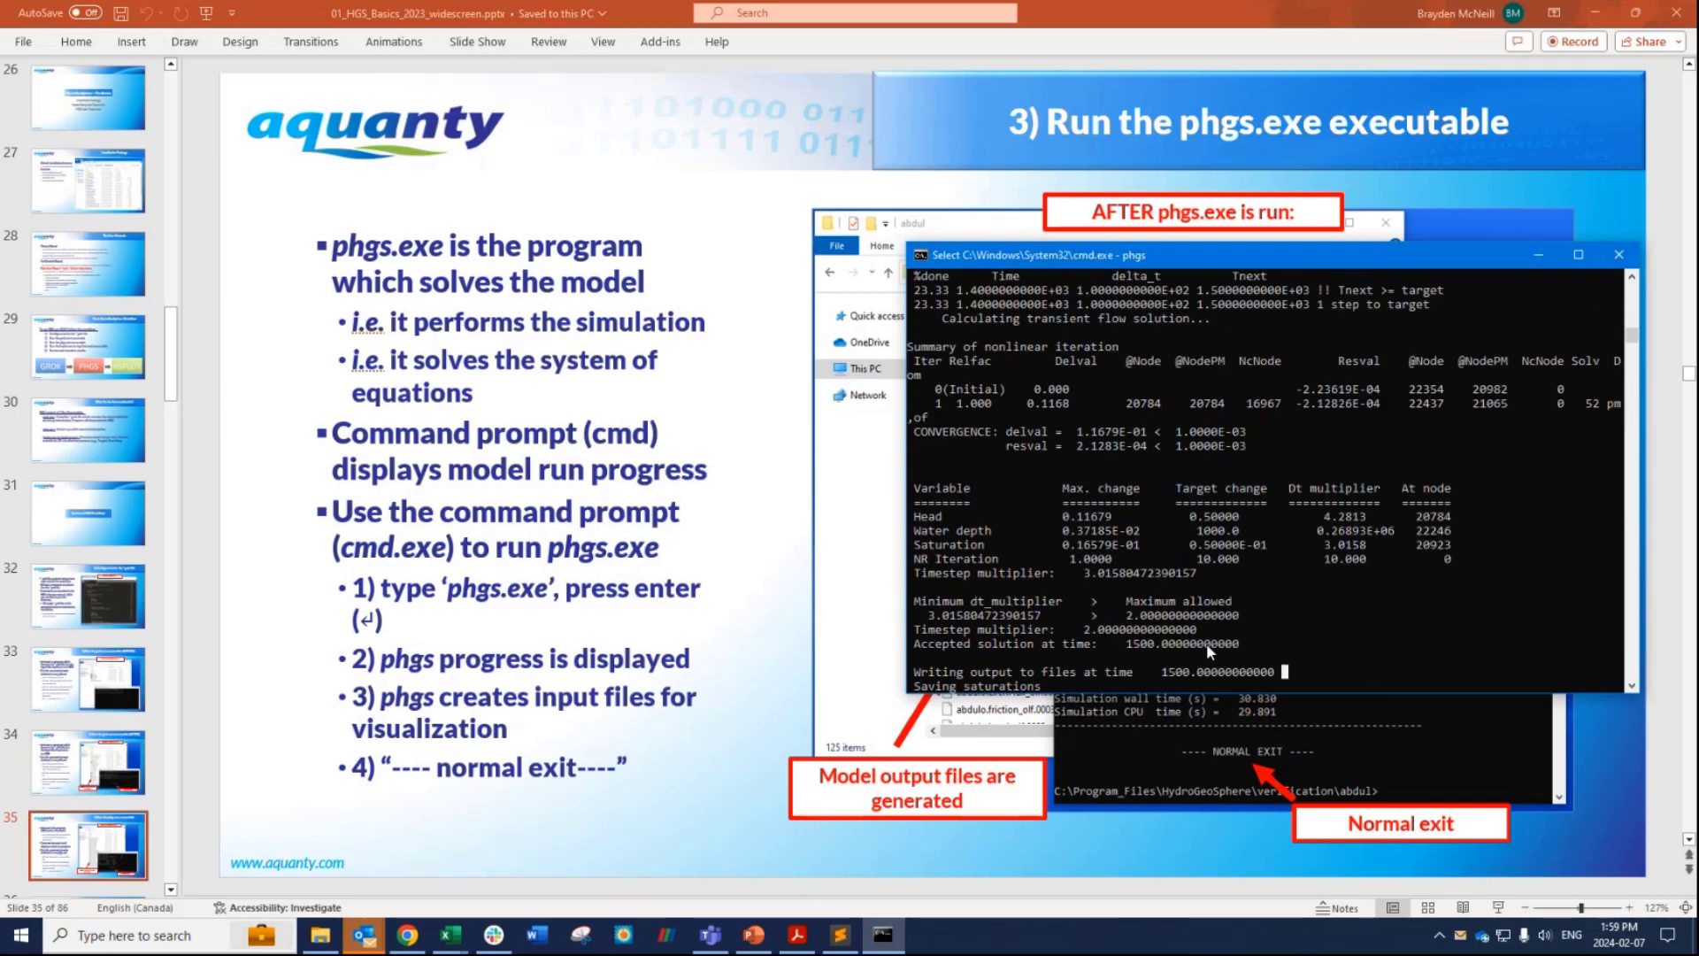
{"action": "scroll", "coordinate": [1205, 538], "scroll_direction": "up", "scroll_amount": 3}
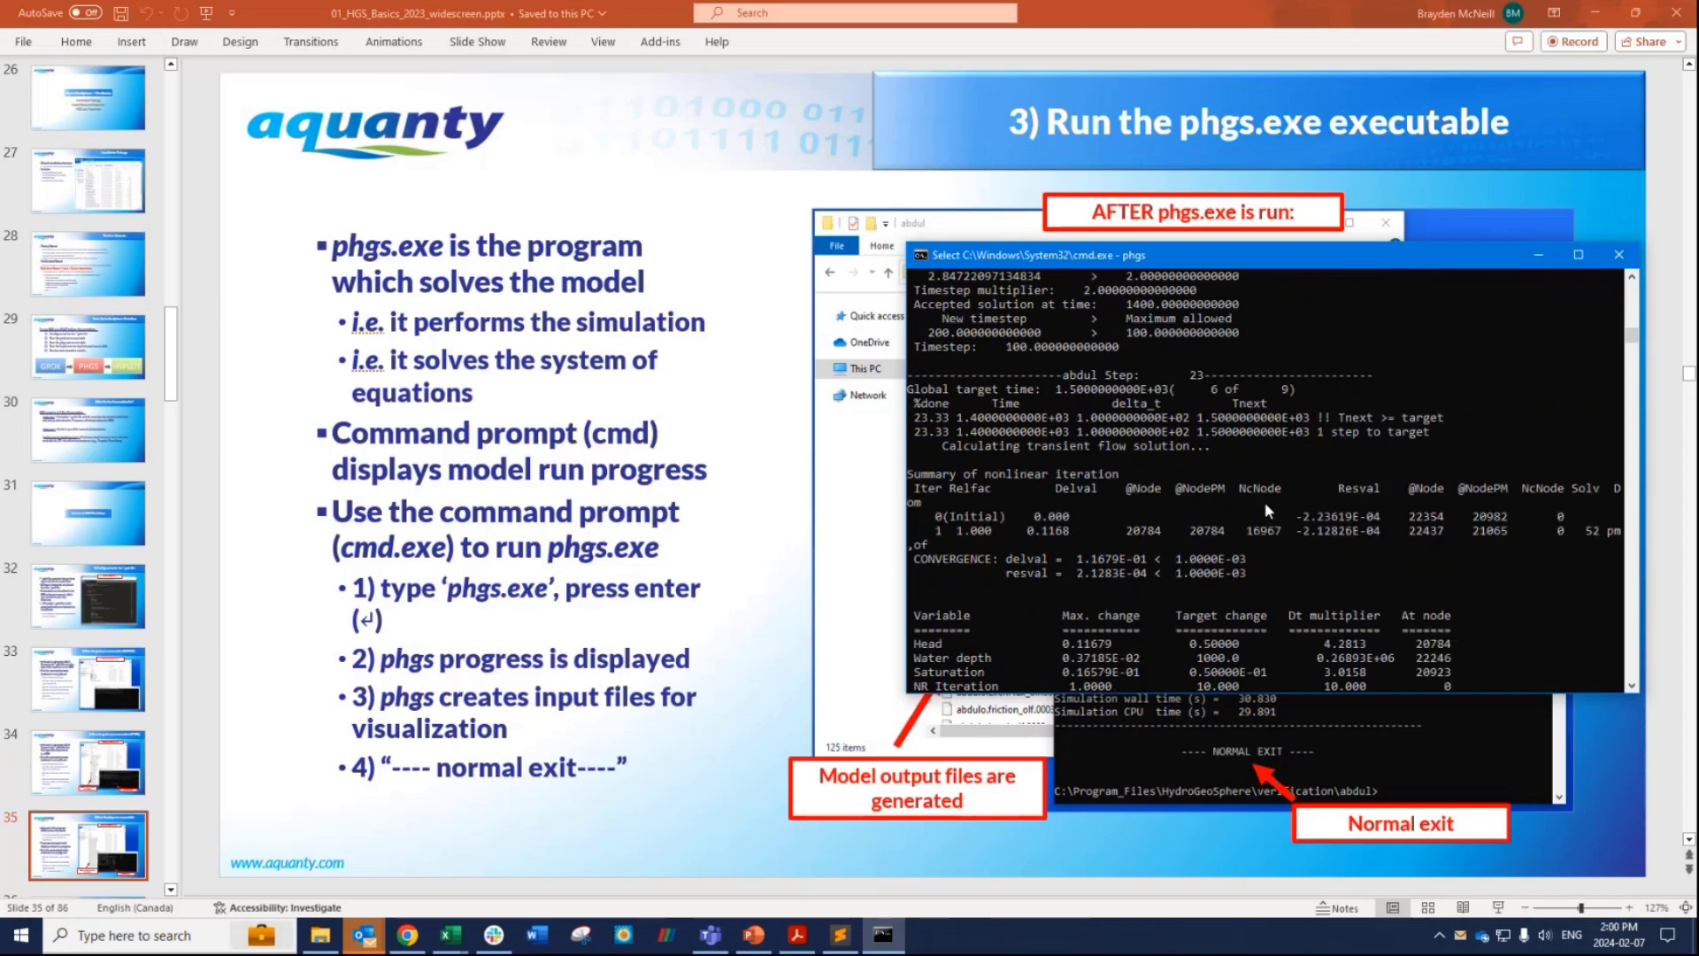
{"action": "scroll", "coordinate": [1265, 502], "scroll_direction": "down", "scroll_amount": 1}
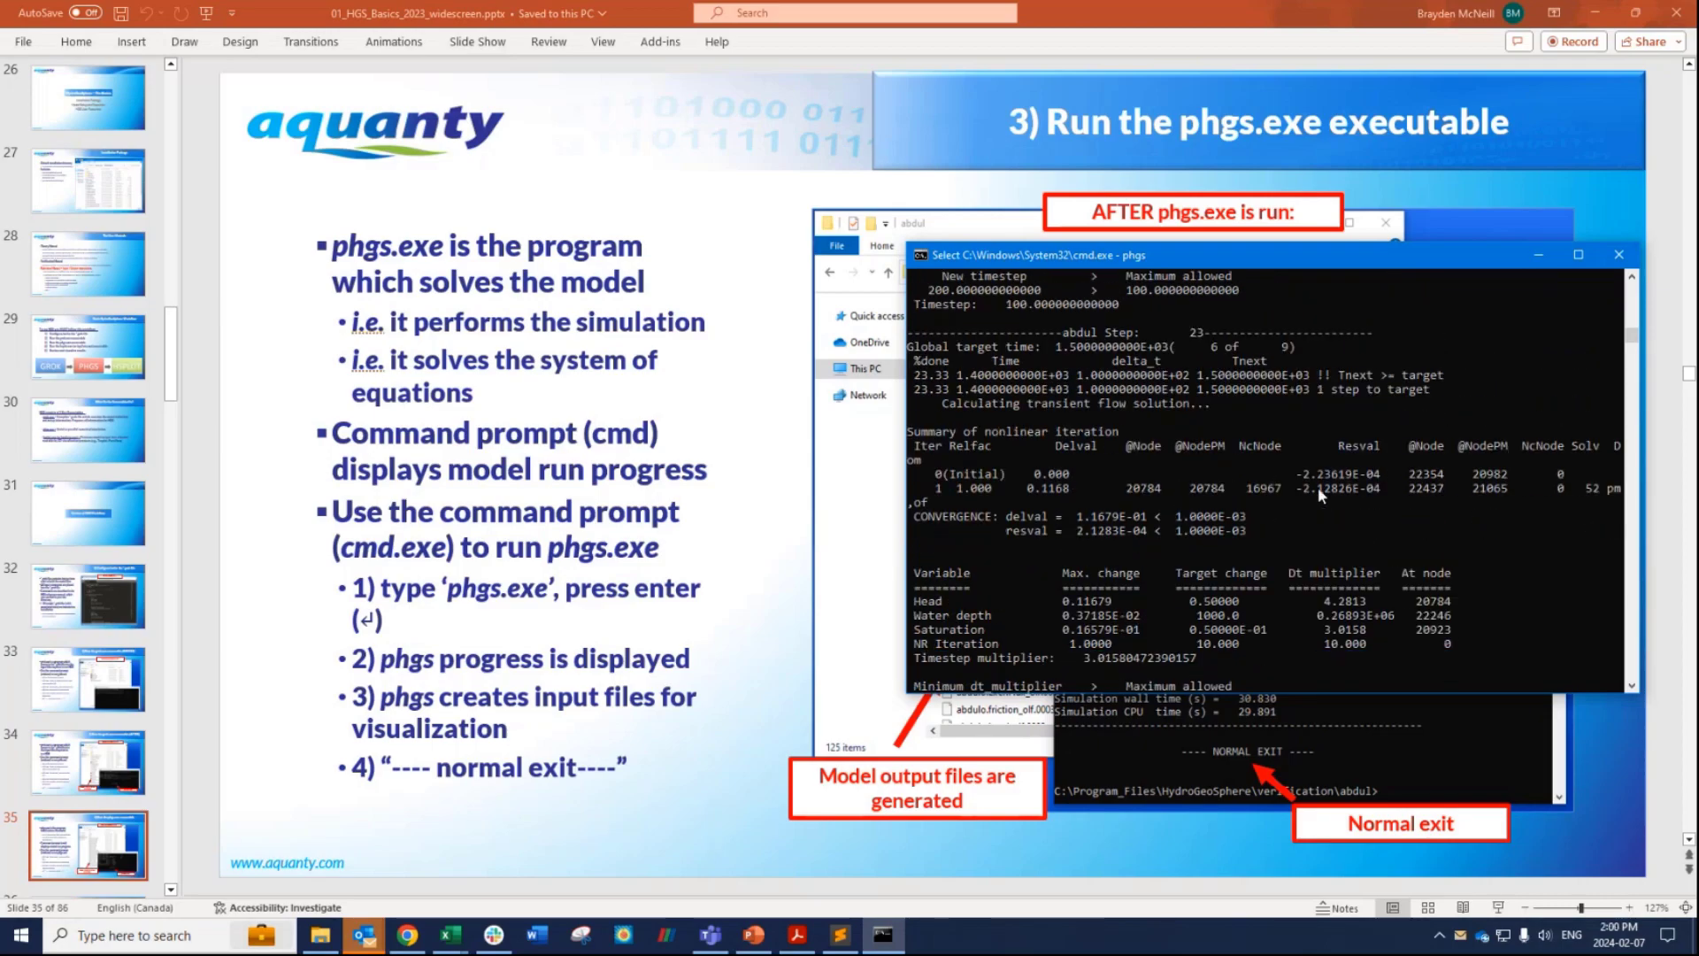
Enlarge the command prompt's text and extend its window upward and sideways so full output lines fit.
{"action": "left_click_drag", "start_coordinate": [1235, 241], "coordinate": [1222, 87]}
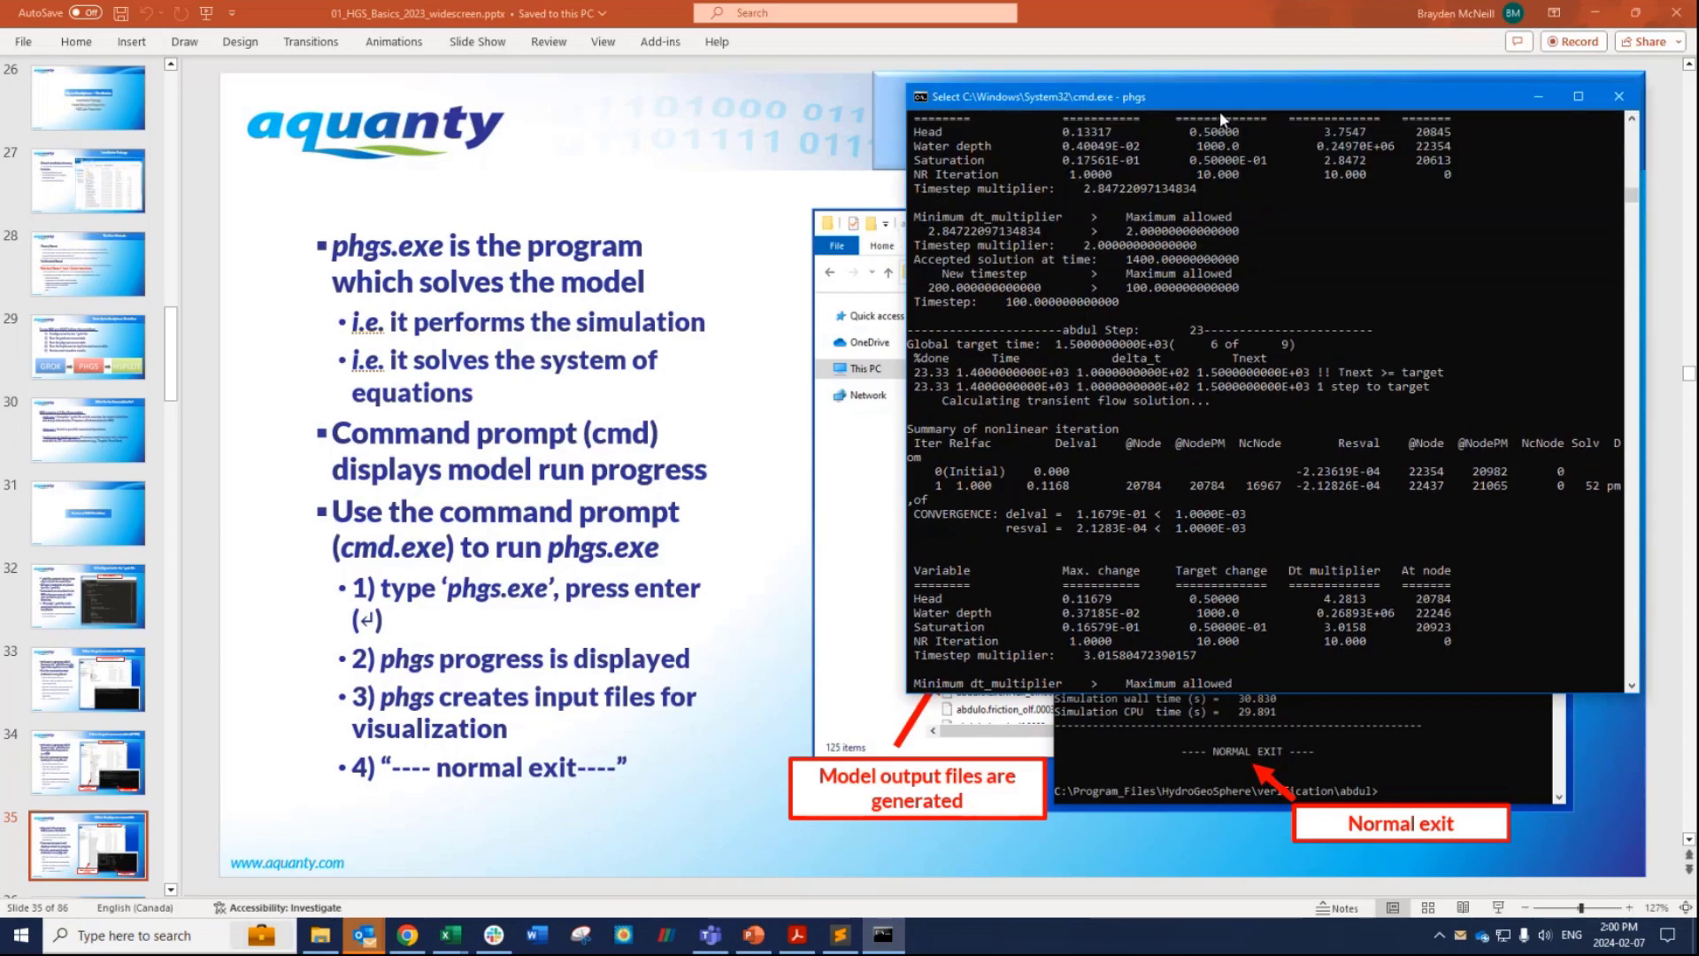
{"action": "scroll", "coordinate": [1312, 356], "scroll_direction": "down", "scroll_amount": 2}
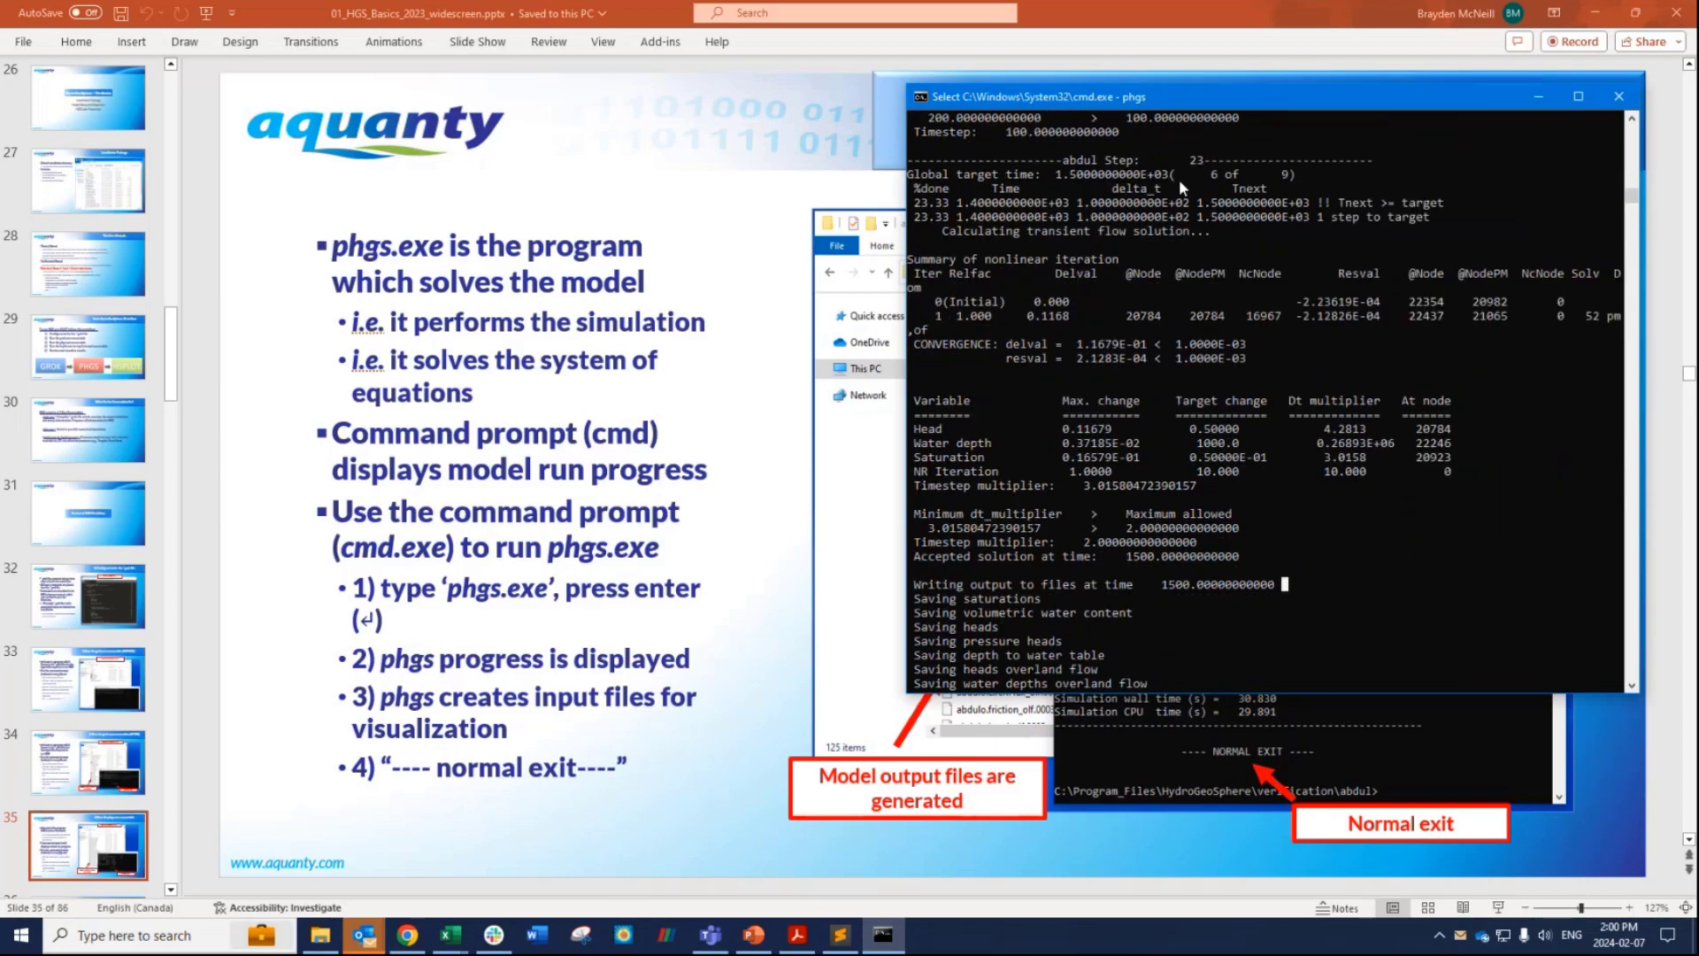
{"action": "scroll", "coordinate": [1220, 385], "scroll_direction": "up", "scroll_amount": 3, "text": "ctrl"}
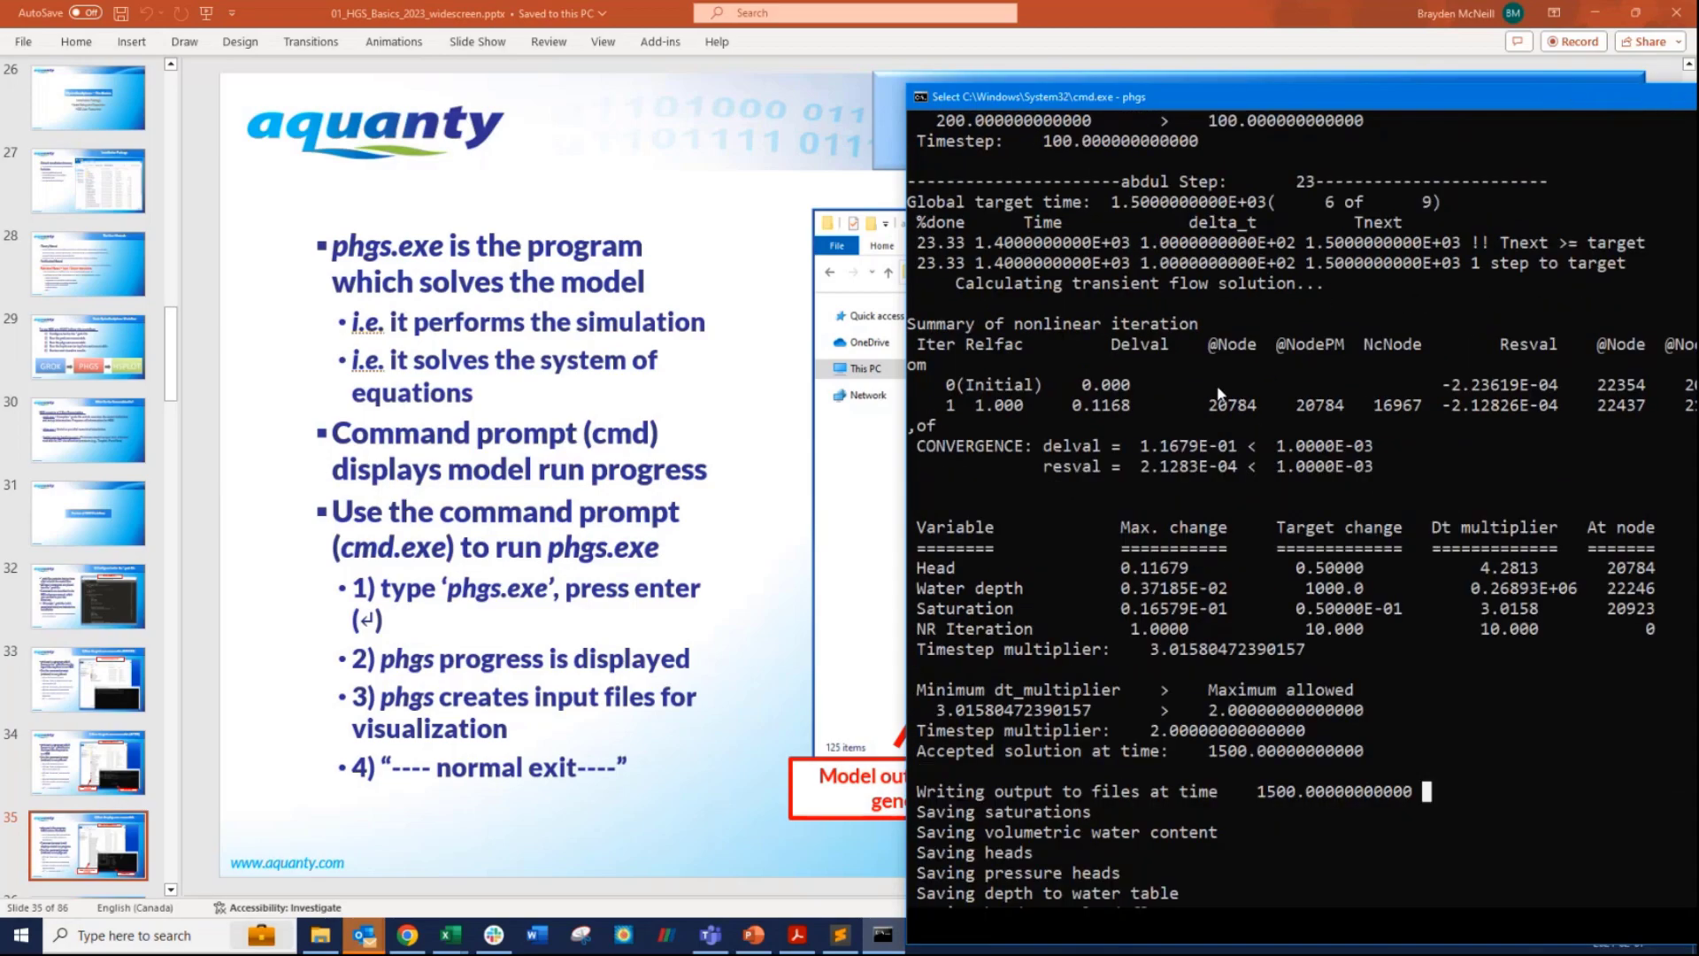
{"action": "scroll", "coordinate": [1218, 385], "scroll_direction": "up", "scroll_amount": 2, "text": "ctrl"}
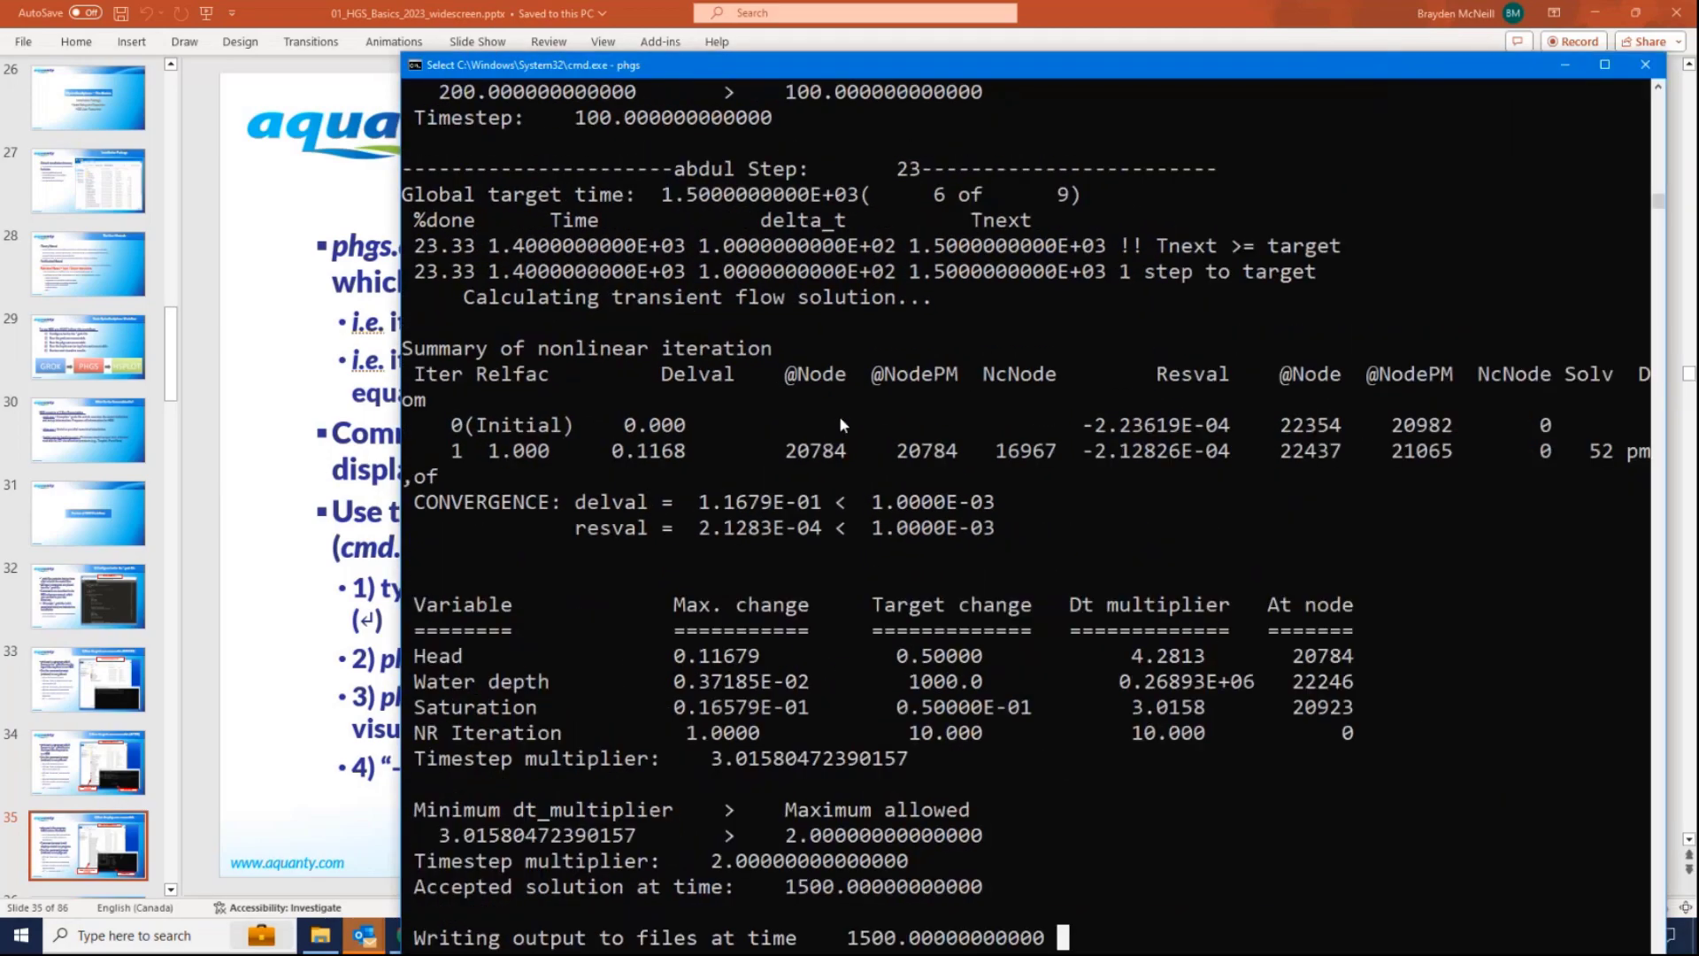
{"action": "left_click_drag", "start_coordinate": [400, 363], "coordinate": [116, 356]}
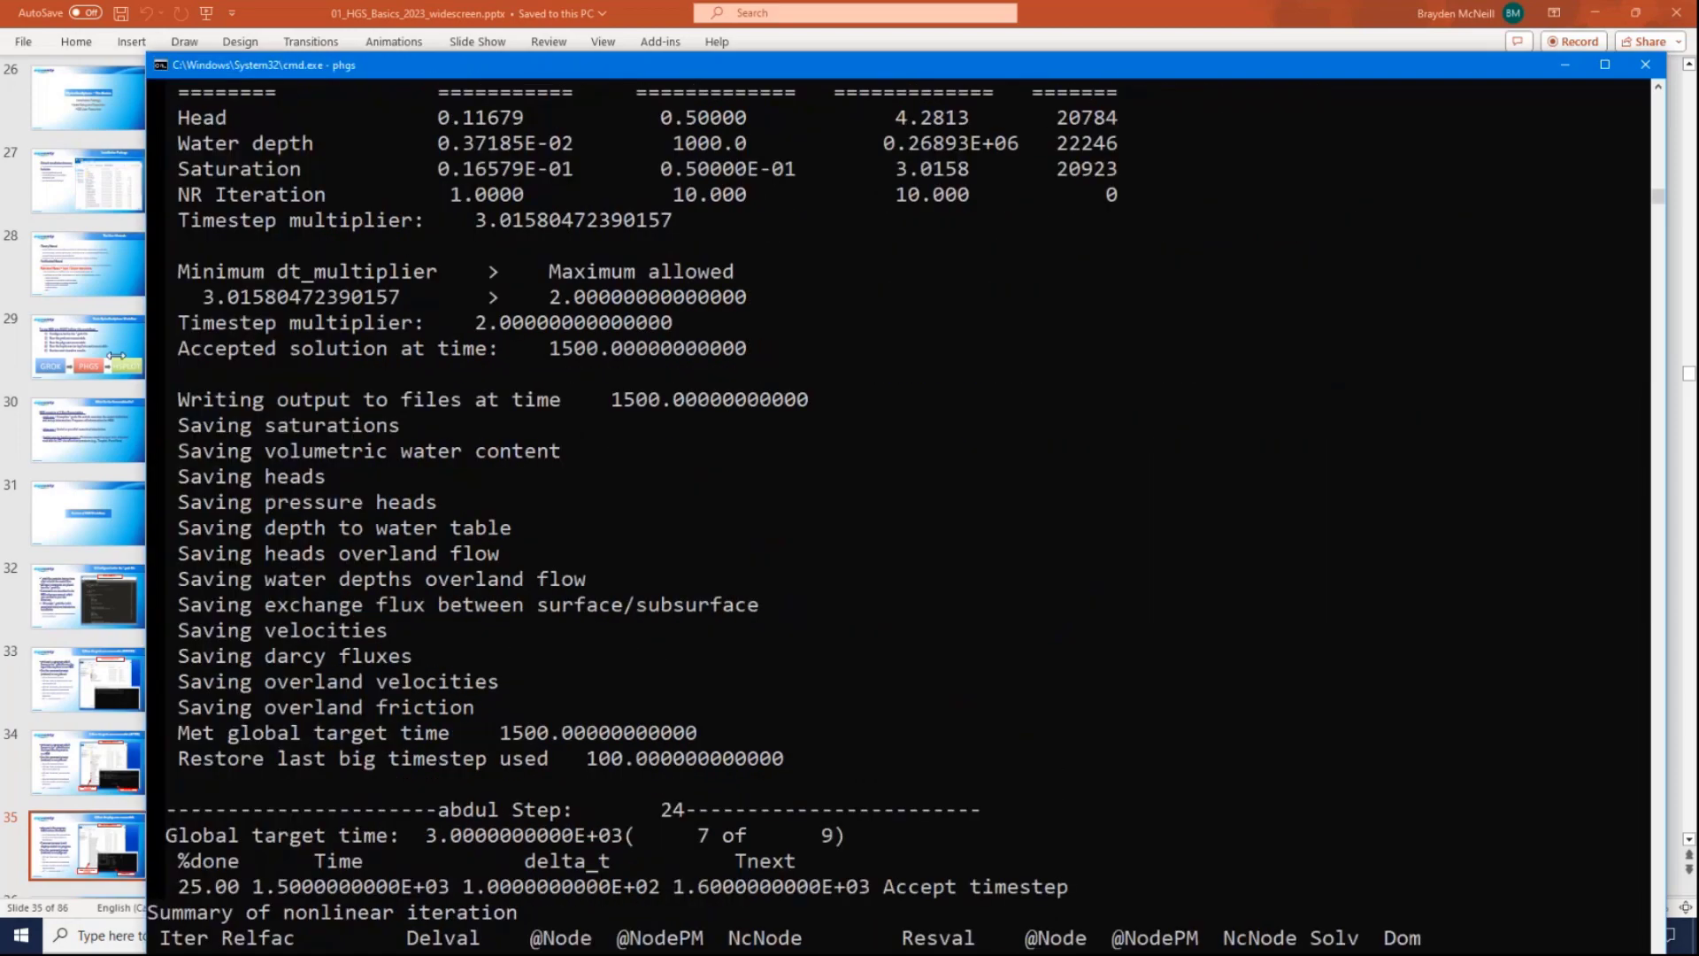
Pause the phgs run again and return to the start of the abdul step 23 output.
{"action": "left_click", "coordinate": [841, 413]}
{"action": "scroll", "coordinate": [821, 479], "scroll_direction": "up", "scroll_amount": 20}
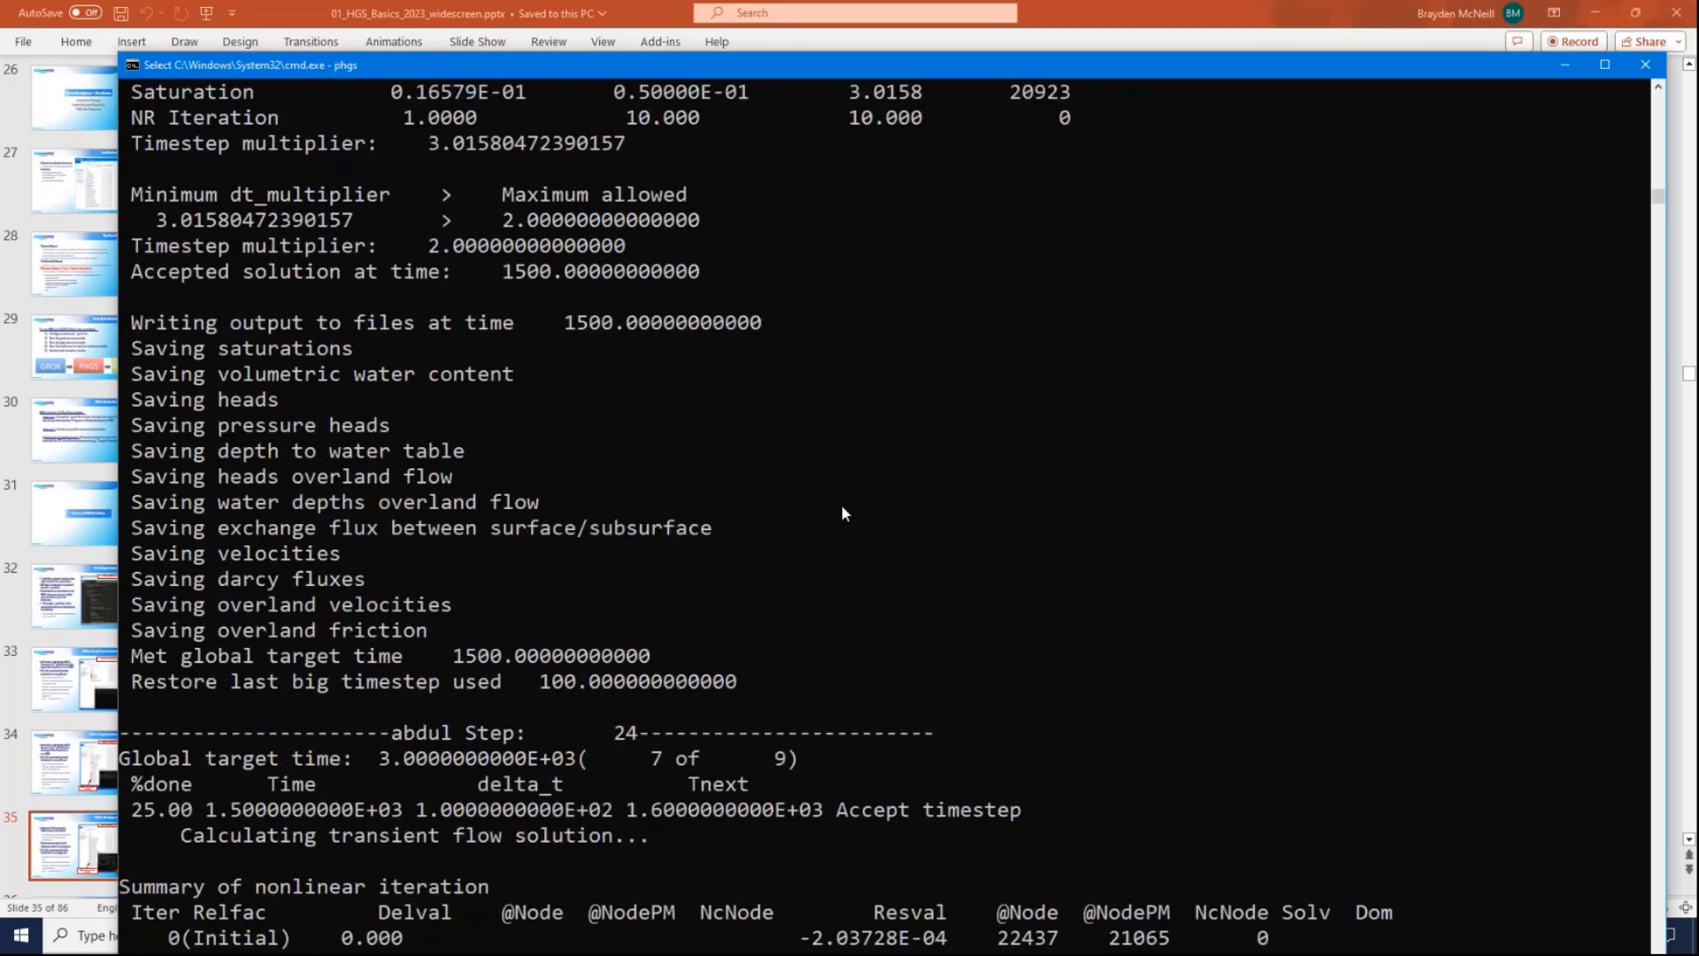
{"action": "scroll", "coordinate": [843, 512], "scroll_direction": "up", "scroll_amount": 9}
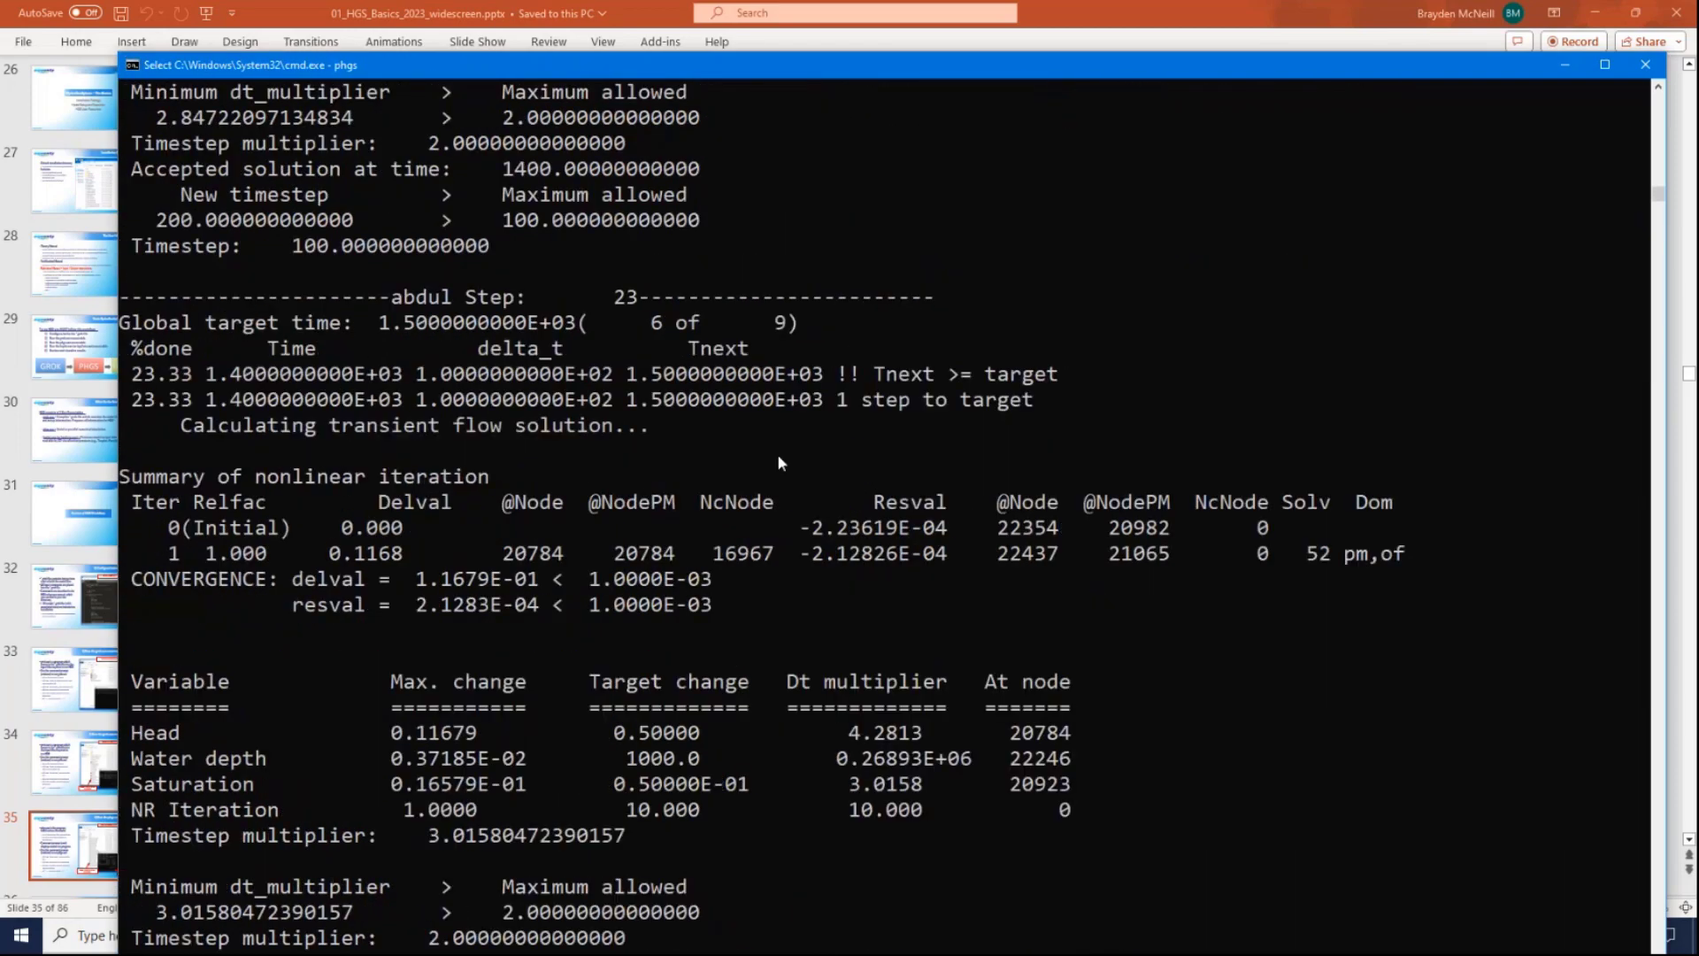
{"action": "scroll", "coordinate": [777, 449], "scroll_direction": "down", "scroll_amount": 2}
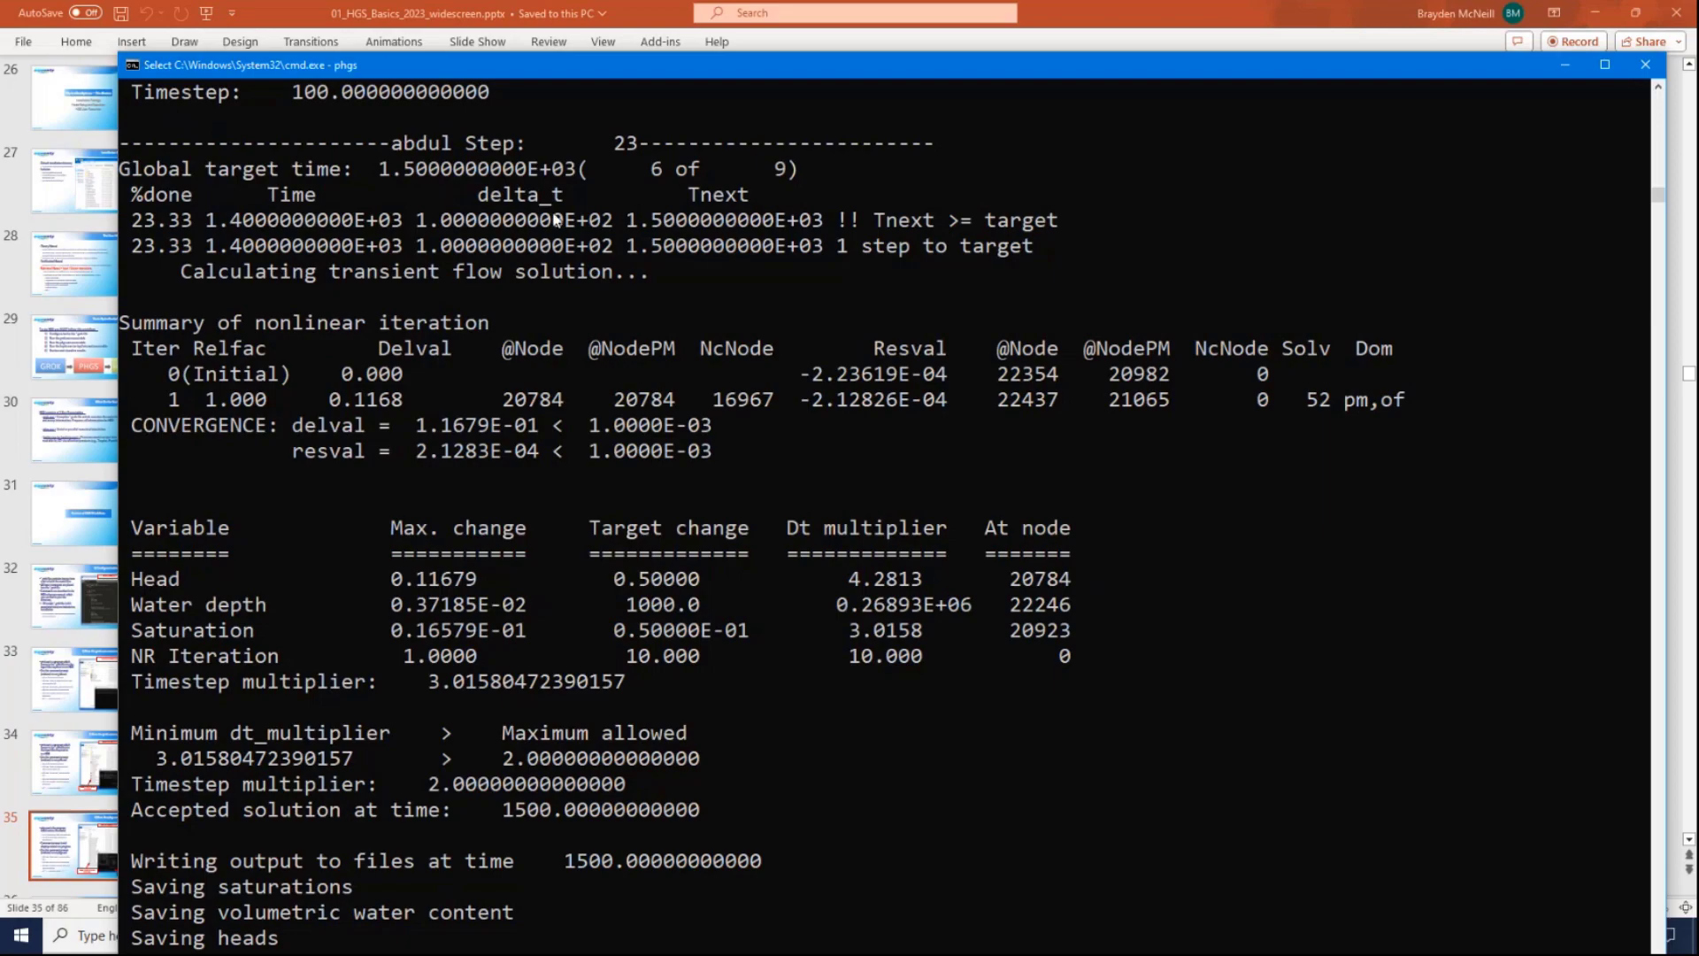
Highlight in turn step 23's time header, nonlinear iteration summary, variable and timestep multiplier block, and output-writing block.
{"action": "left_click_drag", "start_coordinate": [805, 276], "coordinate": [133, 141]}
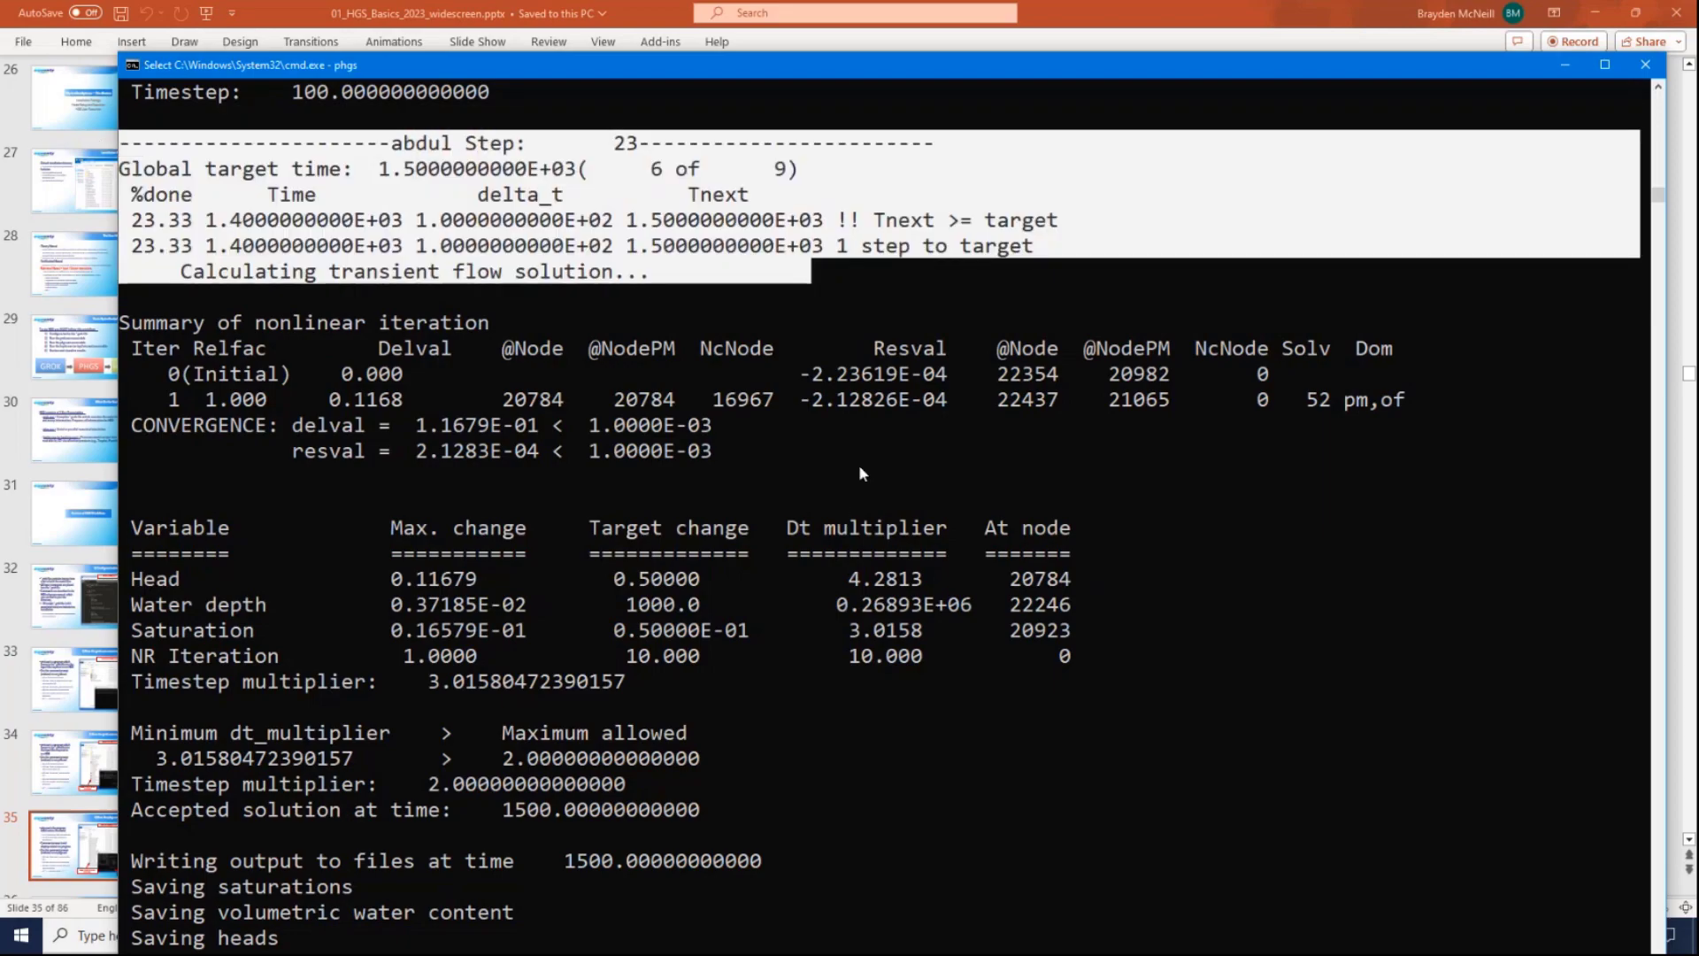
{"action": "left_click_drag", "start_coordinate": [859, 465], "coordinate": [171, 309]}
{"action": "left_click", "coordinate": [172, 308]}
{"action": "left_click_drag", "start_coordinate": [927, 719], "coordinate": [124, 682]}
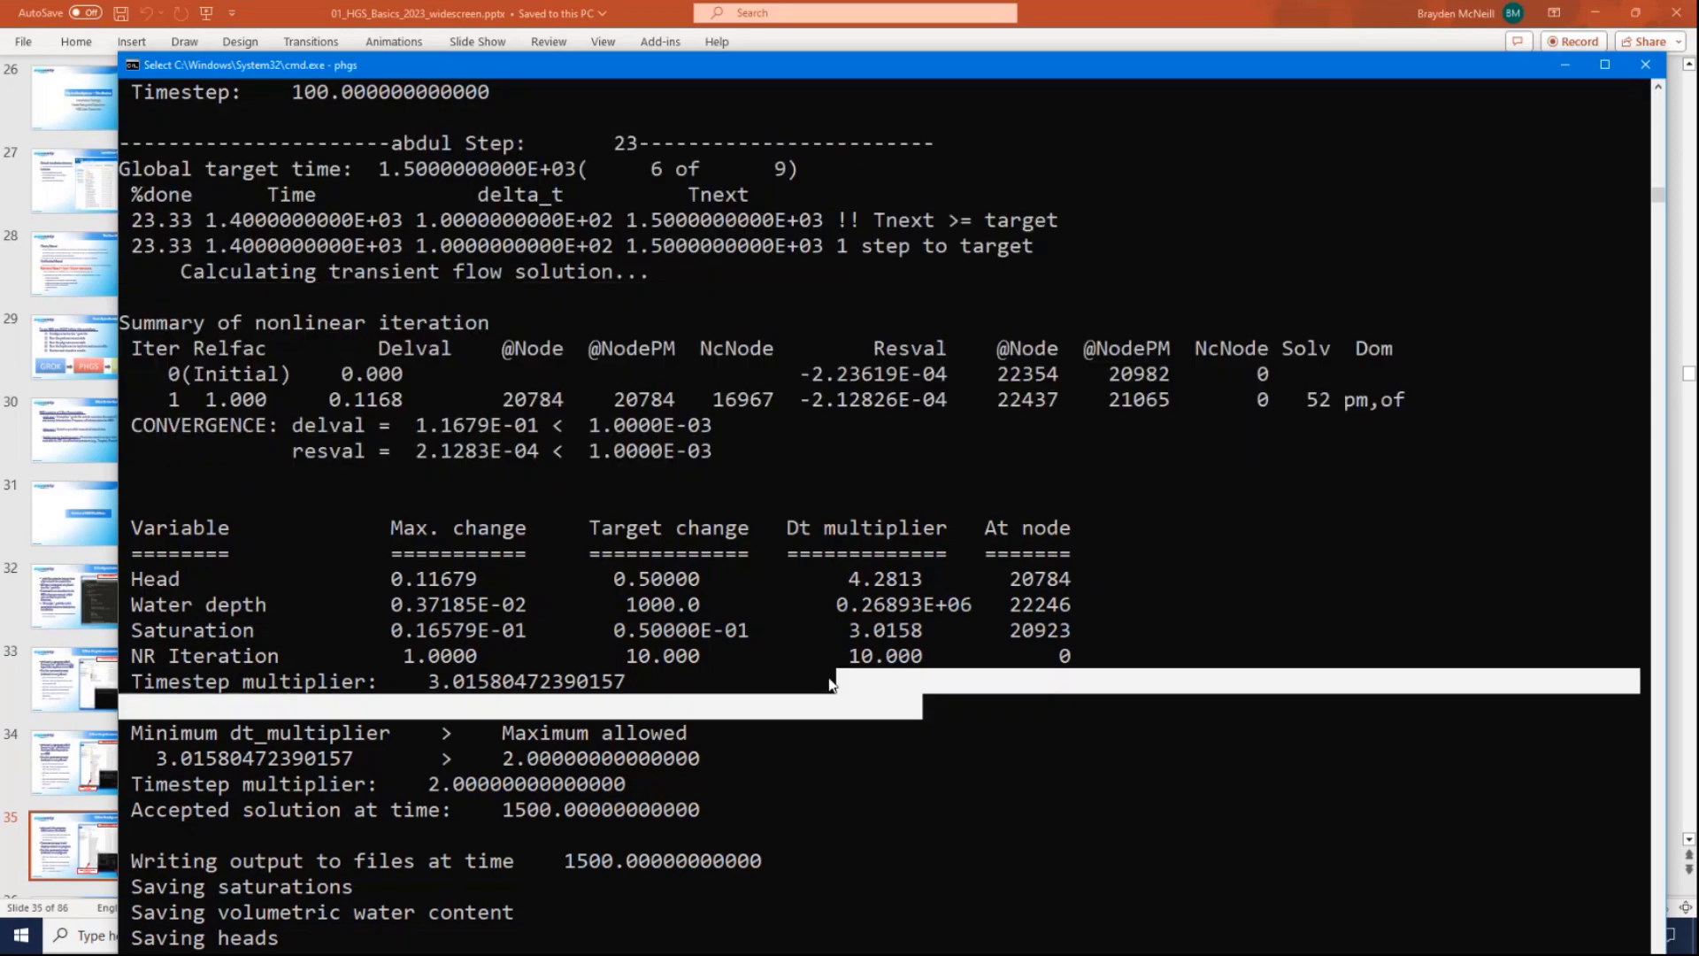
{"action": "left_click_drag", "start_coordinate": [846, 821], "coordinate": [92, 531]}
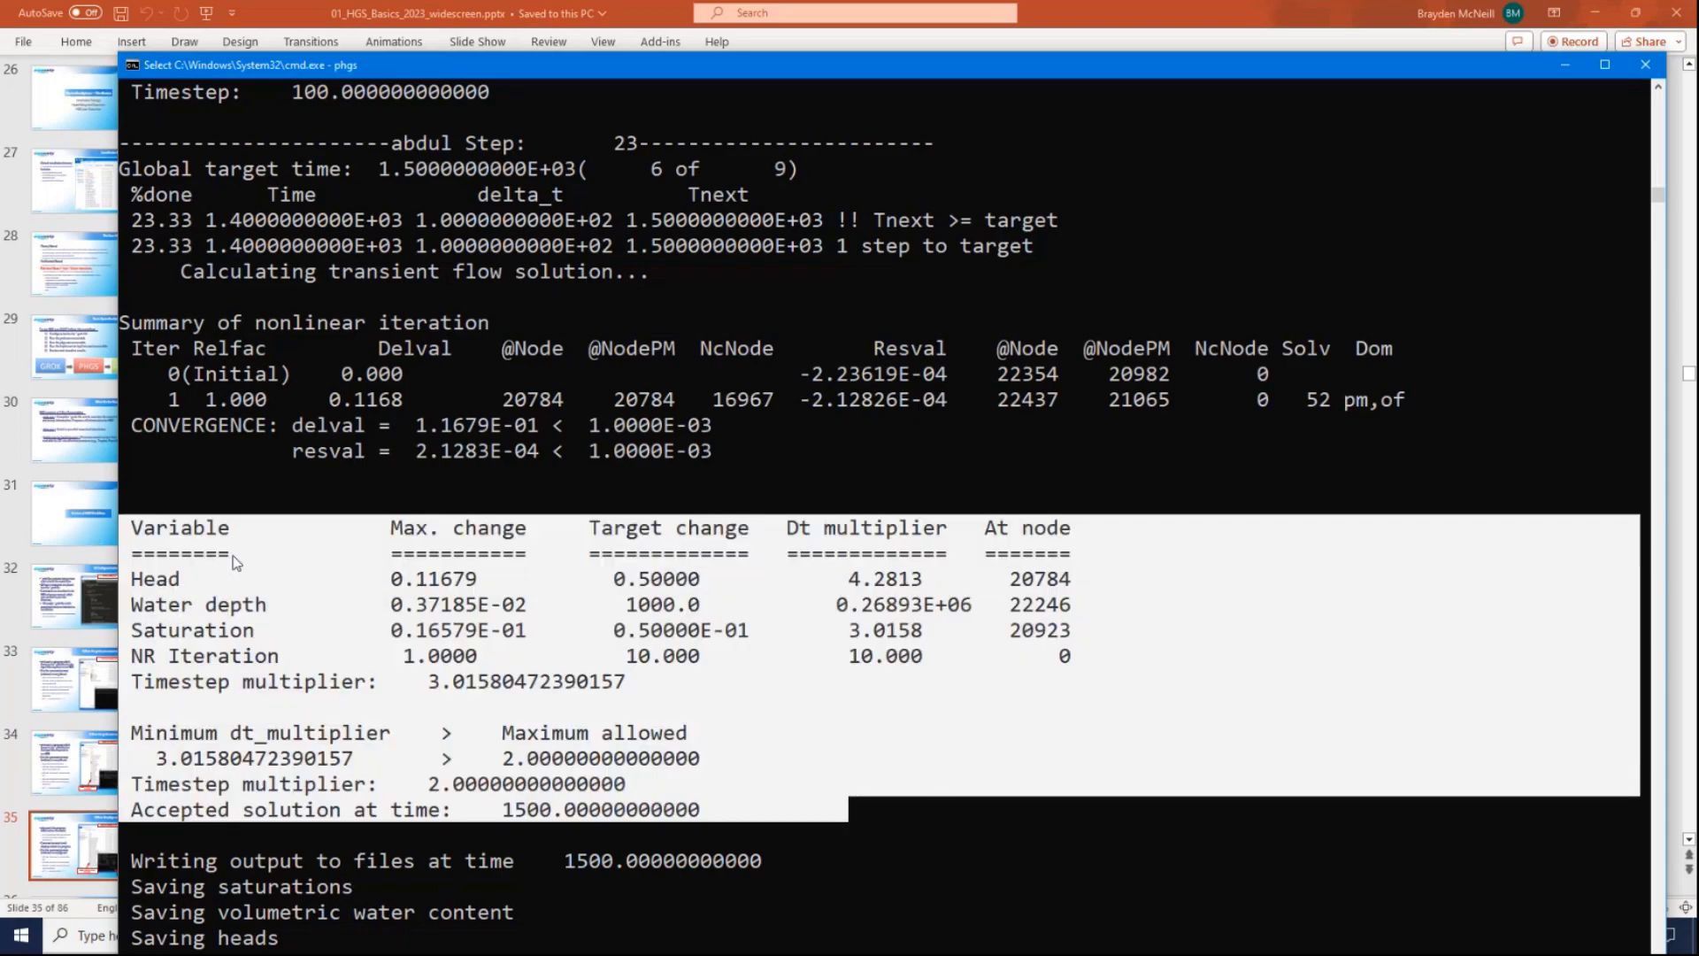
{"action": "scroll", "coordinate": [471, 571], "scroll_direction": "down", "scroll_amount": 7}
{"action": "left_click_drag", "start_coordinate": [794, 690], "coordinate": [109, 311]}
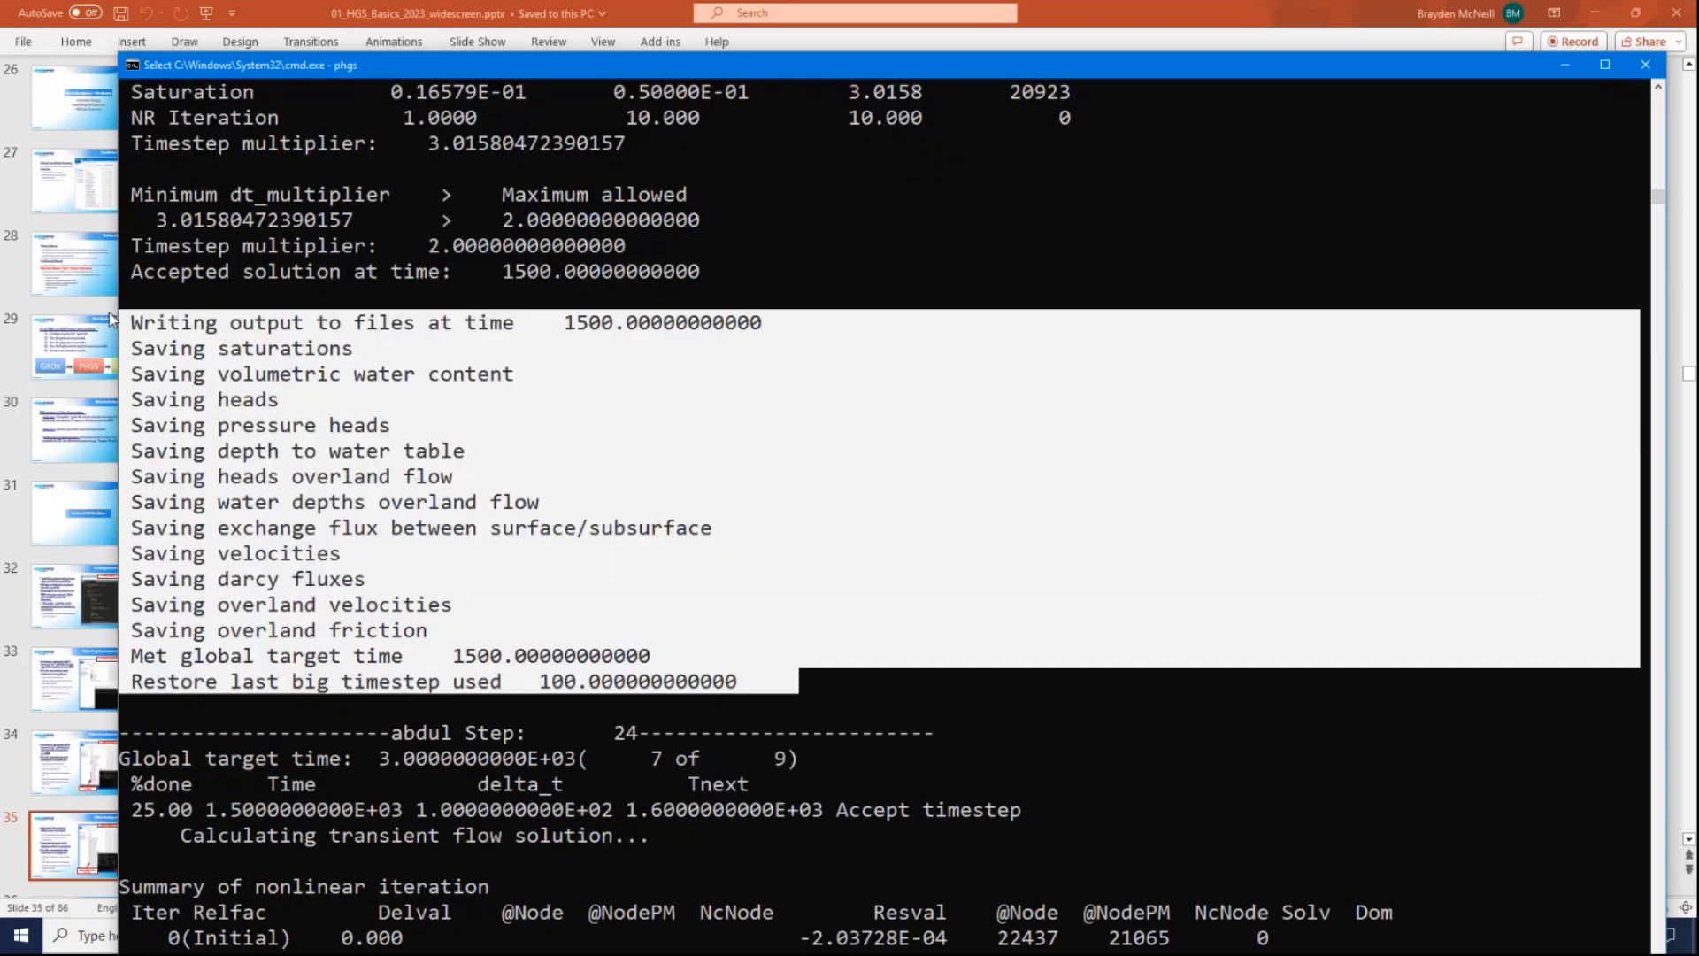
Highlight the step 23 header block, its step number, the global target time line and its target counts.
{"action": "scroll", "coordinate": [590, 492], "scroll_direction": "up", "scroll_amount": 6}
{"action": "scroll", "coordinate": [590, 487], "scroll_direction": "up", "scroll_amount": 3}
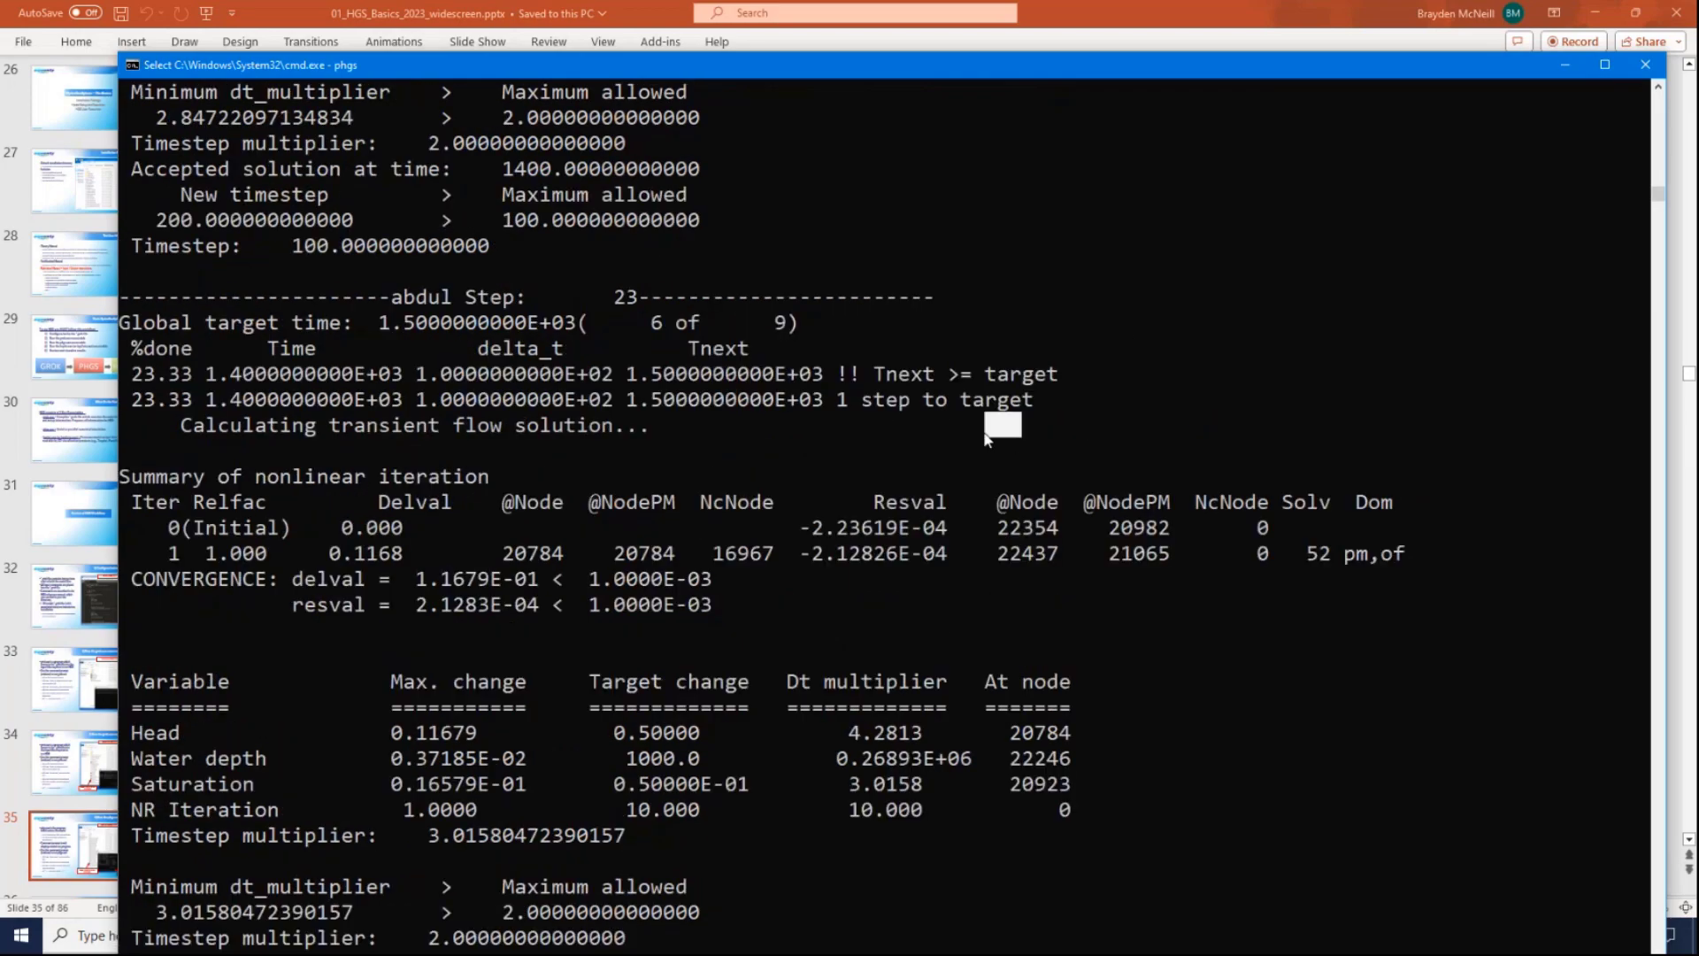
{"action": "left_click_drag", "start_coordinate": [988, 439], "coordinate": [74, 307]}
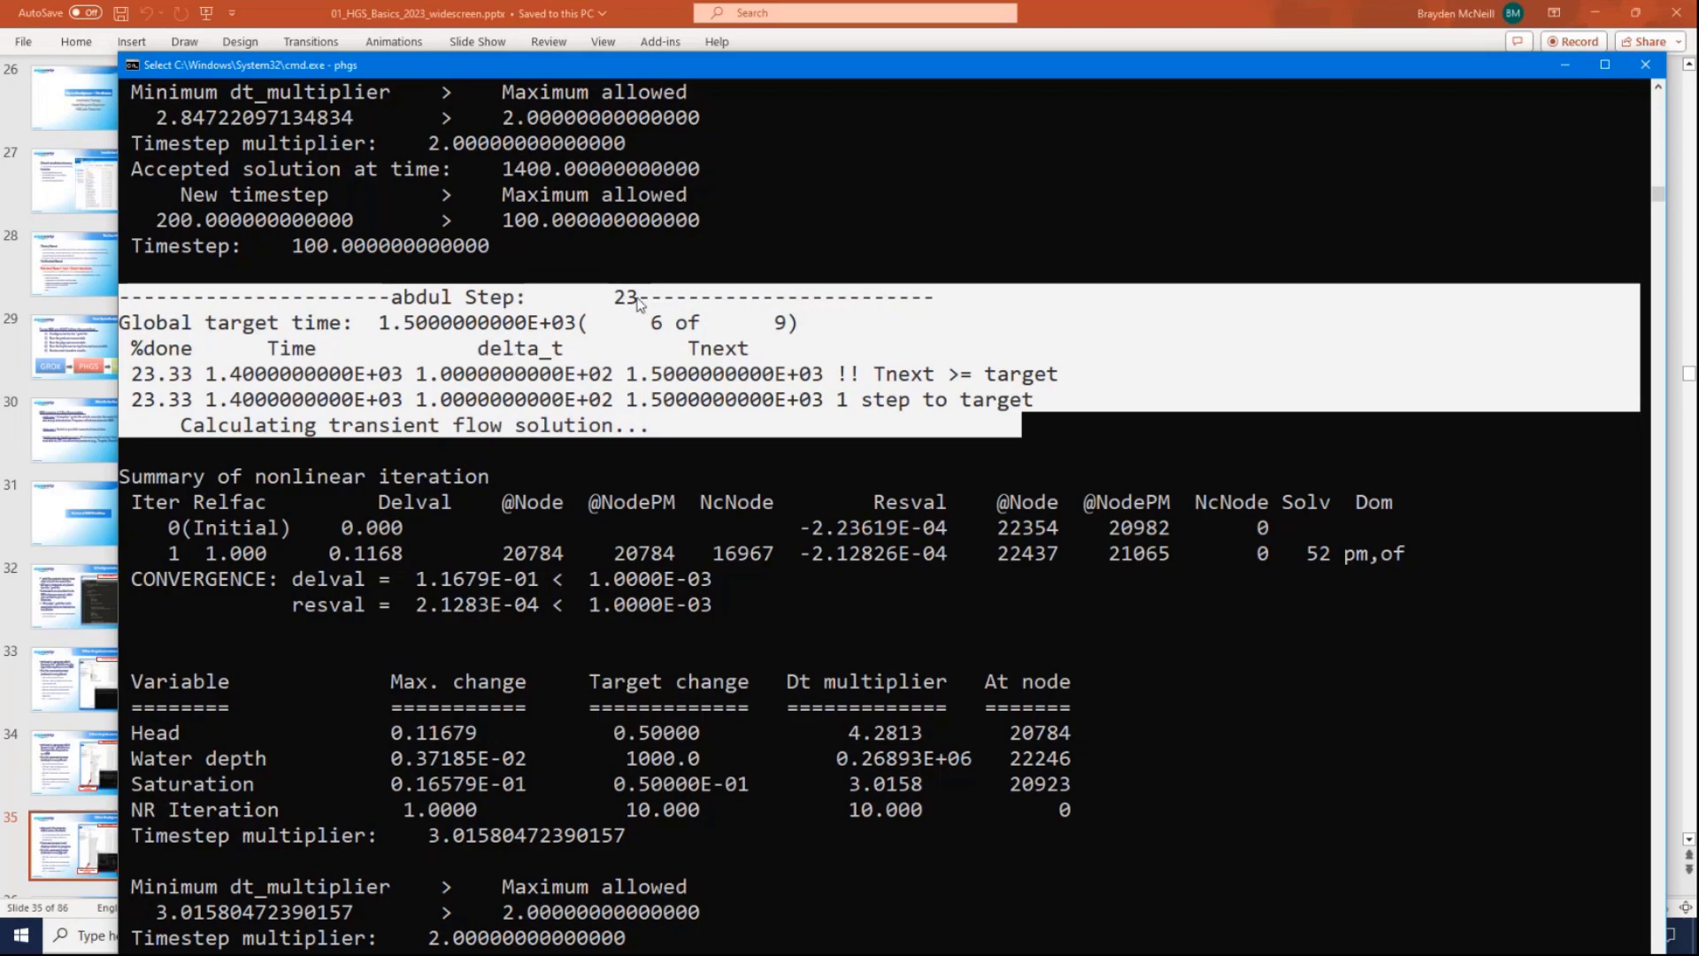
{"action": "left_click_drag", "start_coordinate": [639, 303], "coordinate": [617, 305]}
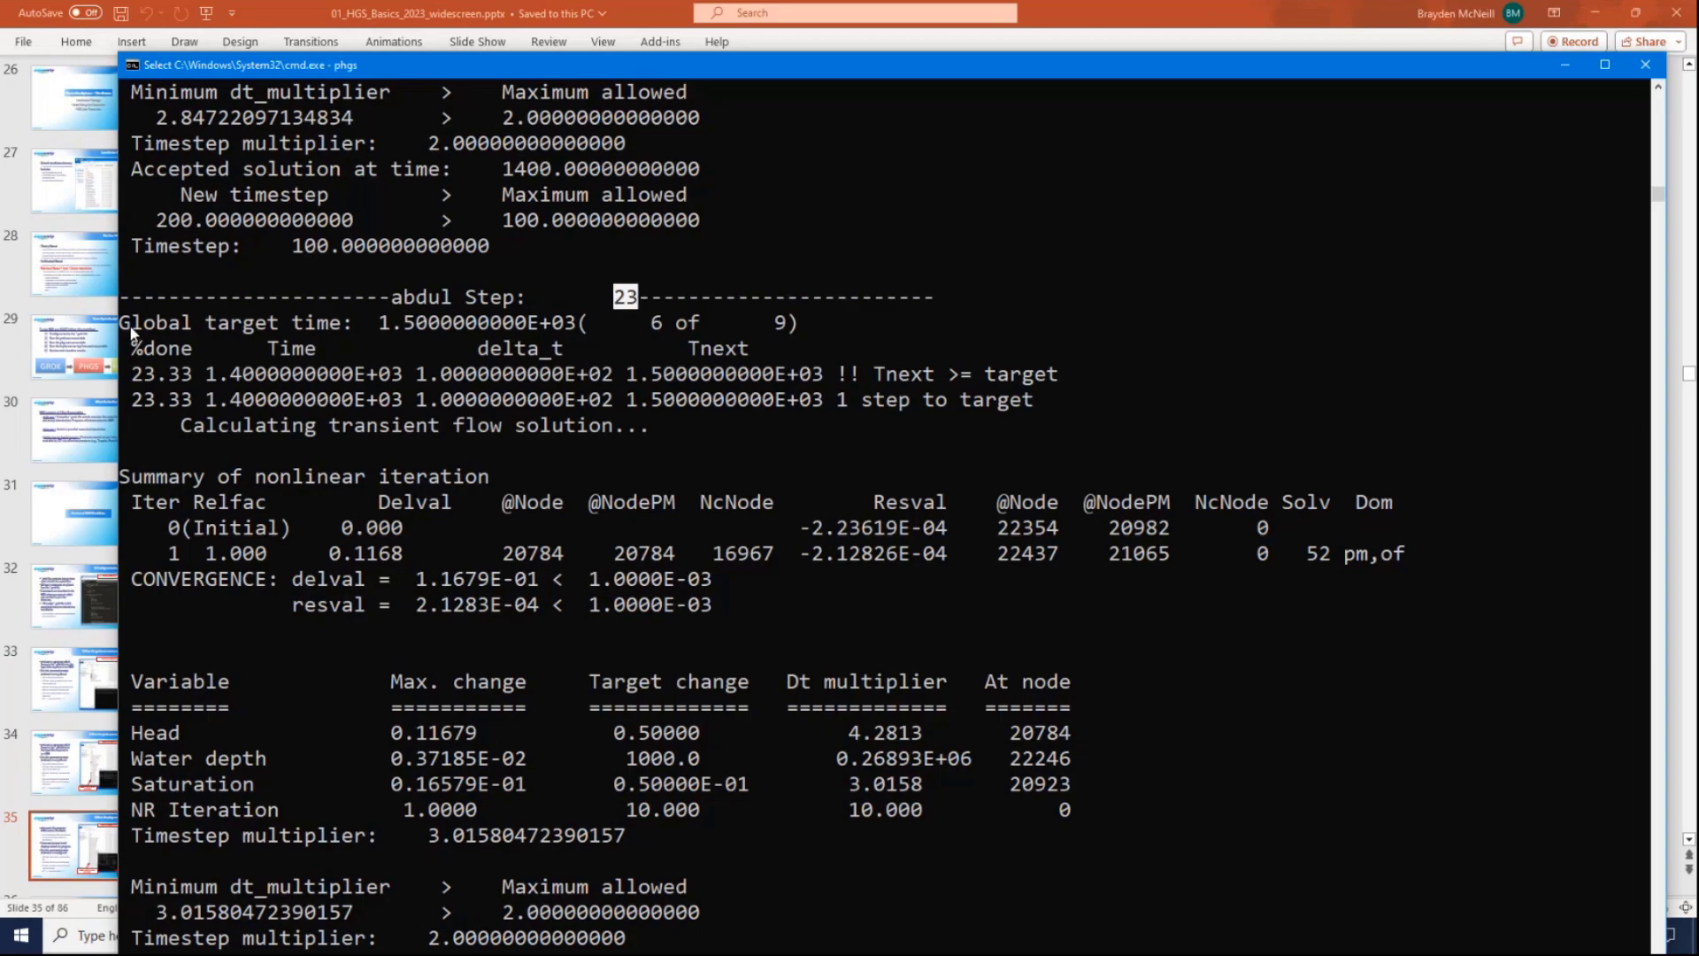
{"action": "left_click_drag", "start_coordinate": [120, 326], "coordinate": [790, 325]}
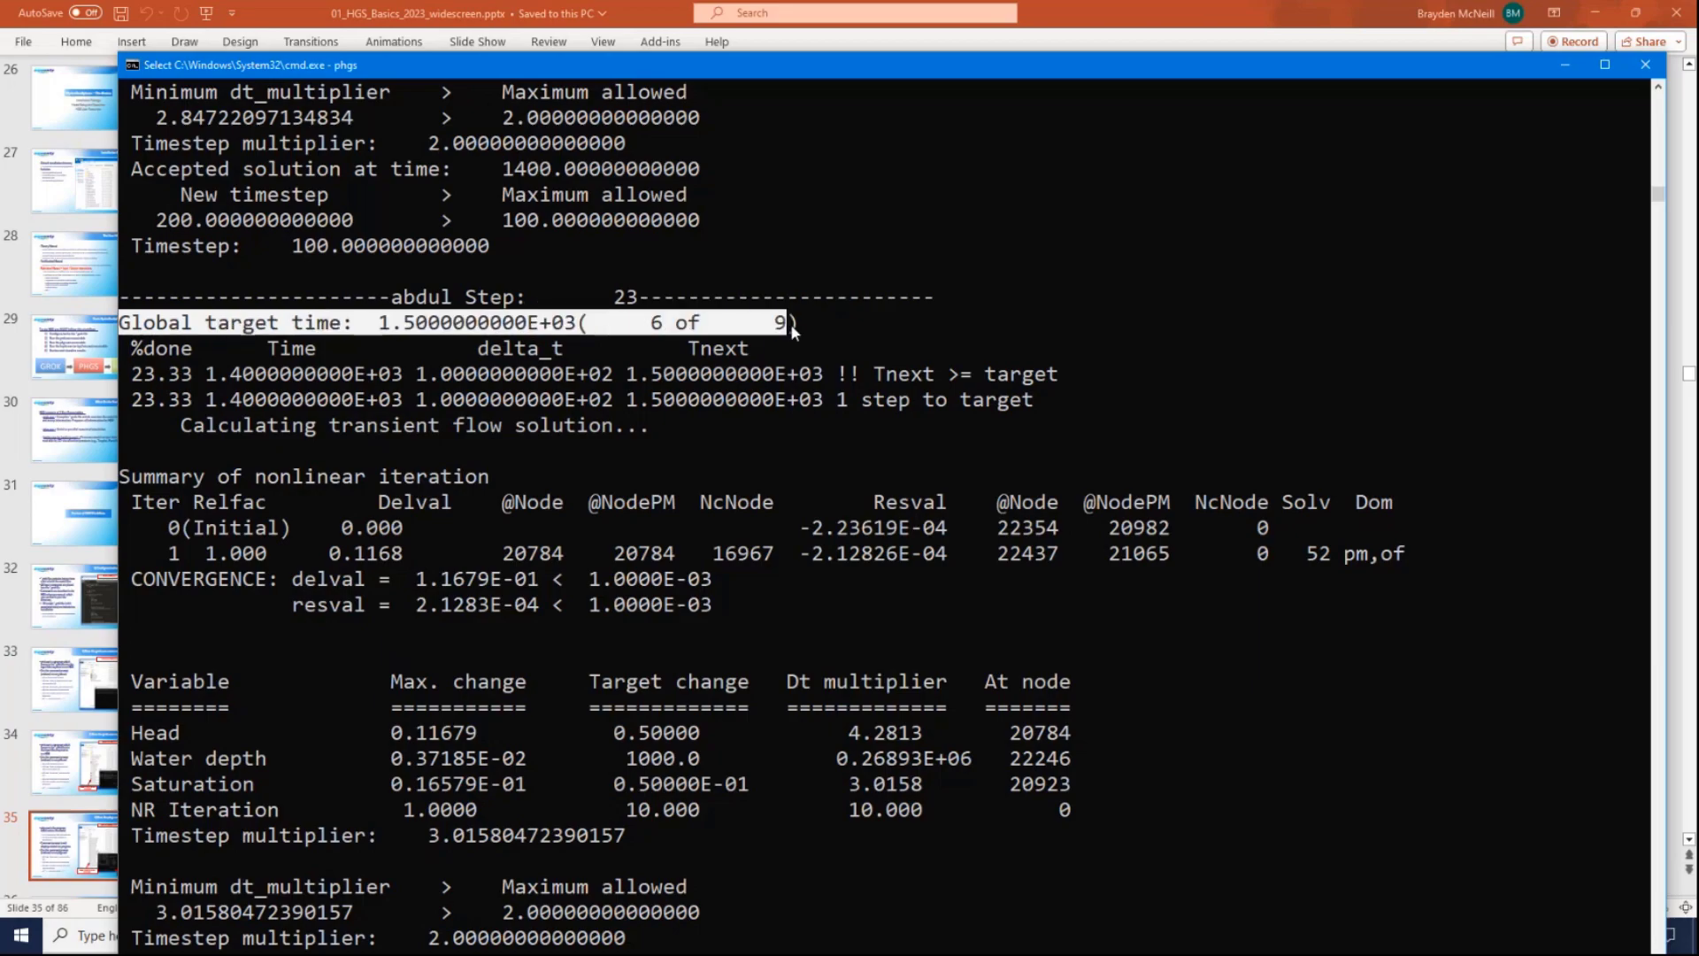
{"action": "left_click", "coordinate": [785, 328]}
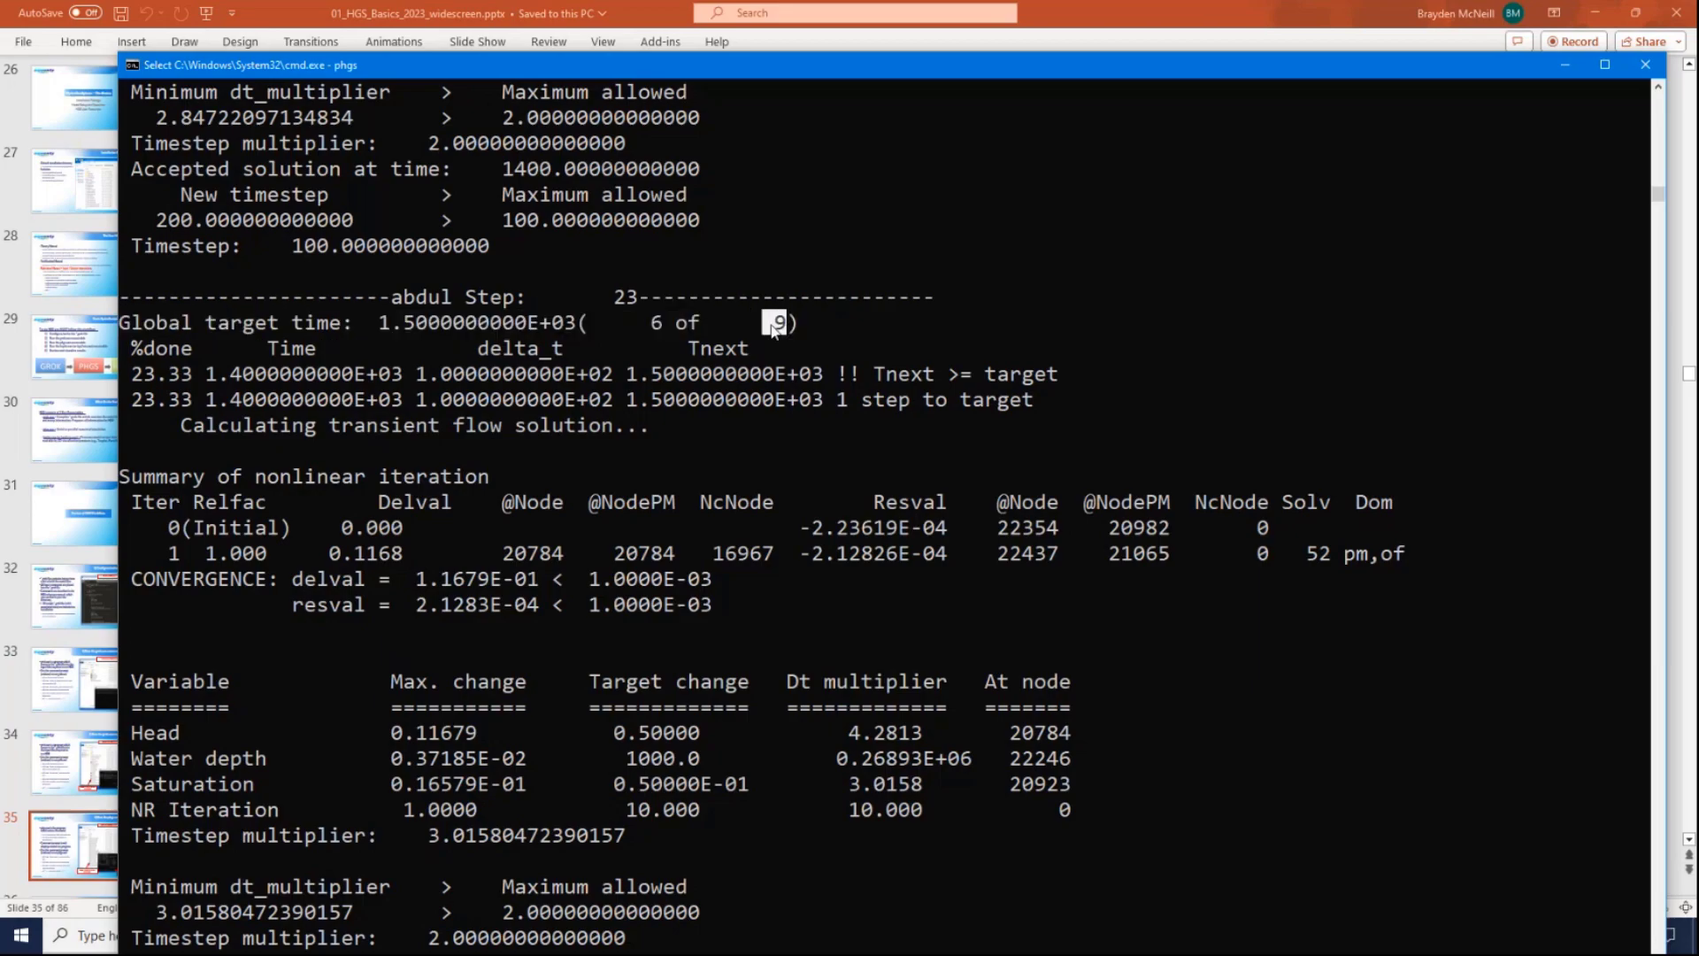
{"action": "left_click_drag", "start_coordinate": [669, 327], "coordinate": [653, 327]}
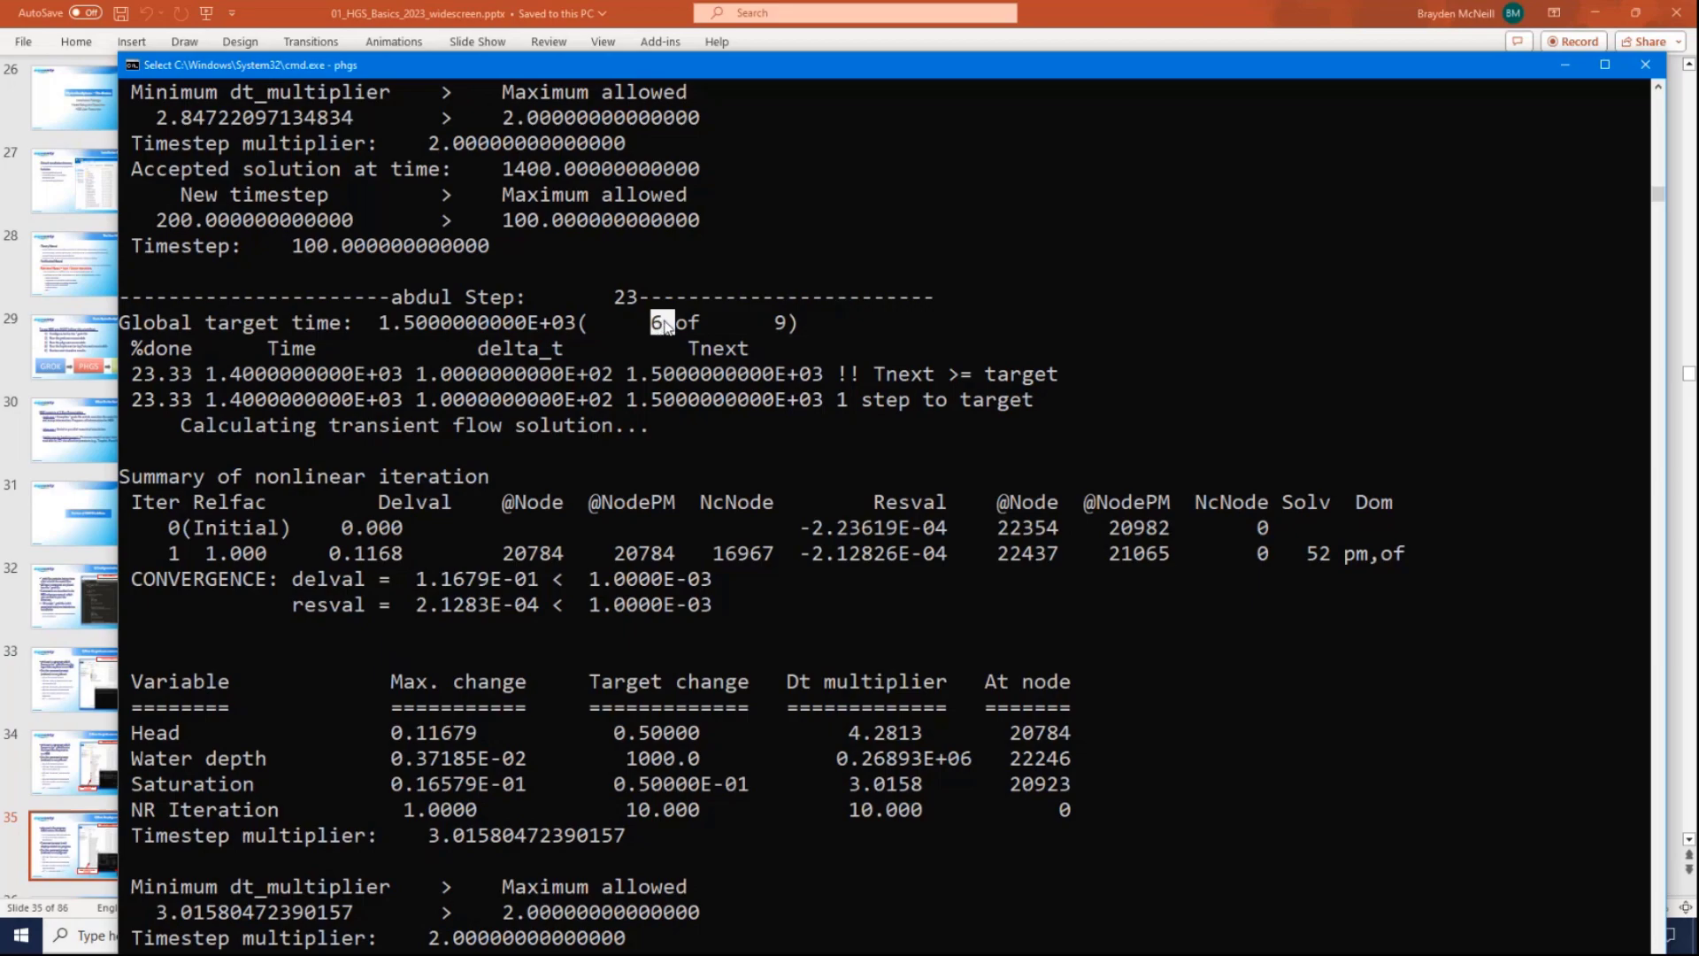
Switch to abdul.grok in Sublime Text and highlight the output times list and its 900.0 entry.
{"action": "left_click_drag", "start_coordinate": [486, 65], "coordinate": [499, 32]}
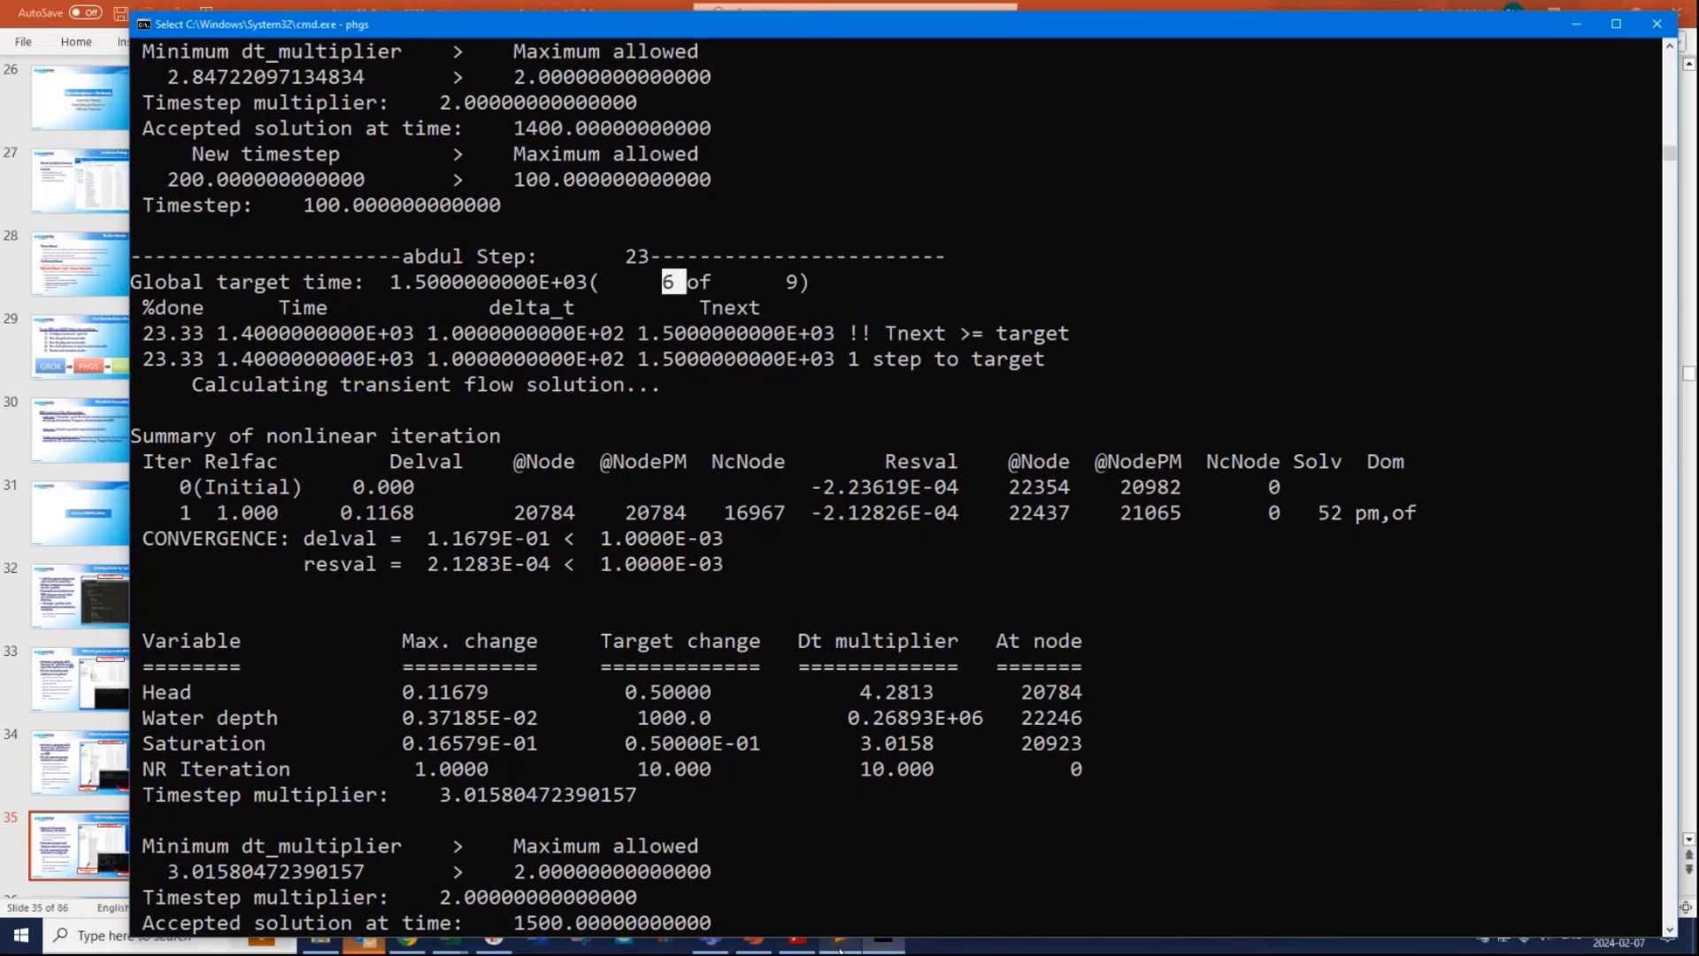
{"action": "left_click", "coordinate": [839, 945]}
{"action": "scroll", "coordinate": [1232, 454], "scroll_direction": "up", "scroll_amount": 8}
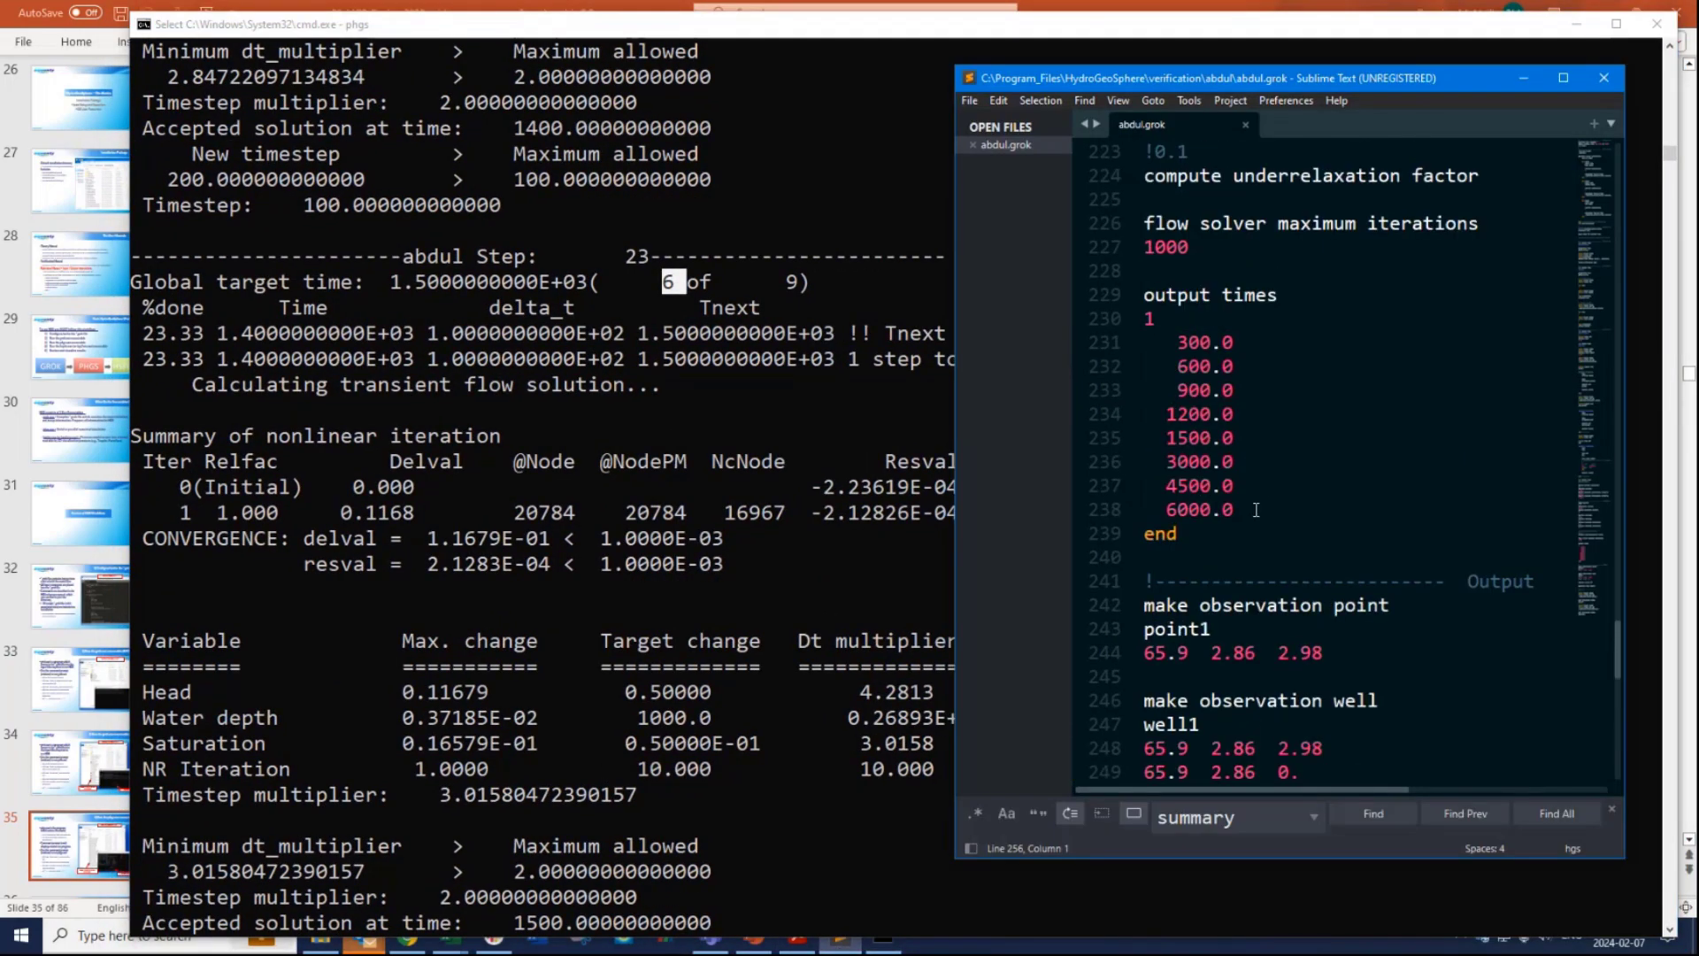
{"action": "left_click_drag", "start_coordinate": [1240, 509], "coordinate": [1137, 325]}
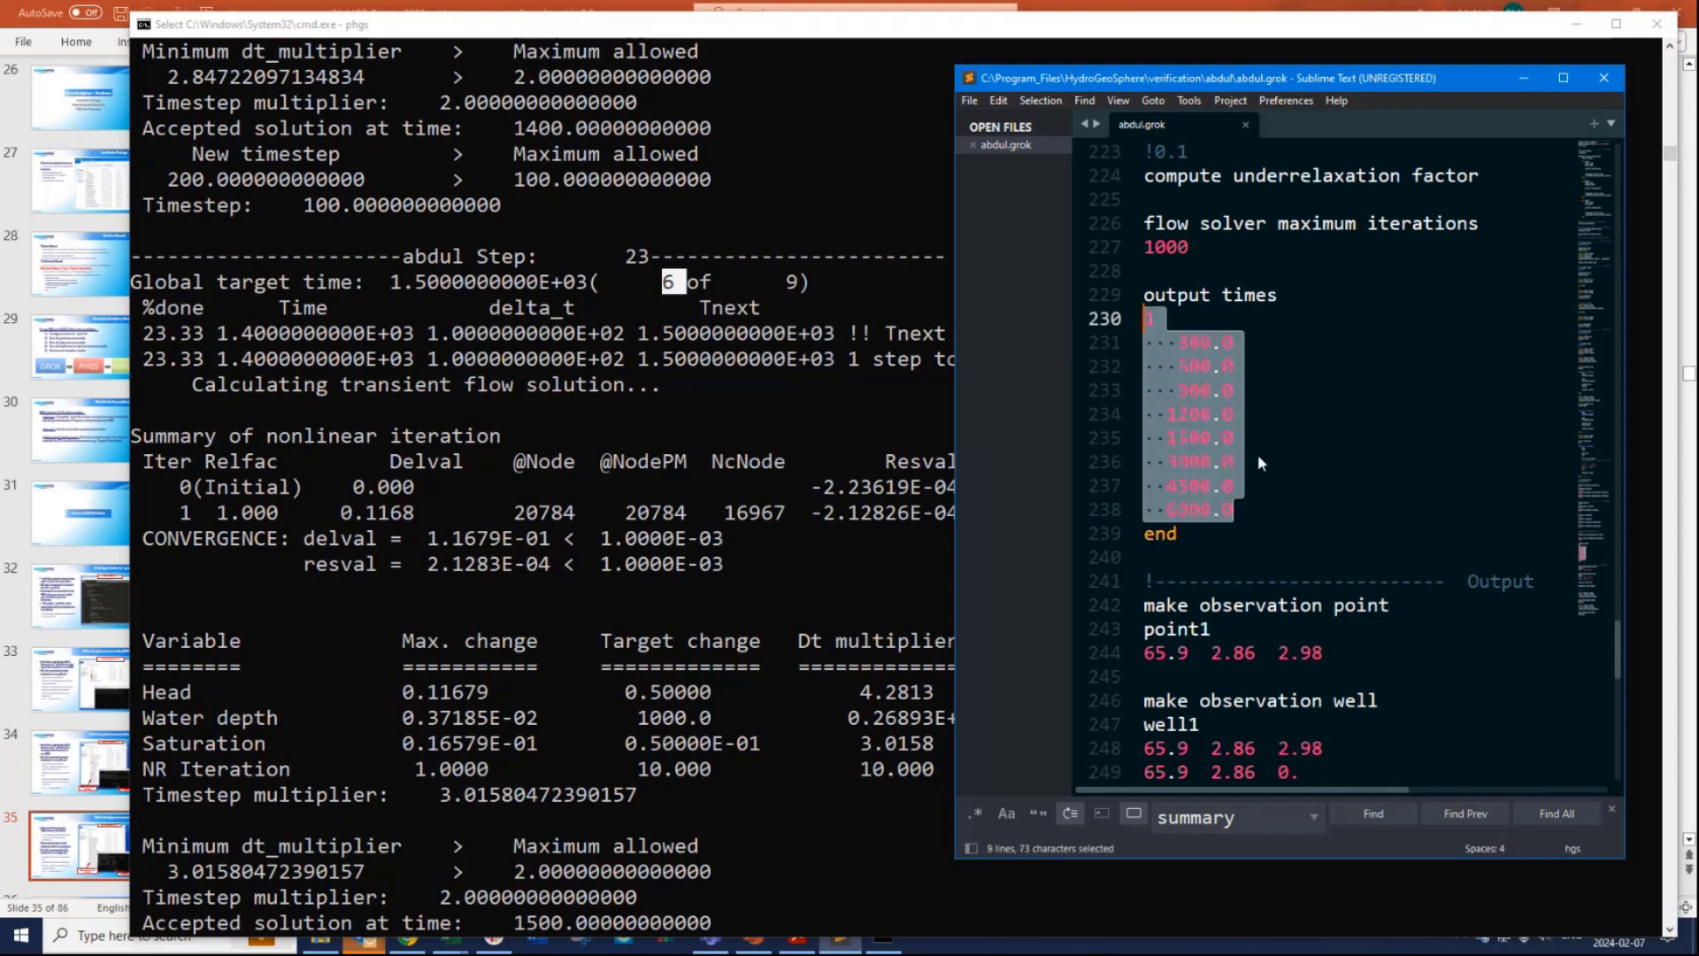
{"action": "left_click", "coordinate": [1260, 514]}
{"action": "left_click_drag", "start_coordinate": [1260, 514], "coordinate": [1090, 307]}
{"action": "left_click", "coordinate": [1174, 391]}
{"action": "left_click_drag", "start_coordinate": [1177, 391], "coordinate": [1236, 396]}
{"action": "left_click", "coordinate": [1235, 391]}
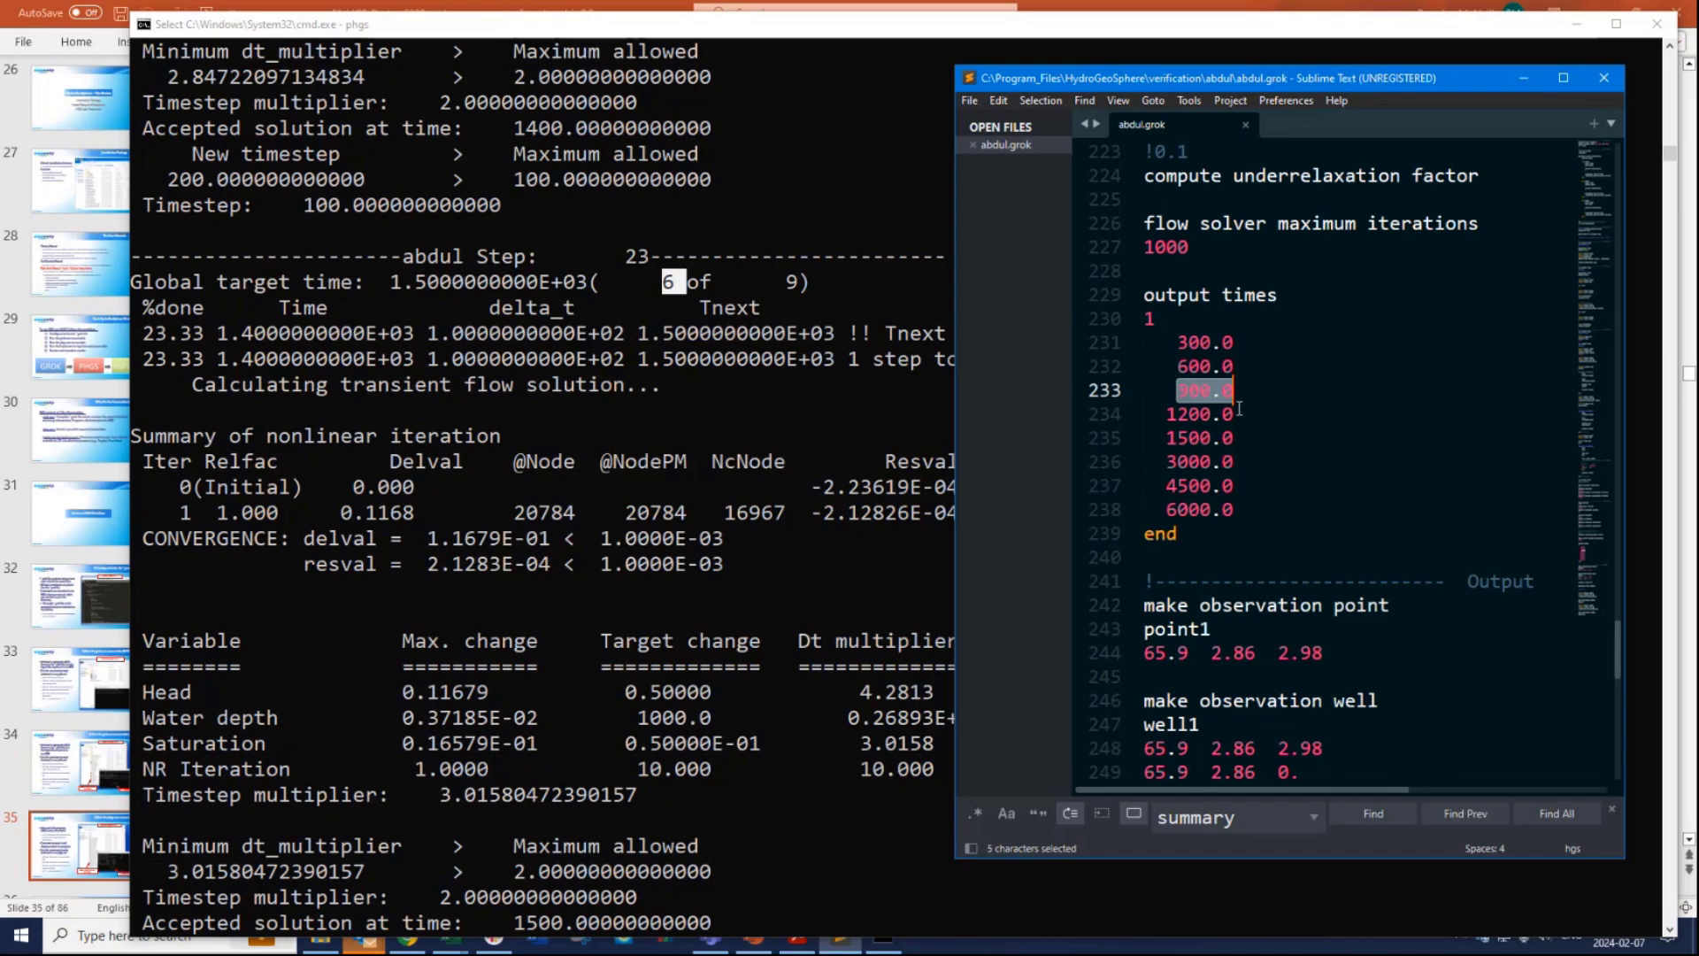
Place the text editor and command prompt side by side, and highlight step 23's global target time and the 1500.0 output time.
{"action": "left_click_drag", "start_coordinate": [1147, 78], "coordinate": [1227, 61]}
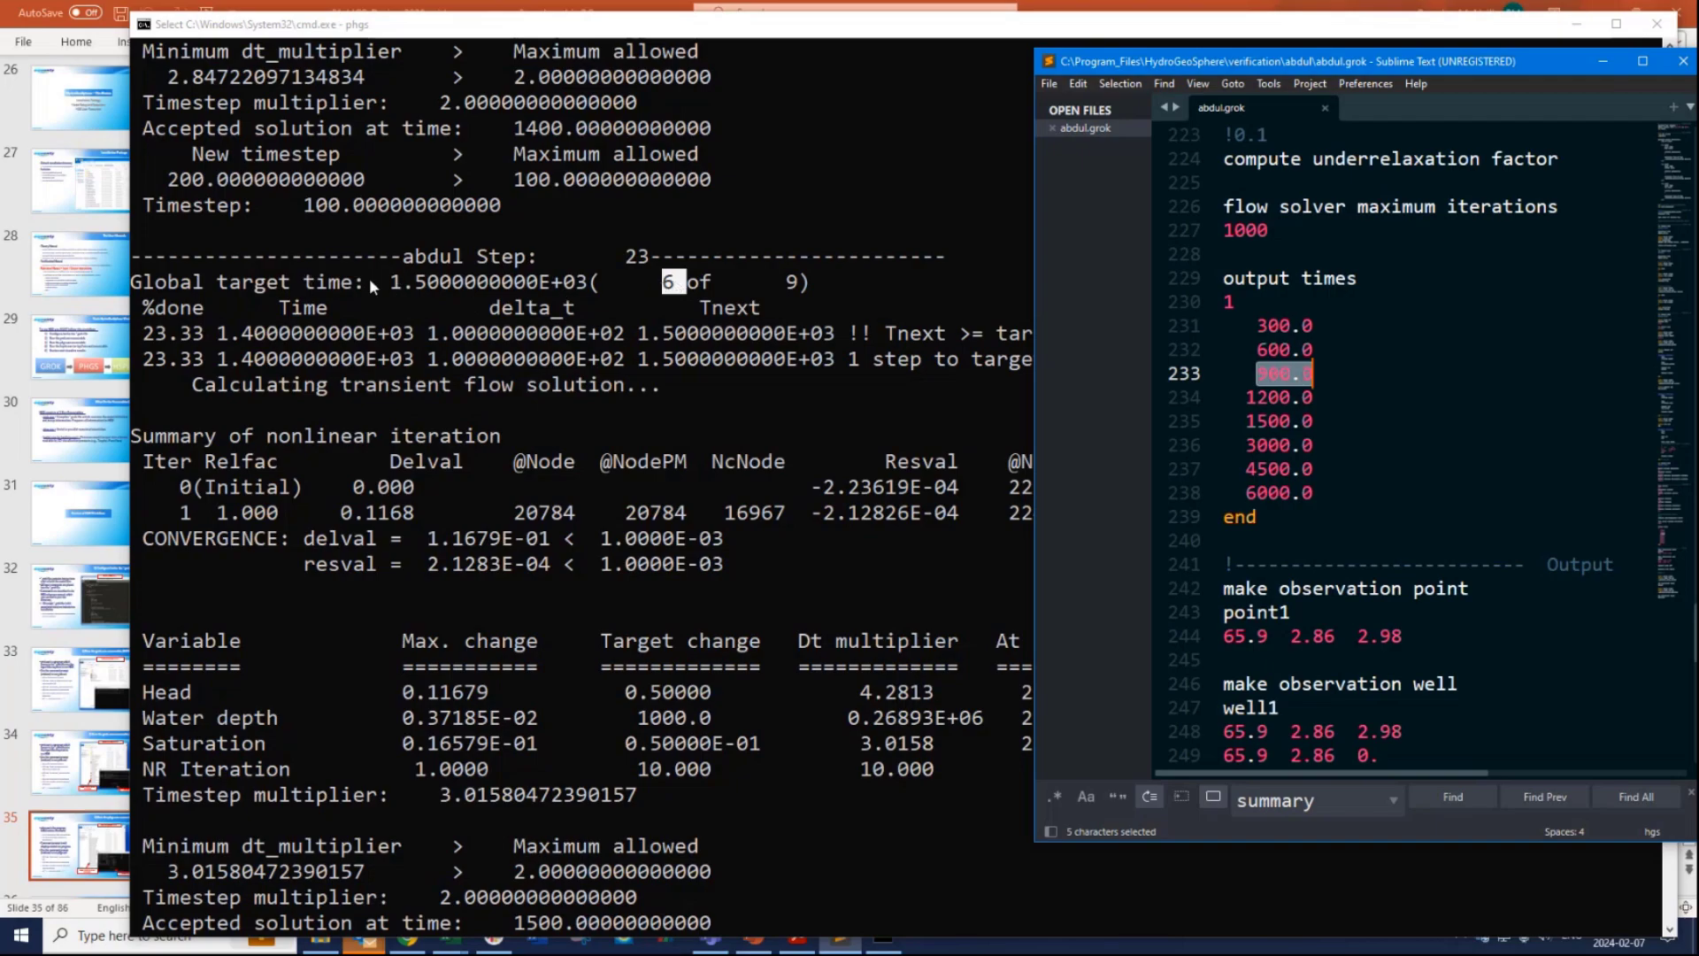
{"action": "left_click", "coordinate": [480, 292]}
{"action": "left_click_drag", "start_coordinate": [392, 281], "coordinate": [592, 283]}
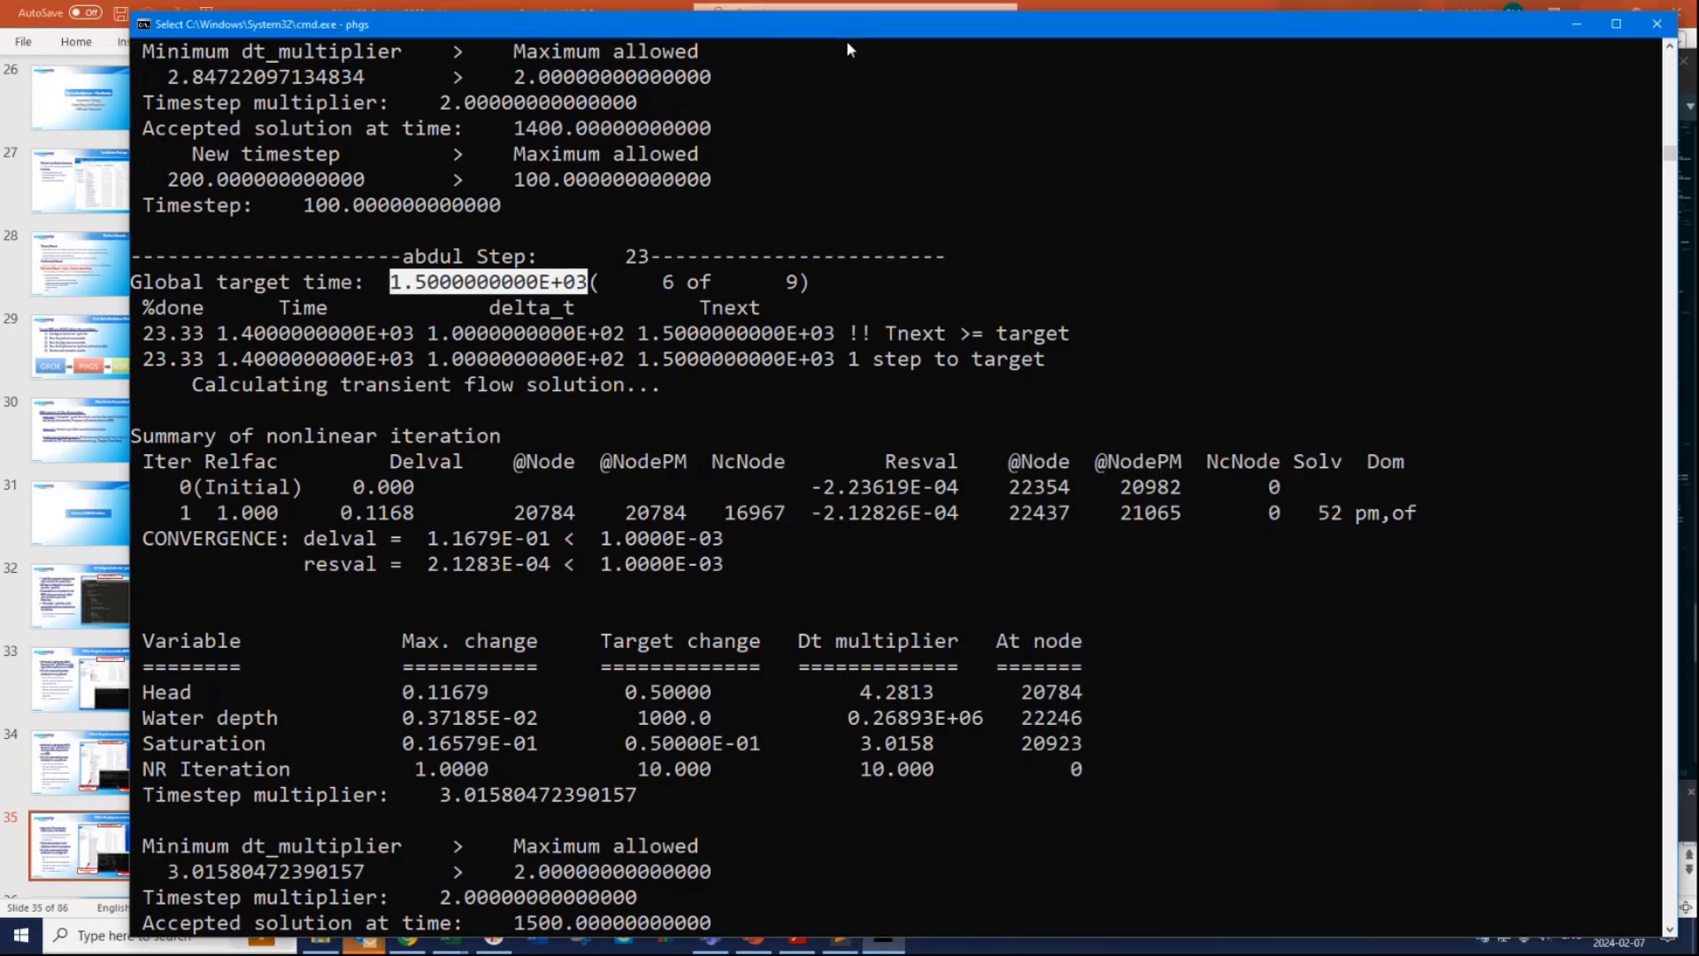
{"action": "left_click_drag", "start_coordinate": [846, 40], "coordinate": [732, 47]}
{"action": "left_click", "coordinate": [1641, 374]}
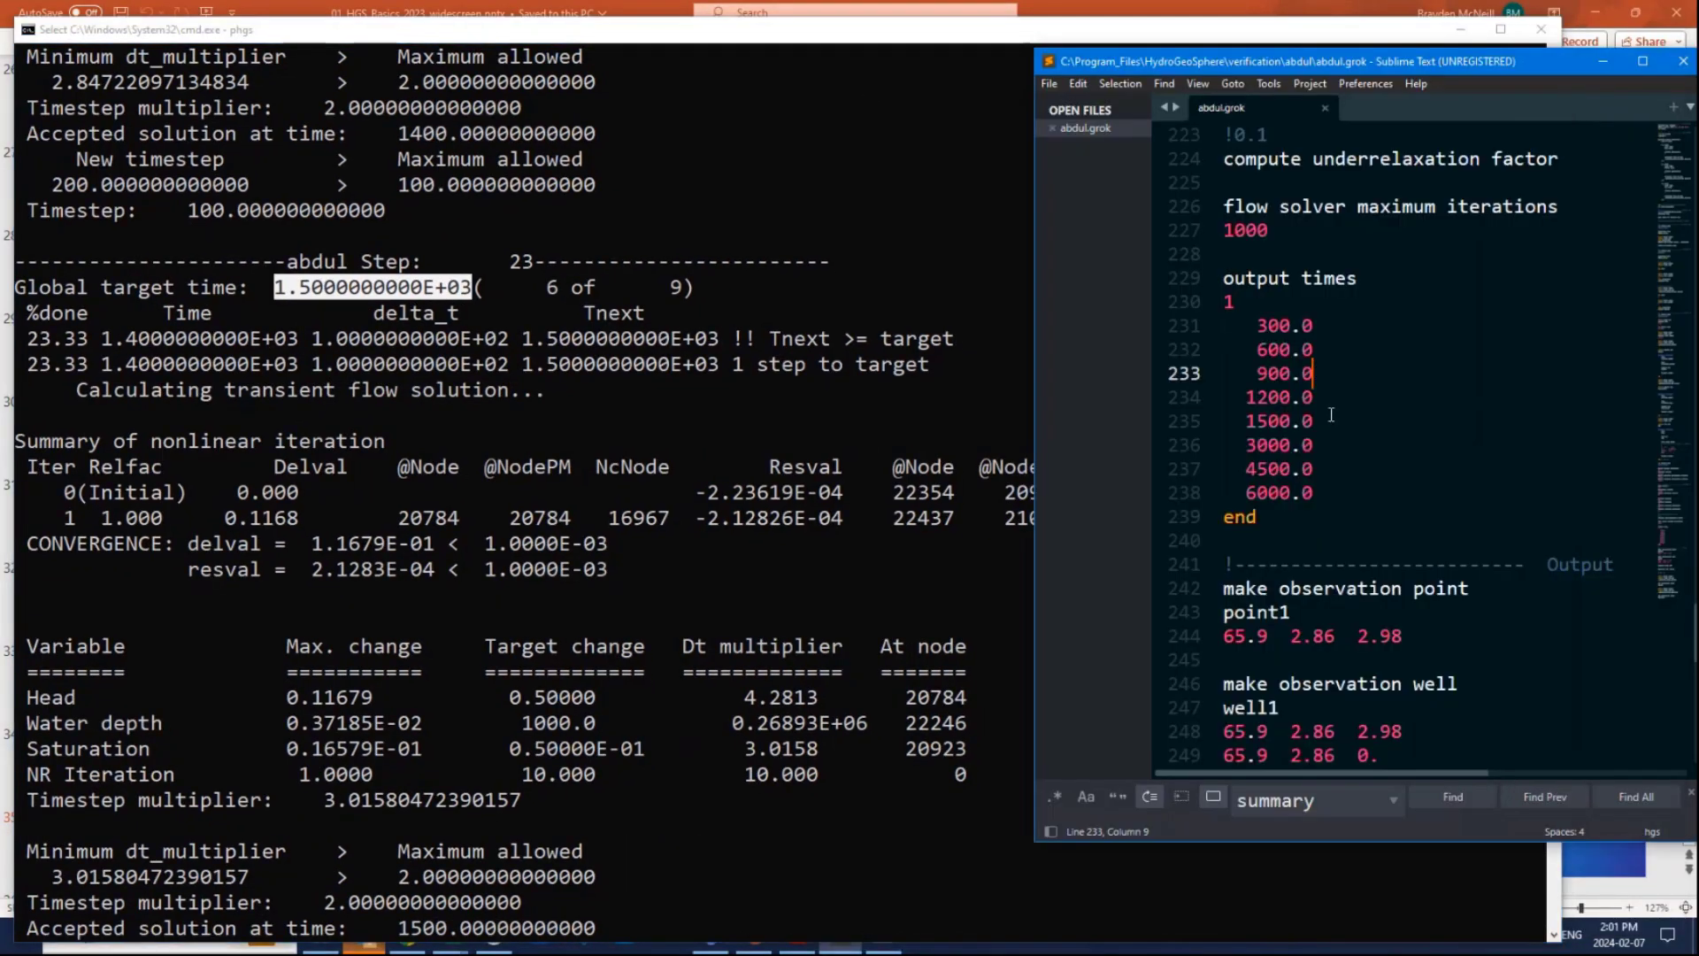
{"action": "left_click_drag", "start_coordinate": [1317, 420], "coordinate": [1204, 419]}
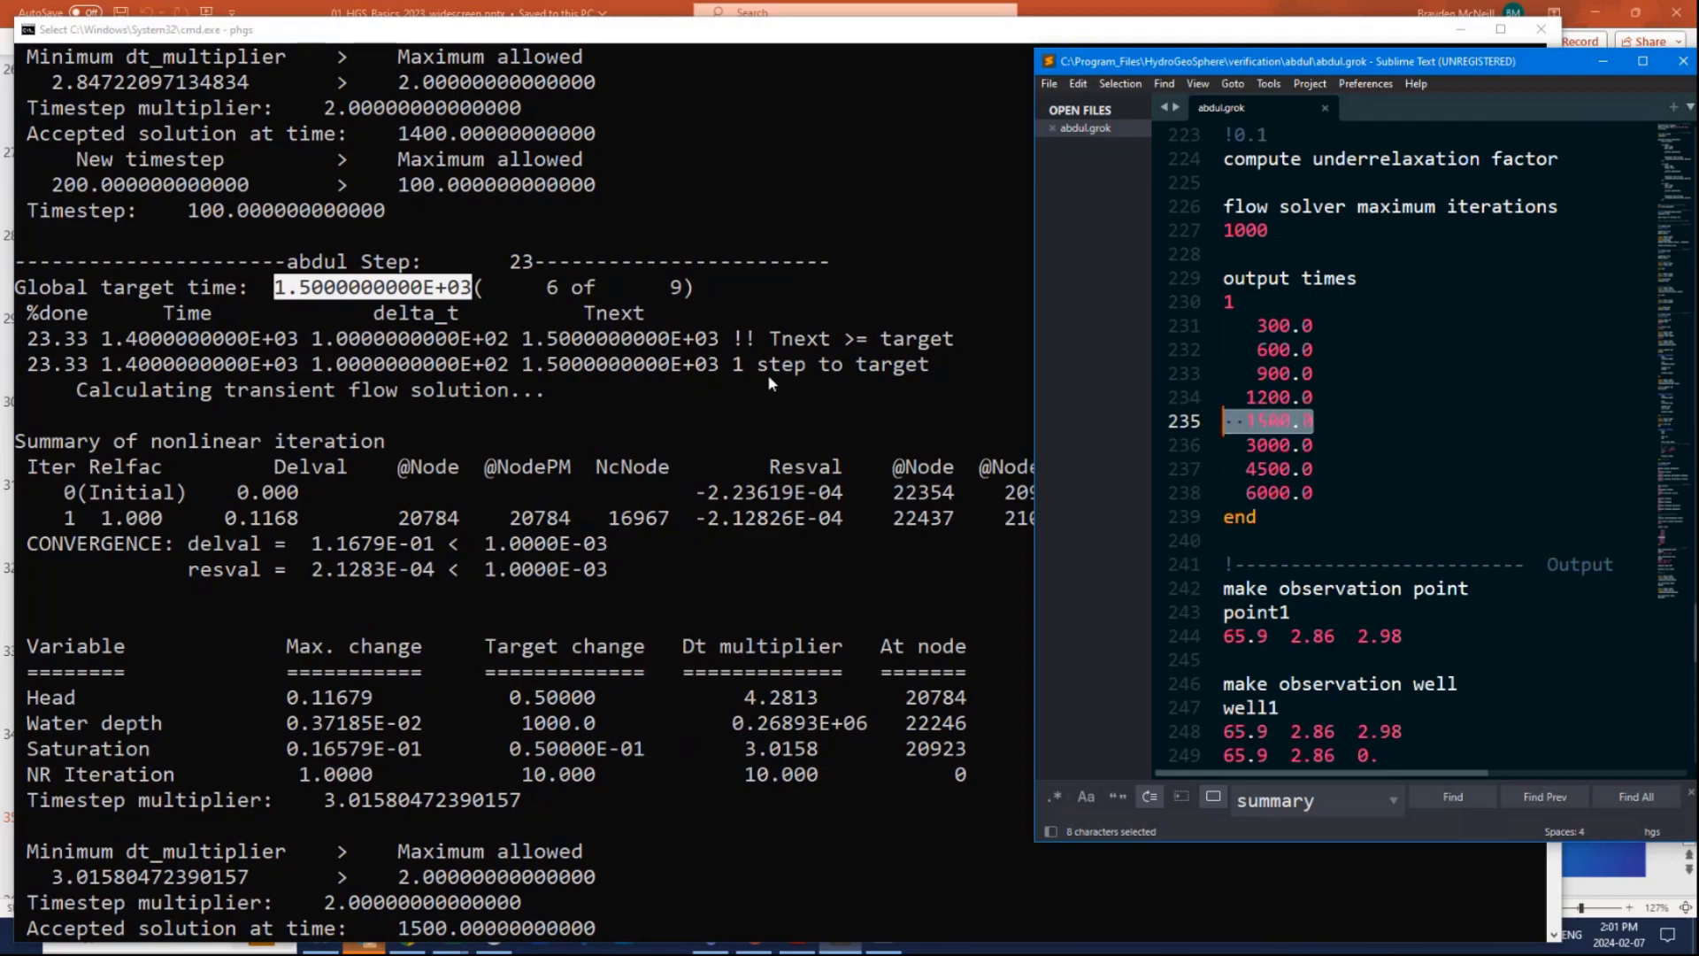
Highlight the %done, Time, delta_t and Tnext rows of step 23 in the command prompt, then the first %done value.
{"action": "left_click", "coordinate": [39, 318]}
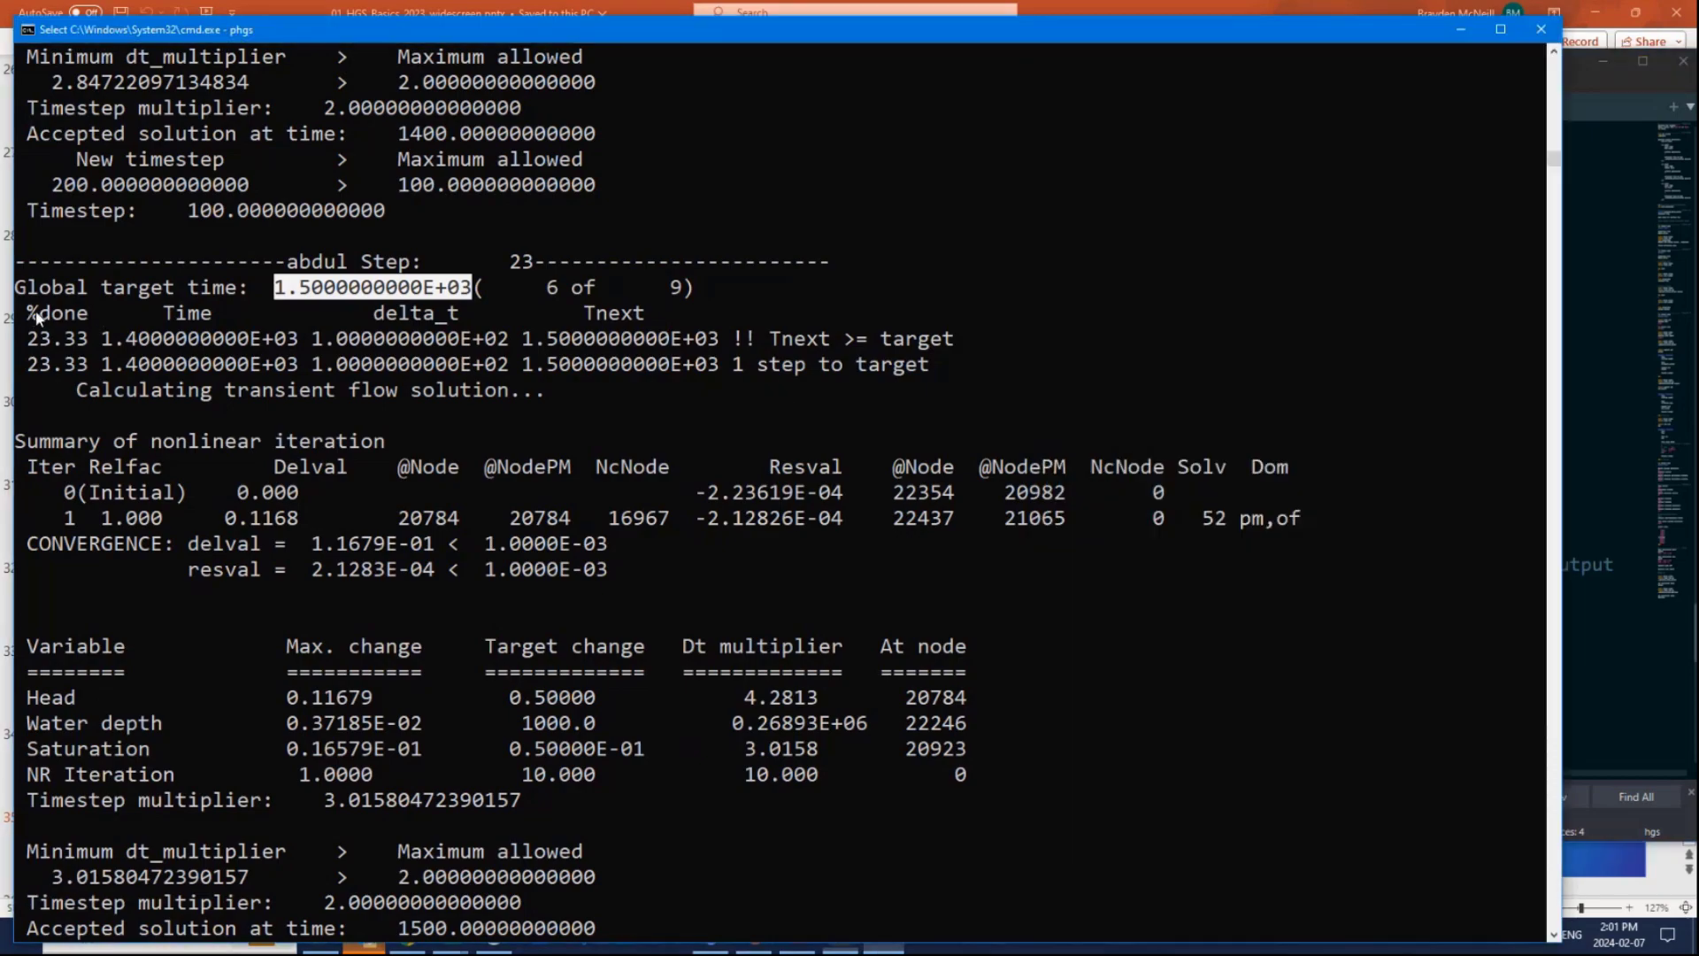
{"action": "left_click_drag", "start_coordinate": [952, 366], "coordinate": [20, 319]}
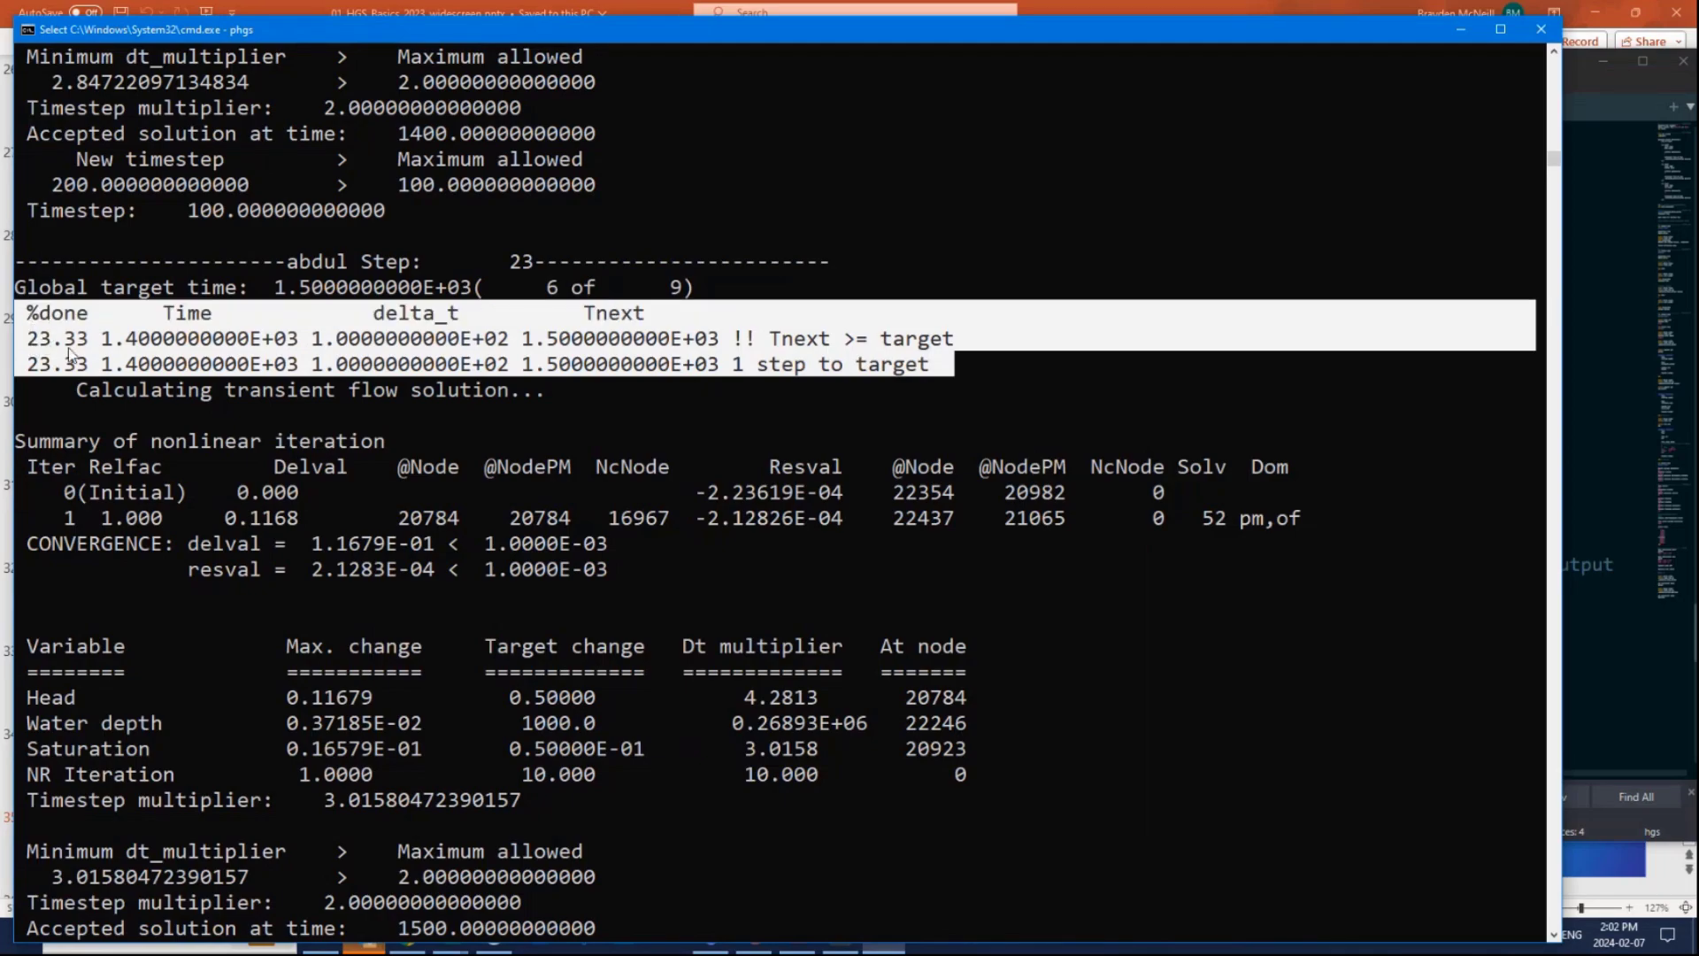
{"action": "left_click_drag", "start_coordinate": [29, 339], "coordinate": [88, 345]}
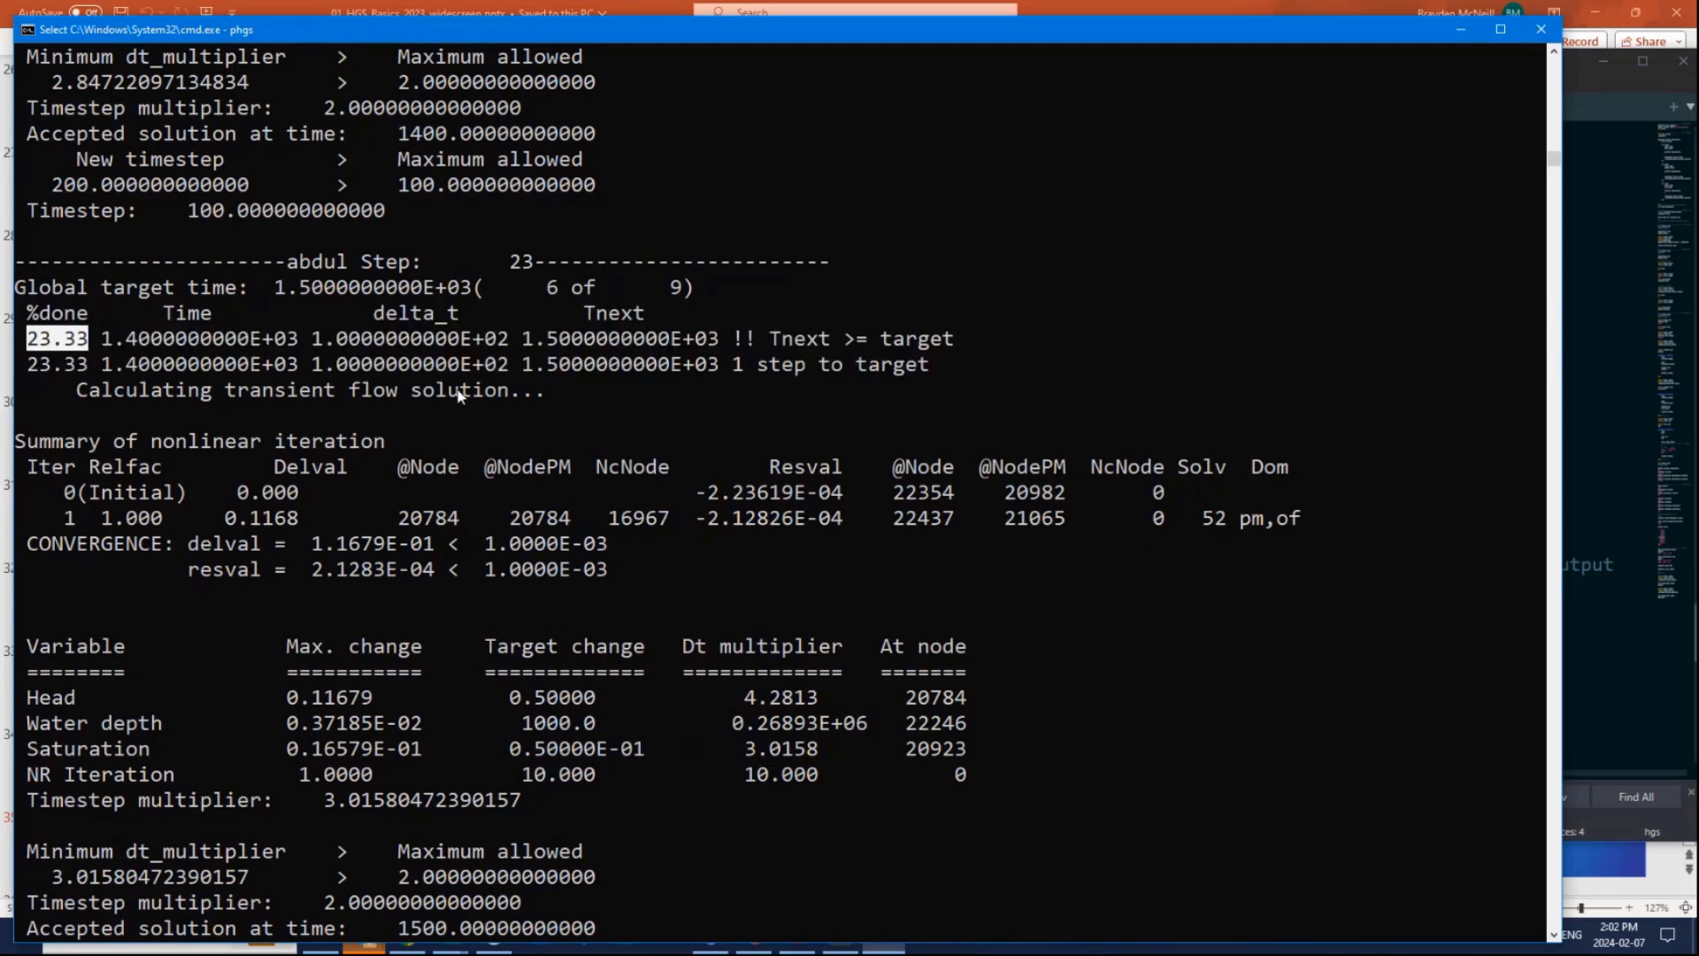
Switch to abdul.grok in Sublime Text and highlight the final 6000.0 entry of the output times list.
{"action": "left_click", "coordinate": [1614, 380]}
{"action": "left_click", "coordinate": [1325, 419]}
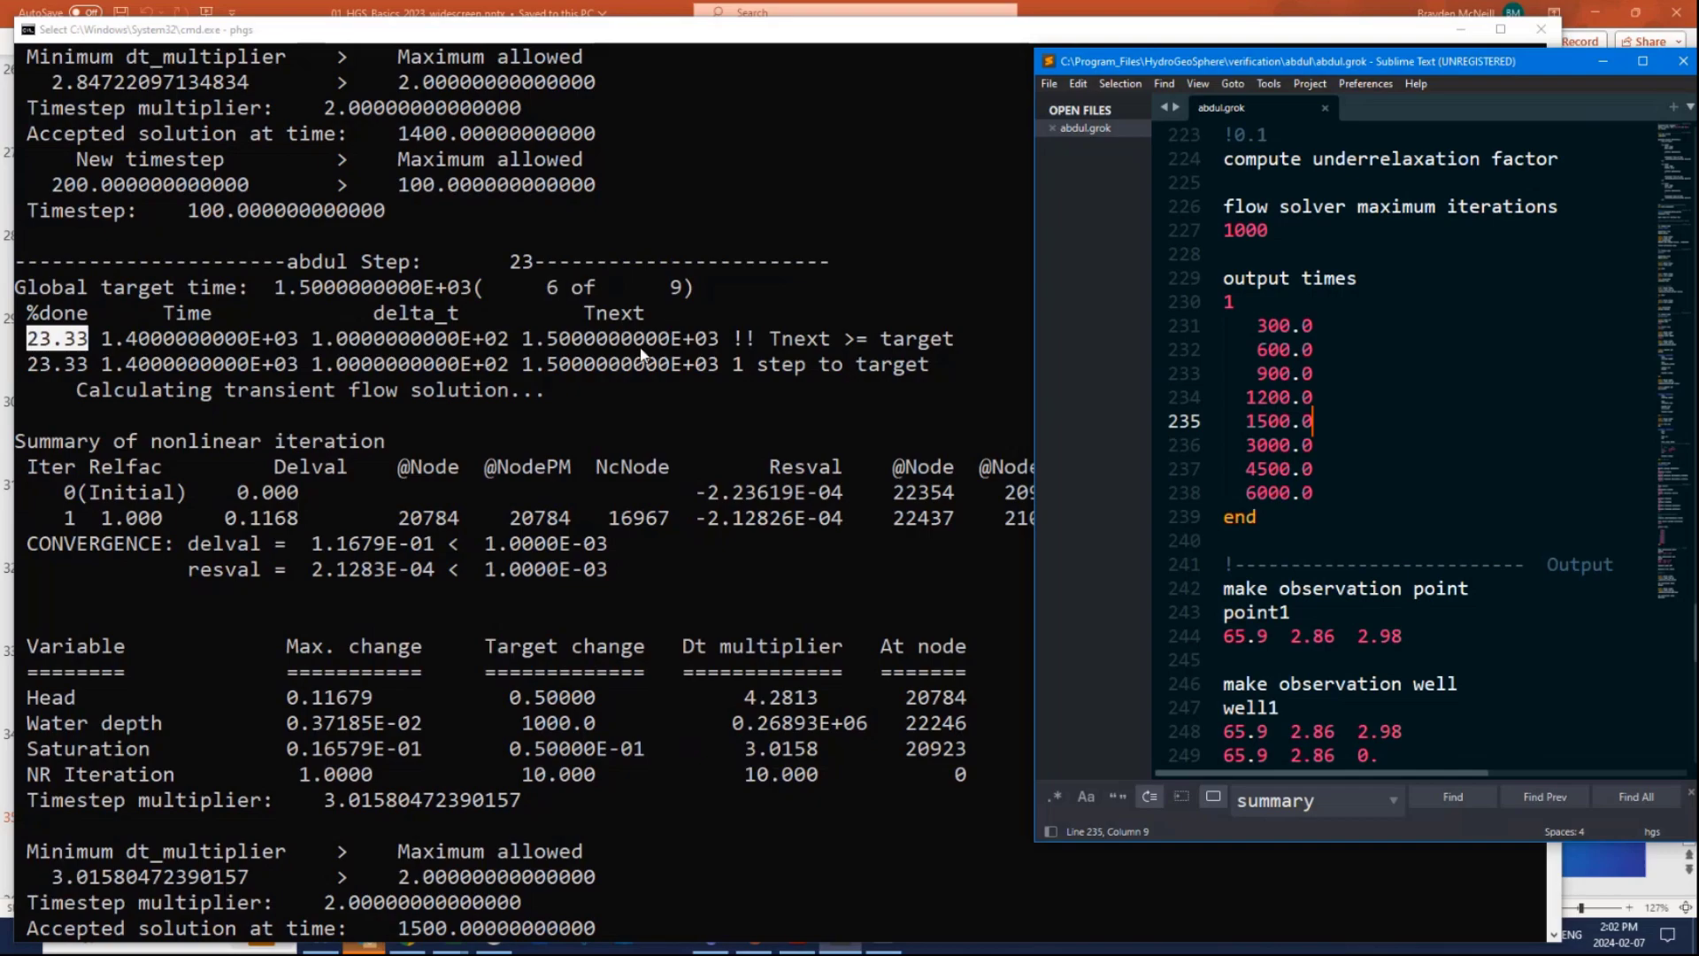
{"action": "left_click_drag", "start_coordinate": [1315, 493], "coordinate": [1244, 494]}
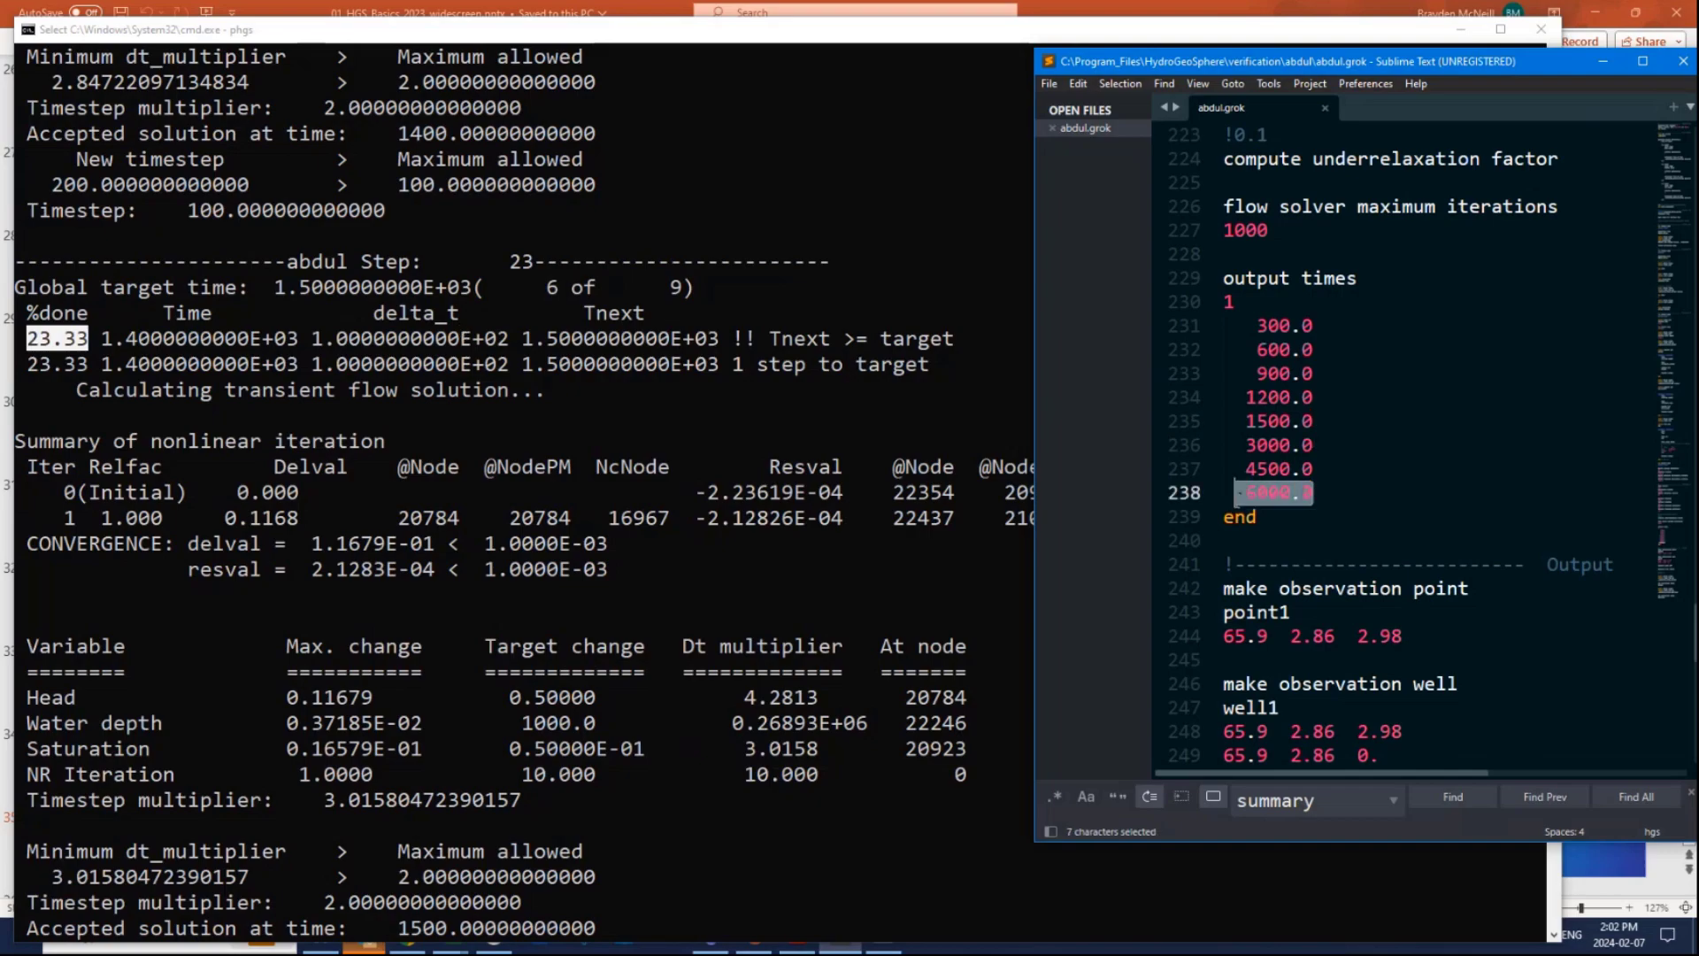
Return to the command prompt and highlight step 23's first-row Time, delta_t and Tnext values, then its global target time.
{"action": "left_click", "coordinate": [106, 345]}
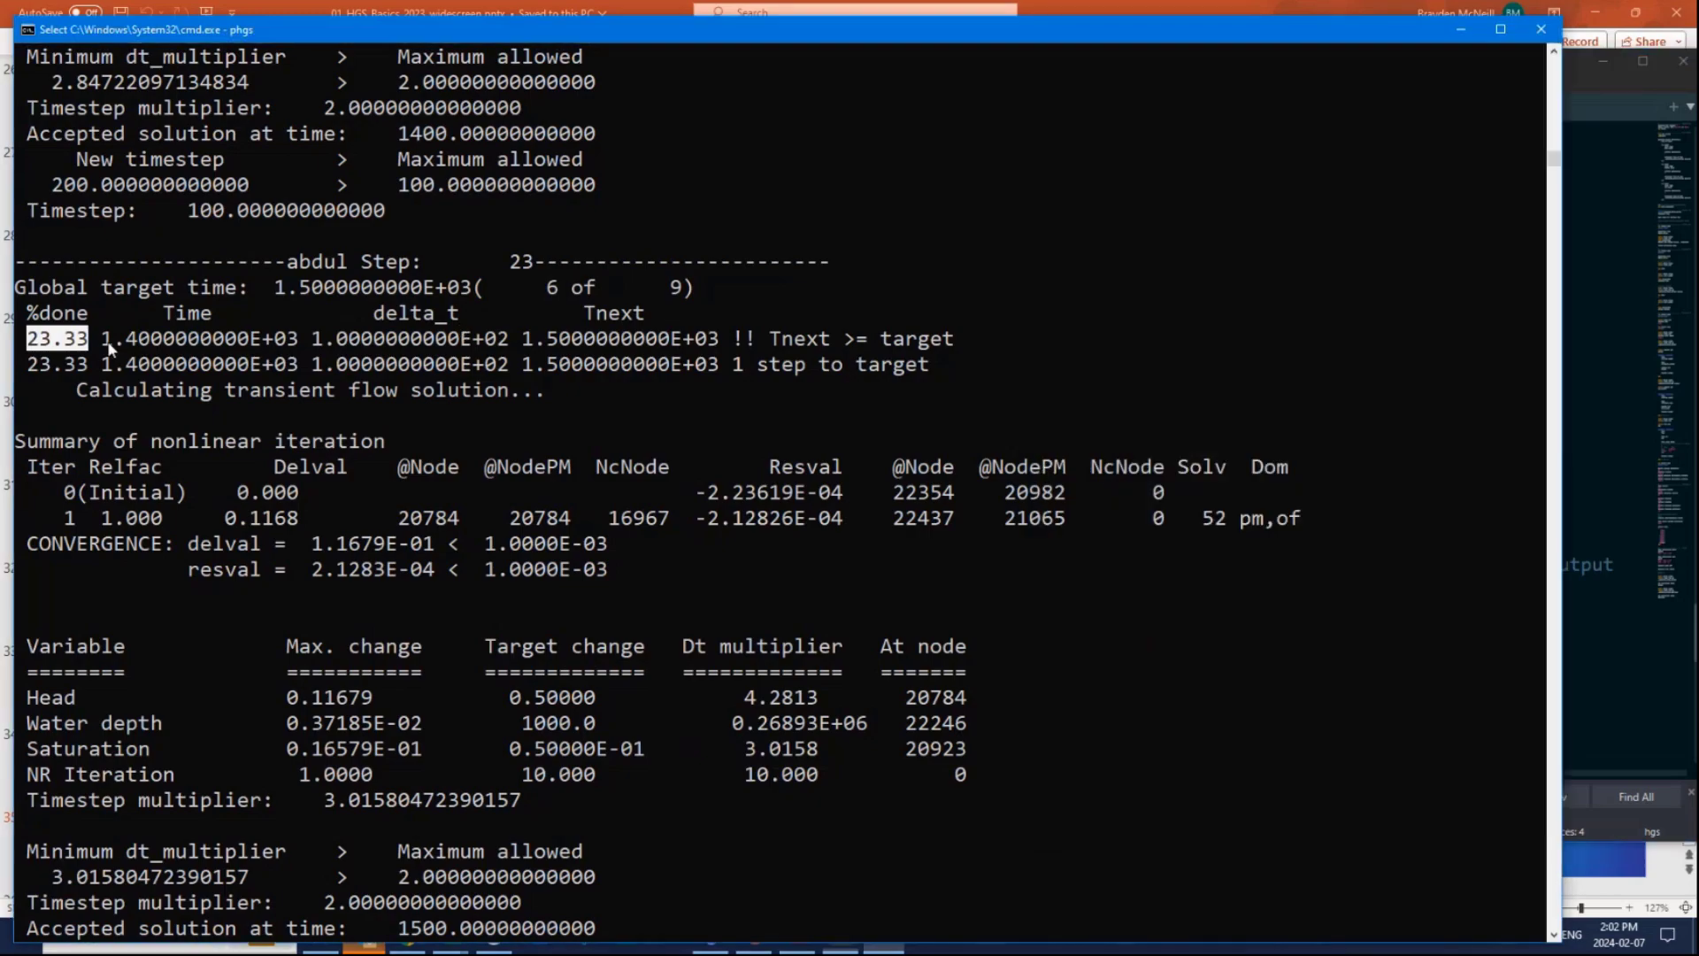
{"action": "left_click_drag", "start_coordinate": [106, 345], "coordinate": [509, 348]}
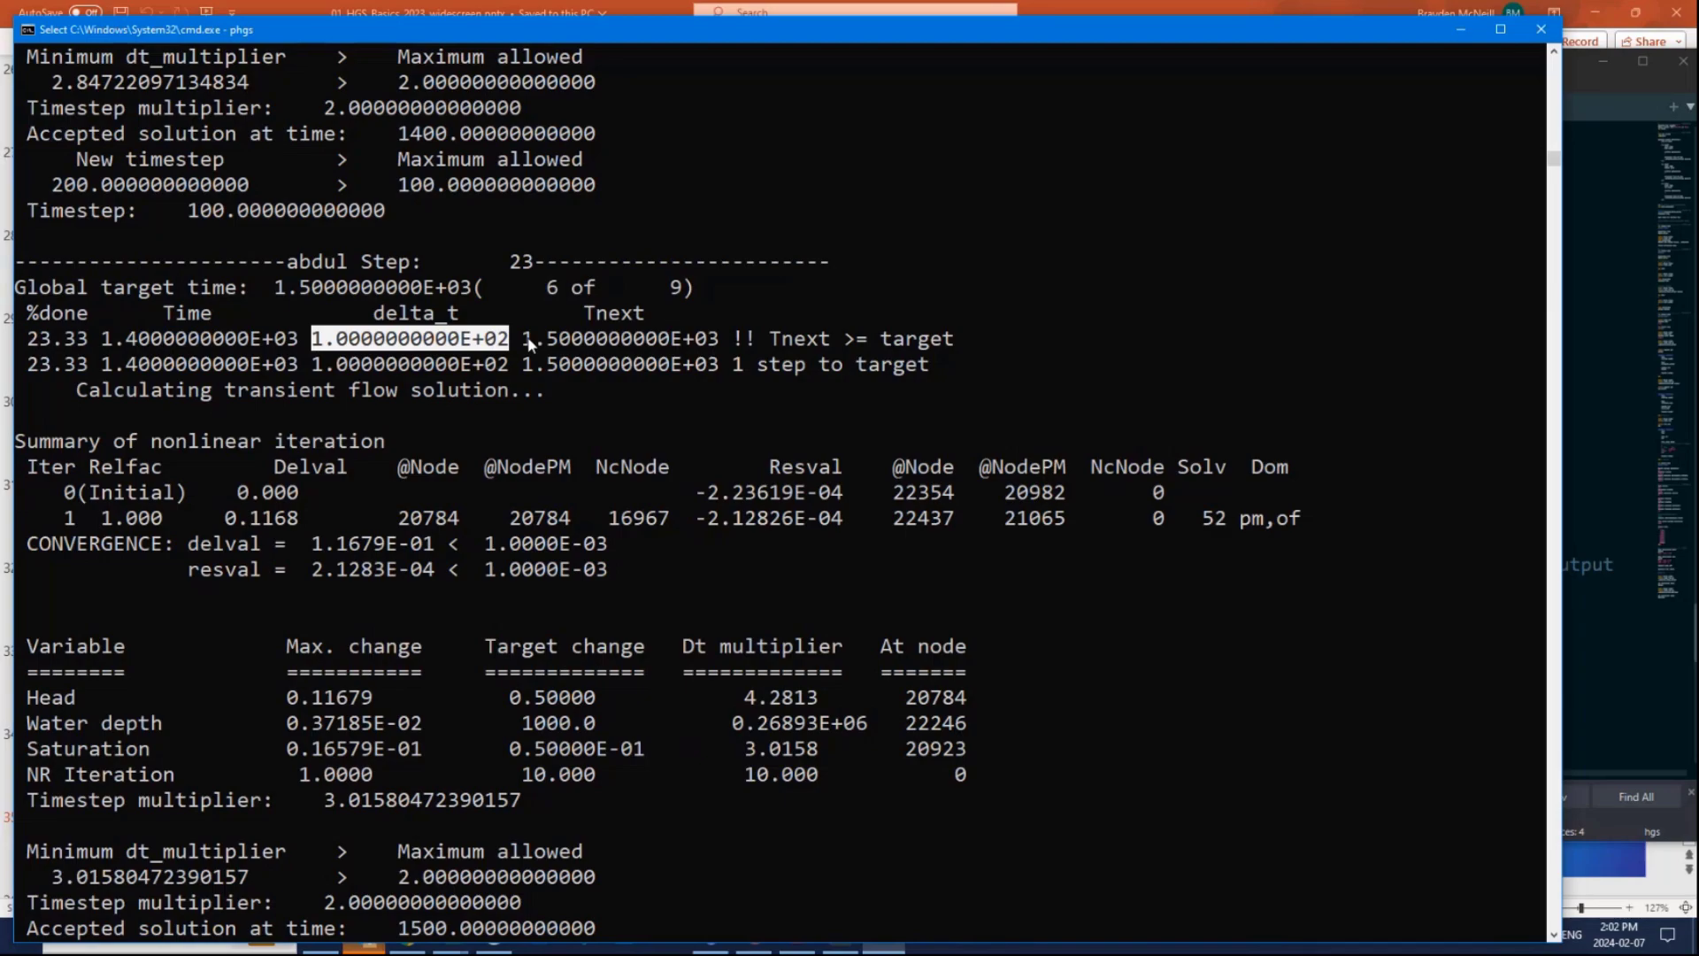
{"action": "left_click_drag", "start_coordinate": [522, 345], "coordinate": [719, 346]}
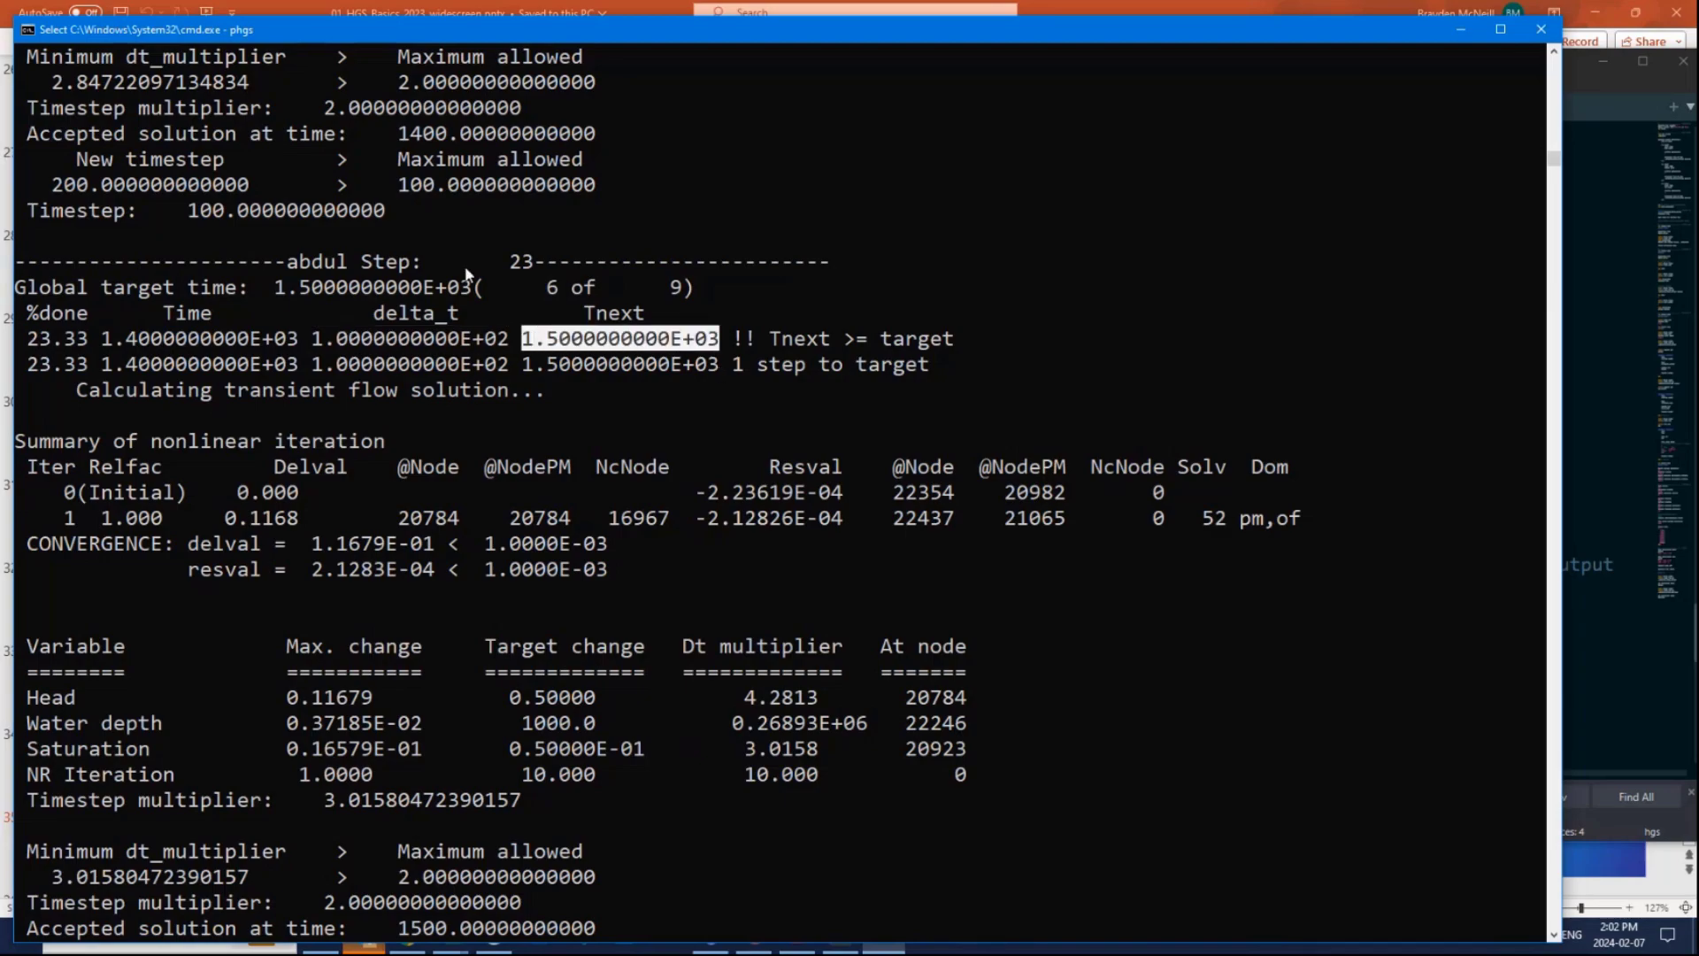
{"action": "left_click_drag", "start_coordinate": [276, 287], "coordinate": [473, 301]}
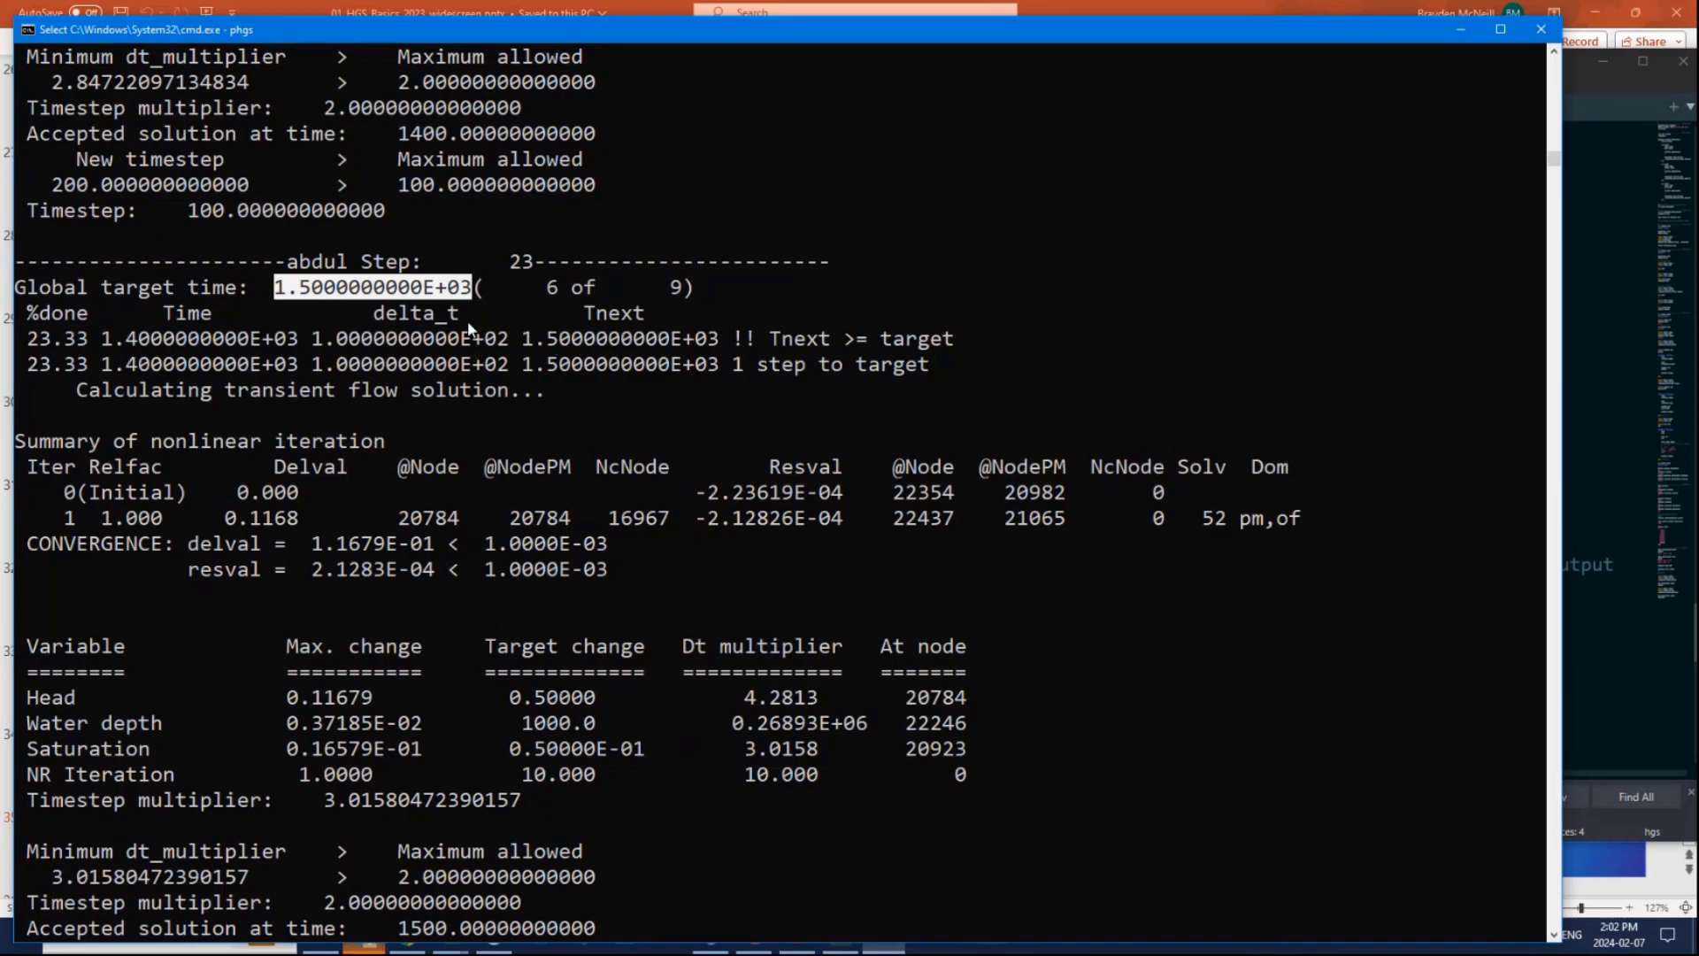
Highlight the "Tnext >= target" note and its Tnext value, then the "1 step to target" row of step 23.
{"action": "left_click_drag", "start_coordinate": [974, 338], "coordinate": [550, 332]}
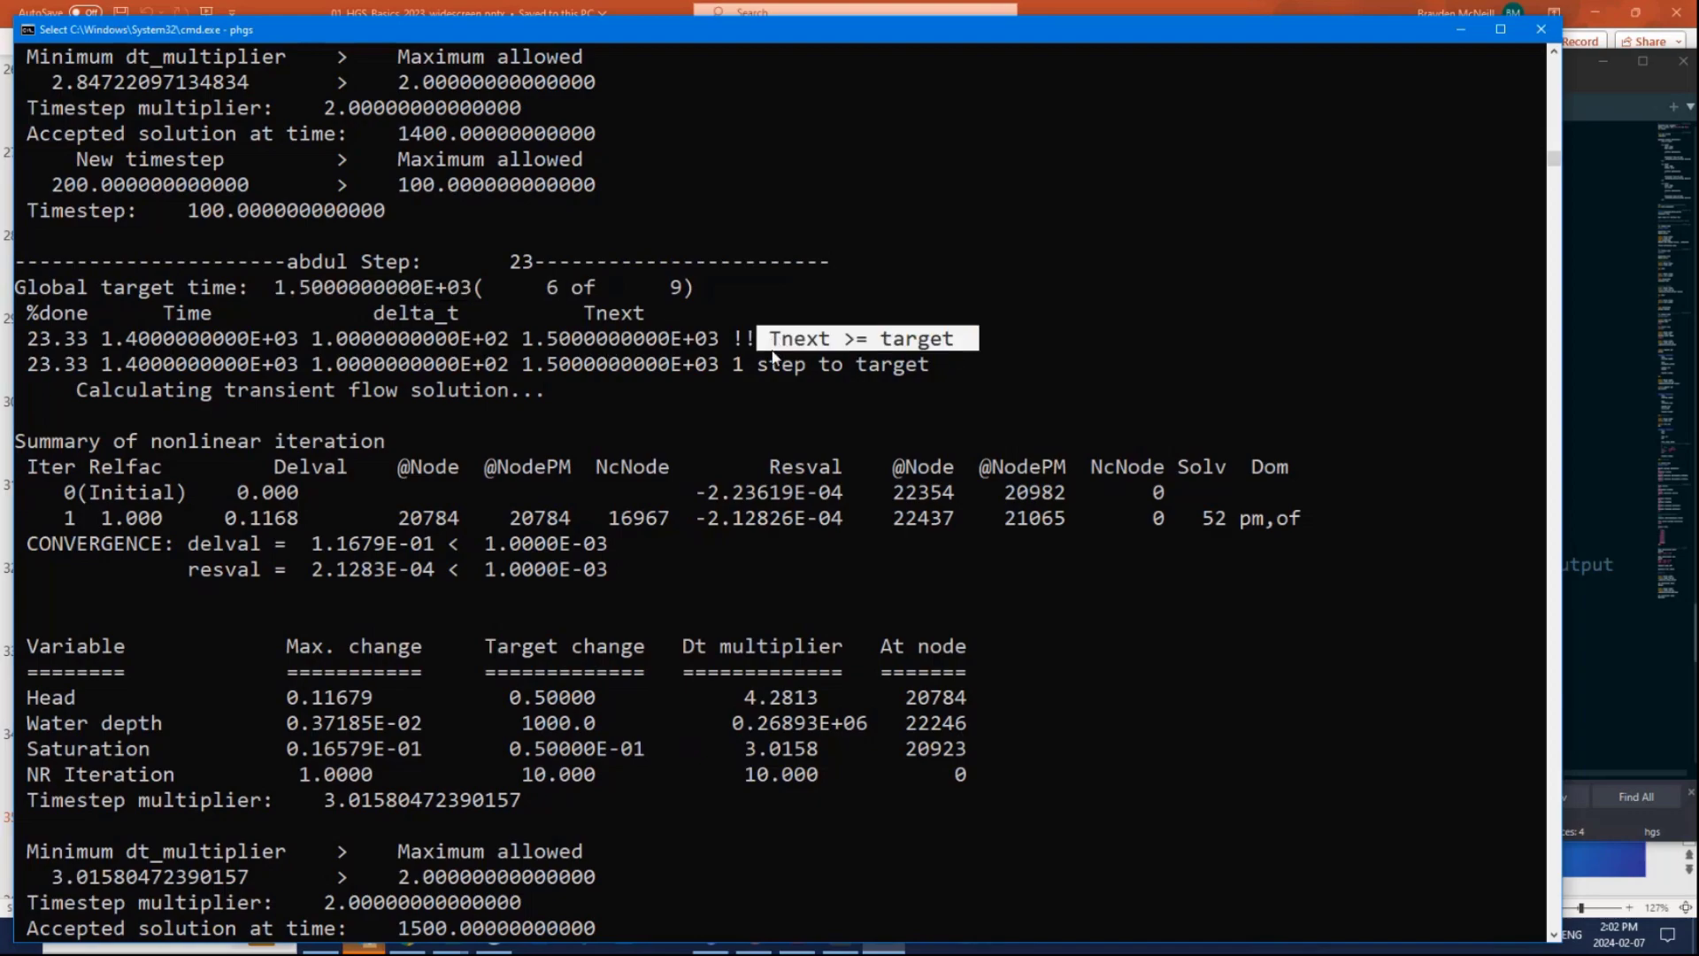
{"action": "left_click_drag", "start_coordinate": [727, 338], "coordinate": [528, 346]}
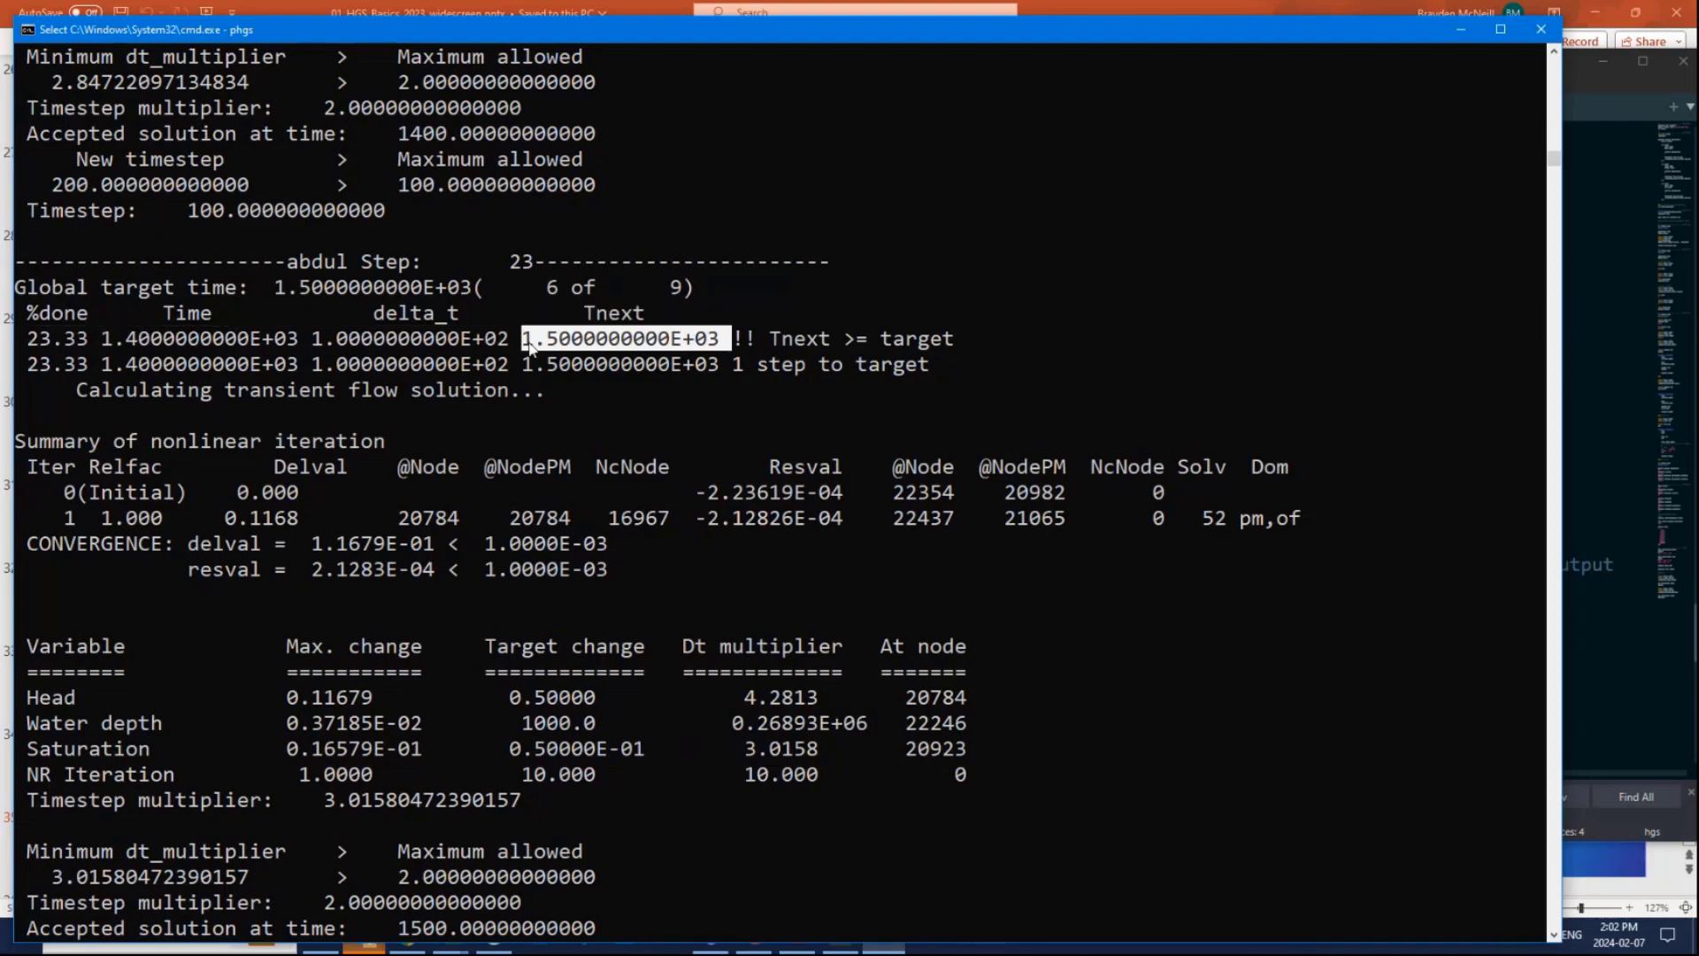
{"action": "left_click_drag", "start_coordinate": [27, 364], "coordinate": [927, 367]}
{"action": "left_click", "coordinate": [925, 364]}
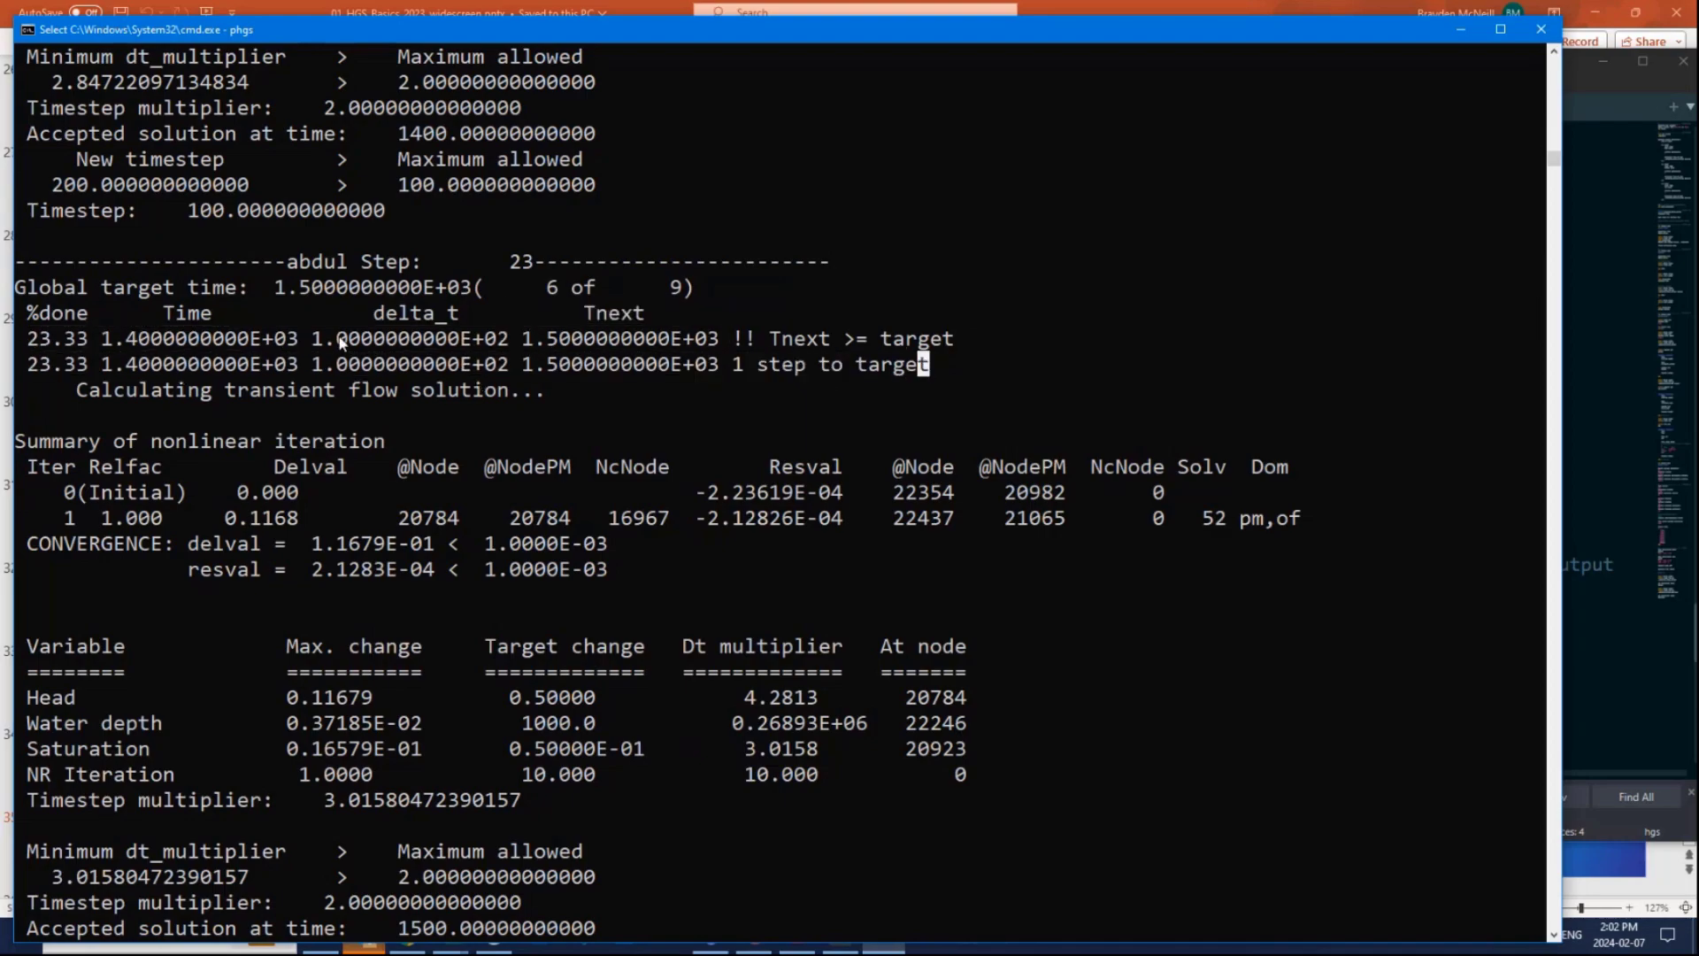
Highlight the first row's delta_t, Tnext and "Tnext >= target" note again, then the whole step 23 header block.
{"action": "left_click_drag", "start_coordinate": [305, 340], "coordinate": [529, 345]}
{"action": "left_click", "coordinate": [551, 340]}
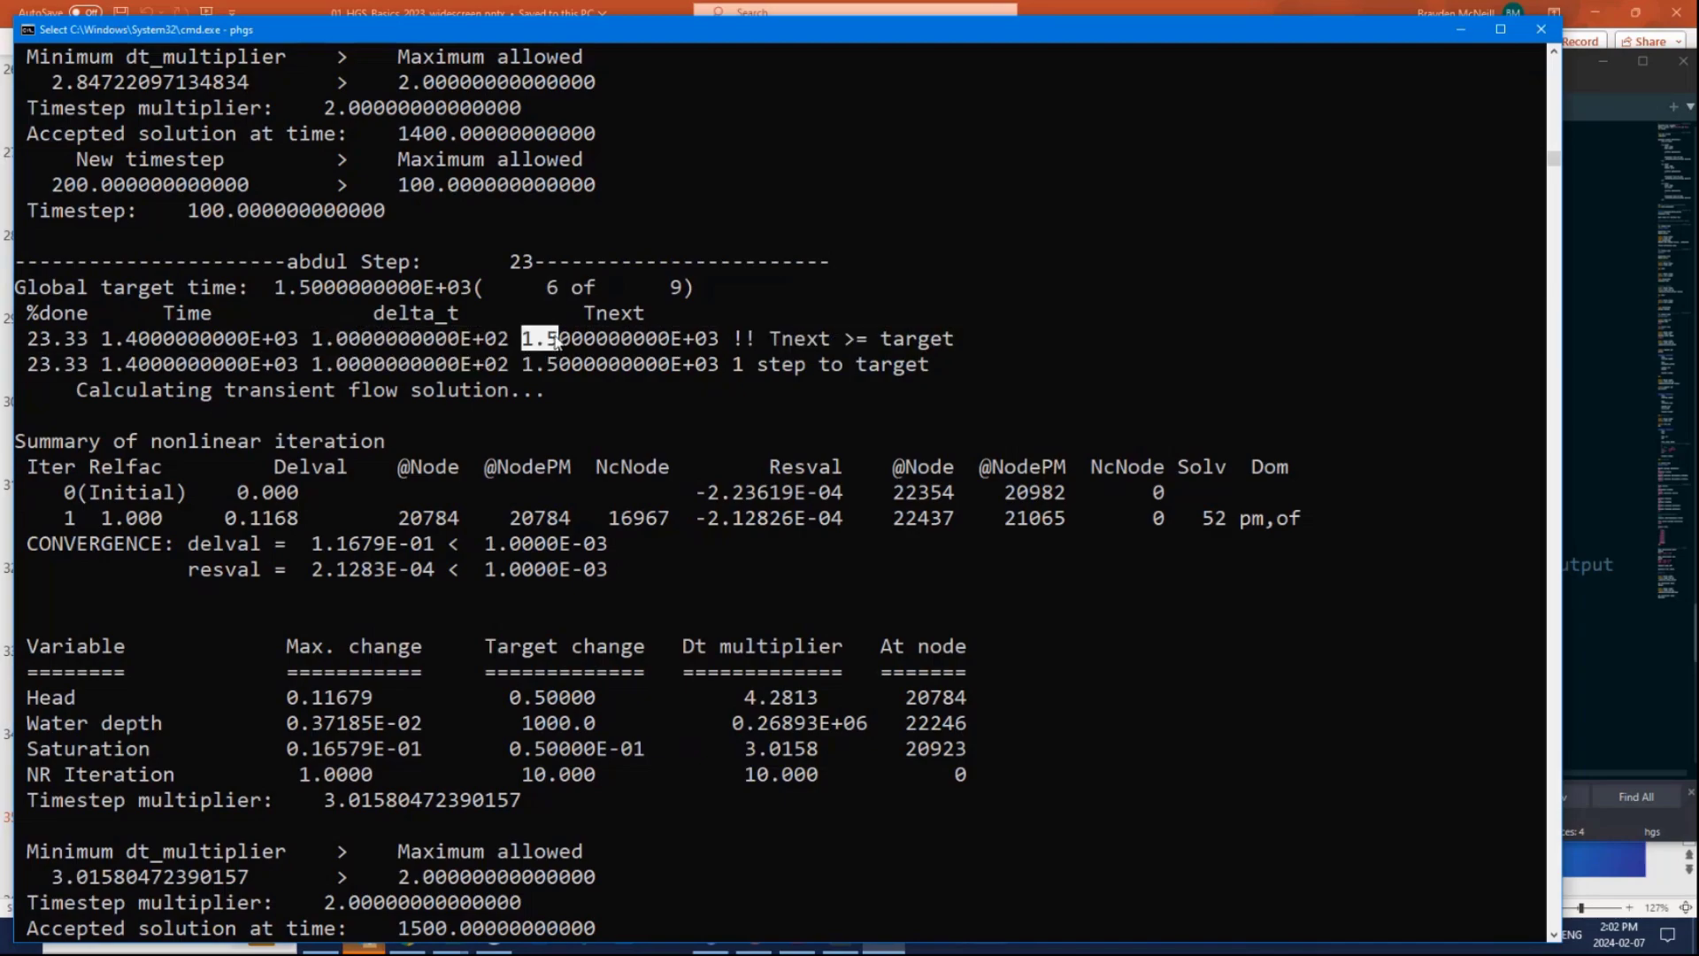
{"action": "left_click", "coordinate": [824, 339]}
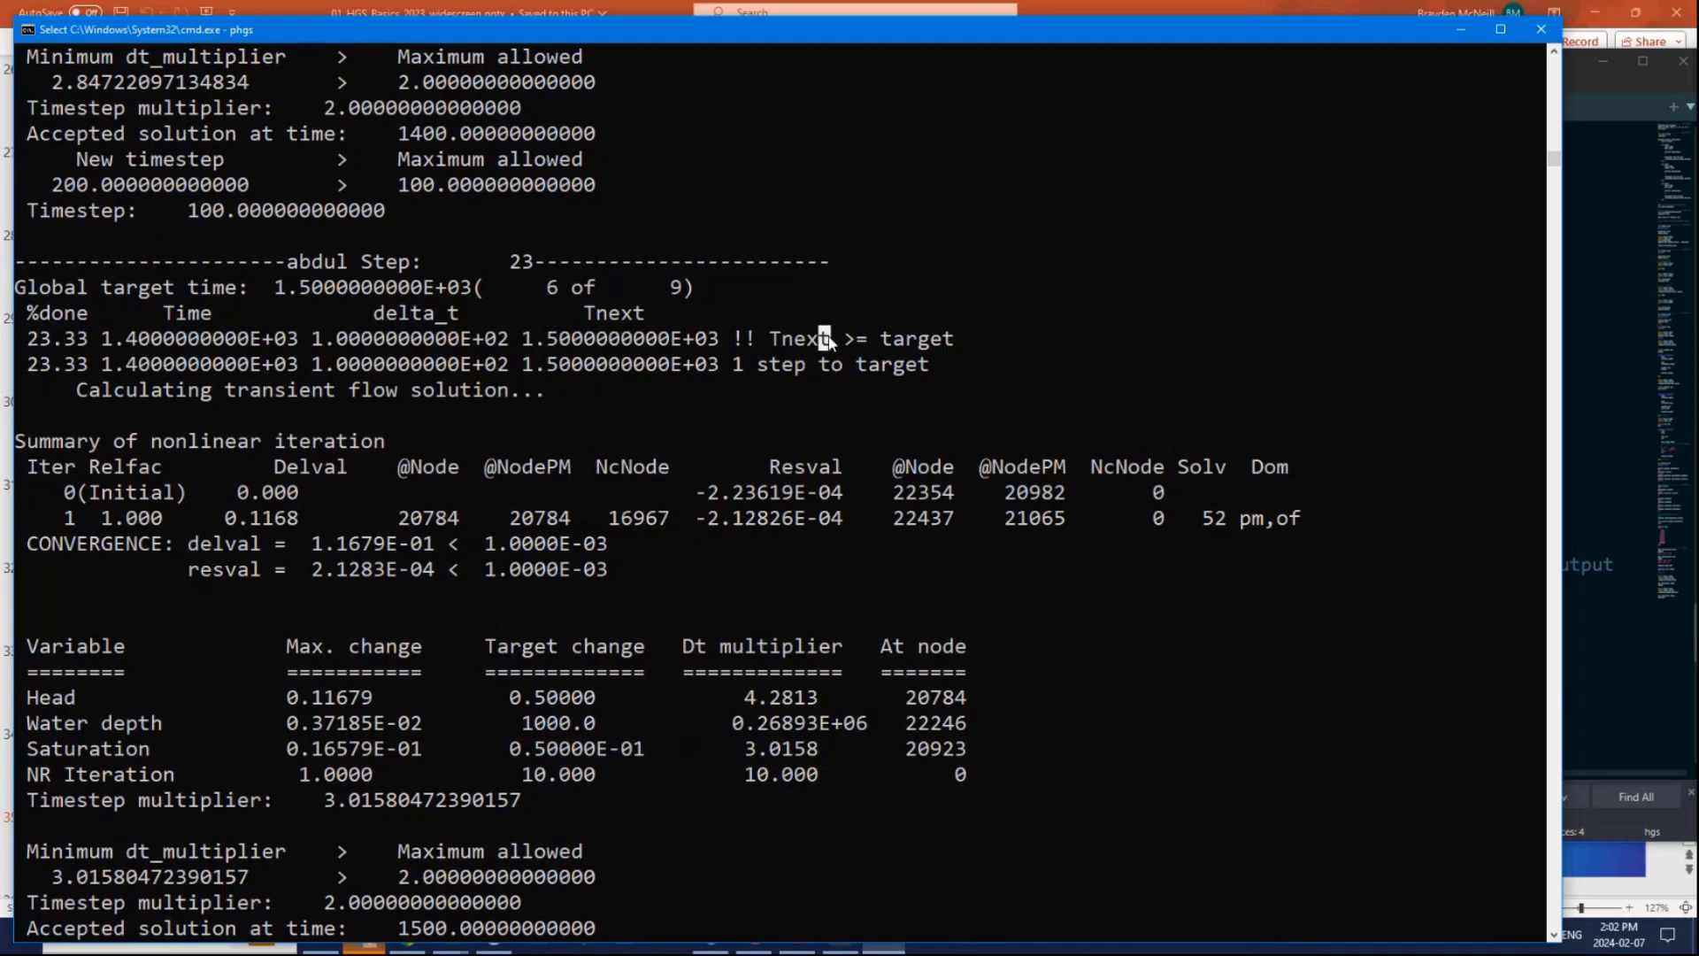
{"action": "left_click_drag", "start_coordinate": [956, 339], "coordinate": [759, 339]}
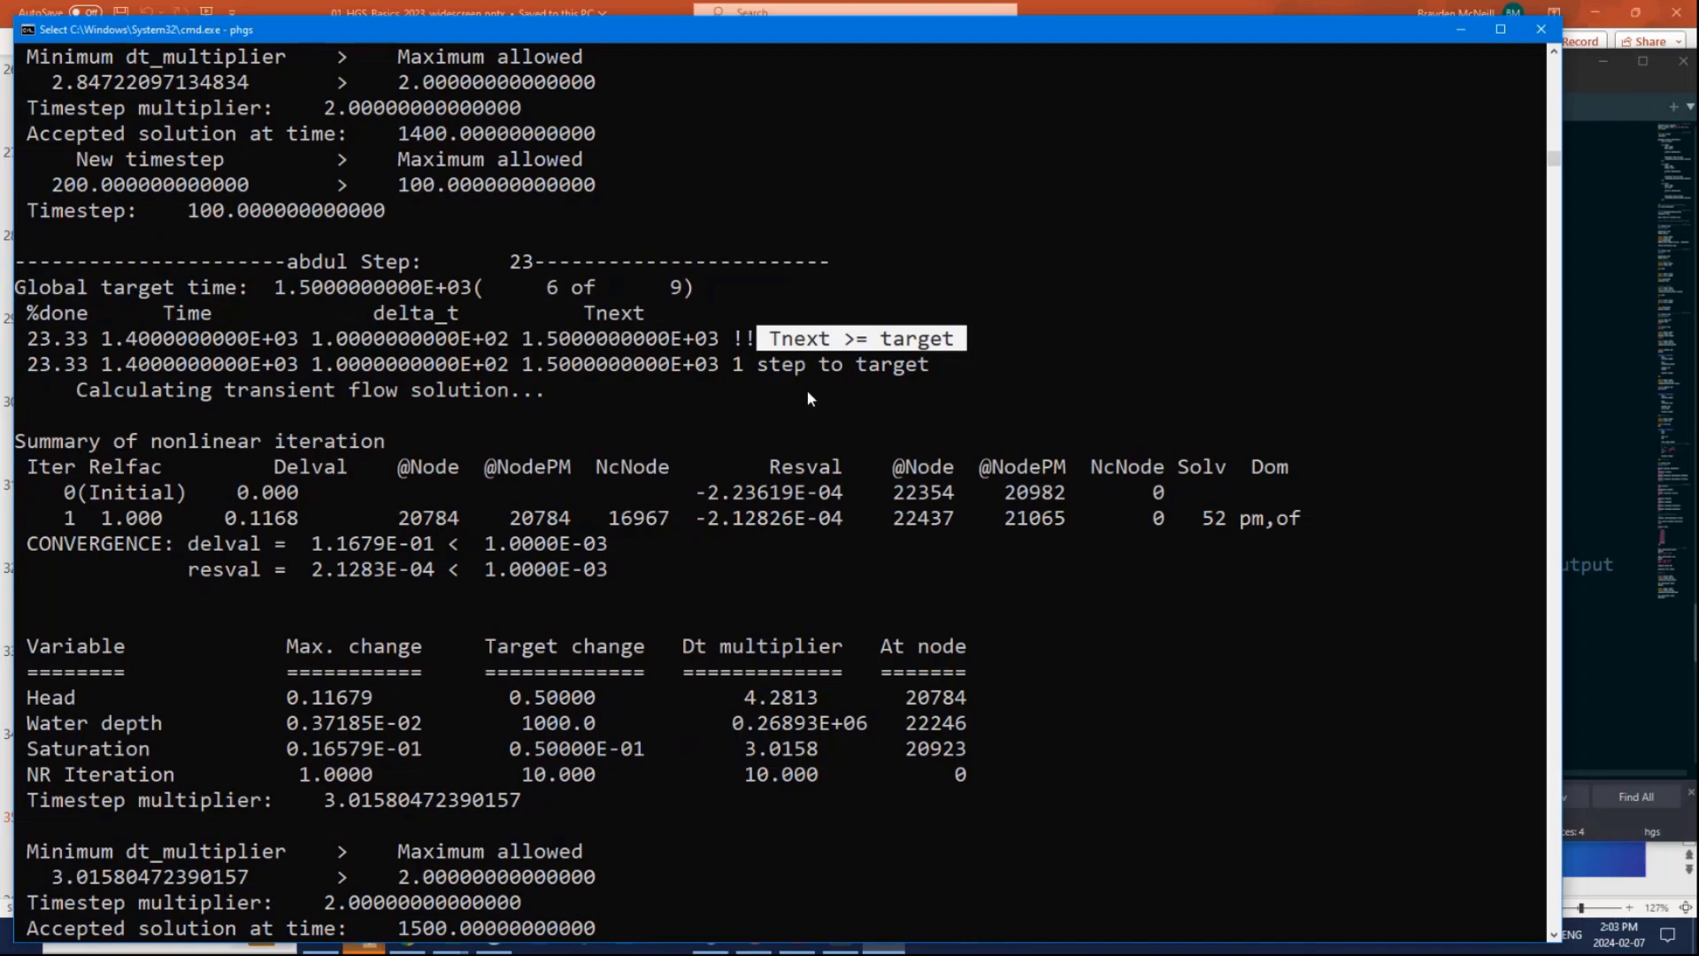
{"action": "left_click_drag", "start_coordinate": [808, 391], "coordinate": [16, 262]}
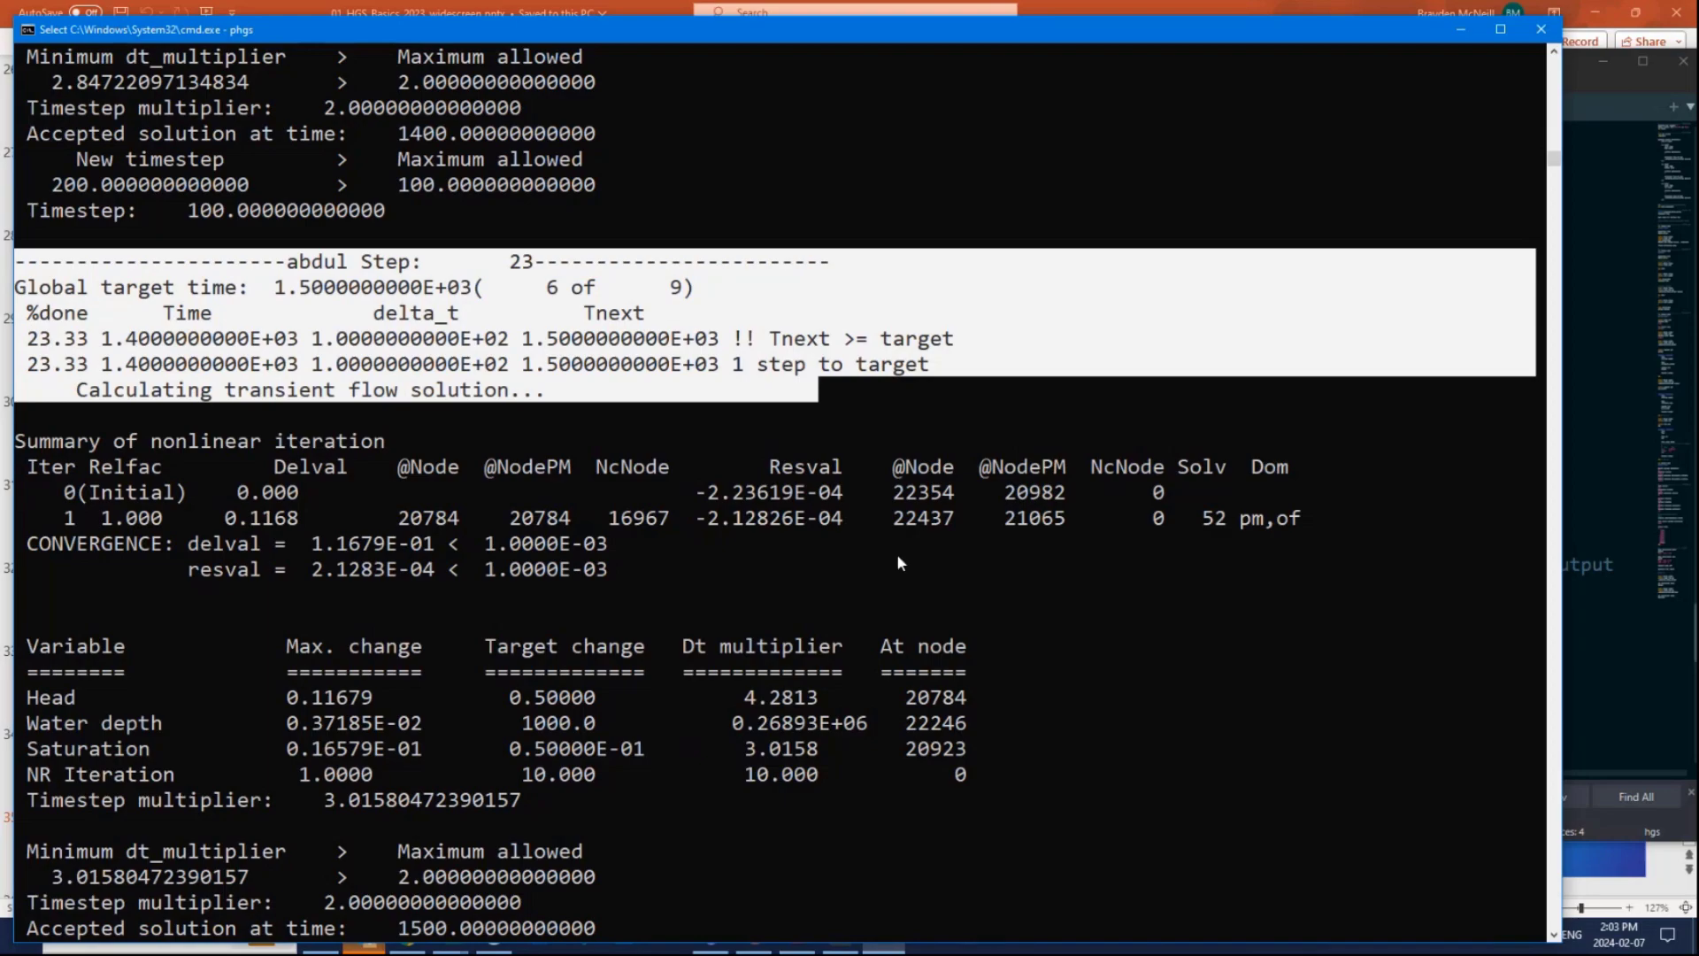
Highlight the Summary of nonlinear iteration block, its Delval and Resval headings, and the delval convergence limit.
{"action": "left_click_drag", "start_coordinate": [1231, 578], "coordinate": [14, 441]}
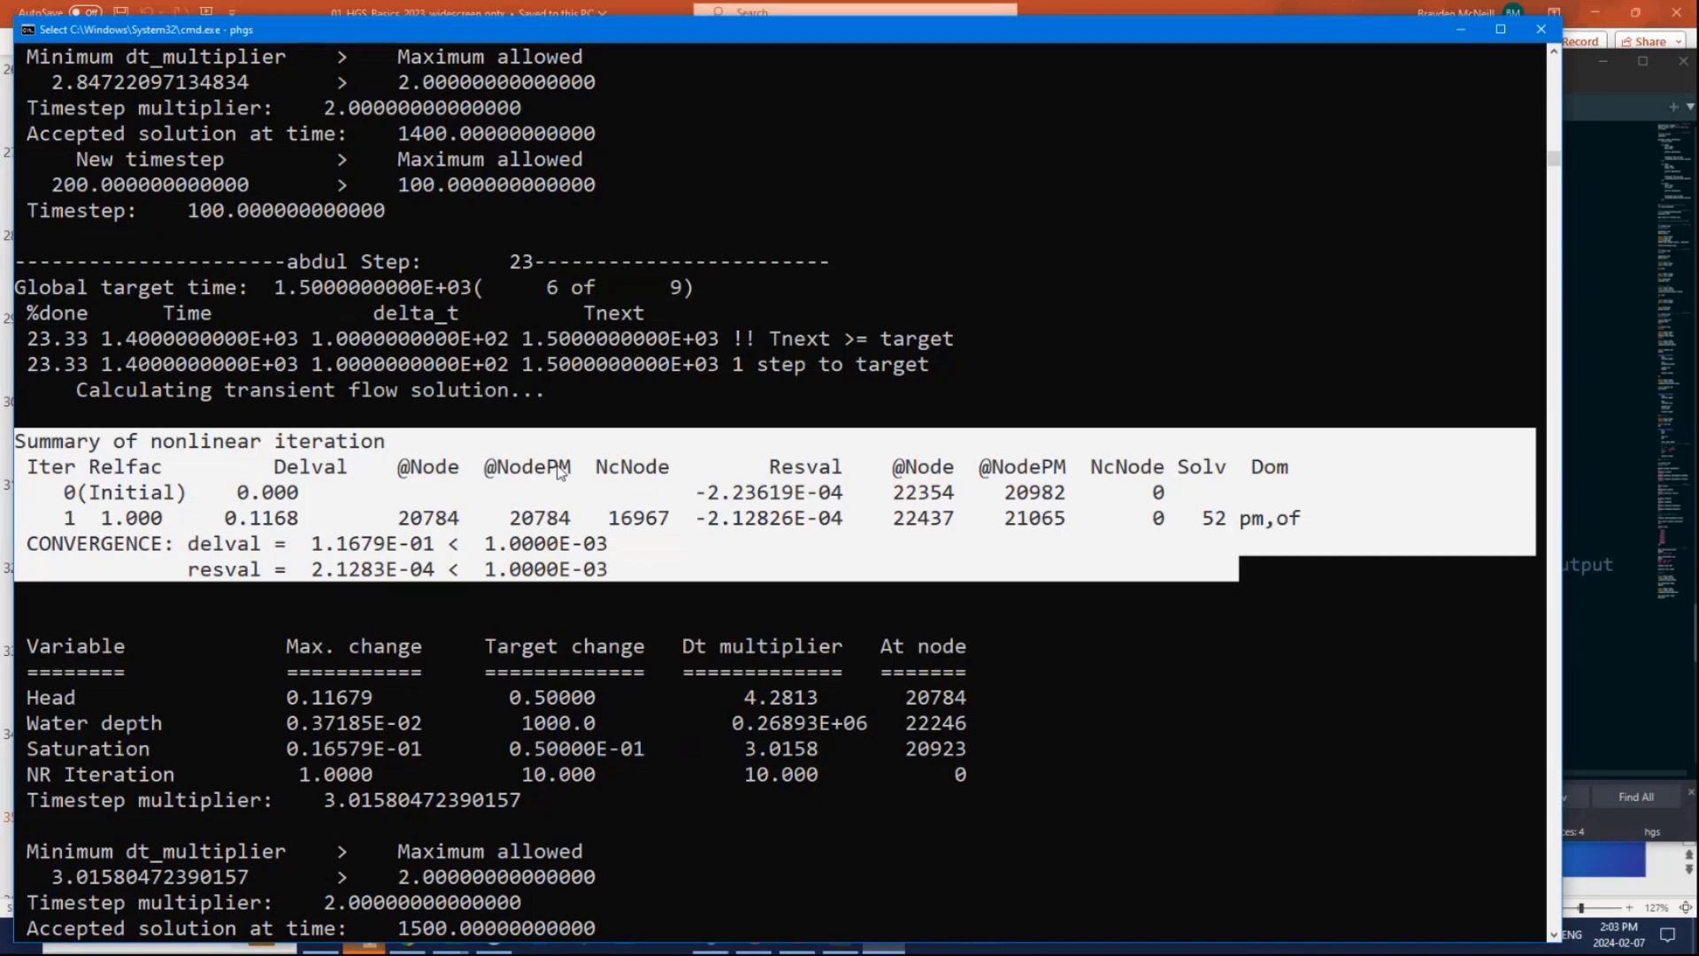
{"action": "left_click_drag", "start_coordinate": [276, 469], "coordinate": [353, 476]}
{"action": "left_click_drag", "start_coordinate": [770, 467], "coordinate": [843, 475]}
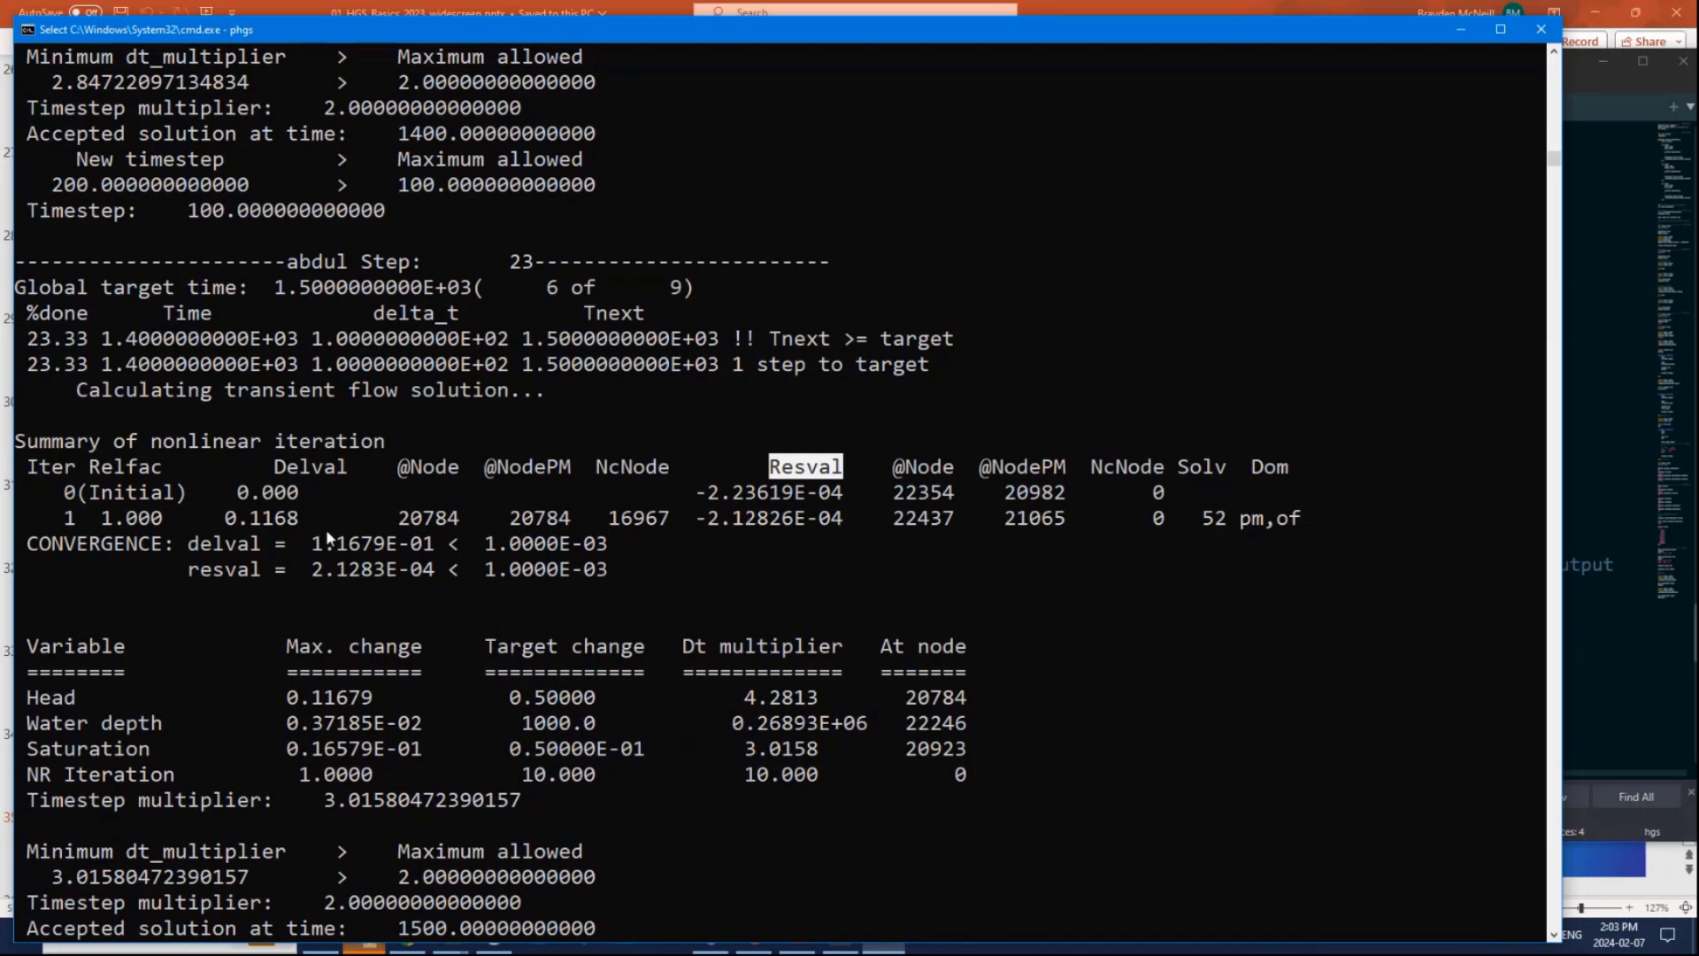
{"action": "left_click_drag", "start_coordinate": [841, 520], "coordinate": [486, 544]}
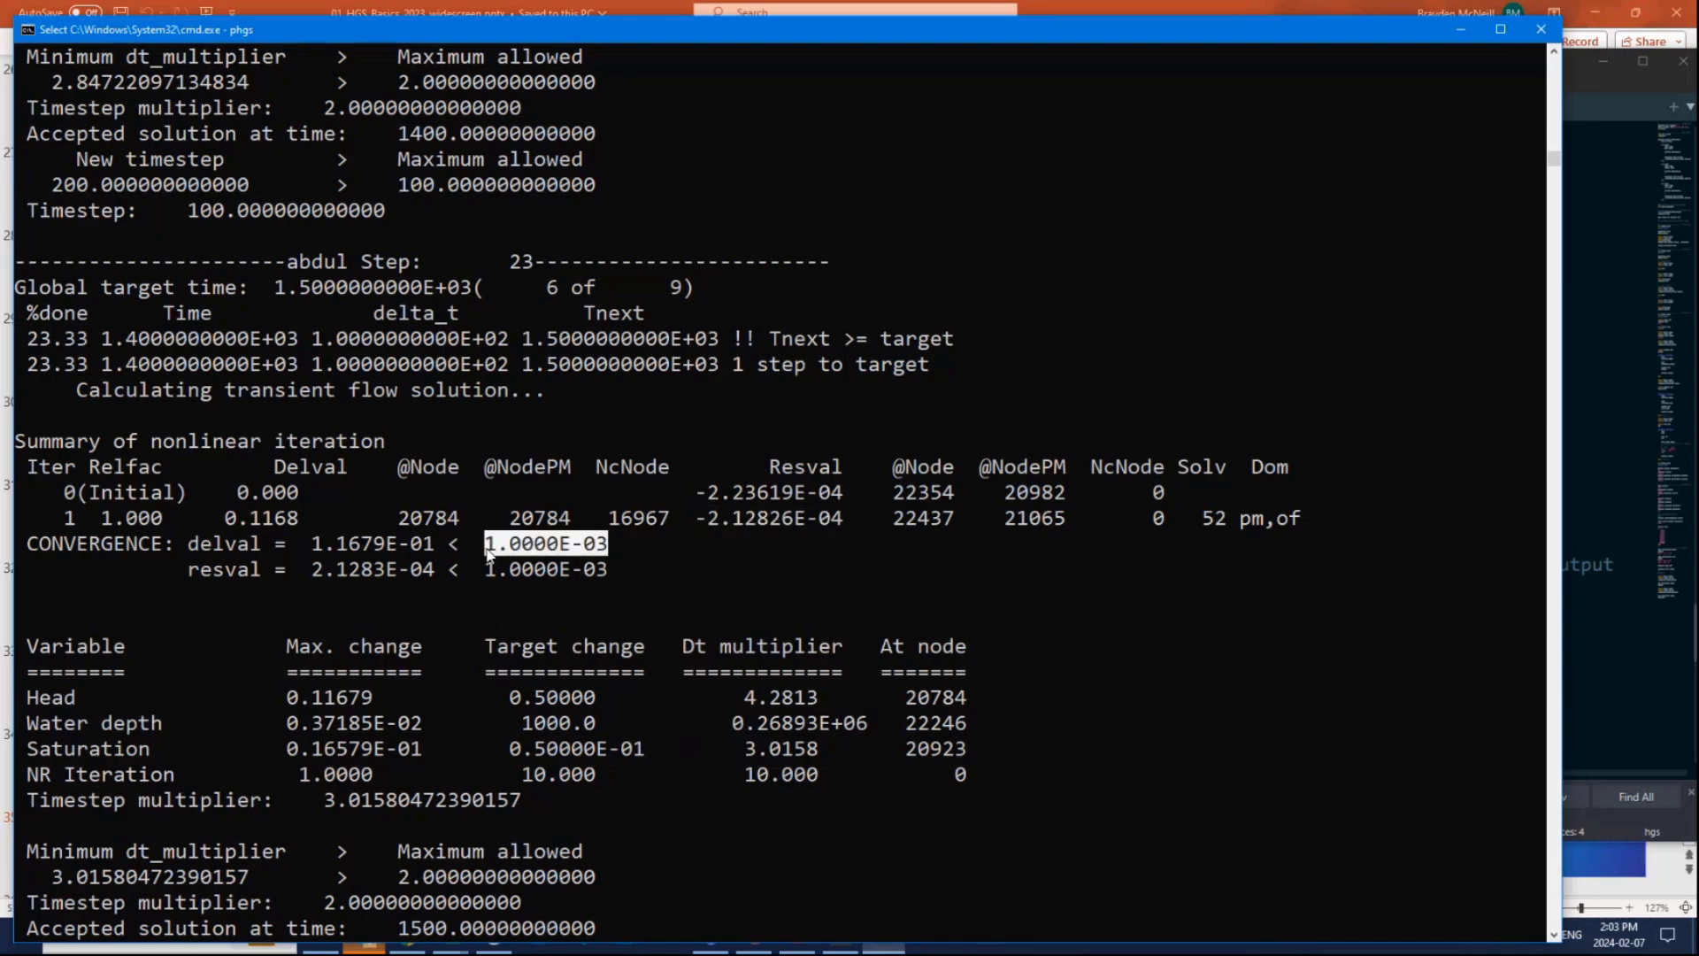
Switch to abdul.grok in Sublime Text and highlight the Newton absolute and residual convergence criteria with their values.
{"action": "left_click", "coordinate": [1584, 452]}
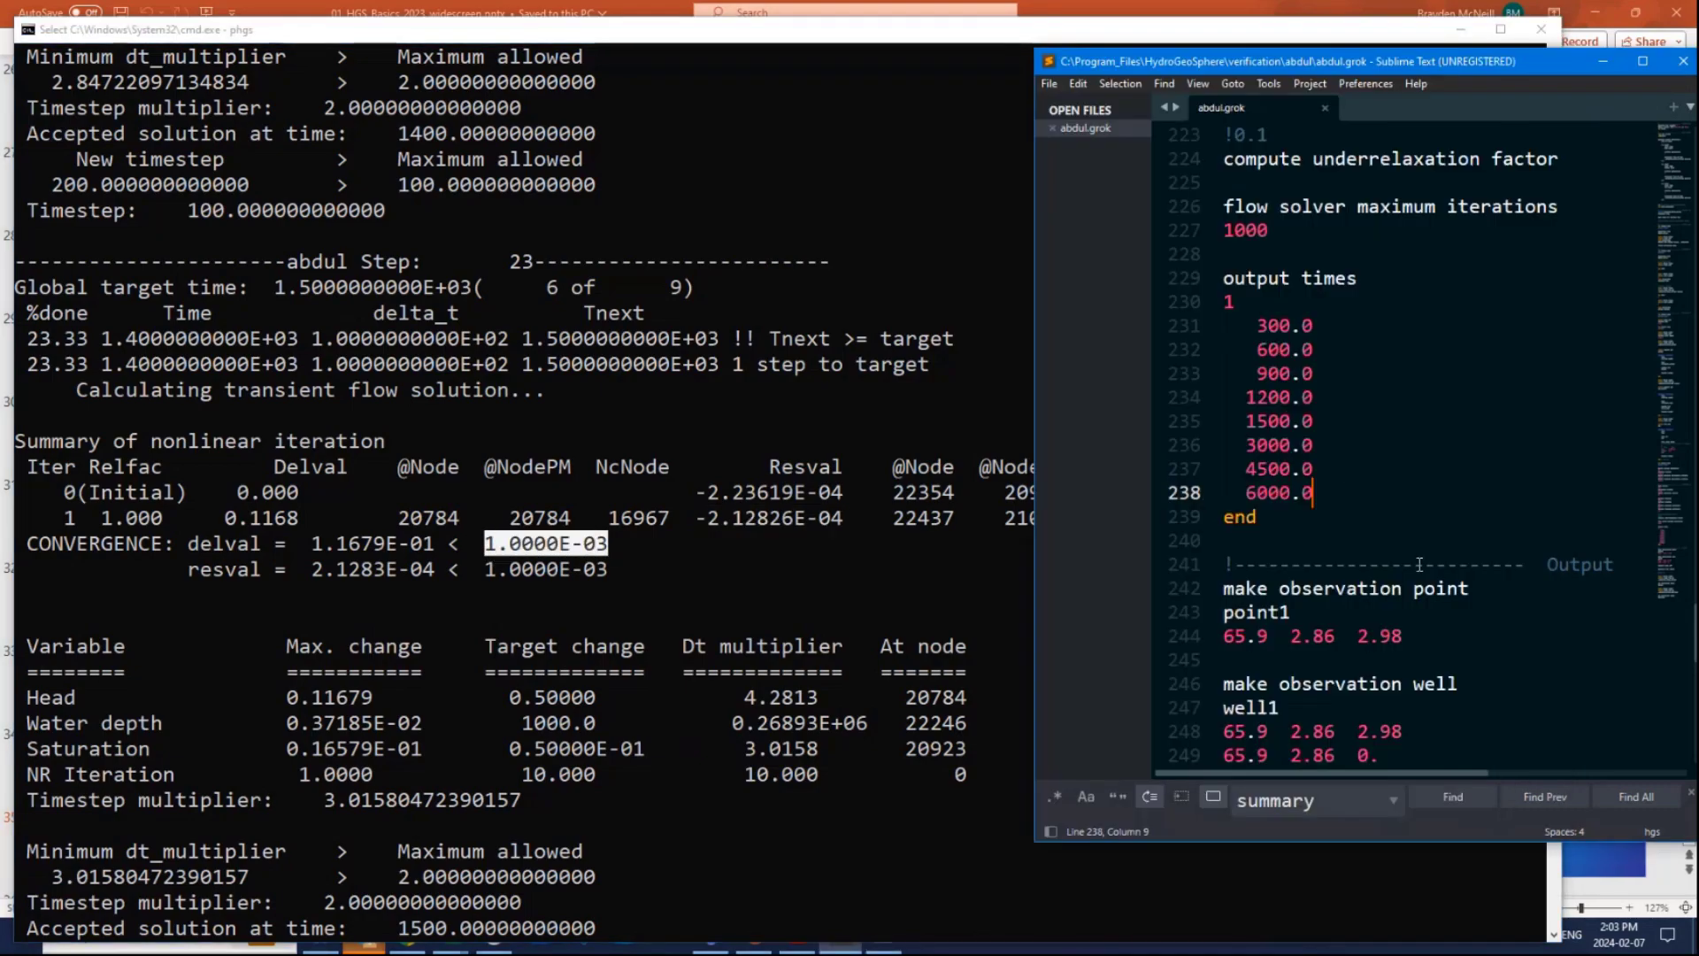
{"action": "scroll", "coordinate": [1390, 450], "scroll_direction": "up", "scroll_amount": 3}
{"action": "scroll", "coordinate": [1389, 450], "scroll_direction": "up", "scroll_amount": 7}
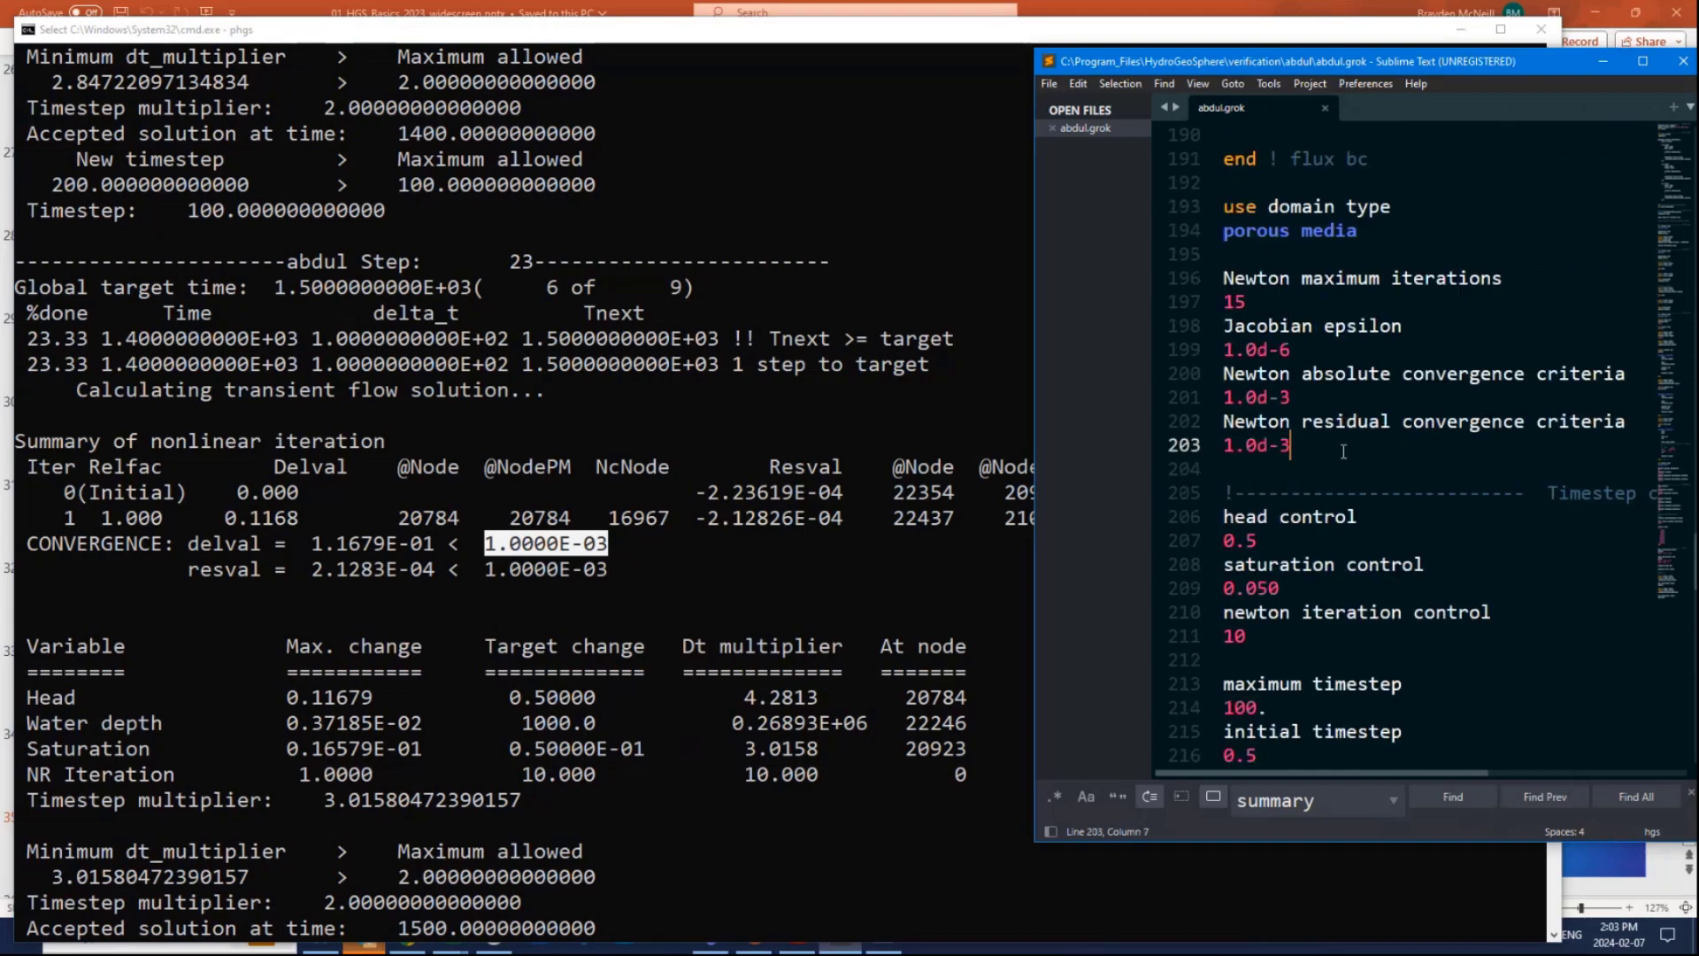
{"action": "left_click_drag", "start_coordinate": [1291, 446], "coordinate": [1215, 373]}
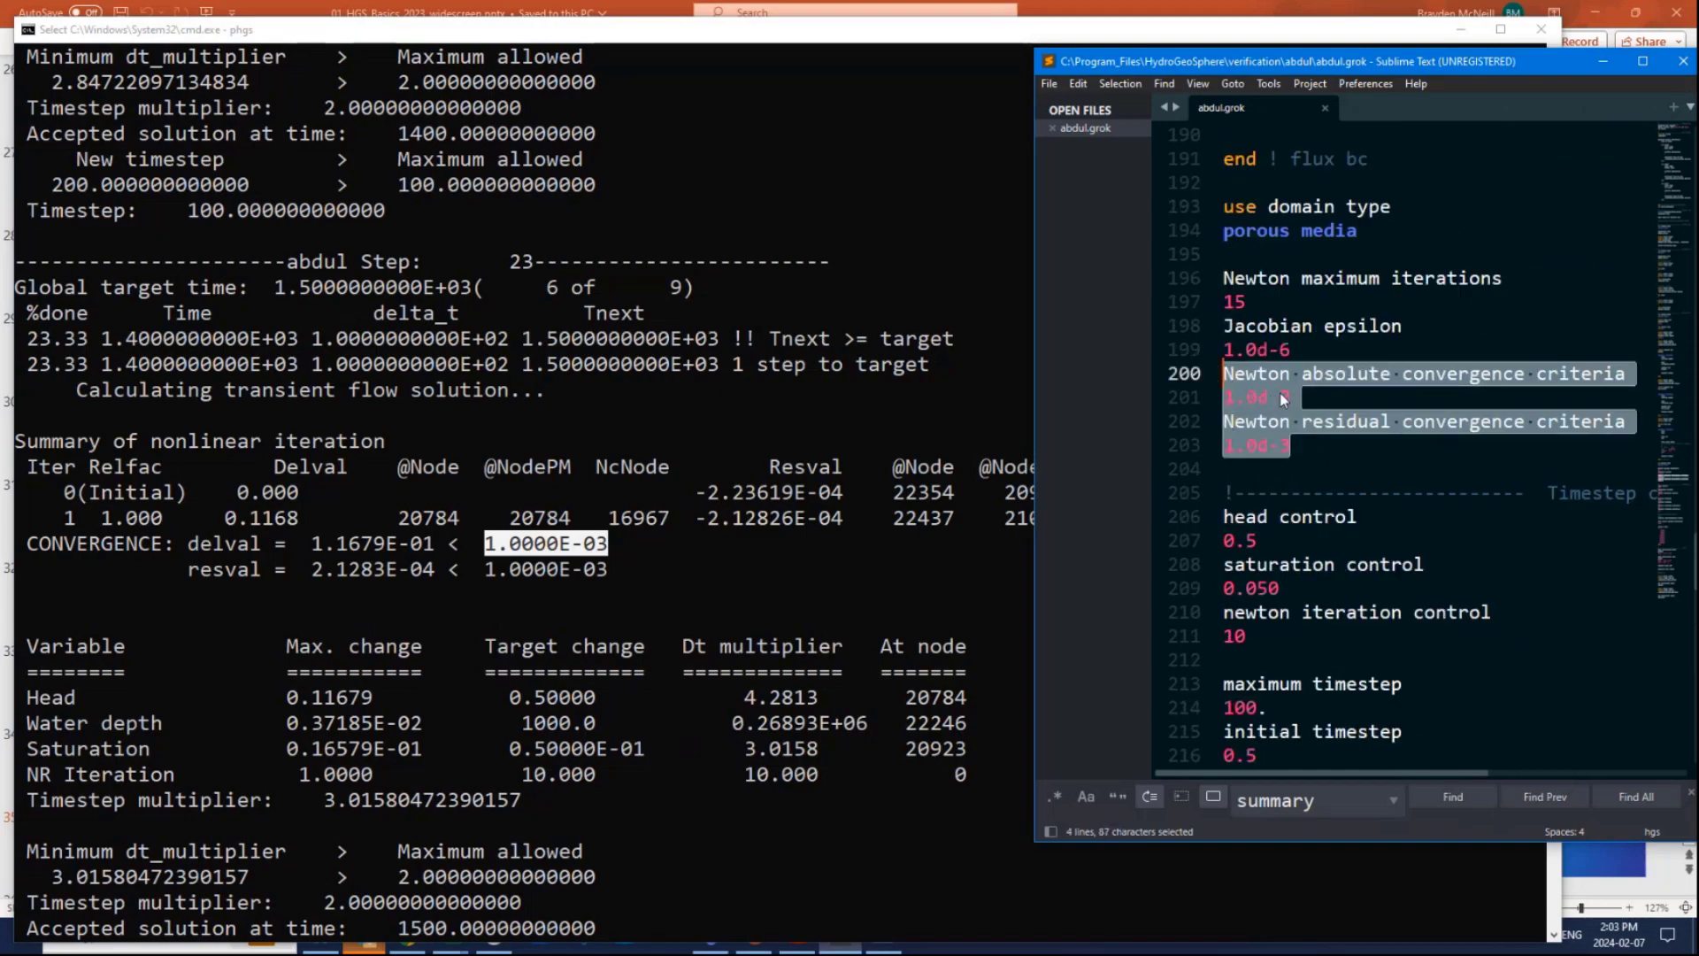
Return to the command prompt and highlight the nonlinear iteration summary, then its iteration 1 row.
{"action": "left_click", "coordinate": [665, 564]}
{"action": "left_click_drag", "start_coordinate": [818, 571], "coordinate": [16, 434]}
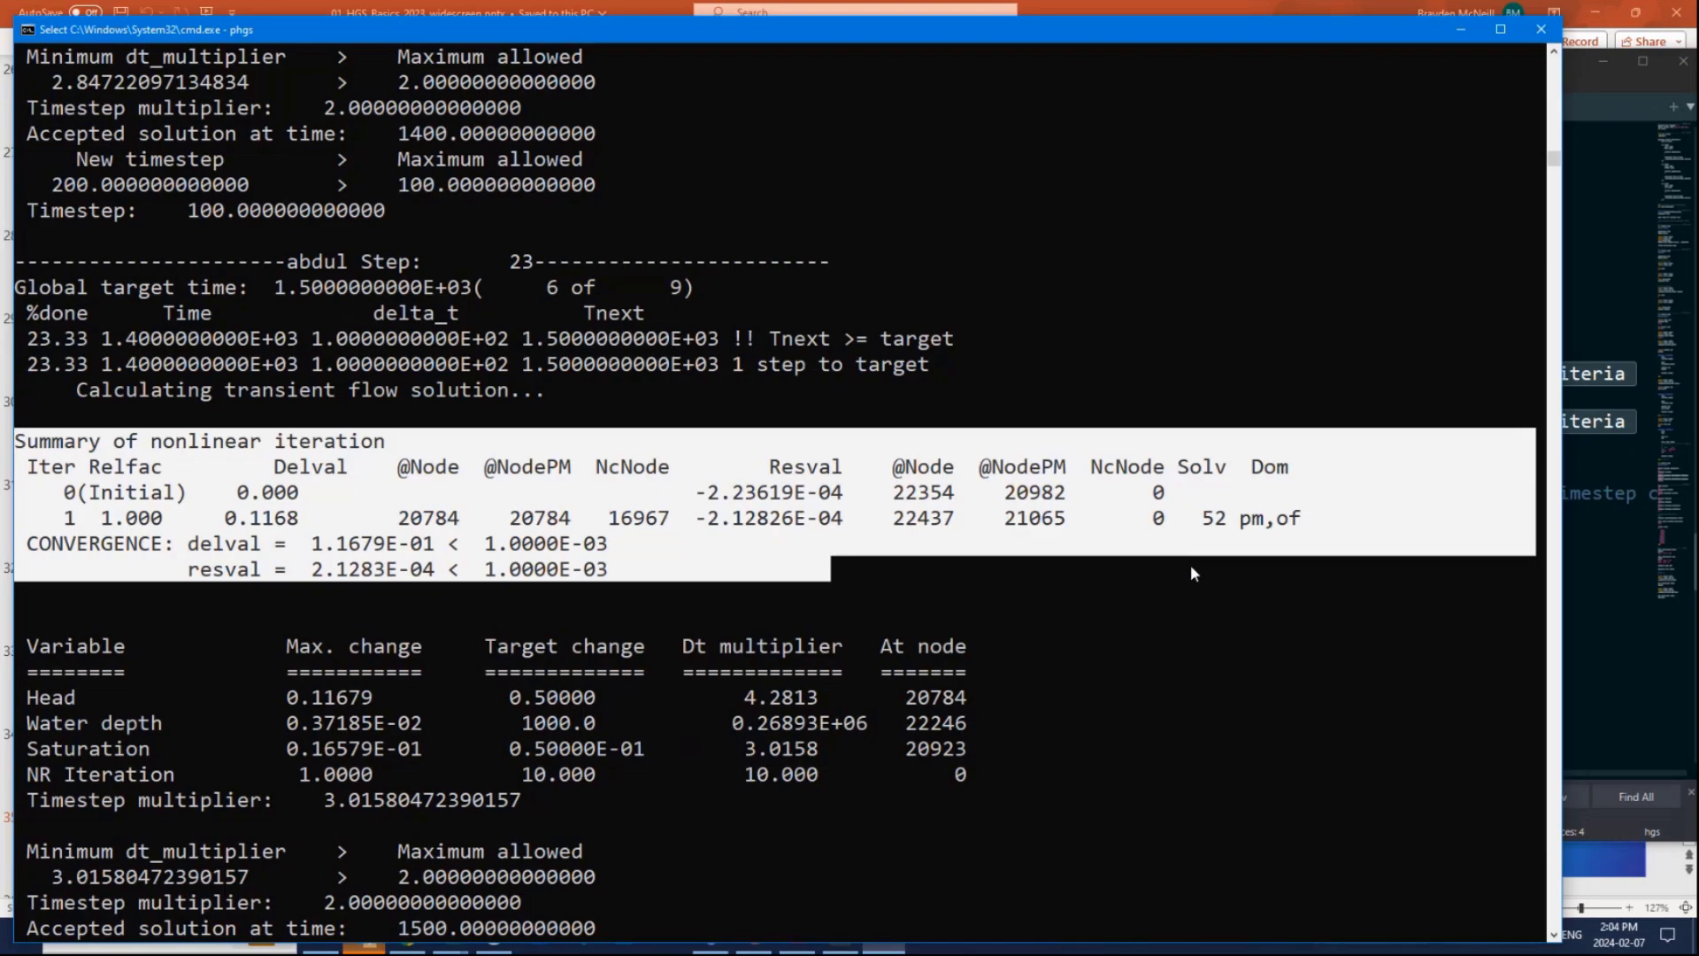
{"action": "left_click_drag", "start_coordinate": [1313, 518], "coordinate": [14, 519]}
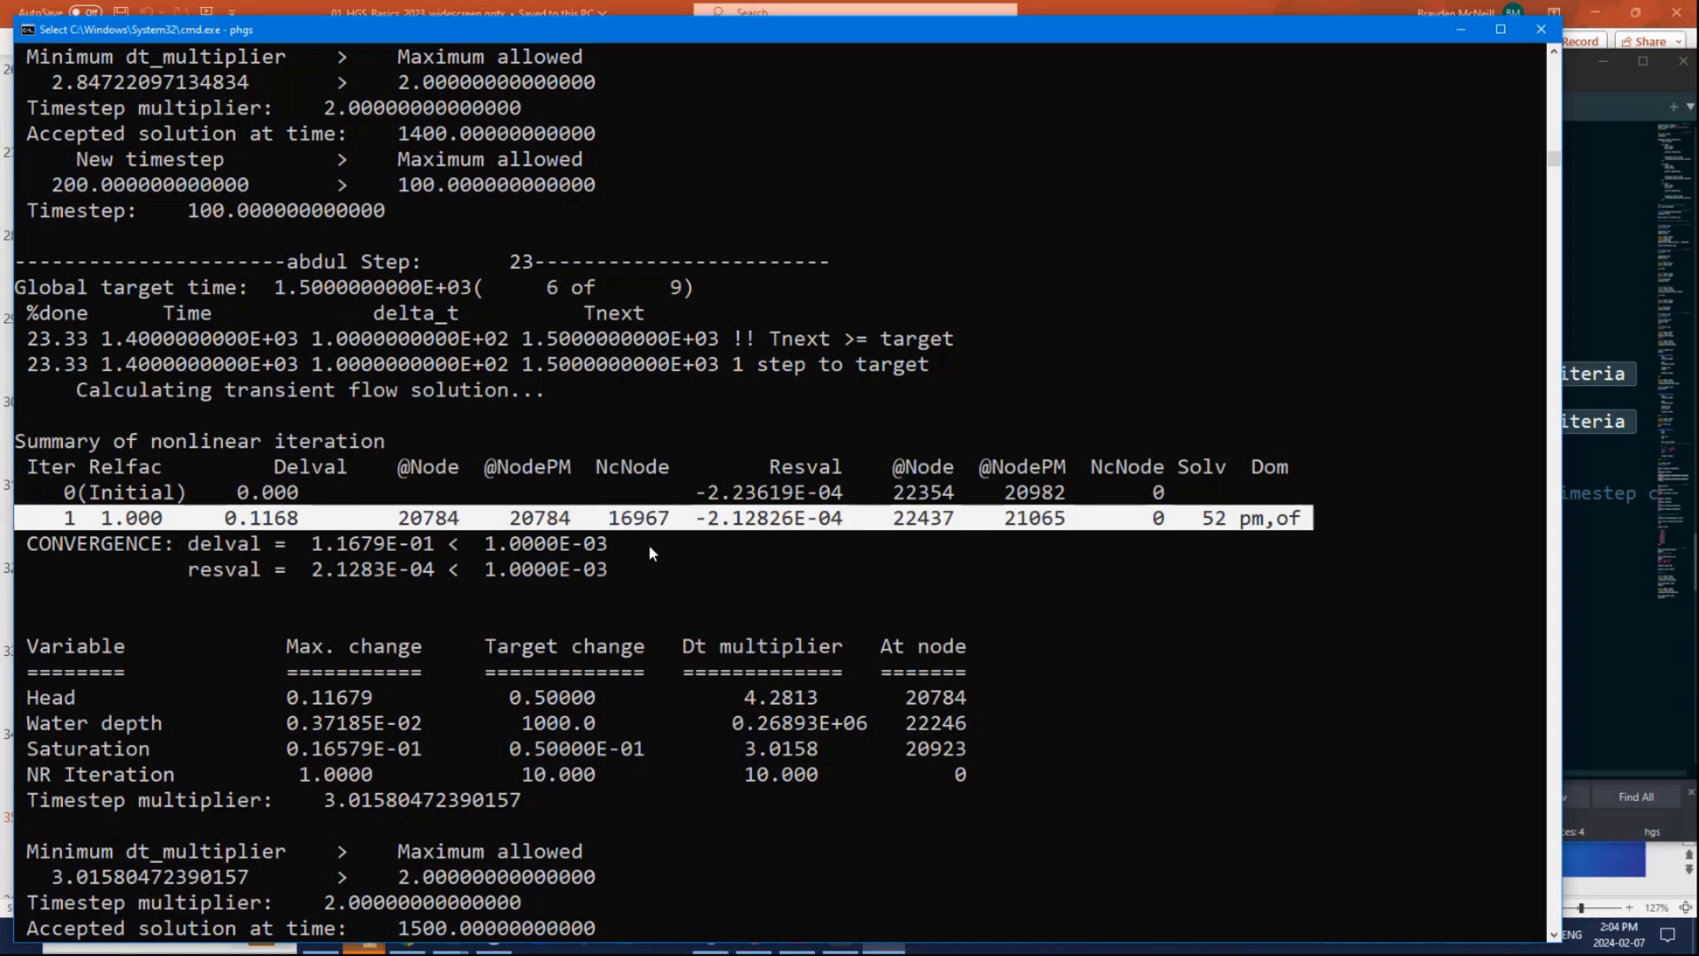
Highlight step 23's variable table through the accepted solution line, then its Water depth, Saturation and NR Iteration labels.
{"action": "scroll", "coordinate": [650, 544], "scroll_direction": "down", "scroll_amount": 4}
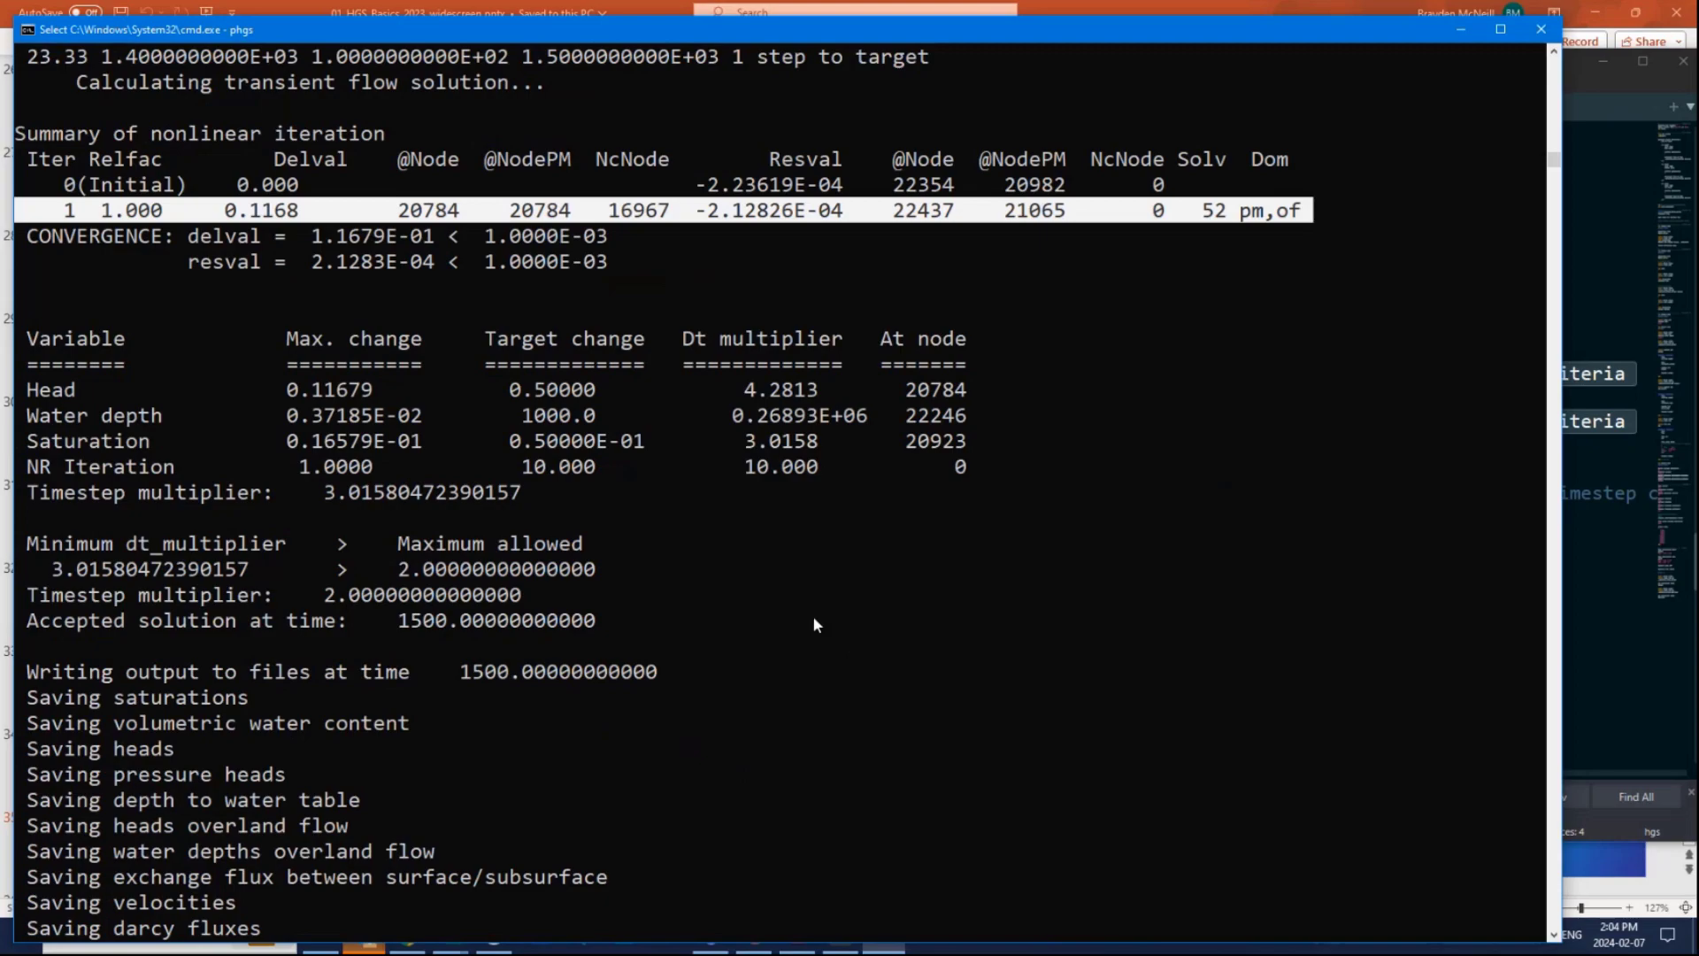
{"action": "left_click_drag", "start_coordinate": [813, 615], "coordinate": [20, 340]}
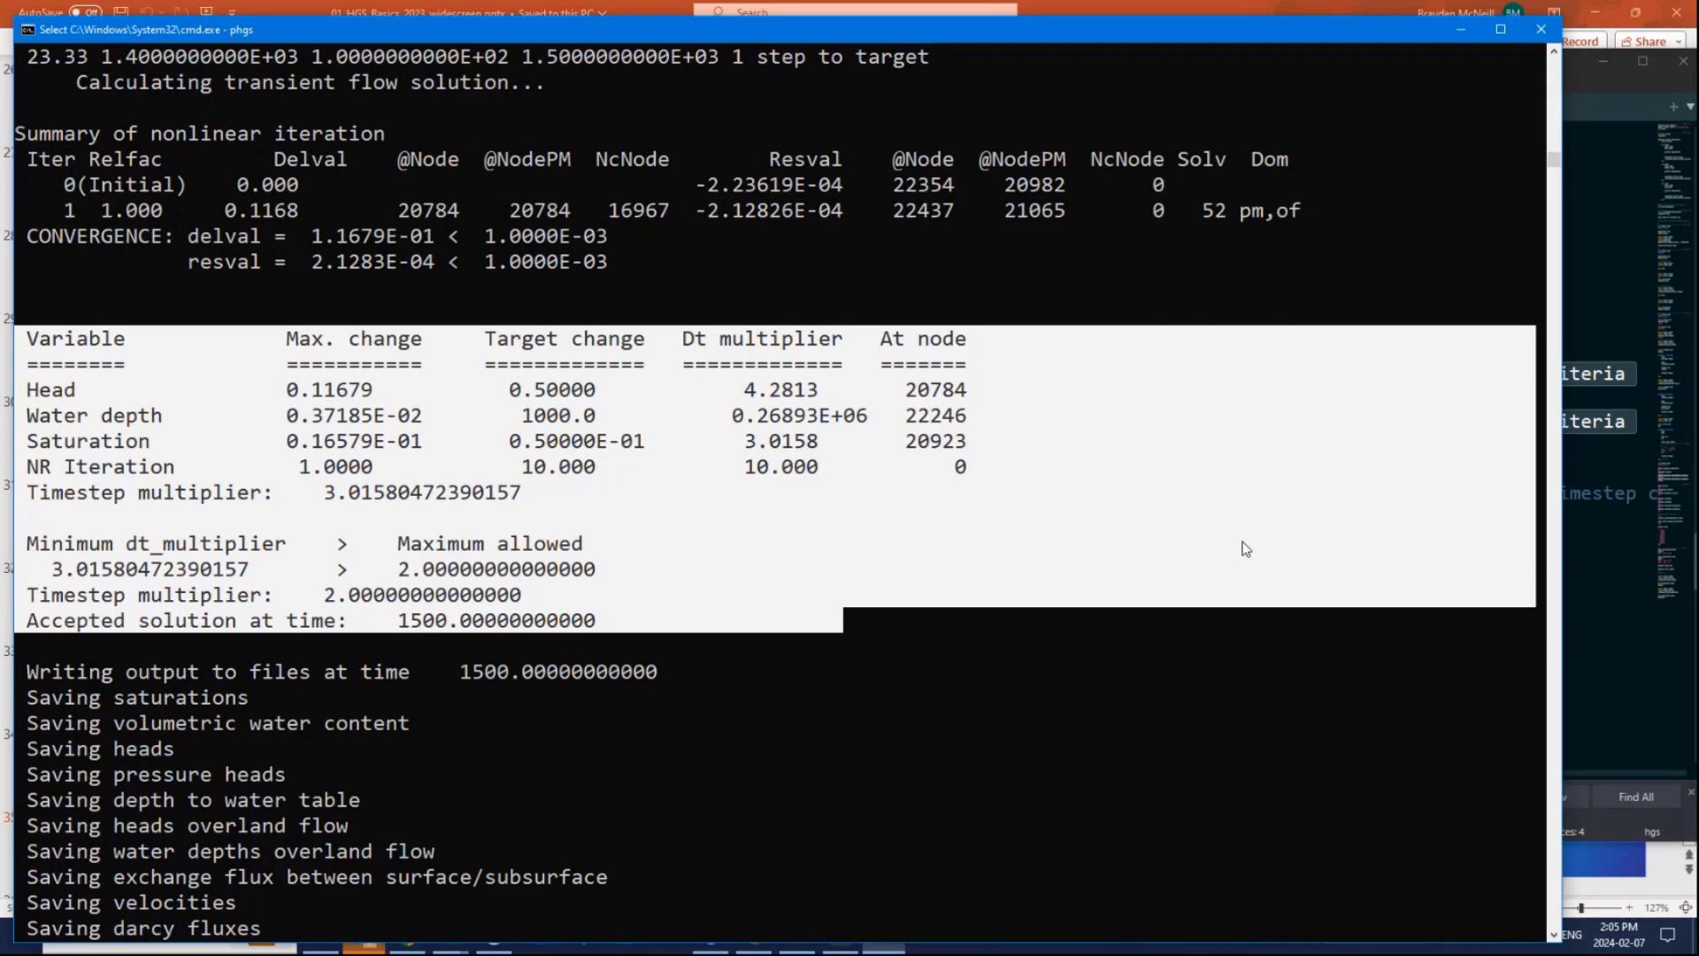
{"action": "left_click_drag", "start_coordinate": [375, 390], "coordinate": [162, 416]}
{"action": "left_click", "coordinate": [36, 393]}
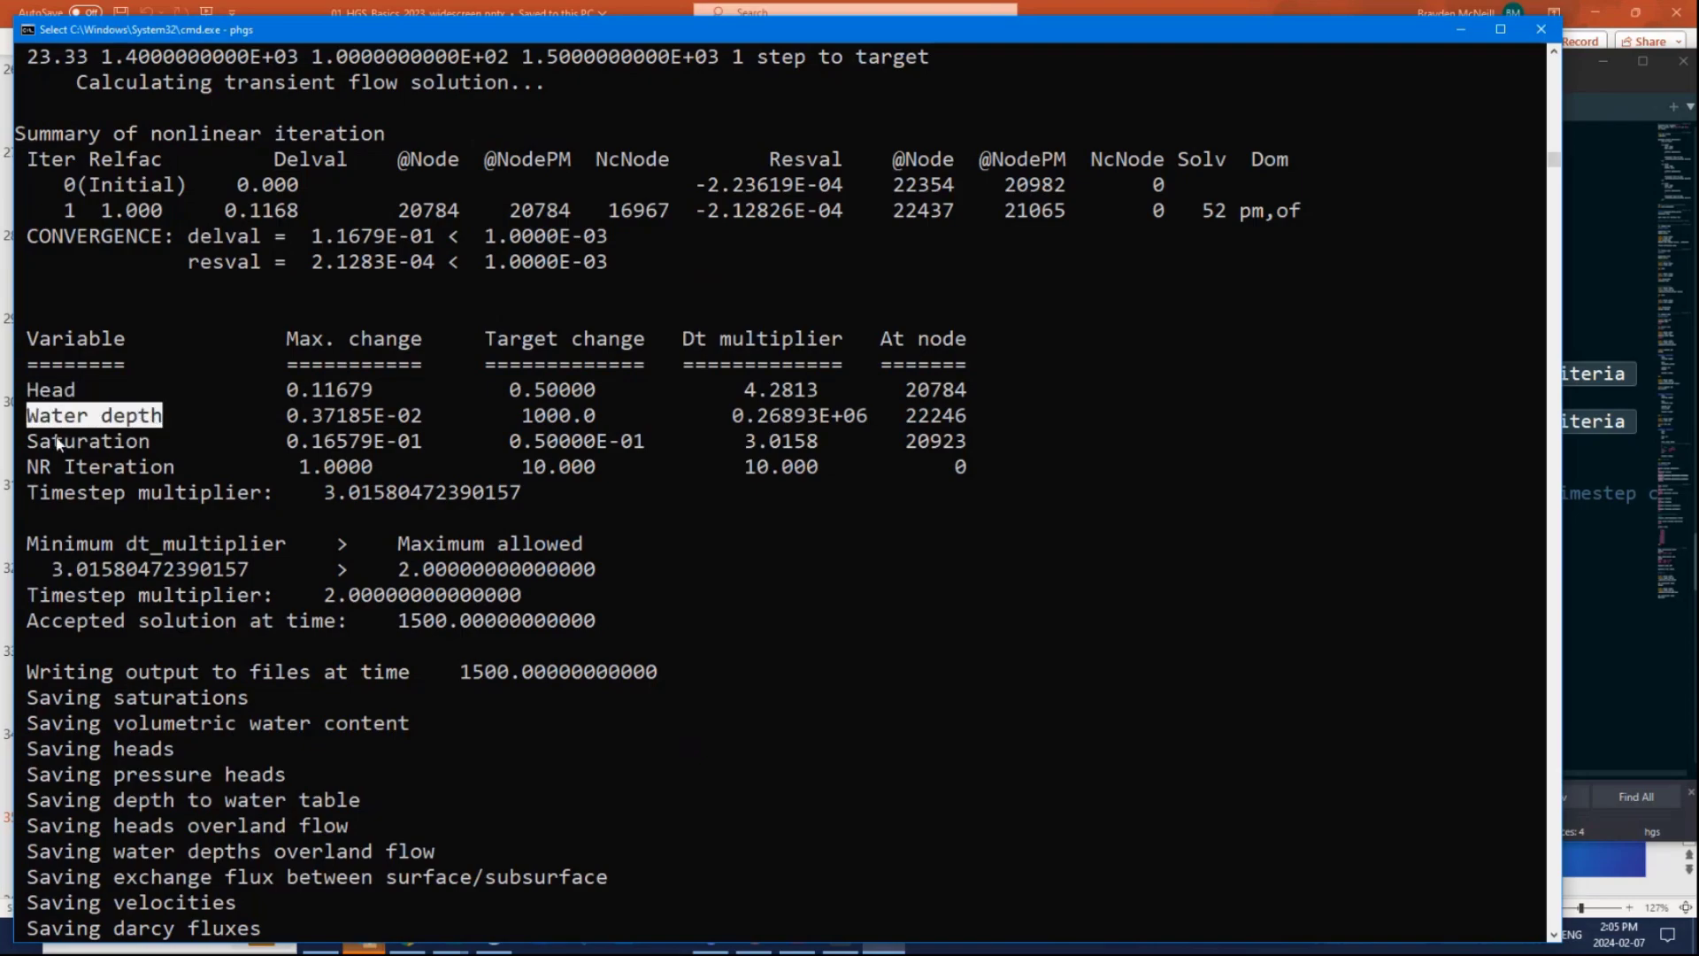
{"action": "left_click_drag", "start_coordinate": [29, 441], "coordinate": [182, 479]}
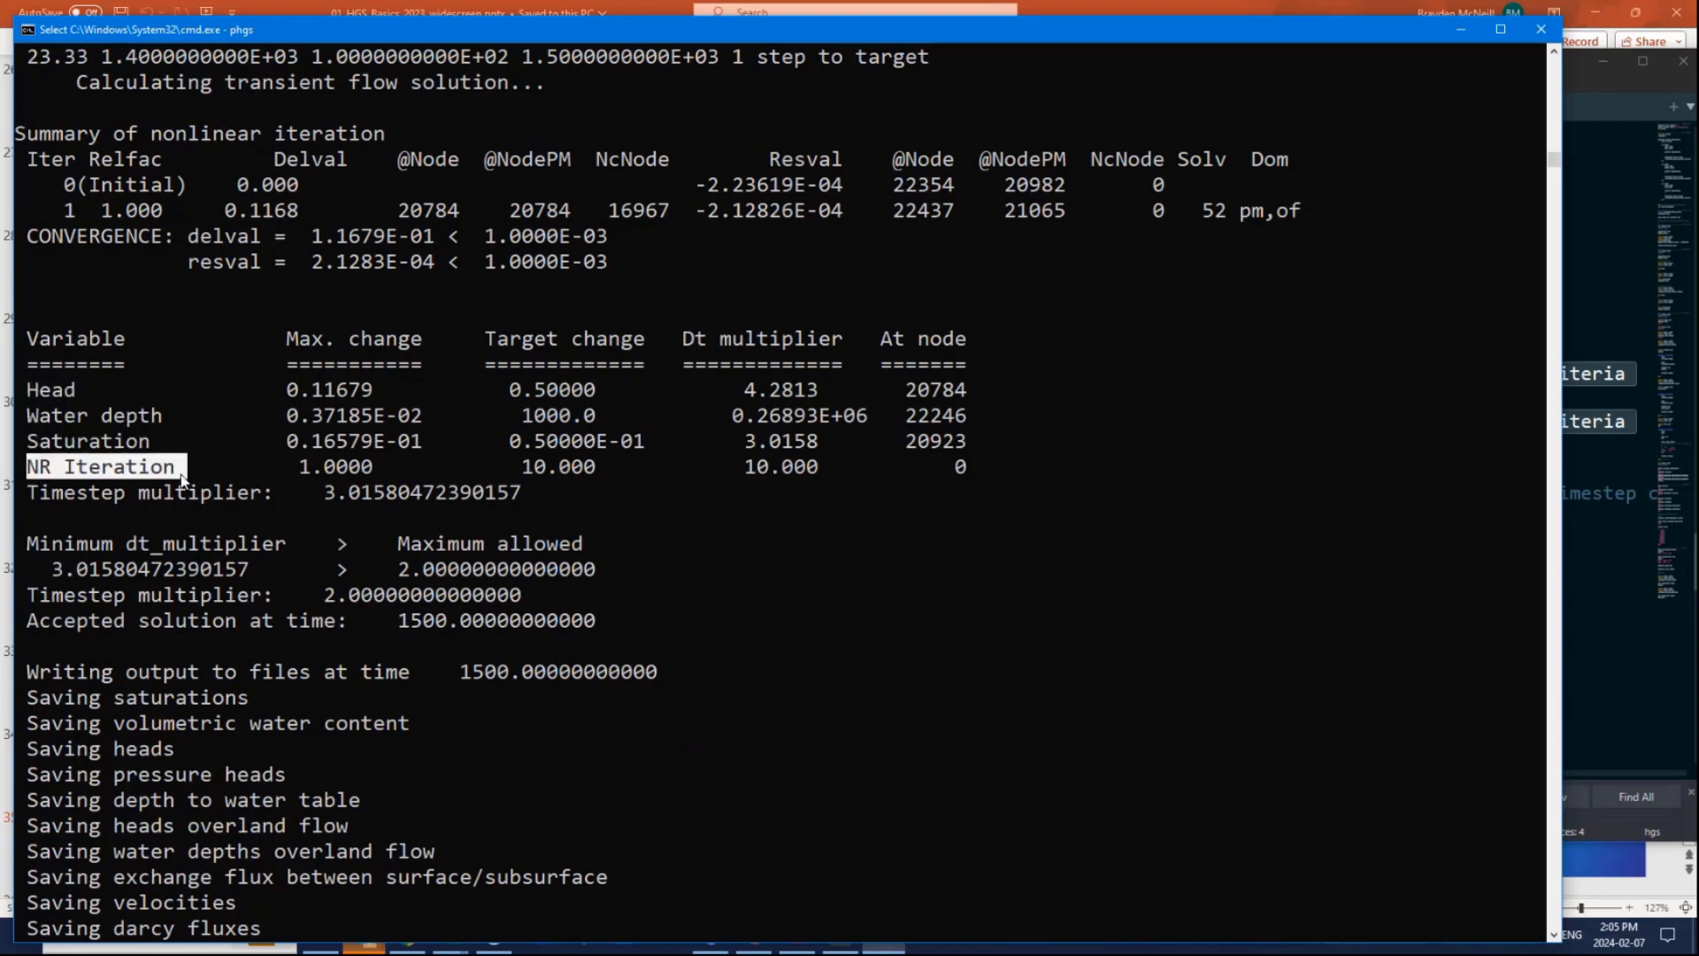
Highlight the Head label in the variable table, followed by its maximum change and target change values.
{"action": "left_click_drag", "start_coordinate": [29, 391], "coordinate": [85, 396]}
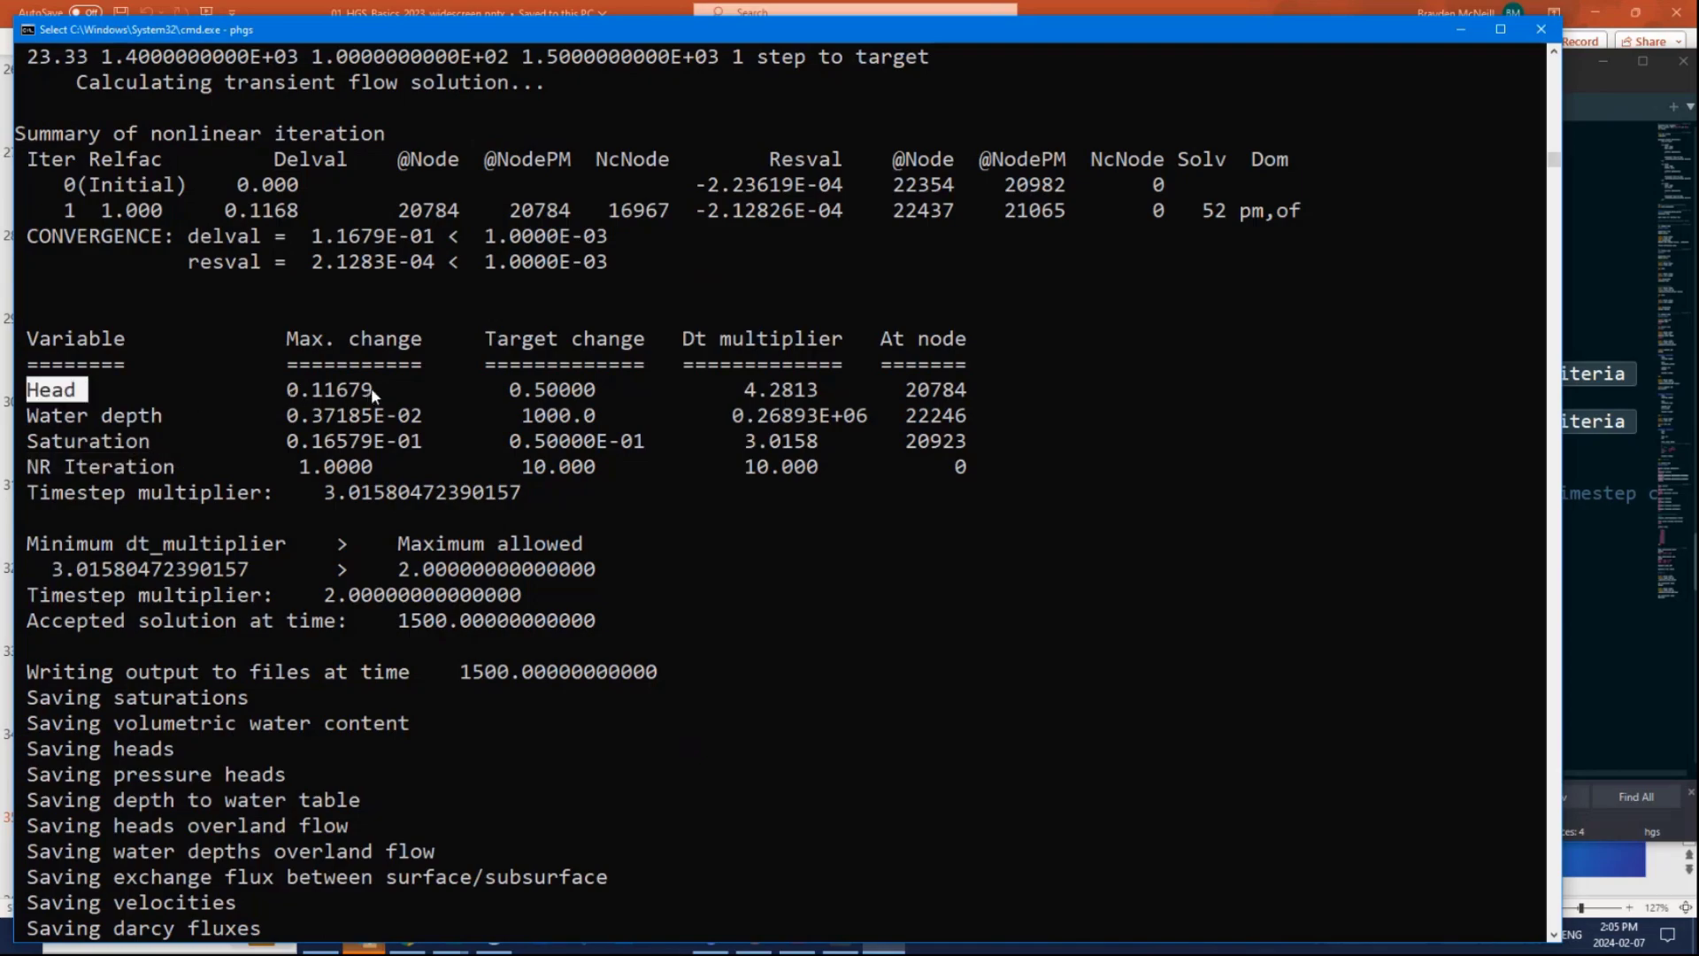
{"action": "left_click_drag", "start_coordinate": [426, 389], "coordinate": [287, 391]}
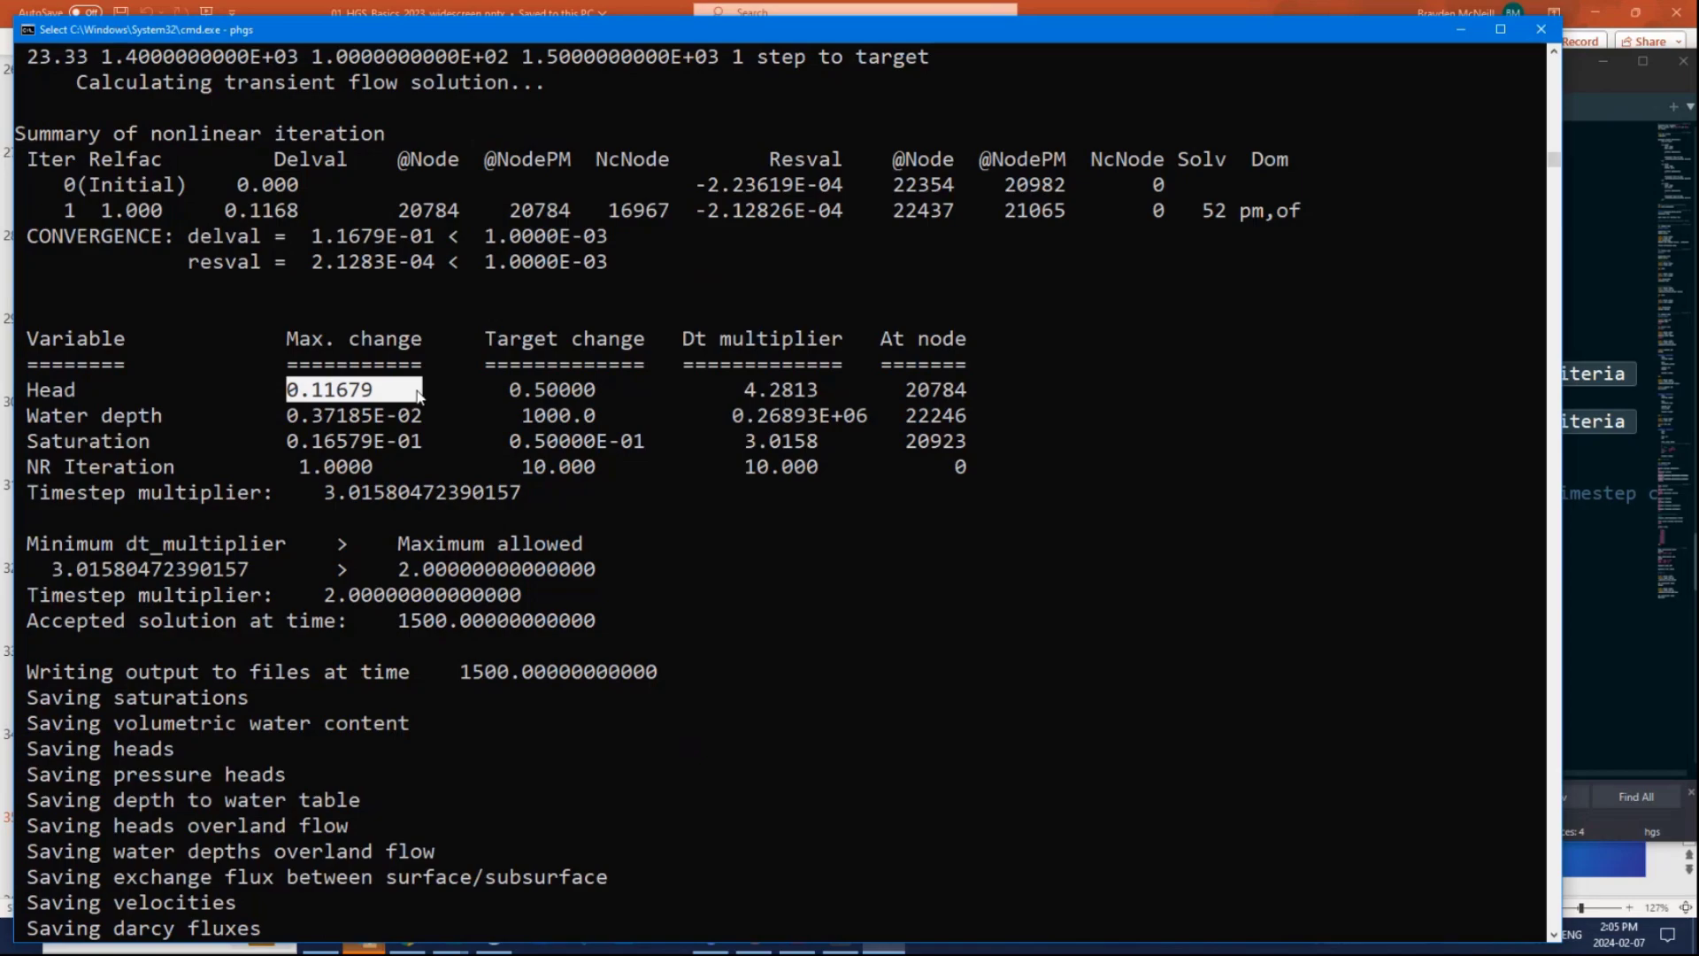
{"action": "left_click_drag", "start_coordinate": [645, 394], "coordinate": [493, 400]}
Switch to abdul.grok in Sublime Text and highlight the head control command with its 0.5 value.
{"action": "left_click", "coordinate": [1589, 407]}
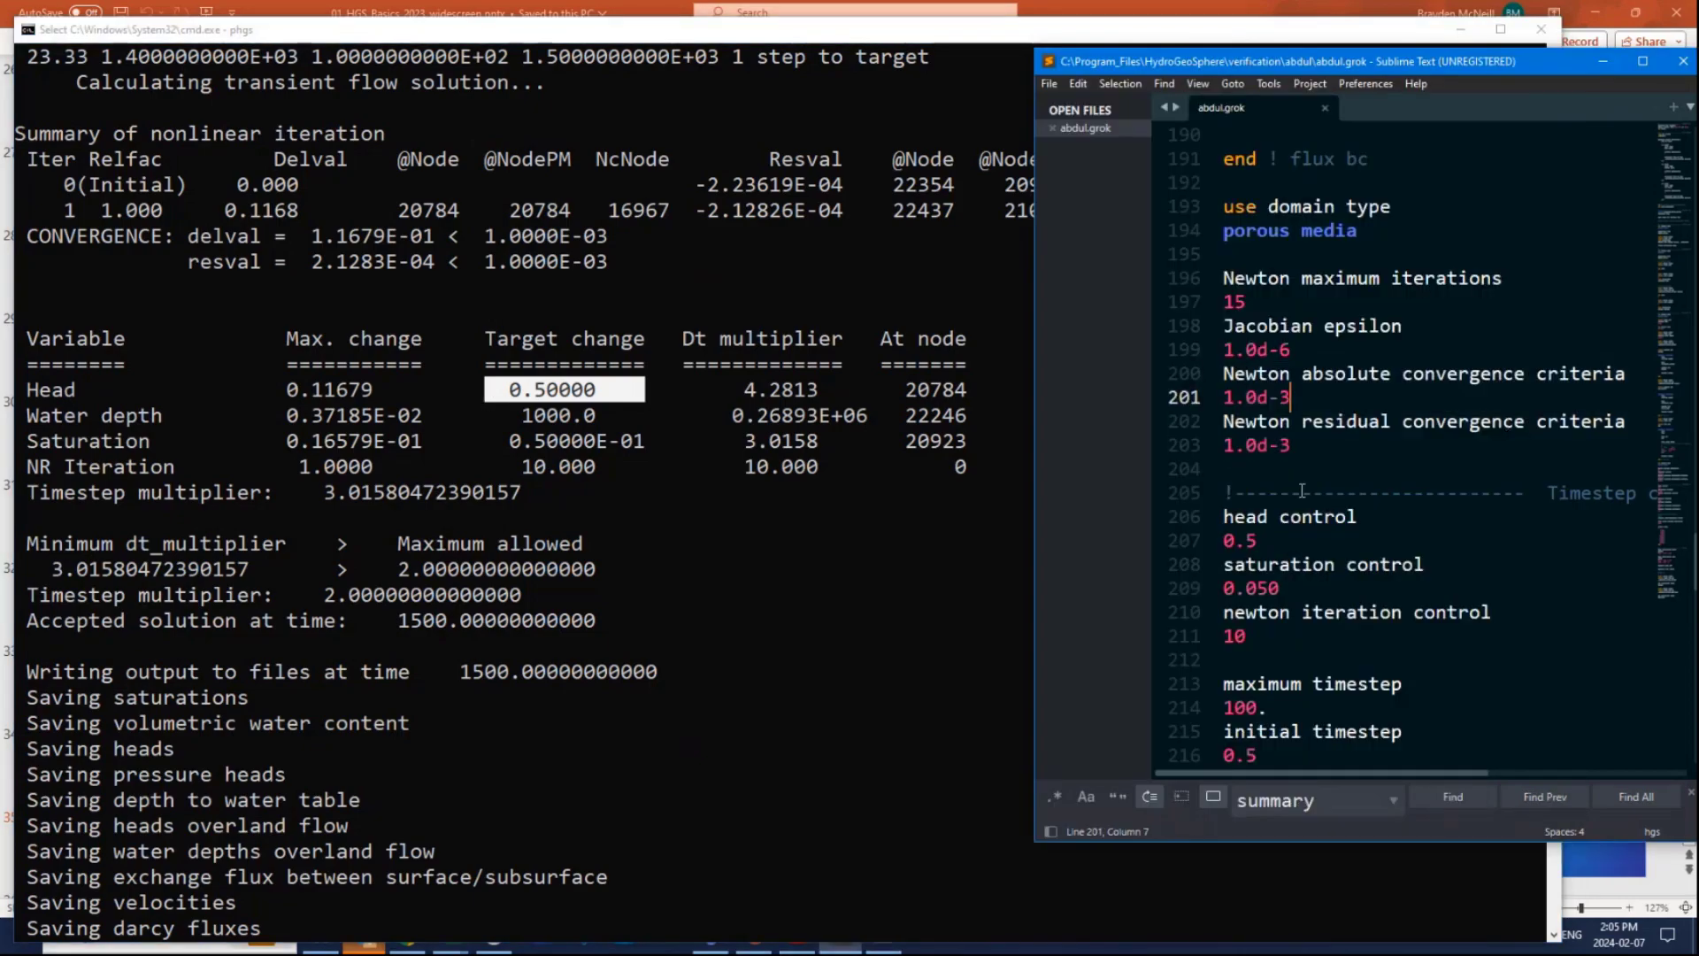
{"action": "scroll", "coordinate": [1312, 493], "scroll_direction": "down", "scroll_amount": 4}
{"action": "left_click_drag", "start_coordinate": [1259, 254], "coordinate": [1224, 230]}
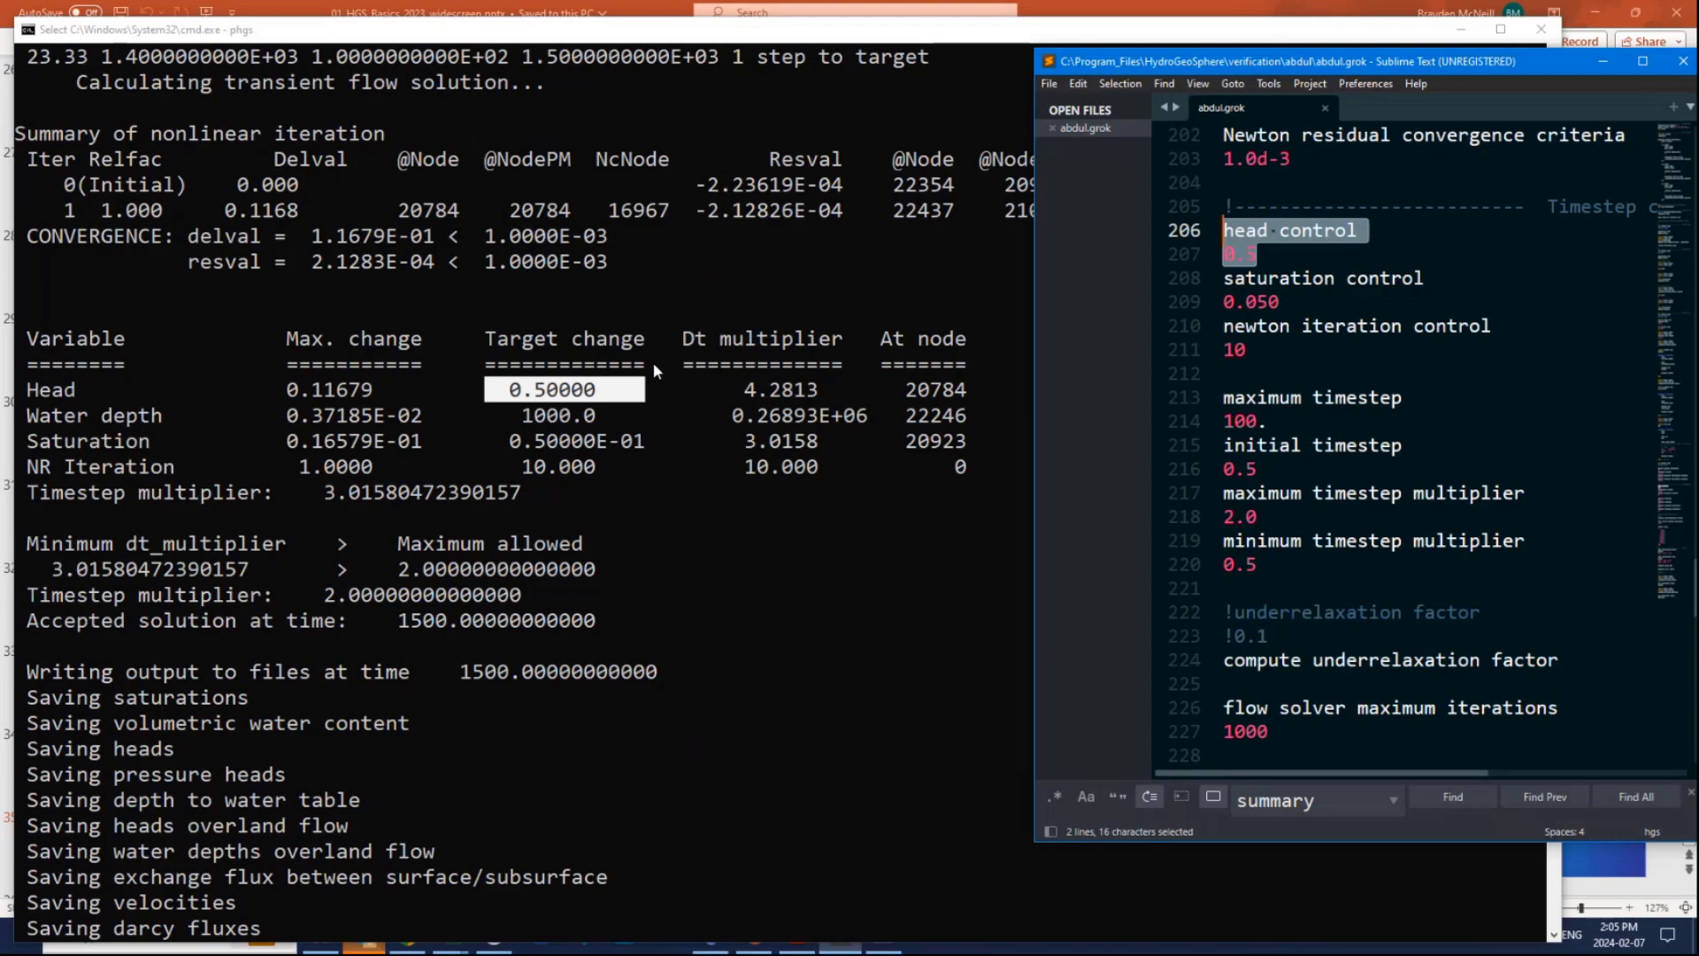
Return to the command prompt and highlight the Head row's maximum change, target change and Dt multiplier values for comparison.
{"action": "left_click", "coordinate": [373, 387]}
{"action": "left_click_drag", "start_coordinate": [287, 389], "coordinate": [373, 390]}
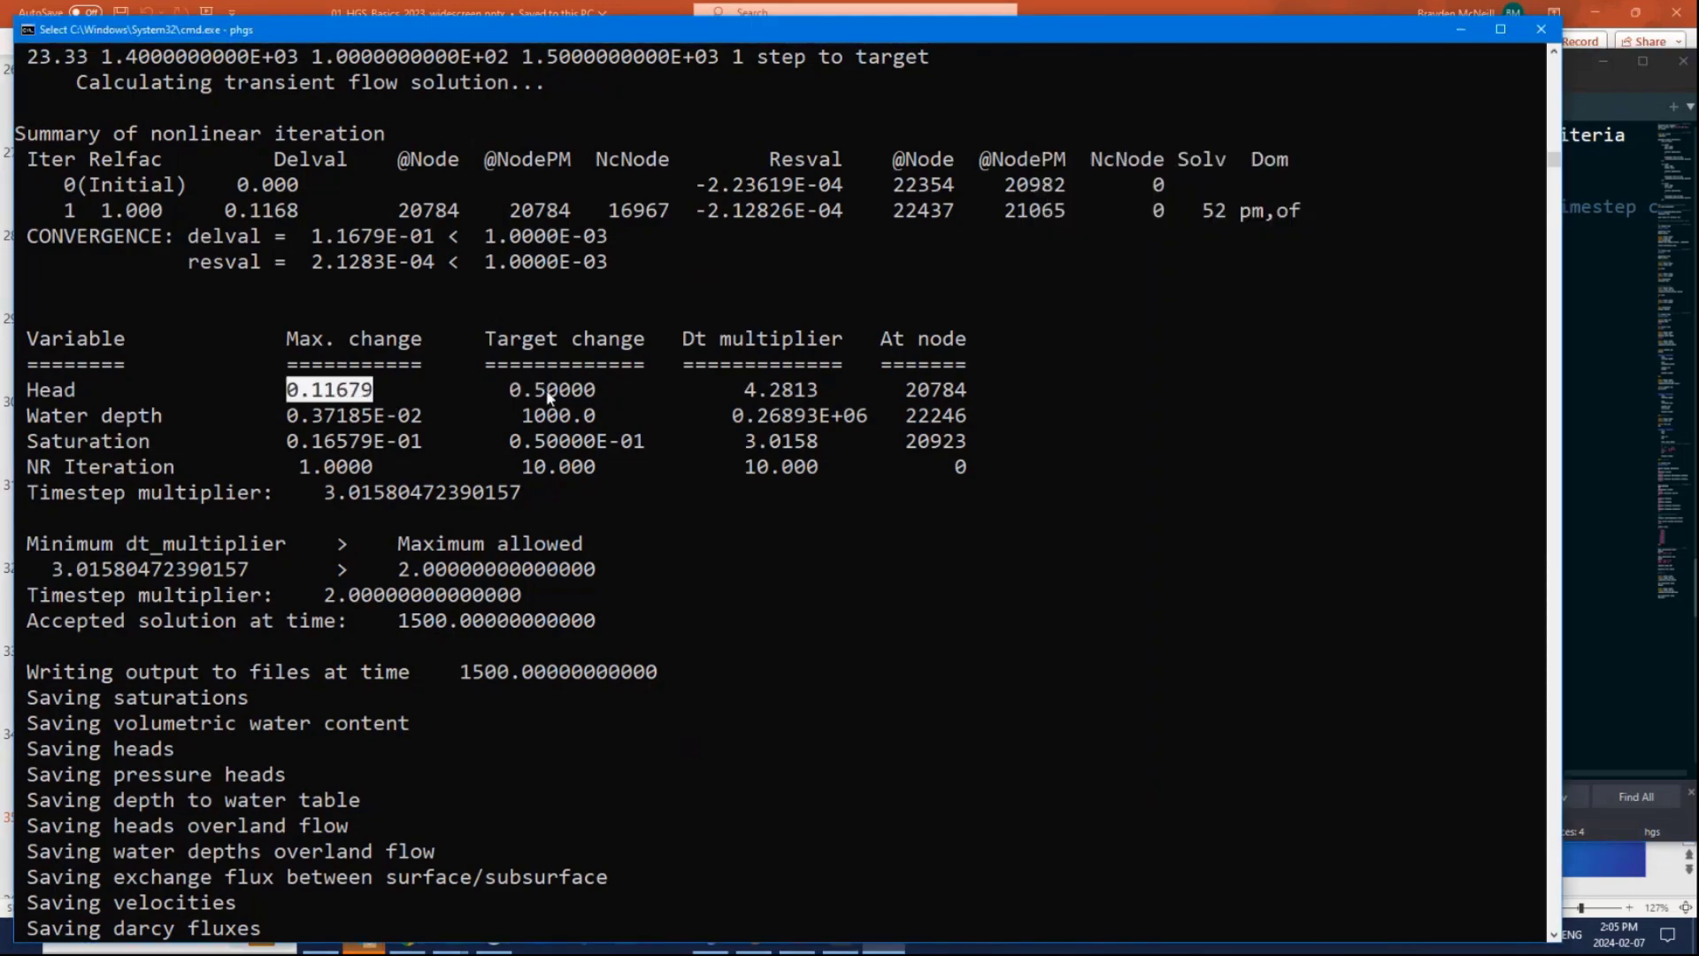
{"action": "left_click_drag", "start_coordinate": [604, 389], "coordinate": [290, 390]}
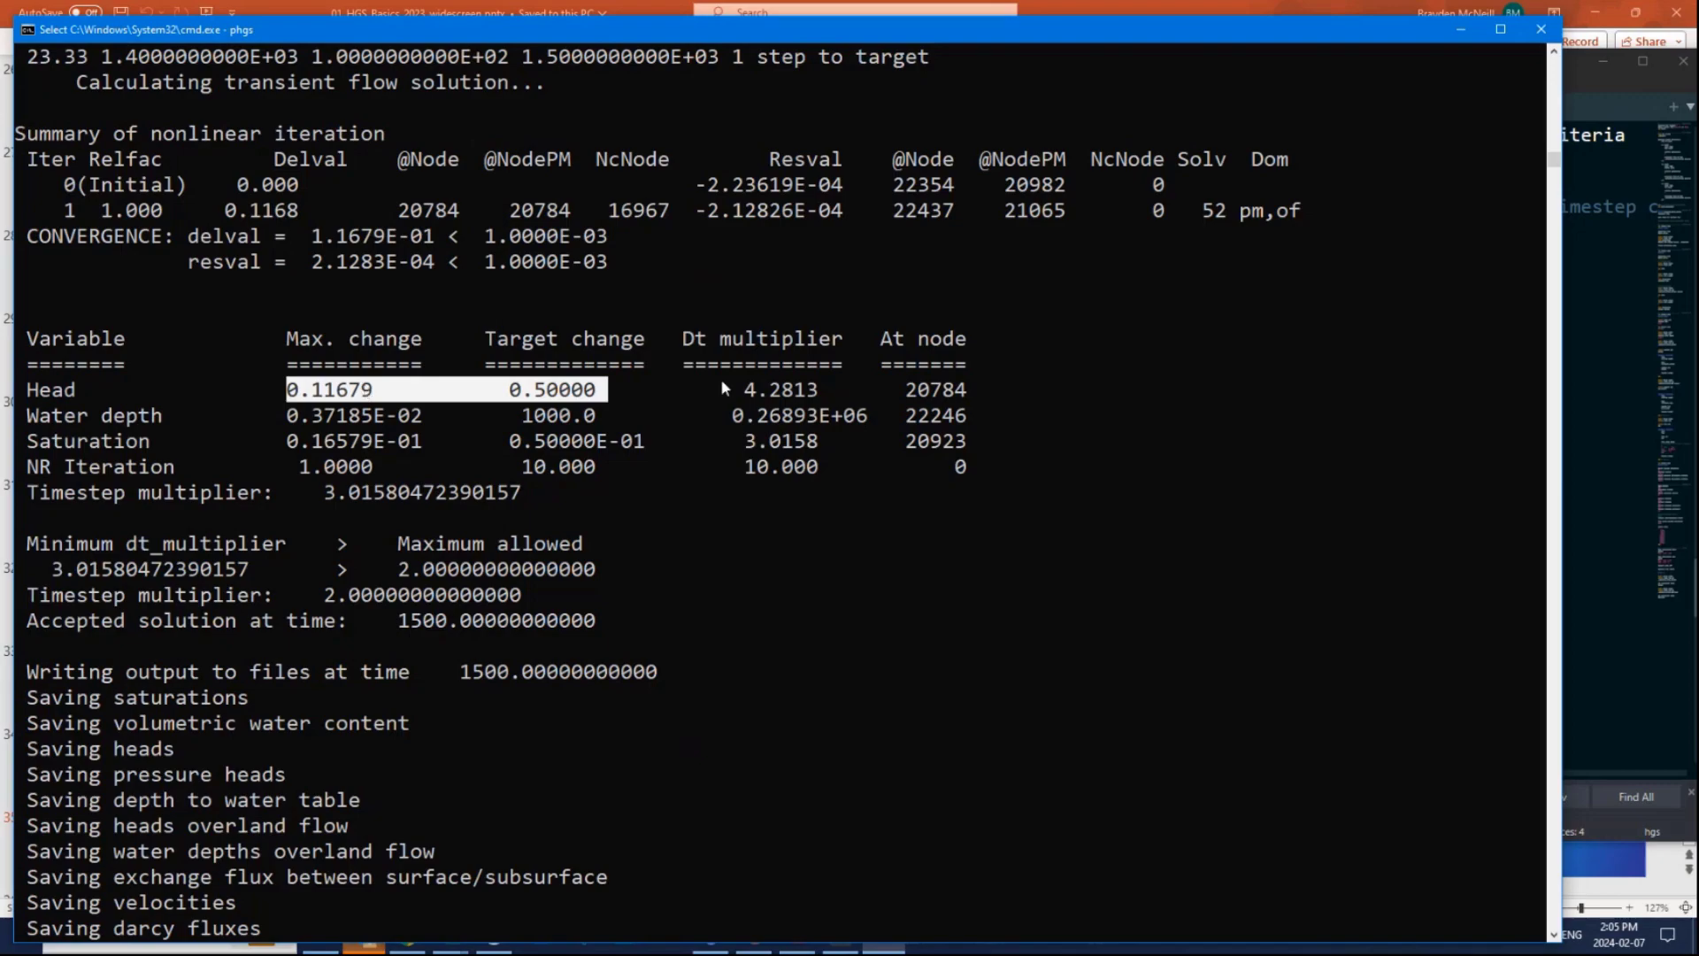
{"action": "left_click_drag", "start_coordinate": [842, 391], "coordinate": [684, 389]}
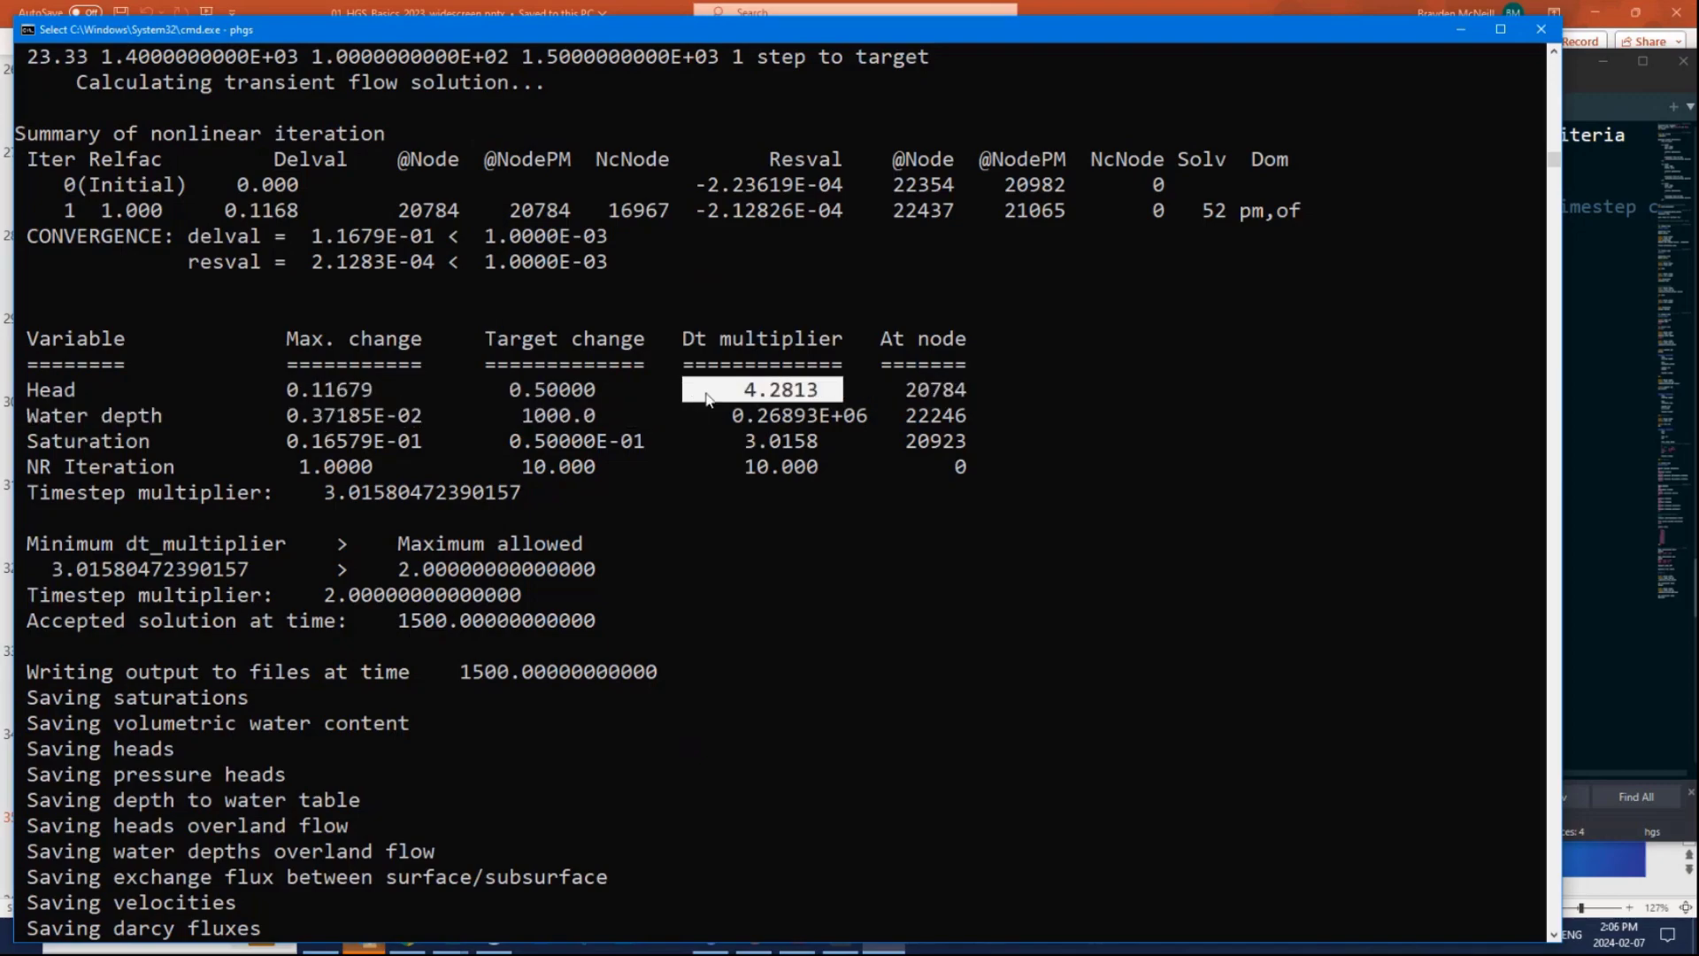
{"action": "left_click_drag", "start_coordinate": [286, 389], "coordinate": [602, 396]}
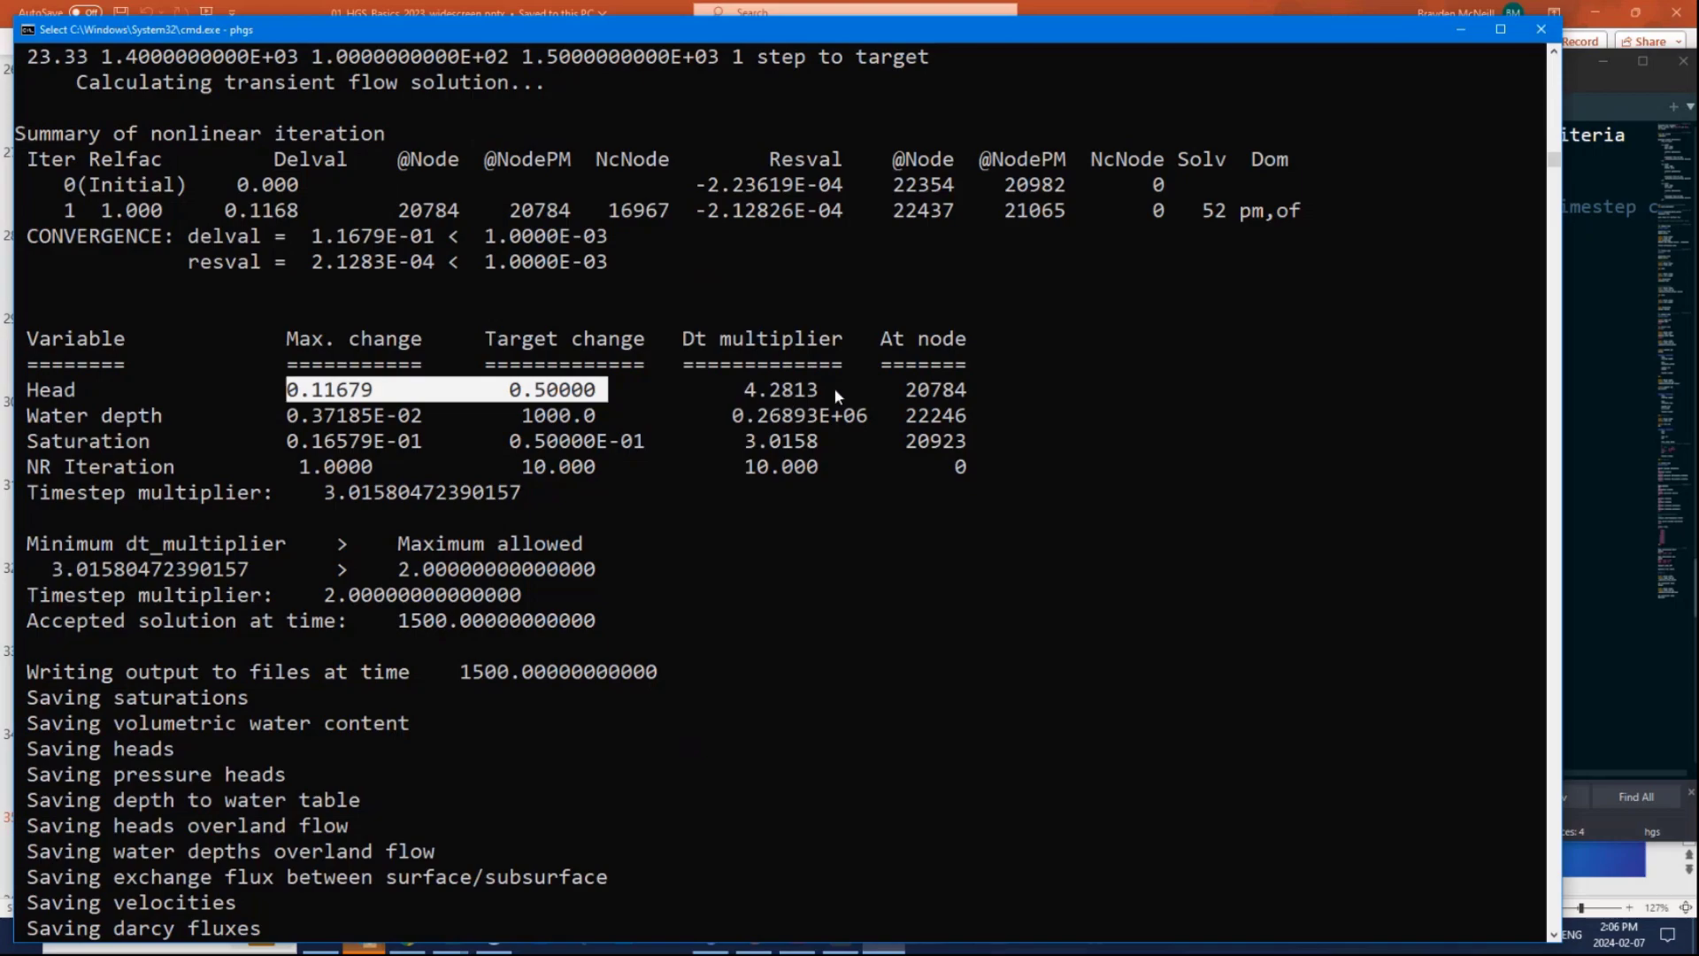
{"action": "left_click_drag", "start_coordinate": [840, 388], "coordinate": [684, 400]}
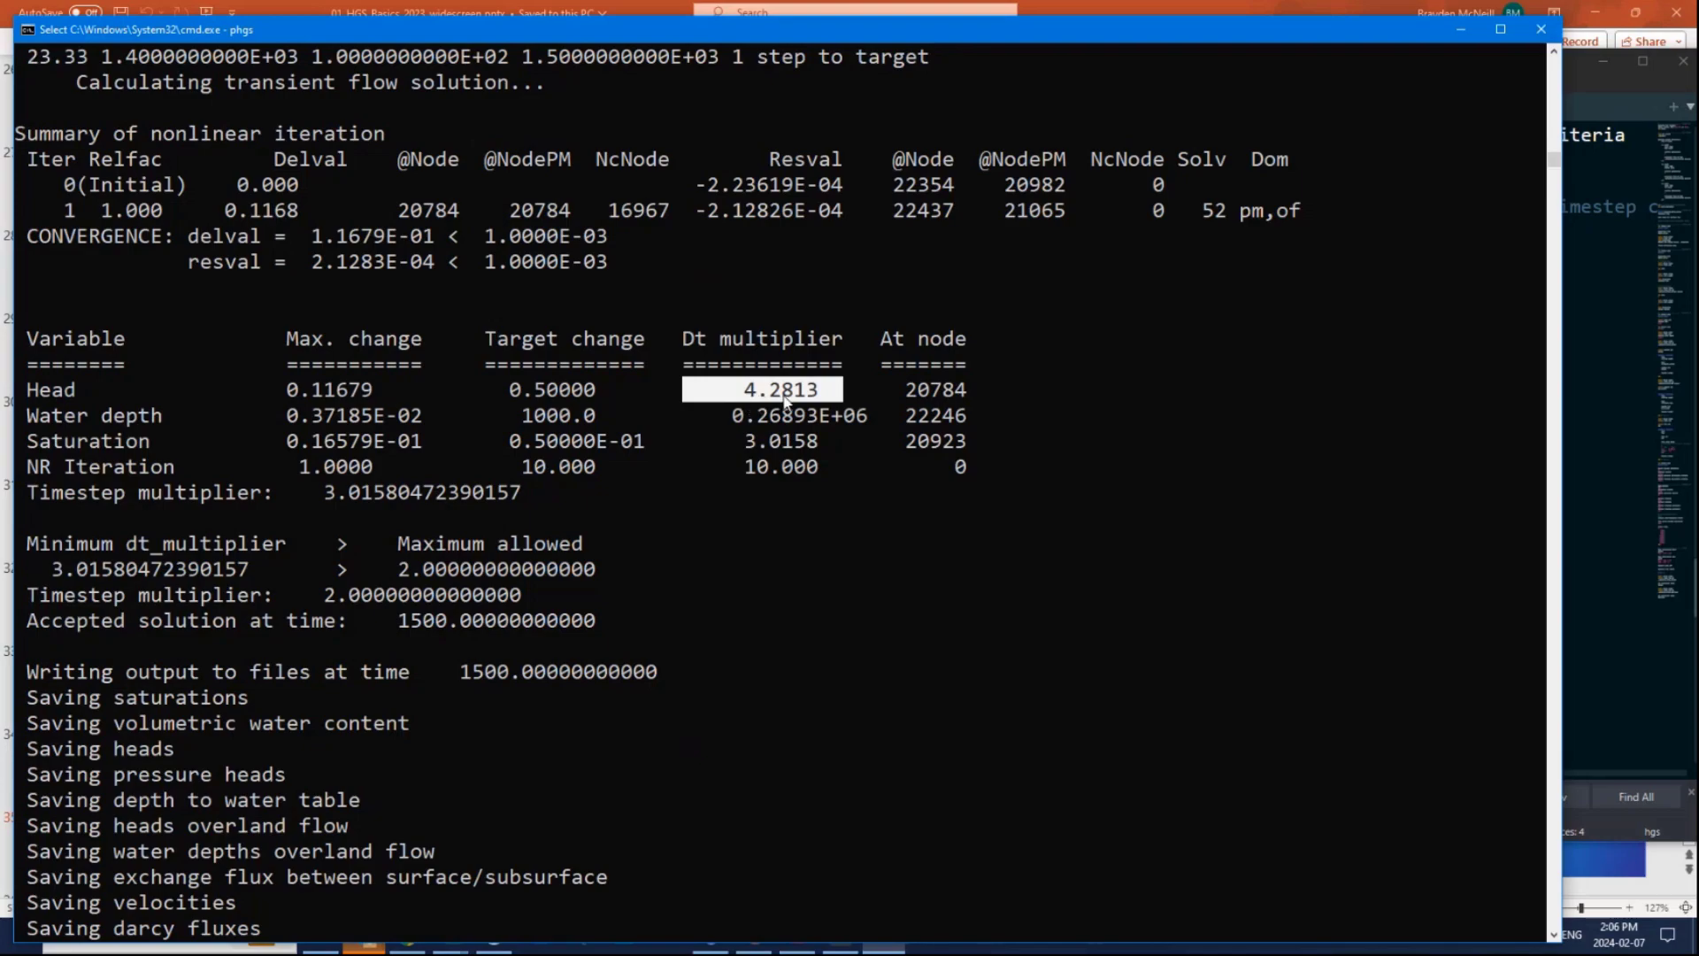
{"action": "left_click_drag", "start_coordinate": [640, 390], "coordinate": [505, 393]}
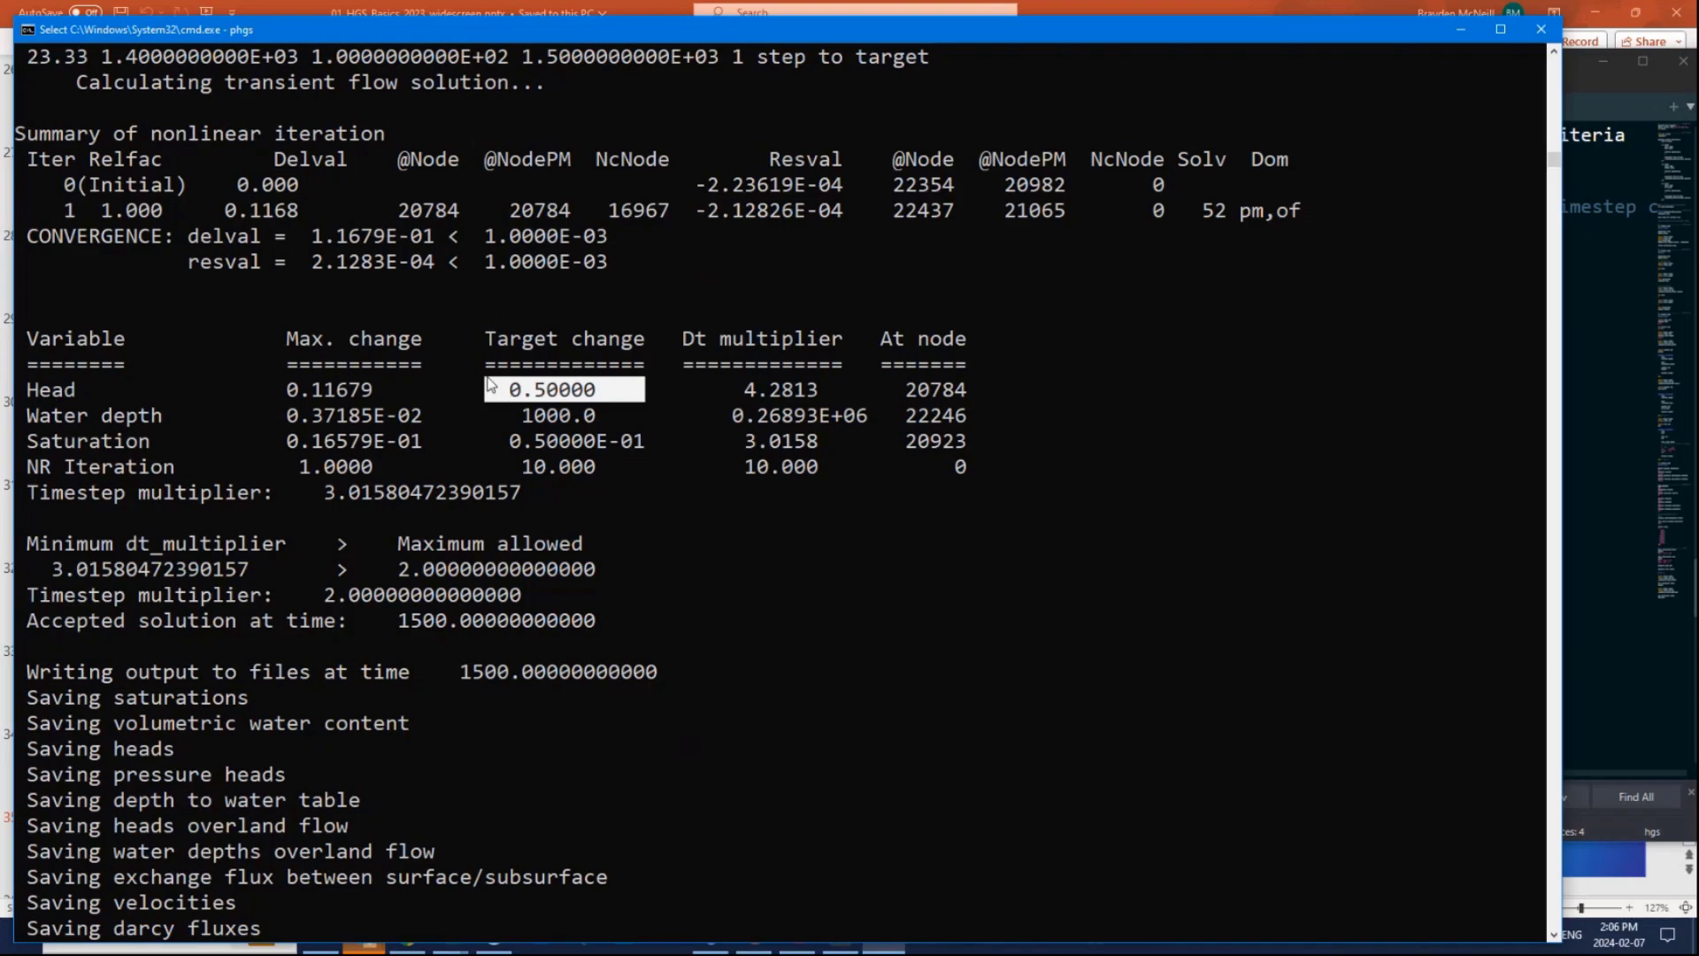
Highlight the Water depth label, the timestep multiplier, the minimum dt_multiplier and the Saturation row's Dt multiplier in step 23's output.
{"action": "left_click_drag", "start_coordinate": [34, 416], "coordinate": [159, 421]}
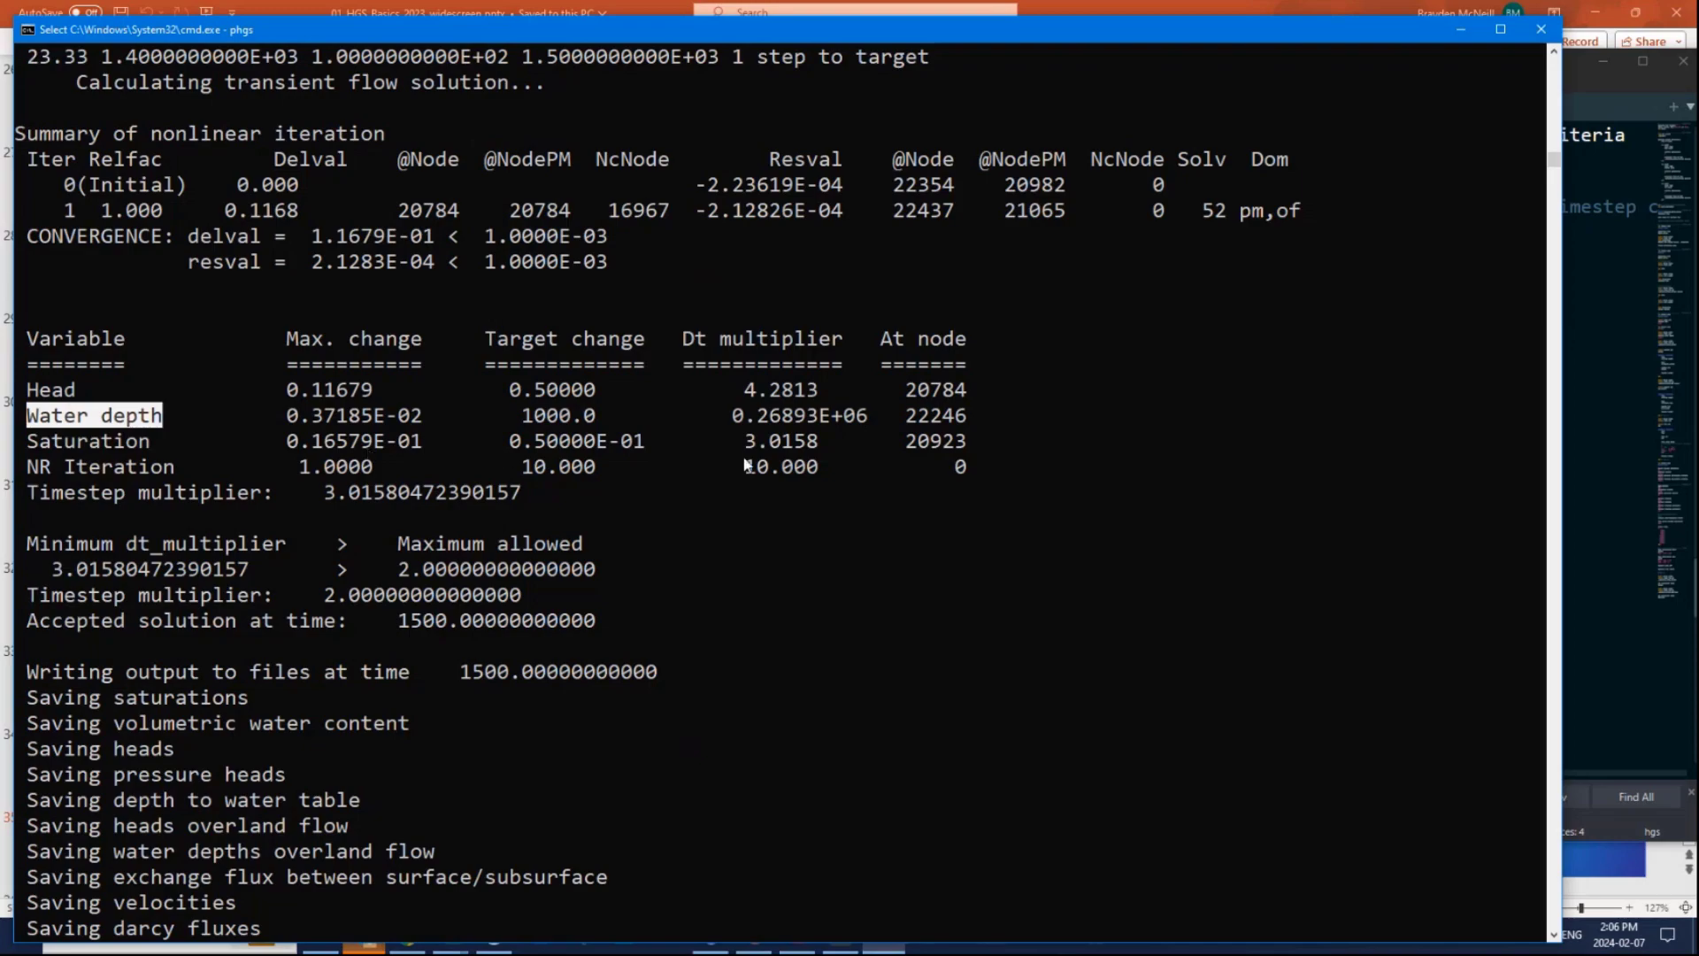
{"action": "left_click_drag", "start_coordinate": [532, 495], "coordinate": [314, 498]}
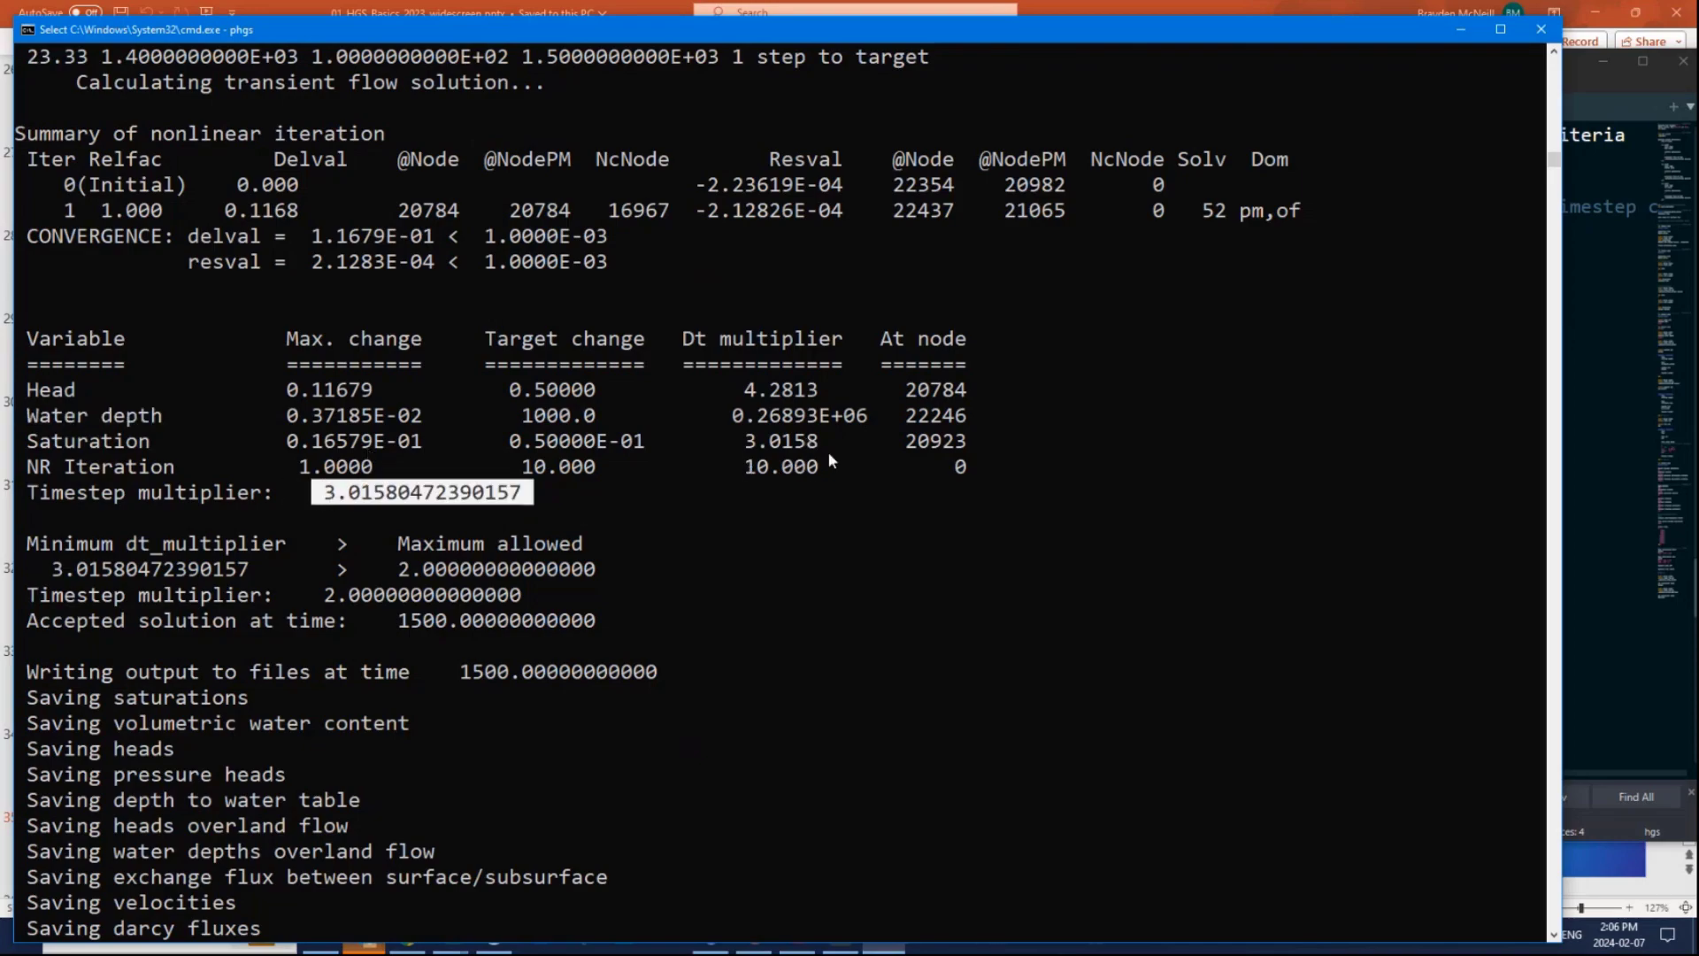
{"action": "left_click_drag", "start_coordinate": [829, 447], "coordinate": [744, 464]}
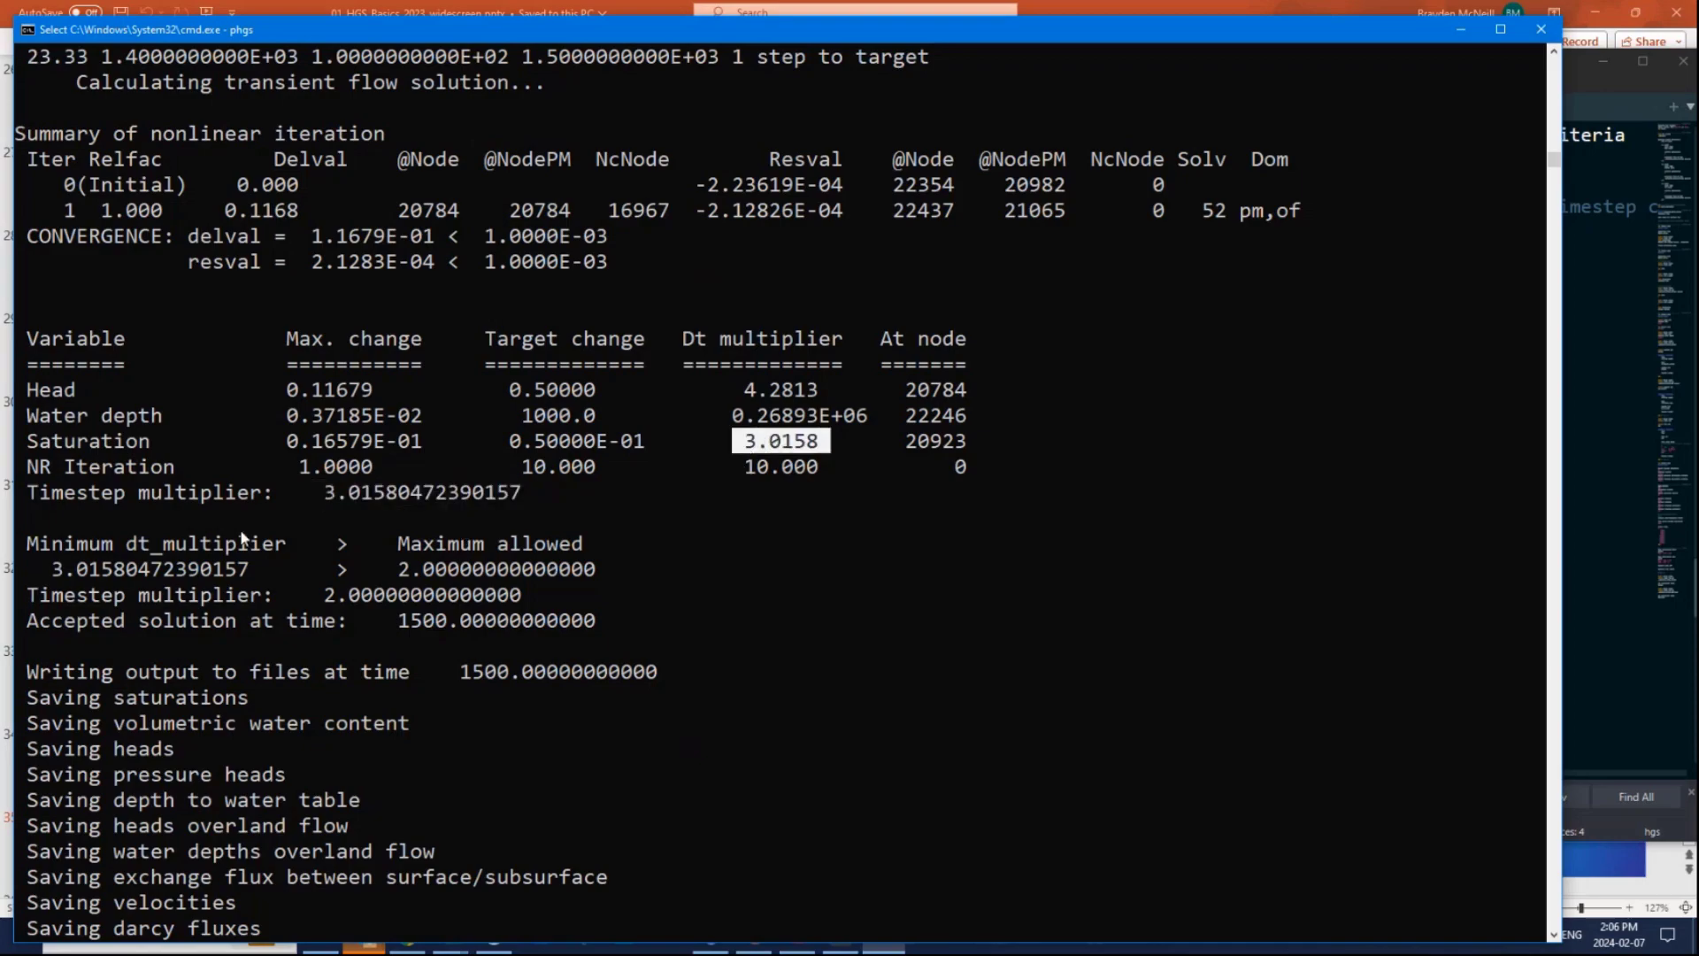
{"action": "left_click_drag", "start_coordinate": [247, 578], "coordinate": [62, 577]}
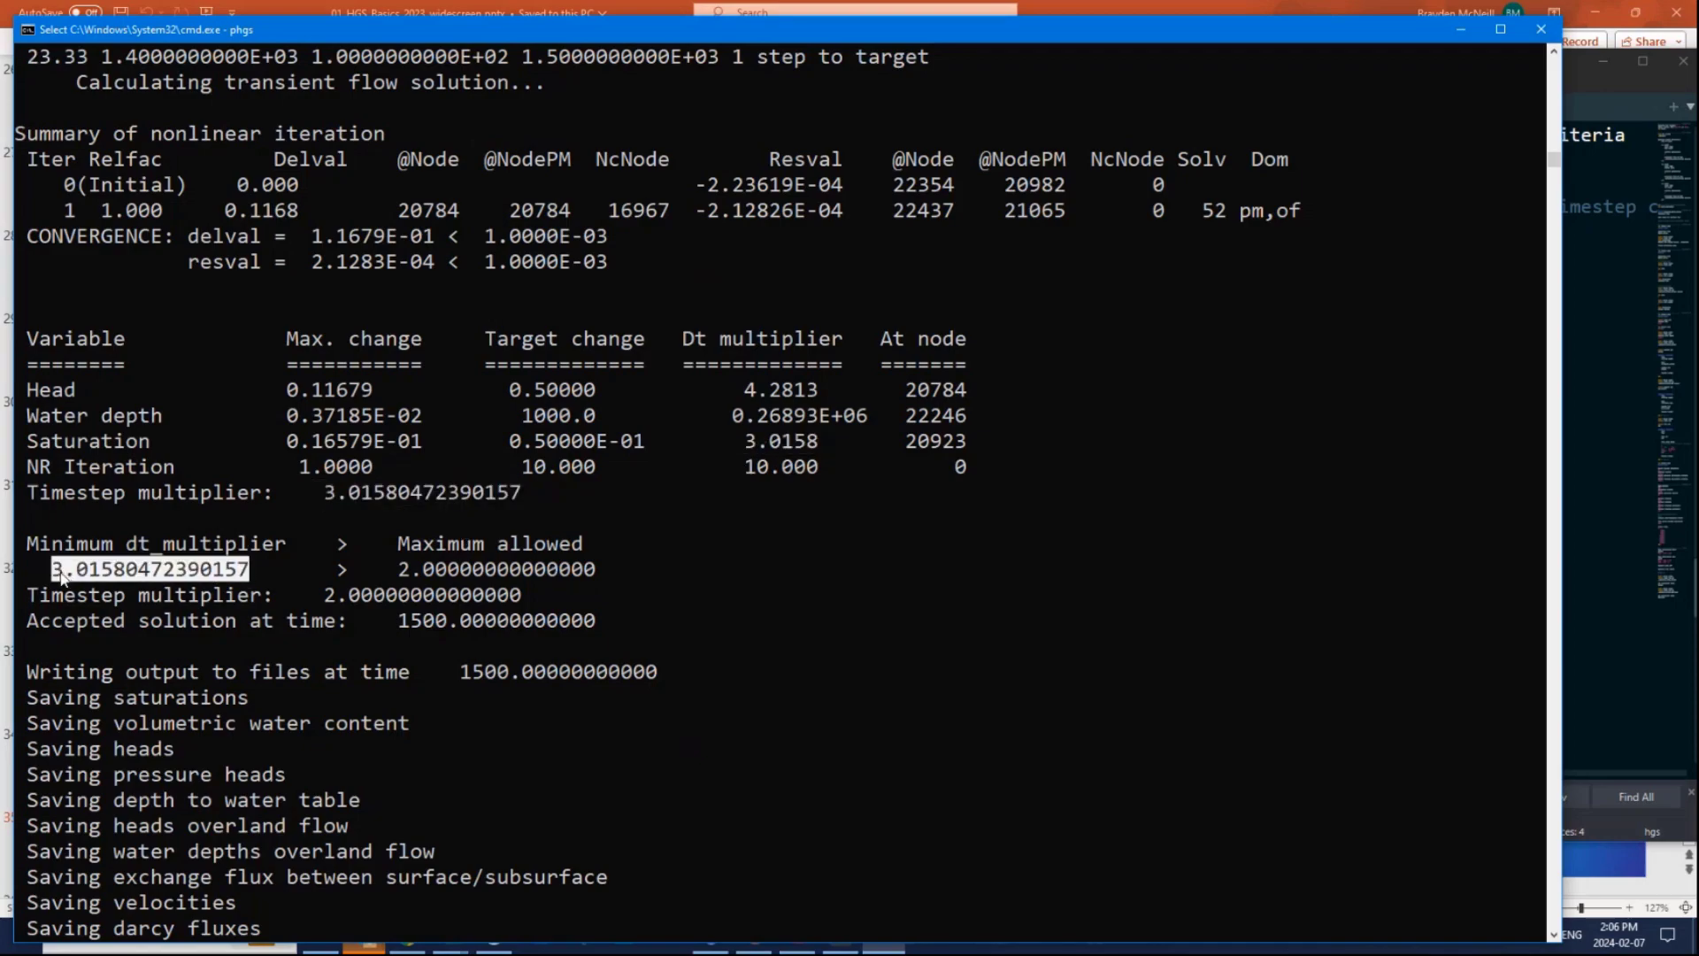
{"action": "left_click_drag", "start_coordinate": [820, 447], "coordinate": [750, 454]}
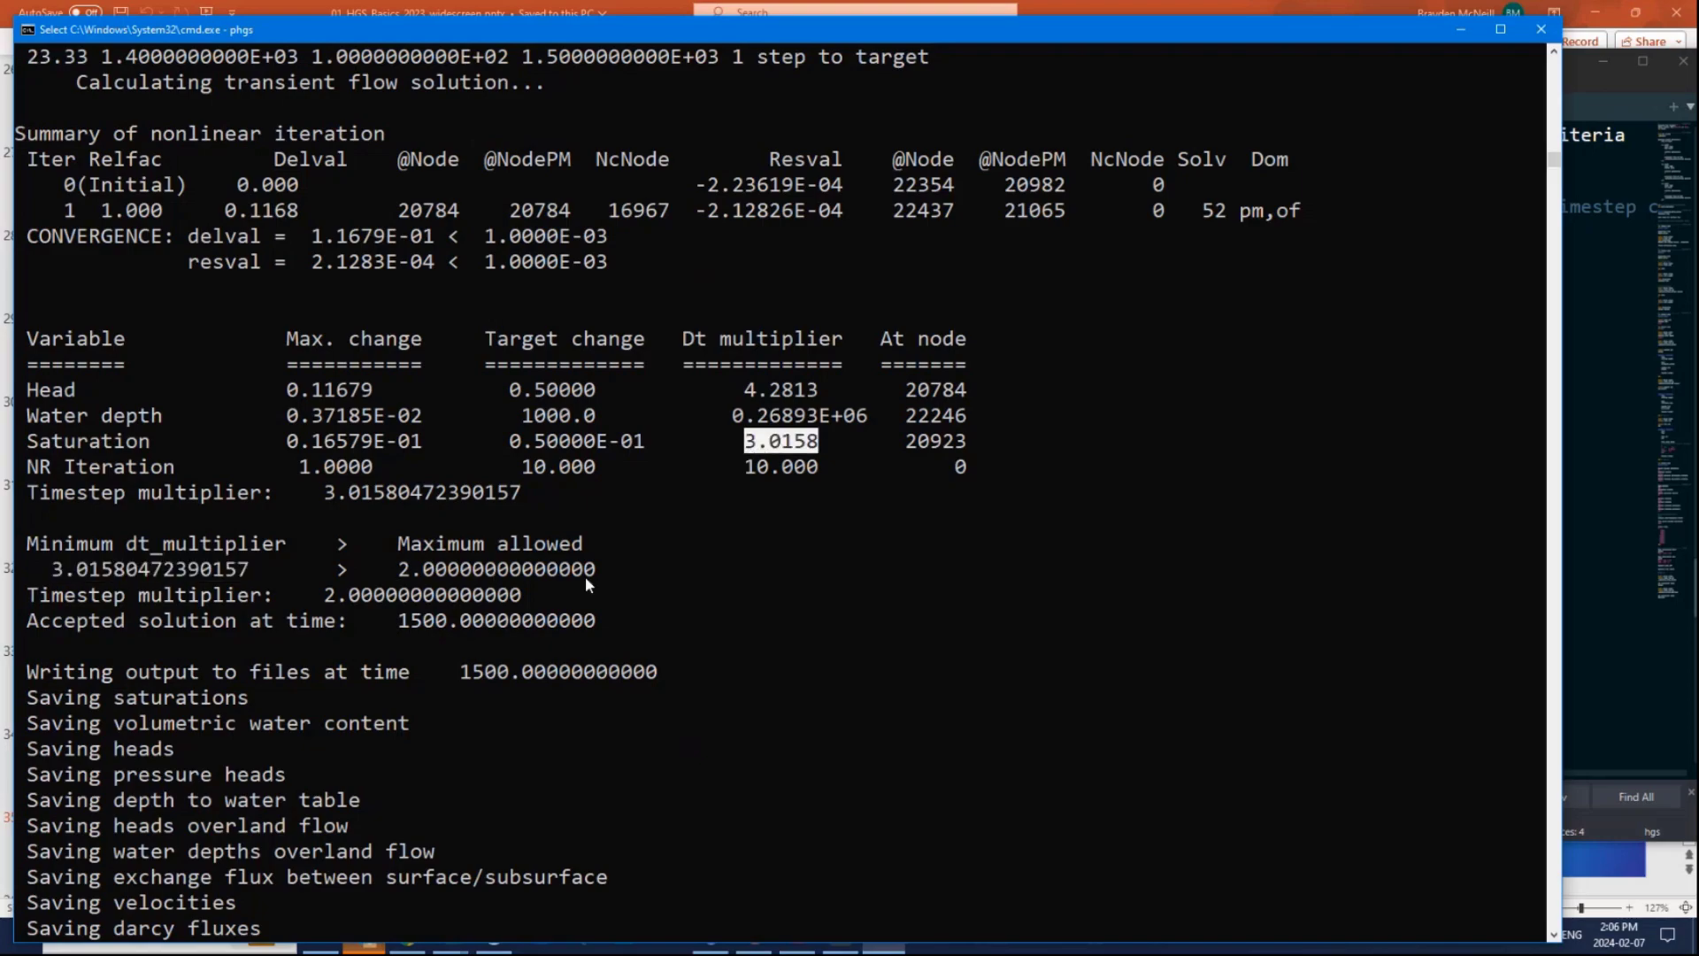
Highlight the maximum timestep multiplier command with its 2.0 value in abdul.grok, then the maximum allowed multiplier in the command prompt.
{"action": "key", "text": "alt+Tab"}
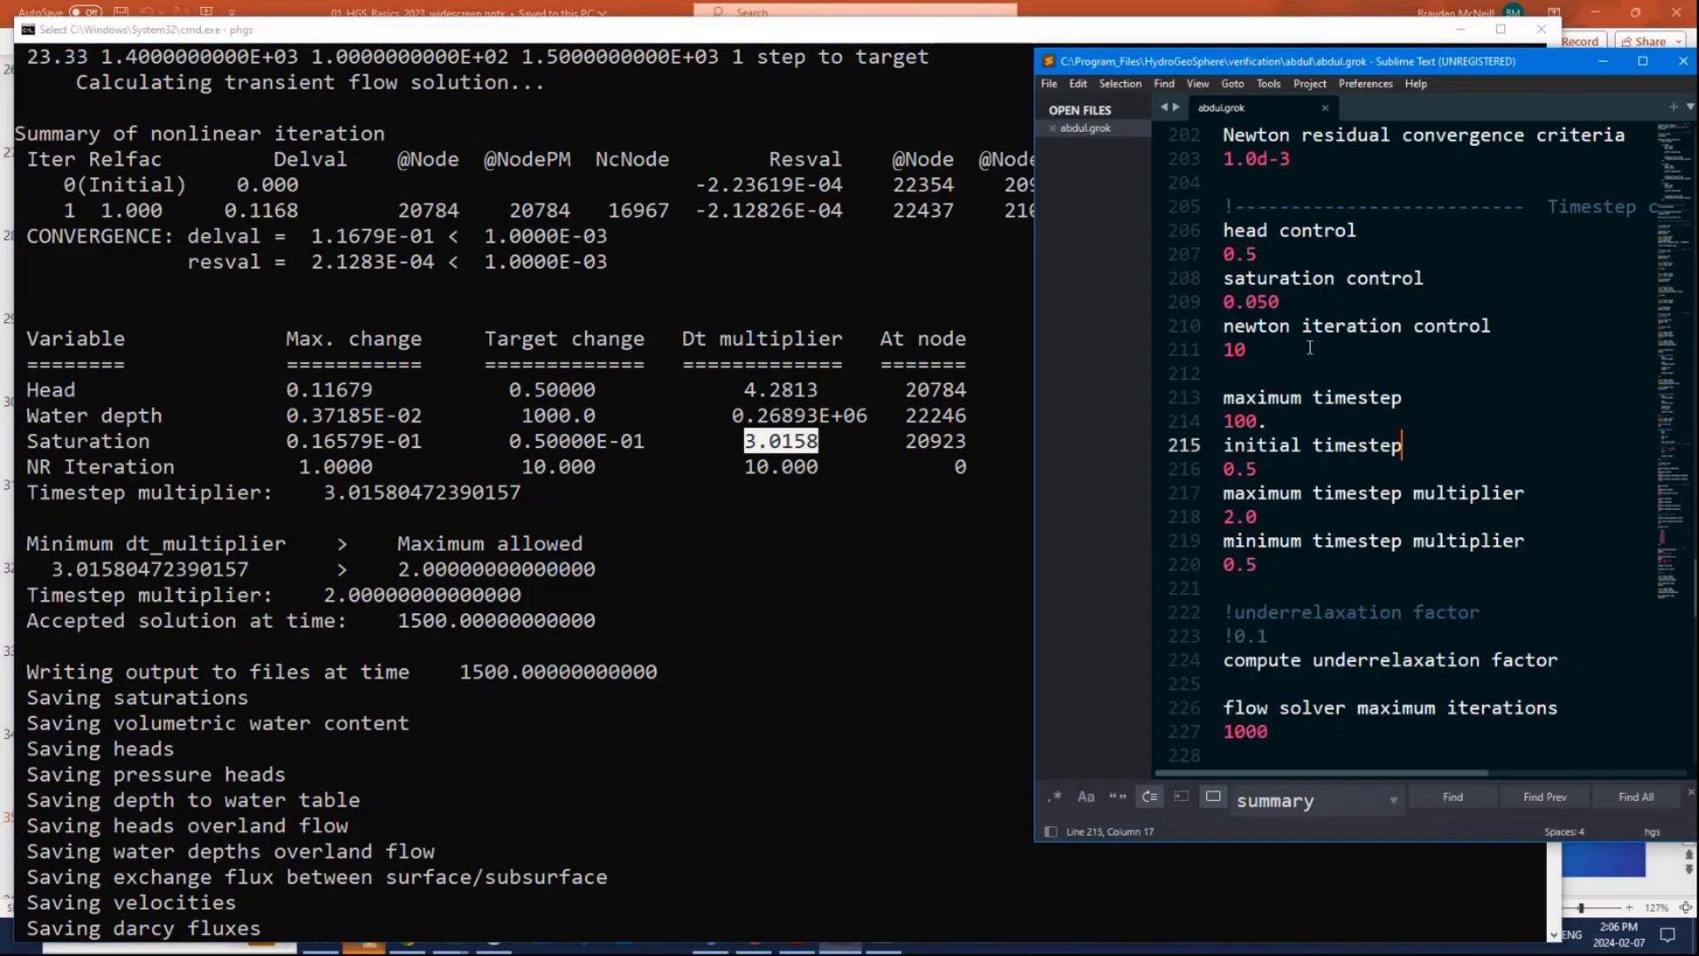
{"action": "left_click_drag", "start_coordinate": [1302, 520], "coordinate": [1222, 502]}
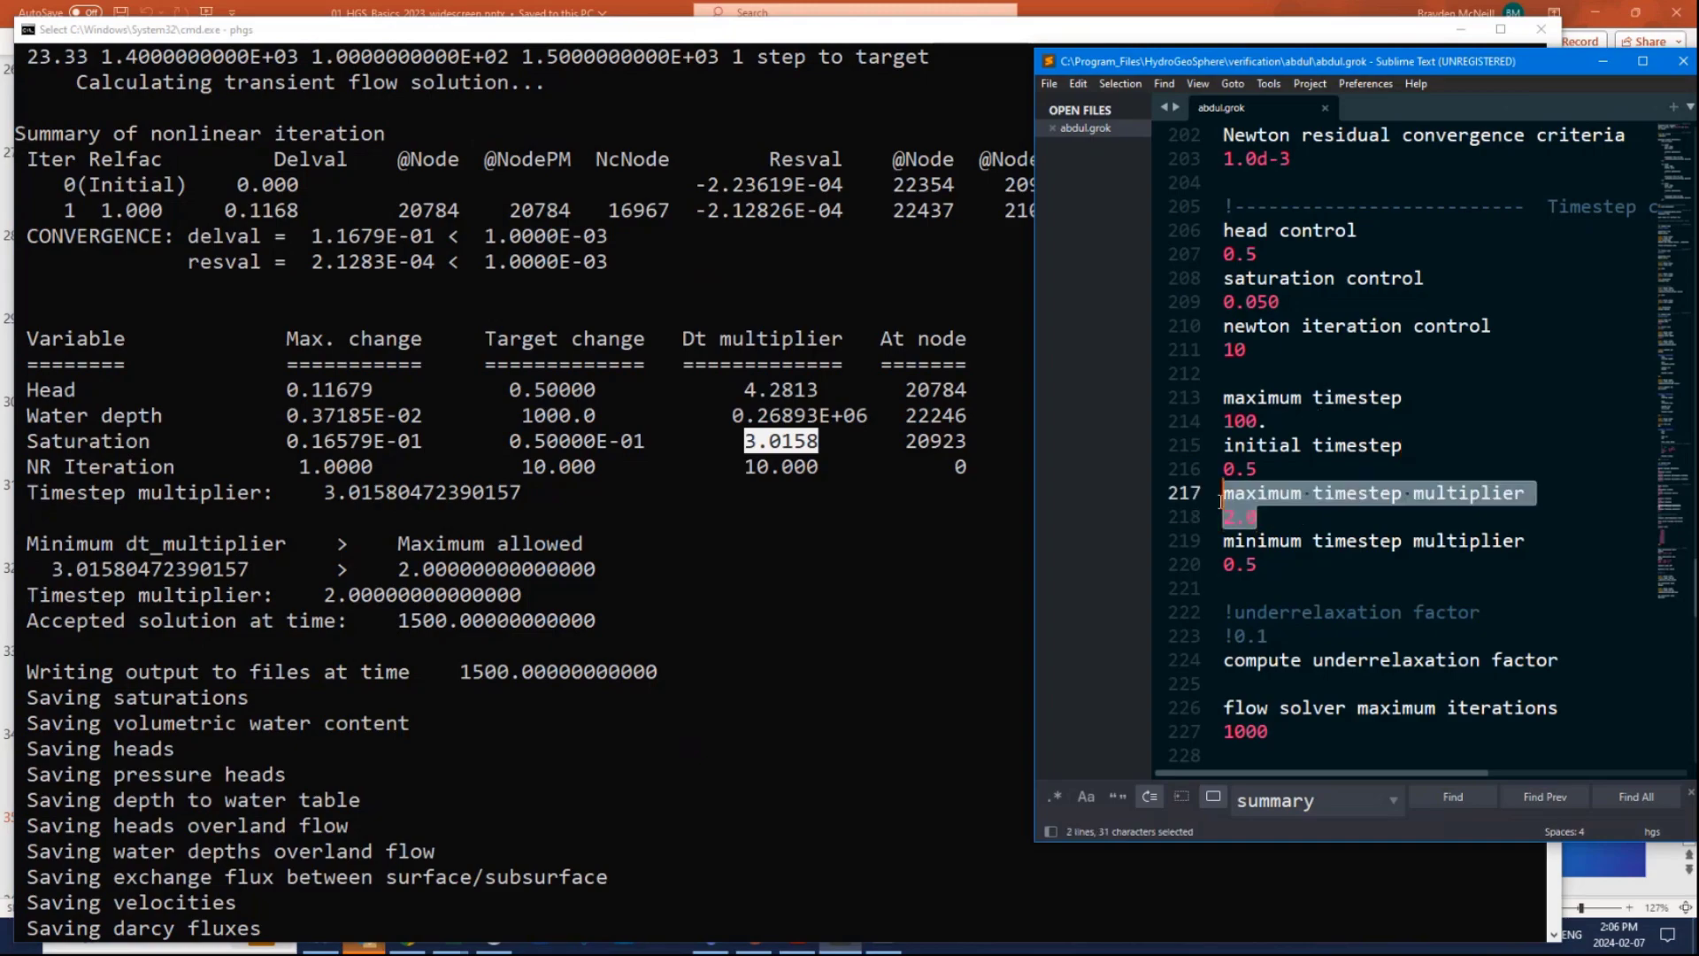
{"action": "left_click", "coordinate": [594, 569]}
{"action": "left_click_drag", "start_coordinate": [607, 570], "coordinate": [440, 575]}
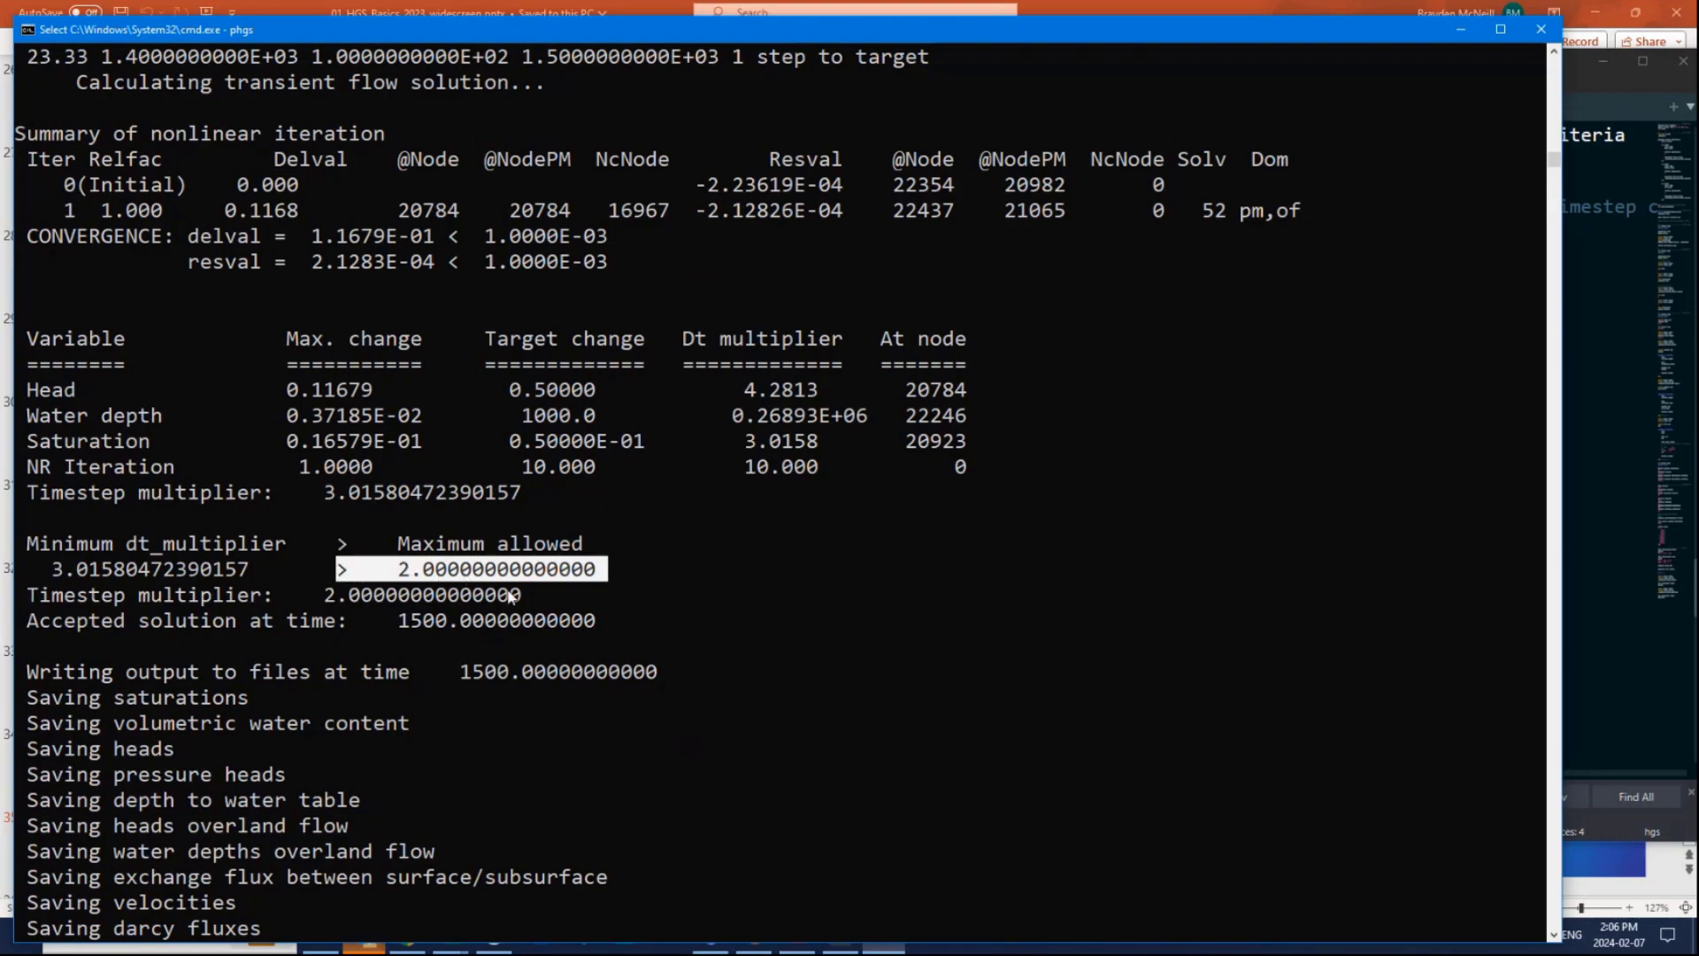
Highlight step 23's delta_t value in the command prompt, then the maximum timestep command with its value 100. in abdul.grok.
{"action": "scroll", "coordinate": [280, 331], "scroll_direction": "up", "scroll_amount": 1}
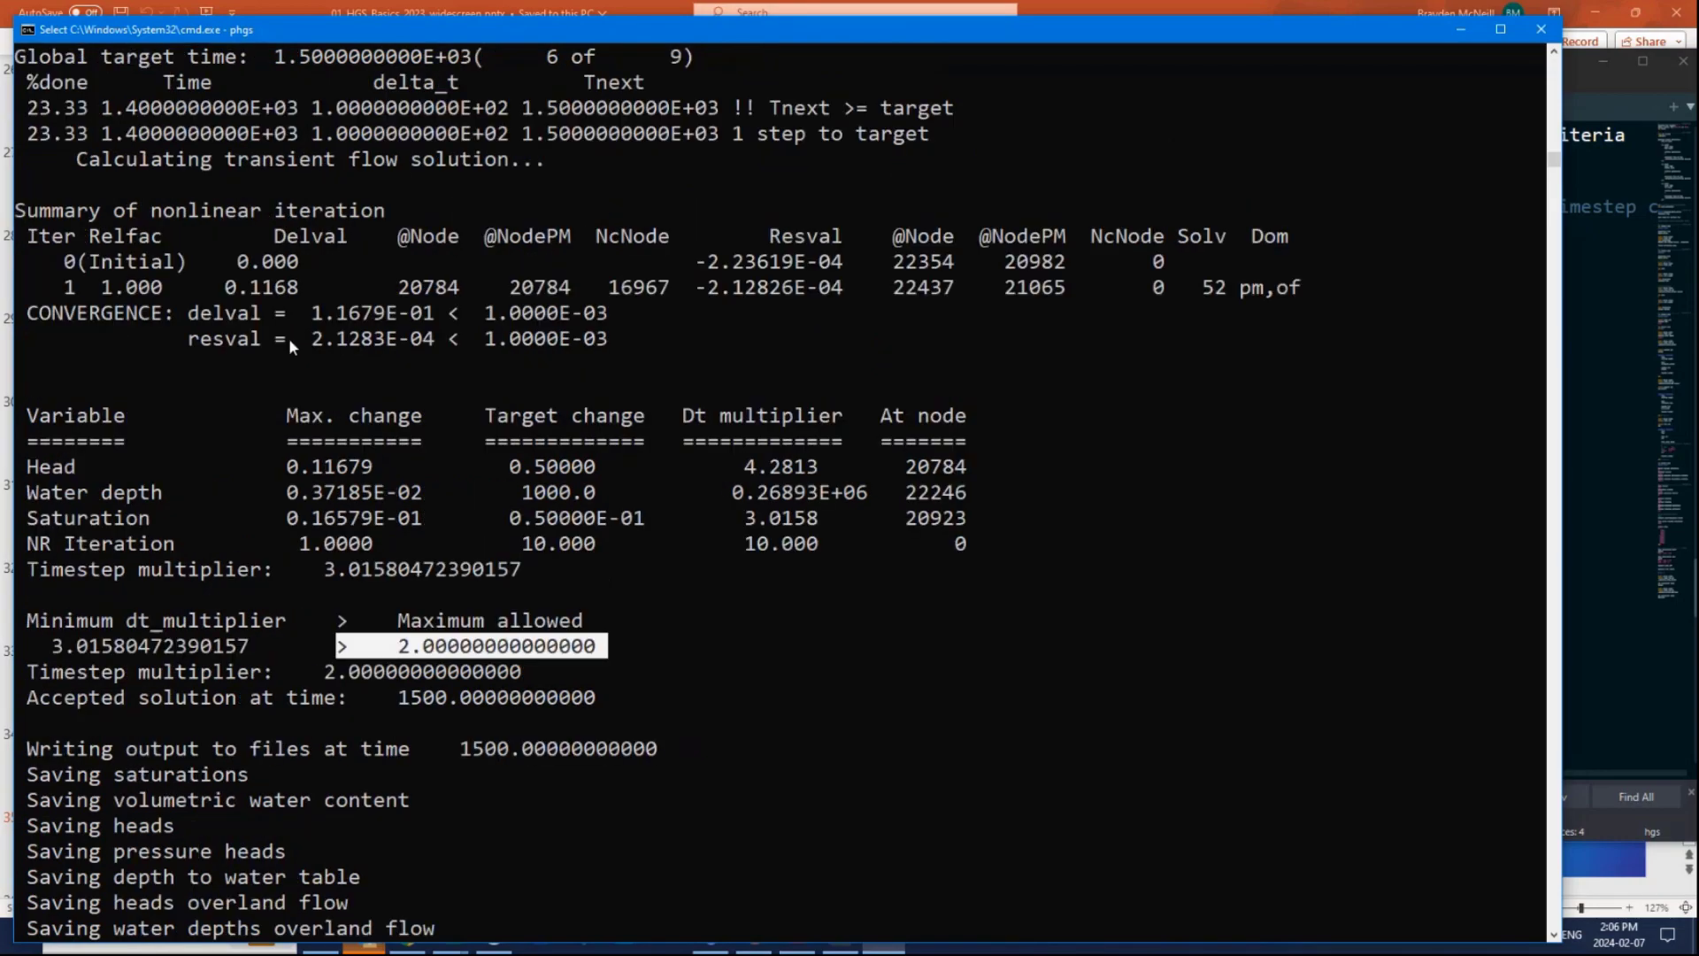
{"action": "left_click_drag", "start_coordinate": [309, 108], "coordinate": [476, 102]}
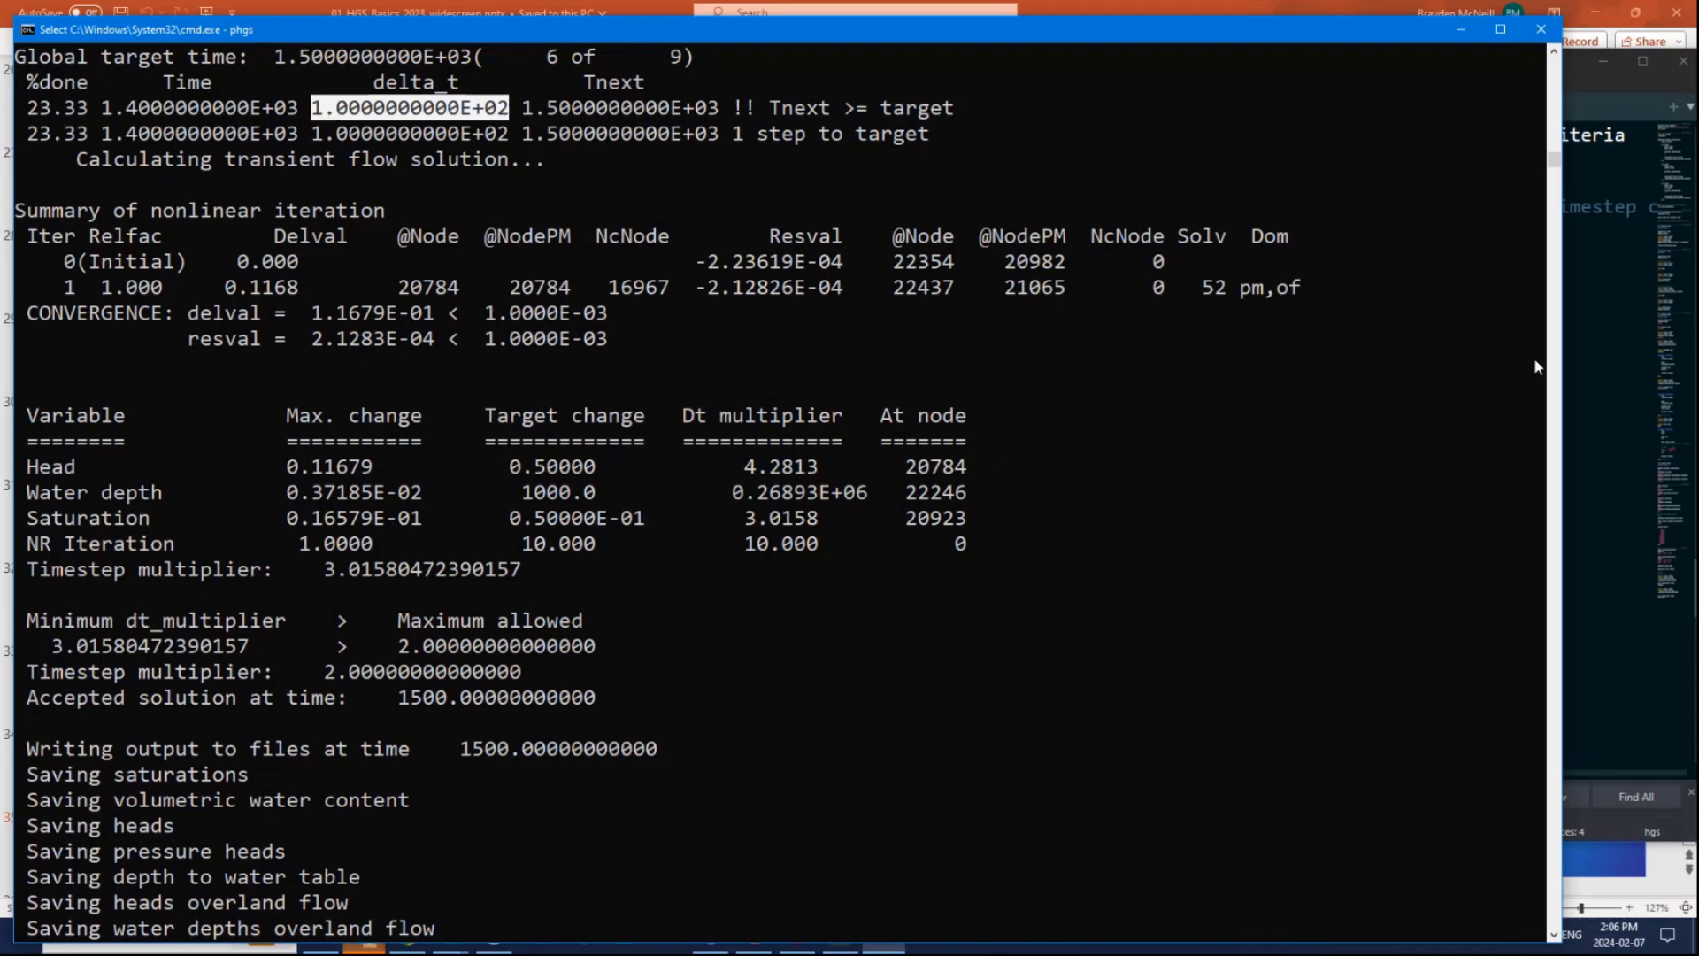
{"action": "left_click", "coordinate": [1584, 352]}
{"action": "left_click_drag", "start_coordinate": [1268, 421], "coordinate": [1224, 397]}
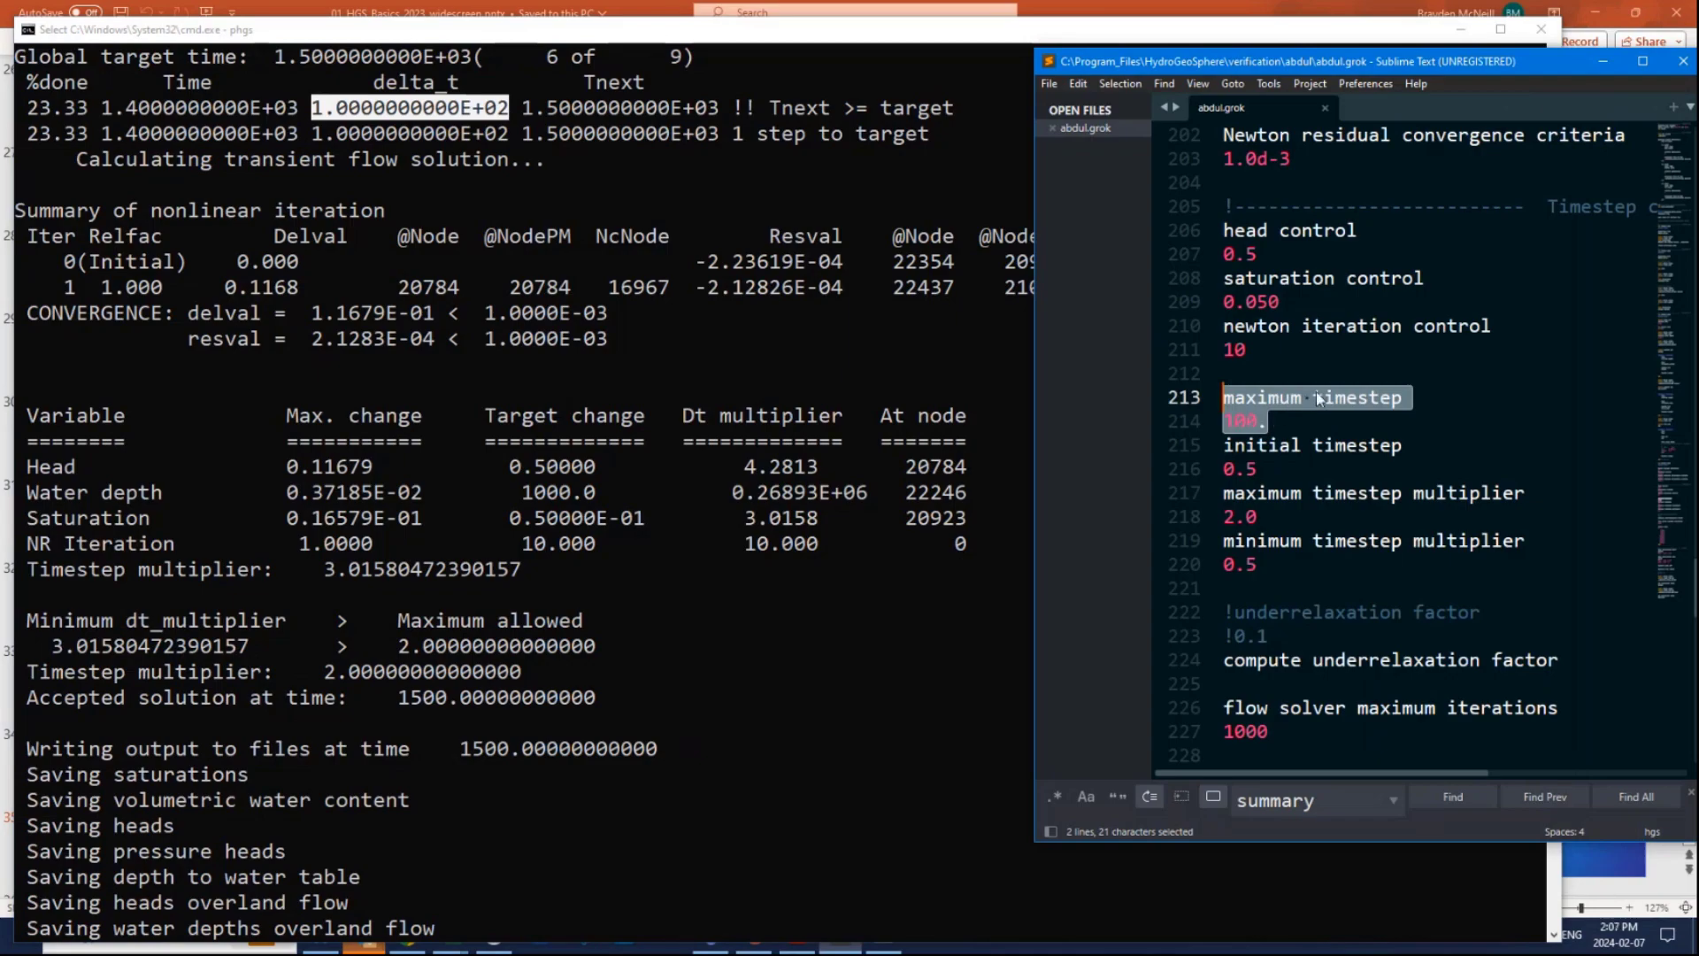
Return to the command prompt output and highlight the delta_t value of abdul step 24.
{"action": "right_click", "coordinate": [577, 630]}
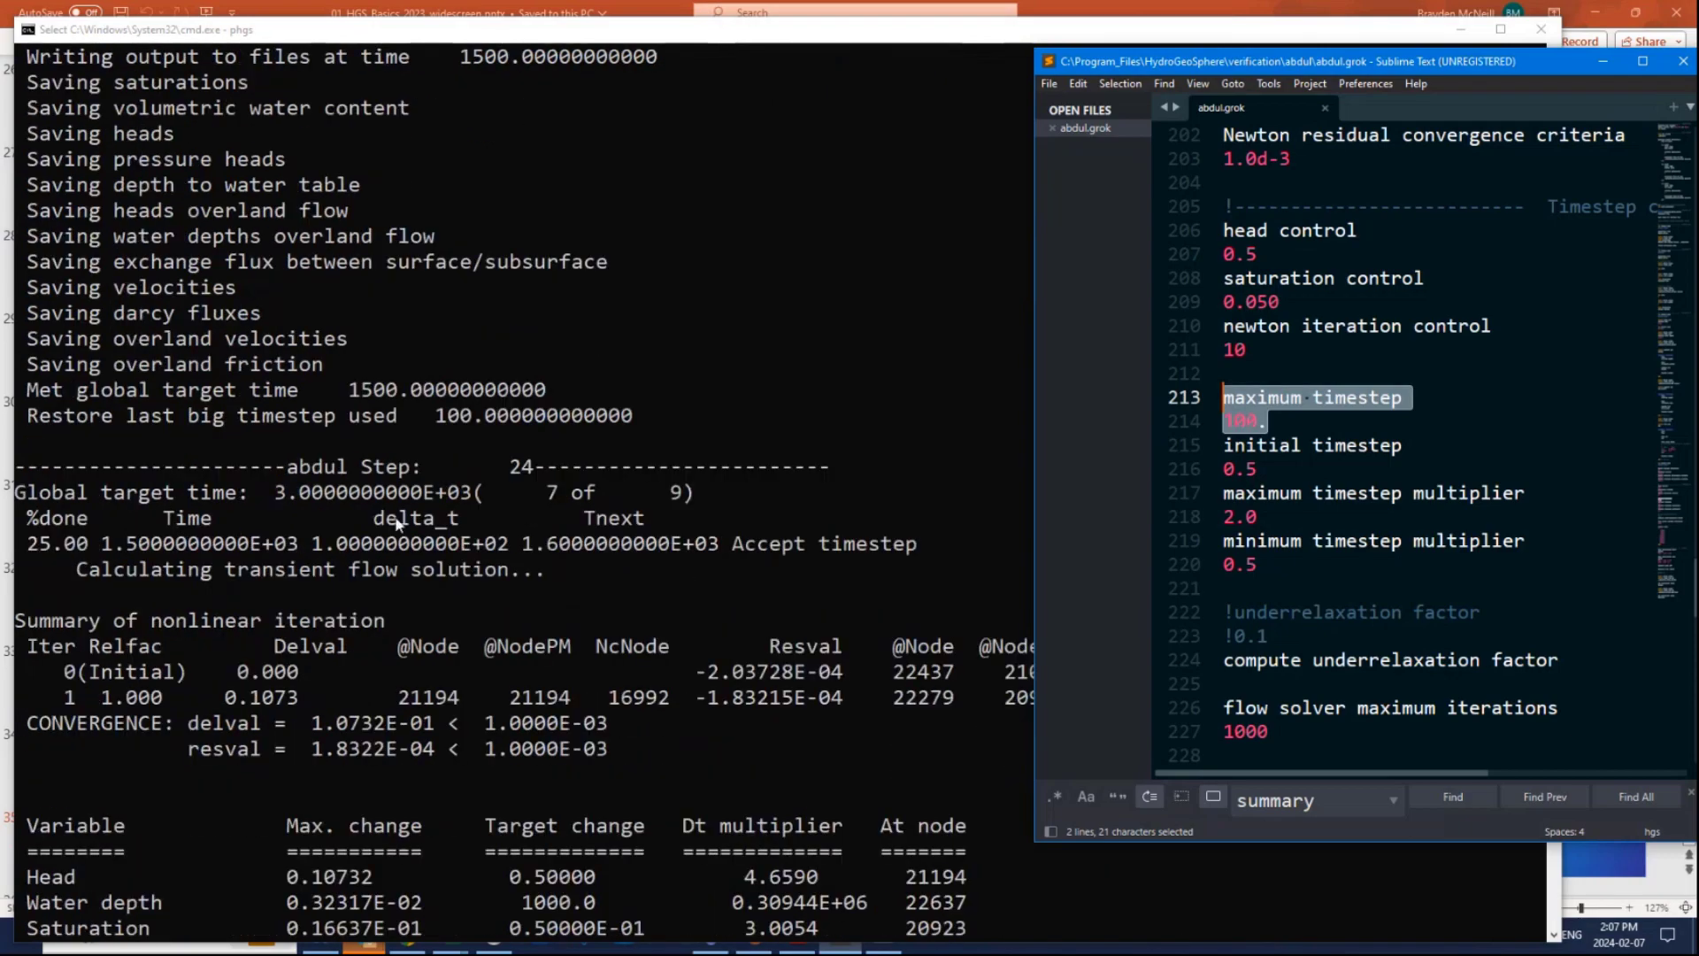
{"action": "left_click", "coordinate": [434, 329]}
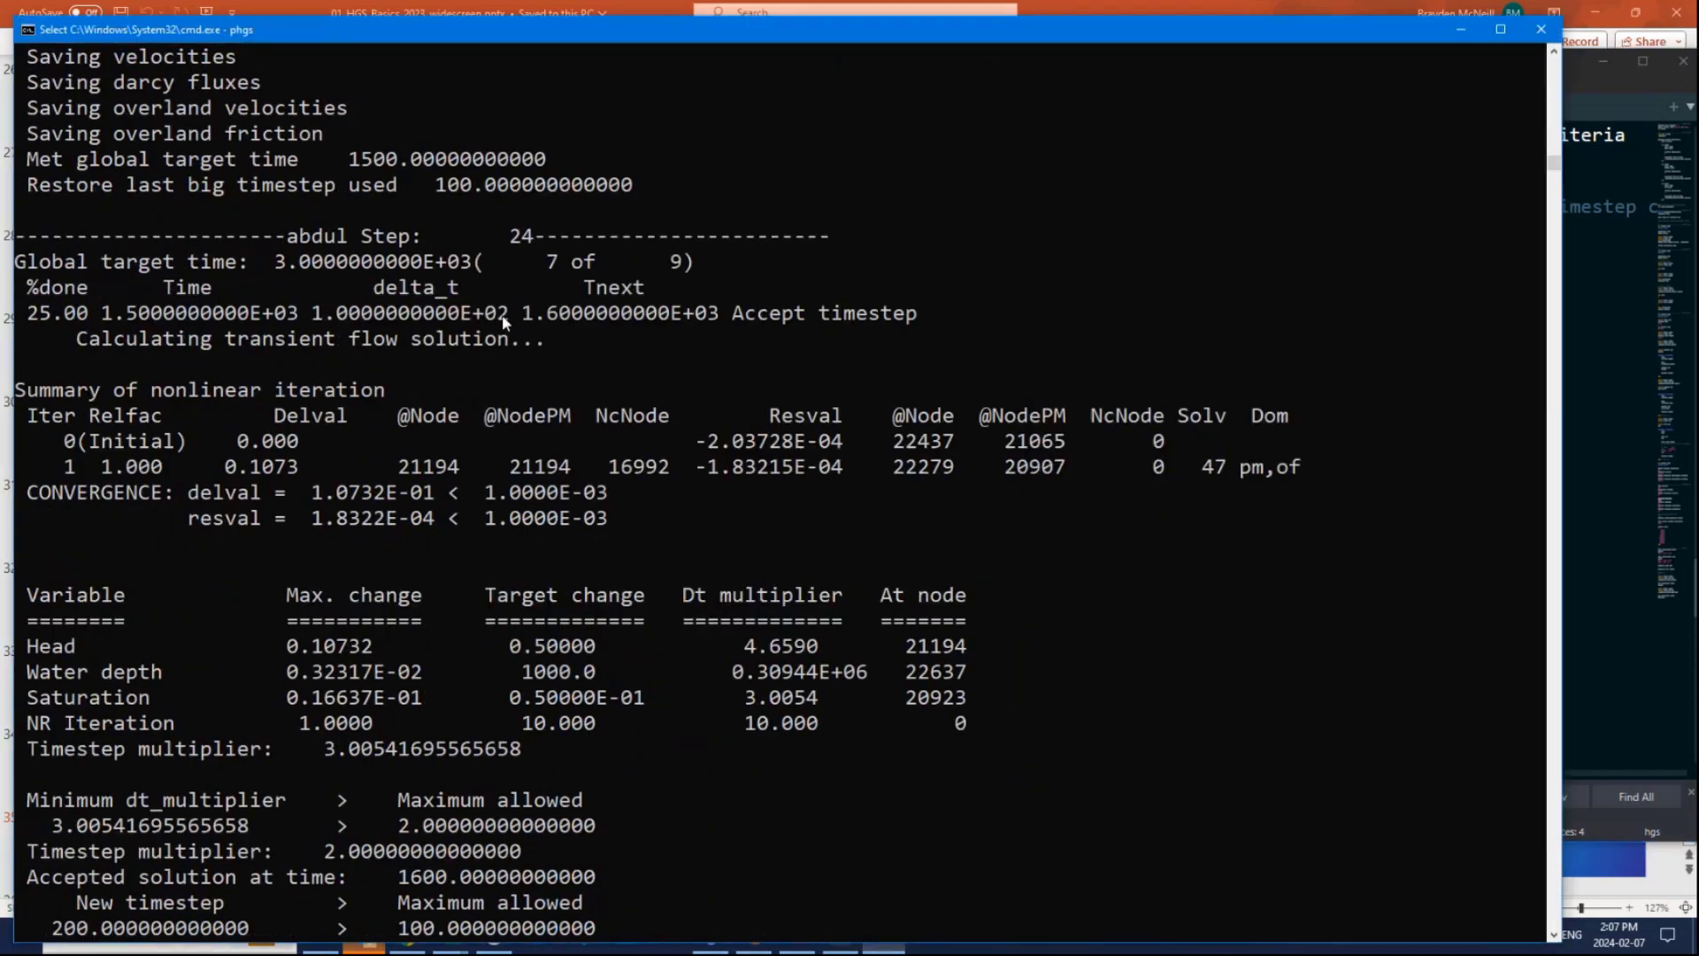
{"action": "left_click_drag", "start_coordinate": [506, 315], "coordinate": [322, 324]}
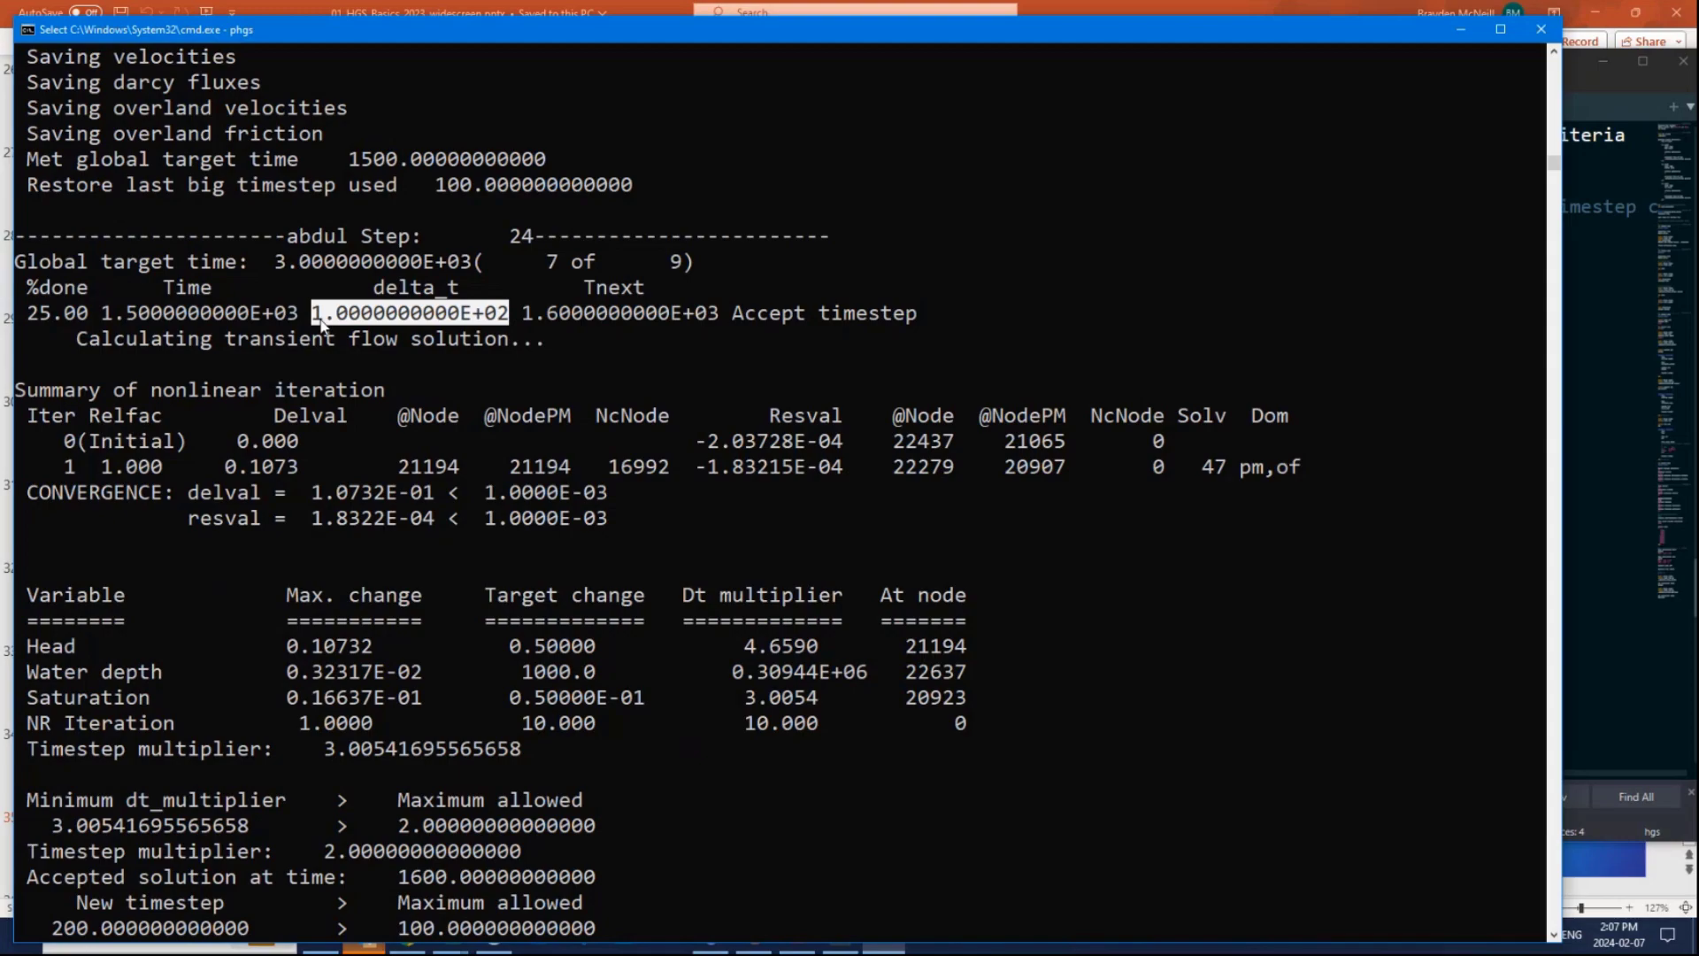
Highlight step 23's global target time in the command prompt, then the matching 1500.0 entry under output times in abdul.grok.
{"action": "scroll", "coordinate": [460, 398], "scroll_direction": "up", "scroll_amount": 8}
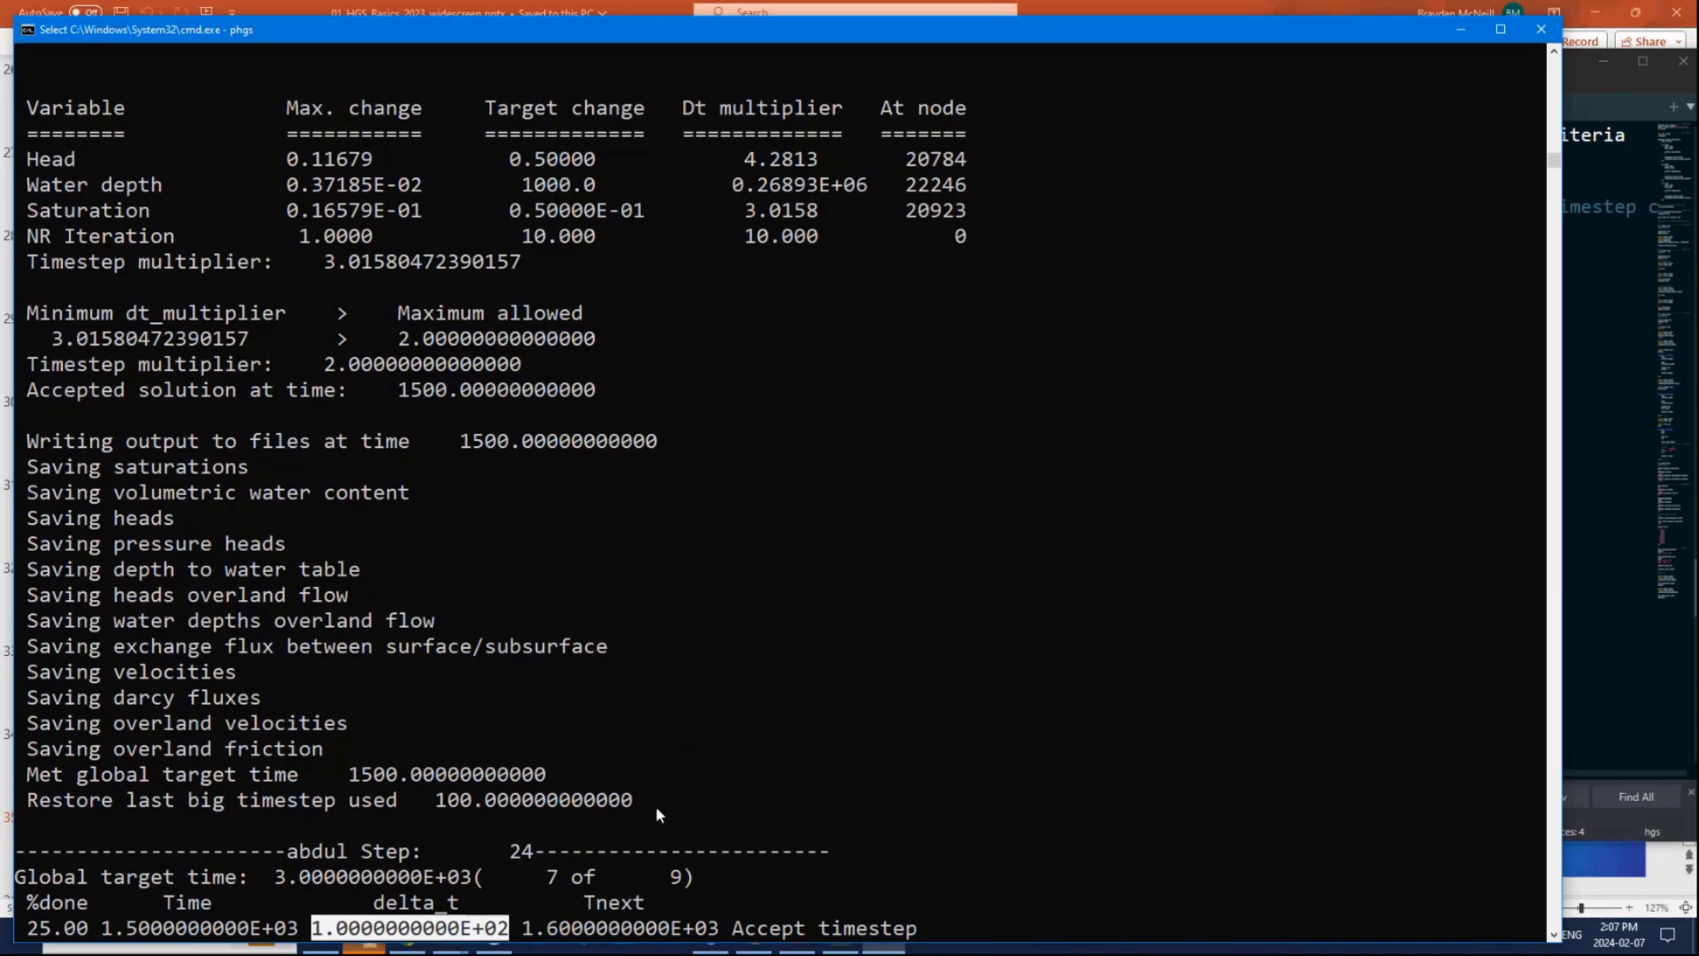
{"action": "scroll", "coordinate": [655, 794], "scroll_direction": "up", "scroll_amount": 6}
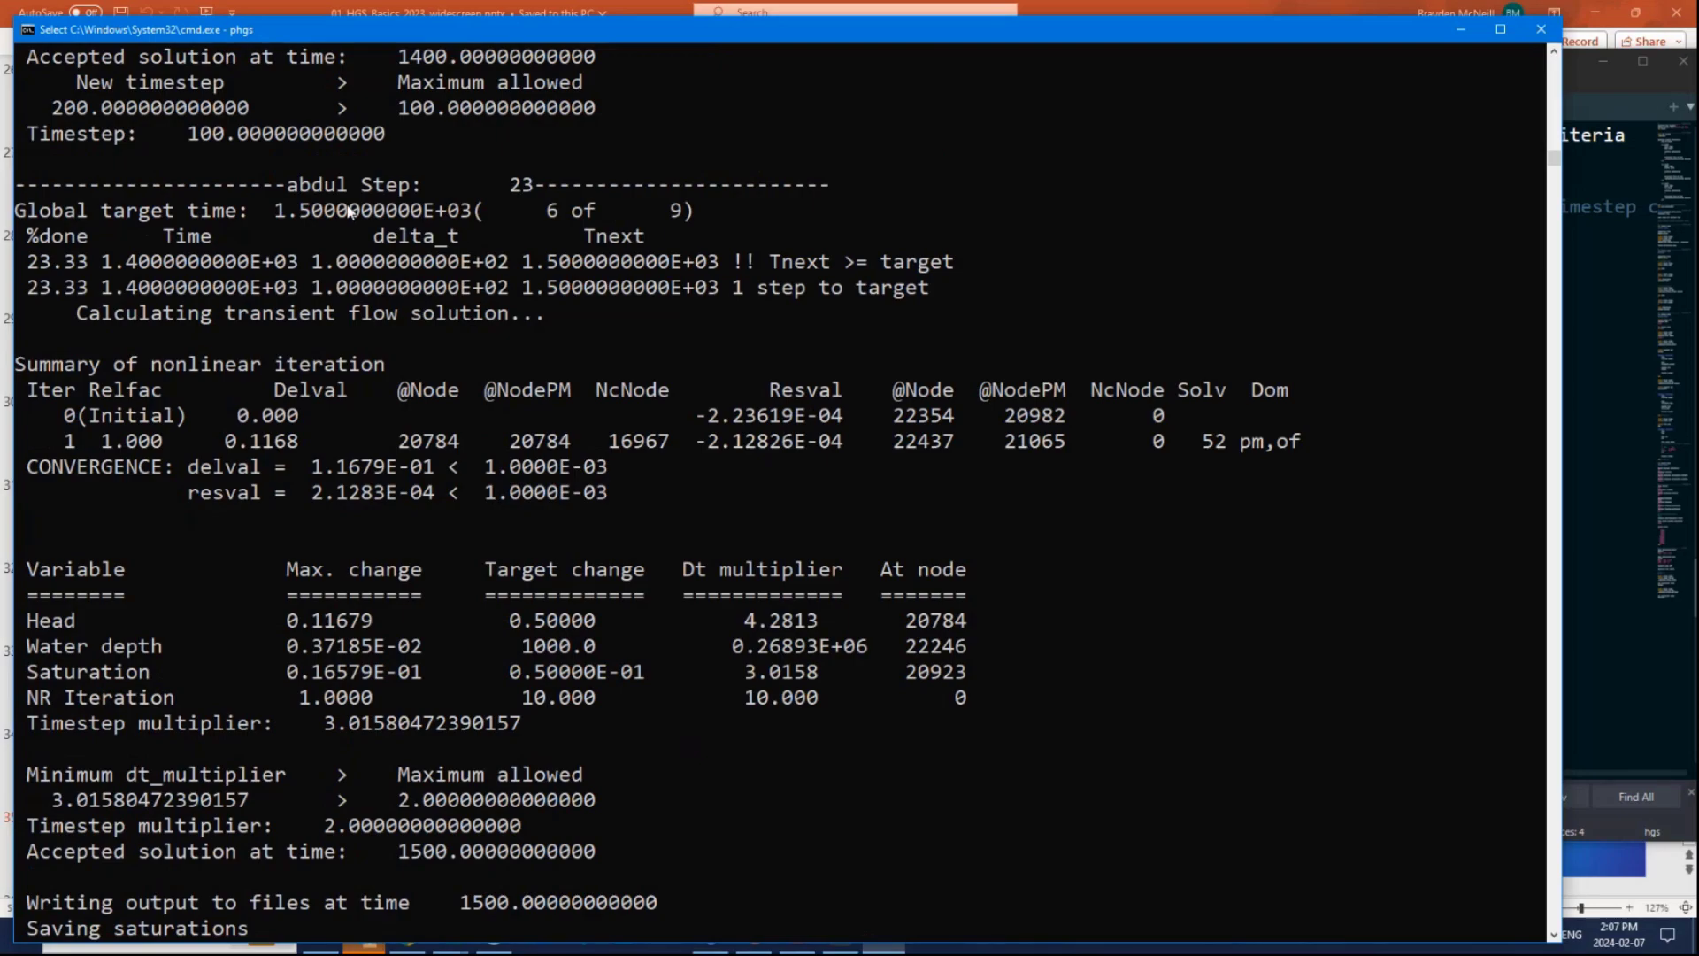
{"action": "left_click_drag", "start_coordinate": [274, 211], "coordinate": [472, 217]}
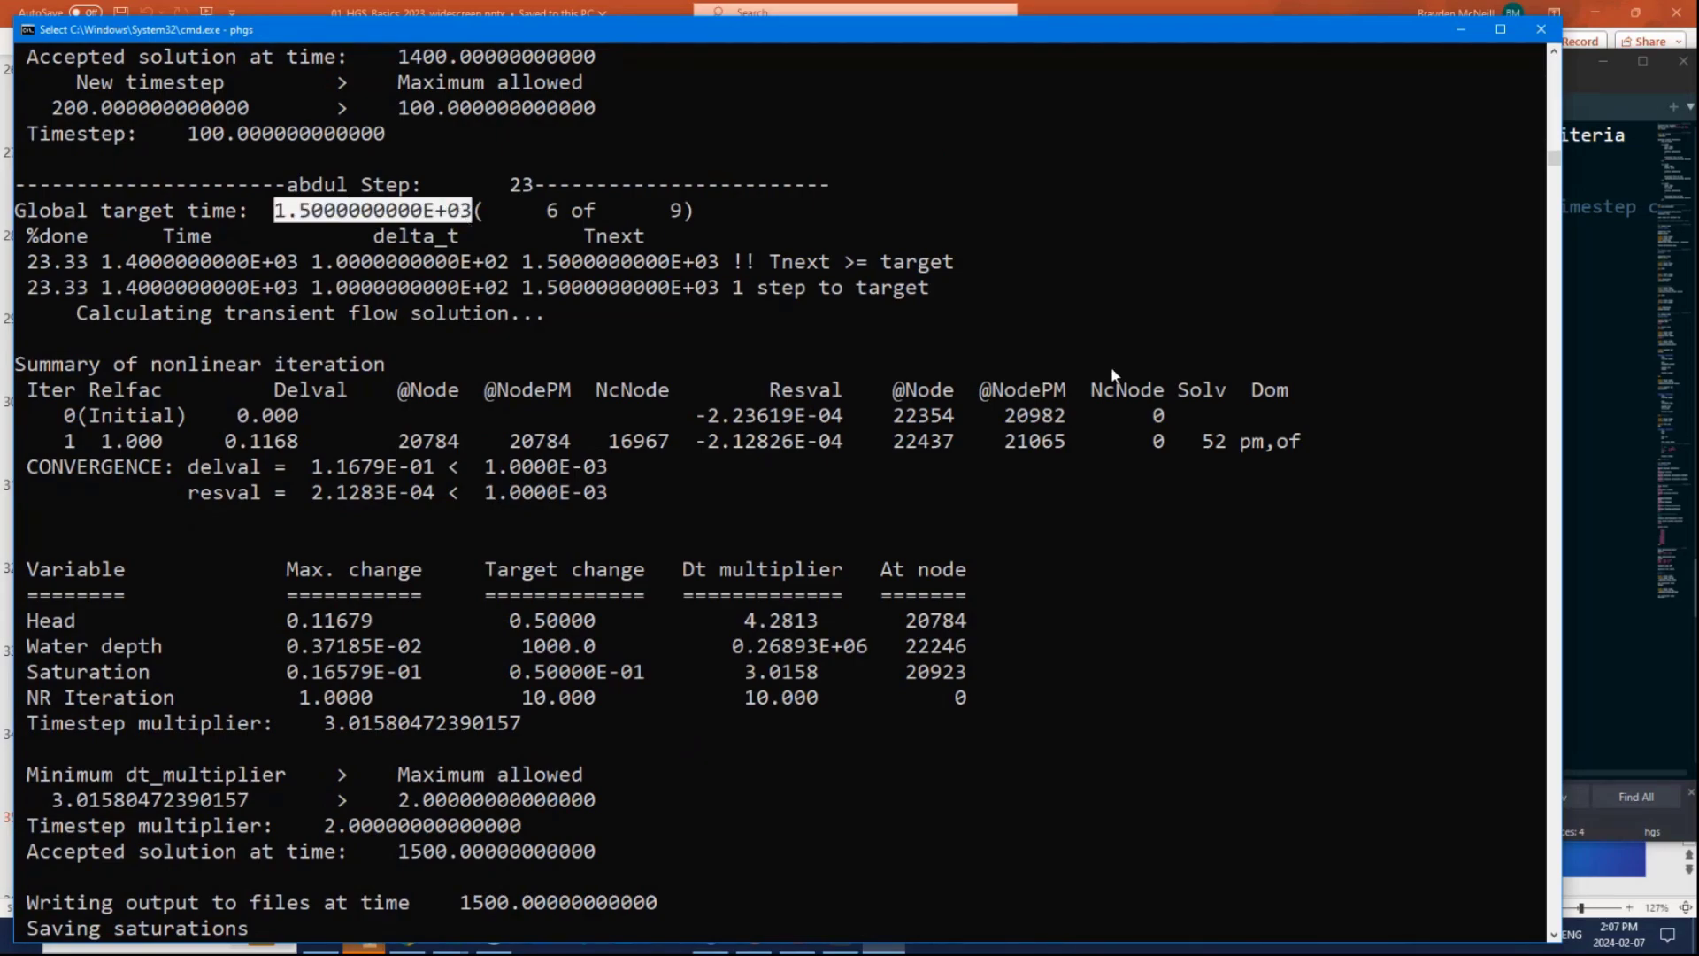
{"action": "left_click", "coordinate": [1632, 430]}
{"action": "scroll", "coordinate": [1361, 424], "scroll_direction": "down", "scroll_amount": 6}
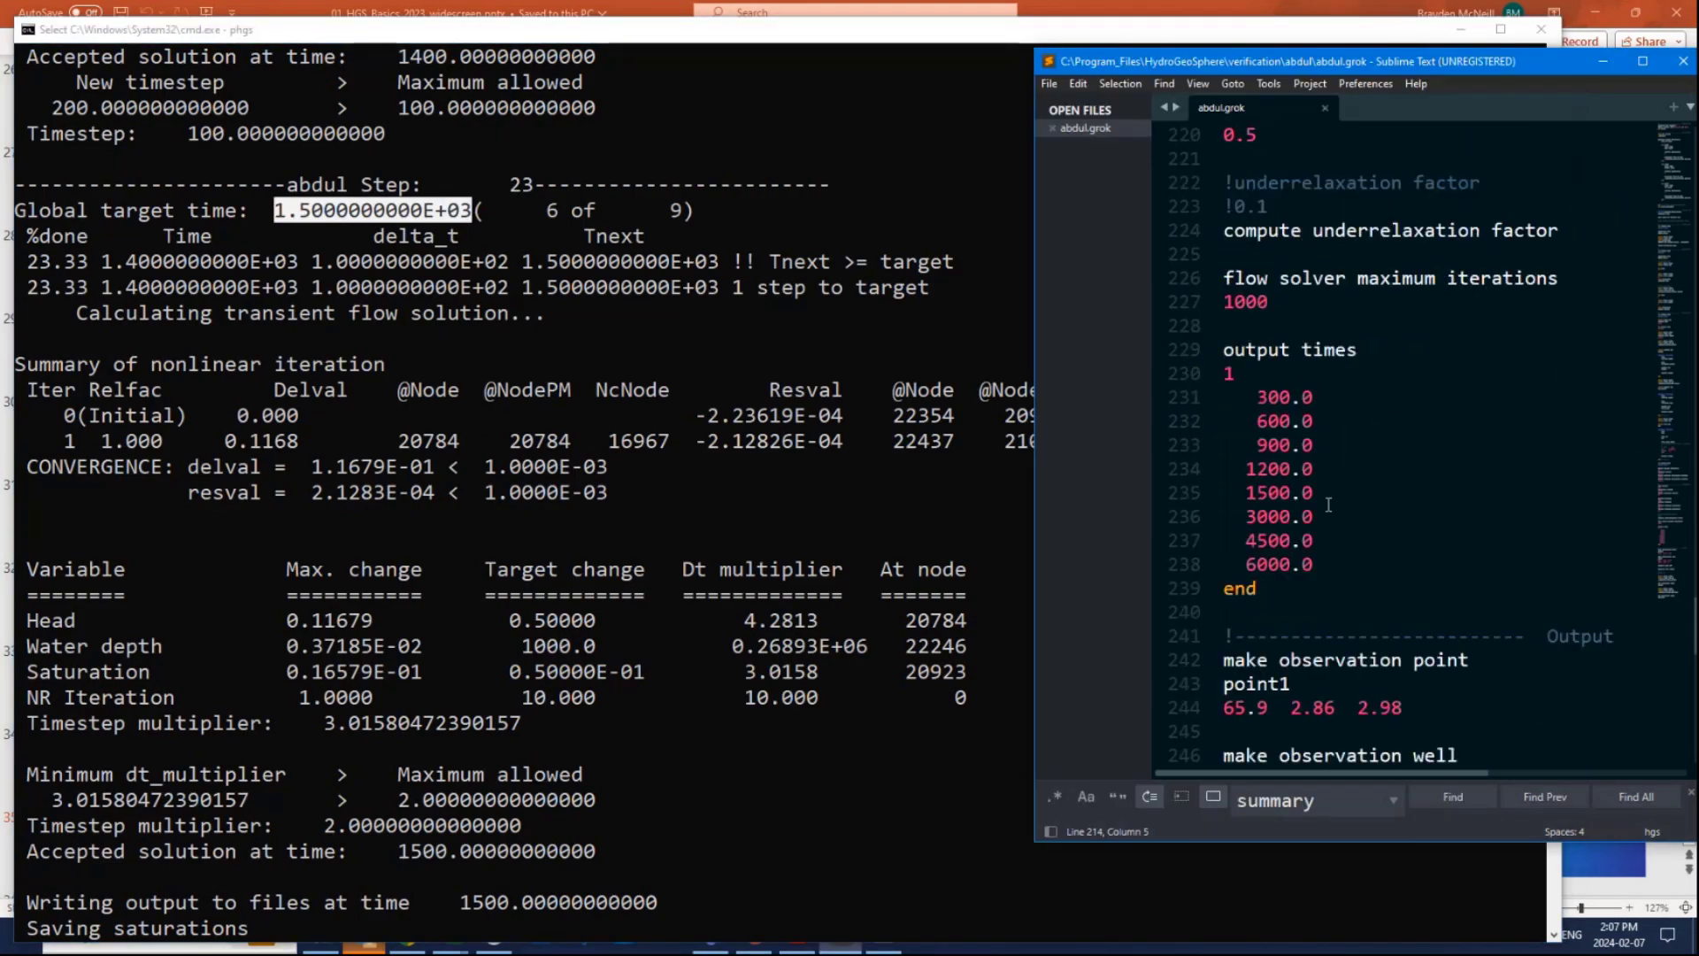
{"action": "left_click_drag", "start_coordinate": [1316, 493], "coordinate": [1211, 482]}
{"action": "left_click", "coordinate": [1330, 492]}
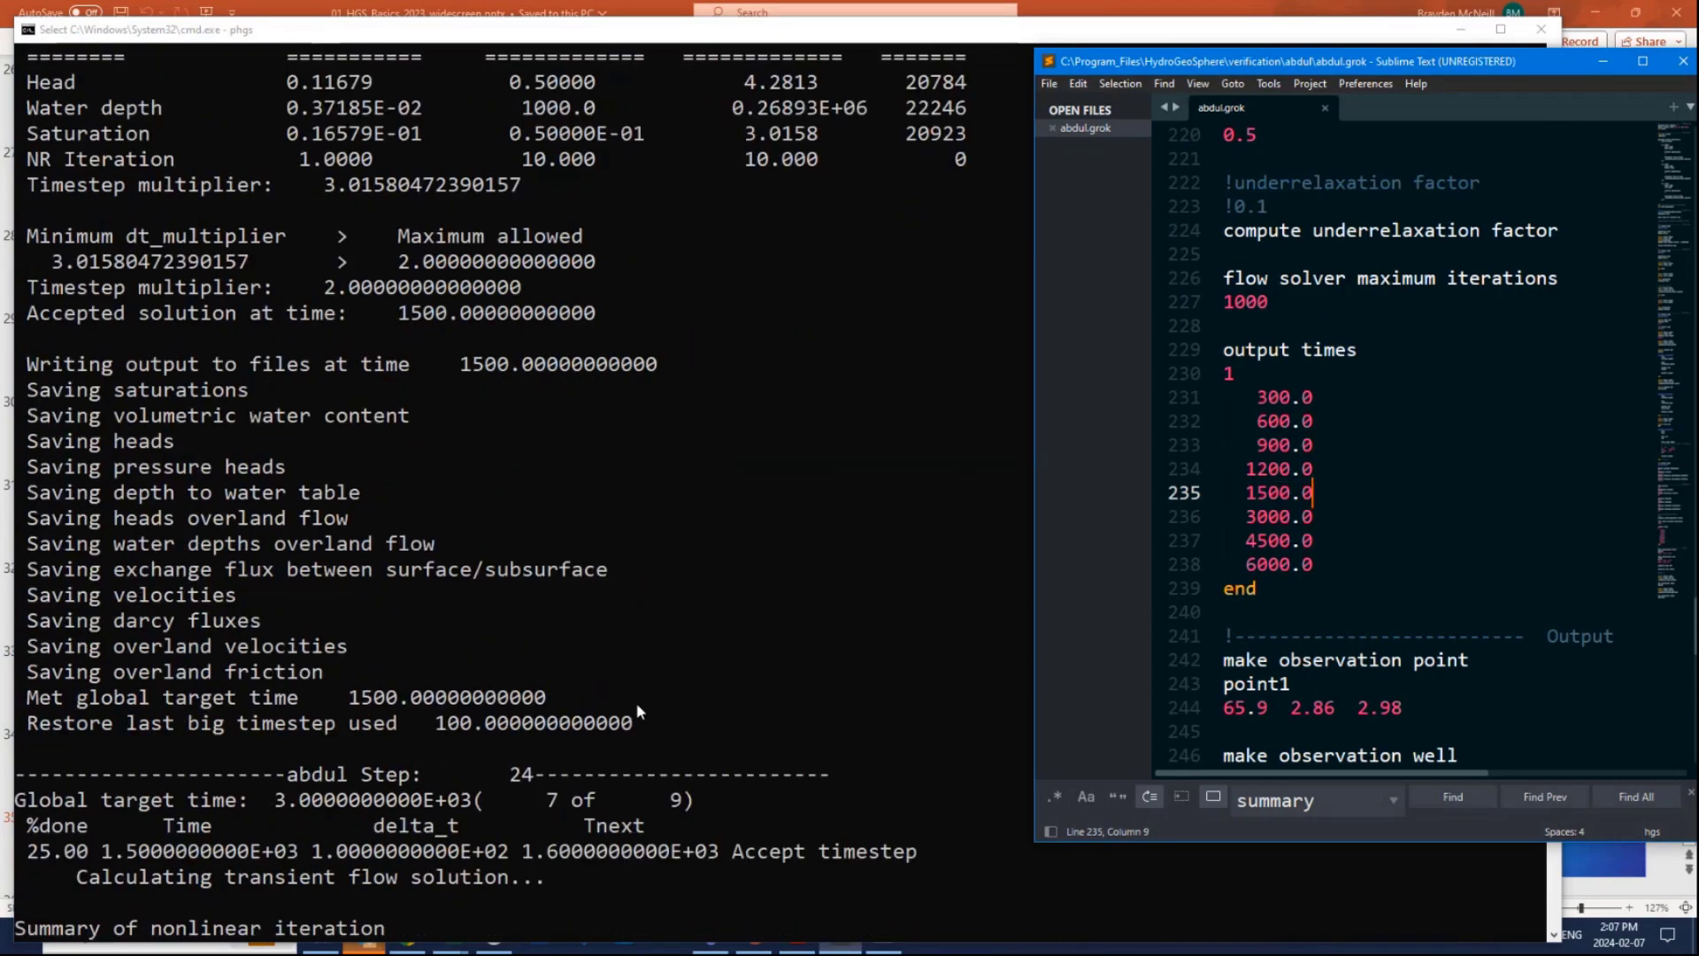
Highlight the block of output written at the target time in the command prompt, then its time value and individual saved variables.
{"action": "left_click", "coordinate": [559, 712]}
{"action": "left_click_drag", "start_coordinate": [644, 723], "coordinate": [50, 379]}
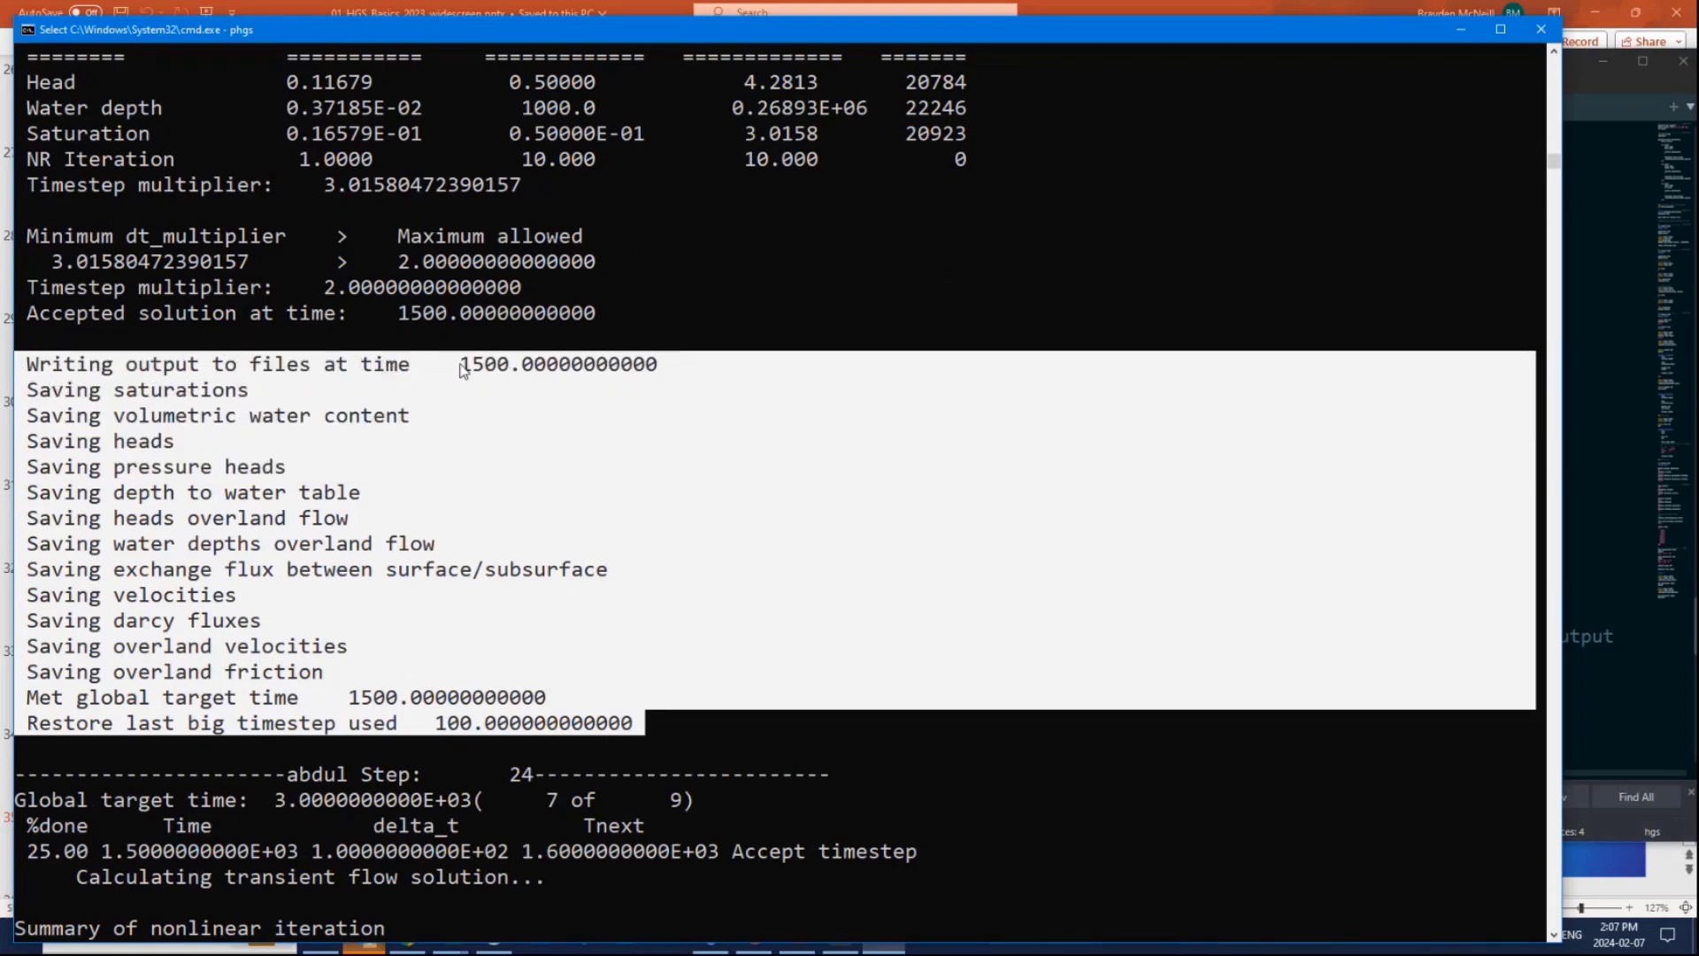
{"action": "left_click_drag", "start_coordinate": [452, 365], "coordinate": [657, 374]}
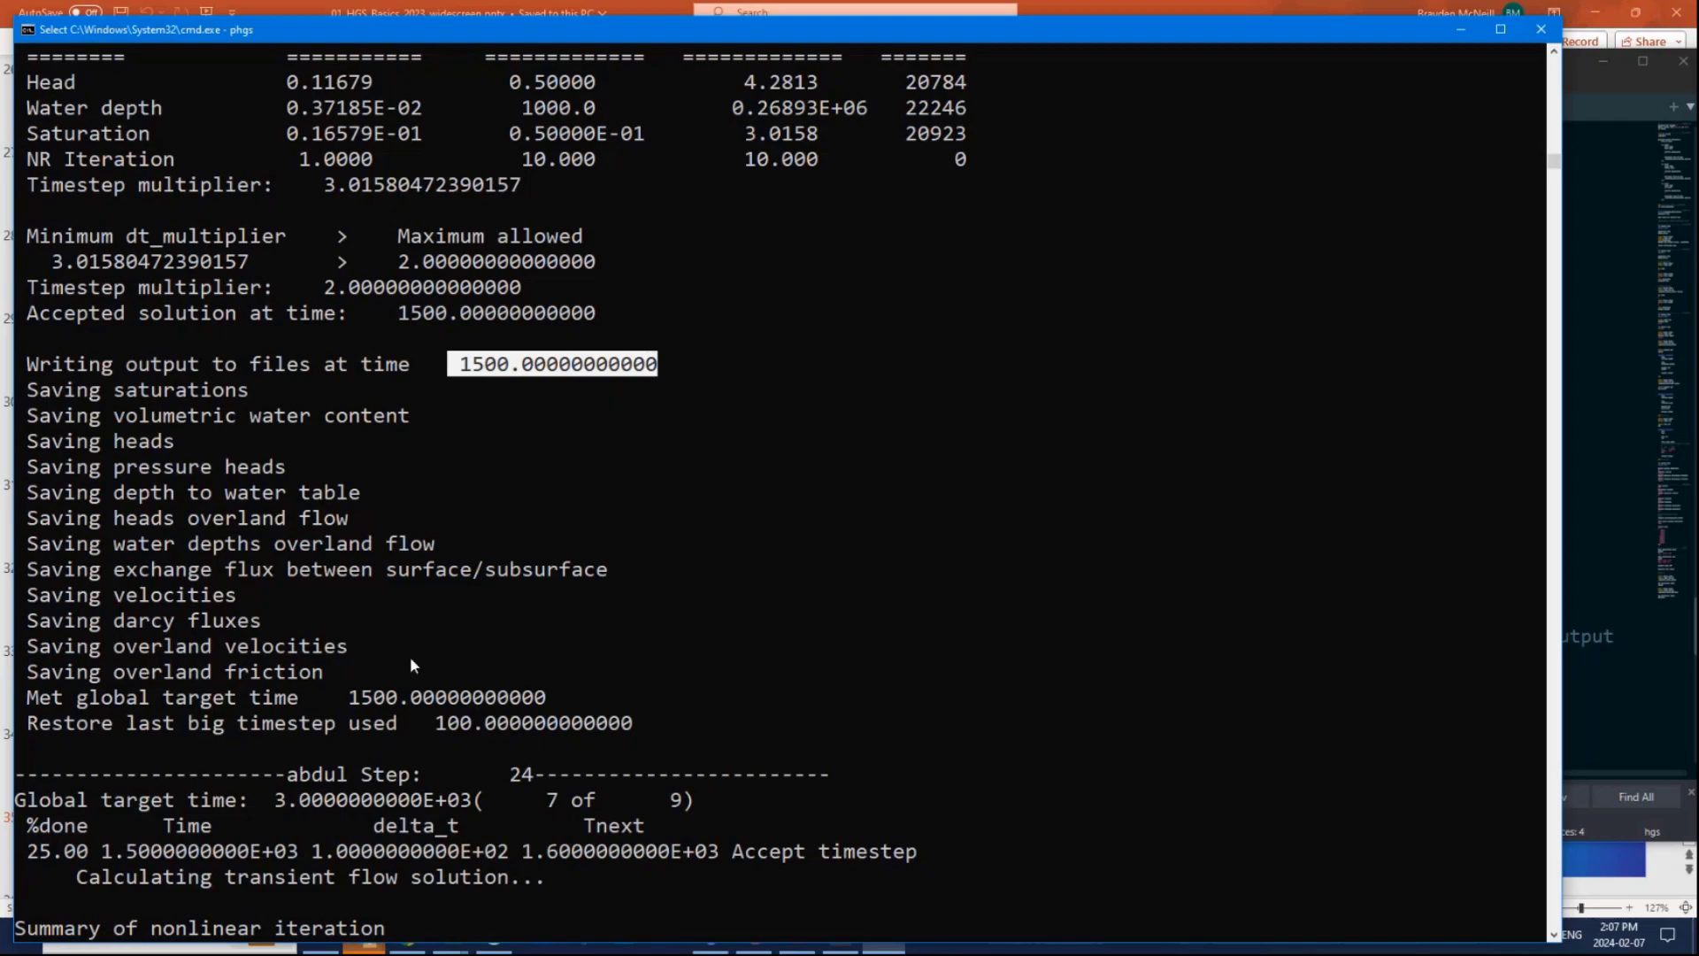
{"action": "left_click_drag", "start_coordinate": [124, 396], "coordinate": [248, 394]}
{"action": "left_click_drag", "start_coordinate": [177, 441], "coordinate": [337, 492]}
{"action": "left_click", "coordinate": [334, 493]}
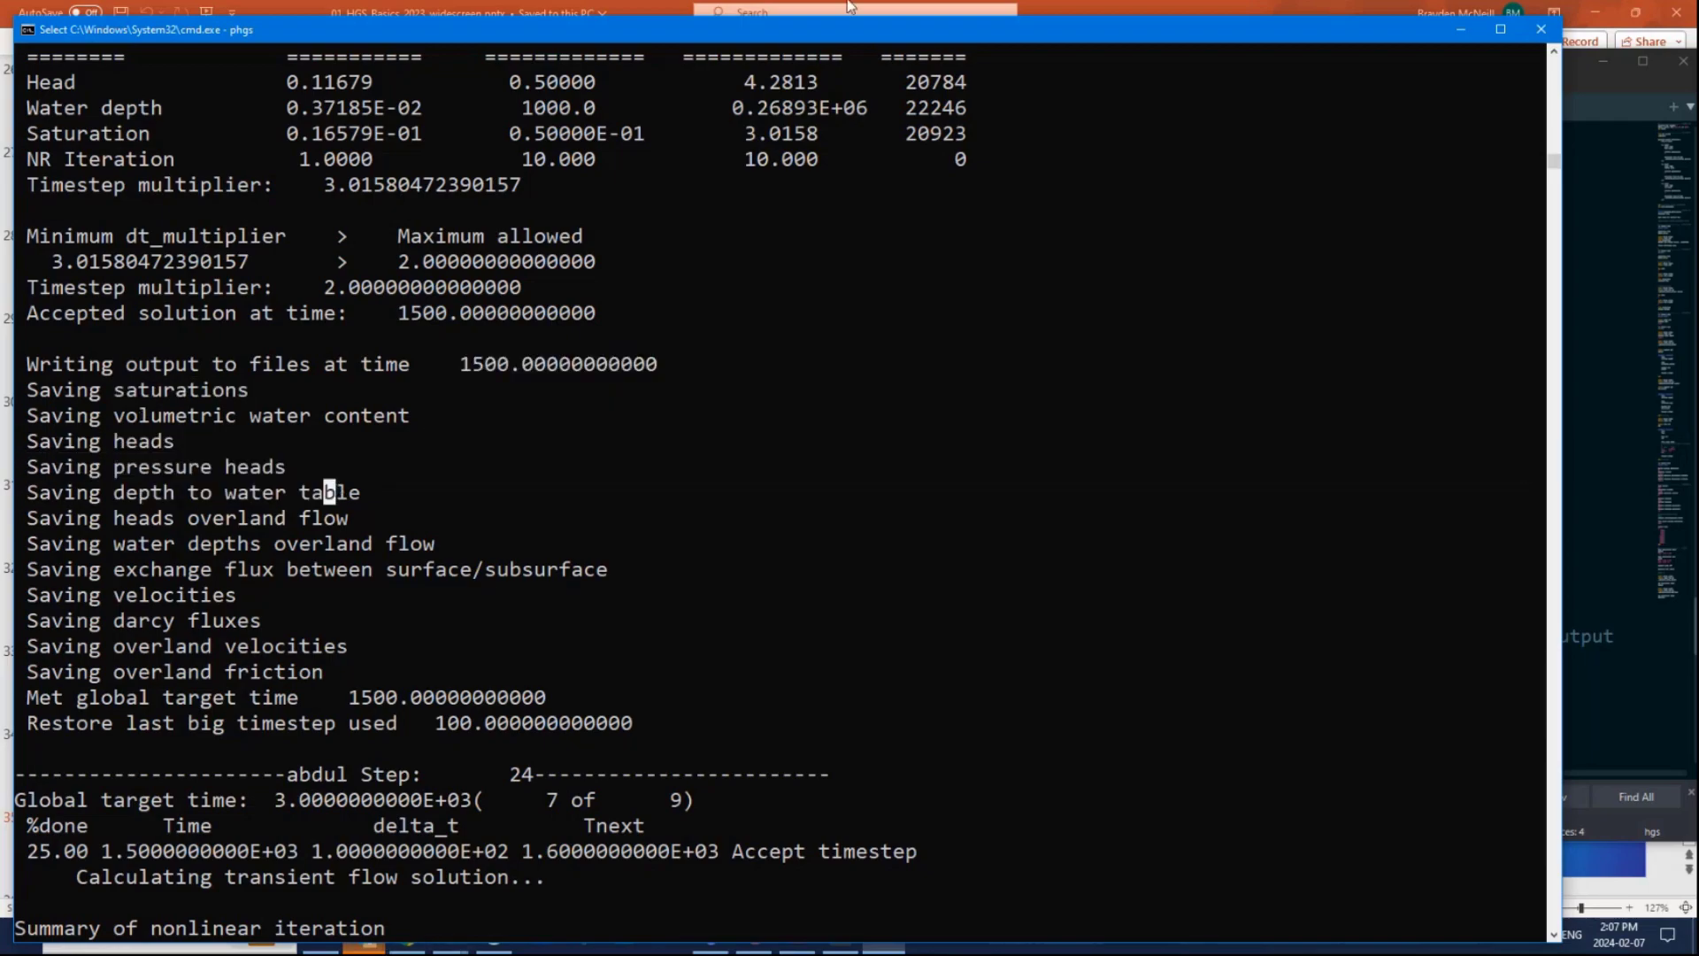
Shrink and reposition the command prompt window and reduce its text size while the simulation continues.
{"action": "left_click_drag", "start_coordinate": [20, 19], "coordinate": [354, 125]}
{"action": "left_click_drag", "start_coordinate": [659, 142], "coordinate": [621, 100]}
{"action": "scroll", "coordinate": [901, 575], "scroll_direction": "down", "scroll_amount": 3, "text": "ctrl"}
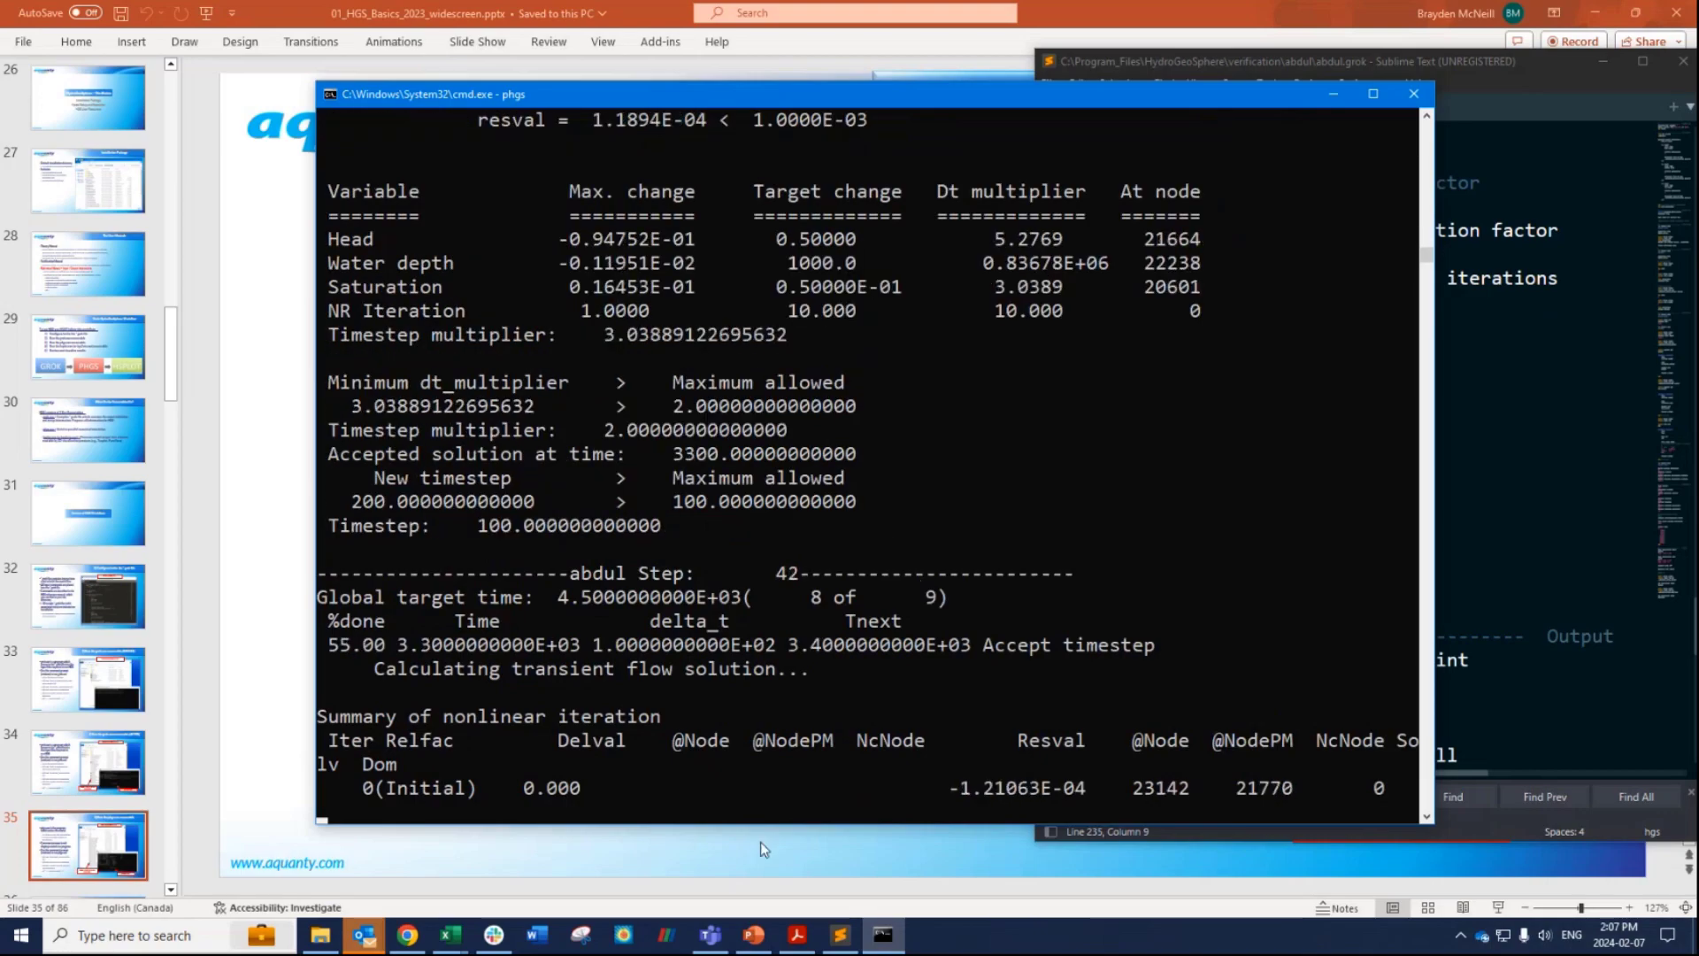
Open the abdul folder in File Explorer, move its window clear of abdul.grok, and select abdulo.ElemPor_pm.0001 through abdulo.vwc_pm.0001.
{"action": "left_click", "coordinate": [324, 935]}
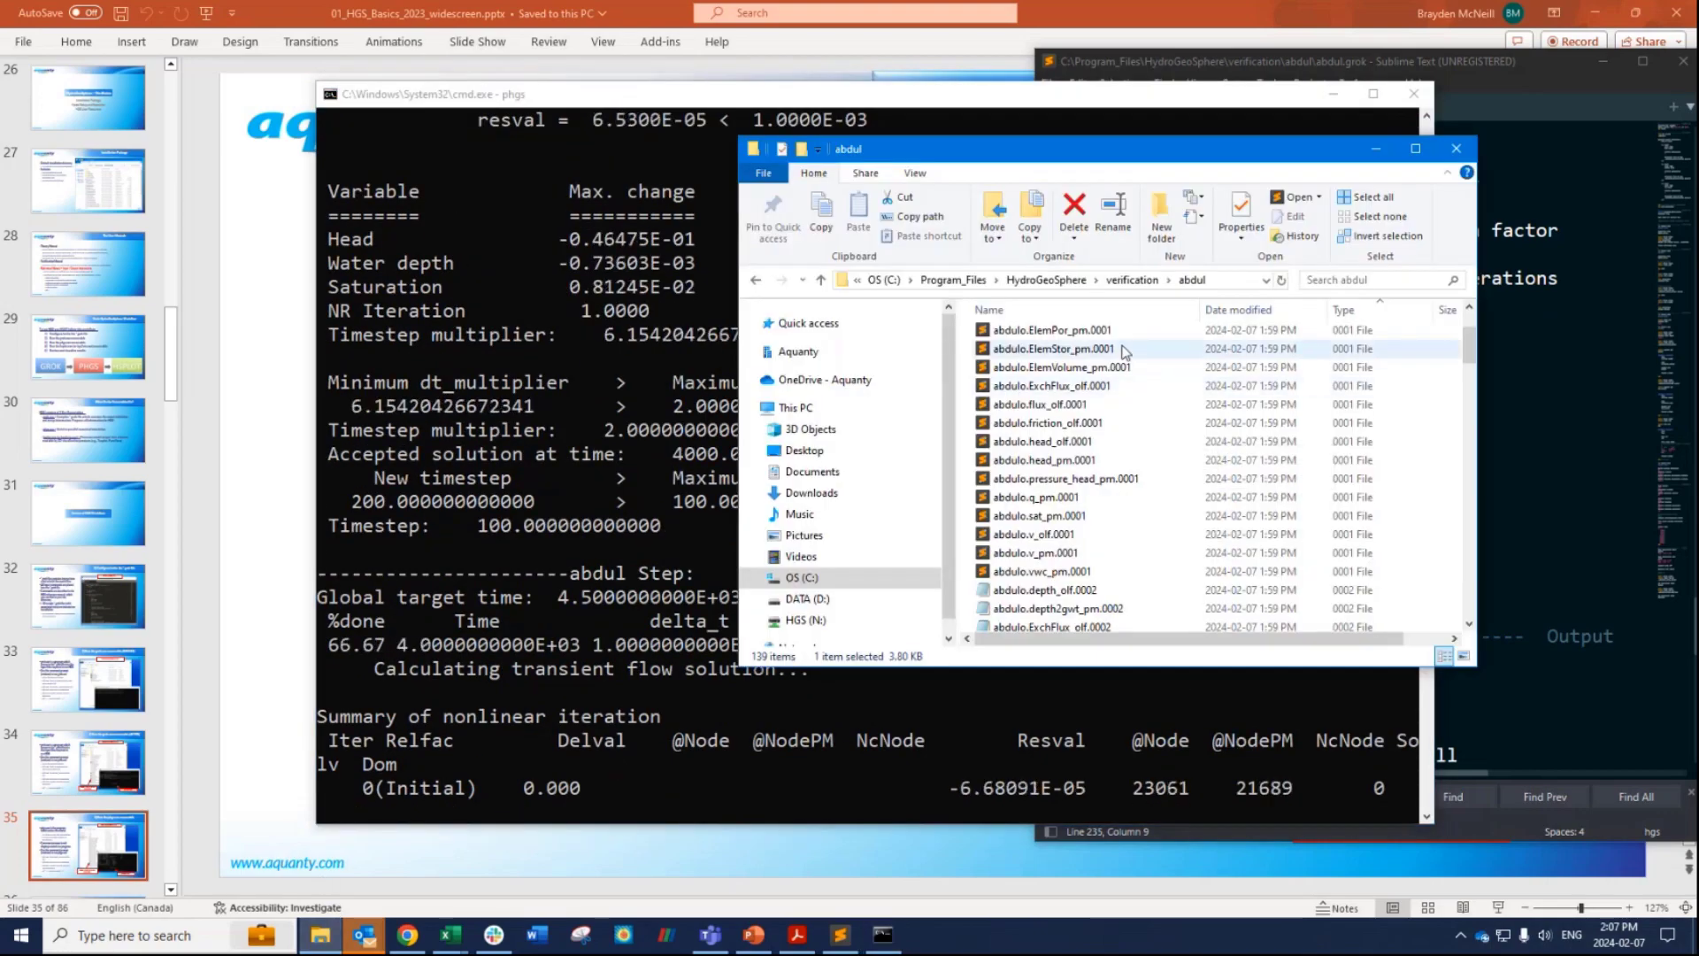
{"action": "left_click", "coordinate": [1505, 373]}
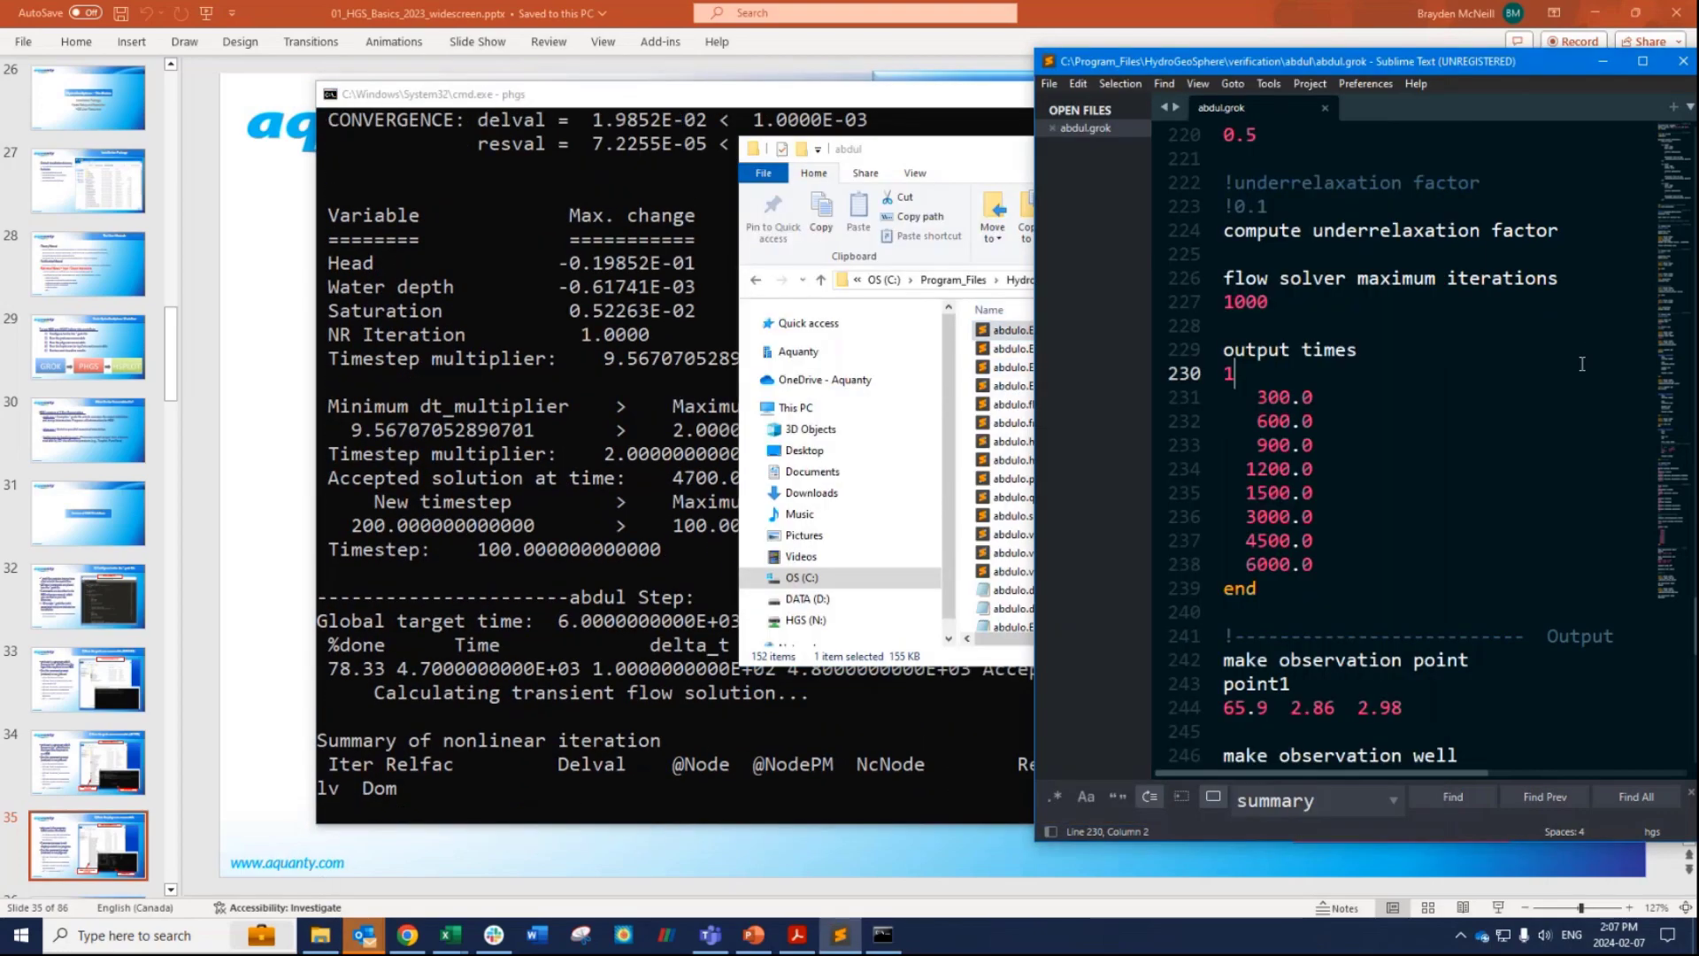
{"action": "left_click_drag", "start_coordinate": [1002, 146], "coordinate": [776, 136]}
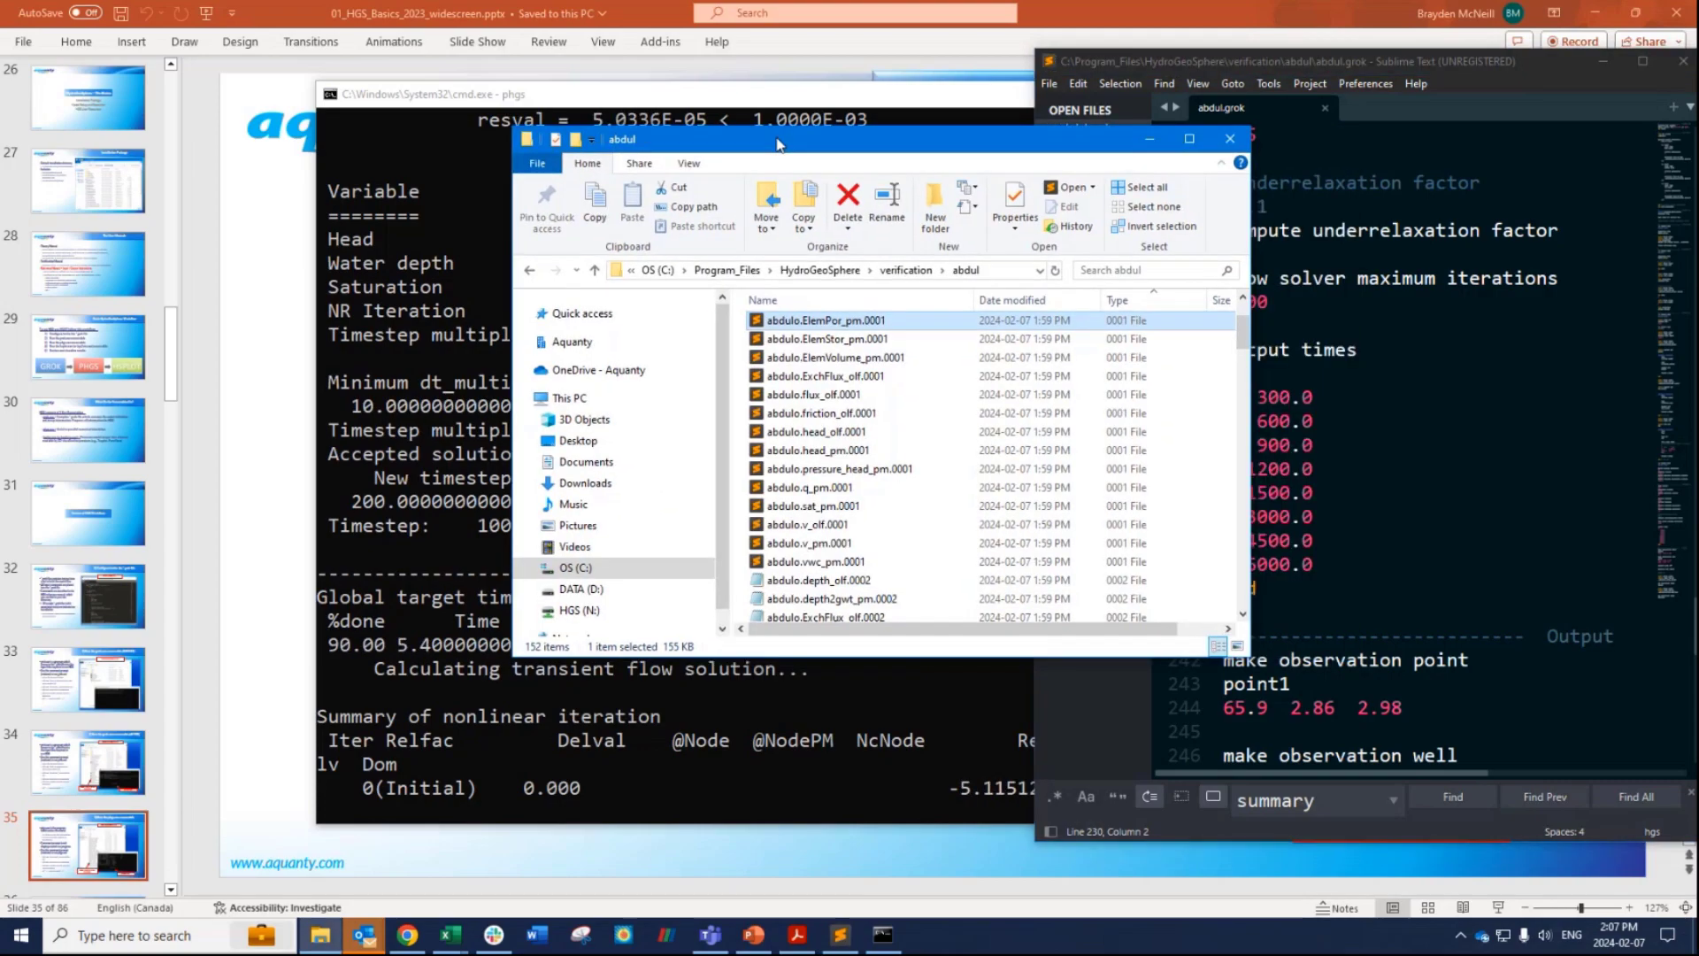
{"action": "left_click", "coordinate": [850, 563], "text": "shift"}
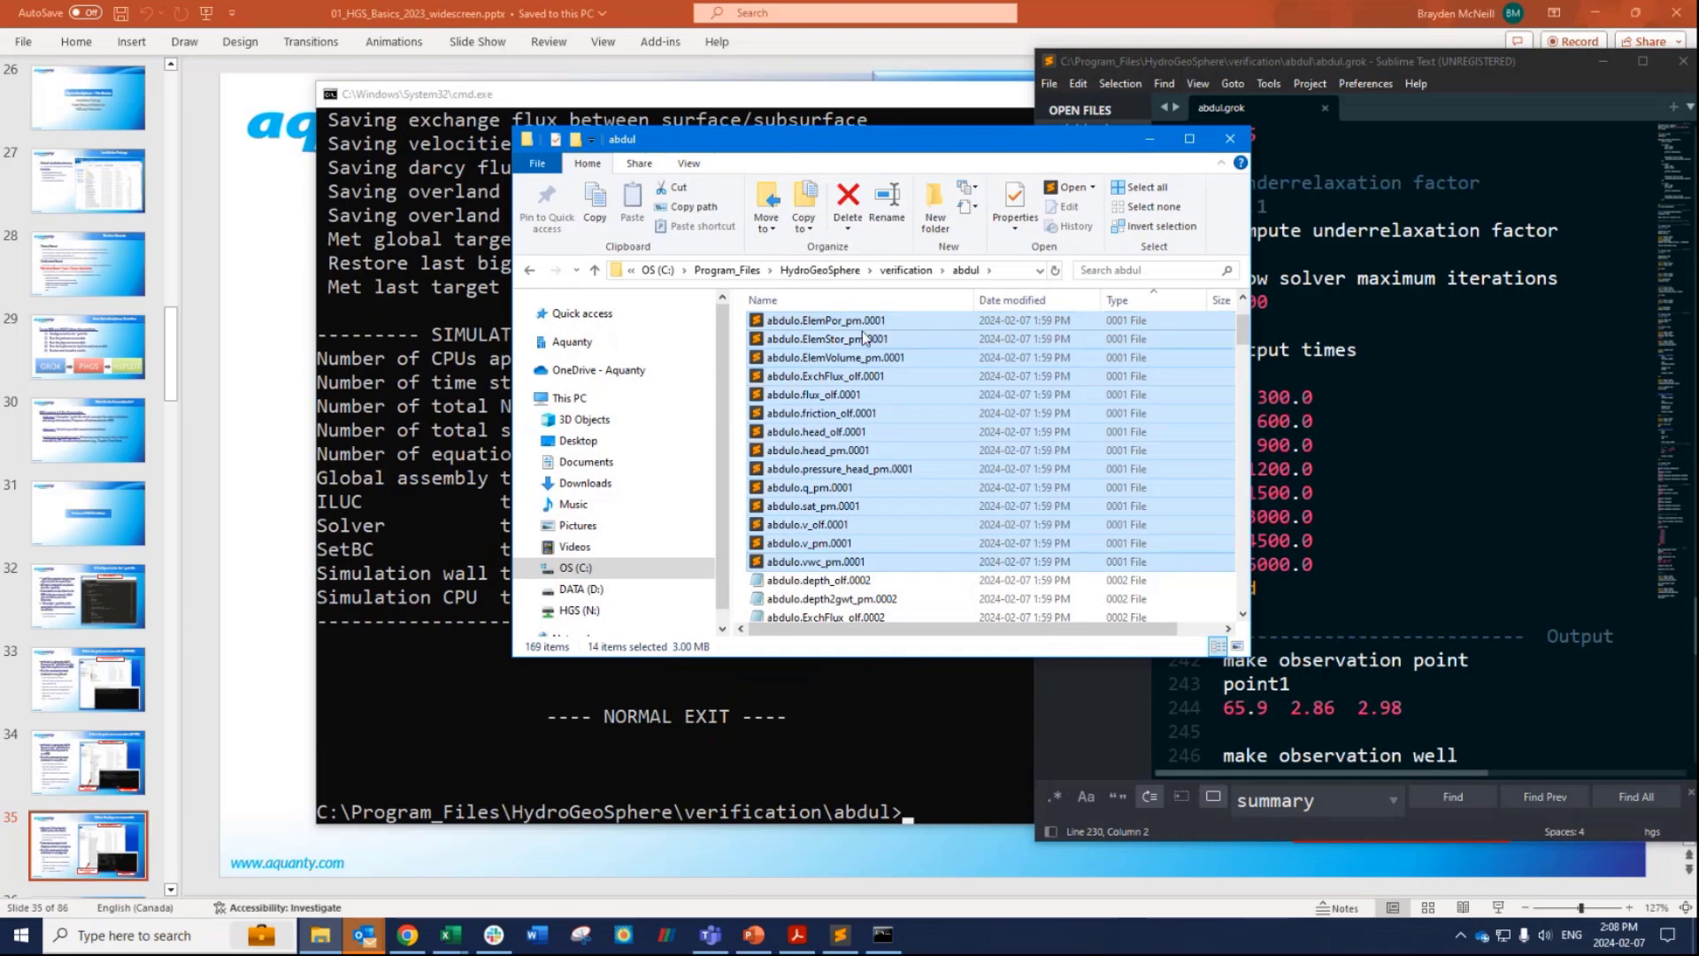
Select abdulo.depth_olf.0001, show the folder contents as small icons, and widen the File Explorer window on both sides.
{"action": "scroll", "coordinate": [879, 378], "scroll_direction": "up", "scroll_amount": 2}
{"action": "left_click", "coordinate": [868, 381]}
{"action": "scroll", "coordinate": [865, 372], "scroll_direction": "down", "scroll_amount": 1}
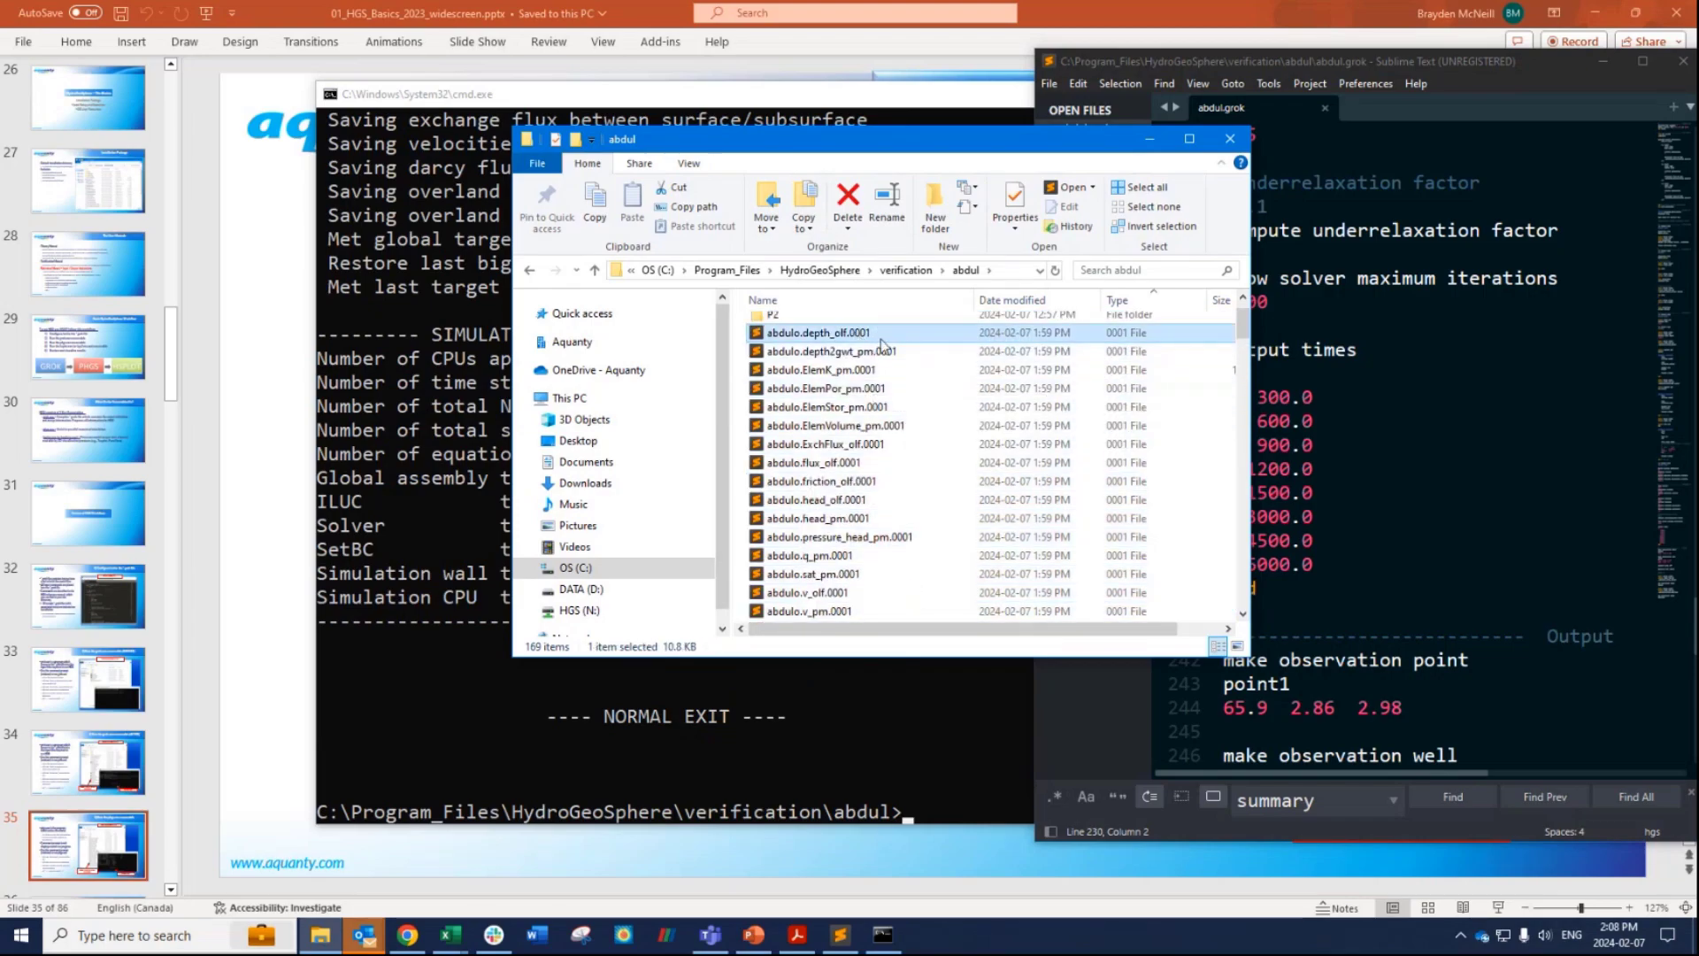
{"action": "scroll", "coordinate": [895, 352], "scroll_direction": "up", "scroll_amount": 3, "text": "ctrl"}
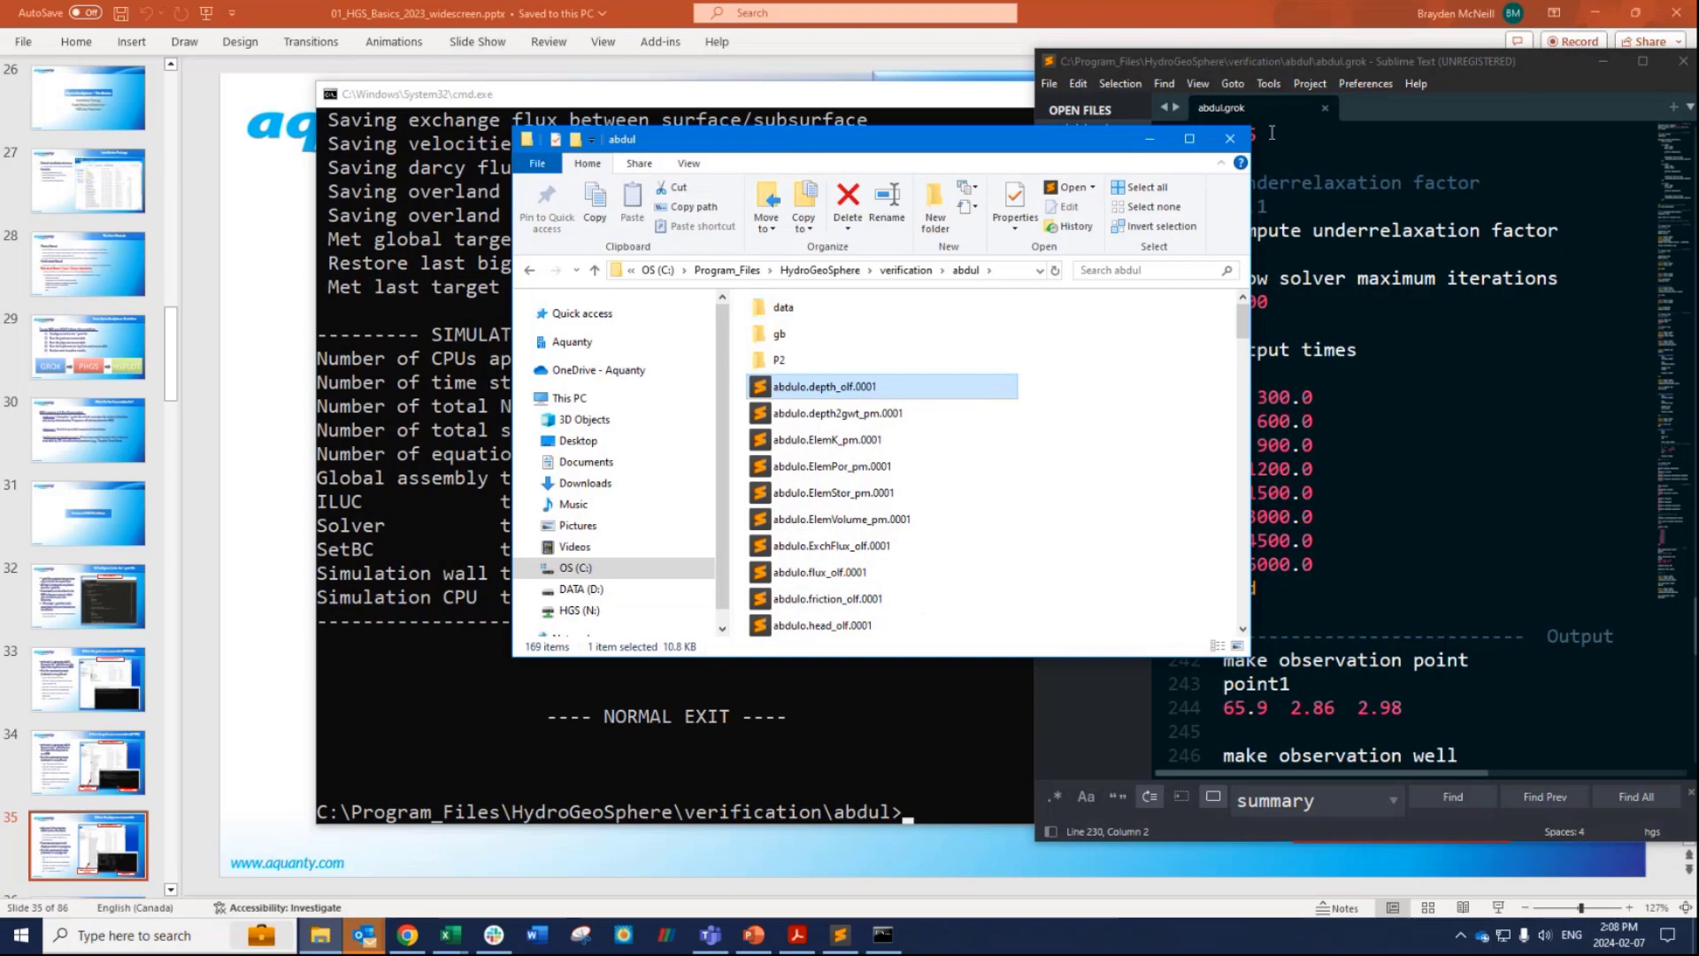
{"action": "left_click_drag", "start_coordinate": [1249, 250], "coordinate": [1511, 245]}
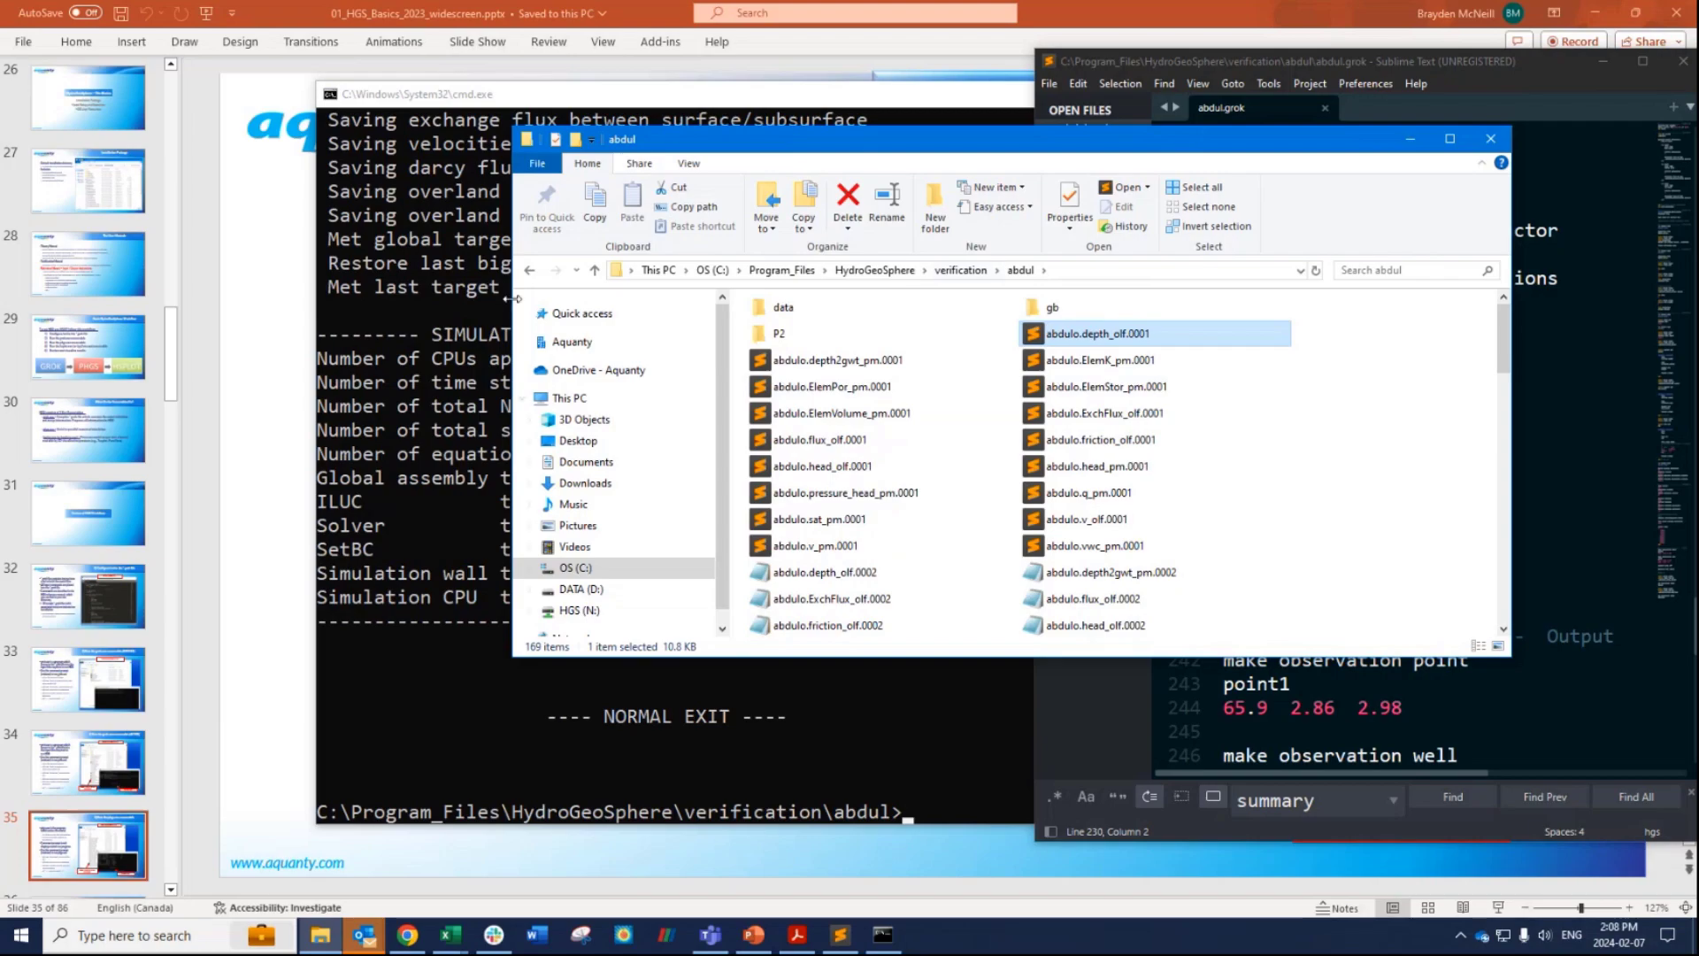
{"action": "left_click_drag", "start_coordinate": [506, 298], "coordinate": [298, 298]}
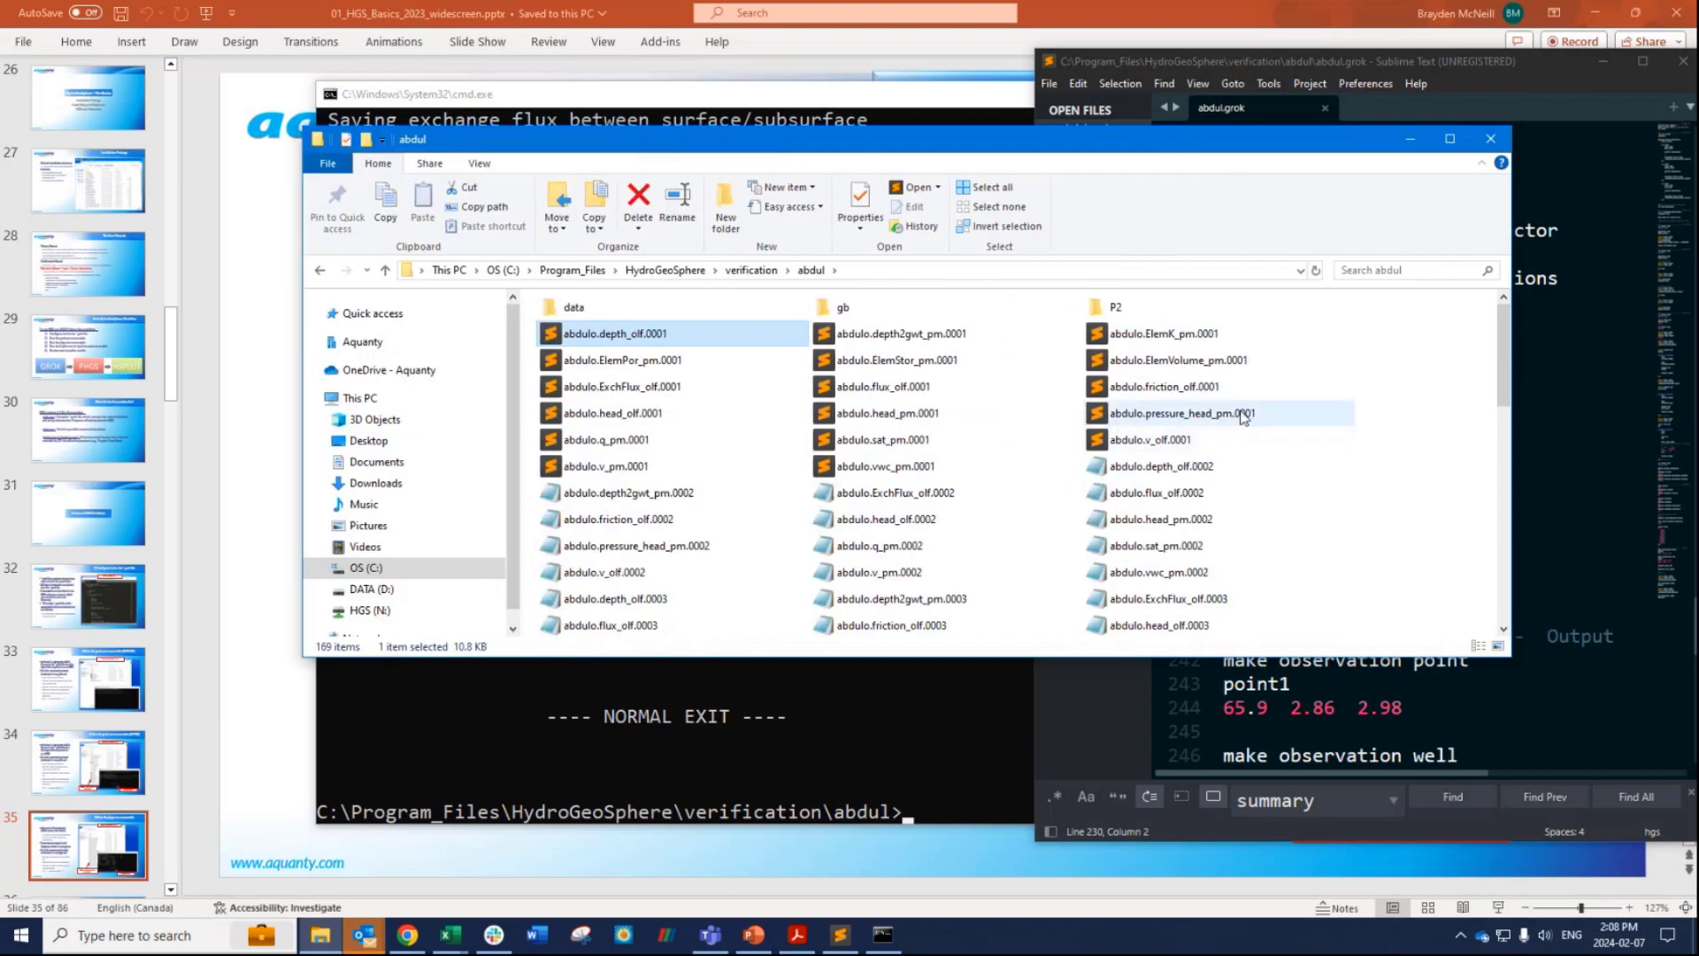
Switch the abdul folder's file listing to the Details view.
{"action": "right_click", "coordinate": [1370, 396]}
{"action": "mouse_move", "coordinate": [1416, 409]}
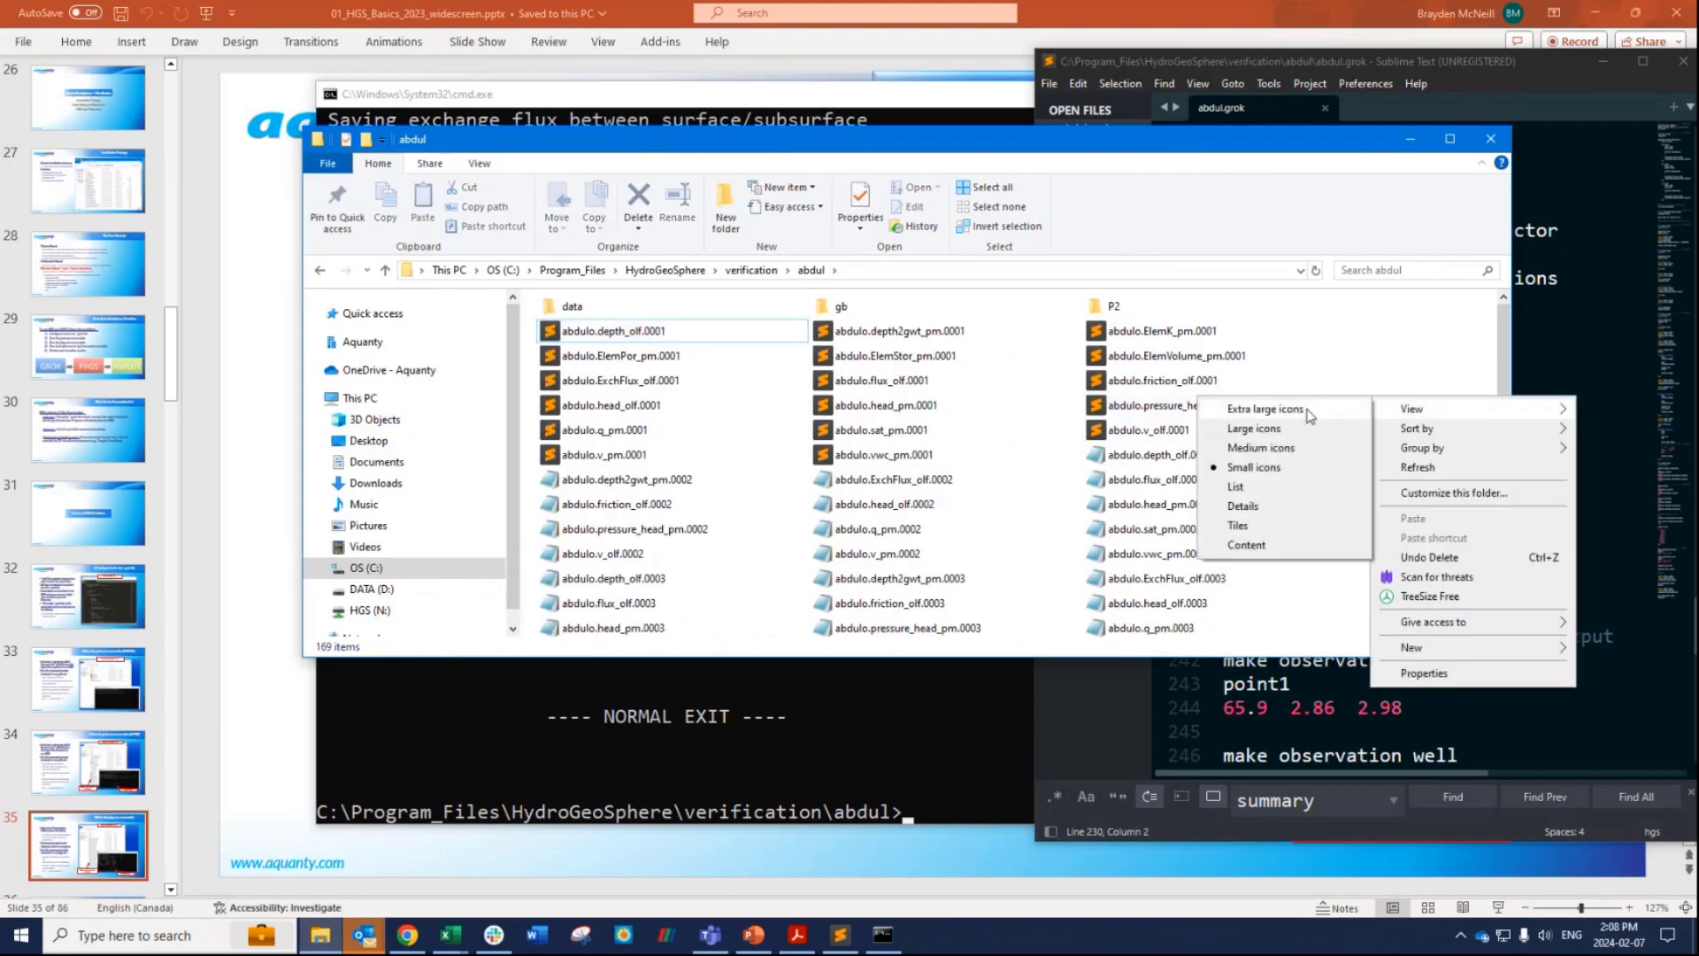
{"action": "left_click", "coordinate": [1247, 507]}
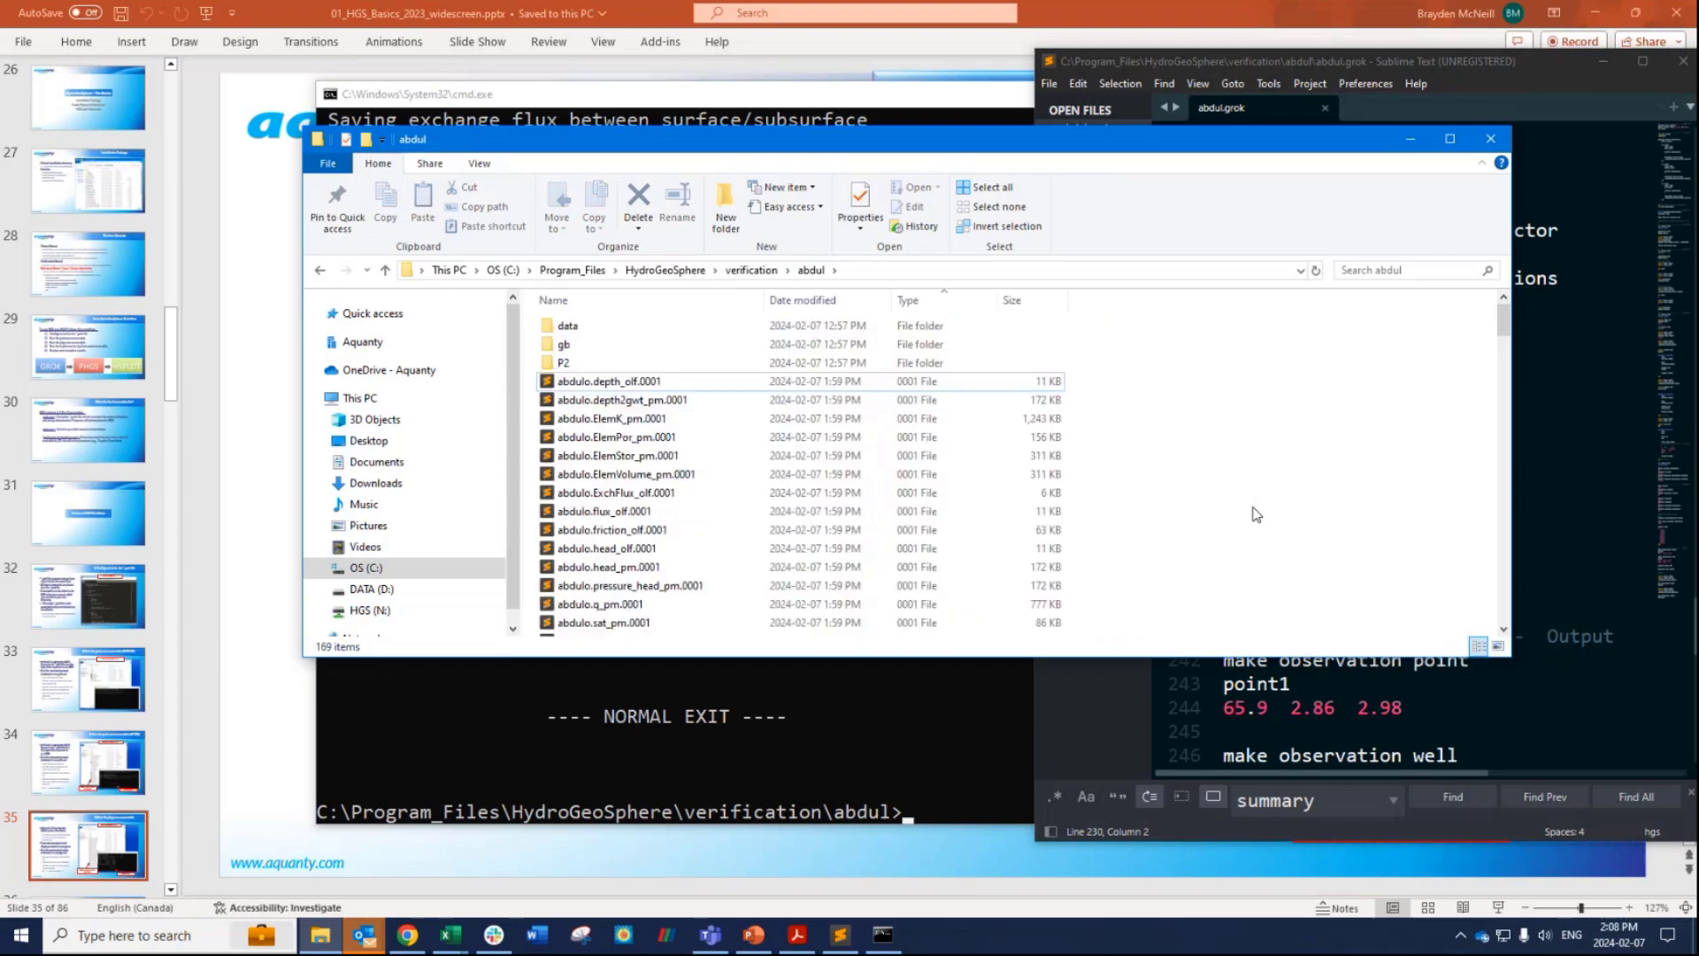
Try the tiled and List layouts for the abdul folder's files, and return the listing to Details.
{"action": "scroll", "coordinate": [696, 413], "scroll_direction": "up", "scroll_amount": 1}
{"action": "scroll", "coordinate": [696, 414], "scroll_direction": "up", "scroll_amount": 1}
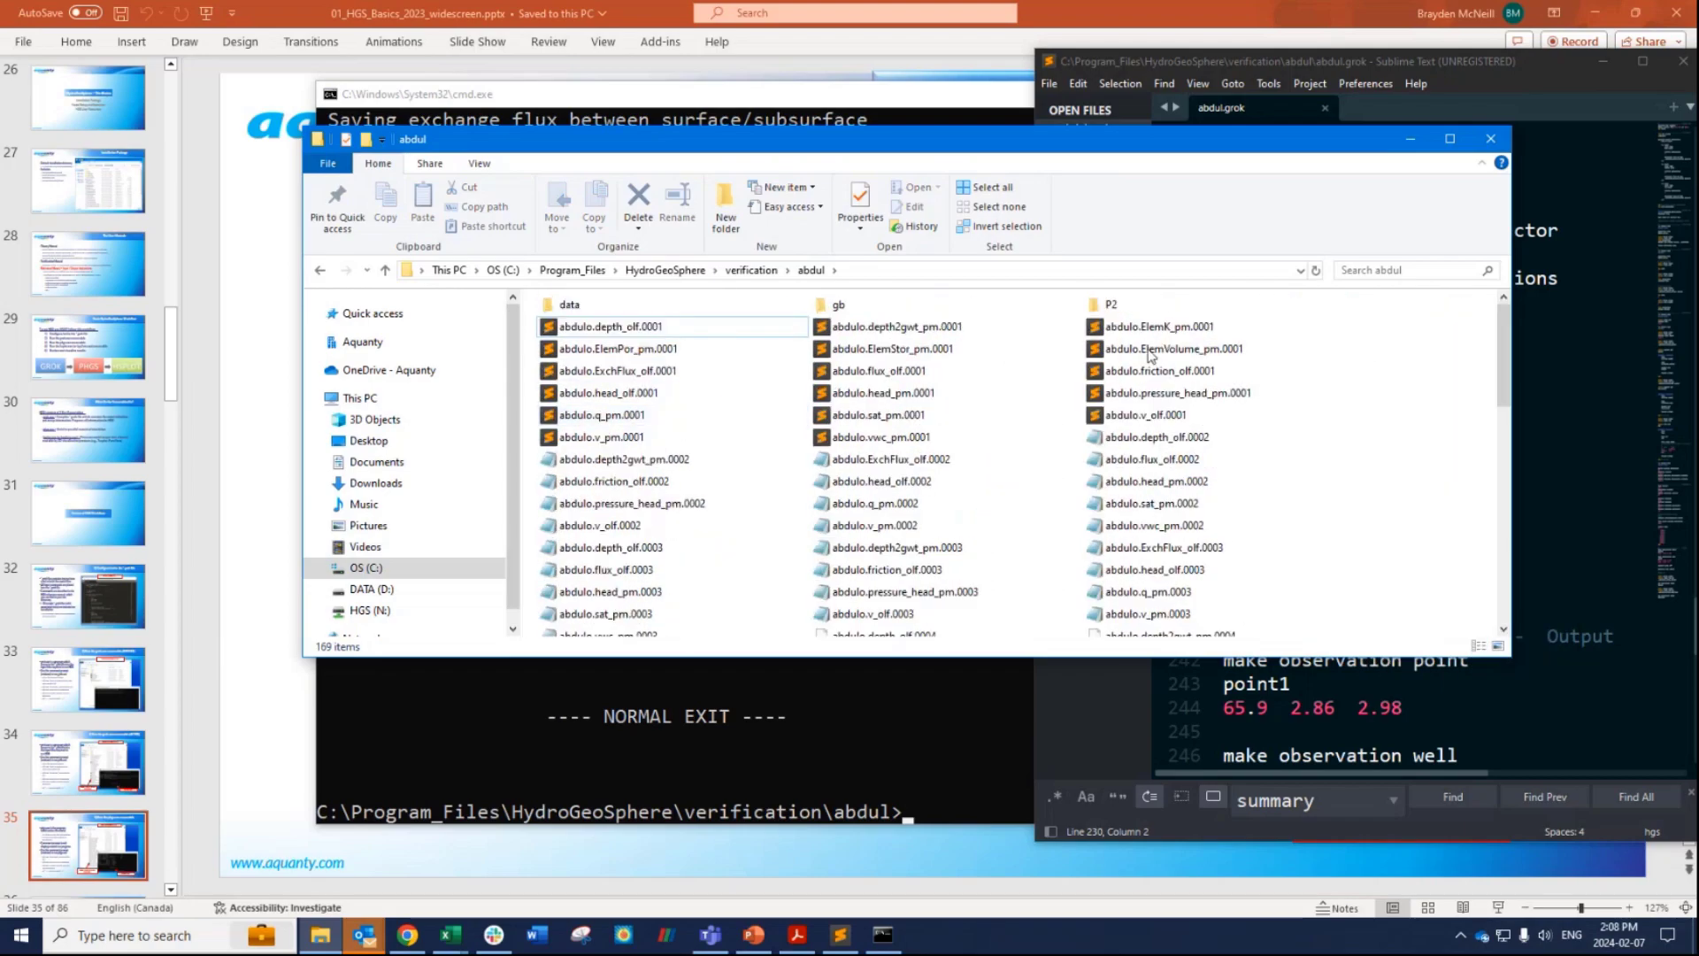
{"action": "right_click", "coordinate": [1372, 349]}
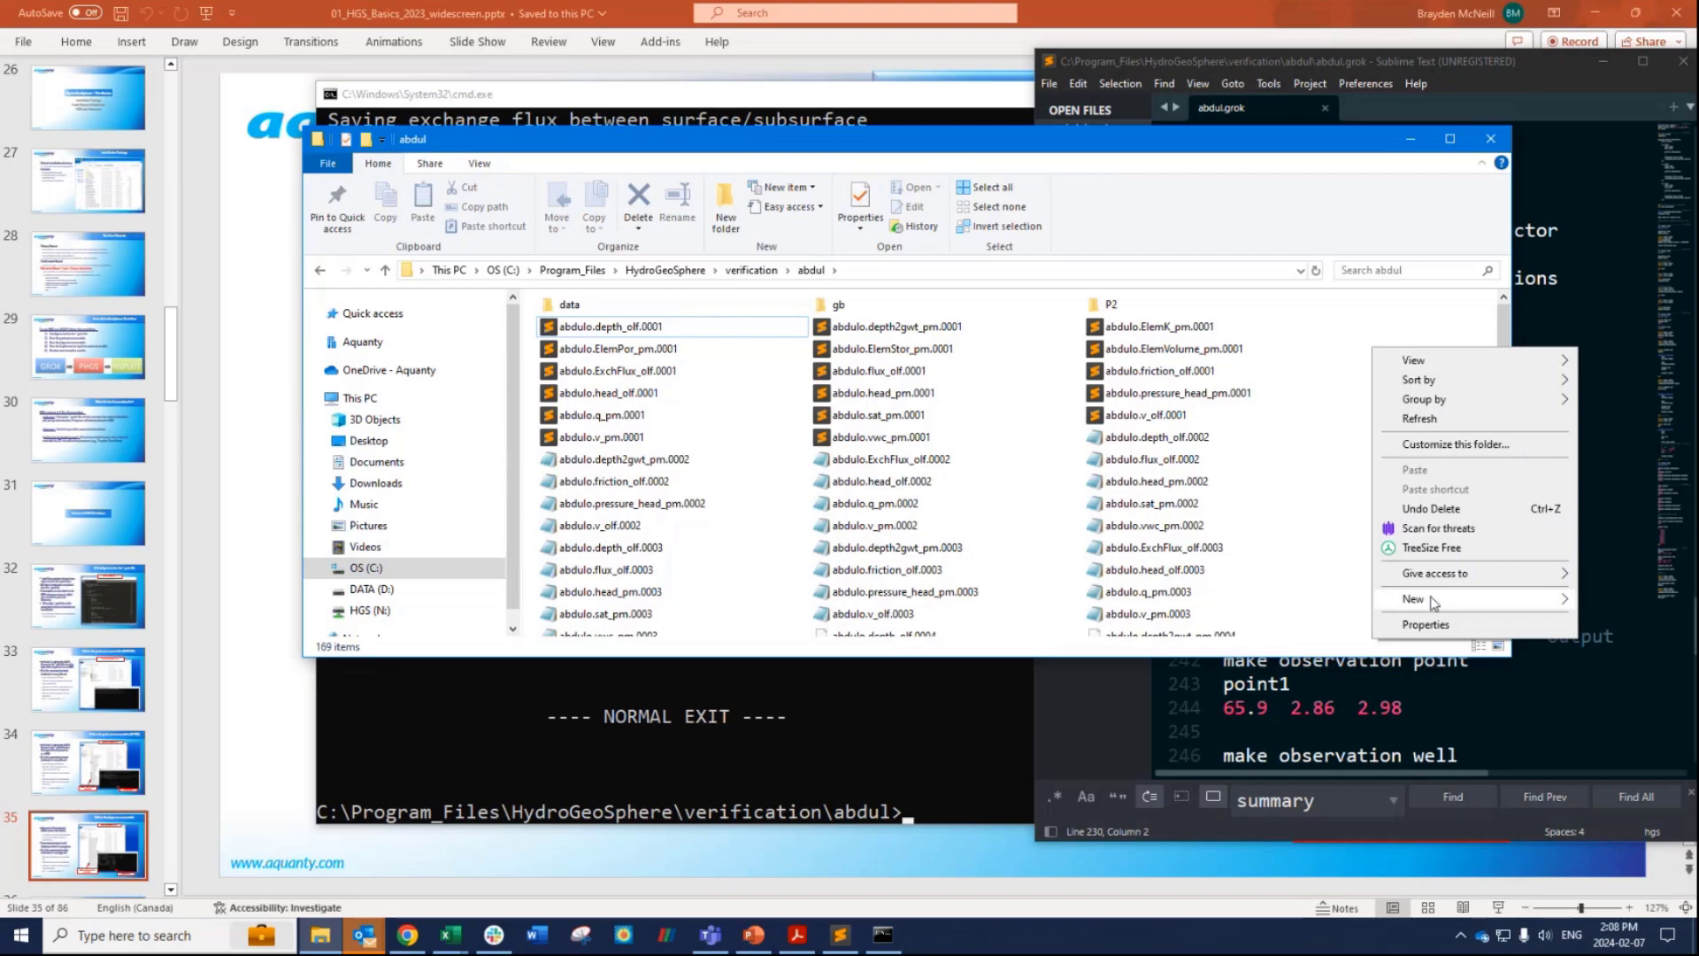
{"action": "mouse_move", "coordinate": [1438, 365]}
{"action": "left_click", "coordinate": [1265, 440]}
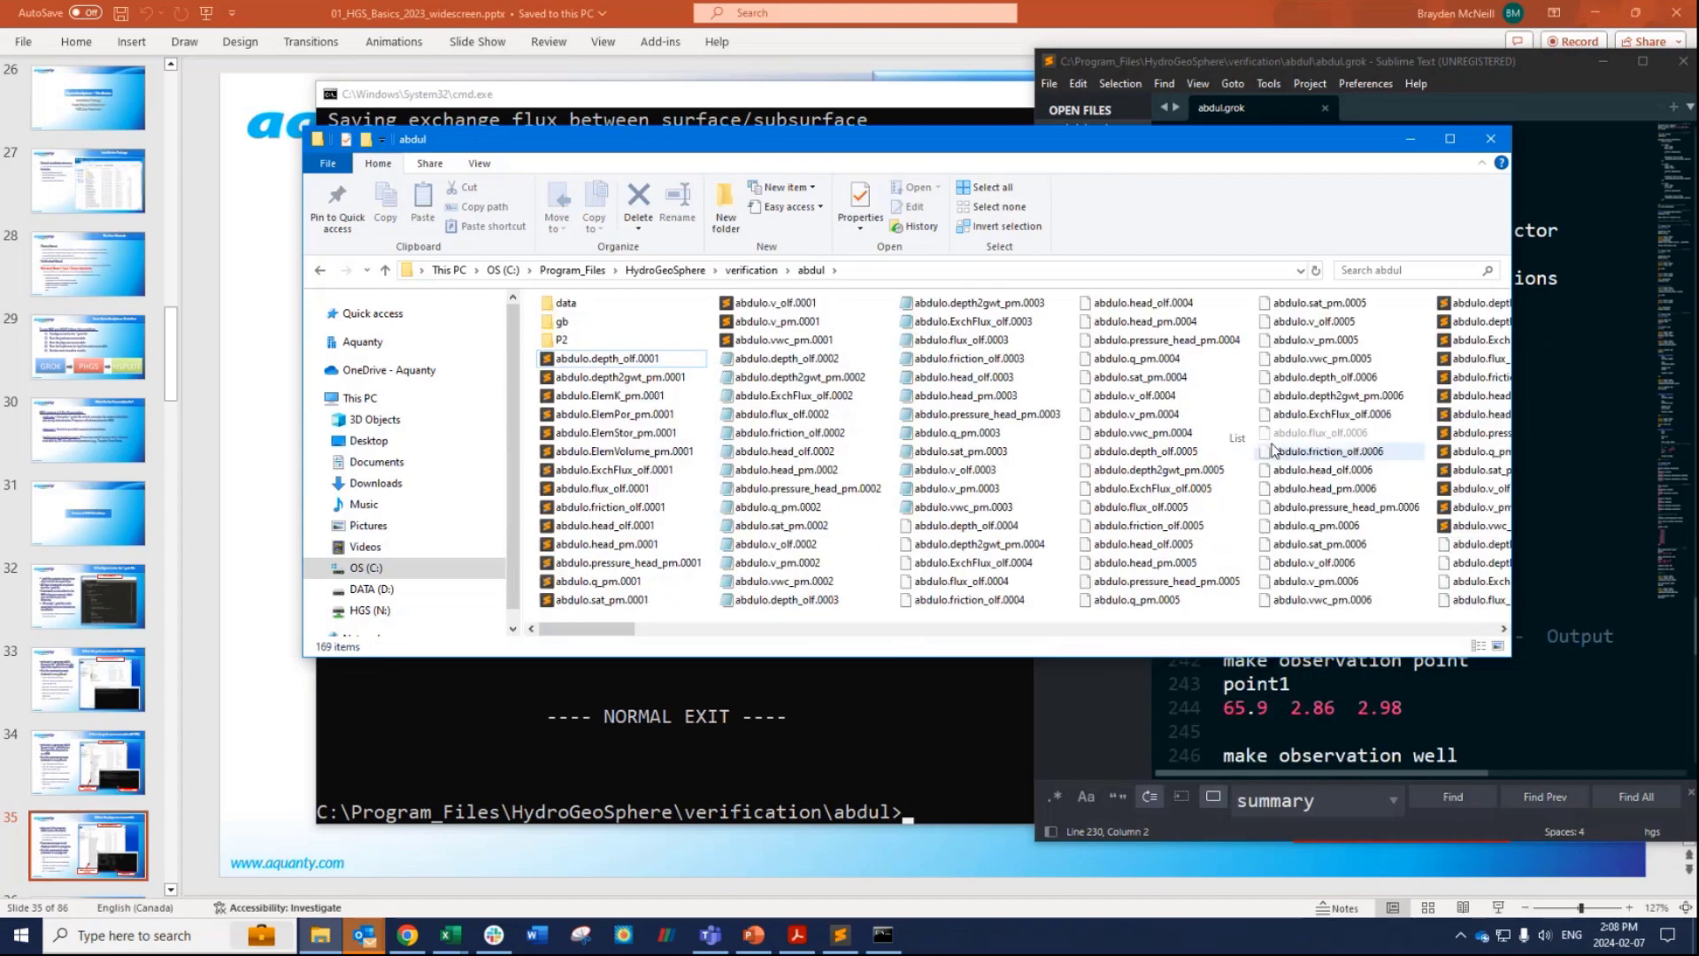
{"action": "right_click", "coordinate": [1423, 467]}
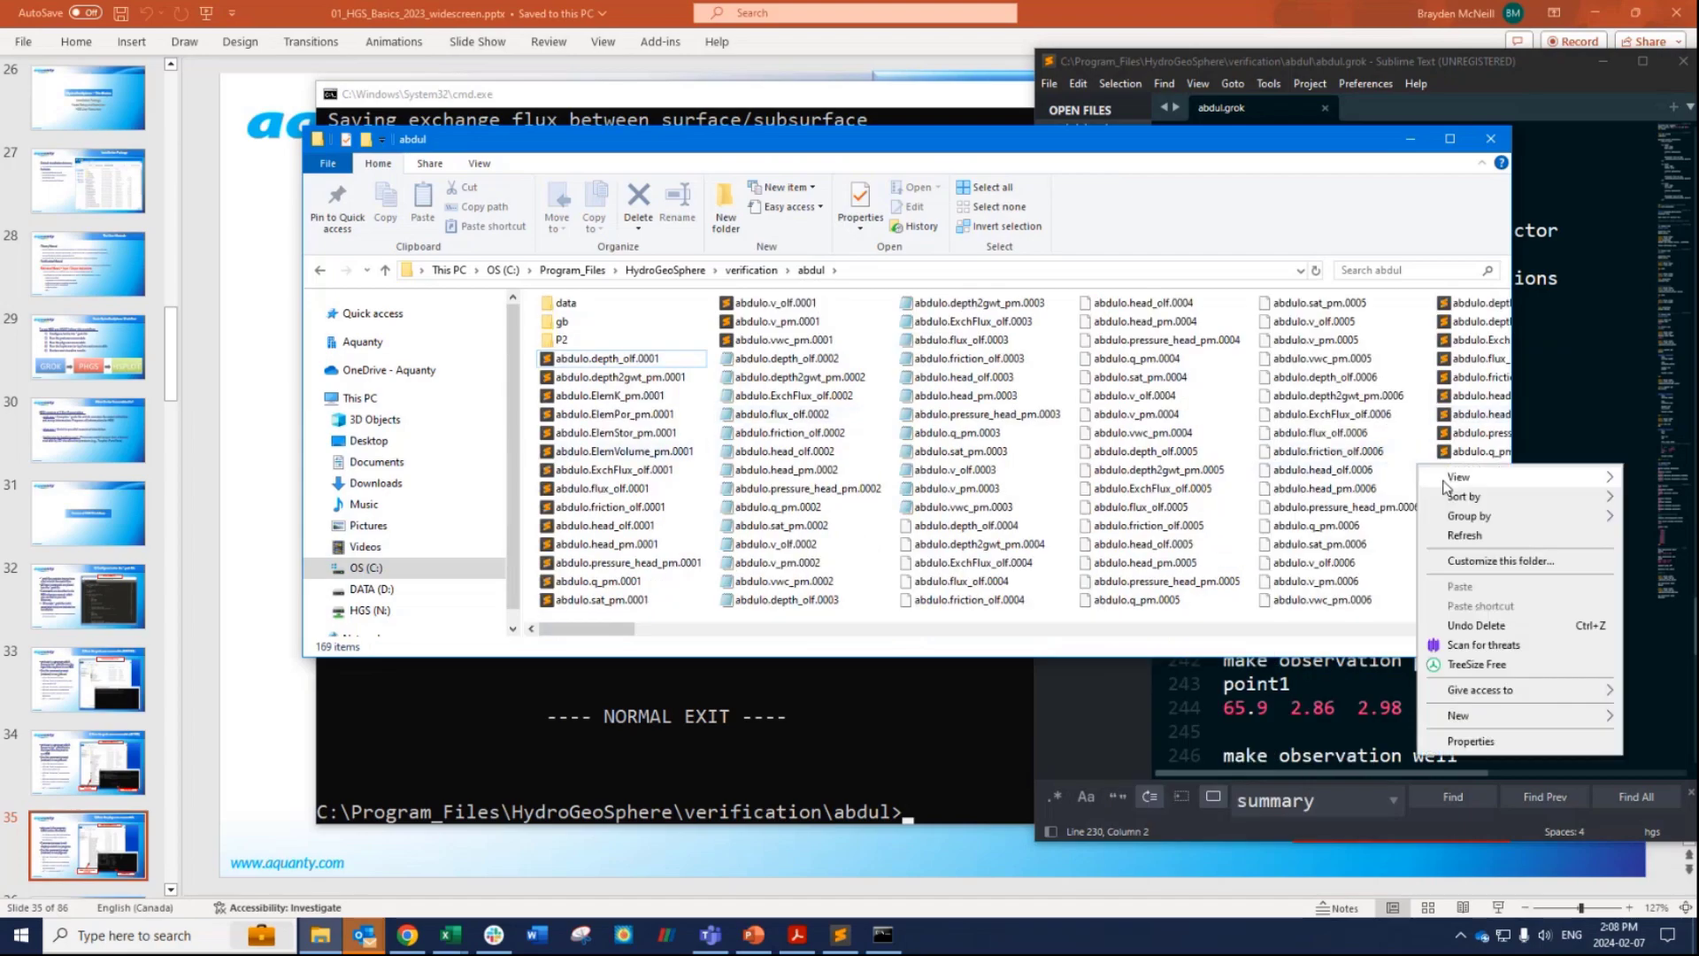
{"action": "mouse_move", "coordinate": [1505, 482]}
{"action": "left_click", "coordinate": [1301, 574]}
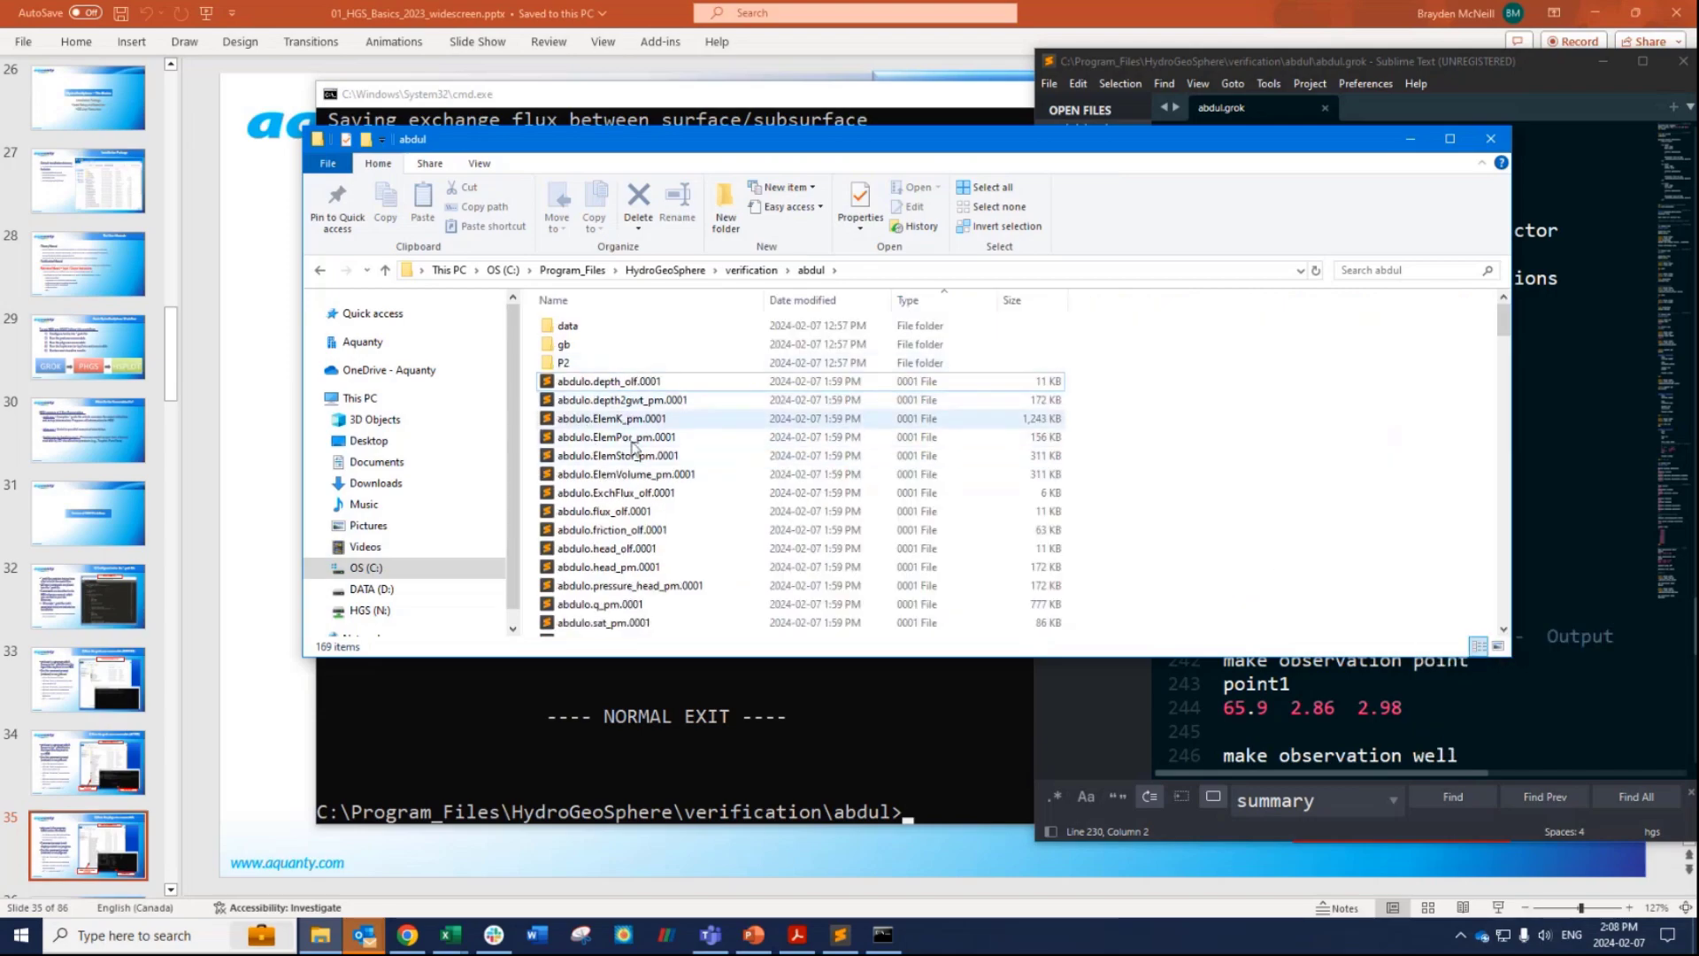
Narrow the File Explorer window to uncover abdul.grok's output times, and select abdulo.depth_olf.0001 through abdulo.vwc_pm.0001.
{"action": "scroll", "coordinate": [651, 372], "scroll_direction": "down", "scroll_amount": 1}
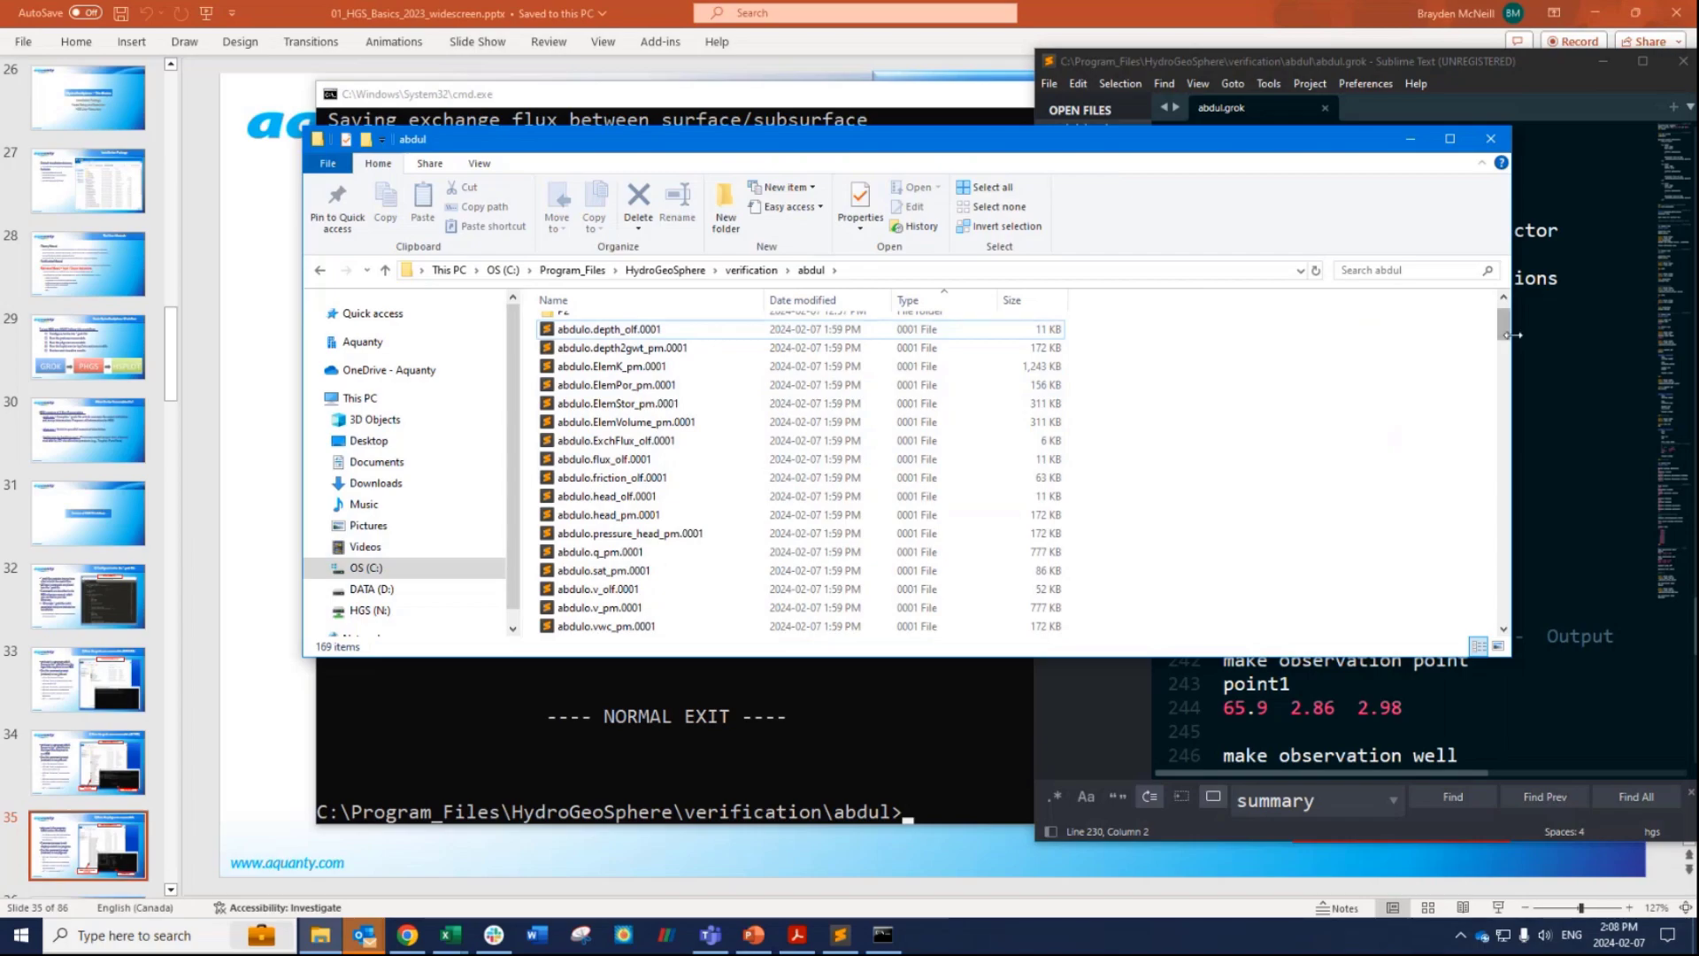
{"action": "left_click_drag", "start_coordinate": [1511, 329], "coordinate": [1177, 395]}
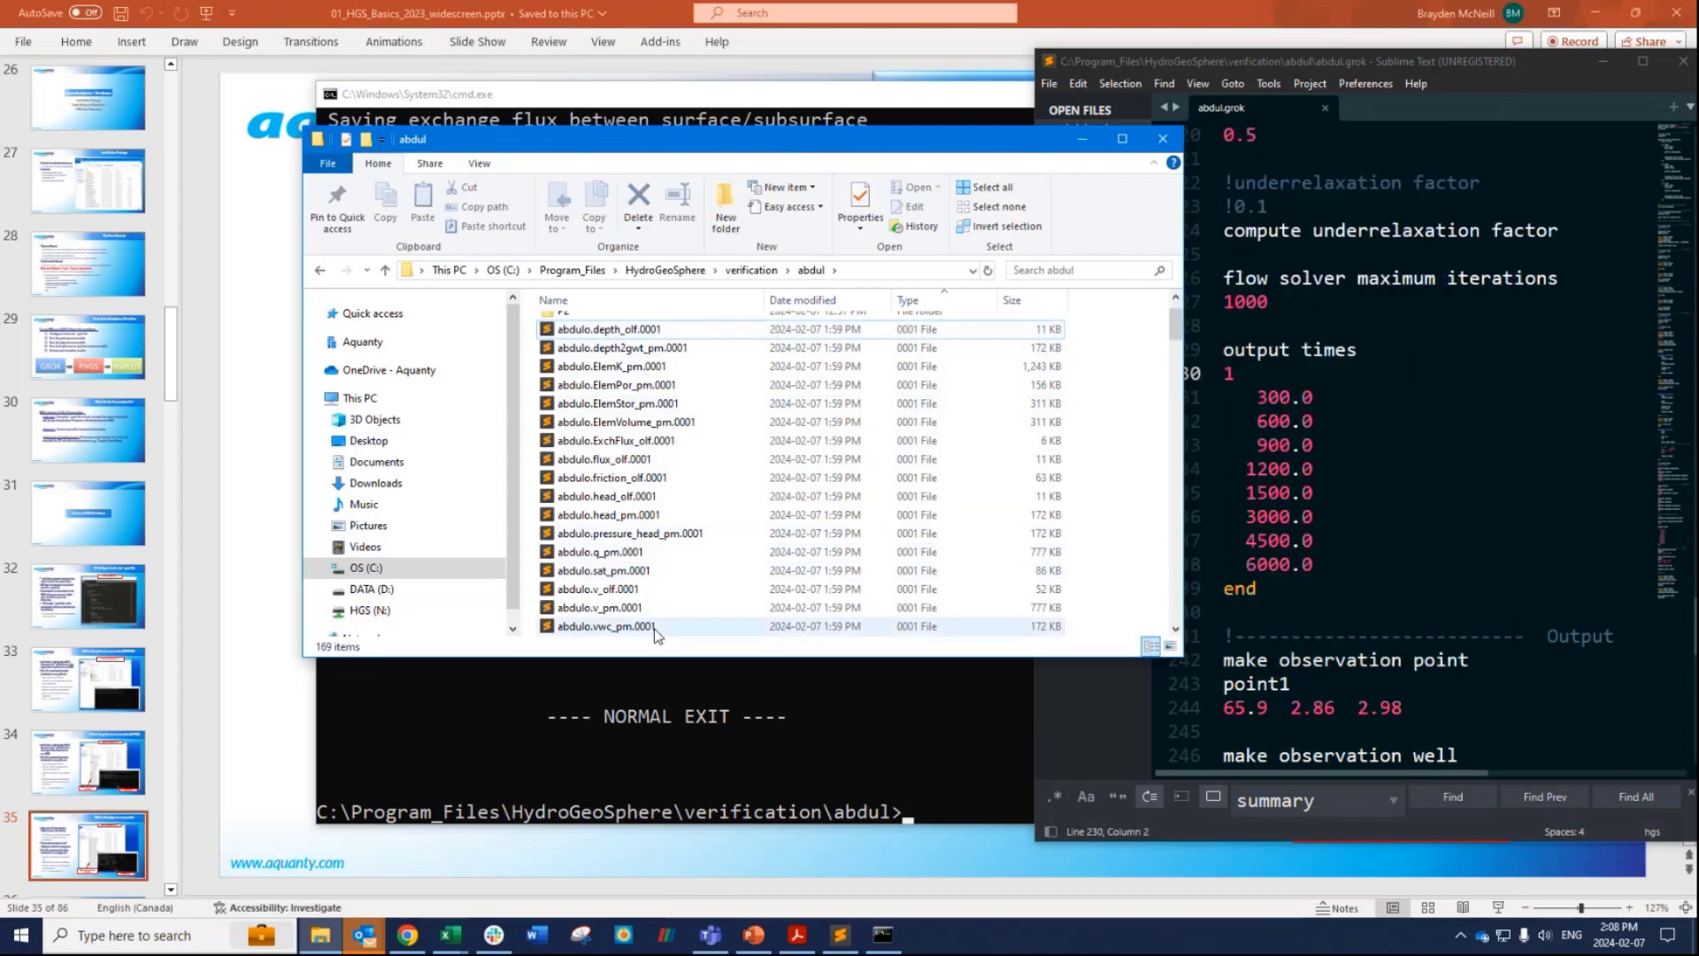
{"action": "scroll", "coordinate": [657, 624], "scroll_direction": "down", "scroll_amount": 2}
{"action": "left_click", "coordinate": [657, 515]}
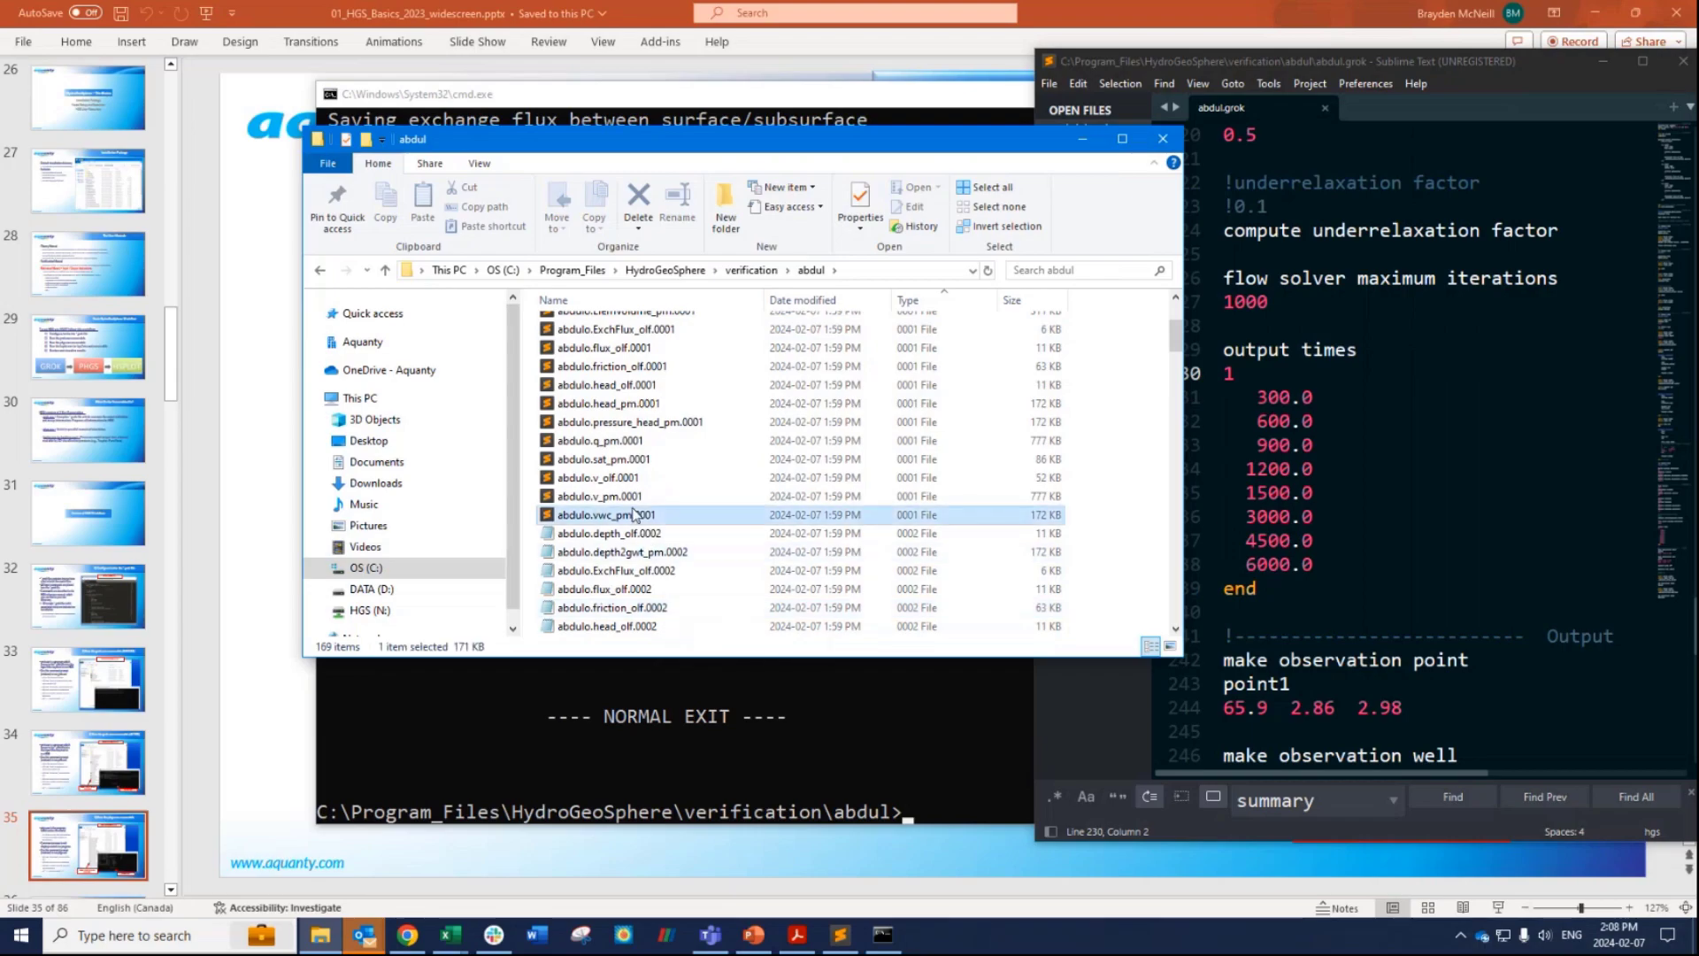
{"action": "scroll", "coordinate": [651, 443], "scroll_direction": "up", "scroll_amount": 3}
{"action": "left_click", "coordinate": [647, 387], "text": "shift"}
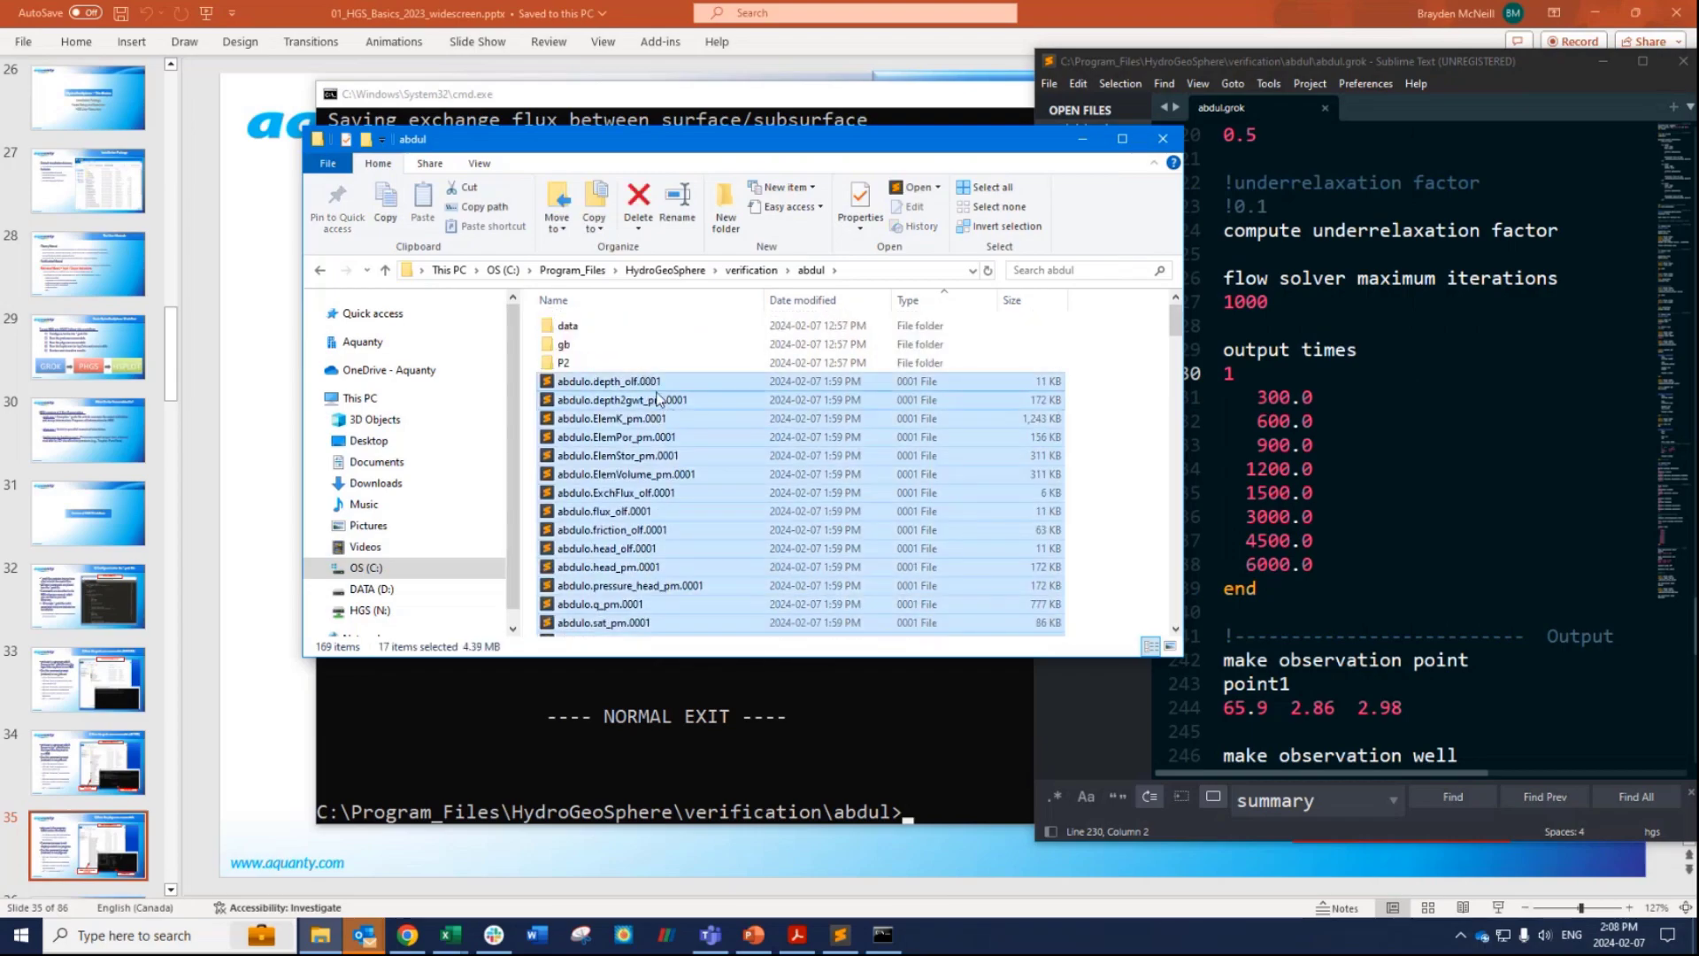
Select the output files abdulo.depth_olf.0002 through abdulo.vwc_pm.0002, and after them the matching set with the .0003 extension.
{"action": "scroll", "coordinate": [671, 416], "scroll_direction": "down", "scroll_amount": 6}
{"action": "left_click", "coordinate": [620, 365]}
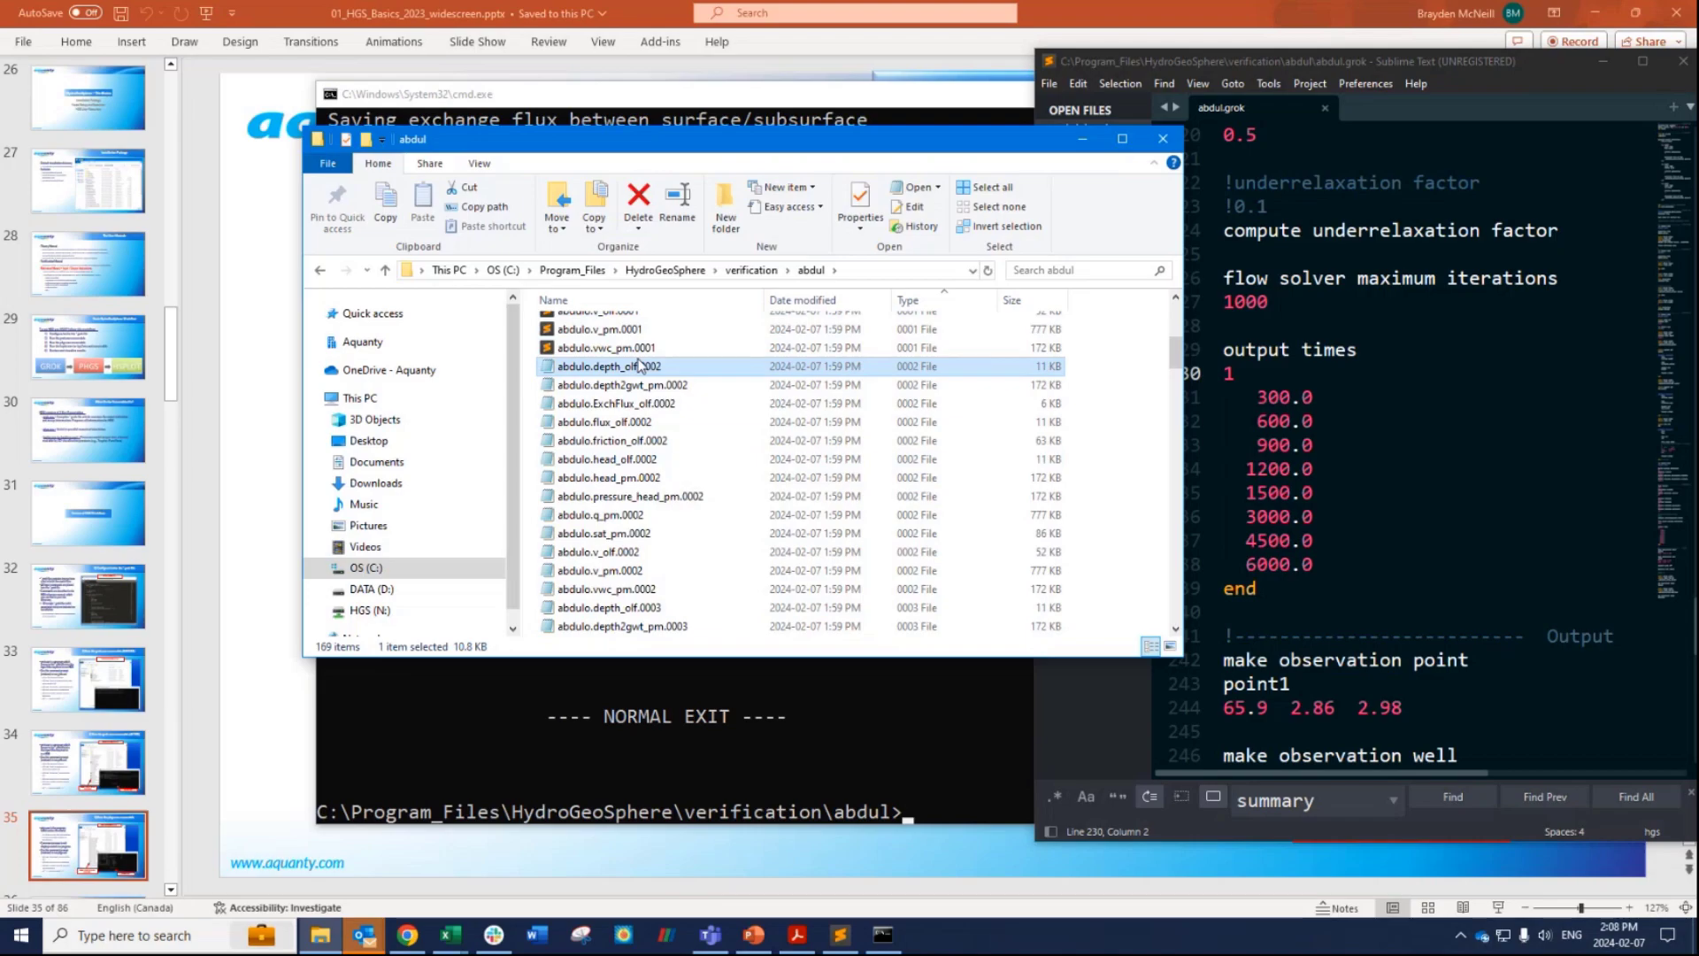
{"action": "scroll", "coordinate": [624, 408], "scroll_direction": "down", "scroll_amount": 1}
{"action": "left_click", "coordinate": [629, 532], "text": "shift"}
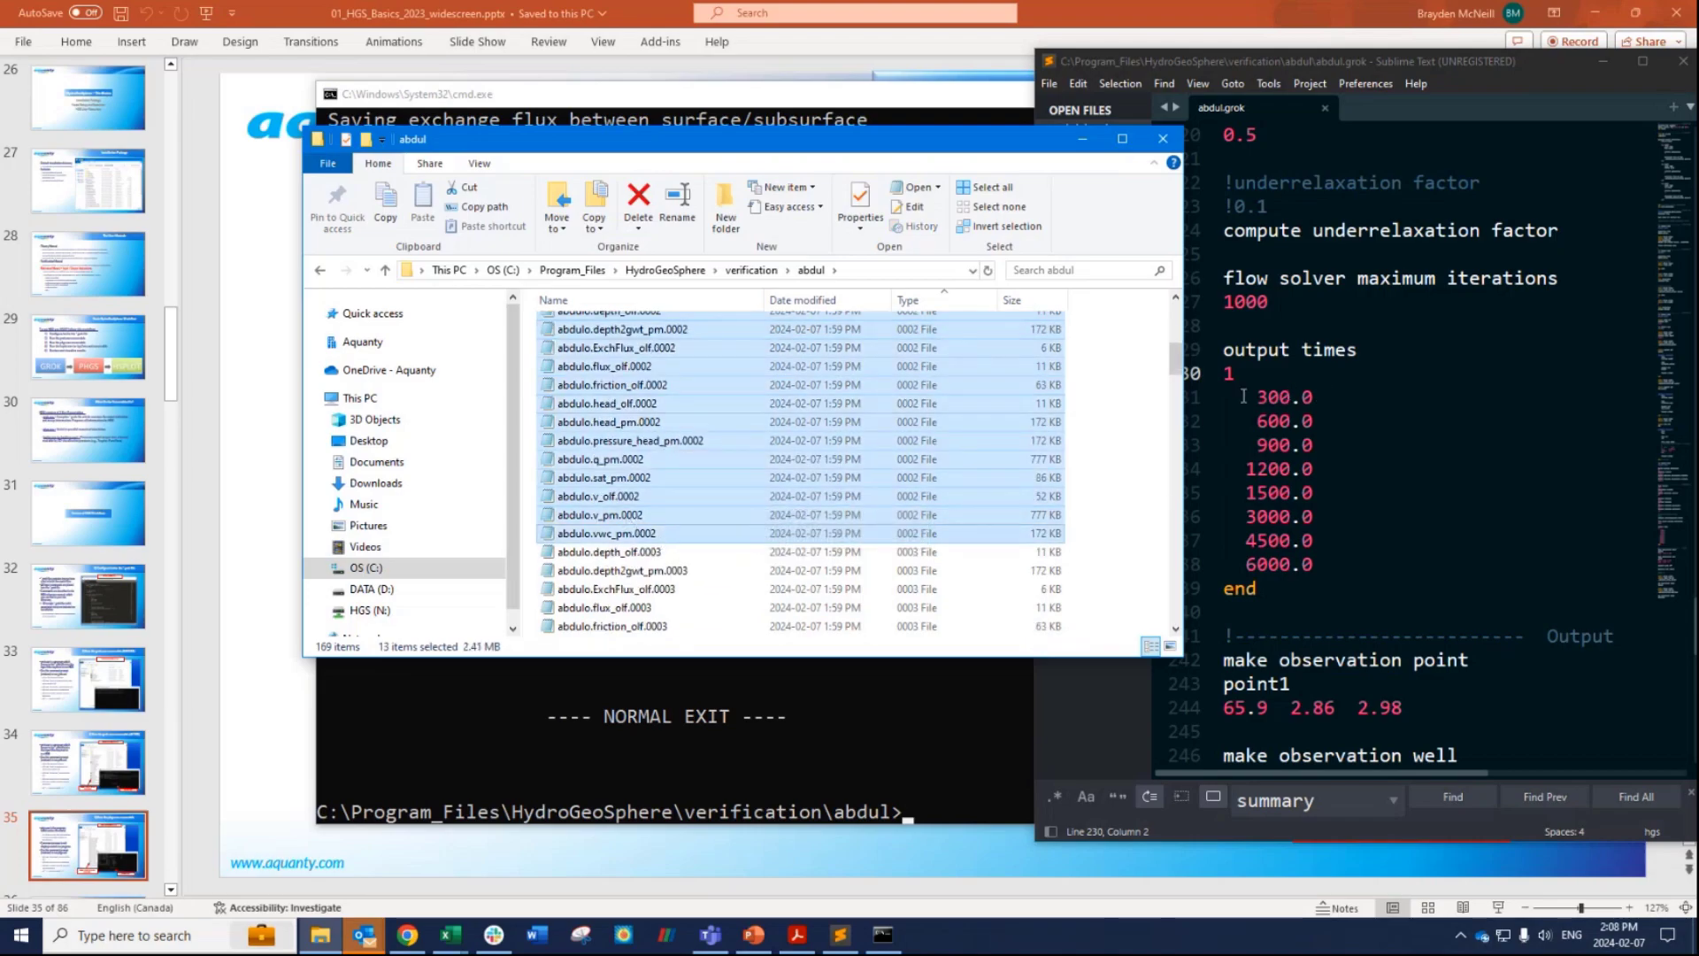
{"action": "left_click", "coordinate": [669, 552]}
{"action": "scroll", "coordinate": [690, 544], "scroll_direction": "down", "scroll_amount": 4}
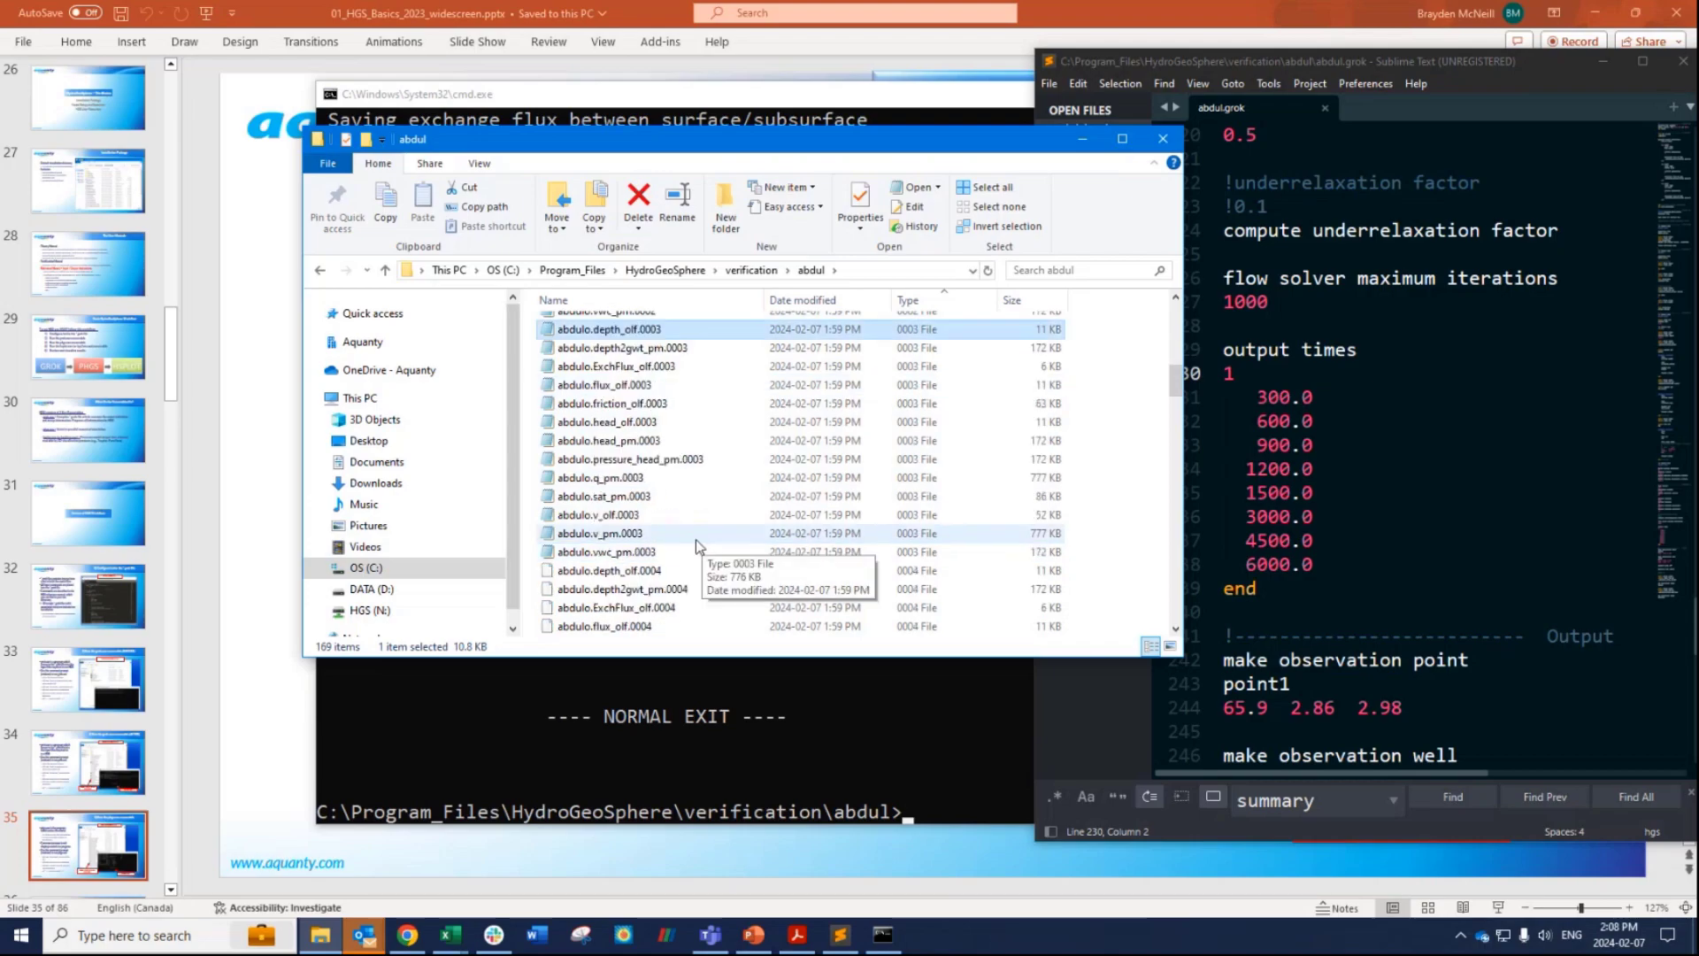
{"action": "left_click", "coordinate": [656, 552], "text": "shift"}
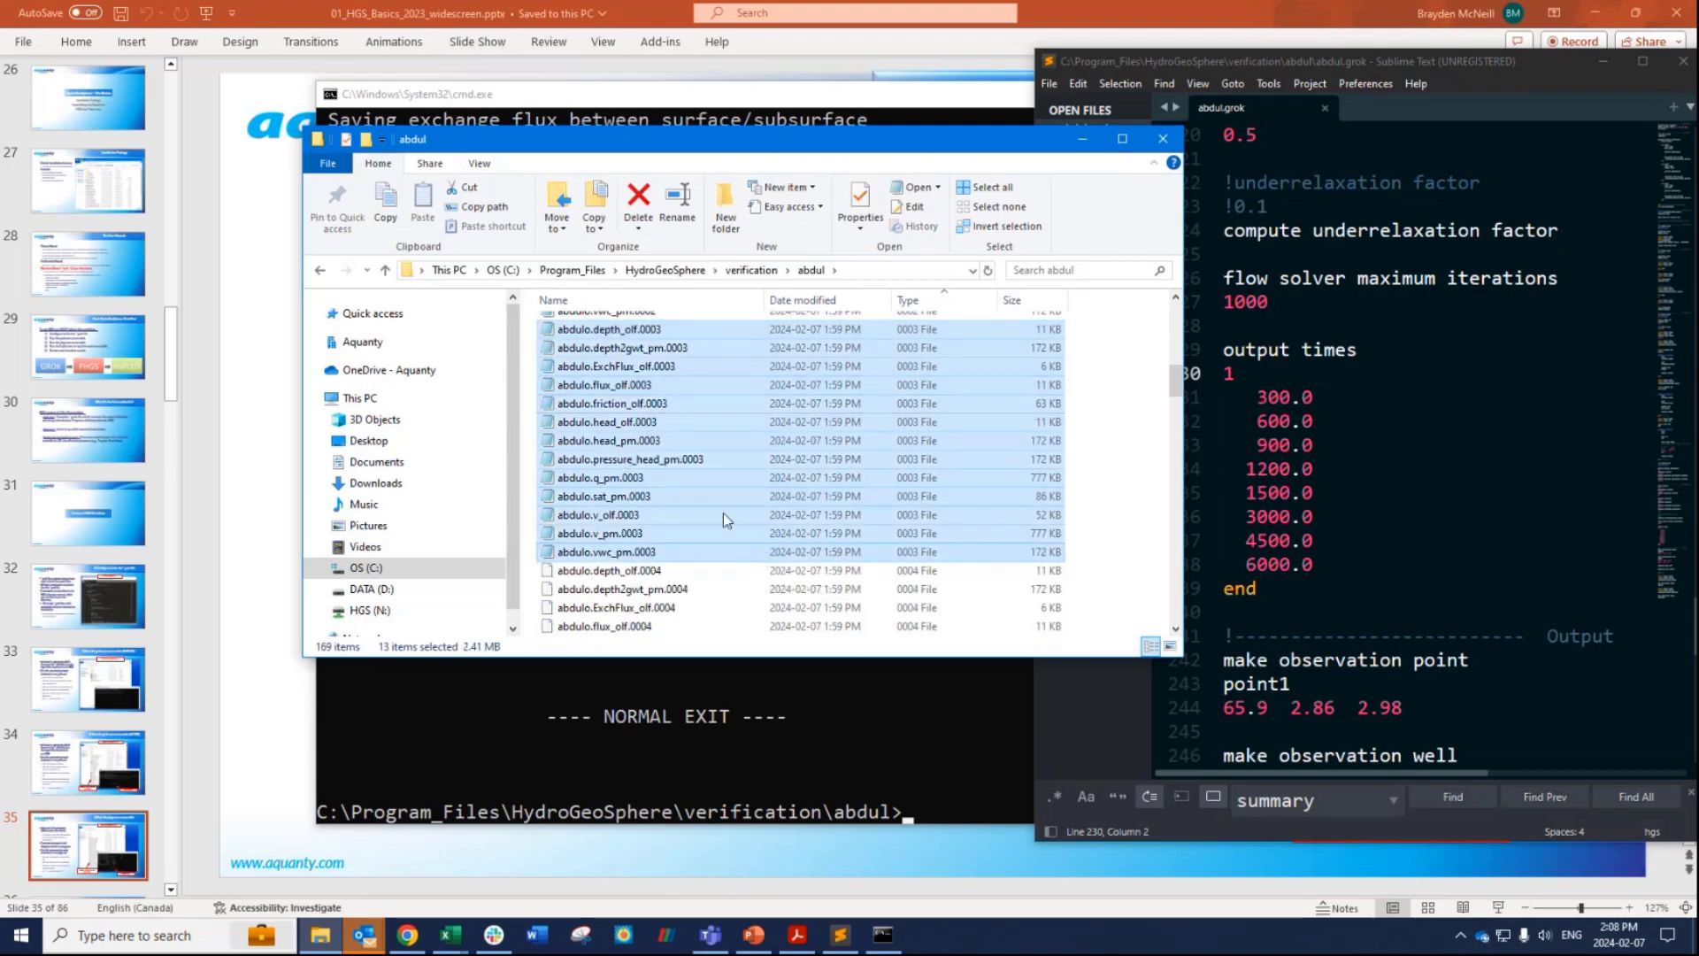
{"action": "scroll", "coordinate": [734, 518], "scroll_direction": "down", "scroll_amount": 3}
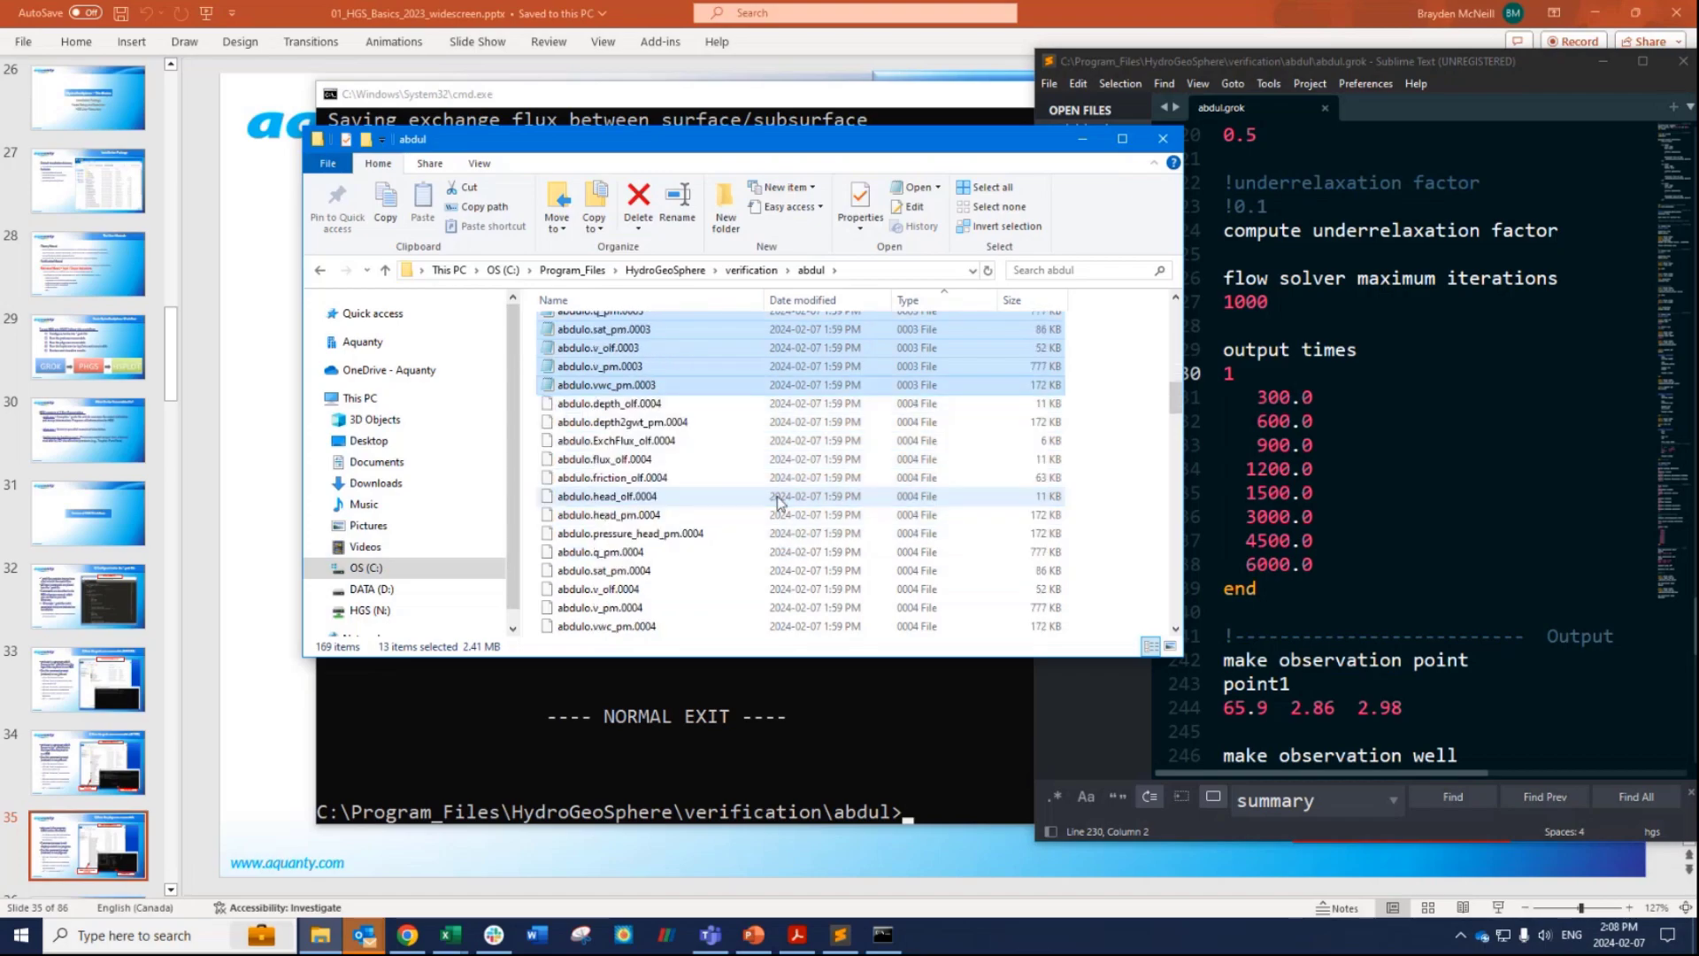
Open abdulo.flux_olf.0003 in Notepad, reposition its window to examine the first line, and close it.
{"action": "scroll", "coordinate": [777, 502], "scroll_direction": "up", "scroll_amount": 5}
{"action": "double_click", "coordinate": [686, 487]}
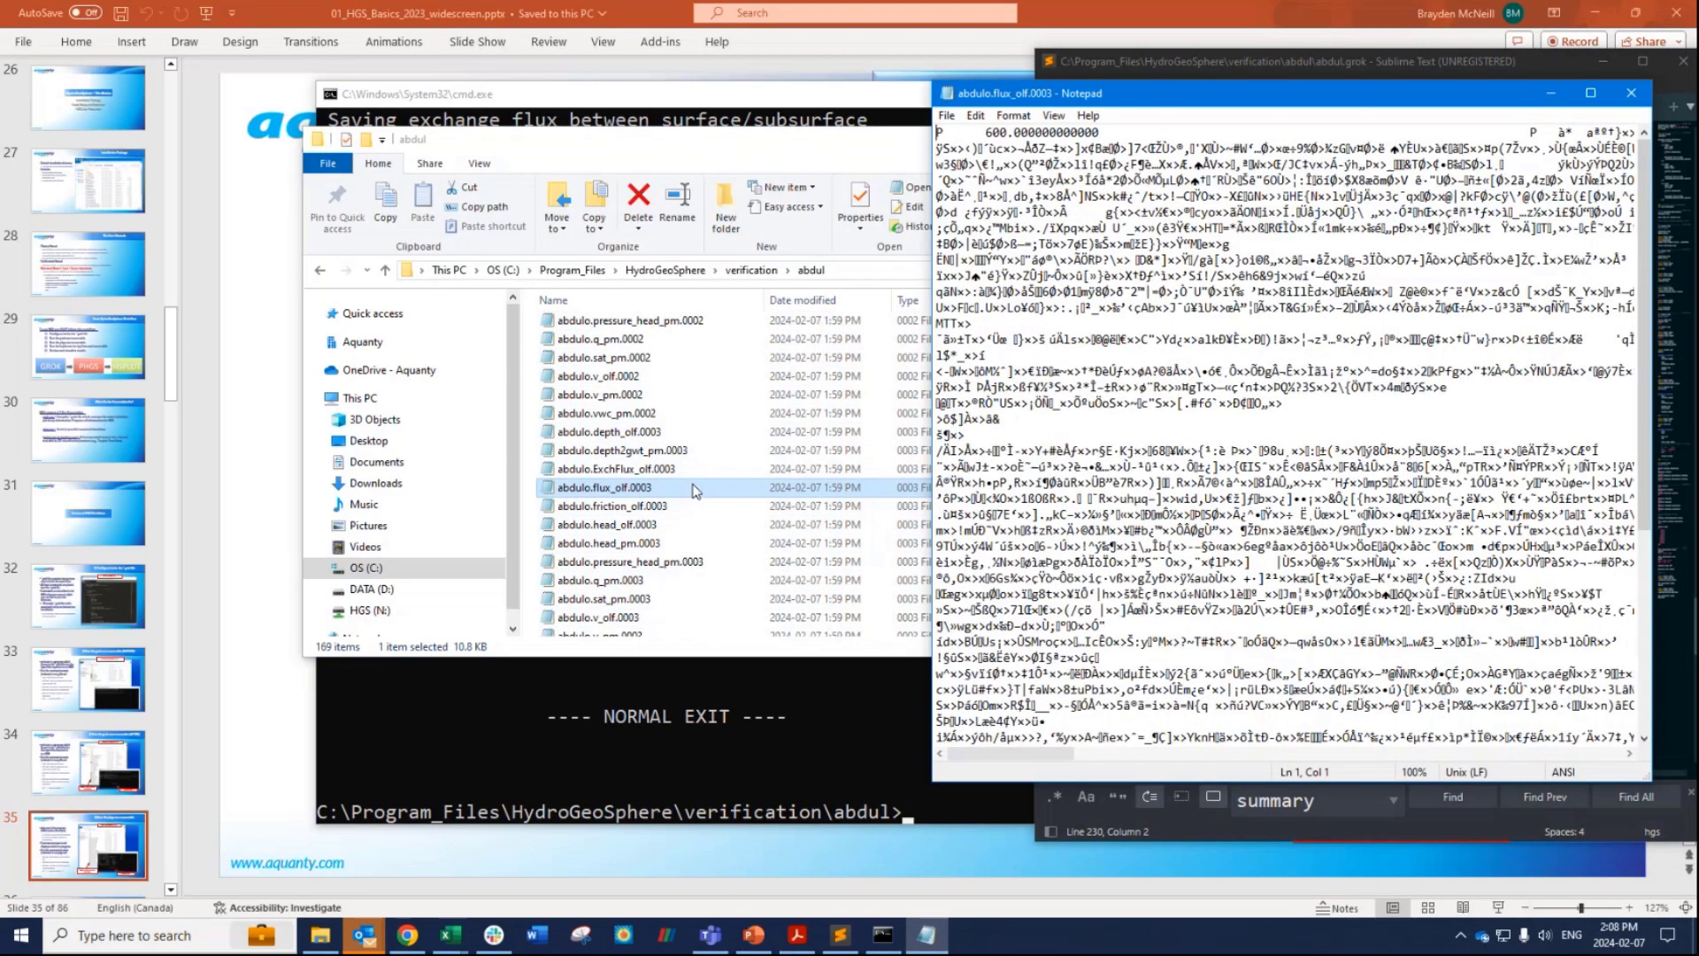
{"action": "left_click_drag", "start_coordinate": [932, 311], "coordinate": [679, 315]}
{"action": "left_click_drag", "start_coordinate": [1651, 84], "coordinate": [1542, 95]}
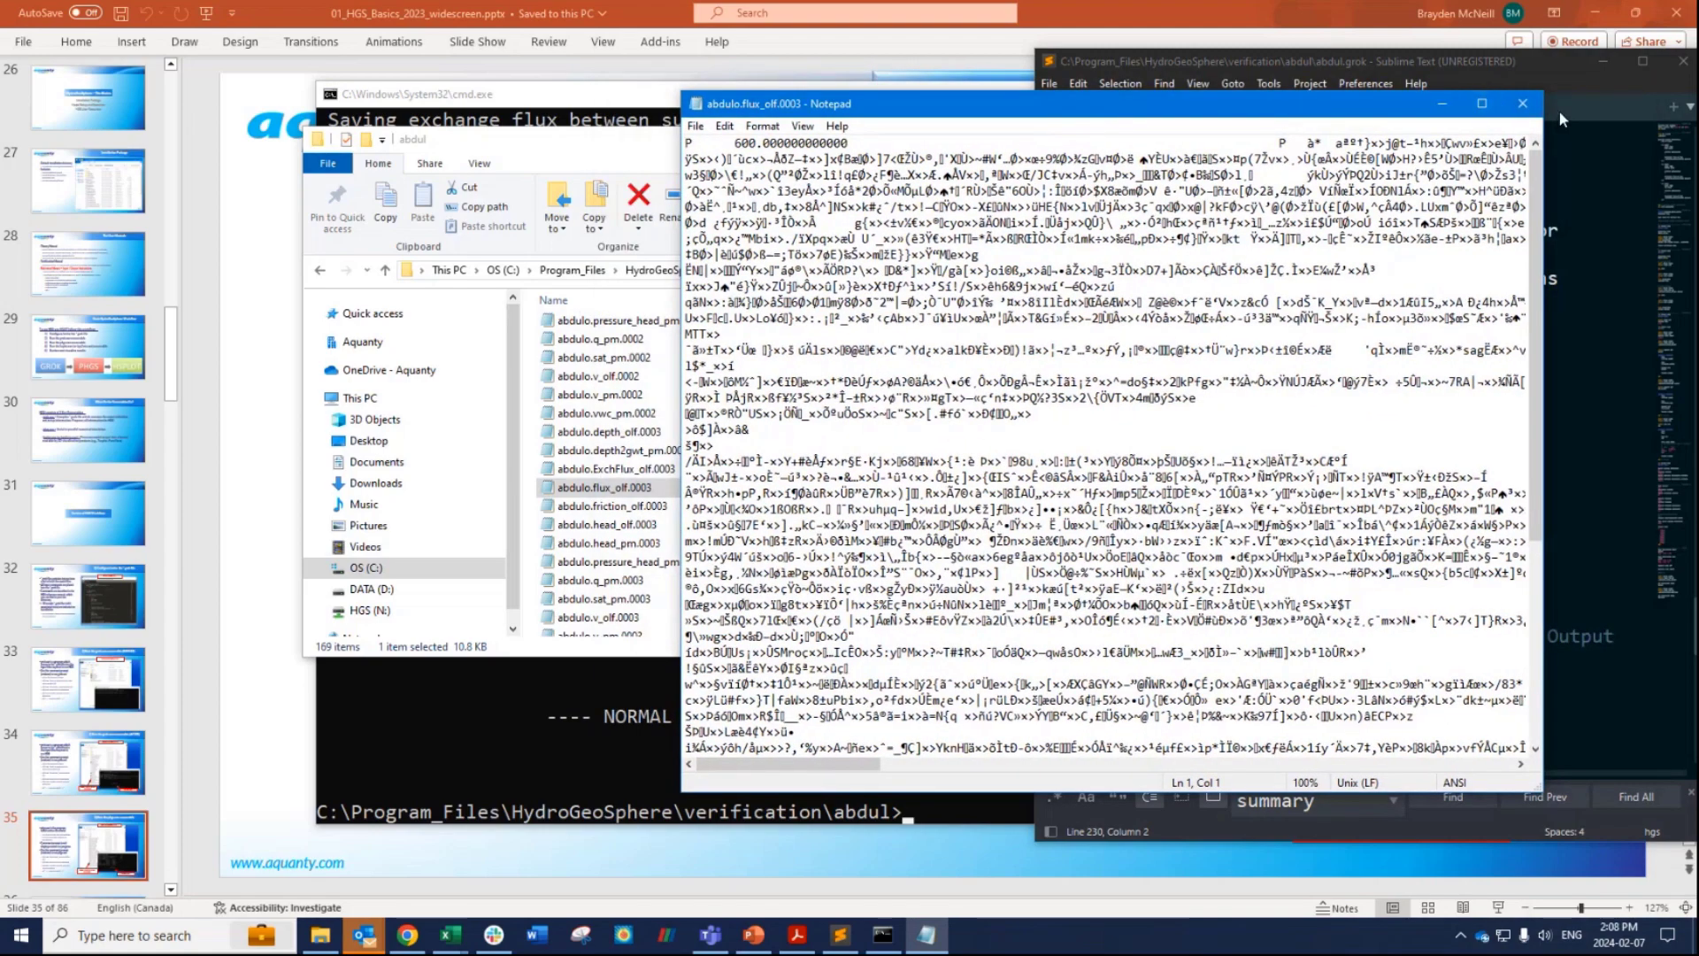
{"action": "left_click", "coordinate": [1523, 104]}
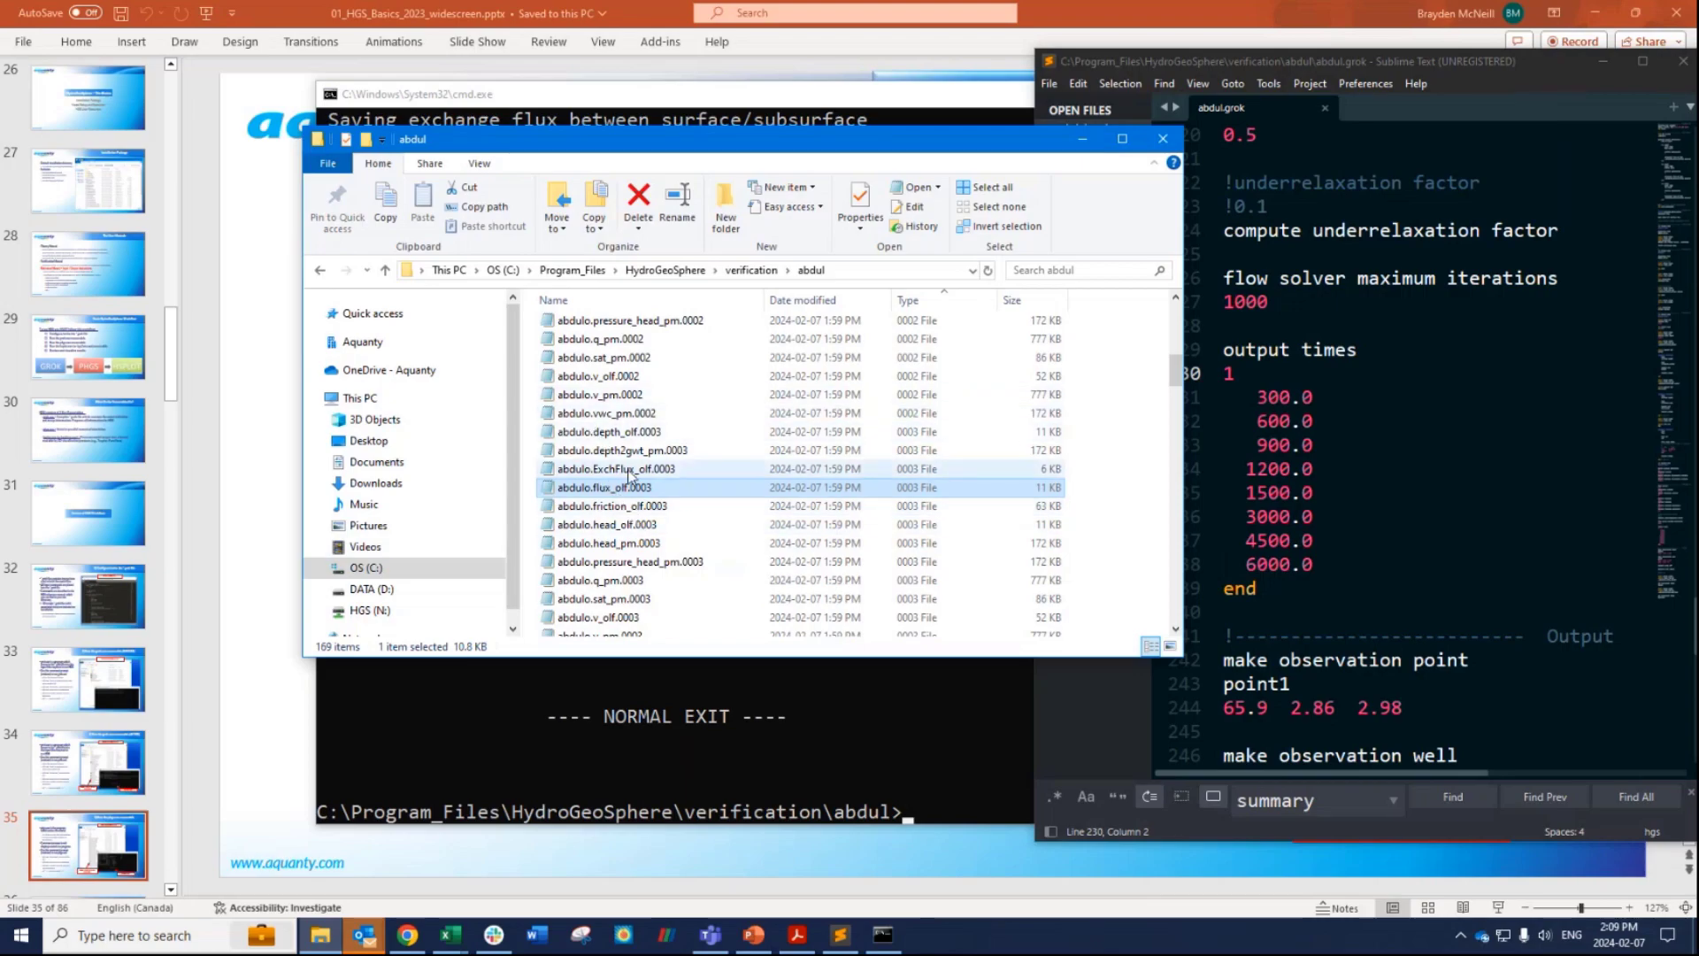
Select abdulo.q_pm.0001 and abdulo.head_pm.0001 in turn, and highlight the value 1 under output times in abdul.grok.
{"action": "scroll", "coordinate": [646, 443], "scroll_direction": "up", "scroll_amount": 6}
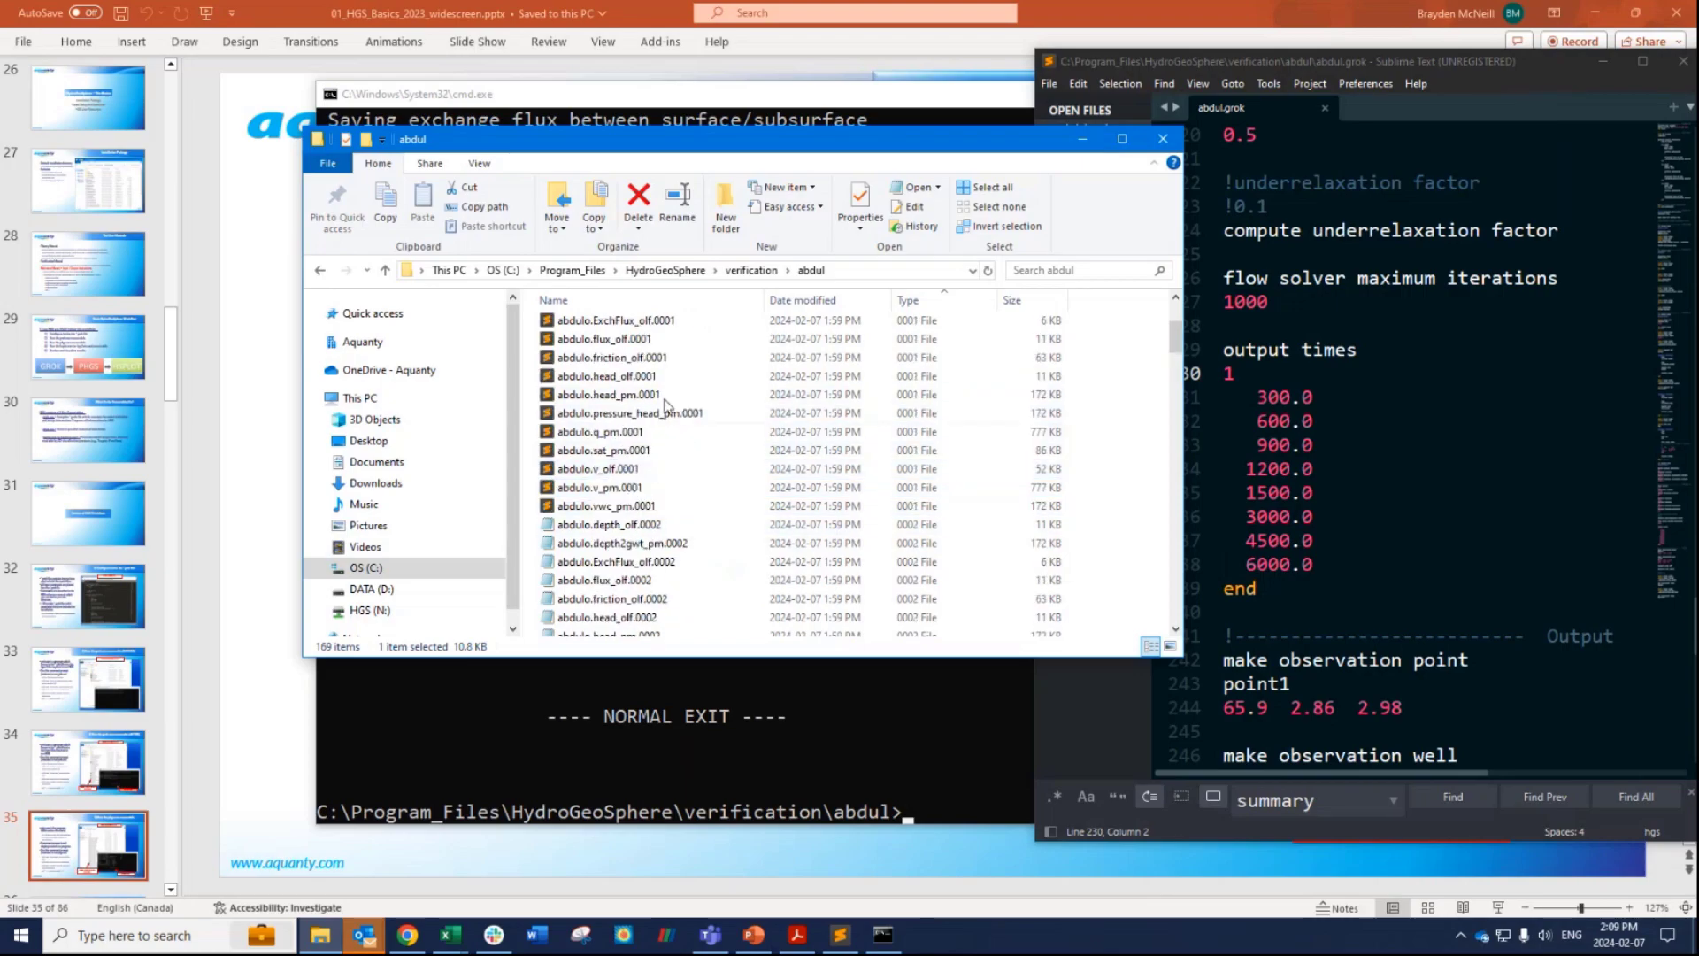
{"action": "left_click", "coordinate": [629, 432]}
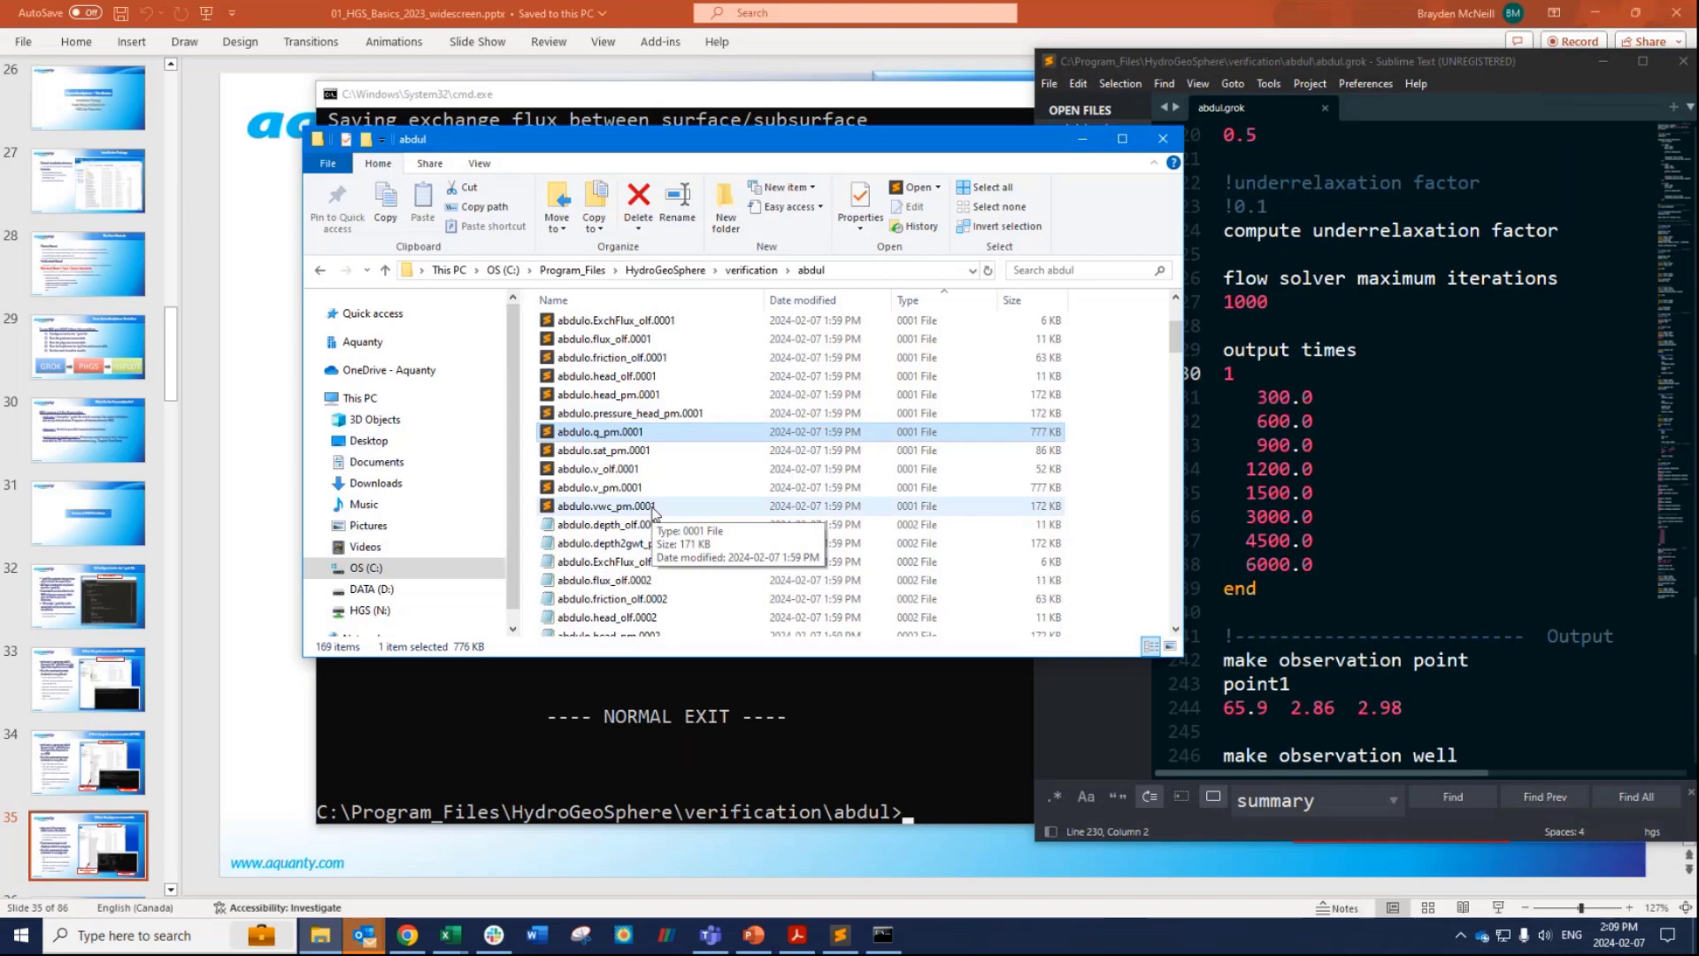
{"action": "left_click", "coordinate": [574, 398]}
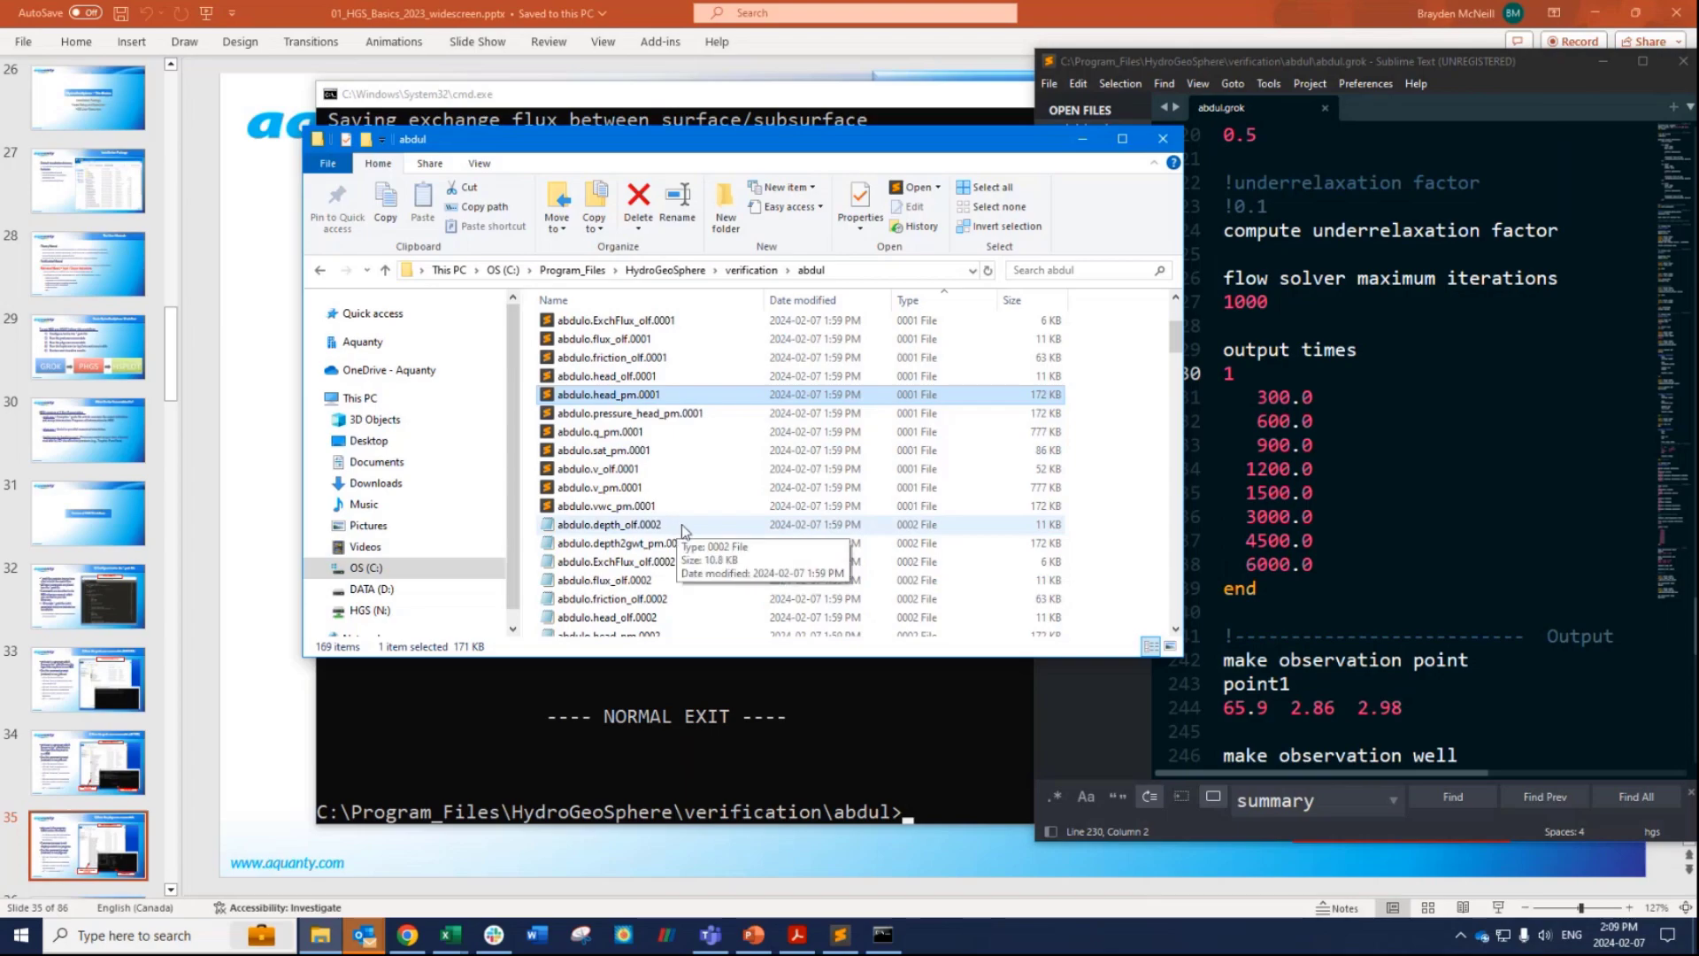
{"action": "double_click", "coordinate": [1228, 373]}
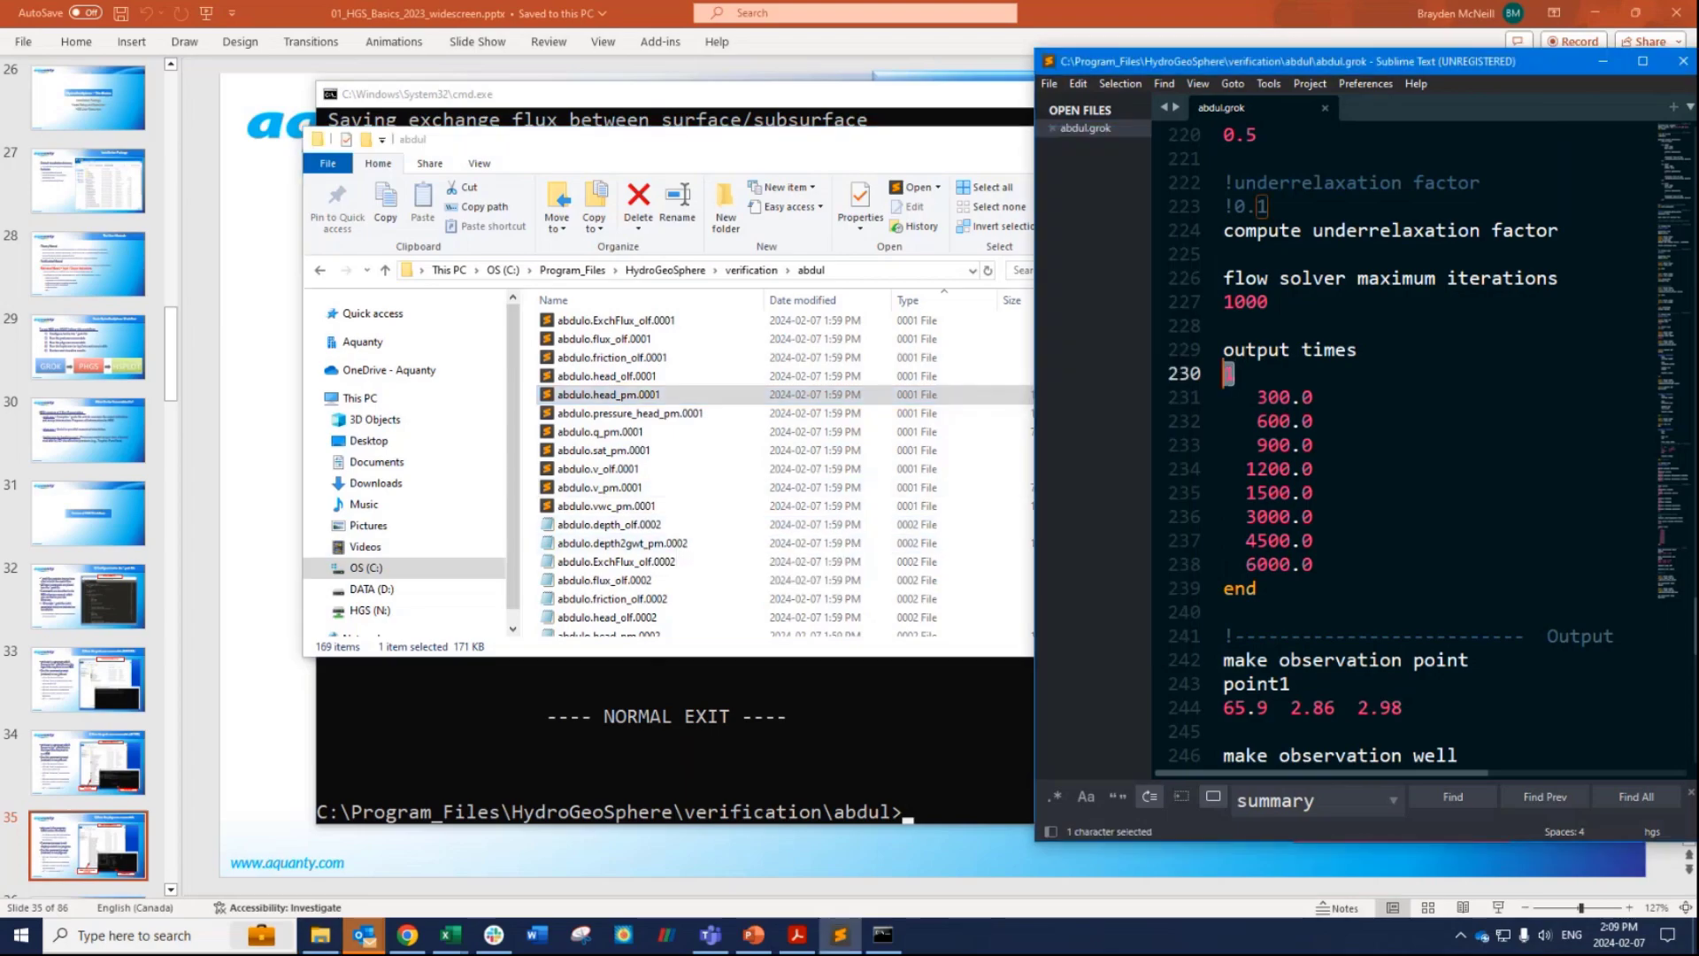
Match the .0005 output files to the 1200.0 output time in abdul.grok, and switch to the PowerPoint presentation.
{"action": "scroll", "coordinate": [688, 400], "scroll_direction": "down", "scroll_amount": 10}
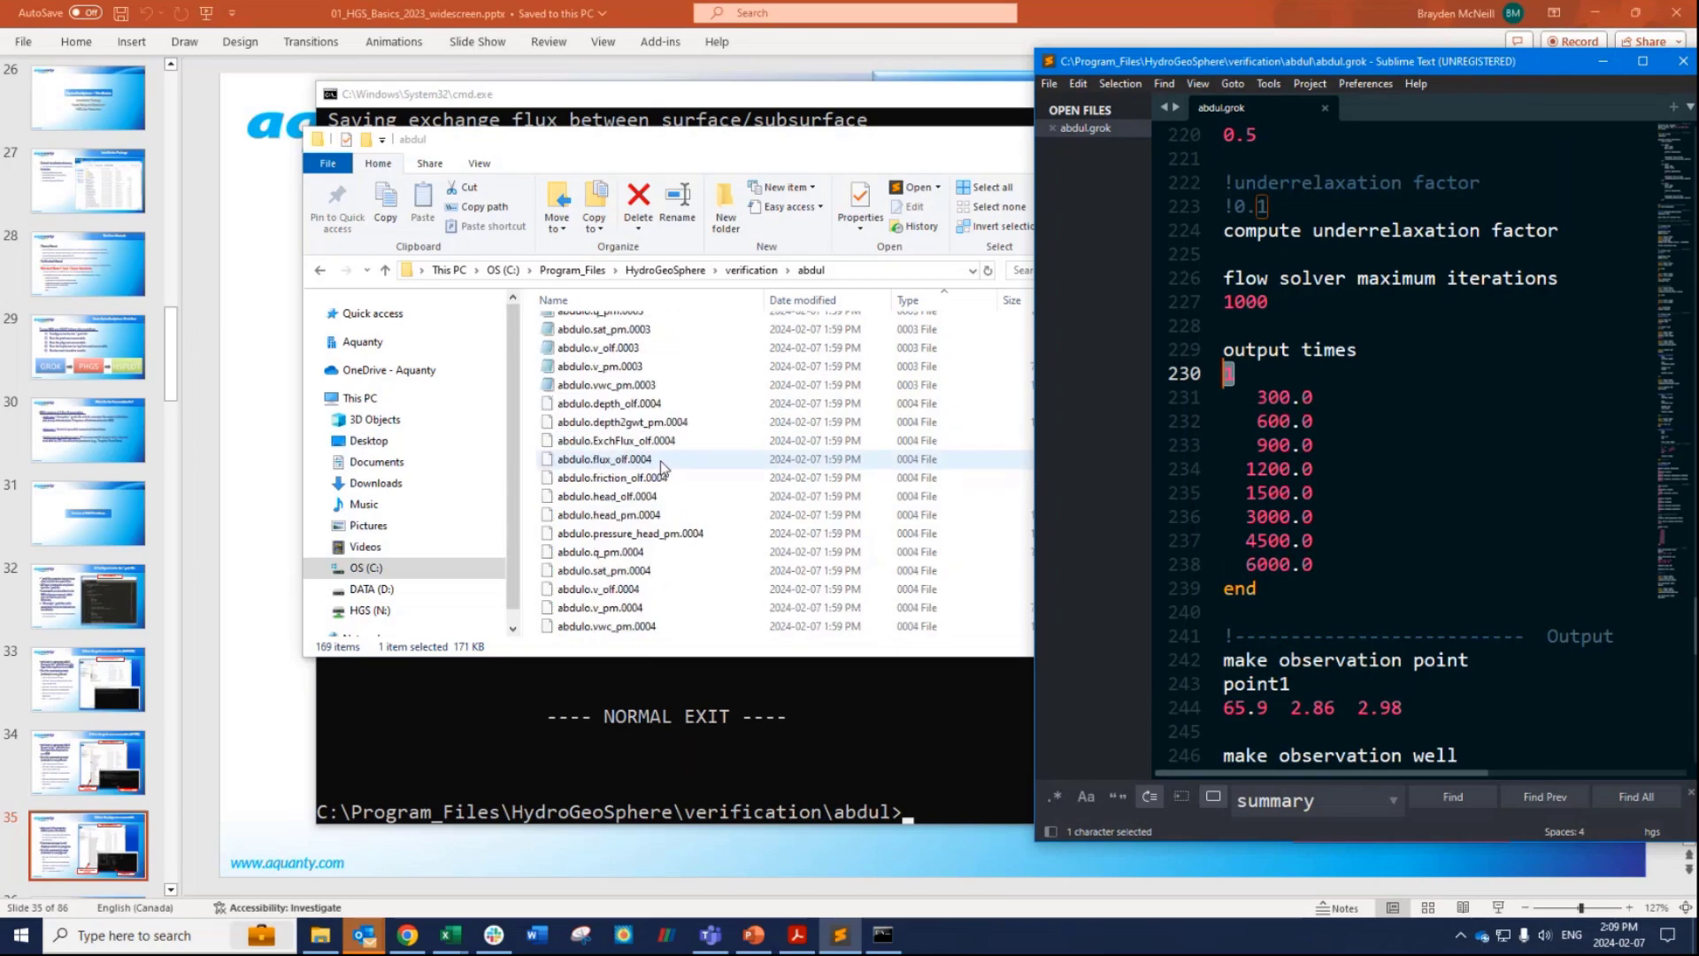
{"action": "scroll", "coordinate": [662, 467], "scroll_direction": "down", "scroll_amount": 7}
{"action": "left_click", "coordinate": [619, 459]}
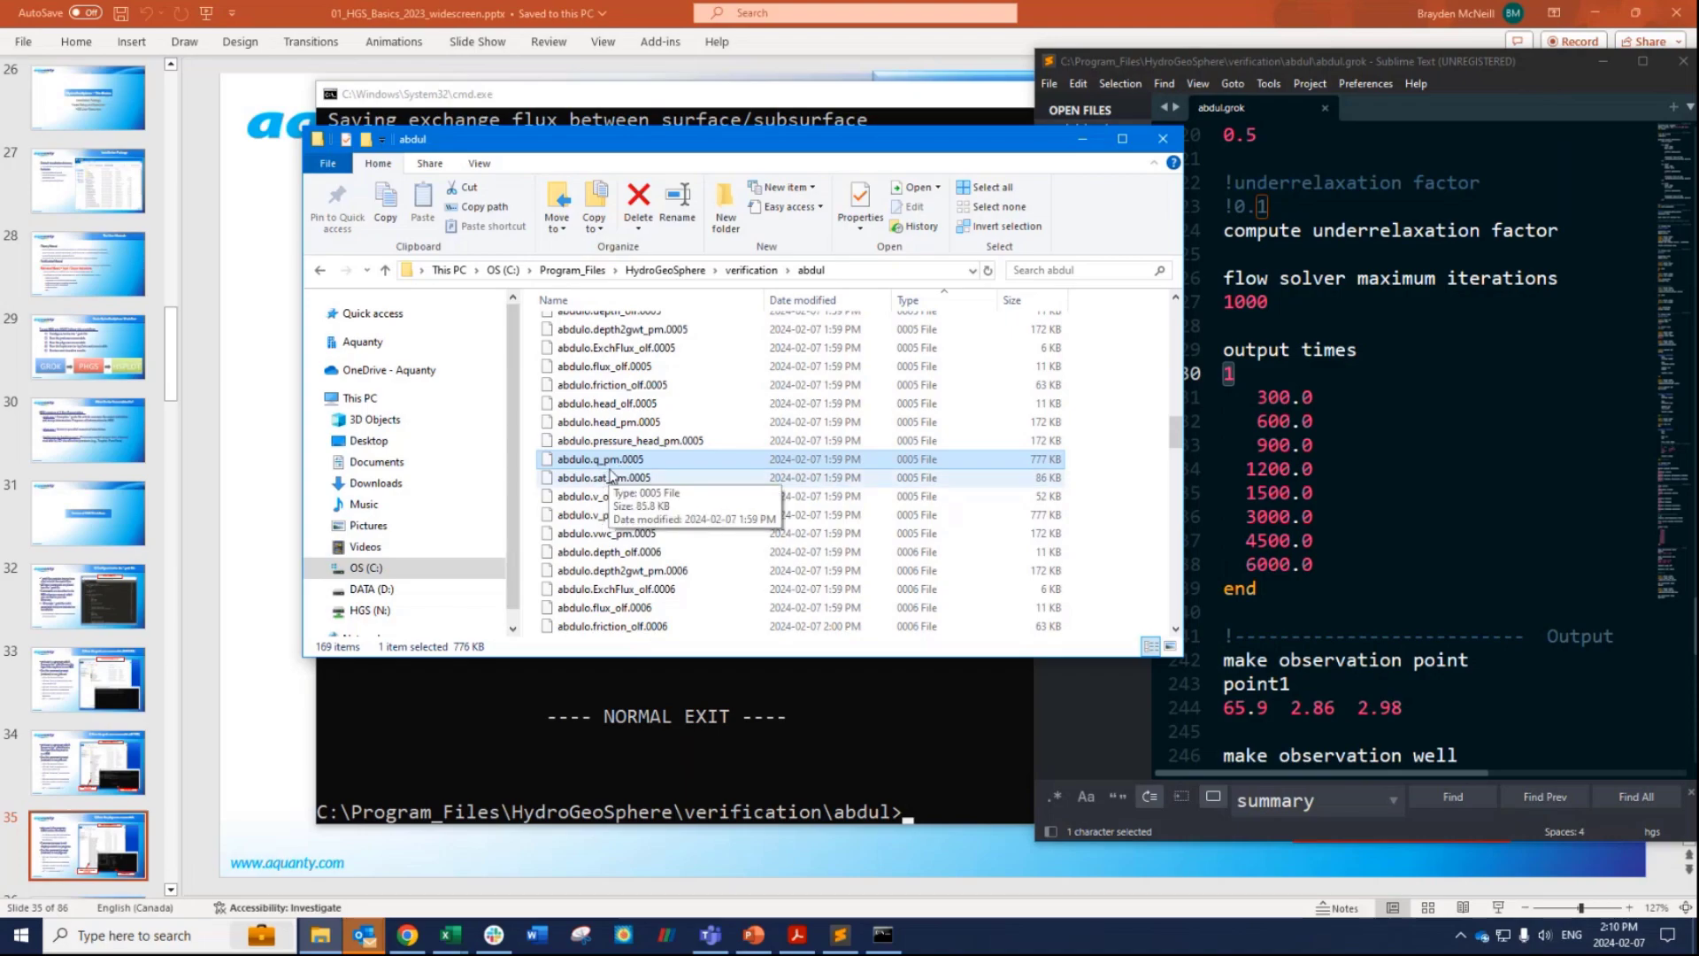
{"action": "left_click_drag", "start_coordinate": [1325, 470], "coordinate": [1224, 469]}
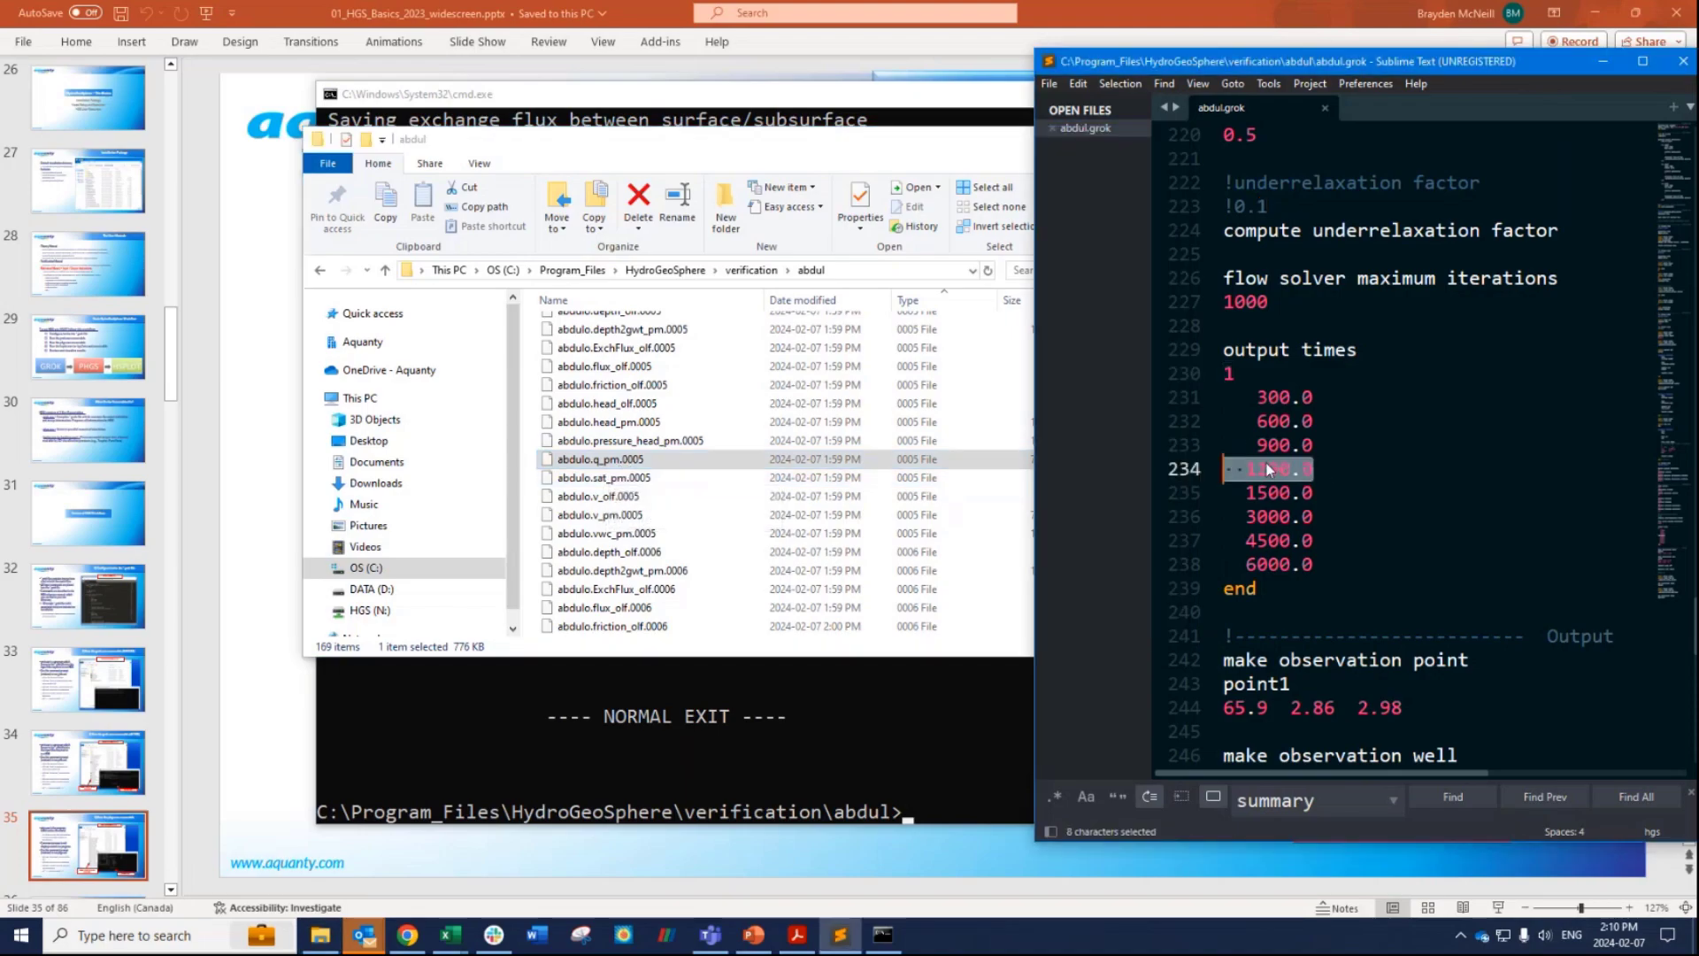
{"action": "left_click", "coordinate": [613, 496]}
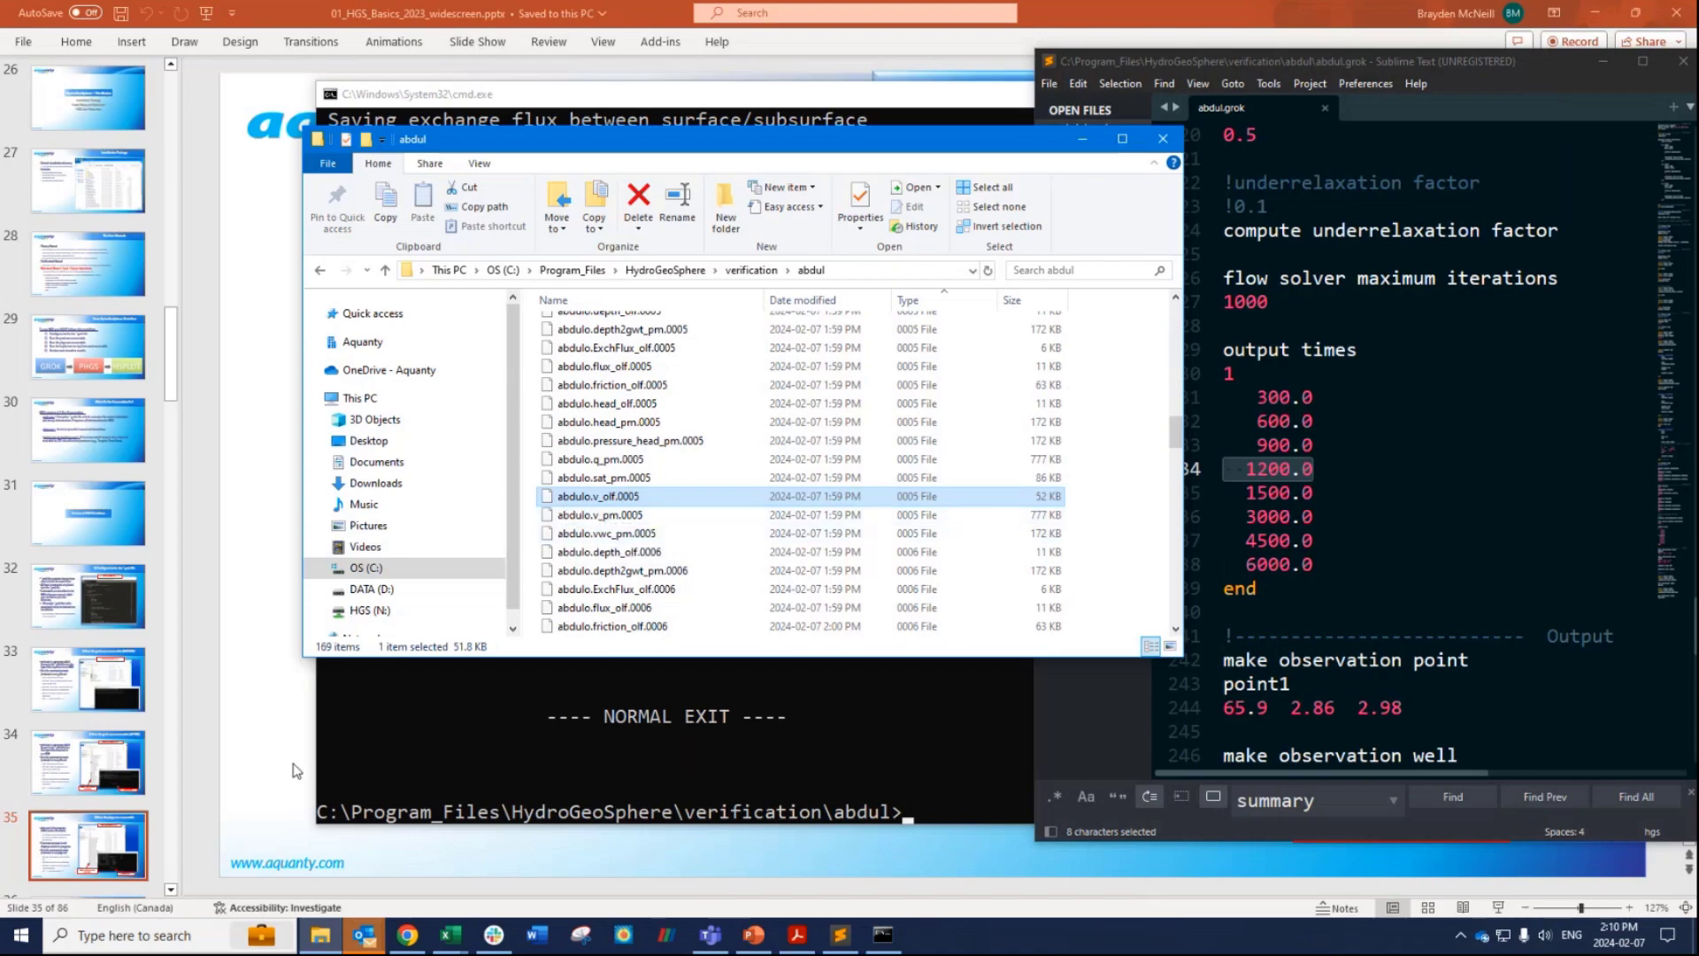
{"action": "left_click", "coordinate": [249, 773]}
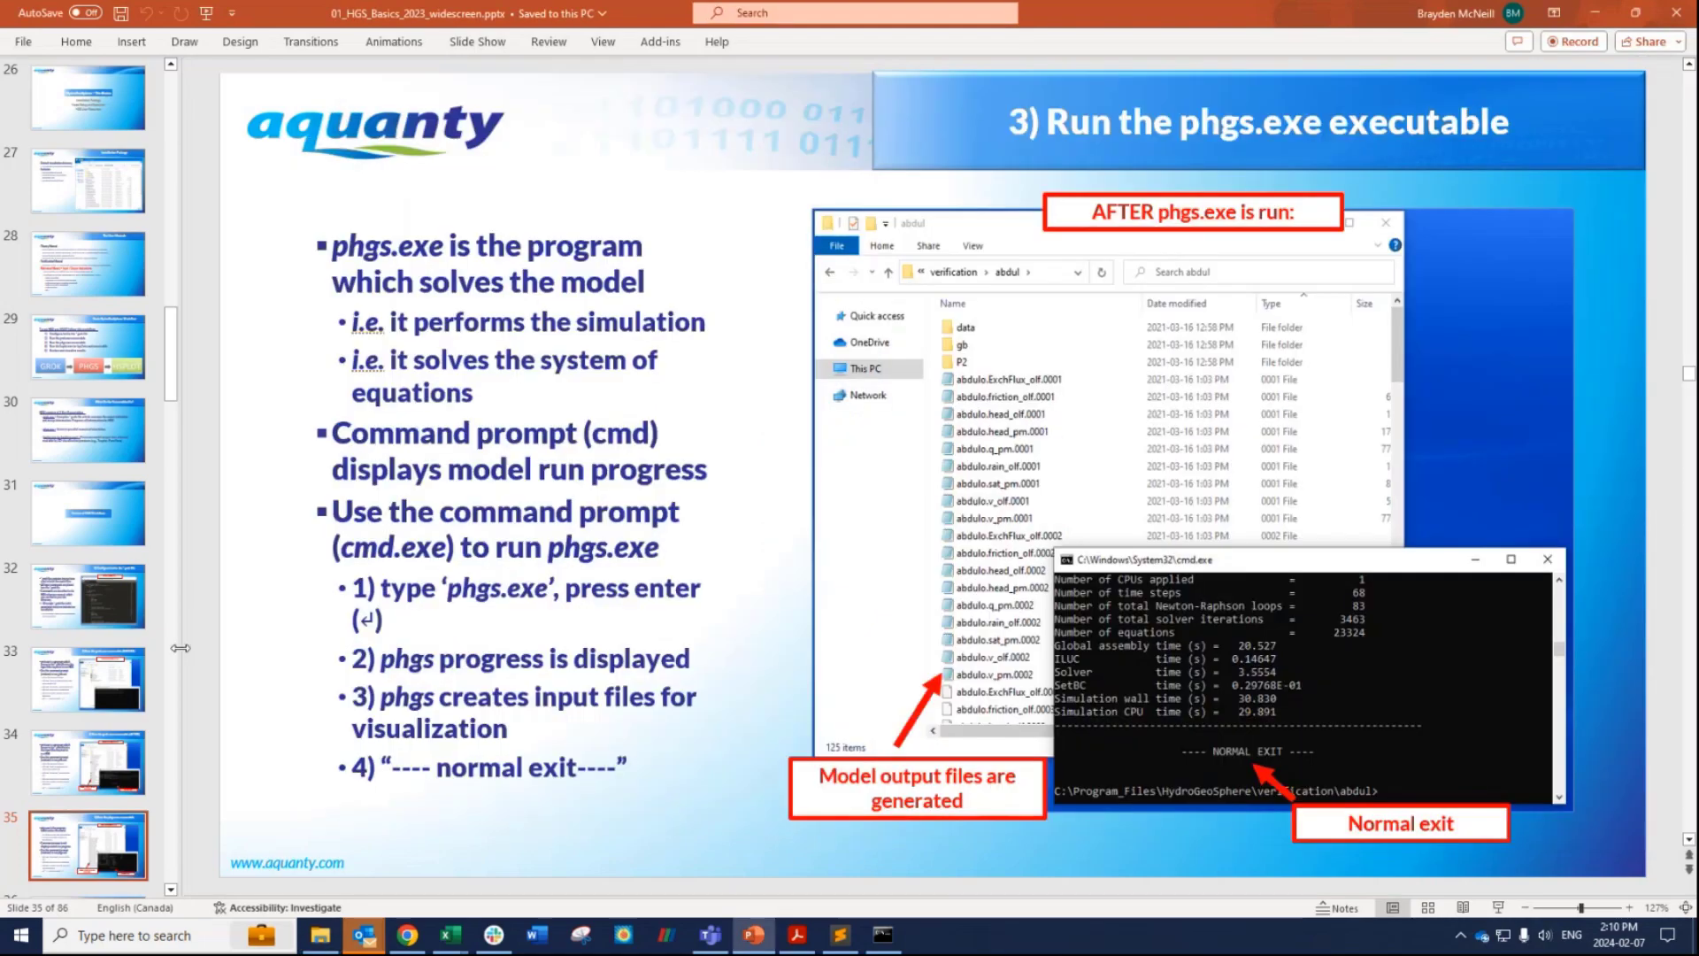
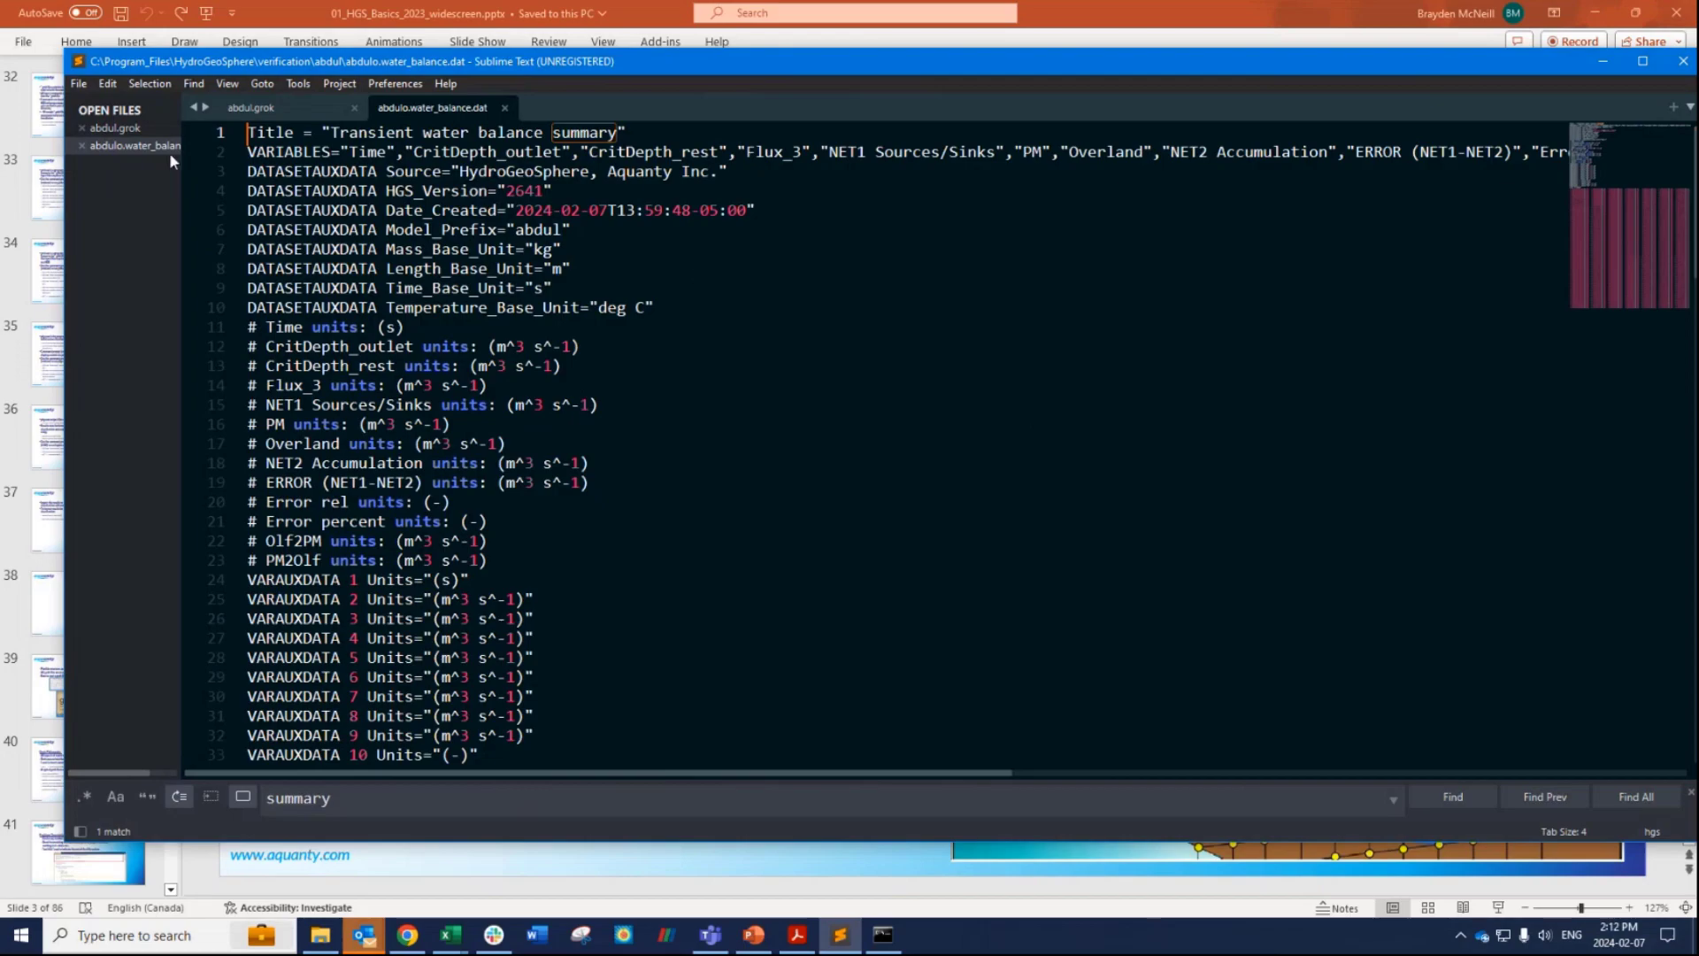
Highlight the header lines of abdulo.water_balance.dat, from the title down through the VARAUXDATA unit definitions.
{"action": "left_click_drag", "start_coordinate": [254, 136], "coordinate": [555, 749]}
{"action": "scroll", "coordinate": [581, 639], "scroll_direction": "down", "scroll_amount": 3}
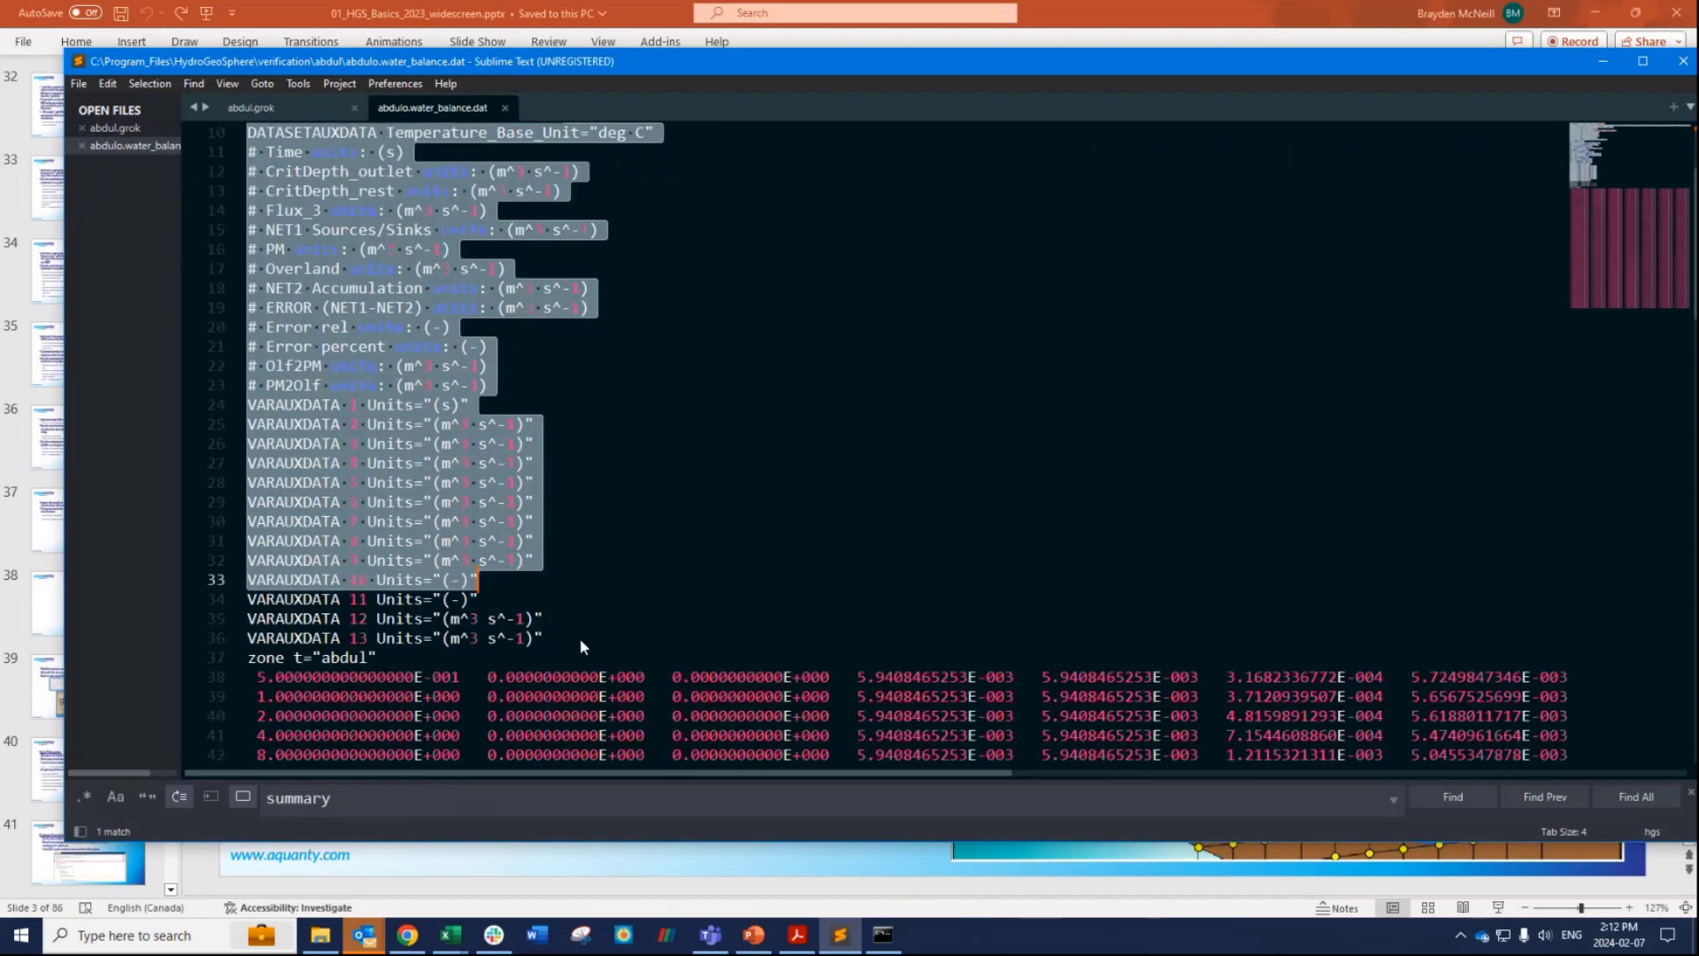
{"action": "scroll", "coordinate": [580, 639], "scroll_direction": "up", "scroll_amount": 3}
{"action": "left_click", "coordinate": [569, 329]}
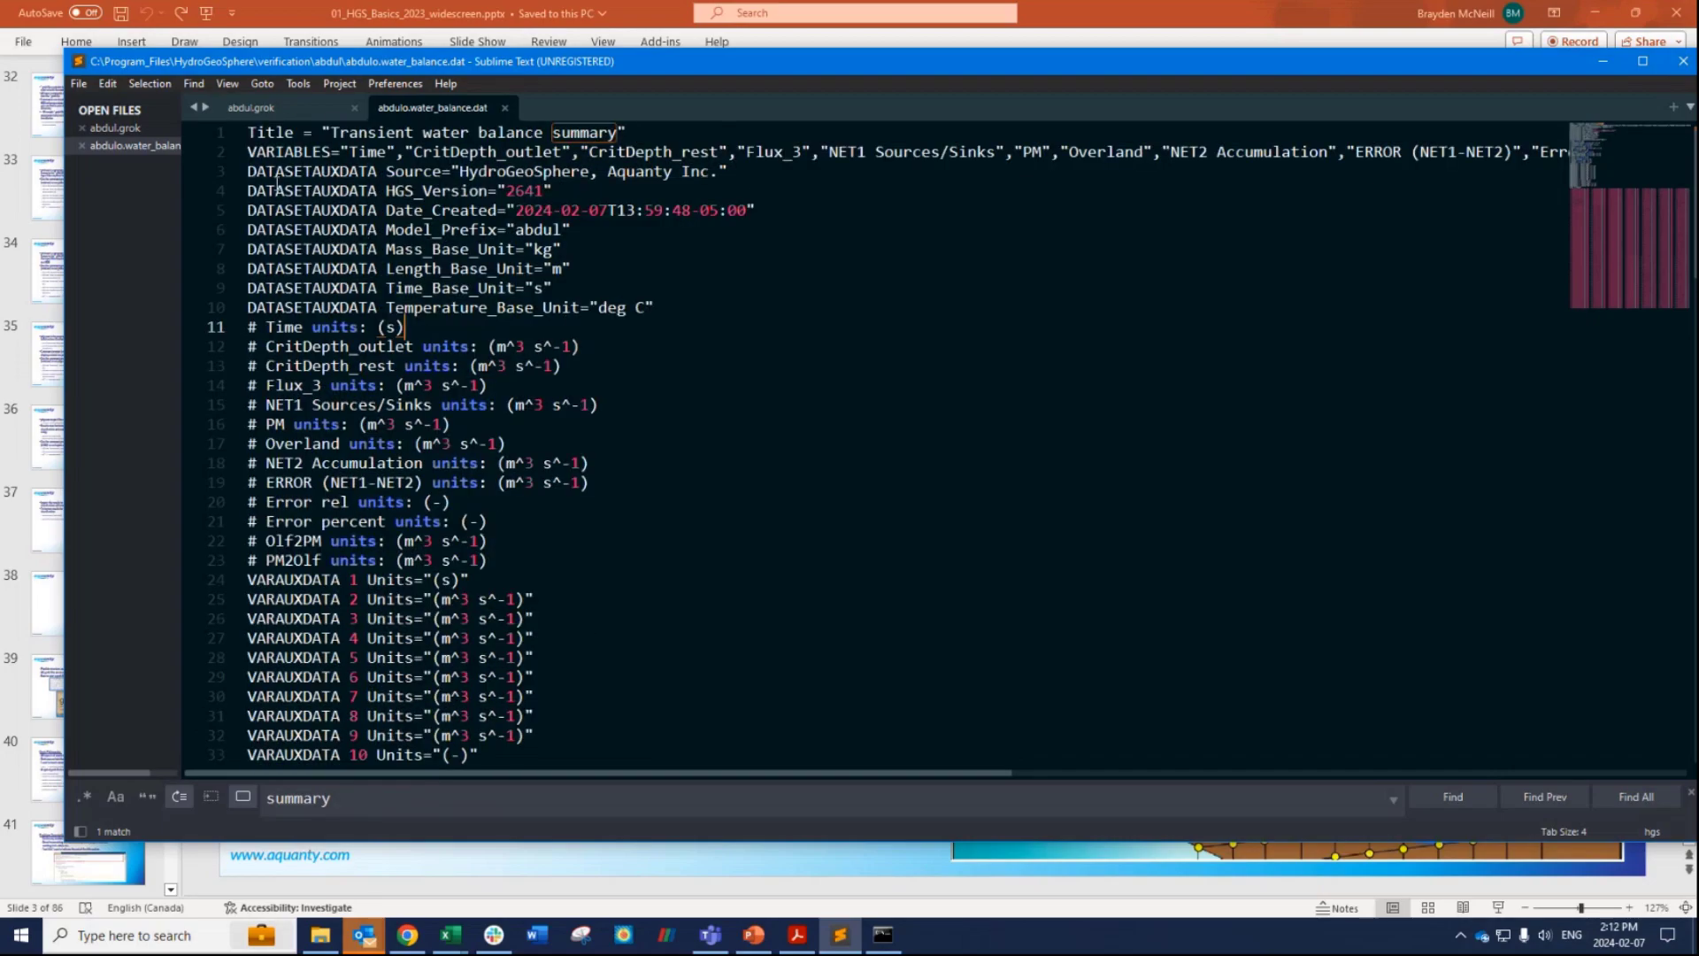
{"action": "left_click_drag", "start_coordinate": [250, 131], "coordinate": [554, 359]}
{"action": "scroll", "coordinate": [442, 265], "scroll_direction": "up", "scroll_amount": 8}
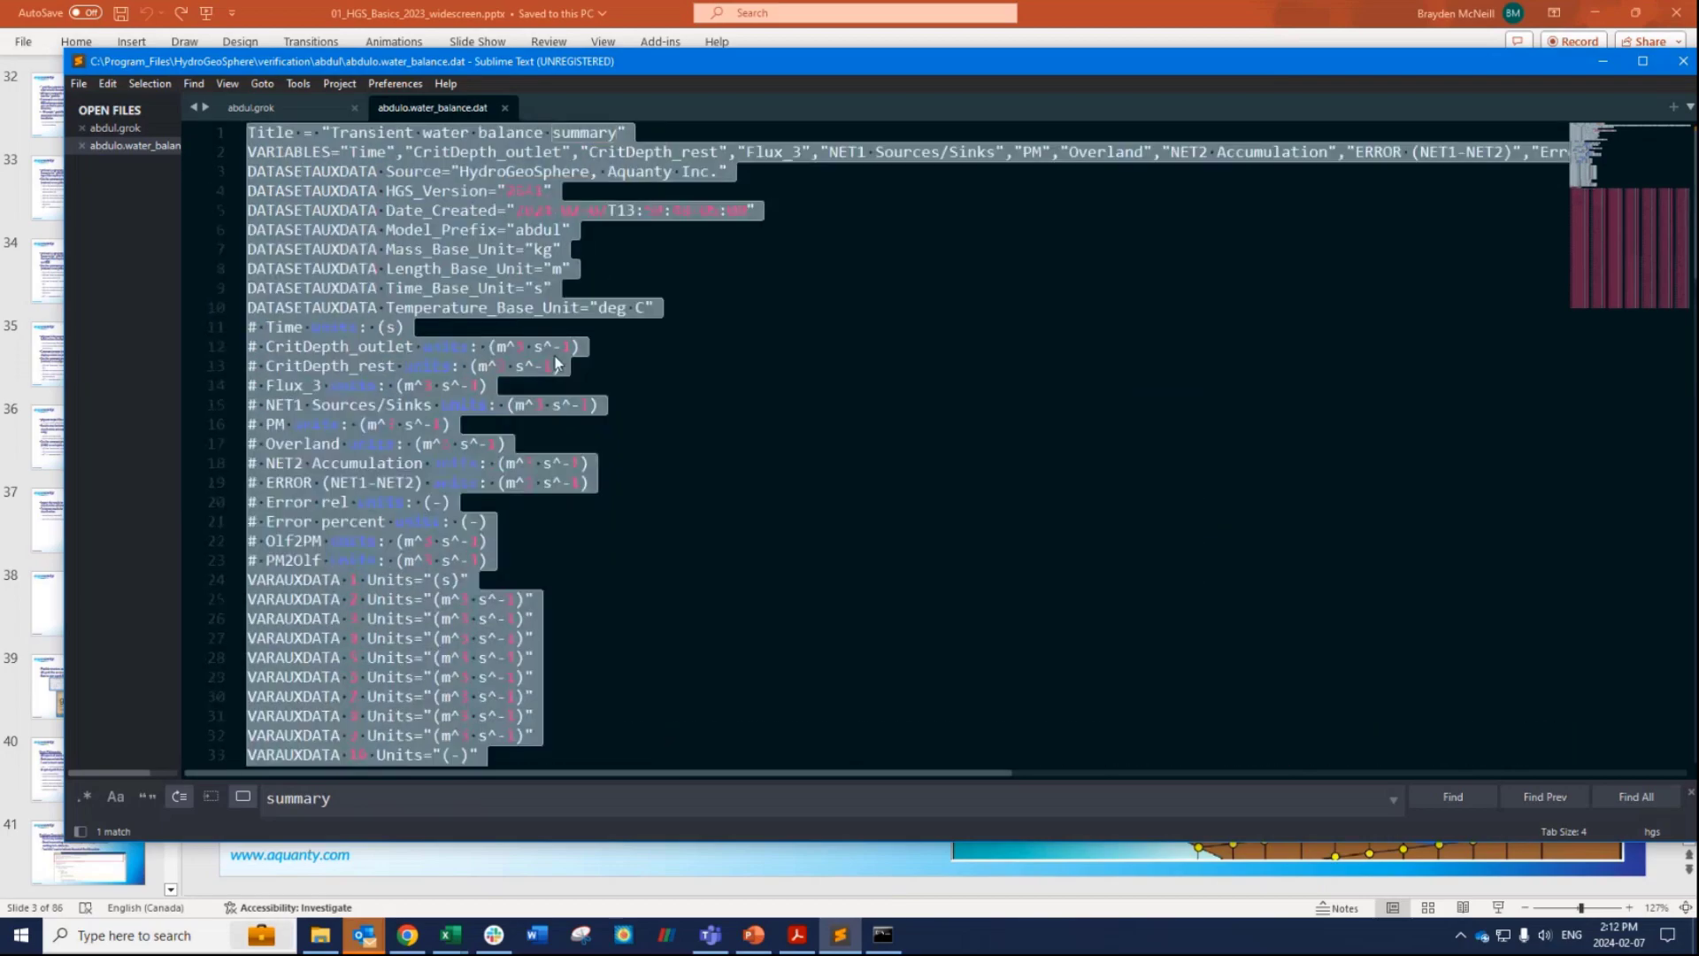
Highlight the VARIABLES line of abdulo.water_balance.dat, and in turn the names Time, CritDepth_outlet, CritDepth_rest and Flux_3.
{"action": "left_click", "coordinate": [328, 155]}
{"action": "left_click", "coordinate": [245, 154]}
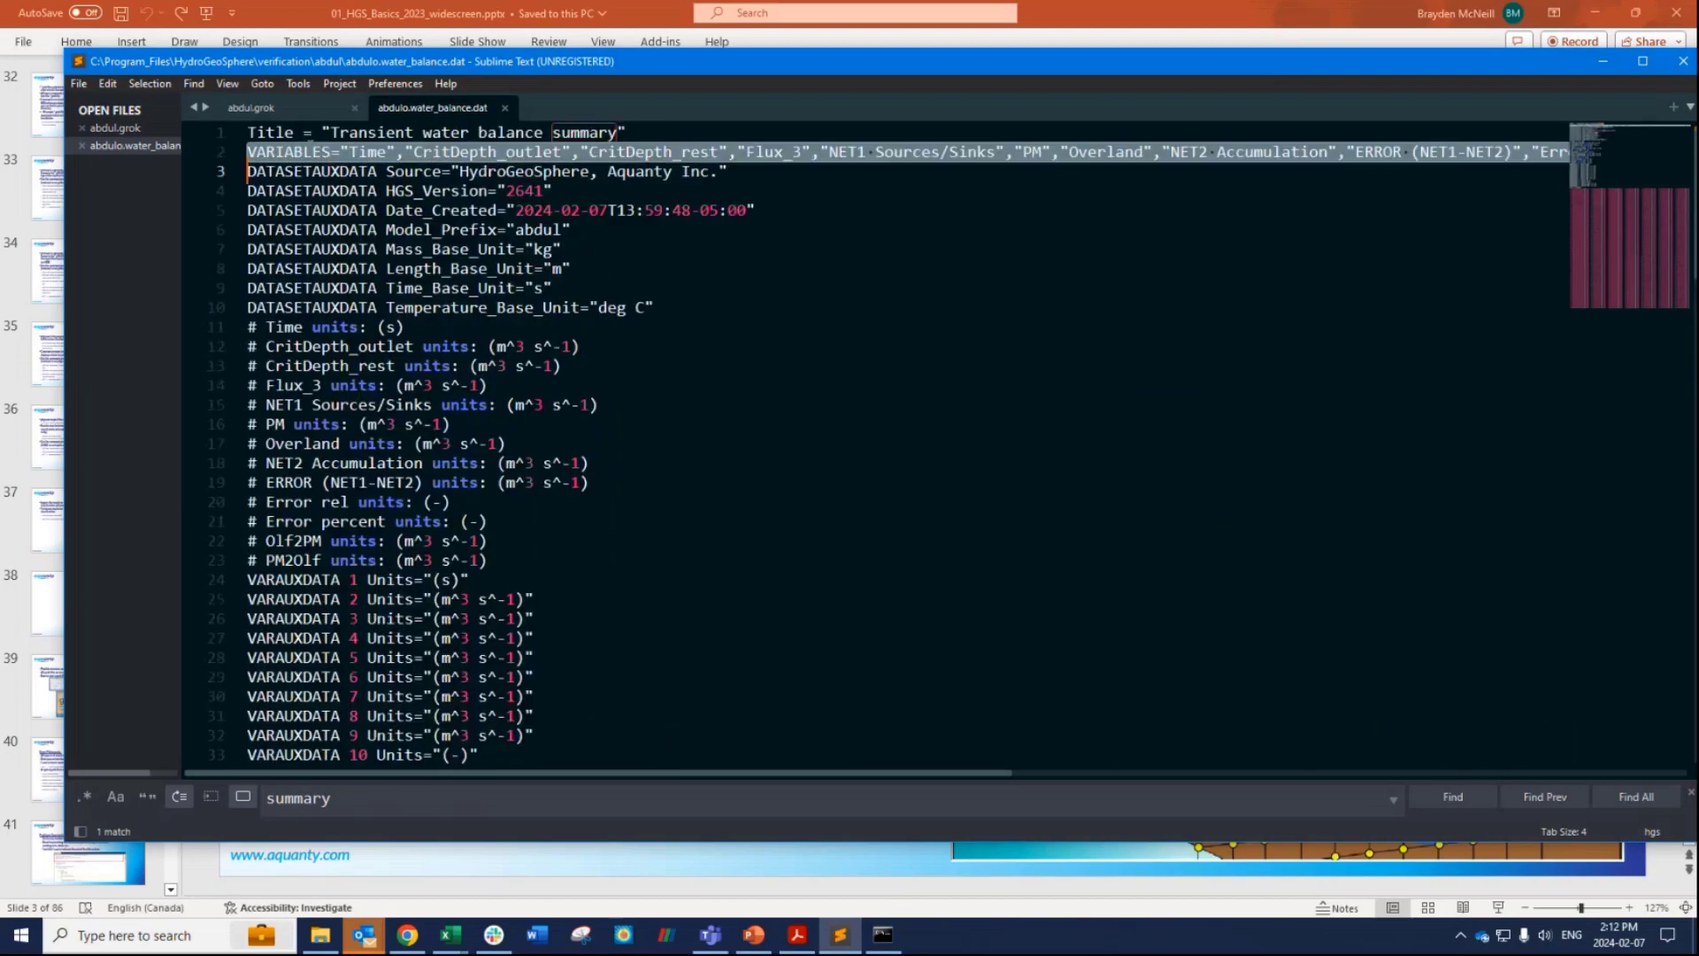
{"action": "double_click", "coordinate": [364, 152]}
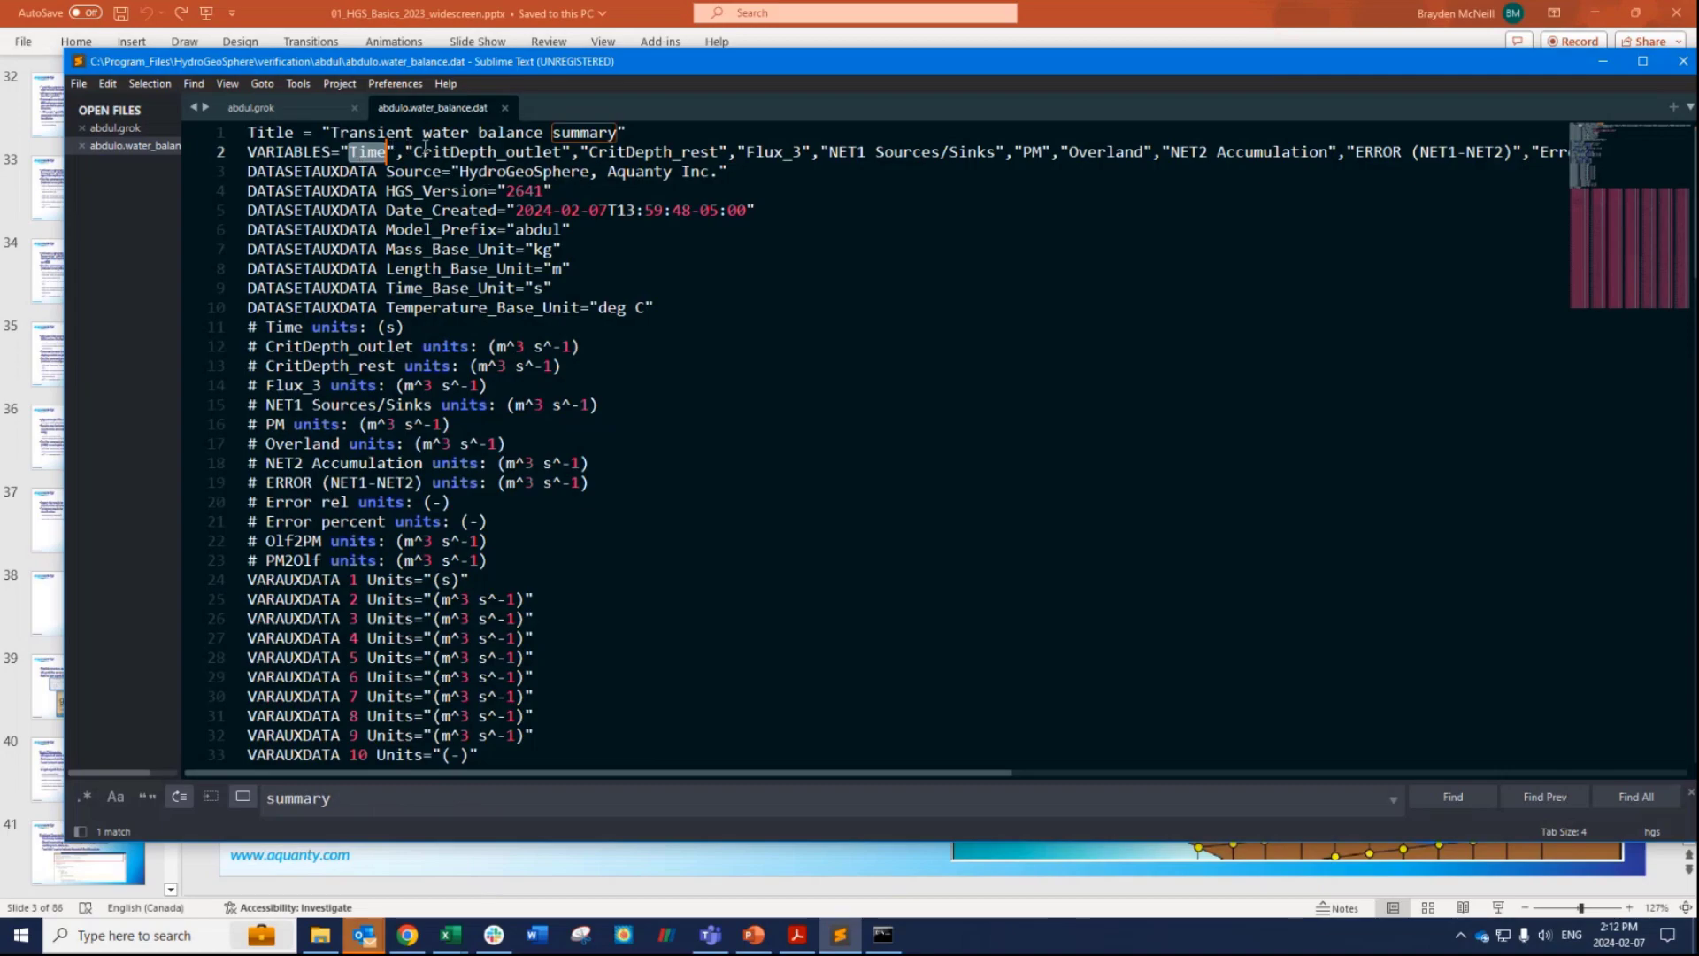
{"action": "double_click", "coordinate": [510, 155]}
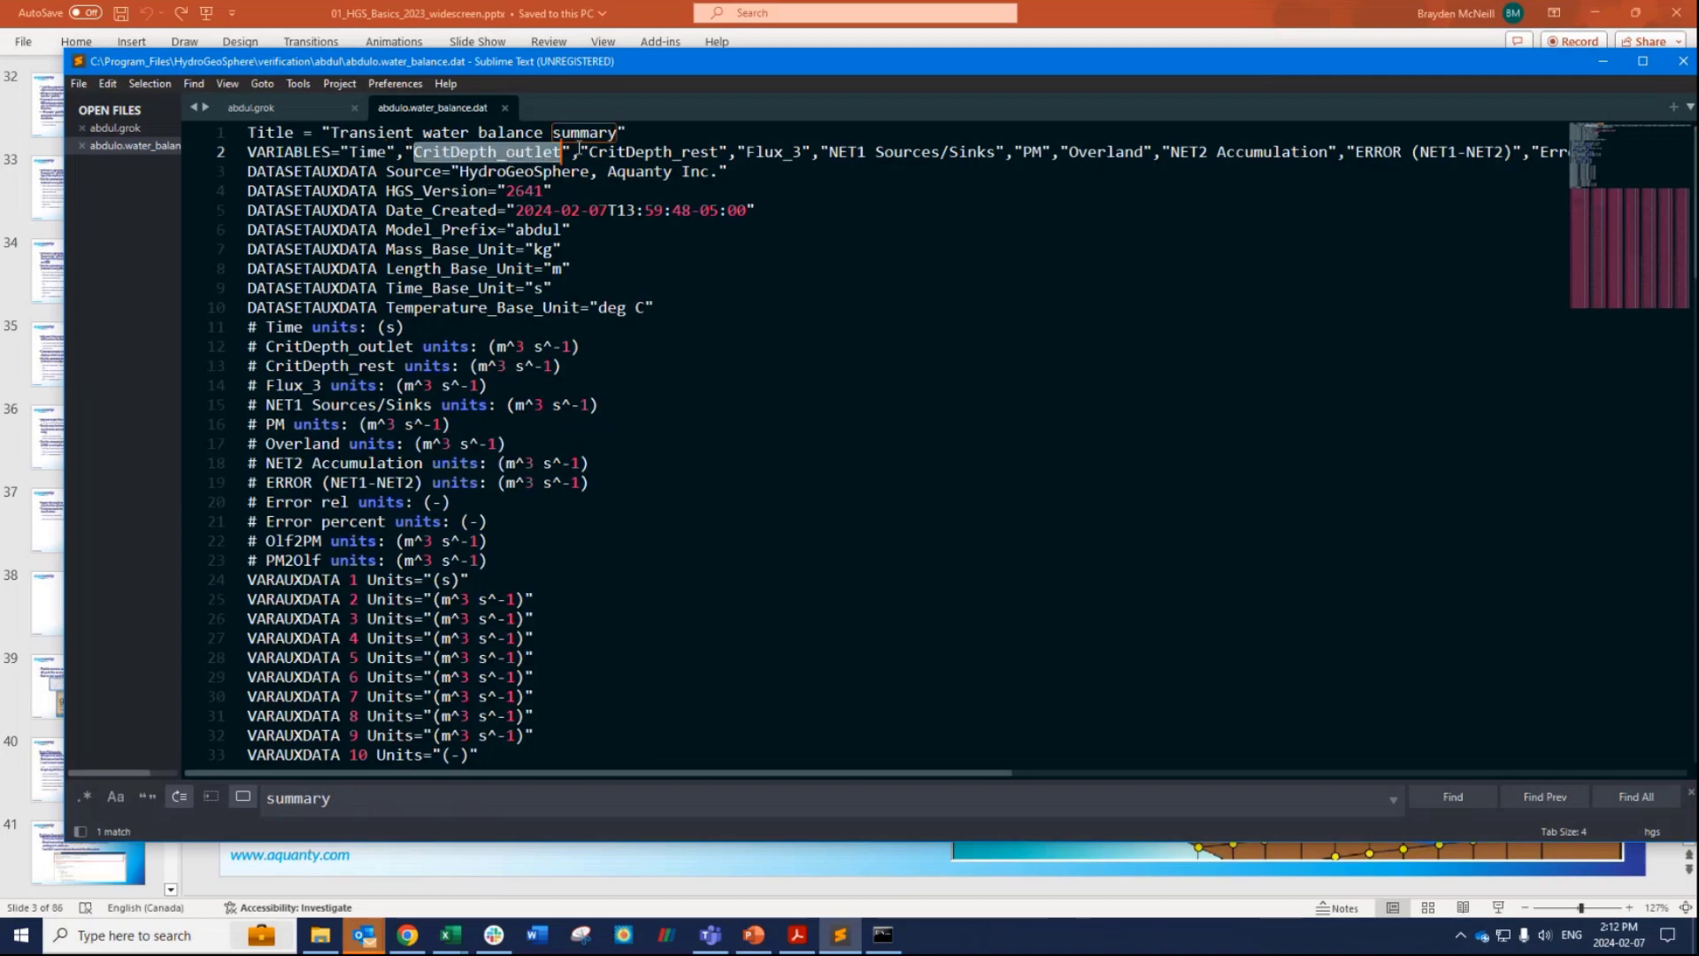
{"action": "double_click", "coordinate": [633, 152]}
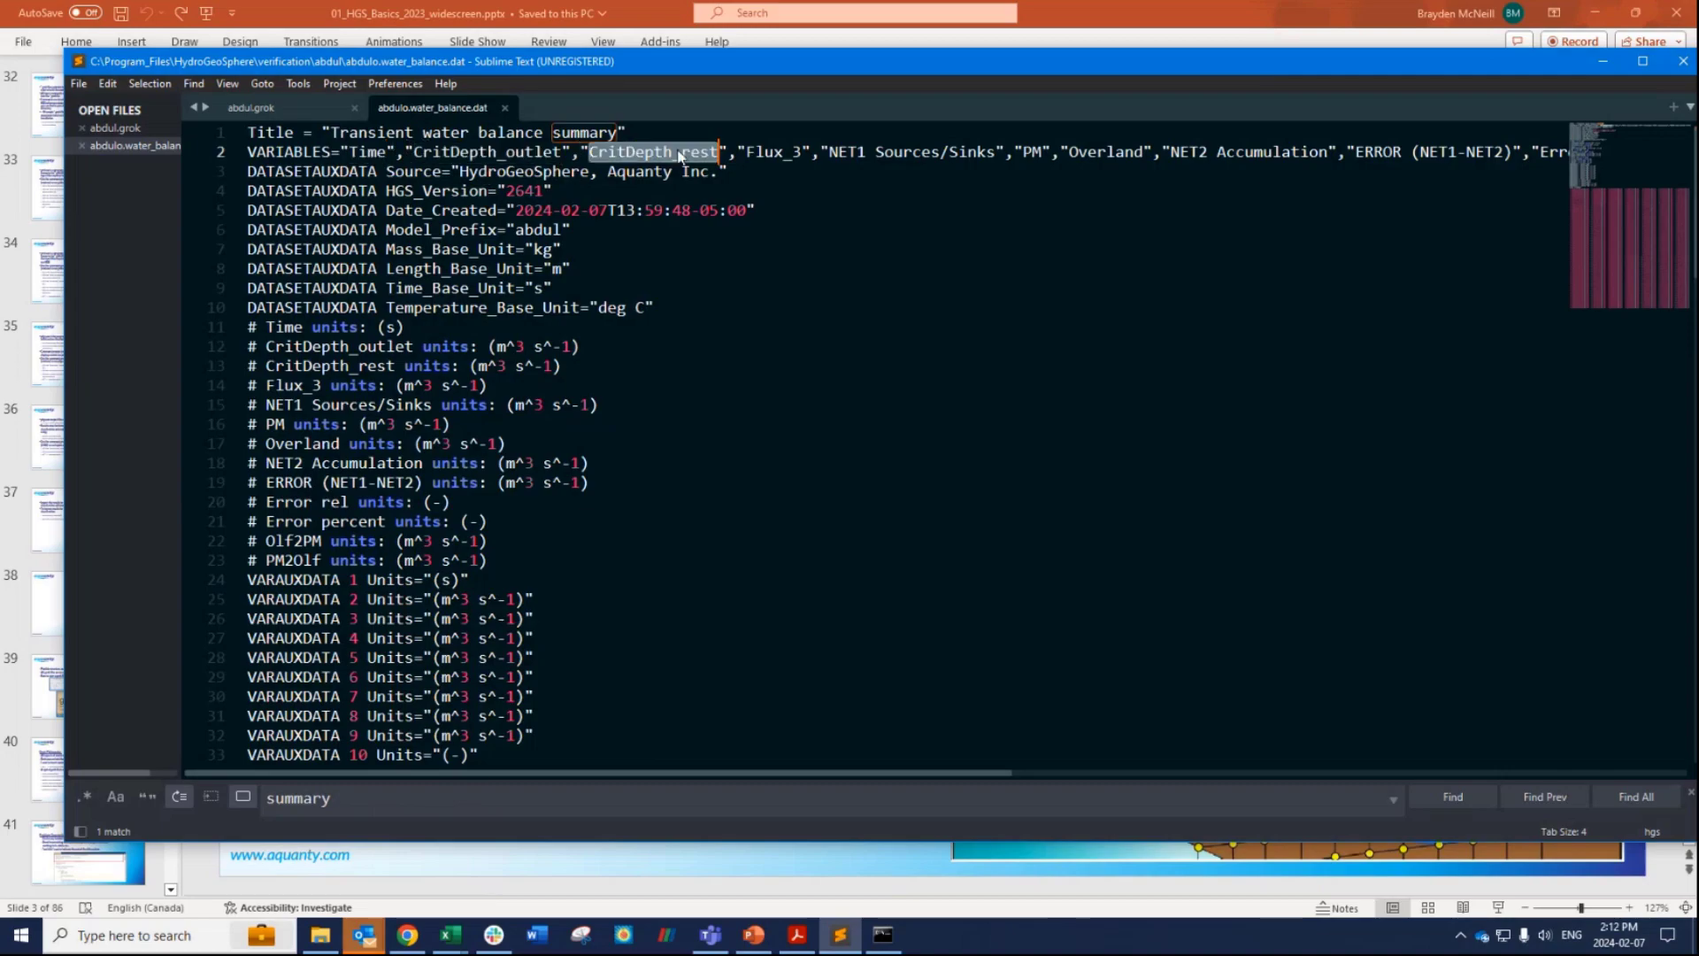
{"action": "double_click", "coordinate": [774, 152]}
Highlight NET1 Sources/Sinks, PM, Overland and ERROR (NET1-NET2) in turn, and examine the remaining variable names on the VARIABLES line.
{"action": "double_click", "coordinate": [847, 152]}
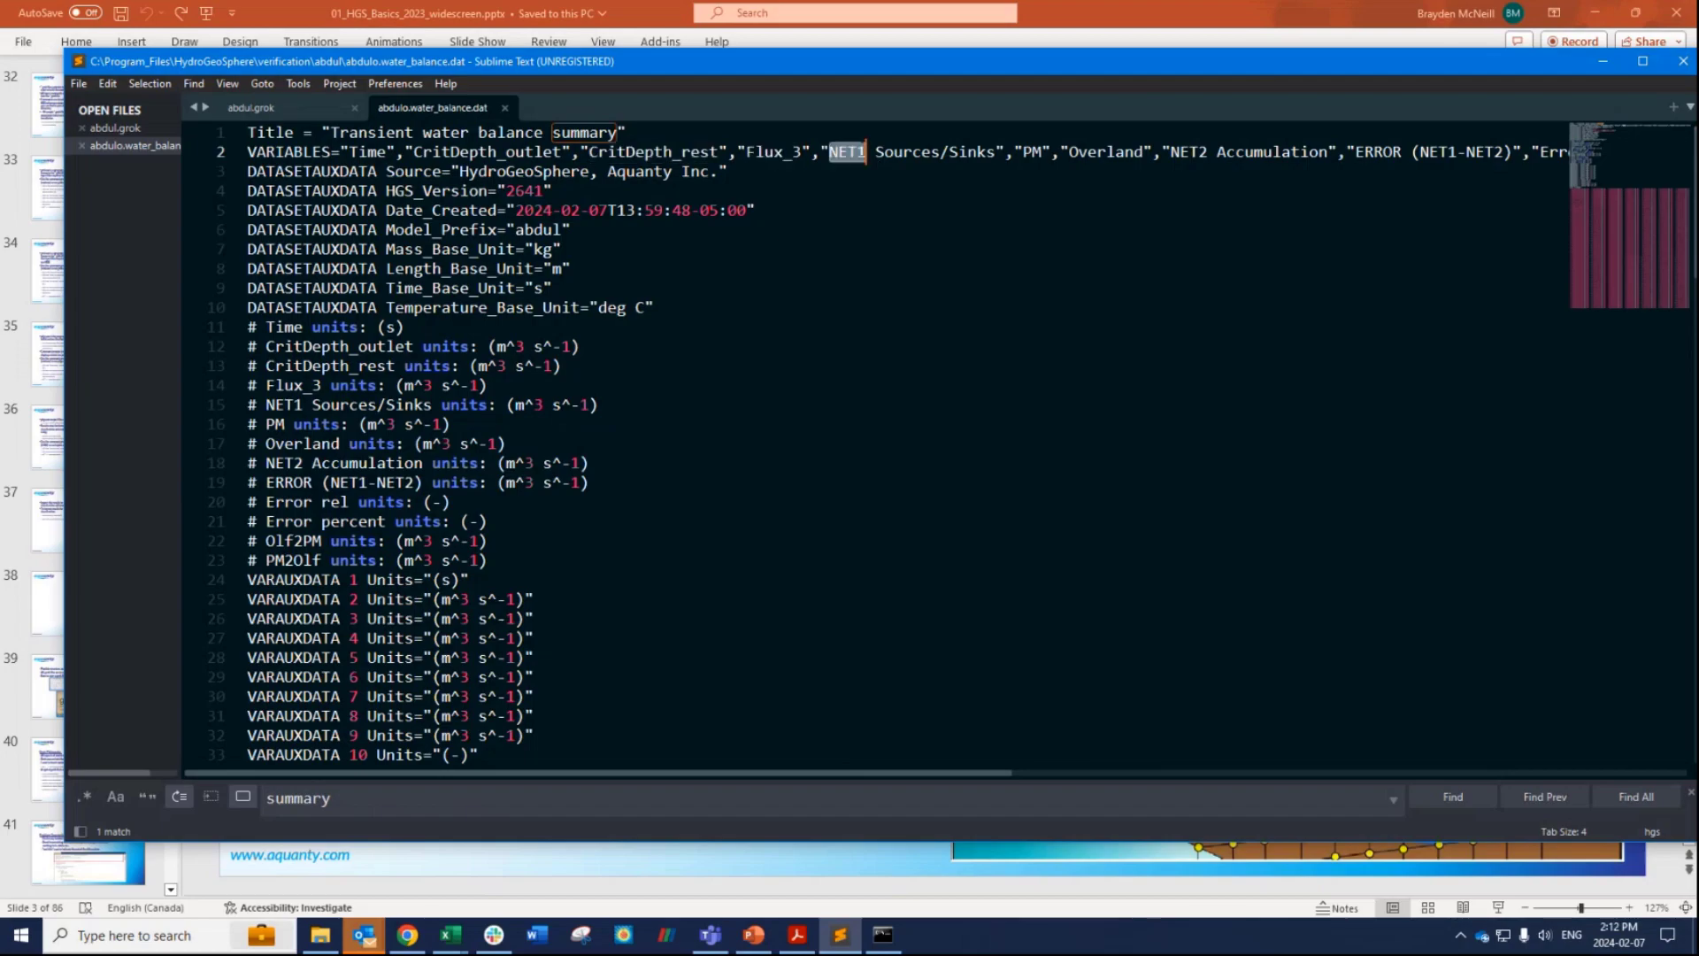
{"action": "left_click_drag", "start_coordinate": [847, 152], "coordinate": [997, 152]}
{"action": "double_click", "coordinate": [1031, 152]}
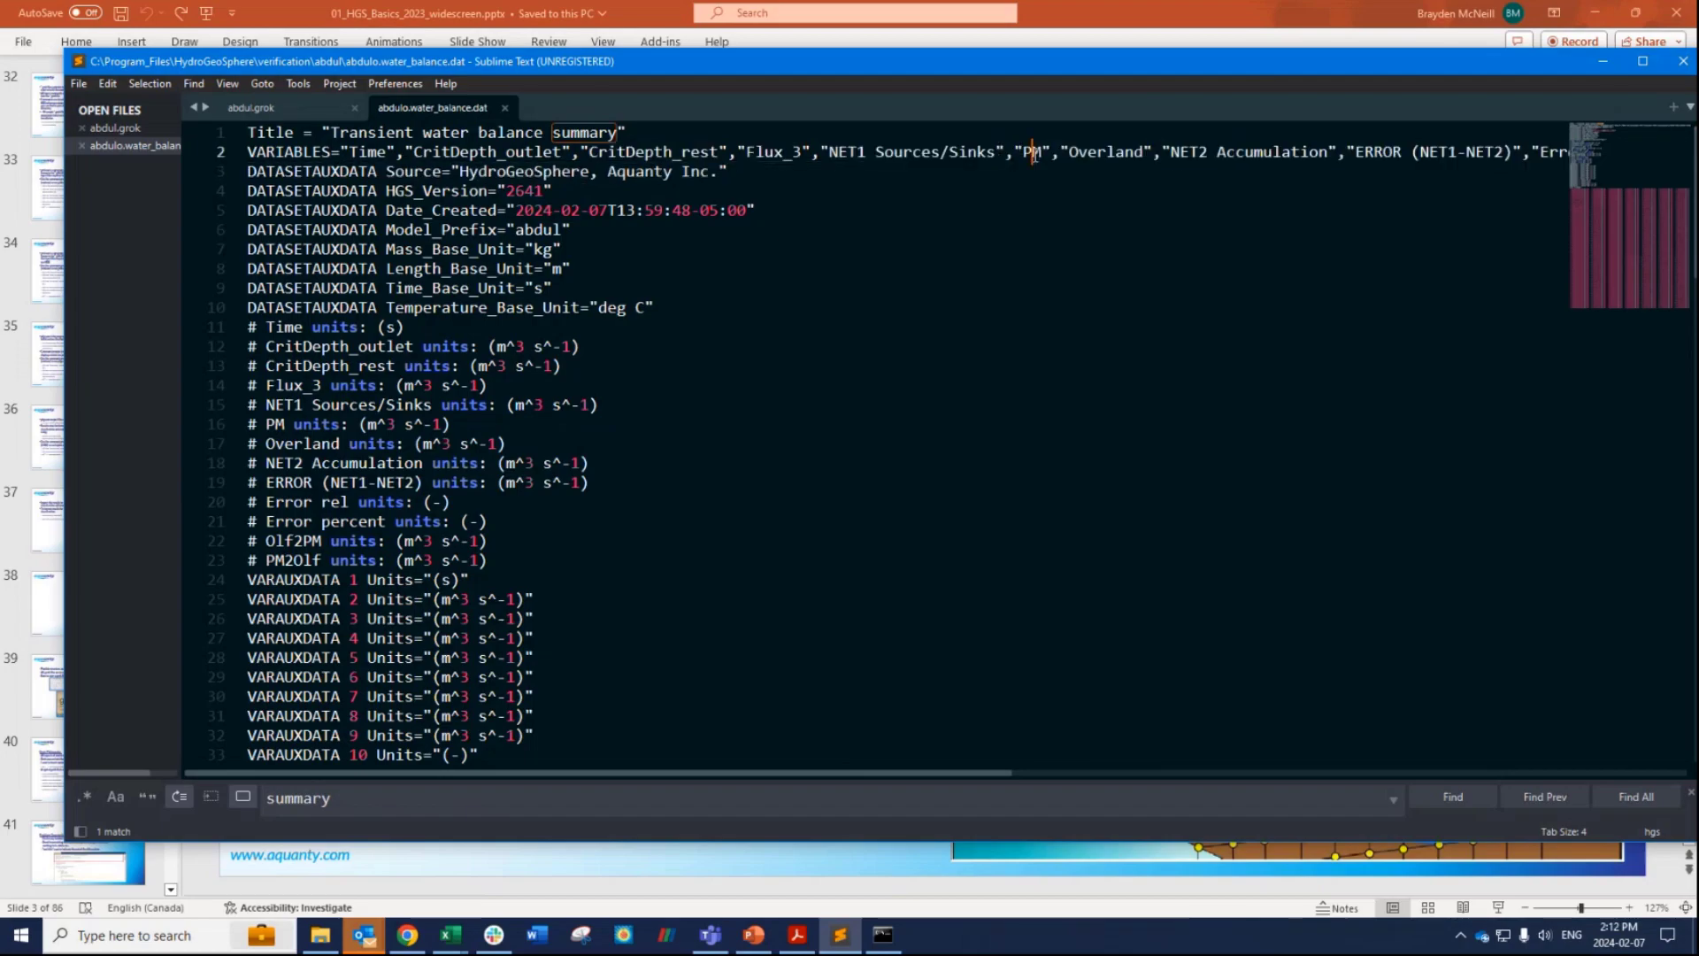
{"action": "double_click", "coordinate": [1104, 152]}
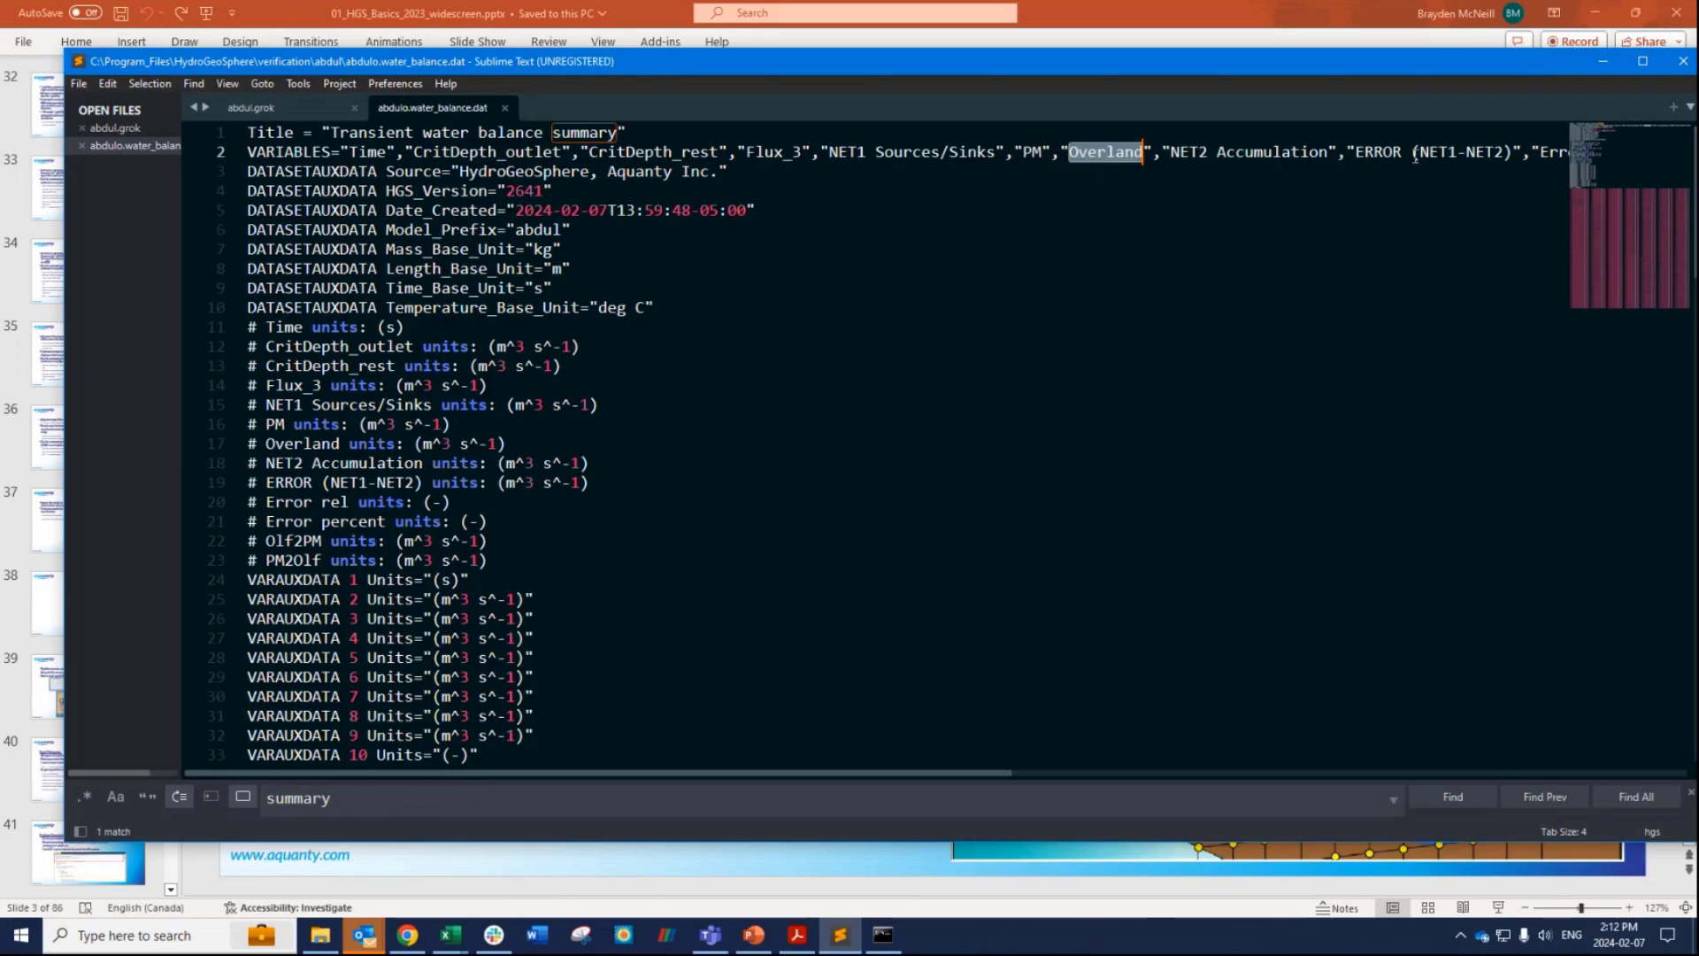
{"action": "left_click_drag", "start_coordinate": [1462, 158], "coordinate": [1515, 153]}
{"action": "left_click", "coordinate": [1515, 153]}
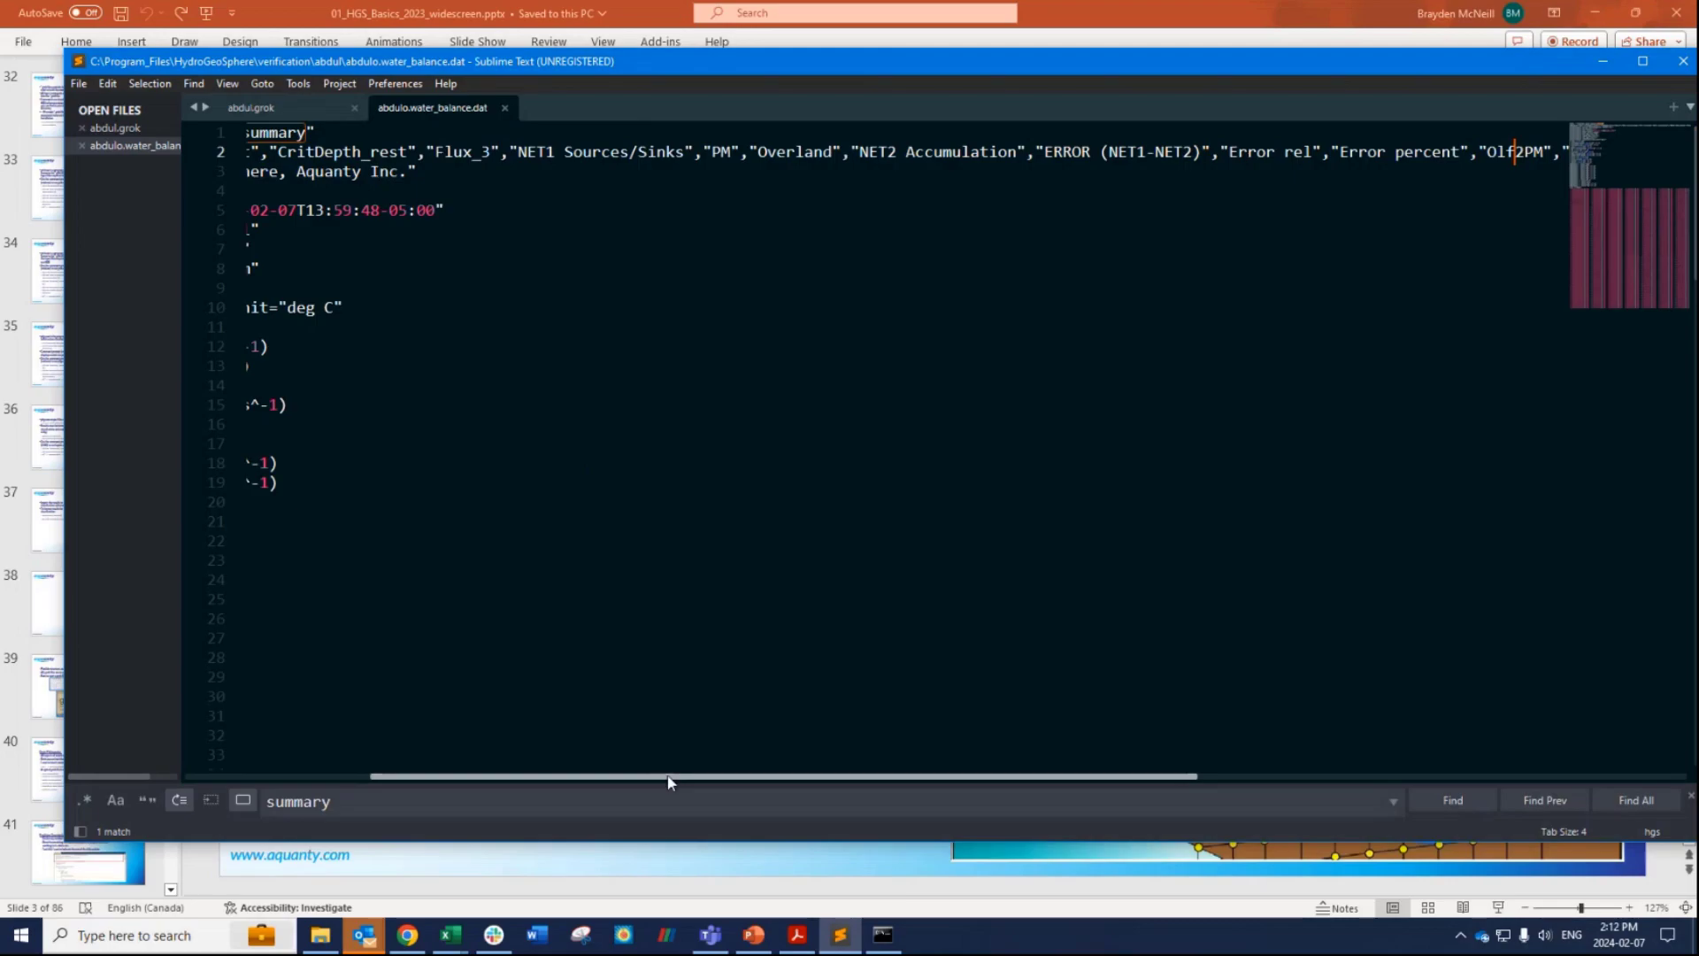
{"action": "left_click_drag", "start_coordinate": [664, 784], "coordinate": [461, 785]}
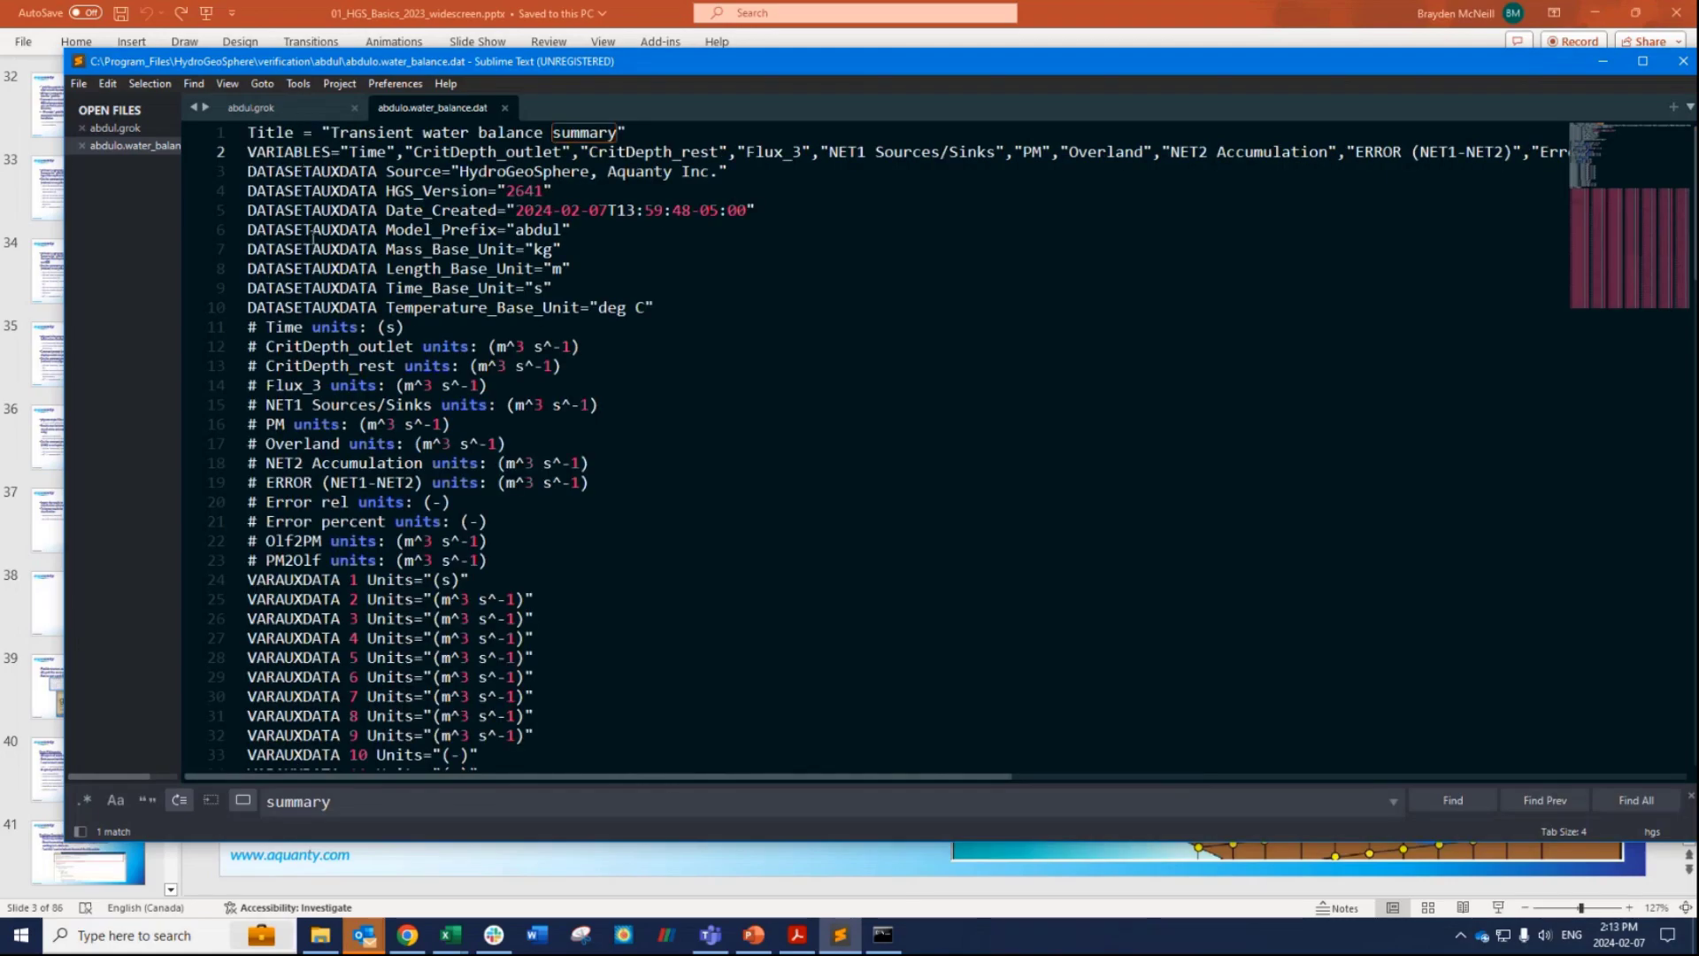
Highlight the commented unit lines from Time through PM2Olf, and shrink the text and widen the window to view the data columns.
{"action": "left_click_drag", "start_coordinate": [250, 326], "coordinate": [576, 563]}
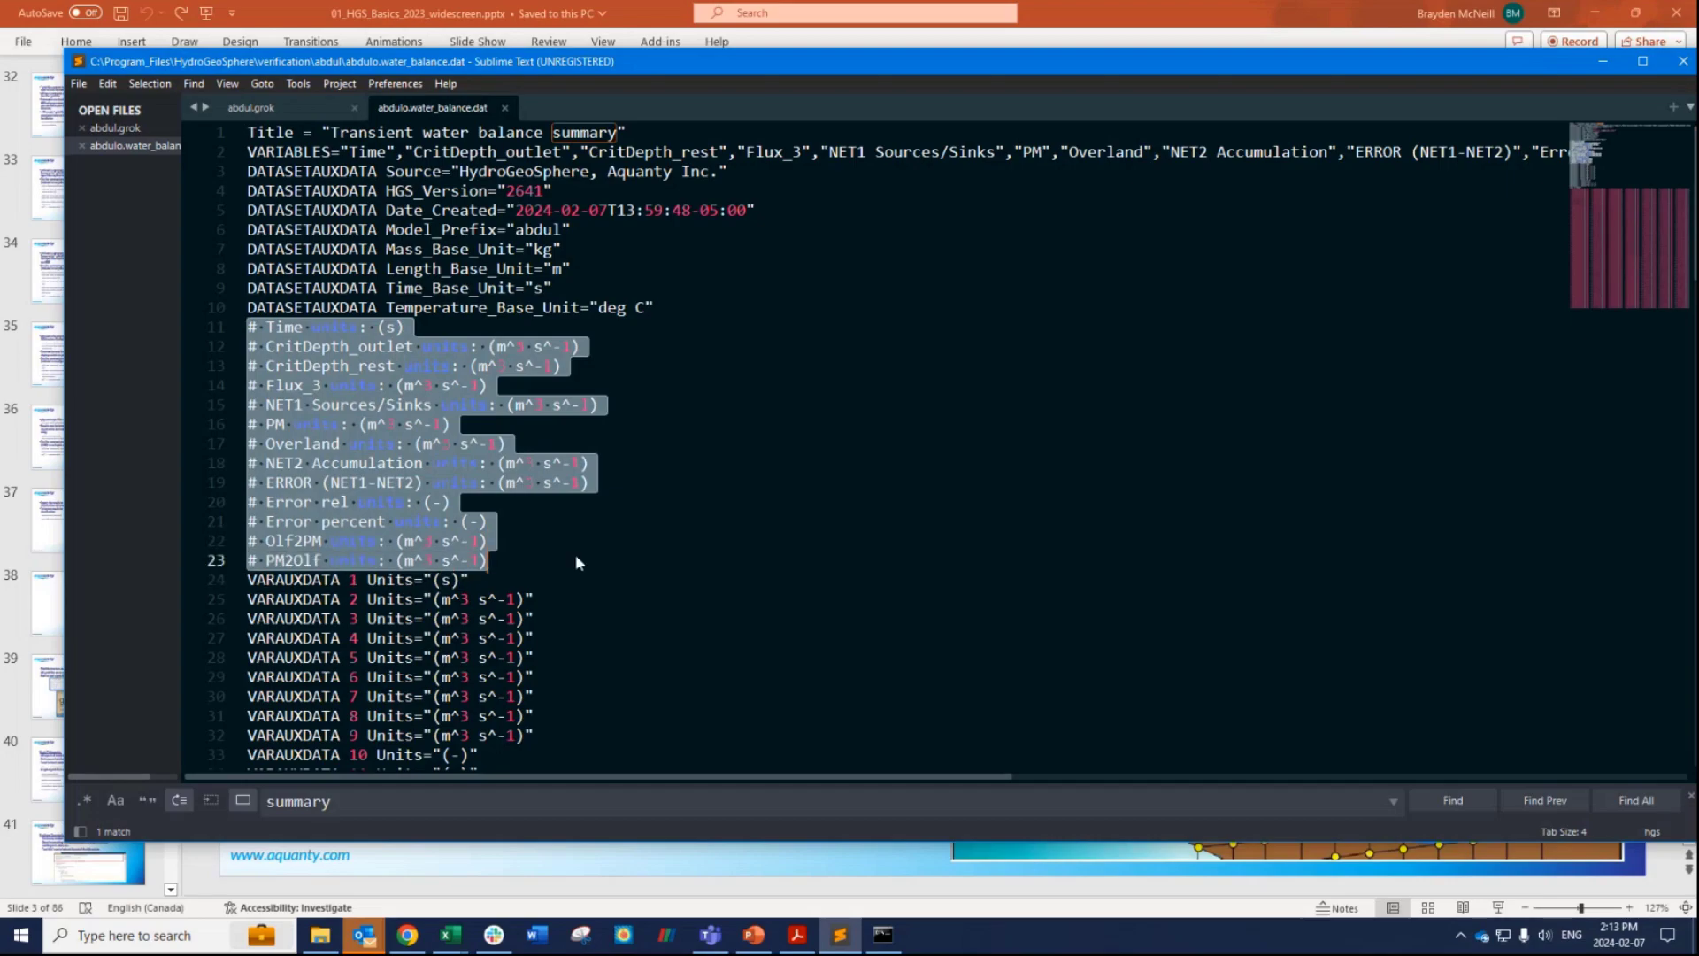
{"action": "scroll", "coordinate": [735, 555], "scroll_direction": "down", "scroll_amount": 9}
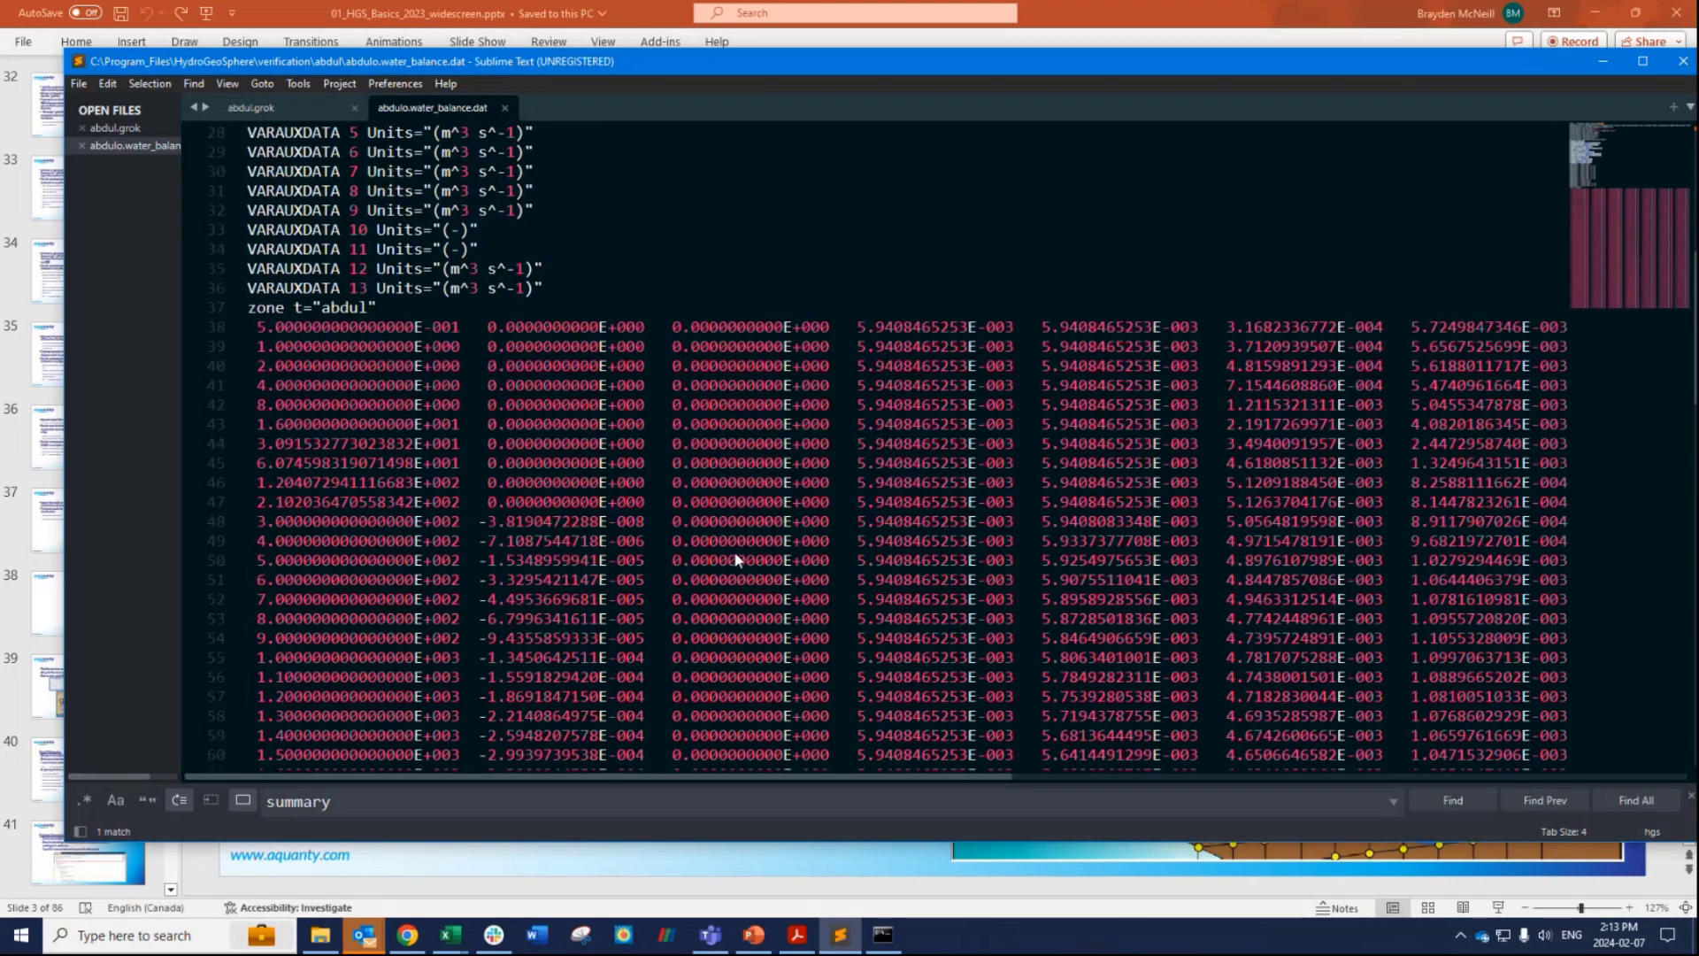
{"action": "left_click_drag", "start_coordinate": [263, 781], "coordinate": [250, 747]}
{"action": "scroll", "coordinate": [421, 452], "scroll_direction": "down", "scroll_amount": 6, "text": "ctrl"}
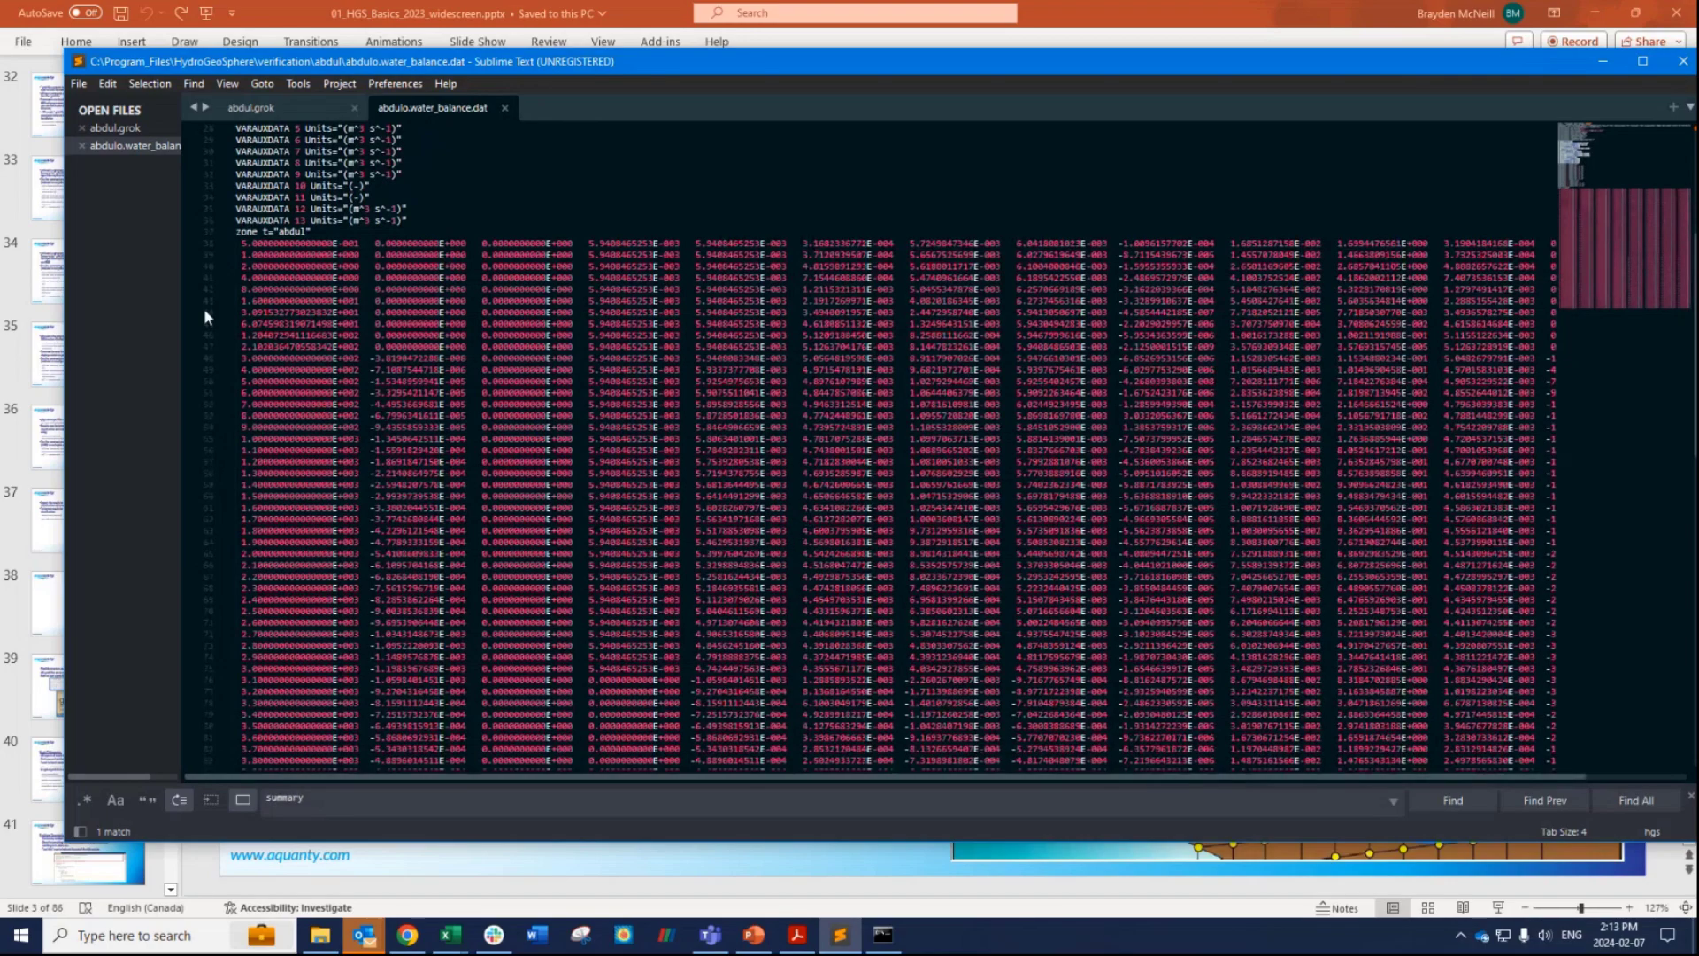
{"action": "left_click_drag", "start_coordinate": [64, 361], "coordinate": [7, 371]}
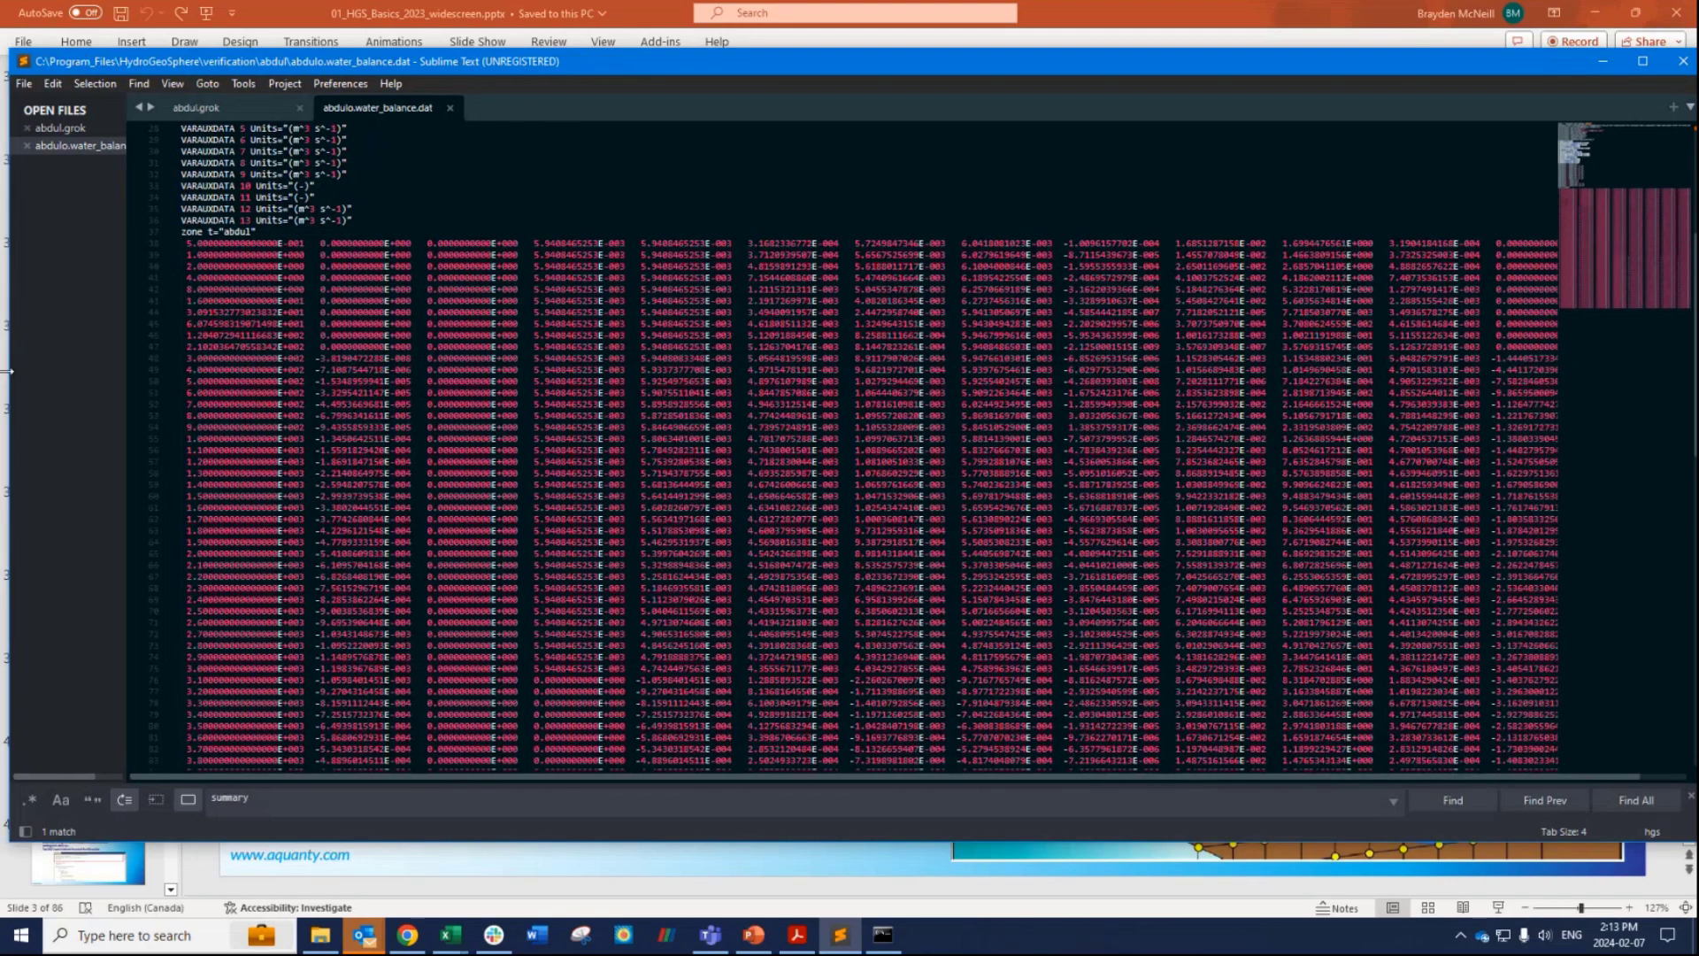
Enlarge the text again and highlight the first time value in the data below the zone line.
{"action": "scroll", "coordinate": [498, 356], "scroll_direction": "up", "scroll_amount": 4}
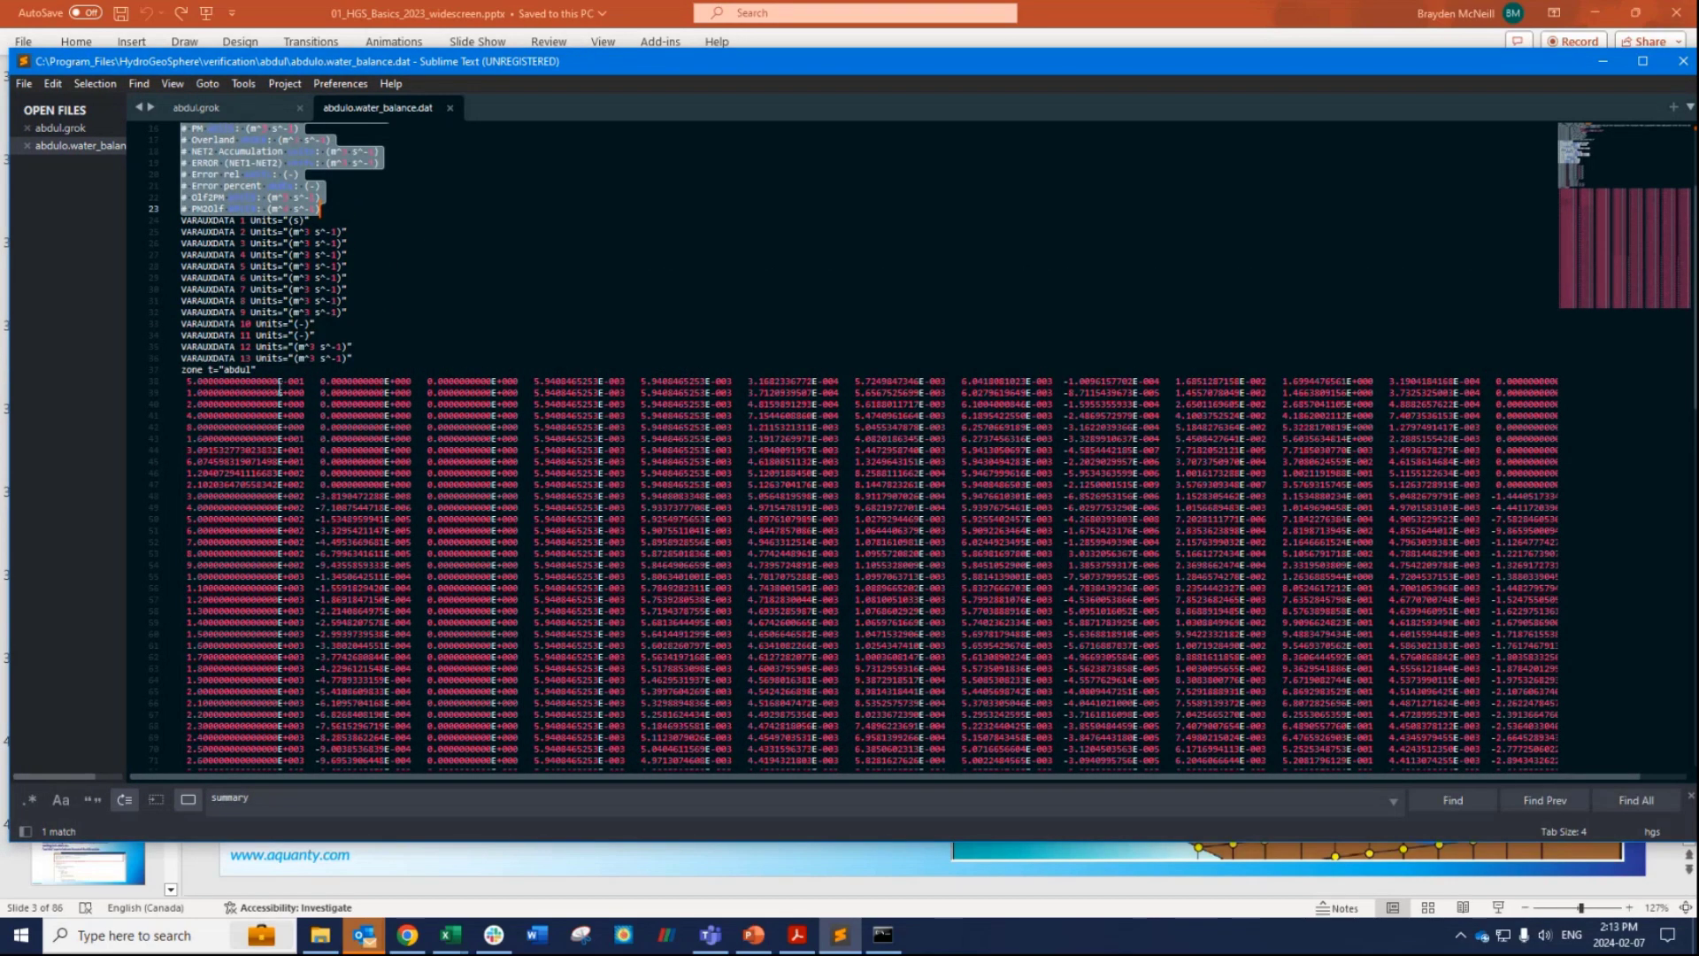
{"action": "scroll", "coordinate": [200, 398], "scroll_direction": "up", "scroll_amount": 3}
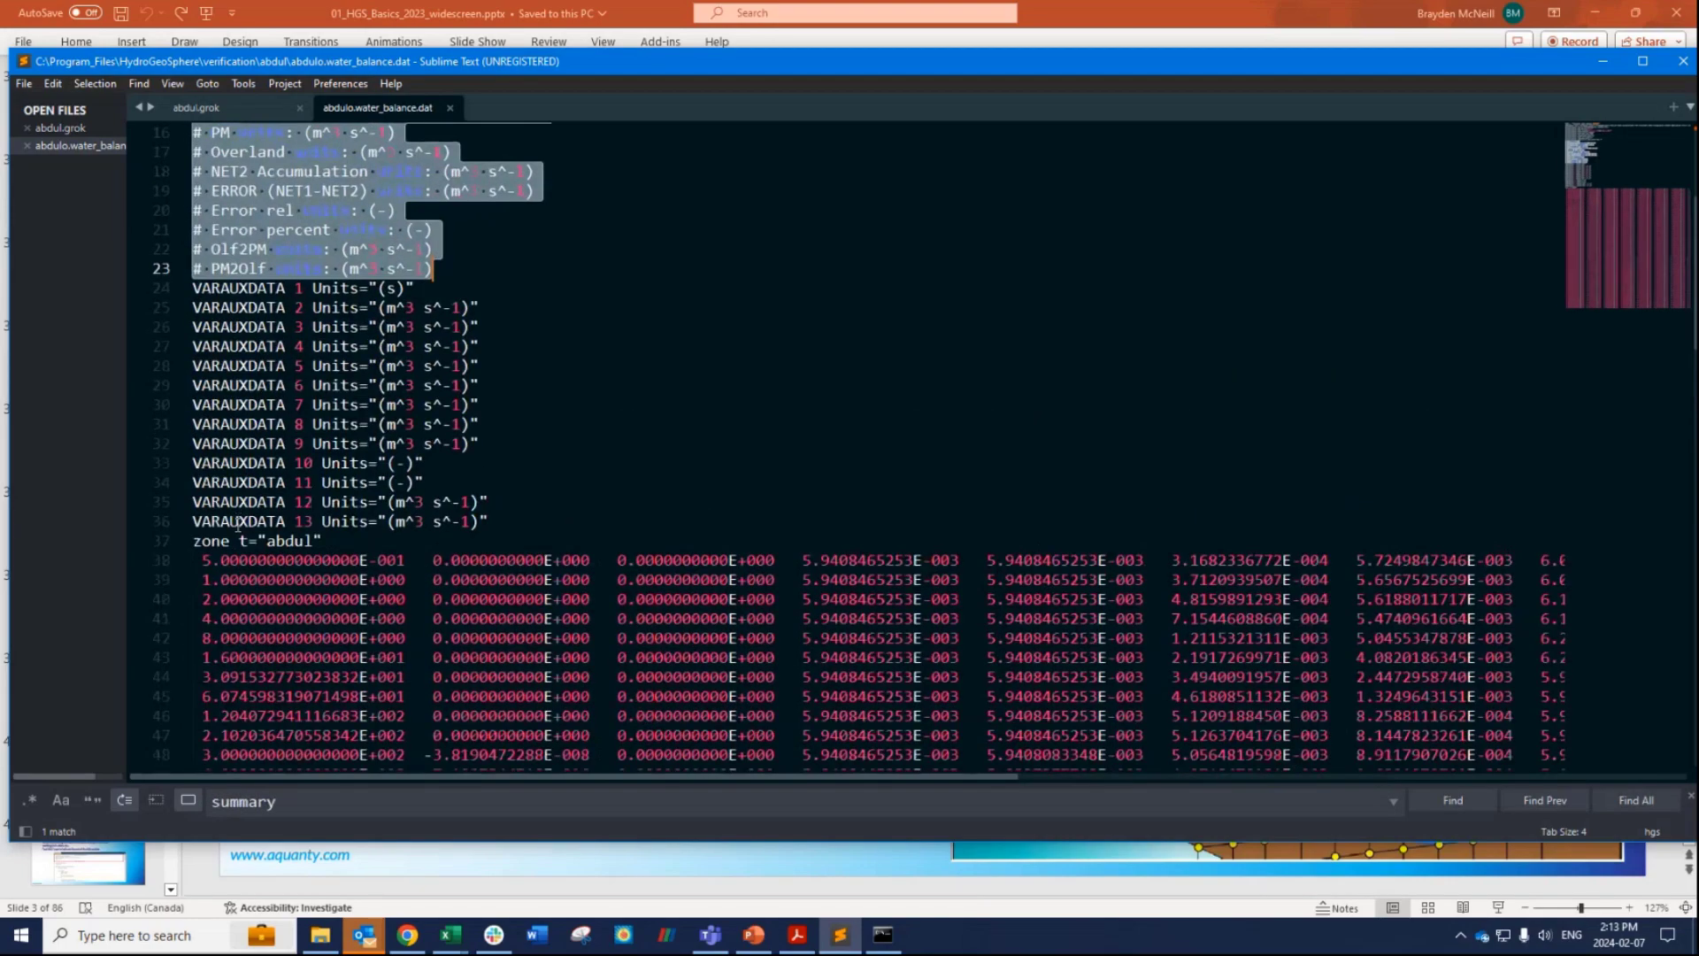
{"action": "left_click", "coordinate": [202, 442]}
{"action": "left_click_drag", "start_coordinate": [202, 442], "coordinate": [408, 439]}
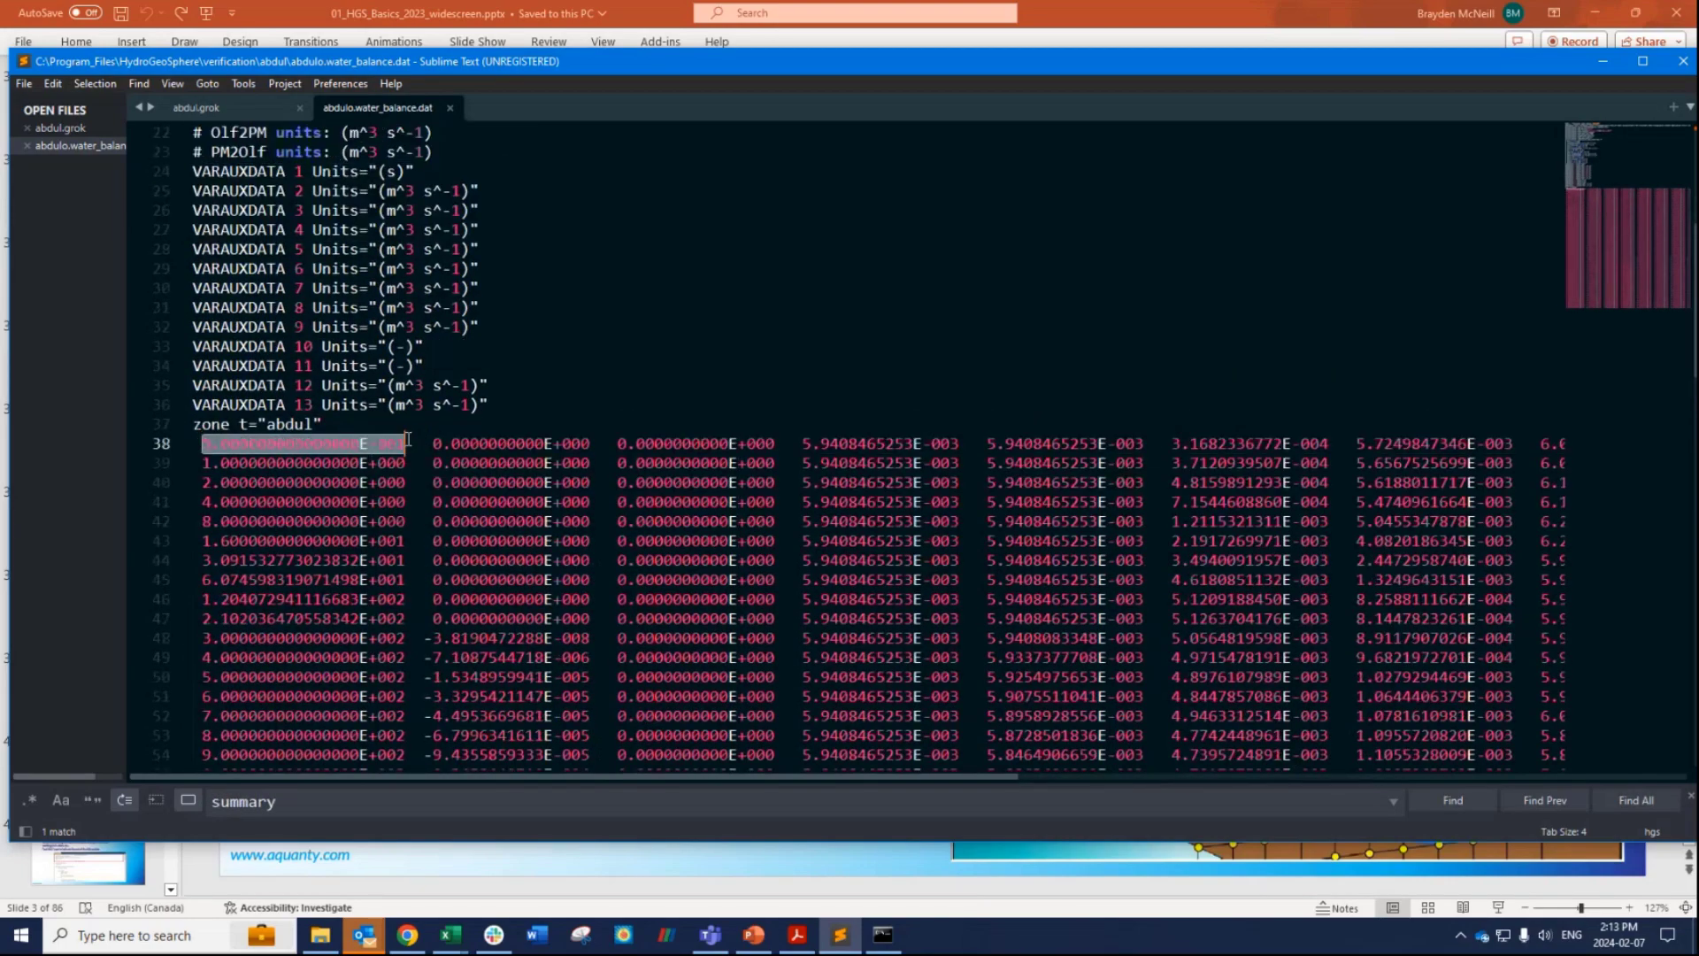
Highlight the simulation time report in the command prompt, move that window aside, and highlight the number of time steps.
{"action": "left_click", "coordinate": [882, 935]}
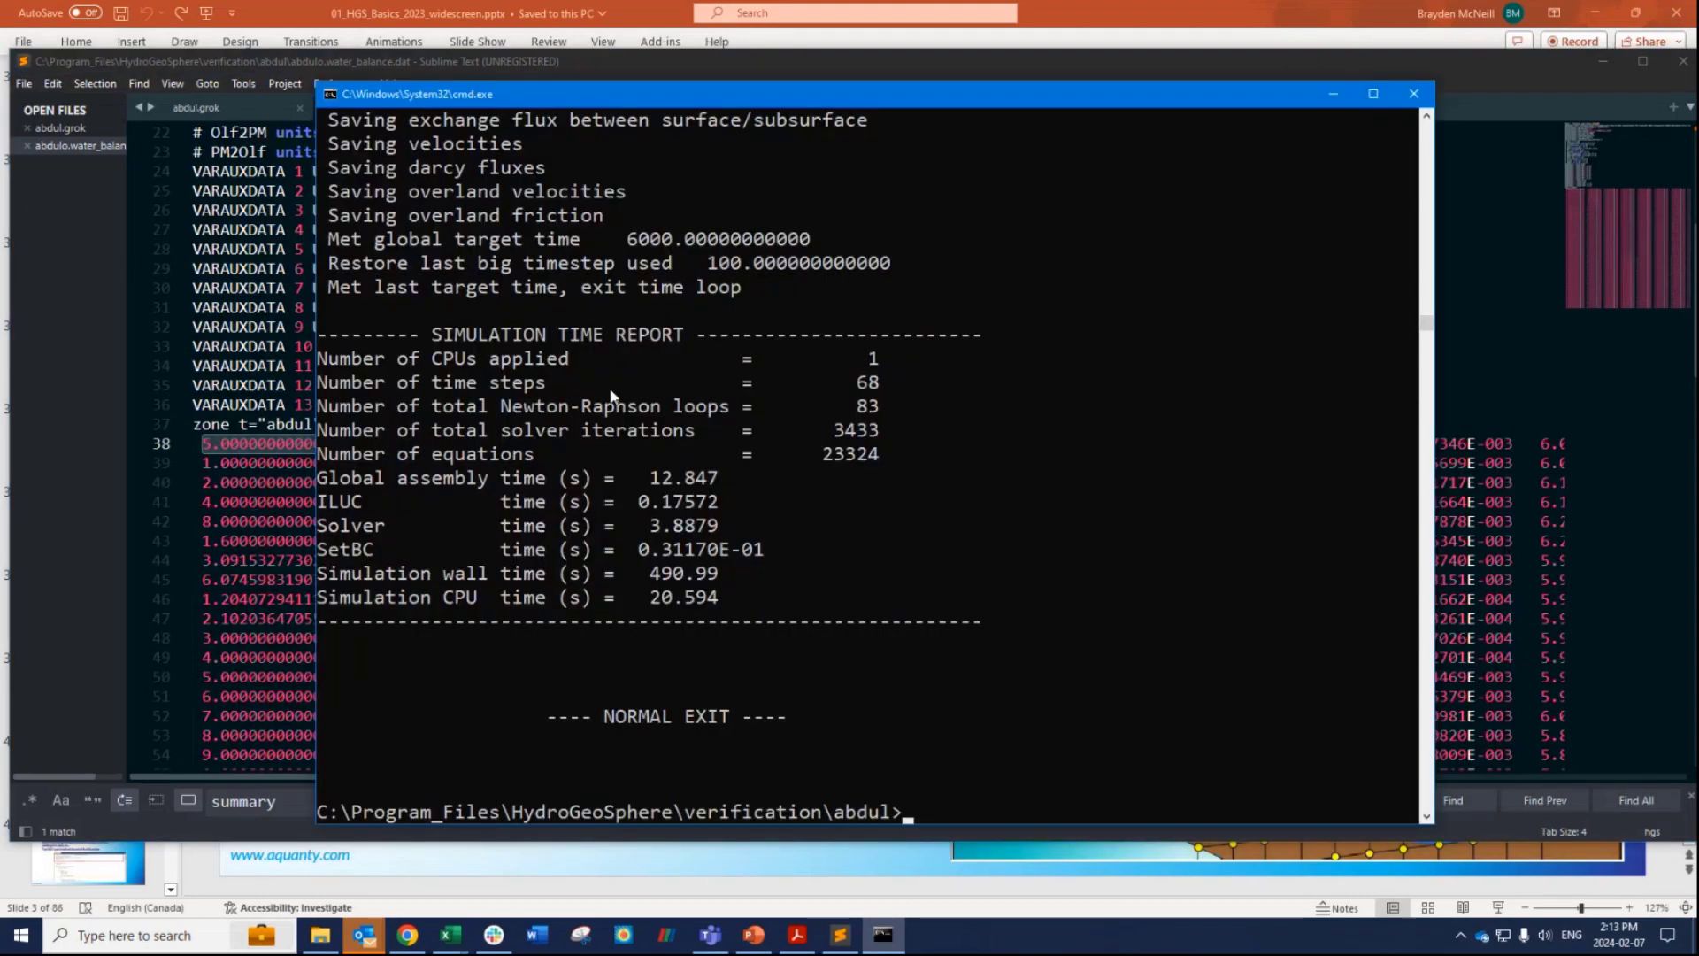
{"action": "left_click_drag", "start_coordinate": [1017, 619], "coordinate": [325, 332]}
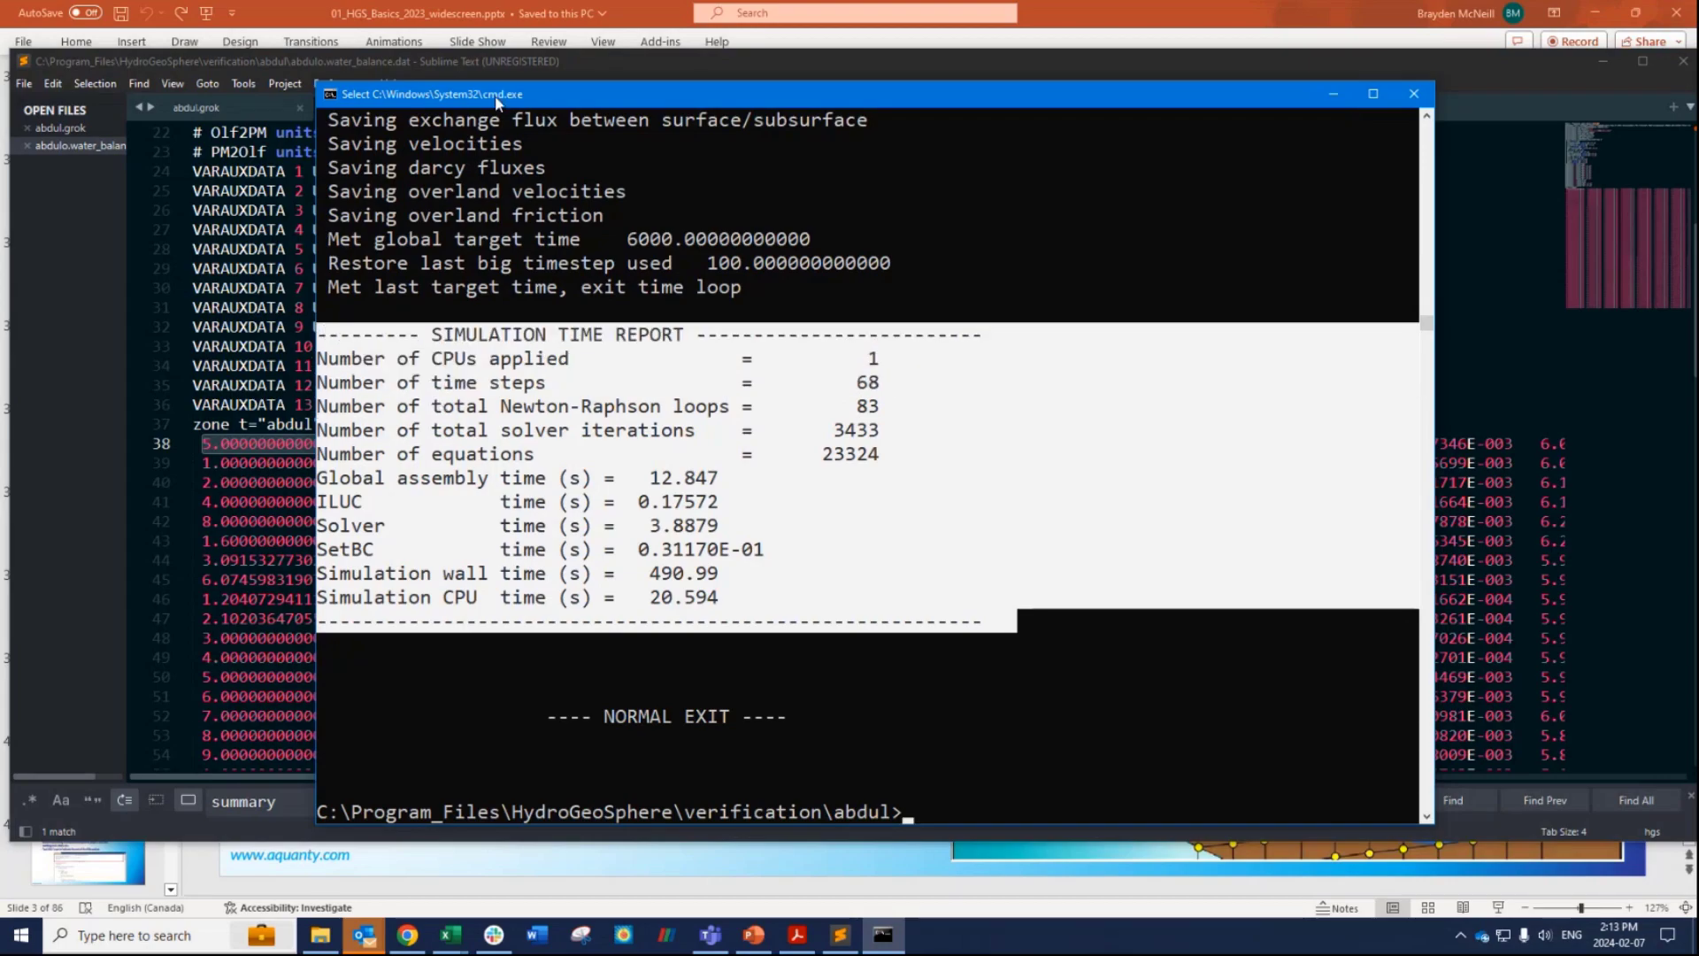
{"action": "left_click_drag", "start_coordinate": [495, 94], "coordinate": [705, 94]}
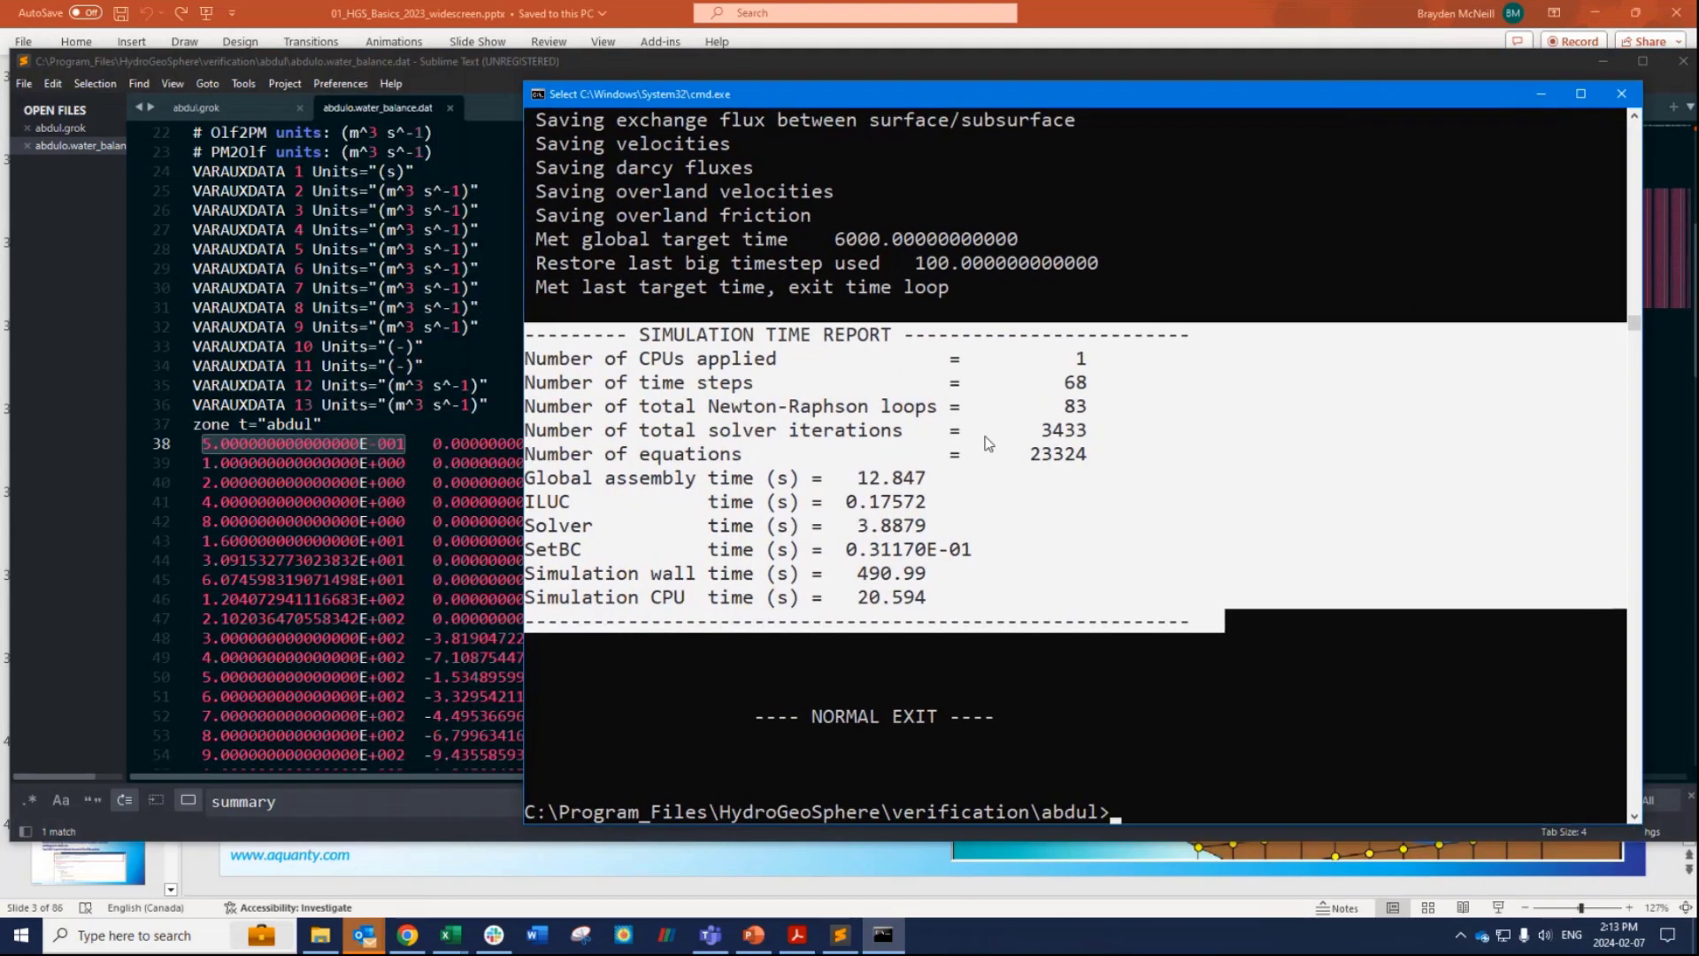
{"action": "double_click", "coordinate": [1076, 383]}
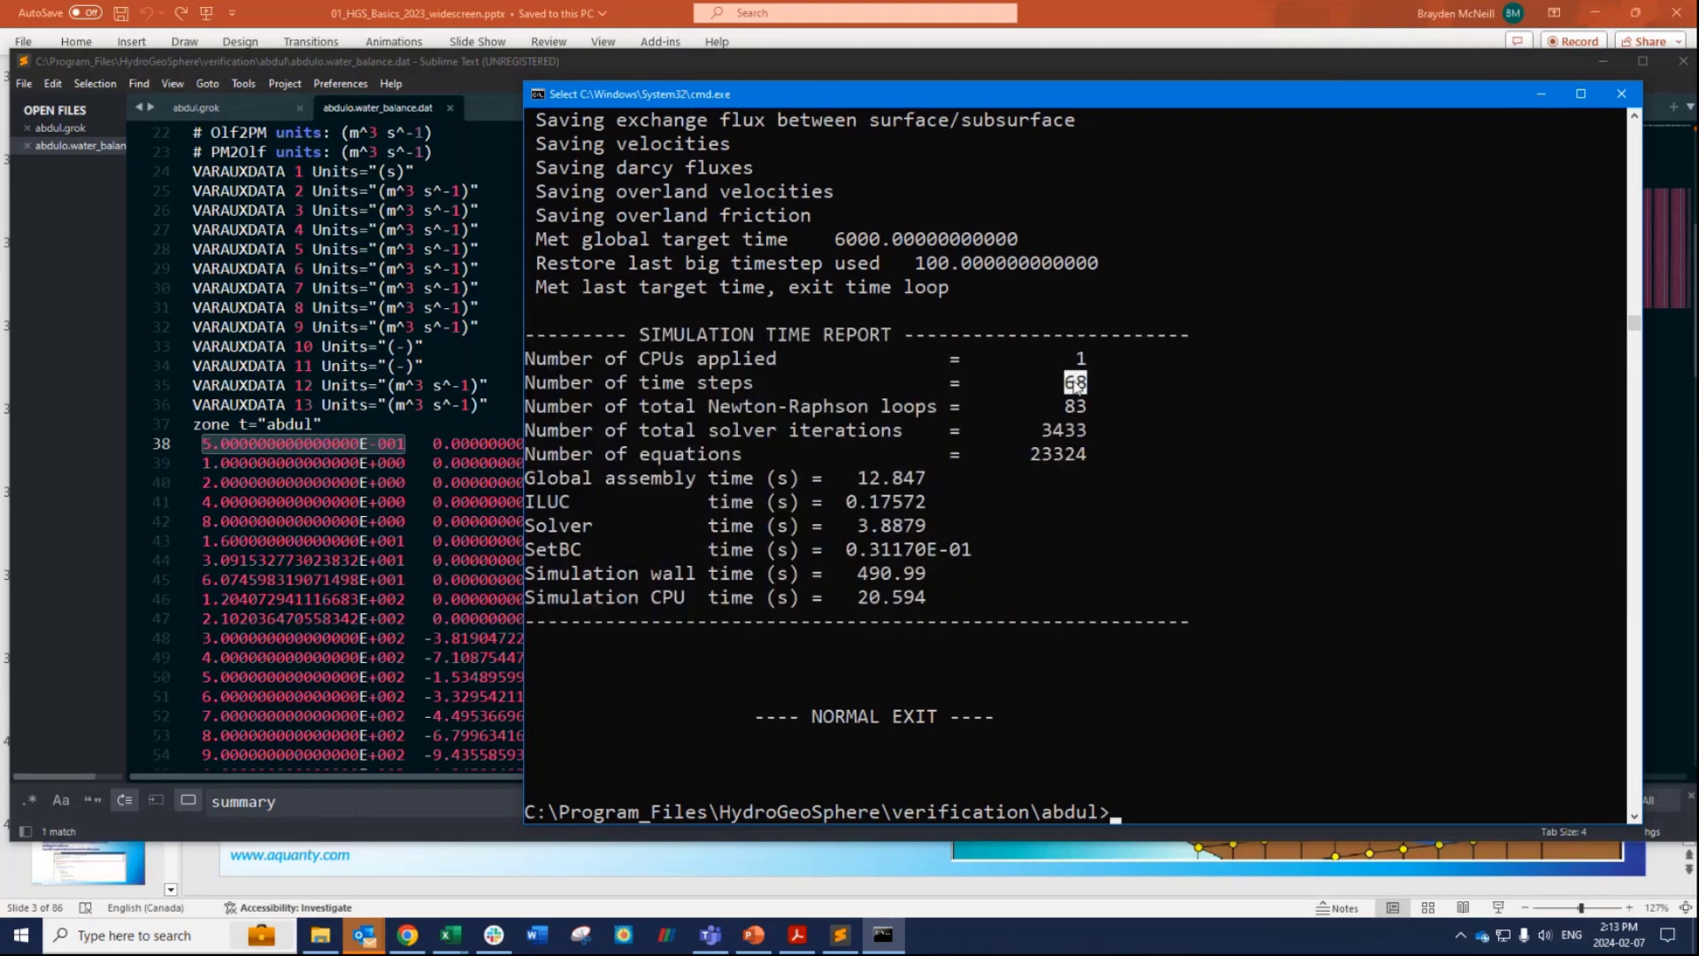
Highlight the water balance data rows down to line 90, and the whole output times block in abdul.grok.
{"action": "left_click", "coordinate": [239, 449]}
{"action": "scroll", "coordinate": [230, 416], "scroll_direction": "down", "scroll_amount": 1}
{"action": "left_click_drag", "start_coordinate": [200, 384], "coordinate": [237, 449]}
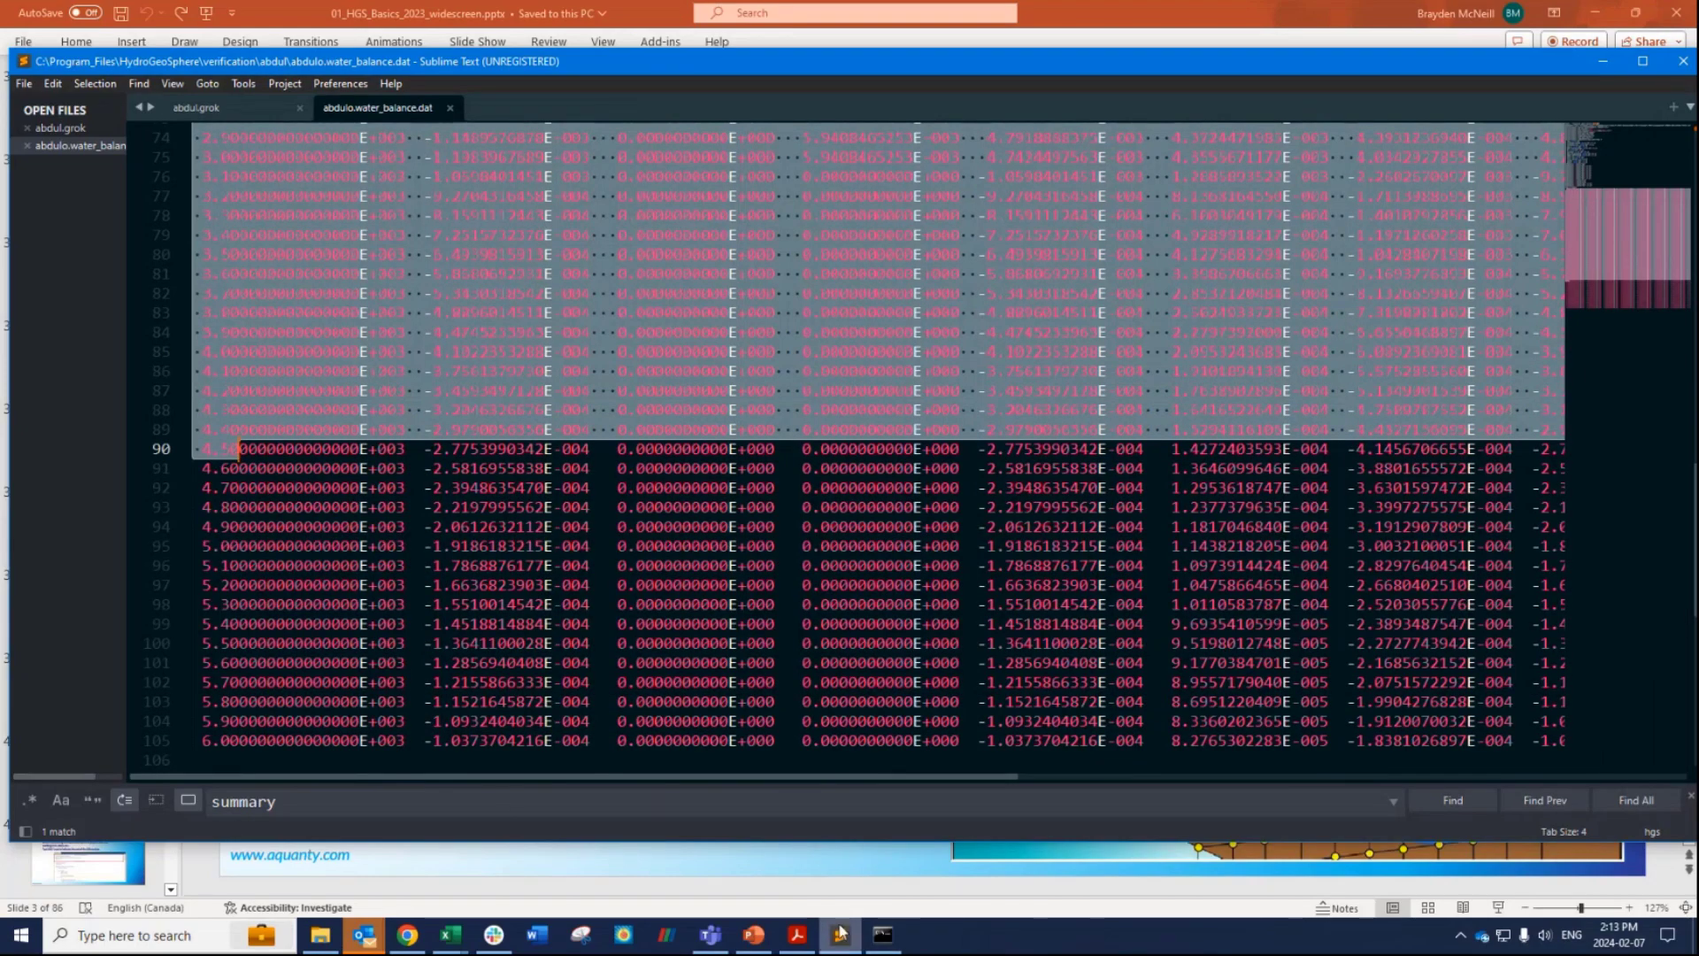
{"action": "left_click", "coordinate": [245, 114]}
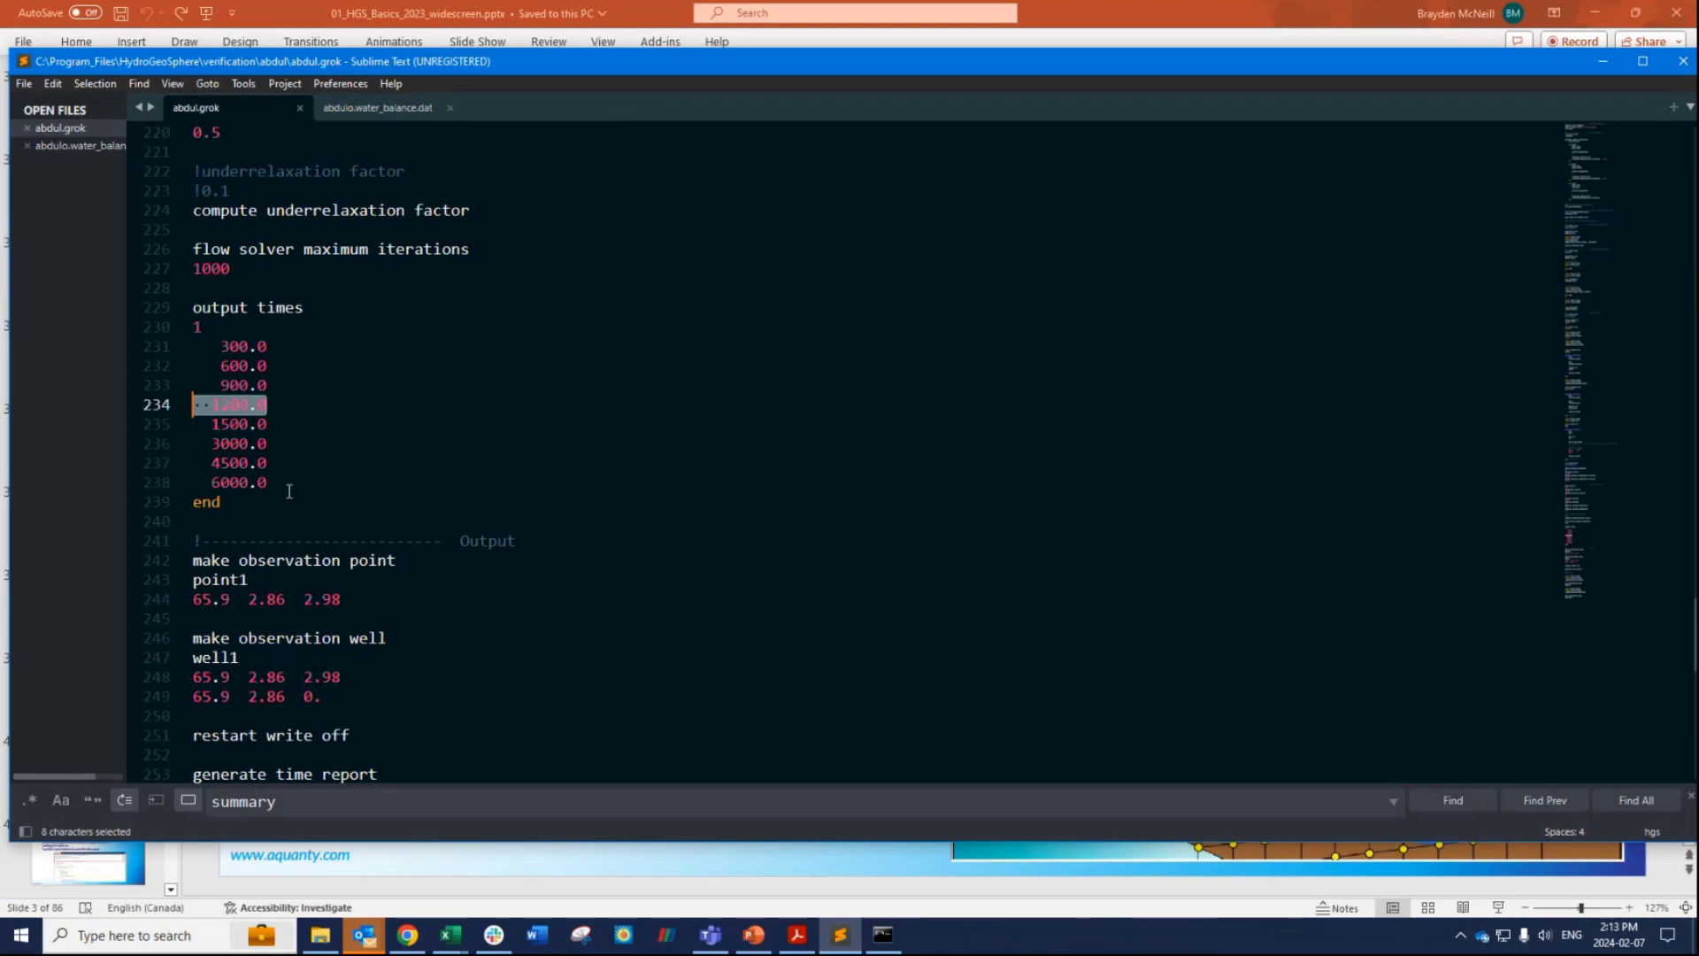
{"action": "left_click_drag", "start_coordinate": [239, 502], "coordinate": [181, 307]}
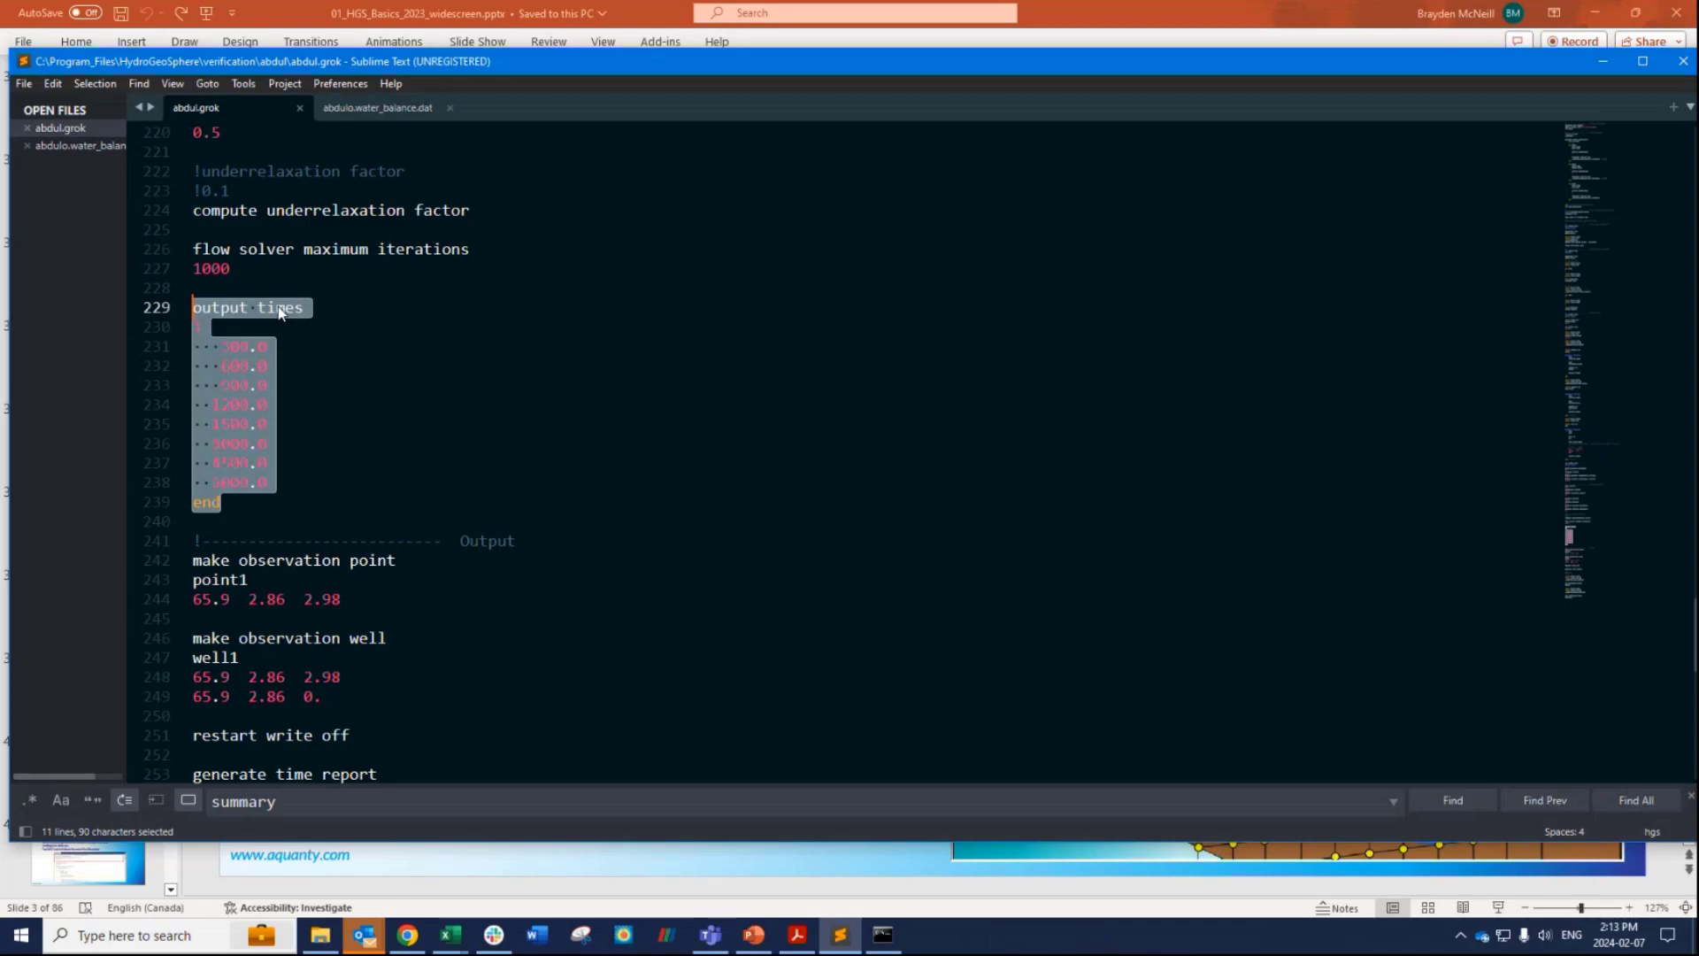
Review the time step rows and header of abdulo.water_balance.dat, and close the file after narrowing the editor window.
{"action": "left_click", "coordinate": [389, 111]}
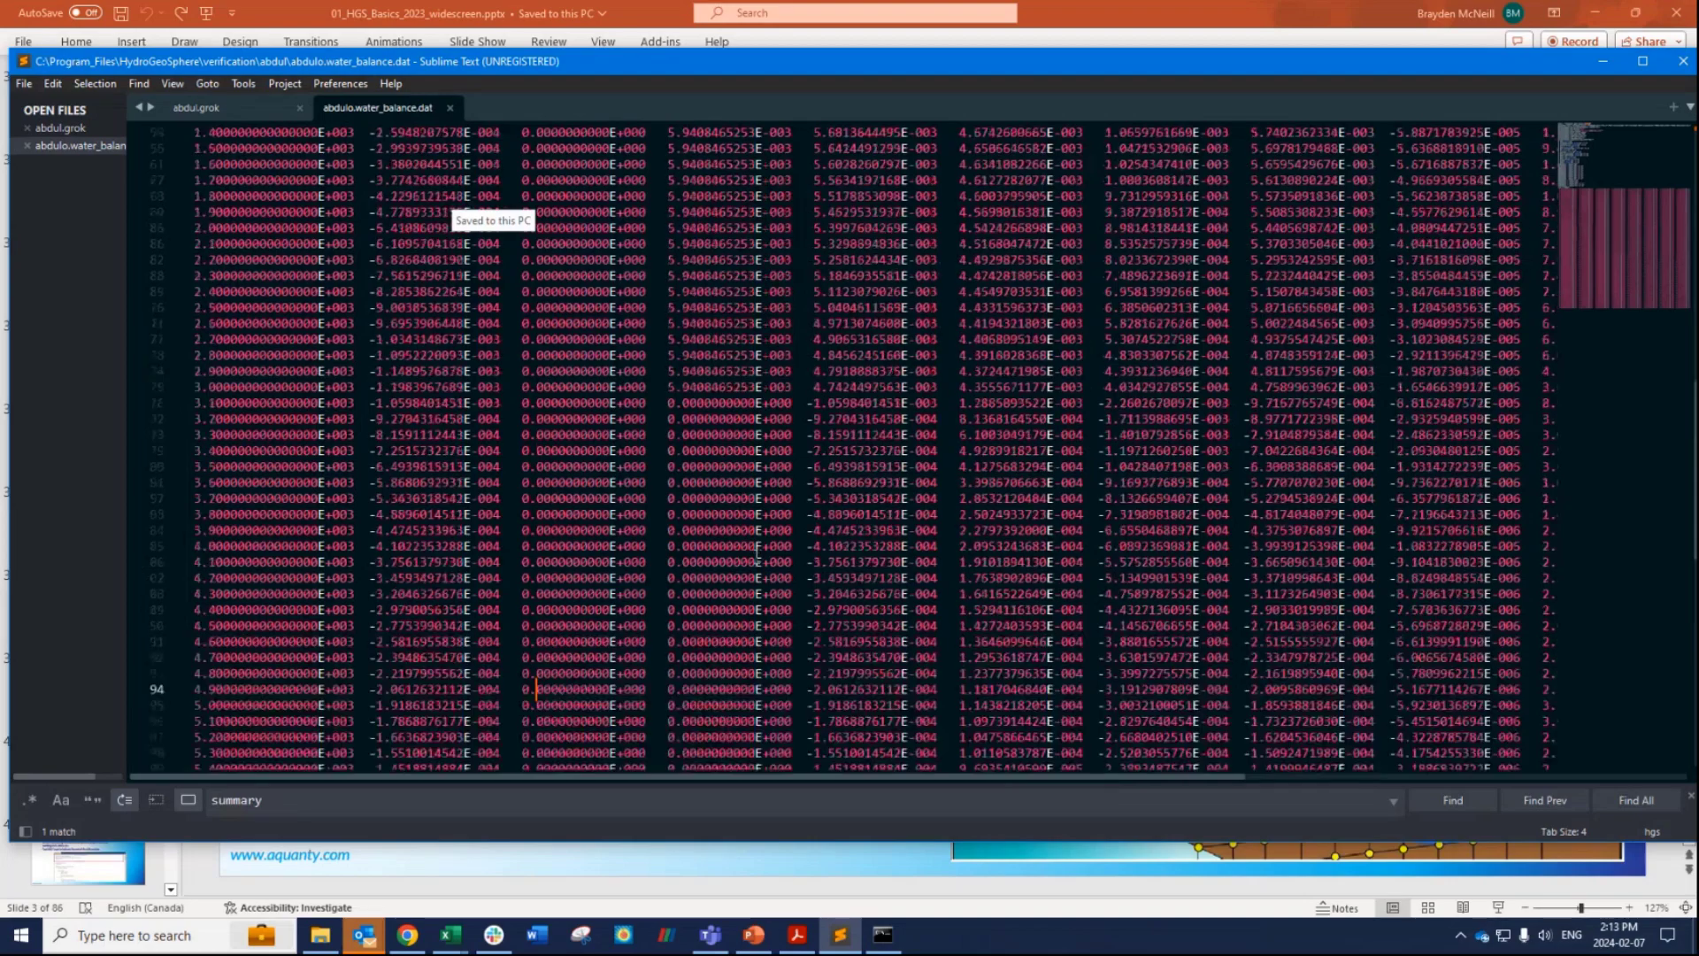
{"action": "scroll", "coordinate": [233, 315], "scroll_direction": "up", "scroll_amount": 11}
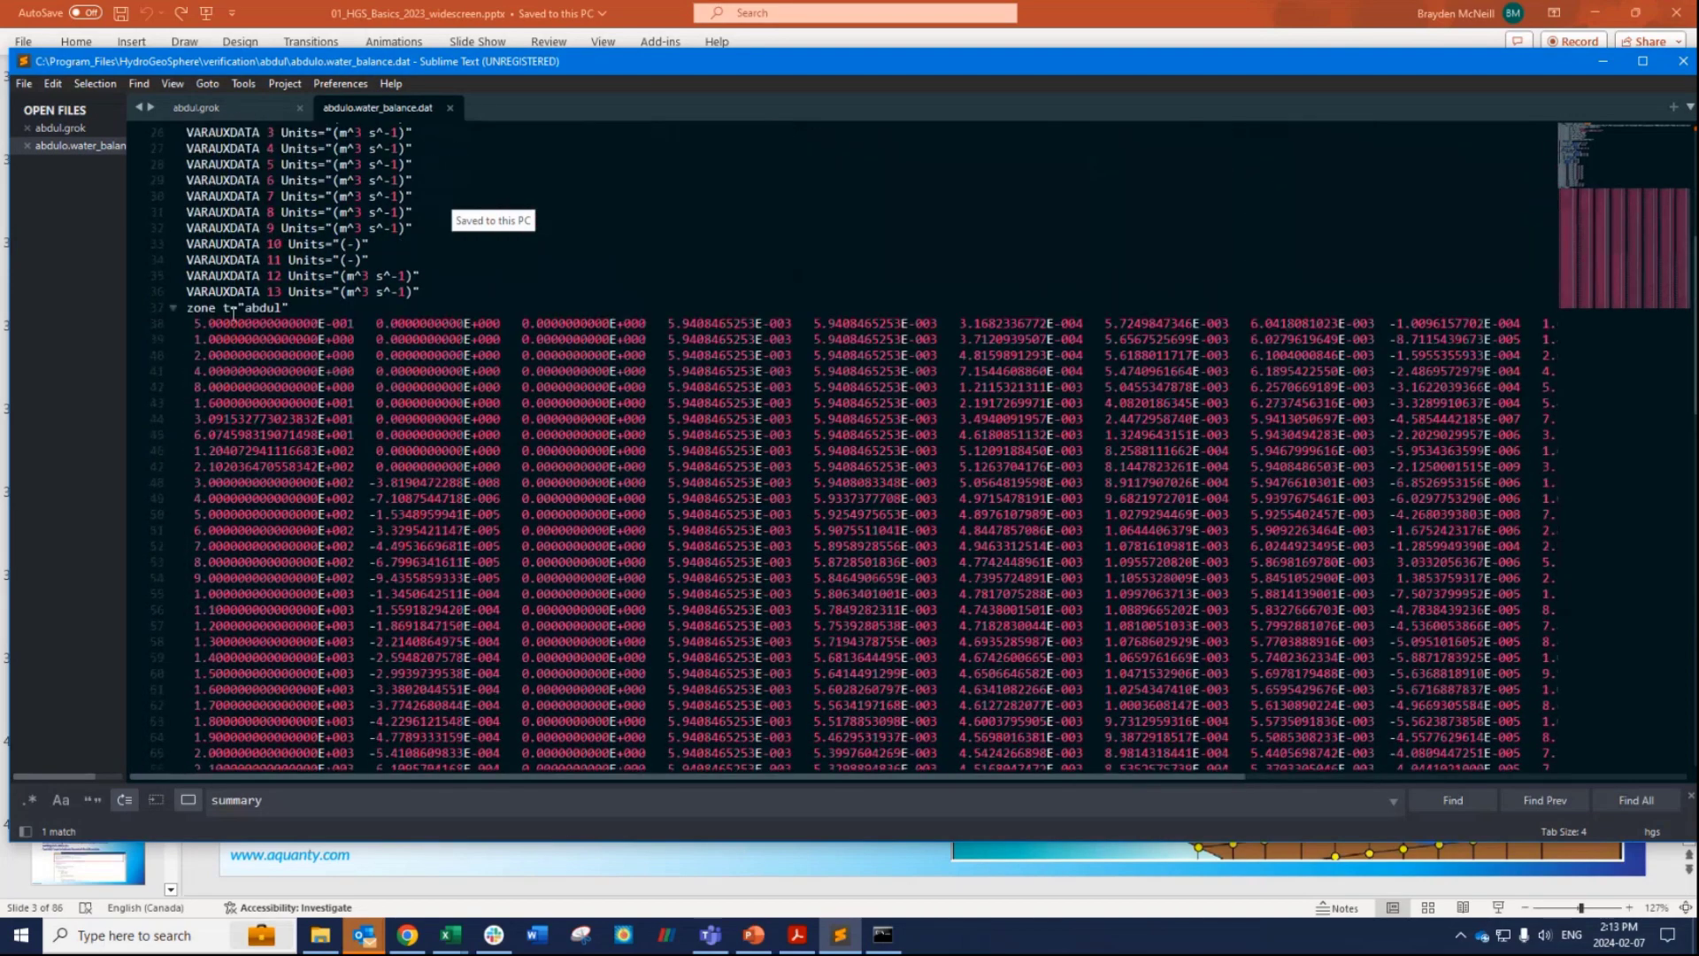
{"action": "scroll", "coordinate": [228, 337], "scroll_direction": "down", "scroll_amount": 2}
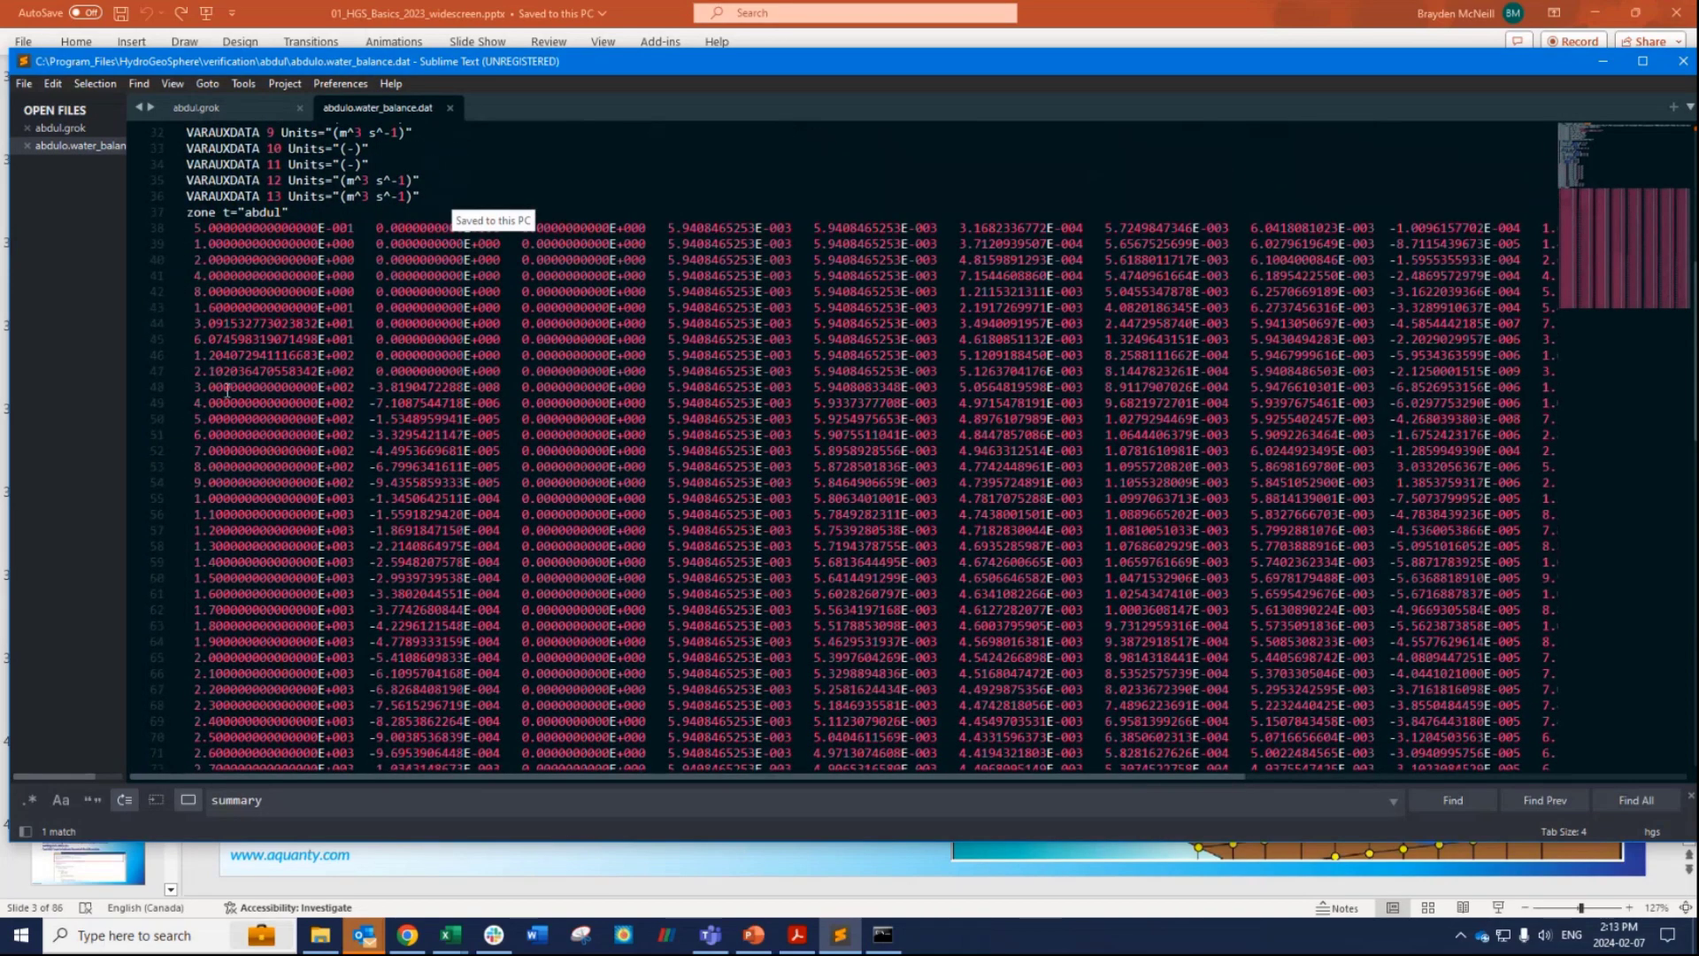
{"action": "scroll", "coordinate": [228, 390], "scroll_direction": "up", "scroll_amount": 10}
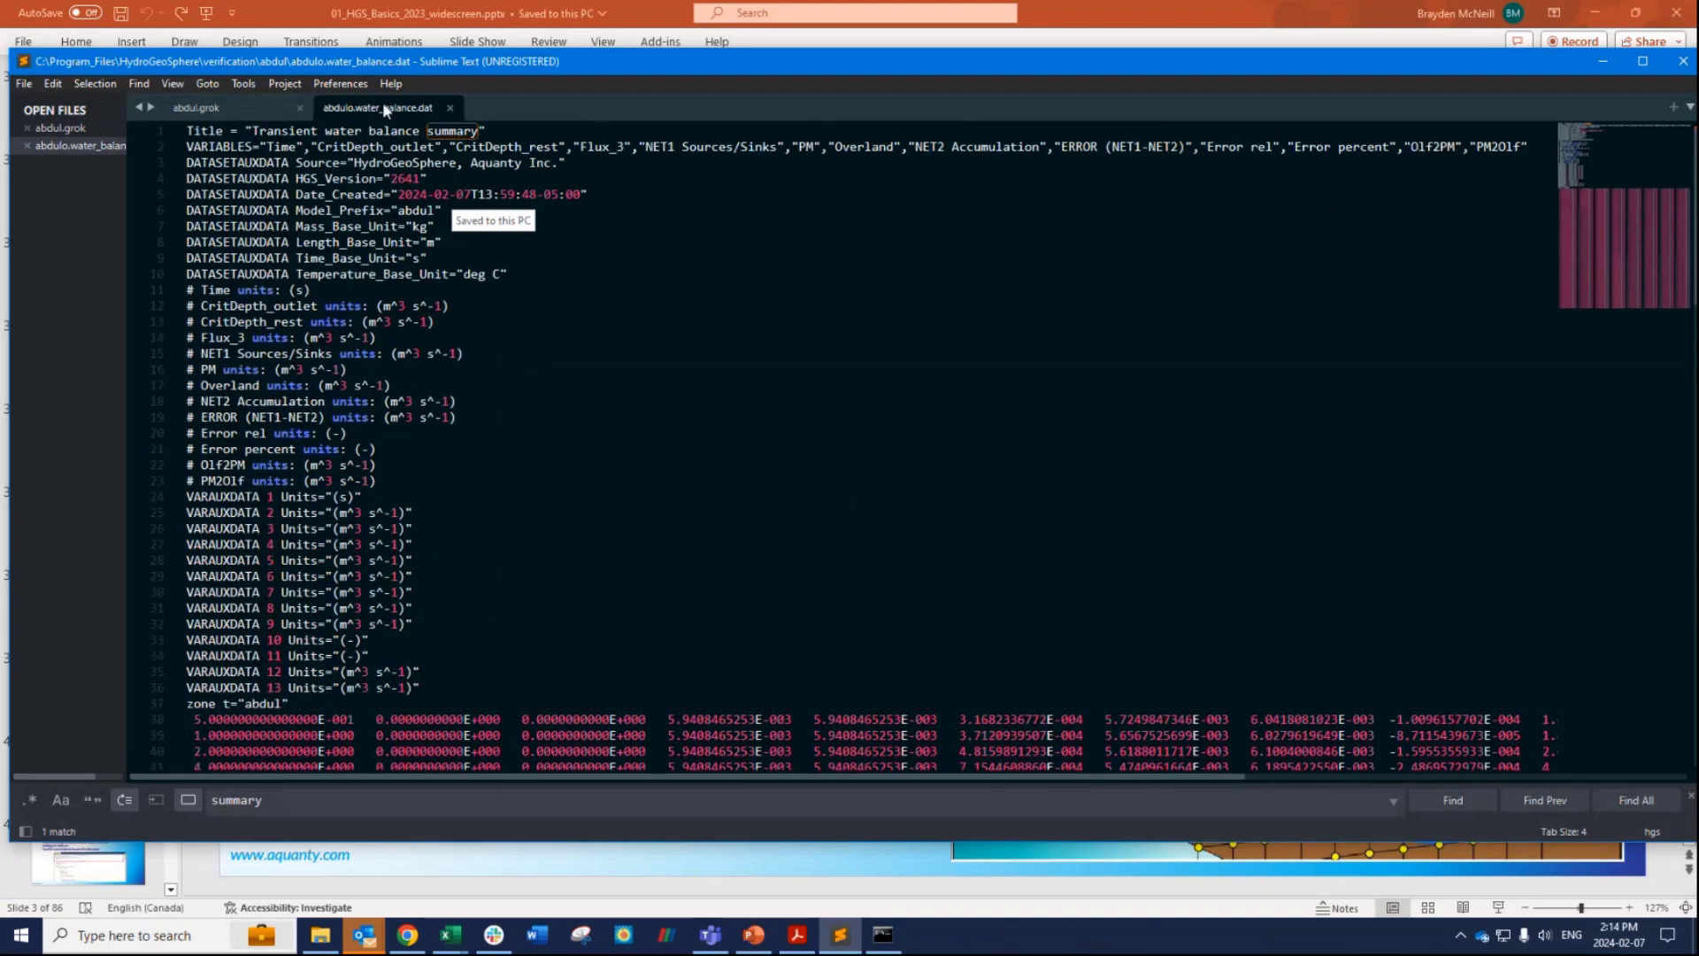
{"action": "left_click_drag", "start_coordinate": [10, 198], "coordinate": [724, 213]}
{"action": "left_click", "coordinate": [1162, 107]}
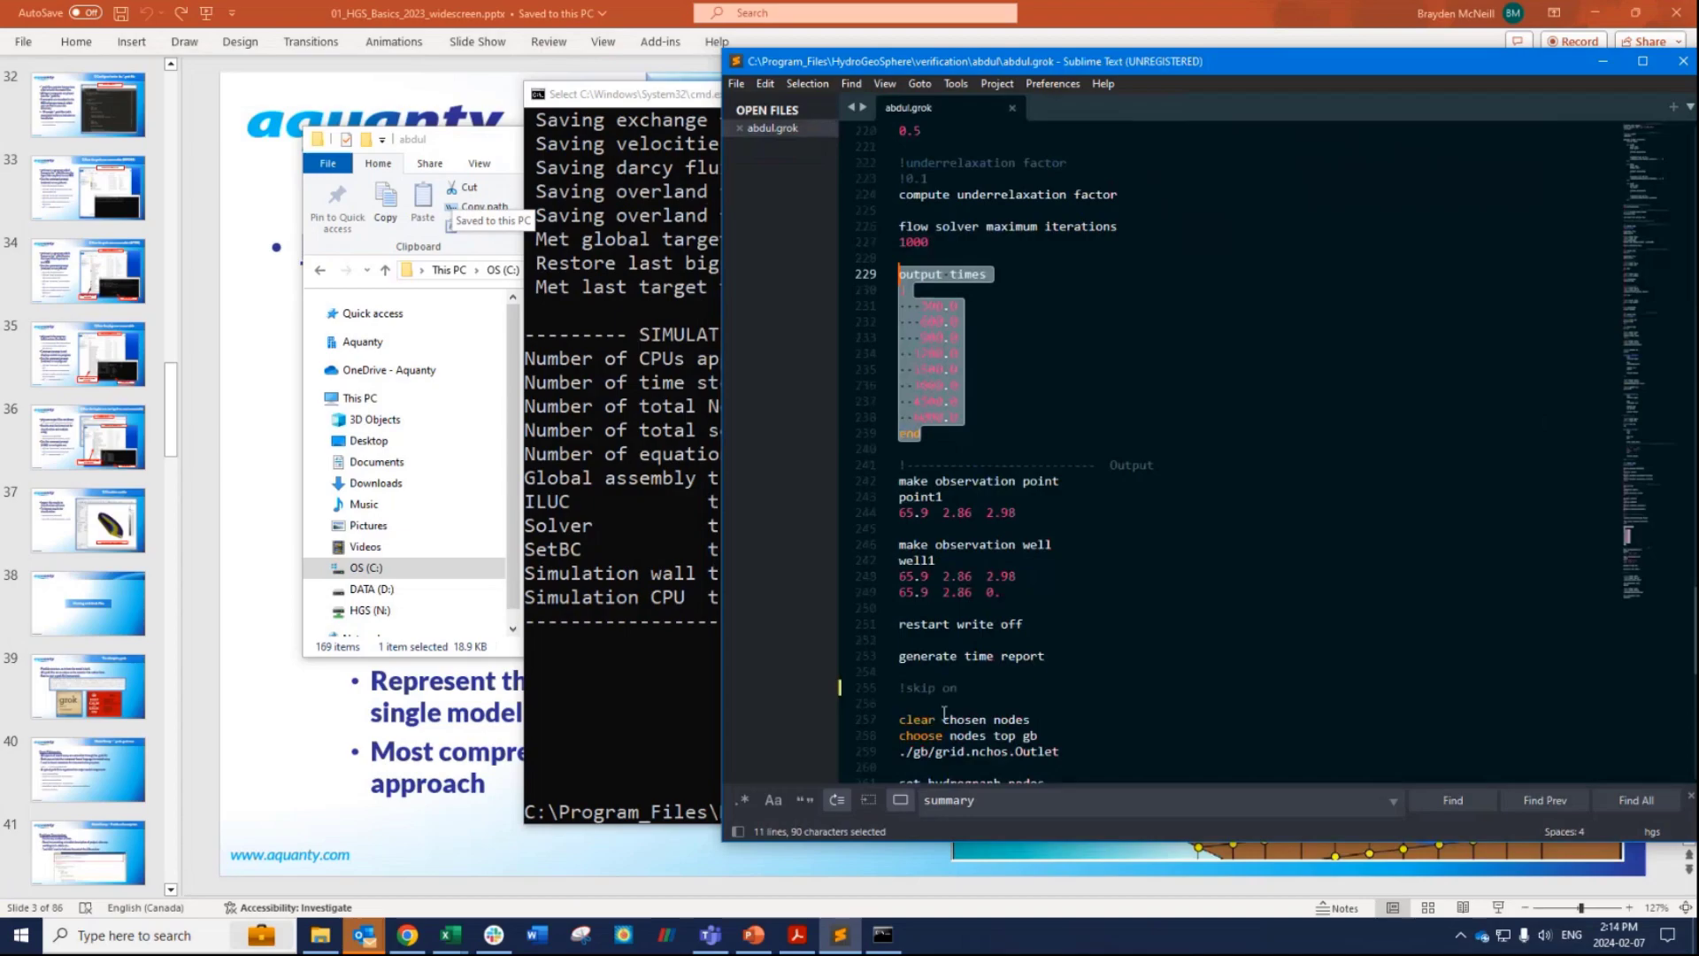
Open abdulo.observation_well_flow.point1.dat from File Explorer, and widen the editor window.
{"action": "left_click", "coordinate": [320, 936]}
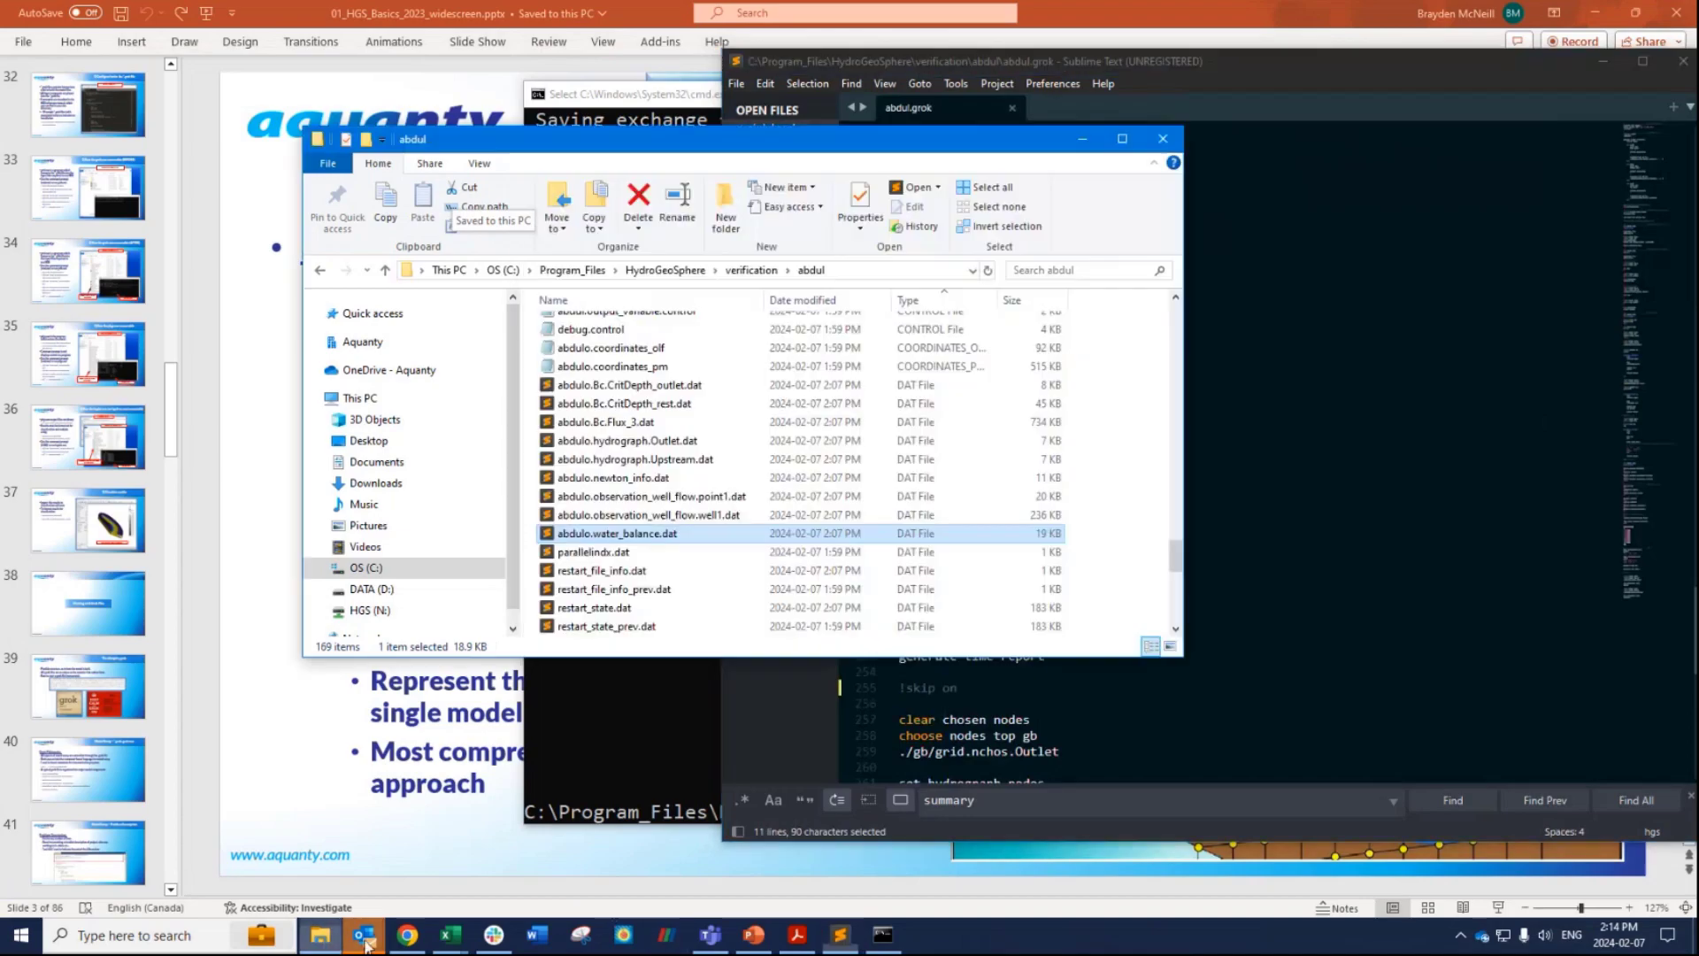
{"action": "left_click", "coordinate": [718, 501]}
{"action": "double_click", "coordinate": [718, 501]}
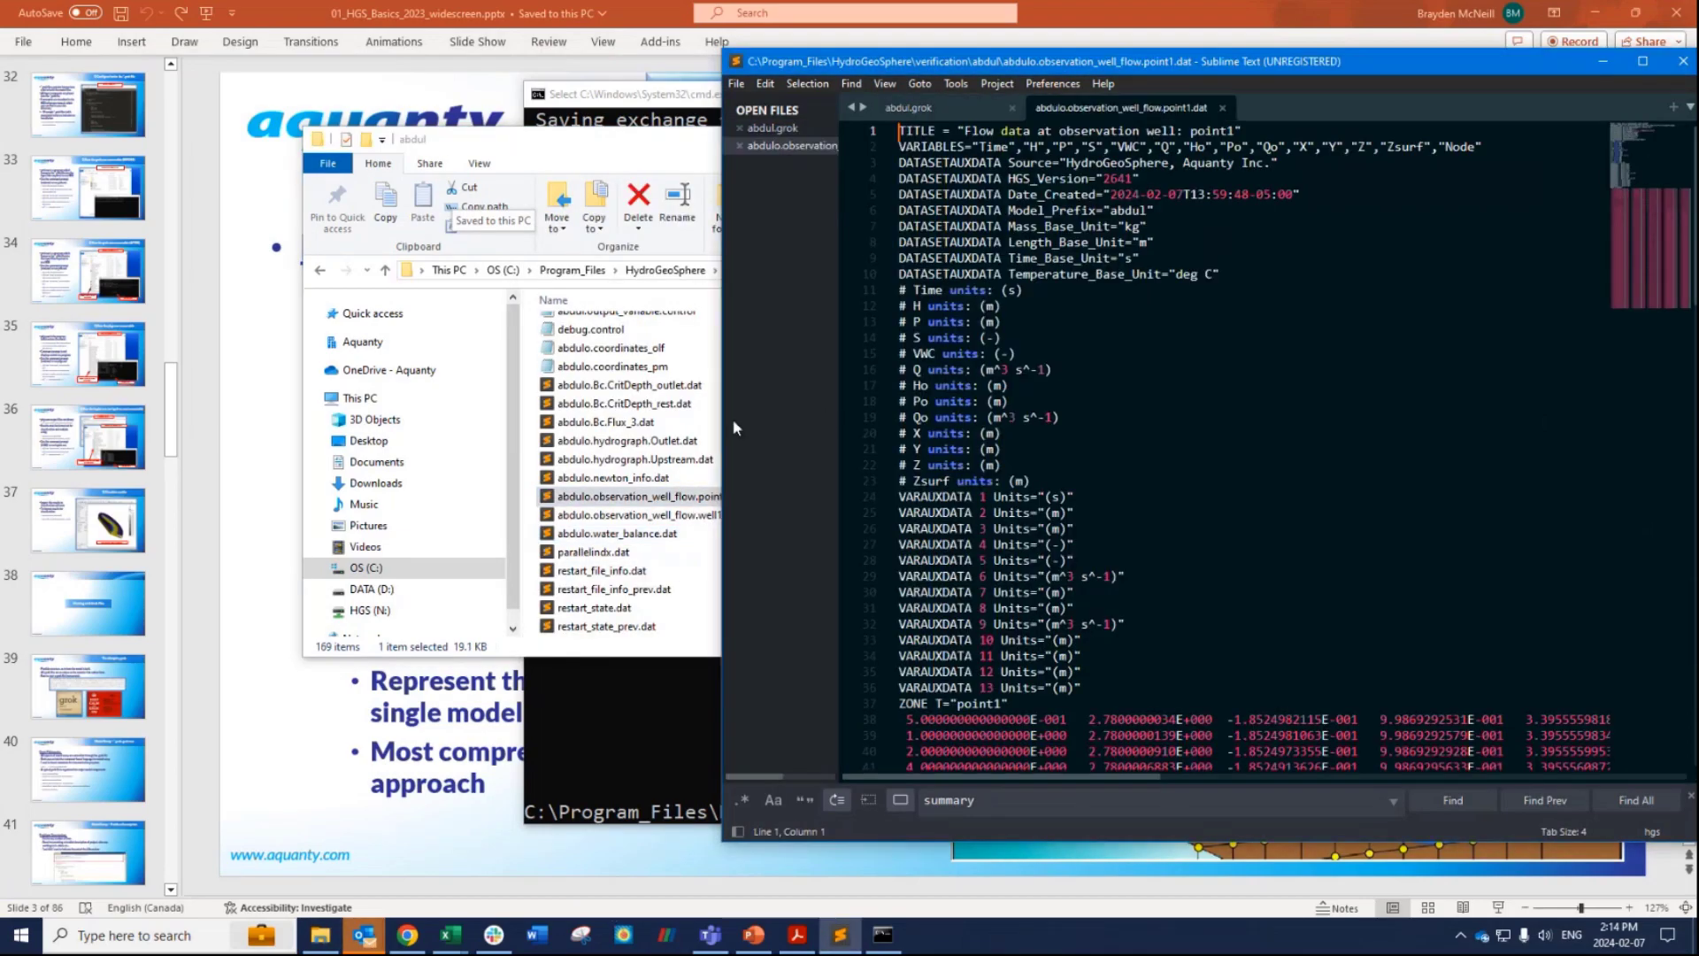
{"action": "left_click_drag", "start_coordinate": [718, 421], "coordinate": [441, 421]}
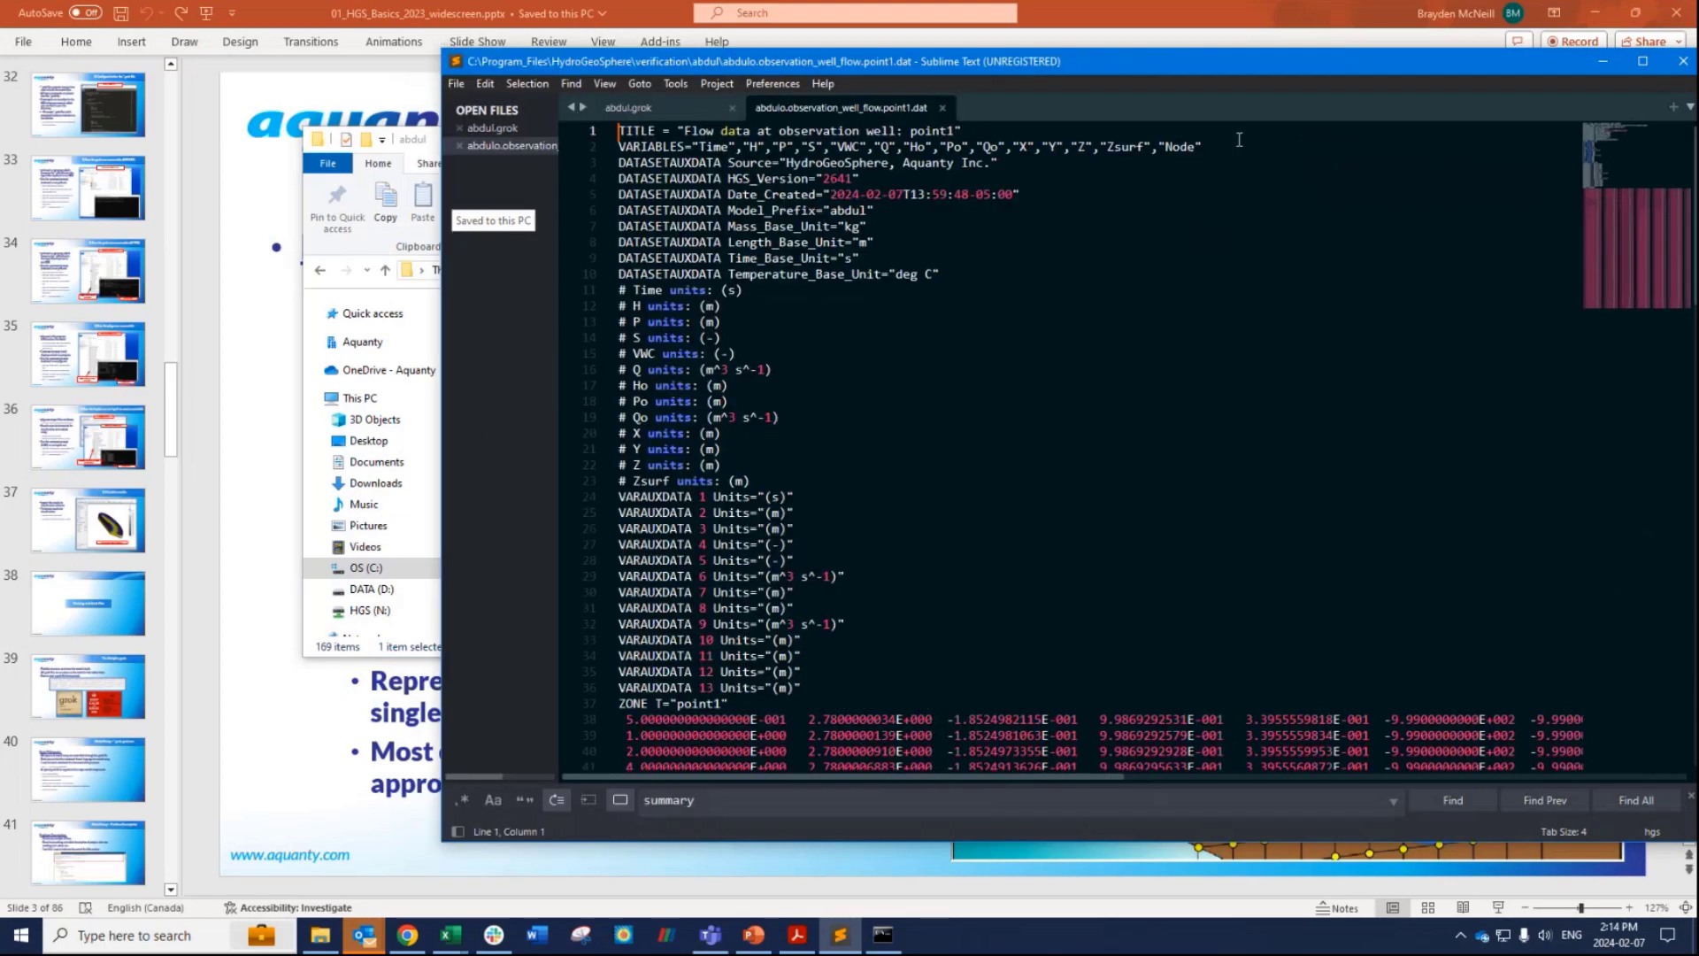
Highlight the VARIABLES line and the first data row of the point1 observation file, and look through its time steps.
{"action": "left_click_drag", "start_coordinate": [1204, 146], "coordinate": [605, 148]}
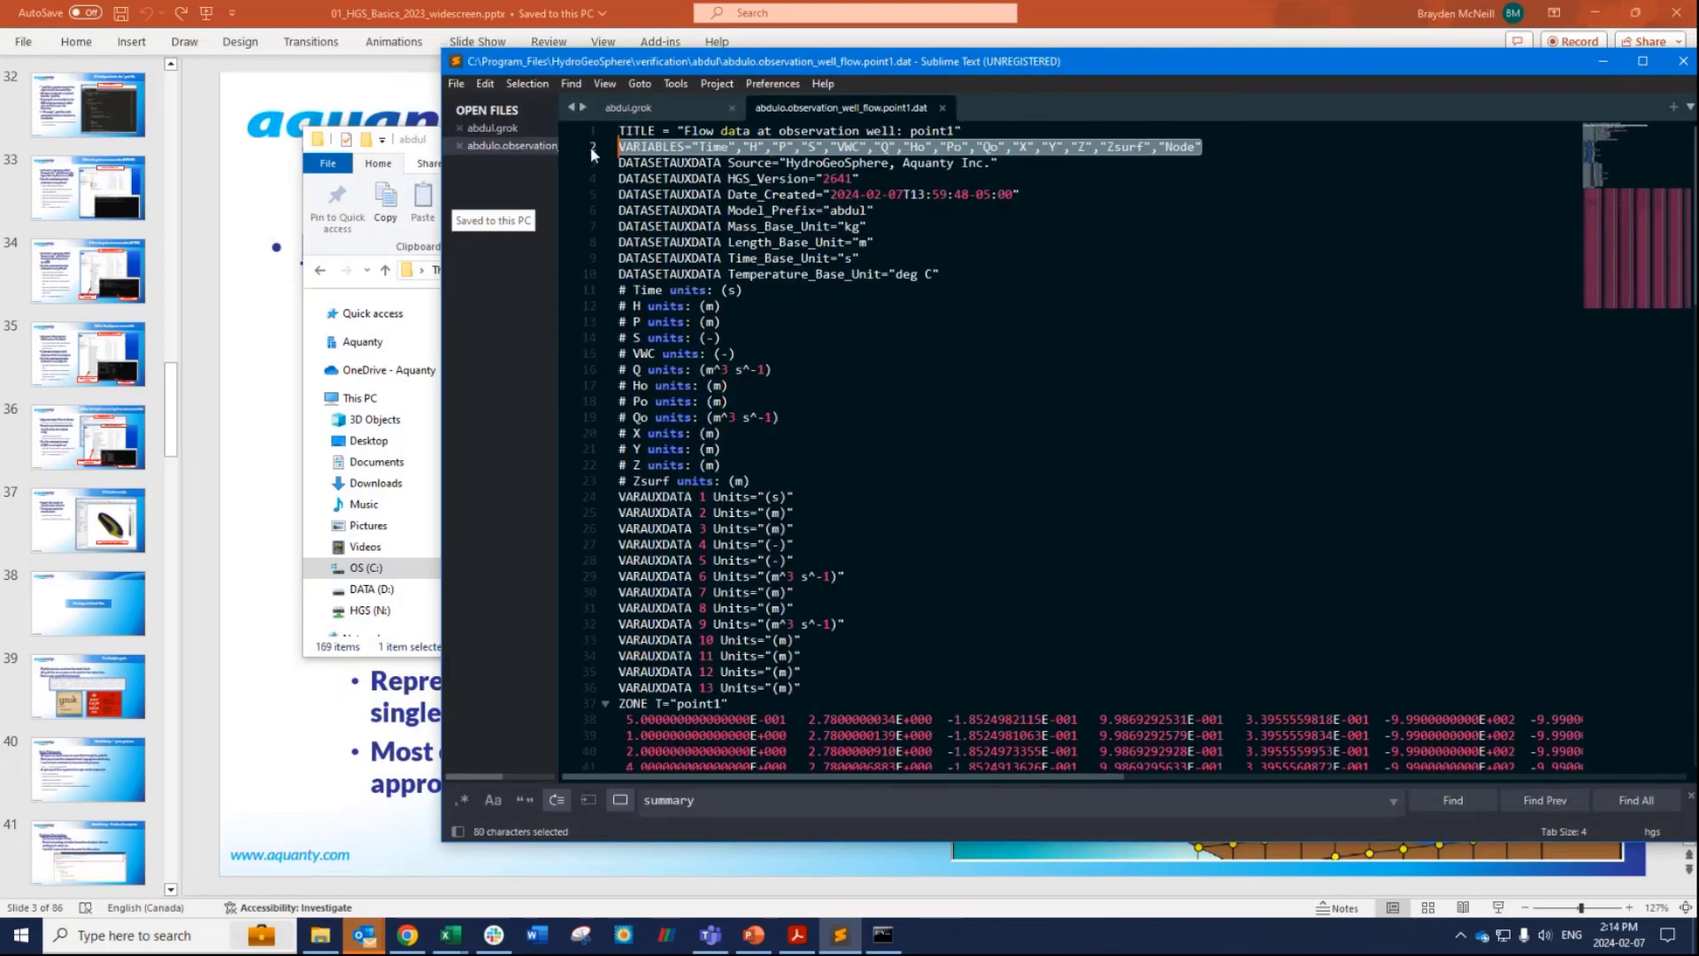
{"action": "scroll", "coordinate": [620, 380], "scroll_direction": "down", "scroll_amount": 7}
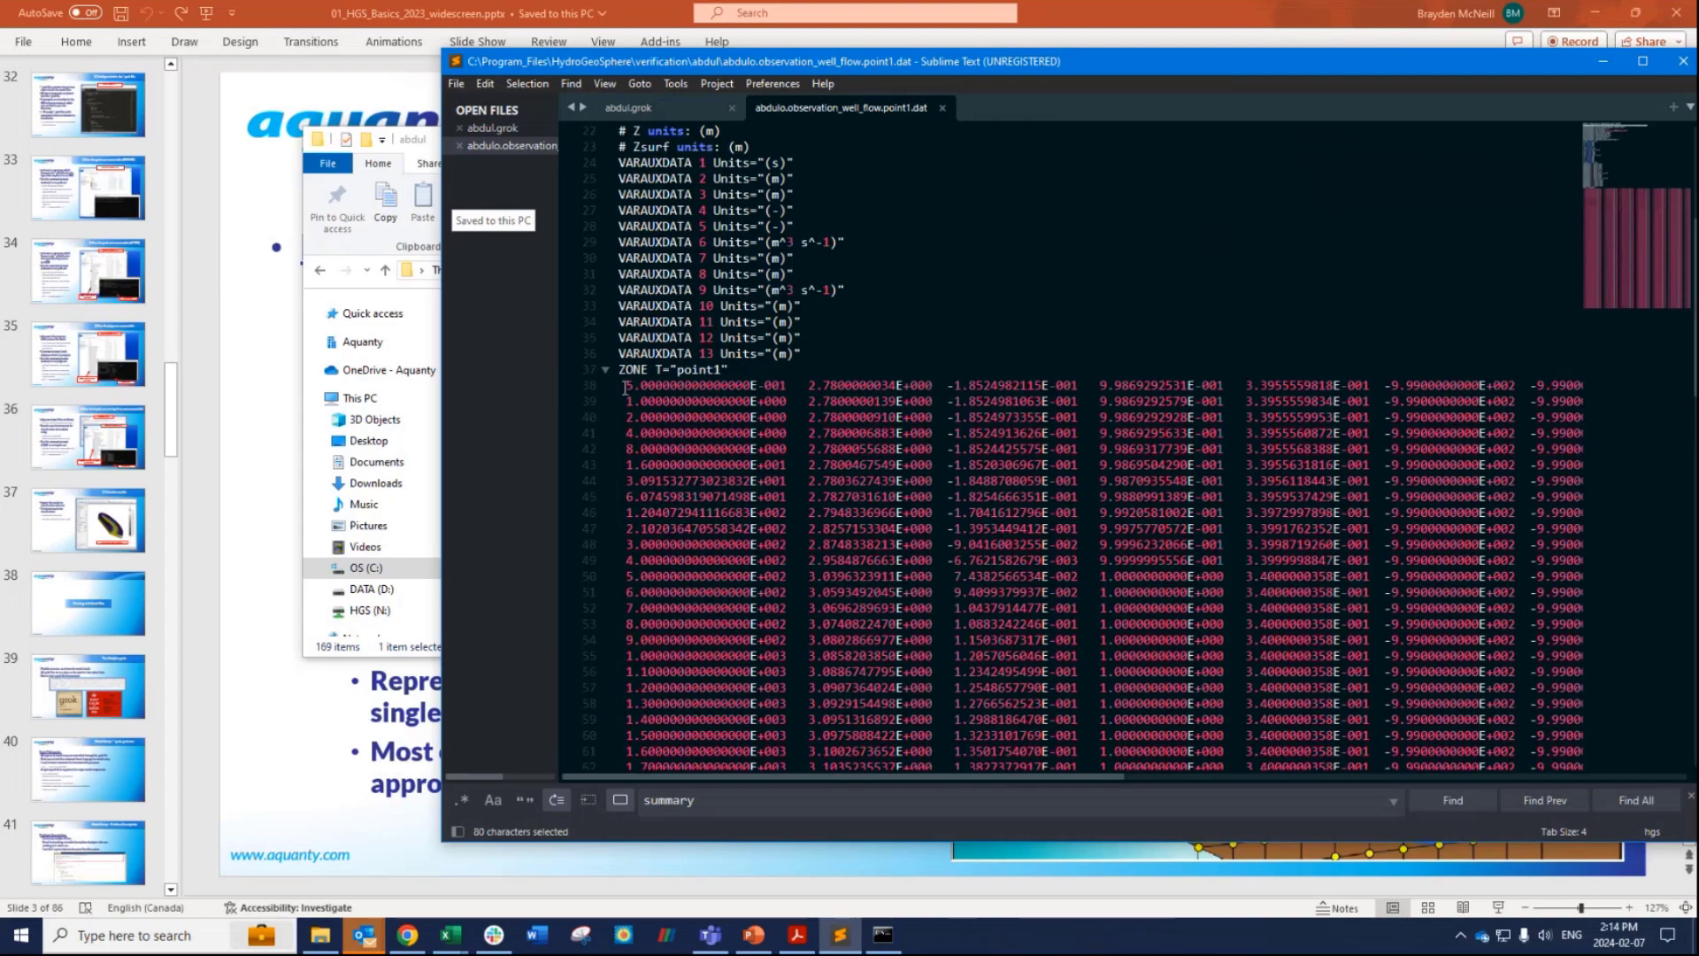
{"action": "left_click_drag", "start_coordinate": [625, 388], "coordinate": [1538, 387]}
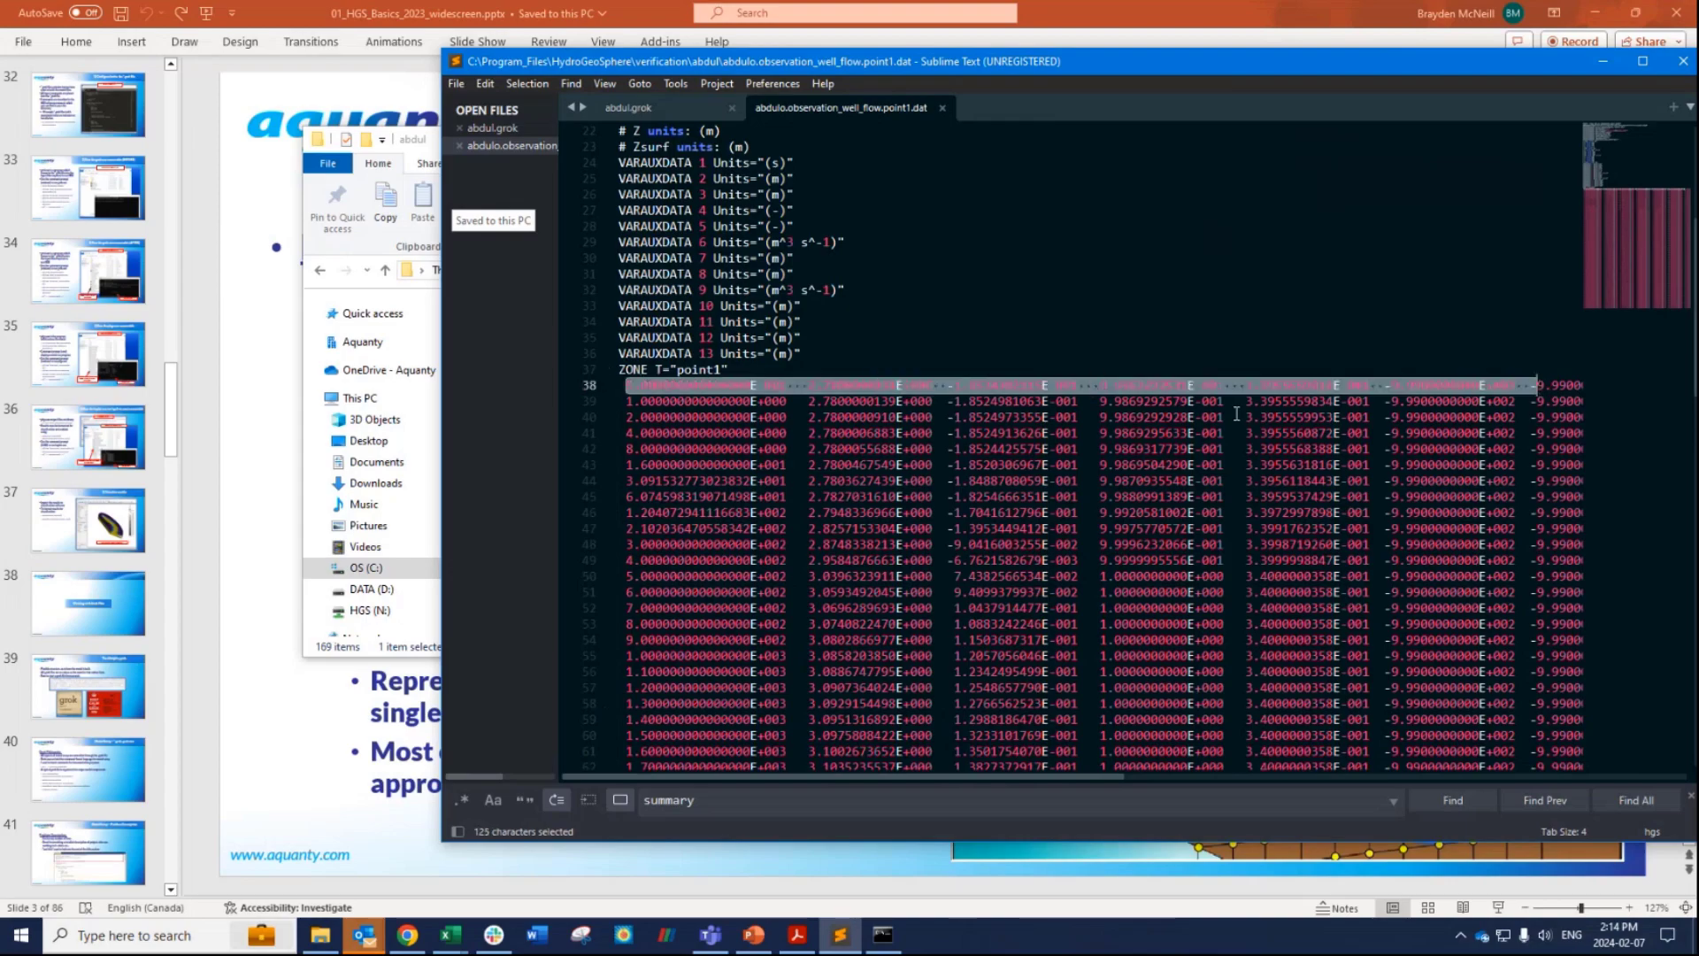
{"action": "scroll", "coordinate": [719, 645], "scroll_direction": "down", "scroll_amount": 20}
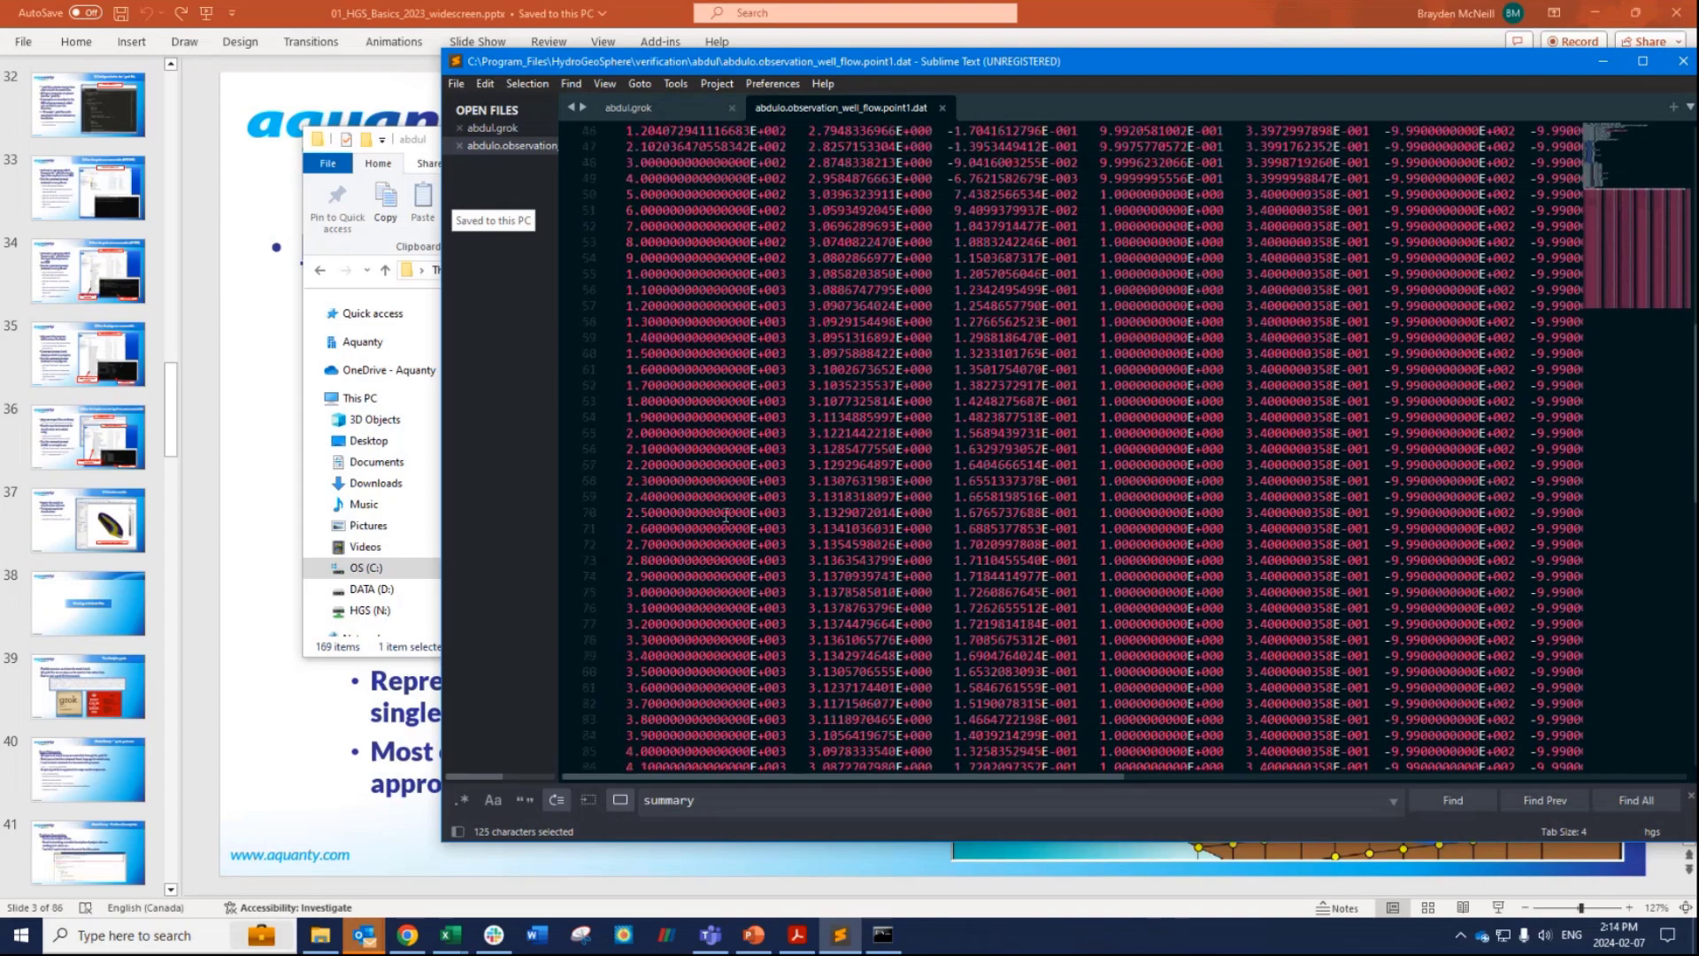
Highlight variable names such as H, VWC, Q and Ho in the VARIABLES line of the point1 observation file.
{"action": "scroll", "coordinate": [720, 645], "scroll_direction": "up", "scroll_amount": 20}
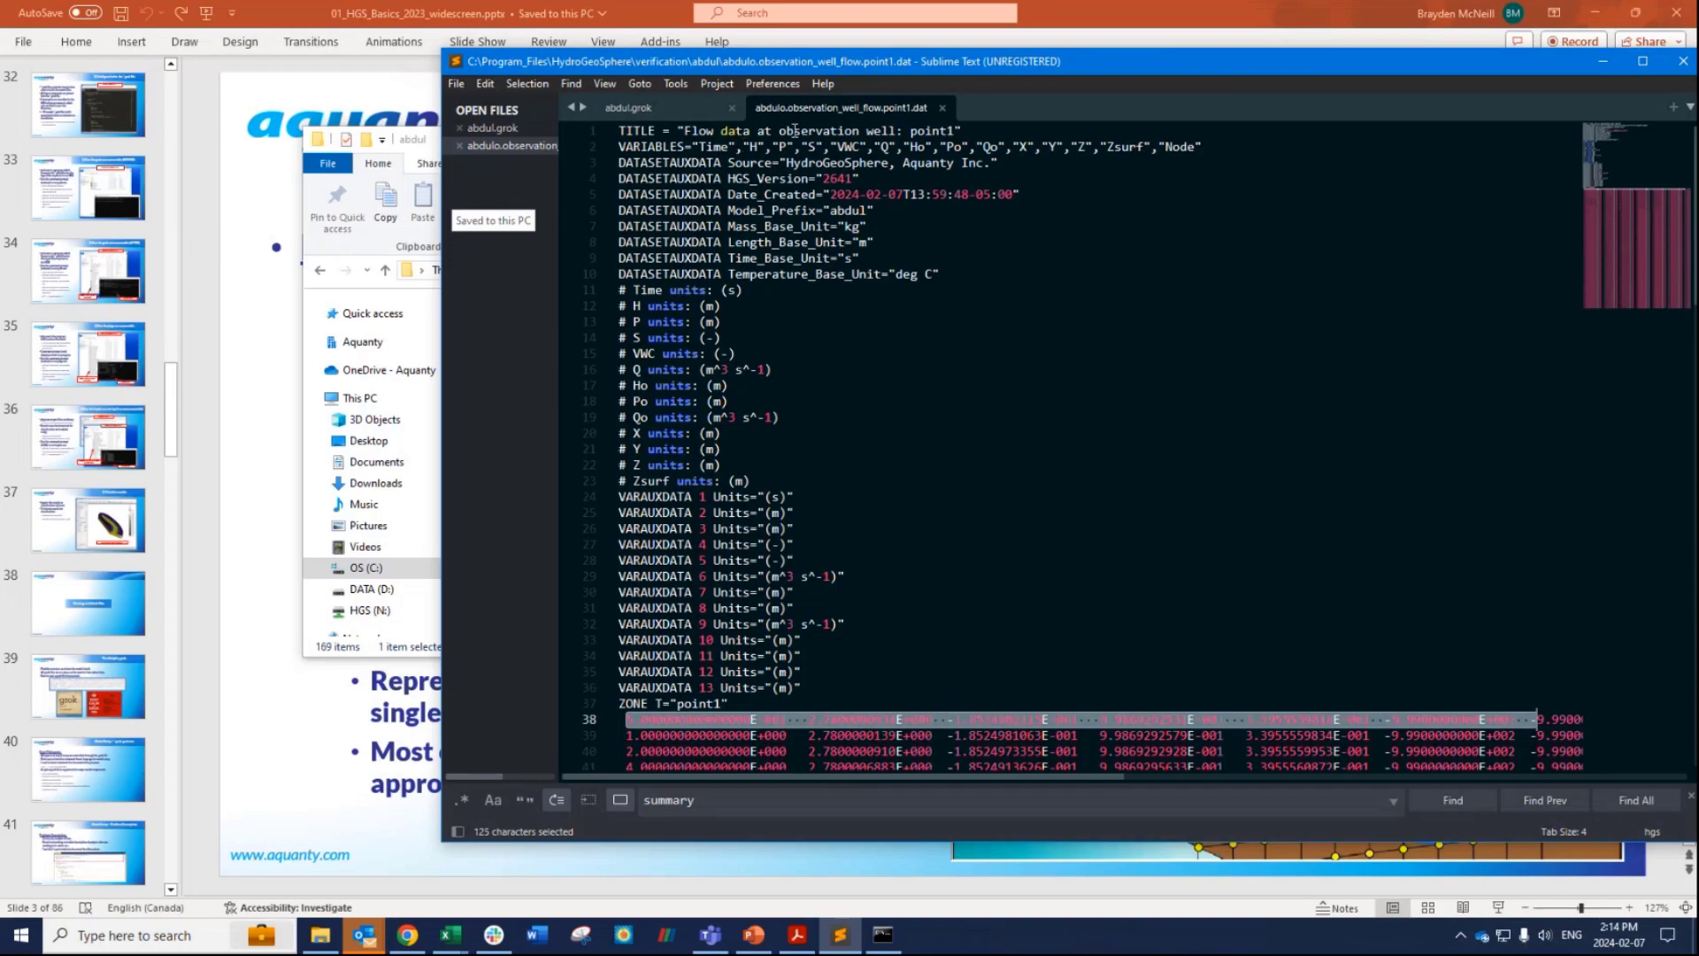
{"action": "double_click", "coordinate": [751, 148]}
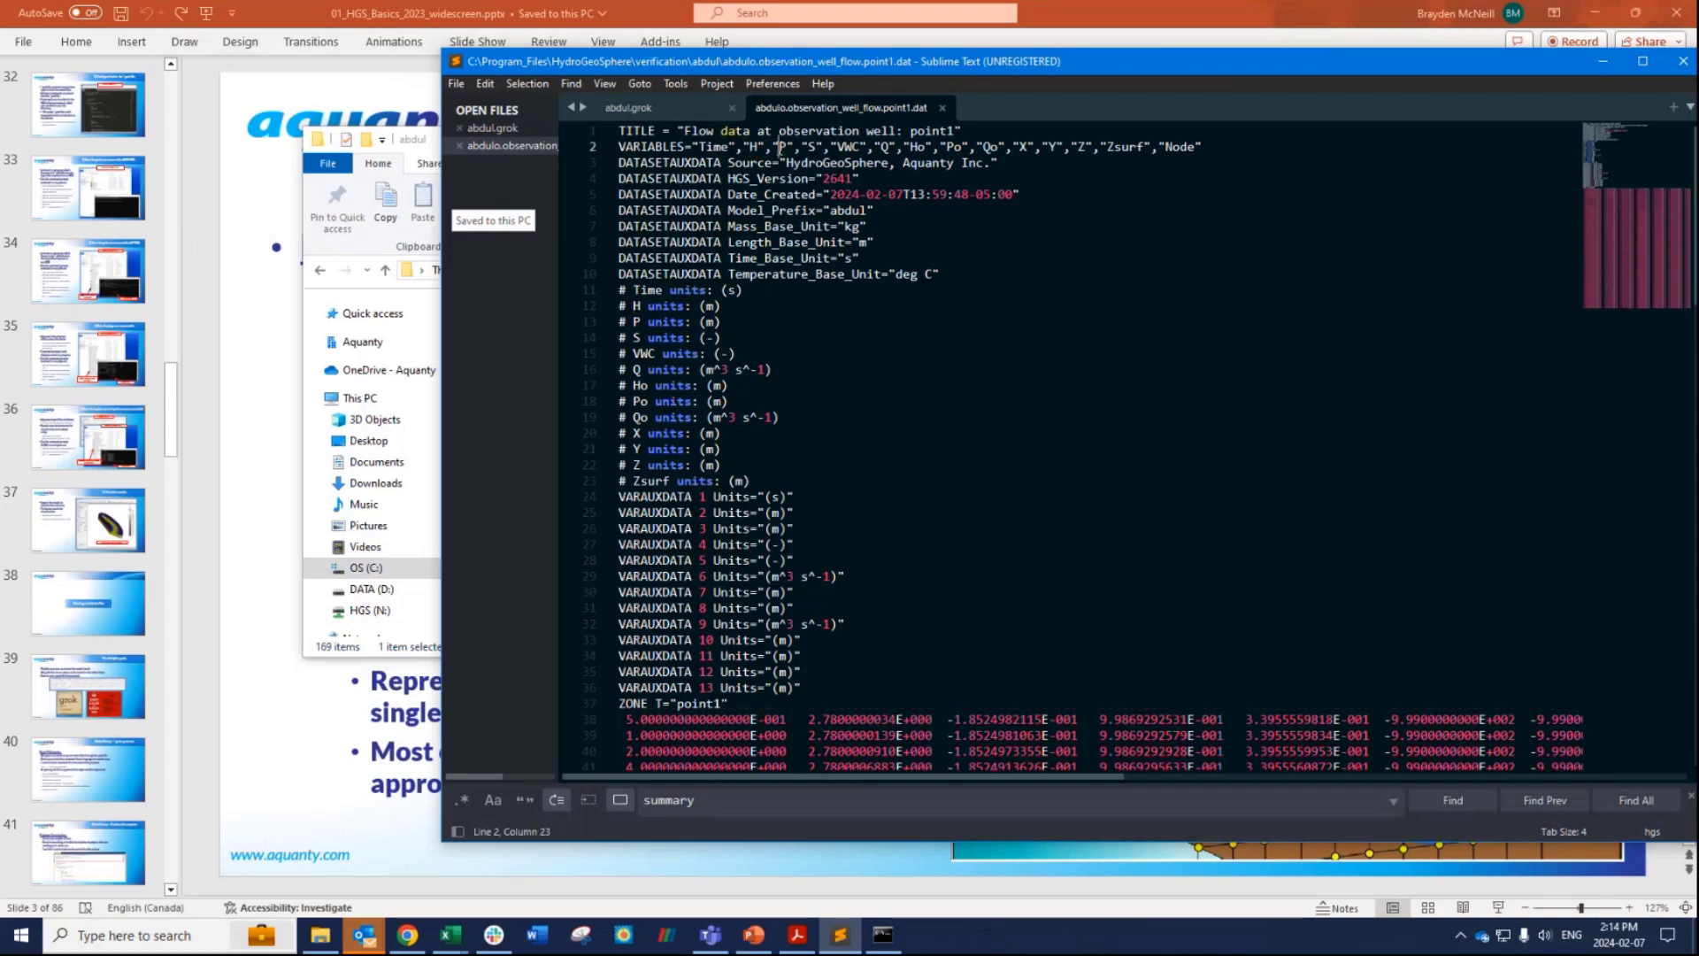
{"action": "left_click", "coordinate": [844, 148]}
{"action": "double_click", "coordinate": [845, 148]}
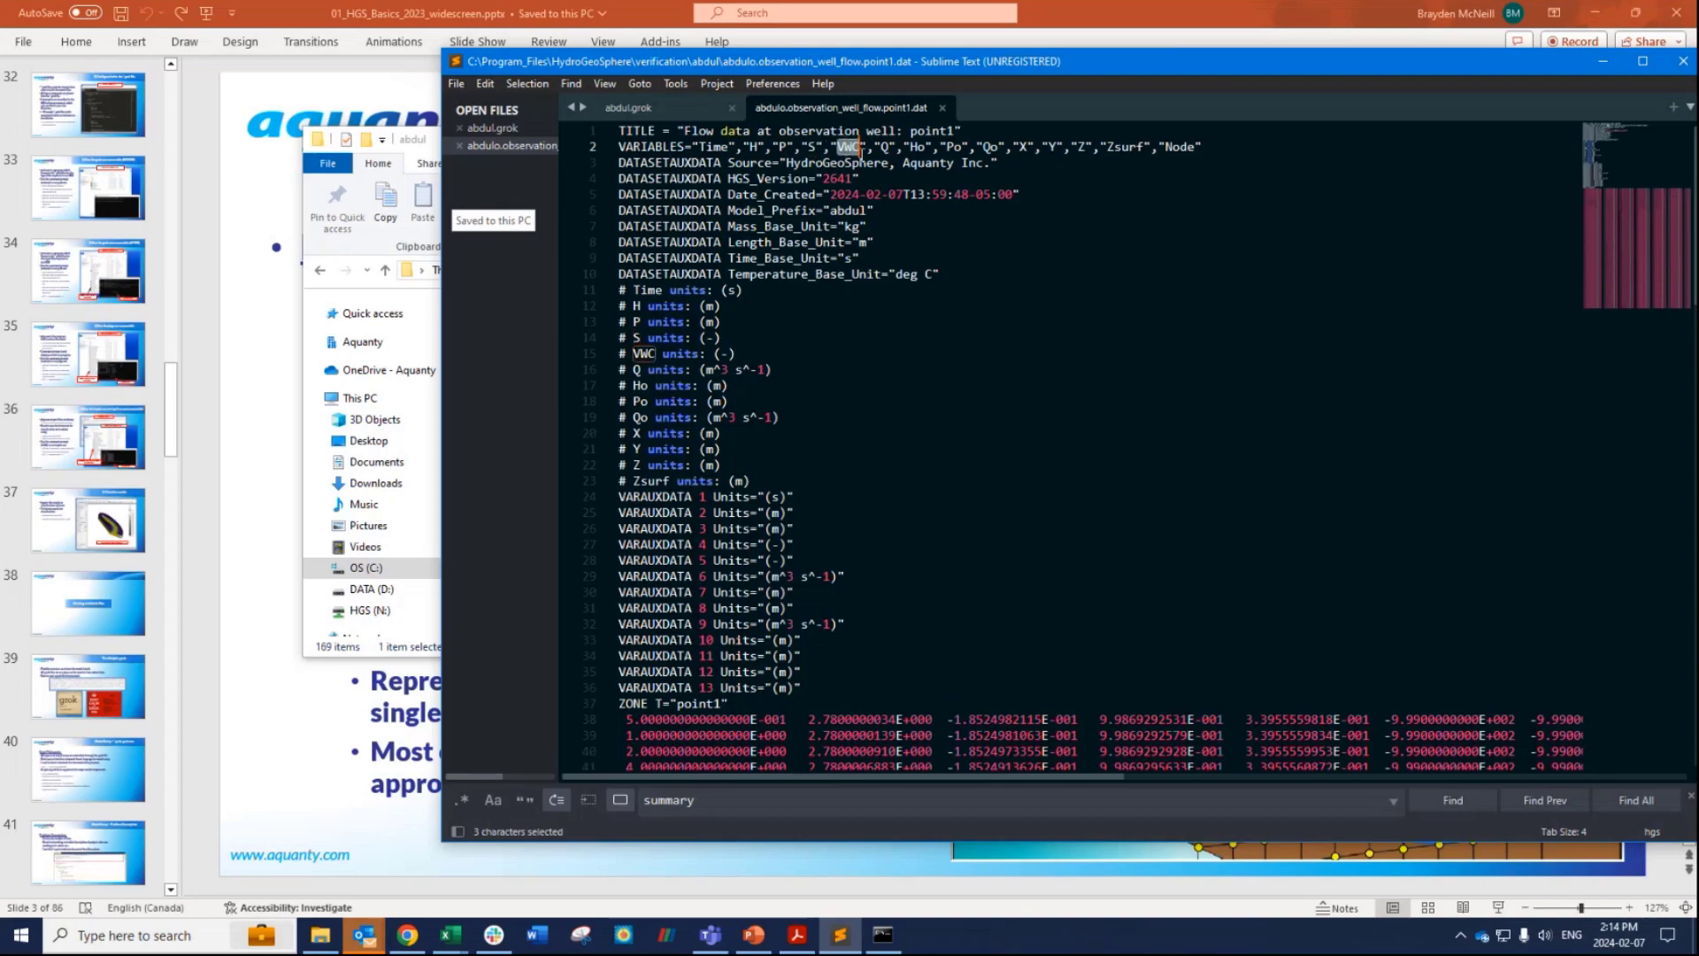
{"action": "double_click", "coordinate": [885, 148]}
{"action": "double_click", "coordinate": [920, 147]}
{"action": "scroll", "coordinate": [921, 150], "scroll_direction": "up", "scroll_amount": 3}
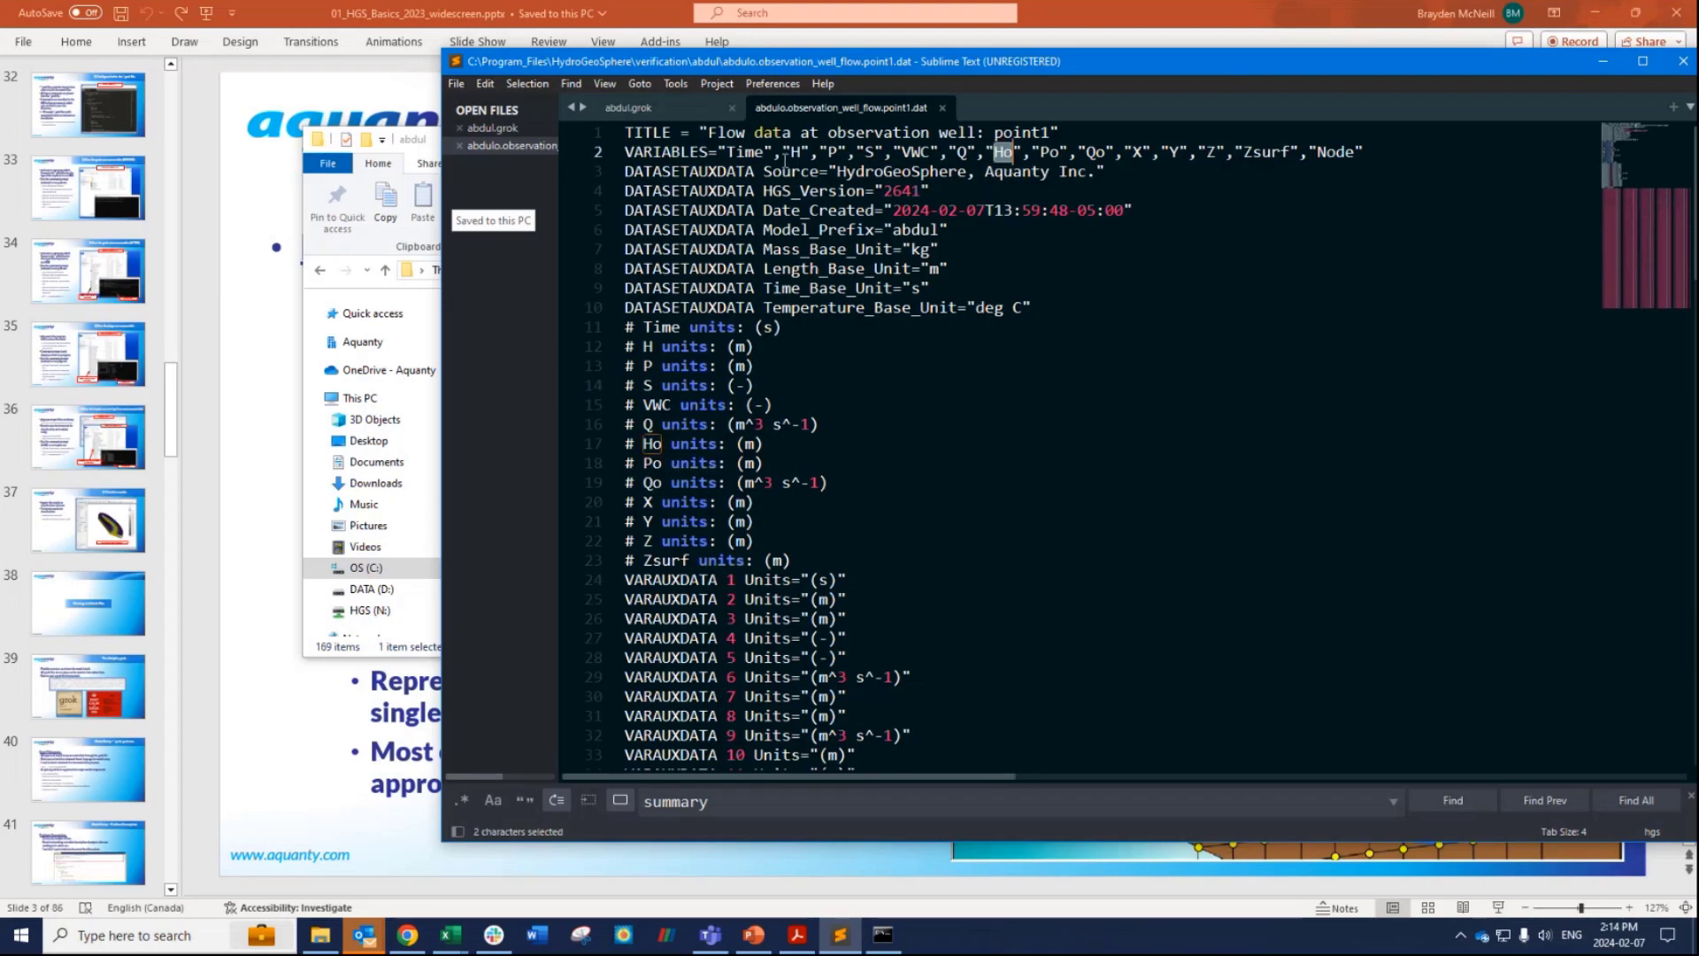
{"action": "left_click", "coordinate": [1087, 153]}
Close the point1 observation file, and highlight the Outlet and Upstream hydrograph node blocks at the end of abdul.grok.
{"action": "left_click", "coordinate": [172, 381]}
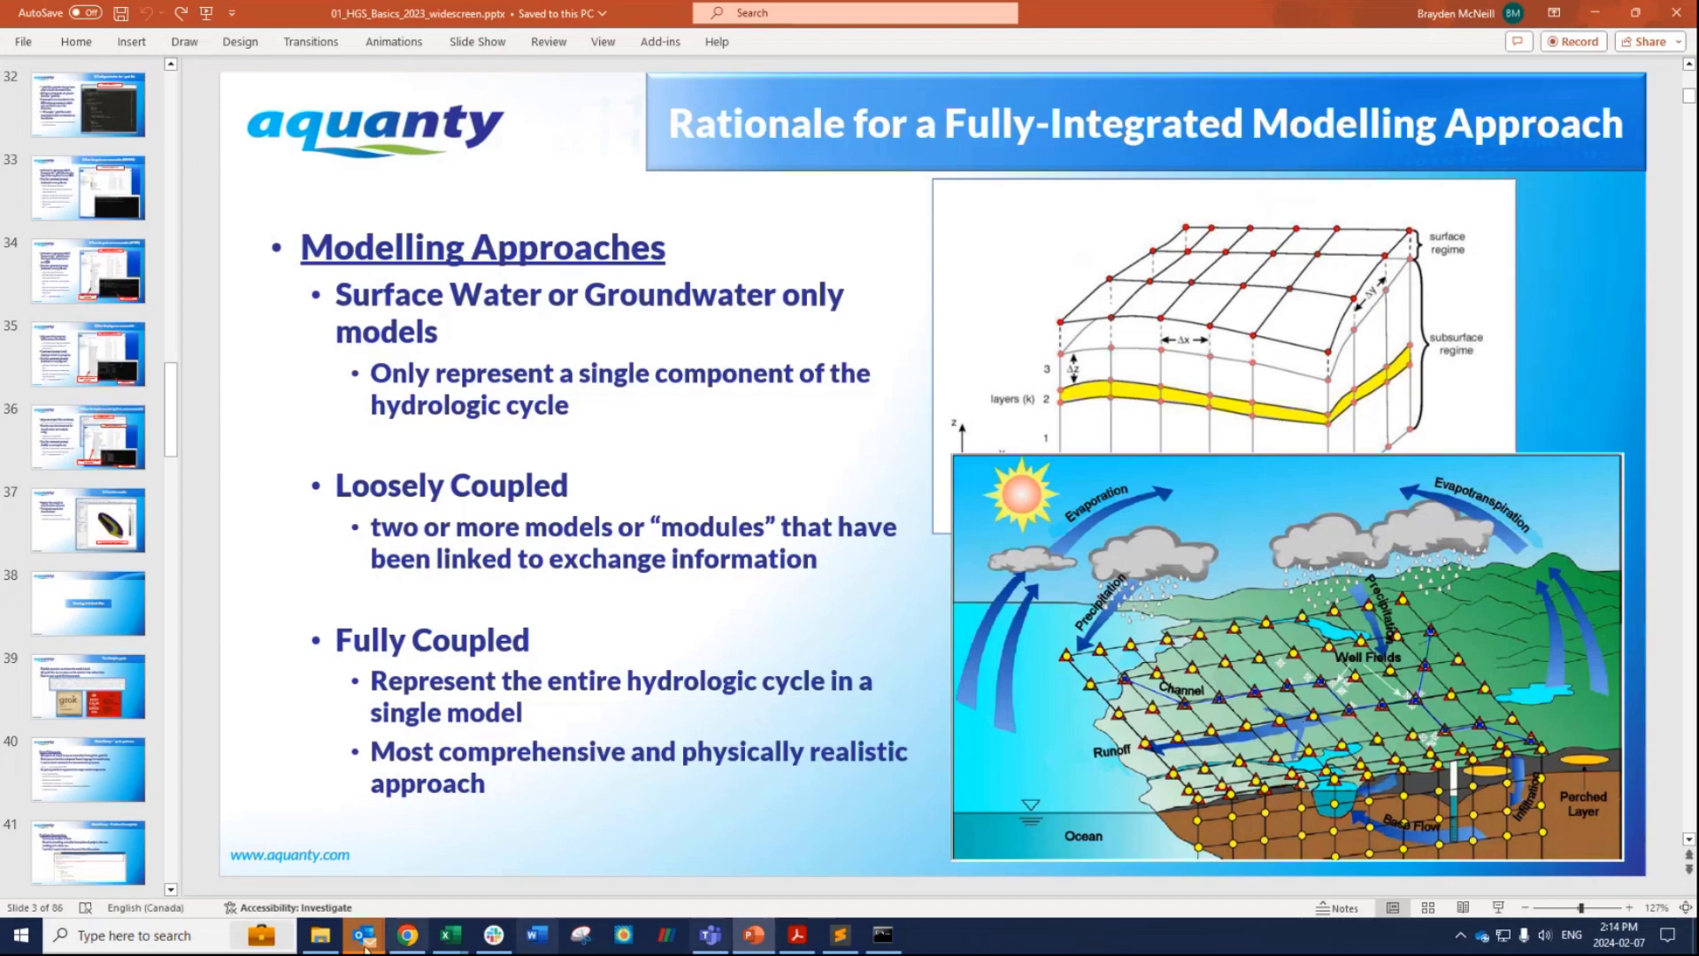
{"action": "left_click", "coordinate": [321, 935]}
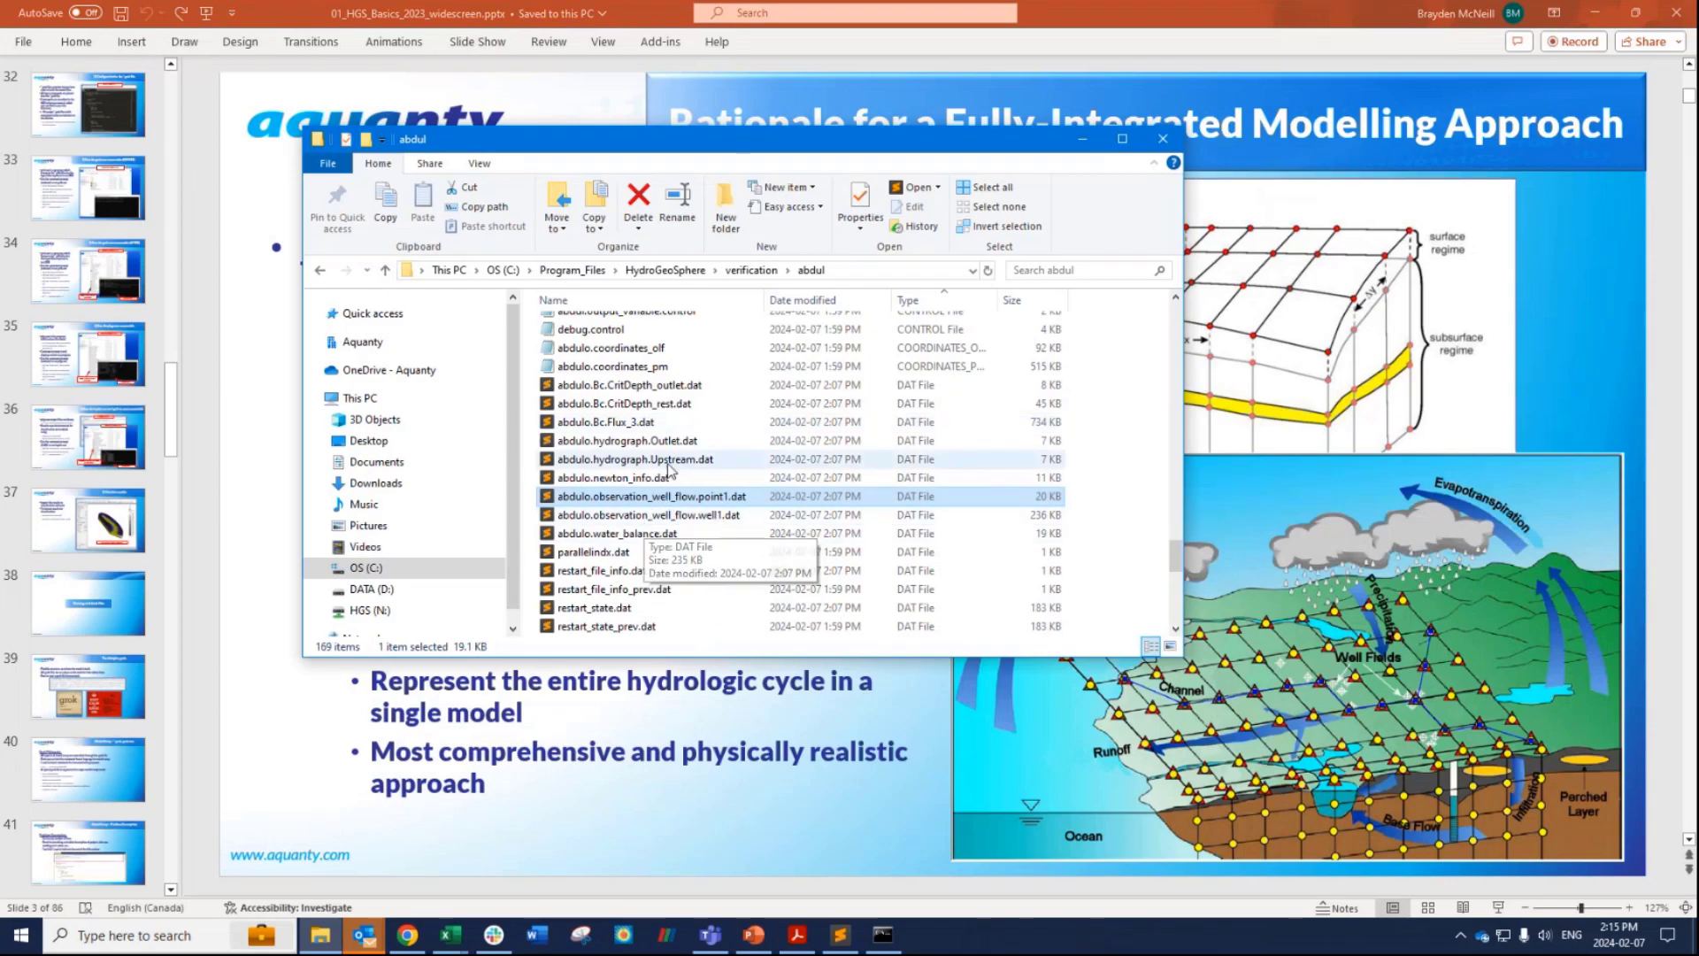
{"action": "left_click", "coordinate": [841, 934]}
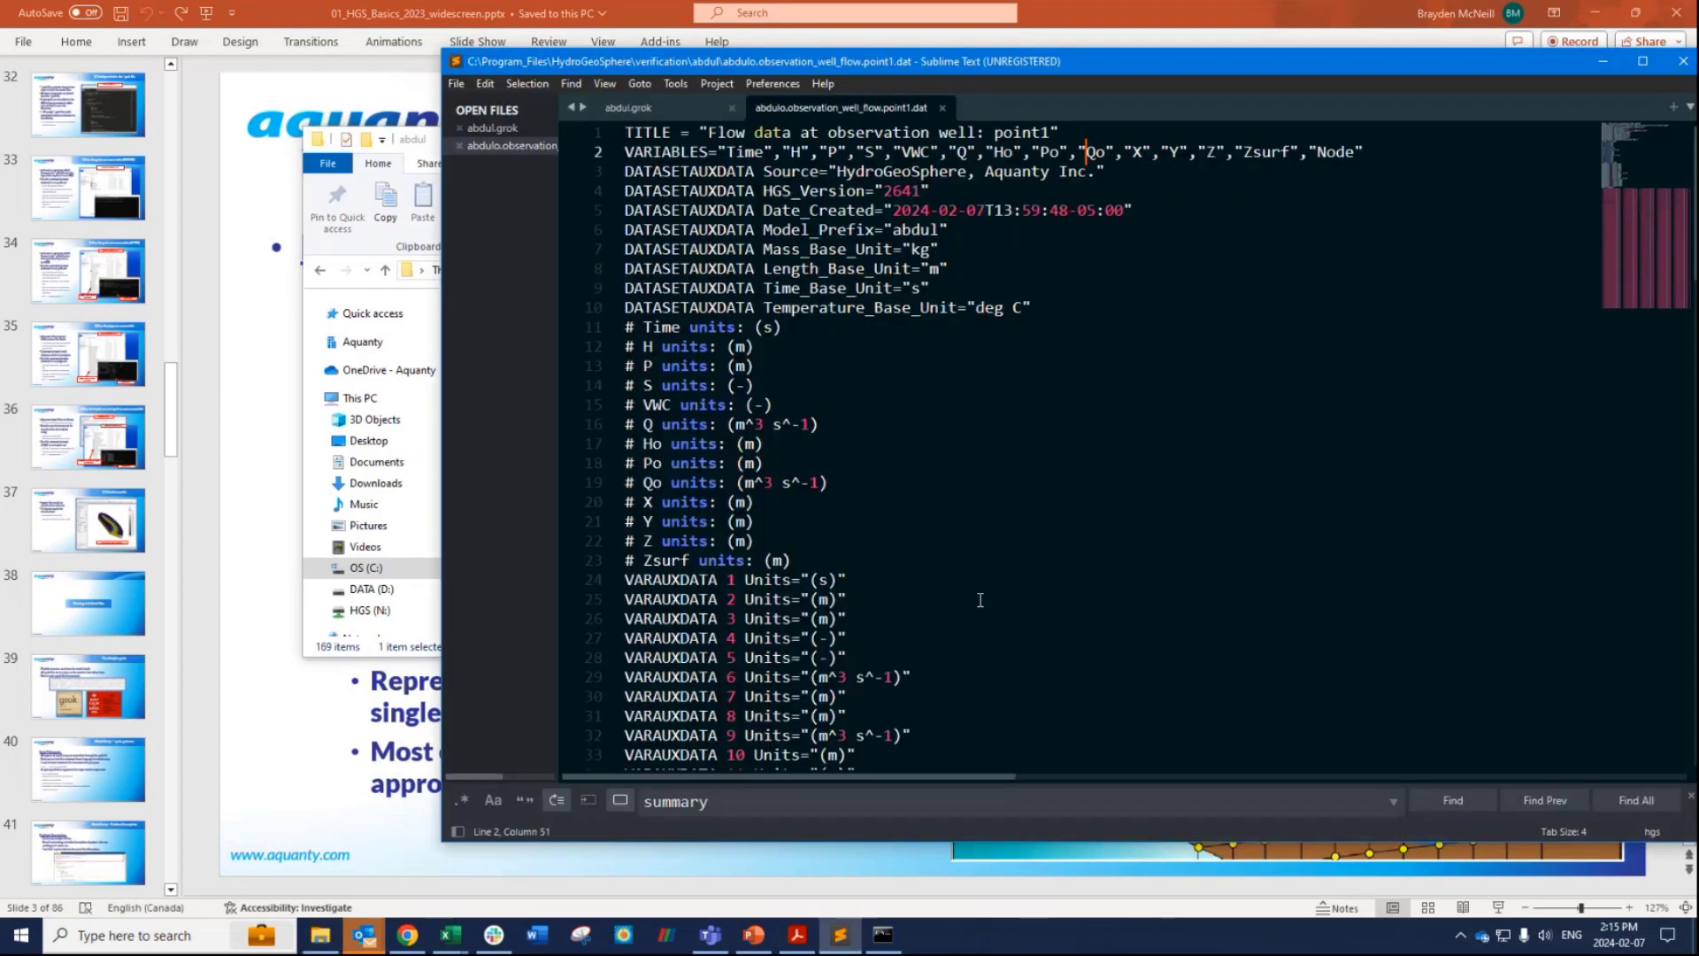
{"action": "left_click", "coordinate": [949, 107]}
{"action": "scroll", "coordinate": [1062, 487], "scroll_direction": "down", "scroll_amount": 10}
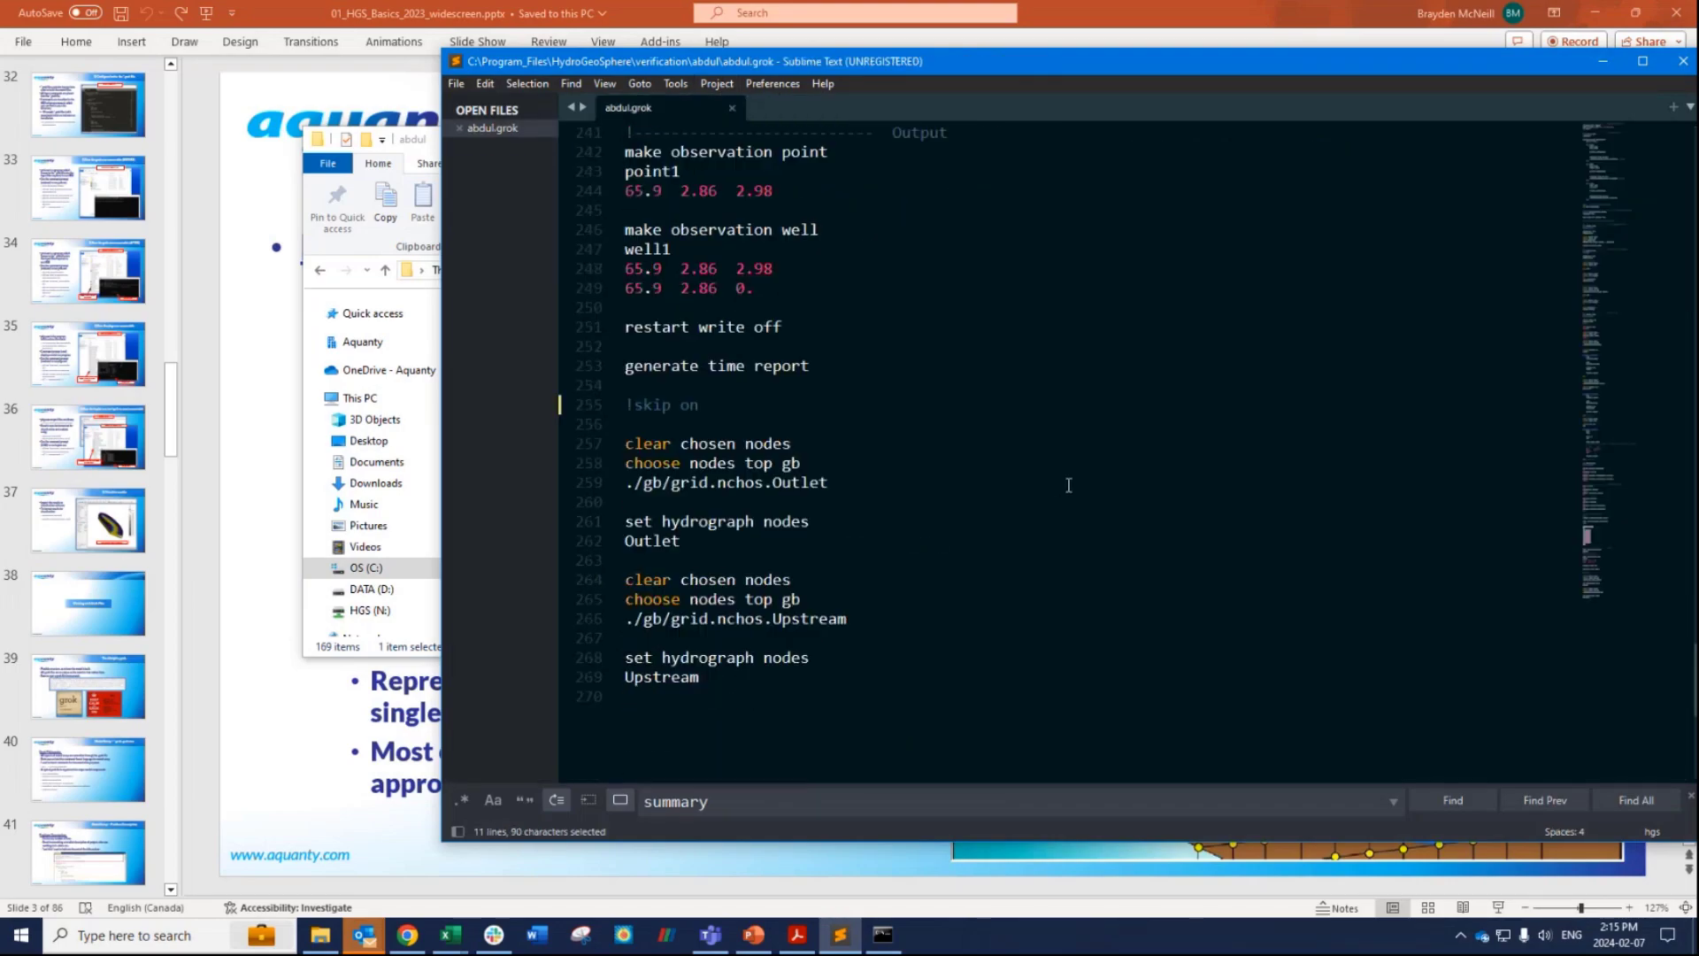
{"action": "scroll", "coordinate": [1066, 486], "scroll_direction": "up", "scroll_amount": 5}
{"action": "left_click_drag", "start_coordinate": [786, 639], "coordinate": [625, 403]}
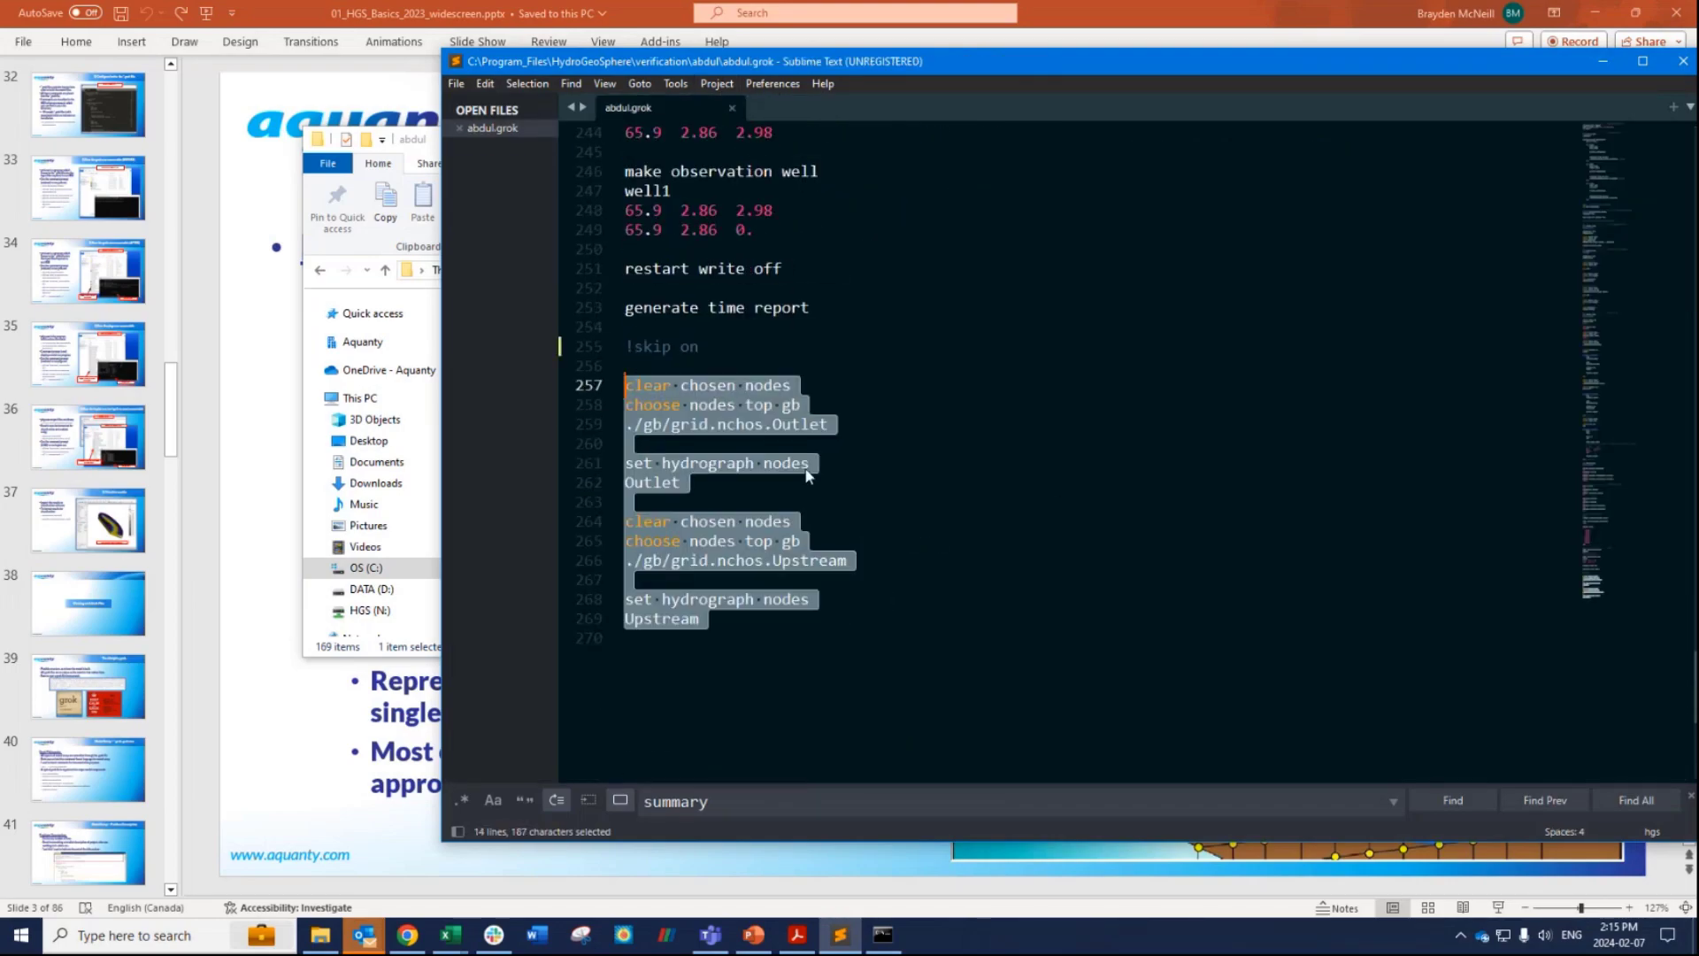
{"action": "left_click", "coordinate": [810, 463]}
Open abdulo.hydrograph.Outlet.dat from File Explorer, and highlight its Time, Surface, Porous Media and Total variable names.
{"action": "left_click", "coordinate": [400, 133]}
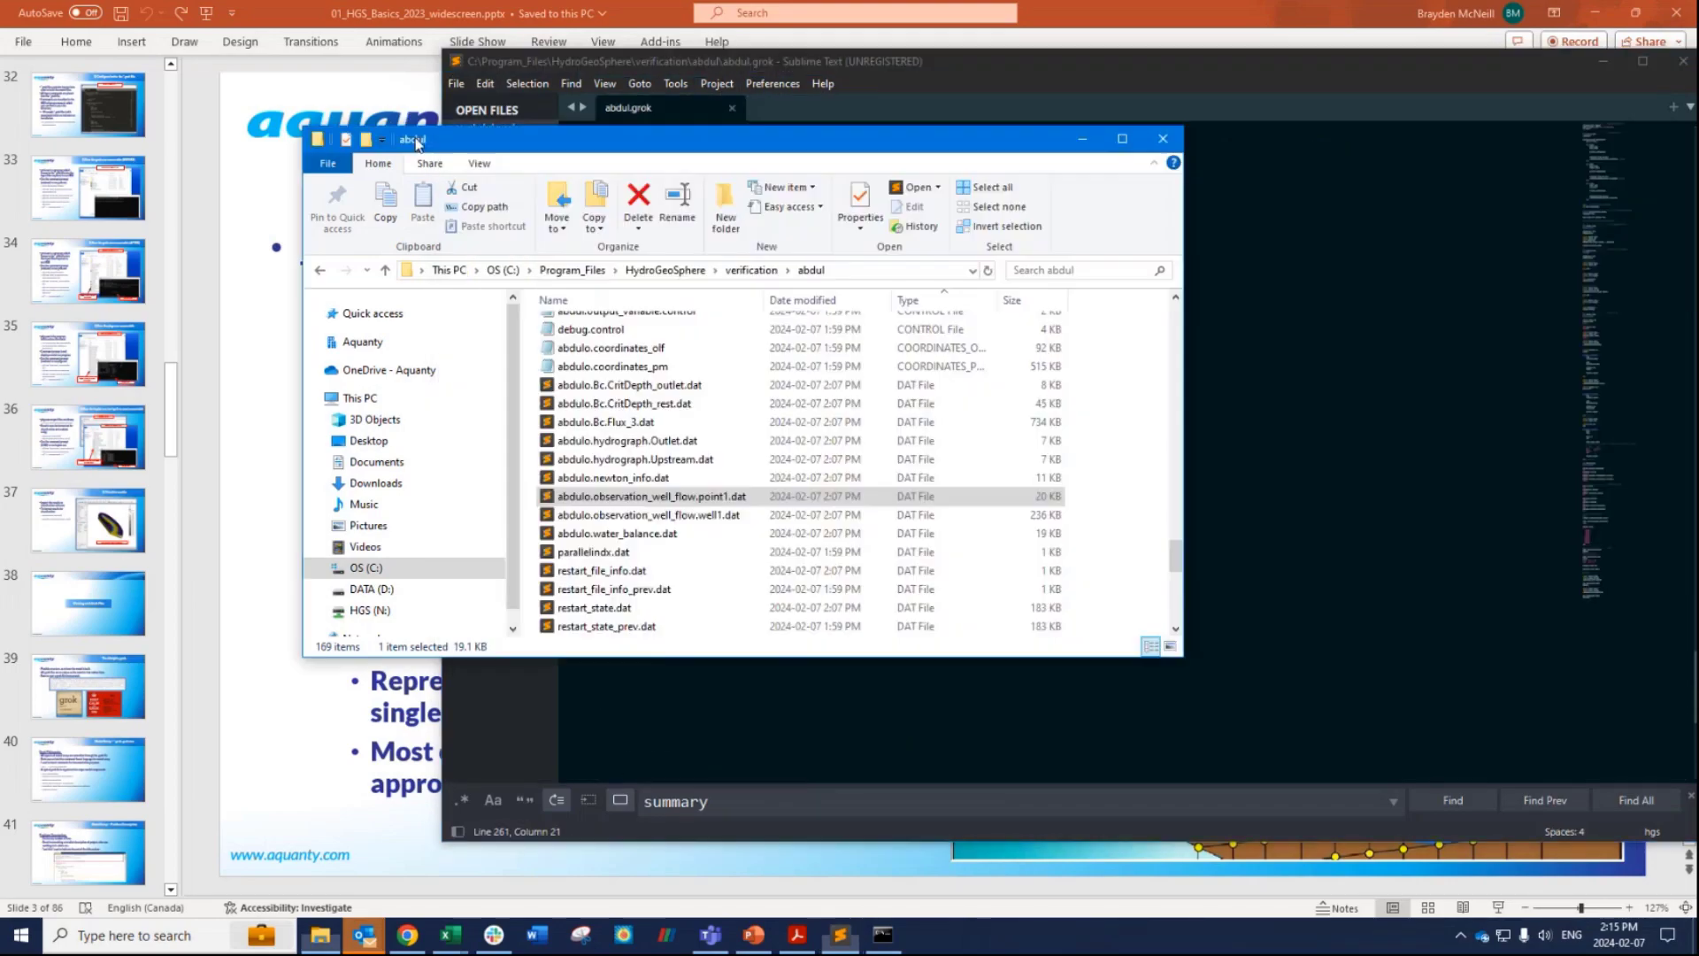
{"action": "double_click", "coordinate": [664, 442]}
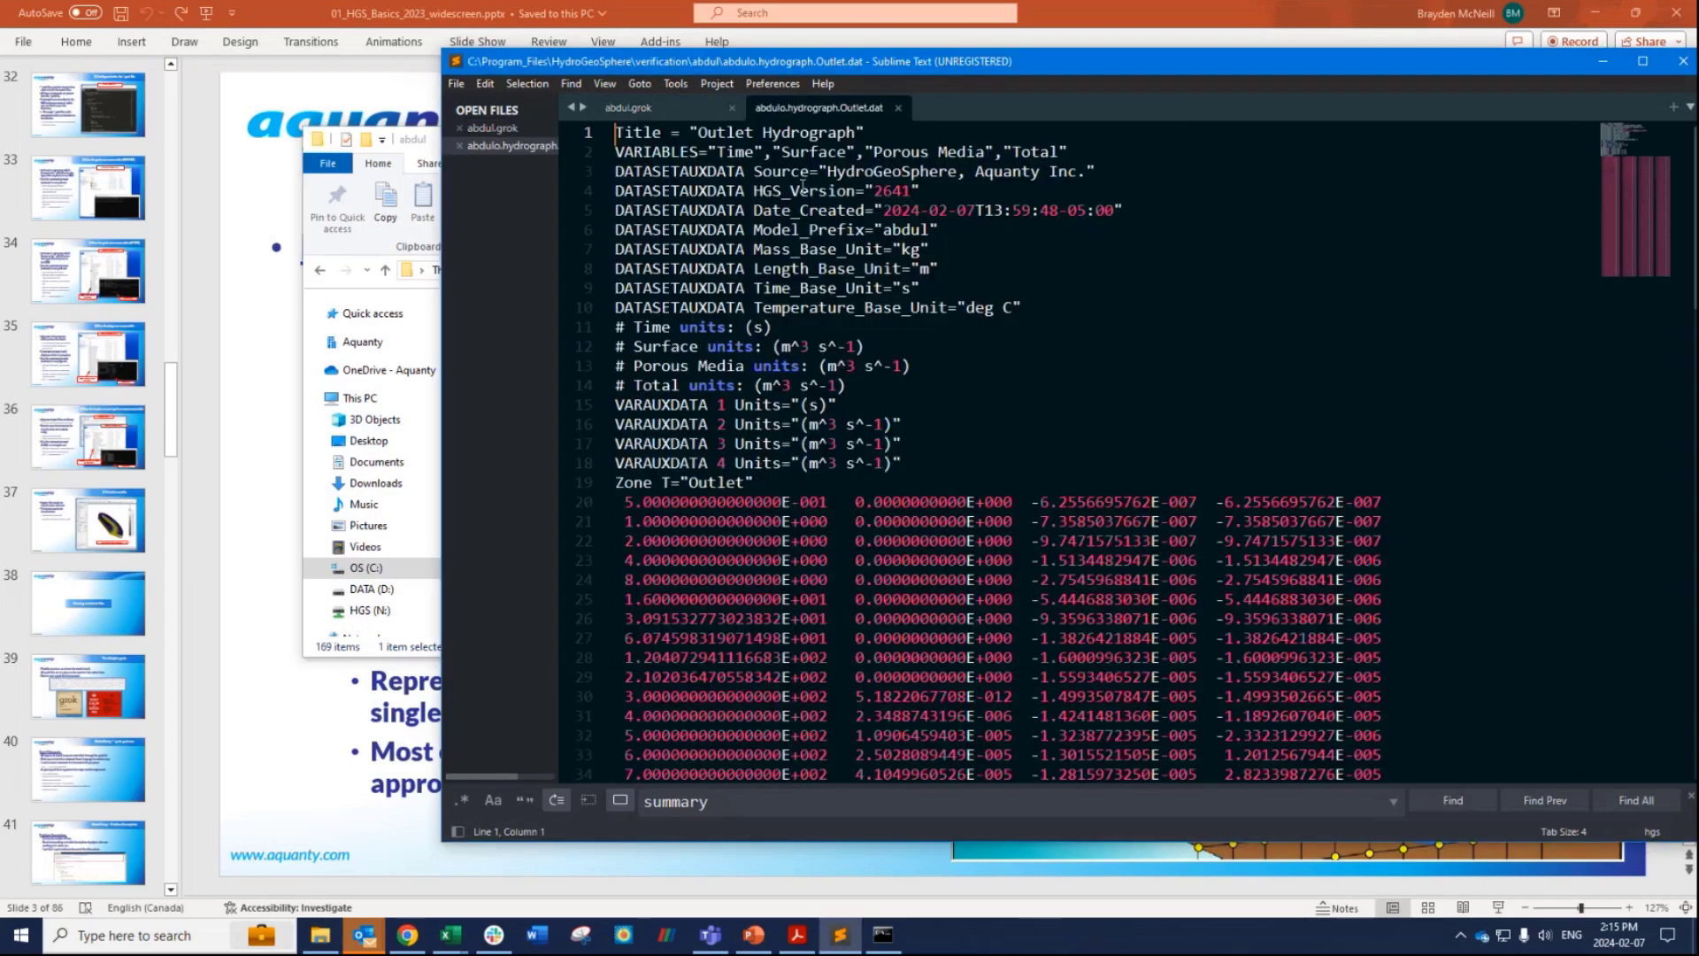
{"action": "double_click", "coordinate": [734, 153]}
{"action": "double_click", "coordinate": [814, 153]}
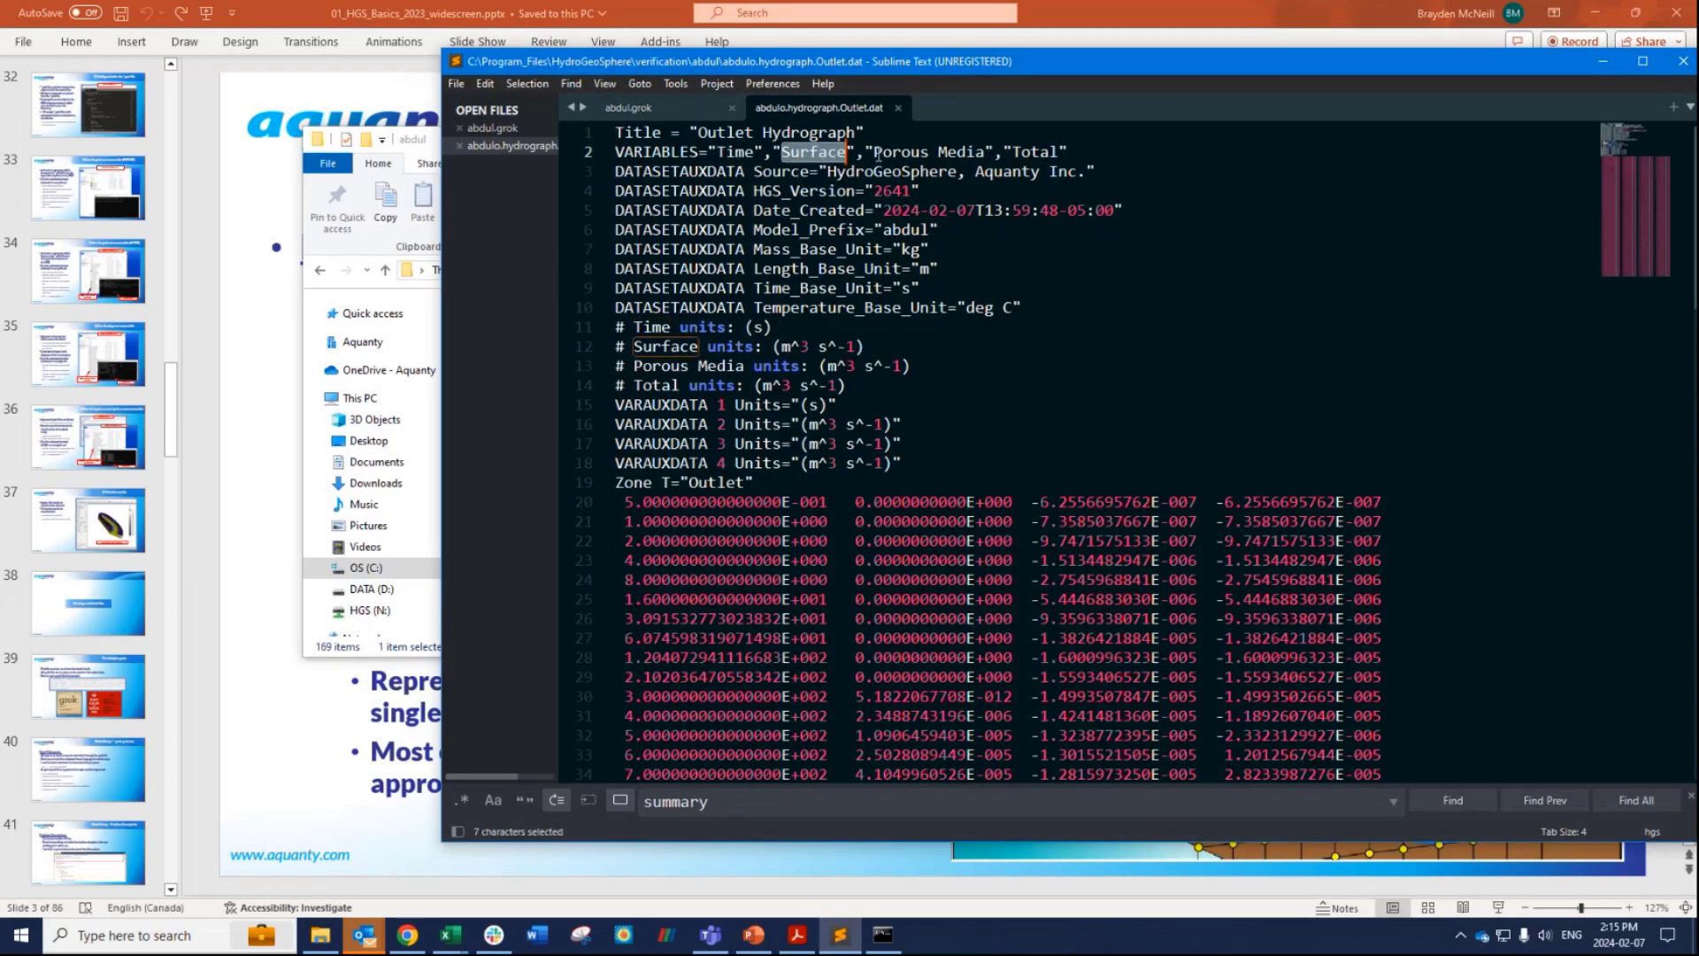
{"action": "left_click", "coordinate": [893, 152]}
{"action": "double_click", "coordinate": [892, 152]}
{"action": "left_click_drag", "start_coordinate": [987, 152], "coordinate": [874, 152]}
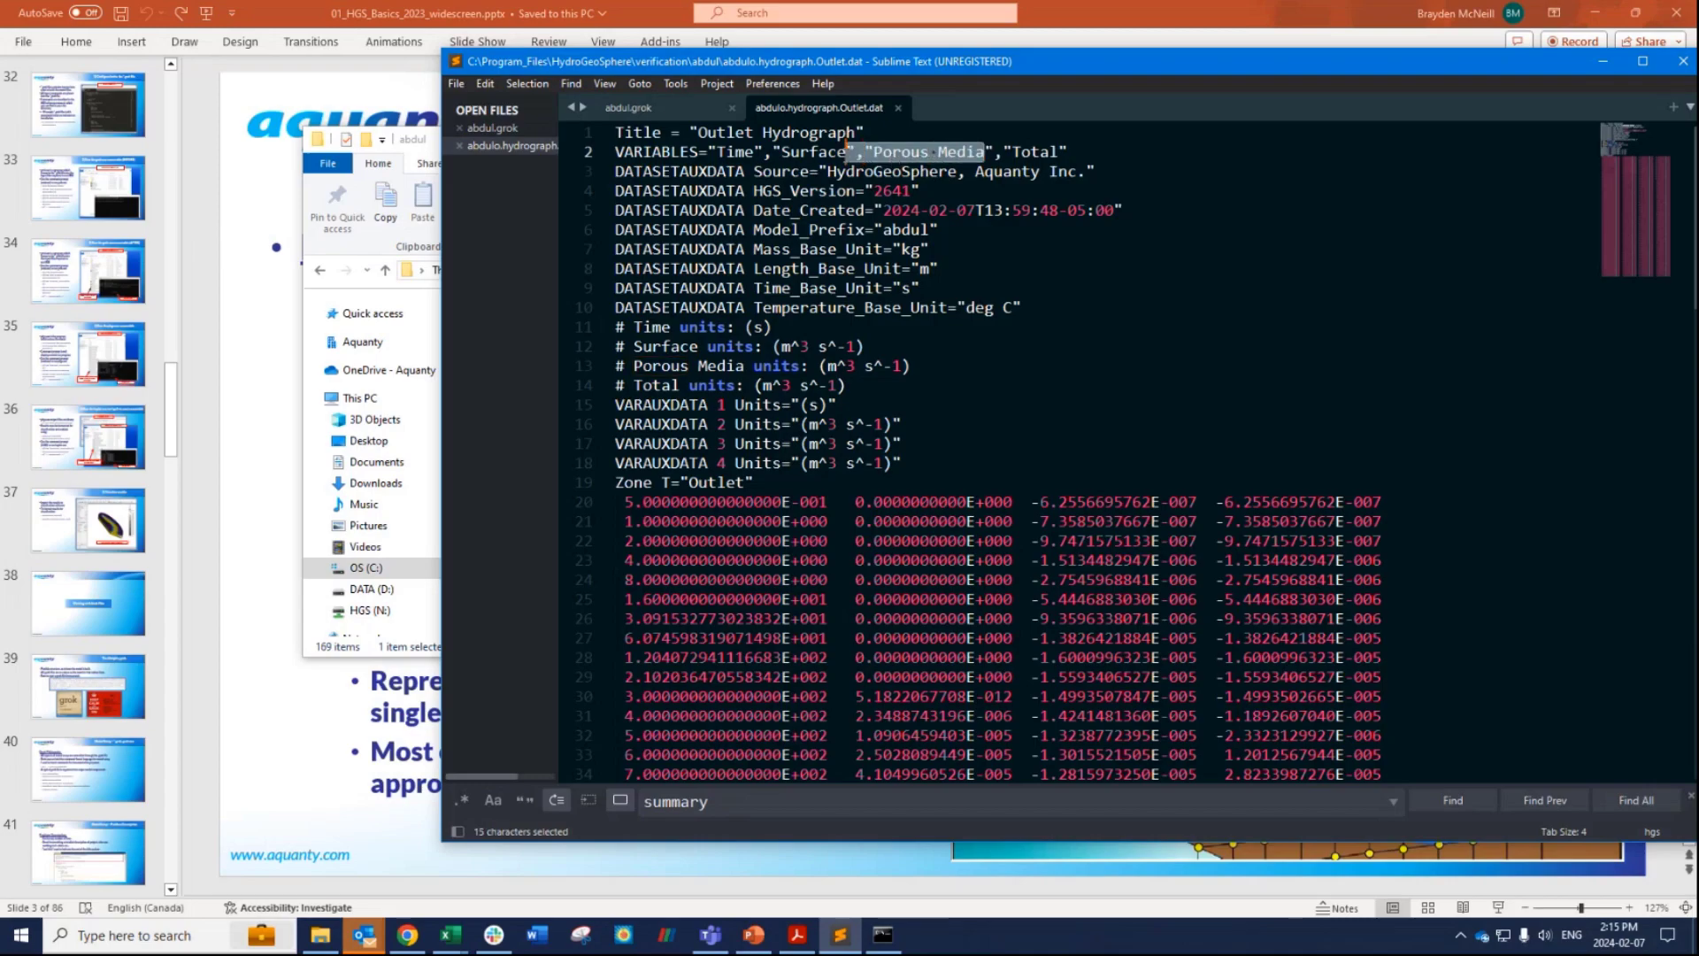
{"action": "double_click", "coordinate": [1044, 153]}
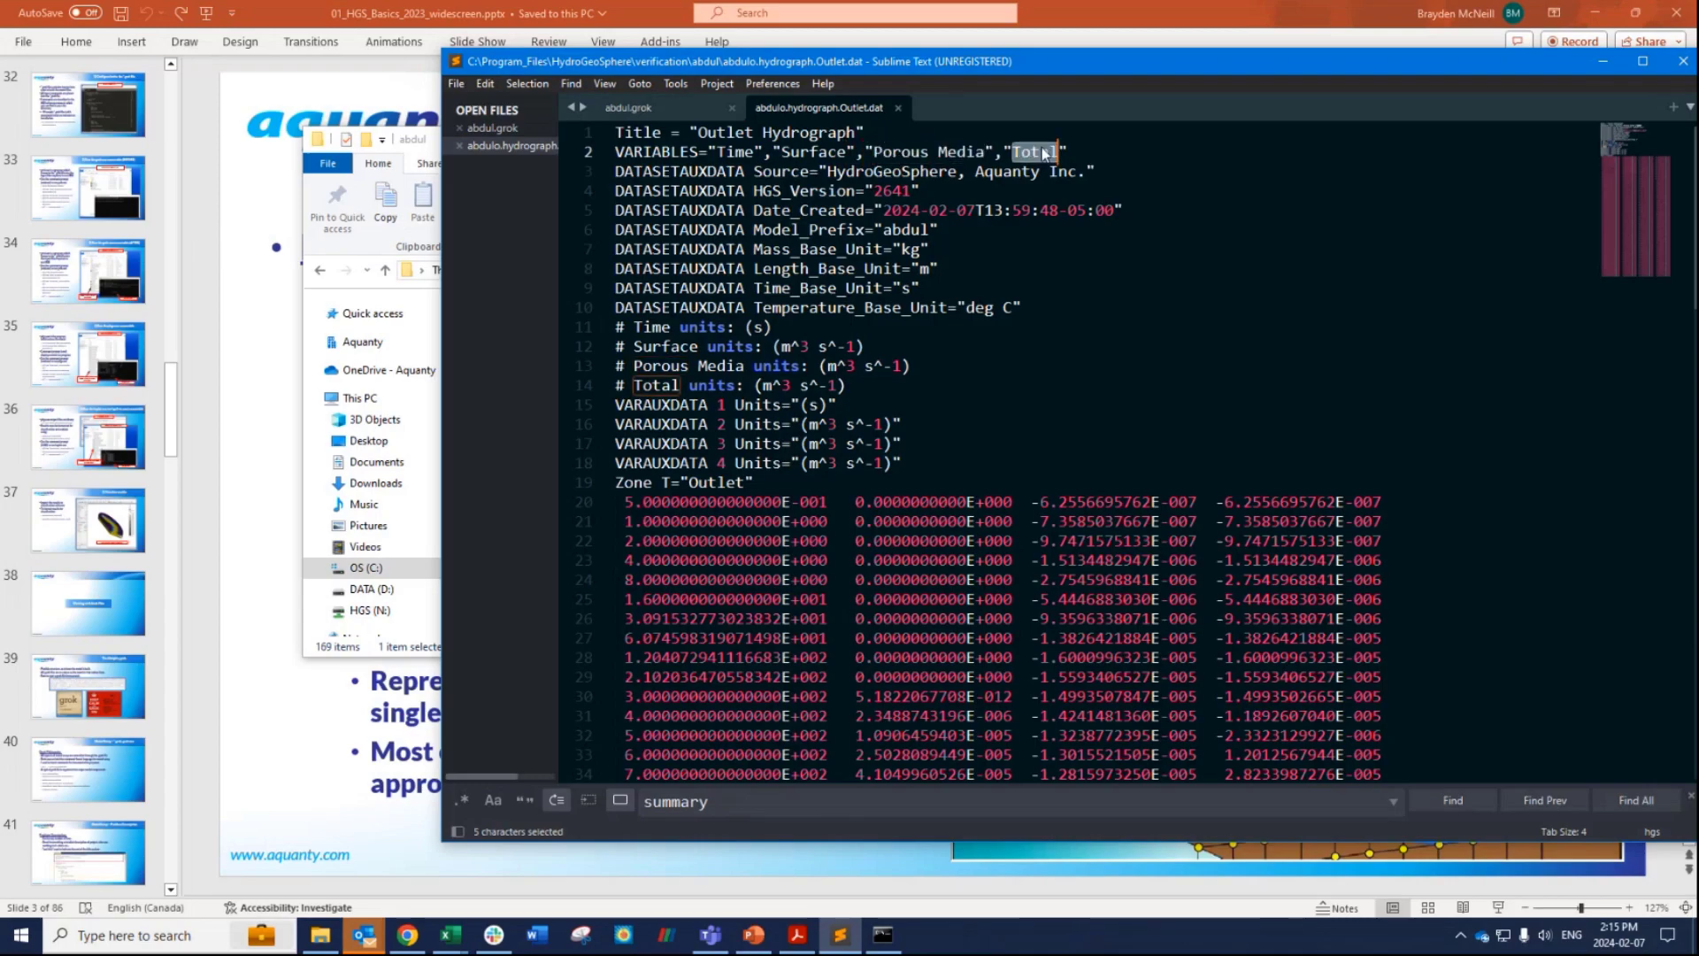
Close the Outlet hydrograph file, and open abdulo.lst from File Explorer in a widened editor window.
{"action": "left_click", "coordinate": [898, 108]}
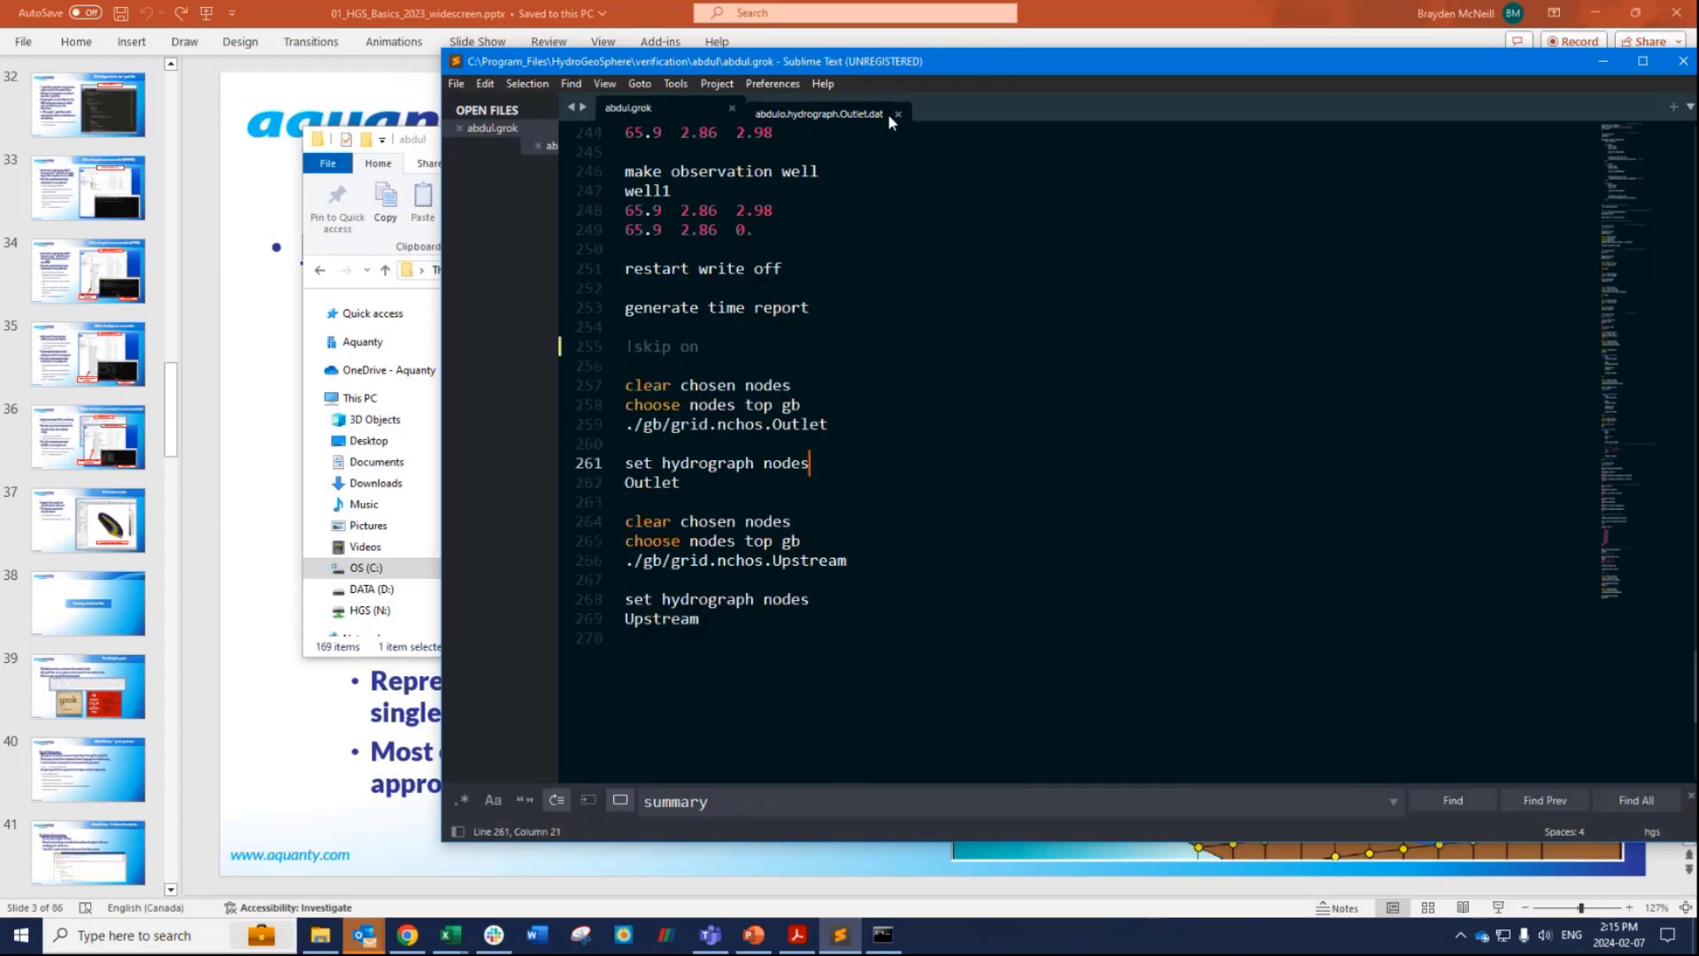
{"action": "key", "text": "alt+Tab"}
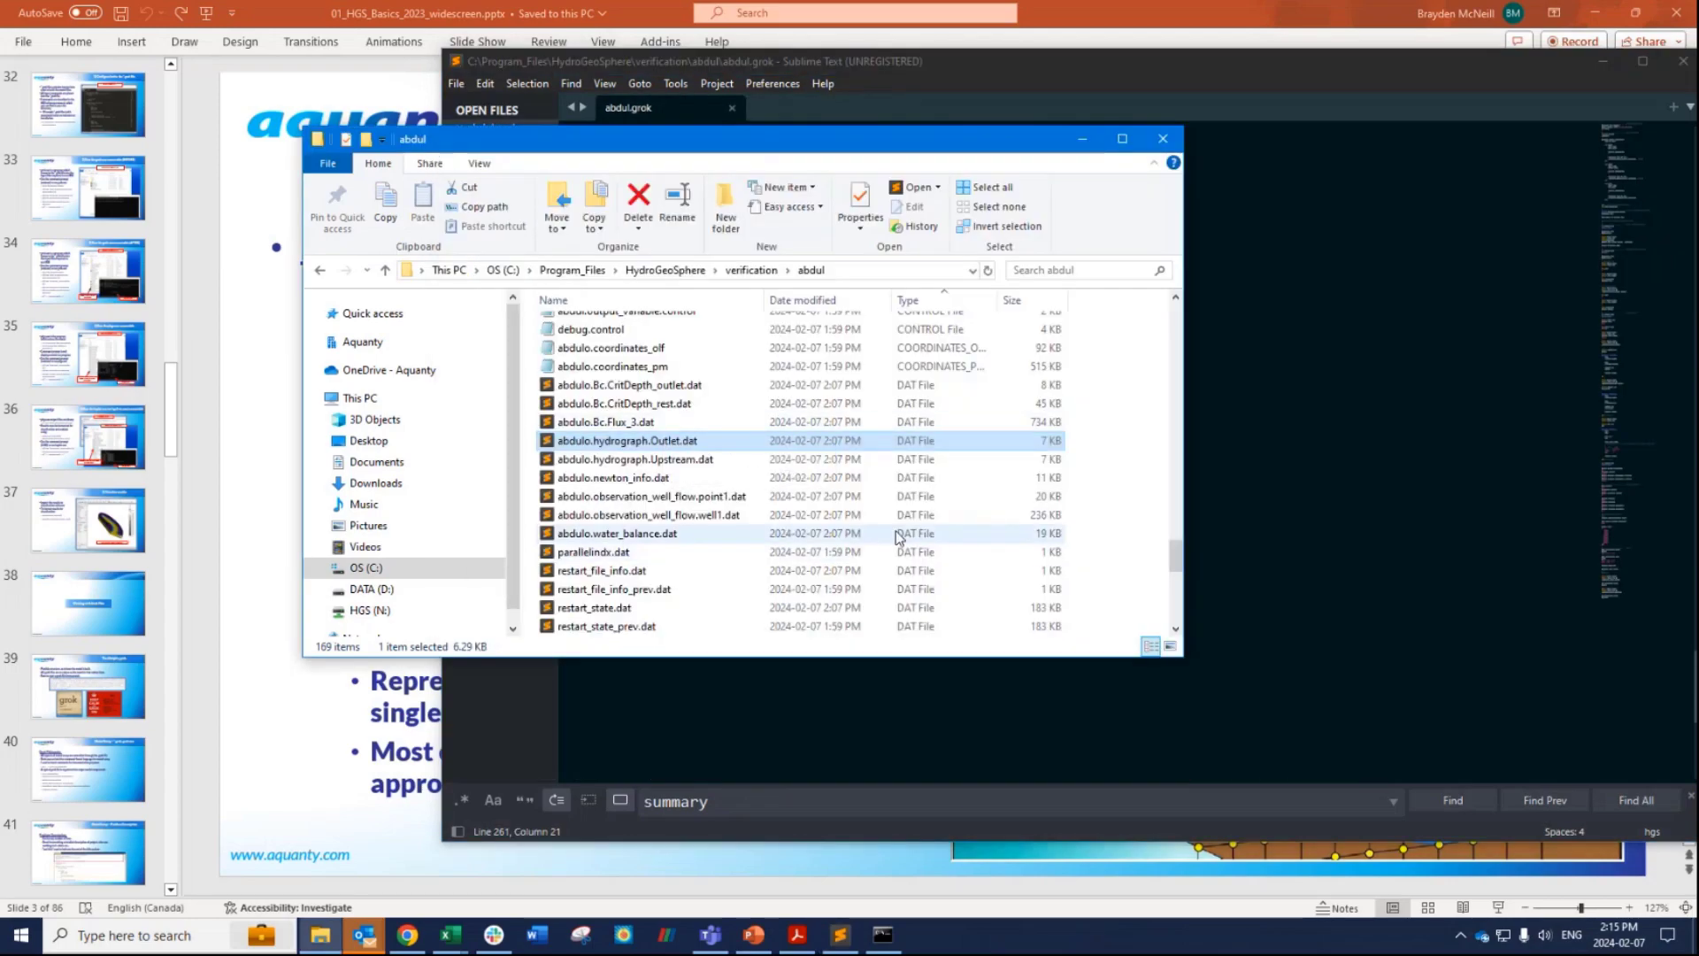
{"action": "scroll", "coordinate": [896, 540], "scroll_direction": "down", "scroll_amount": 5}
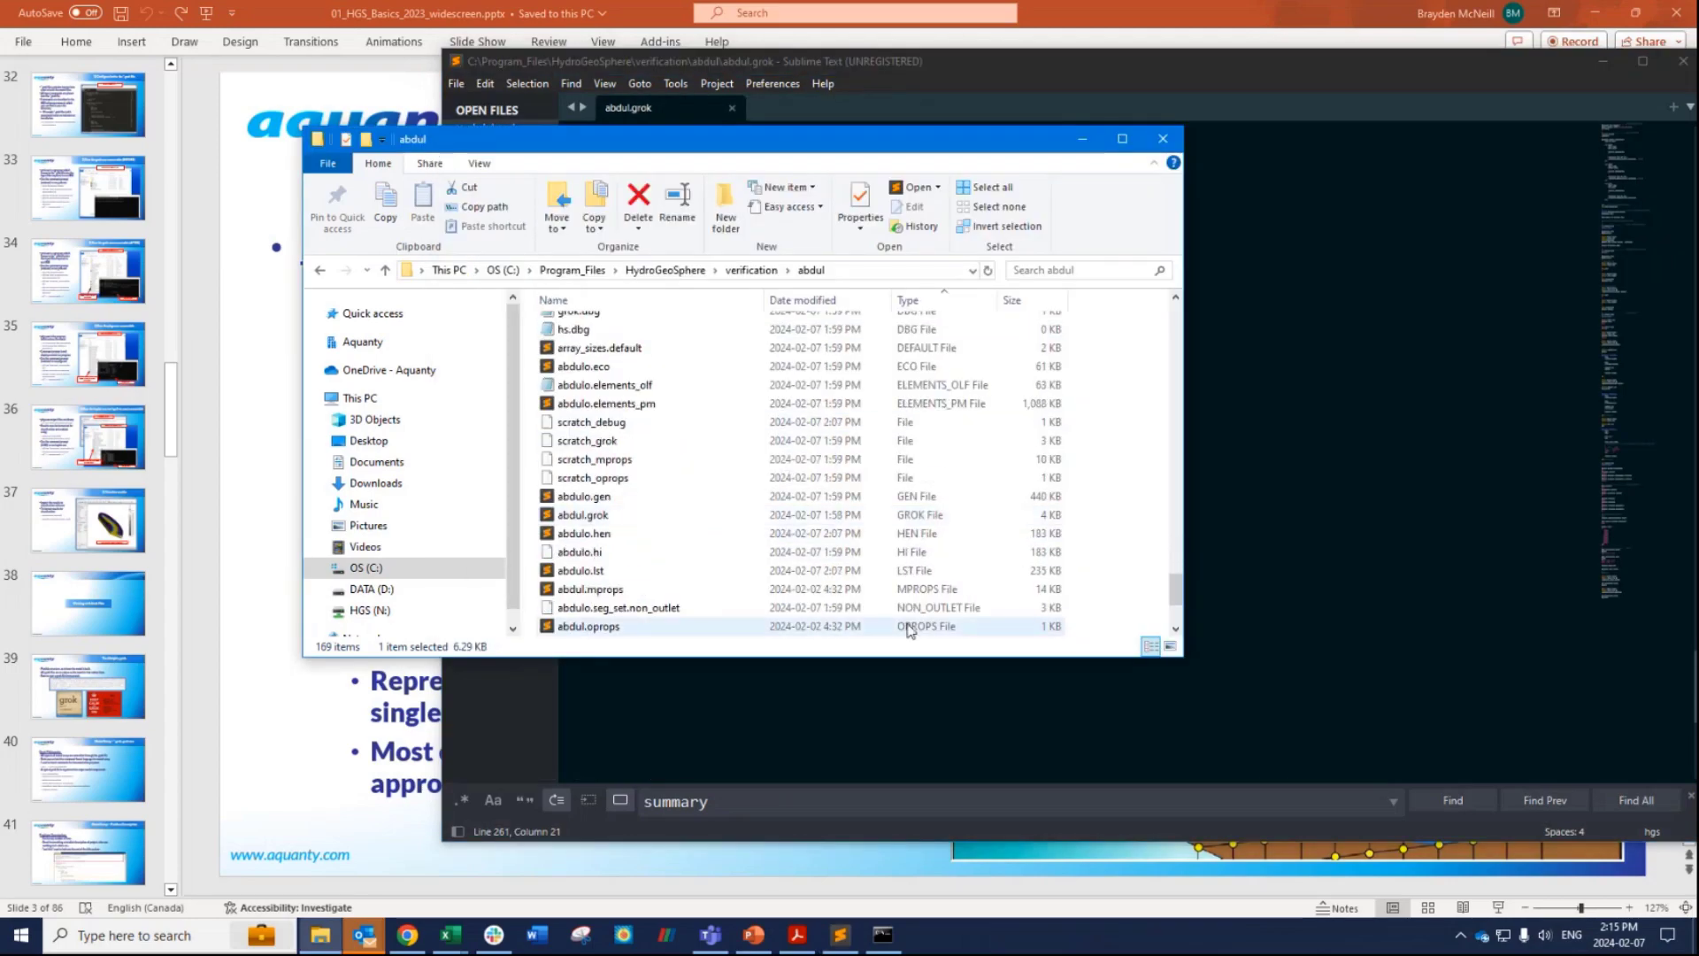
{"action": "double_click", "coordinate": [890, 570]}
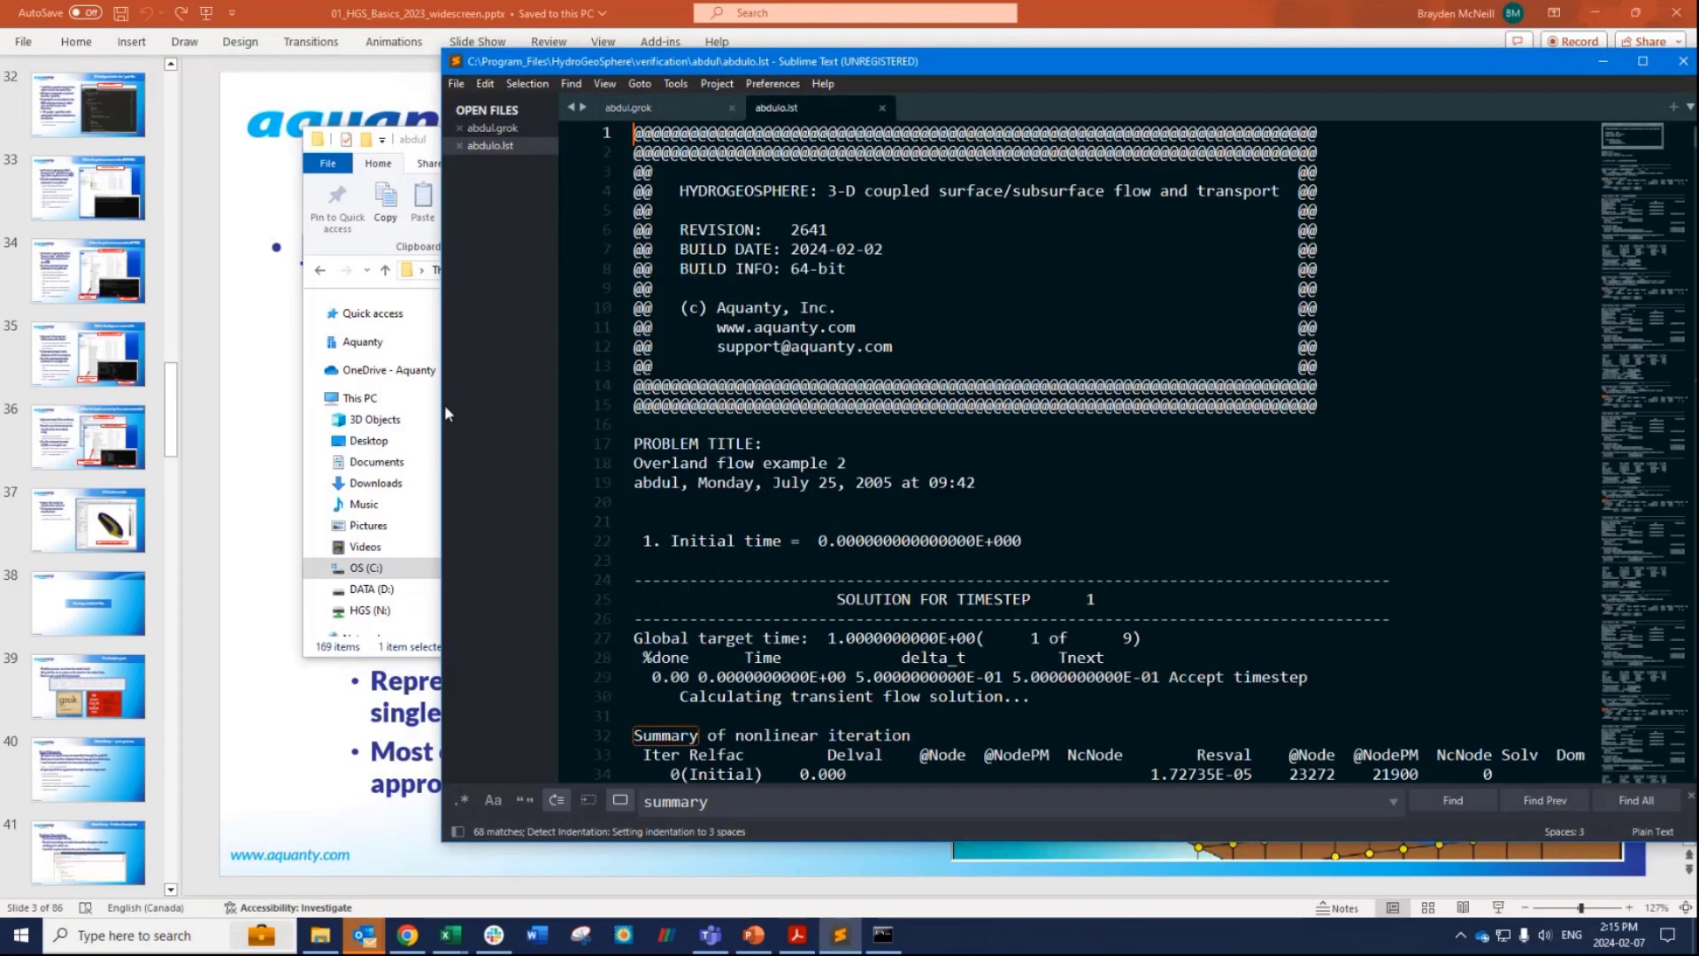
{"action": "left_click_drag", "start_coordinate": [443, 407], "coordinate": [281, 407]}
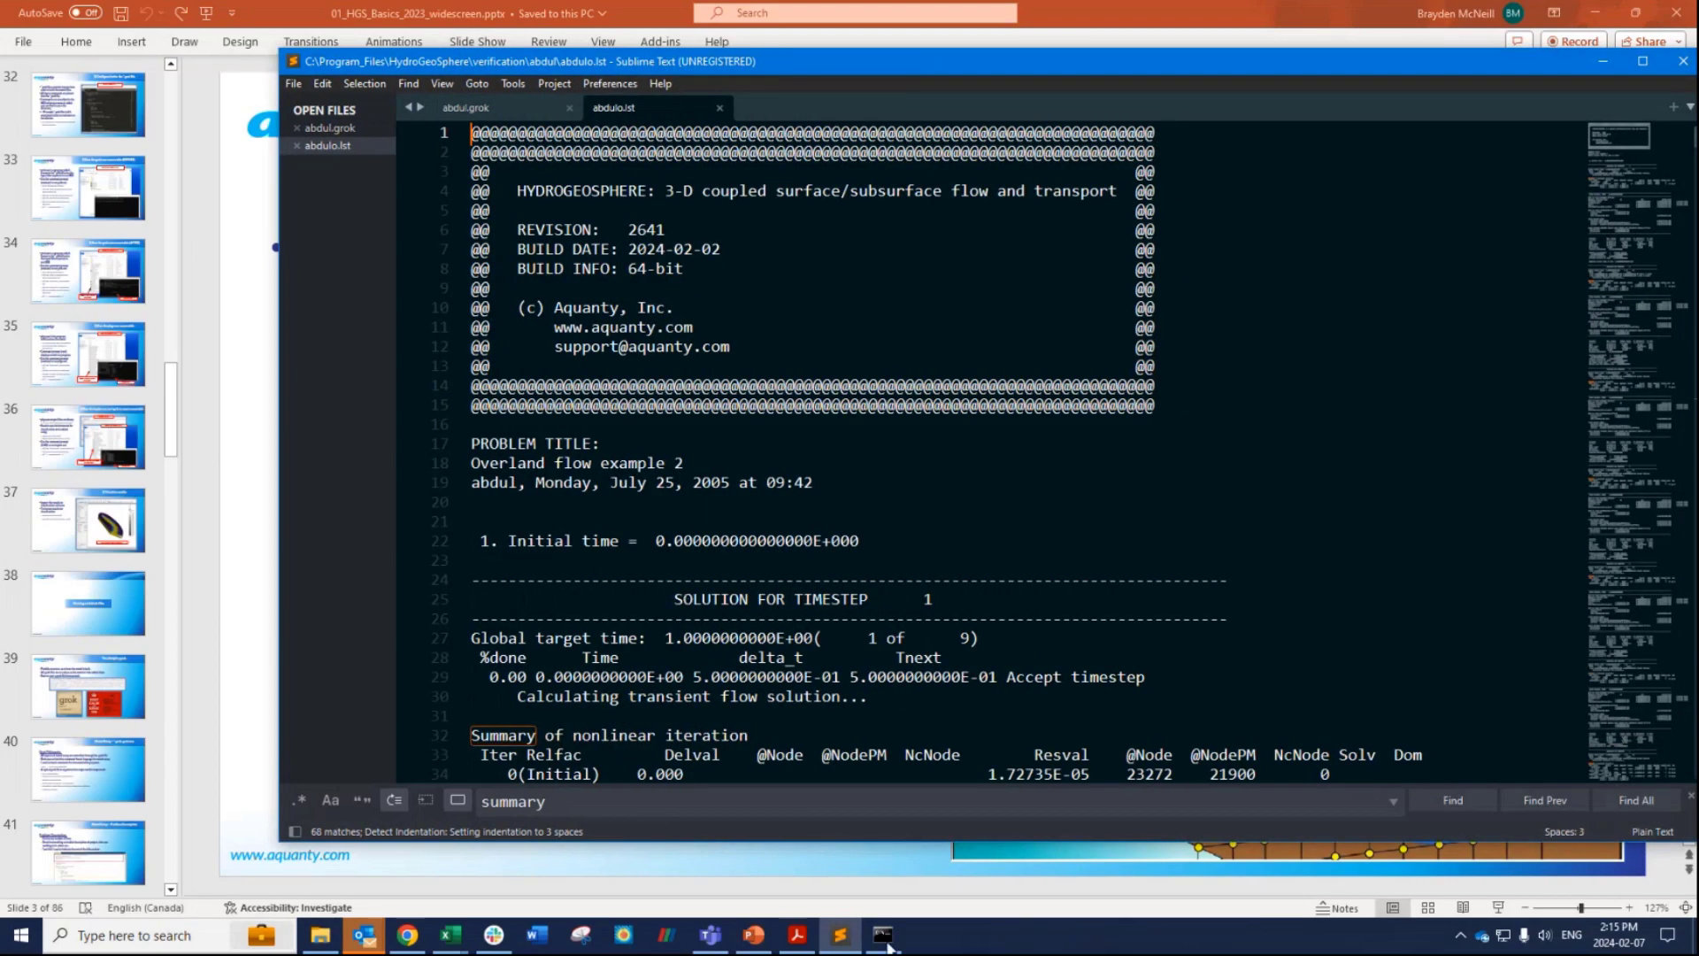
Compare abdulo.lst with the Command Prompt run output, and highlight the timestep 1 solution header and nonlinear iteration summary.
{"action": "scroll", "coordinate": [885, 595], "scroll_direction": "down", "scroll_amount": 8}
{"action": "scroll", "coordinate": [885, 595], "scroll_direction": "up", "scroll_amount": 3}
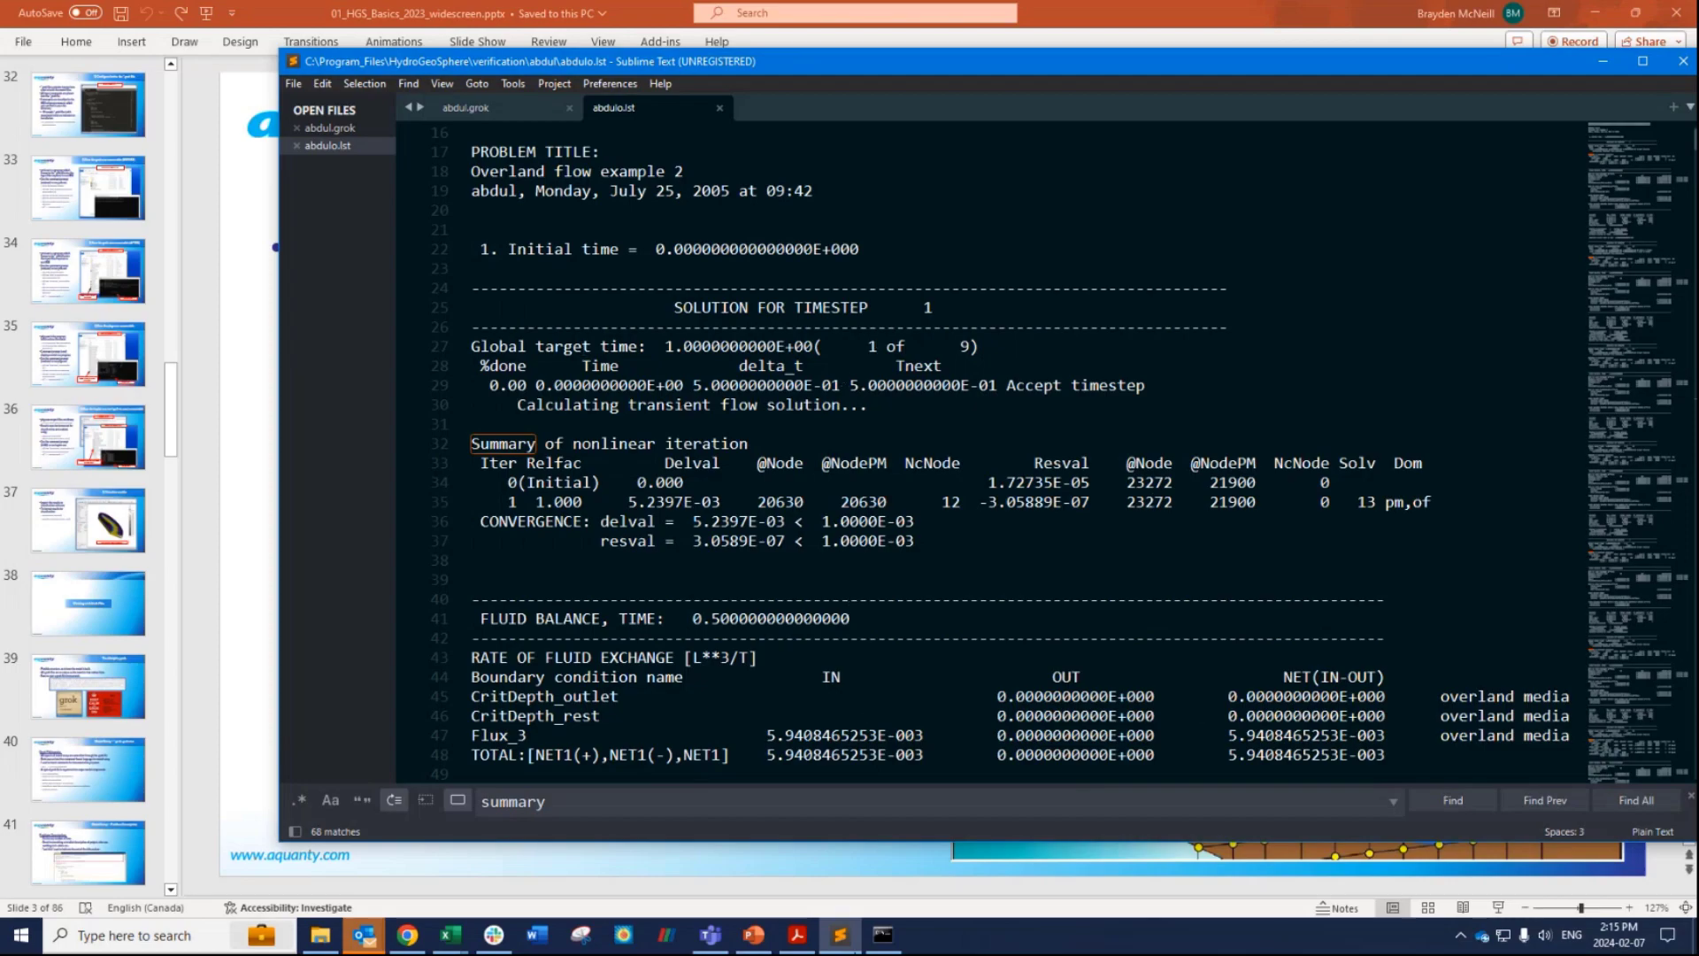
{"action": "left_click", "coordinate": [882, 935]}
{"action": "scroll", "coordinate": [911, 417], "scroll_direction": "up", "scroll_amount": 10}
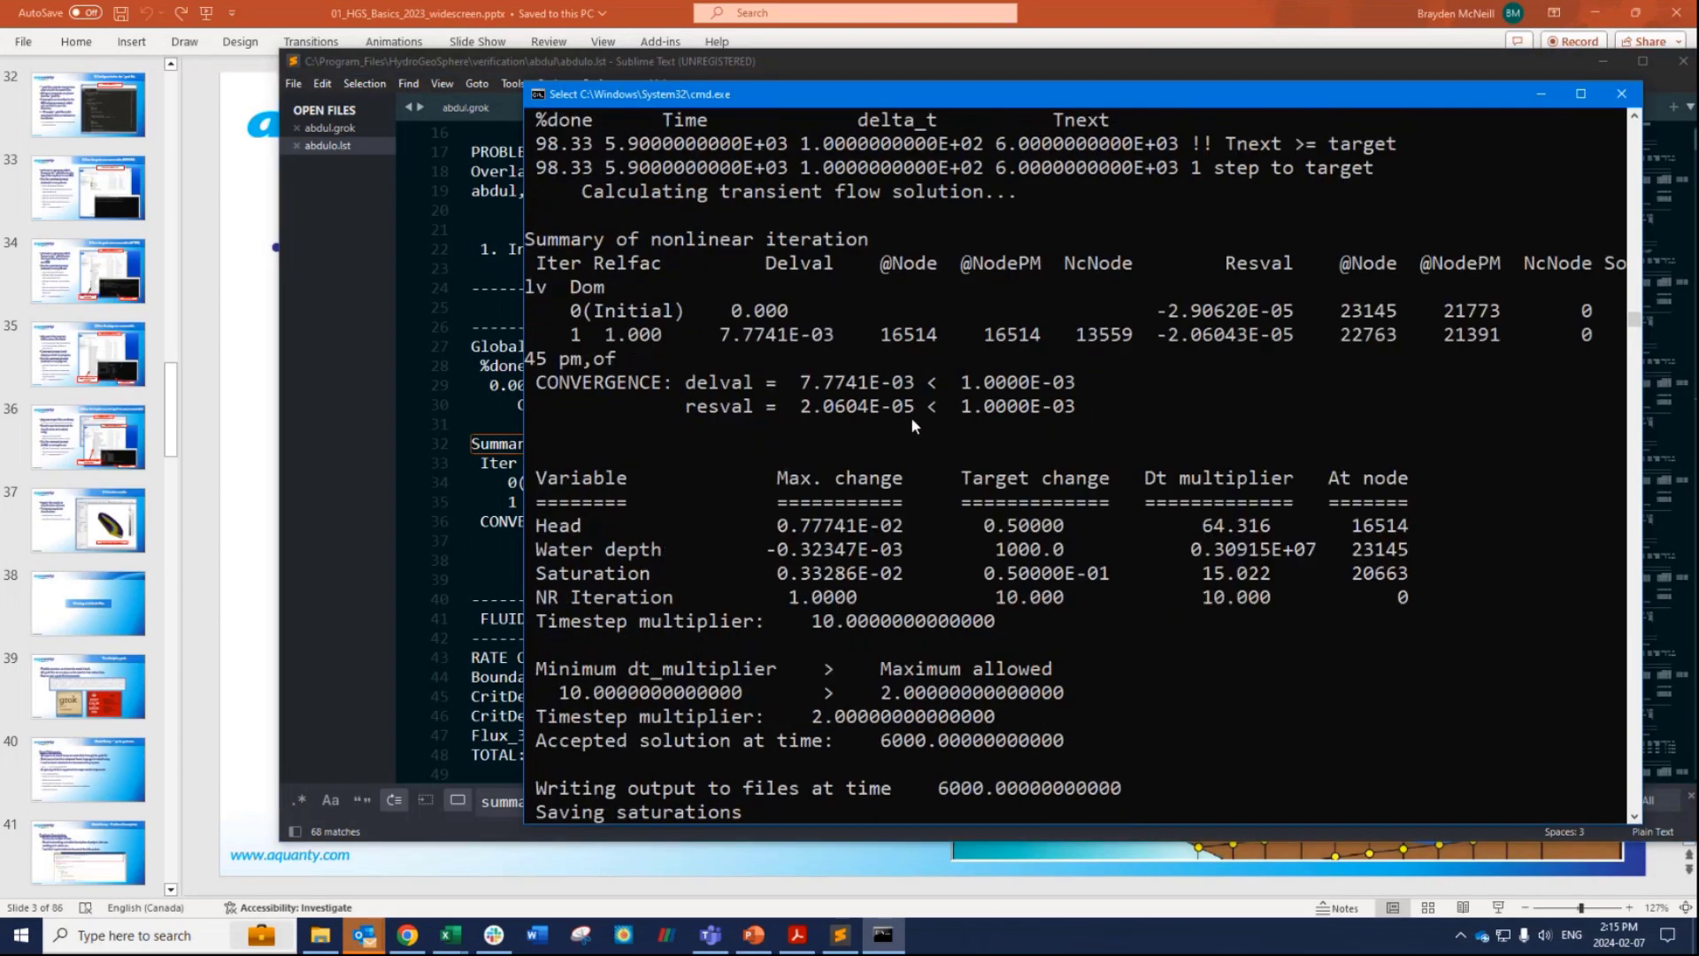
{"action": "left_click", "coordinate": [453, 409]}
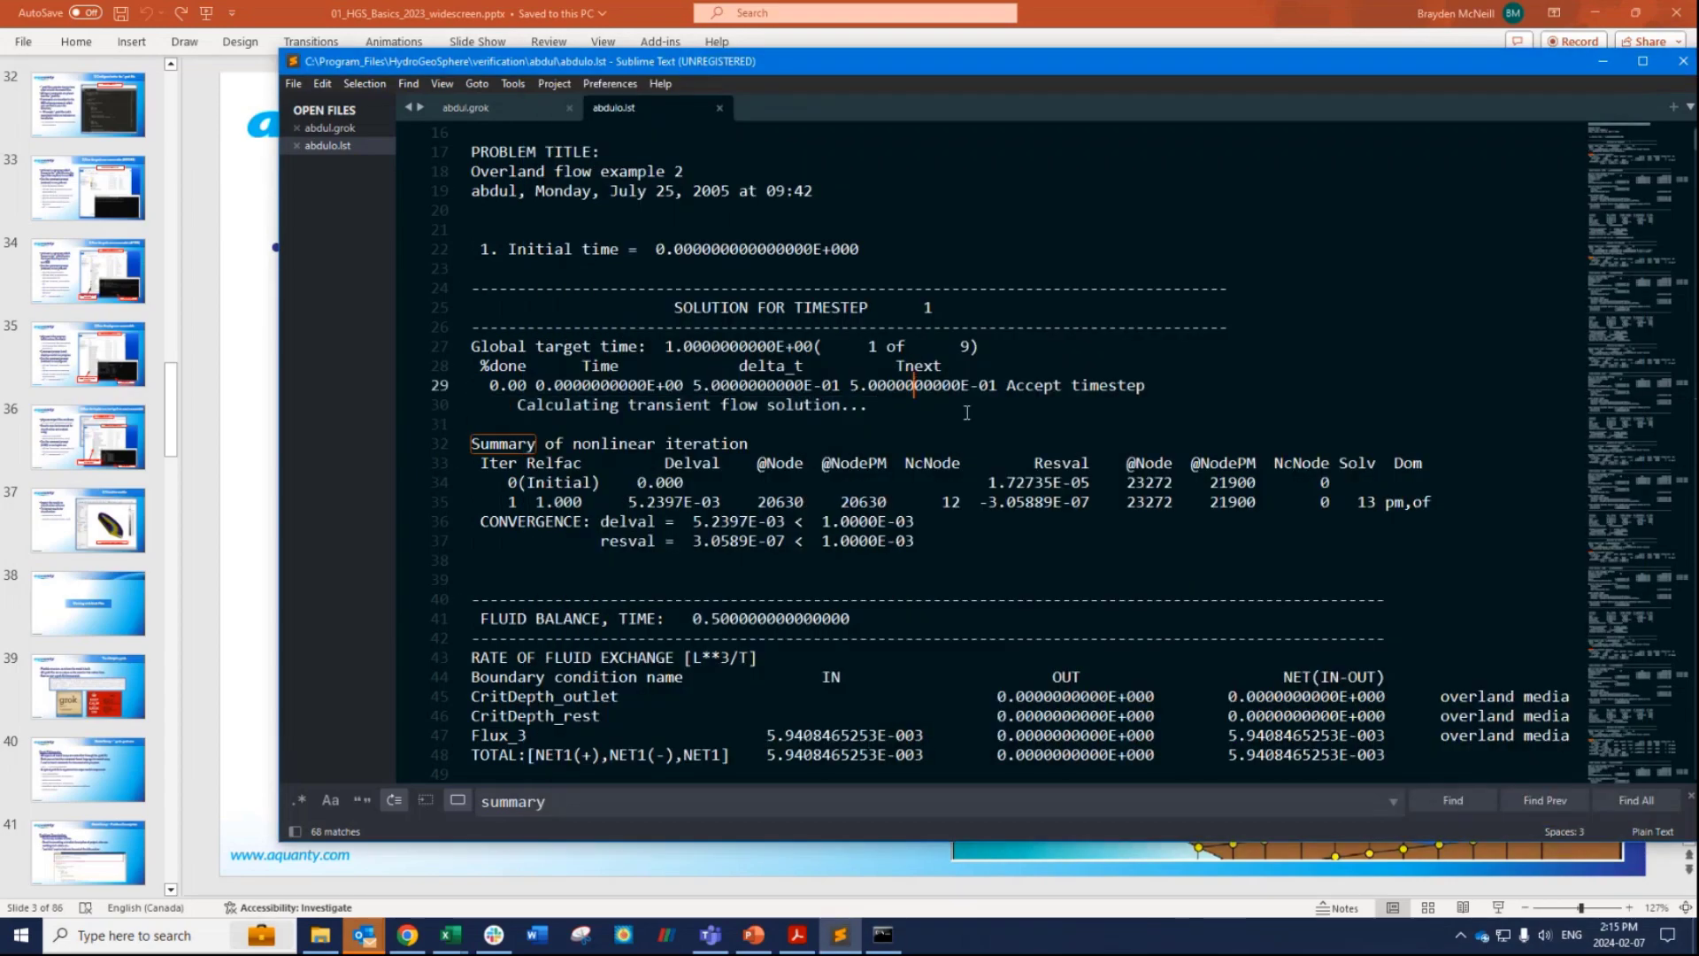
{"action": "left_click_drag", "start_coordinate": [448, 412], "coordinate": [429, 335]}
{"action": "left_click_drag", "start_coordinate": [923, 541], "coordinate": [382, 448]}
Highlight the timestep 1 fluid balance block and the variable change table down to the timestep multiplier in abdulo.lst.
{"action": "scroll", "coordinate": [684, 429], "scroll_direction": "down", "scroll_amount": 7}
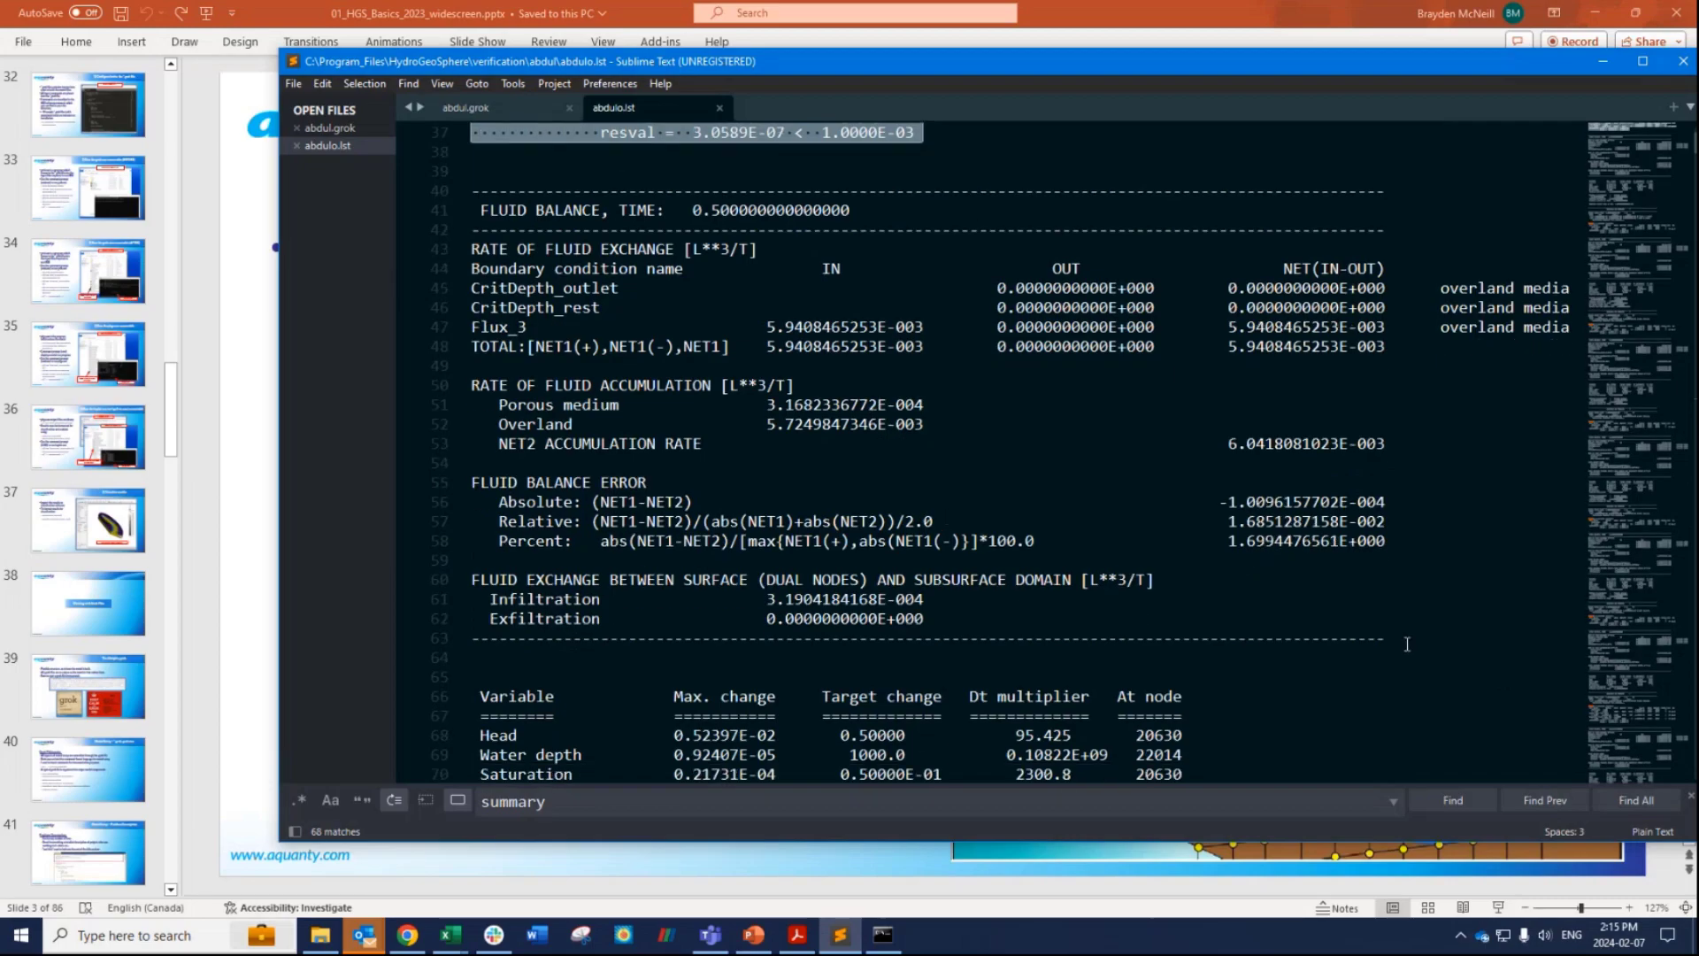
{"action": "left_click_drag", "start_coordinate": [1398, 637], "coordinate": [436, 191]}
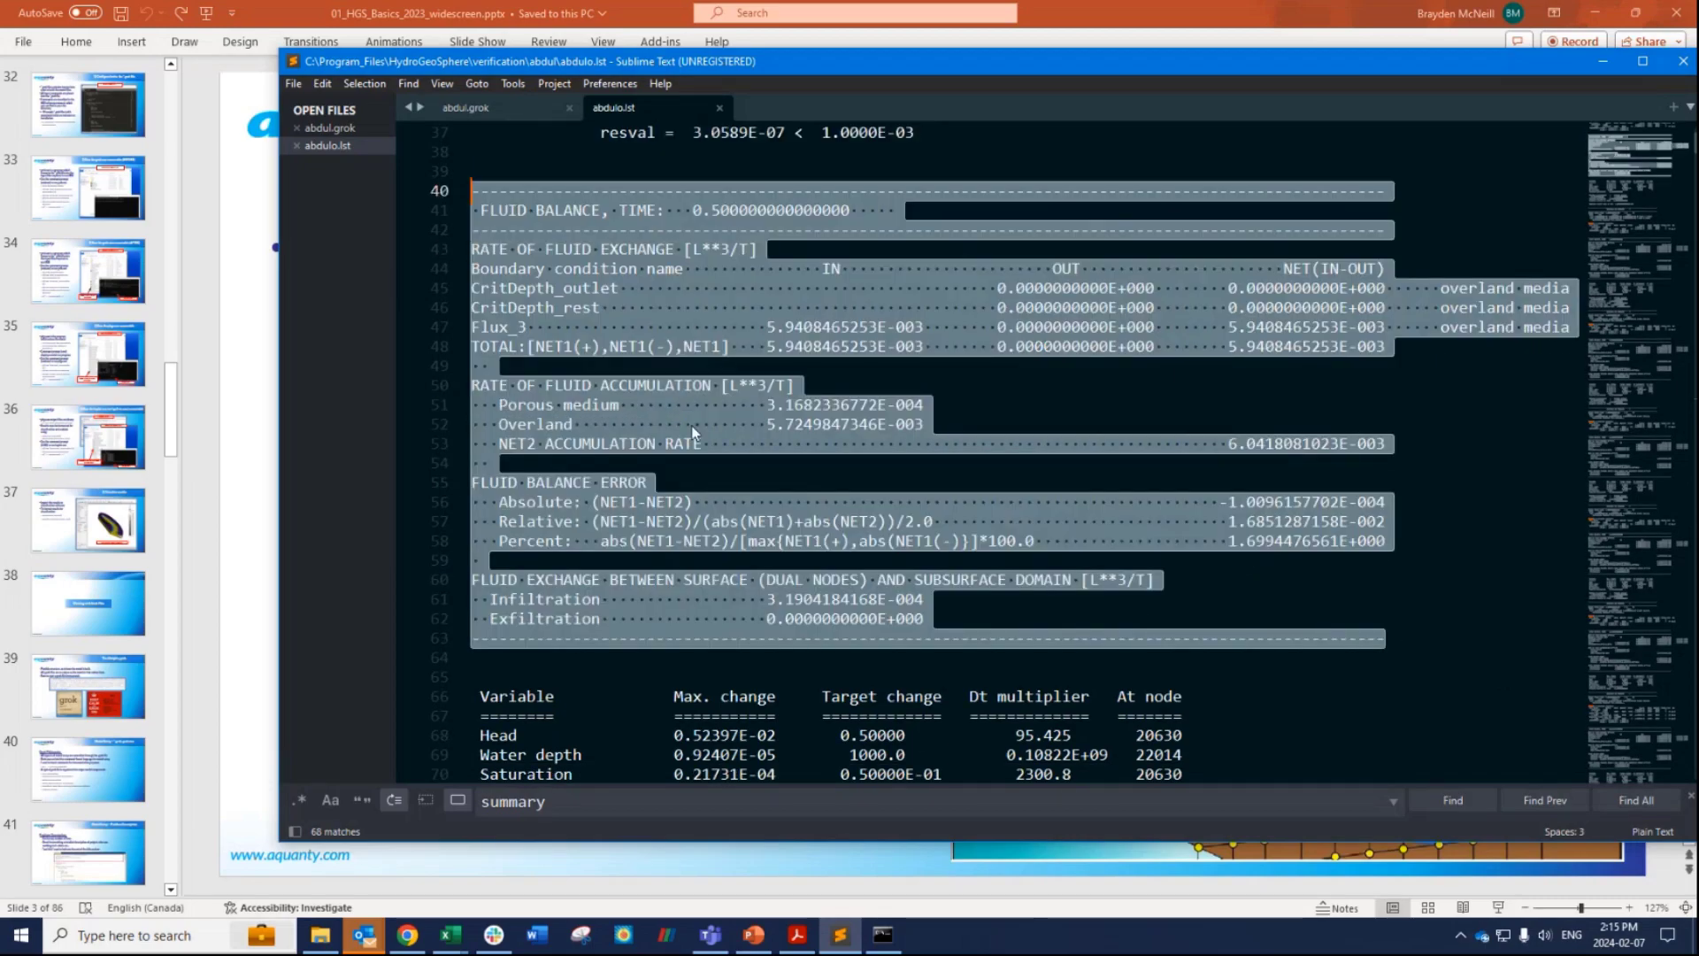
{"action": "scroll", "coordinate": [767, 444], "scroll_direction": "down", "scroll_amount": 7}
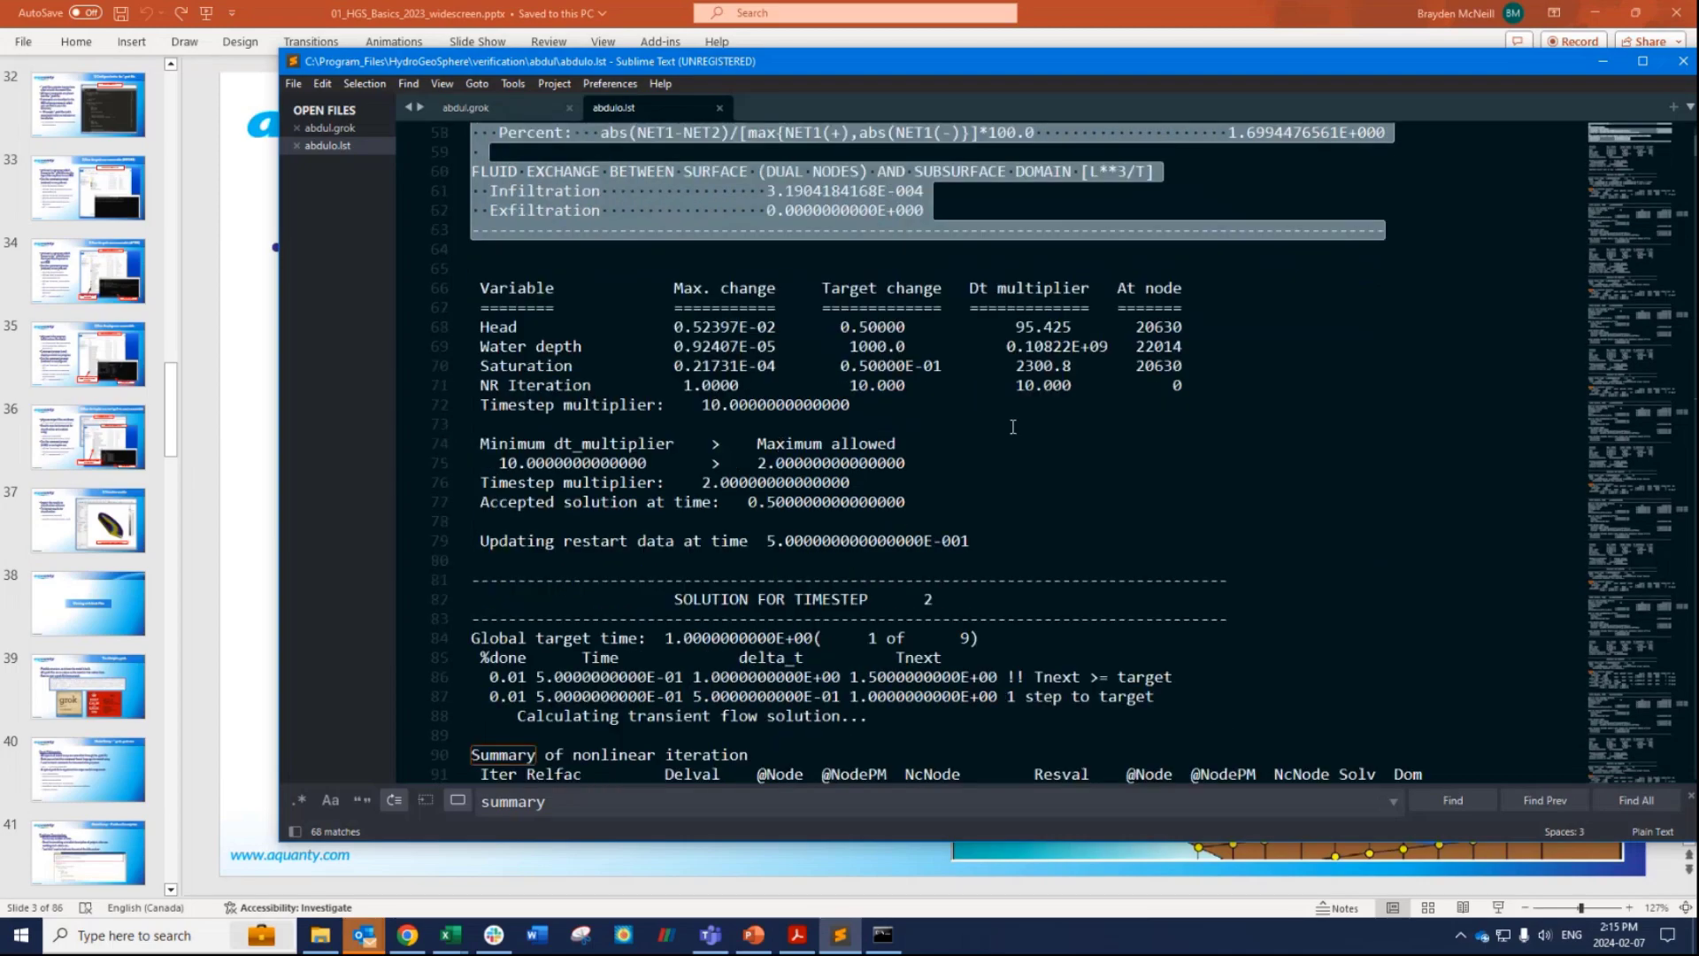
{"action": "left_click_drag", "start_coordinate": [1219, 406], "coordinate": [739, 384]}
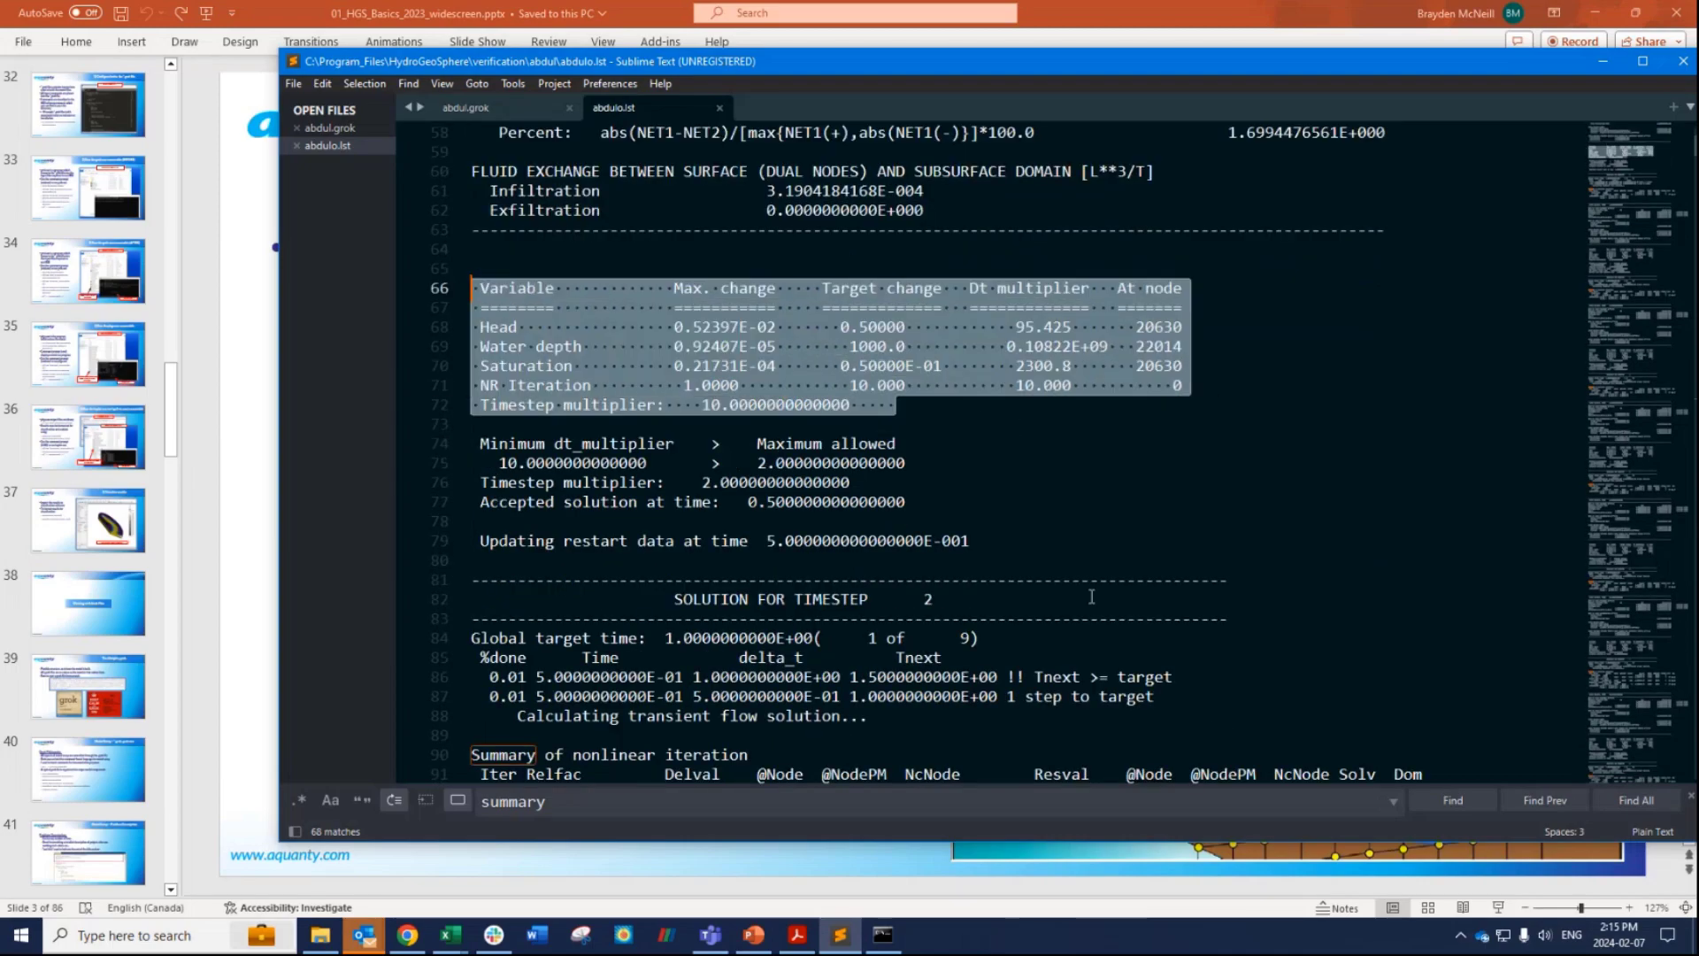
{"action": "scroll", "coordinate": [1025, 548], "scroll_direction": "down", "scroll_amount": 6}
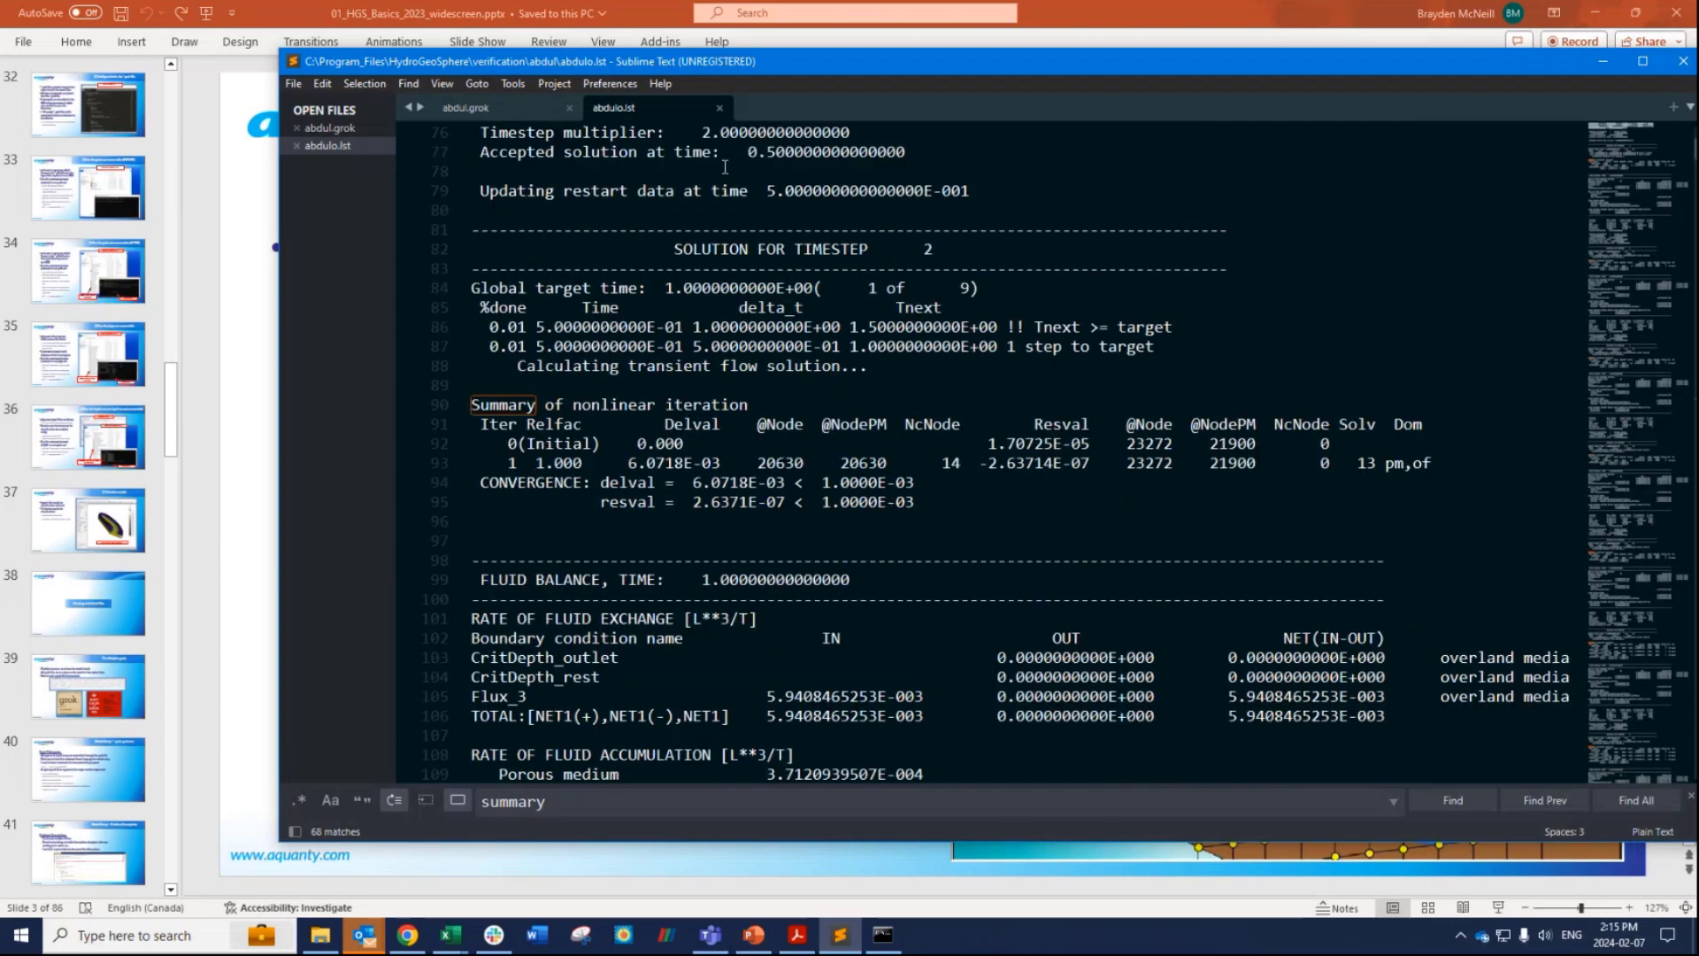
Review the simulation time report at the end of the Command Prompt output, and close the Command Prompt.
{"action": "left_click", "coordinate": [883, 935]}
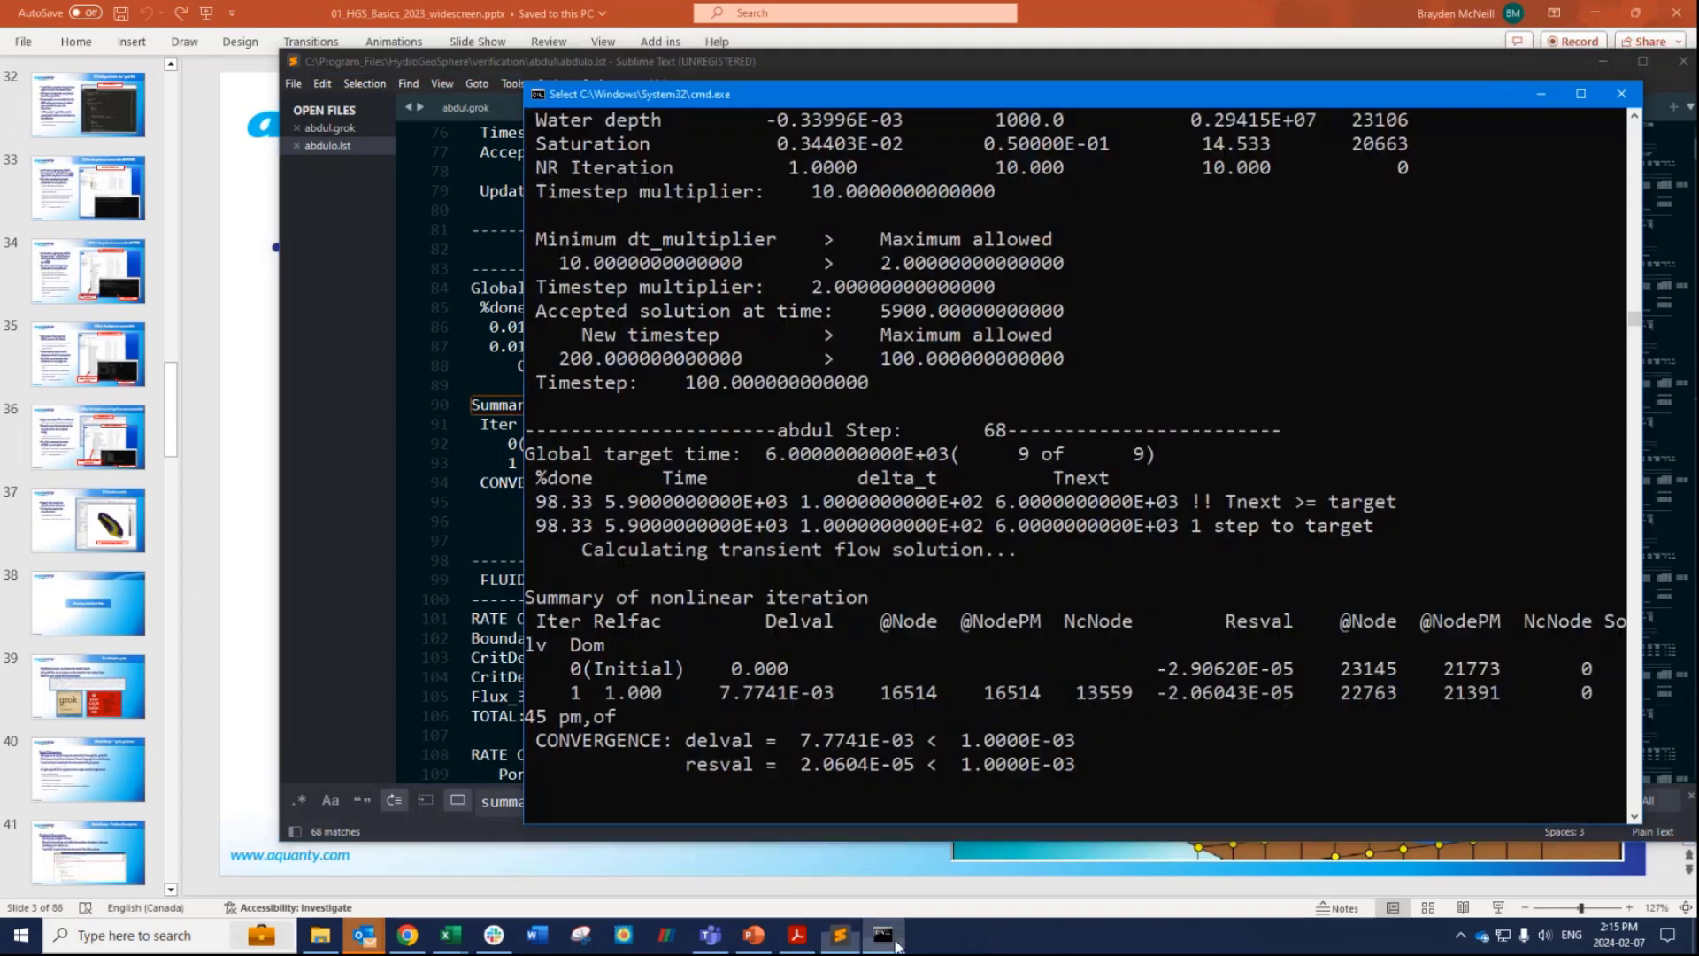
{"action": "scroll", "coordinate": [956, 478], "scroll_direction": "down", "scroll_amount": 5}
{"action": "scroll", "coordinate": [954, 478], "scroll_direction": "down", "scroll_amount": 7}
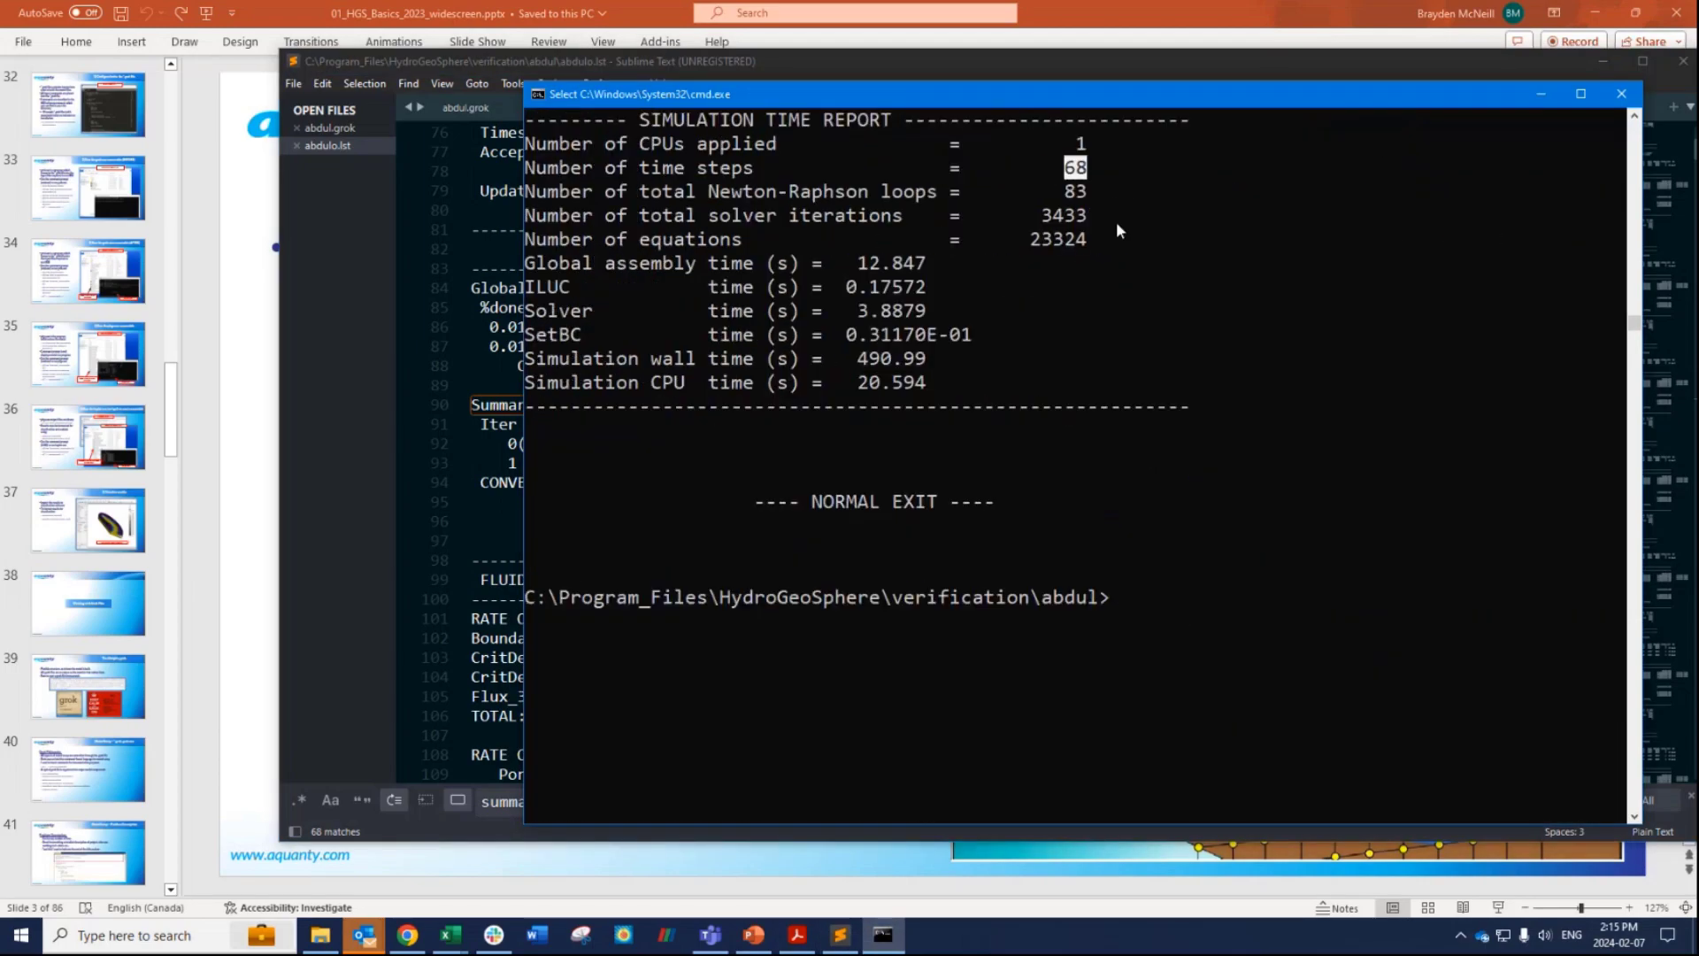
{"action": "left_click", "coordinate": [1621, 96]}
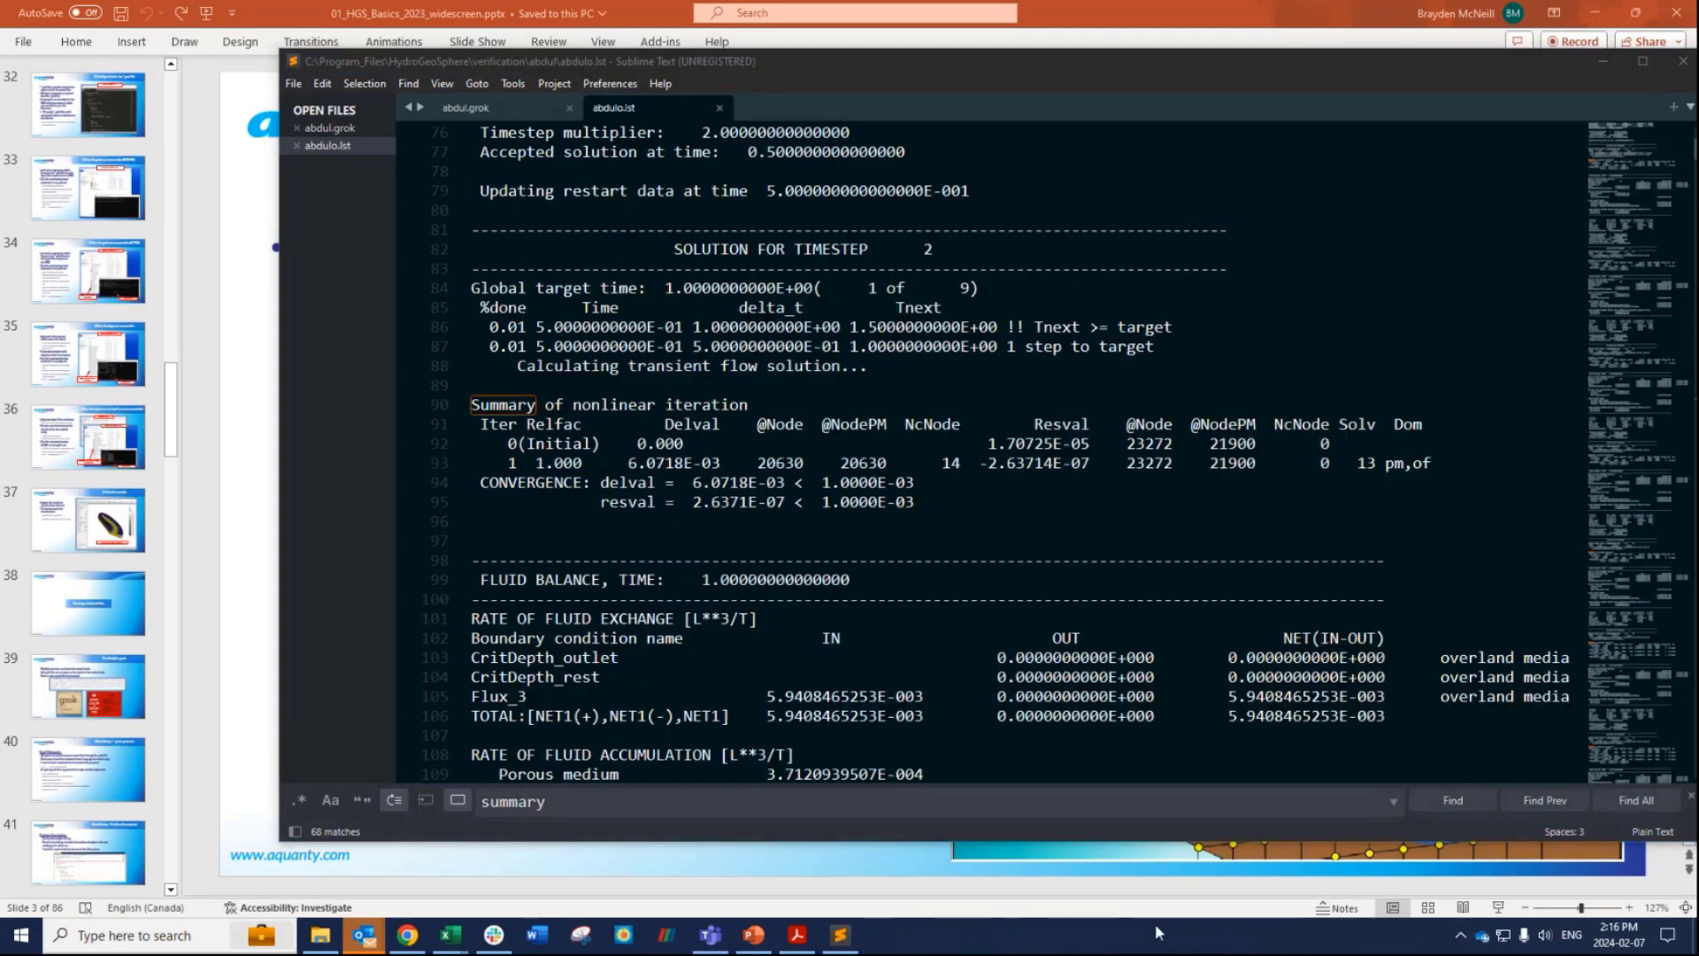
Close abdulo.lst, and narrow the editor window to uncover File Explorer.
{"action": "left_click", "coordinate": [719, 108]}
{"action": "left_click_drag", "start_coordinate": [280, 226], "coordinate": [995, 227]}
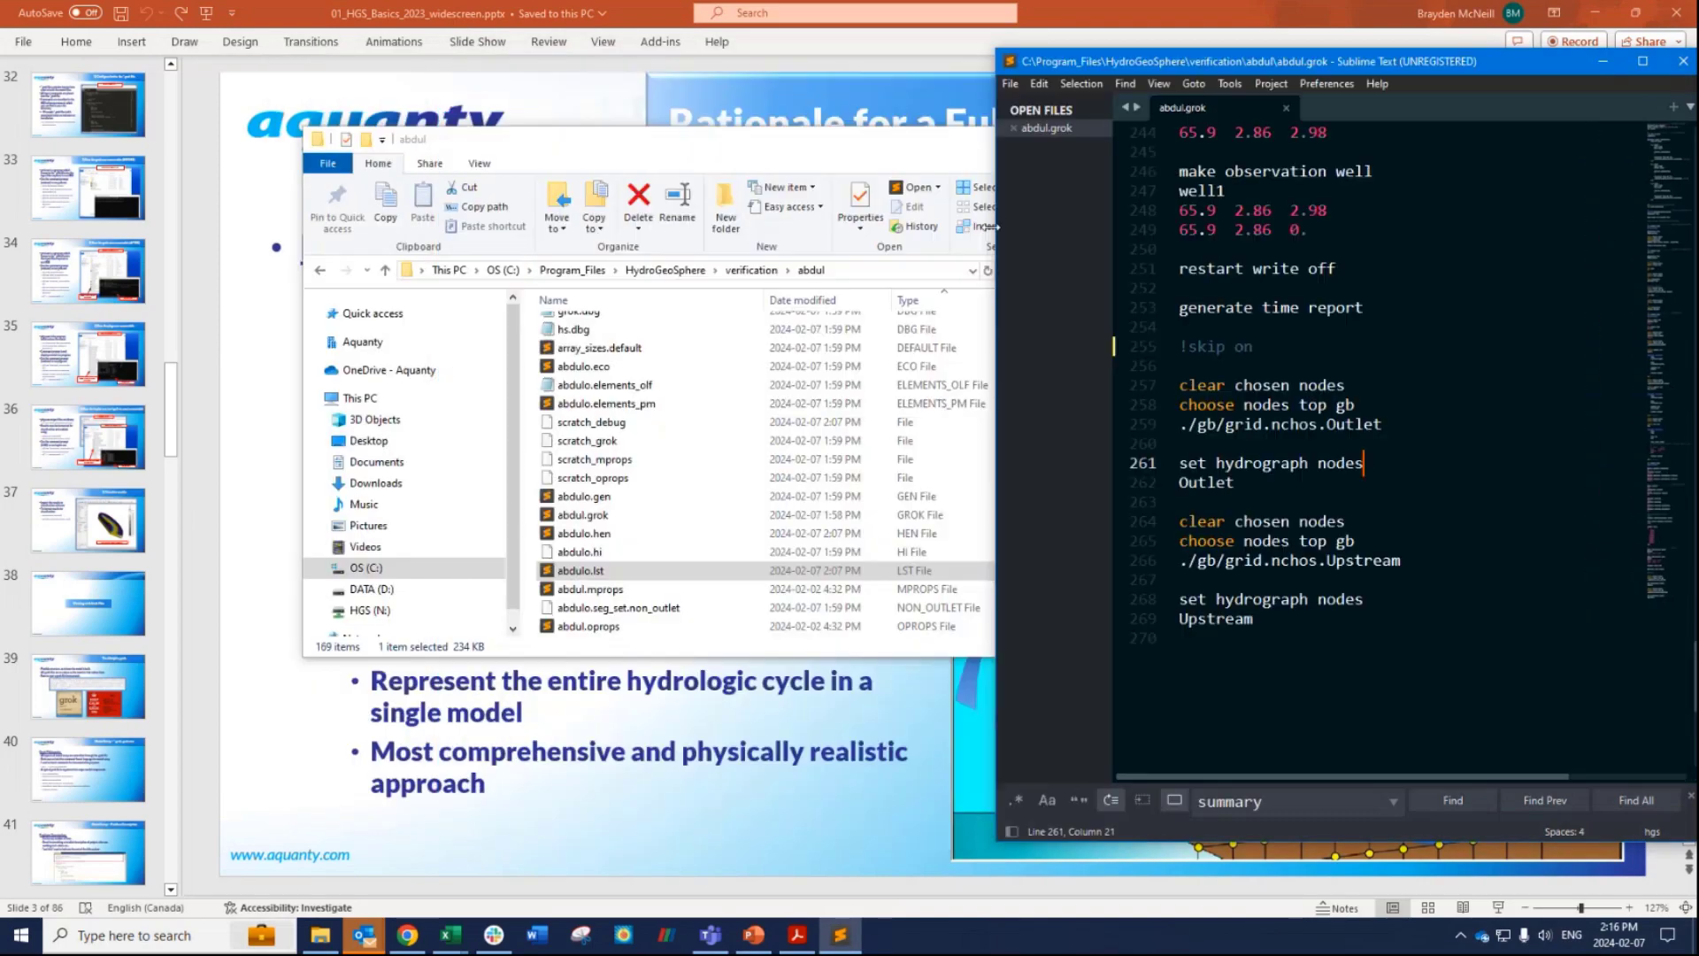
Switch to PowerPoint to show slides 35 and 36 on running phgs.exe and hsplot.exe, and return to the abdul folder in File Explorer.
{"action": "left_click", "coordinate": [720, 805]}
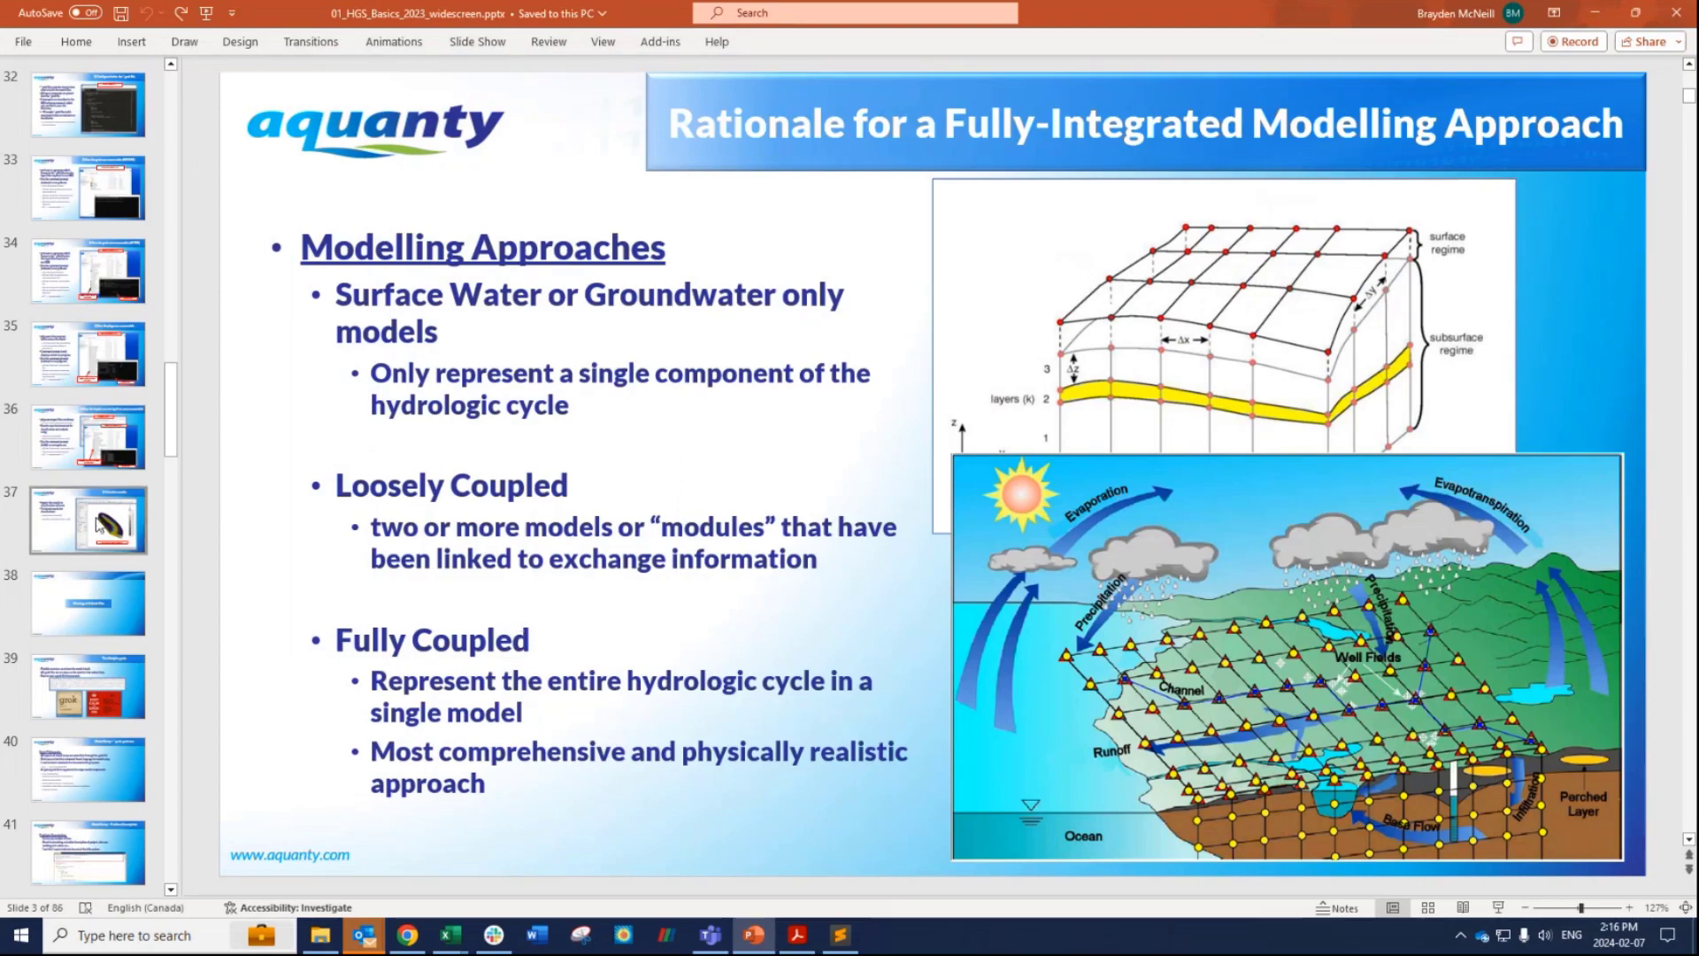
{"action": "left_click", "coordinate": [86, 354]}
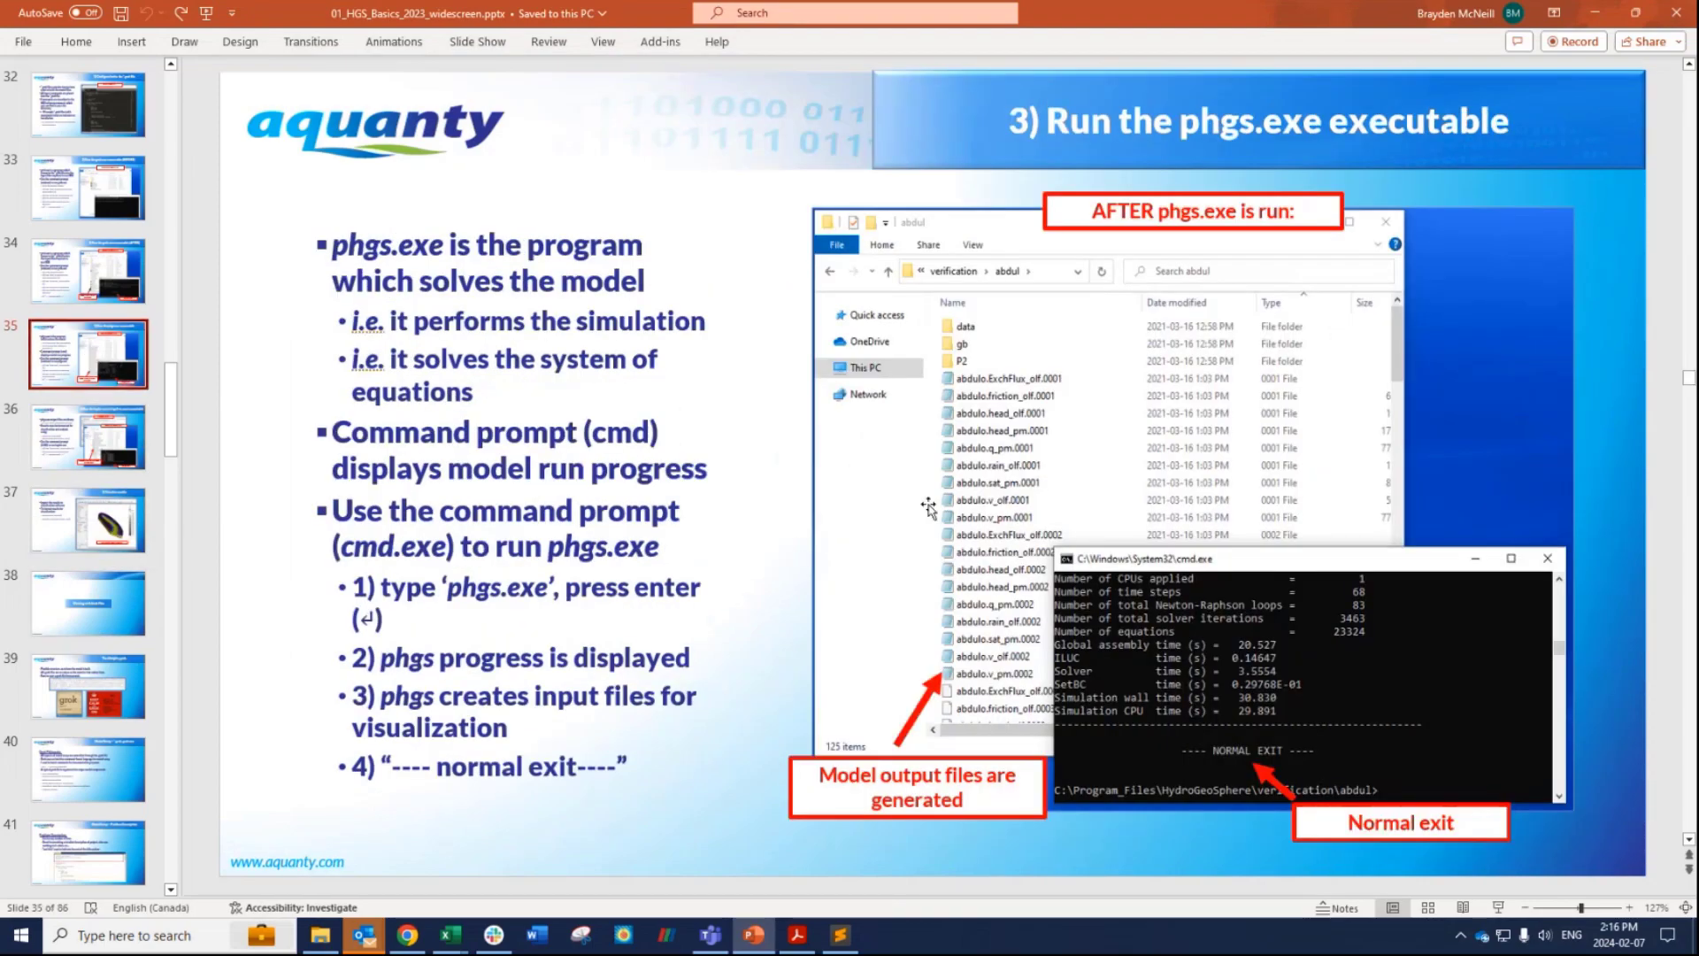
{"action": "scroll", "coordinate": [815, 547], "scroll_direction": "down", "scroll_amount": 1}
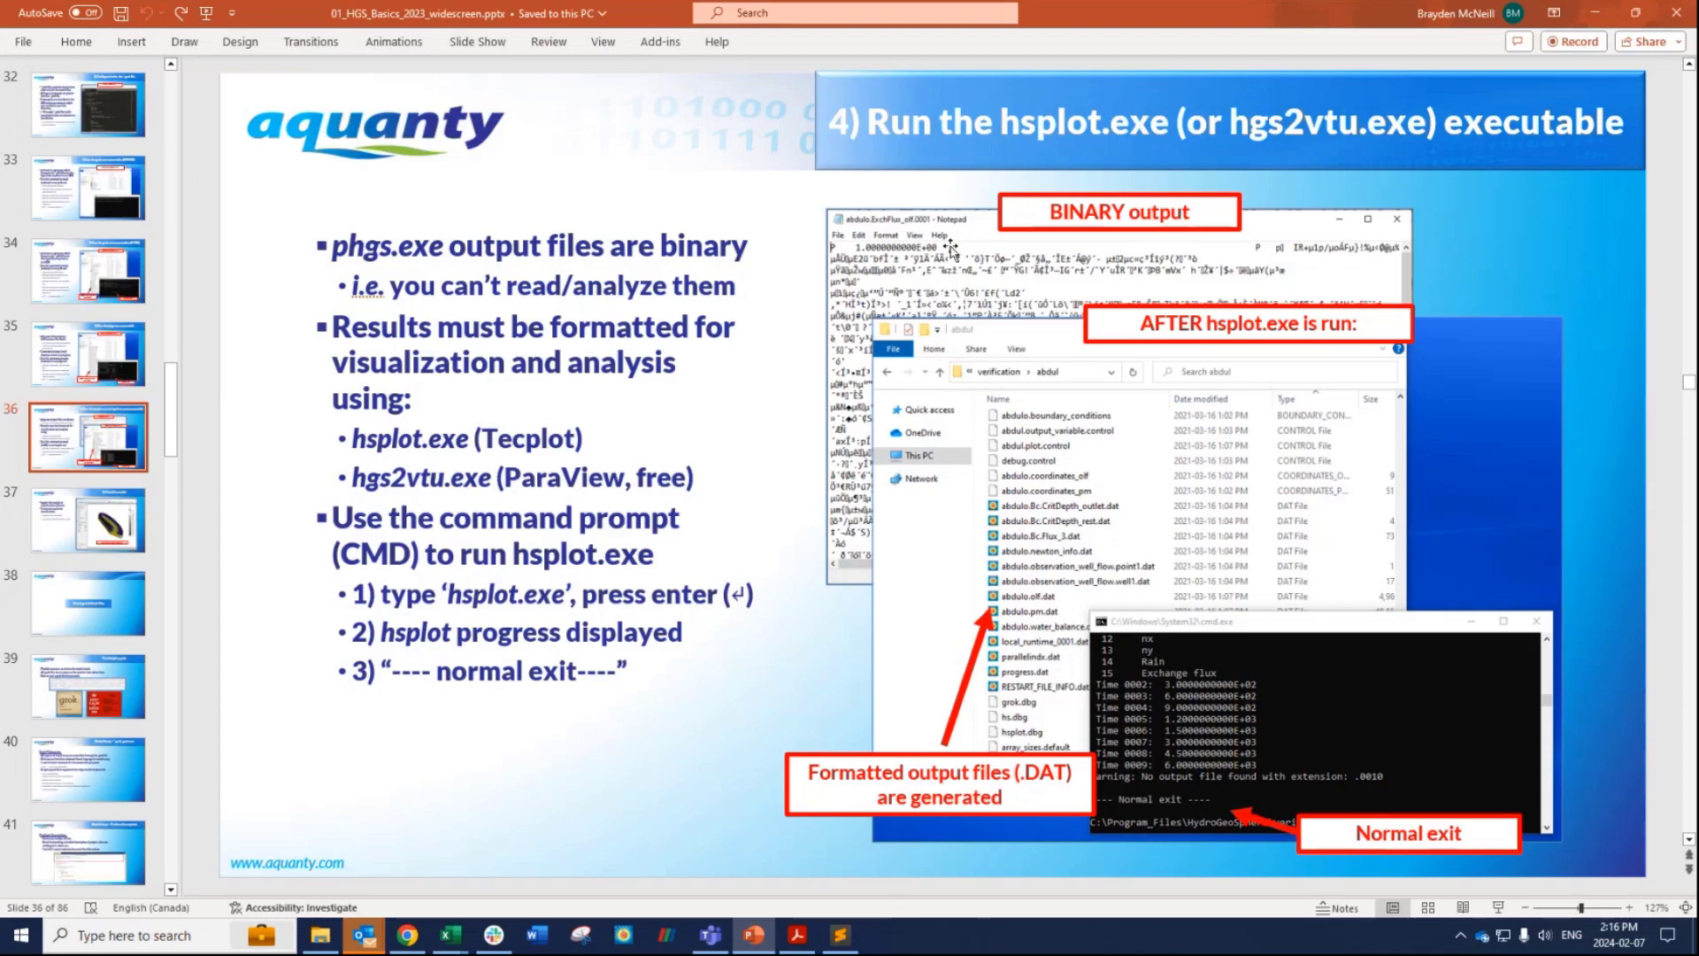
{"action": "left_click", "coordinate": [320, 935]}
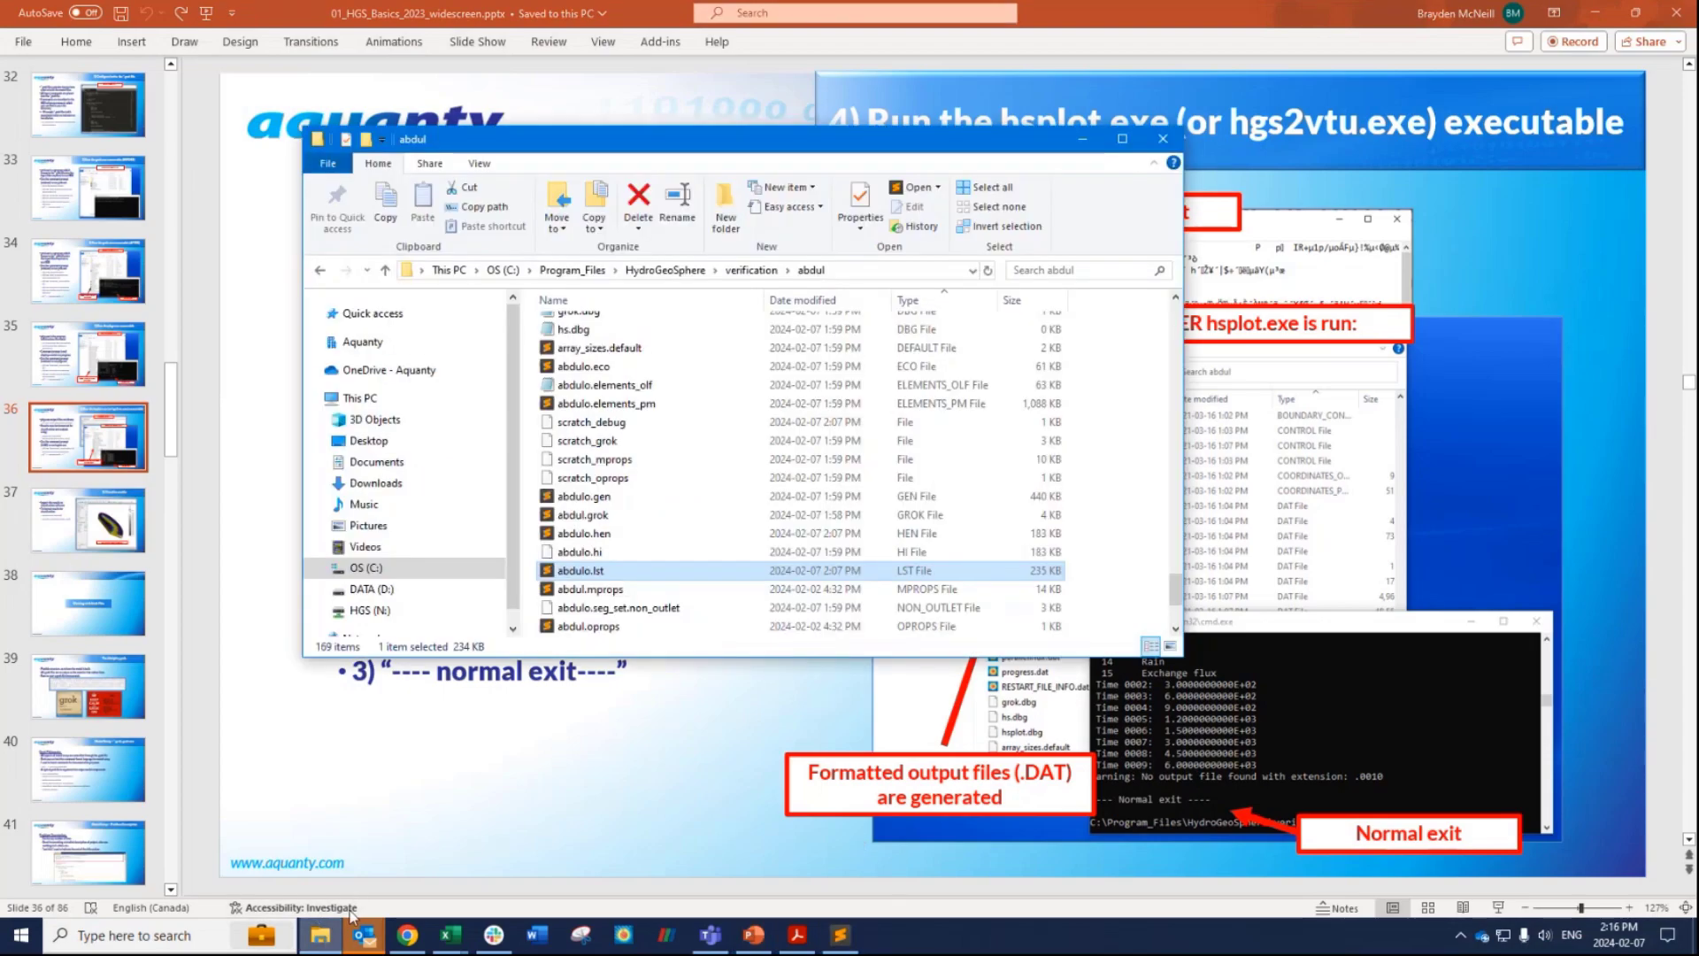
Open a command prompt in the HydroGeoSphere verification folder abdul and place its window over the file listing.
{"action": "left_click_drag", "start_coordinate": [790, 146], "coordinate": [1180, 270]}
{"action": "left_click", "coordinate": [1284, 392]}
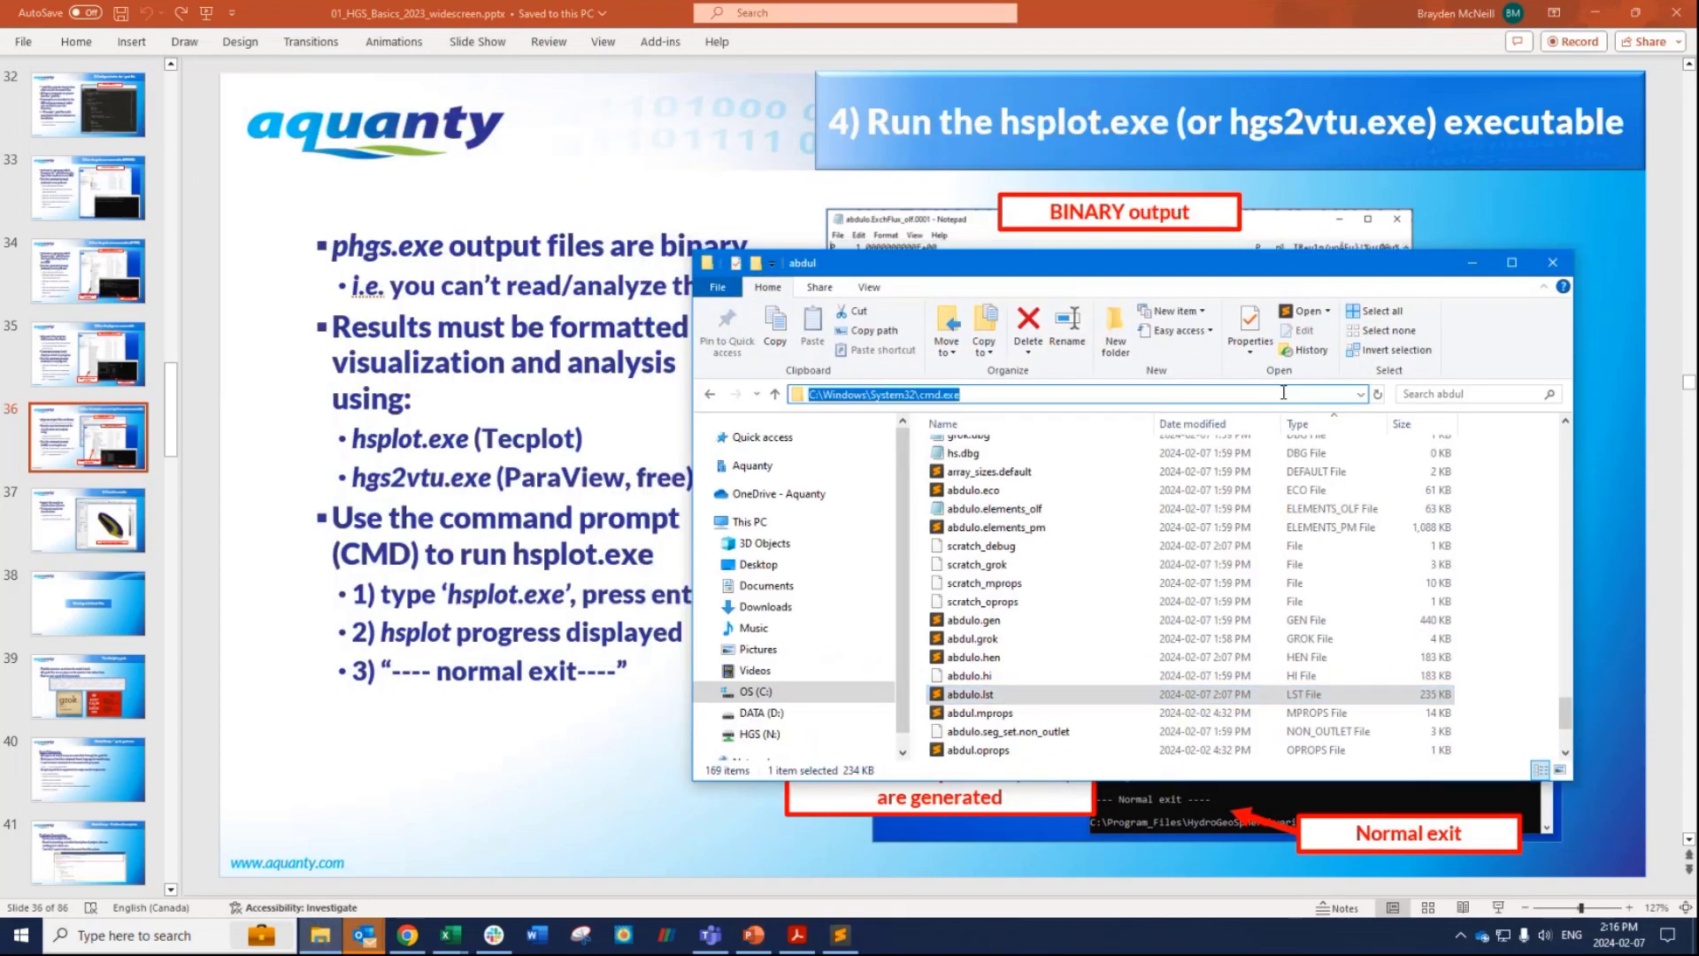
{"action": "type", "text": "cmd"}
{"action": "key", "text": "Return"}
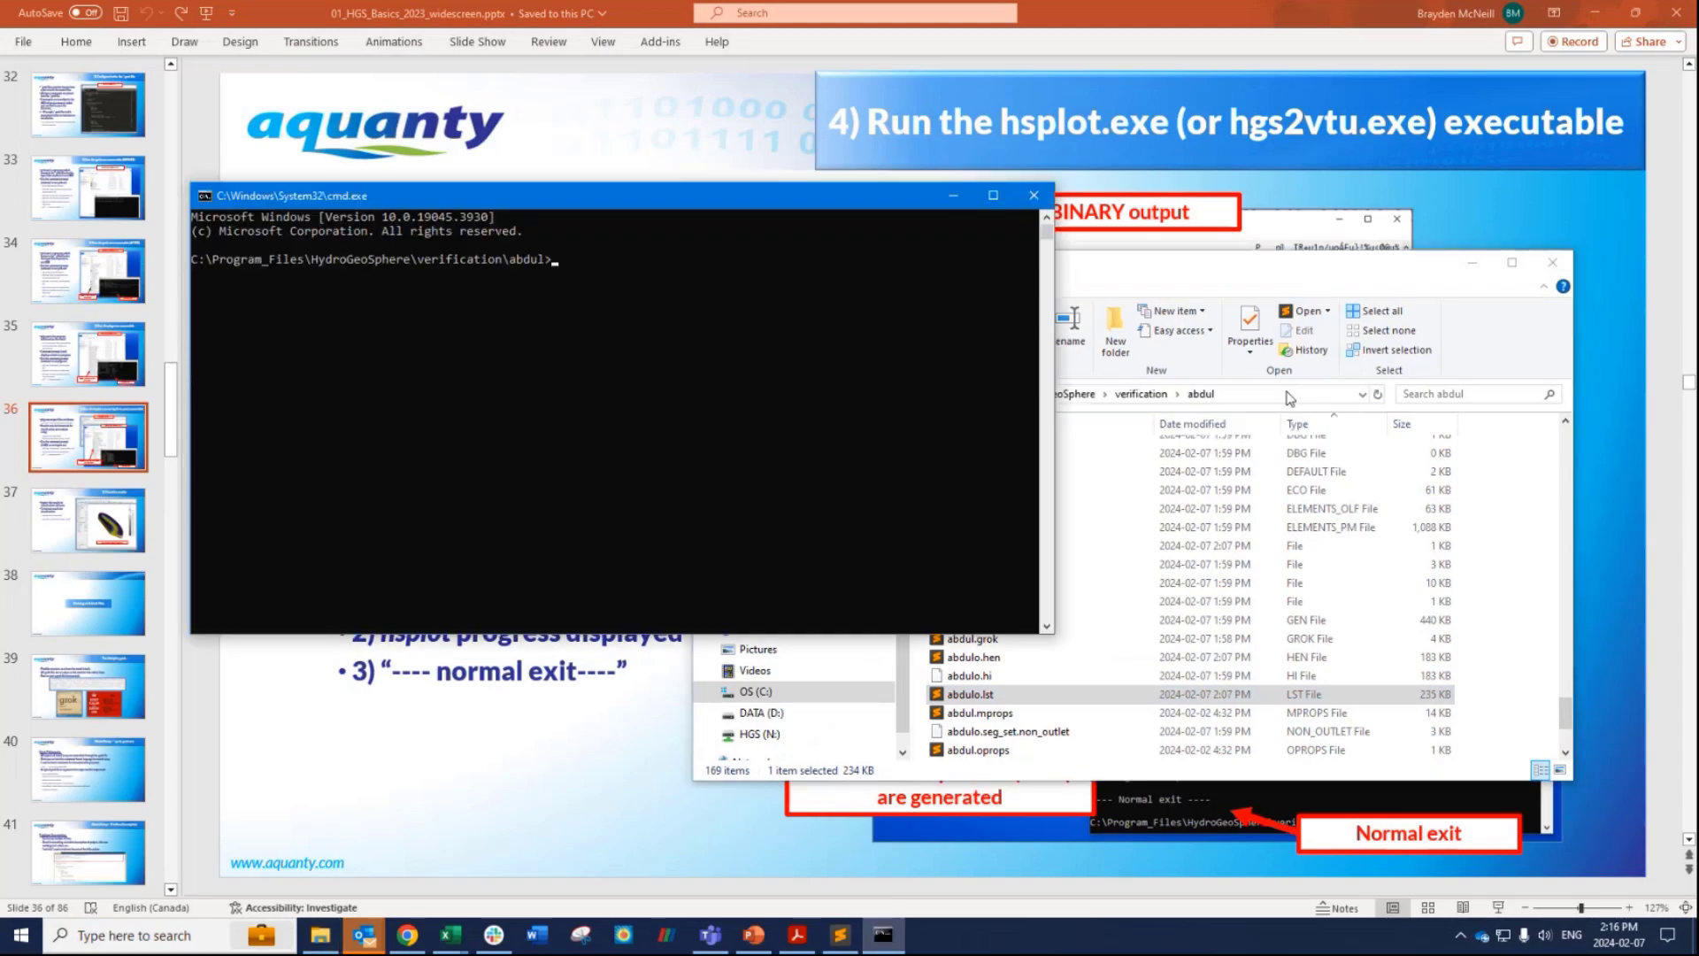
{"action": "left_click_drag", "start_coordinate": [538, 205], "coordinate": [1129, 269]}
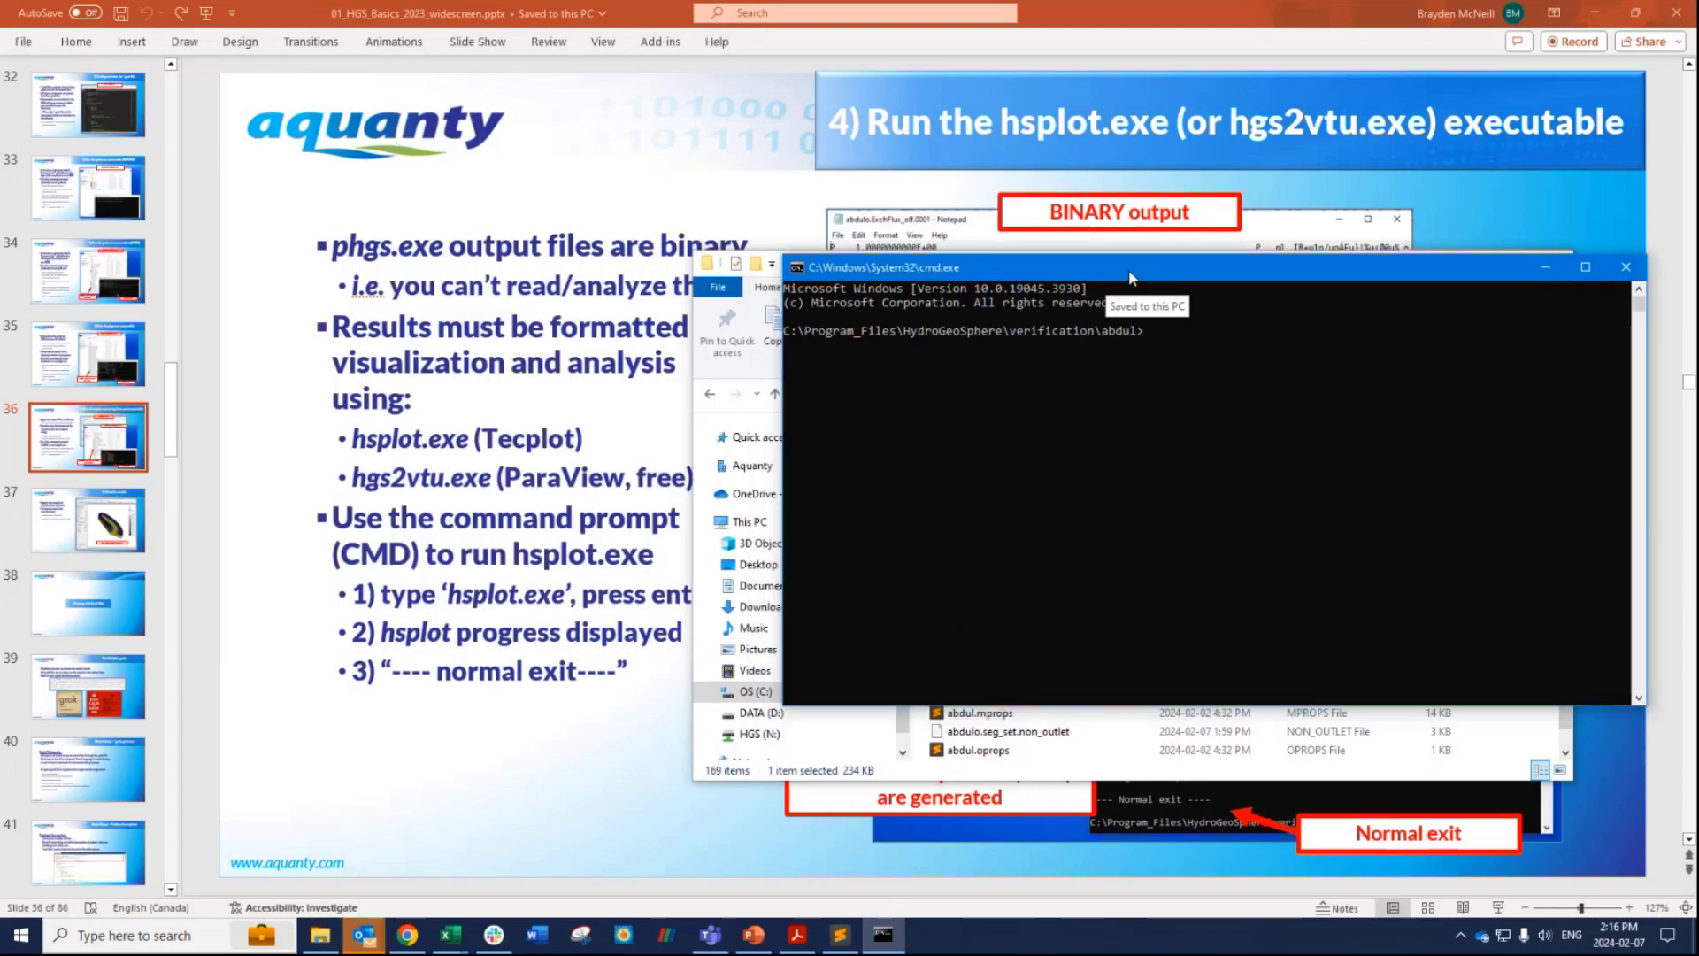
Run hsplot in the abdul folder to convert the binary model results to Tecplot files.
{"action": "type", "text": "hsplot"}
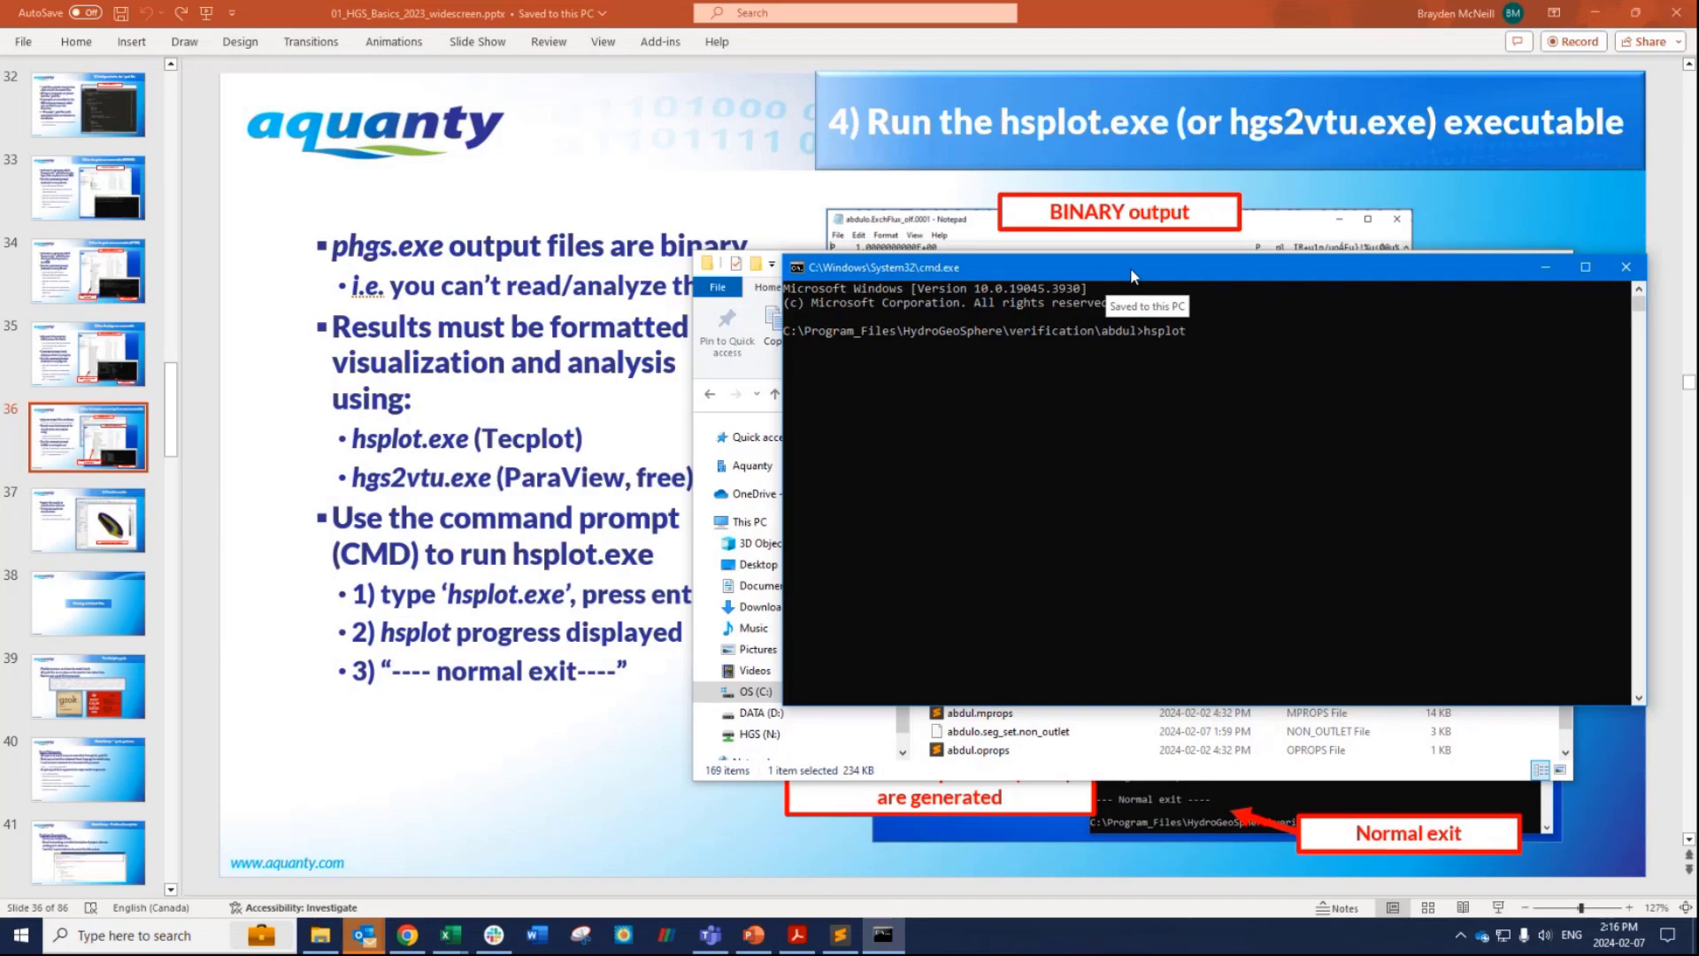
{"action": "left_click_drag", "start_coordinate": [1129, 267], "coordinate": [1121, 160]}
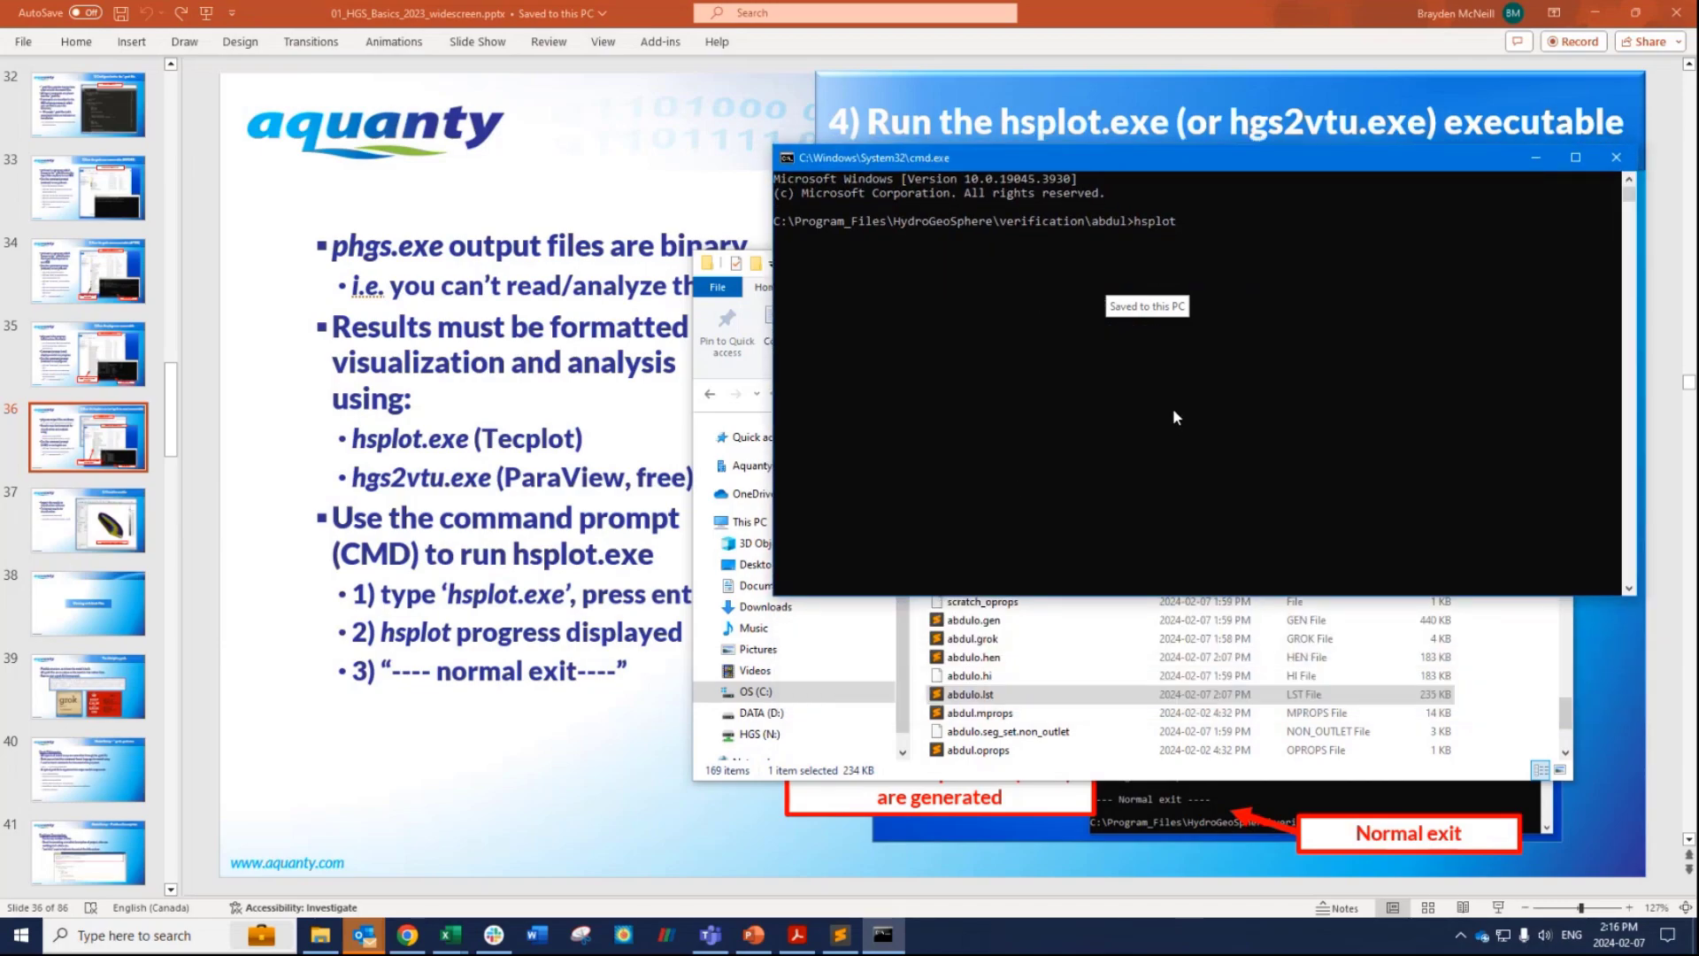
{"action": "key", "text": "Return"}
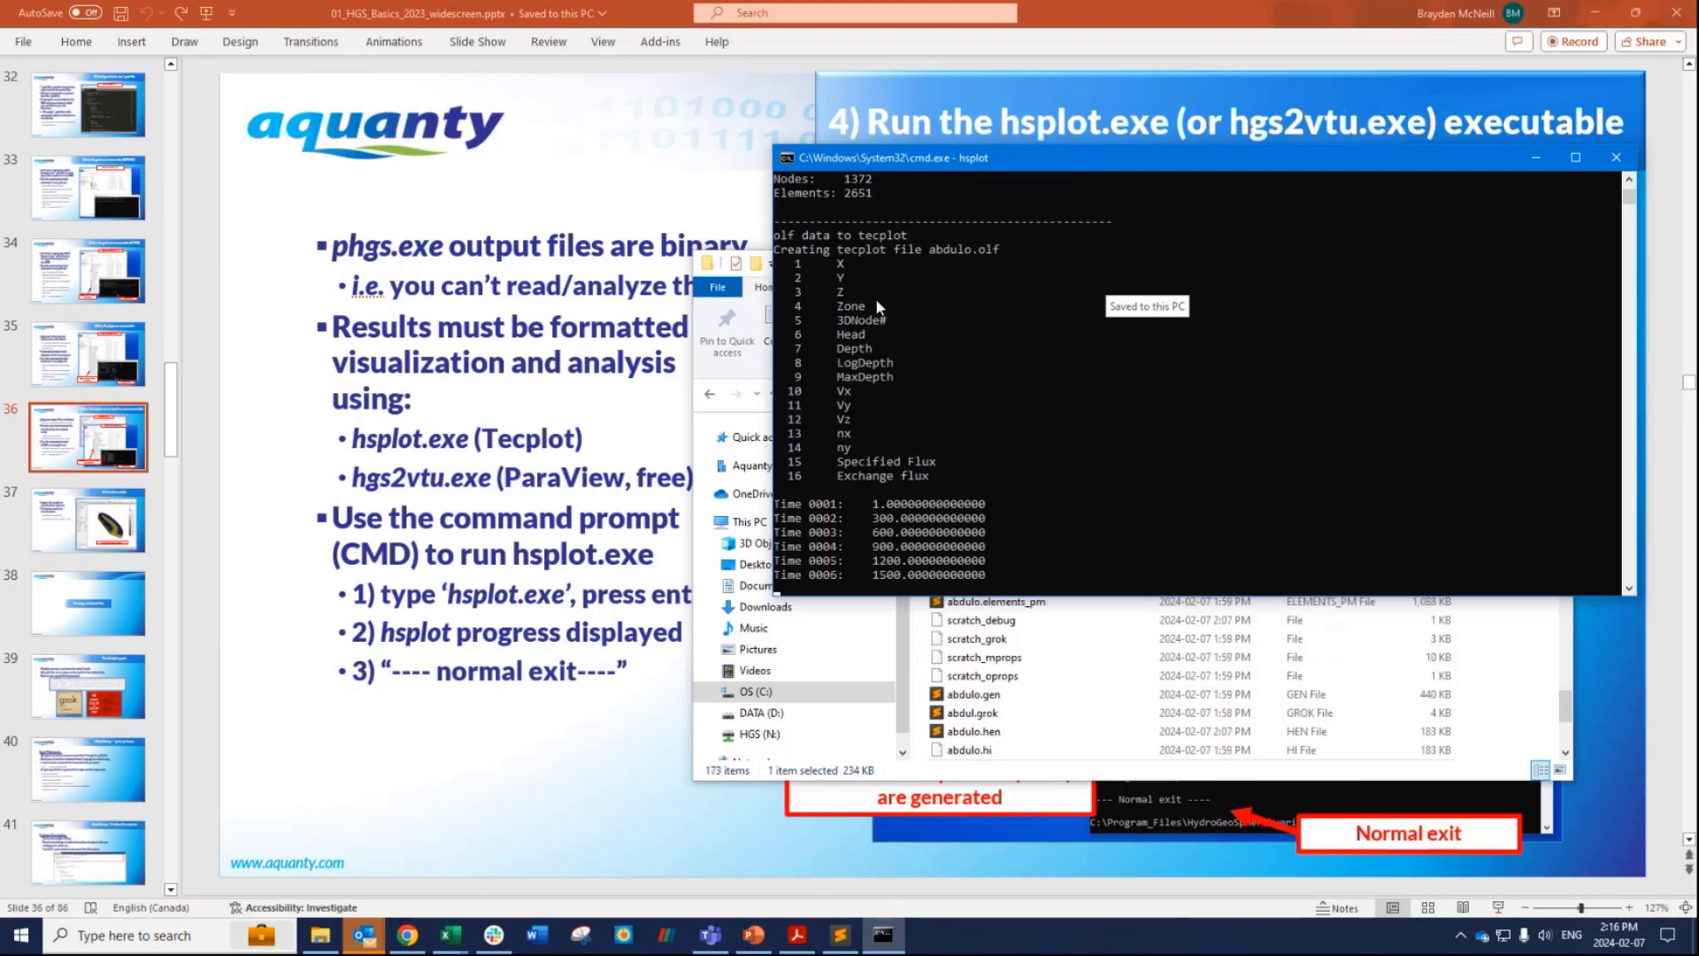
Review the hsplot output for the porous medium, highlighting the variables written to the abdulo.pm Tecplot file.
{"action": "scroll", "coordinate": [959, 382], "scroll_direction": "up", "scroll_amount": 10}
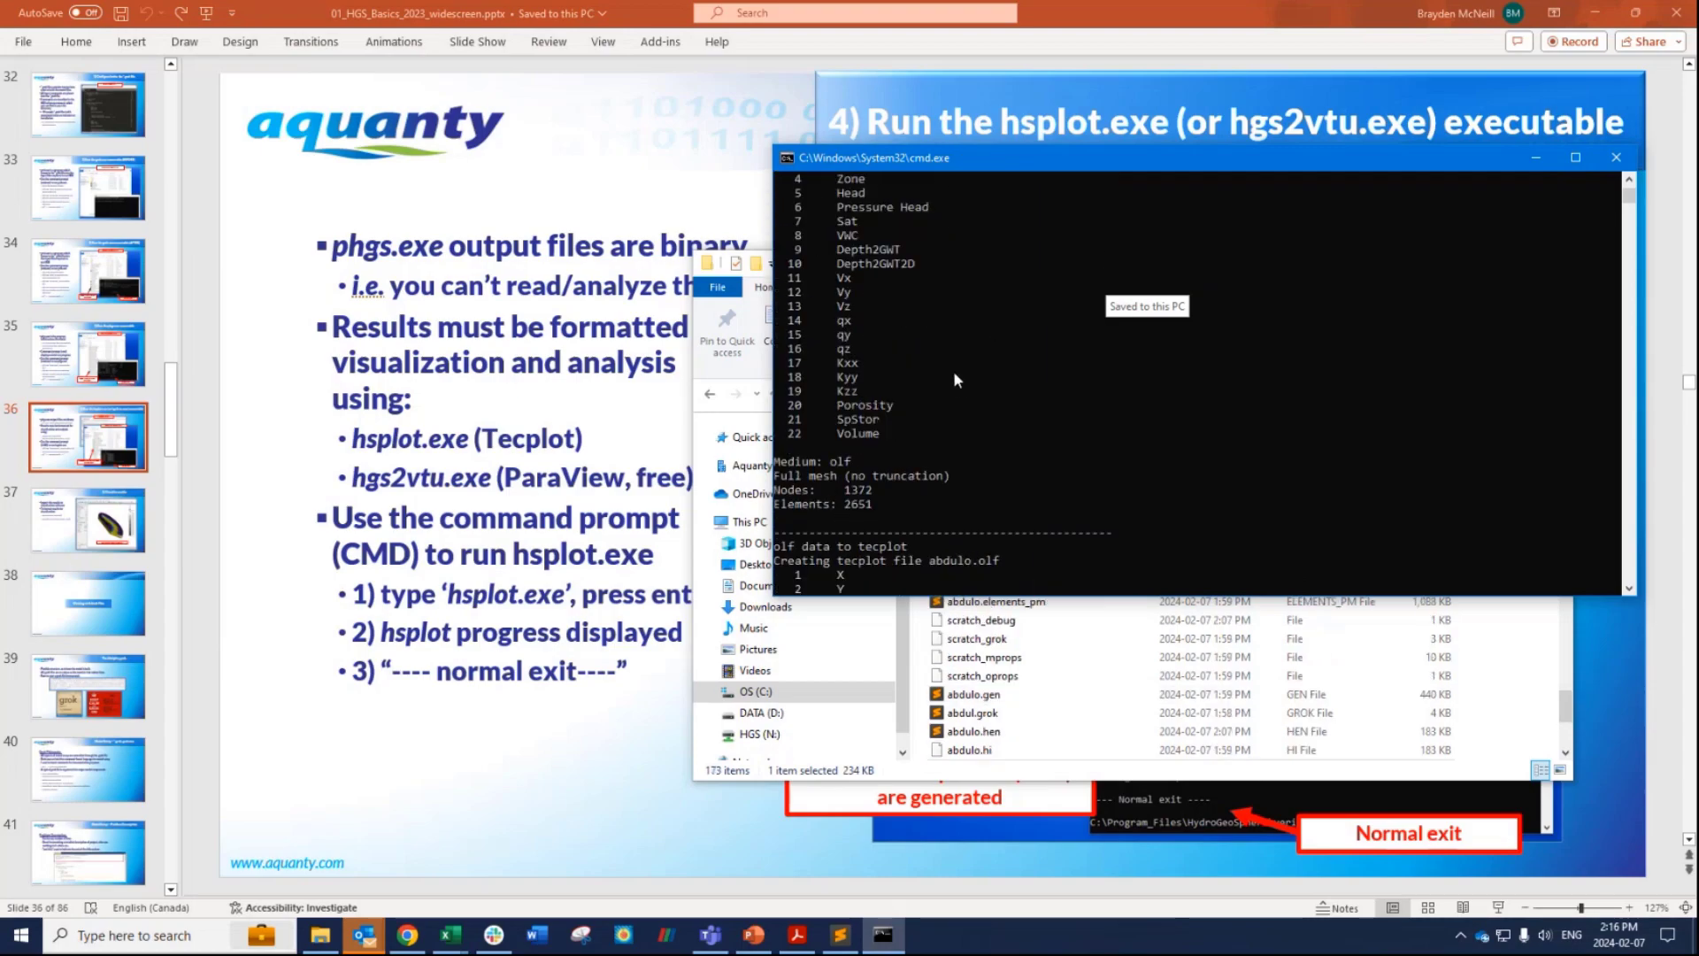
{"action": "scroll", "coordinate": [956, 380], "scroll_direction": "up", "scroll_amount": 5}
{"action": "scroll", "coordinate": [929, 372], "scroll_direction": "down", "scroll_amount": 4}
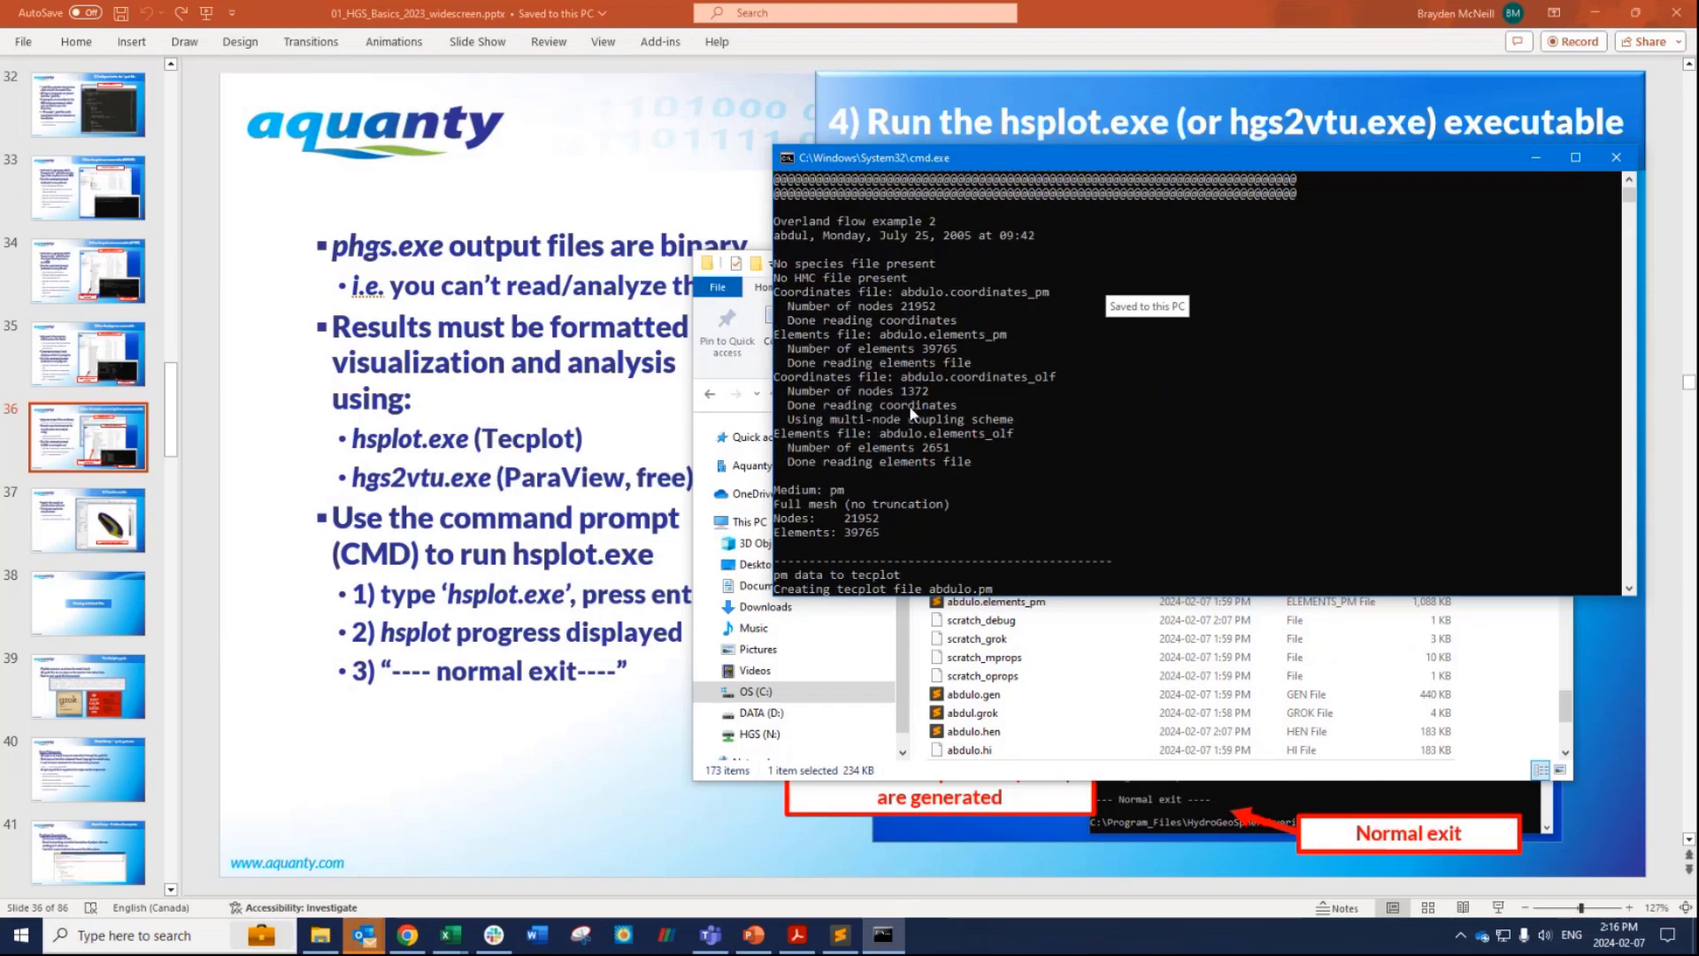
{"action": "left_click_drag", "start_coordinate": [1005, 468], "coordinate": [1020, 304]}
{"action": "scroll", "coordinate": [900, 336], "scroll_direction": "down", "scroll_amount": 6}
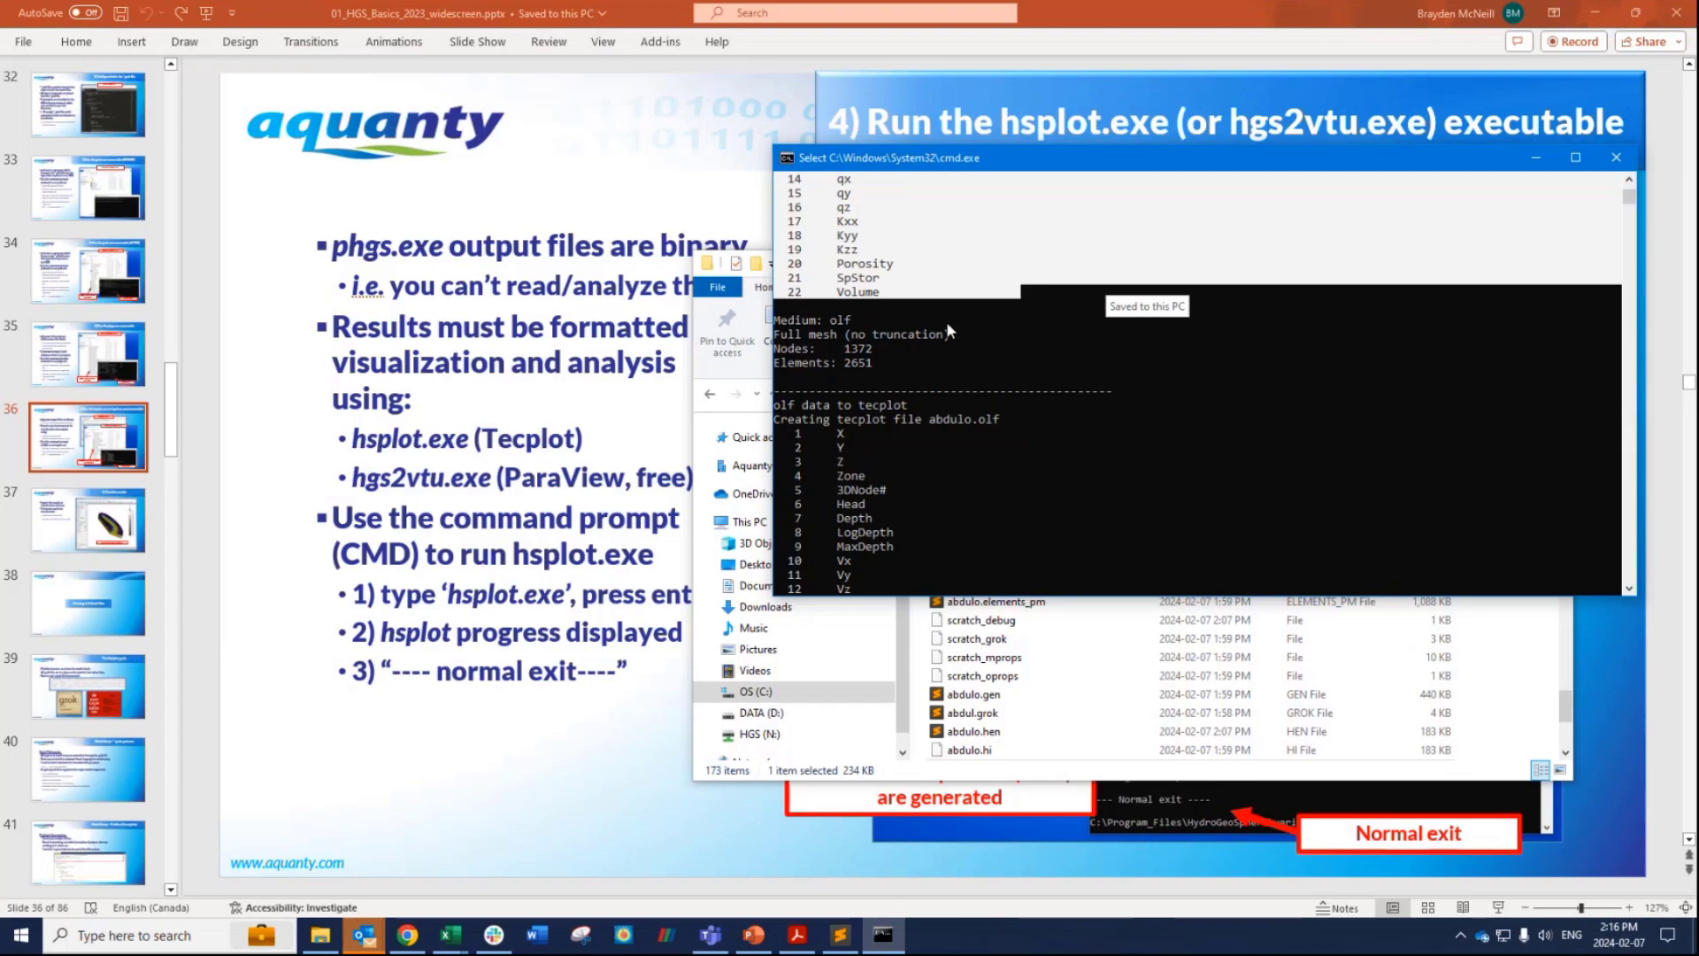
{"action": "scroll", "coordinate": [933, 365], "scroll_direction": "up", "scroll_amount": 6}
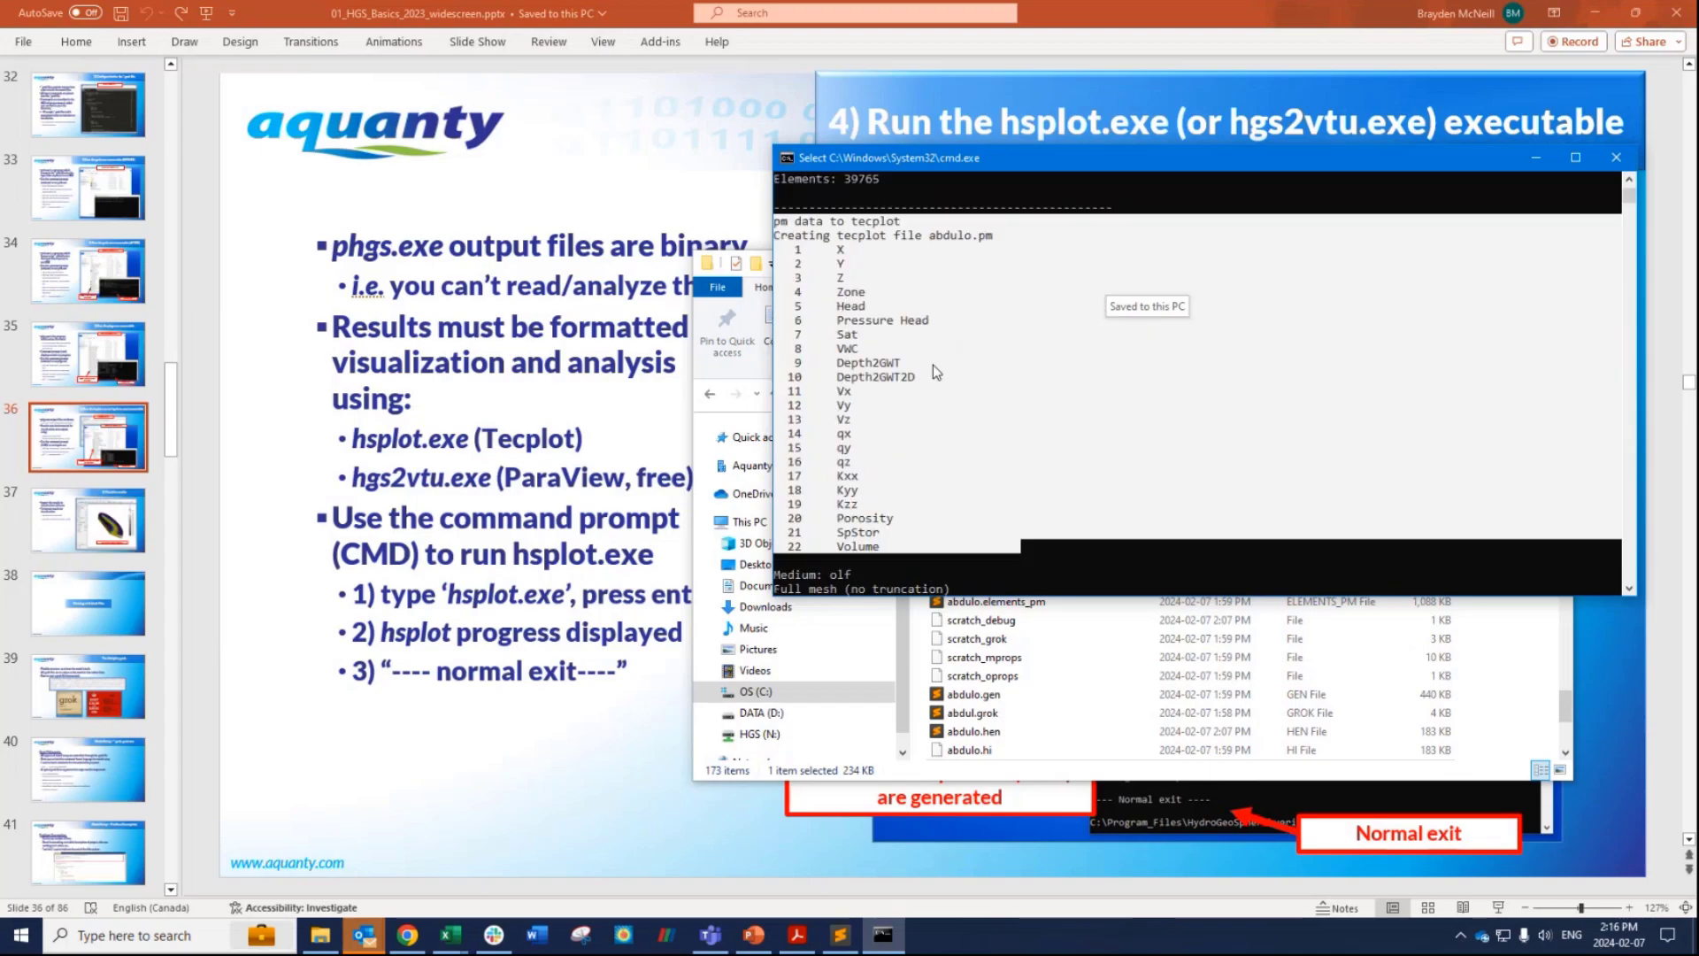
{"action": "left_click", "coordinate": [843, 249]}
{"action": "left_click", "coordinate": [841, 263]}
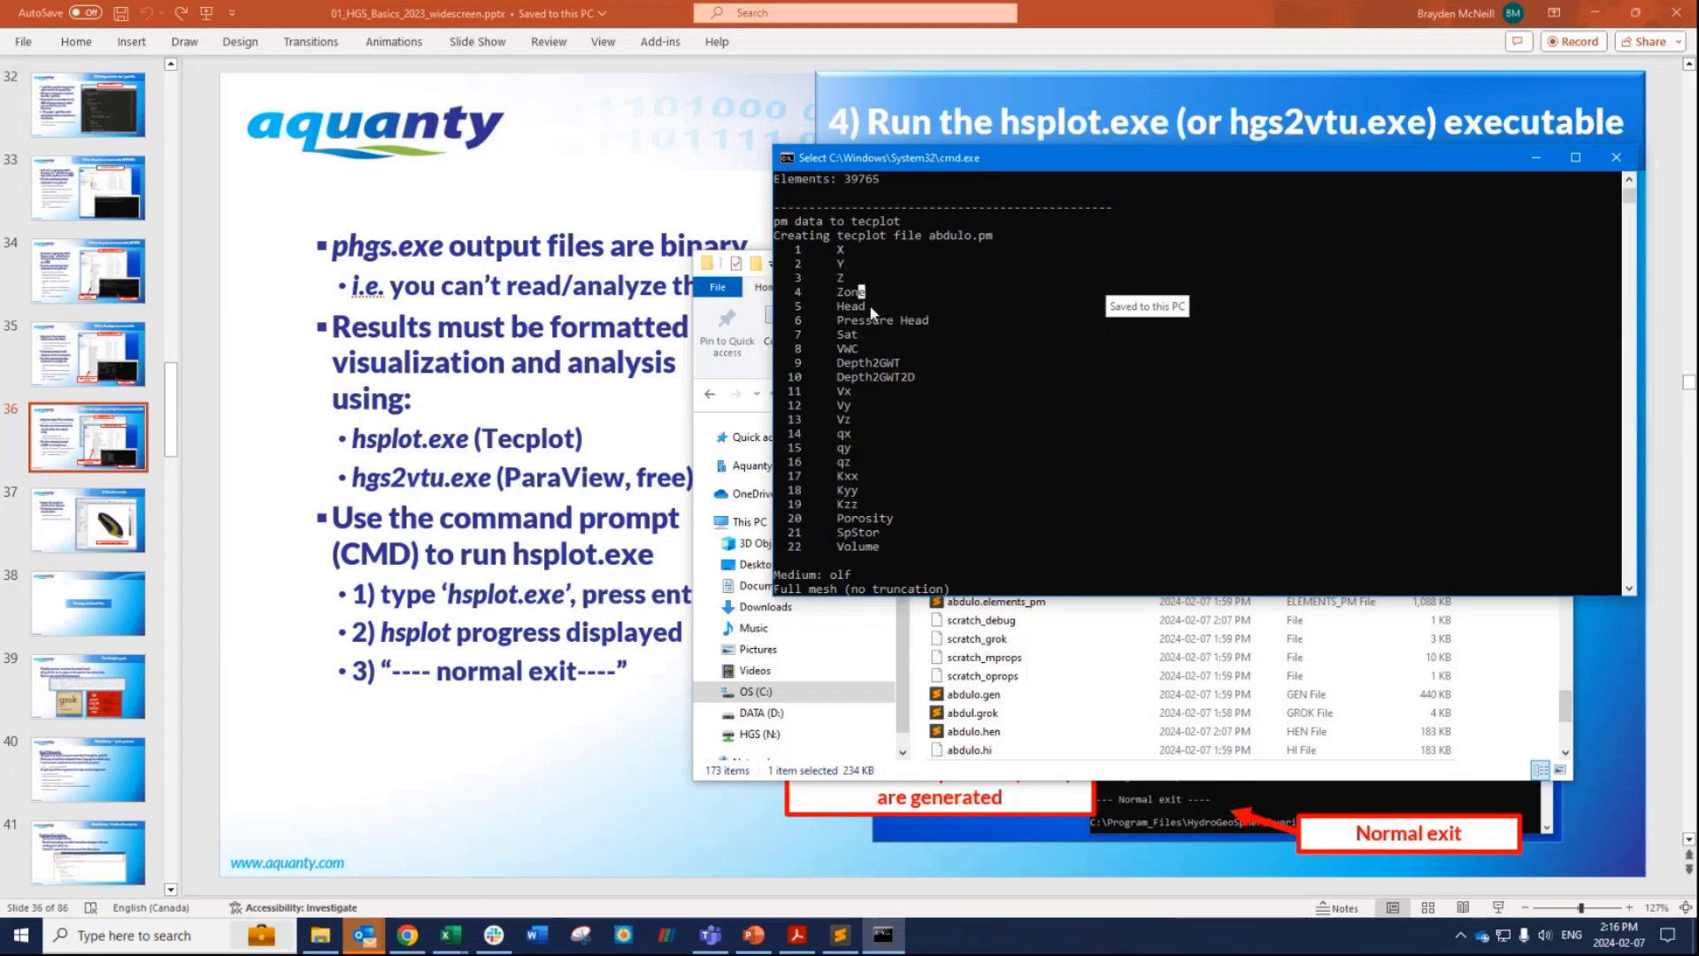
{"action": "left_click_drag", "start_coordinate": [942, 546], "coordinate": [815, 270]}
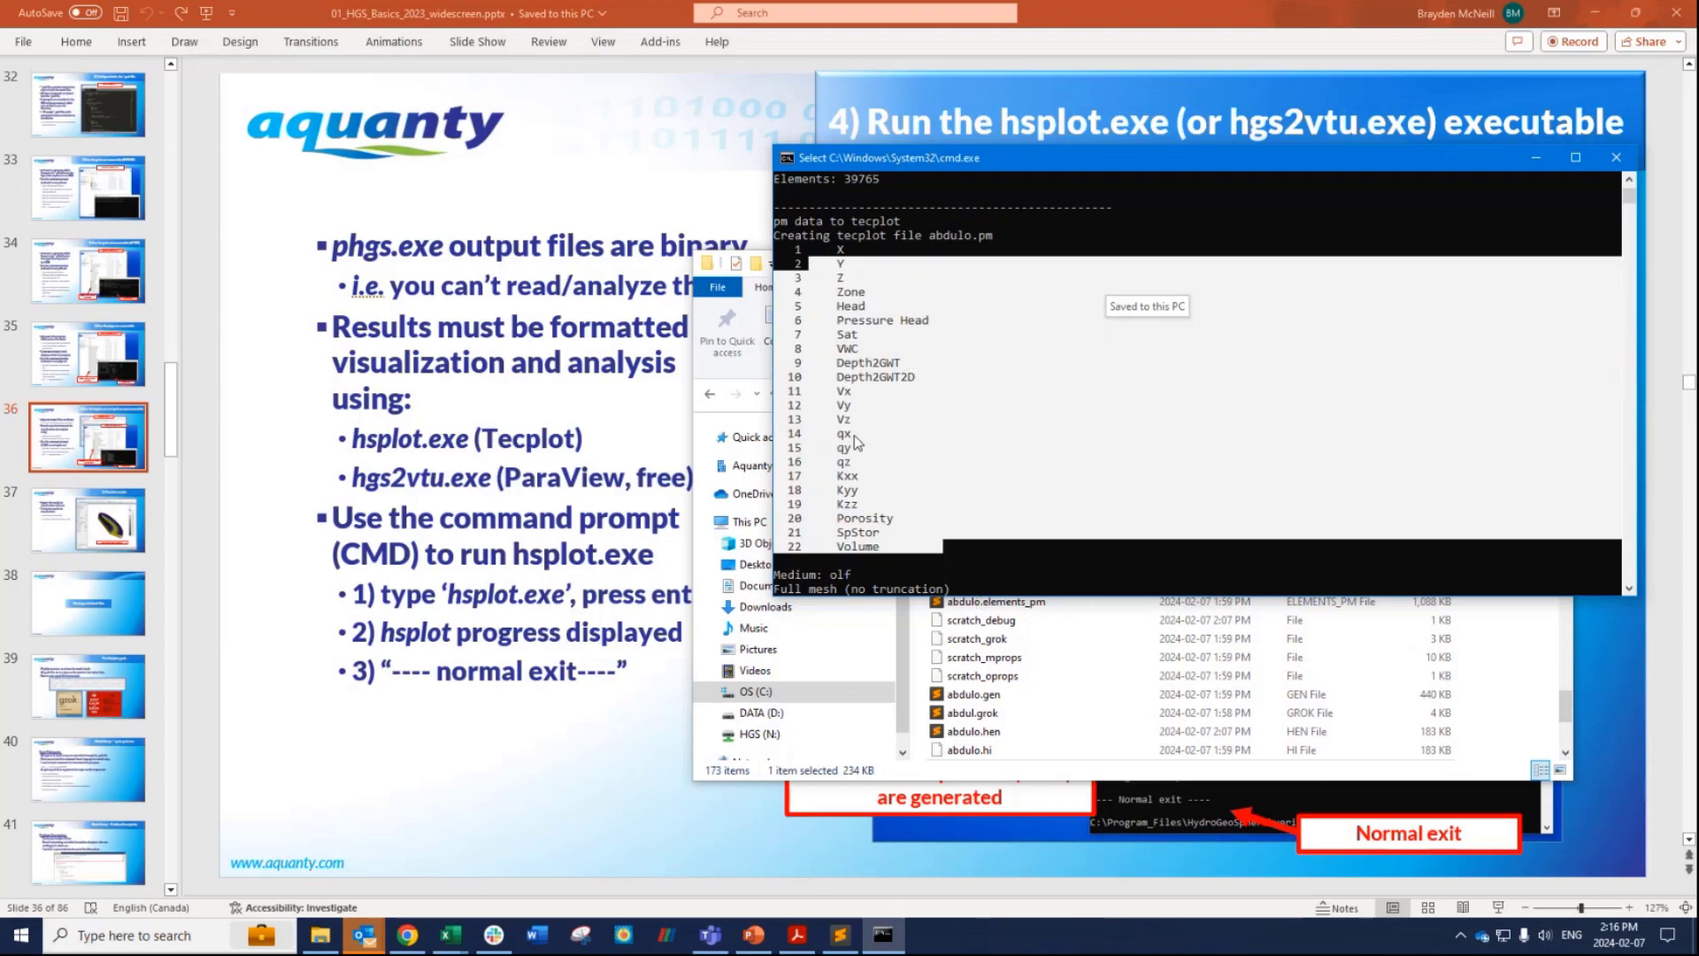
Review the overland flow variables written to the abdulo.olf Tecplot file and the output times in the console.
{"action": "scroll", "coordinate": [894, 454], "scroll_direction": "down", "scroll_amount": 5}
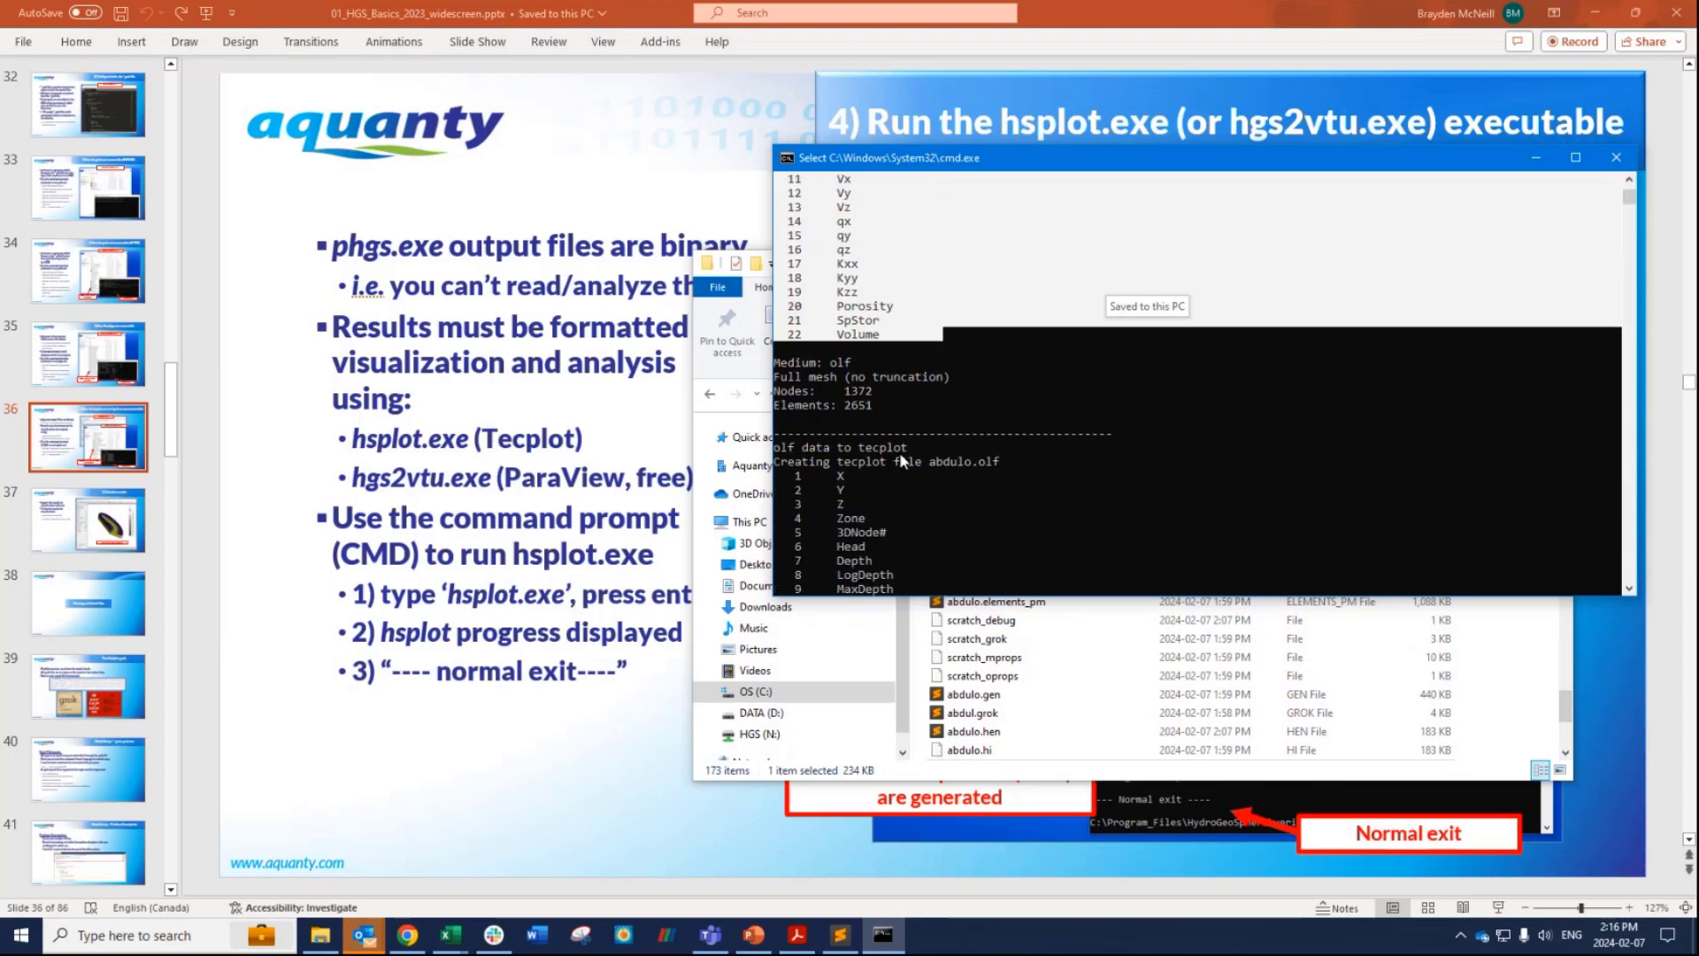
{"action": "scroll", "coordinate": [901, 459], "scroll_direction": "down", "scroll_amount": 4}
{"action": "left_click_drag", "start_coordinate": [949, 513], "coordinate": [778, 276]}
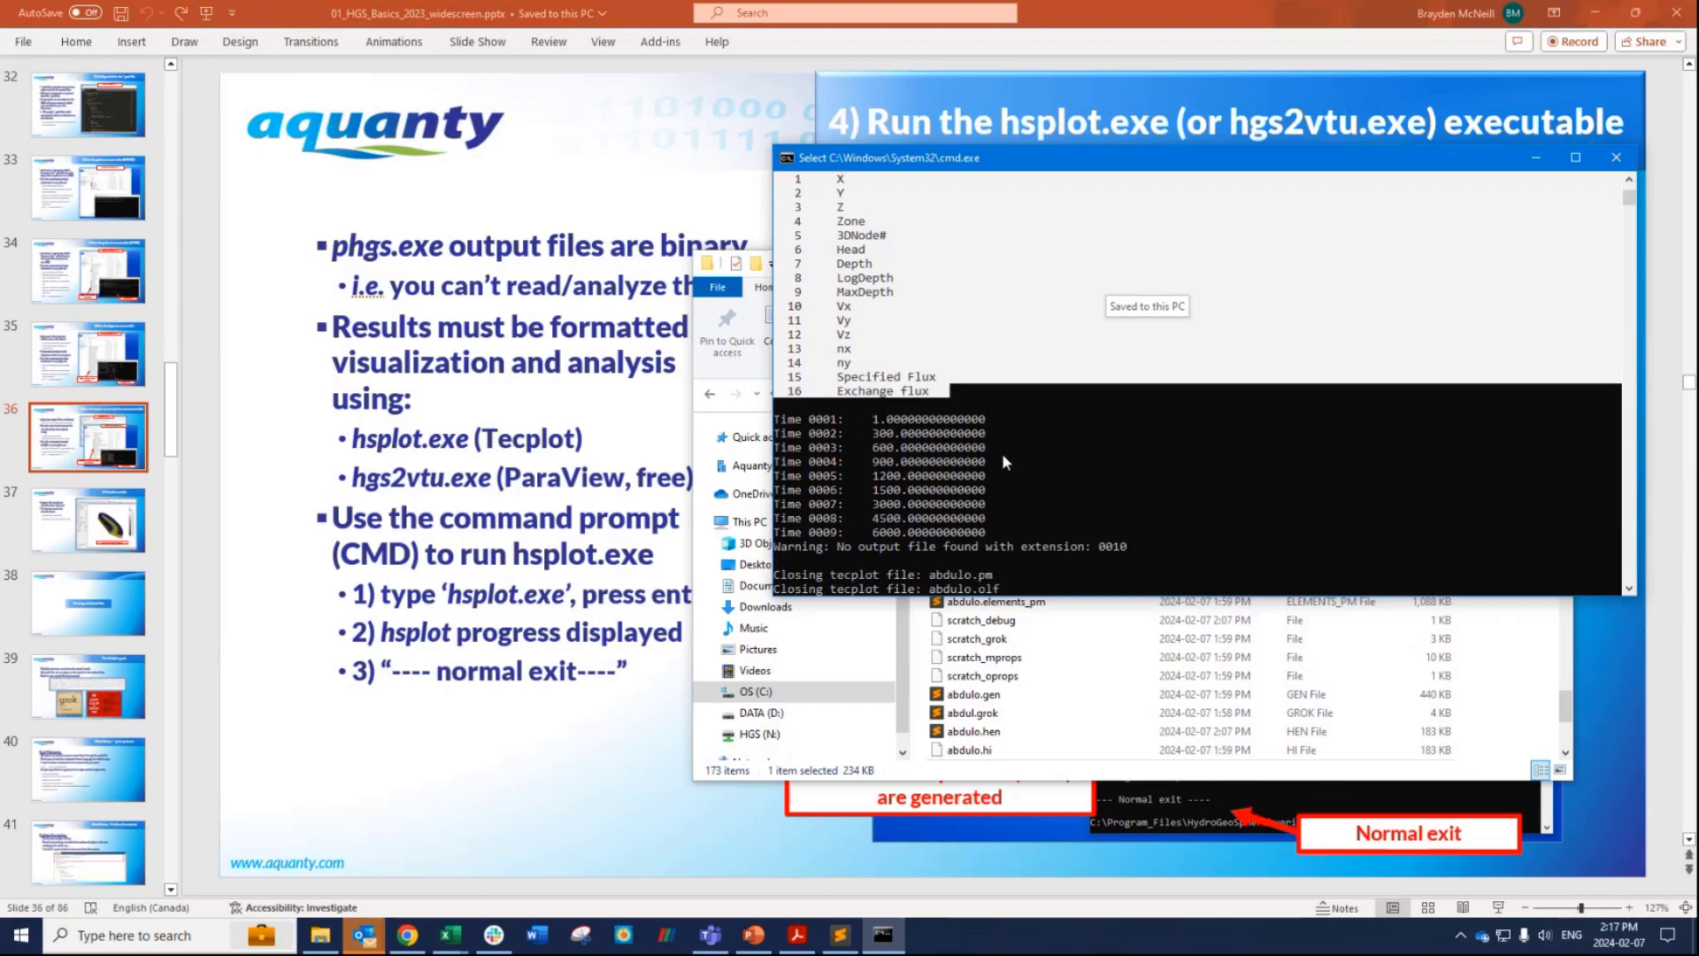
{"action": "left_click", "coordinate": [1217, 383]}
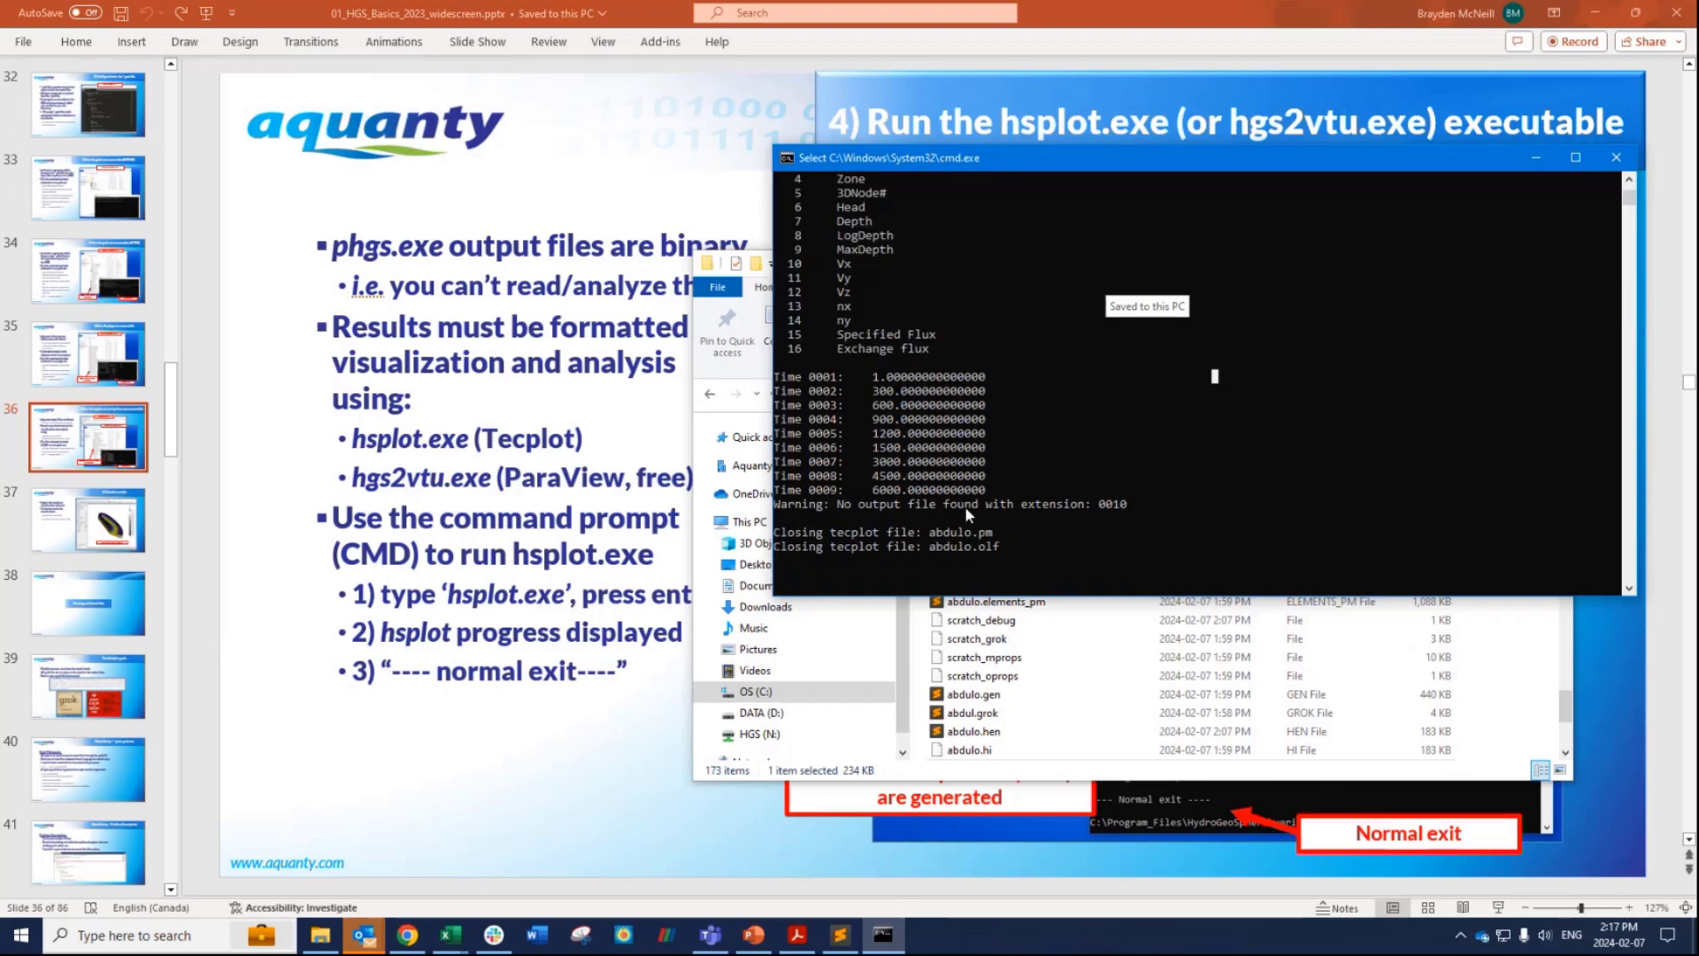
Locate abdulo.olf.dat and abdulo.pm.dat in the abdul folder and open abdulo.pm.dat in Sublime Text.
{"action": "left_click", "coordinate": [1174, 647]}
{"action": "scroll", "coordinate": [1176, 644], "scroll_direction": "up", "scroll_amount": 2}
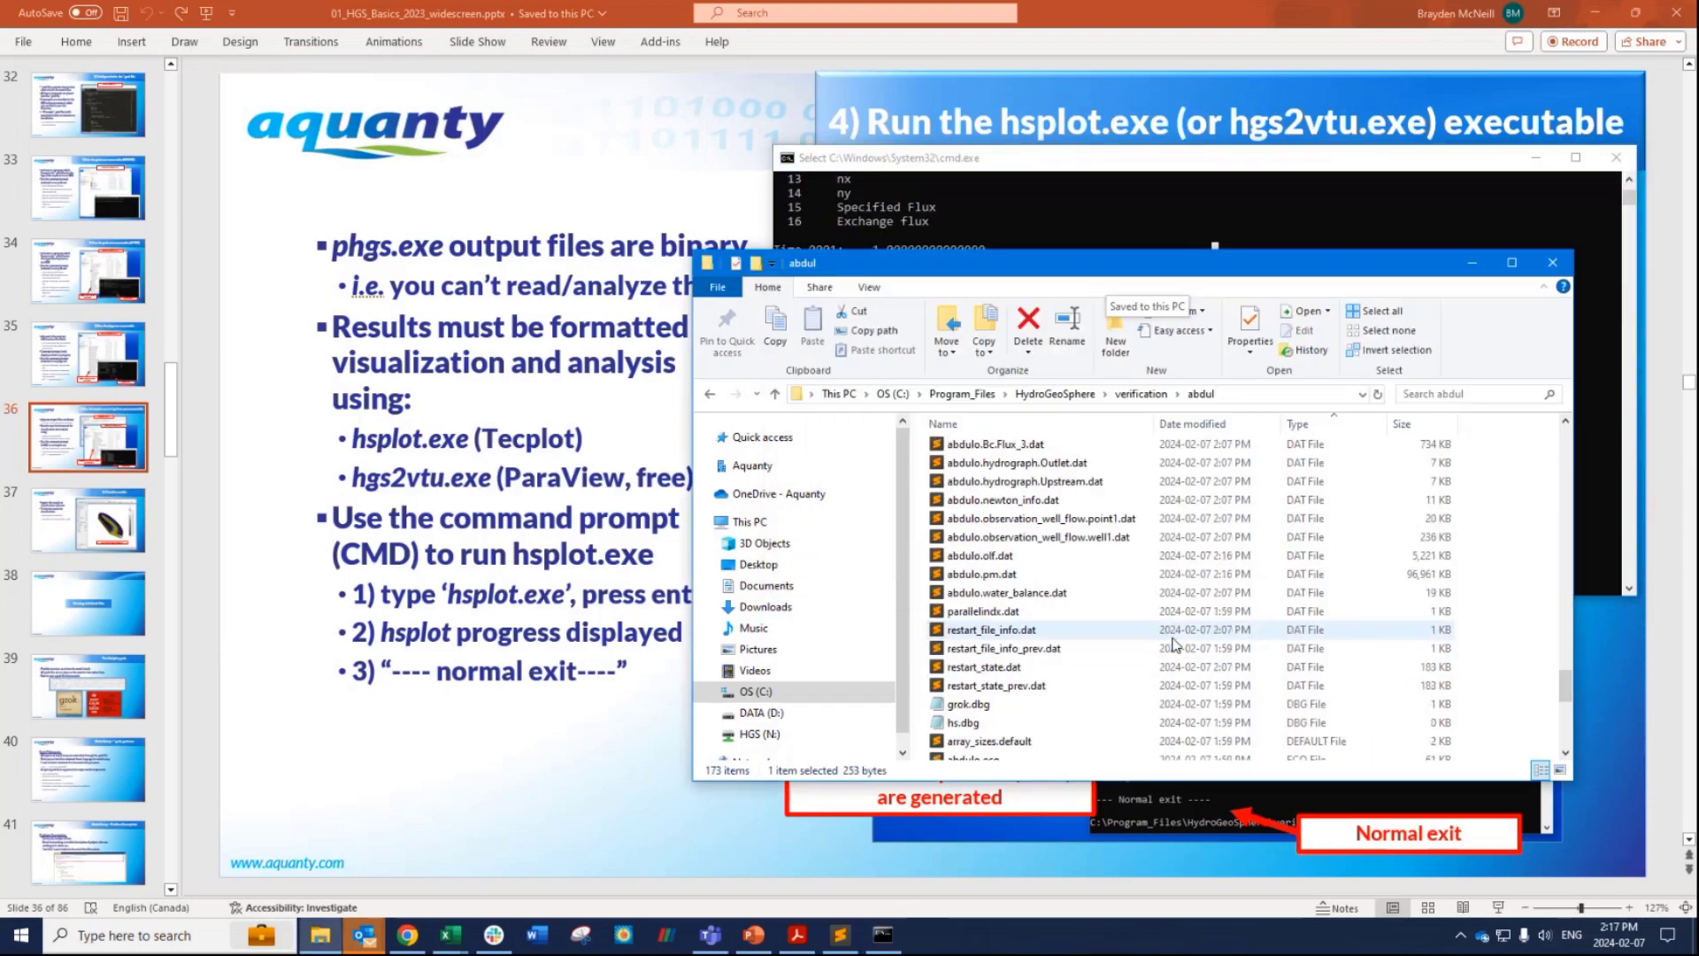
{"action": "left_click", "coordinate": [1217, 556]}
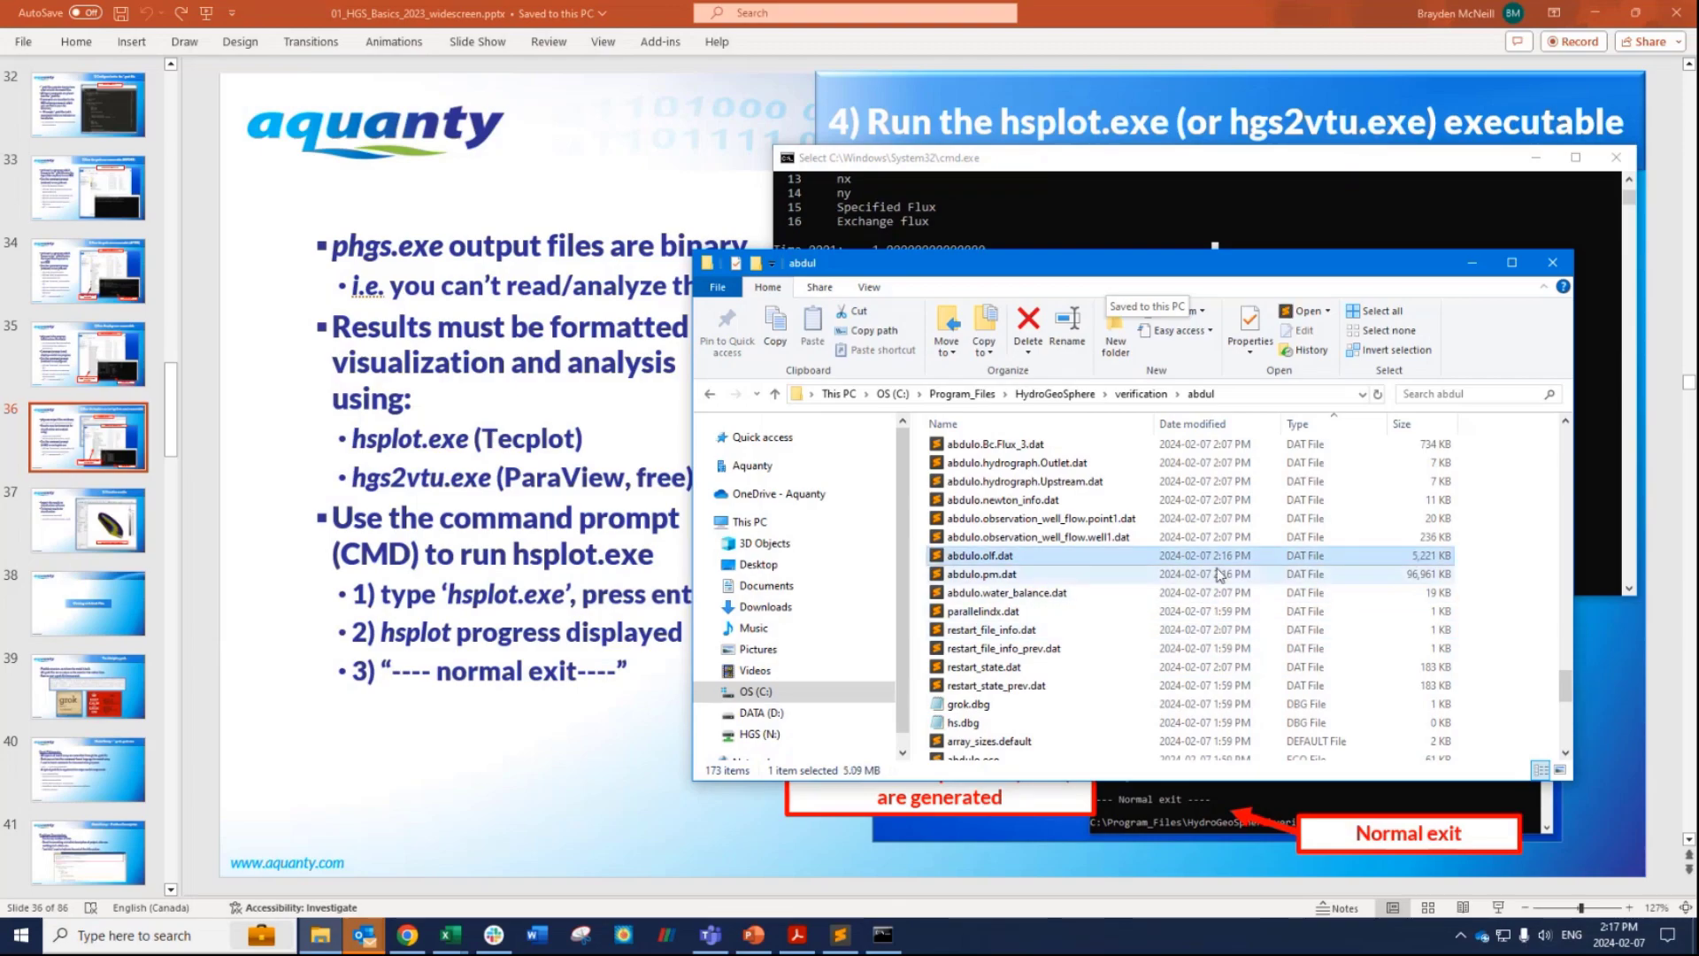
{"action": "left_click", "coordinate": [1218, 574], "text": "ctrl"}
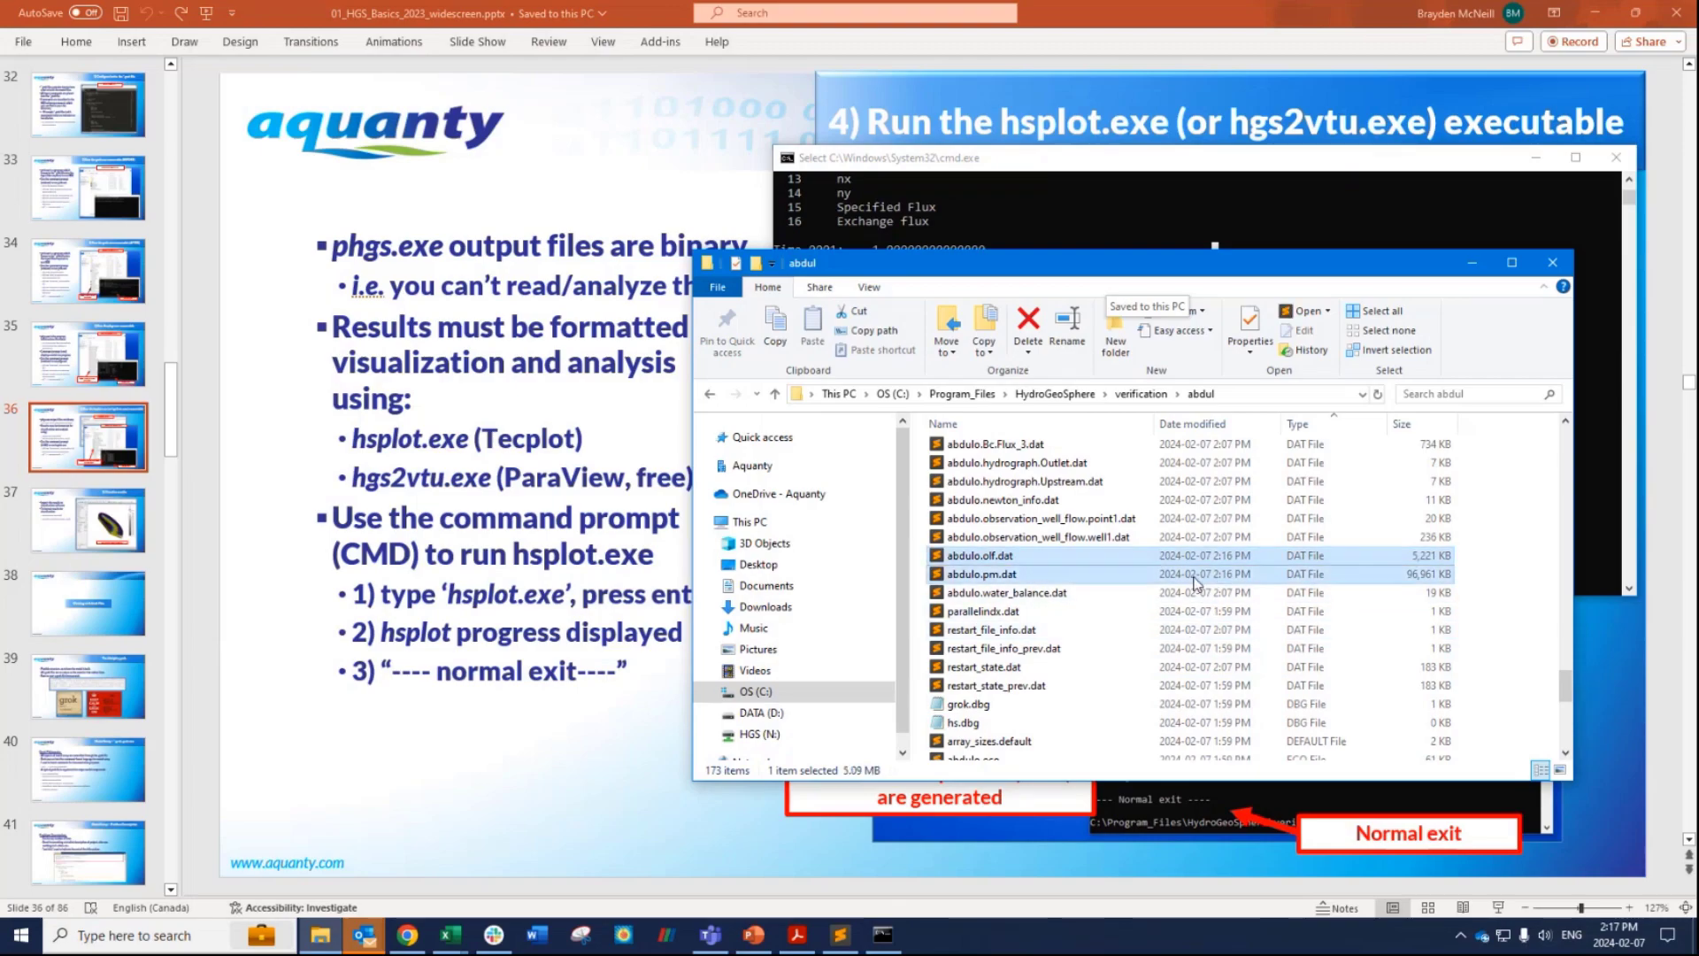
{"action": "left_click", "coordinate": [985, 579]}
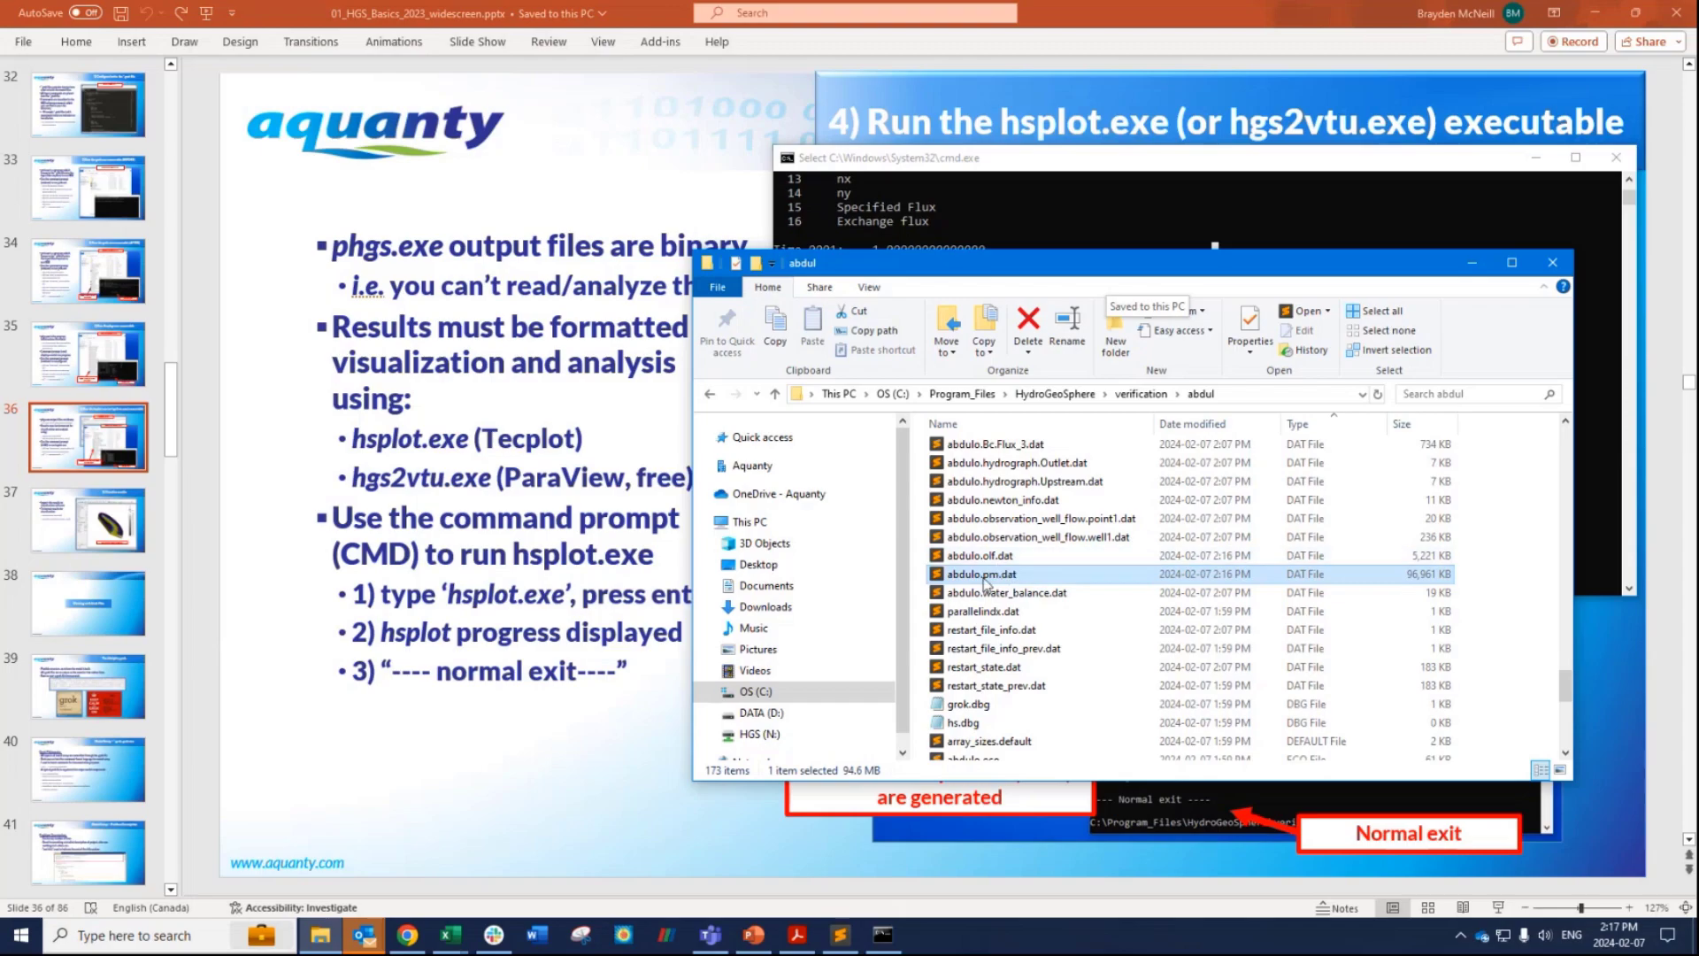
{"action": "double_click", "coordinate": [986, 579]}
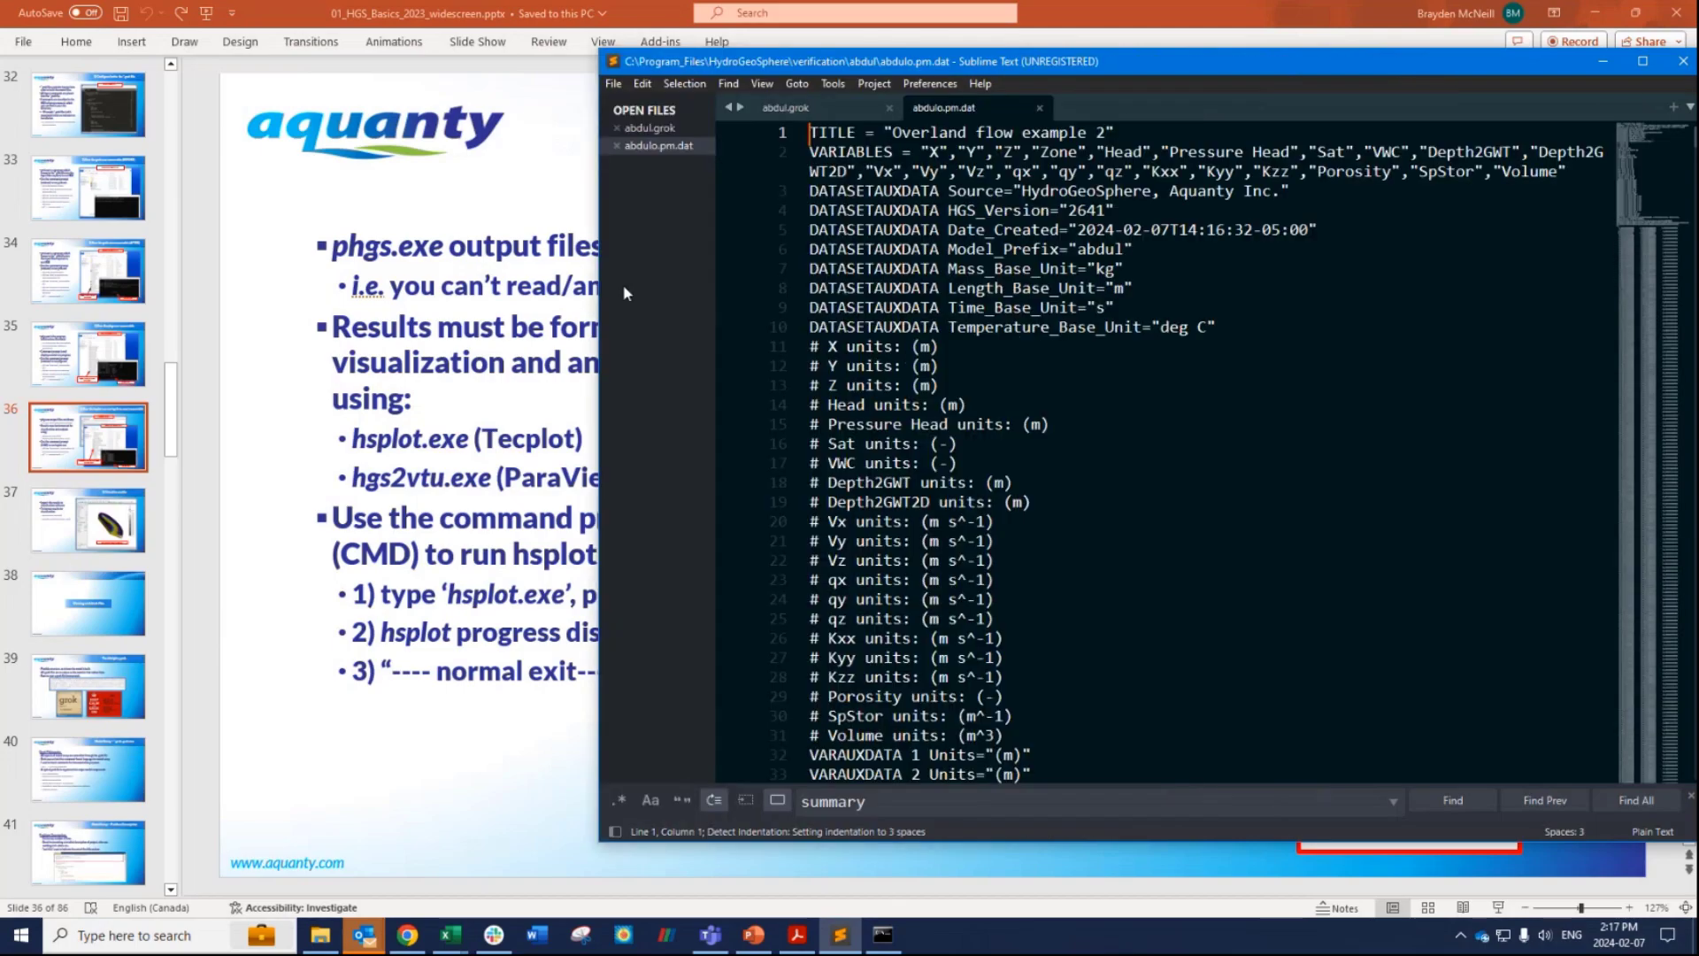
Widen the editor window and examine the variable list, units and zone header of abdulo.pm.dat.
{"action": "left_click_drag", "start_coordinate": [593, 254], "coordinate": [284, 254]}
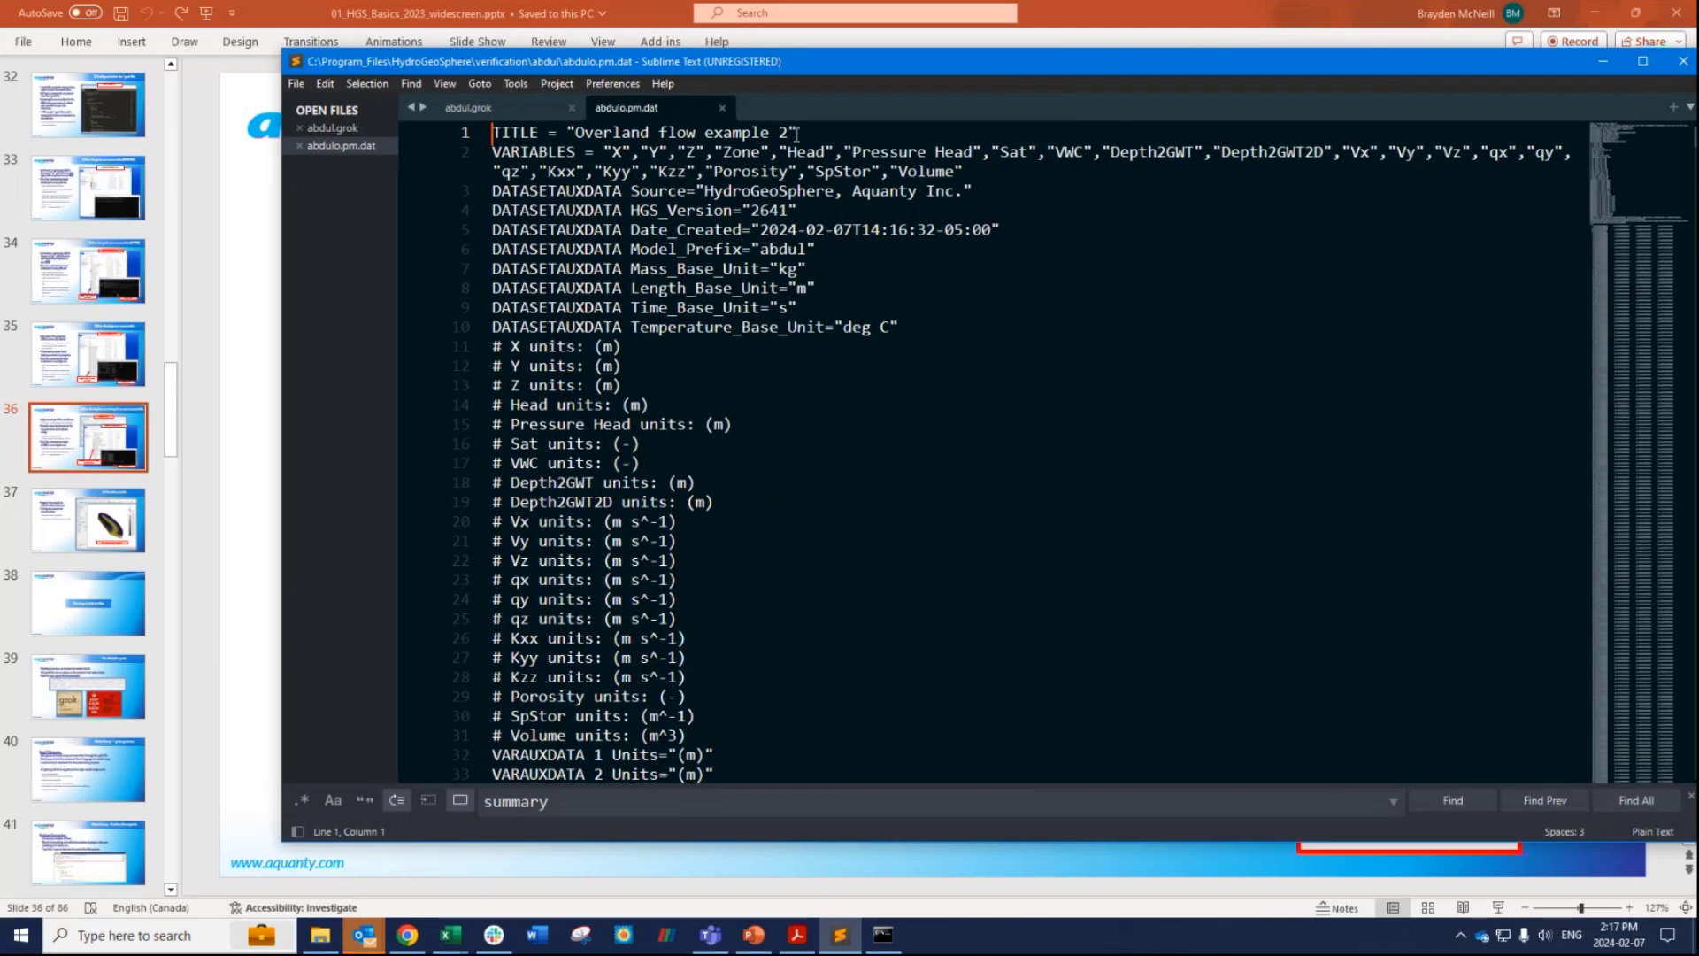
{"action": "left_click_drag", "start_coordinate": [493, 152], "coordinate": [989, 171]}
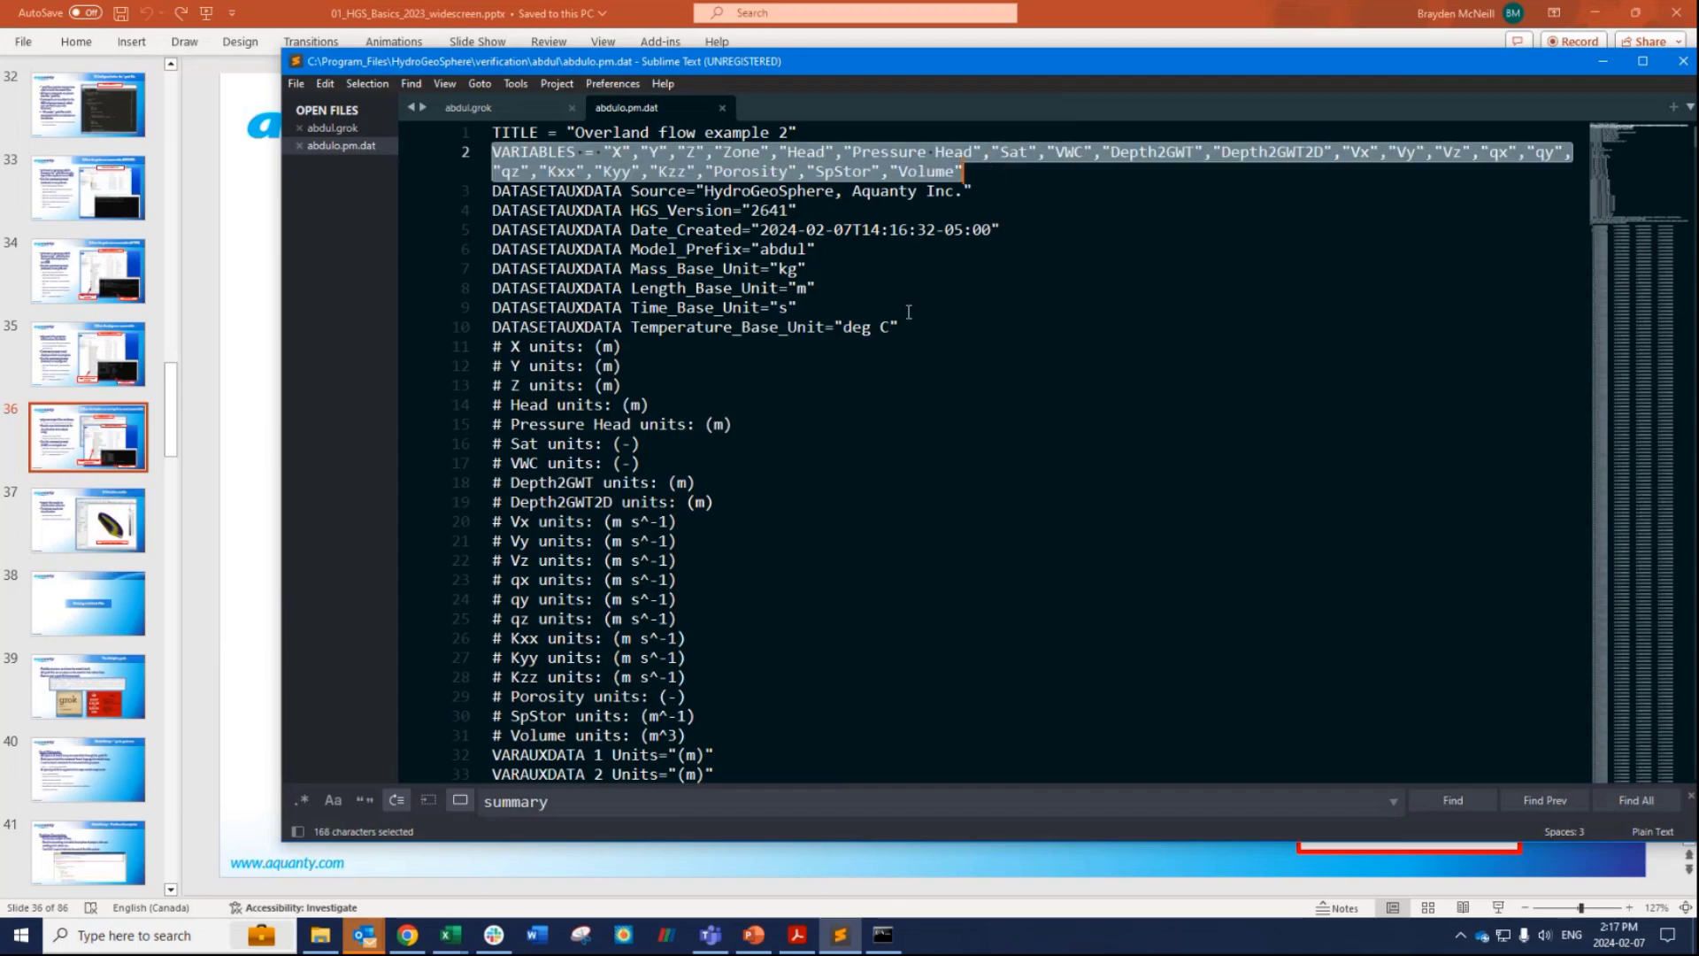
{"action": "scroll", "coordinate": [910, 314], "scroll_direction": "down", "scroll_amount": 14}
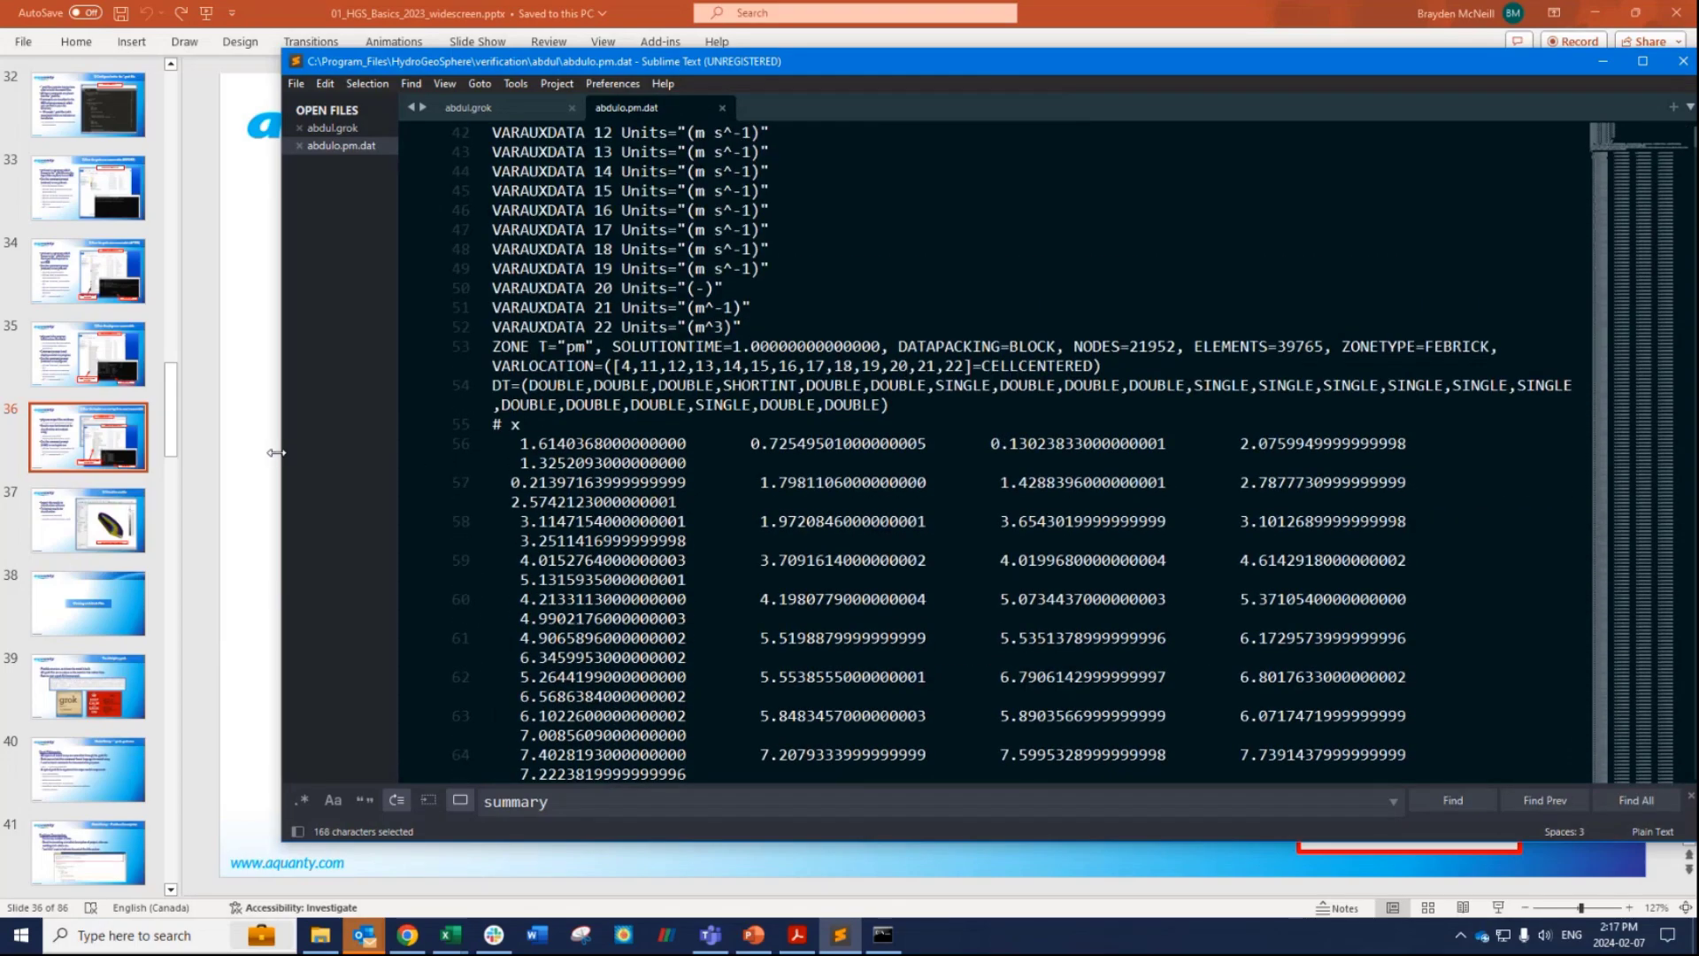
{"action": "left_click_drag", "start_coordinate": [276, 452], "coordinate": [28, 453]}
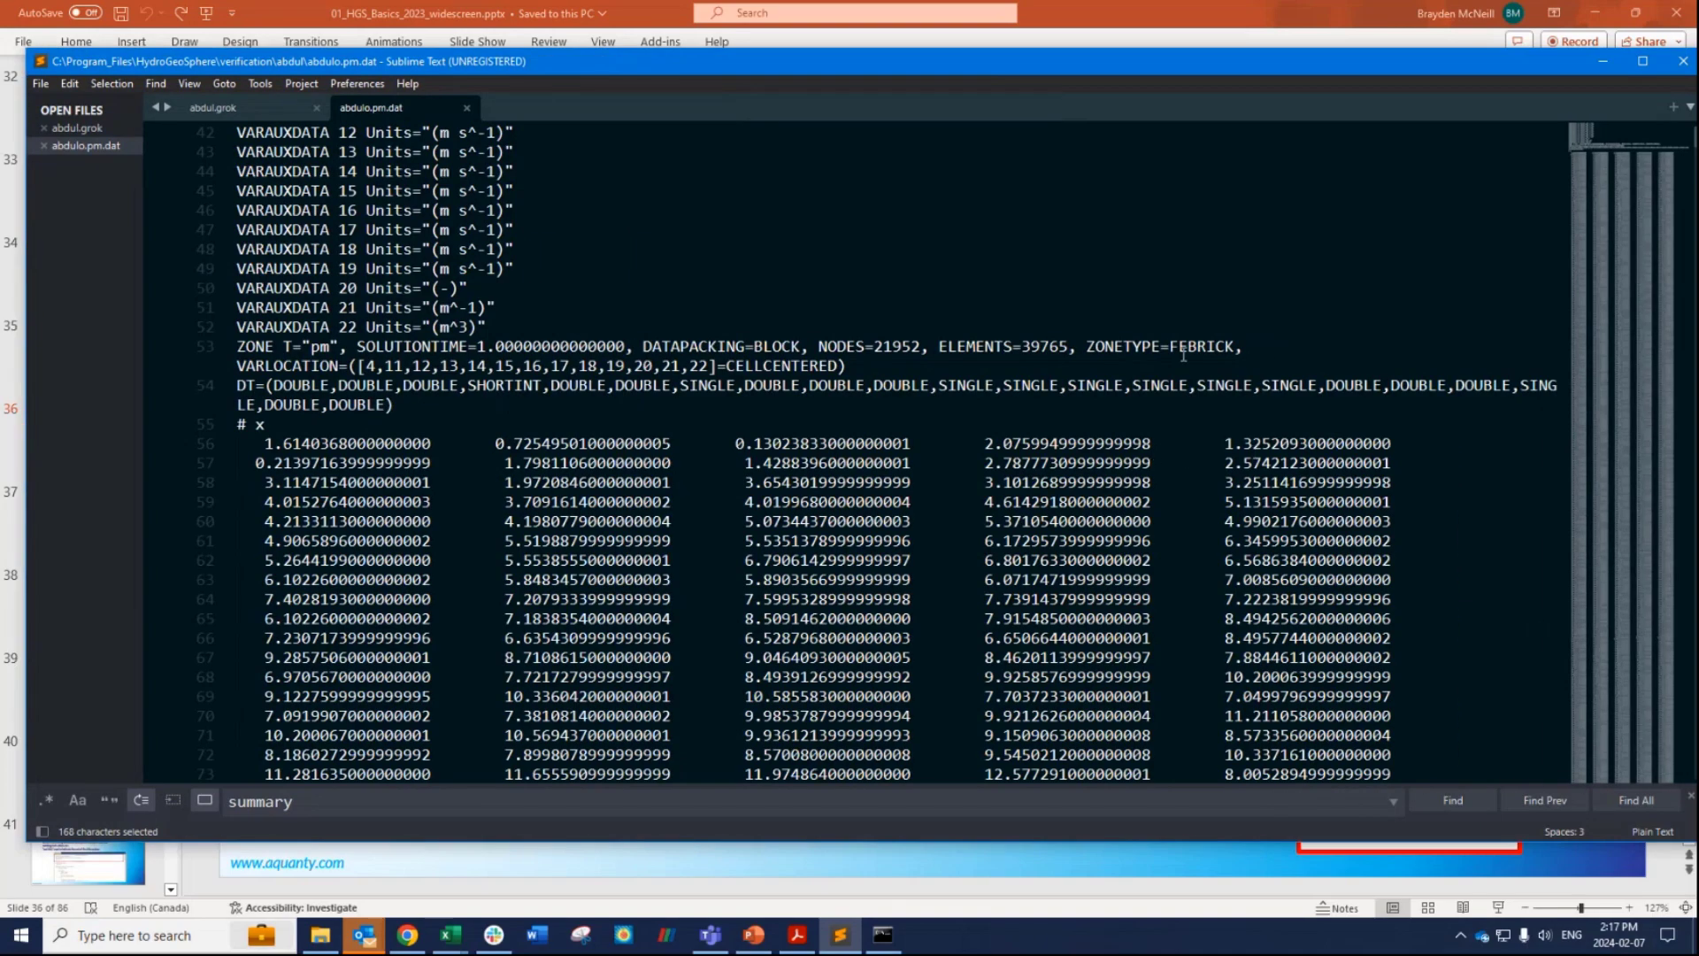
Examine the x coordinate block and the numeric data through to the end part of abdulo.pm.dat in a maximized window.
{"action": "scroll", "coordinate": [1184, 354], "scroll_direction": "down", "scroll_amount": 3}
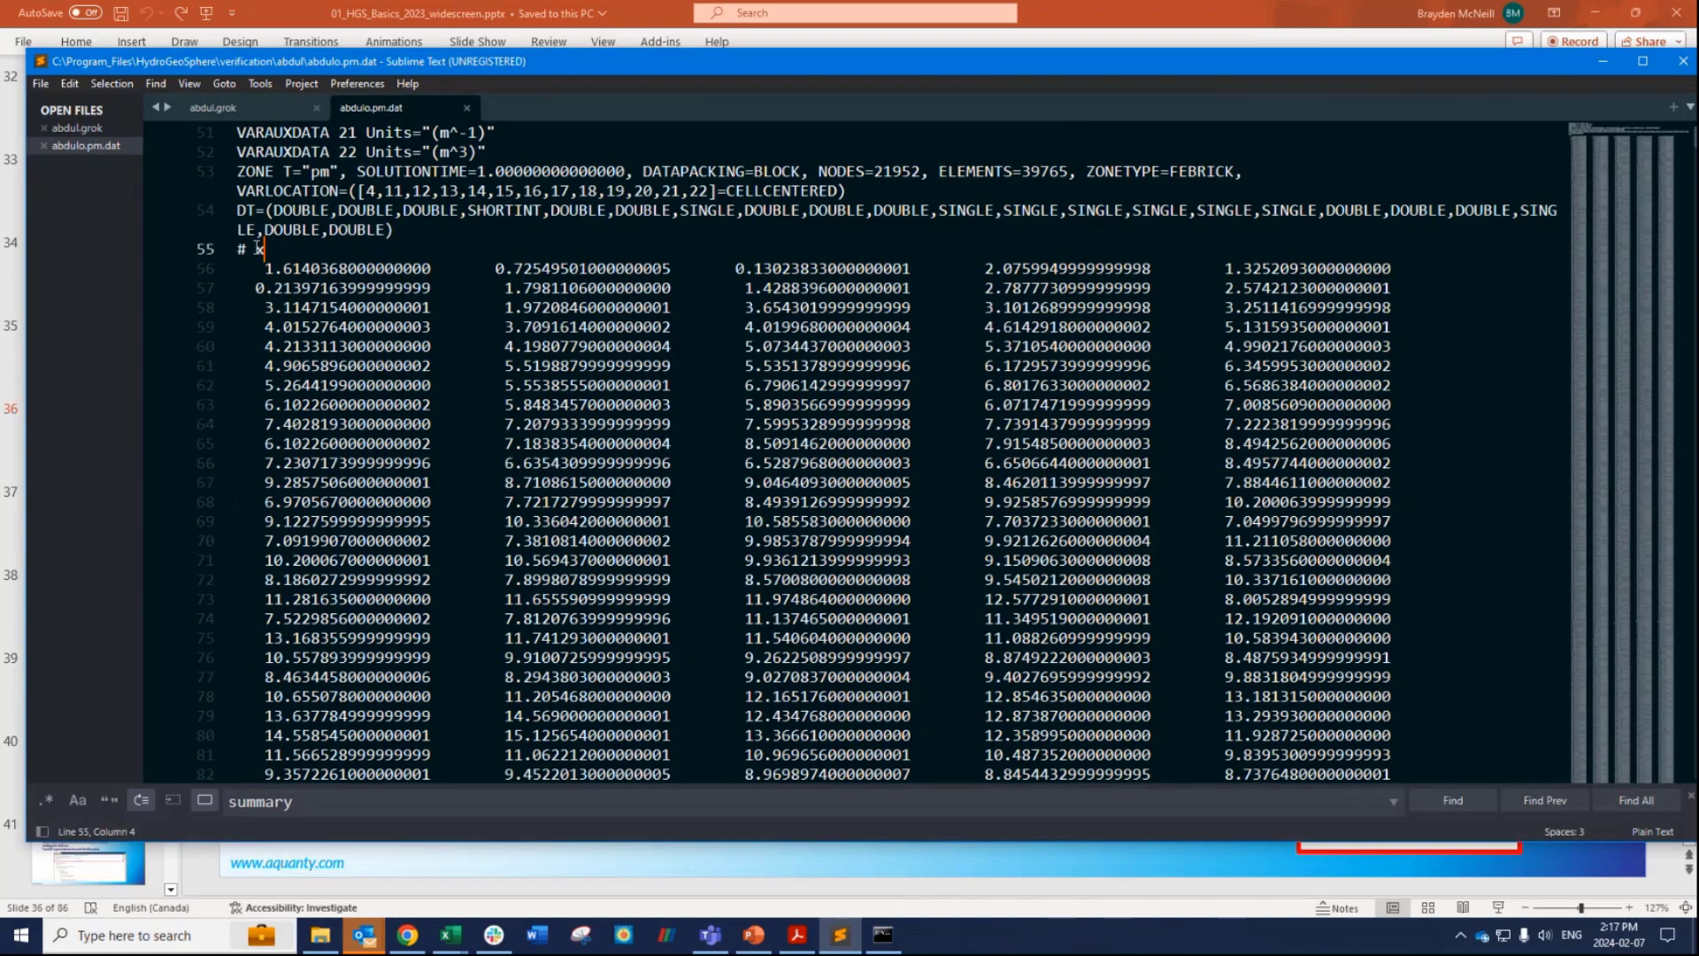
{"action": "left_click_drag", "start_coordinate": [265, 250], "coordinate": [236, 250]}
{"action": "scroll", "coordinate": [868, 413], "scroll_direction": "down", "scroll_amount": 20}
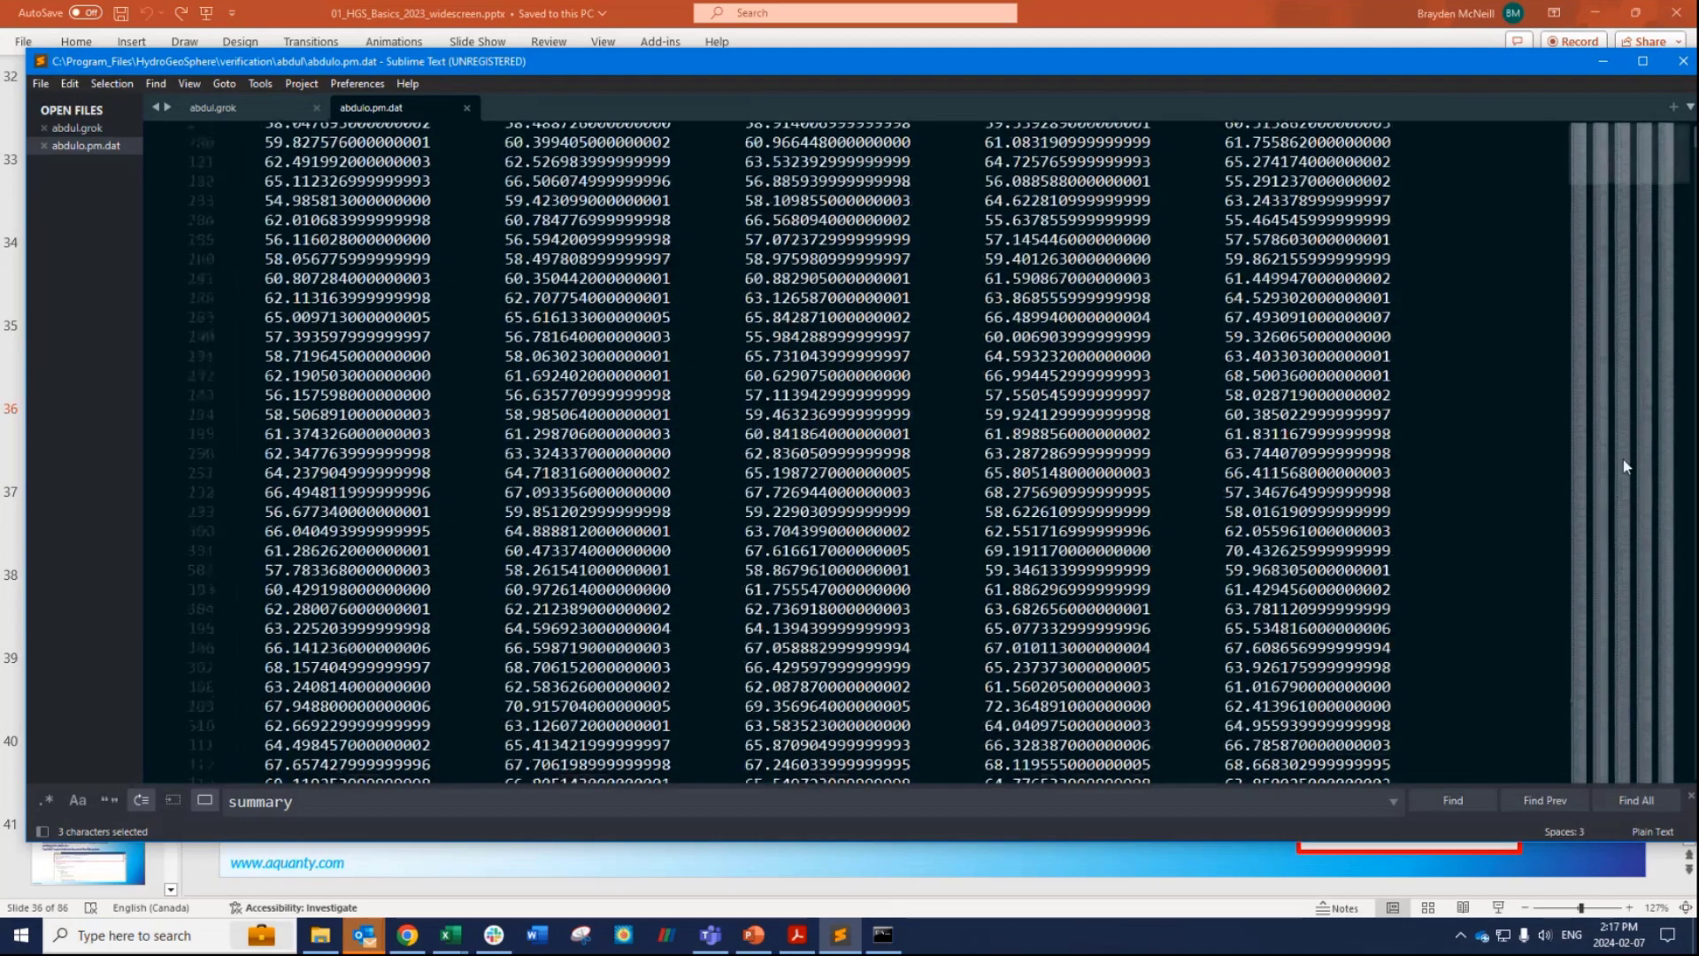
{"action": "mouse_move", "coordinate": [1625, 467]}
{"action": "left_mouse_down"}
{"action": "mouse_move", "coordinate": [1622, 512]}
{"action": "mouse_move", "coordinate": [1623, 467]}
{"action": "left_mouse_up"}
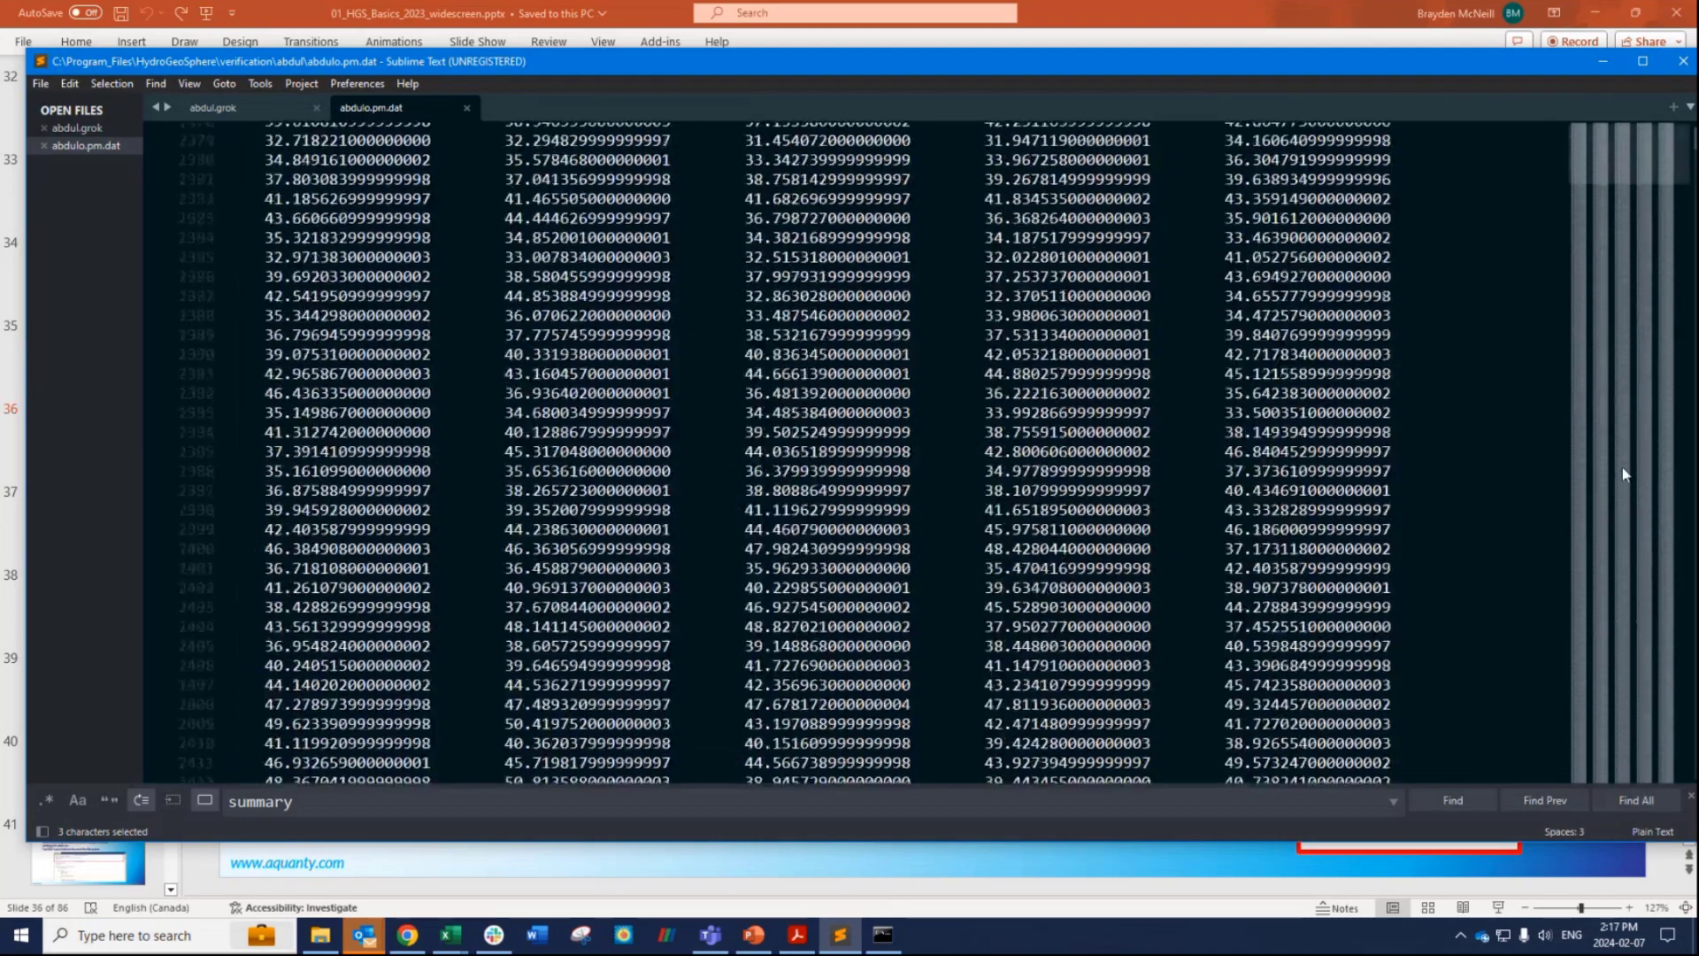
{"action": "double_click", "coordinate": [1484, 71]}
{"action": "left_click_drag", "start_coordinate": [1623, 280], "coordinate": [1667, 850]}
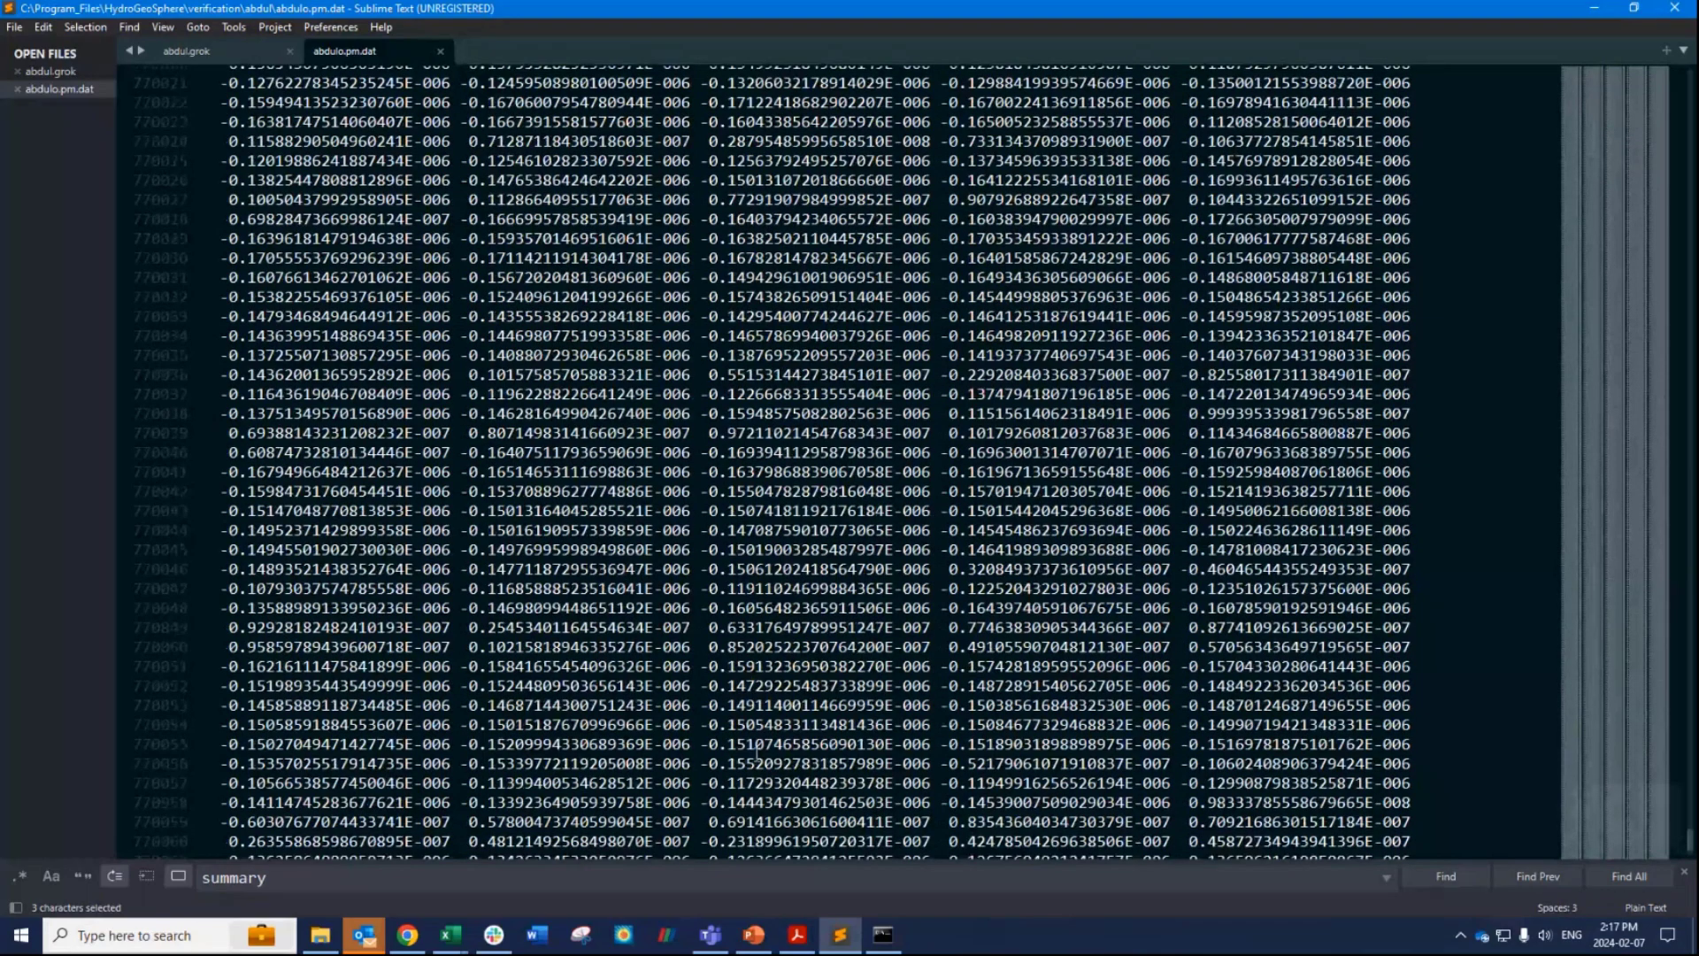
{"action": "scroll", "coordinate": [177, 757], "scroll_direction": "up", "scroll_amount": 20}
{"action": "scroll", "coordinate": [221, 754], "scroll_direction": "down", "scroll_amount": 2}
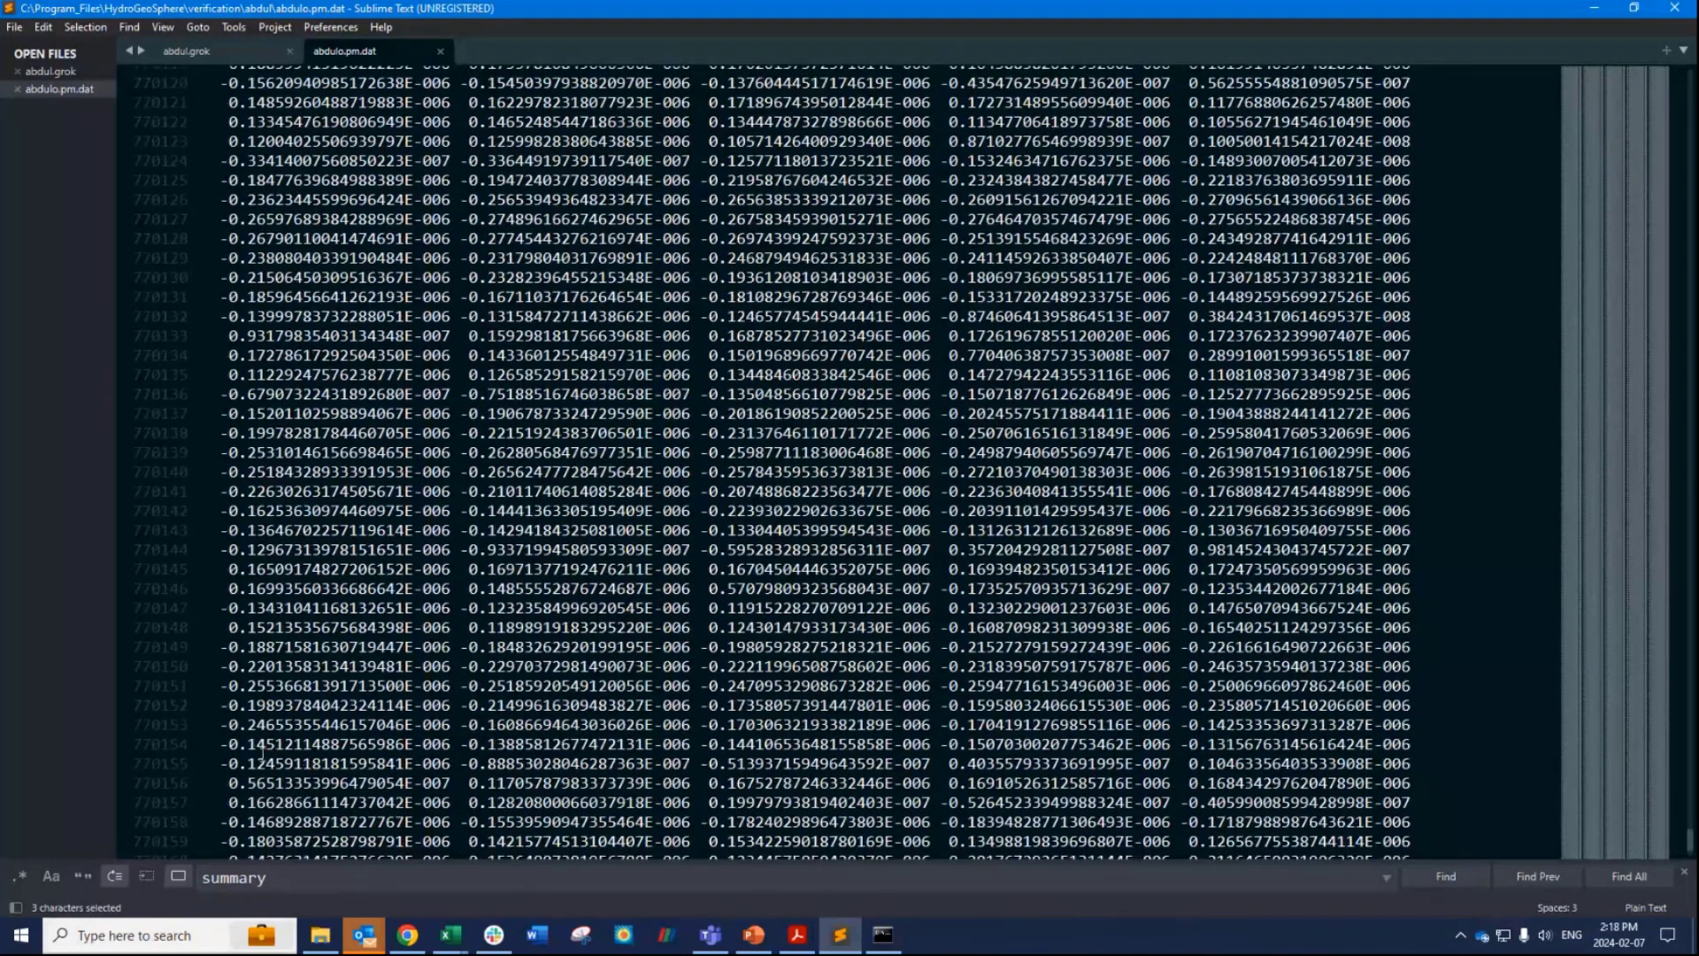
{"action": "scroll", "coordinate": [232, 735], "scroll_direction": "down", "scroll_amount": 6}
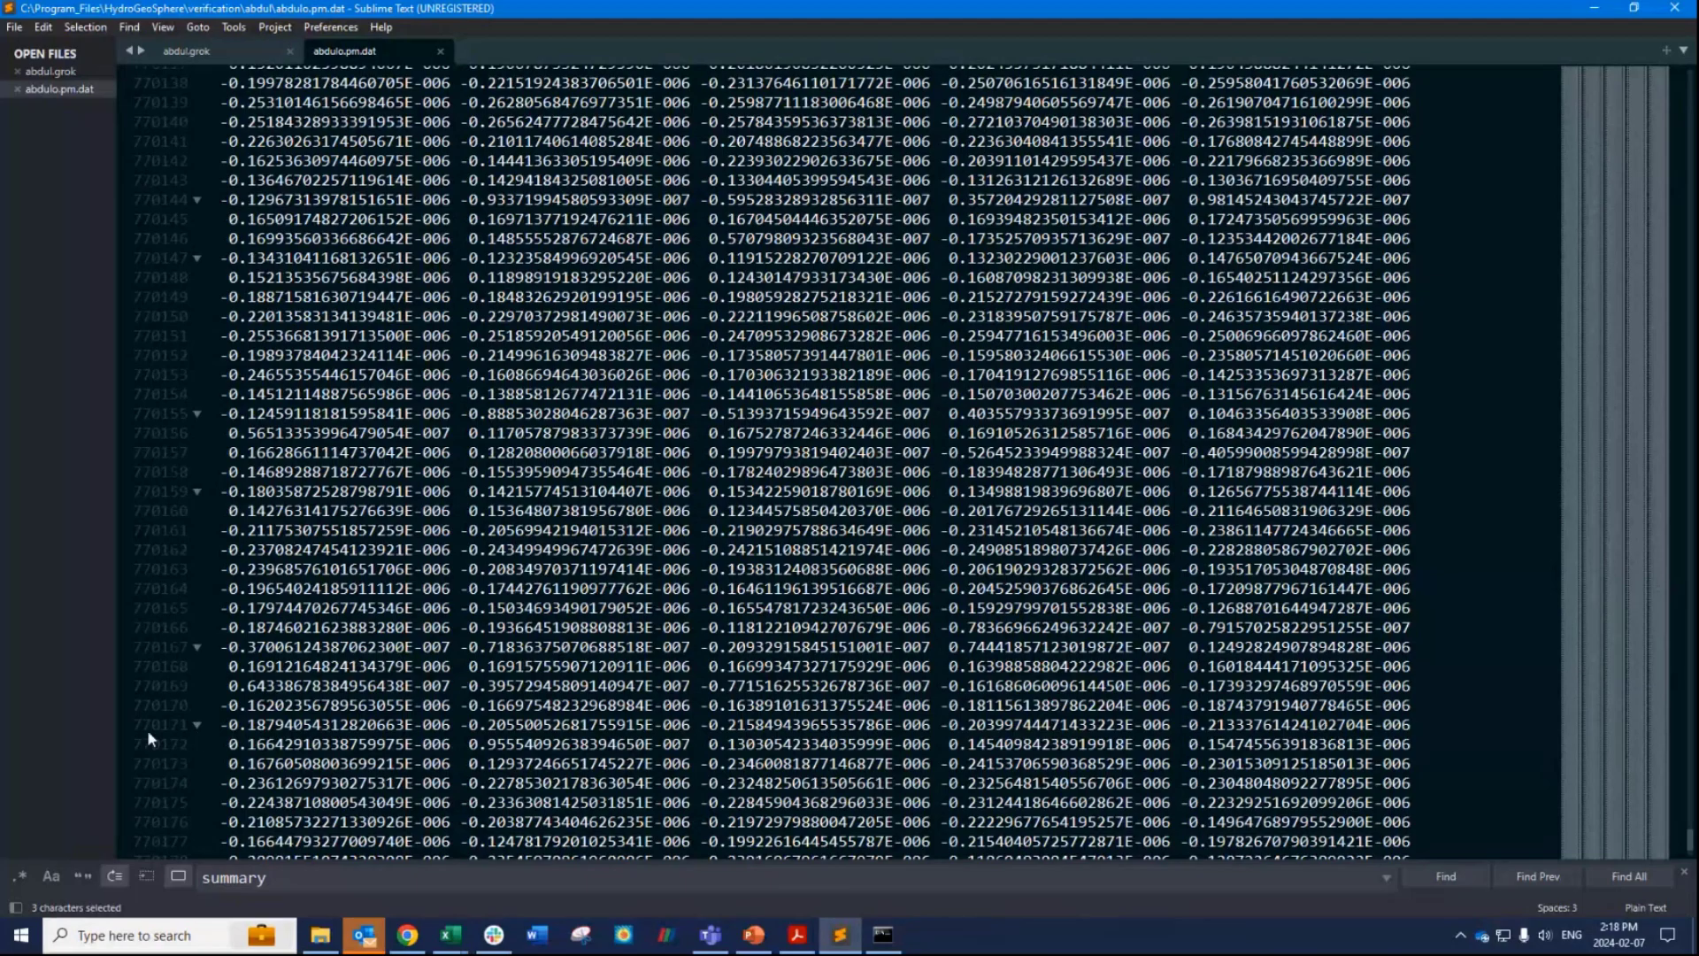
{"action": "scroll", "coordinate": [147, 729], "scroll_direction": "down", "scroll_amount": 20}
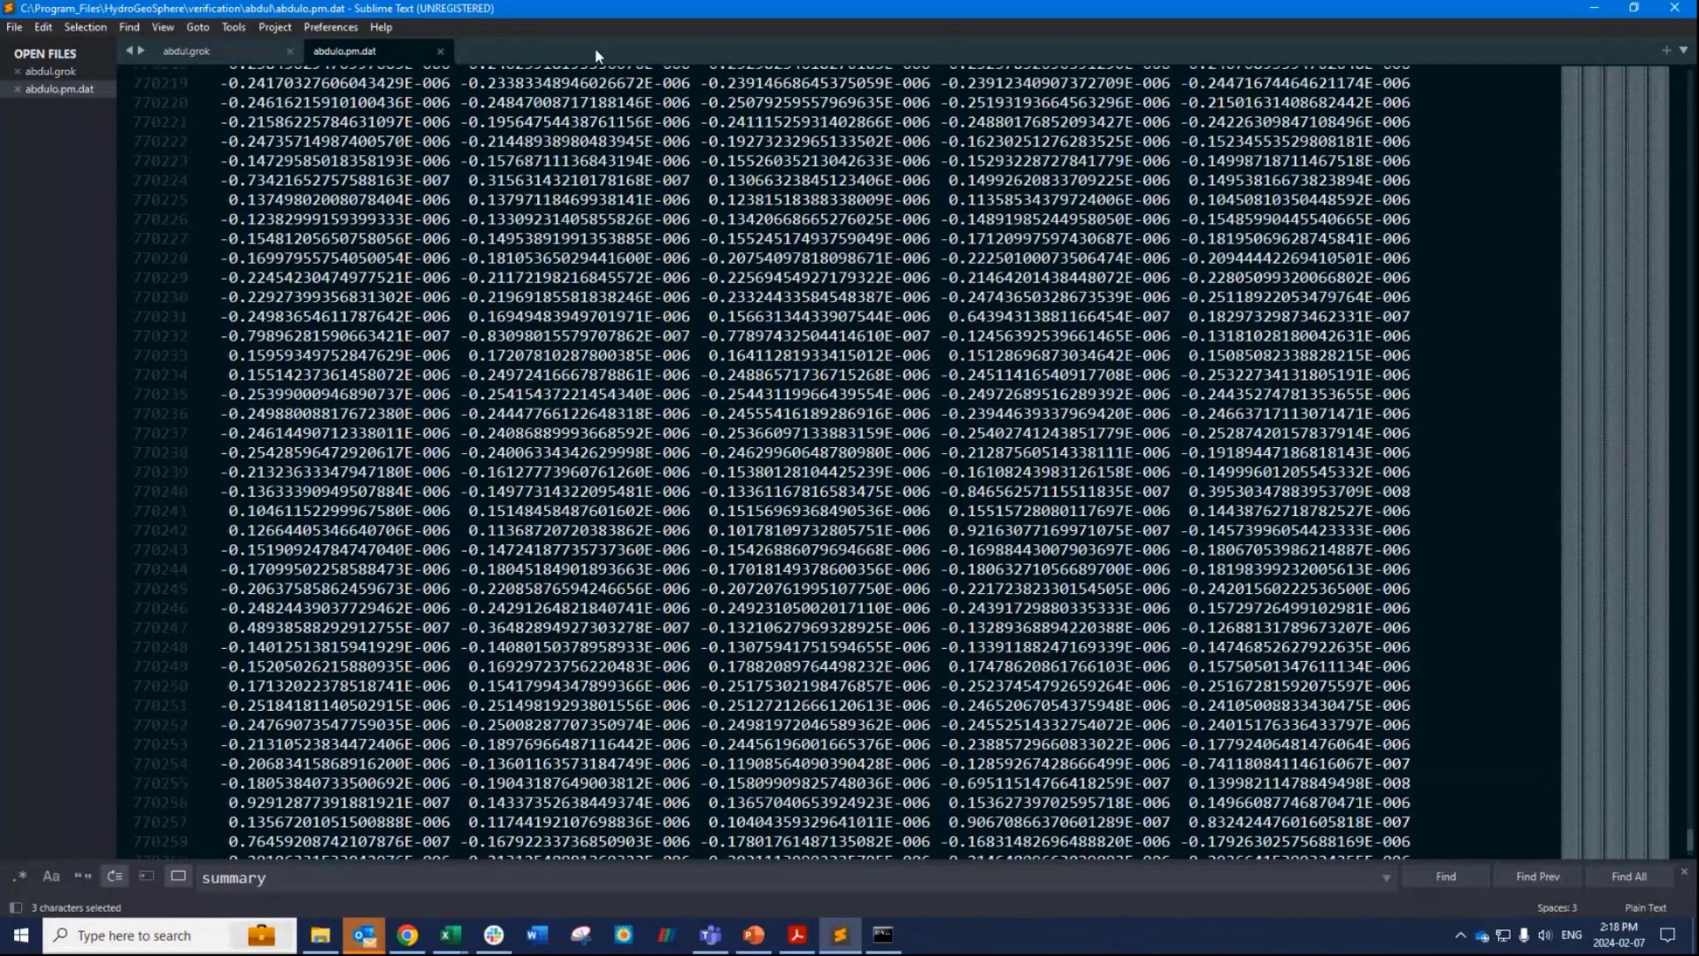
Close abdulo.pm.dat, shrink the restored editor window and return to the abdul folder's file list.
{"action": "left_click", "coordinate": [440, 52]}
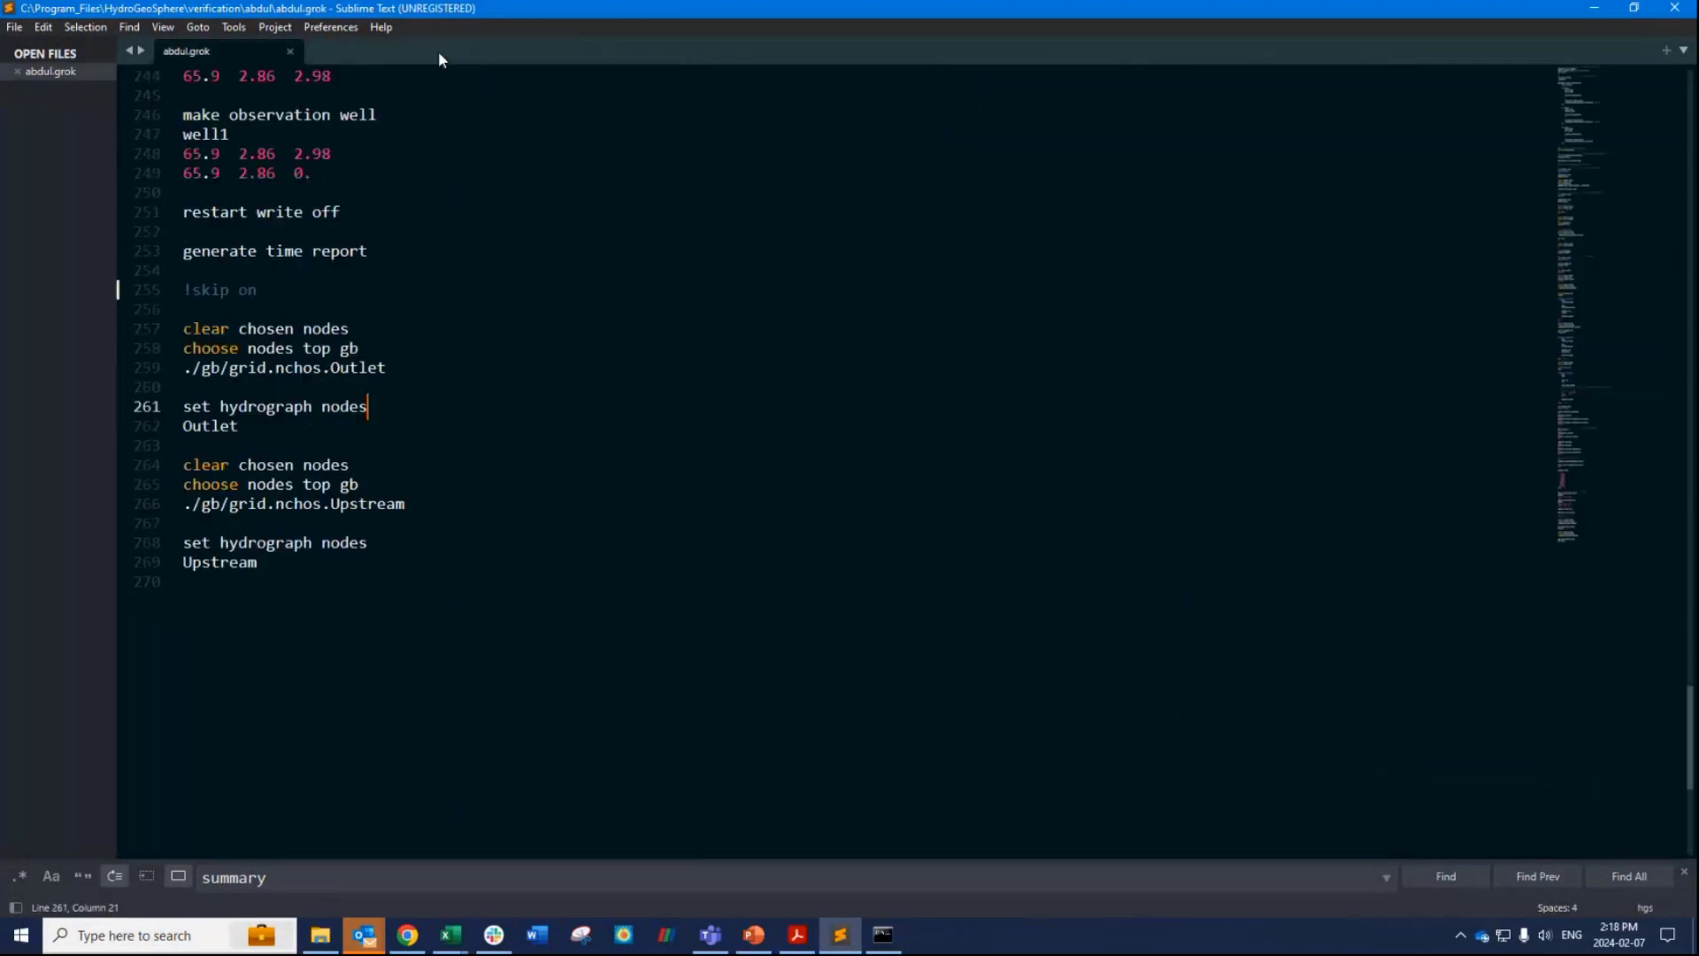
{"action": "double_click", "coordinate": [110, 10]}
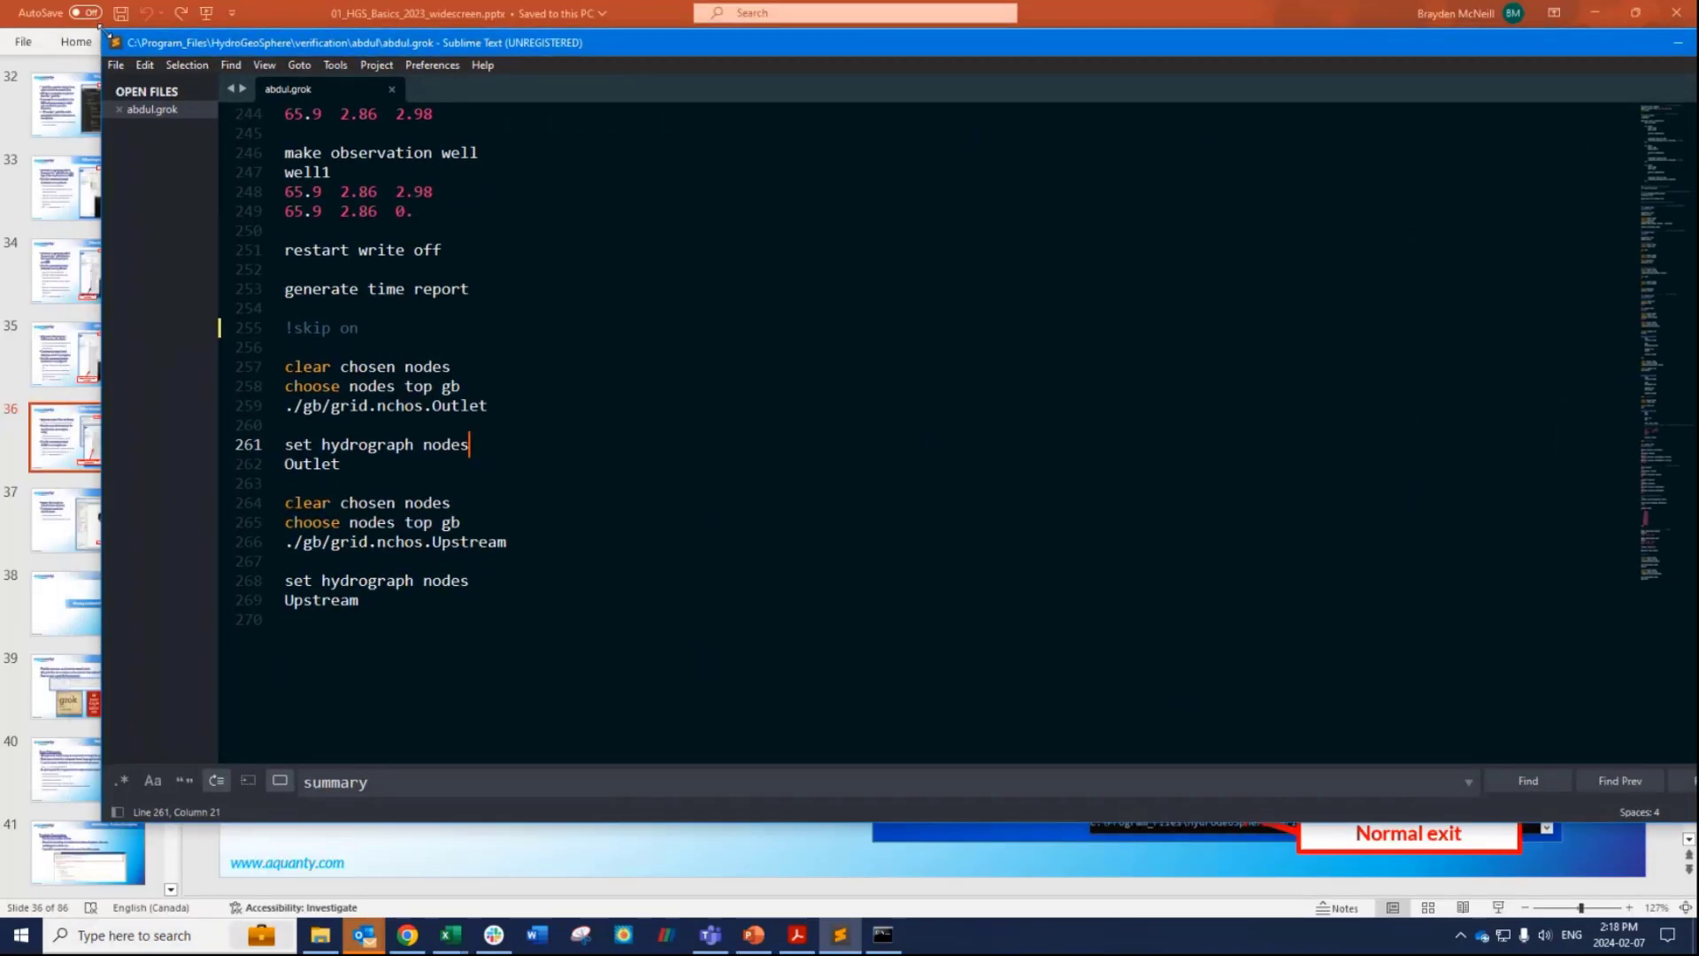
{"action": "left_click_drag", "start_coordinate": [102, 29], "coordinate": [779, 123]}
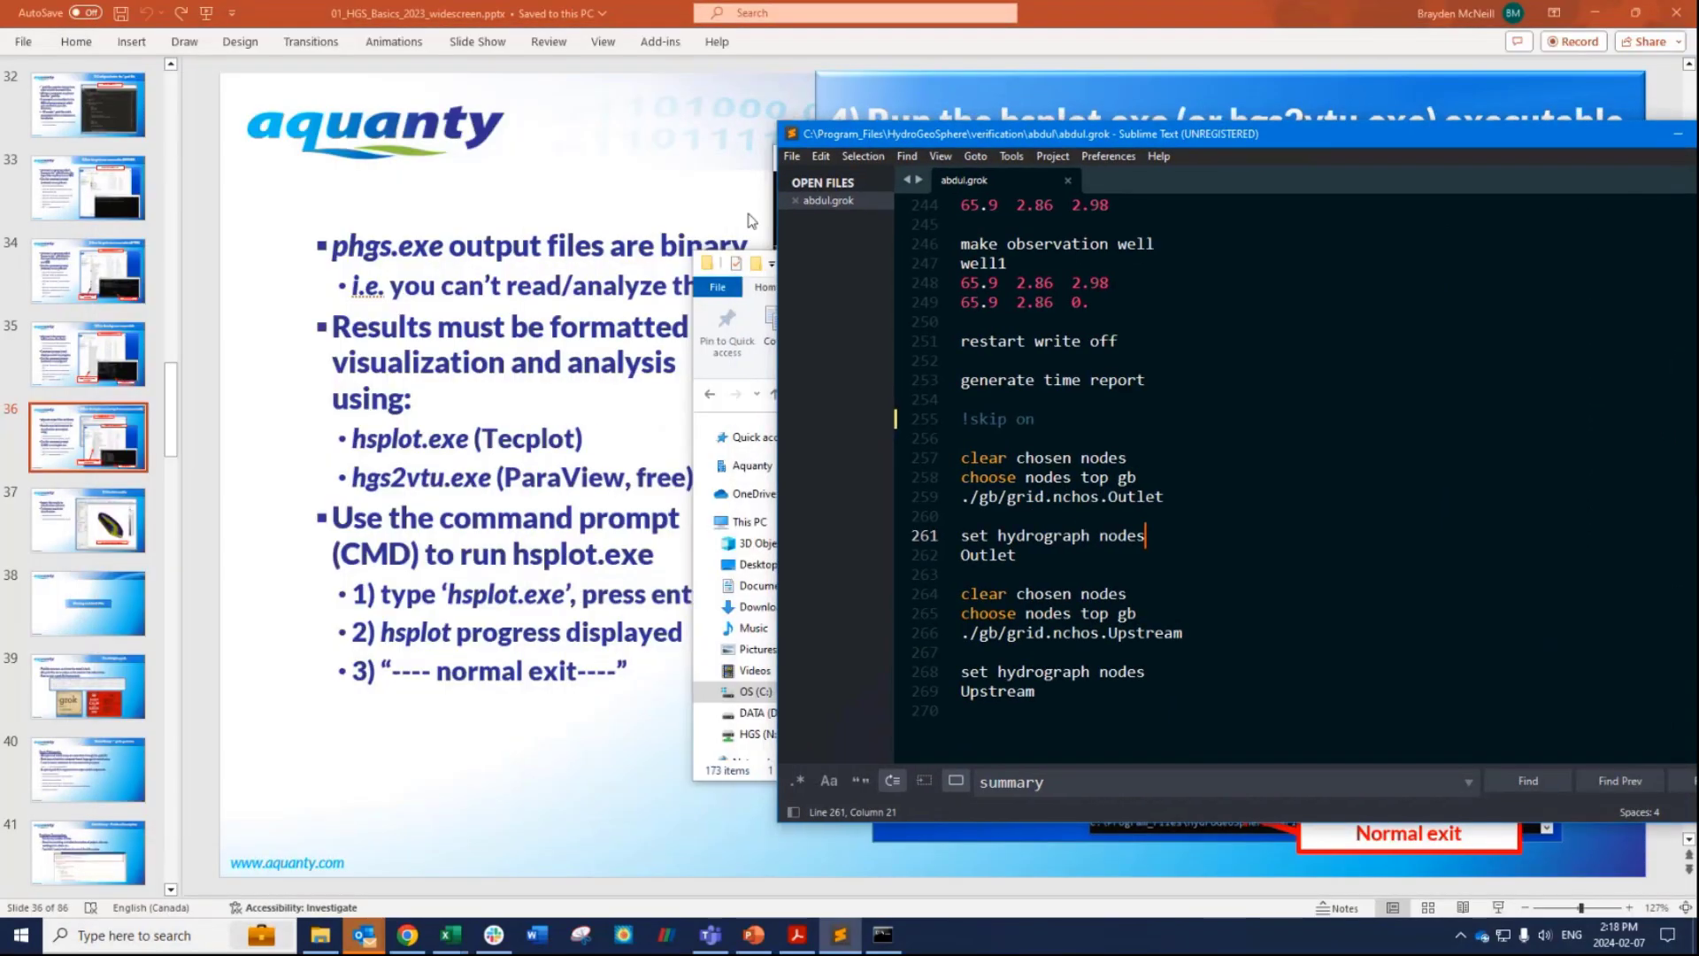
{"action": "left_click", "coordinate": [691, 317]}
{"action": "scroll", "coordinate": [1117, 540], "scroll_direction": "up", "scroll_amount": 3}
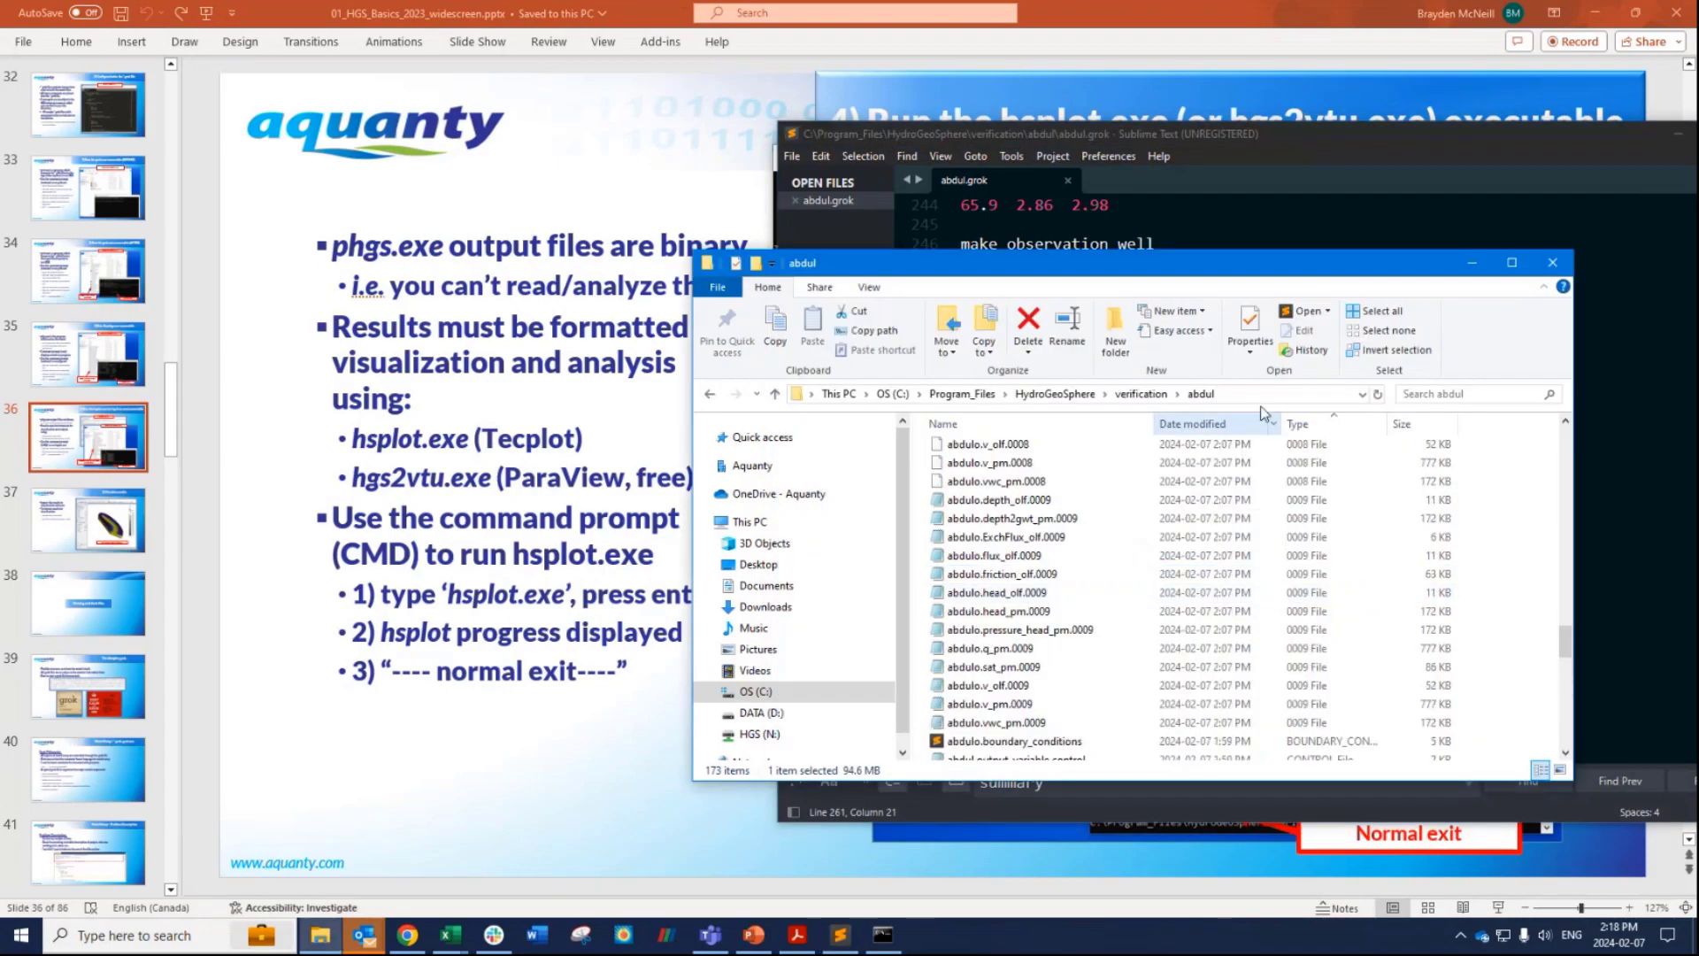
Review the numbered binary output files and the DAT files in the abdul folder, and return to the hsplot slide.
{"action": "scroll", "coordinate": [1327, 584], "scroll_direction": "up", "scroll_amount": 20}
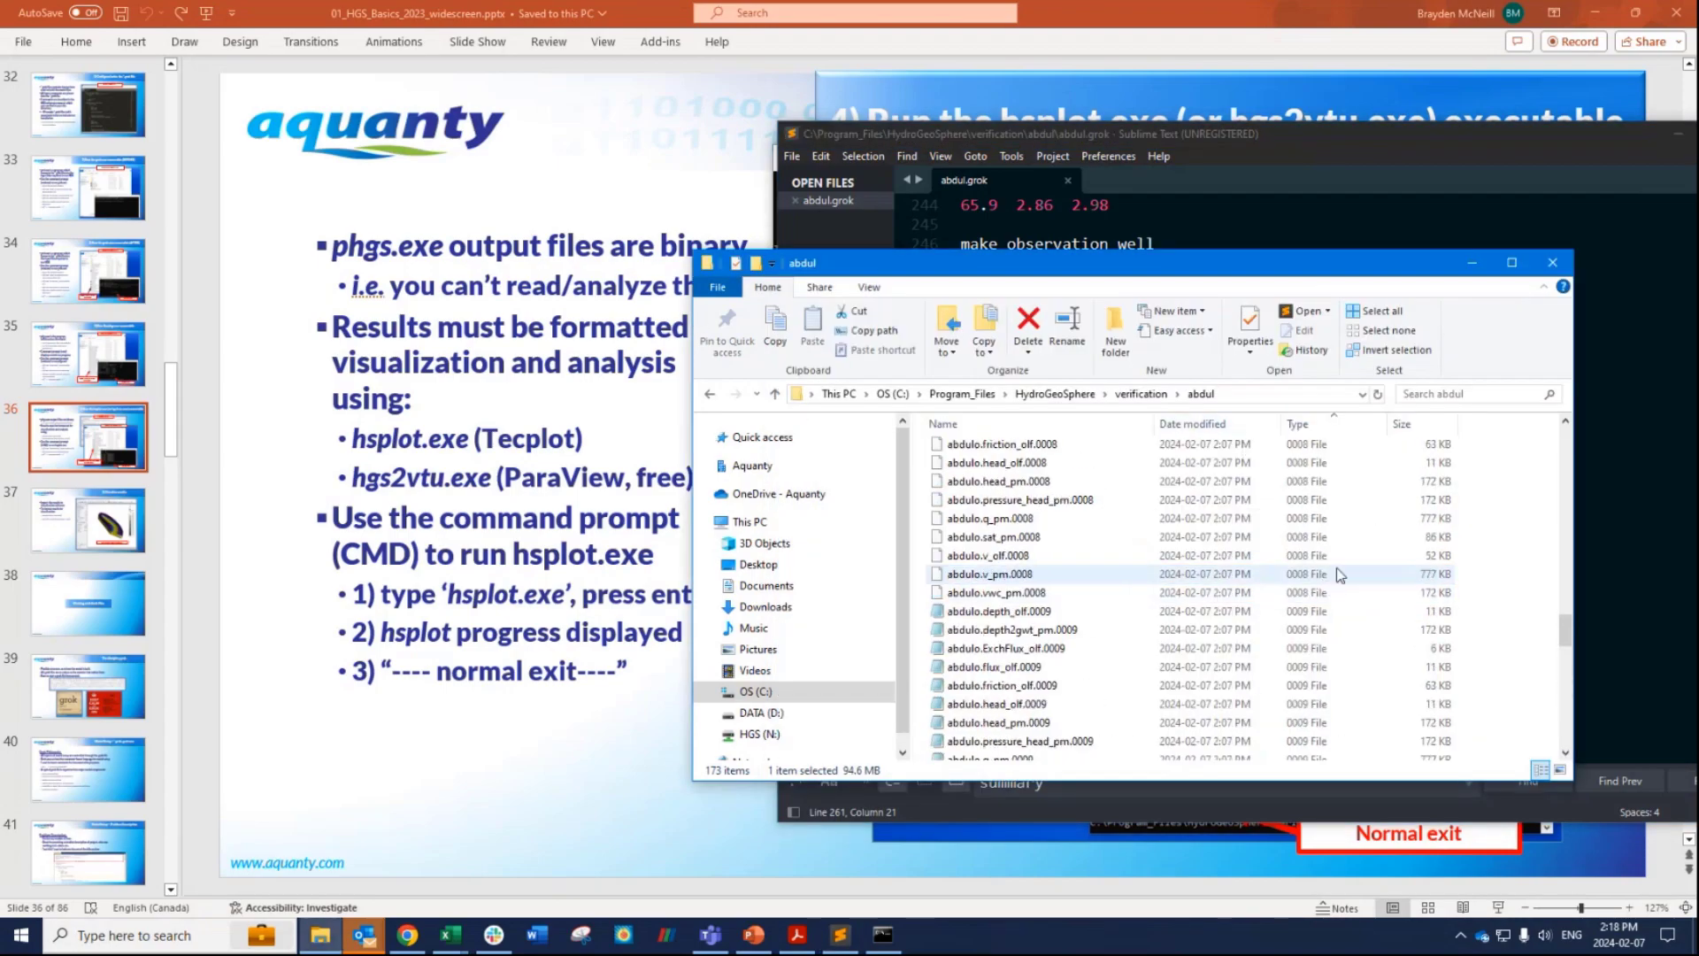
{"action": "scroll", "coordinate": [1359, 547], "scroll_direction": "up", "scroll_amount": 13}
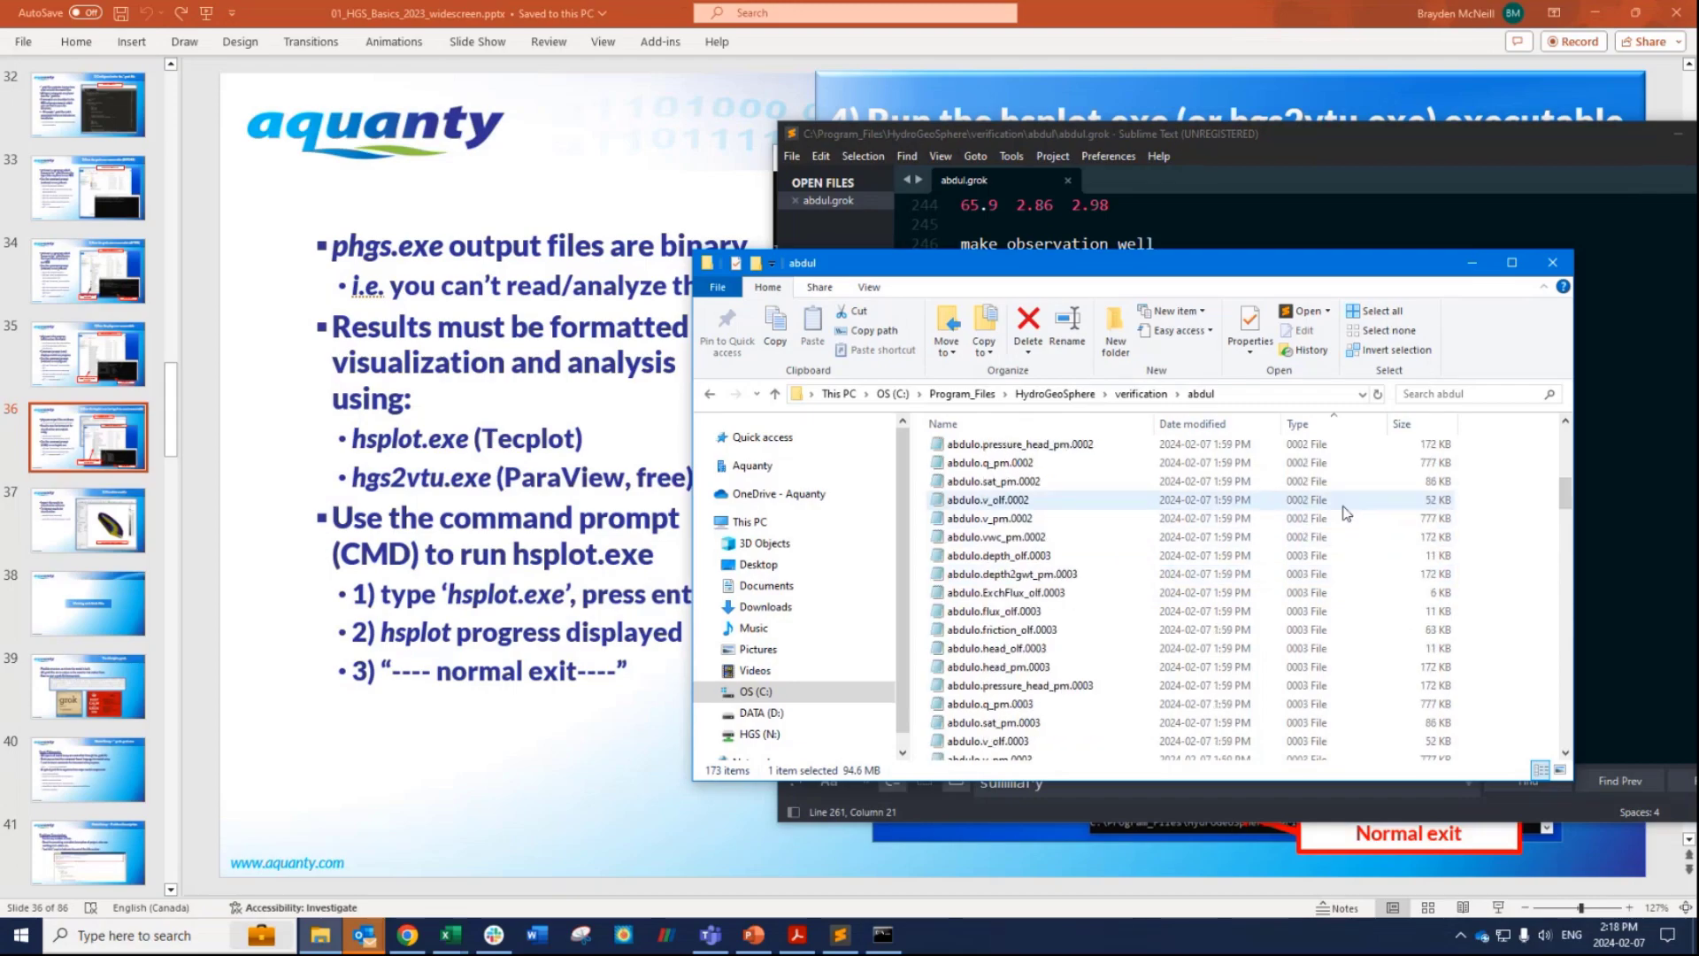
{"action": "scroll", "coordinate": [1294, 543], "scroll_direction": "up", "scroll_amount": 2}
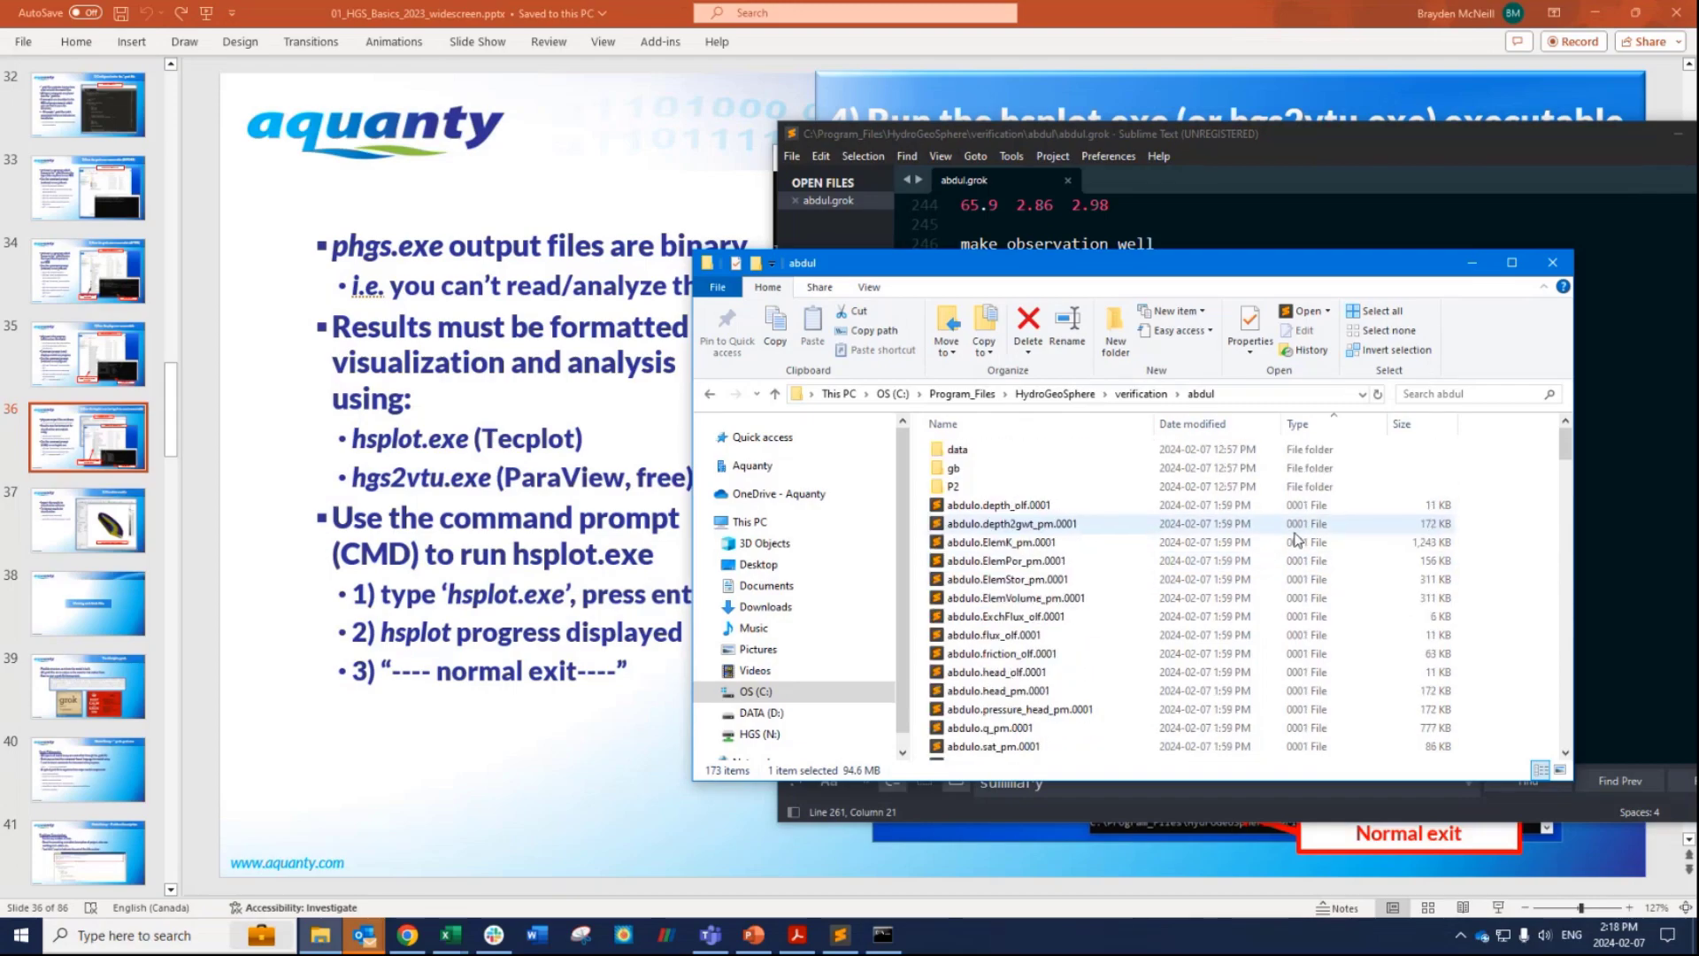
{"action": "scroll", "coordinate": [1298, 532], "scroll_direction": "down", "scroll_amount": 20}
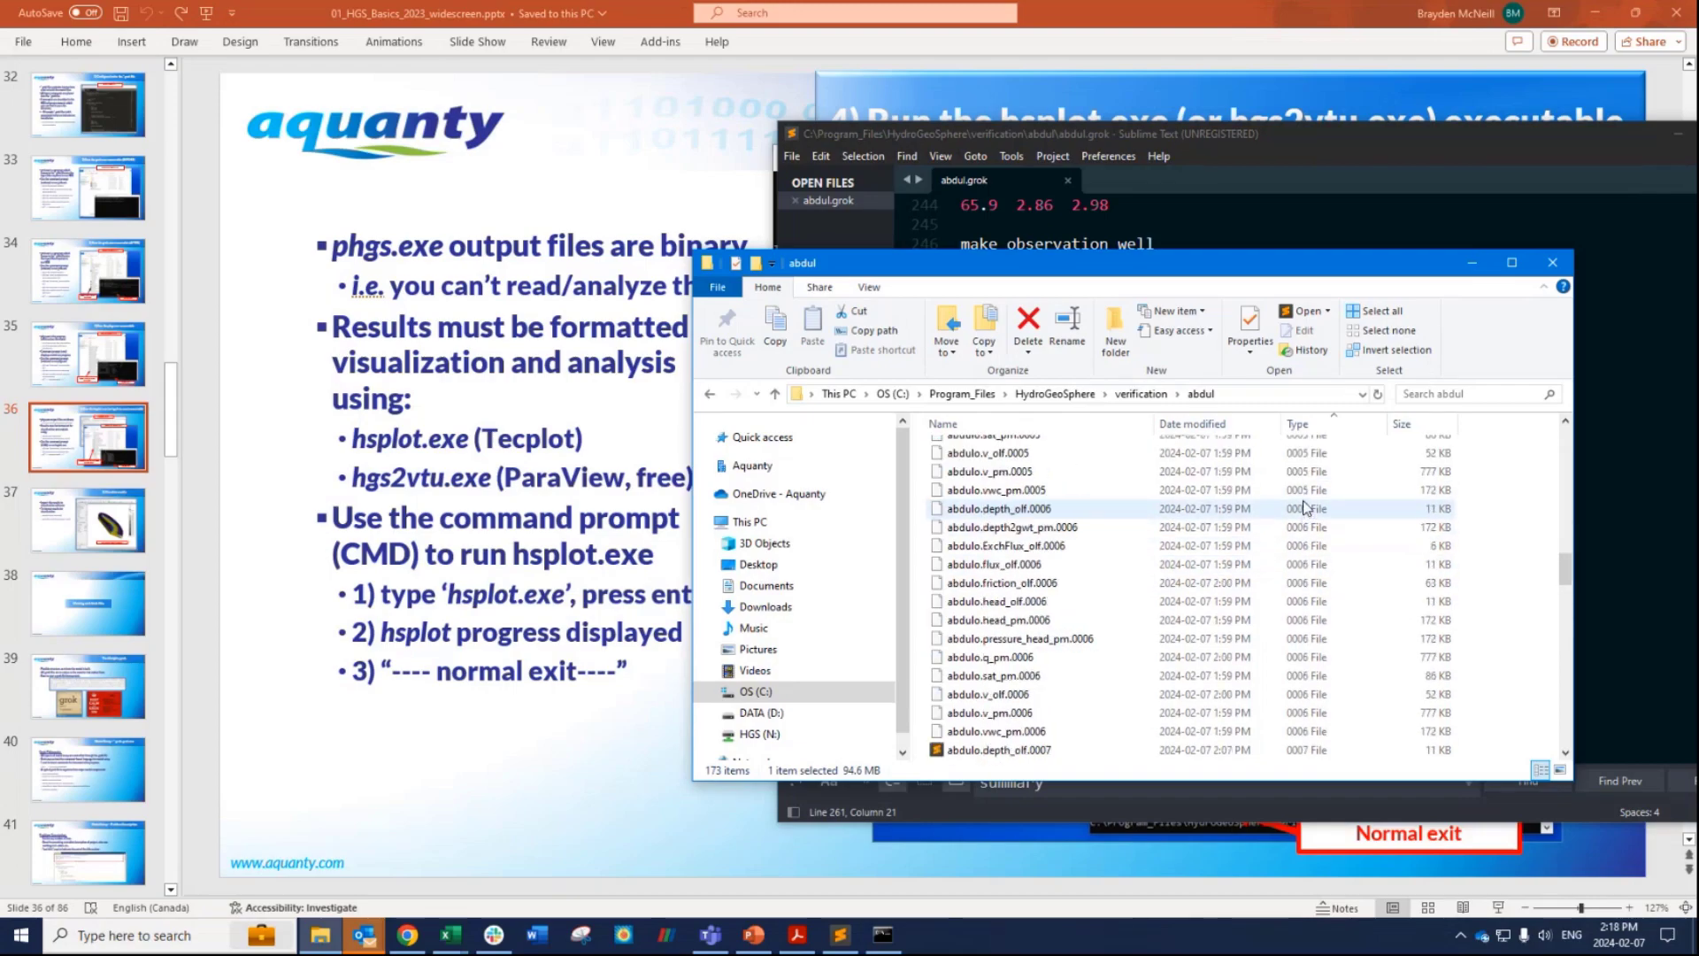
{"action": "scroll", "coordinate": [1304, 506], "scroll_direction": "down", "scroll_amount": 8}
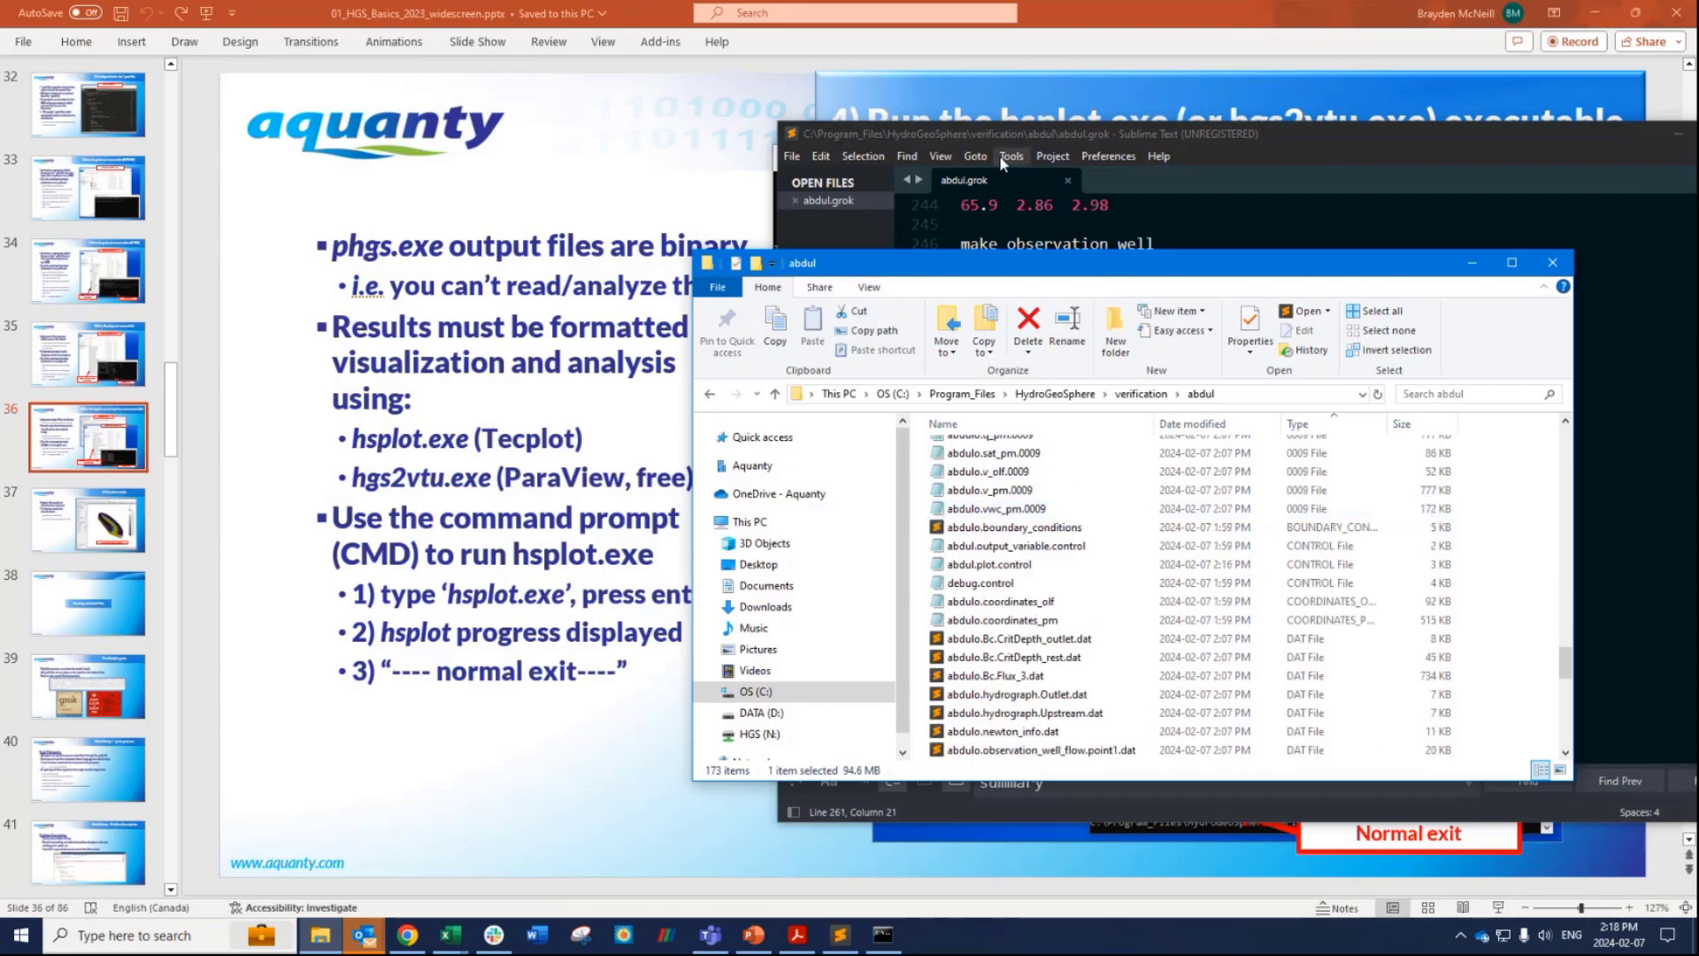
{"action": "left_click", "coordinate": [647, 301]}
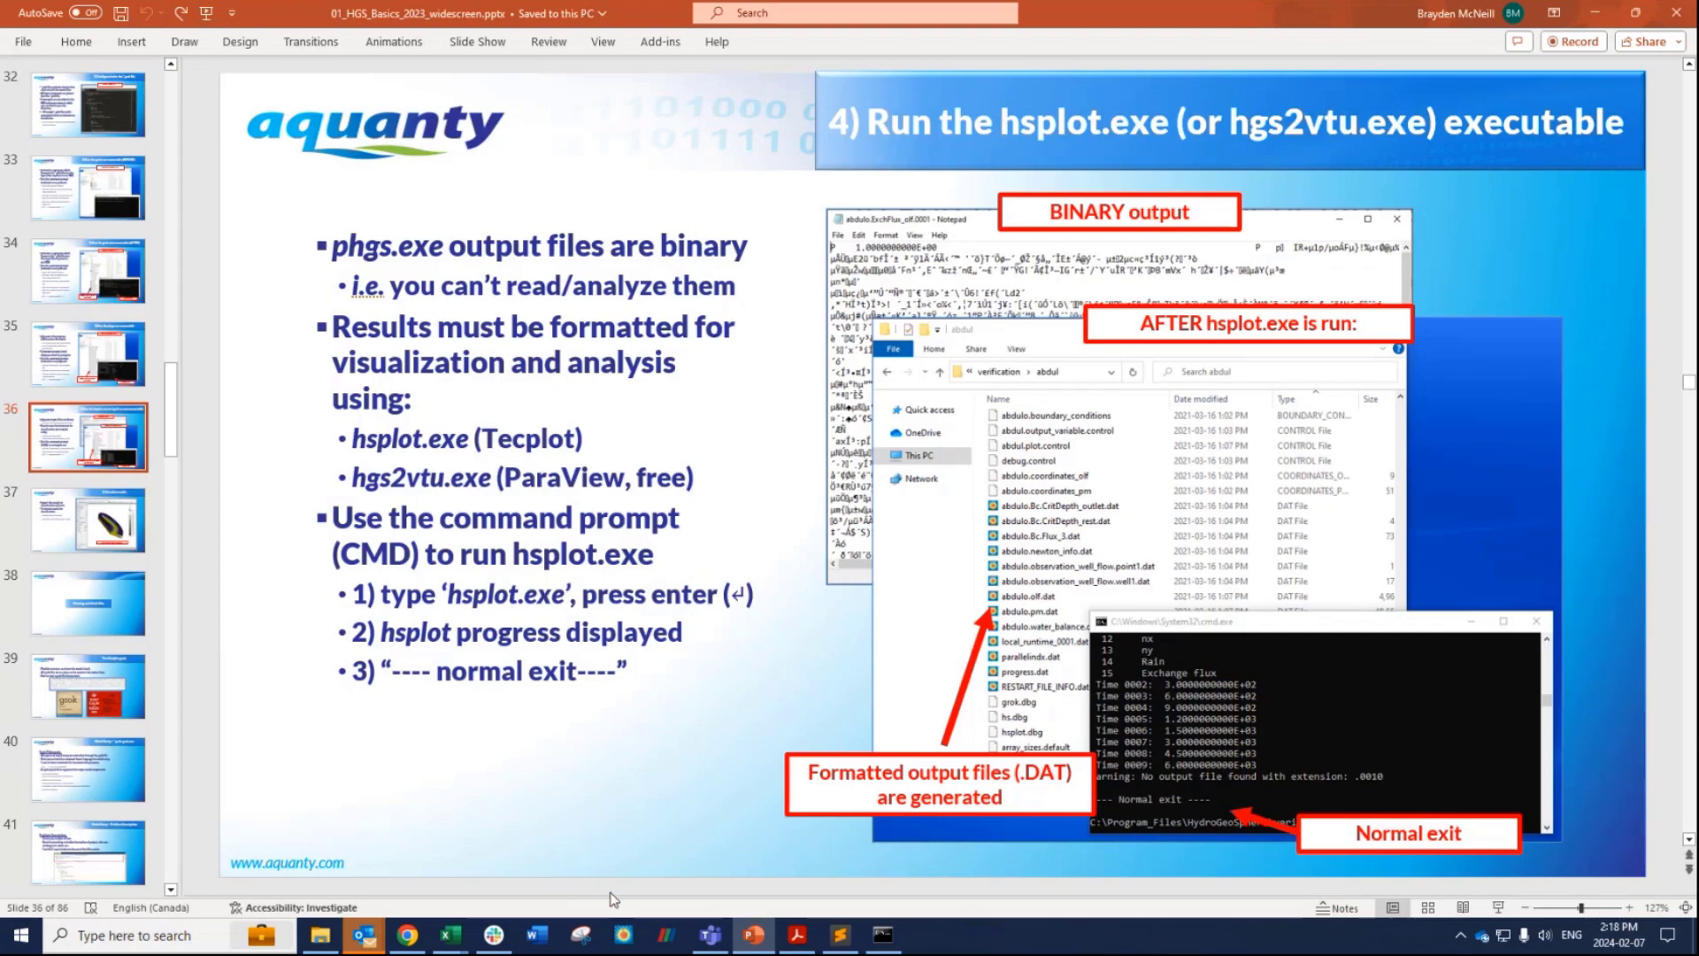
Switch to Tecplot 360, dismiss the welcome screen and load abdulo.pm.dat from the abdul folder into the empty frame.
{"action": "left_click", "coordinate": [625, 936]}
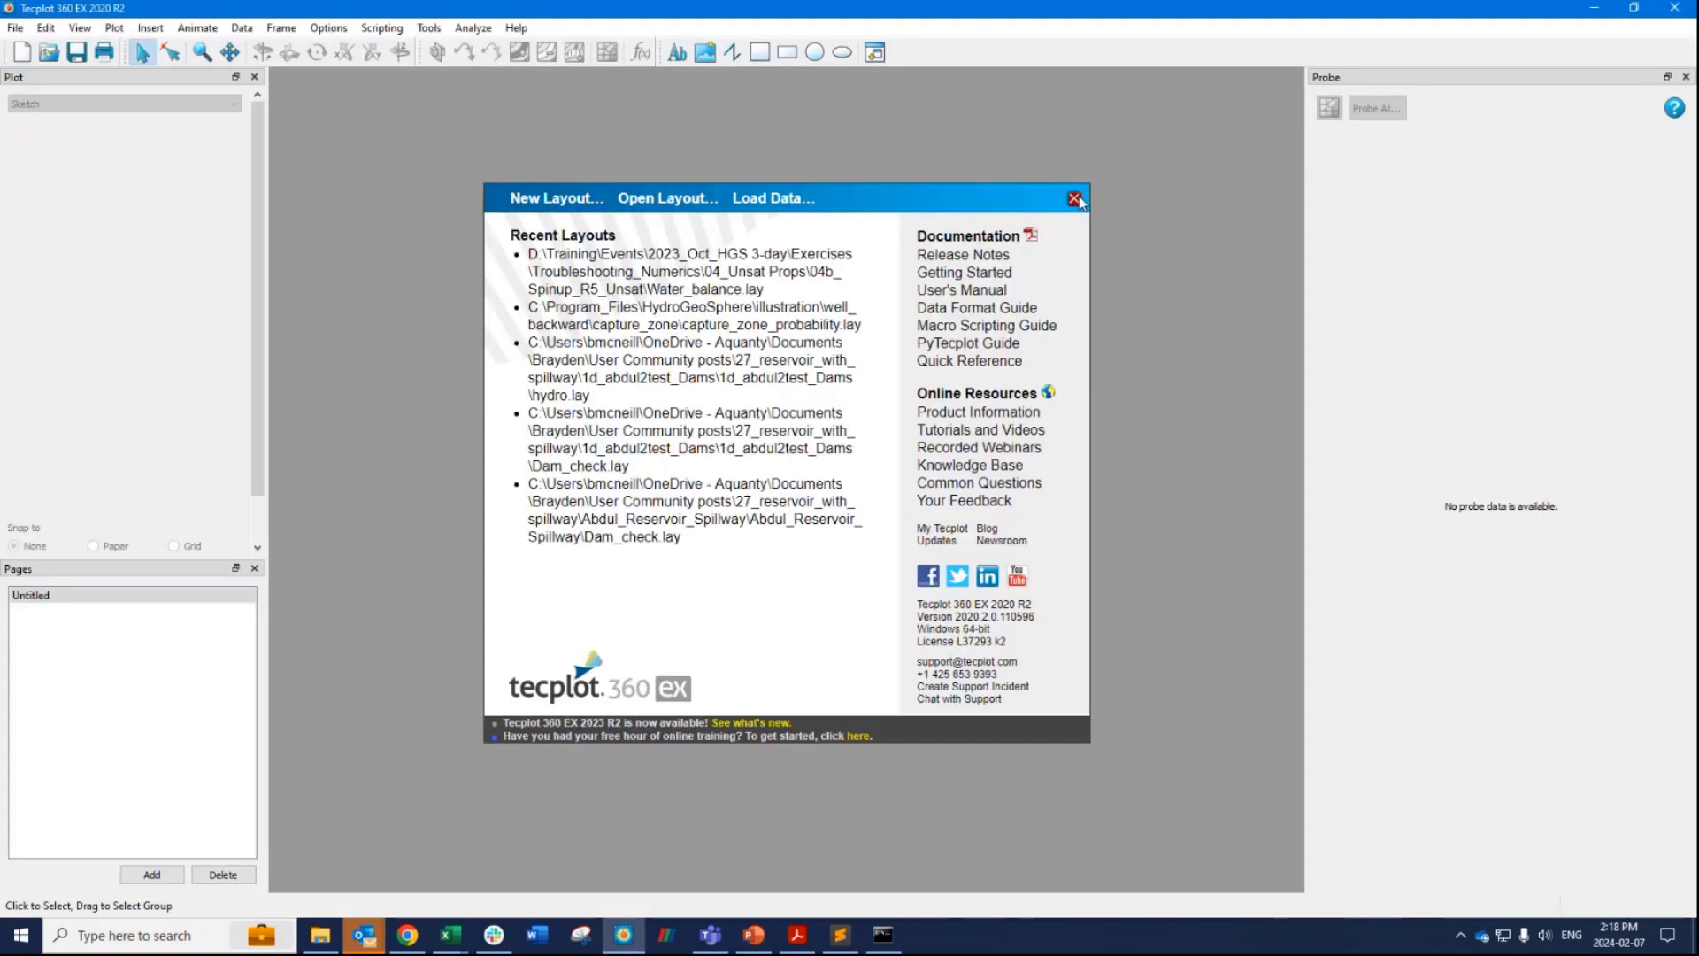
{"action": "left_click", "coordinate": [1074, 198]}
{"action": "left_click", "coordinate": [319, 937]}
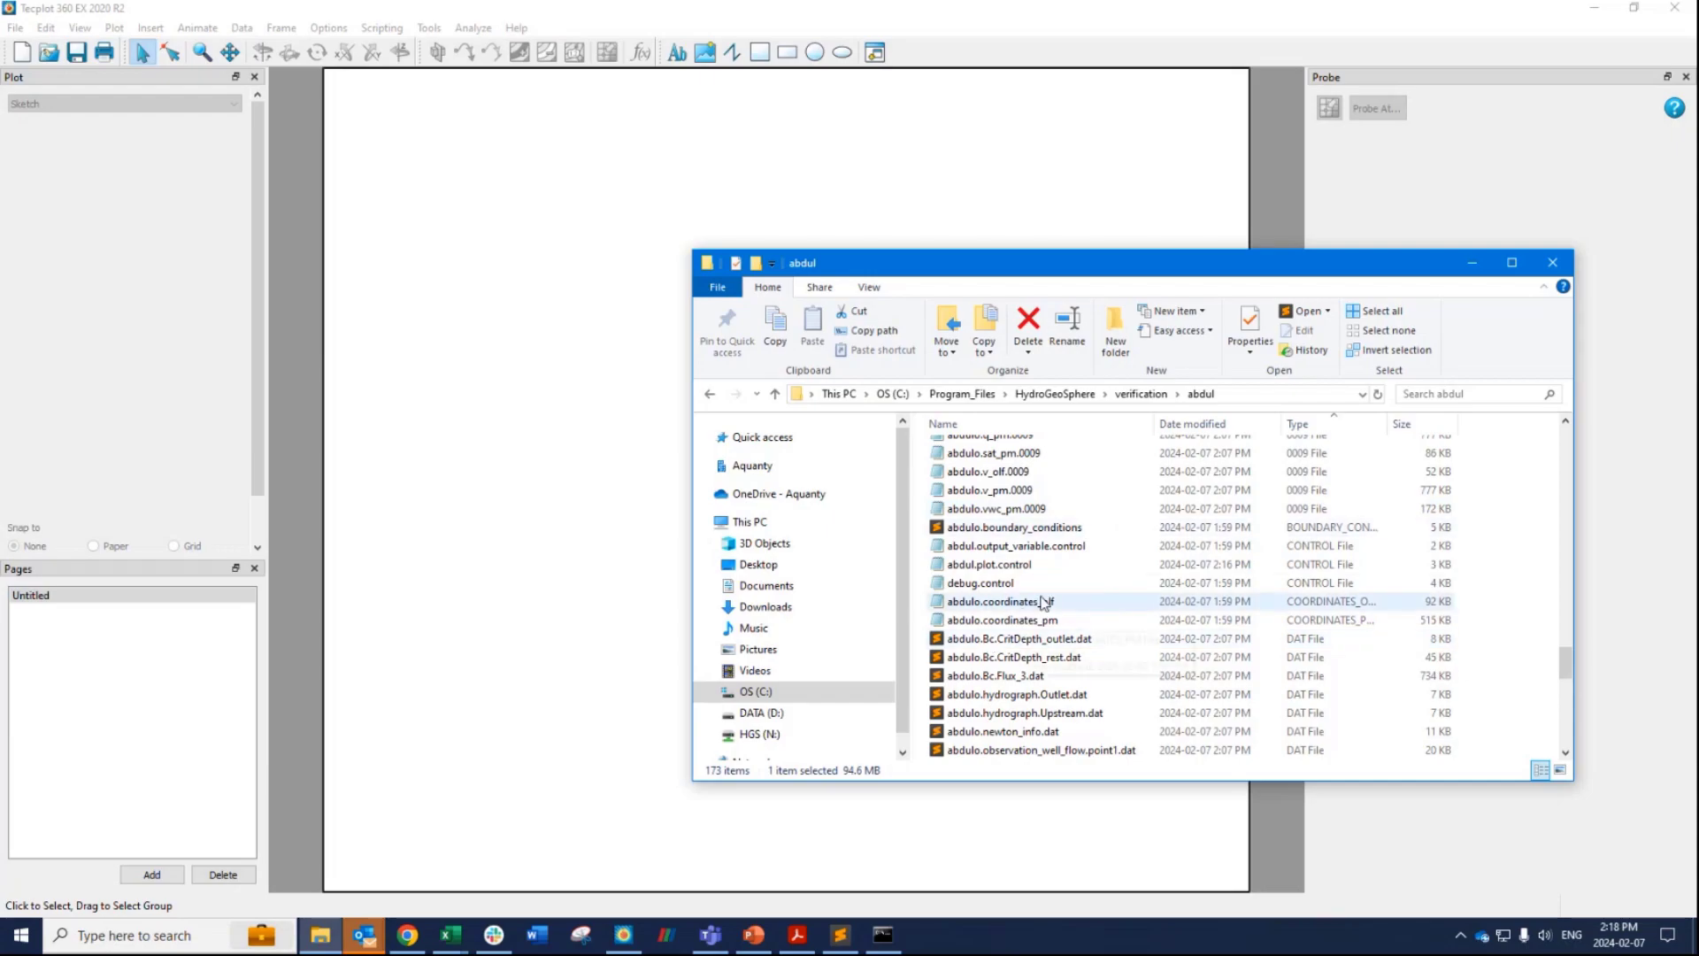
{"action": "scroll", "coordinate": [1042, 602], "scroll_direction": "down", "scroll_amount": 4}
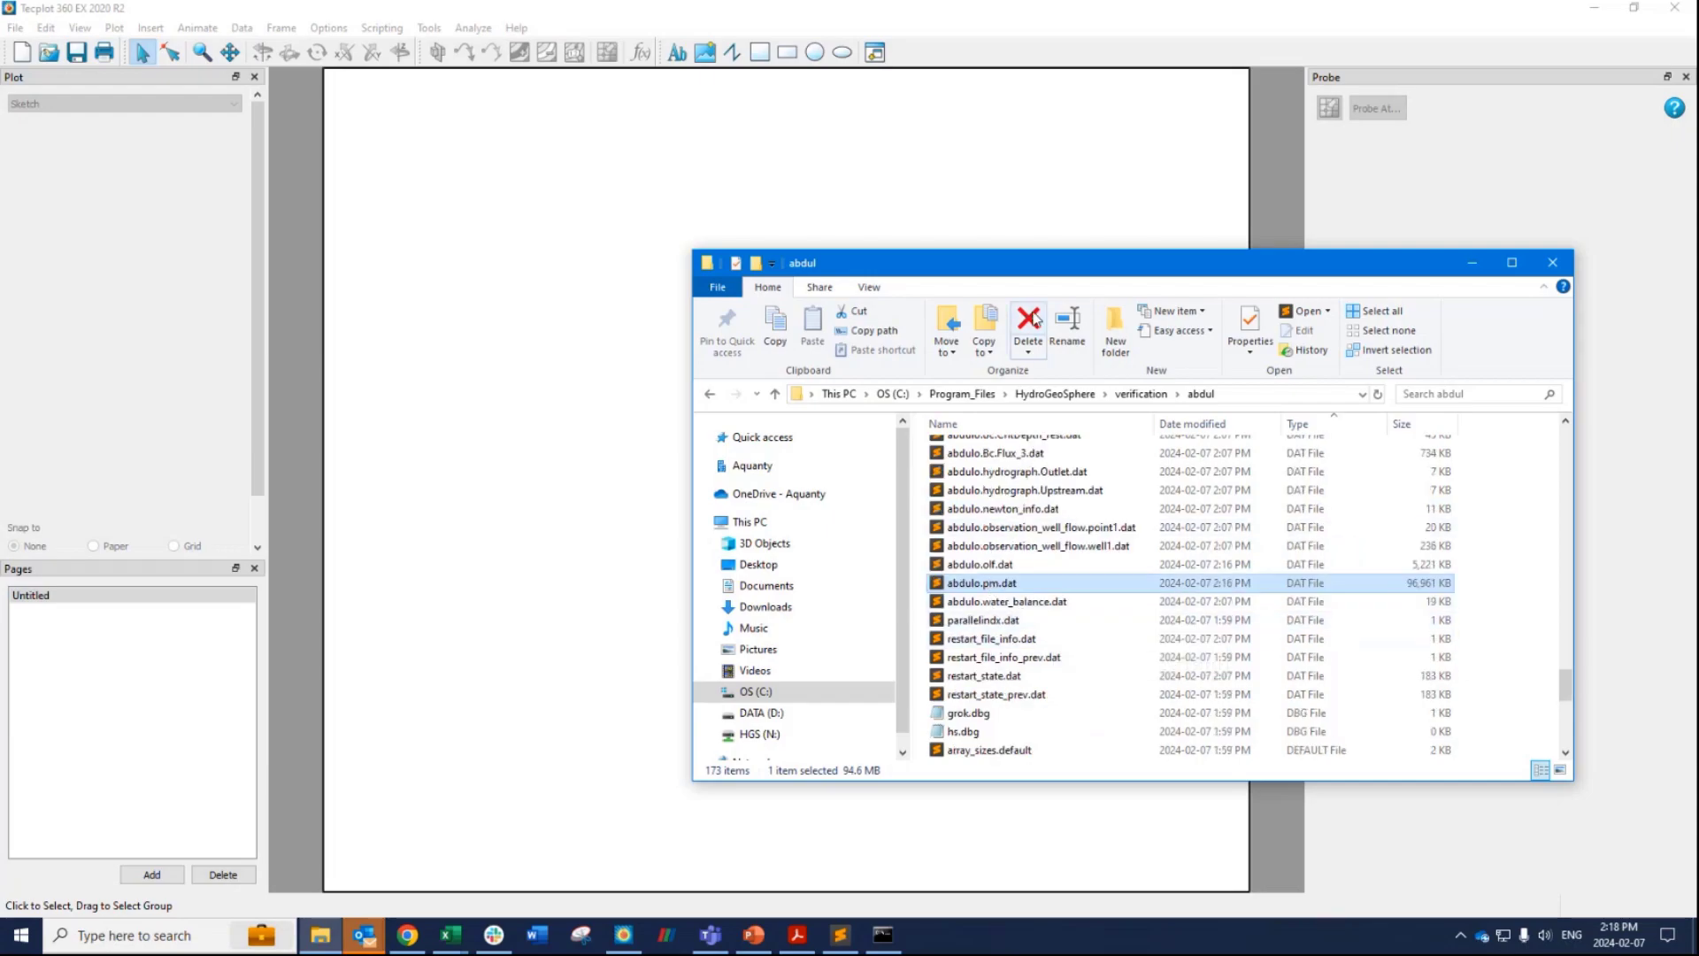
{"action": "left_click_drag", "start_coordinate": [974, 262], "coordinate": [1157, 210]}
{"action": "left_click_drag", "start_coordinate": [1159, 530], "coordinate": [754, 469]}
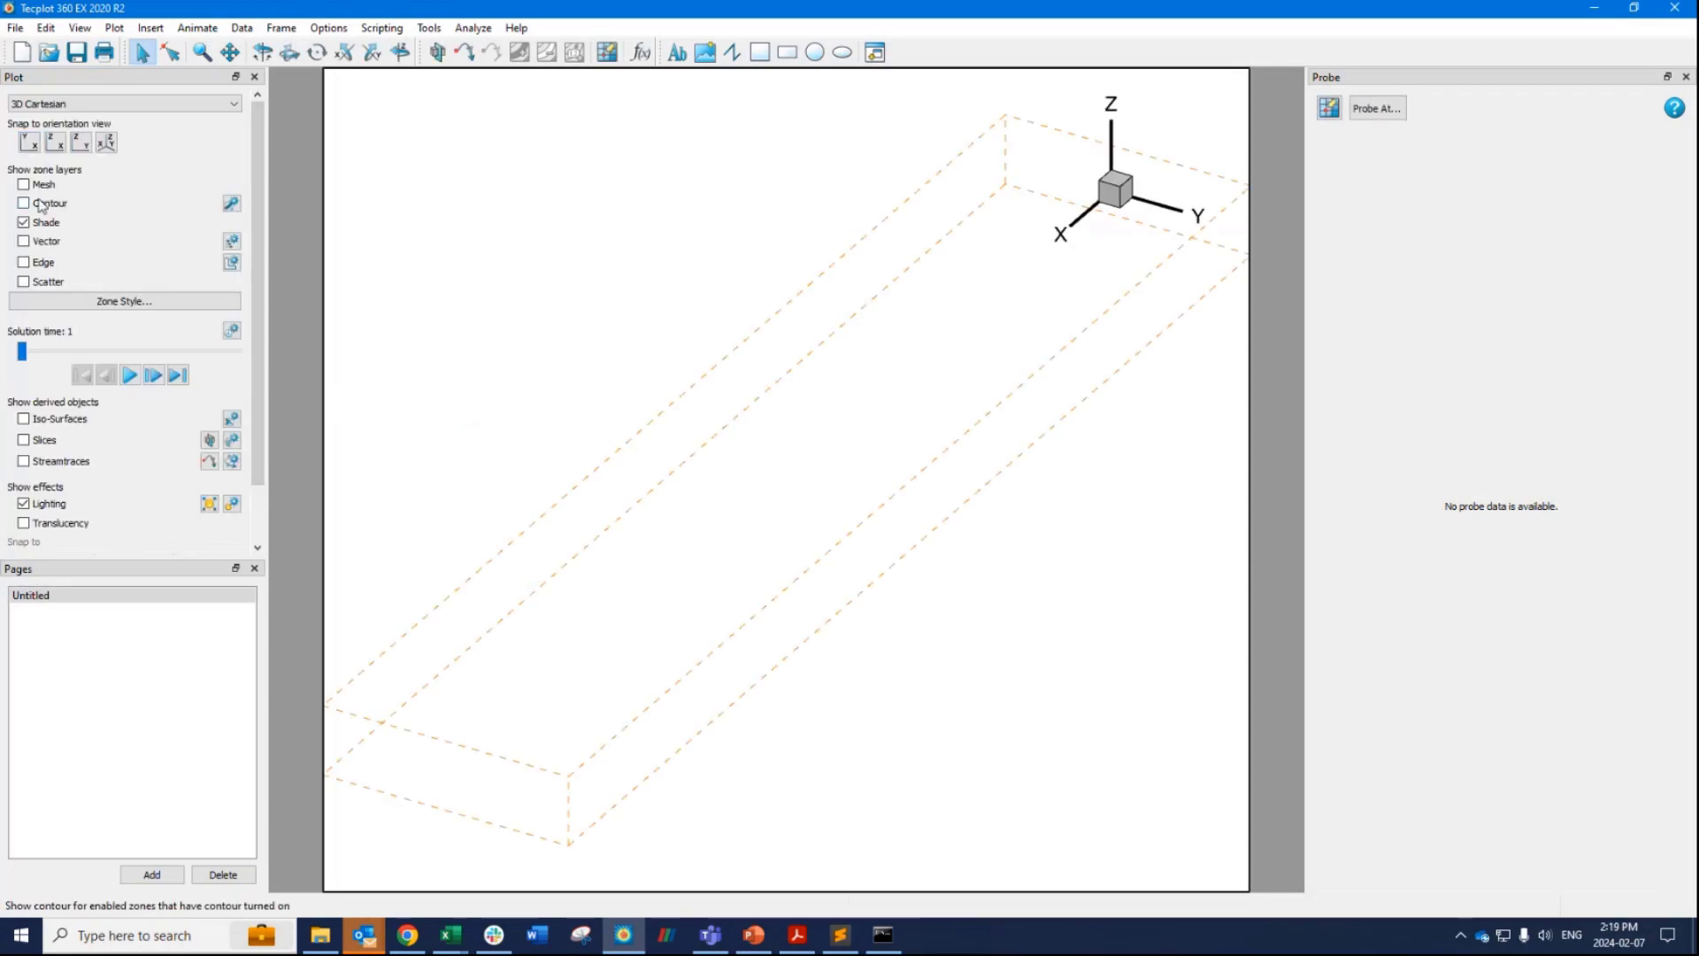
Show the contour and mesh layers on the 3D model and rotate it to view the surface and layered side.
{"action": "left_click", "coordinate": [944, 502]}
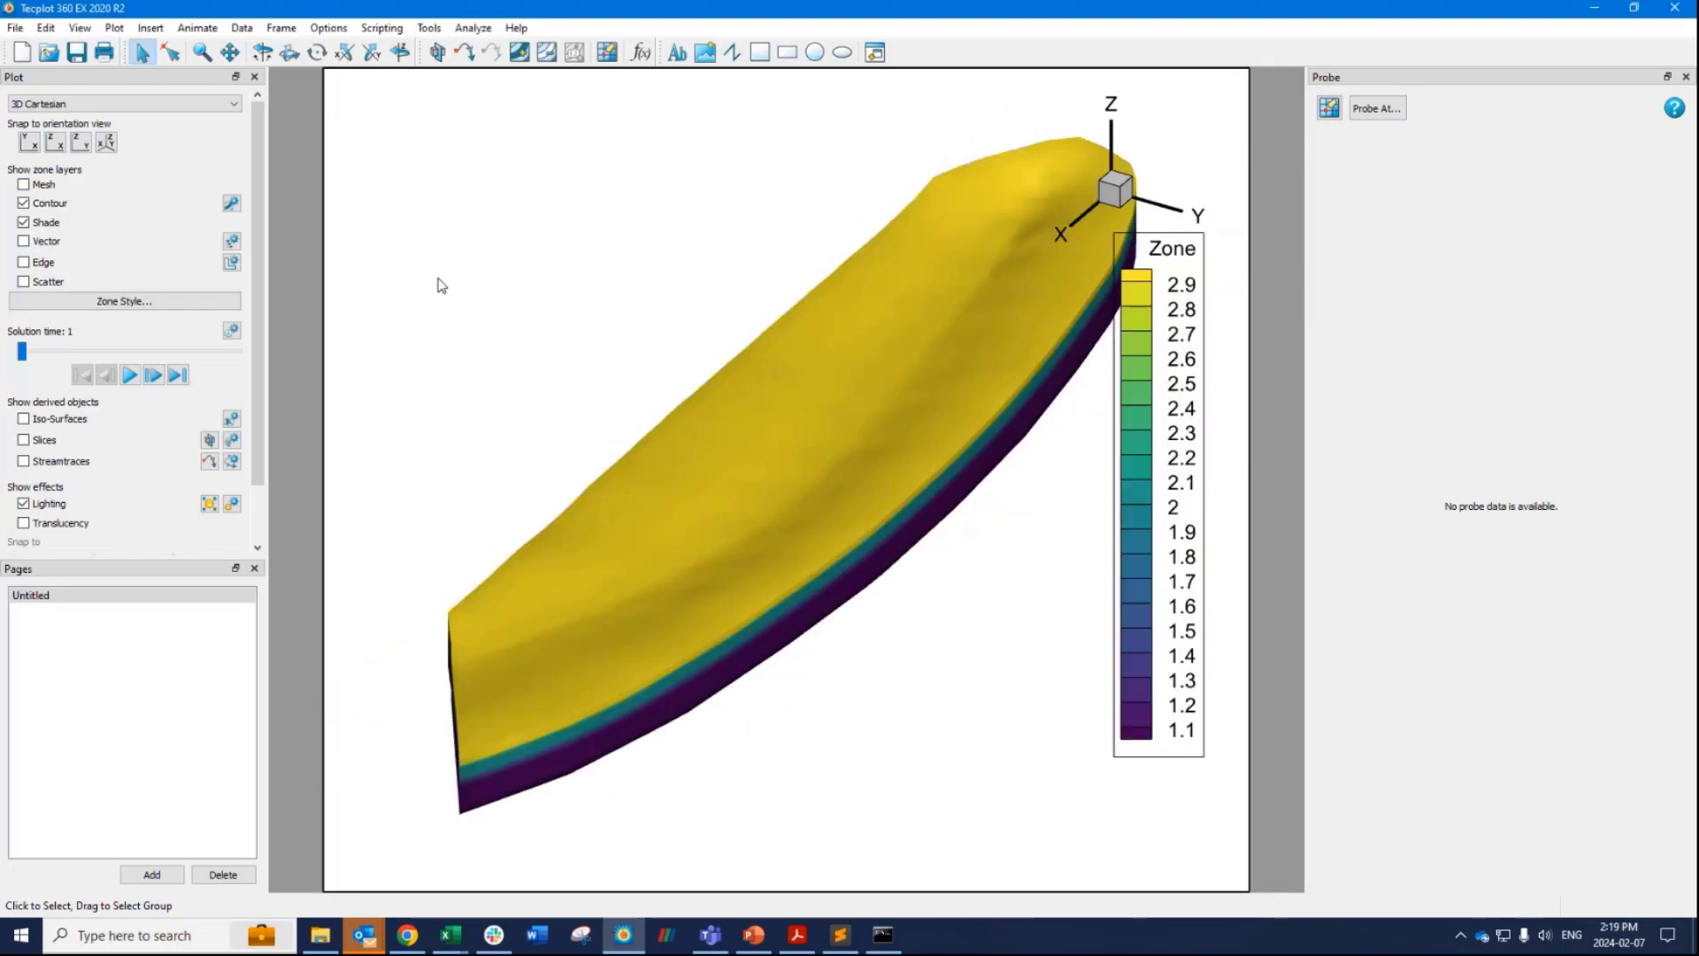
{"action": "left_click_drag", "start_coordinate": [583, 689], "coordinate": [628, 436]}
{"action": "left_click", "coordinate": [23, 184]}
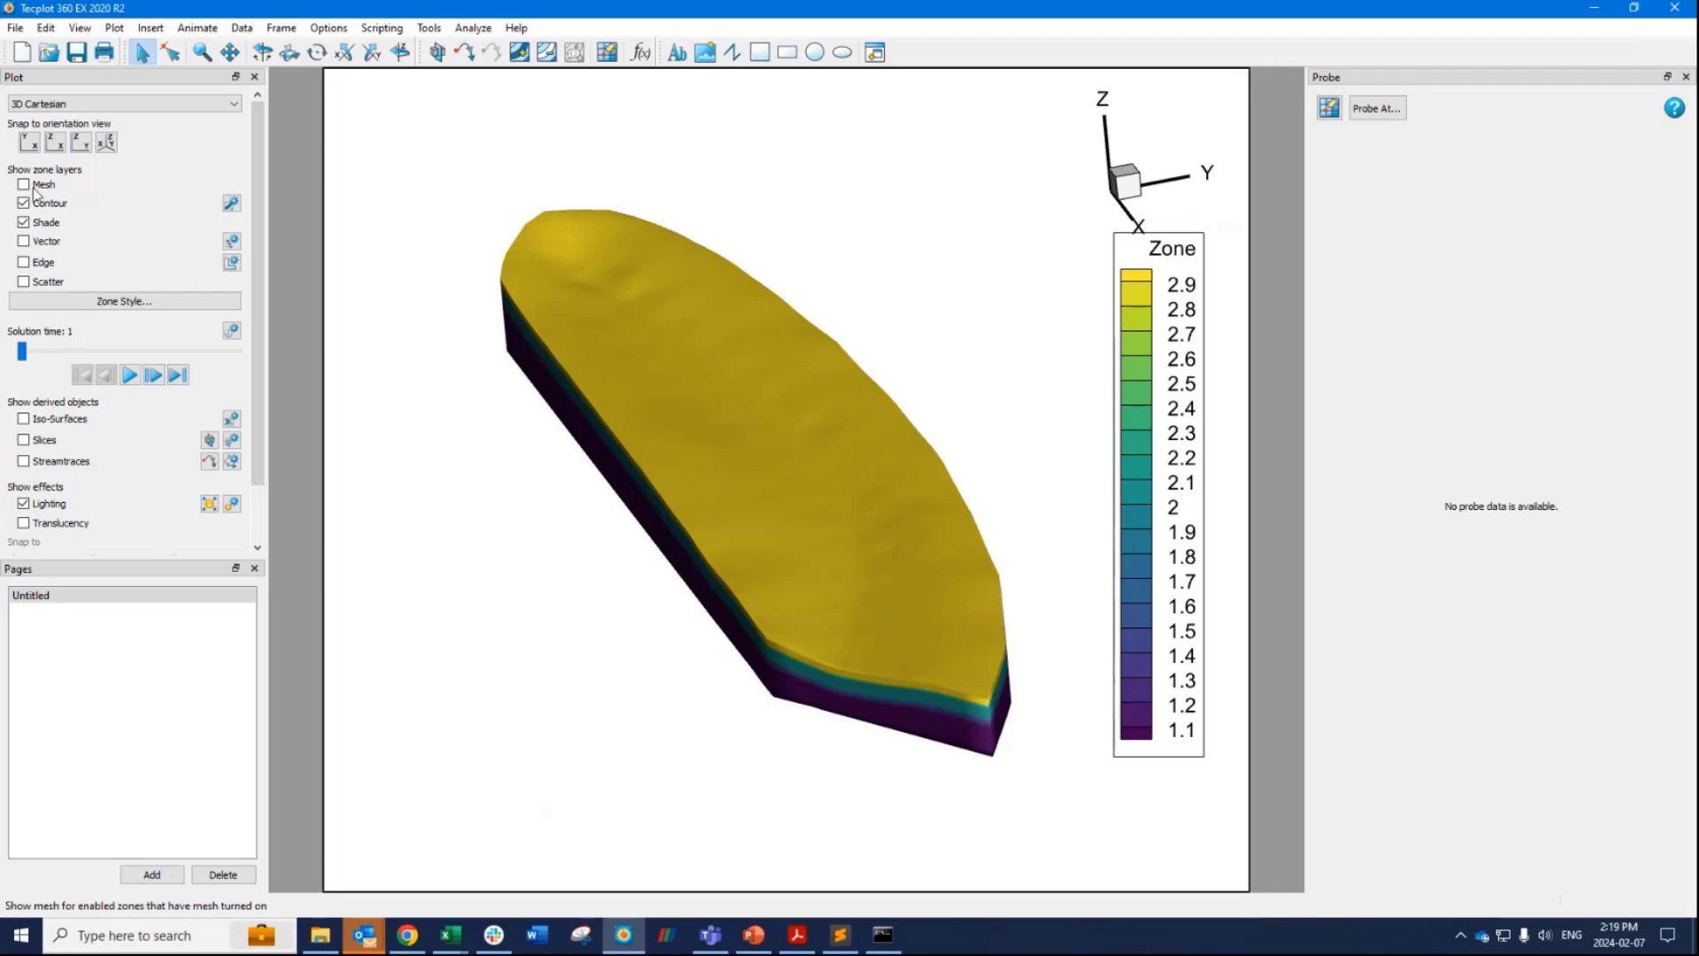
{"action": "left_click_drag", "start_coordinate": [632, 524], "coordinate": [696, 592]}
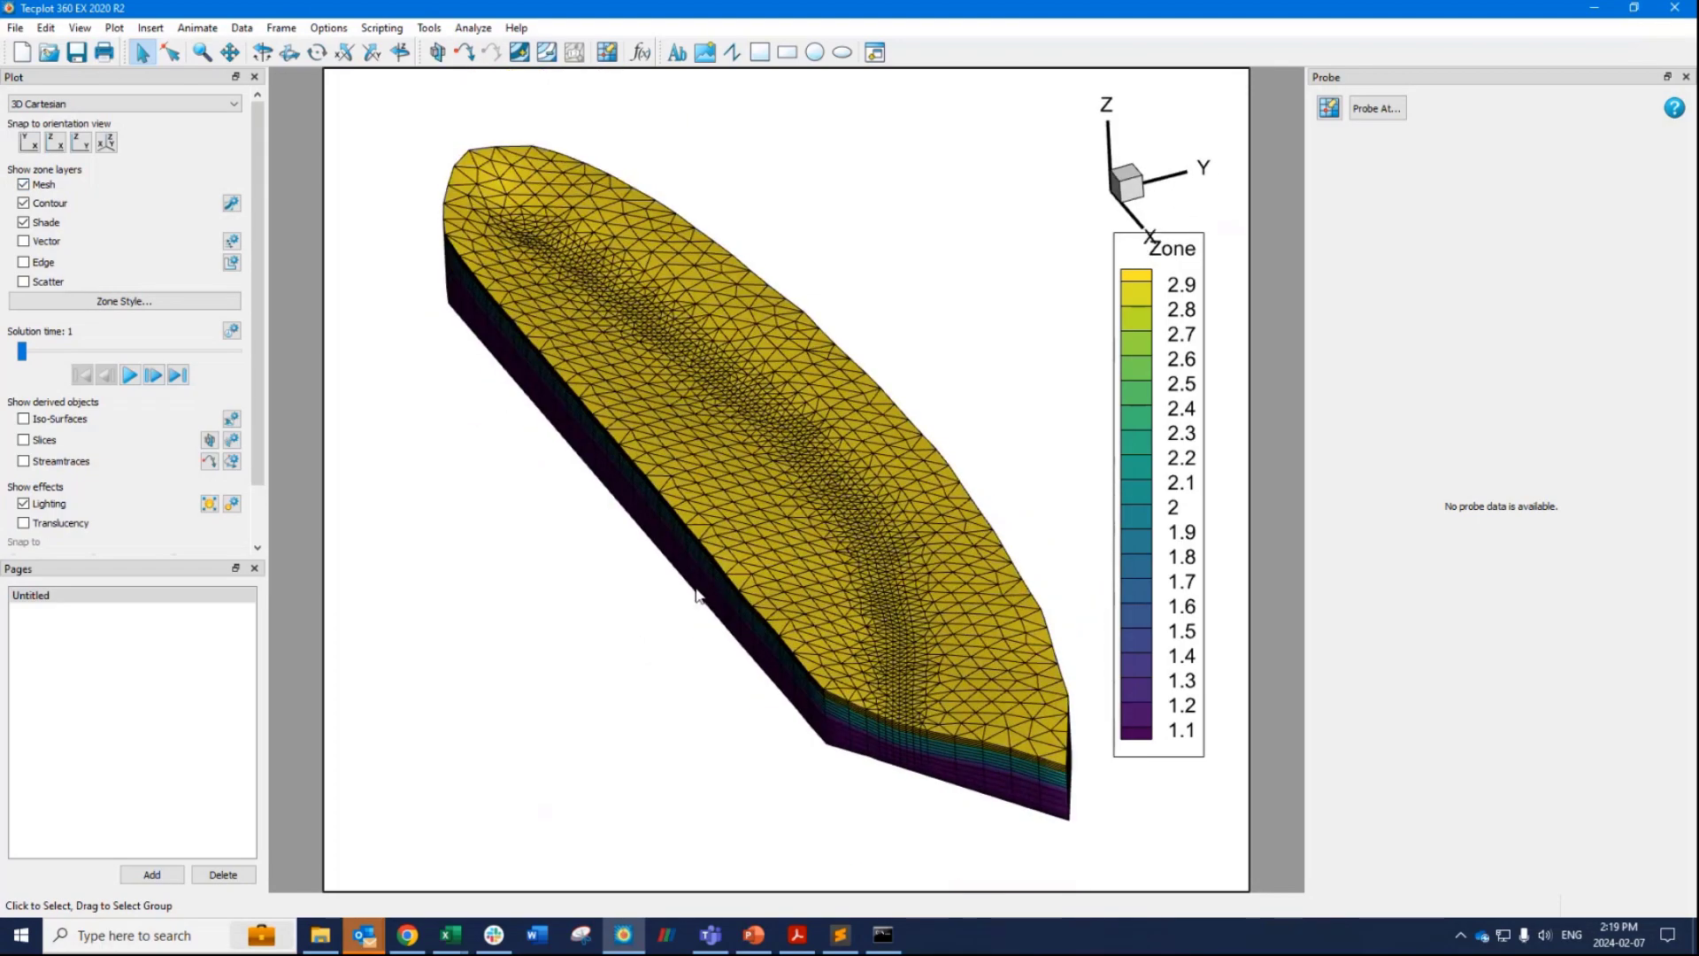
Change the contour variable to Head and close the contour details.
{"action": "left_click", "coordinate": [231, 203]}
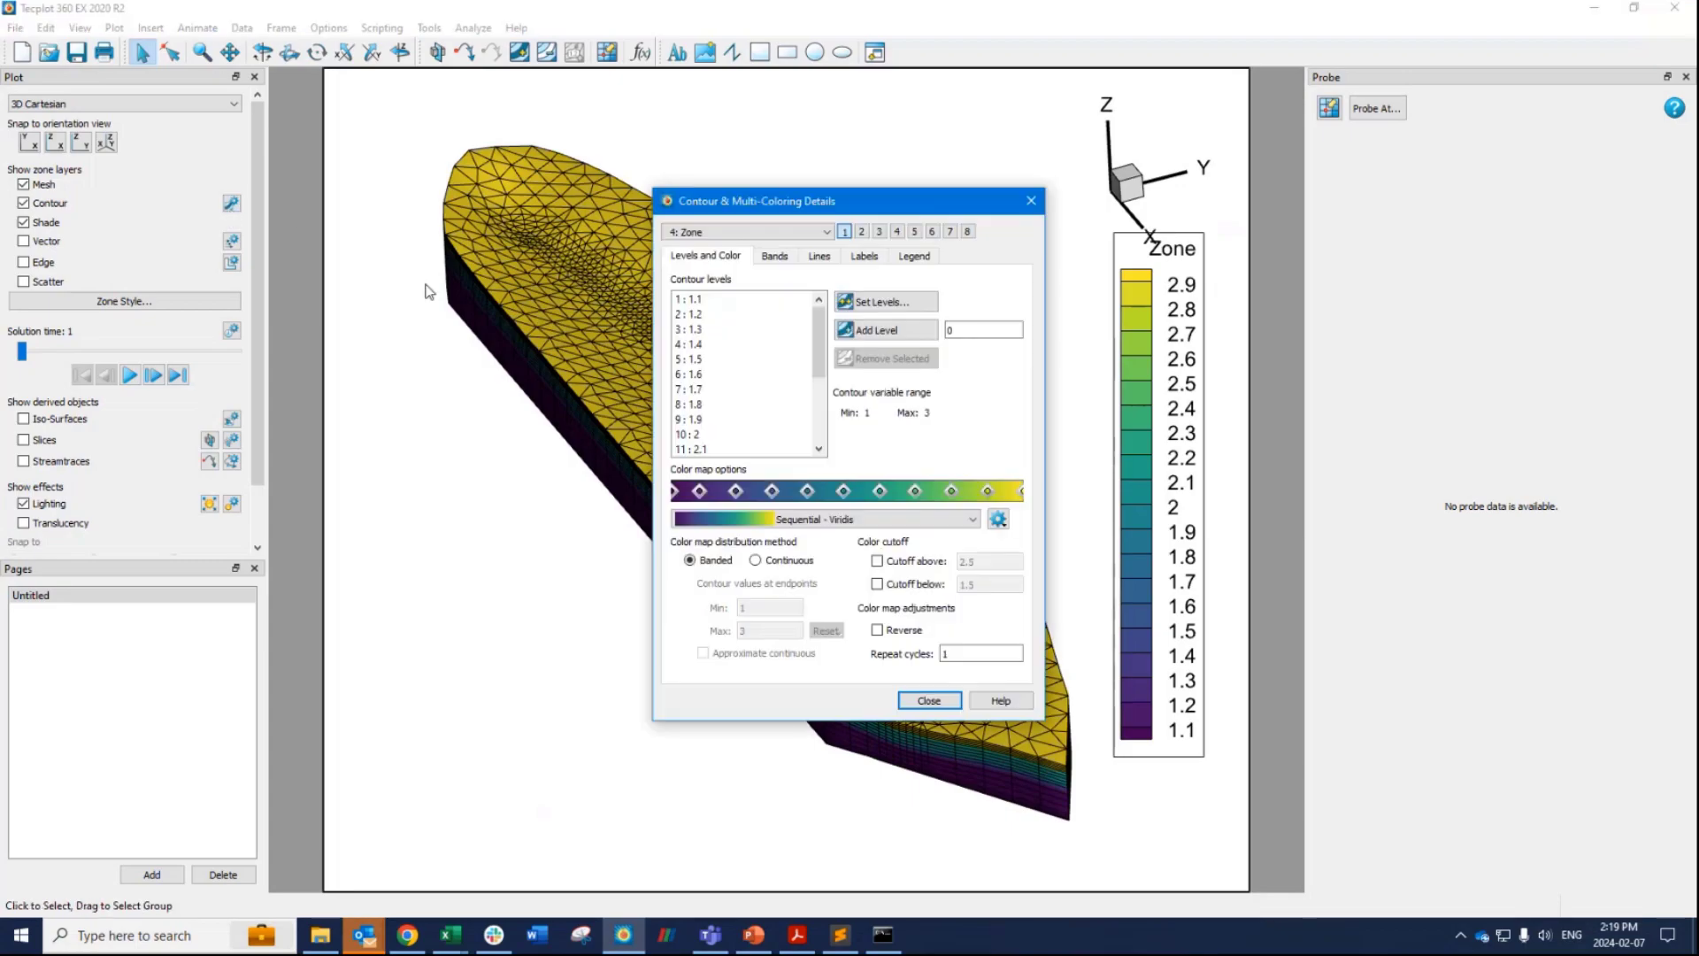
{"action": "left_click_drag", "start_coordinate": [772, 207], "coordinate": [200, 330]}
{"action": "left_click", "coordinate": [177, 354]}
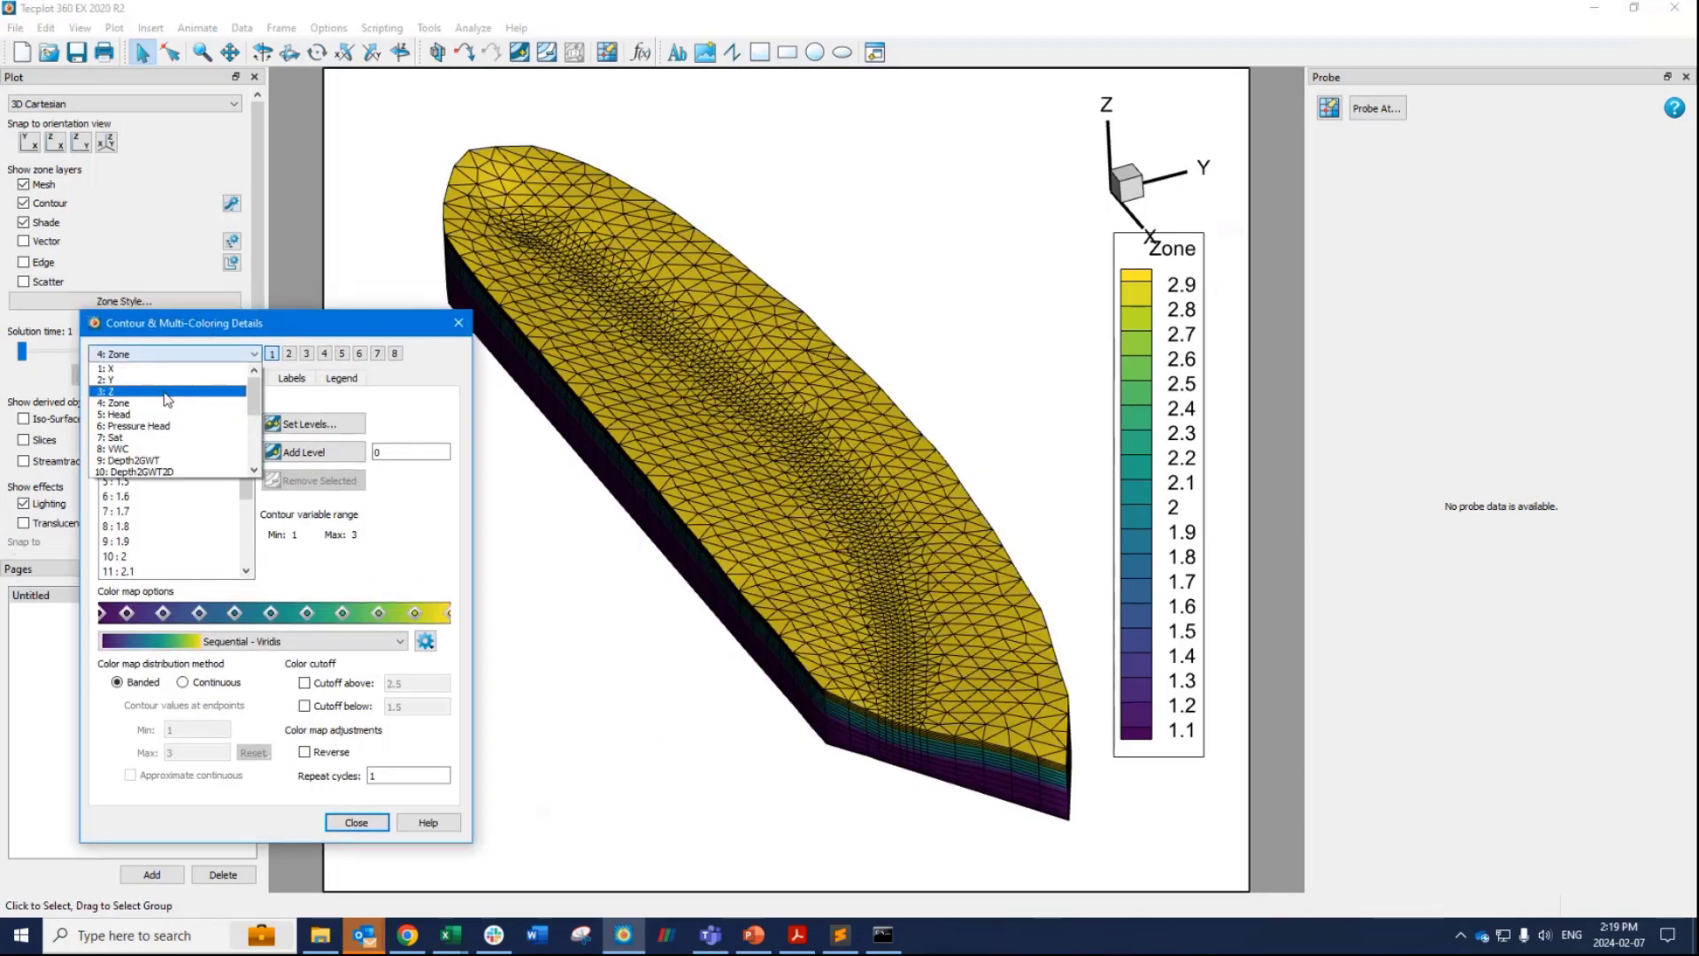
{"action": "left_click", "coordinate": [132, 414]}
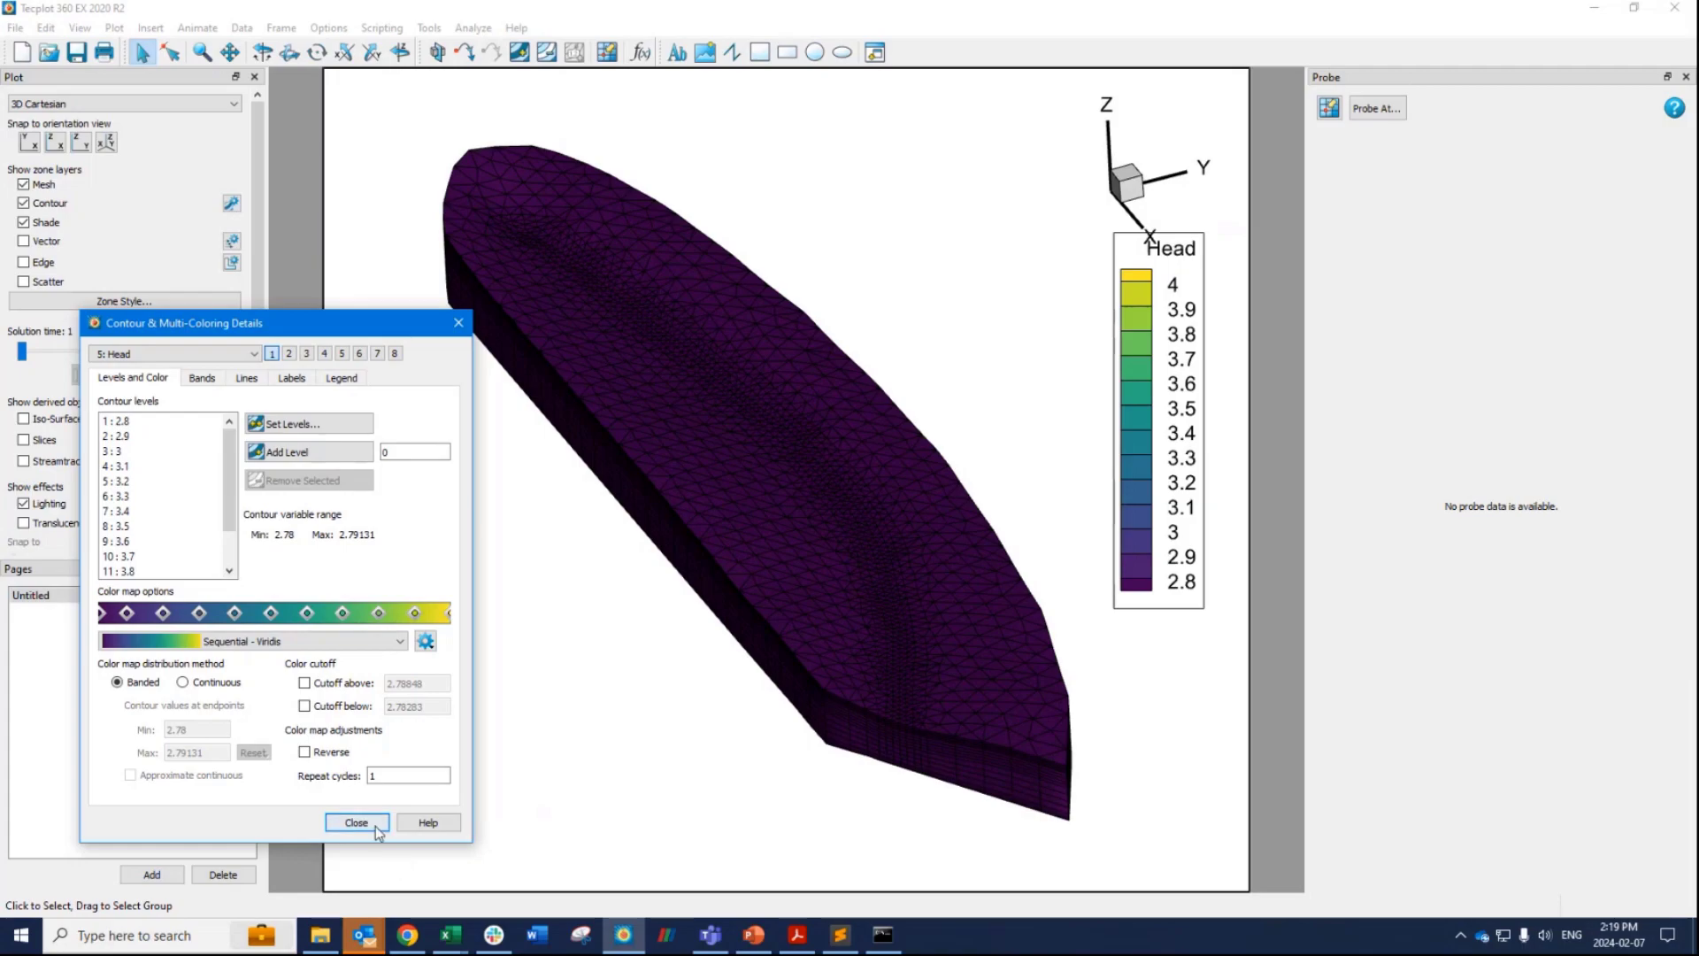
{"action": "left_click", "coordinate": [356, 822]}
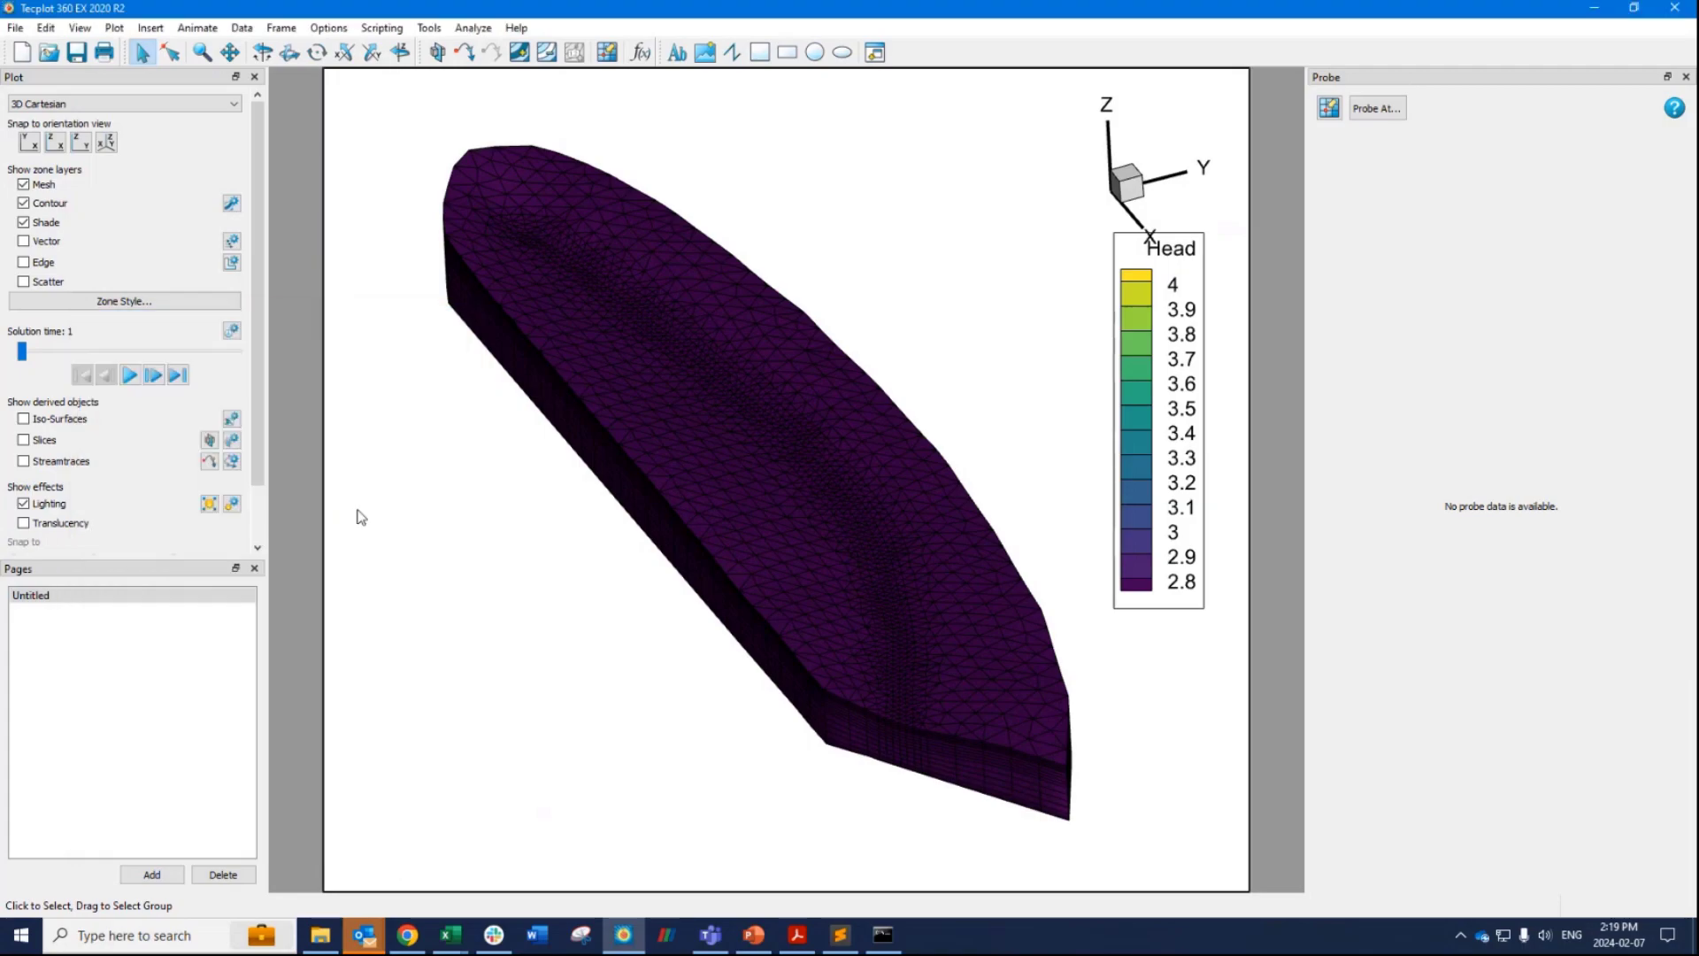
Animate the head contours through the solution times to 6000 and tilt the model to examine the head distribution.
{"action": "left_click", "coordinate": [154, 377]}
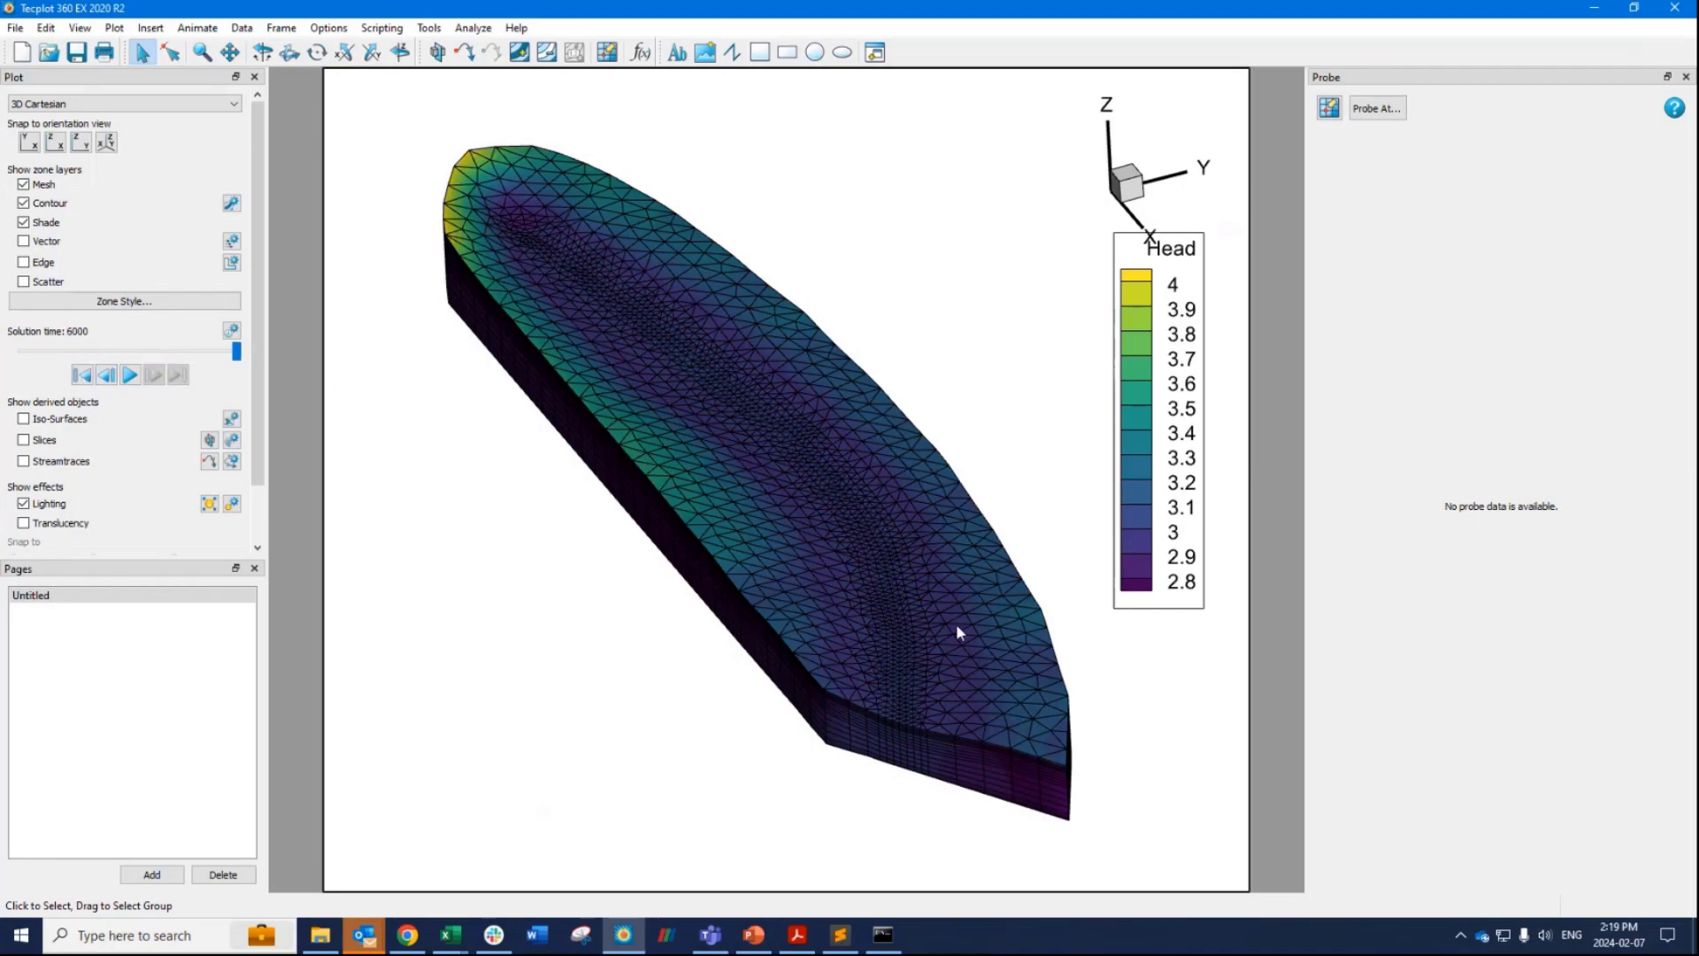
{"action": "left_click_drag", "start_coordinate": [956, 623], "coordinate": [1018, 621]}
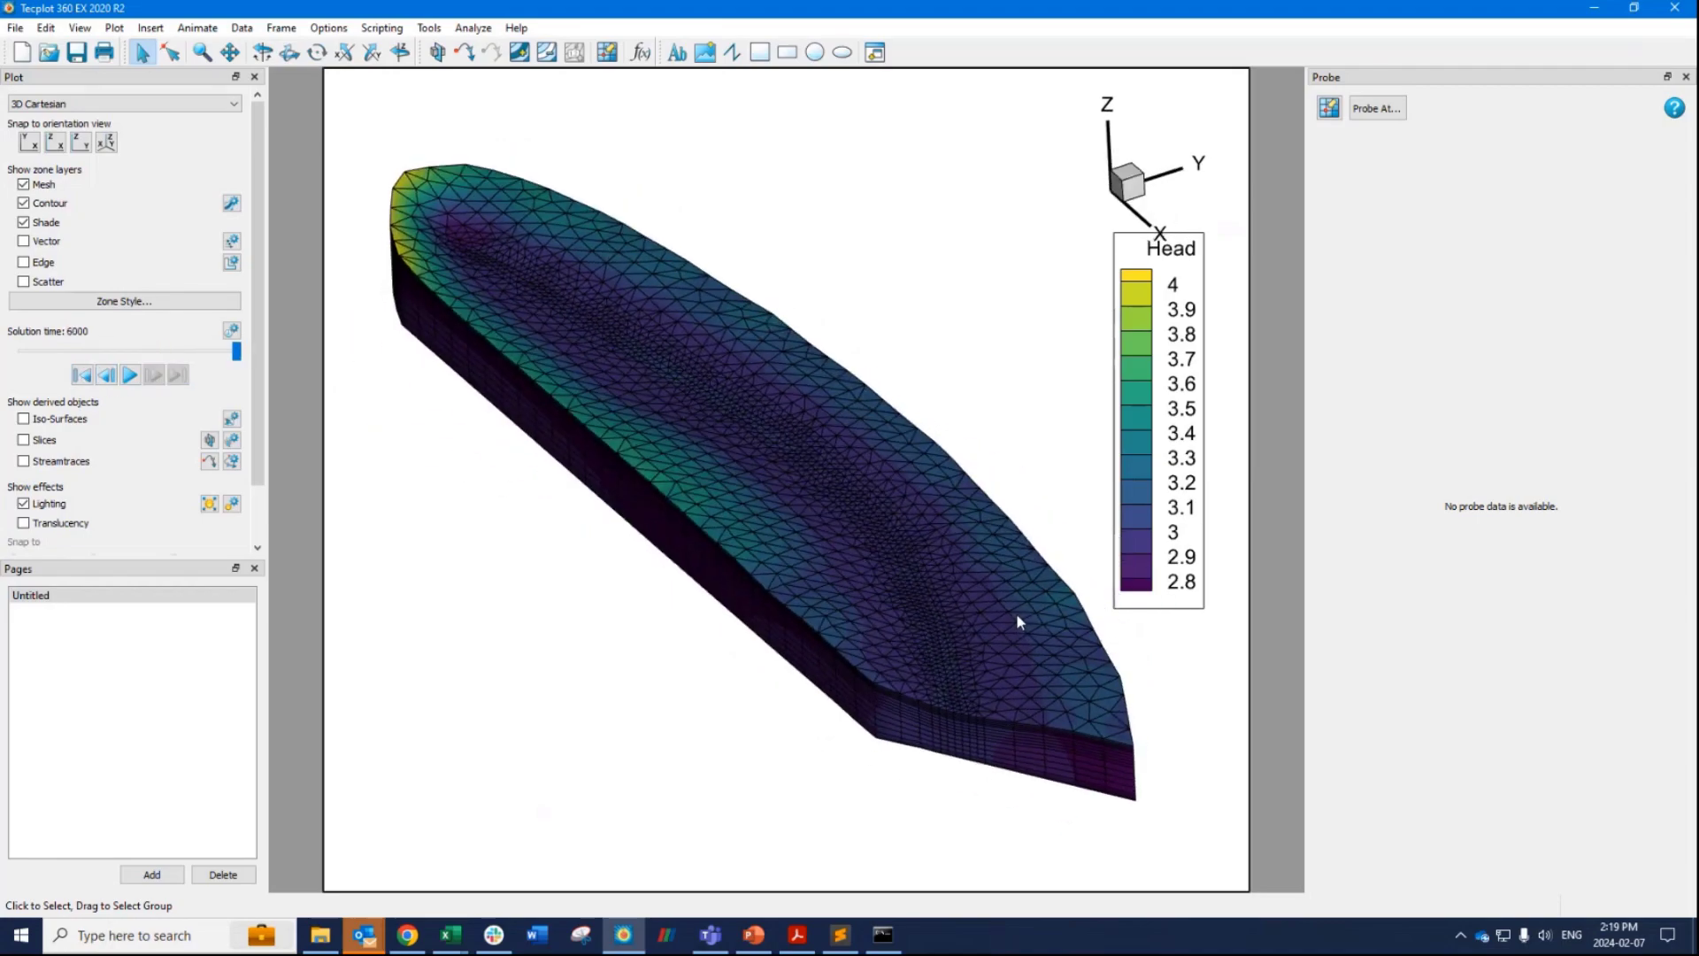
{"action": "left_click_drag", "start_coordinate": [820, 486], "coordinate": [819, 528]}
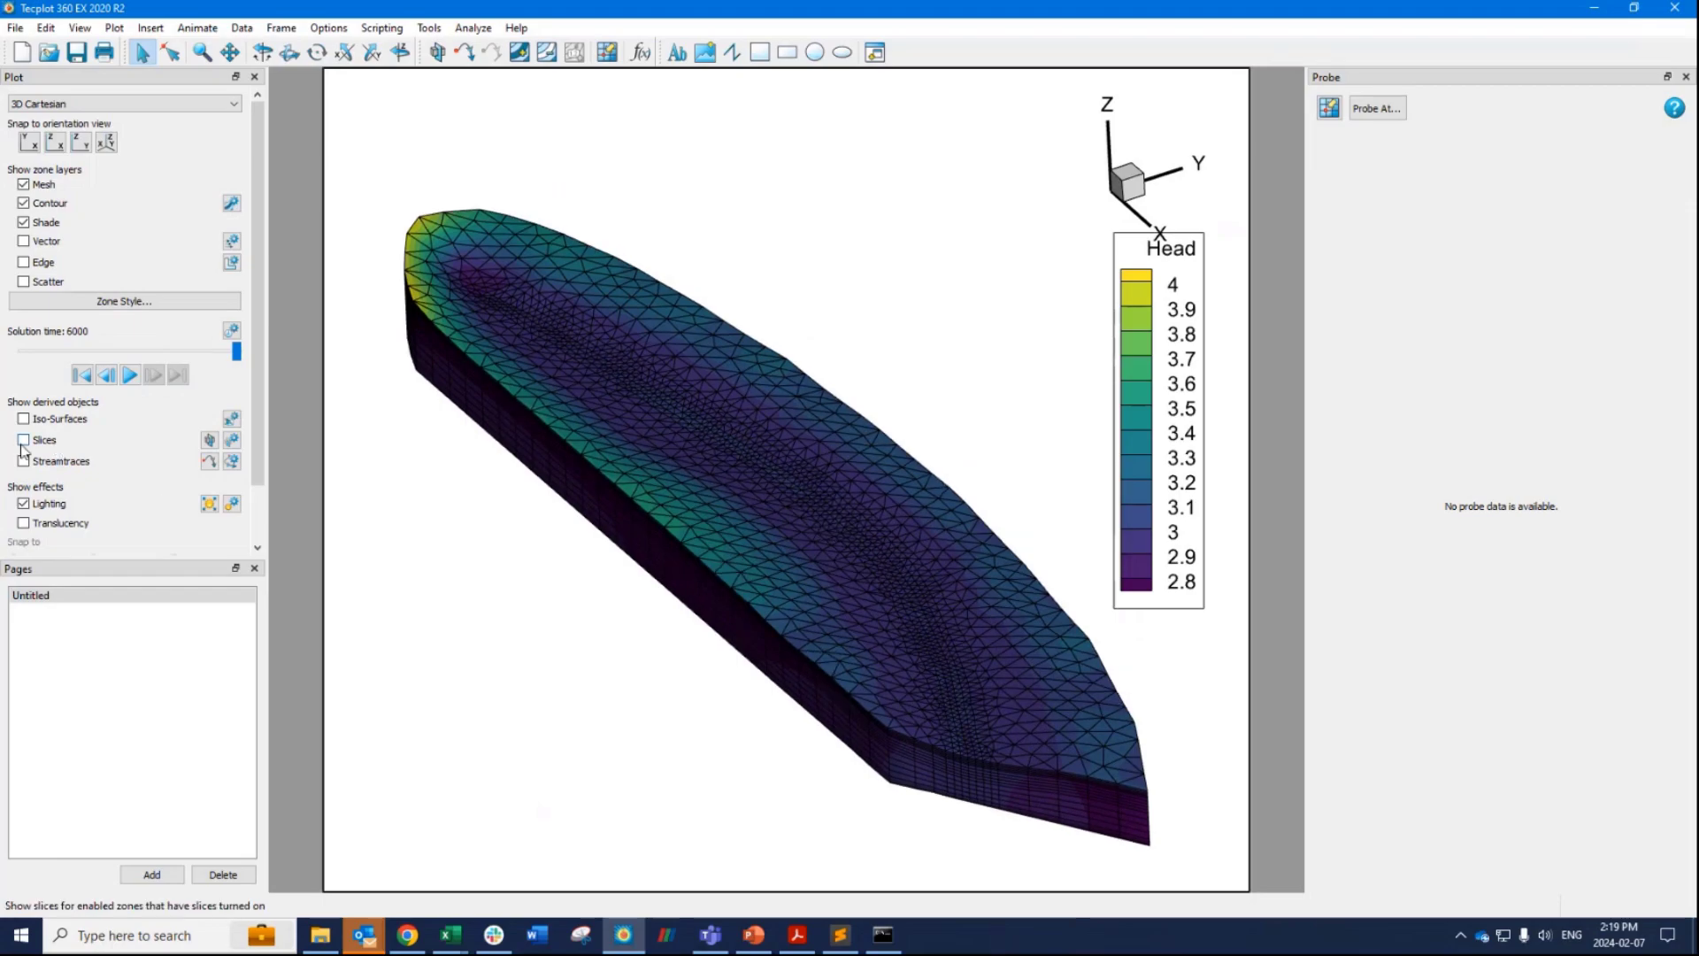
Turn on slices with the slice tool and hide the mesh, contour and shade layers to isolate the cross-section.
{"action": "left_click", "coordinate": [714, 464]}
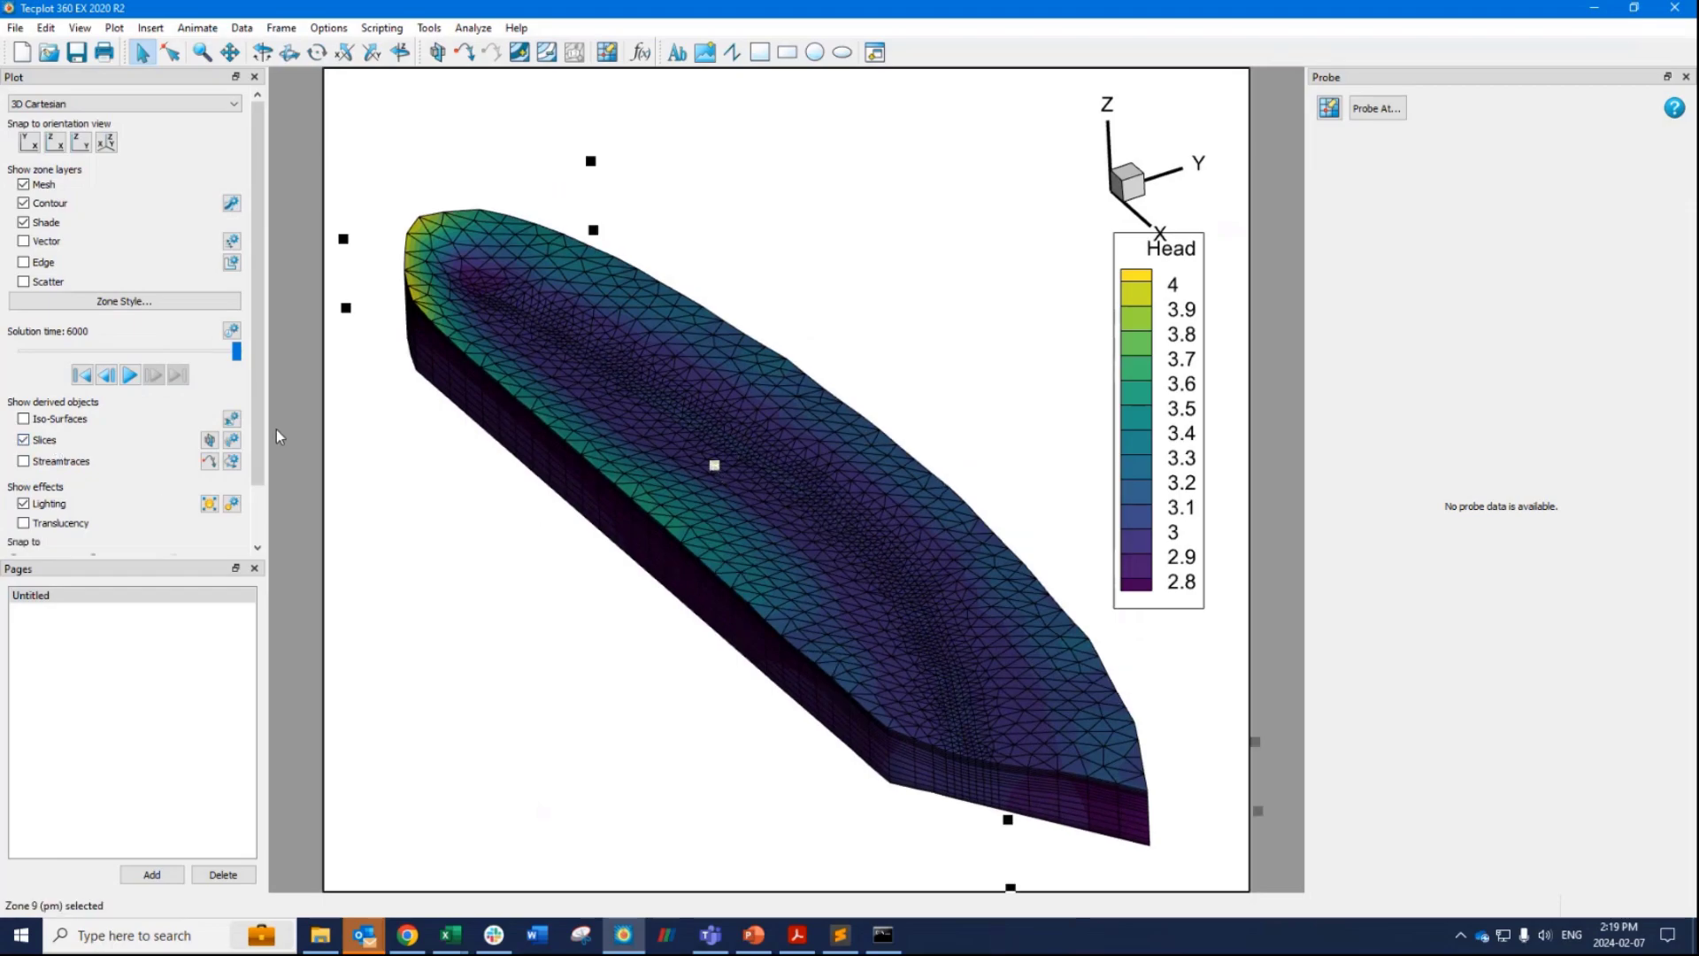
{"action": "left_click", "coordinate": [209, 440]}
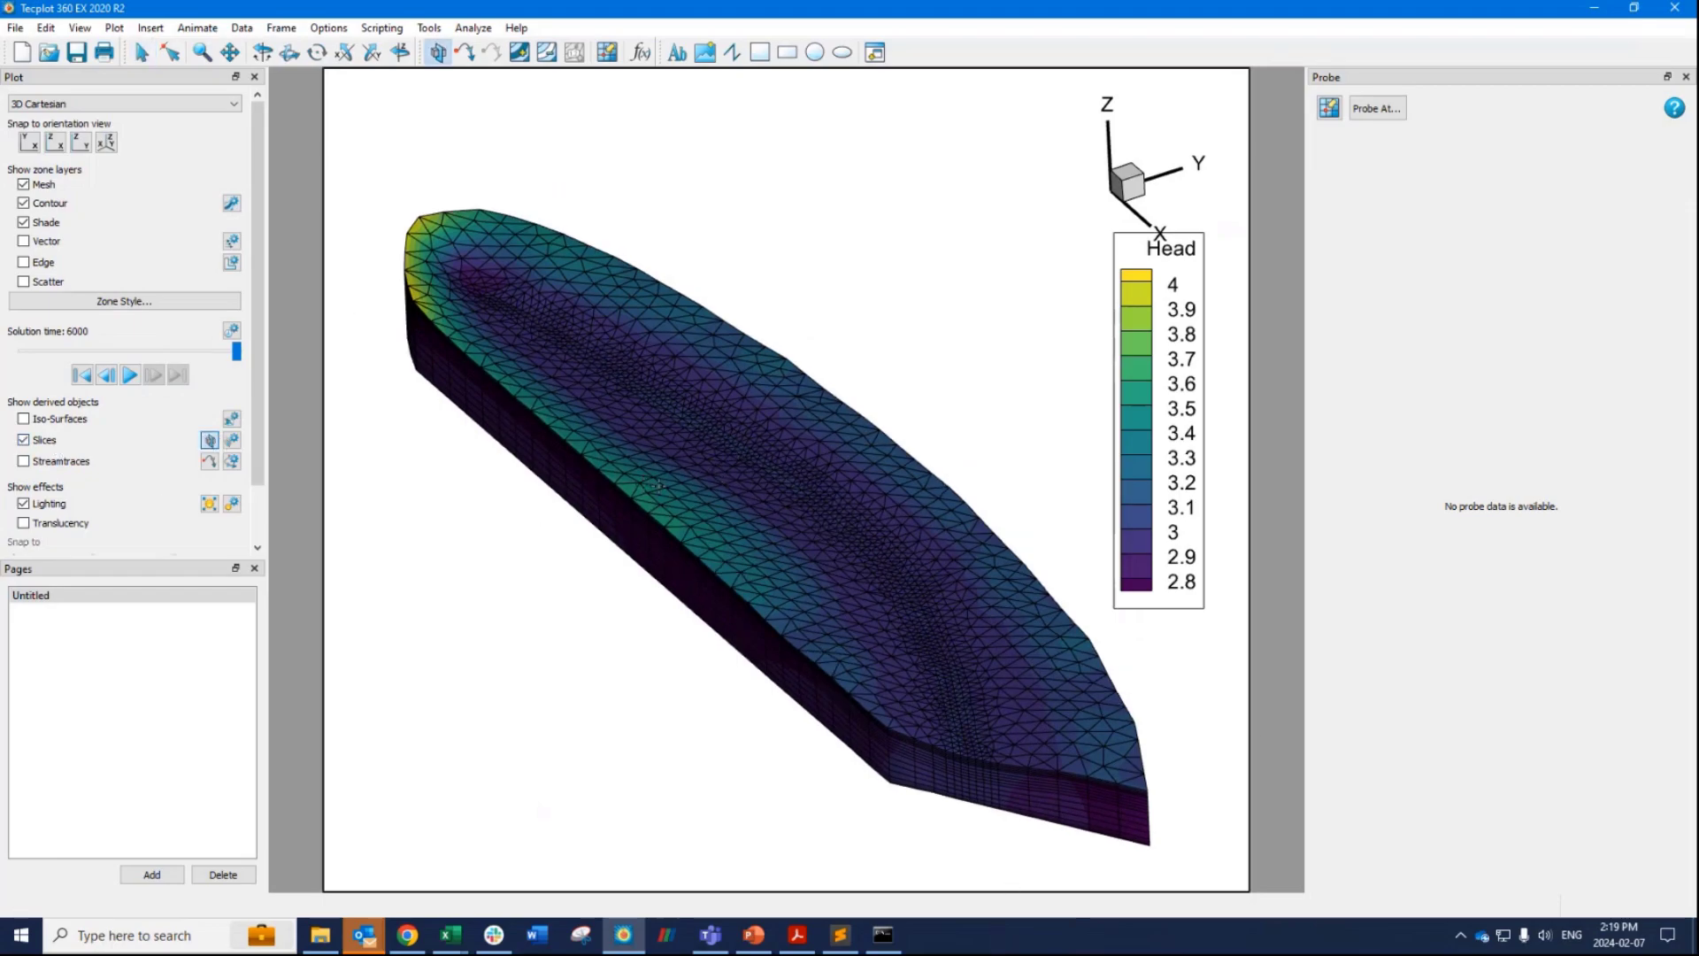
{"action": "left_click", "coordinate": [53, 185]}
{"action": "left_click", "coordinate": [48, 203]}
{"action": "left_click", "coordinate": [46, 222]}
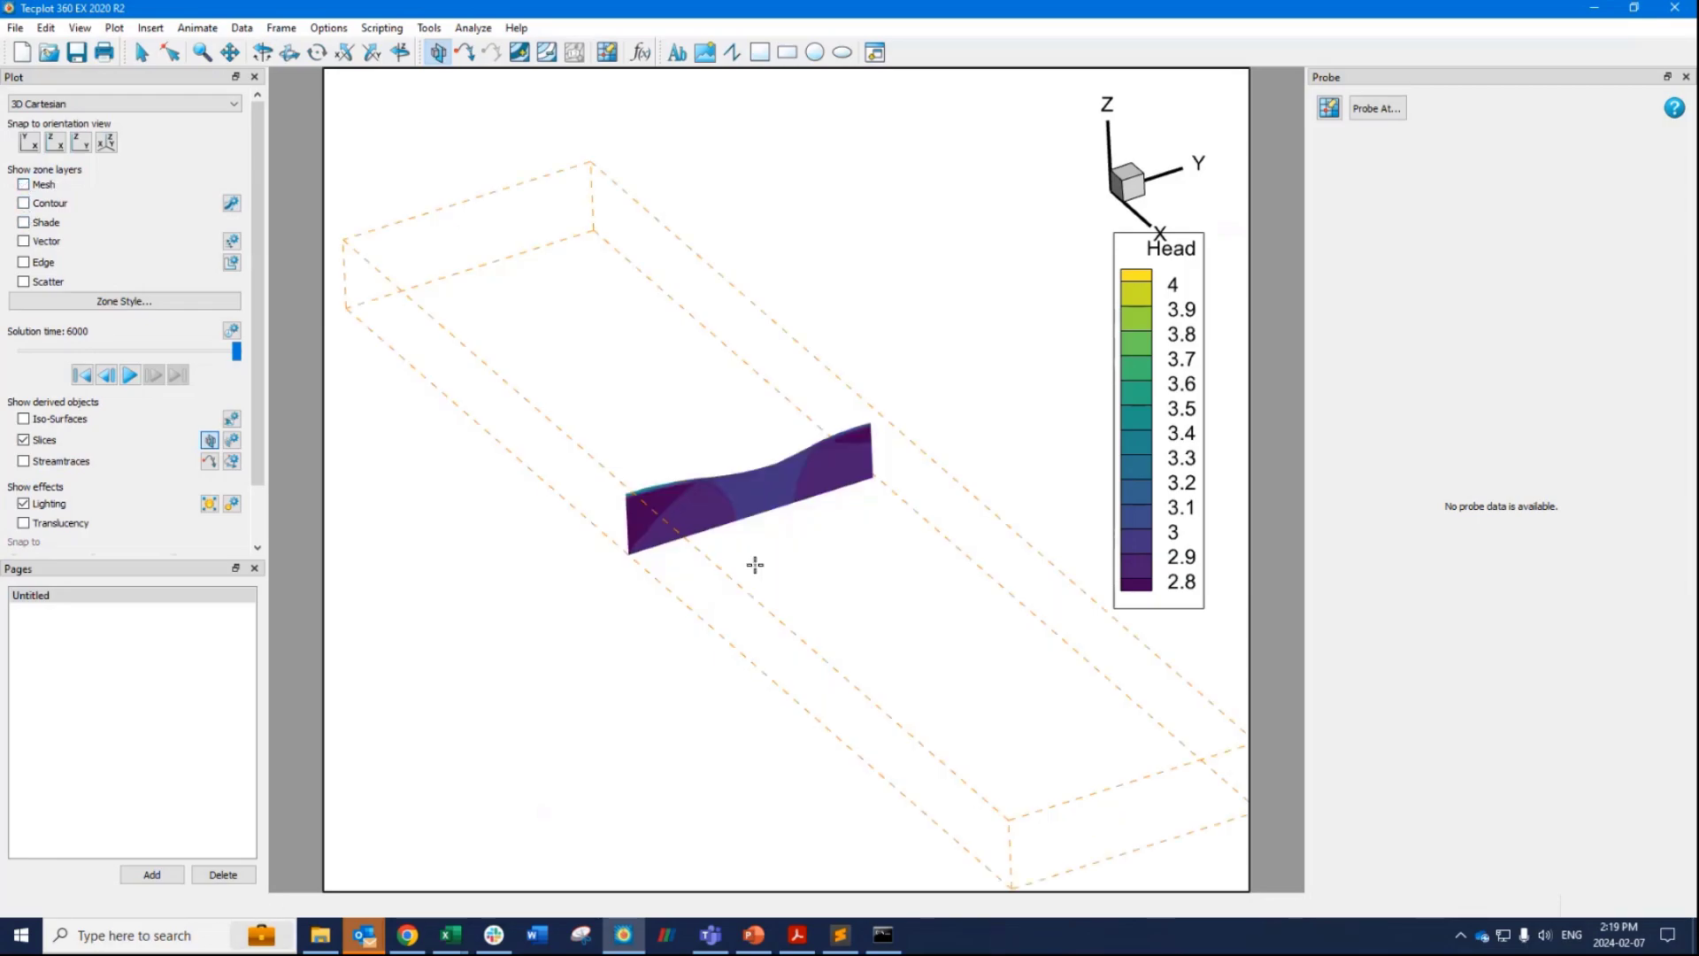
Move the slice a short way along the model's length and replay the solution times from the start.
{"action": "left_click_drag", "start_coordinate": [755, 565], "coordinate": [659, 372]}
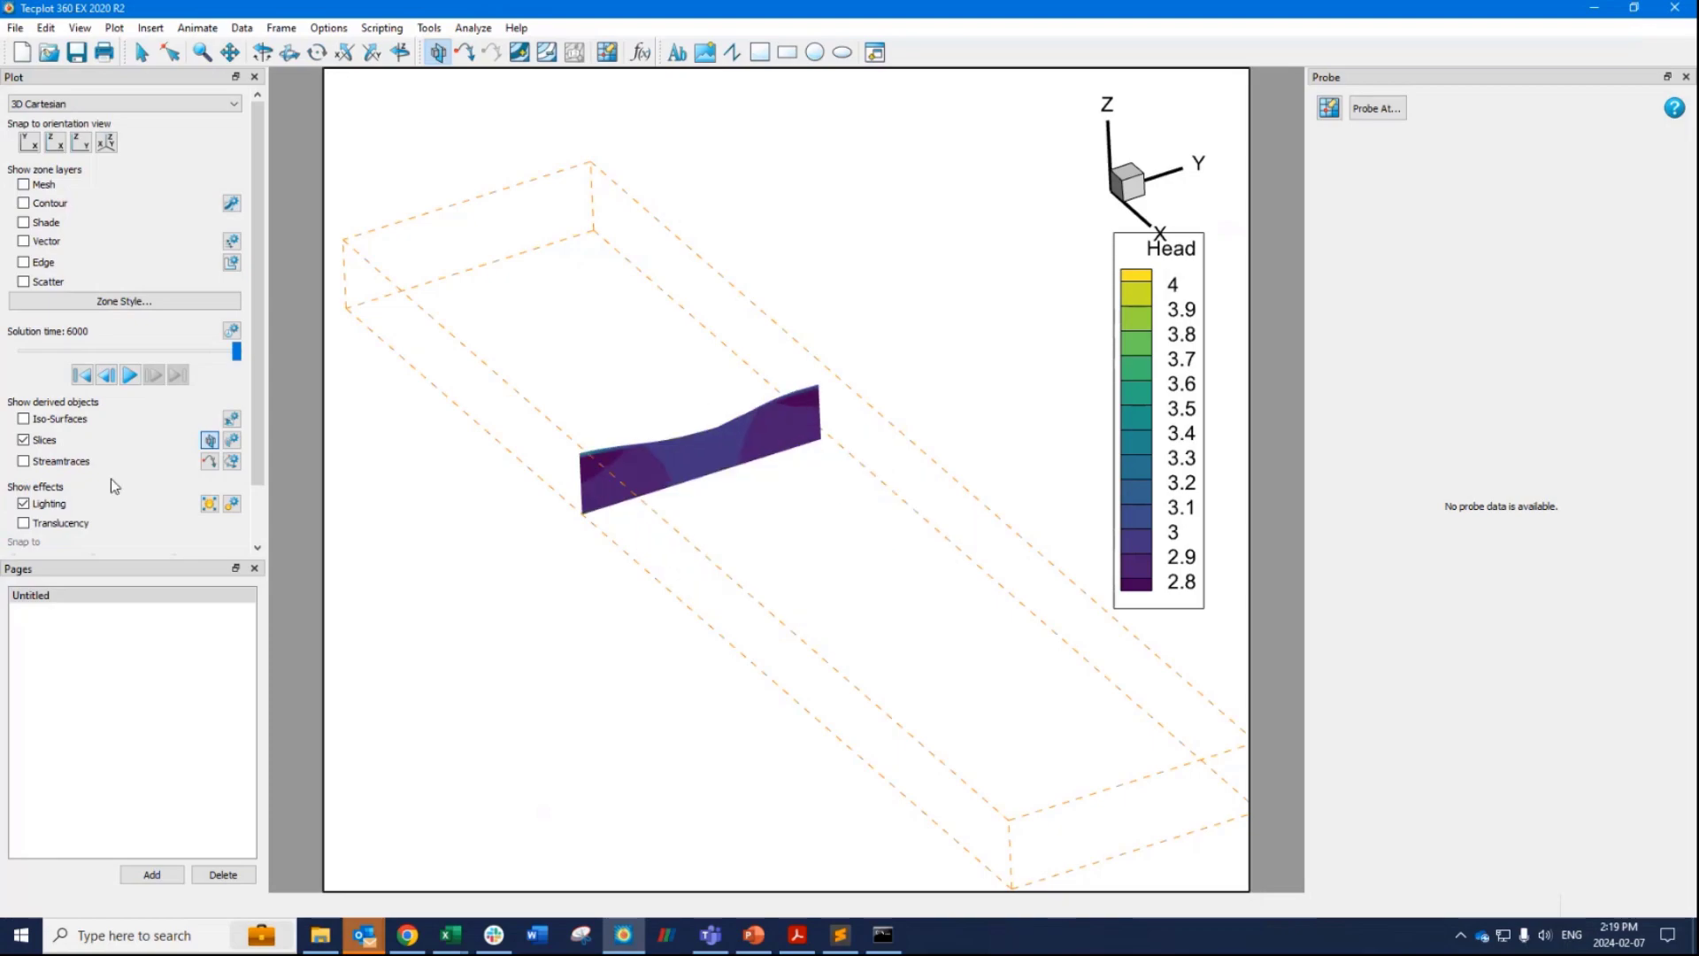
{"action": "left_click", "coordinate": [82, 378]}
{"action": "left_click", "coordinate": [129, 375]}
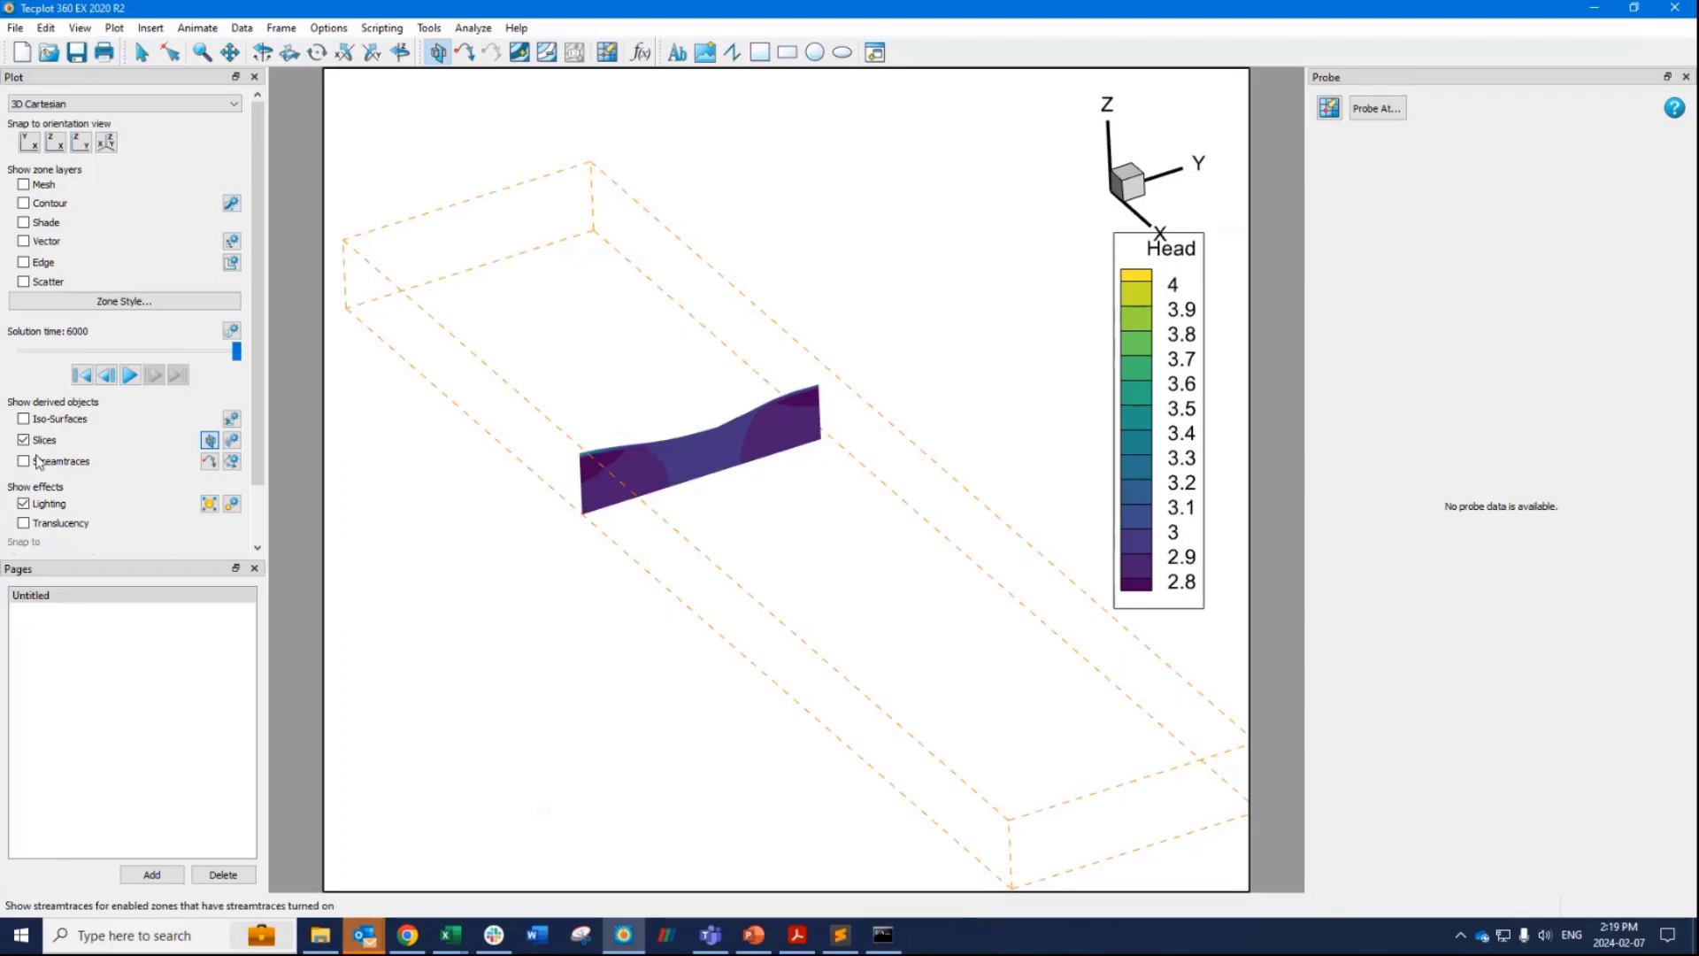
Show an iso-surface defined by Depth2GWT at a specified value of 0.
{"action": "left_click", "coordinate": [24, 419]}
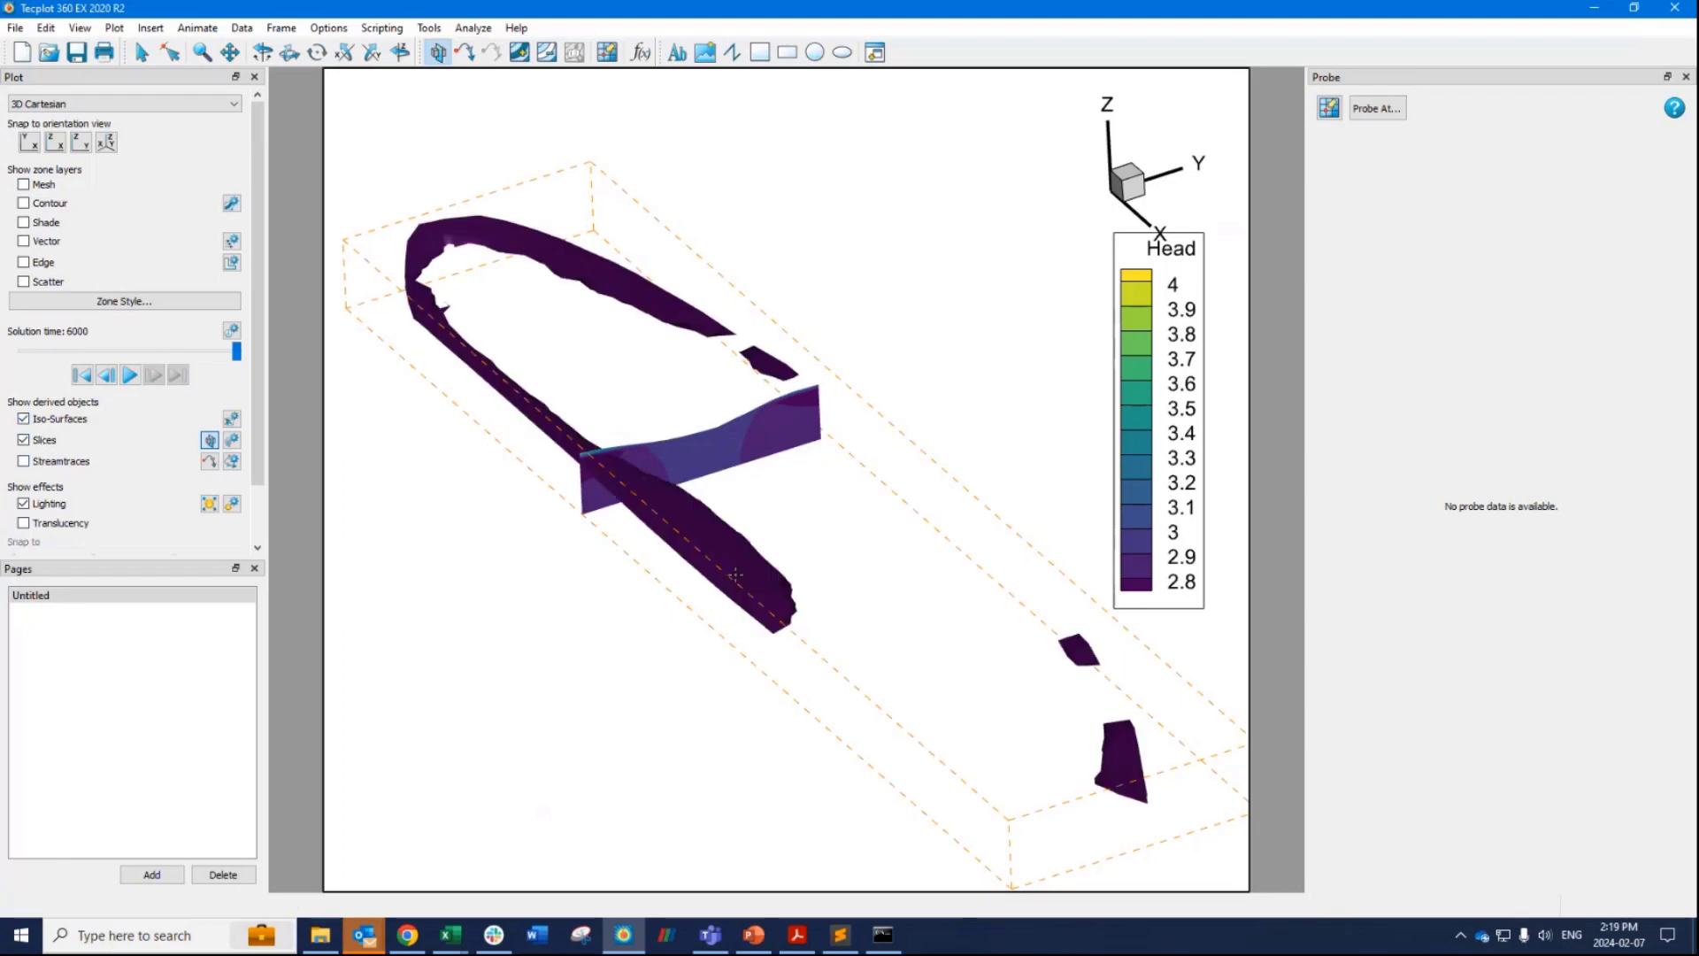
{"action": "left_click", "coordinate": [209, 437]}
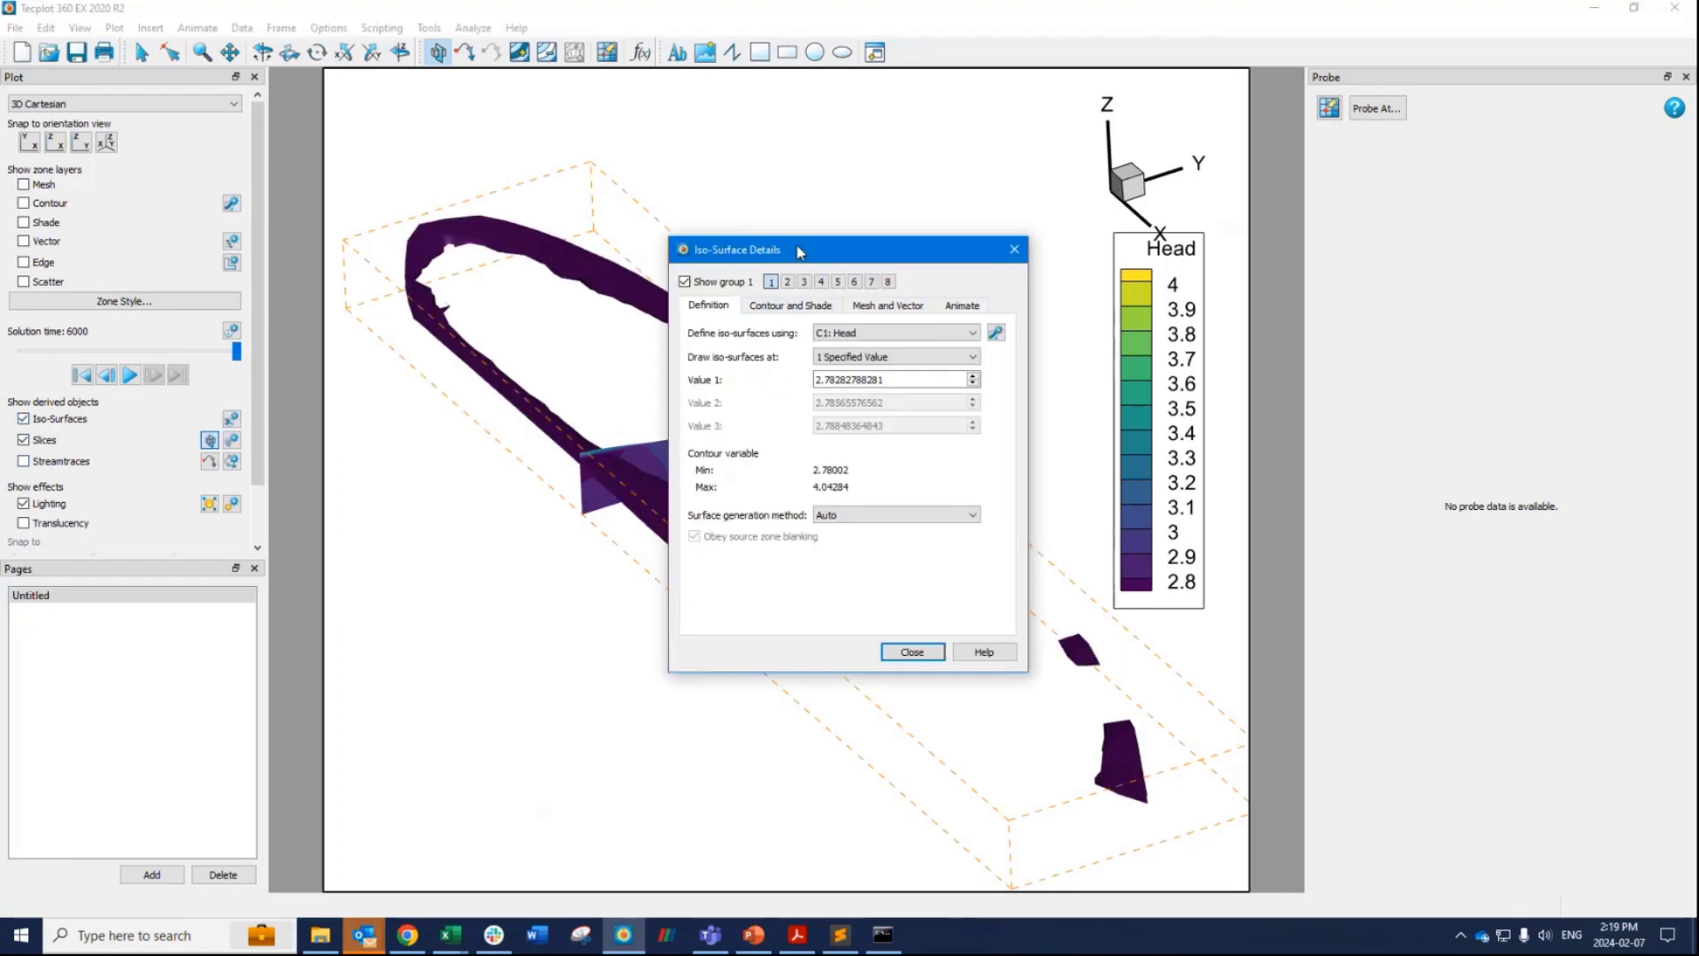
{"action": "left_click_drag", "start_coordinate": [800, 252], "coordinate": [221, 378]}
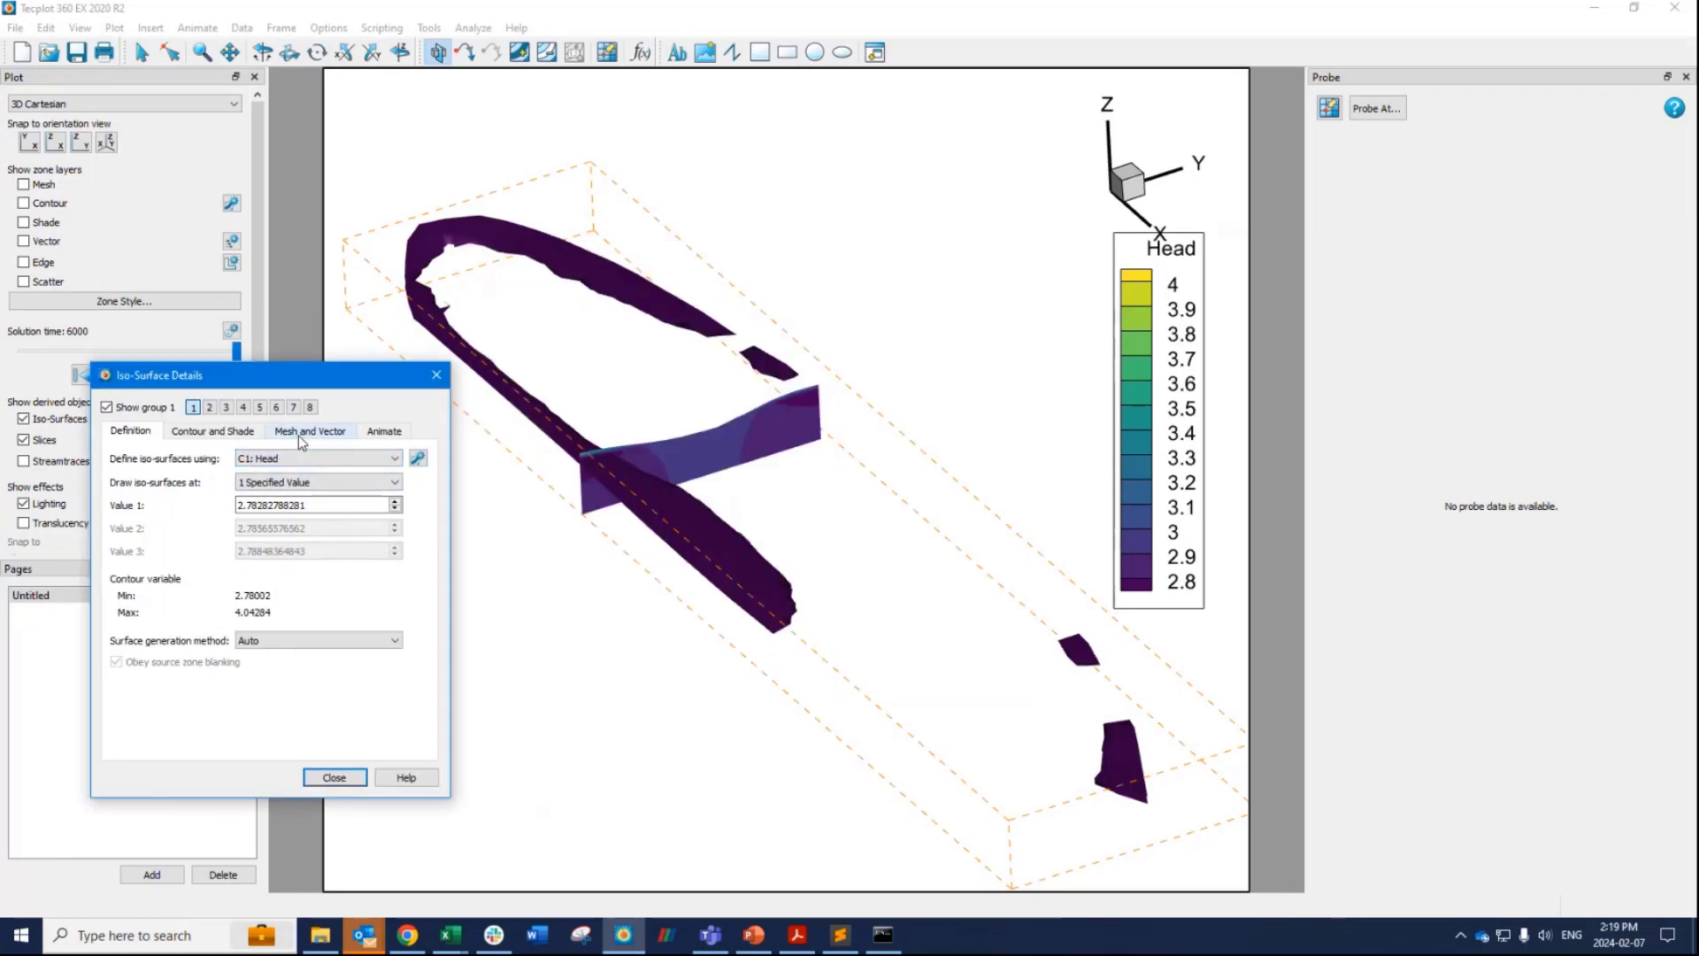
{"action": "left_click", "coordinate": [305, 458]}
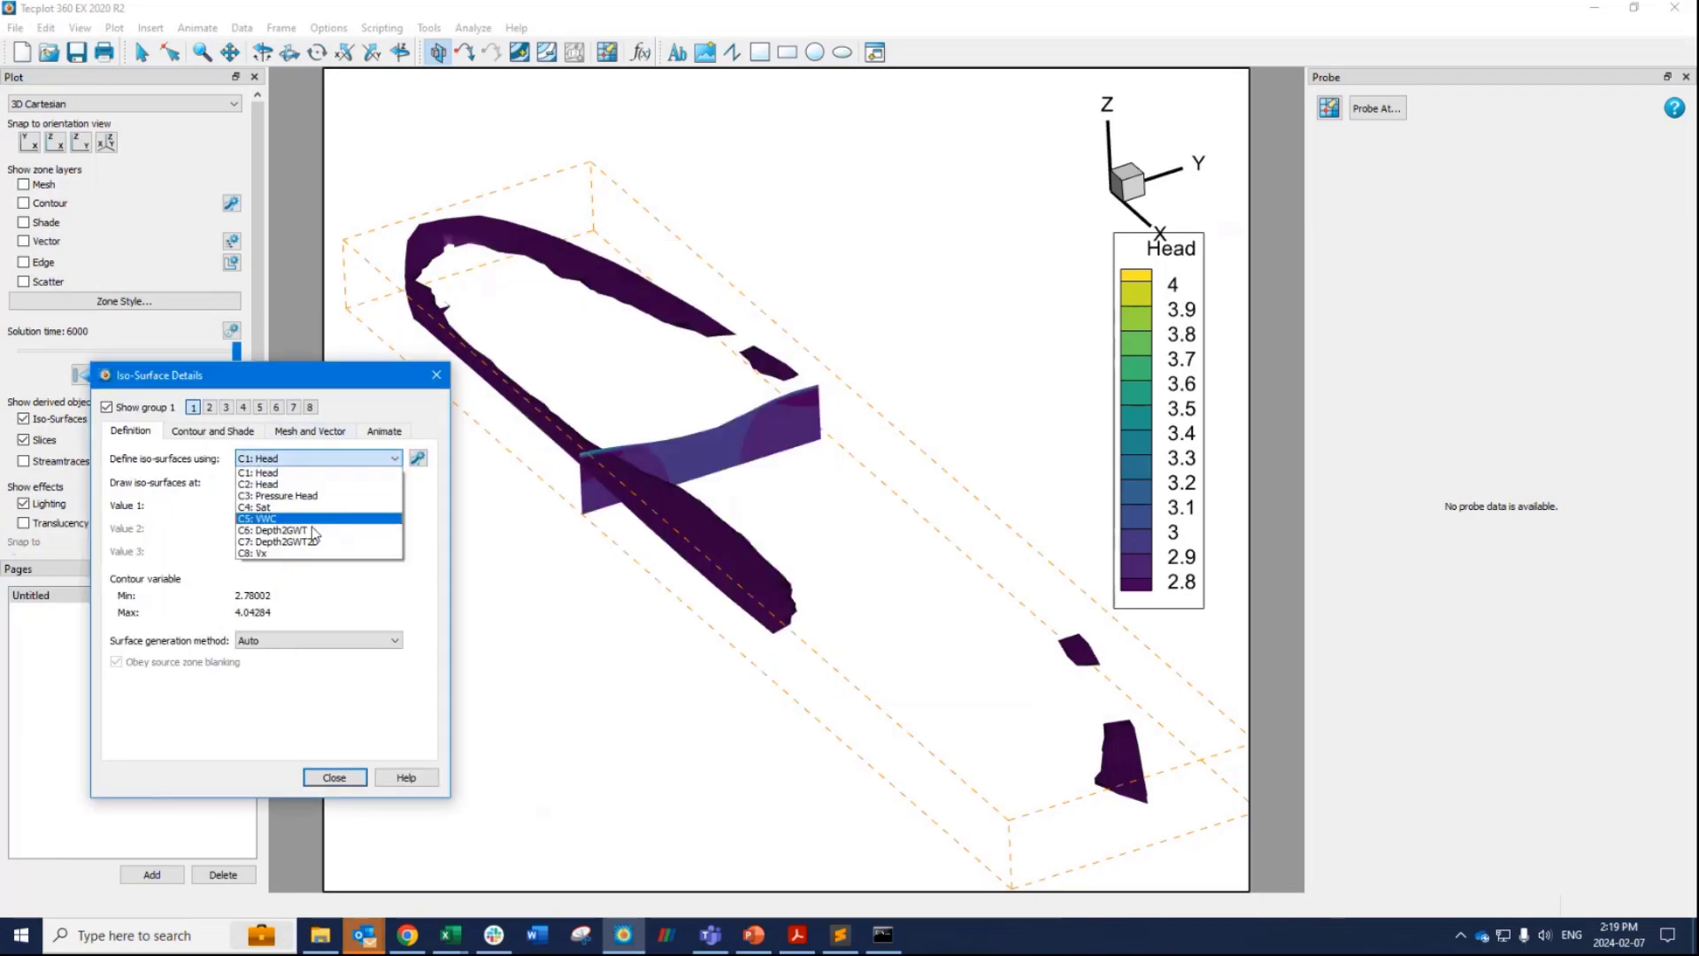
{"action": "left_click", "coordinate": [305, 530]}
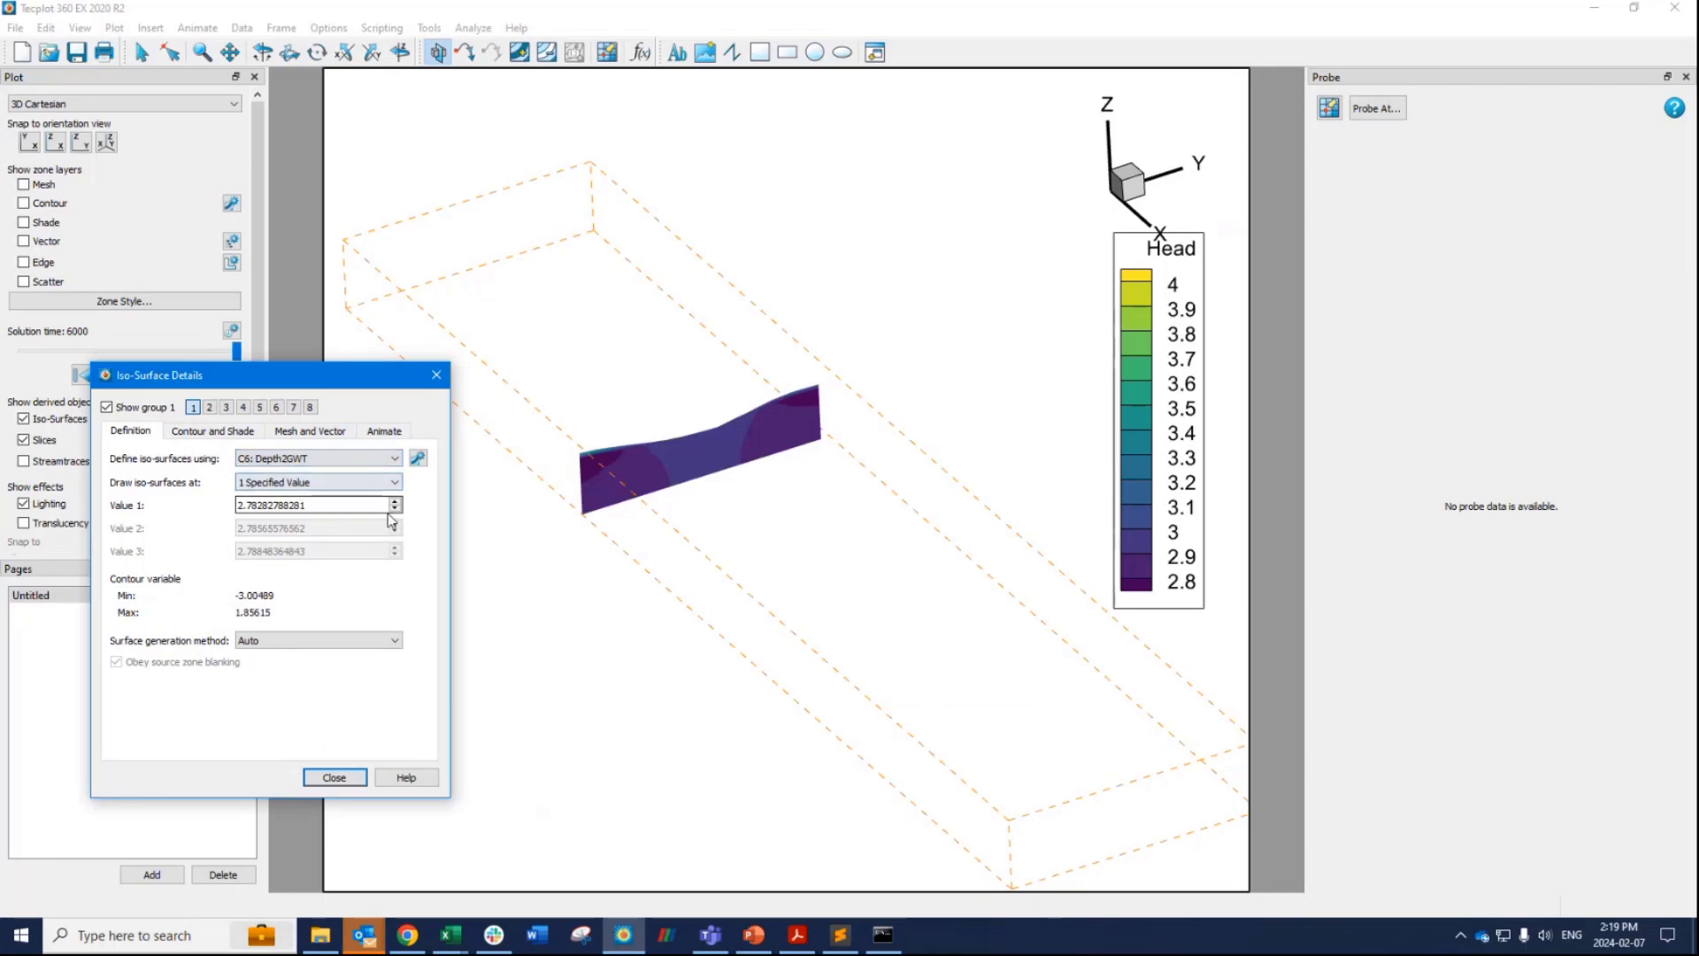
{"action": "left_click_drag", "start_coordinate": [387, 505], "coordinate": [146, 507]}
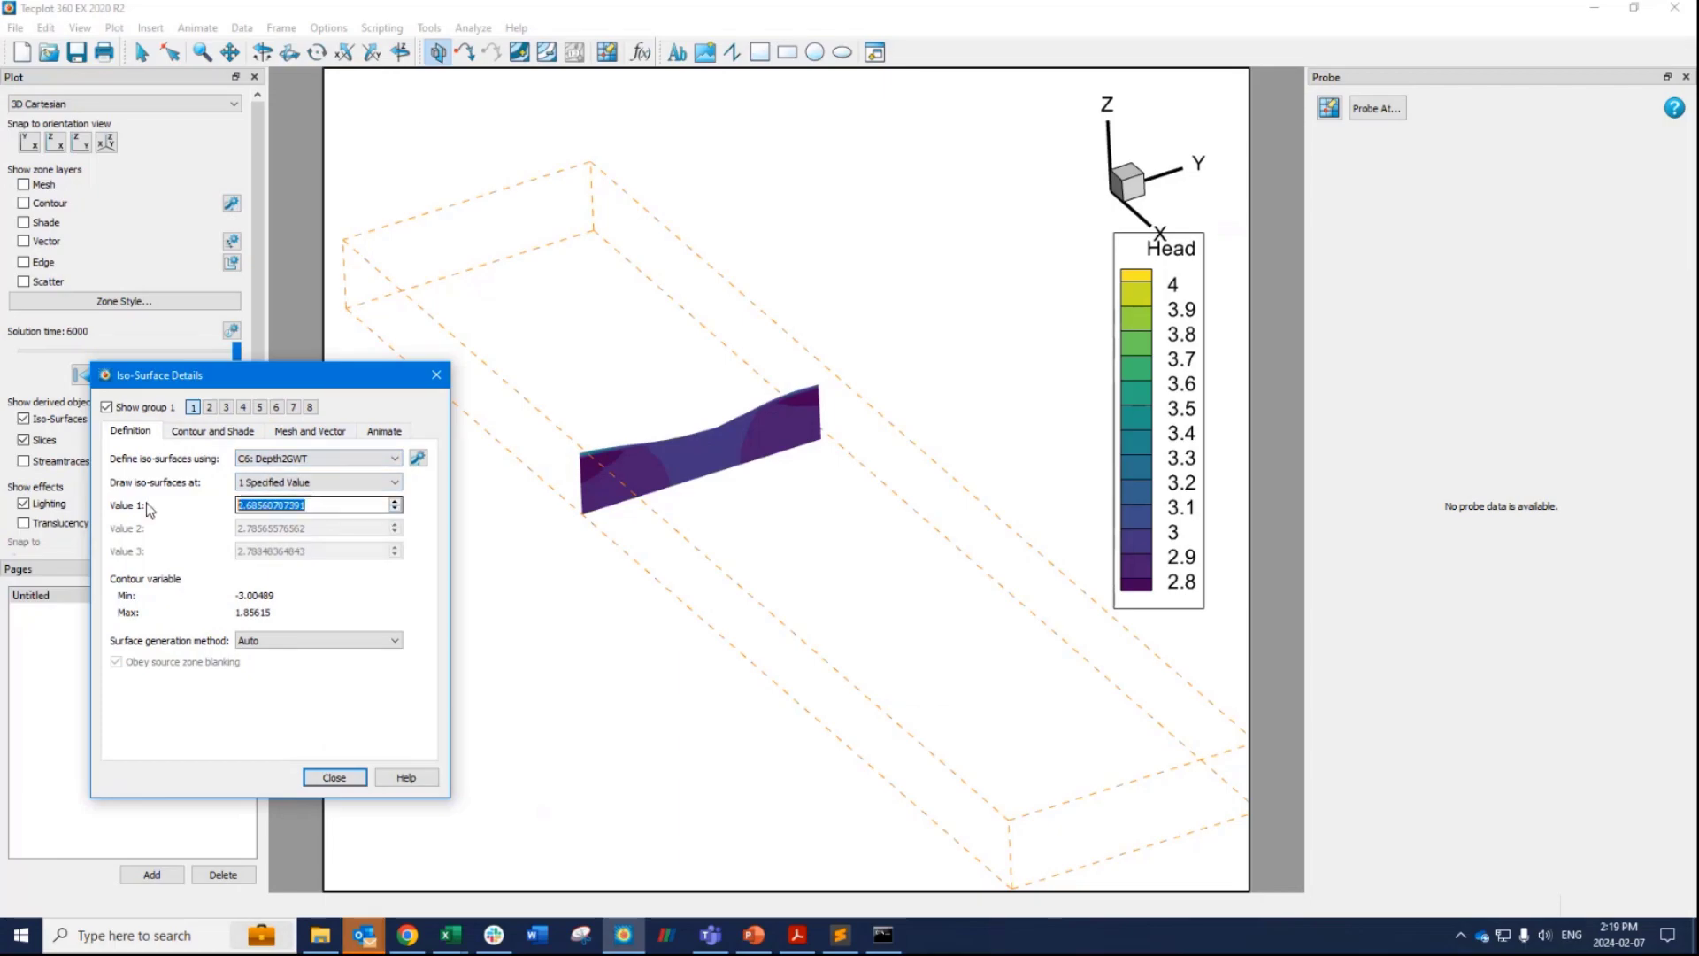
{"action": "type", "text": "0"}
{"action": "key", "text": "Return"}
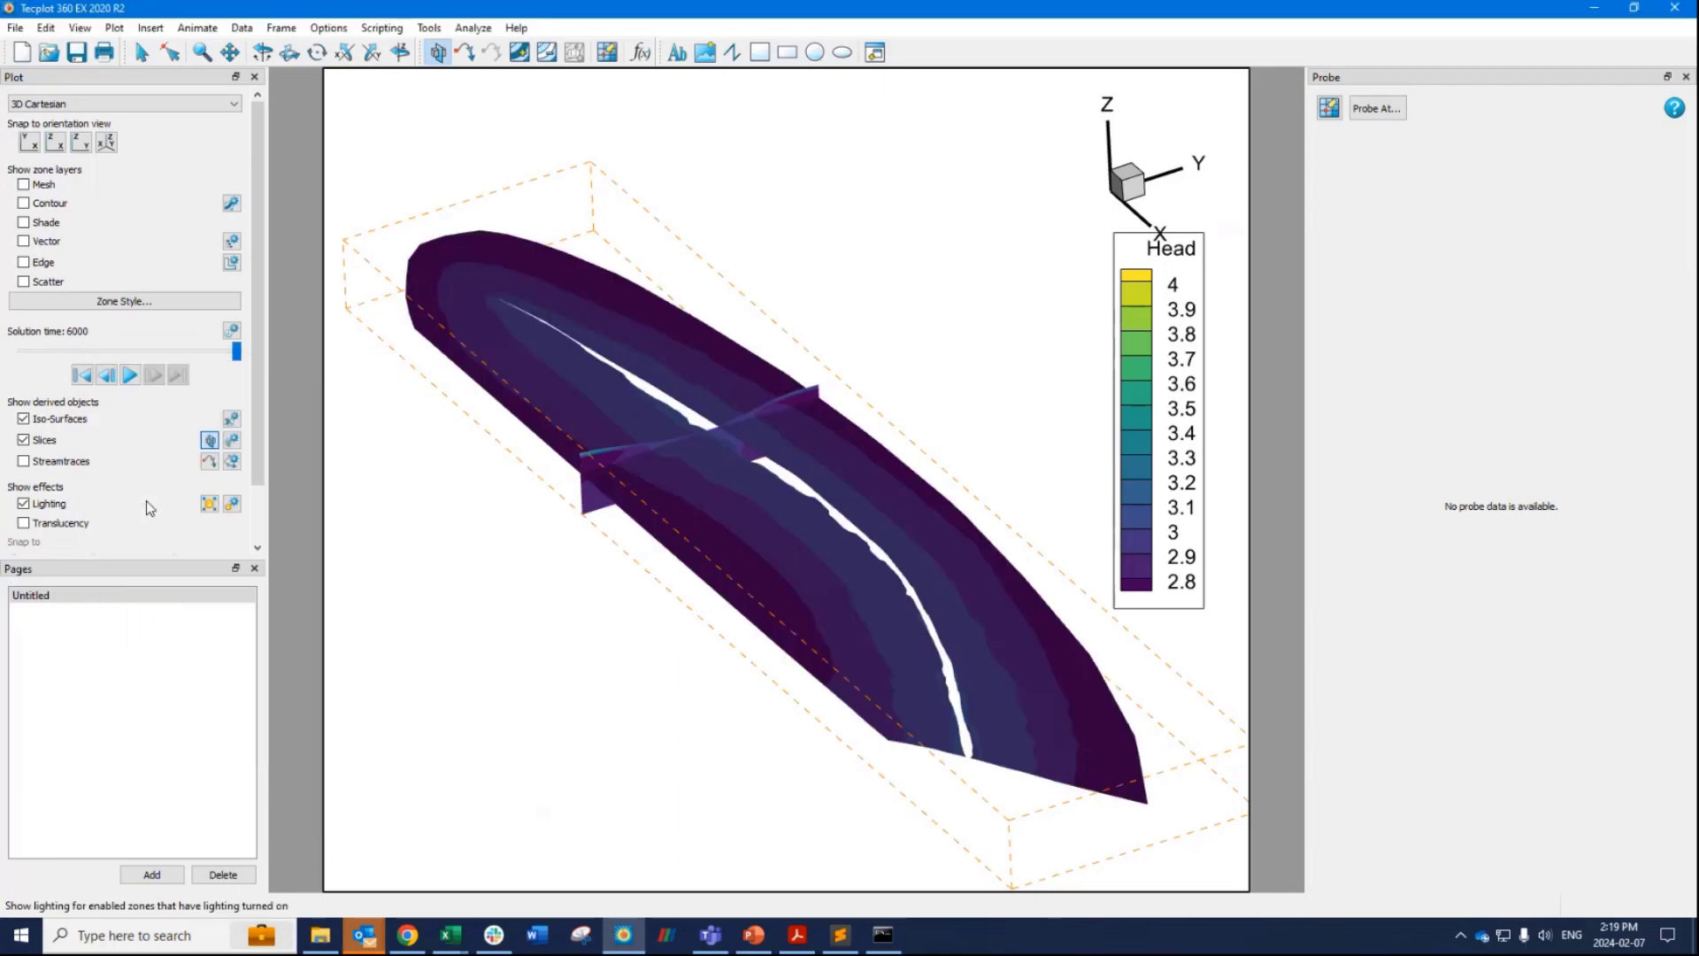
Show the contour layer again and probe the variable values at several points along the channel on the model's top surface.
{"action": "left_click_drag", "start_coordinate": [779, 682], "coordinate": [617, 658]}
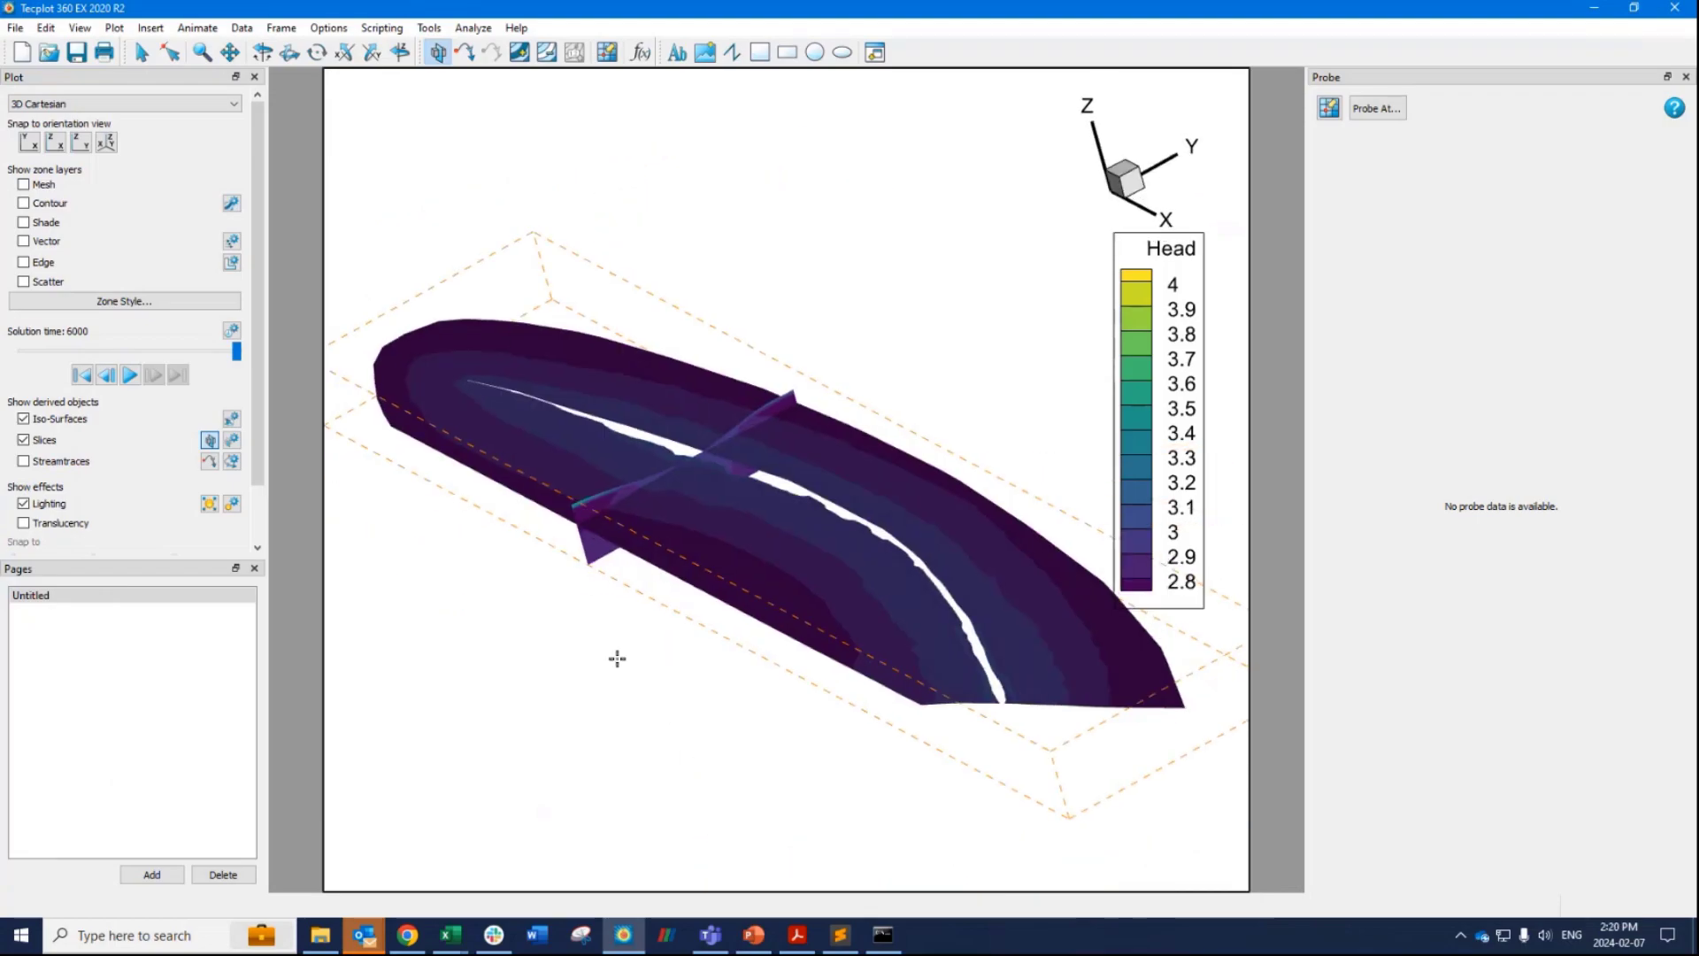
{"action": "left_click", "coordinate": [21, 205]}
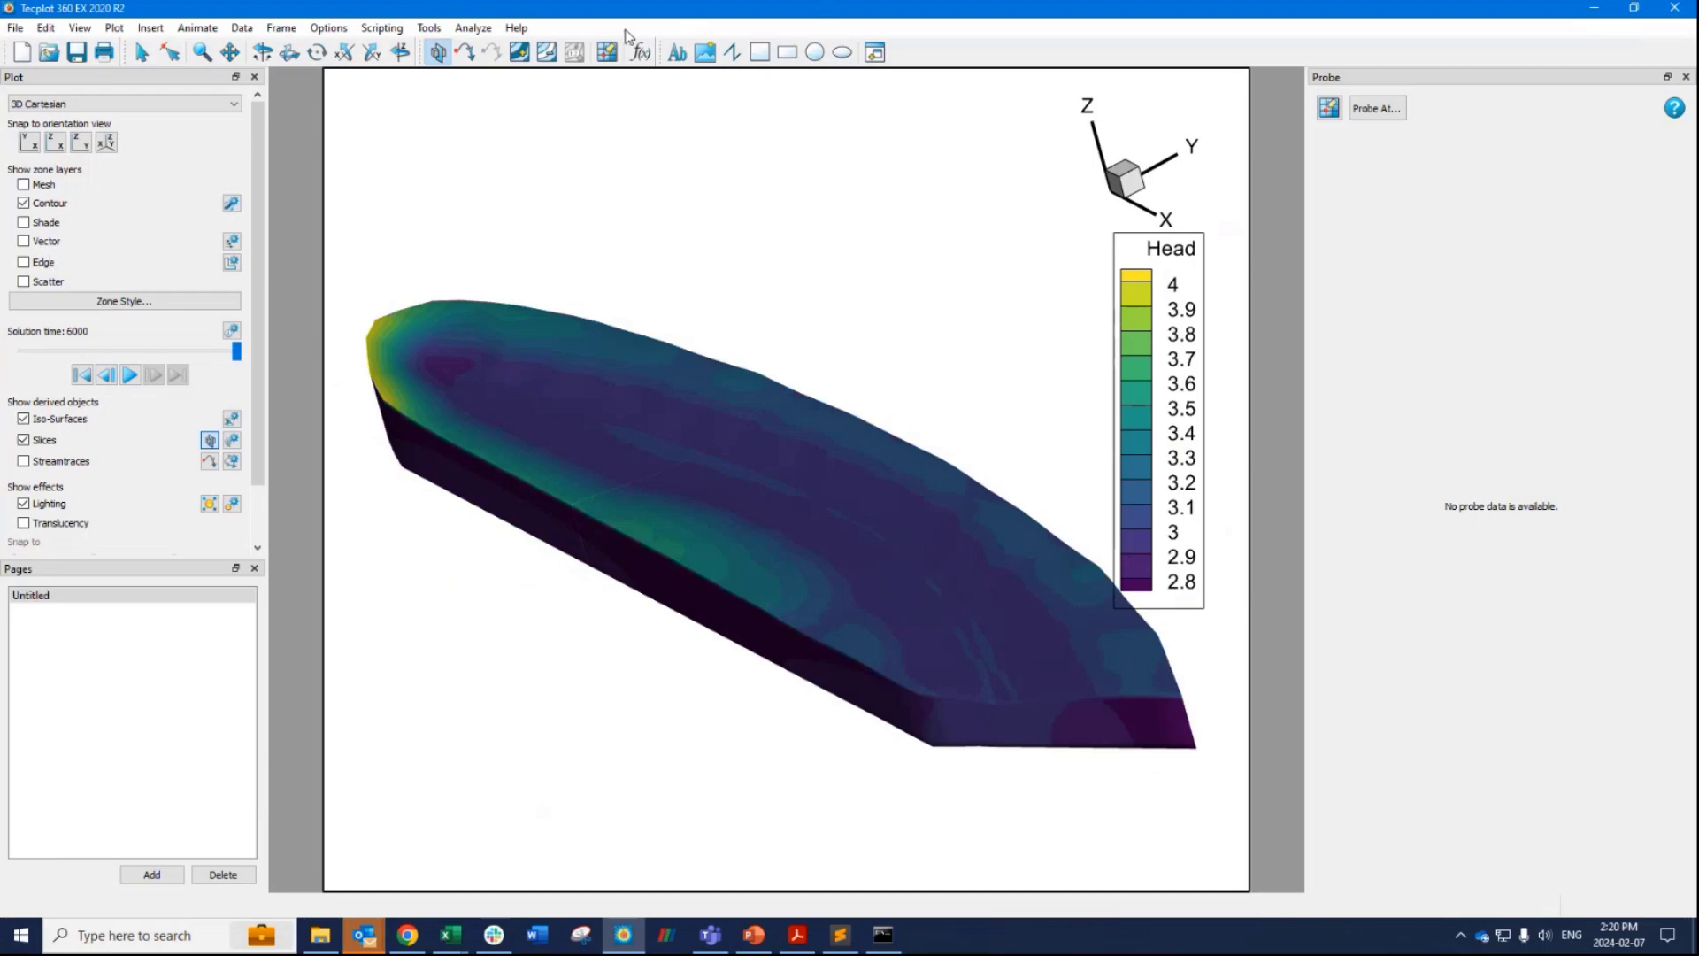
{"action": "left_click", "coordinate": [607, 53]}
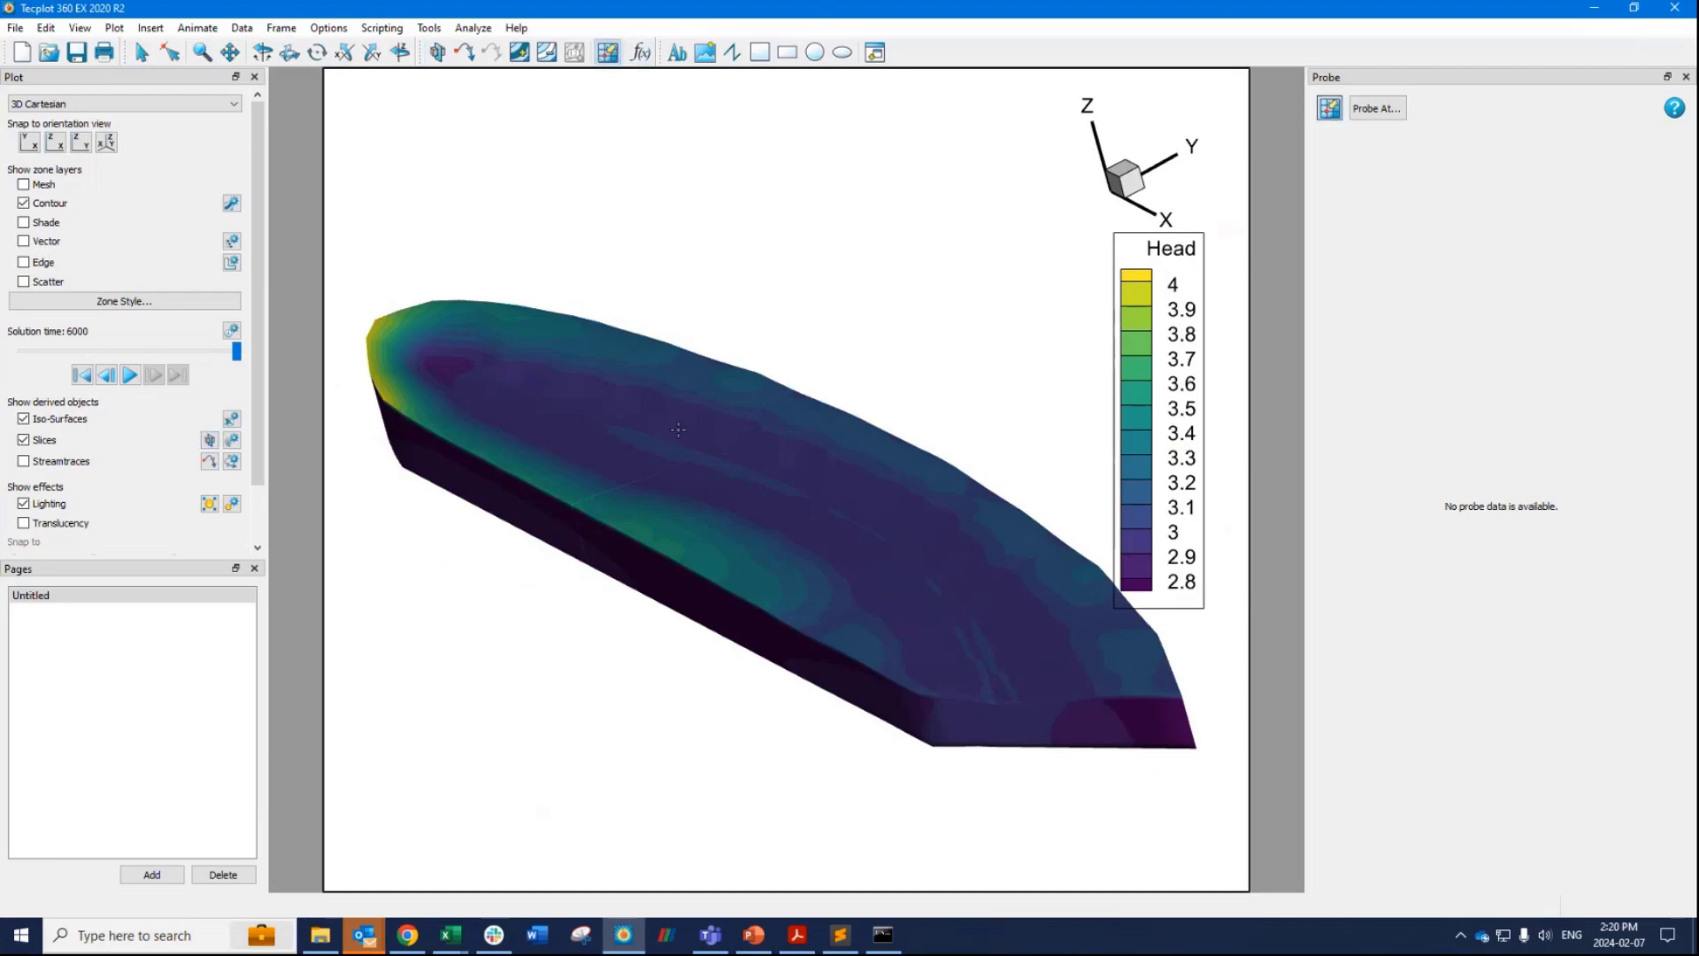
{"action": "left_click", "coordinate": [593, 416]}
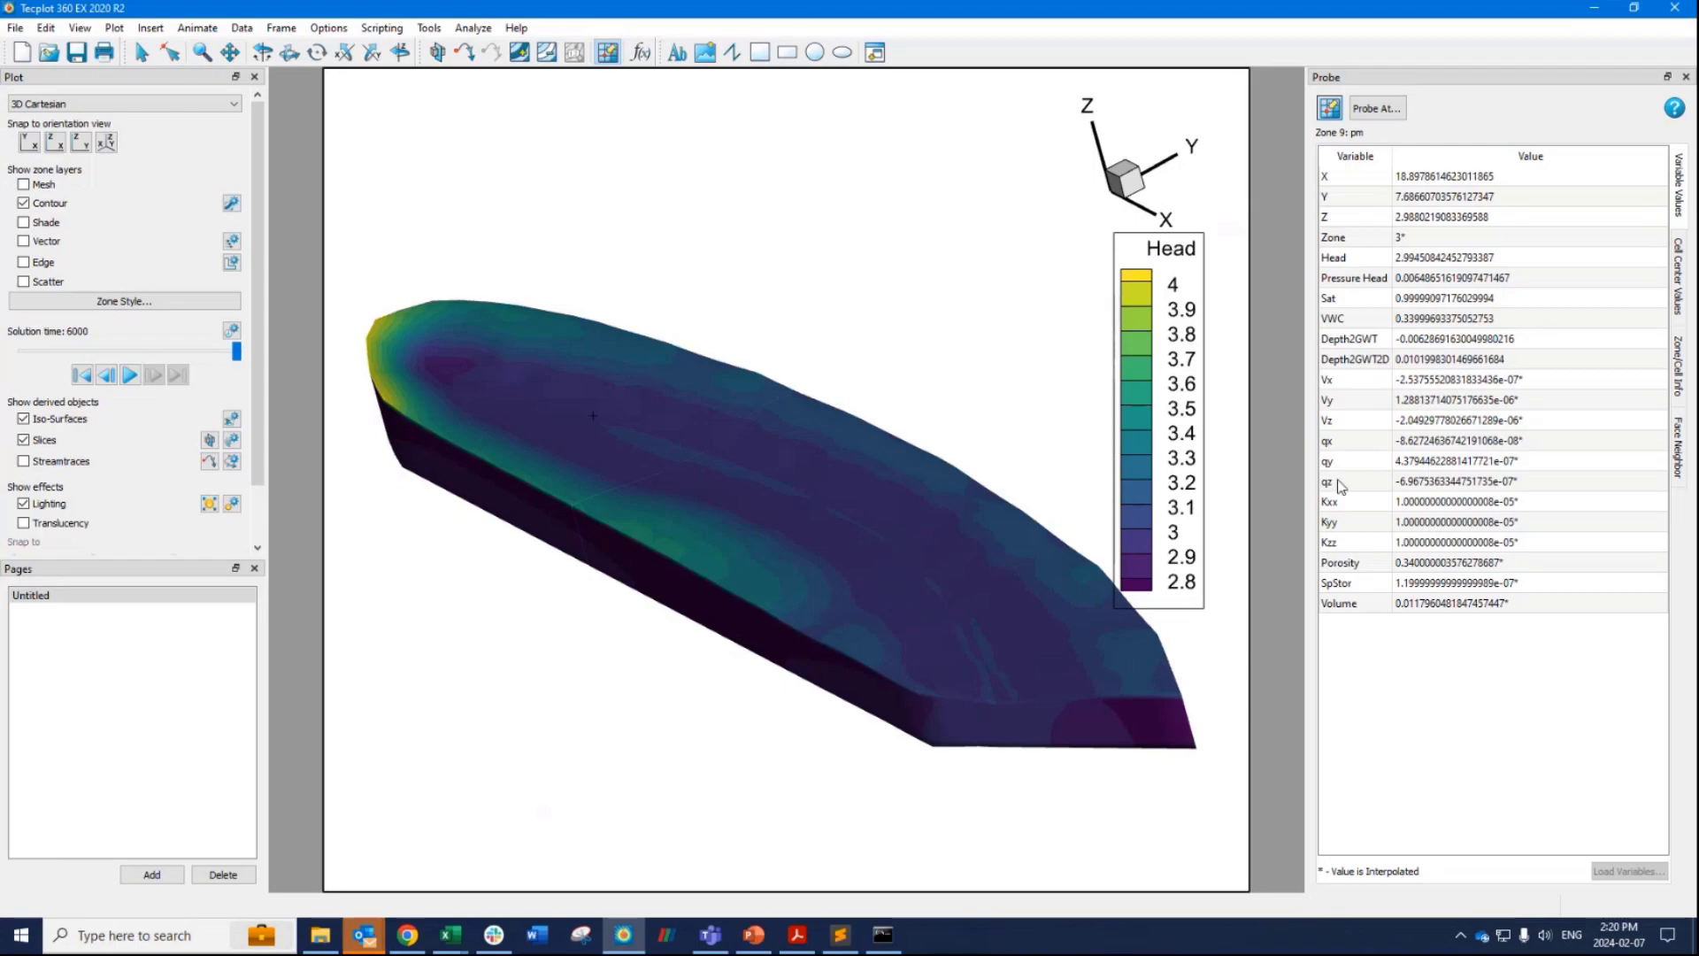
{"action": "left_click", "coordinate": [463, 365]}
{"action": "left_click", "coordinate": [626, 426]}
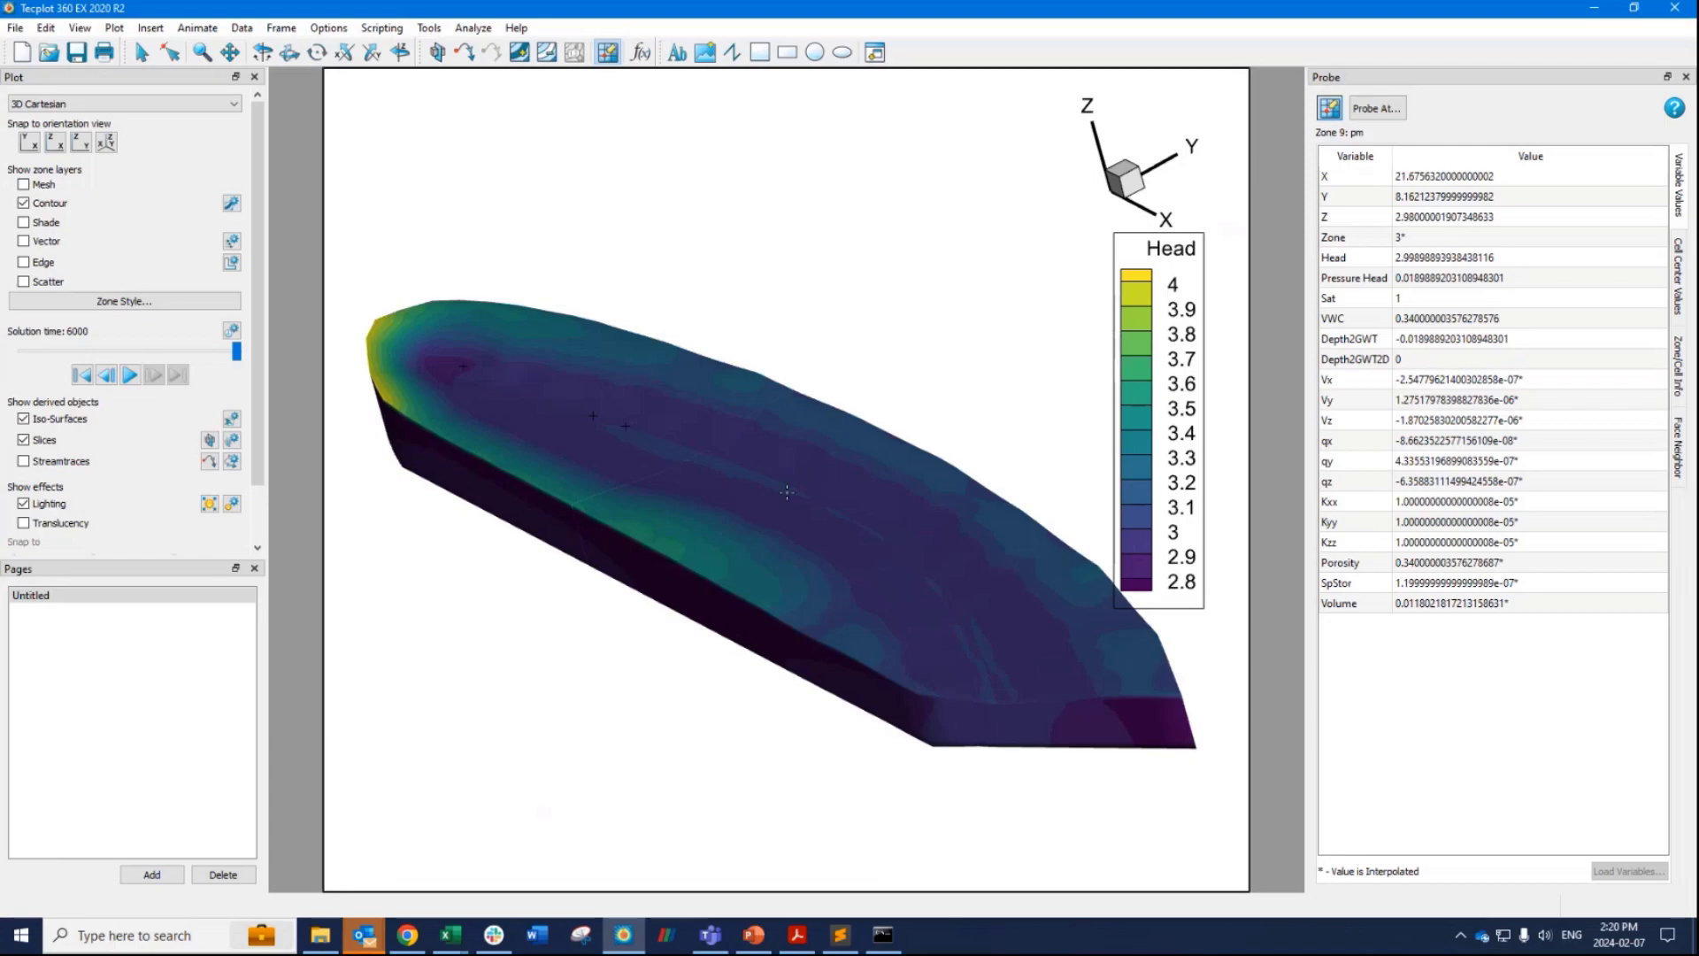
{"action": "left_click", "coordinate": [789, 492]}
{"action": "left_click", "coordinate": [922, 576]}
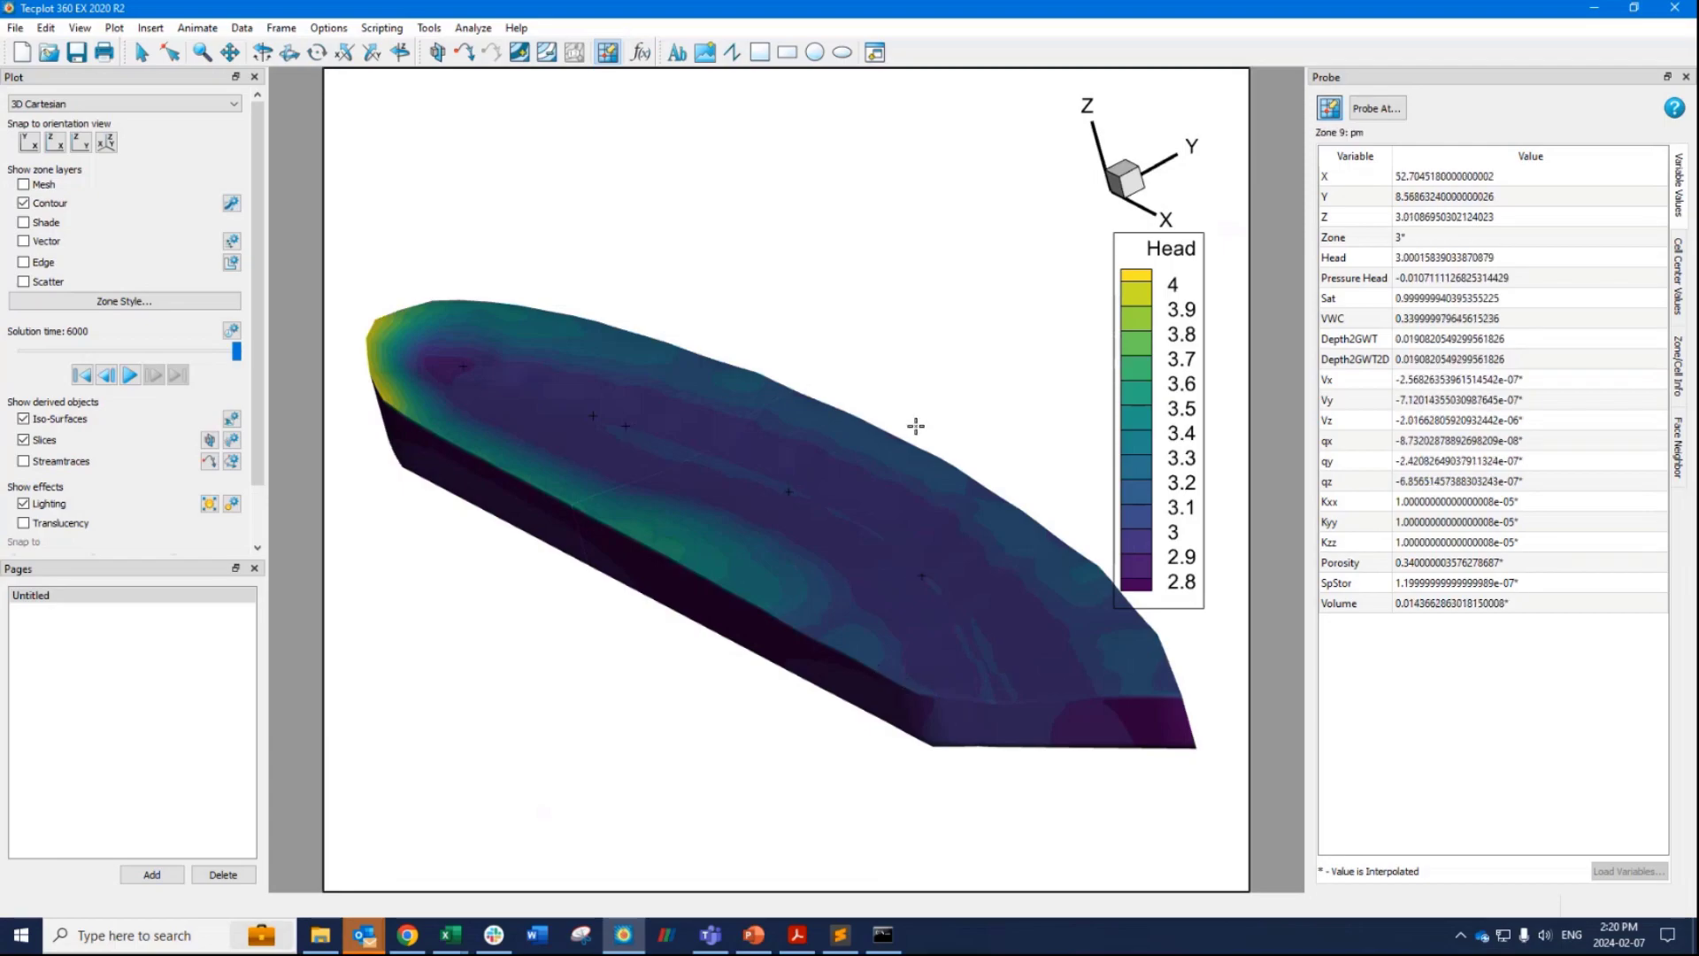
Add a new page and load the overland flow output file abdulo.olf.dat into it from the file explorer.
{"action": "left_click", "coordinate": [150, 875]}
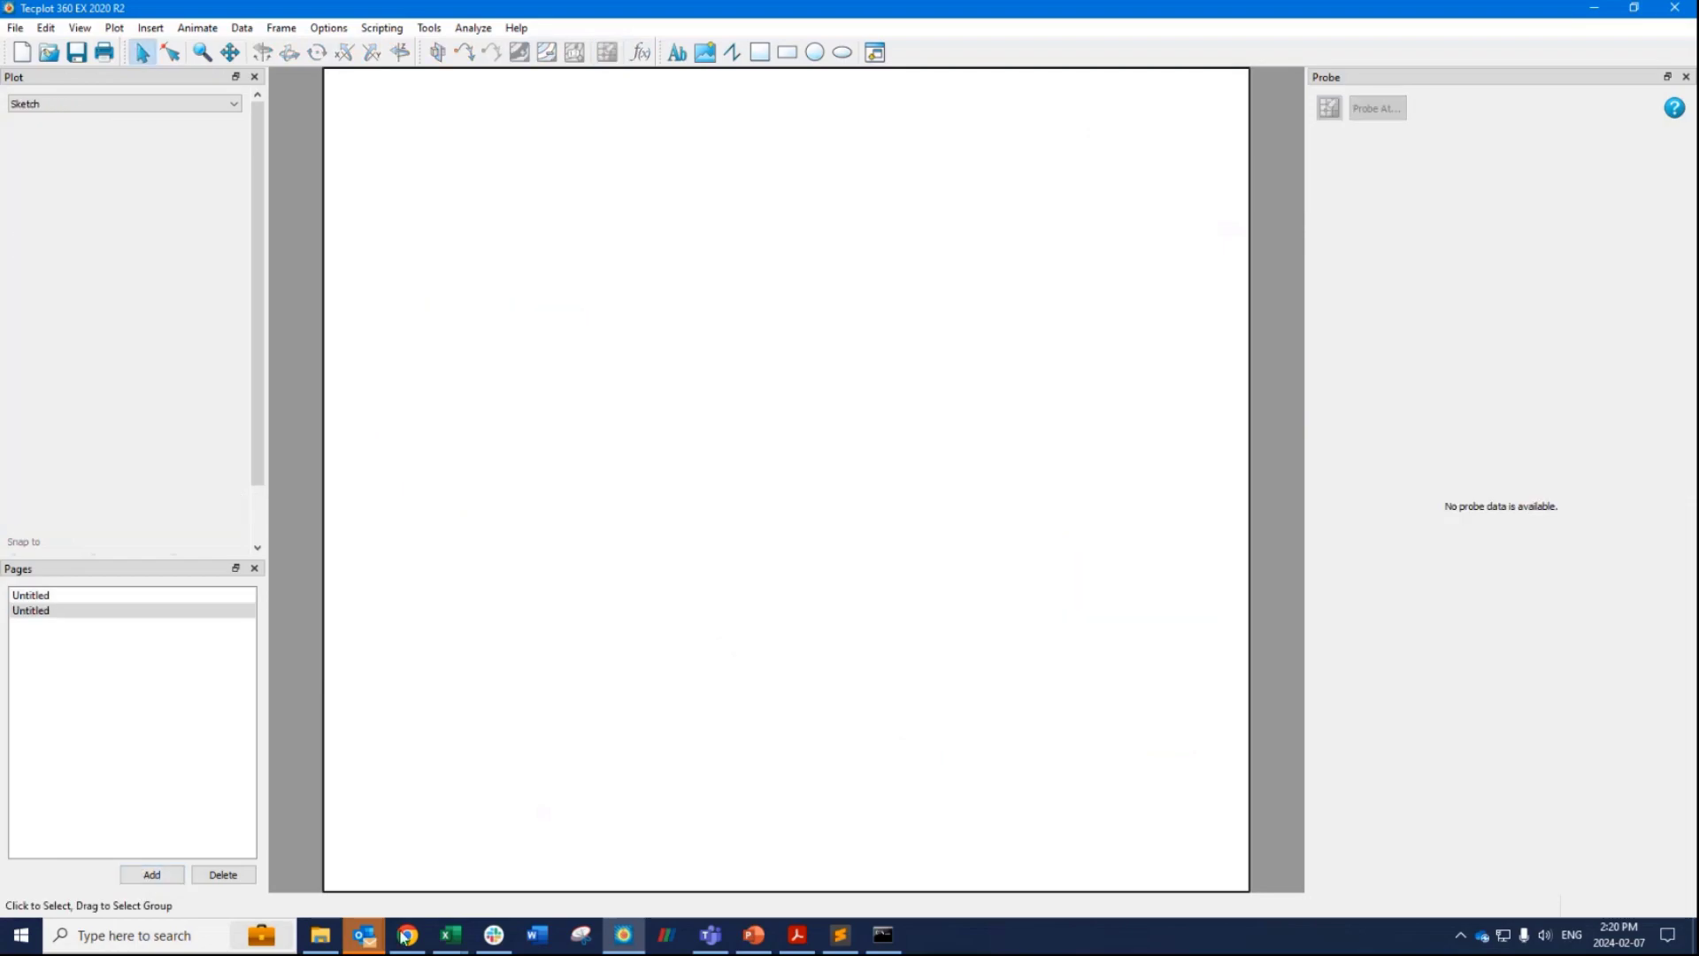
{"action": "left_click", "coordinate": [321, 934]}
{"action": "left_click_drag", "start_coordinate": [1178, 512], "coordinate": [758, 482]}
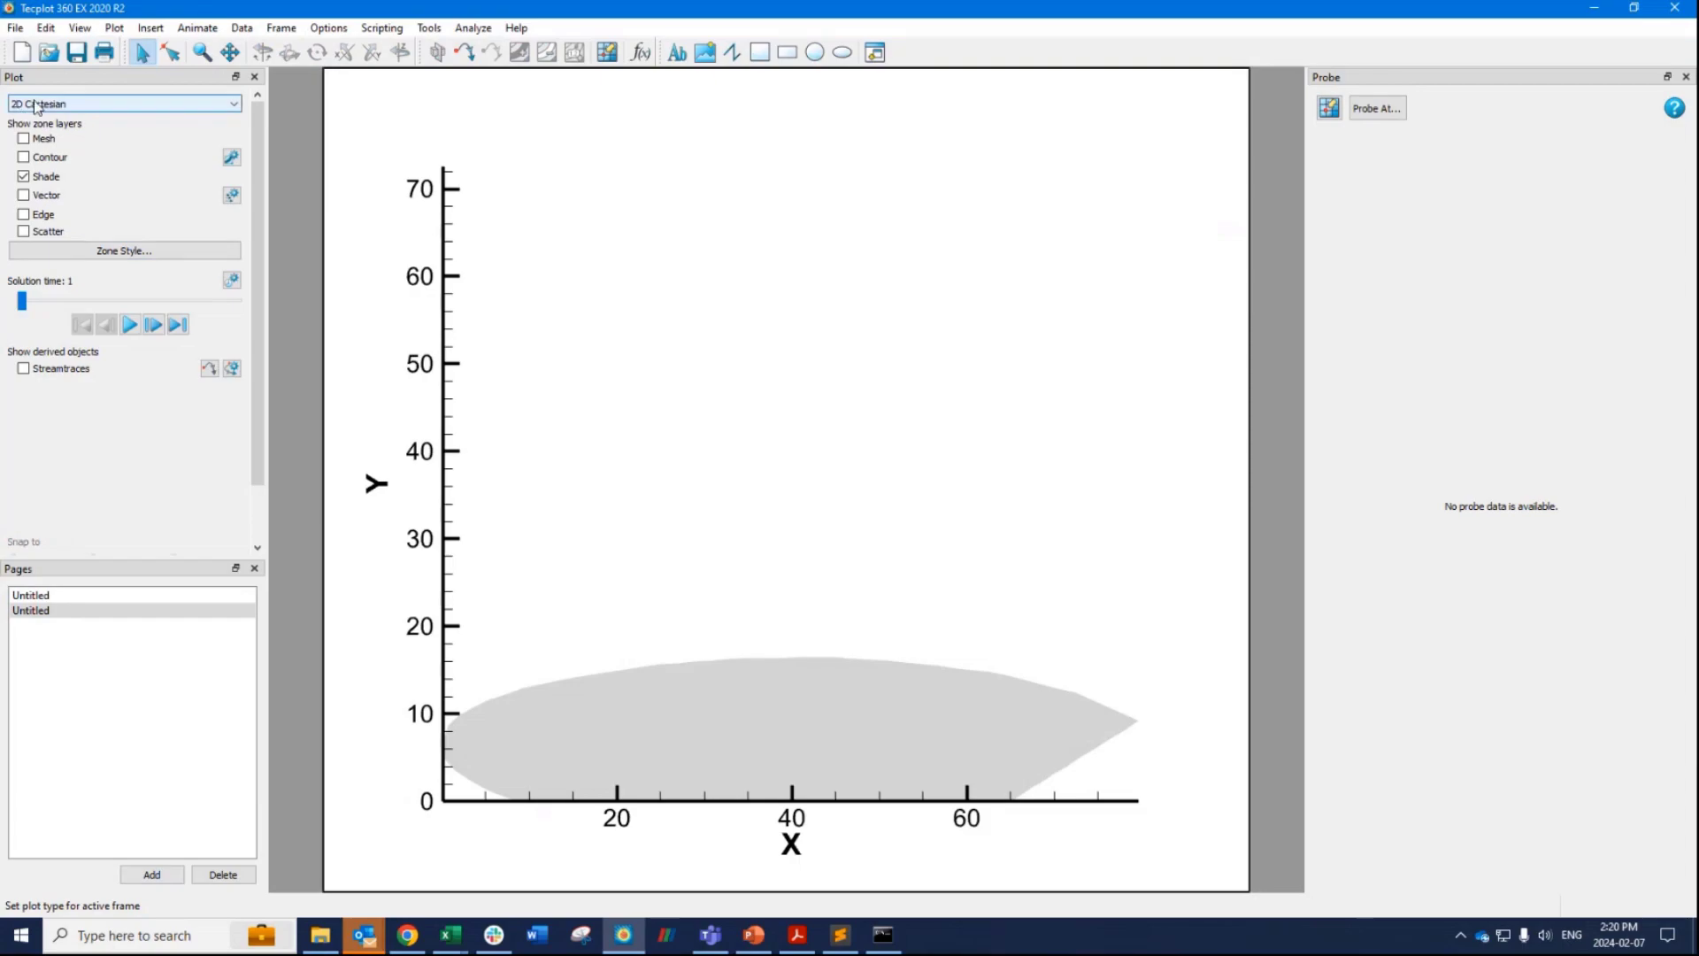
Change the overland plot type to 3D Cartesian and rotate the surface to view it obliquely.
{"action": "left_click", "coordinate": [115, 104]}
{"action": "left_click", "coordinate": [44, 113]}
{"action": "mouse_move", "coordinate": [936, 628]}
{"action": "left_mouse_down"}
{"action": "mouse_move", "coordinate": [914, 425]}
{"action": "mouse_move", "coordinate": [717, 595]}
{"action": "mouse_move", "coordinate": [969, 570]}
{"action": "mouse_move", "coordinate": [874, 771]}
{"action": "mouse_move", "coordinate": [550, 793]}
{"action": "mouse_move", "coordinate": [581, 634]}
{"action": "mouse_move", "coordinate": [519, 387]}
{"action": "mouse_move", "coordinate": [888, 717]}
{"action": "mouse_move", "coordinate": [1017, 543]}
{"action": "mouse_move", "coordinate": [1000, 611]}
{"action": "left_mouse_up"}
Lower the Z-axis size factor to about 16.29 to reduce the vertical exaggeration, and tilt the surface towards a view from above.
{"action": "left_click", "coordinate": [96, 29]}
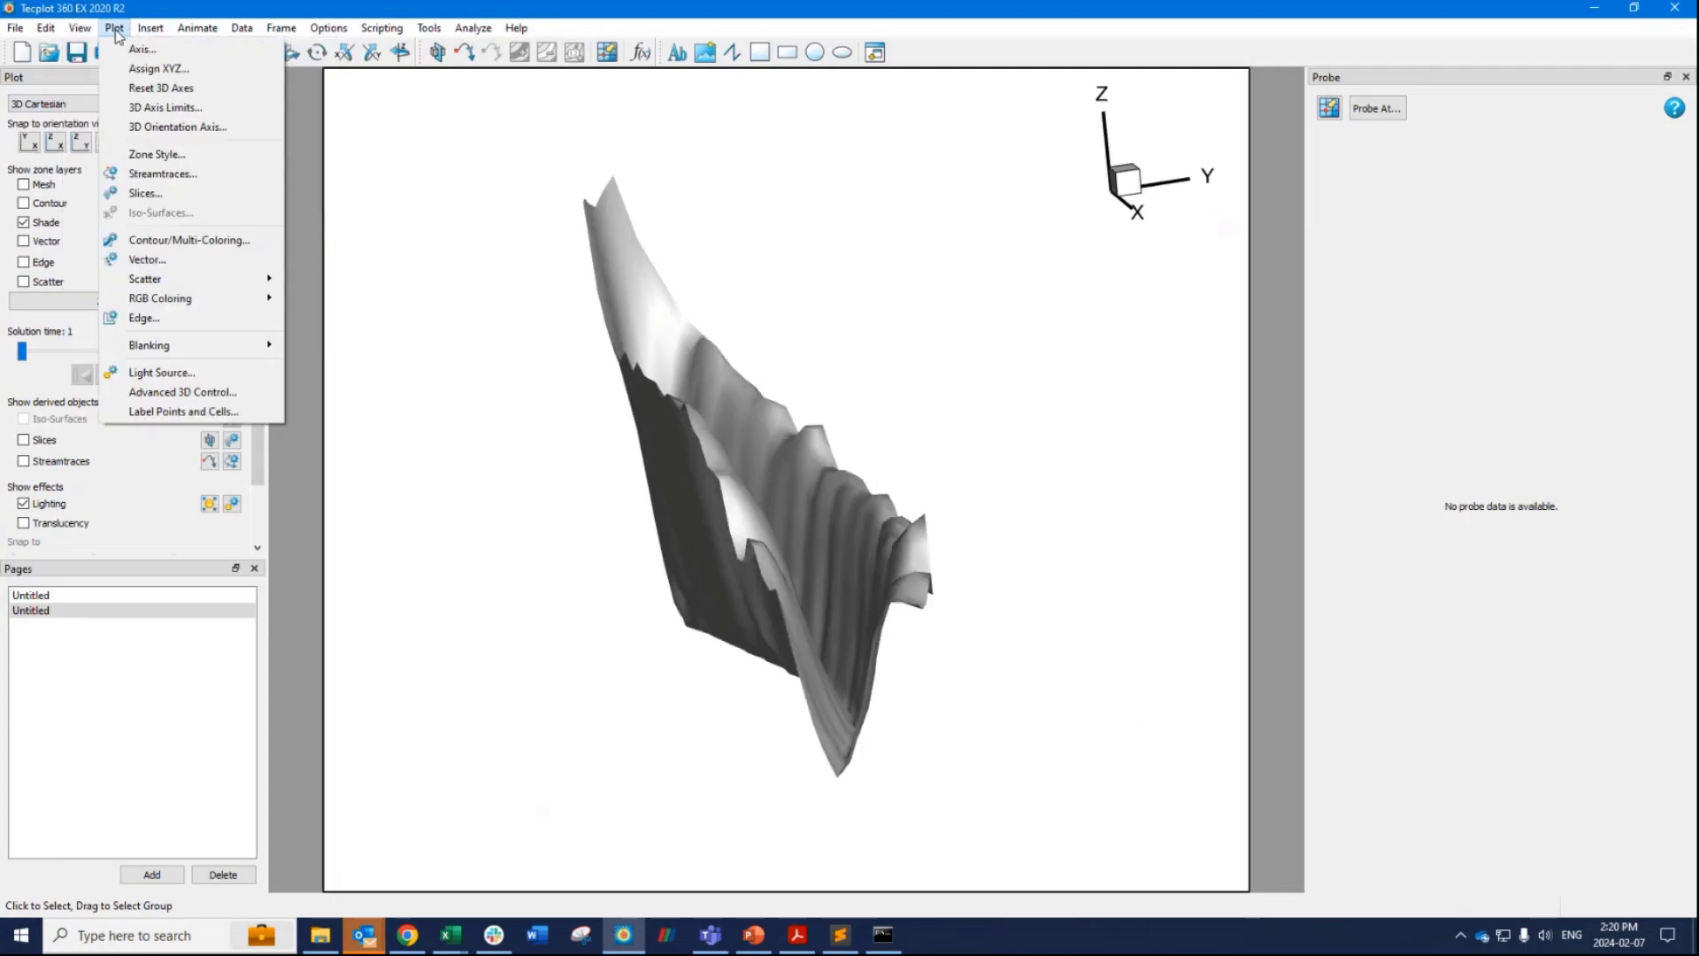
{"action": "left_click", "coordinate": [142, 49]}
{"action": "left_click_drag", "start_coordinate": [620, 282], "coordinate": [173, 457]}
{"action": "left_click", "coordinate": [561, 710]}
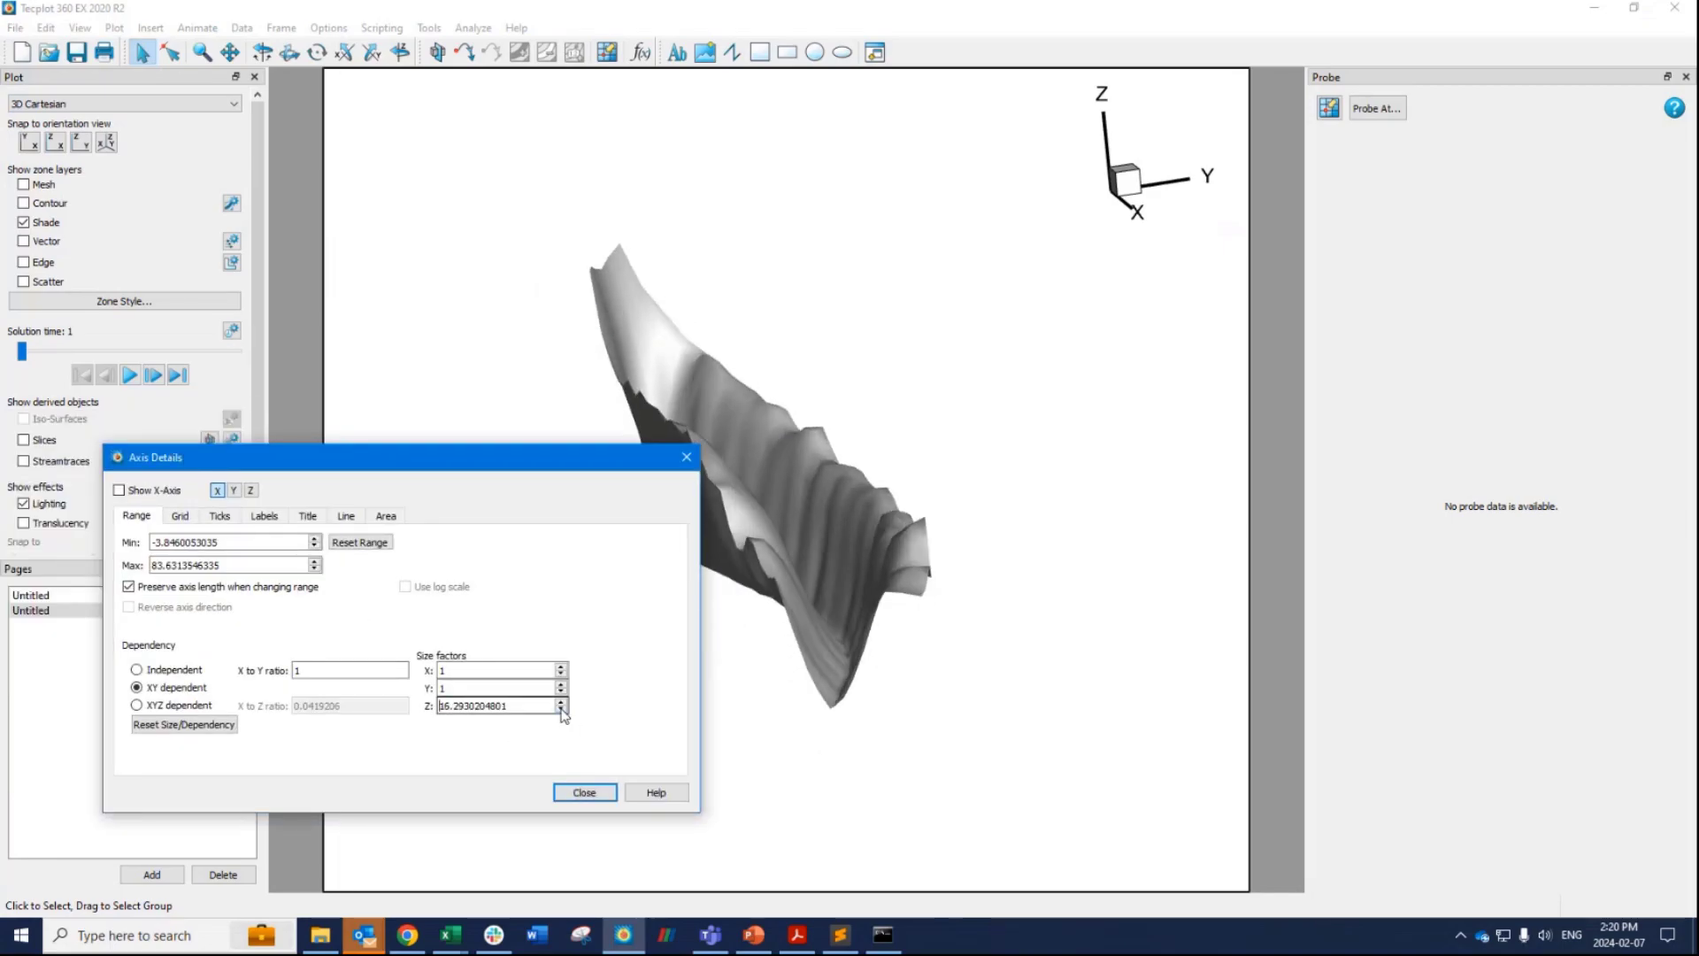
{"action": "left_click", "coordinate": [591, 798]}
{"action": "left_click_drag", "start_coordinate": [593, 803], "coordinate": [754, 757]}
Turn on the contour layer and colour the overland surface by the Depth variable.
{"action": "left_click", "coordinate": [32, 204]}
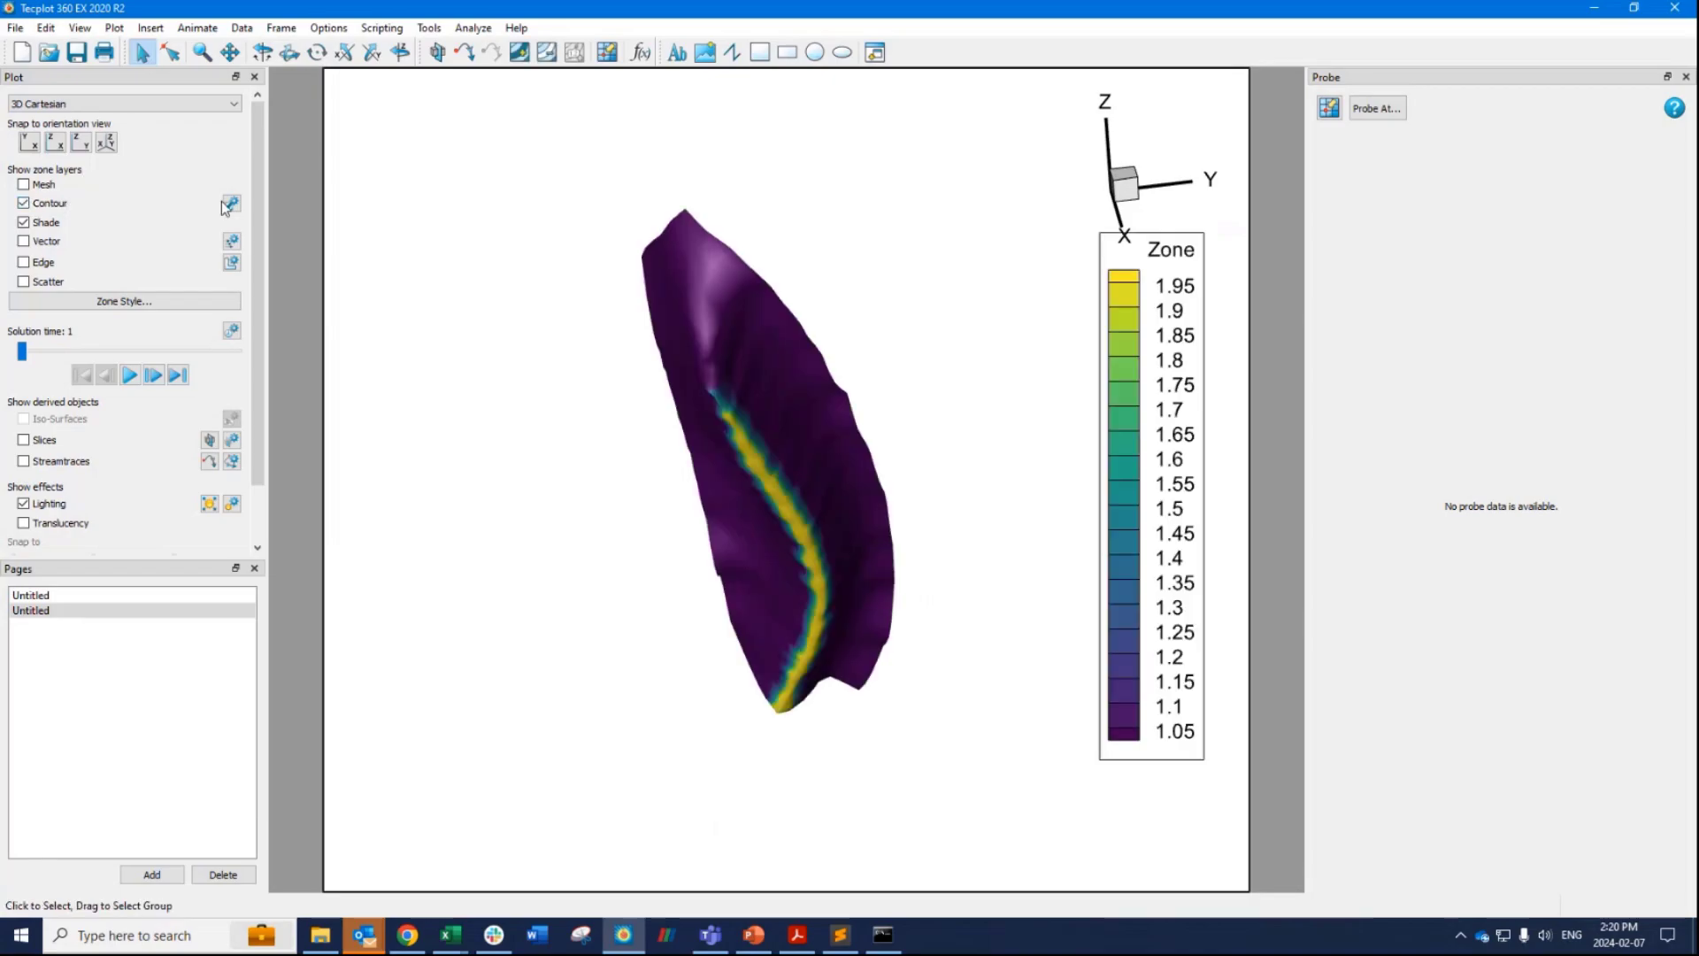
{"action": "left_click", "coordinate": [231, 203]}
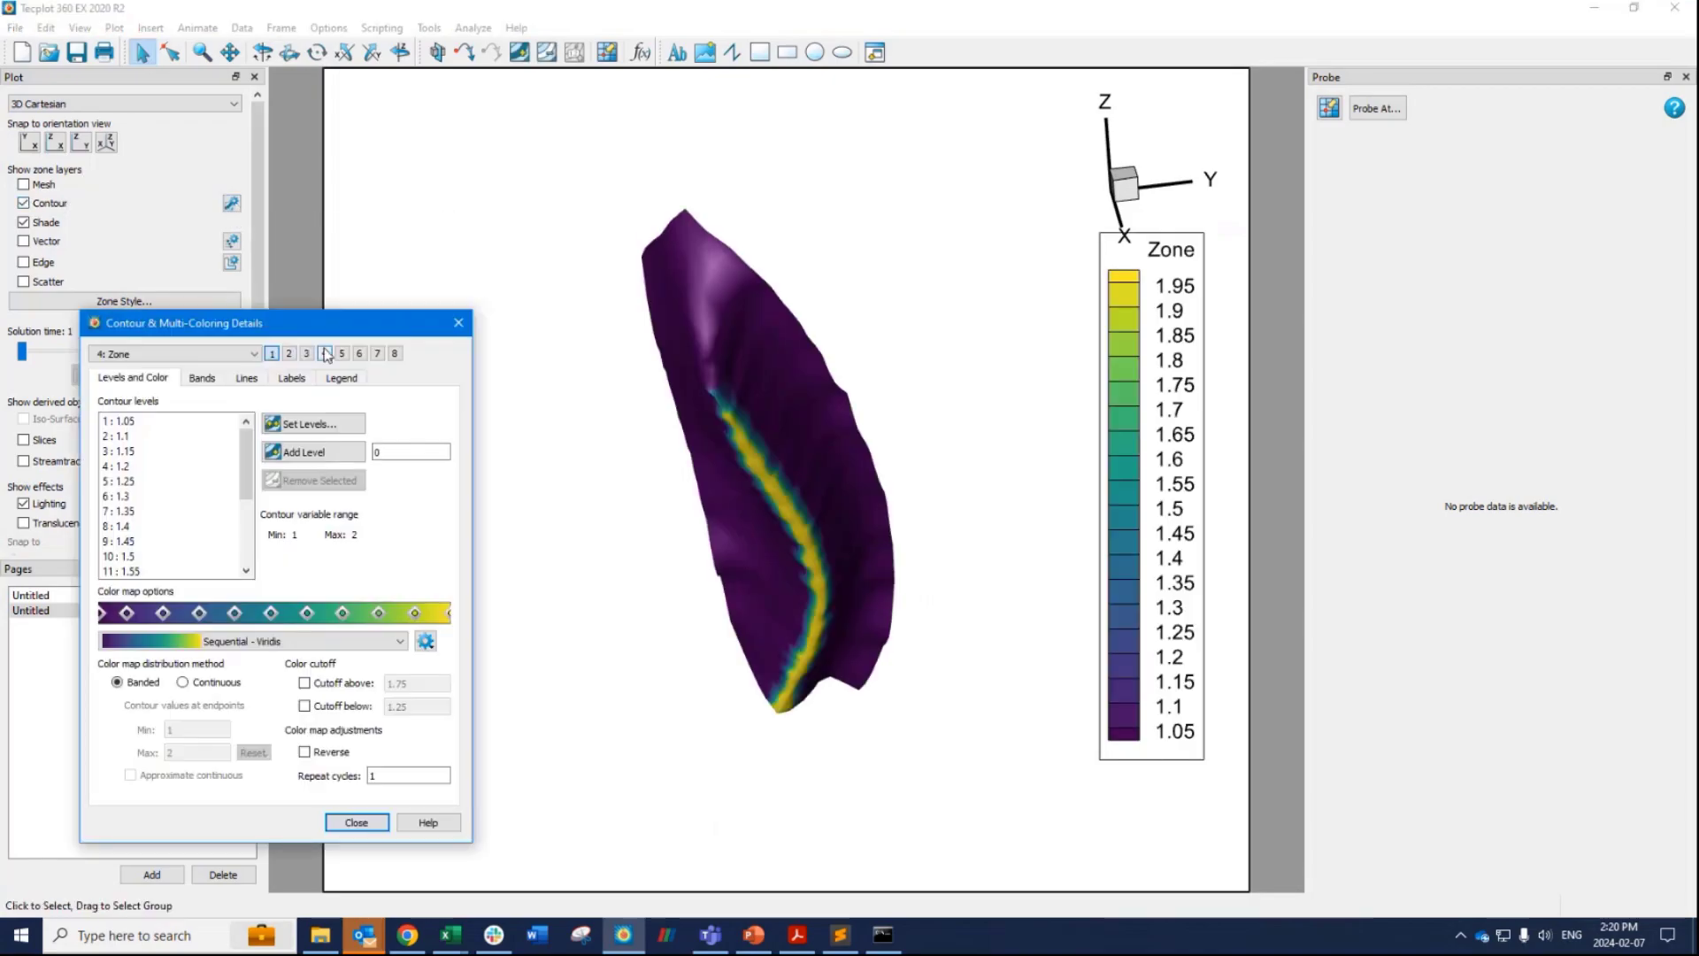
{"action": "left_click", "coordinate": [214, 353]}
{"action": "left_click", "coordinate": [133, 428]}
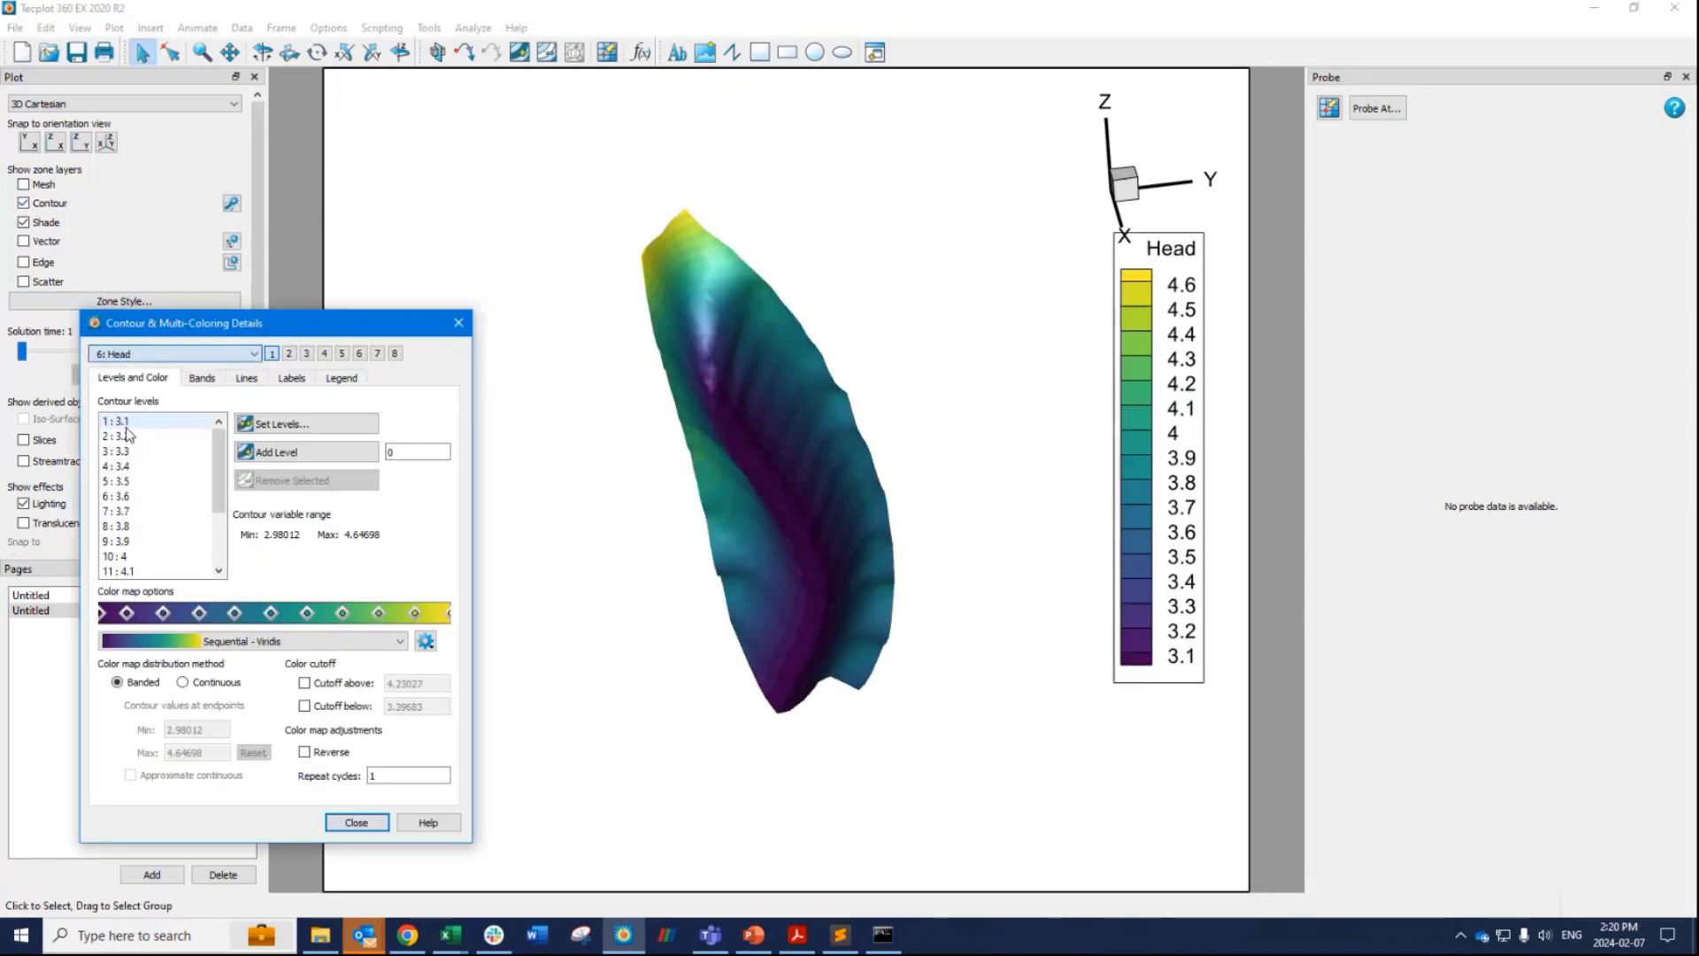
{"action": "left_click", "coordinate": [209, 353]}
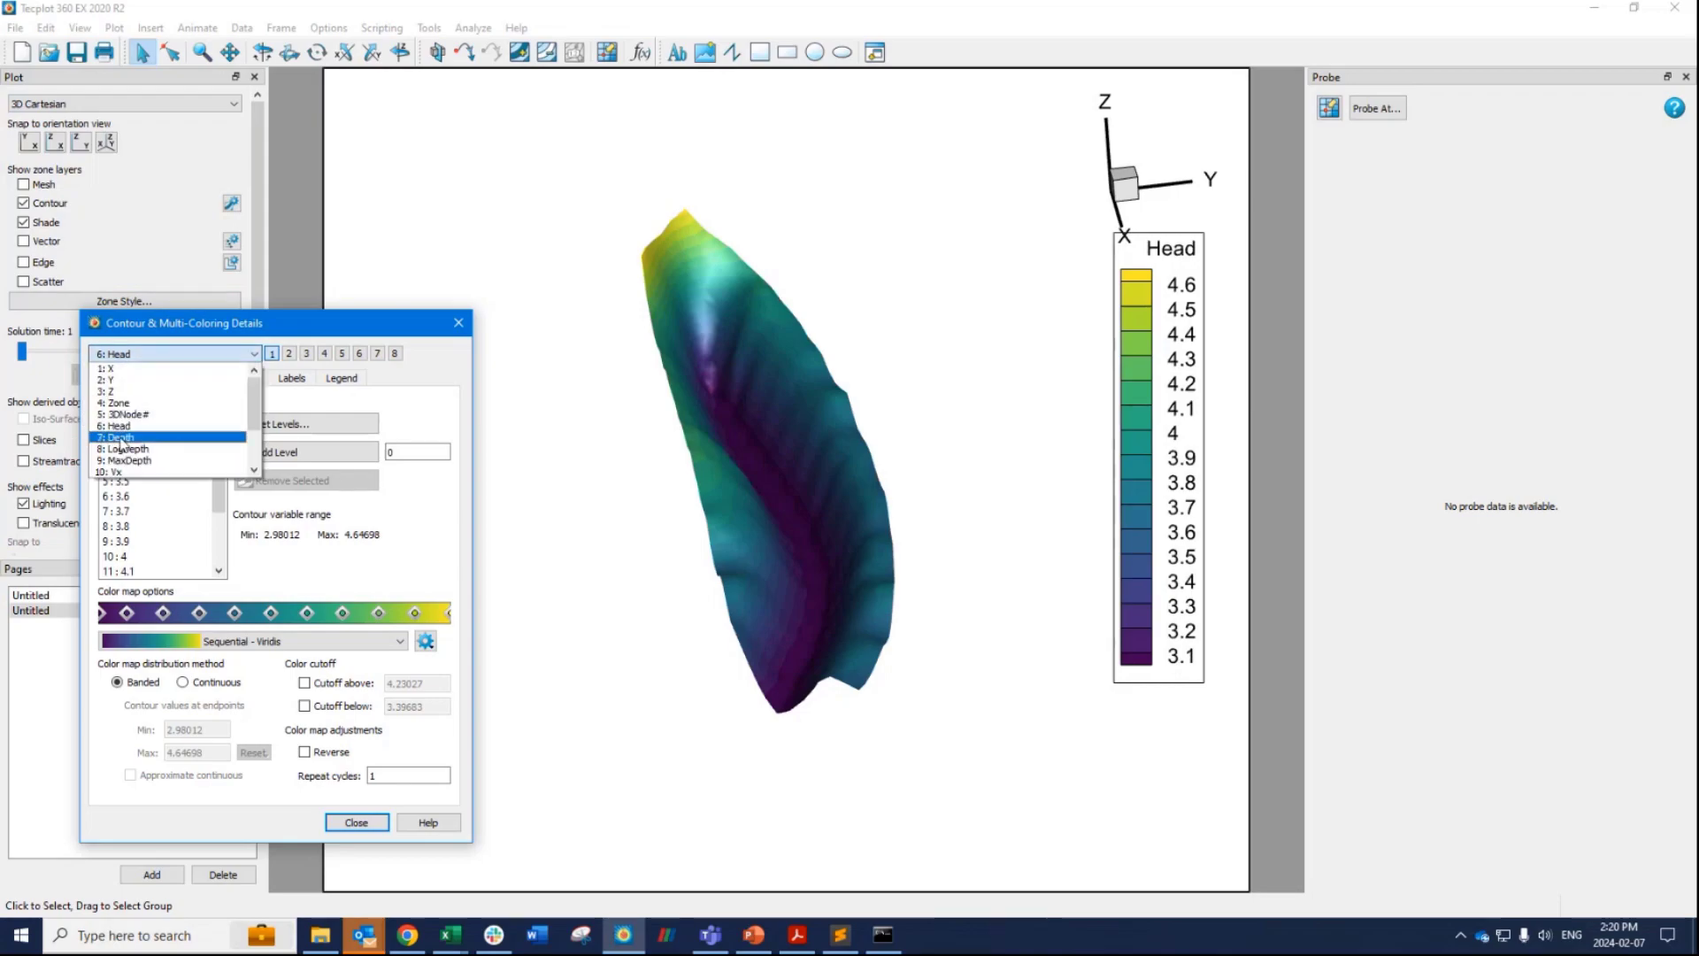
{"action": "left_click", "coordinate": [116, 437]}
{"action": "left_click", "coordinate": [459, 323]}
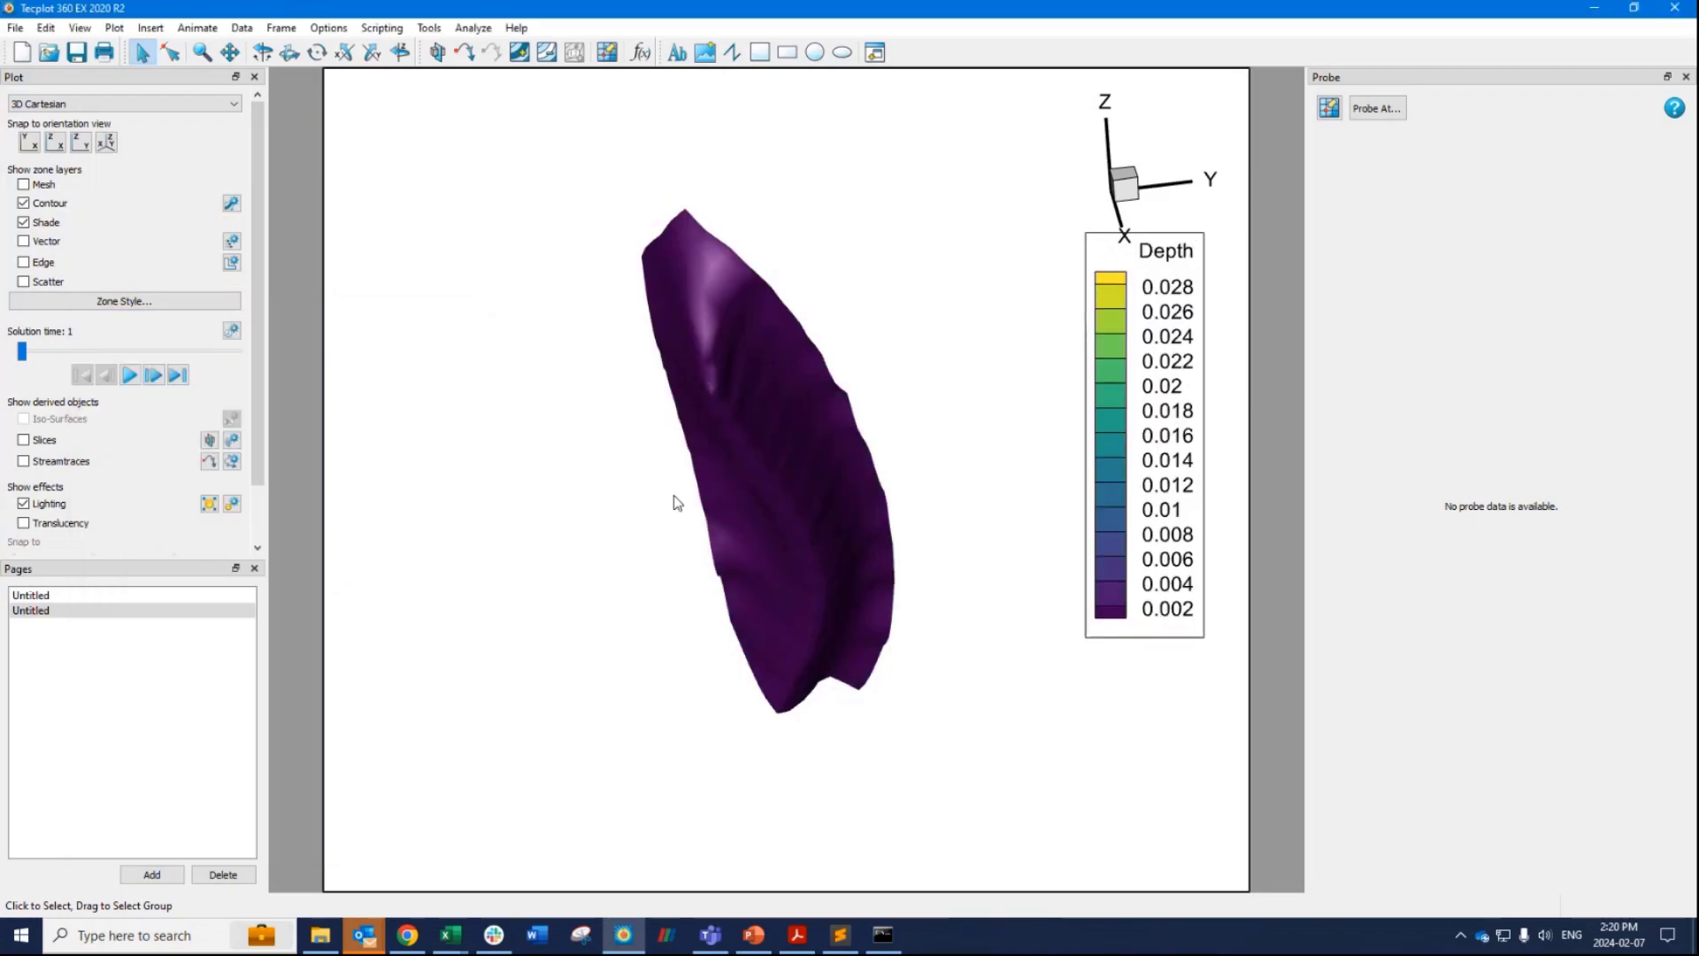
Tilt the surface and step the depth contours through the solution times, ending at 4500.
{"action": "left_click_drag", "start_coordinate": [678, 501], "coordinate": [796, 531]}
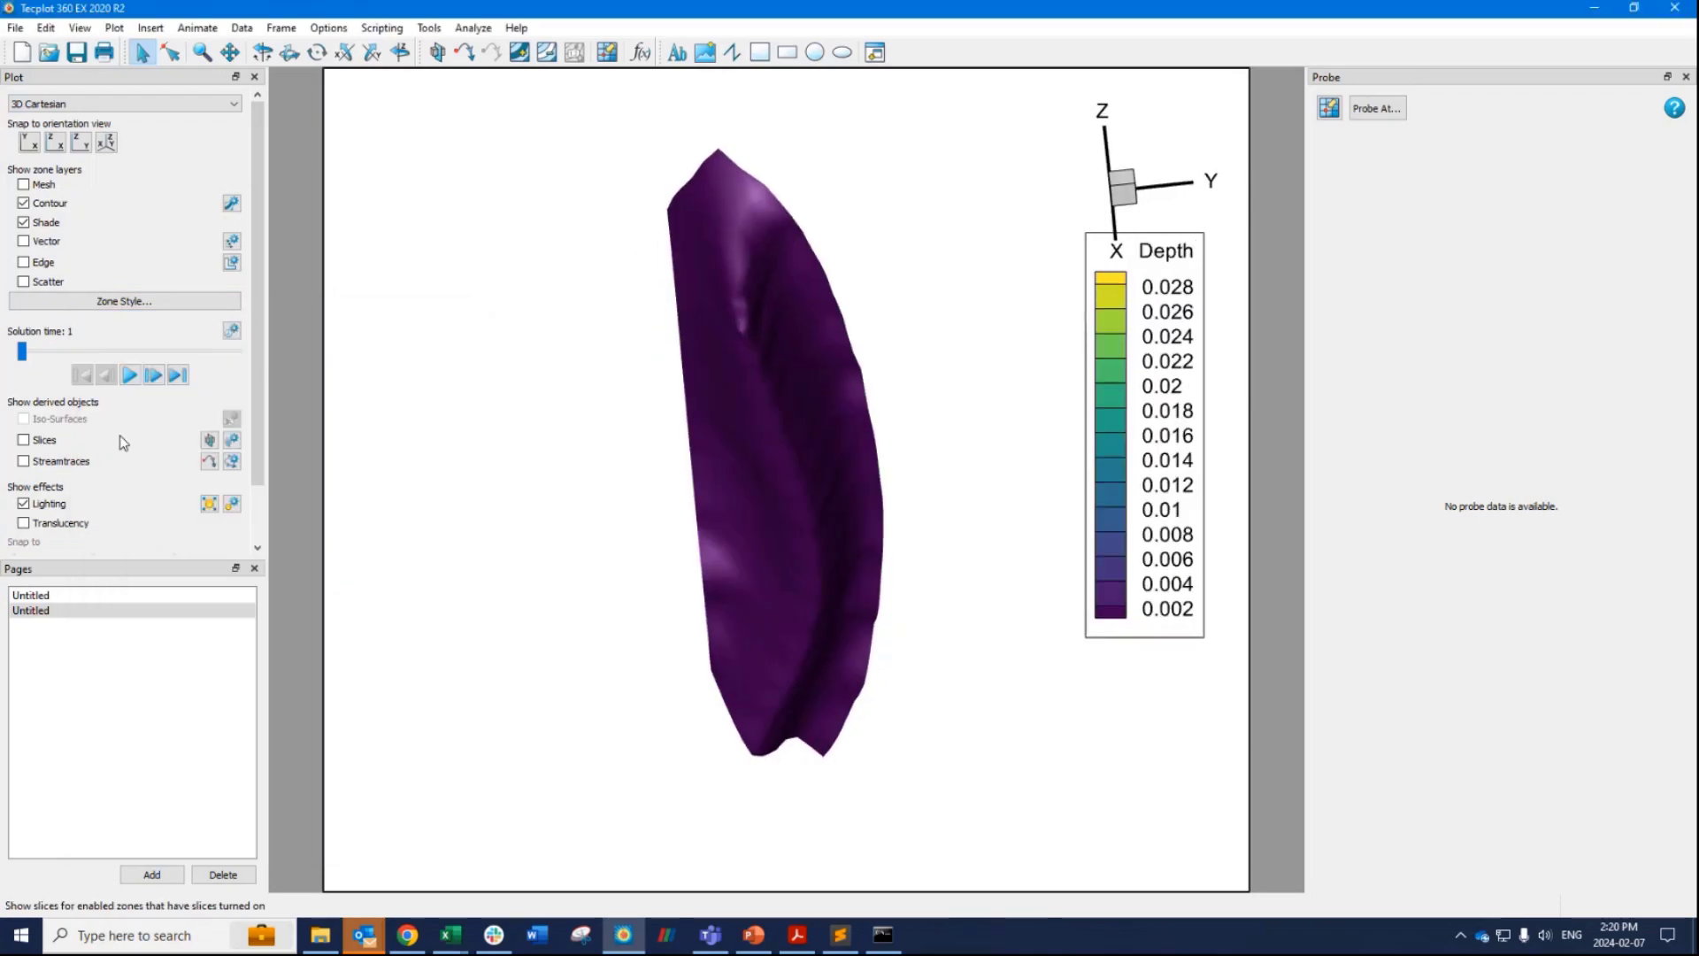
{"action": "left_click", "coordinate": [153, 376]}
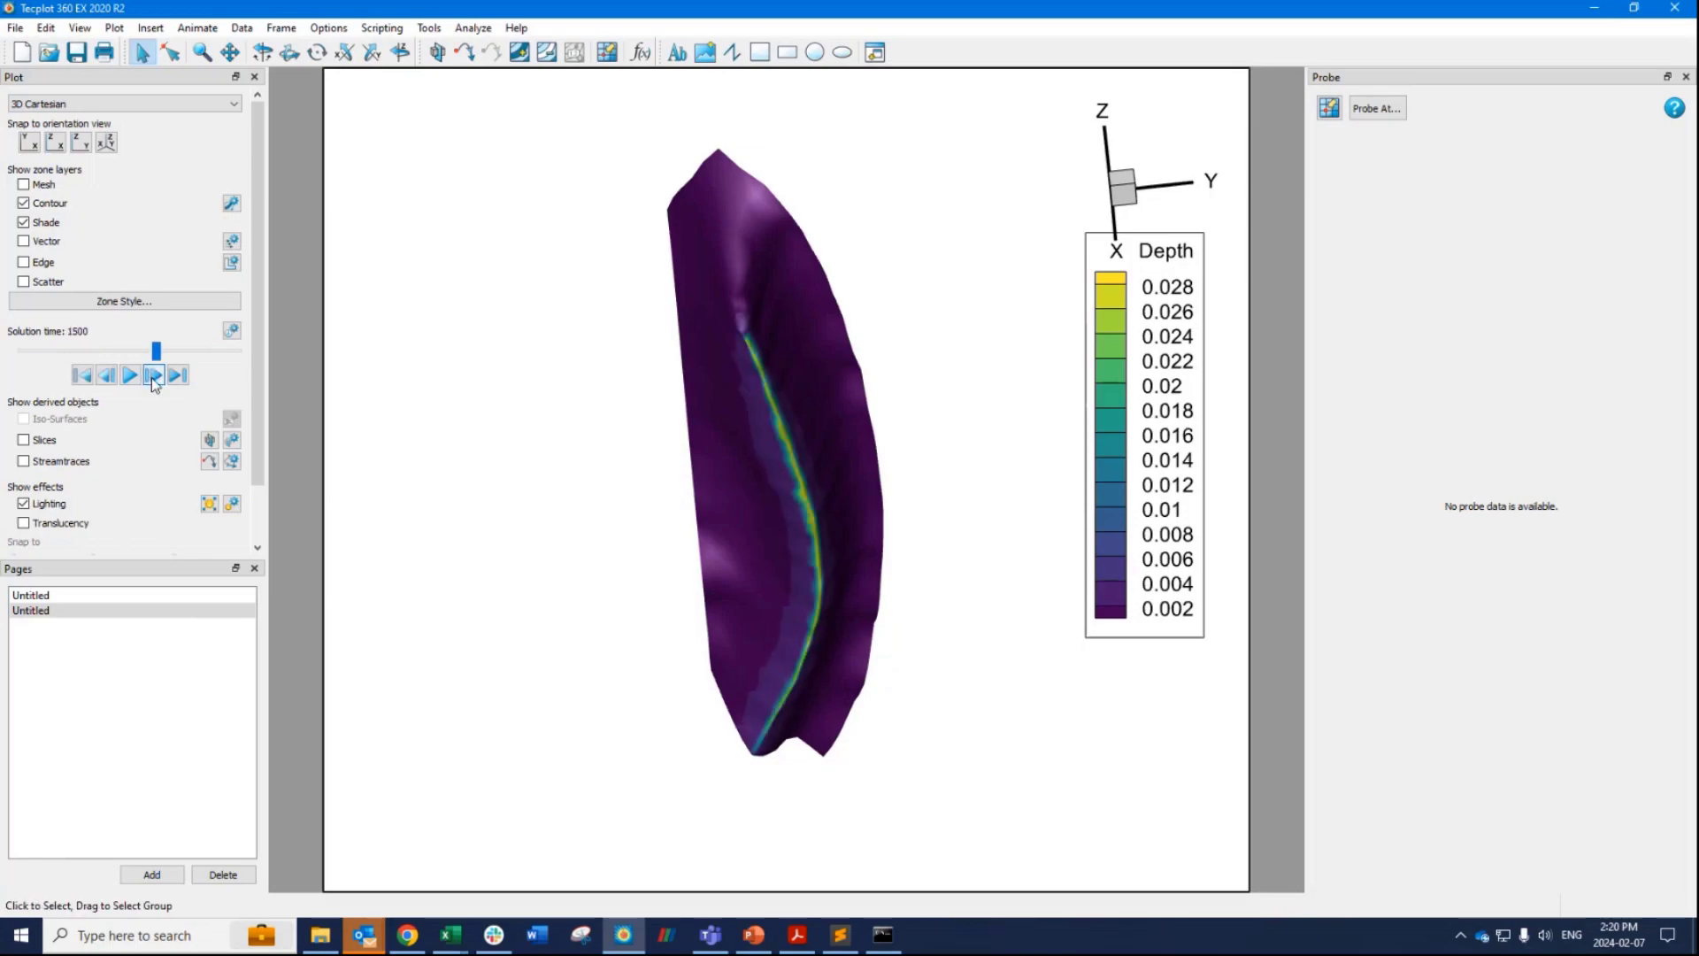
{"action": "left_click", "coordinate": [105, 381]}
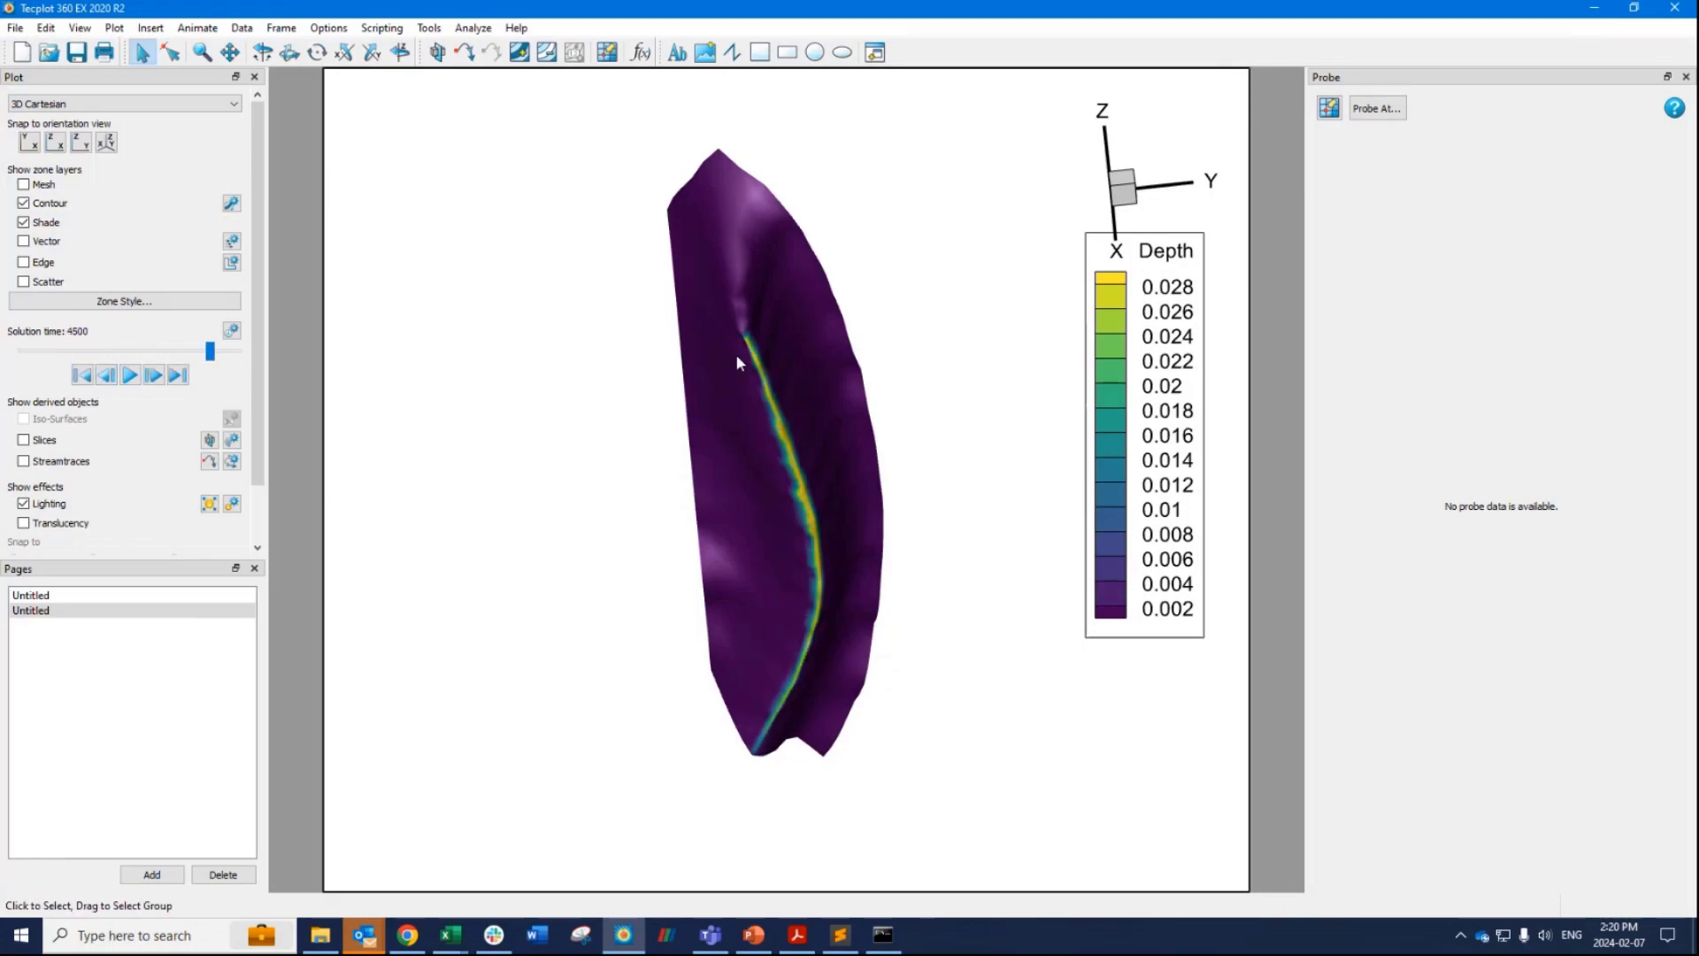
Switch to abdul.grok in Sublime Text and examine the time value table of the top flux boundary condition.
{"action": "left_click", "coordinate": [841, 935]}
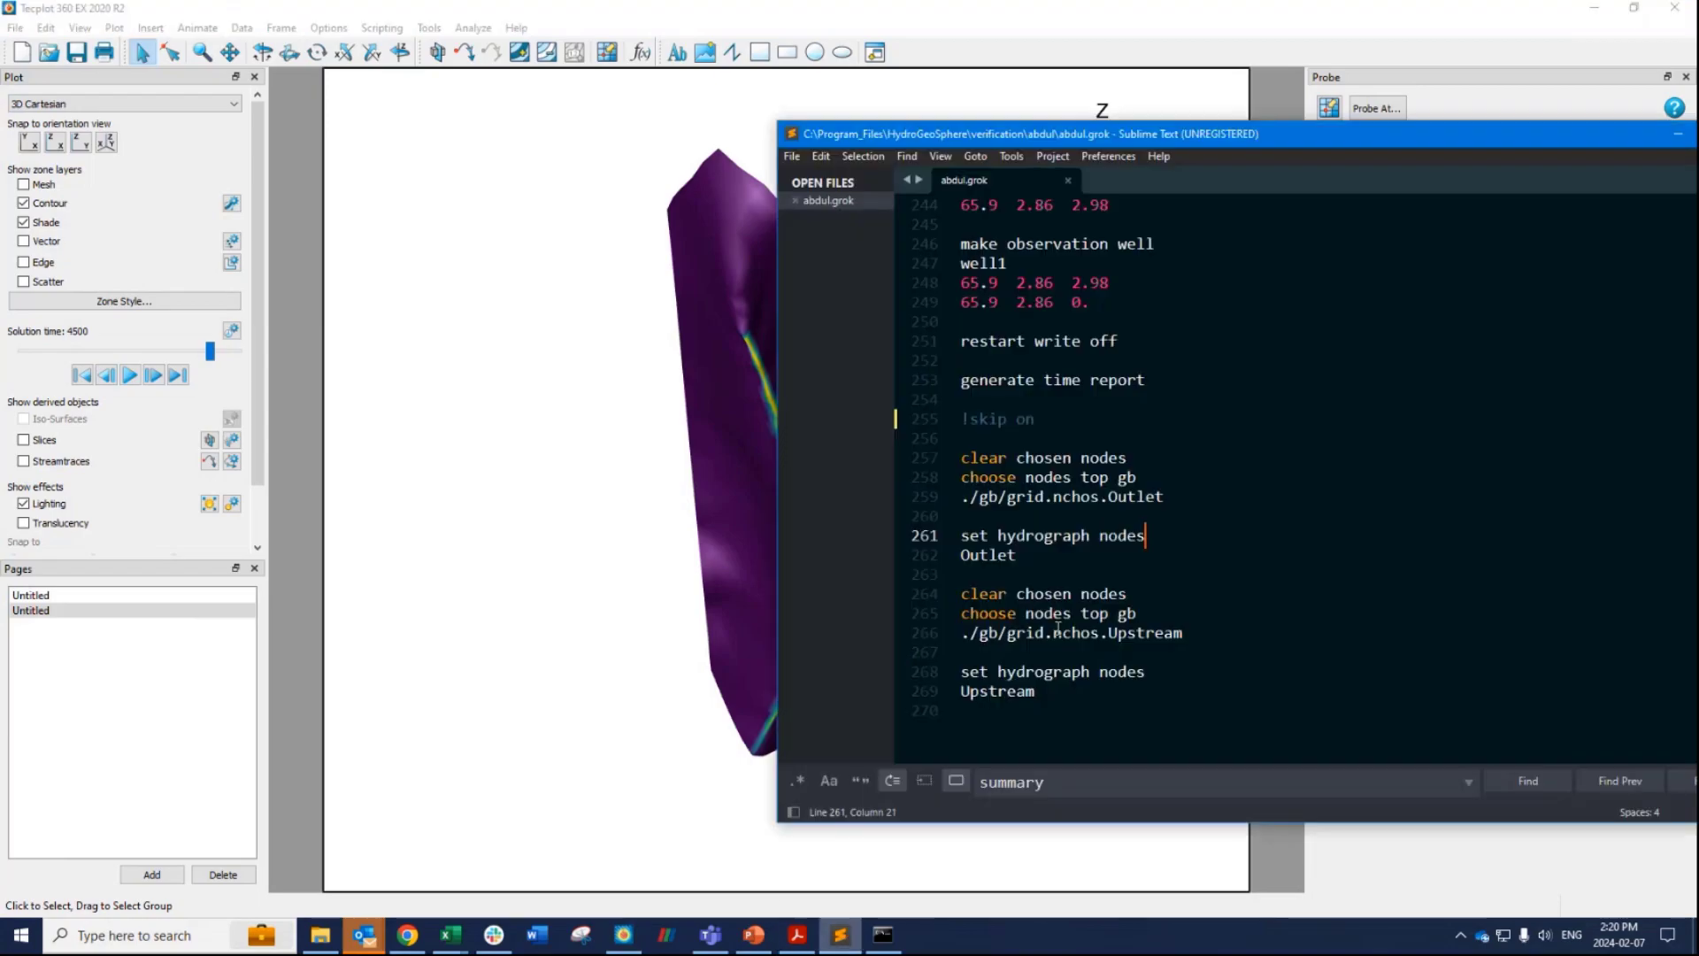
{"action": "scroll", "coordinate": [1124, 501], "scroll_direction": "up", "scroll_amount": 20}
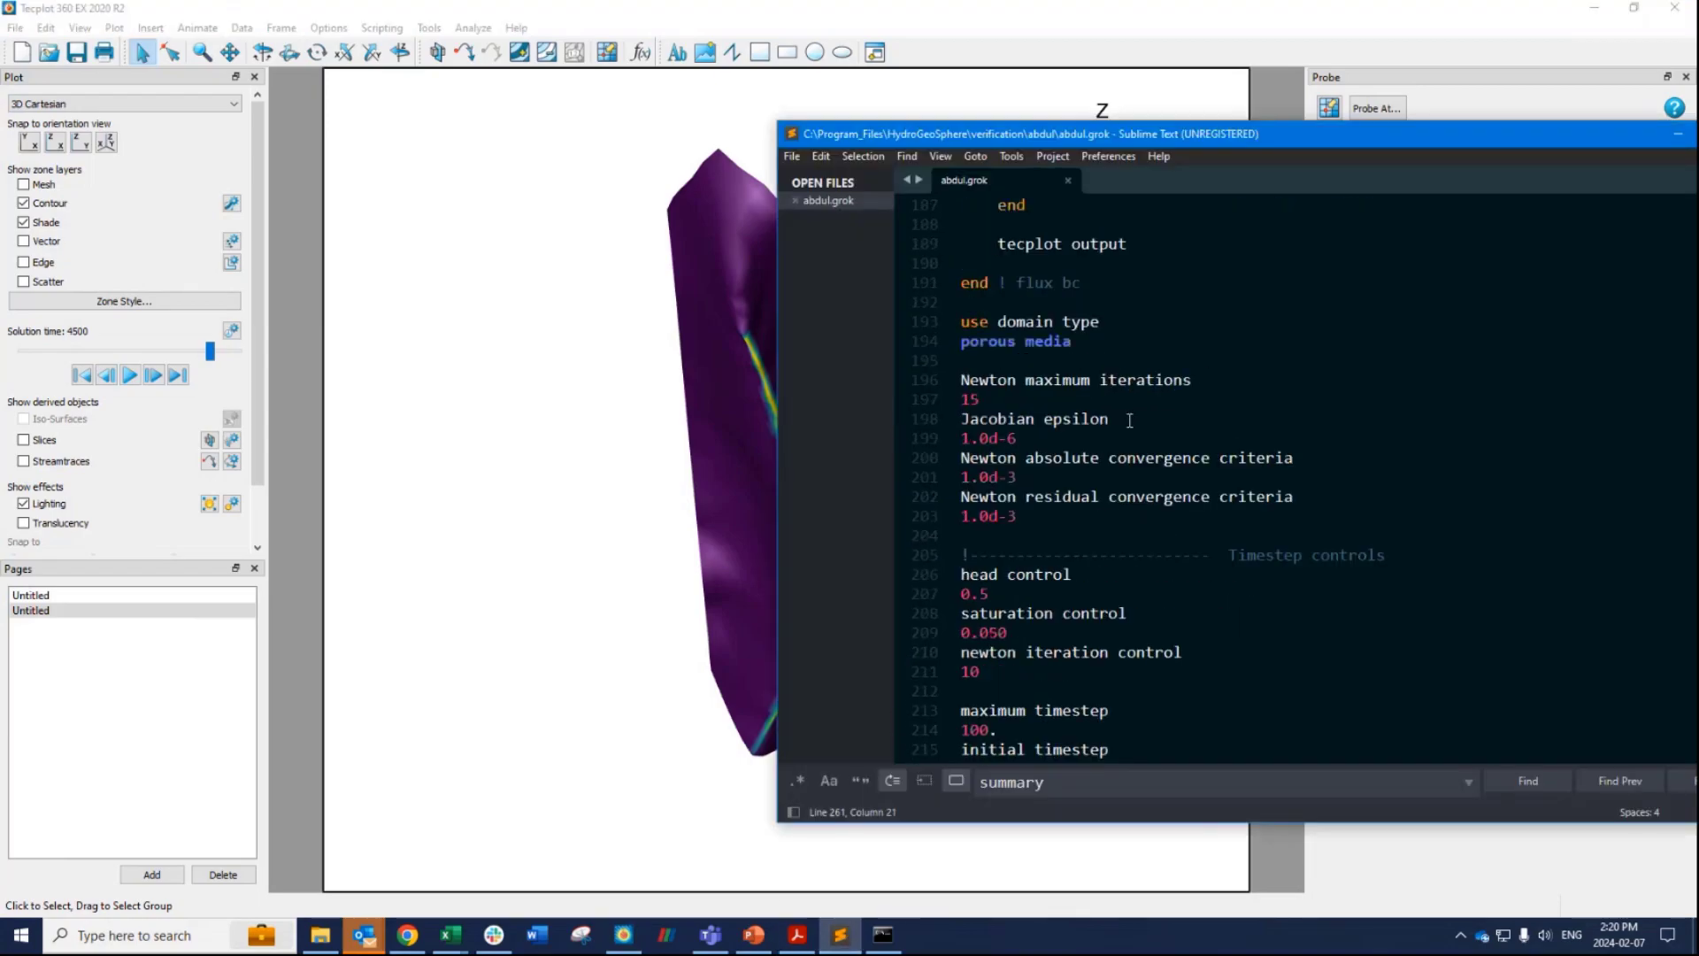
{"action": "scroll", "coordinate": [1115, 528], "scroll_direction": "up", "scroll_amount": 5}
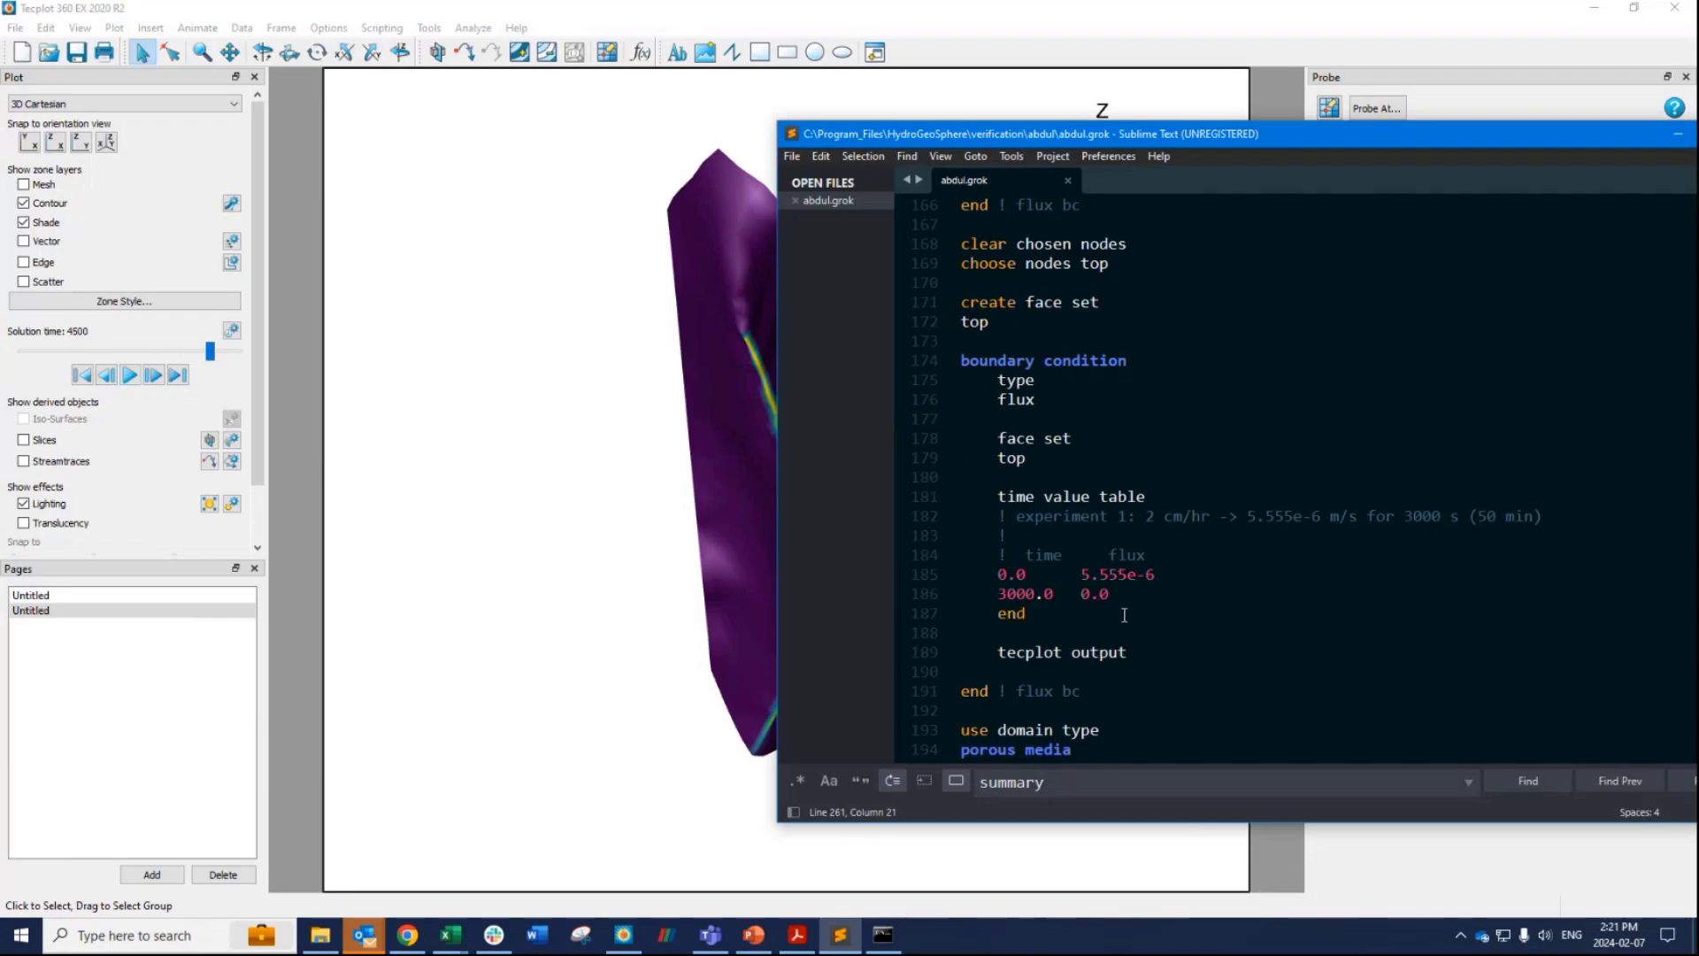
{"action": "left_click_drag", "start_coordinate": [1544, 516], "coordinate": [989, 516]}
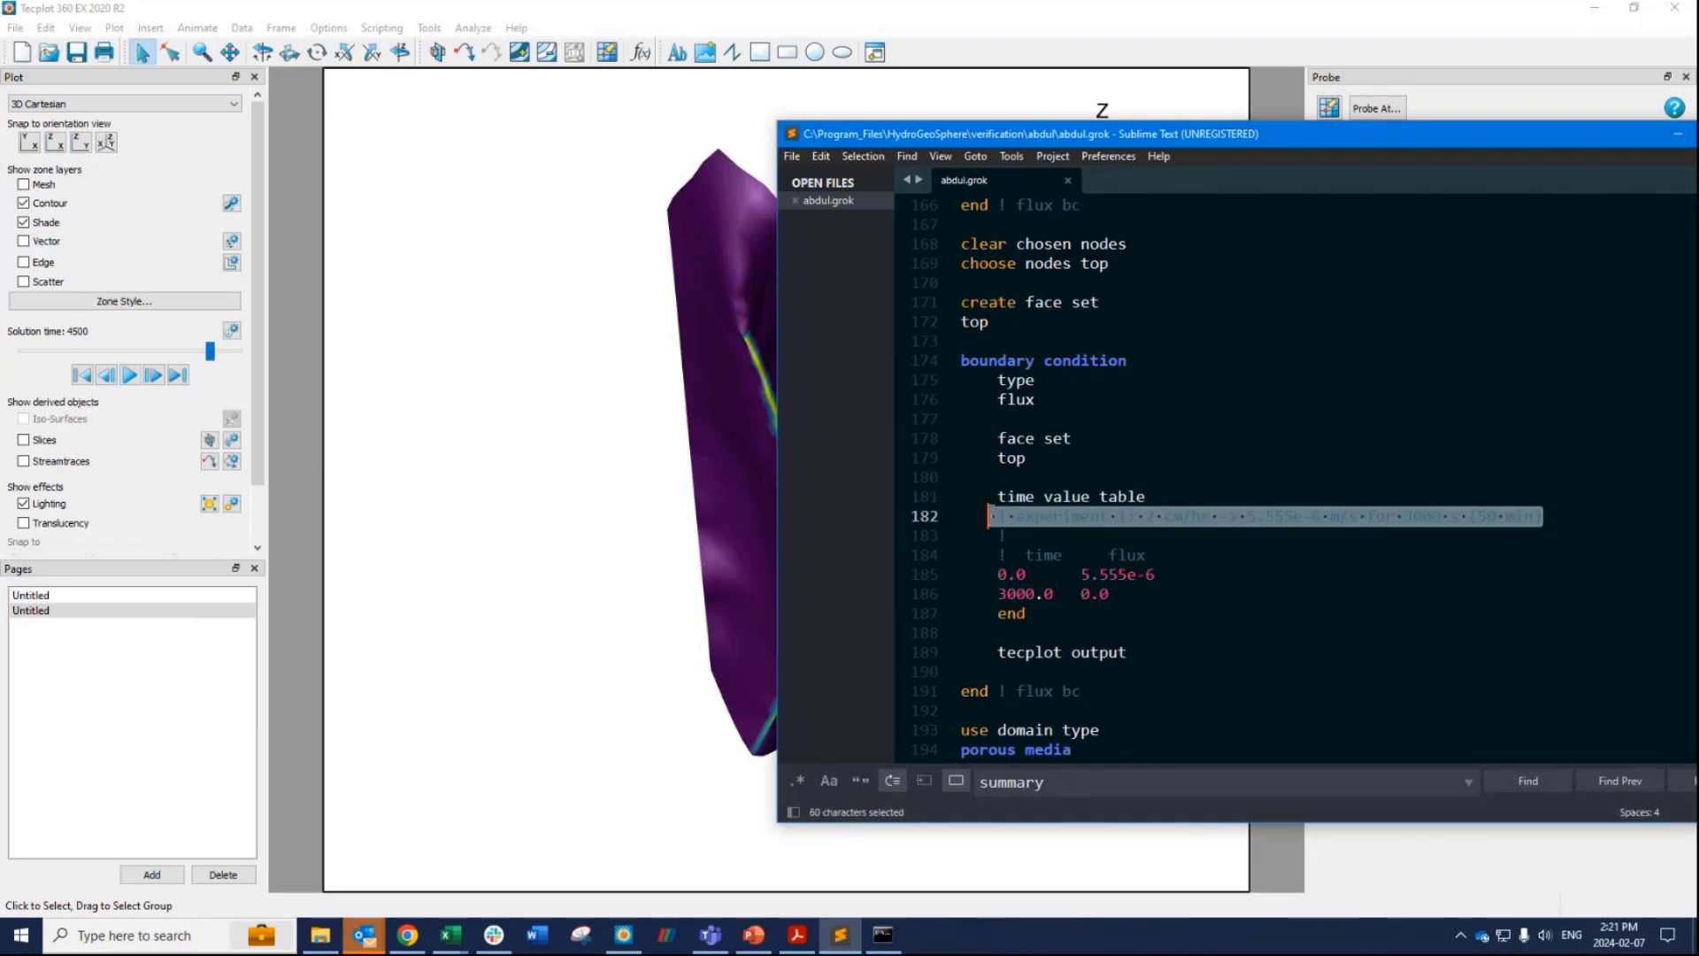
{"action": "left_click_drag", "start_coordinate": [1165, 609], "coordinate": [982, 558]}
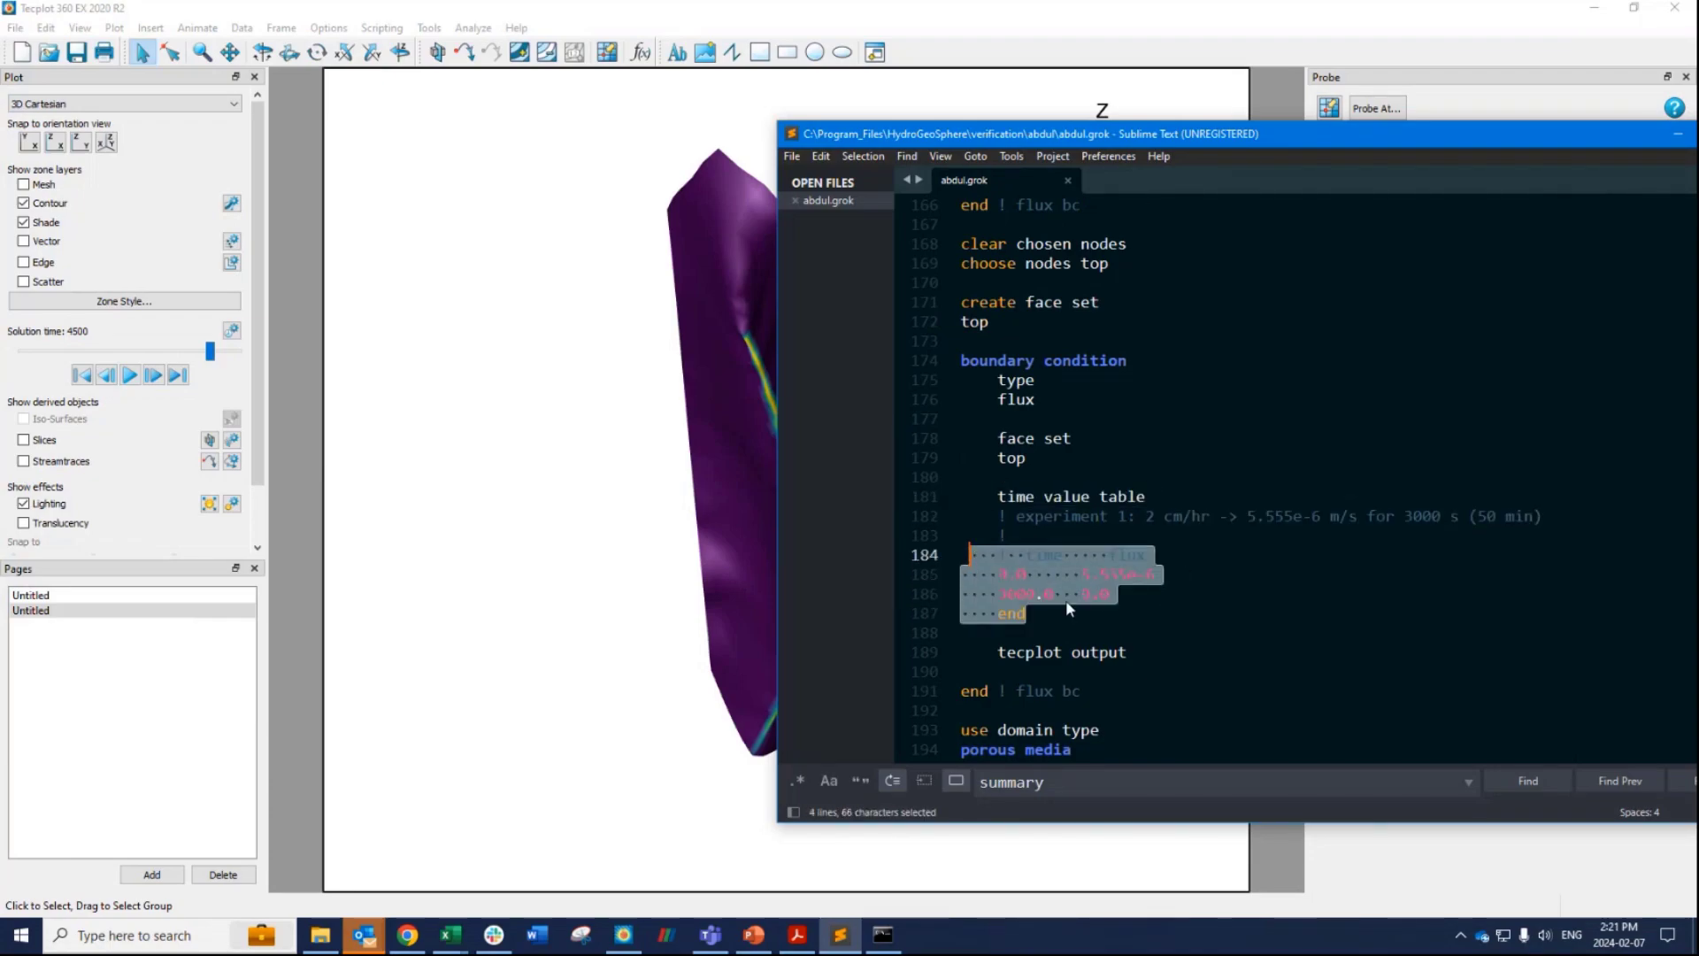
Return to Tecplot and compare the depth contours at solution times 3000, 4500 and 6000.
{"action": "left_click", "coordinate": [531, 574]}
{"action": "left_click", "coordinate": [106, 375]}
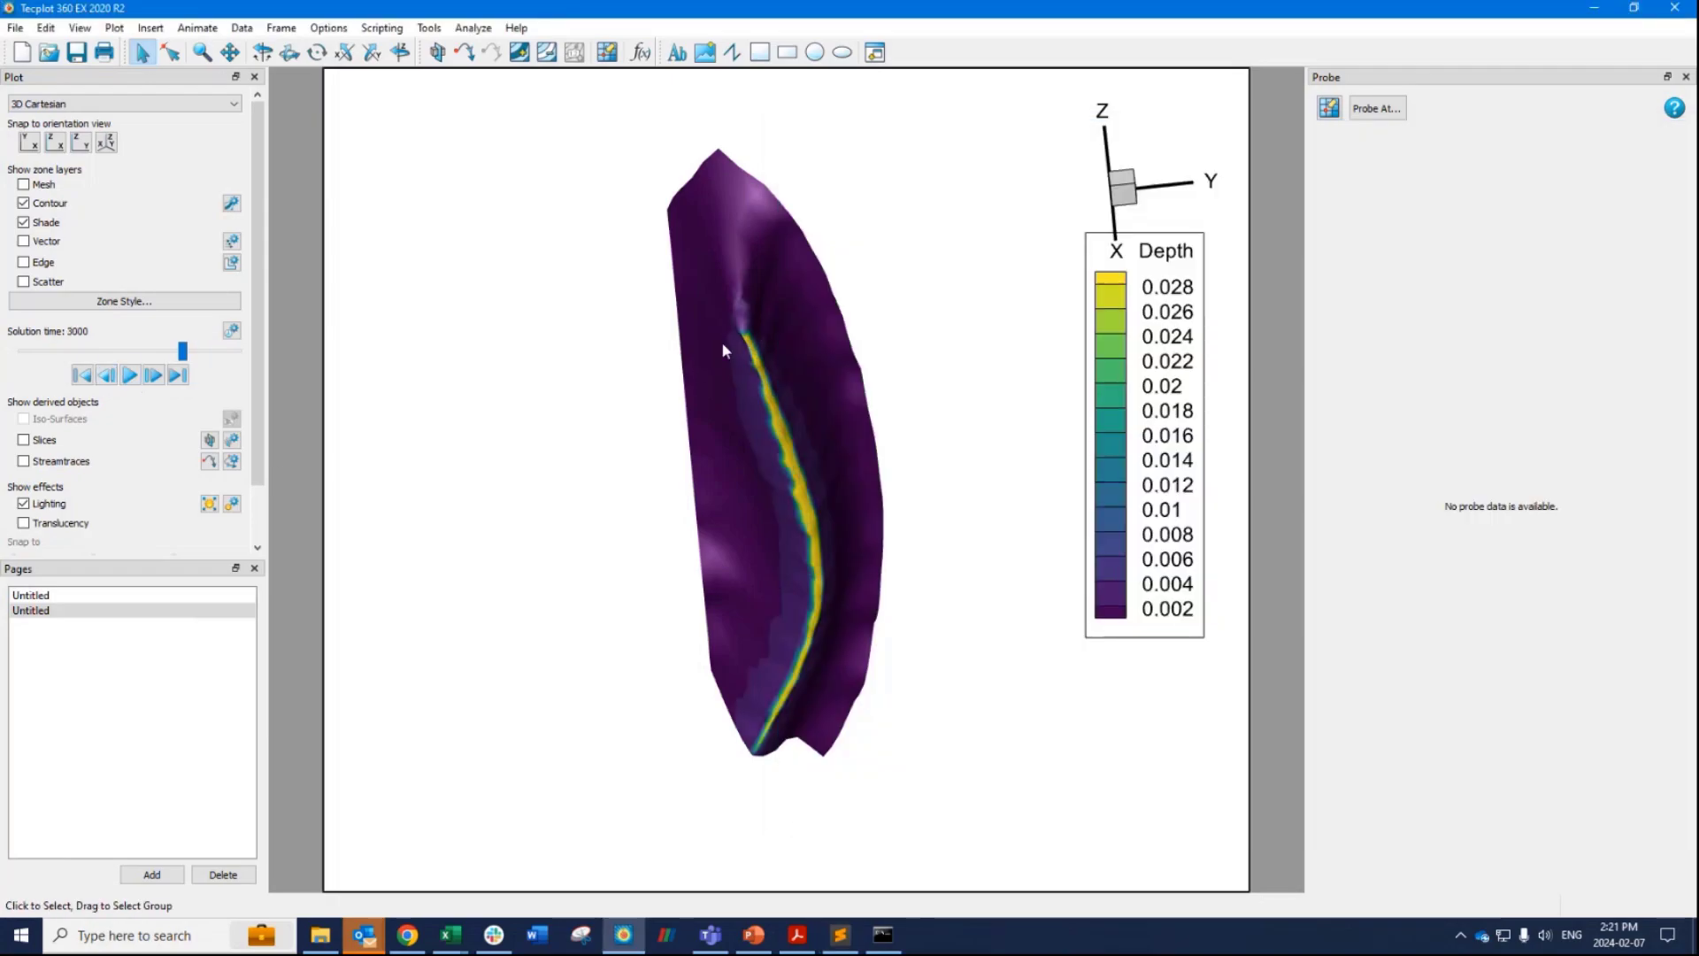
{"action": "left_click", "coordinate": [154, 376]}
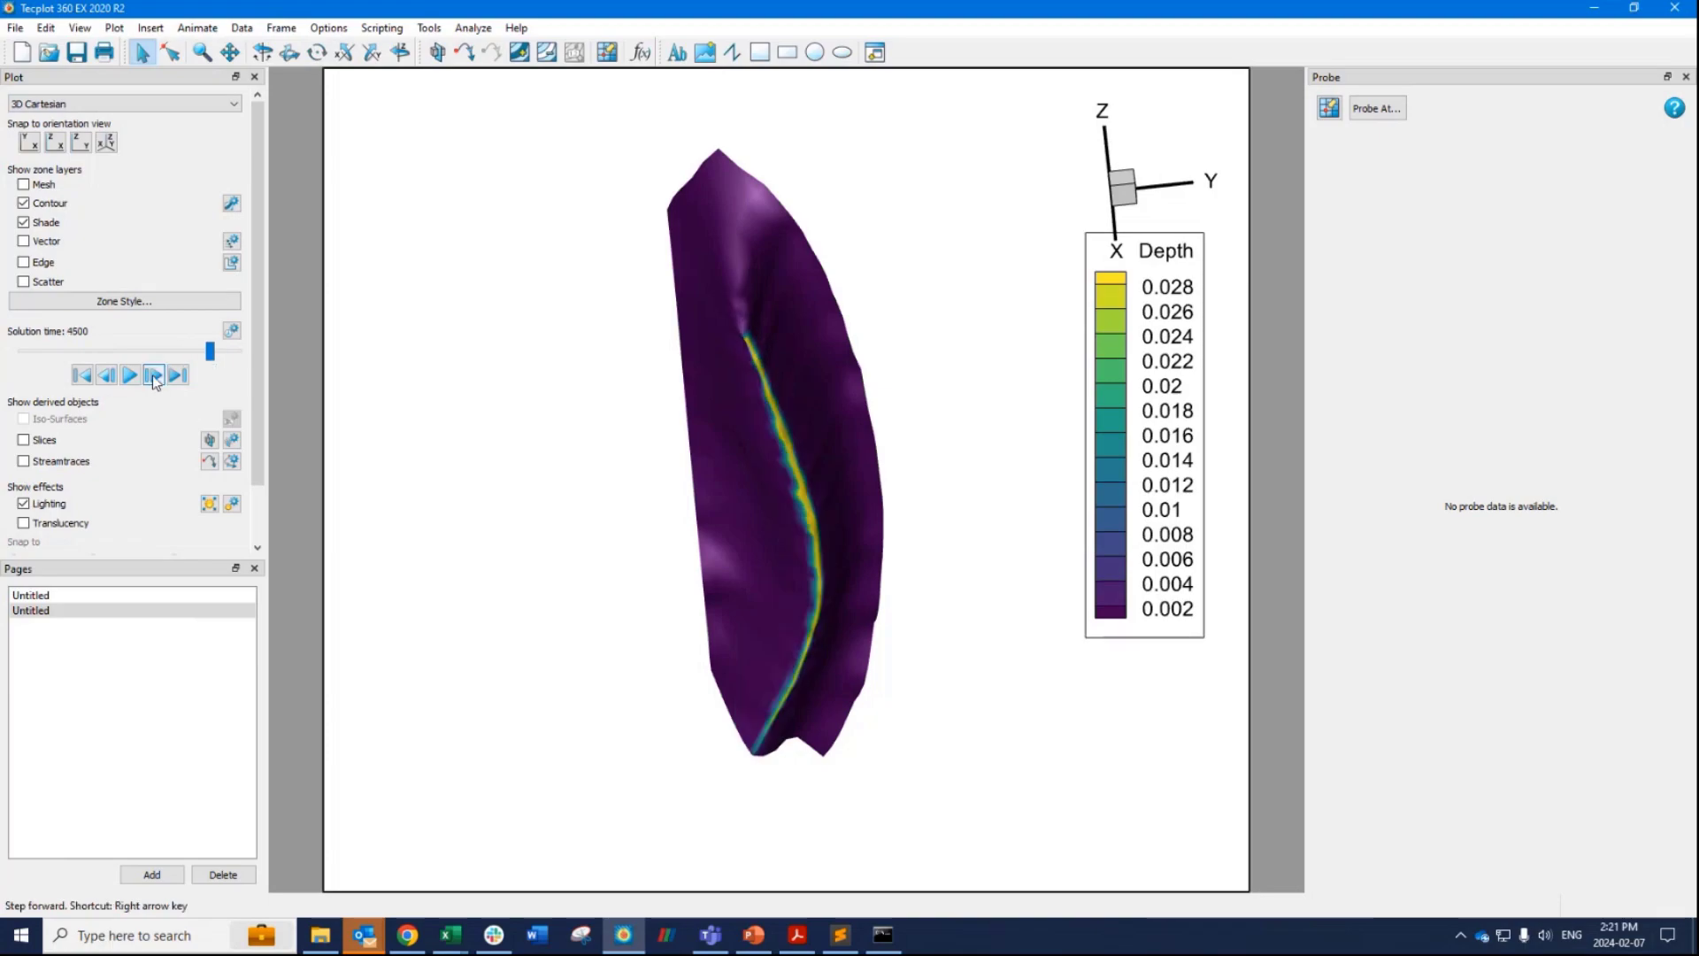
{"action": "left_click", "coordinate": [154, 377]}
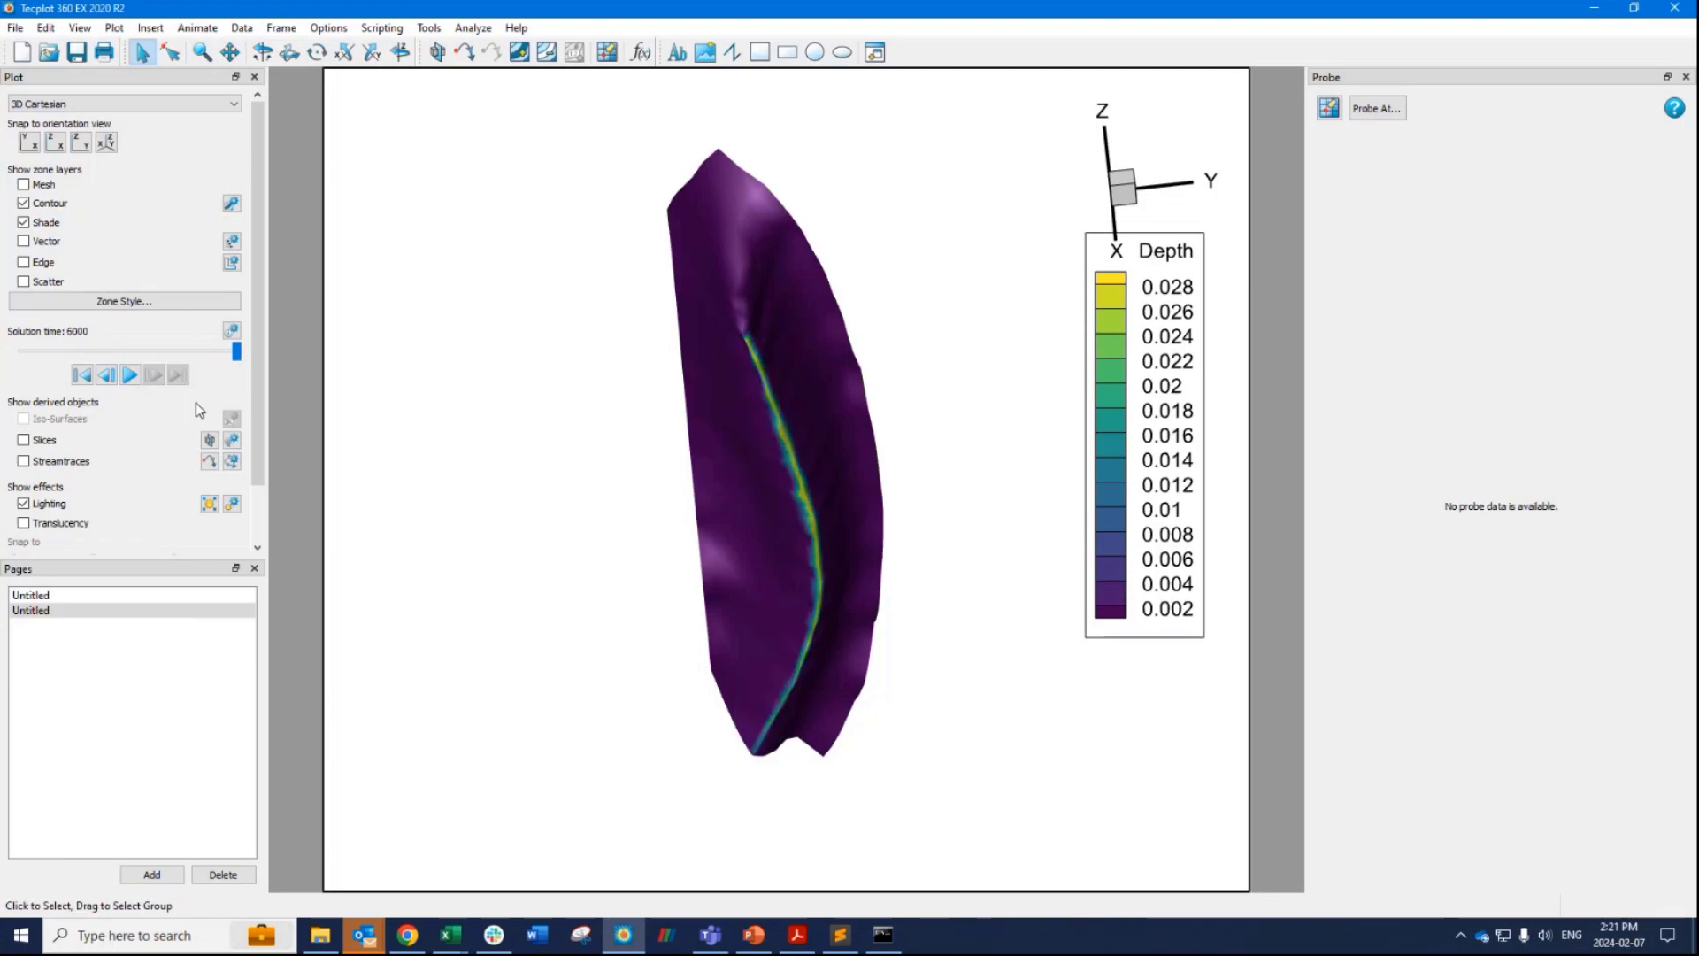
Close Tecplot 360, discarding the layout changes, and return to the PowerPoint presentation.
{"action": "left_click", "coordinate": [1673, 9]}
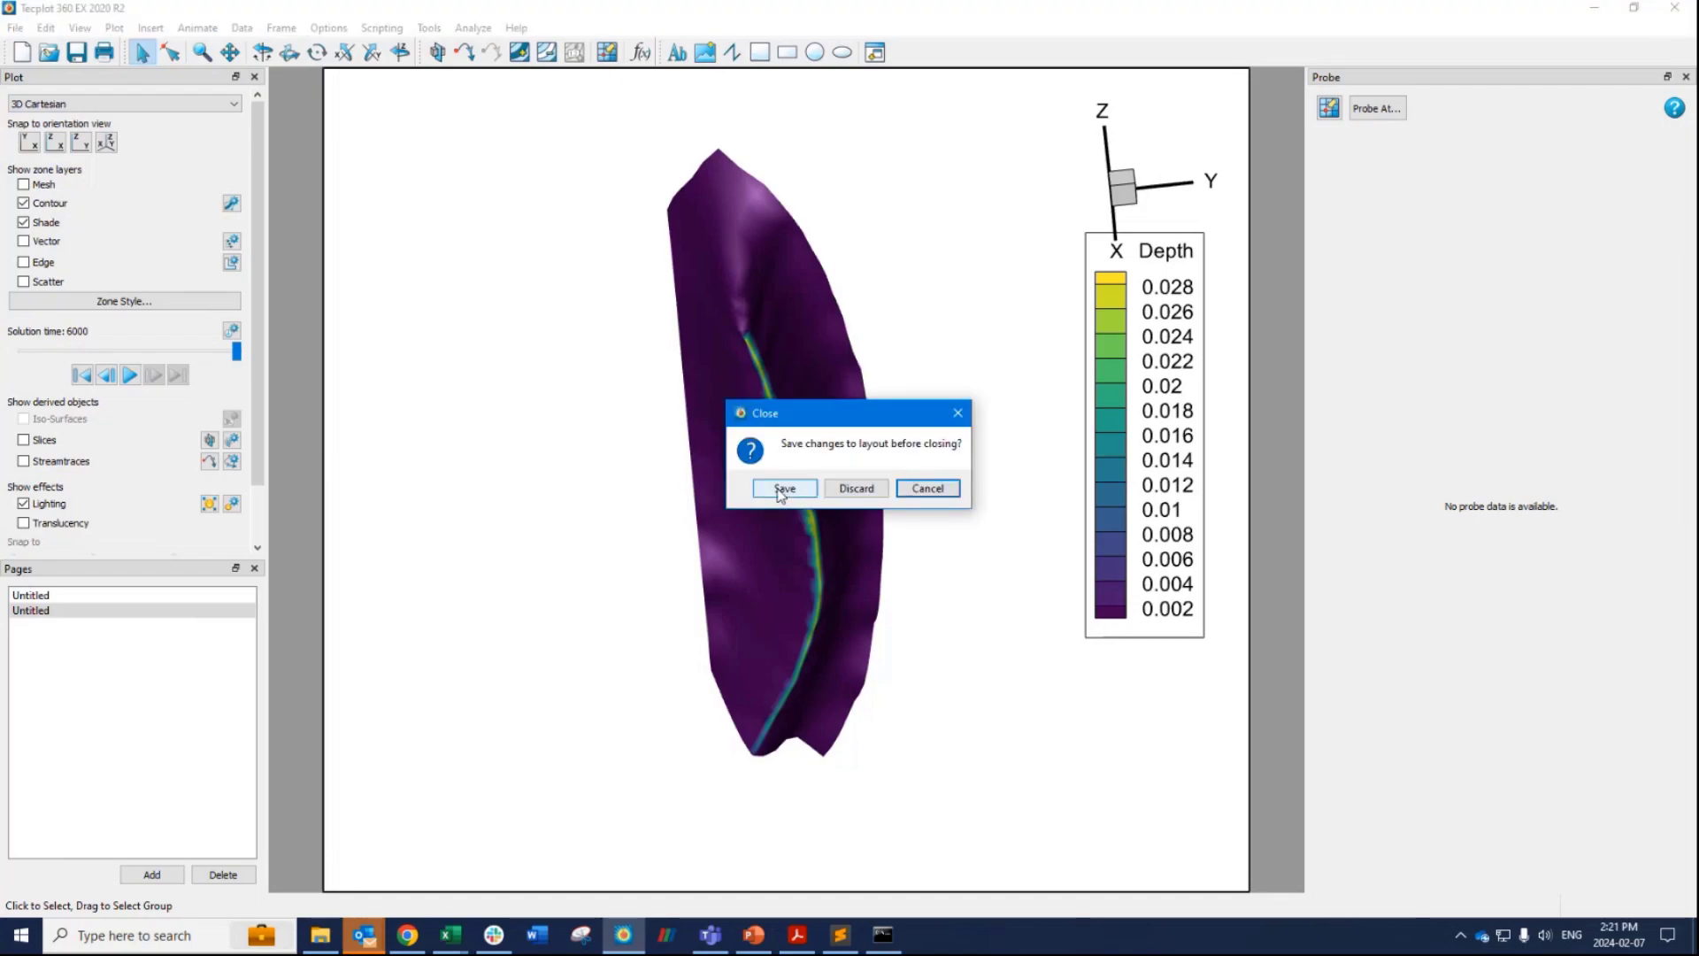
{"action": "left_click", "coordinate": [856, 488]}
{"action": "left_click", "coordinate": [544, 524]}
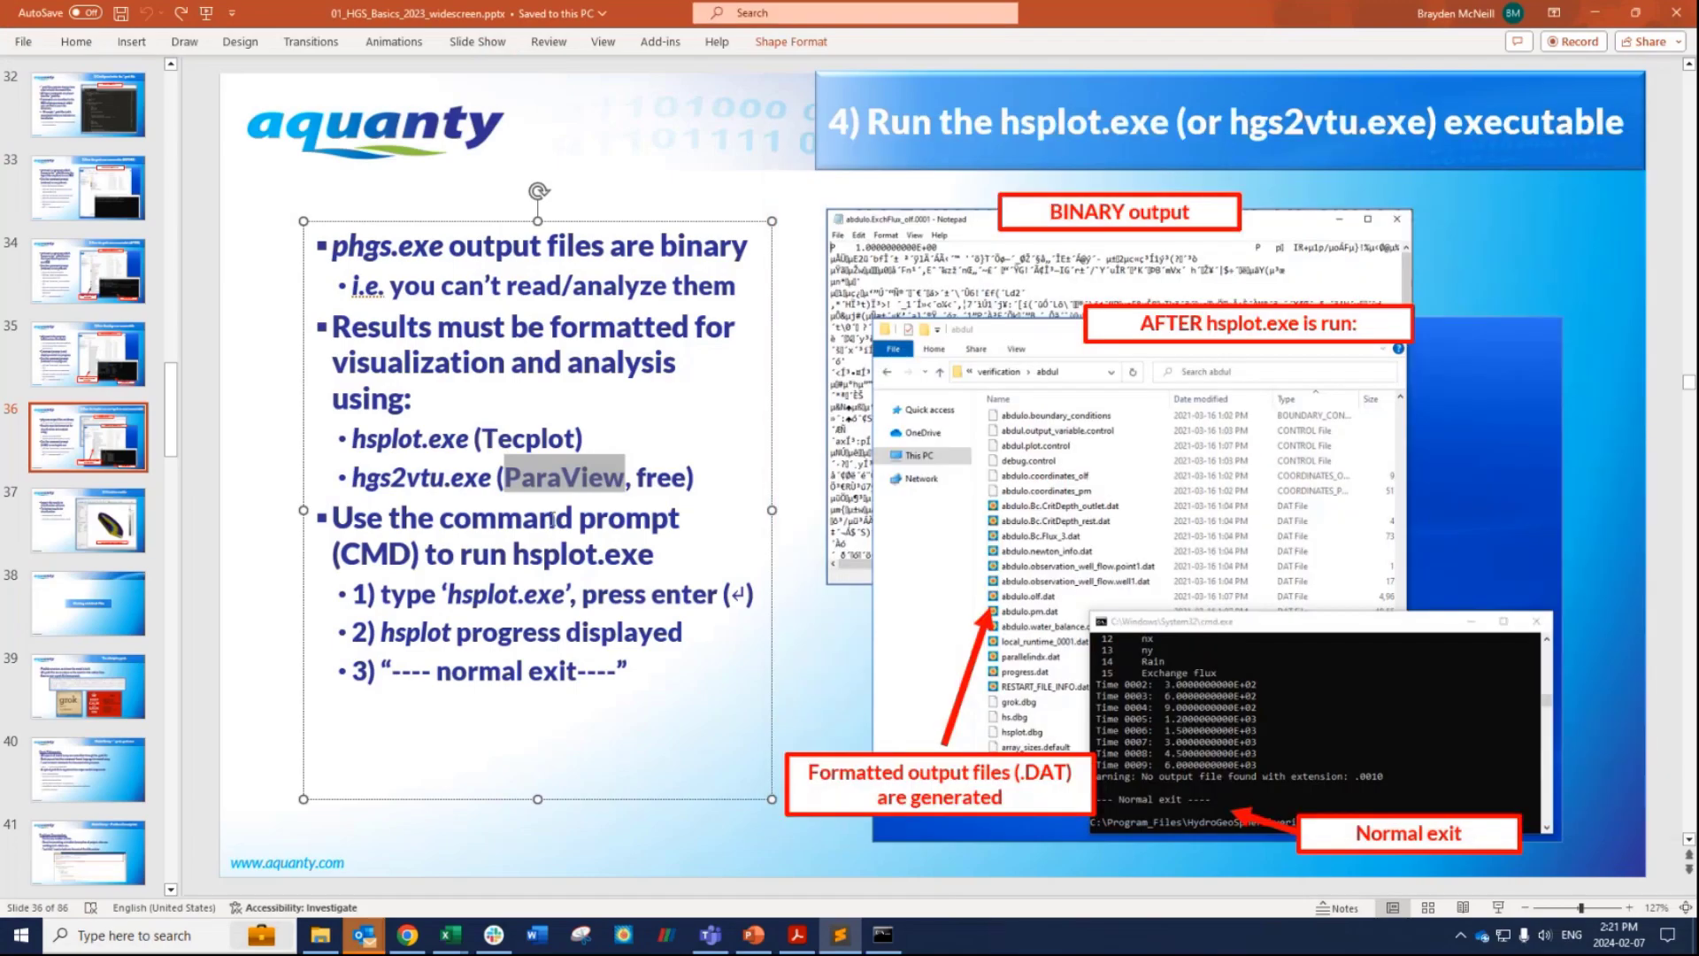
Go to slide 37 on visualizing results, undo the accidental text move, and highlight ParaView beside hgs2vtu.exe.
{"action": "scroll", "coordinate": [603, 617], "scroll_direction": "down", "scroll_amount": 1}
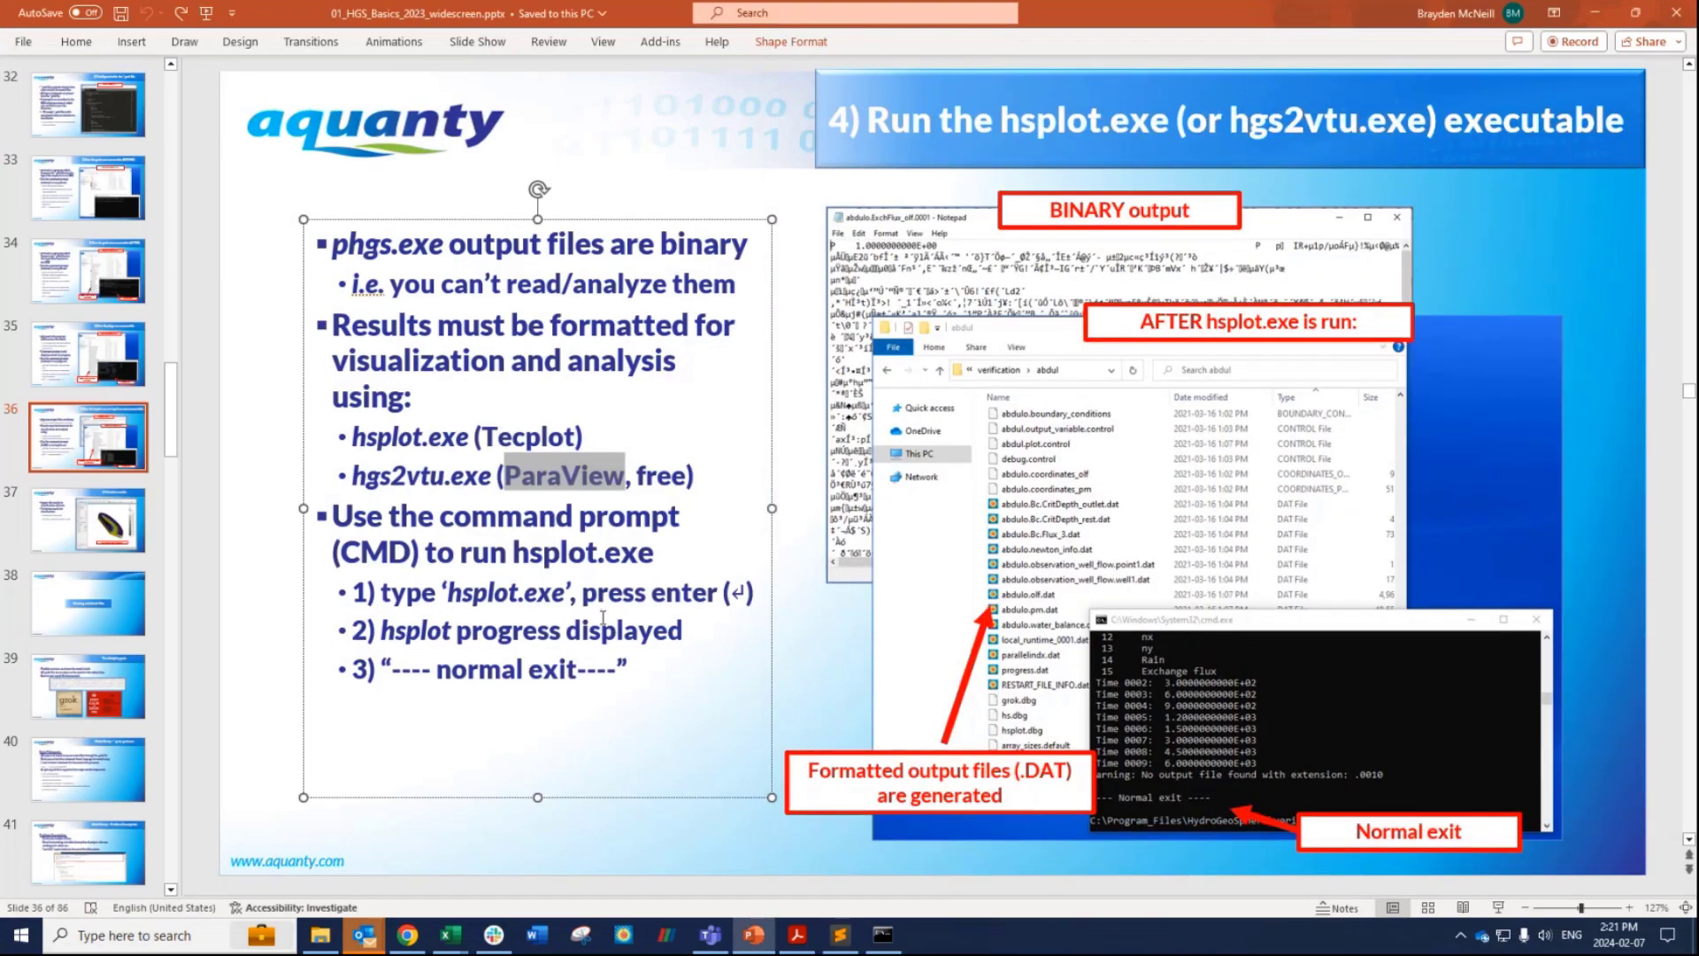
{"action": "scroll", "coordinate": [481, 569], "scroll_direction": "down", "scroll_amount": 2}
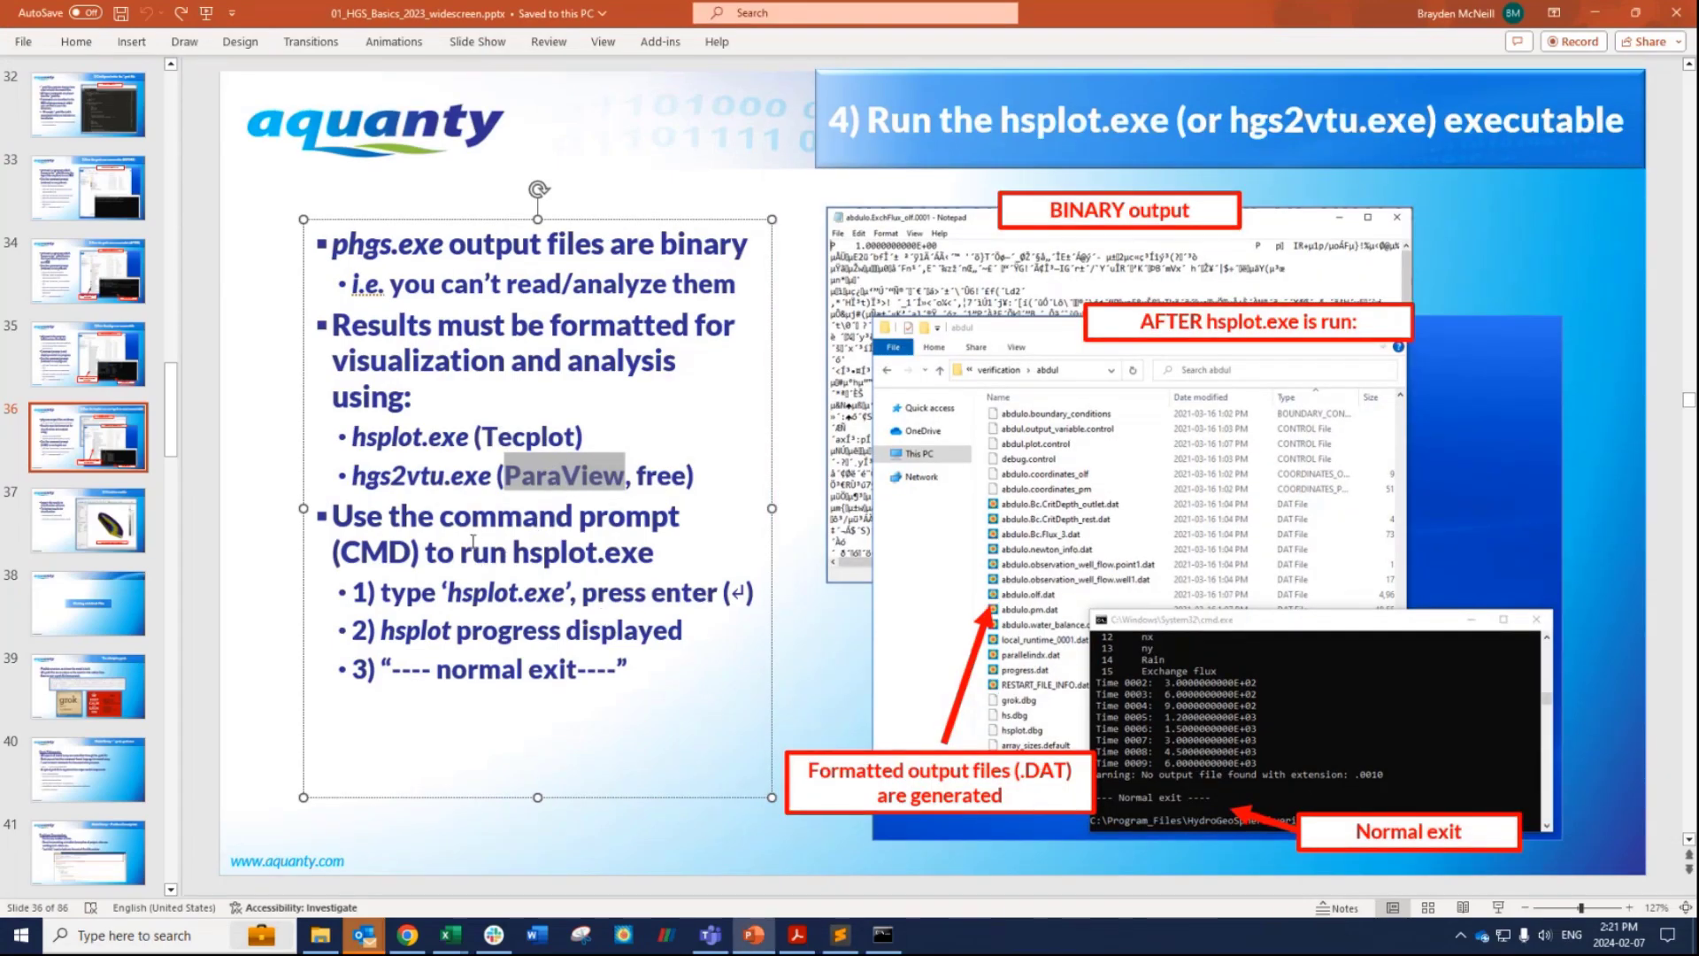
{"action": "left_click_drag", "start_coordinate": [359, 438], "coordinate": [507, 413]}
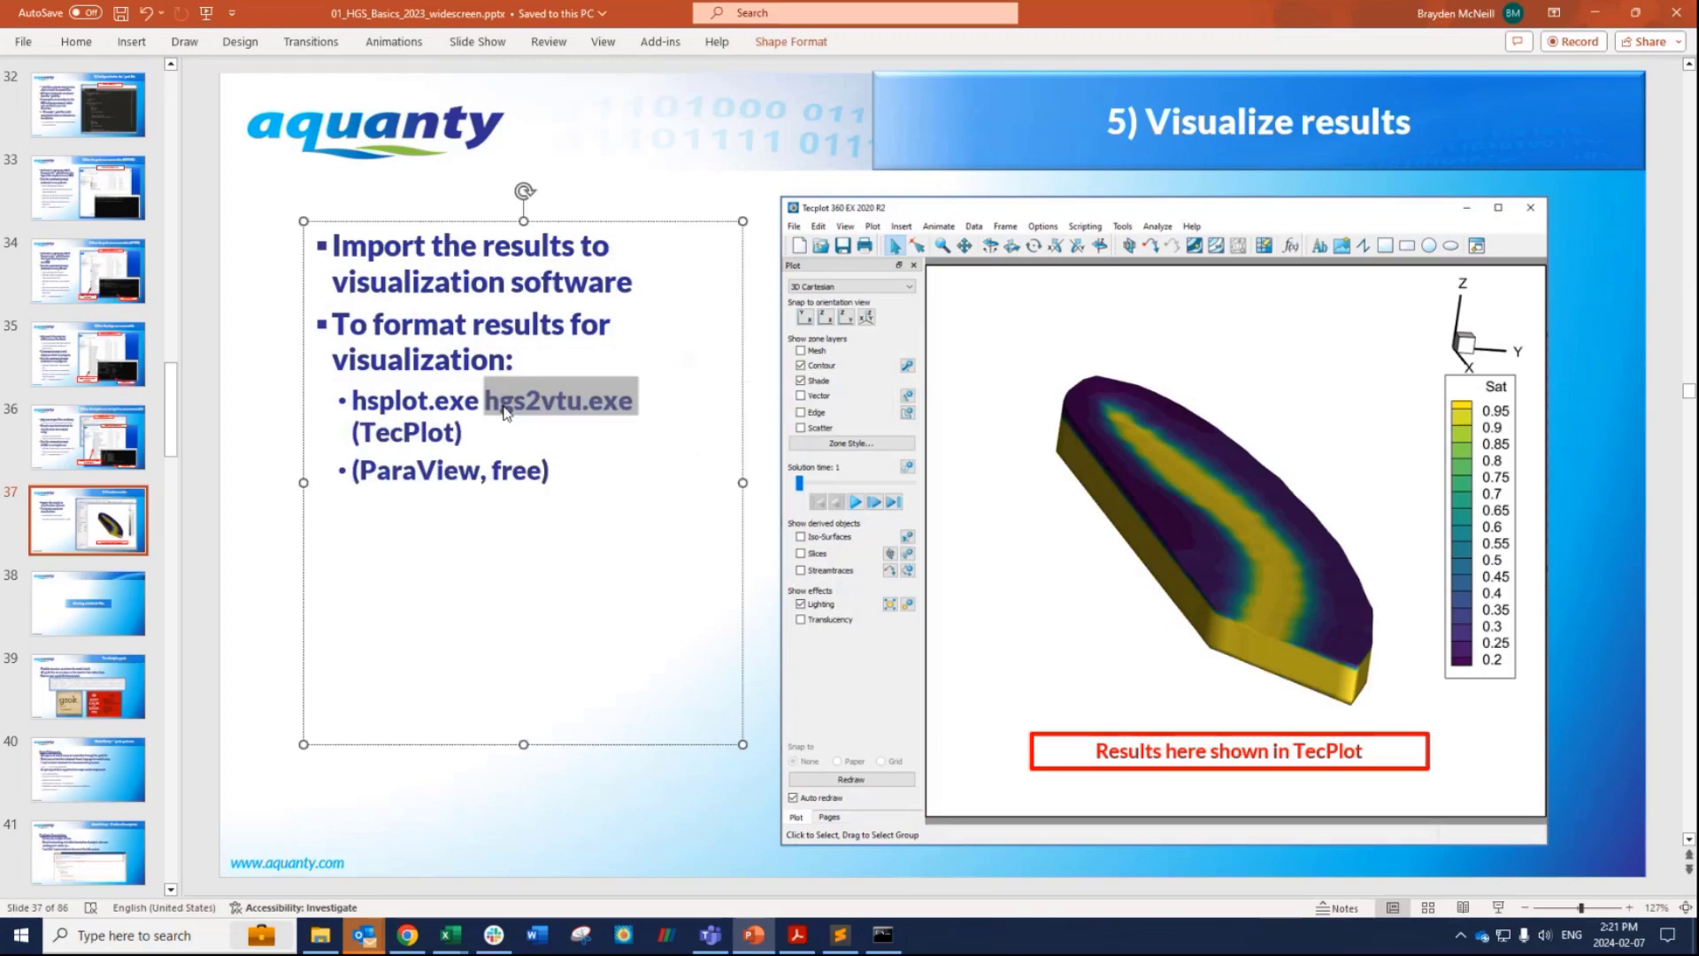
{"action": "key", "text": "ctrl+z"}
{"action": "left_click", "coordinate": [556, 423]}
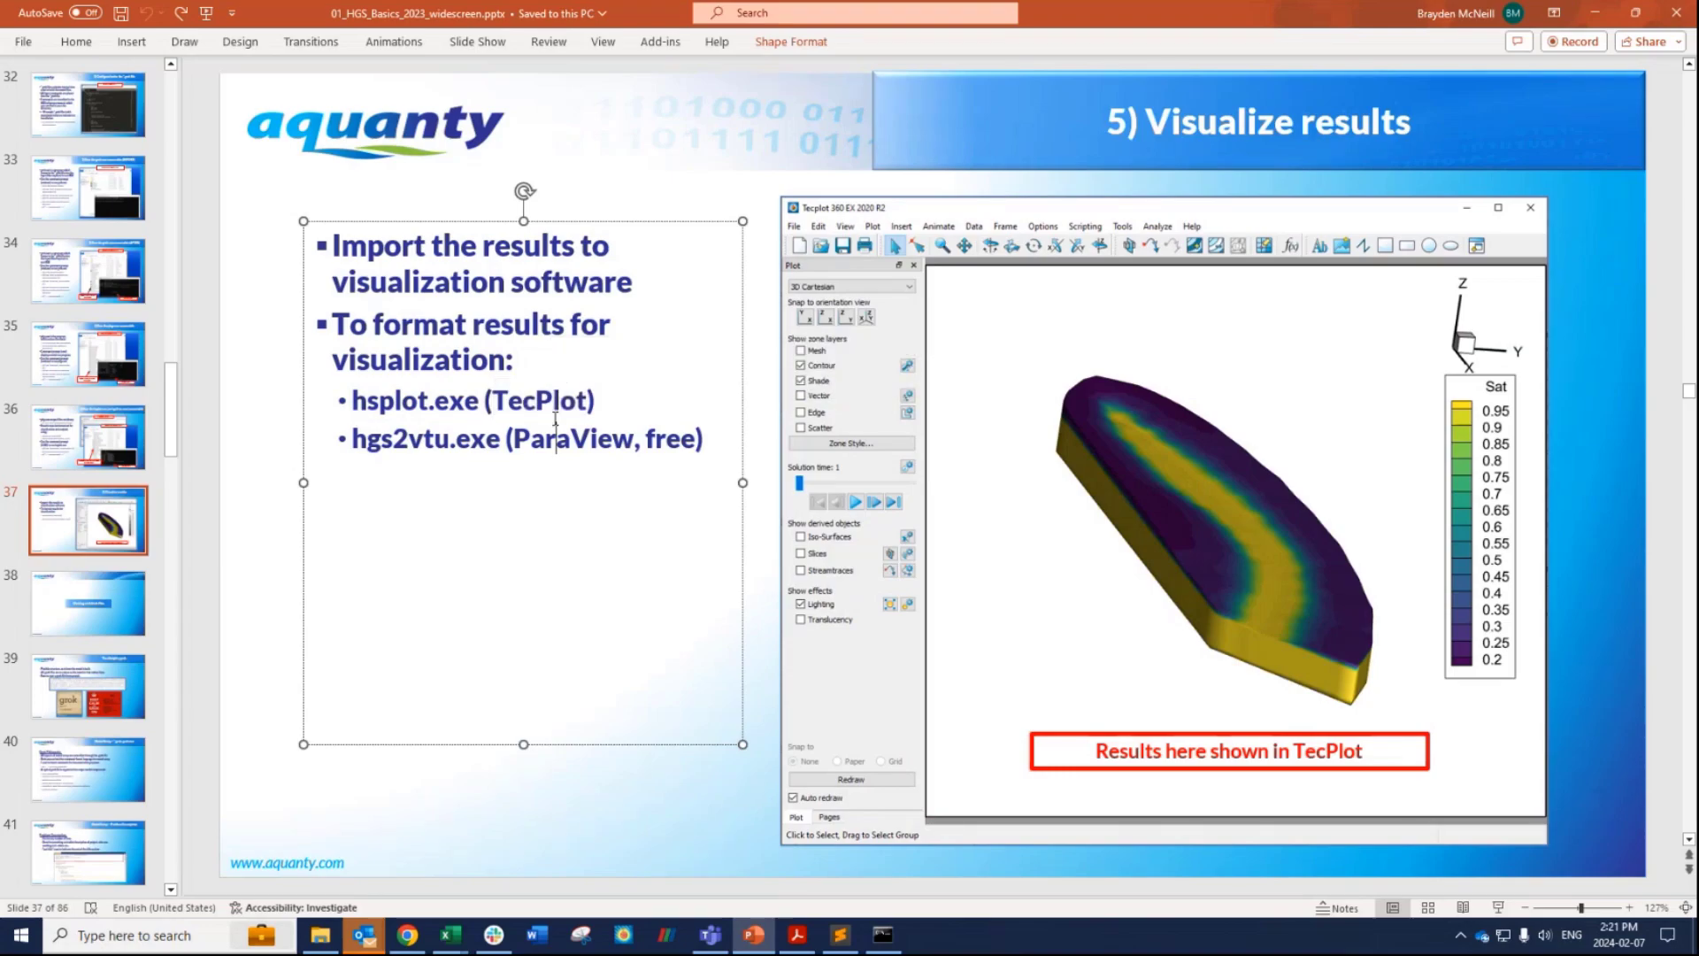
{"action": "double_click", "coordinate": [544, 443]}
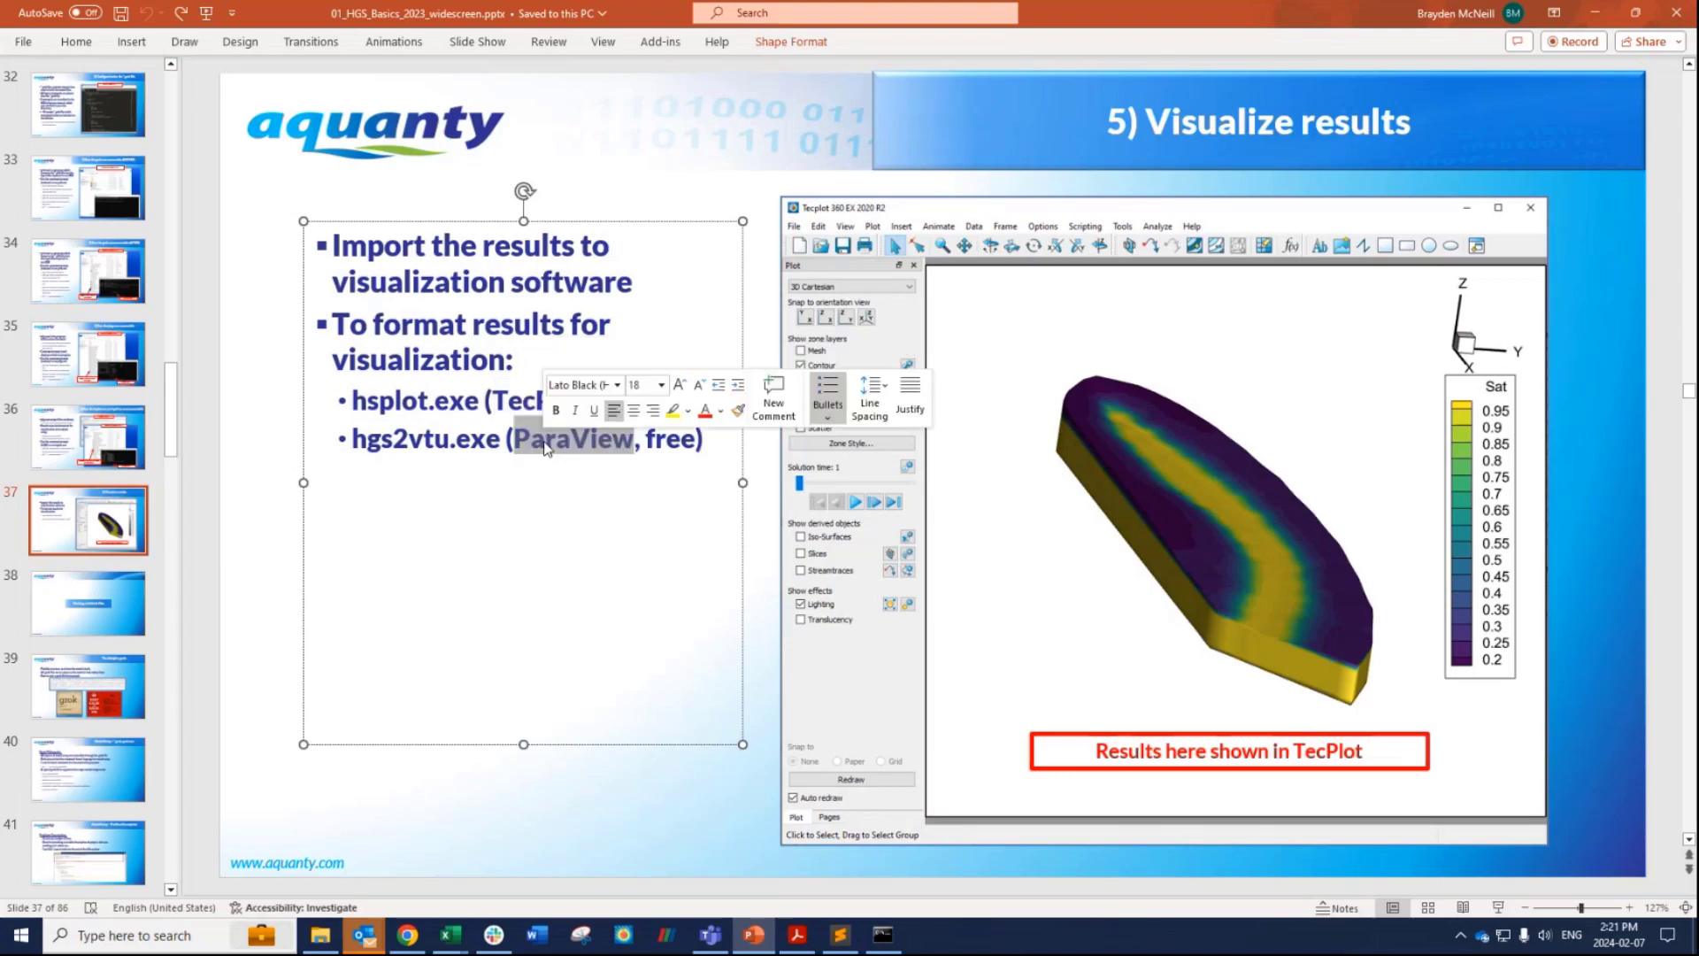
{"action": "left_click", "coordinate": [558, 439]}
{"action": "double_click", "coordinate": [558, 438]}
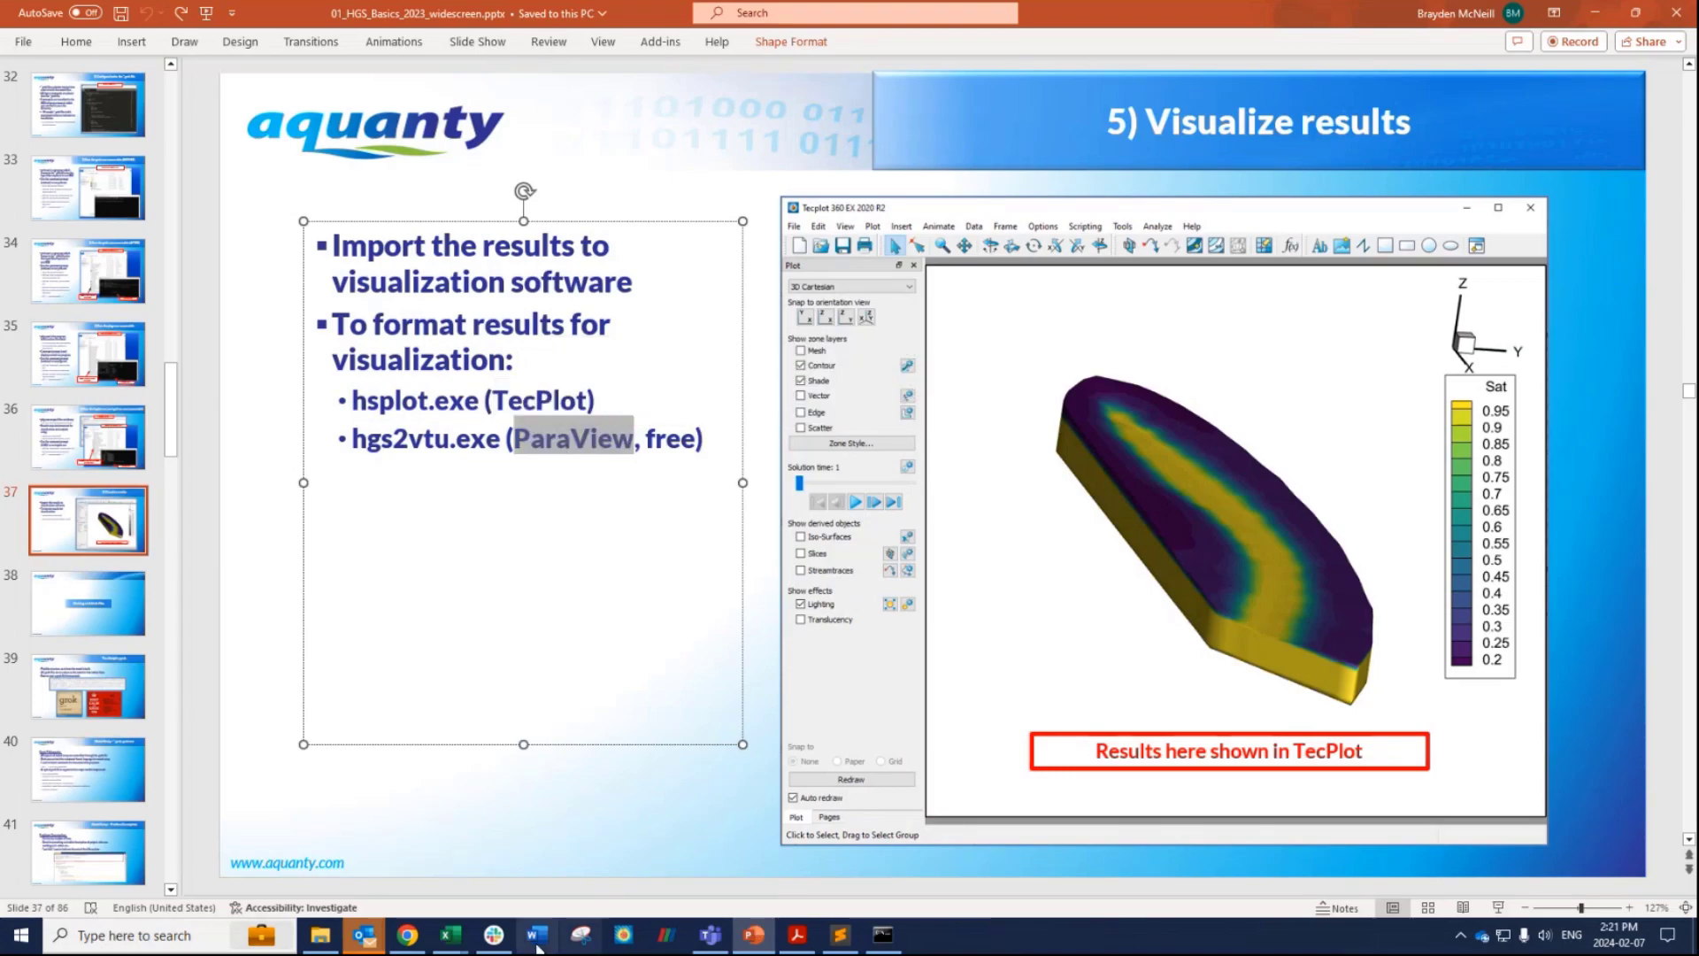
Switch to the command prompt in the abdul folder and run hgs2vtu.exe to convert the results for ParaView.
{"action": "left_click", "coordinate": [883, 935]}
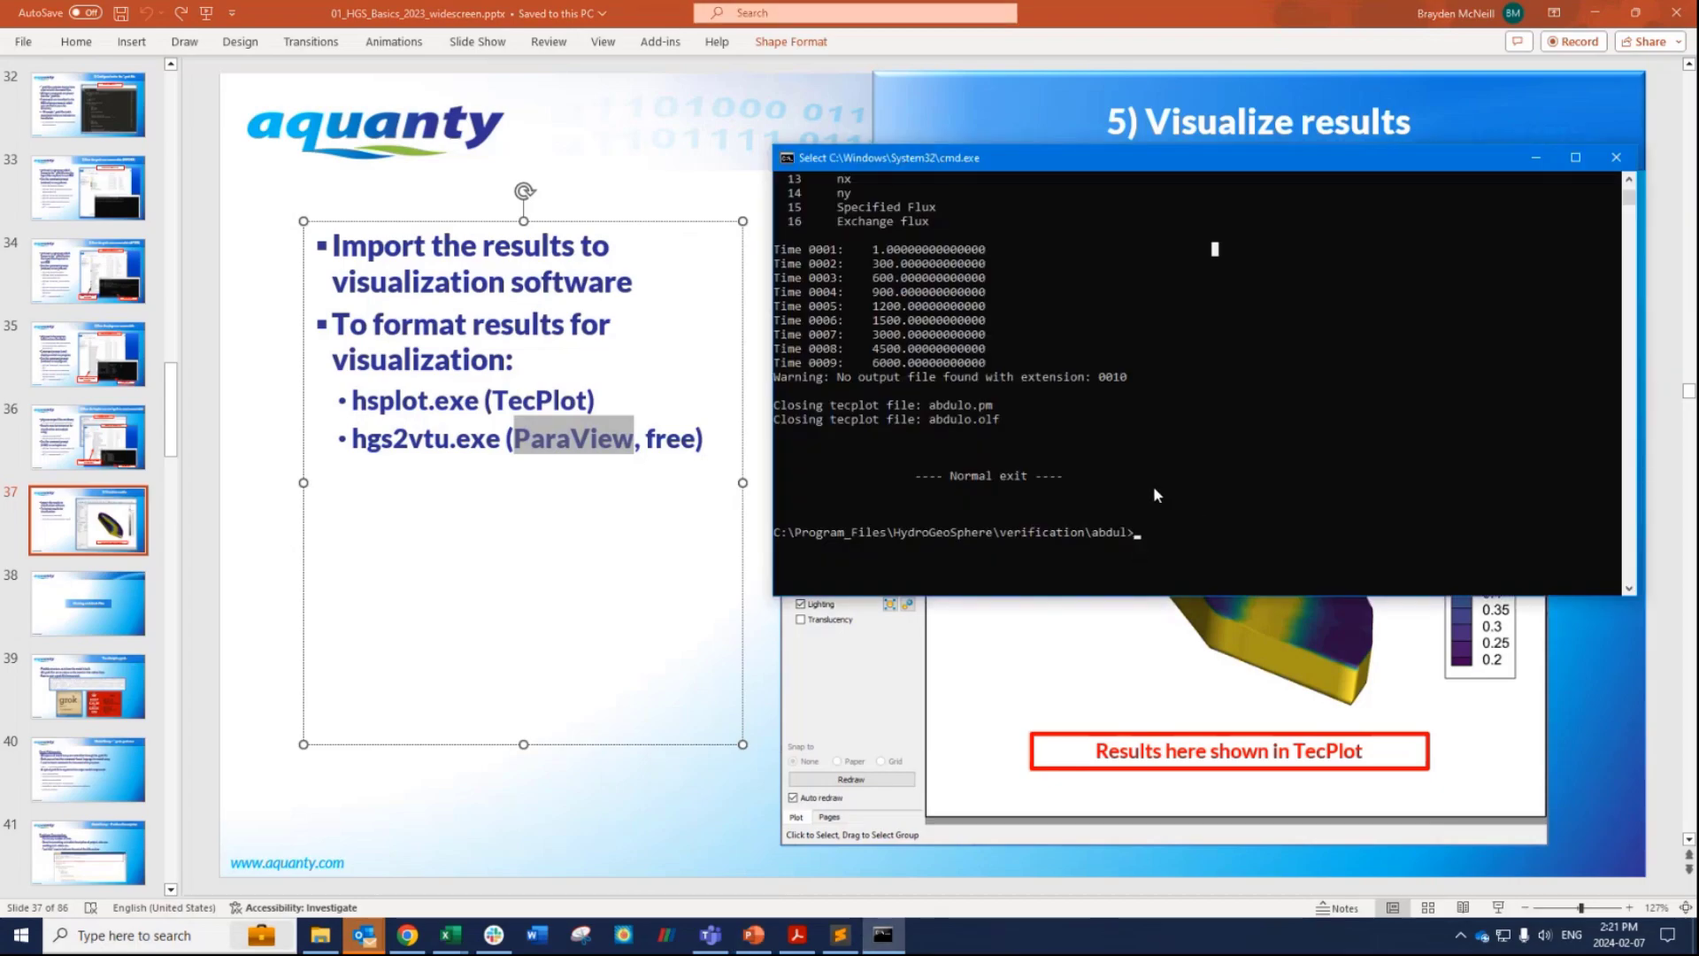
{"action": "type", "text": "hgs2vtu.exe"}
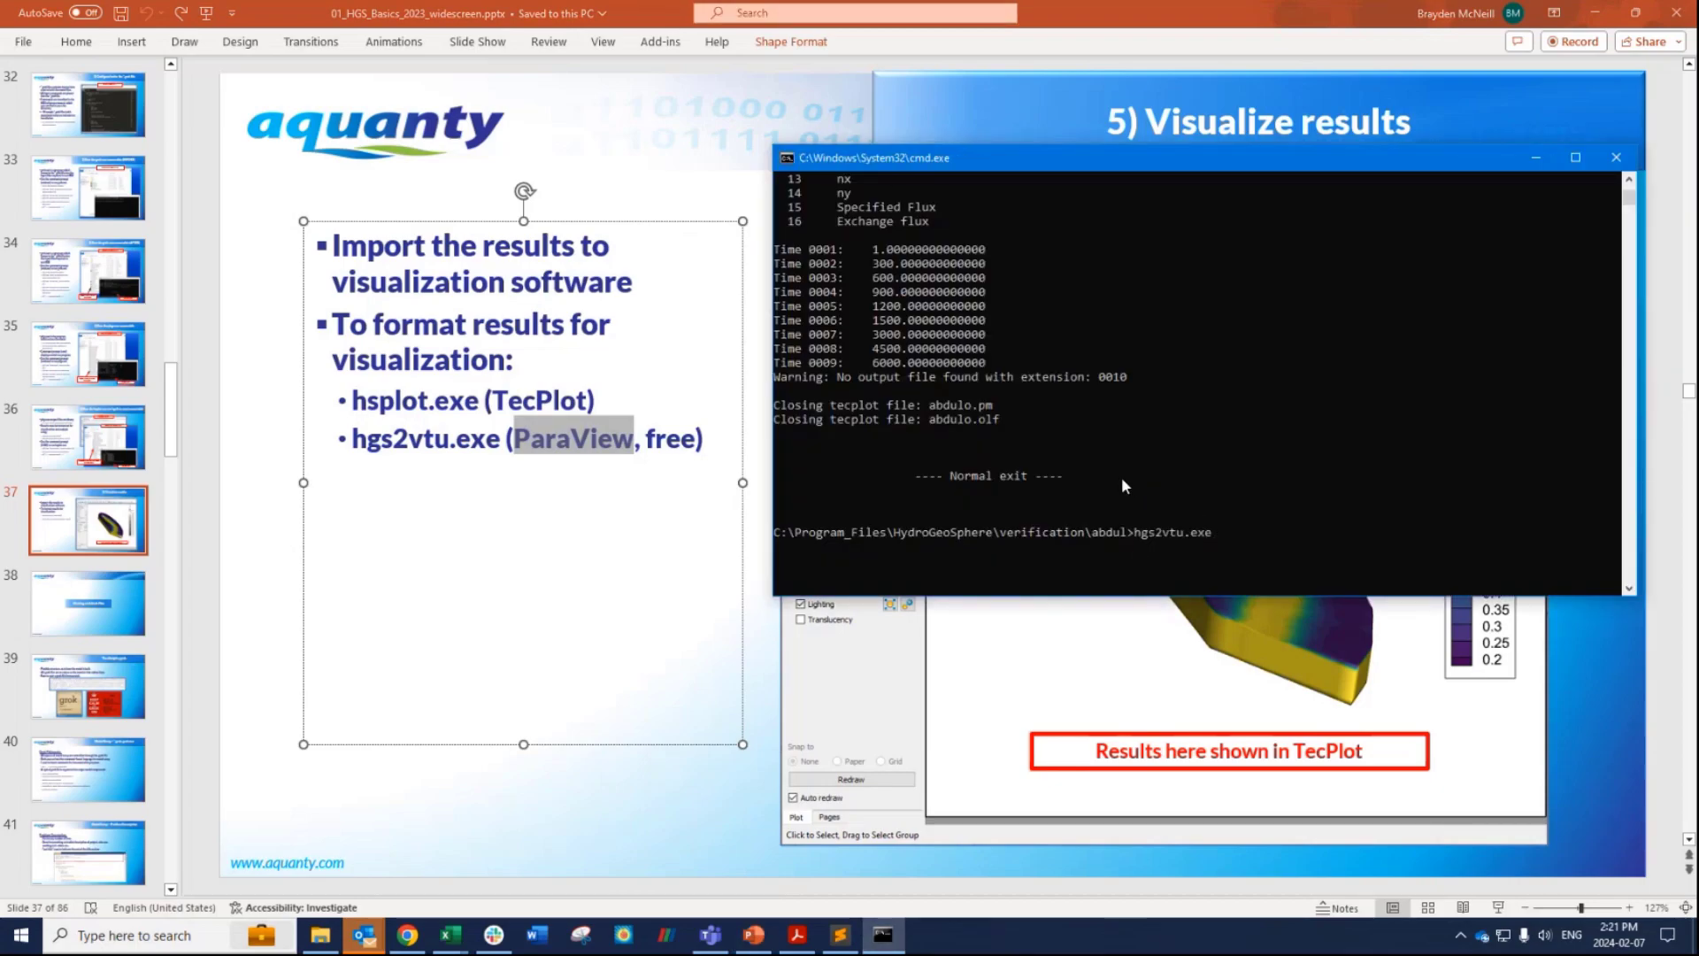
{"action": "key", "text": "Return"}
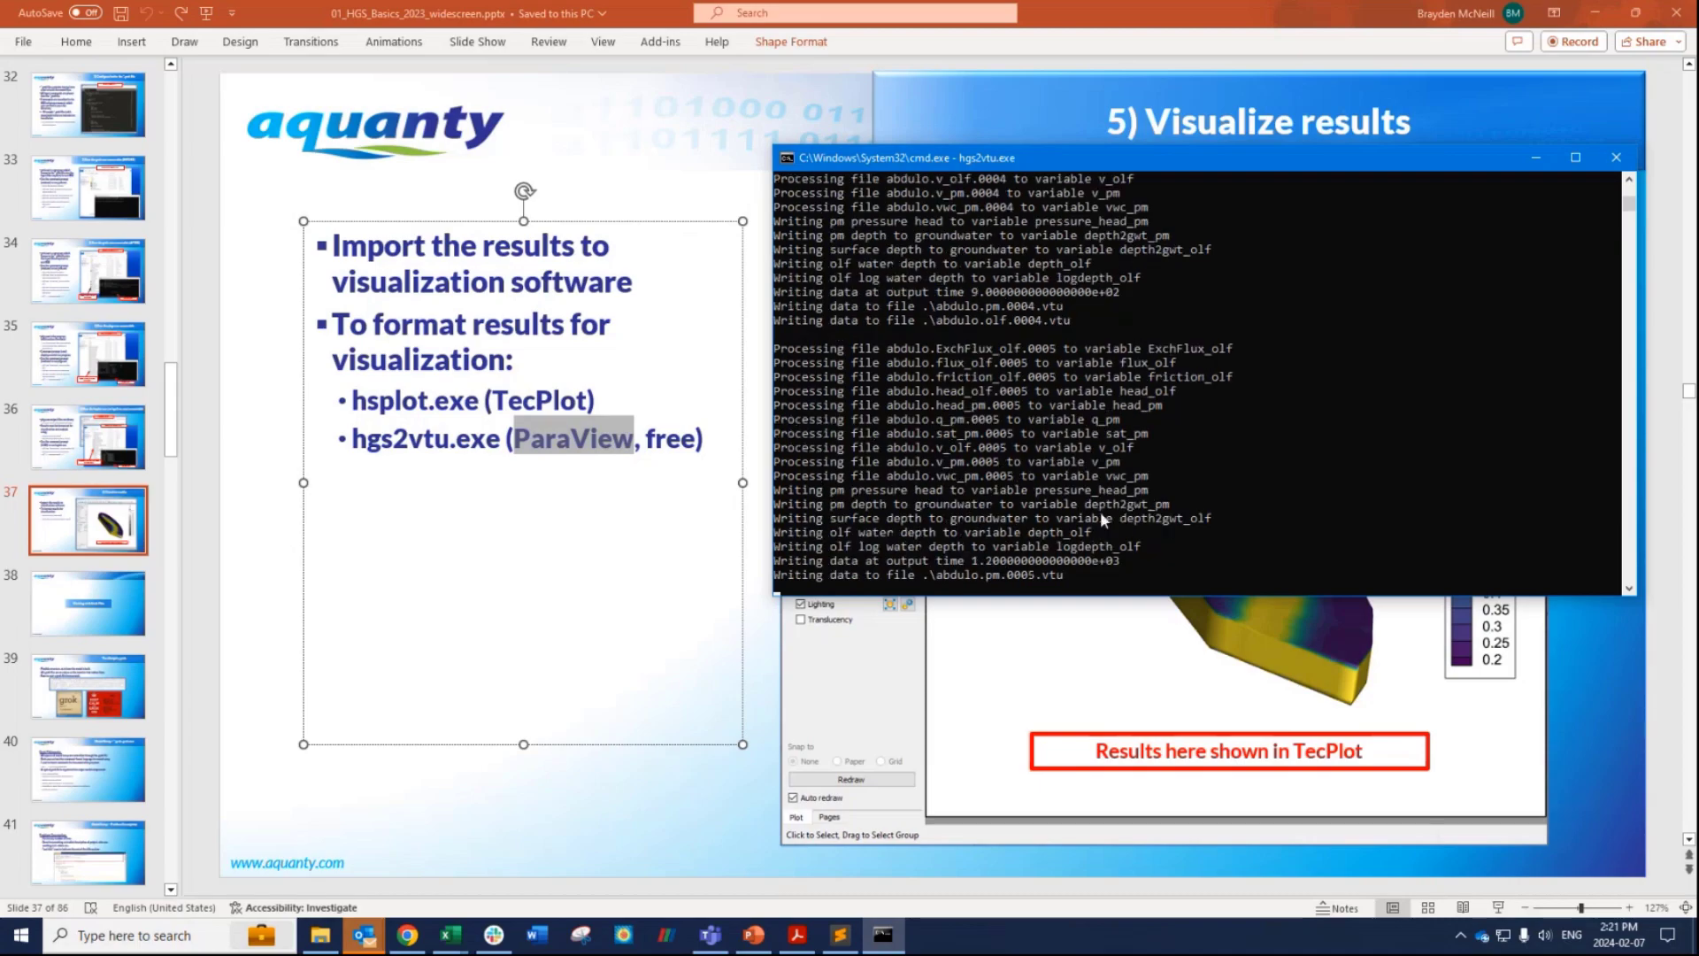
In File Explorer's abdul folder, select the porous media files abdulo.pm.0001.vtu through abdulo.pm.0009.vtu.
{"action": "left_click", "coordinate": [321, 935]}
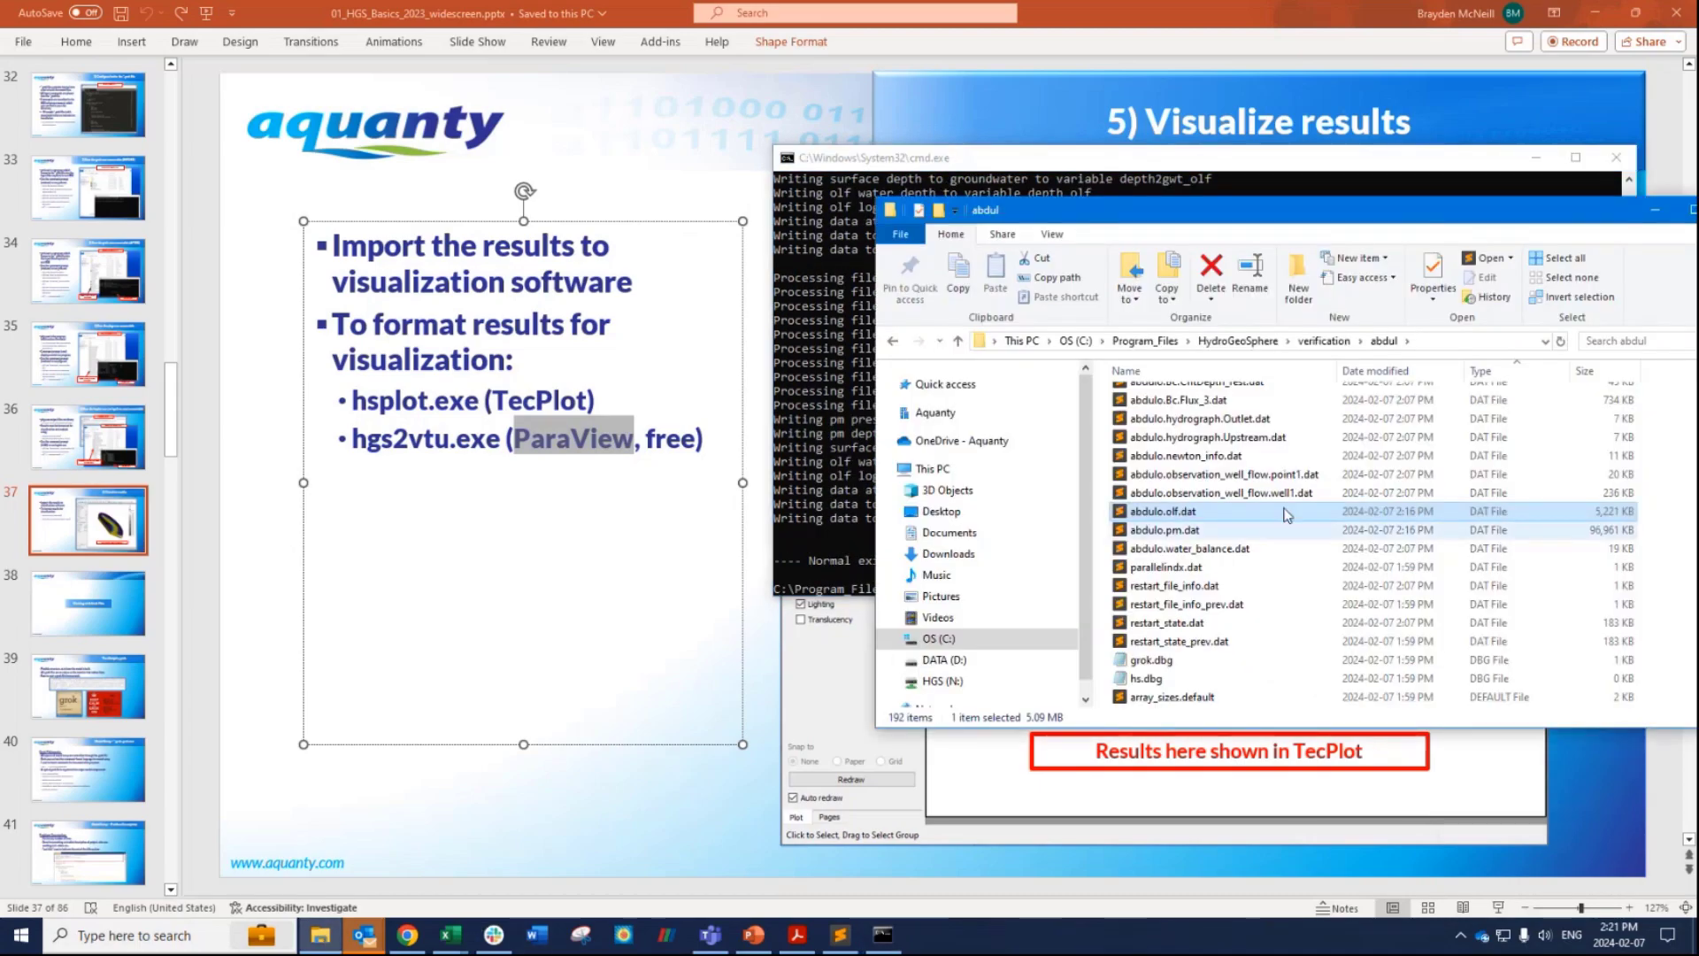
{"action": "scroll", "coordinate": [1280, 505], "scroll_direction": "down", "scroll_amount": 1}
{"action": "scroll", "coordinate": [1280, 504], "scroll_direction": "down", "scroll_amount": 5}
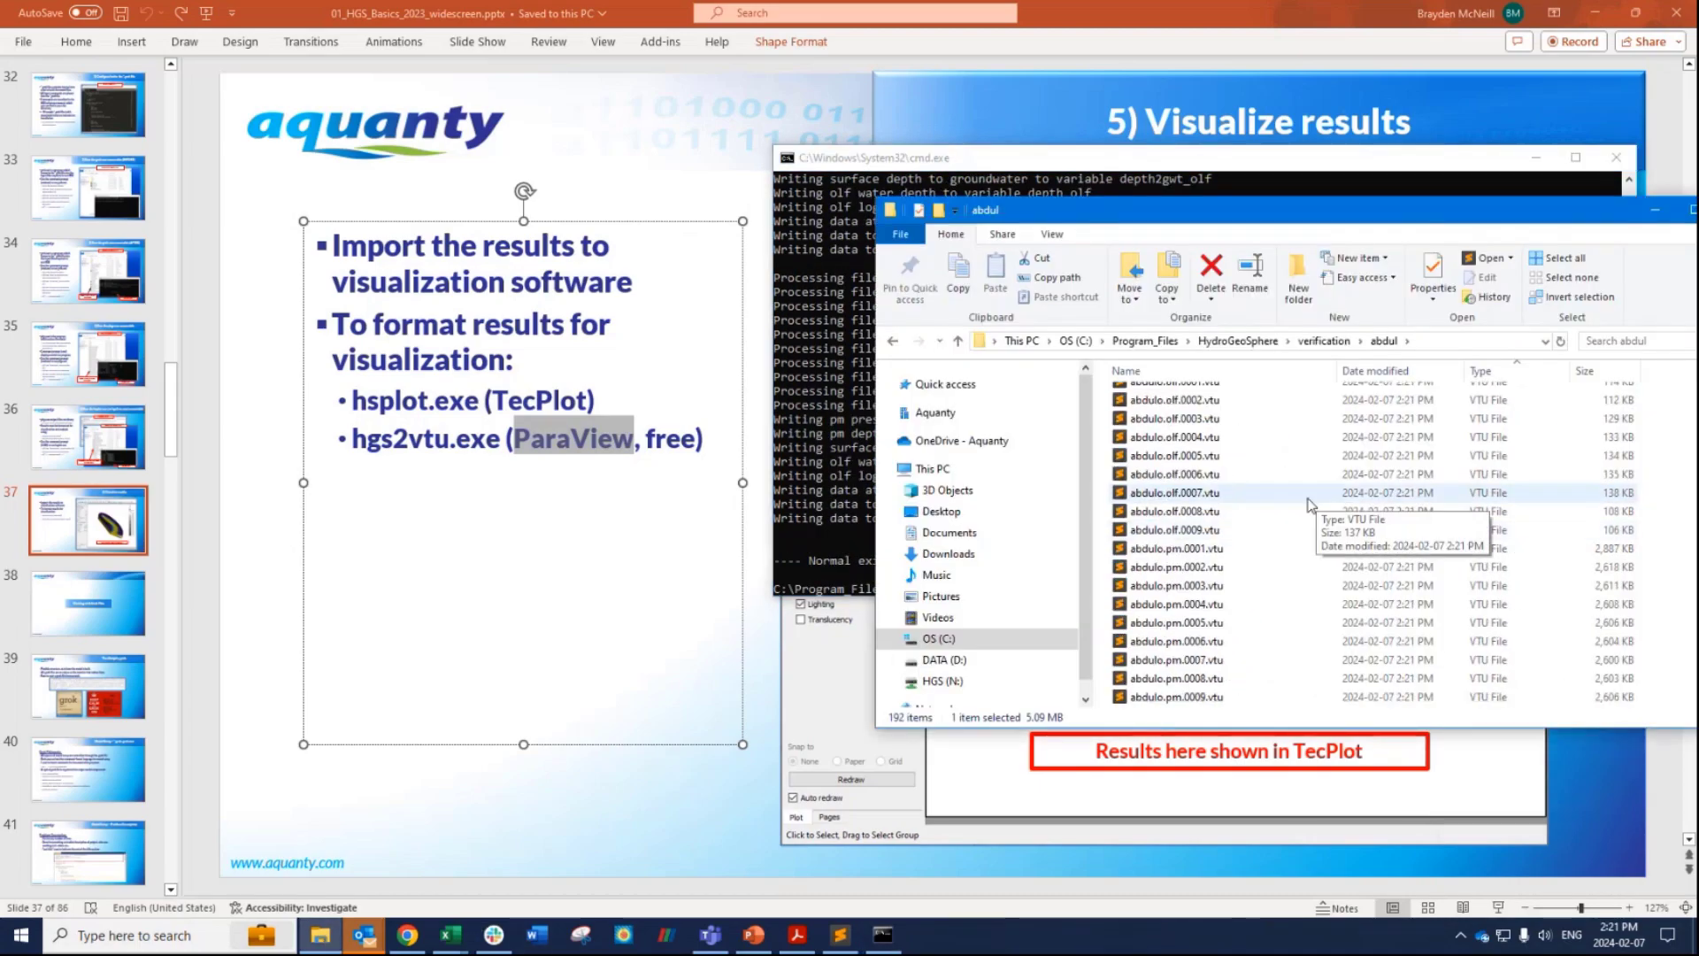
{"action": "scroll", "coordinate": [1210, 485], "scroll_direction": "up", "scroll_amount": 1}
{"action": "scroll", "coordinate": [1210, 485], "scroll_direction": "down", "scroll_amount": 1}
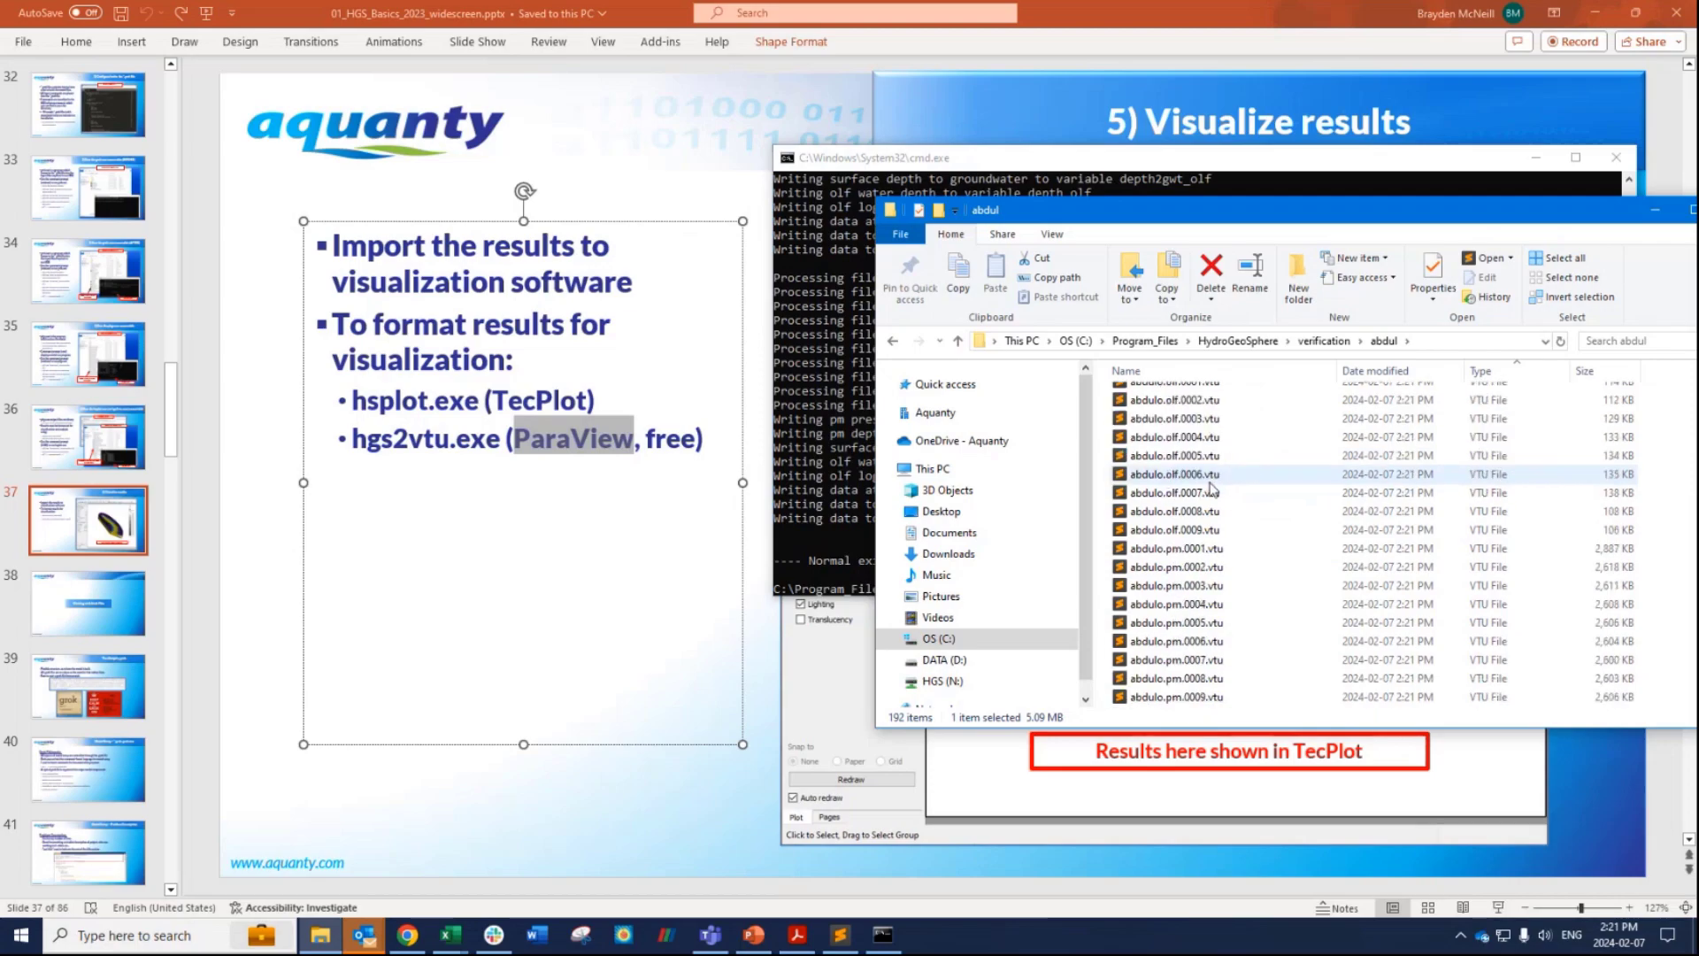
{"action": "left_click", "coordinate": [1212, 549]}
{"action": "left_click", "coordinate": [1209, 698], "text": "shift"}
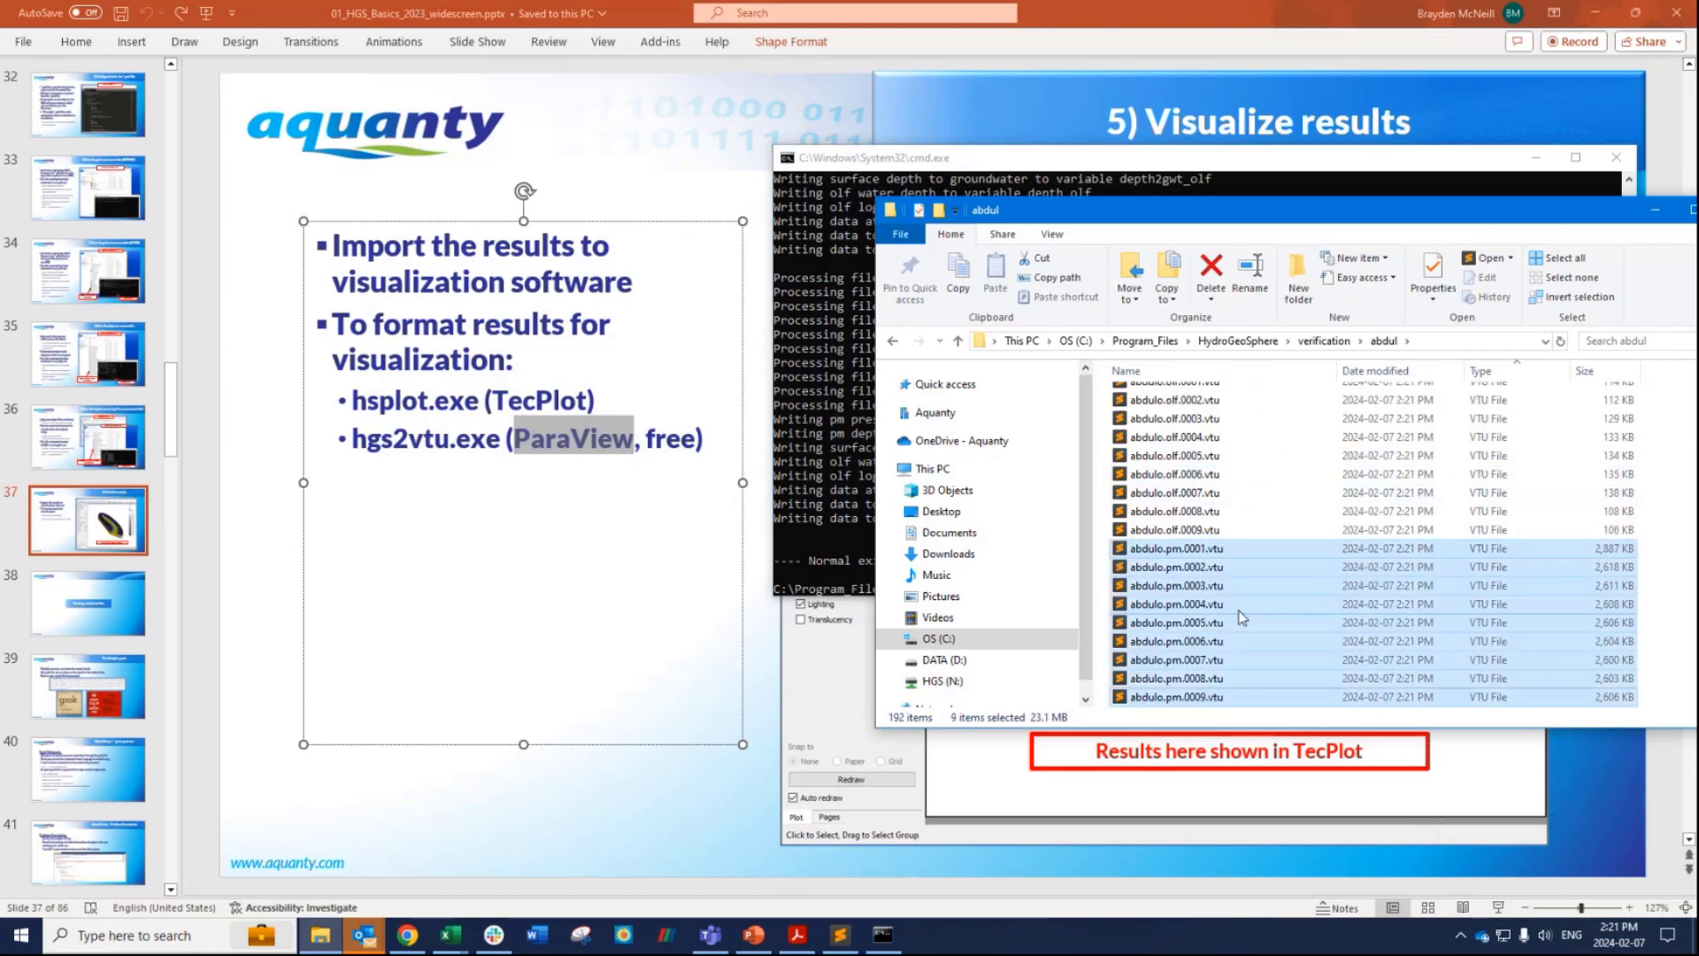
{"action": "left_click", "coordinate": [1199, 553]}
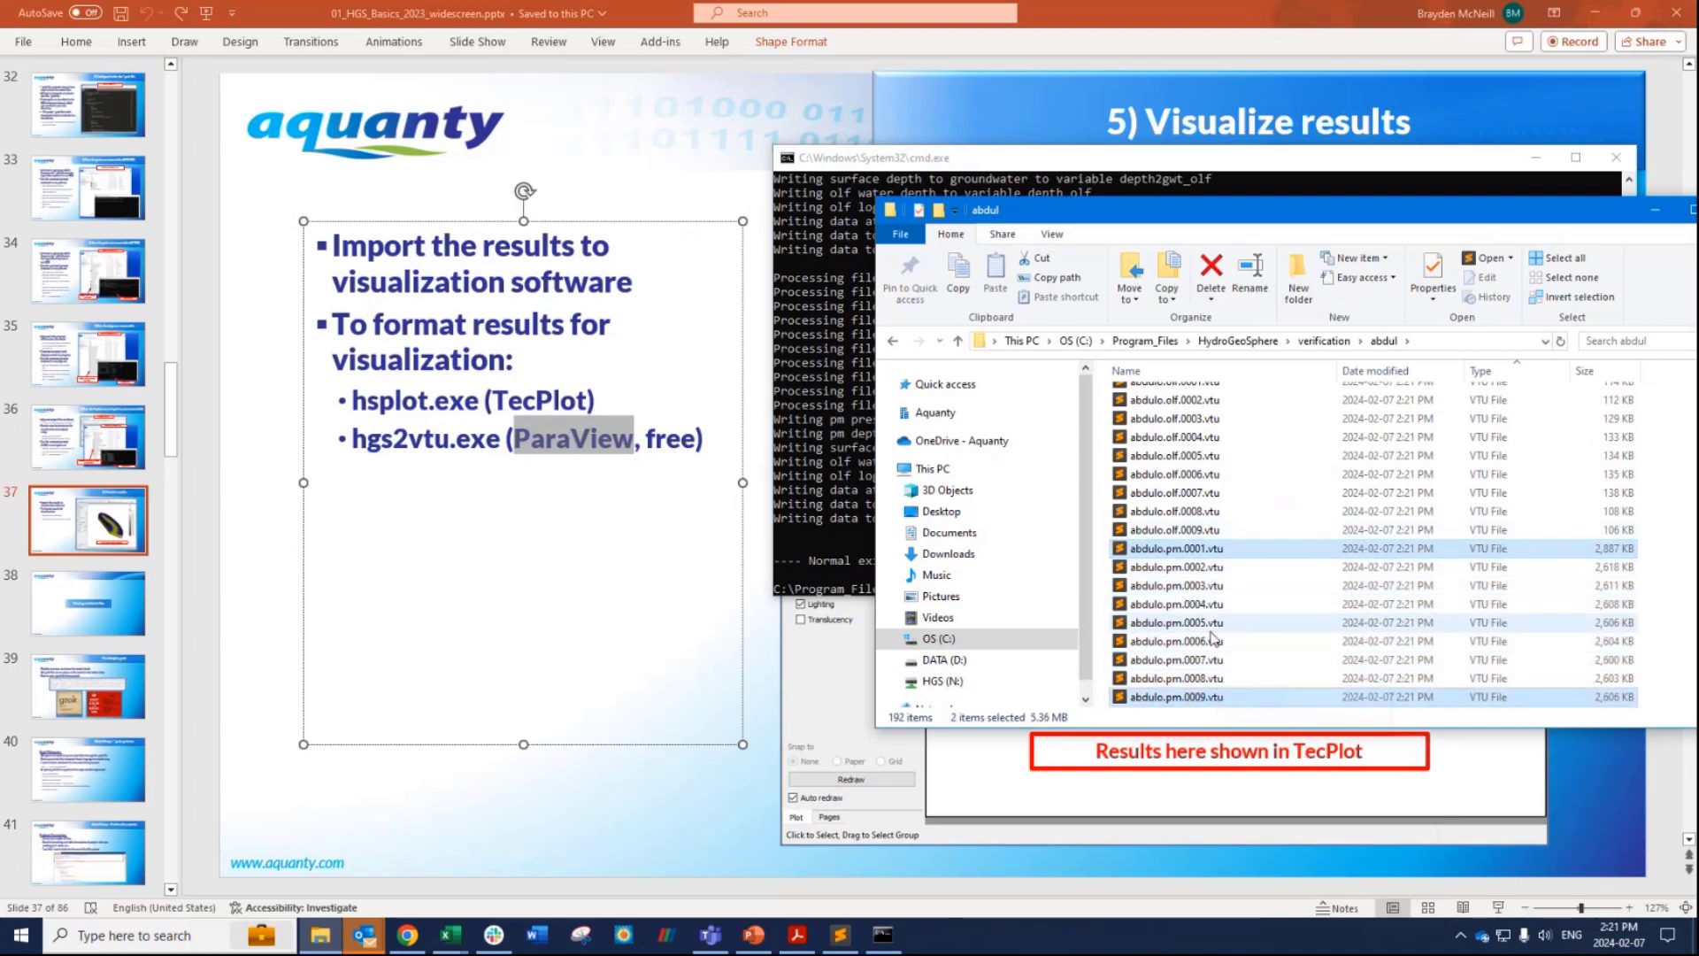
{"action": "left_click", "coordinate": [1188, 698], "text": "shift"}
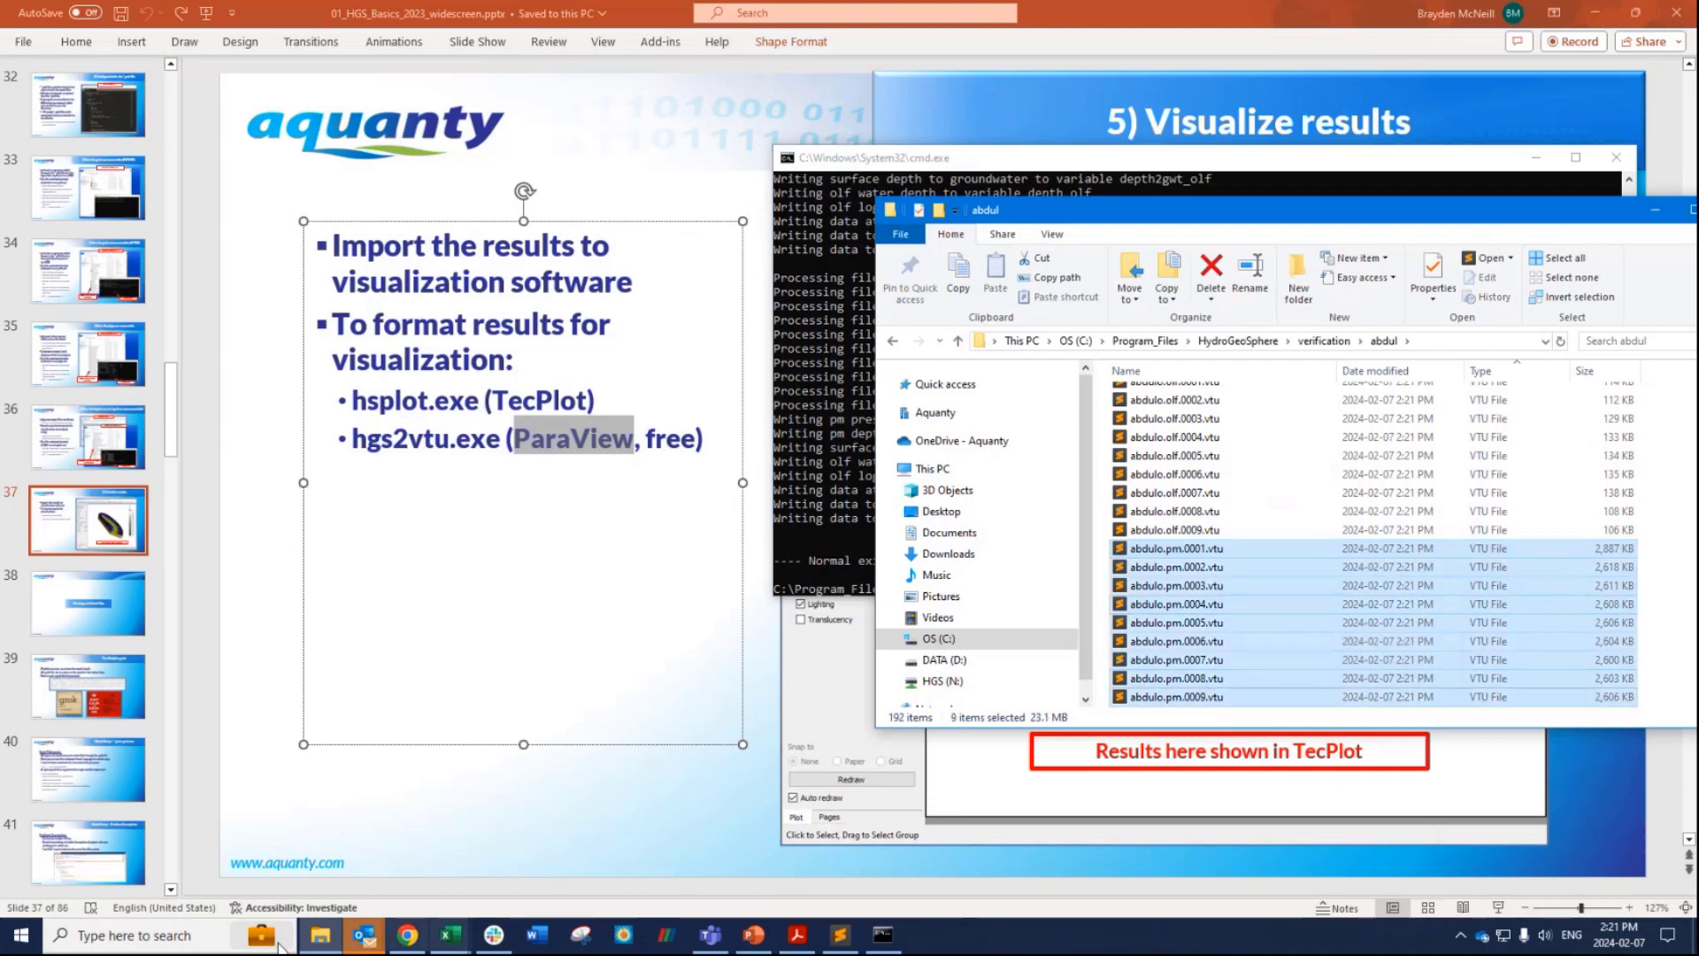
Launch ParaView 5.11.1 and dismiss its welcome window.
{"action": "left_click", "coordinate": [177, 938]}
{"action": "type", "text": "paraview"}
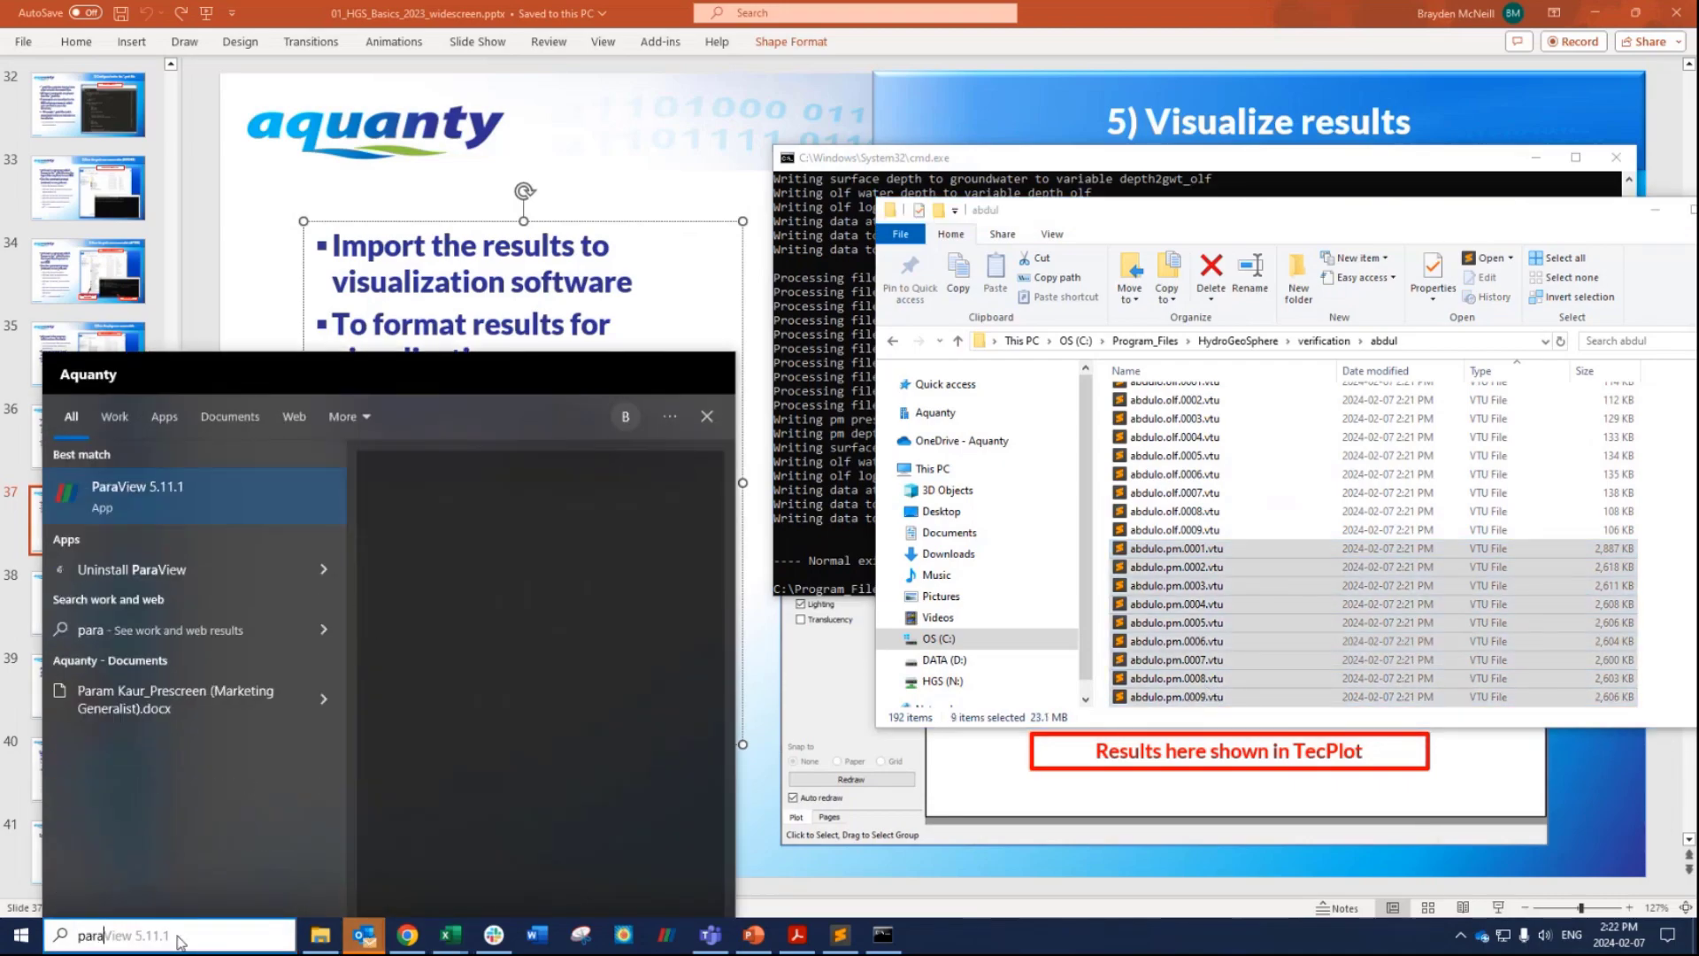
{"action": "left_click", "coordinate": [173, 518]}
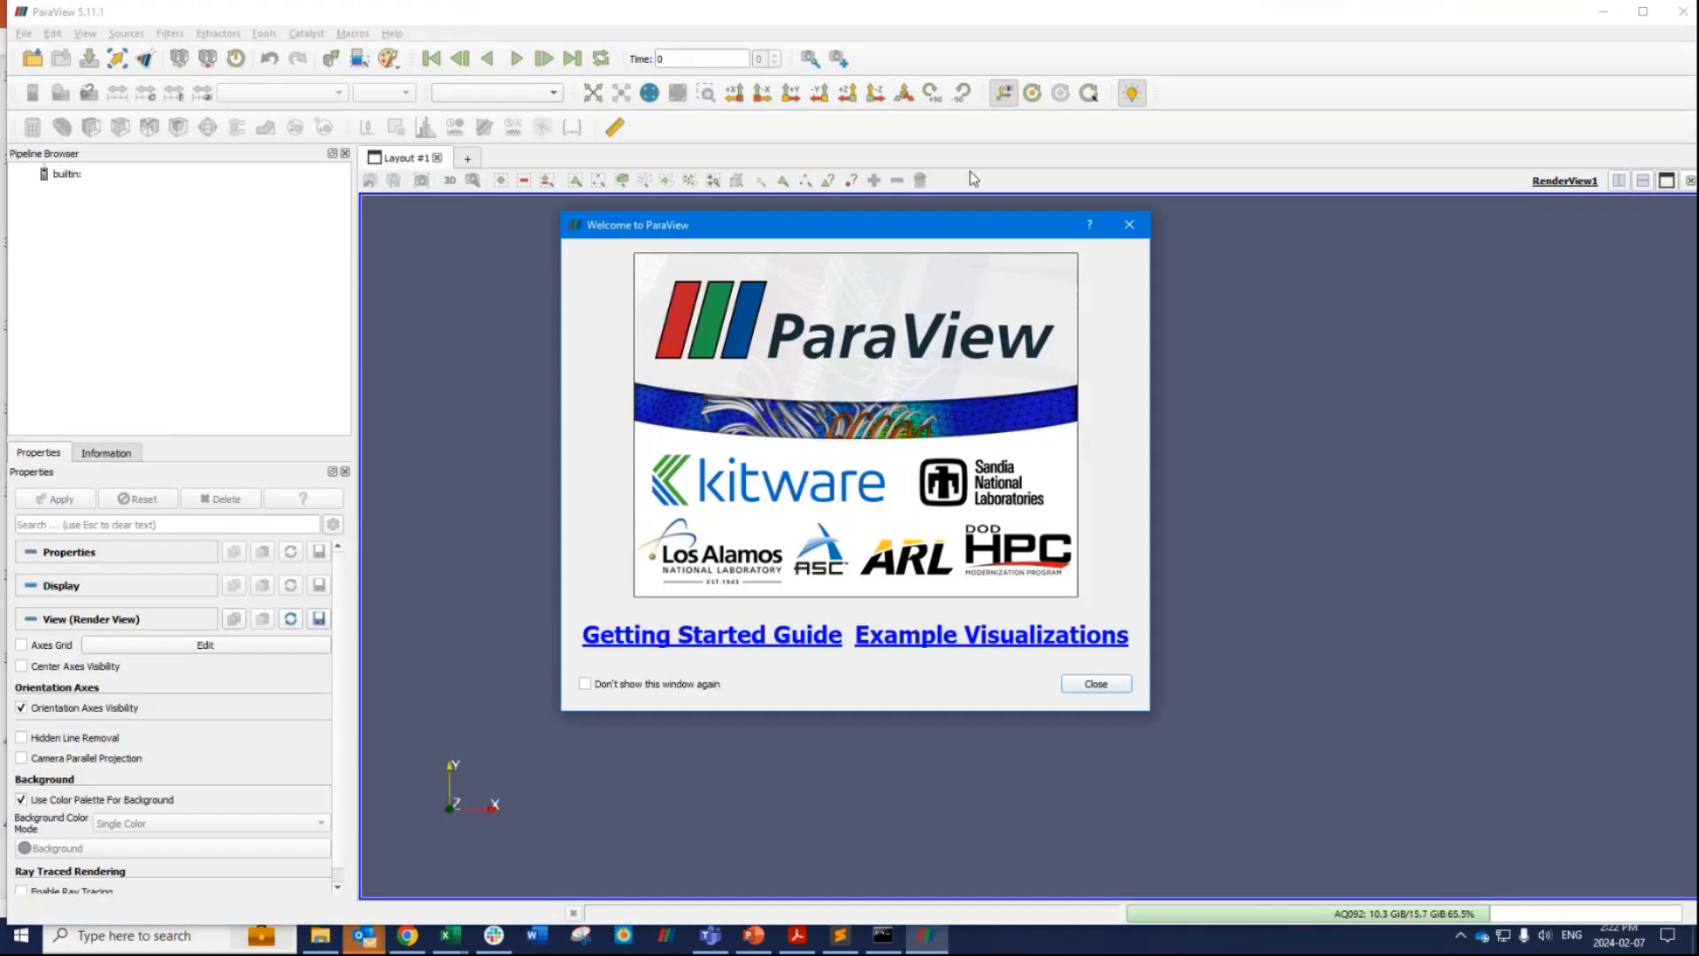
{"action": "left_click", "coordinate": [1128, 225]}
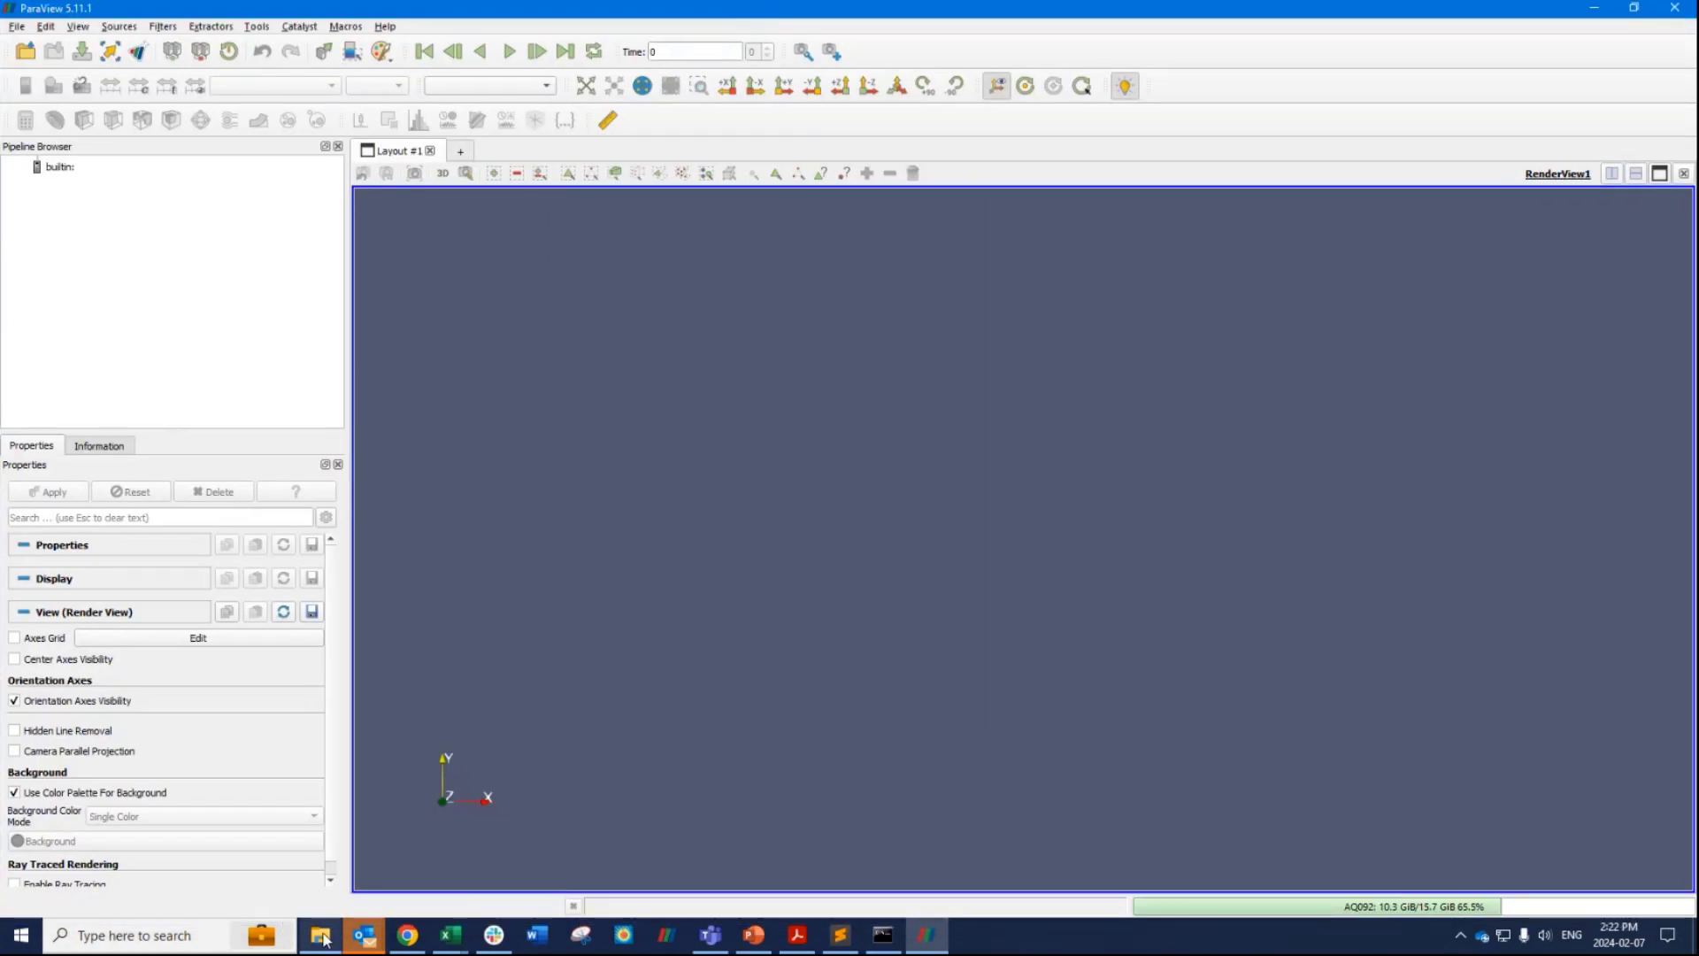
Load the nine selected abdulo.pm VTU files into ParaView's pipeline and display the porous media model in an oblique 3D view.
{"action": "left_click", "coordinate": [320, 936]}
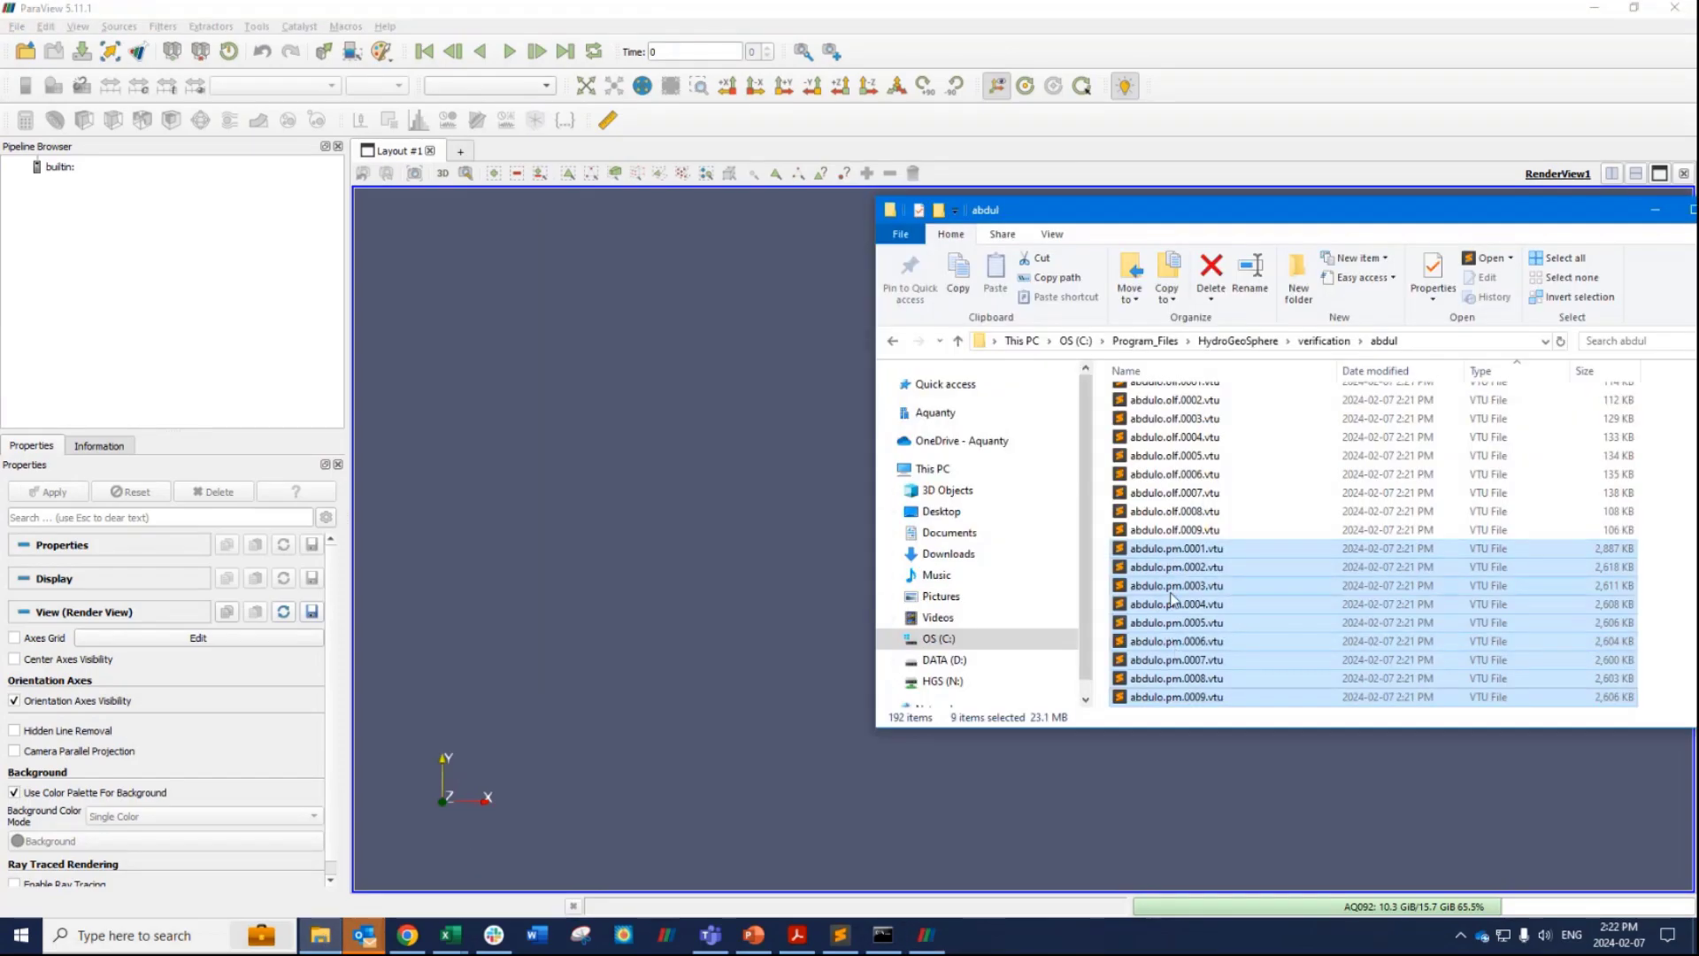
{"action": "left_click_drag", "start_coordinate": [1173, 600], "coordinate": [50, 206]}
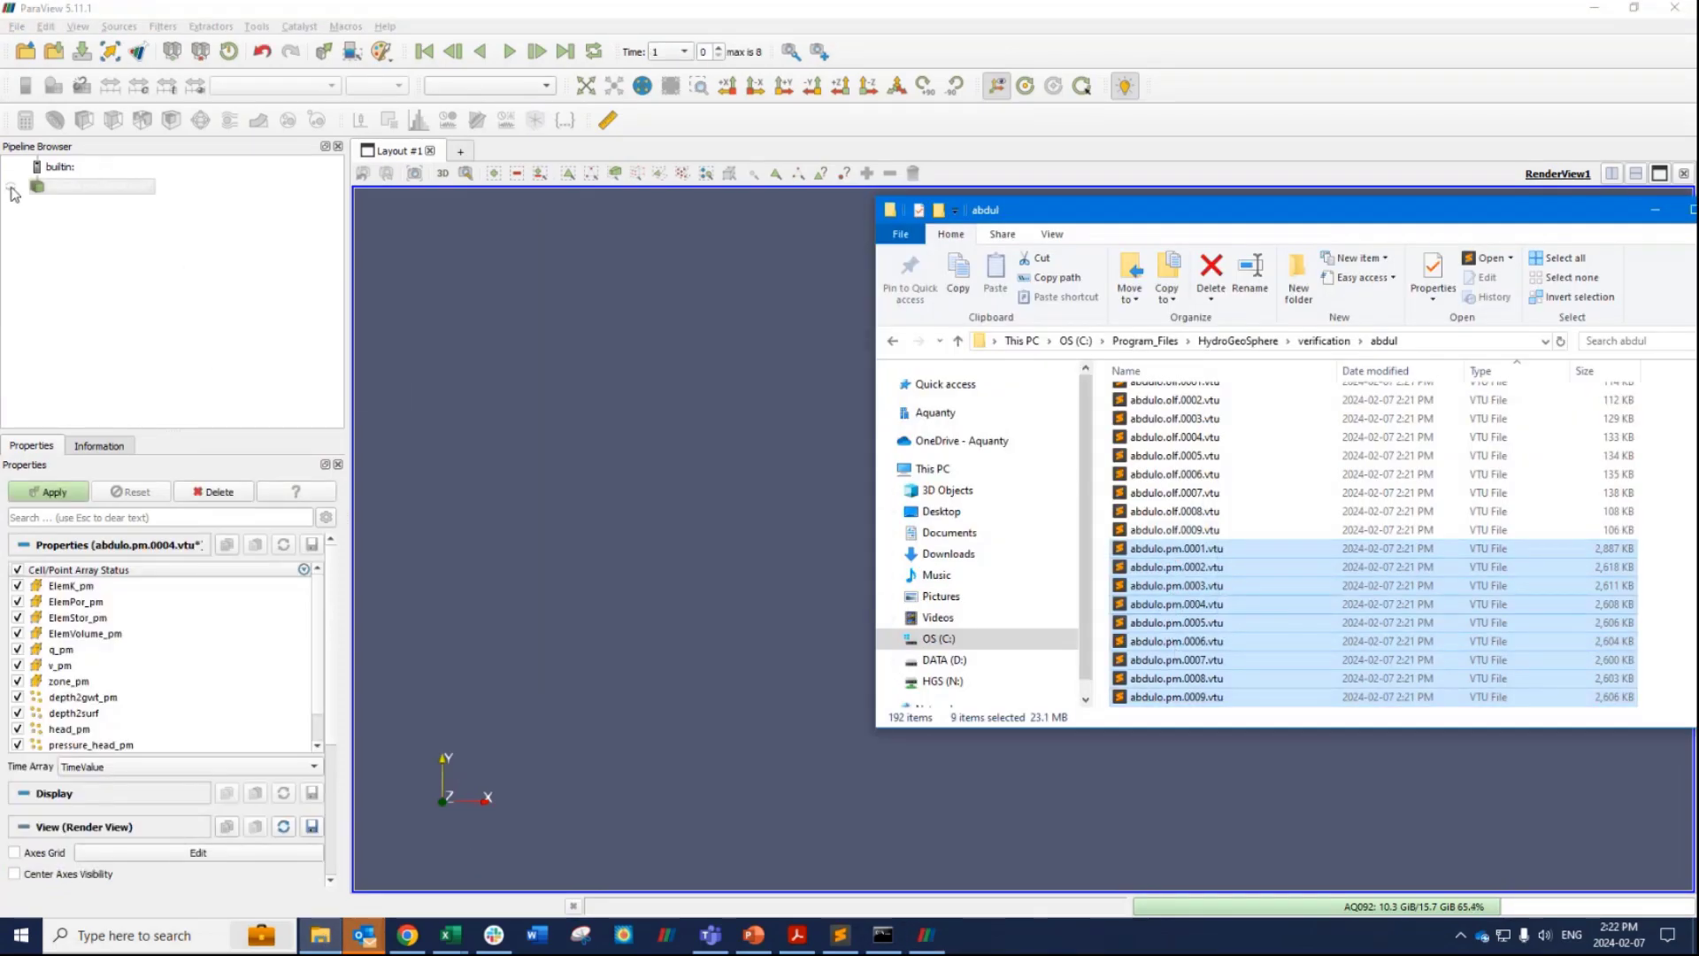
{"action": "left_click", "coordinate": [12, 187]}
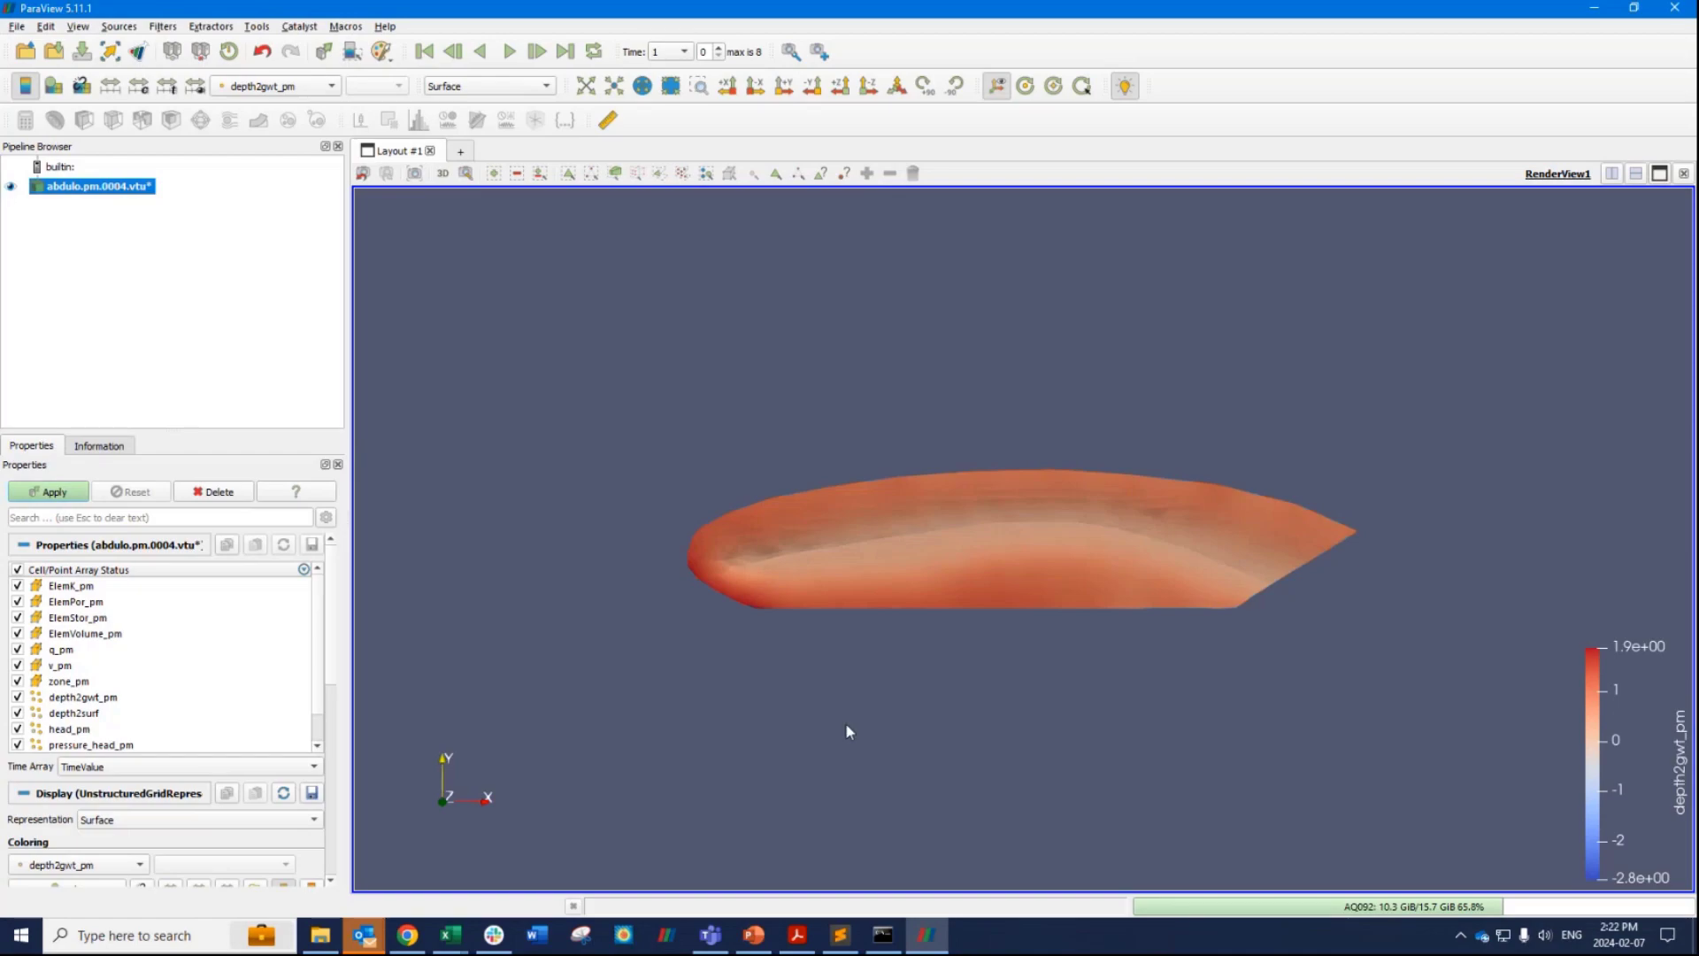
{"action": "left_click_drag", "start_coordinate": [846, 732], "coordinate": [1133, 823]}
Color the porous media model by head_pm and play the time steps through to 6000, rescaling the colors to the data range.
{"action": "scroll", "coordinate": [164, 617], "scroll_direction": "down", "scroll_amount": 2}
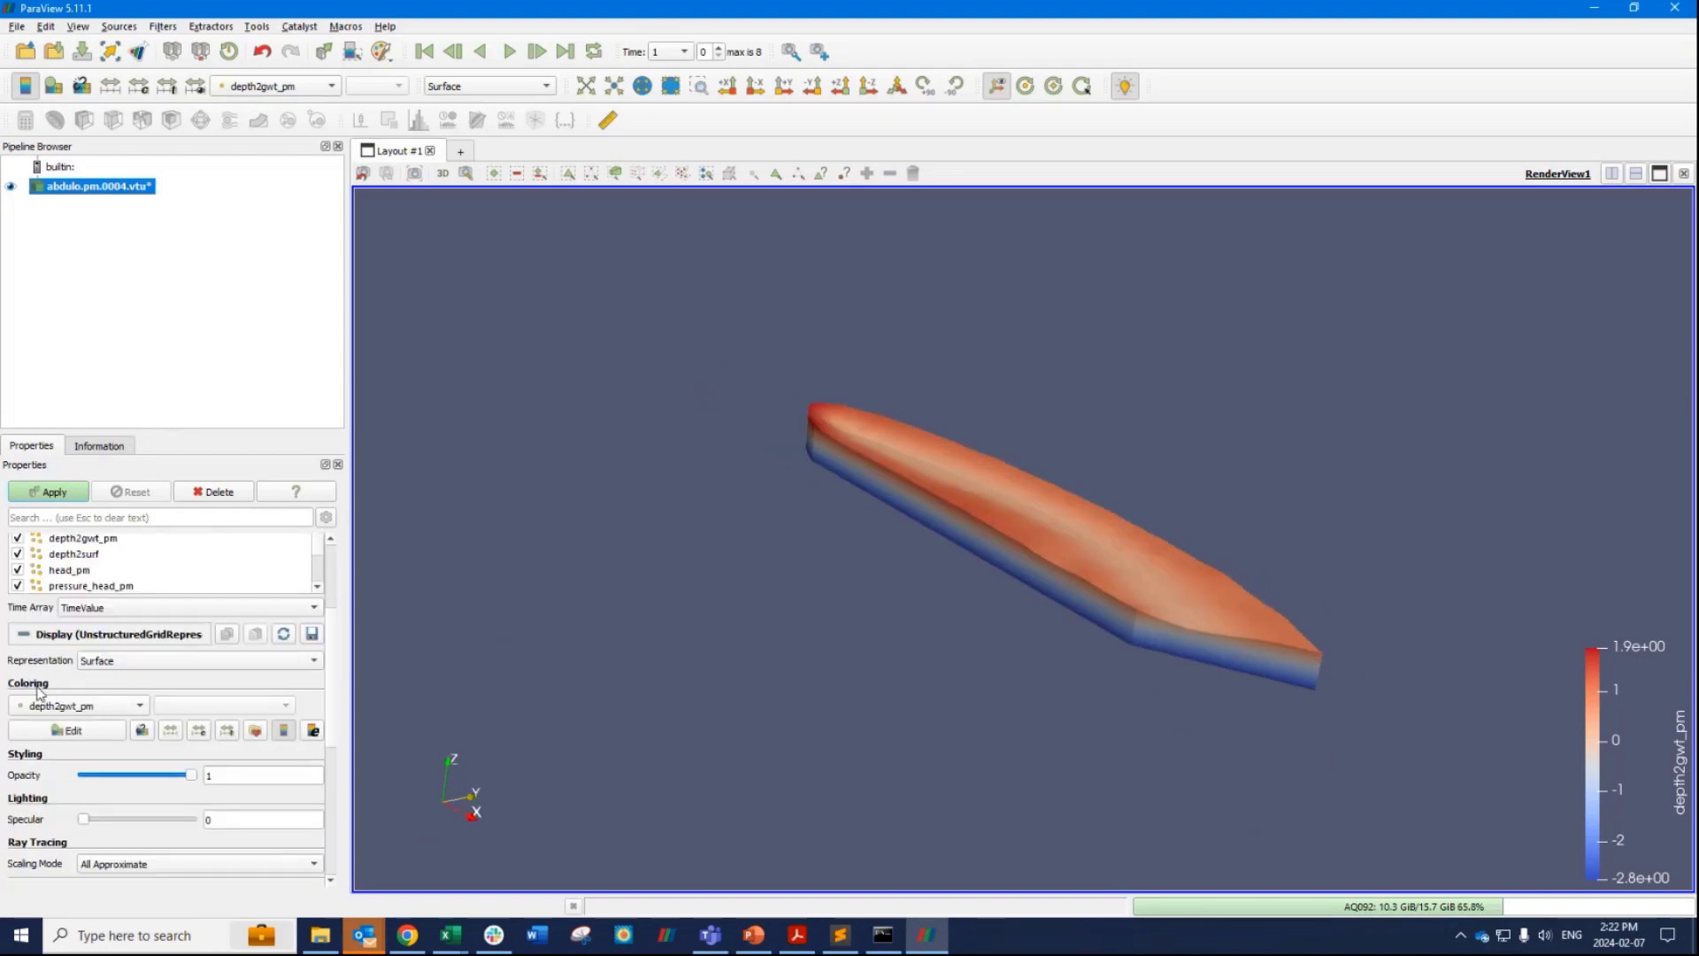
{"action": "left_click", "coordinate": [117, 713]}
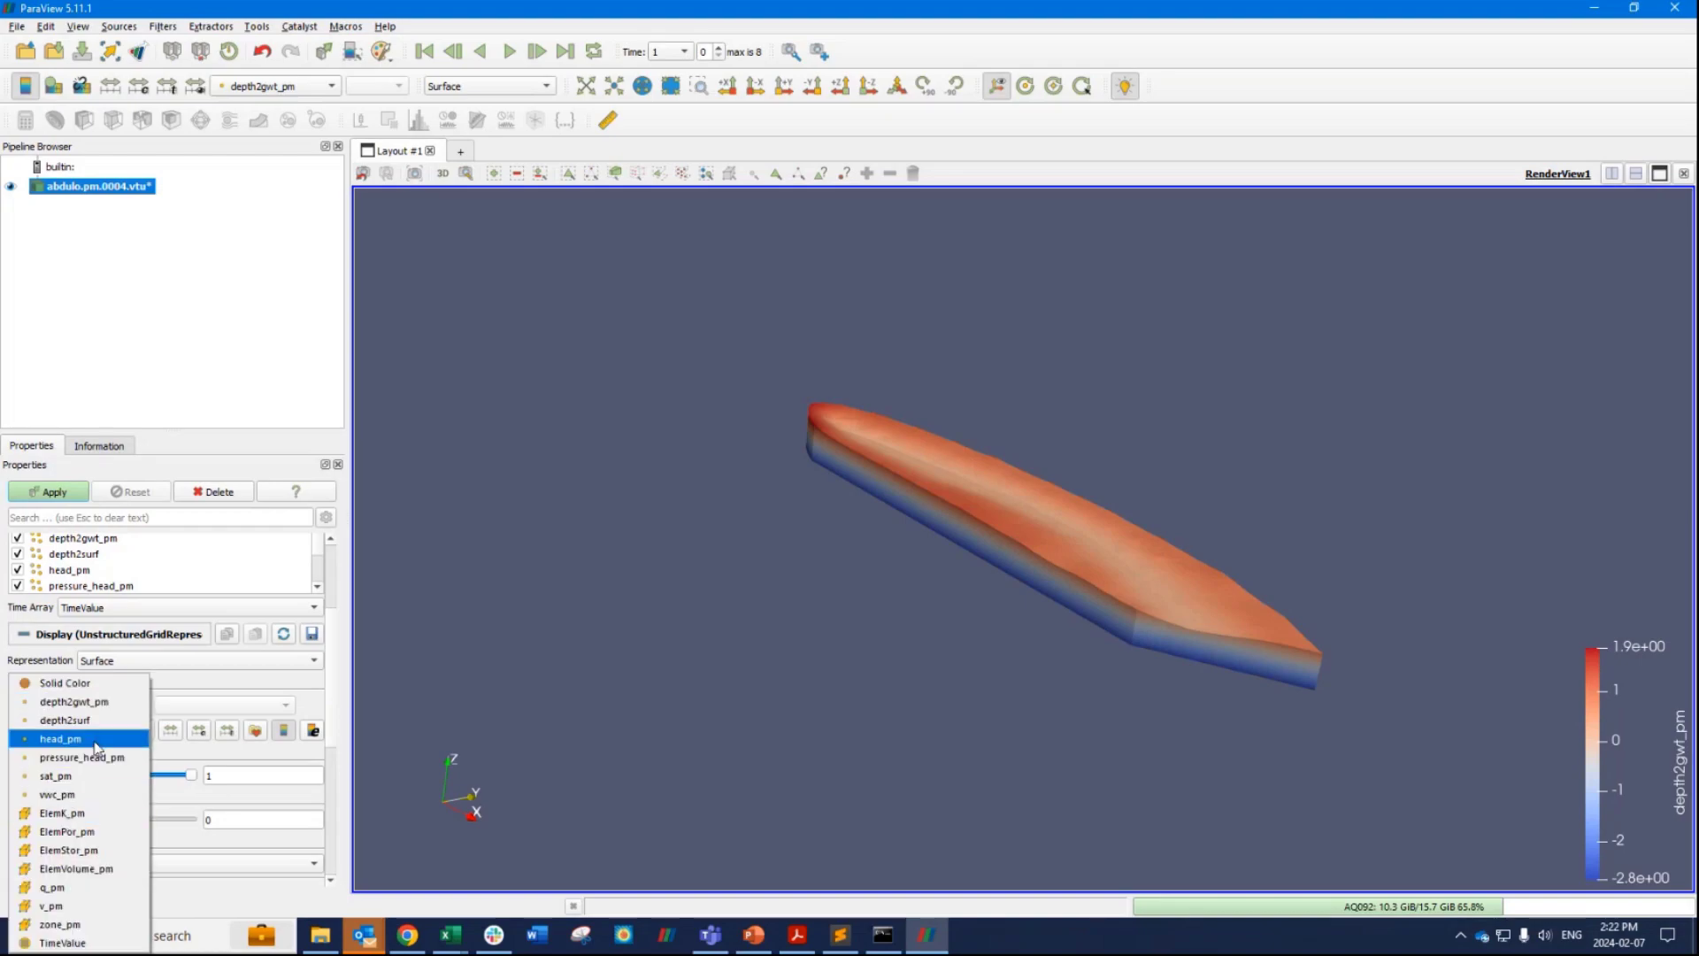
{"action": "left_click", "coordinate": [60, 739]}
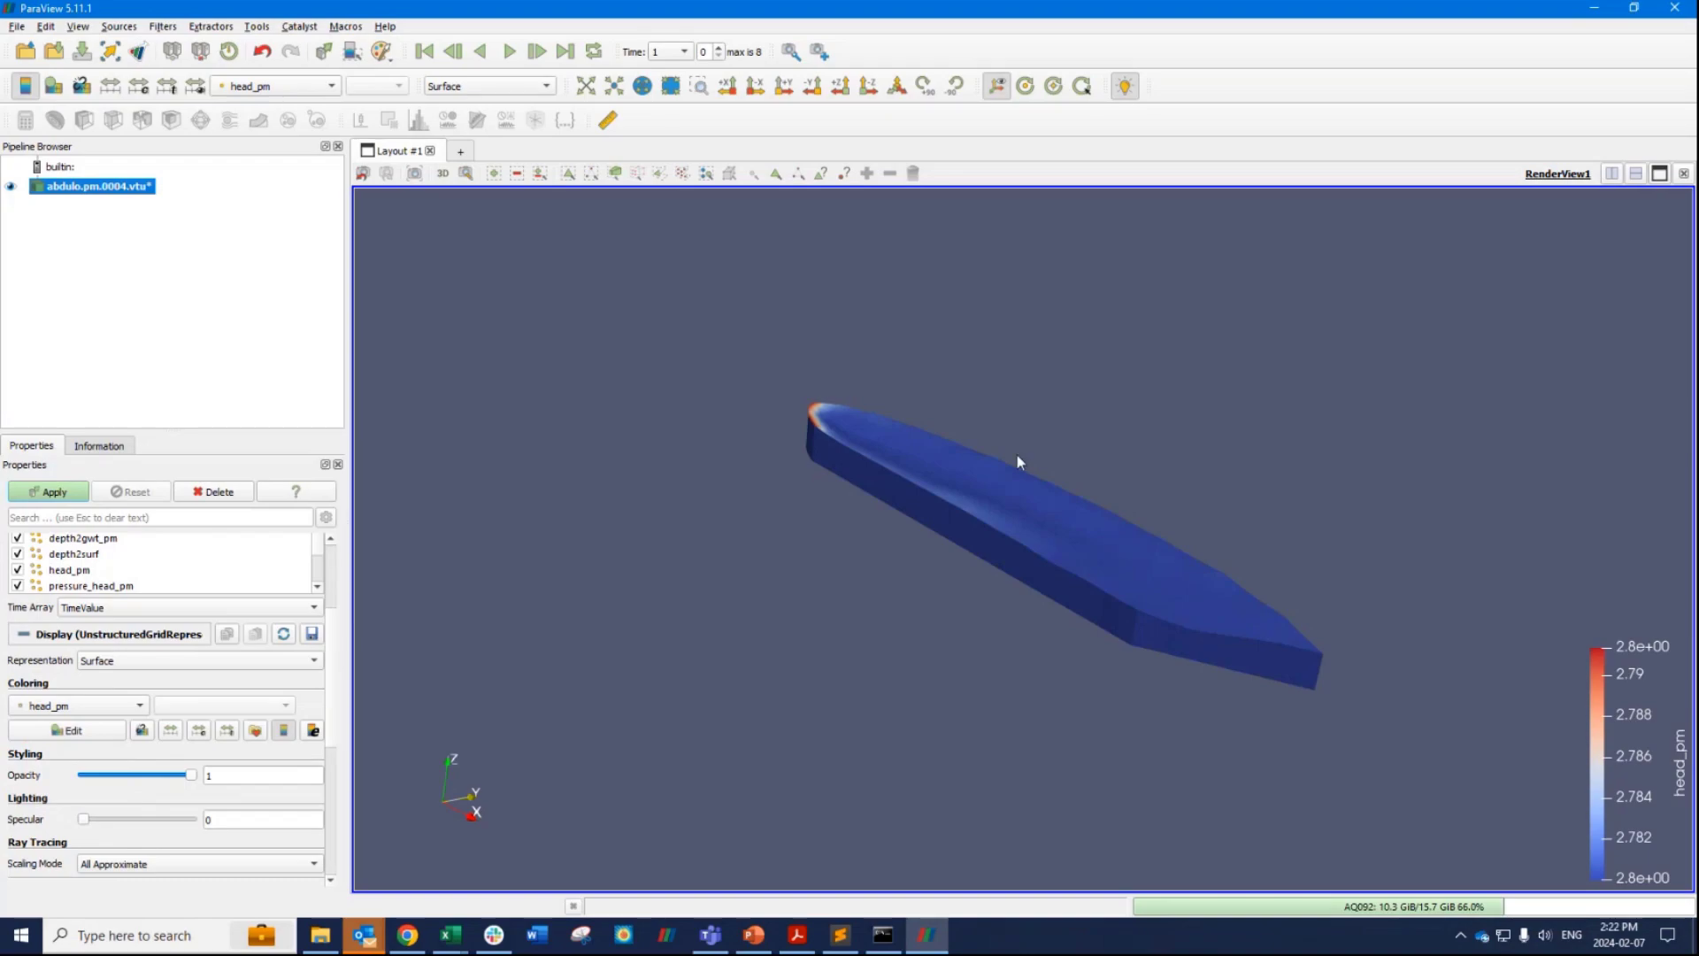
{"action": "left_click", "coordinate": [510, 53]}
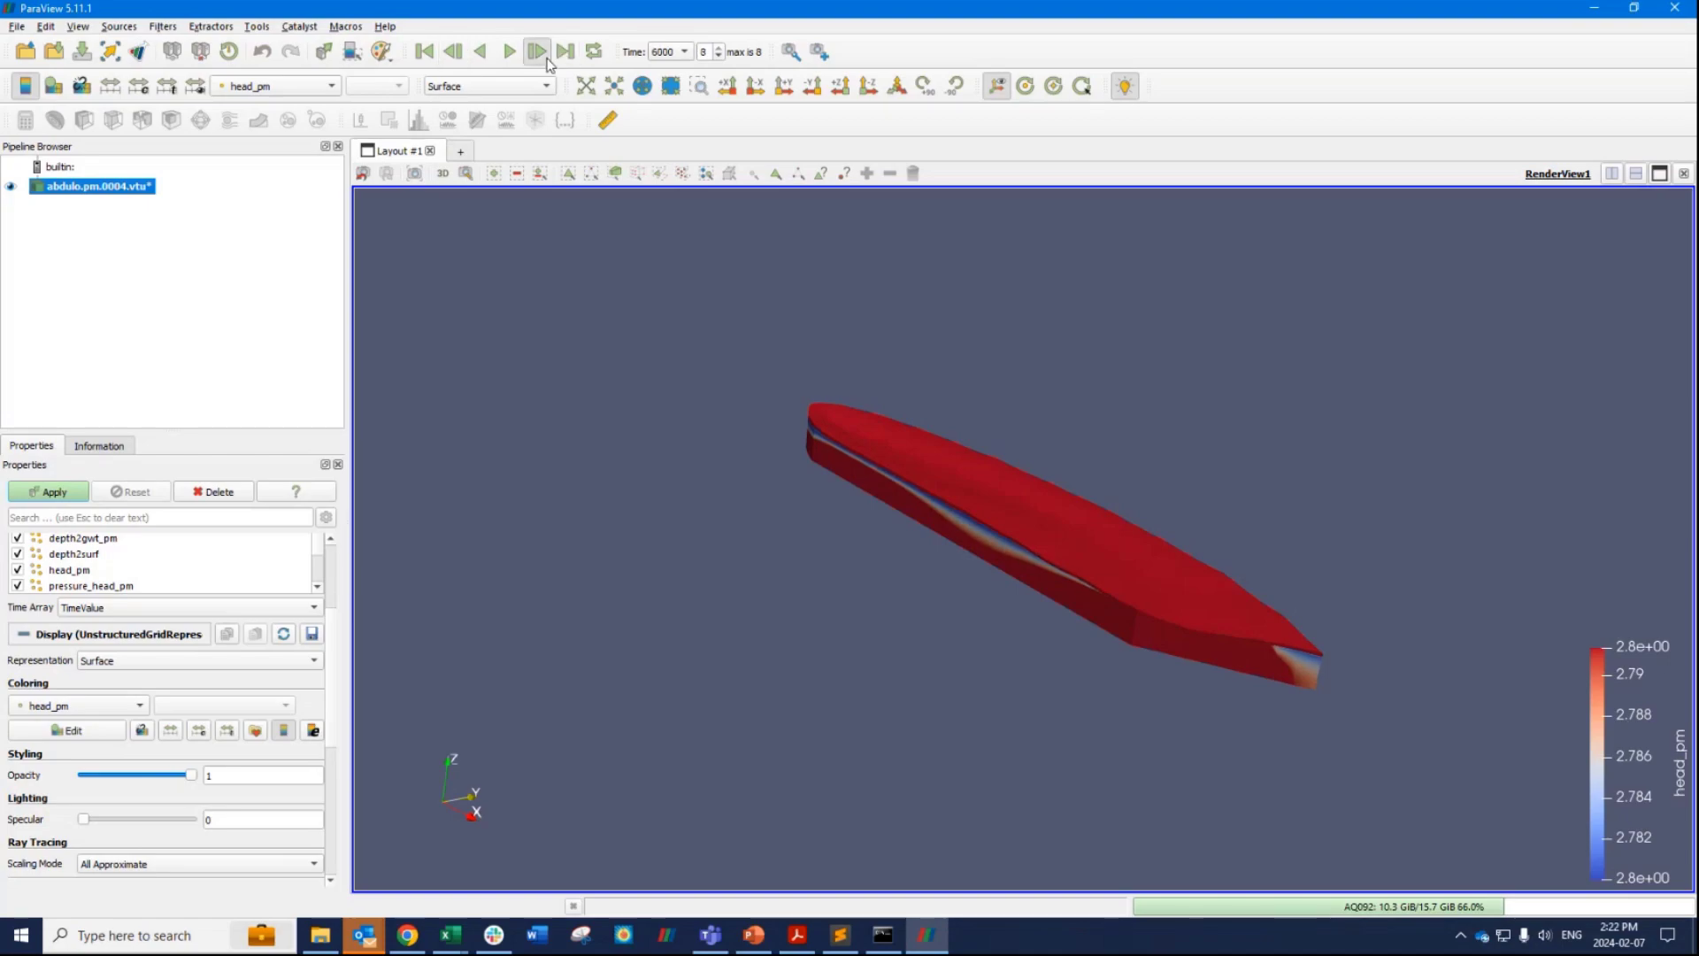
{"action": "left_click", "coordinate": [48, 489]}
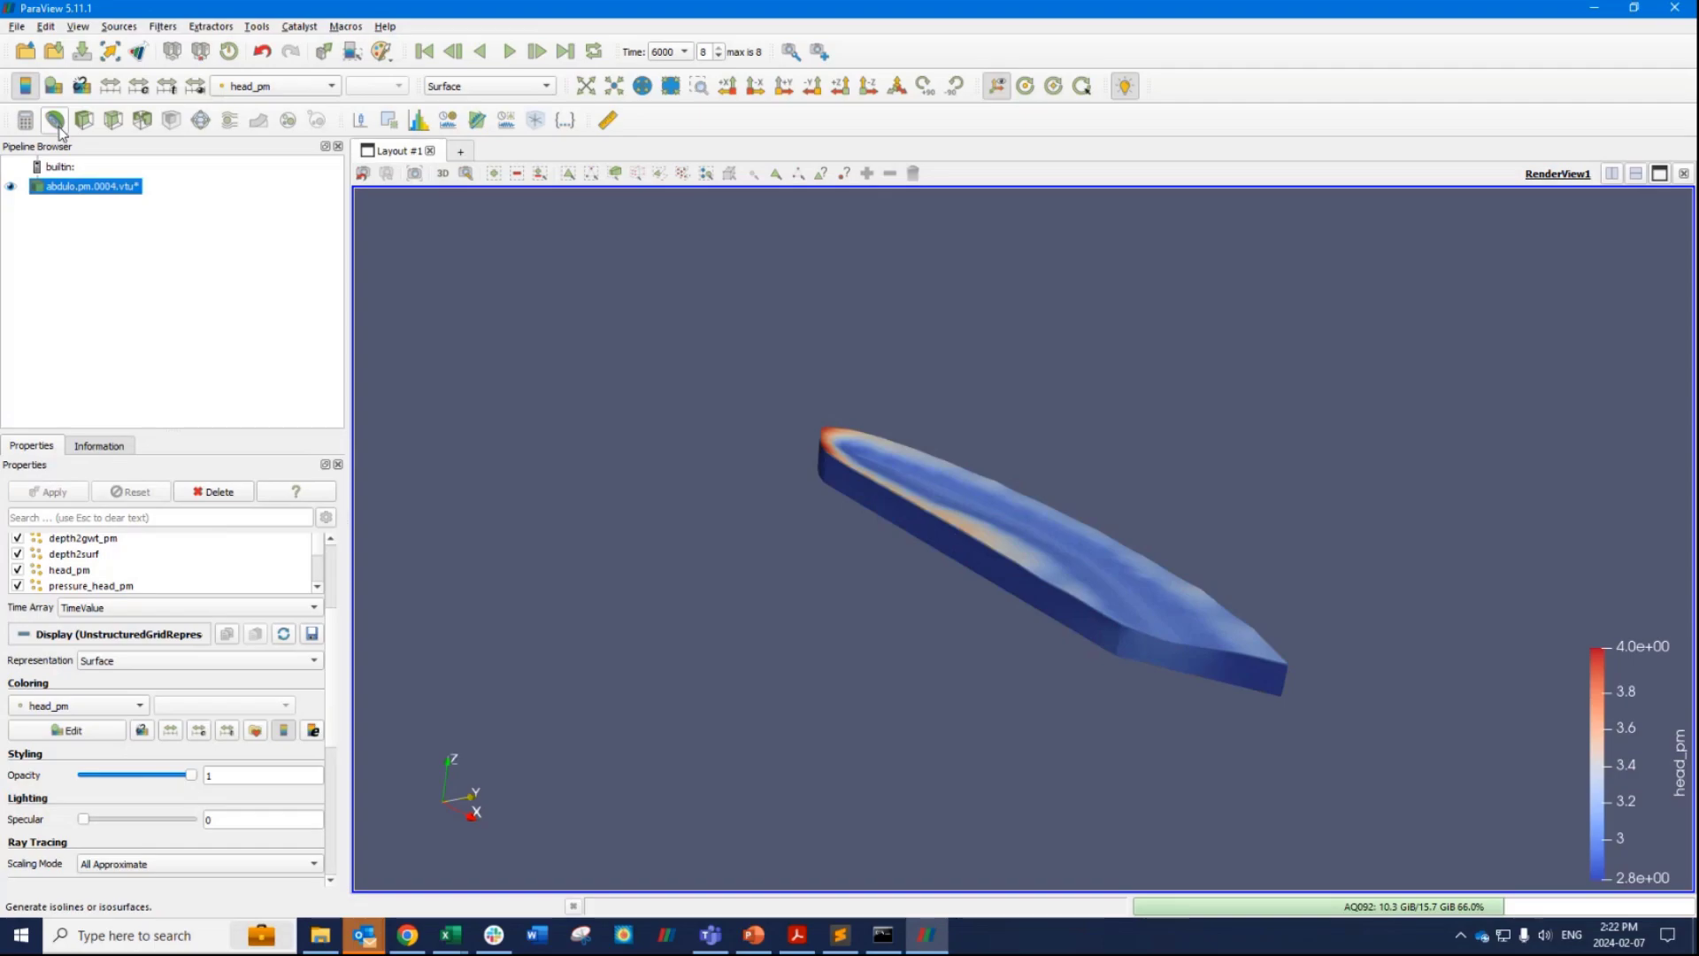
Clip the porous media model crosswise, shift the clip plane along the model's length to keep more of it, and apply the clip.
{"action": "left_click", "coordinate": [84, 120]}
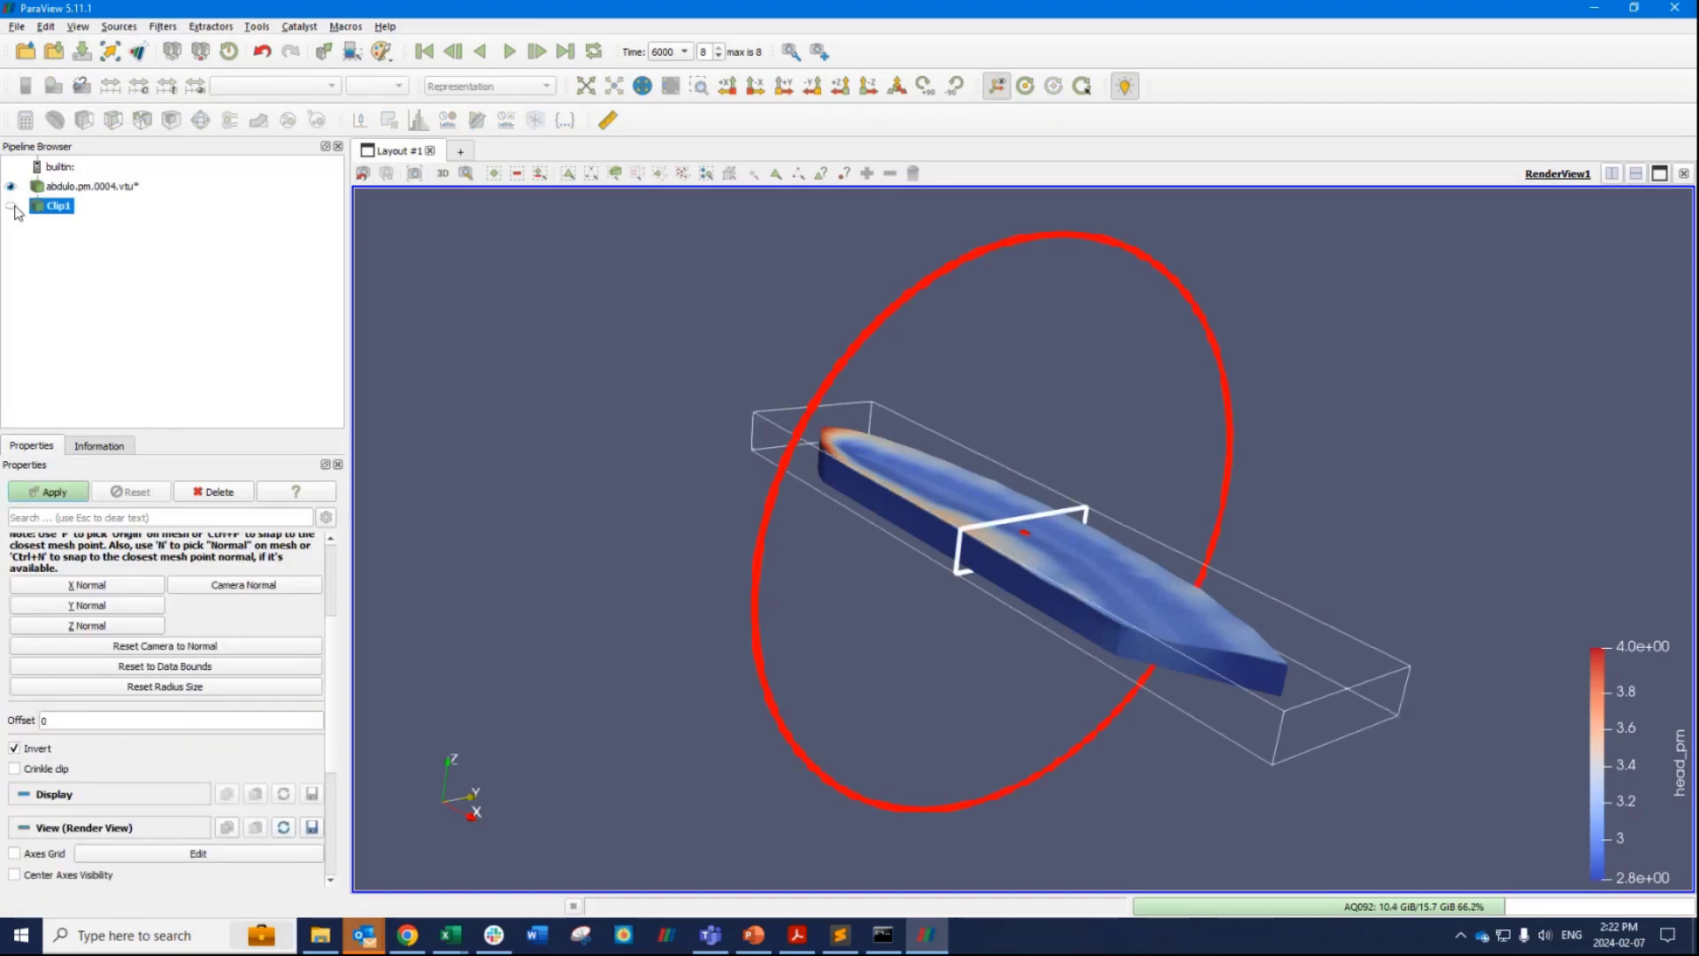
{"action": "left_click", "coordinate": [11, 206]}
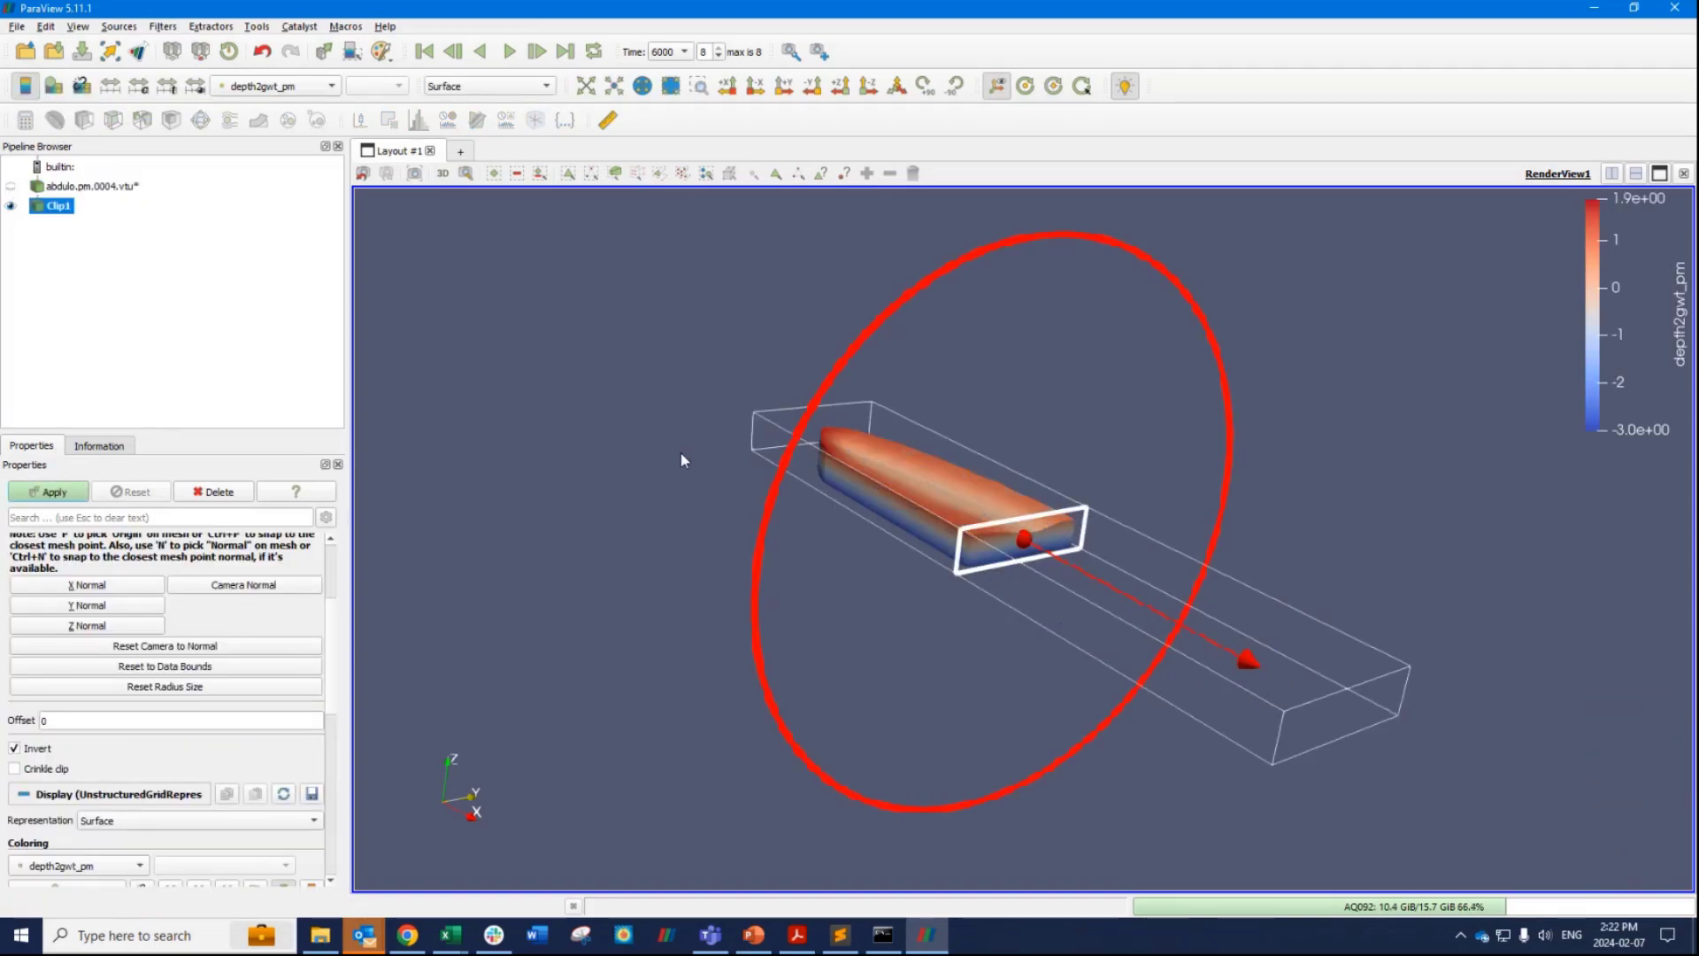
{"action": "left_click_drag", "start_coordinate": [1100, 637], "coordinate": [1191, 681]}
{"action": "left_click", "coordinate": [10, 206]}
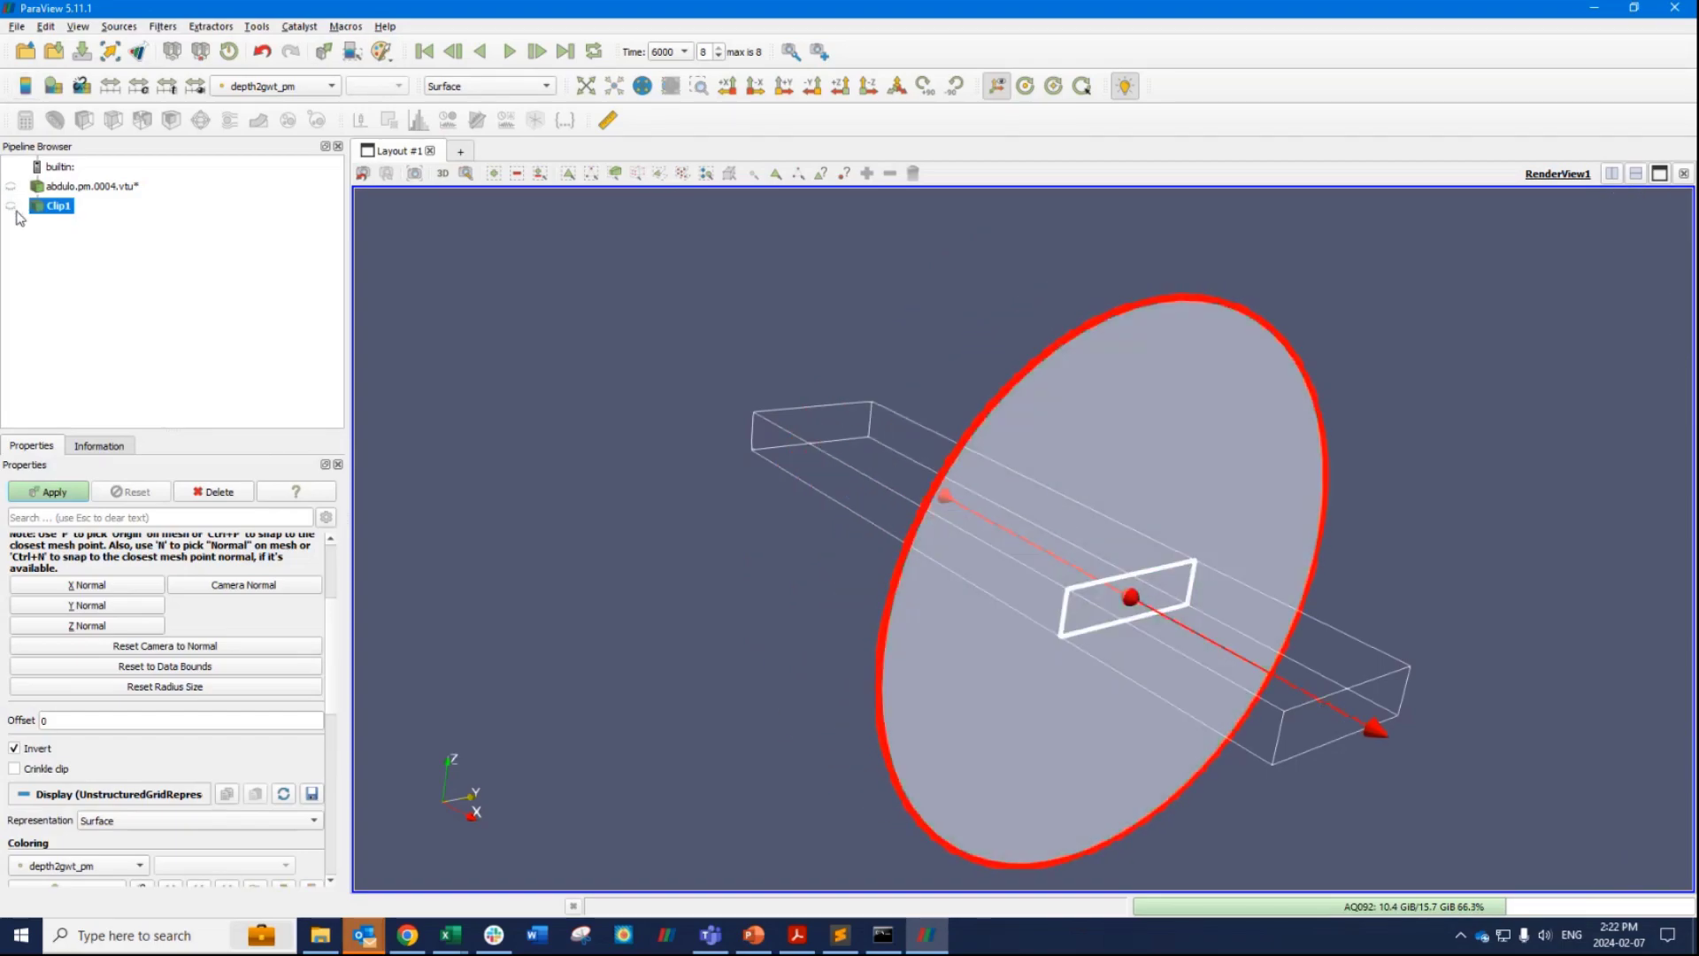
{"action": "left_click", "coordinate": [11, 206]}
{"action": "left_click", "coordinate": [69, 491]}
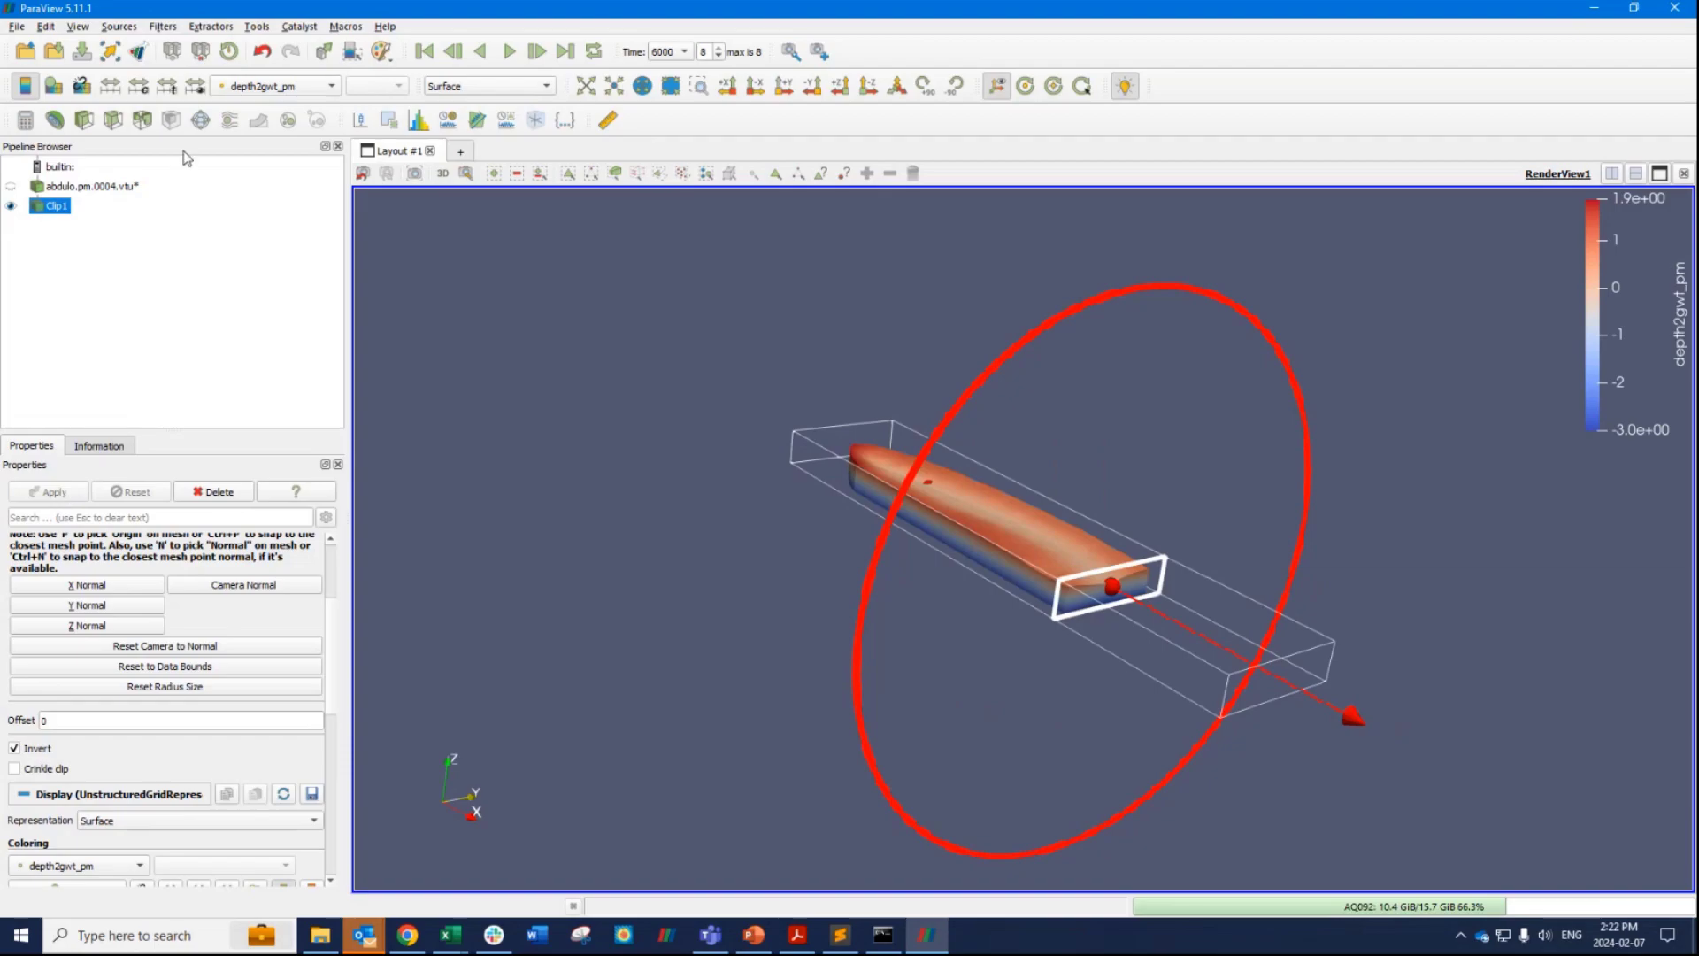
Create a crosswise slice through the clipped model and display only that slice.
{"action": "left_click", "coordinate": [112, 120]}
{"action": "left_click", "coordinate": [10, 206]}
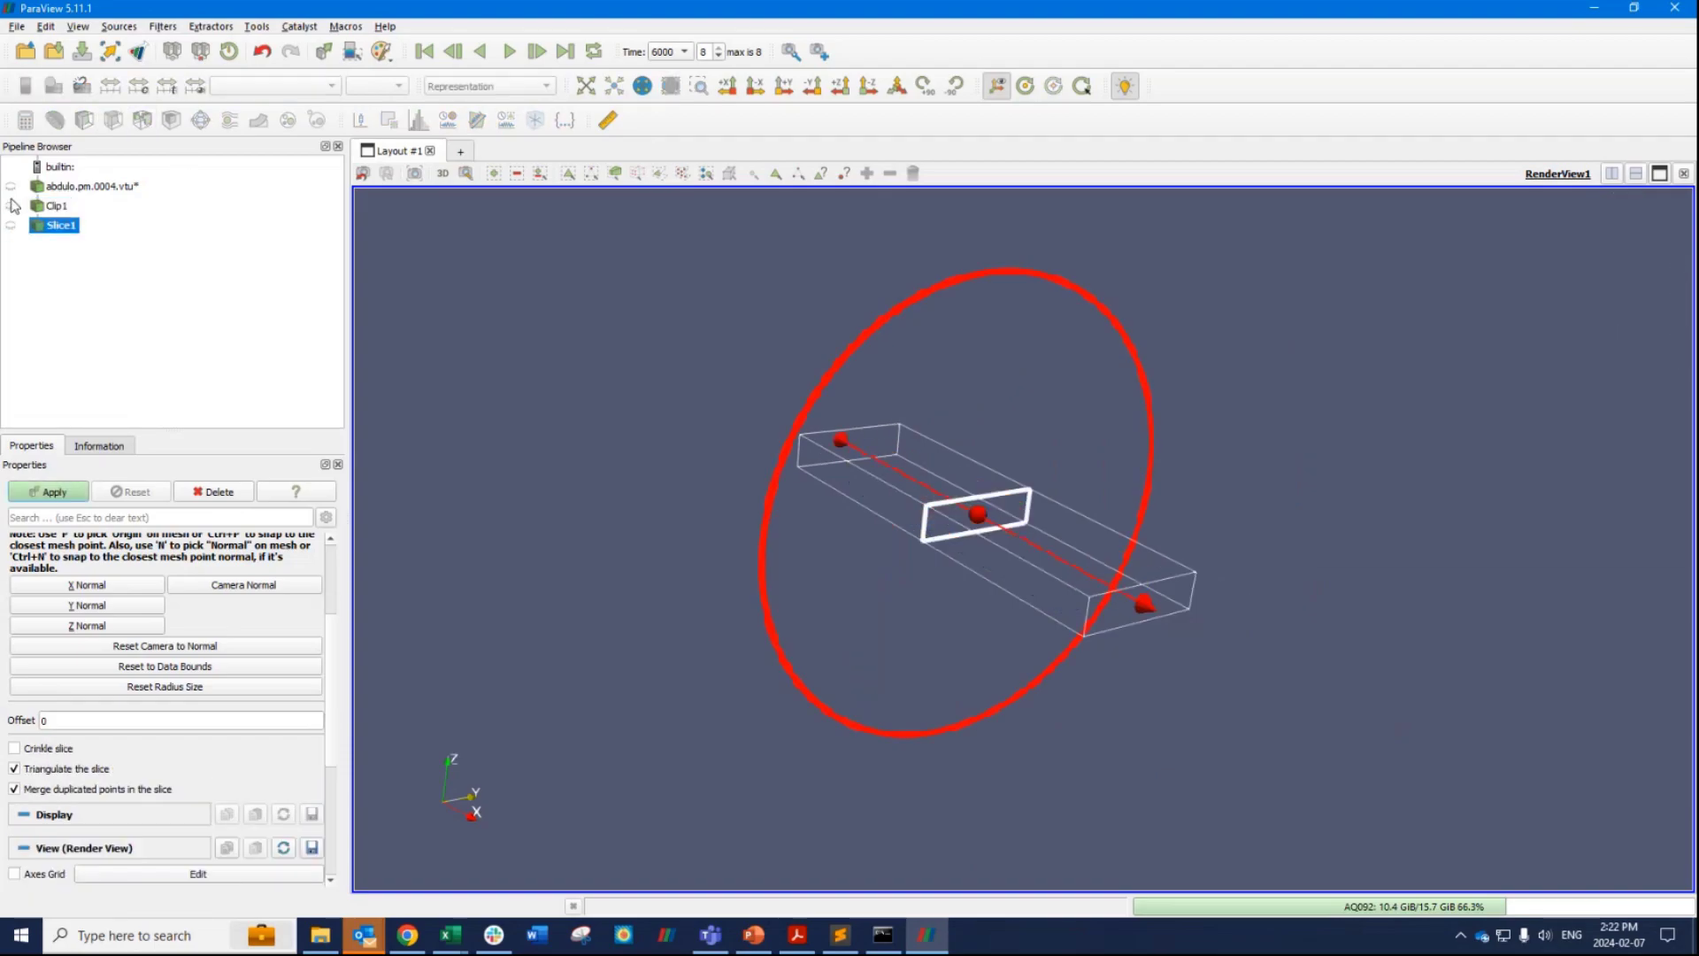
{"action": "left_click", "coordinate": [11, 225]}
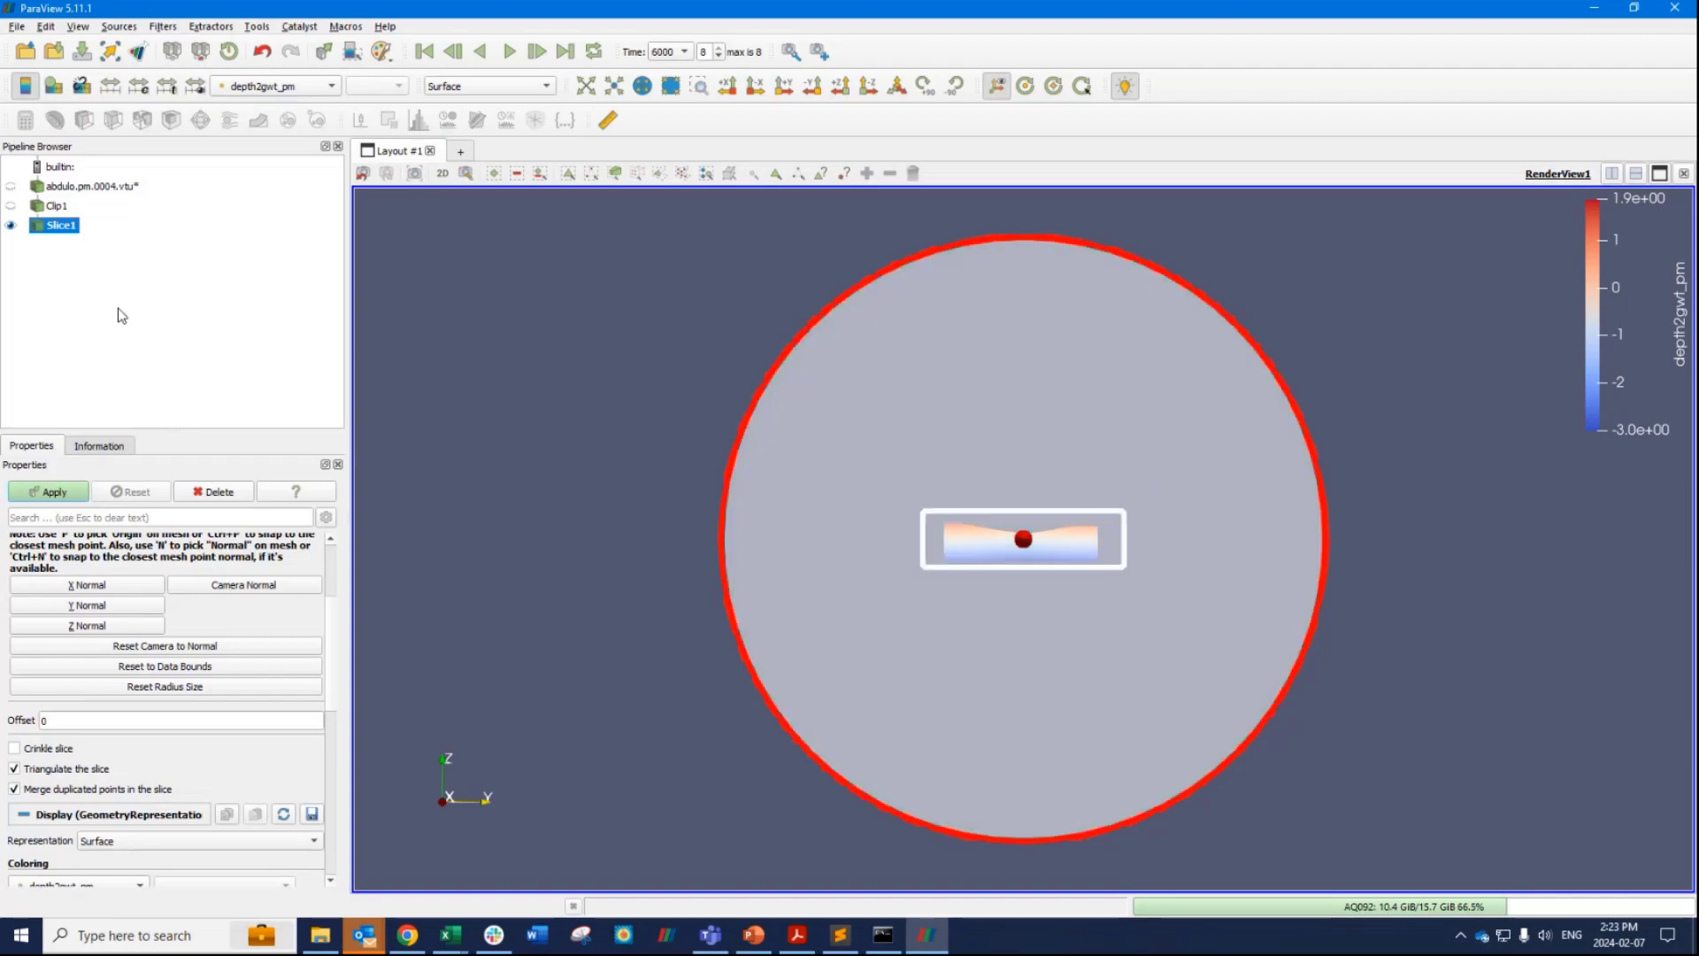
{"action": "left_click_drag", "start_coordinate": [751, 687], "coordinate": [421, 576]}
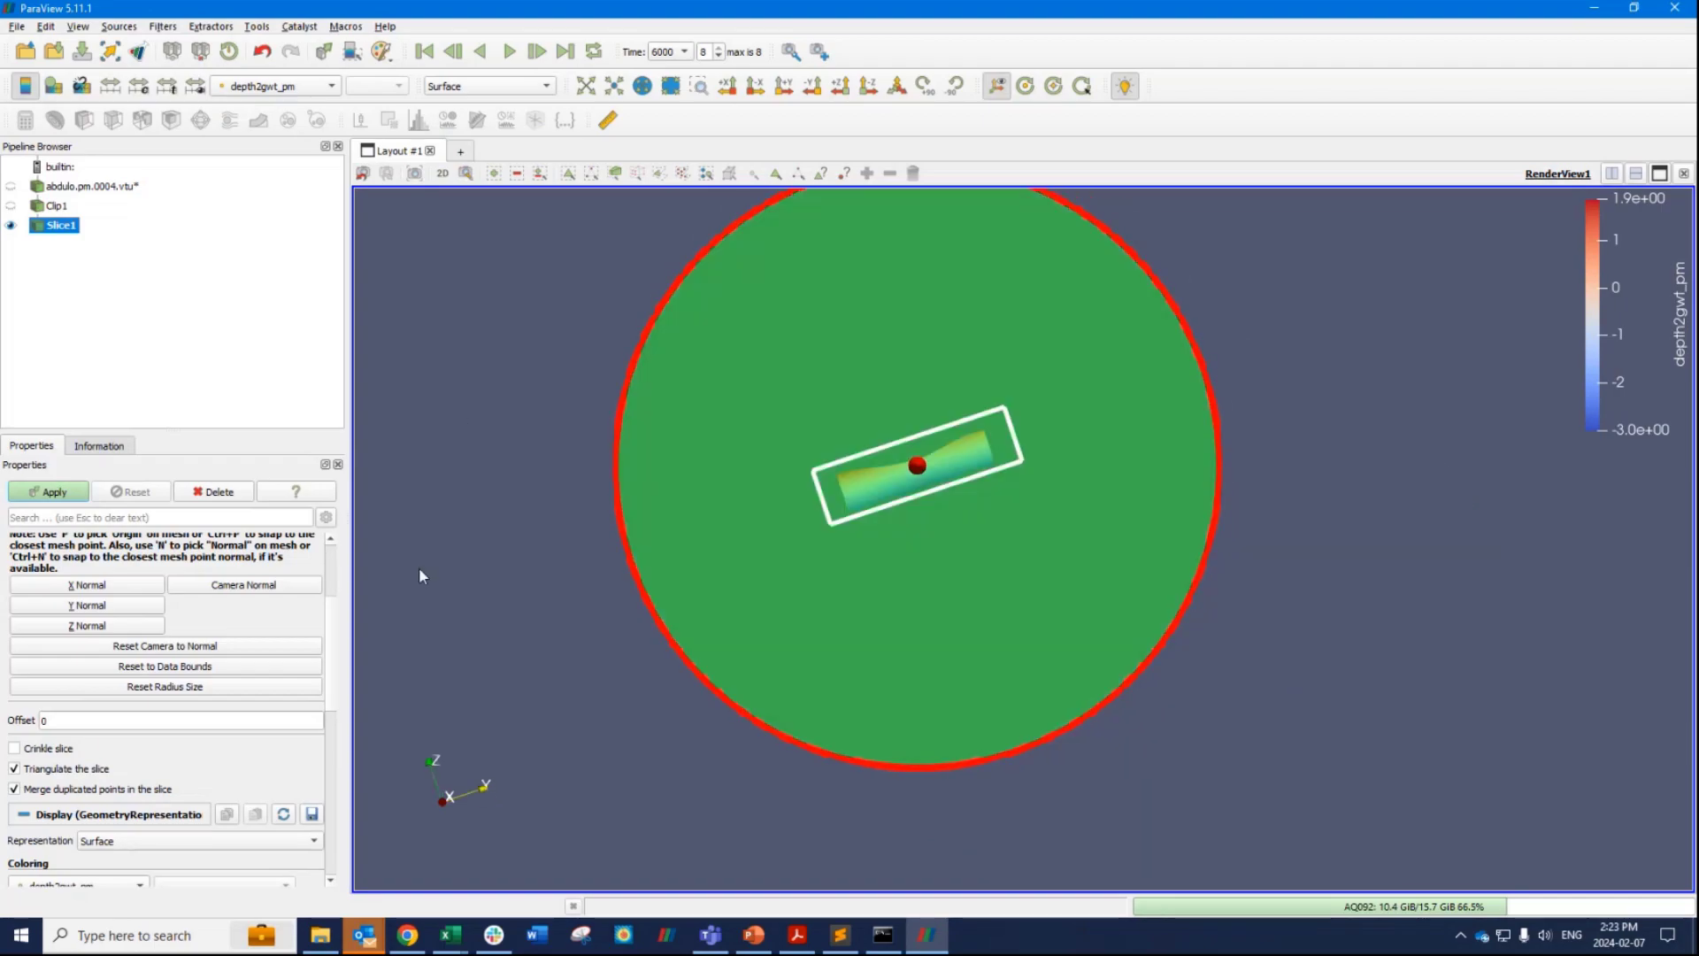
Show the full porous media model with the slice for comparison, and hide both of them.
{"action": "left_click", "coordinate": [11, 186]}
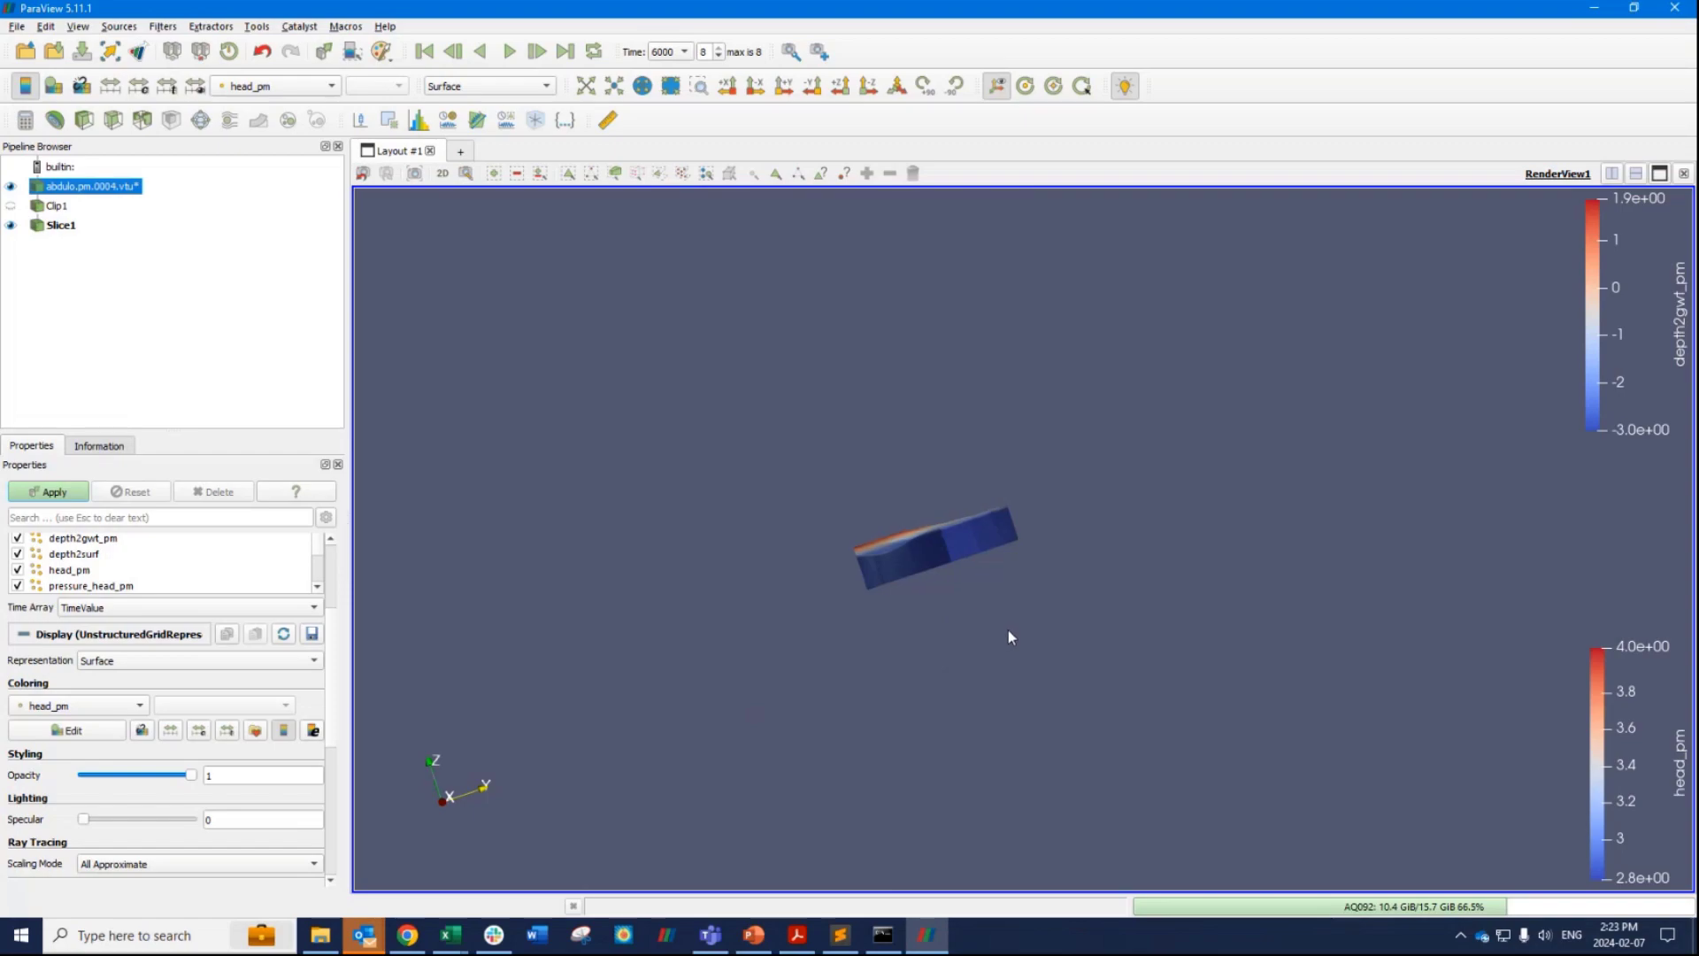
{"action": "left_click_drag", "start_coordinate": [1008, 631], "coordinate": [1017, 691]}
{"action": "left_click", "coordinate": [10, 225]}
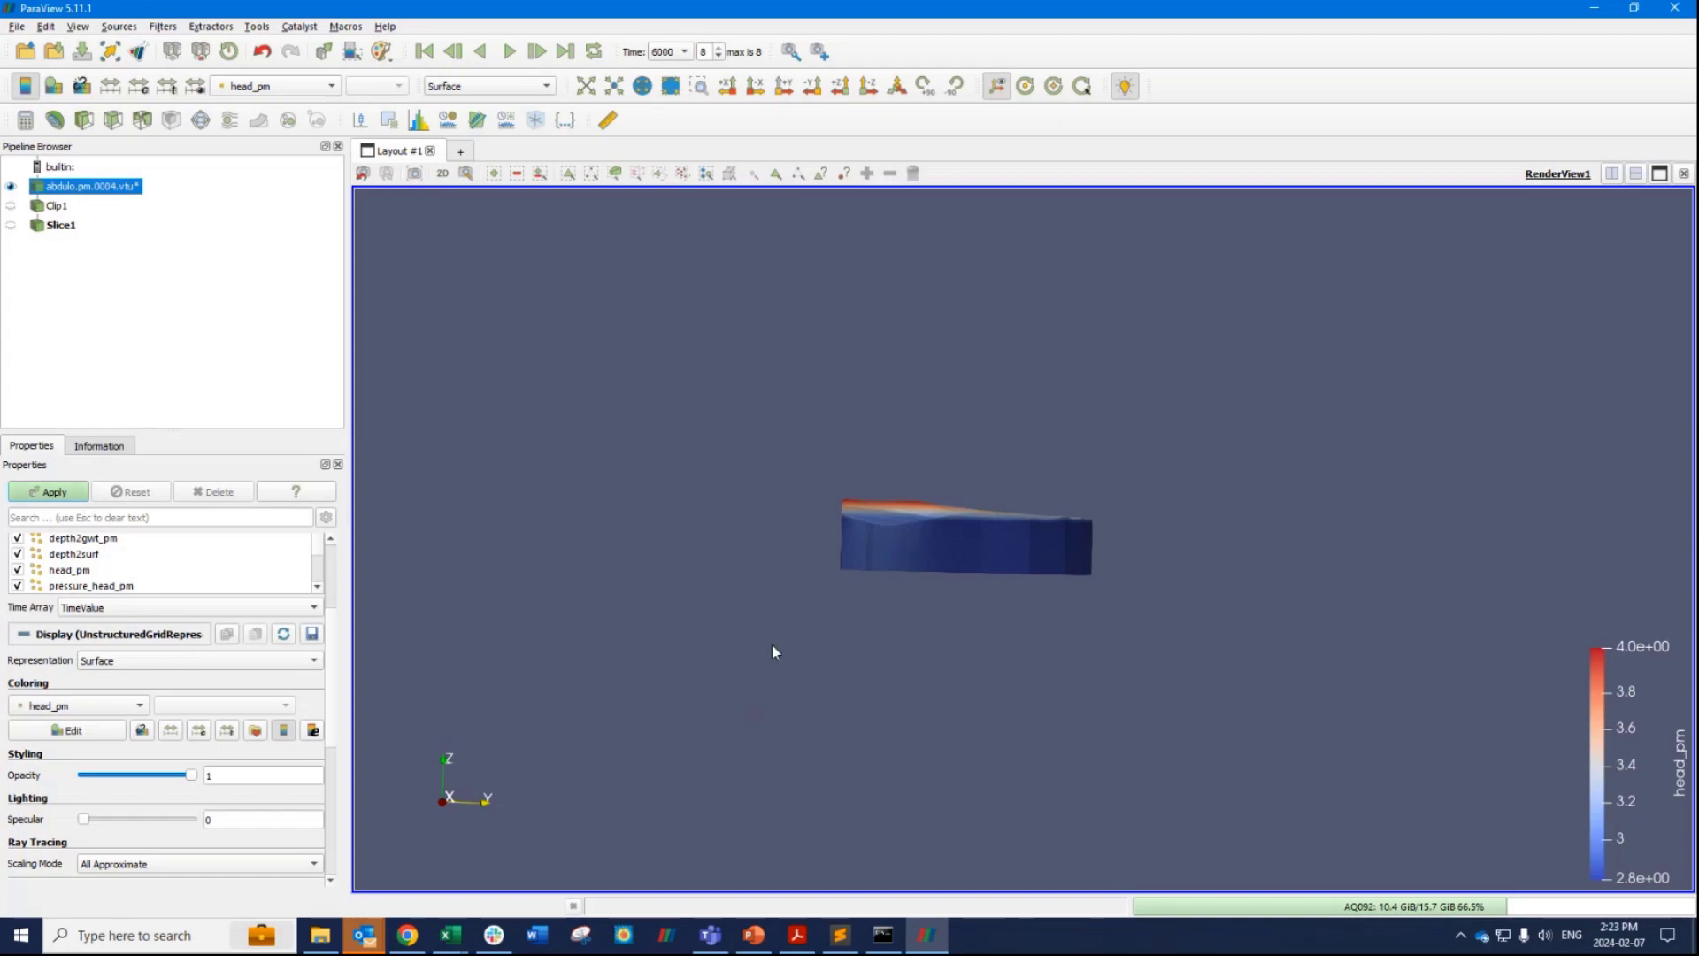
{"action": "left_click", "coordinate": [11, 186]}
Load abdulo.olf.0001.vtu through abdulo.olf.0009.vtu from the abdul folder into ParaView and display the overland surface.
{"action": "left_click", "coordinate": [321, 944]}
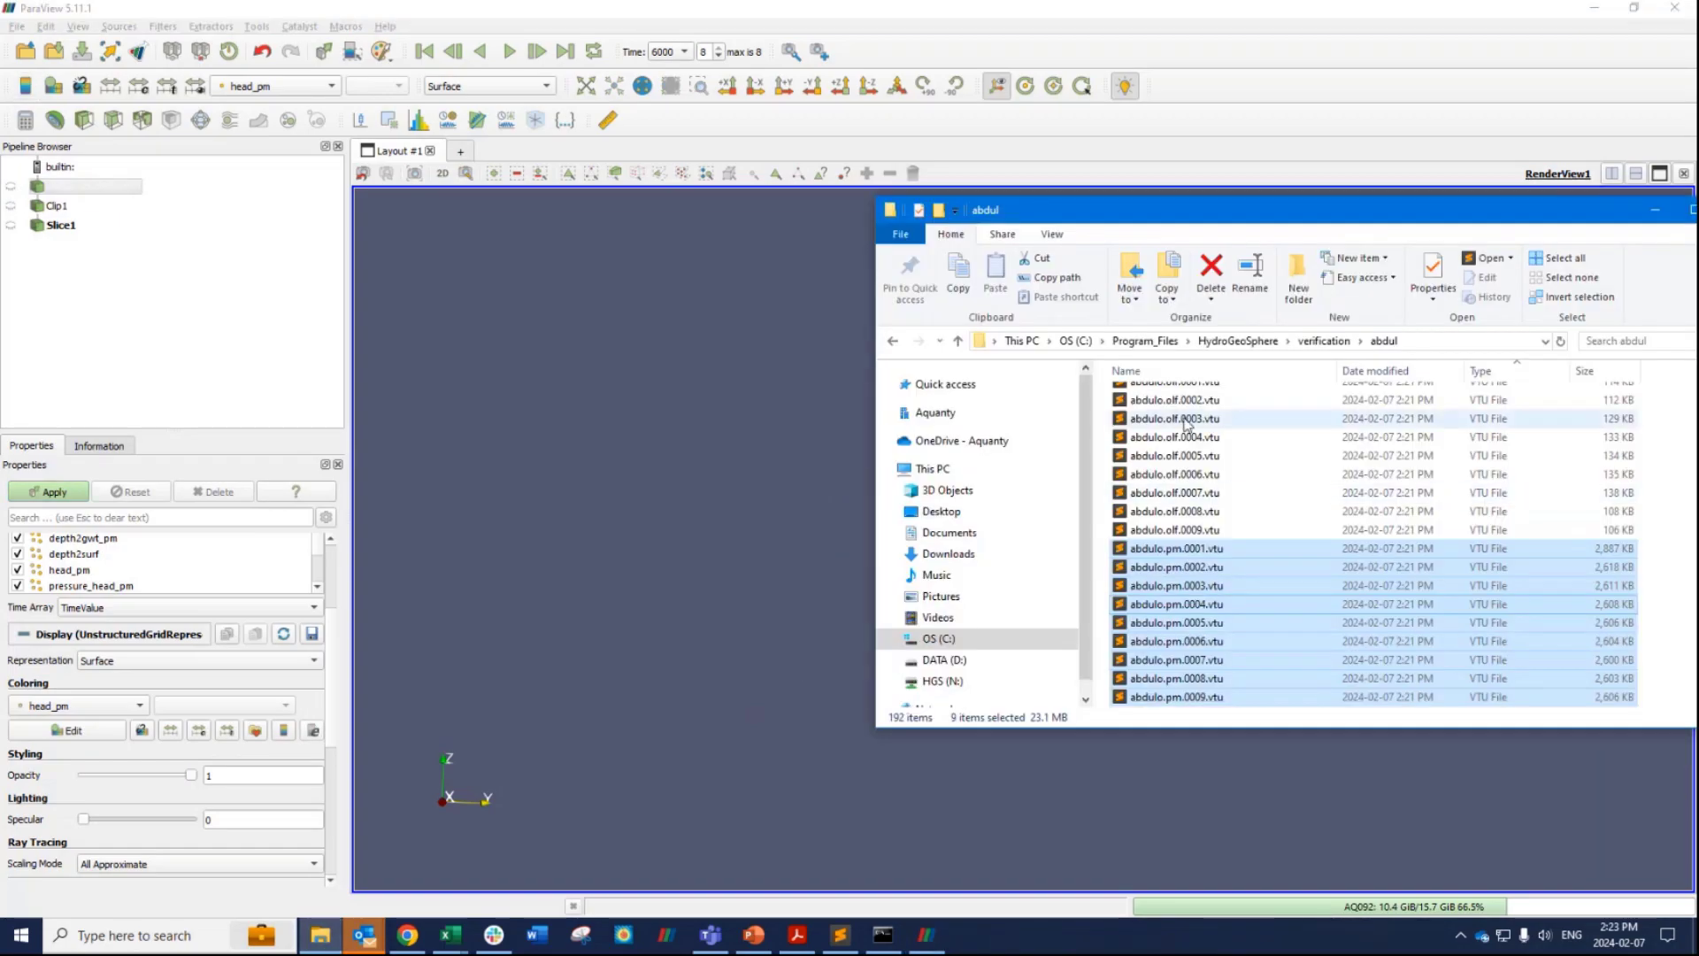
{"action": "scroll", "coordinate": [1199, 425], "scroll_direction": "up", "scroll_amount": 1}
{"action": "left_click", "coordinate": [1178, 427]}
{"action": "left_click", "coordinate": [1177, 576], "text": "shift"}
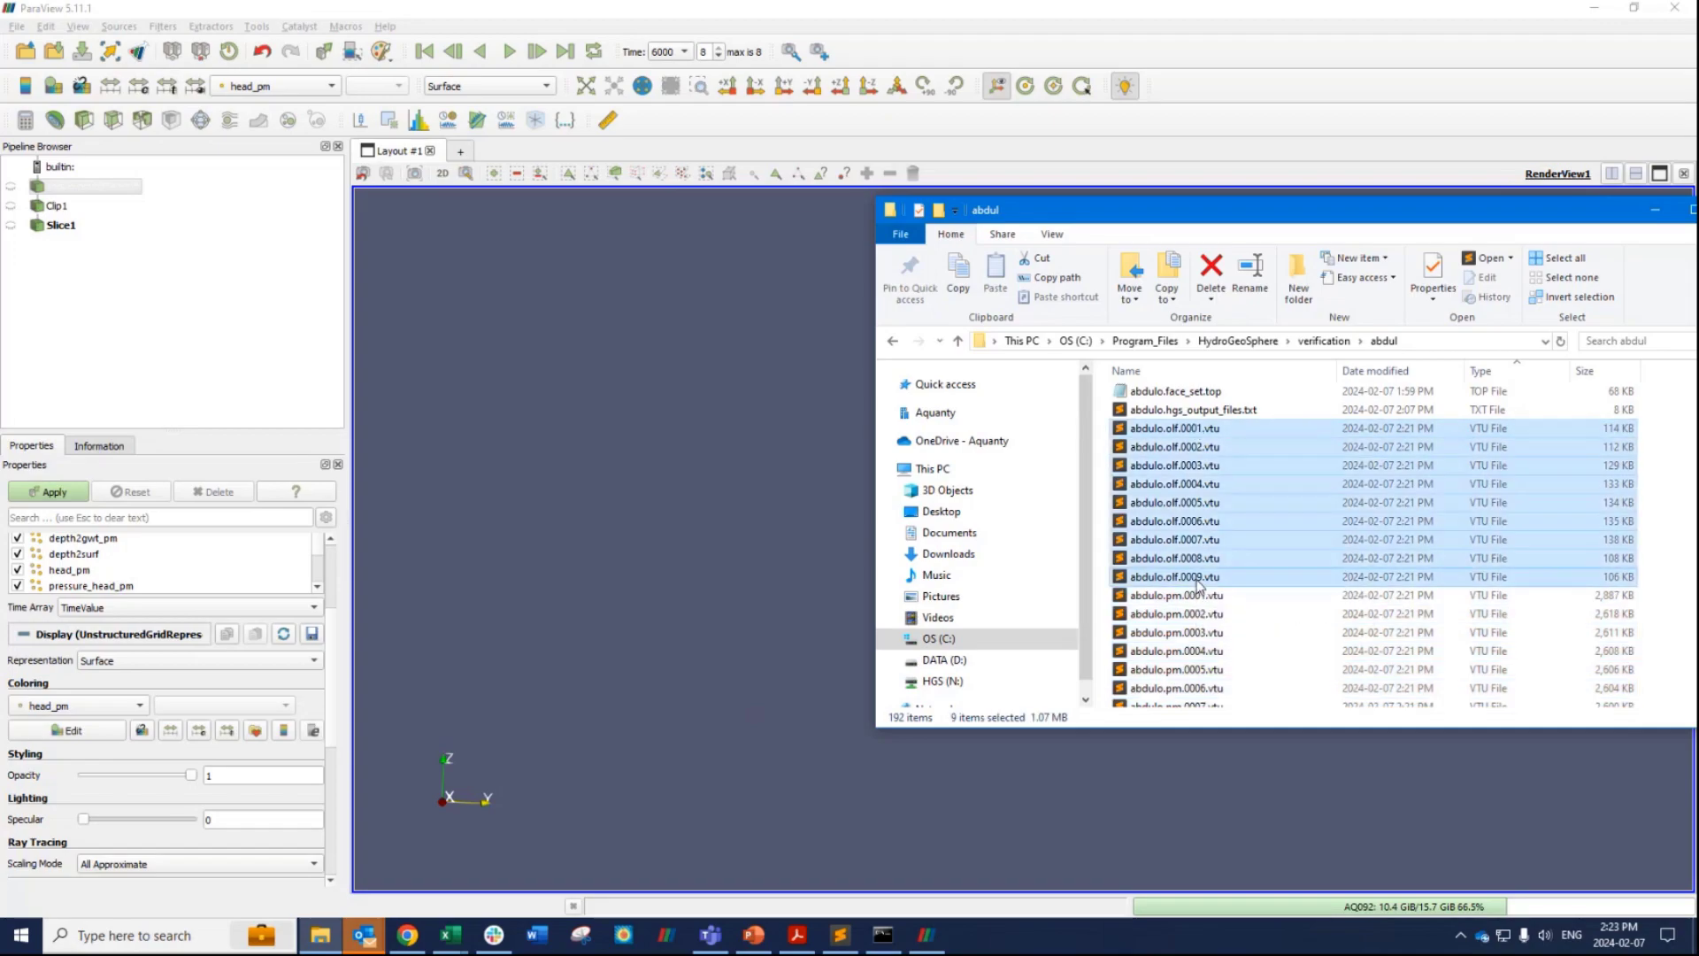
{"action": "left_click_drag", "start_coordinate": [1177, 576], "coordinate": [152, 368]}
{"action": "left_click", "coordinate": [10, 245]}
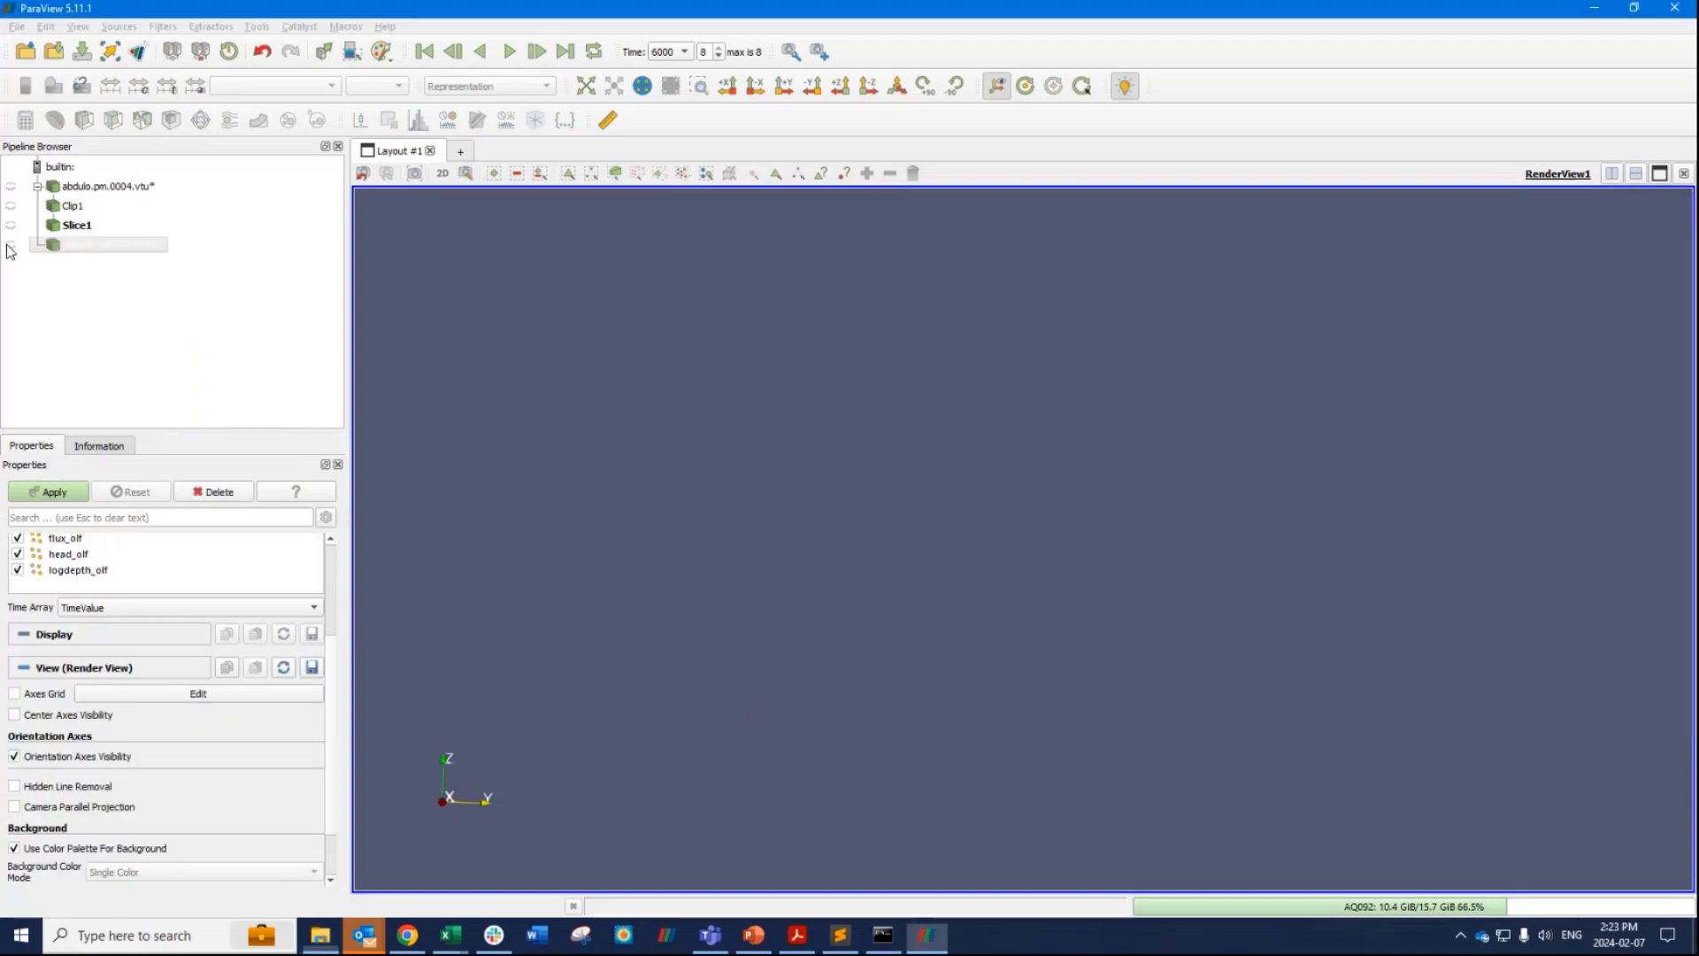
Color the overland surface by depth_olf in an oblique 3D view.
{"action": "left_click_drag", "start_coordinate": [1012, 655], "coordinate": [349, 622]}
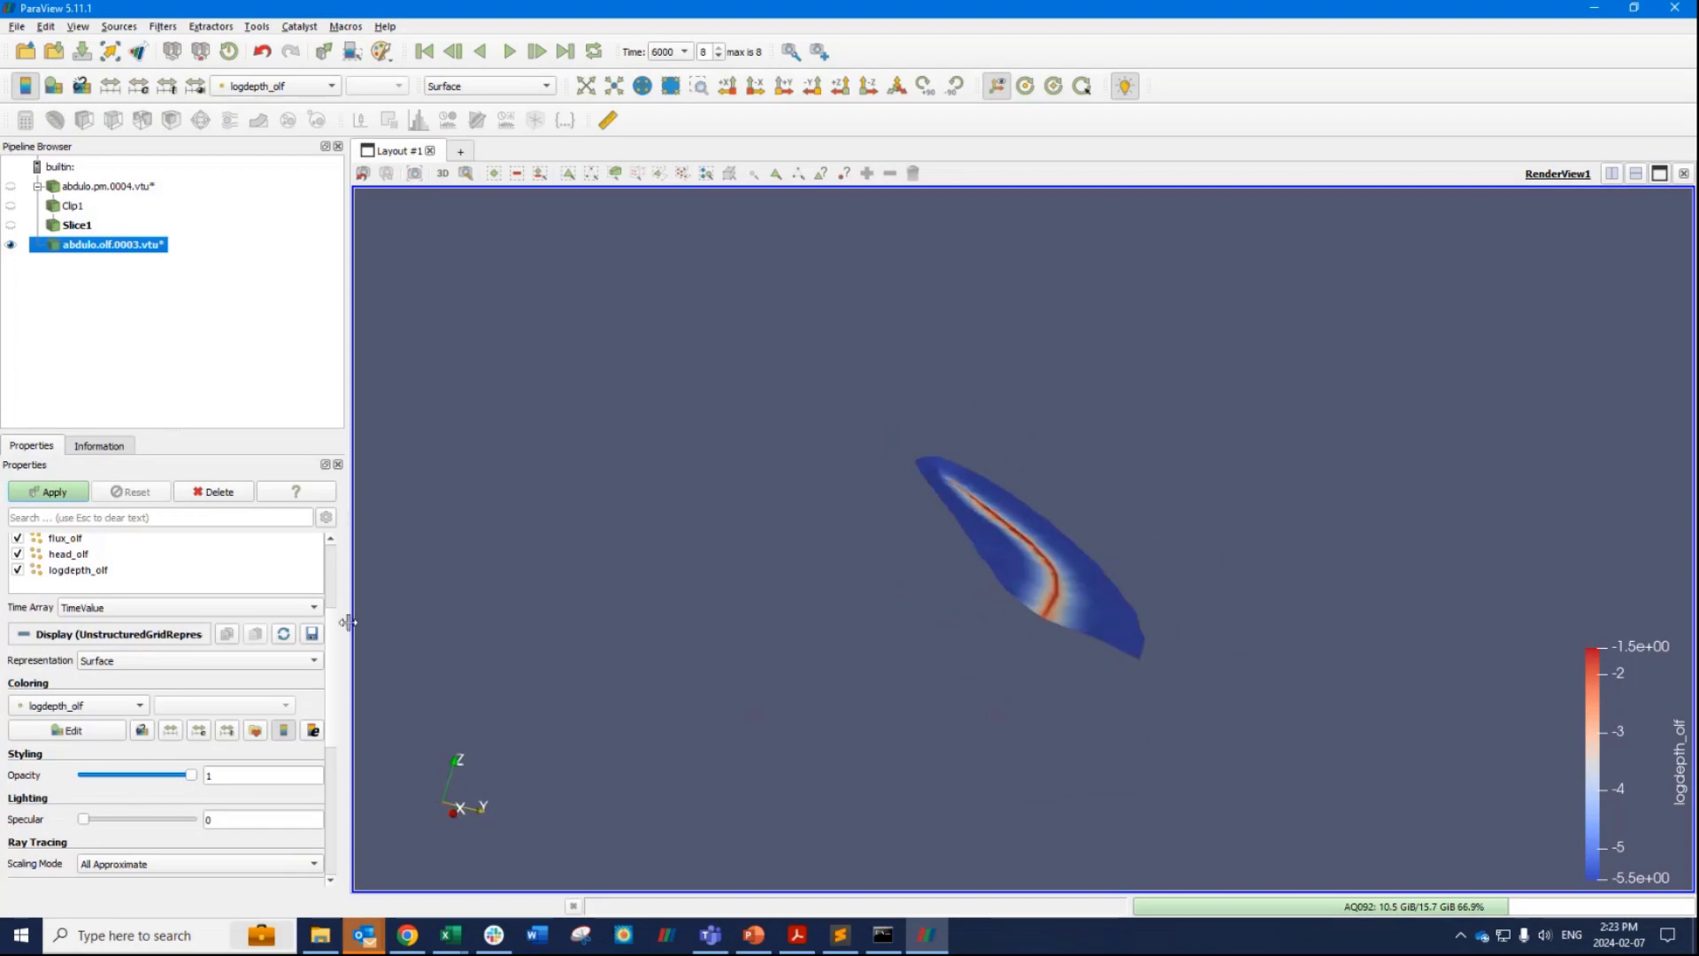
{"action": "left_click", "coordinate": [93, 708]}
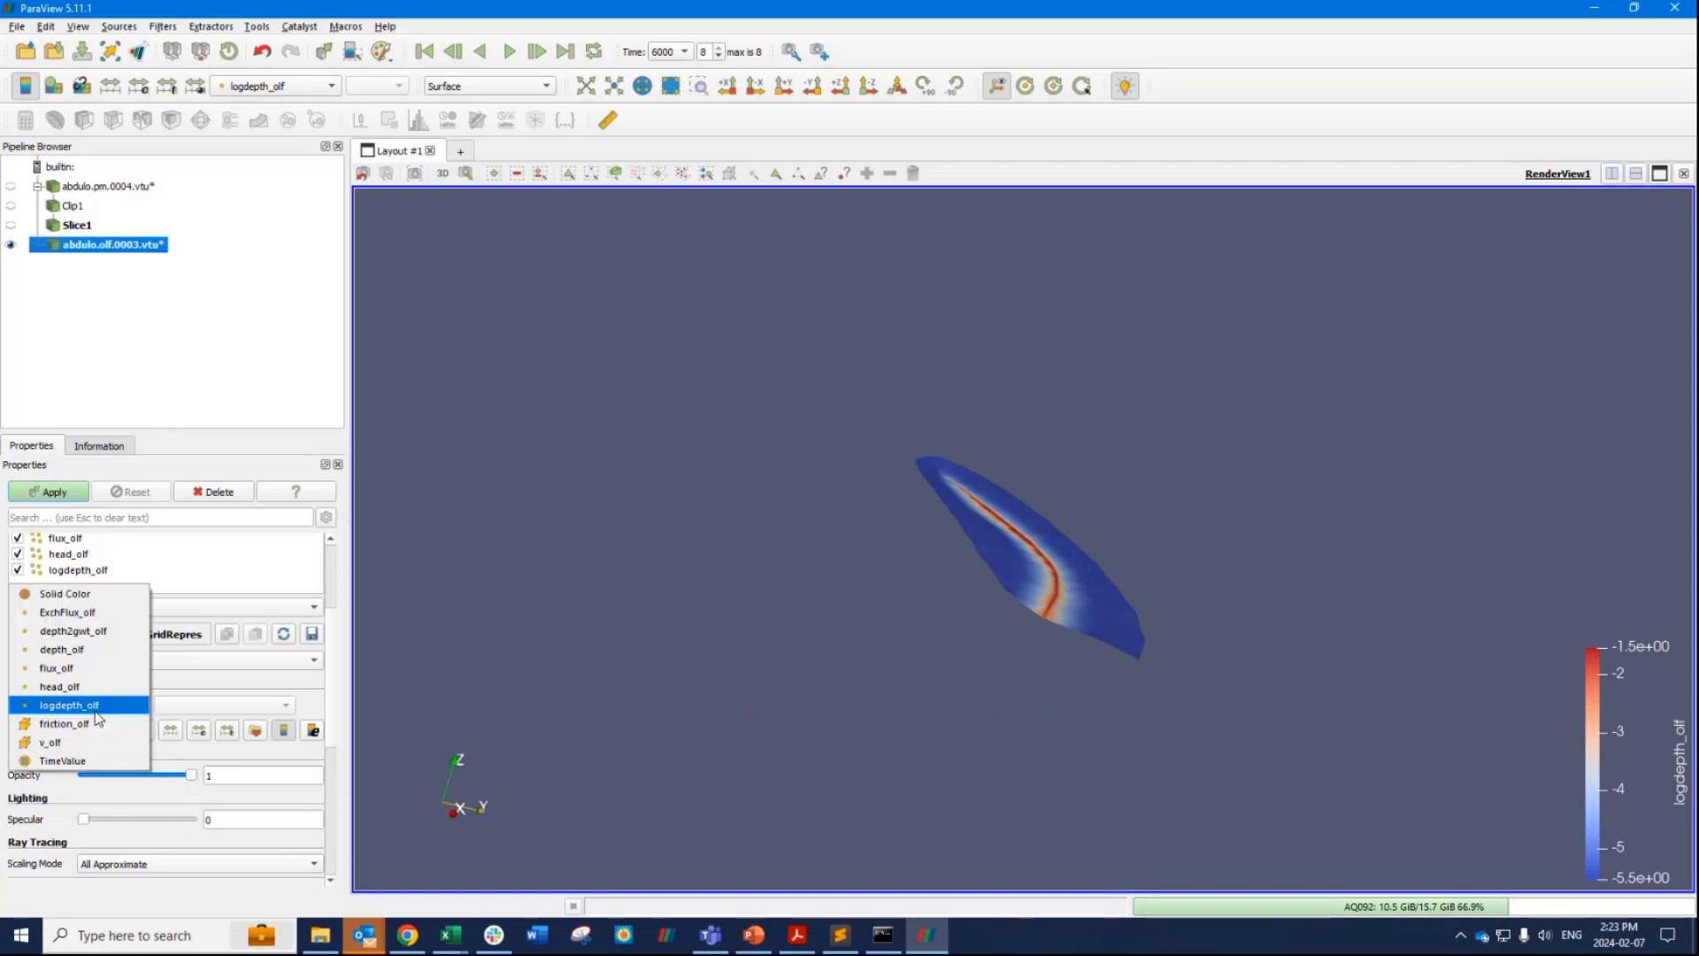
{"action": "left_click", "coordinate": [84, 649]}
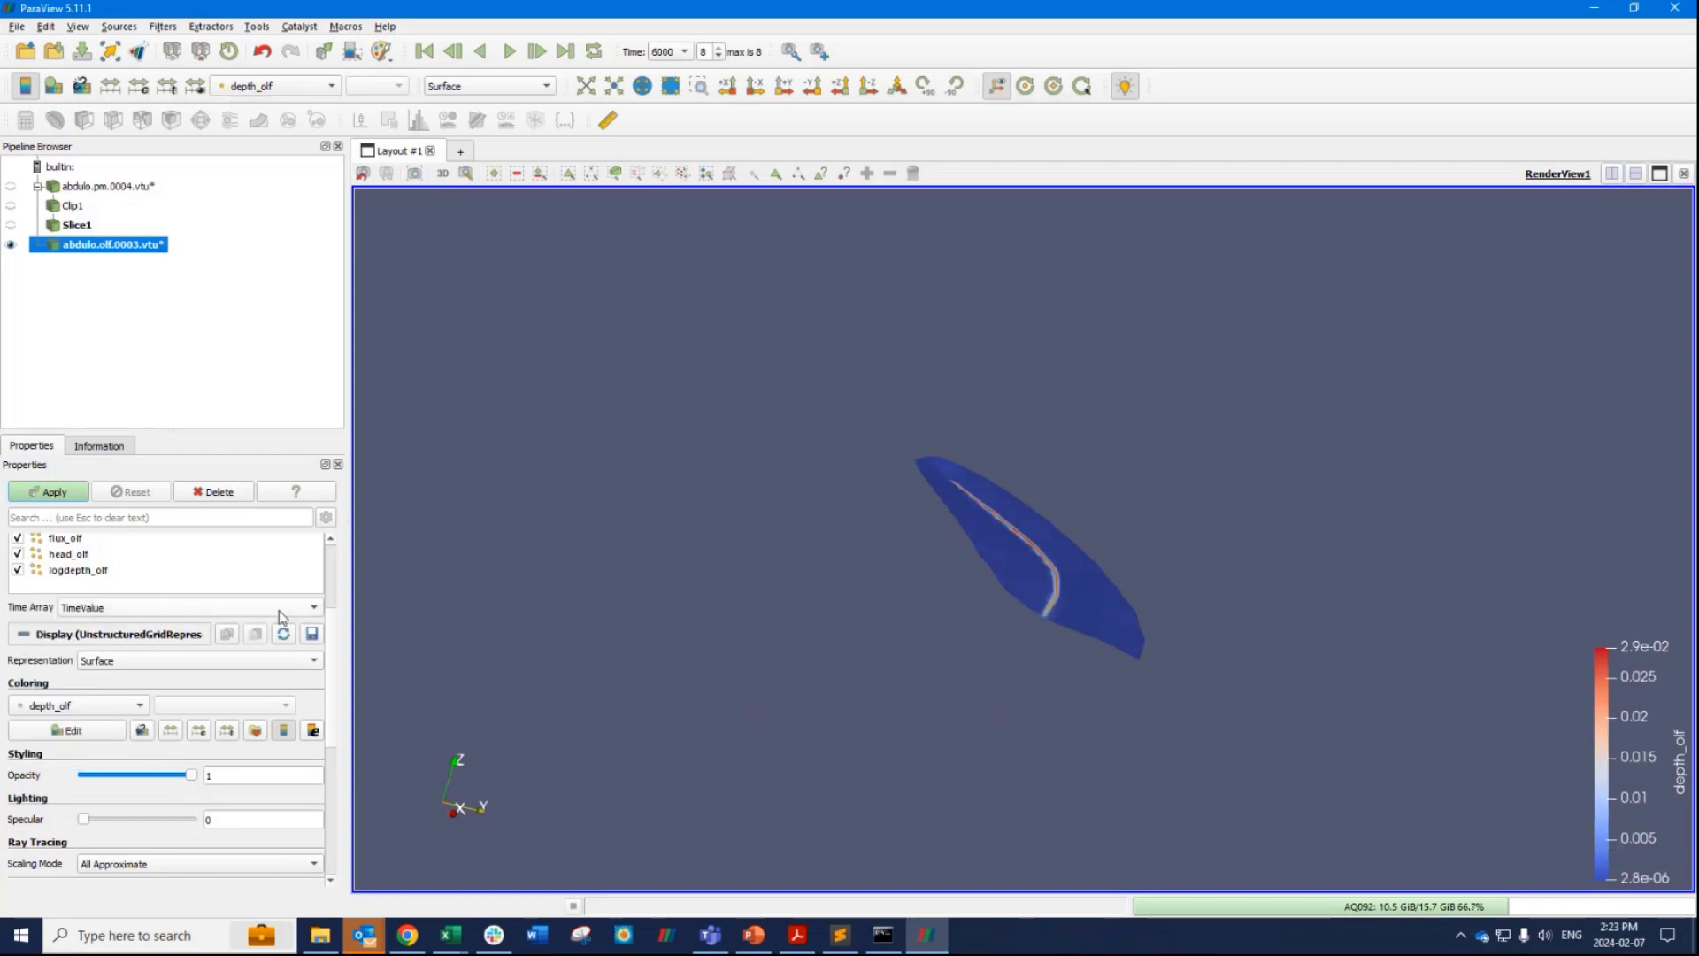
Step the overland depth display through every output time, from the first to the last.
{"action": "left_click", "coordinate": [429, 53]}
{"action": "left_click", "coordinate": [537, 53]}
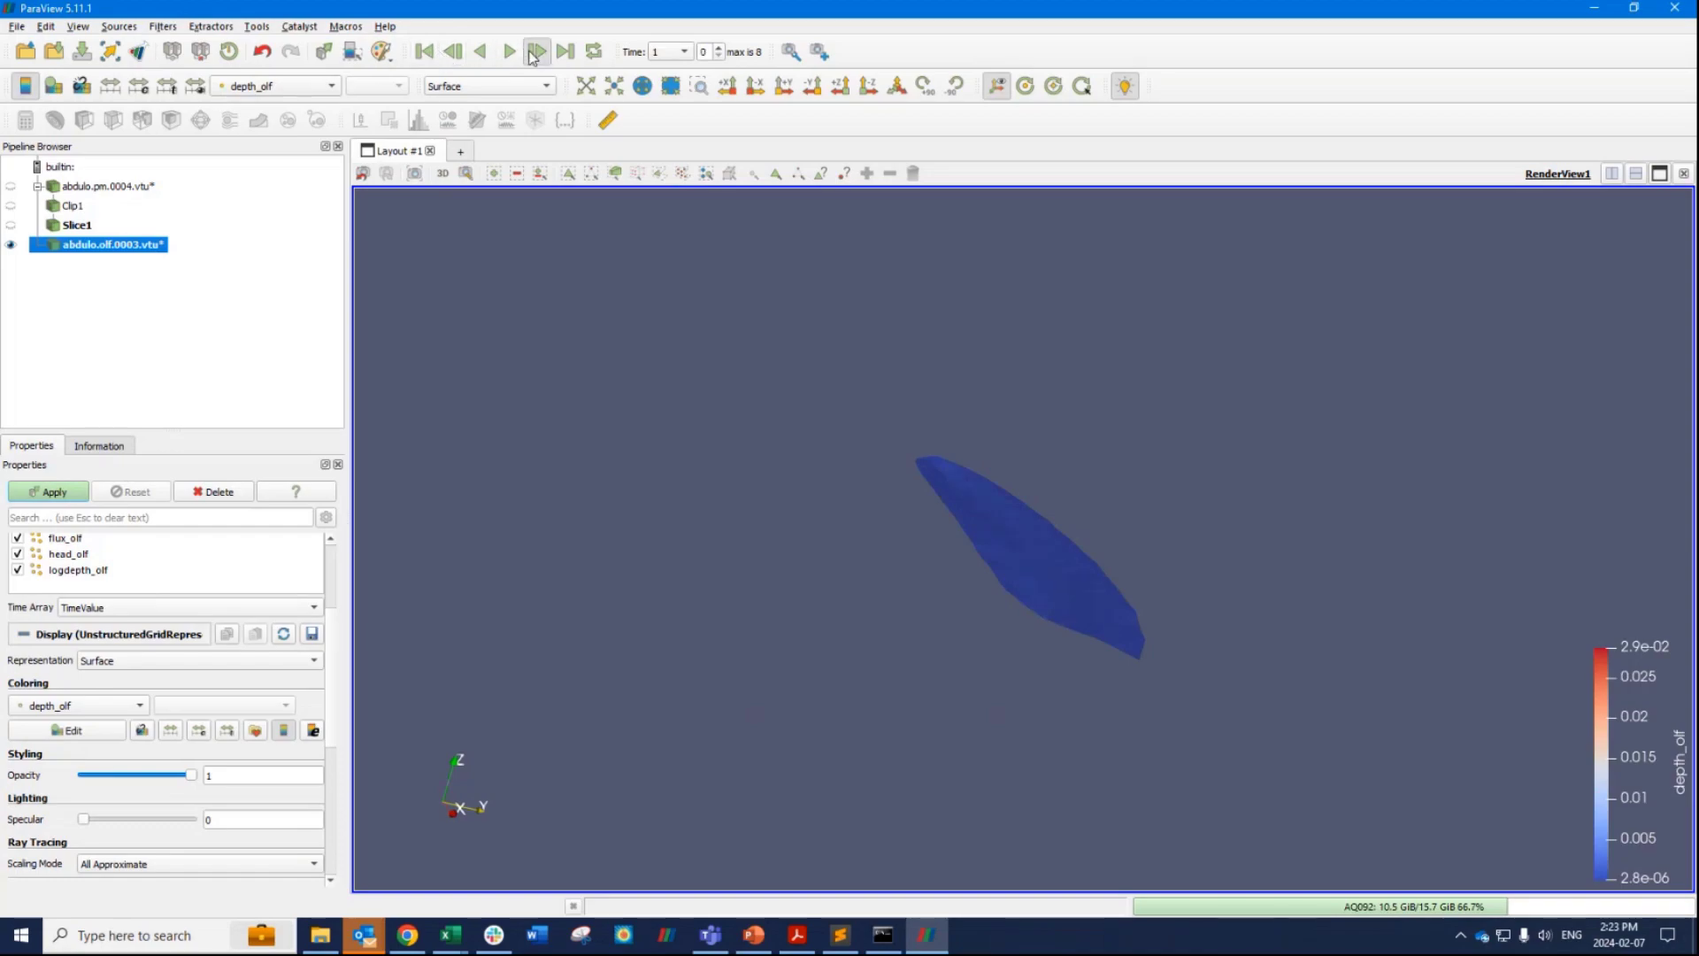
{"action": "left_click", "coordinate": [536, 53]}
{"action": "left_click", "coordinate": [537, 53]}
{"action": "left_click", "coordinate": [537, 53]}
{"action": "left_click", "coordinate": [536, 53]}
{"action": "left_click", "coordinate": [537, 53]}
{"action": "left_click", "coordinate": [537, 53]}
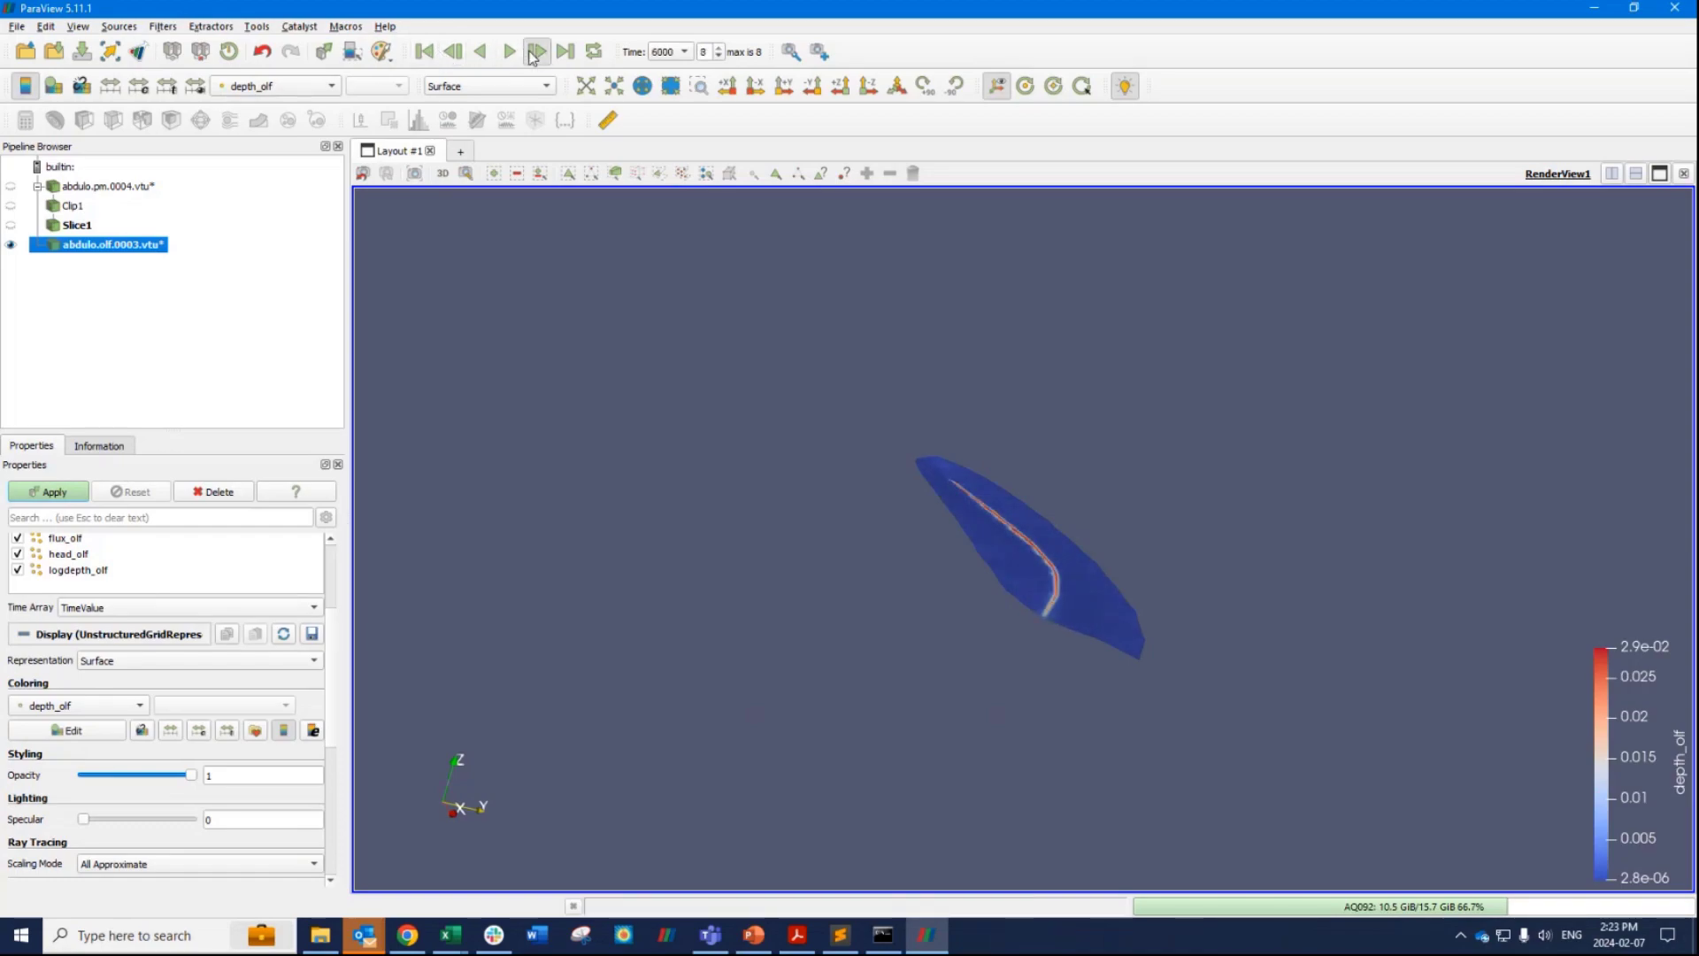
{"action": "left_click", "coordinate": [537, 53]}
Close ParaView and advance the PowerPoint presentation to the slide "The Almighty grok.".
{"action": "left_click", "coordinate": [1671, 13]}
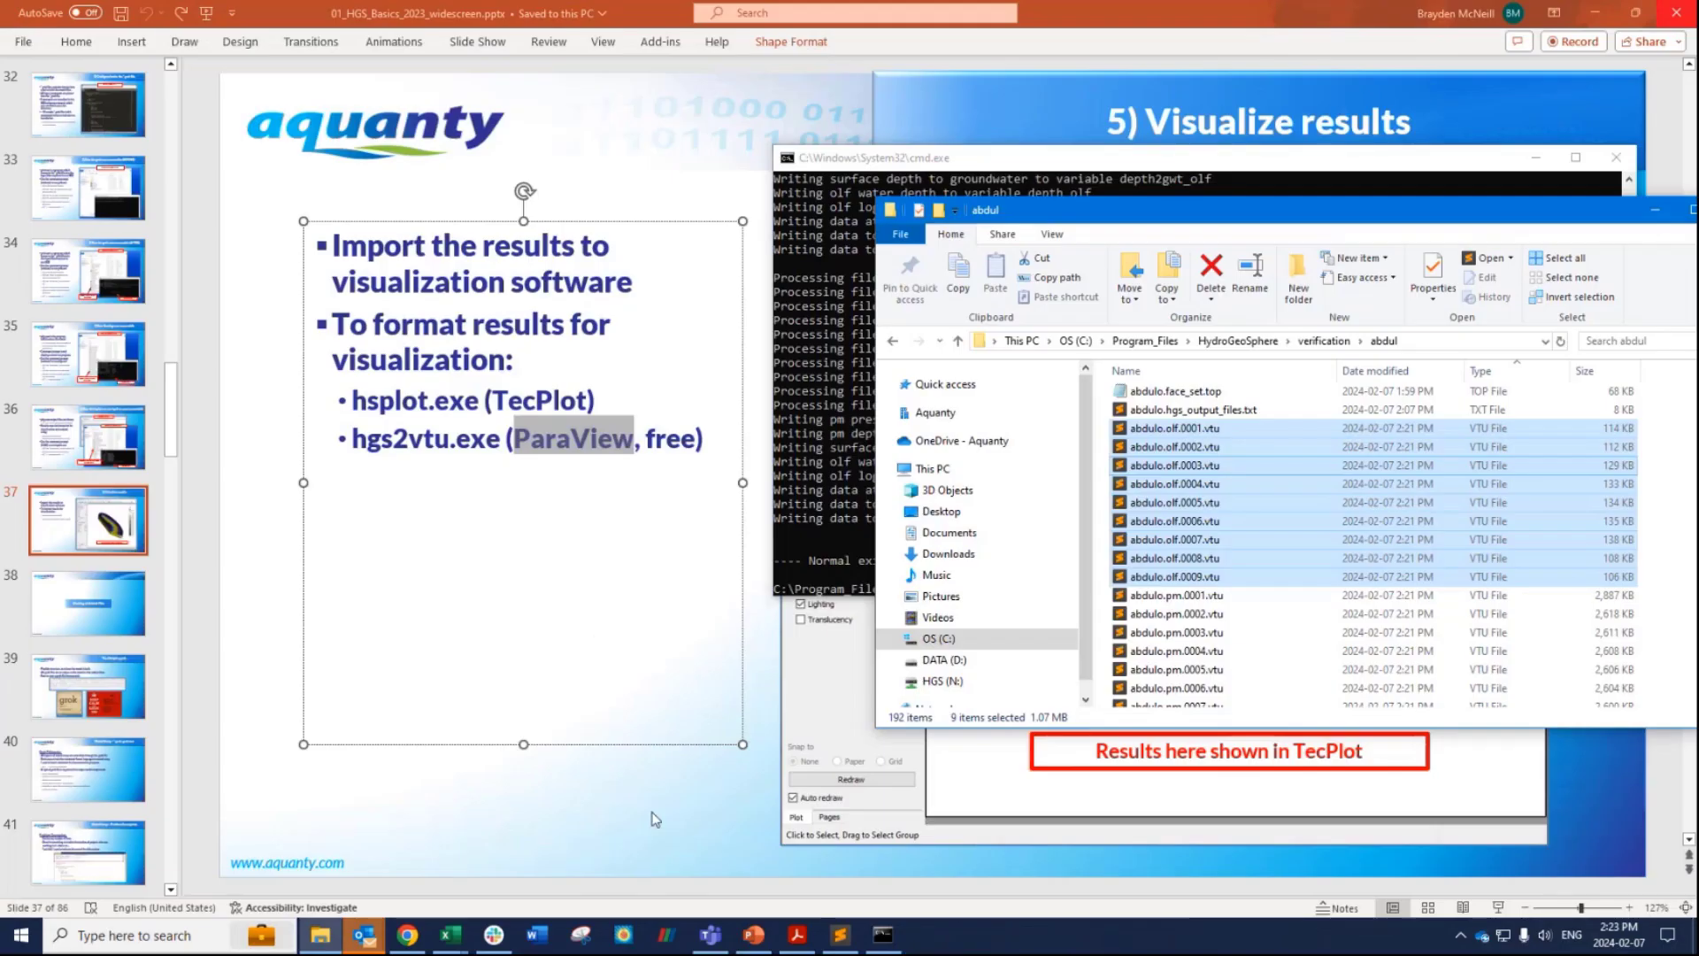
{"action": "scroll", "coordinate": [710, 757], "scroll_direction": "down", "scroll_amount": 1}
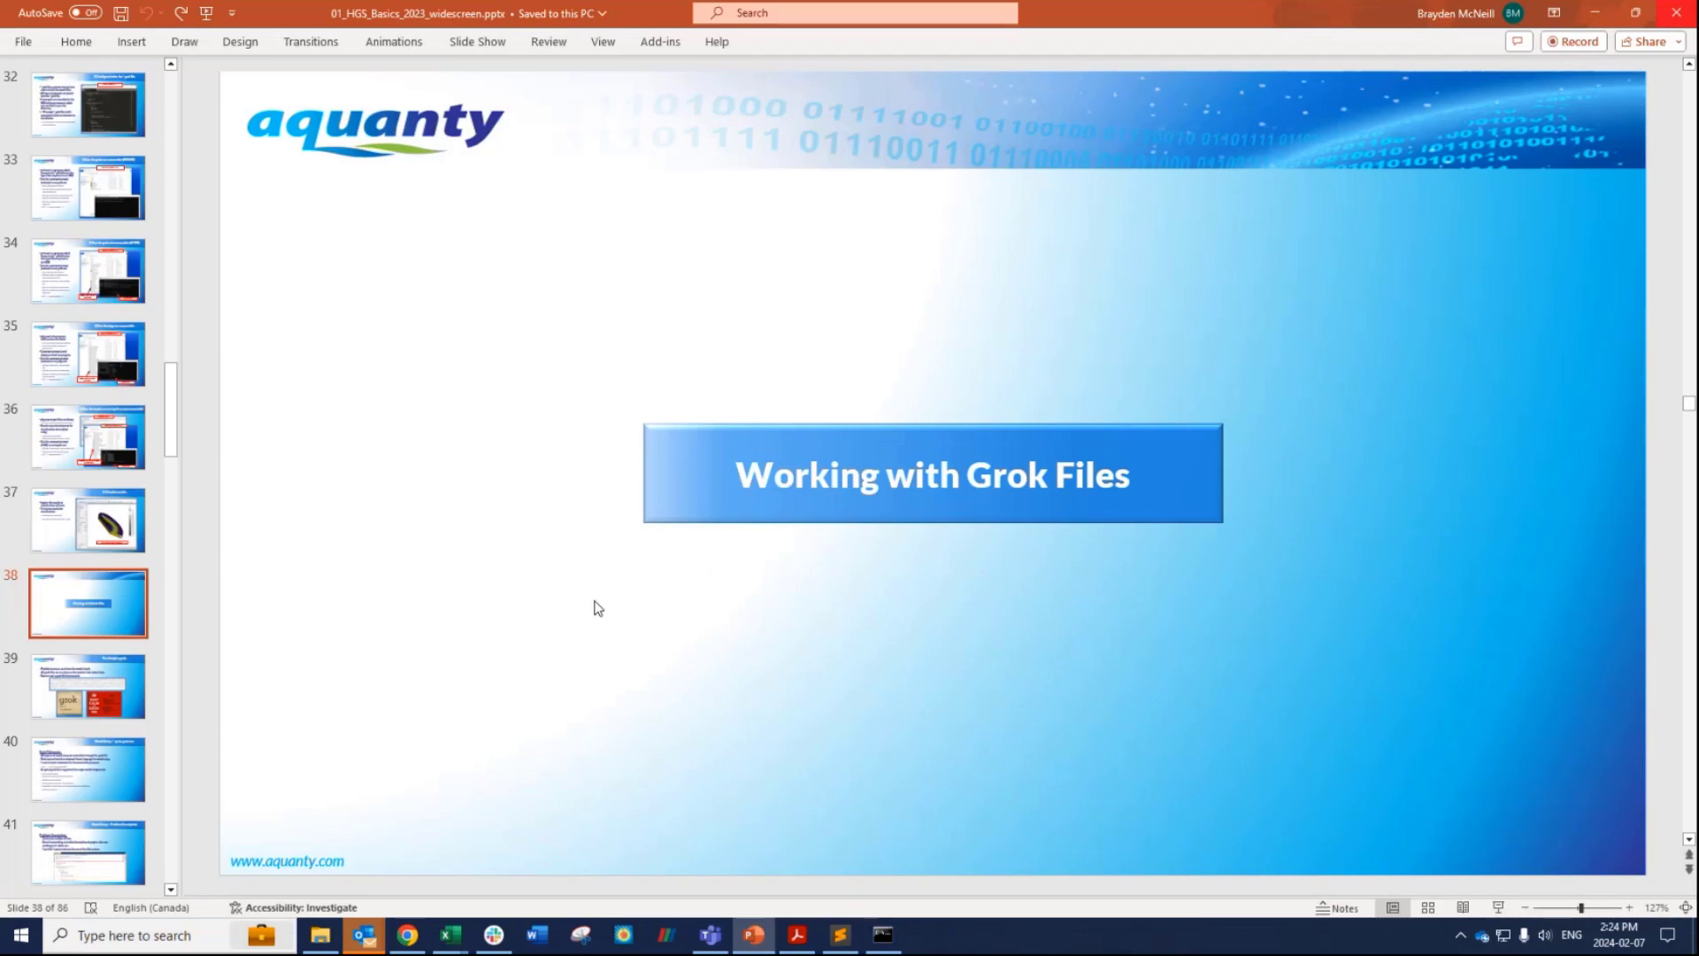
{"action": "key", "text": "Page_Down"}
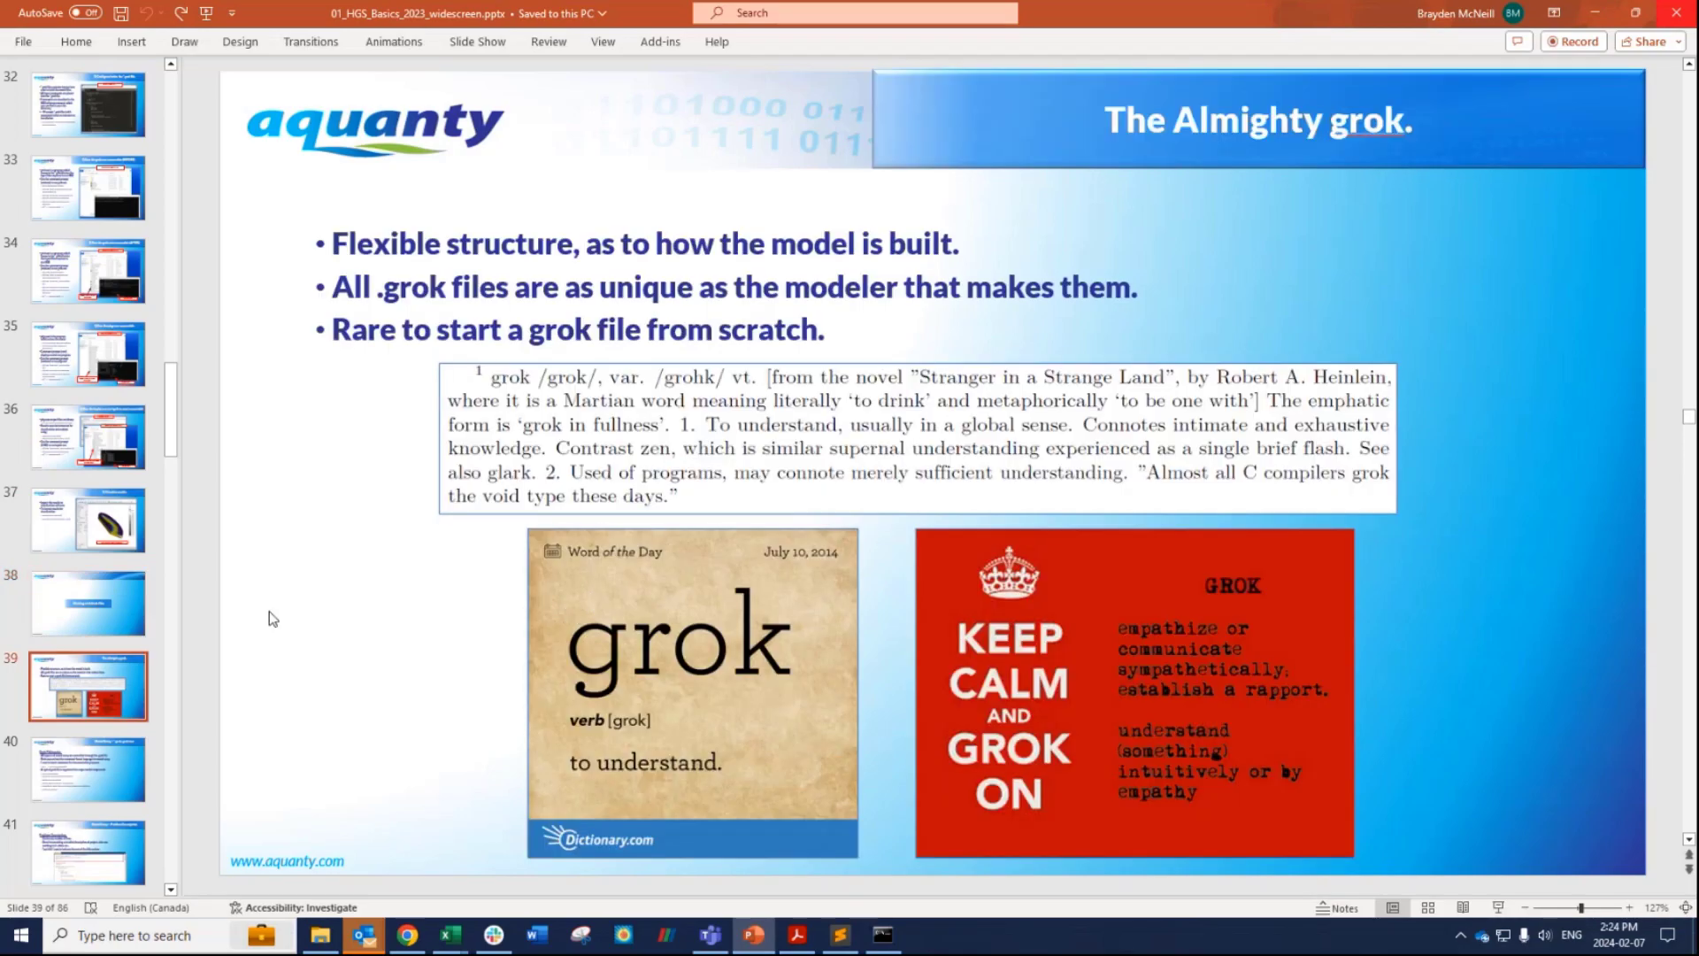
Switch to abdul.grok in Sublime Text and review its critical depth and flux boundary conditions.
{"action": "left_click", "coordinate": [840, 934]}
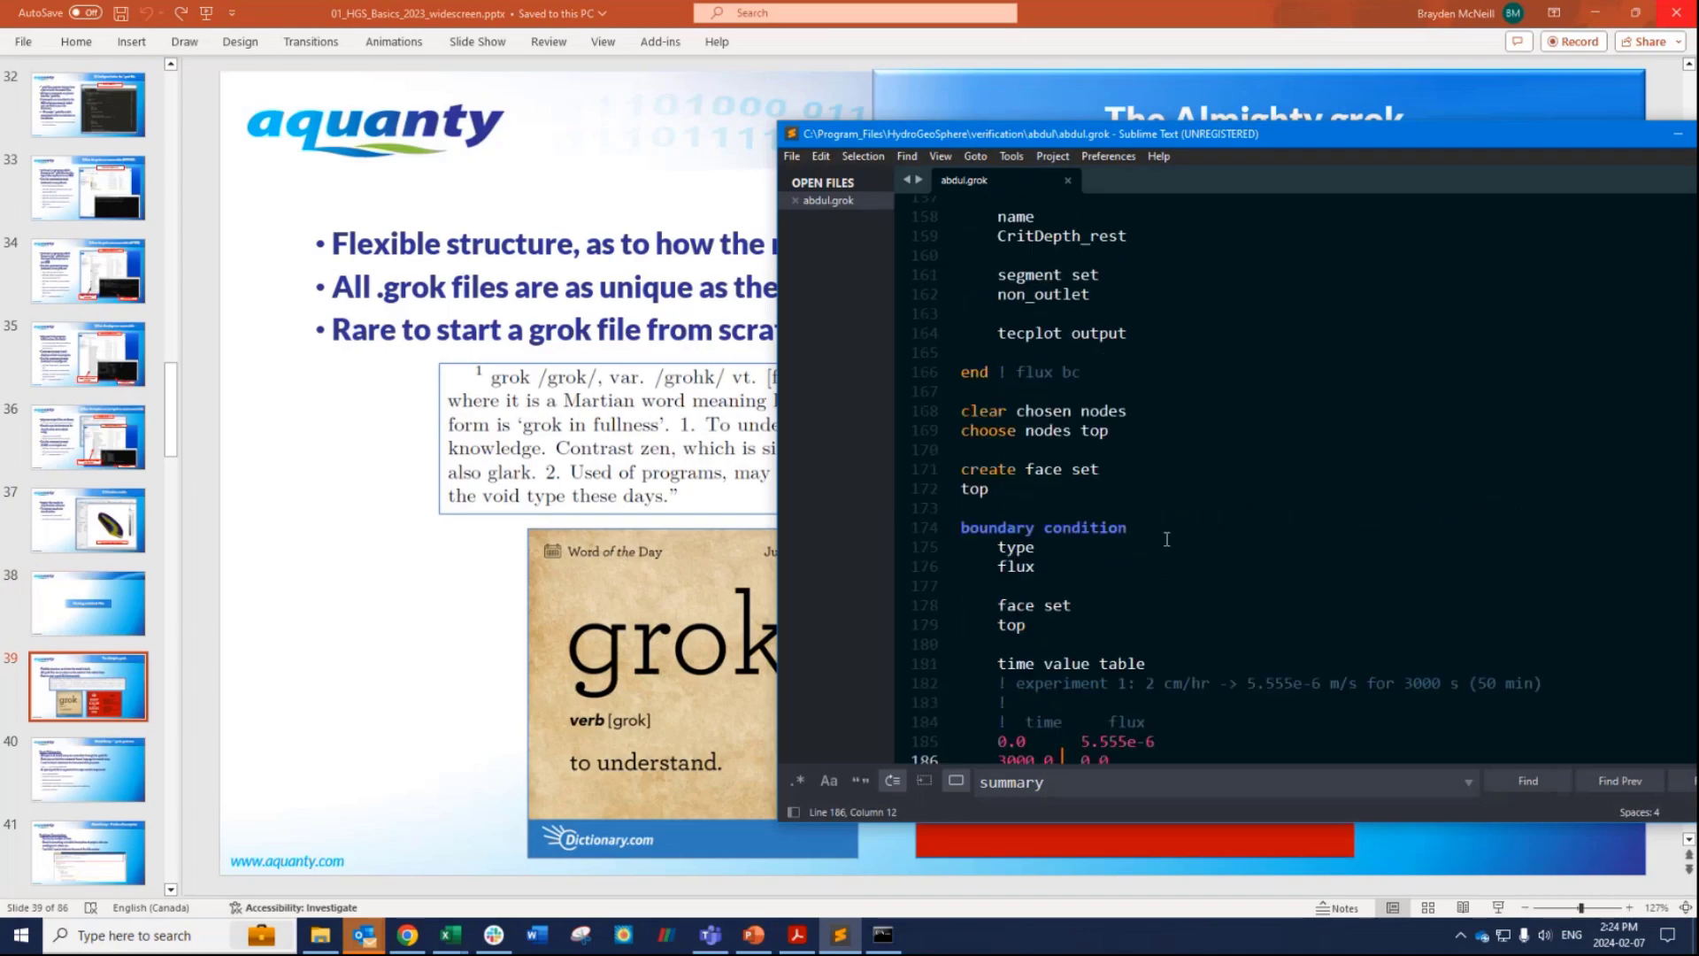
{"action": "scroll", "coordinate": [1139, 372], "scroll_direction": "up", "scroll_amount": 1}
{"action": "scroll", "coordinate": [1140, 460], "scroll_direction": "up", "scroll_amount": 4}
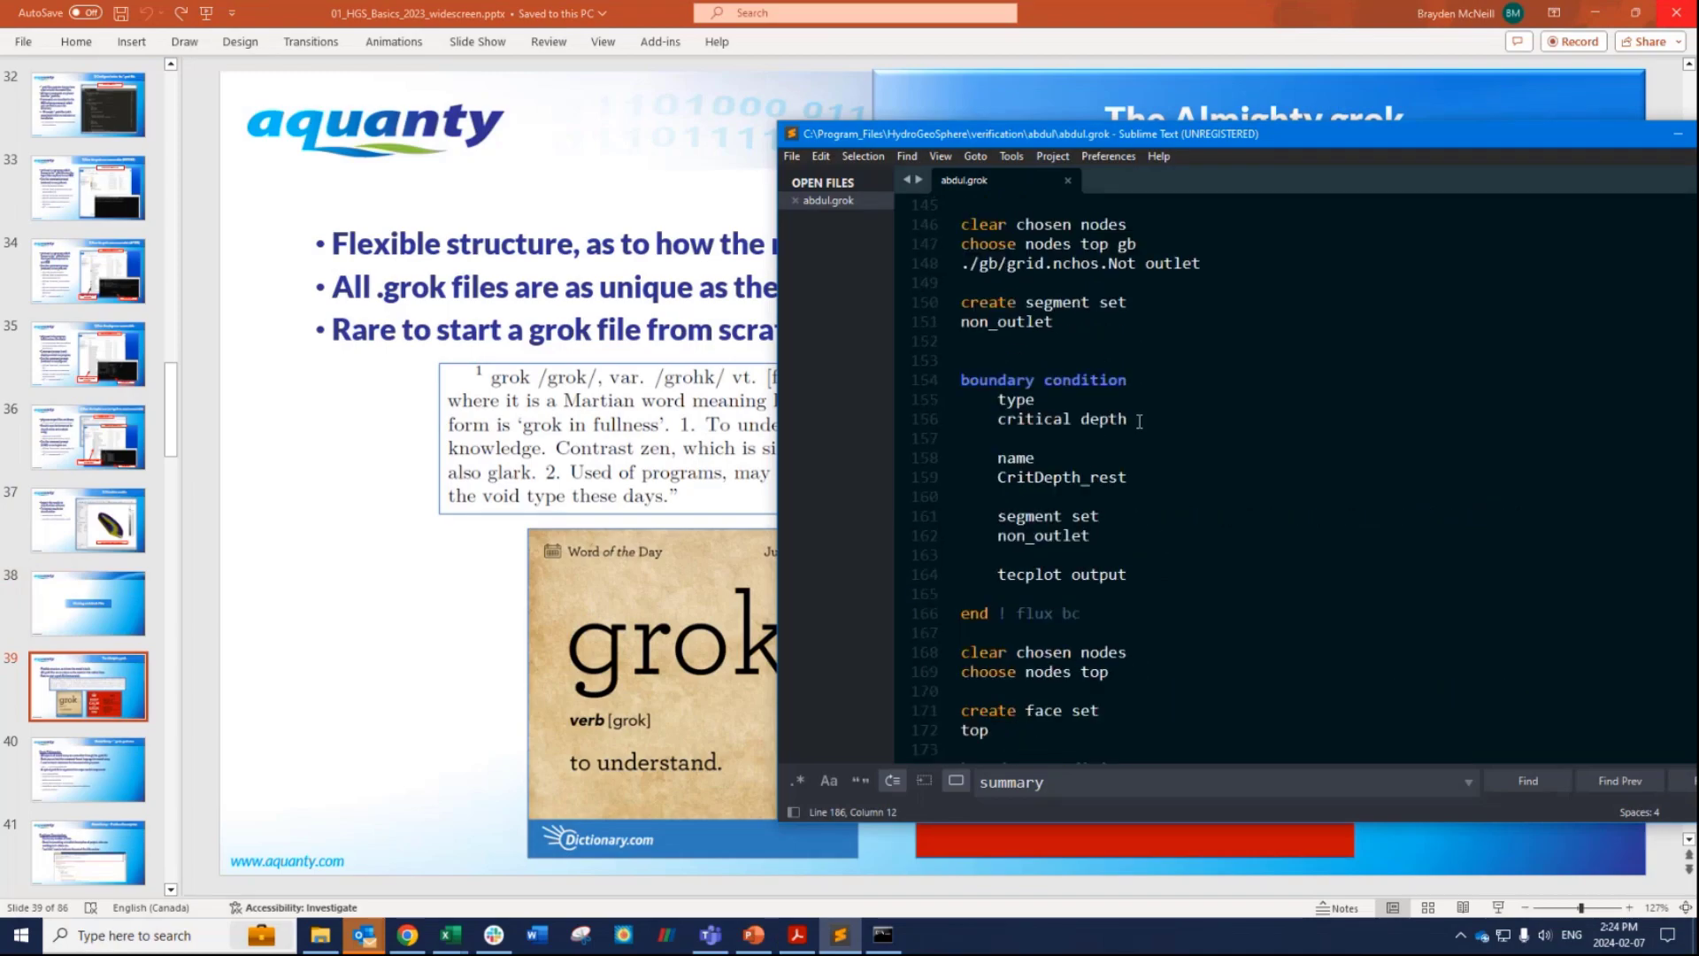
{"action": "scroll", "coordinate": [1124, 478], "scroll_direction": "down", "scroll_amount": 9}
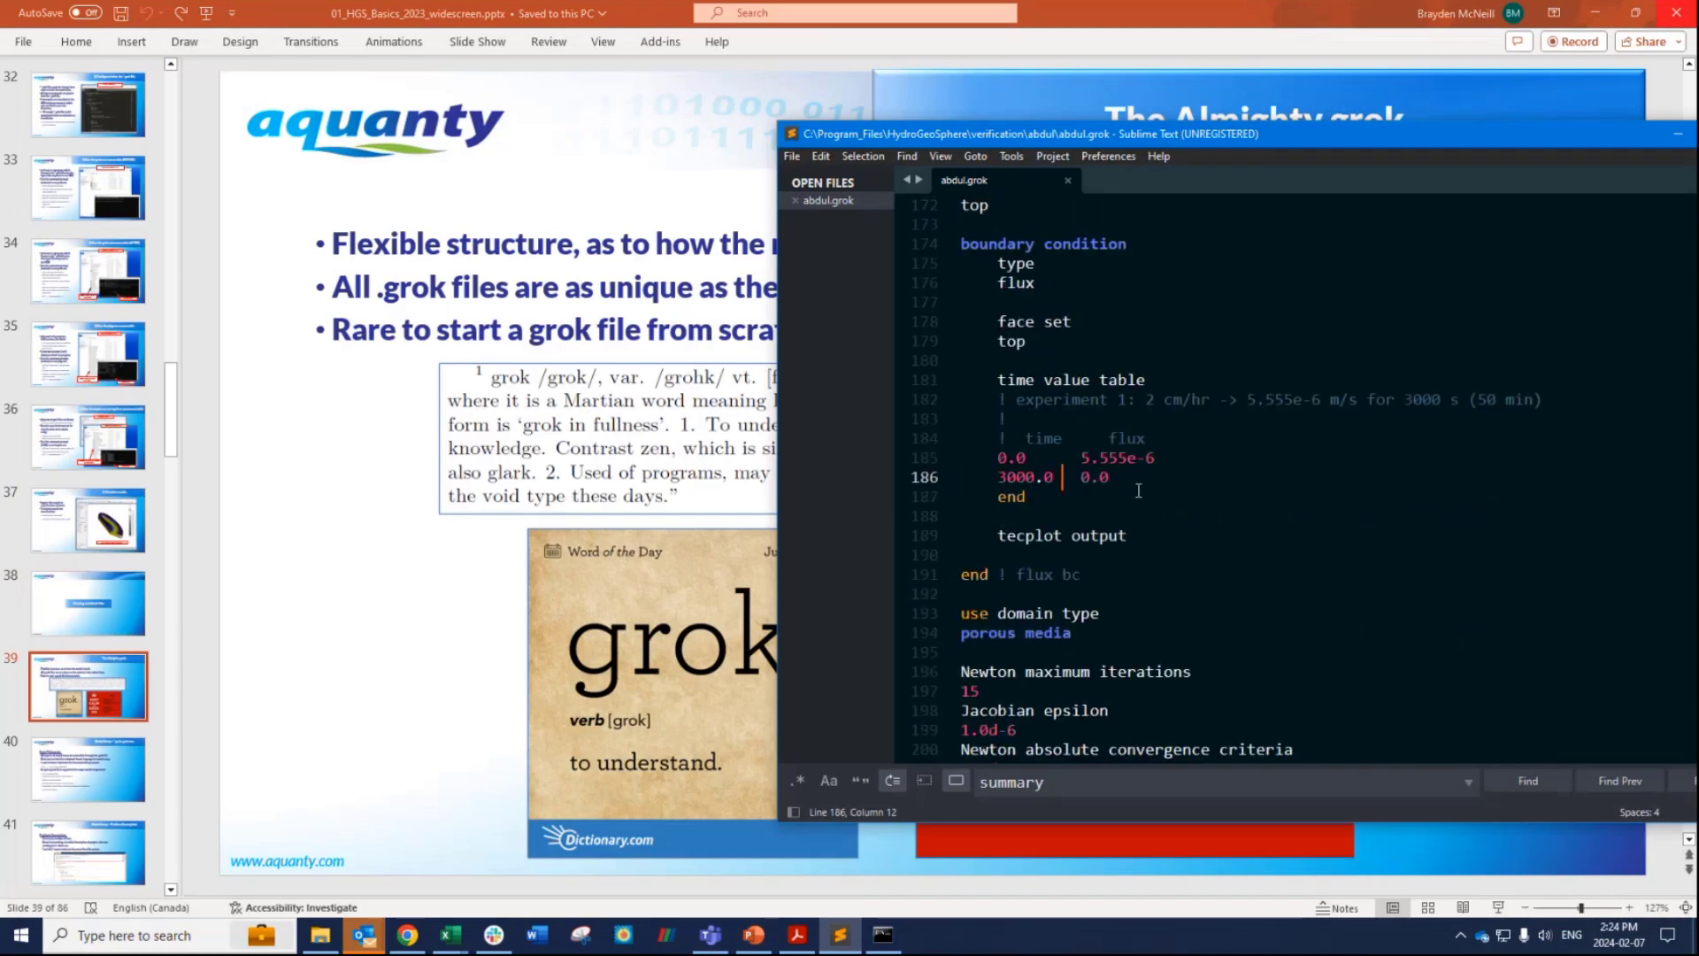
{"action": "left_click_drag", "start_coordinate": [1073, 134], "coordinate": [876, 115]}
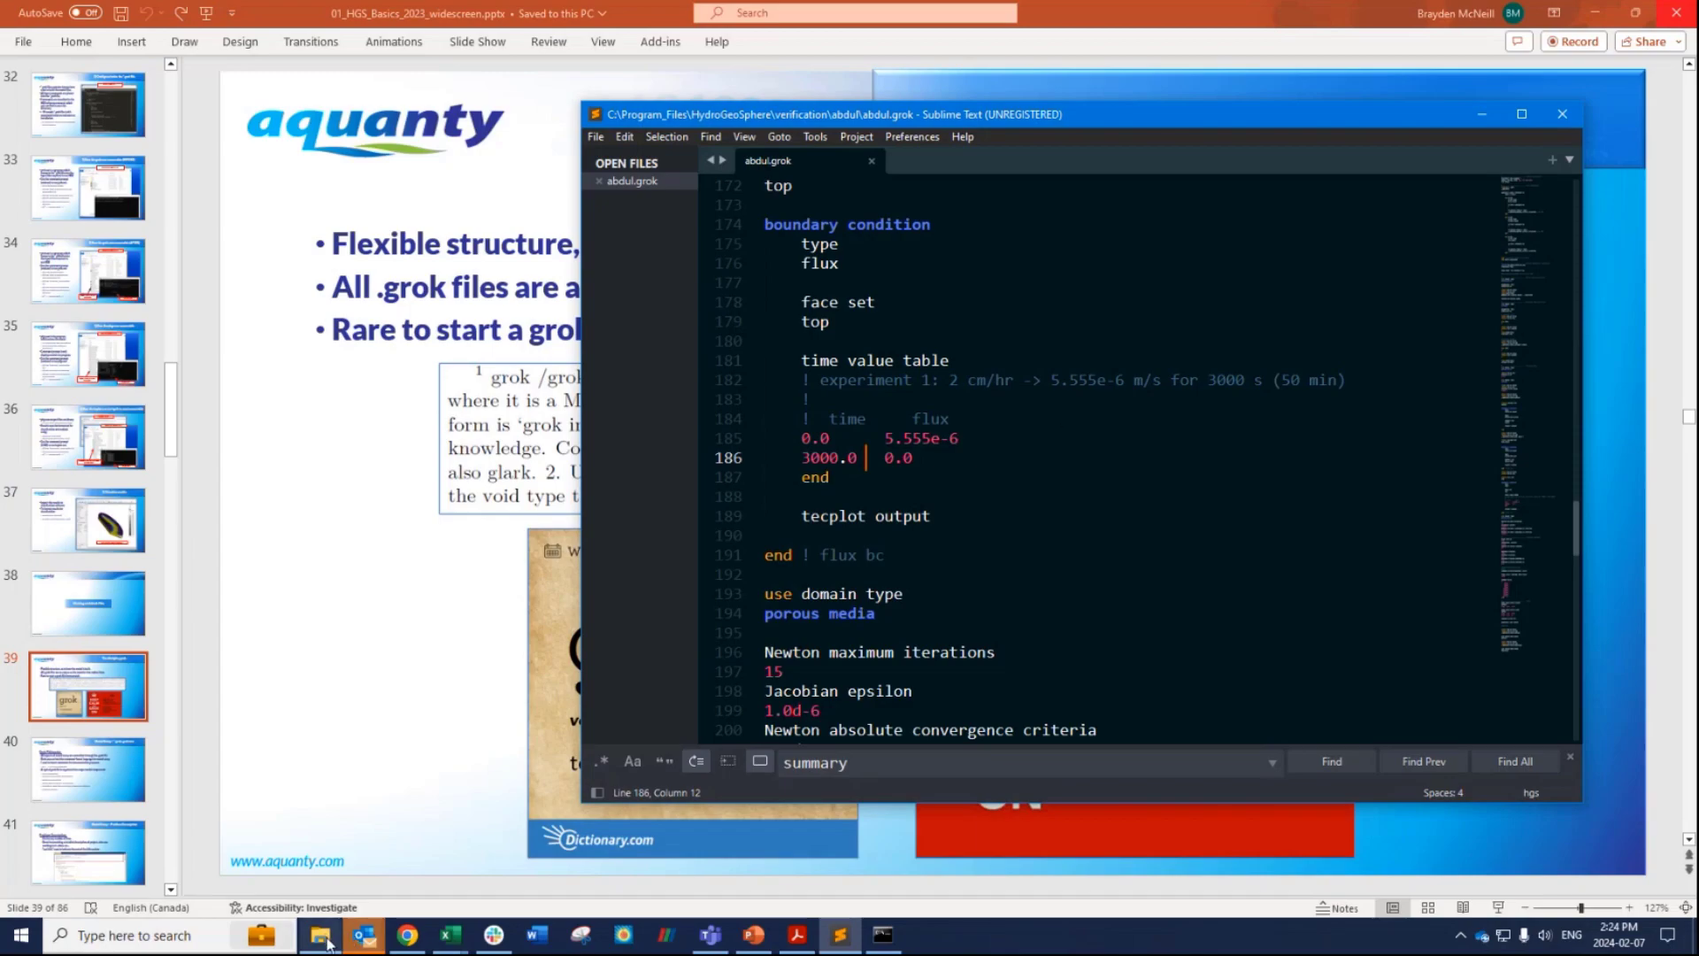
Switch to File Explorer and open the HydroGeoSphere verification folder to look over its example models.
{"action": "left_click", "coordinate": [310, 846]}
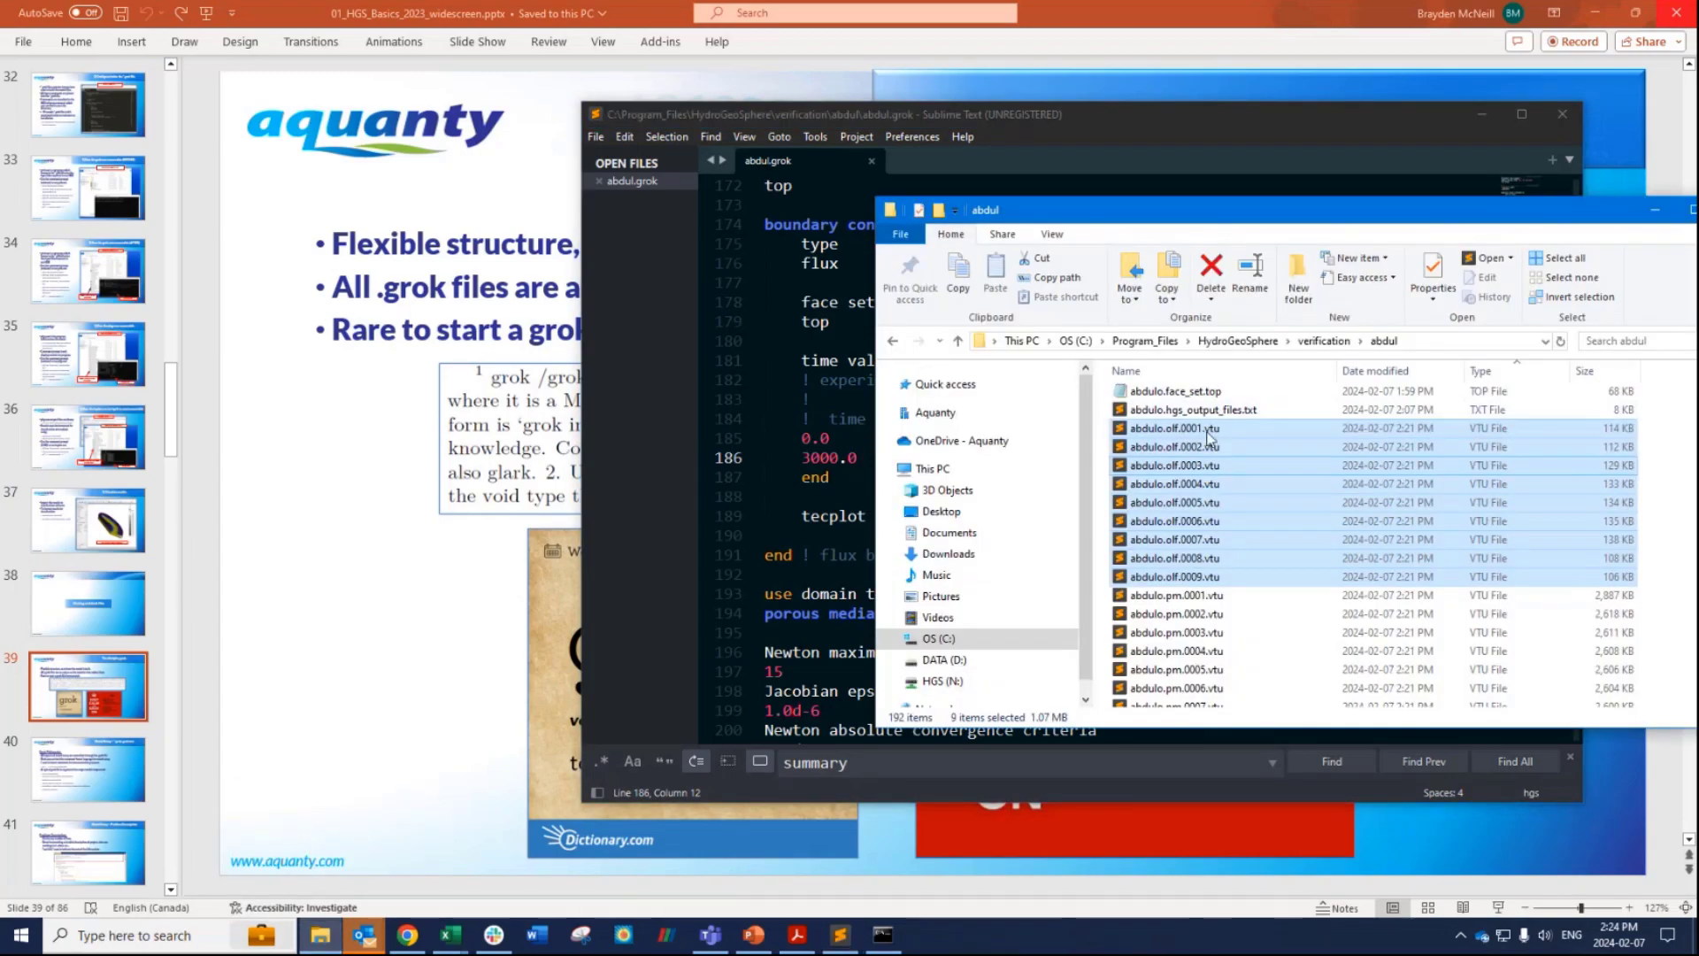
{"action": "left_click", "coordinate": [1324, 341]}
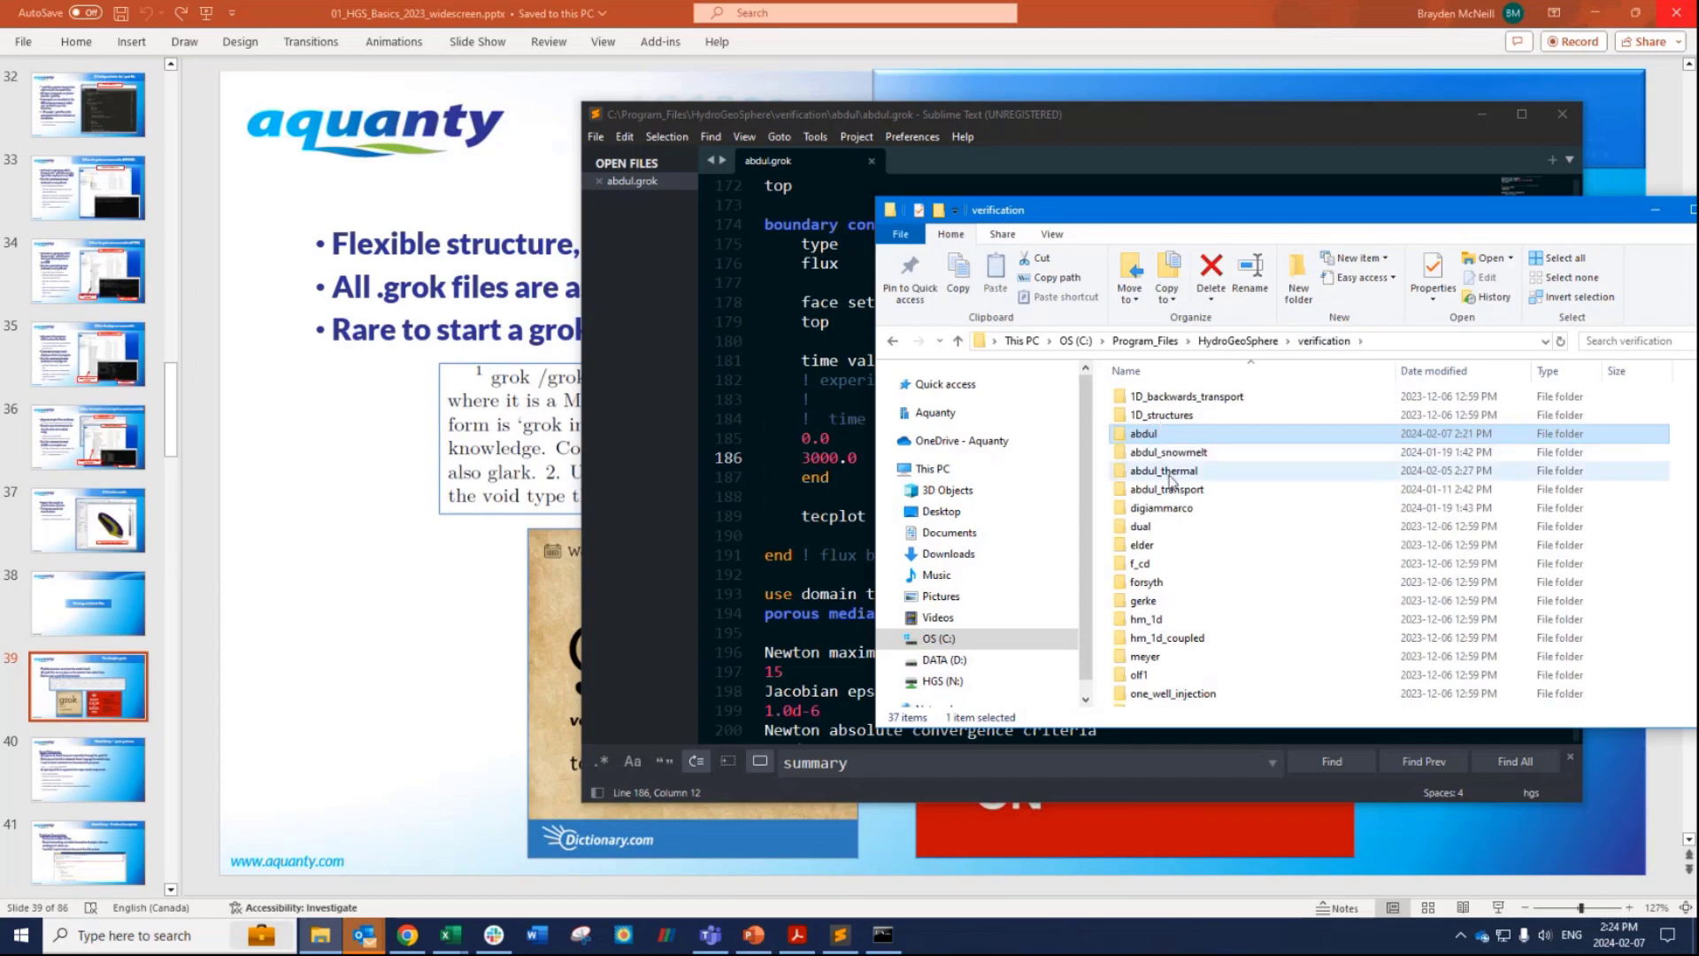
{"action": "mouse_move", "coordinate": [1173, 455]}
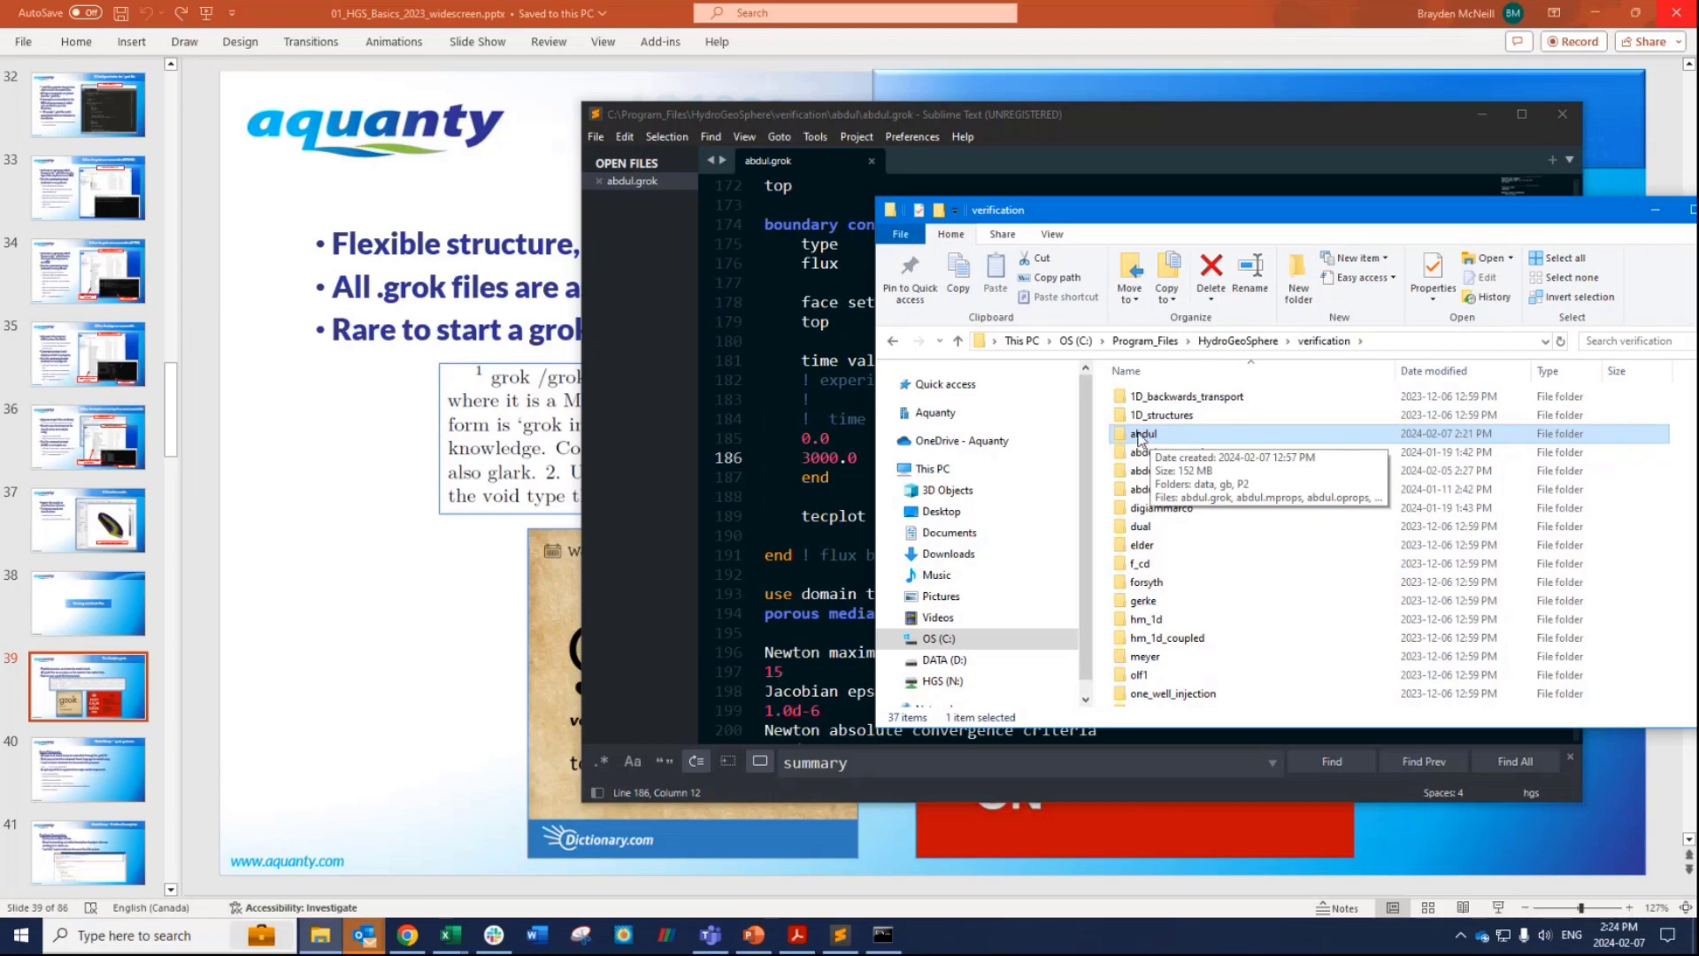
Open the HGS_Intro_Tutorial folder on the Desktop.
{"action": "left_click", "coordinate": [889, 386]}
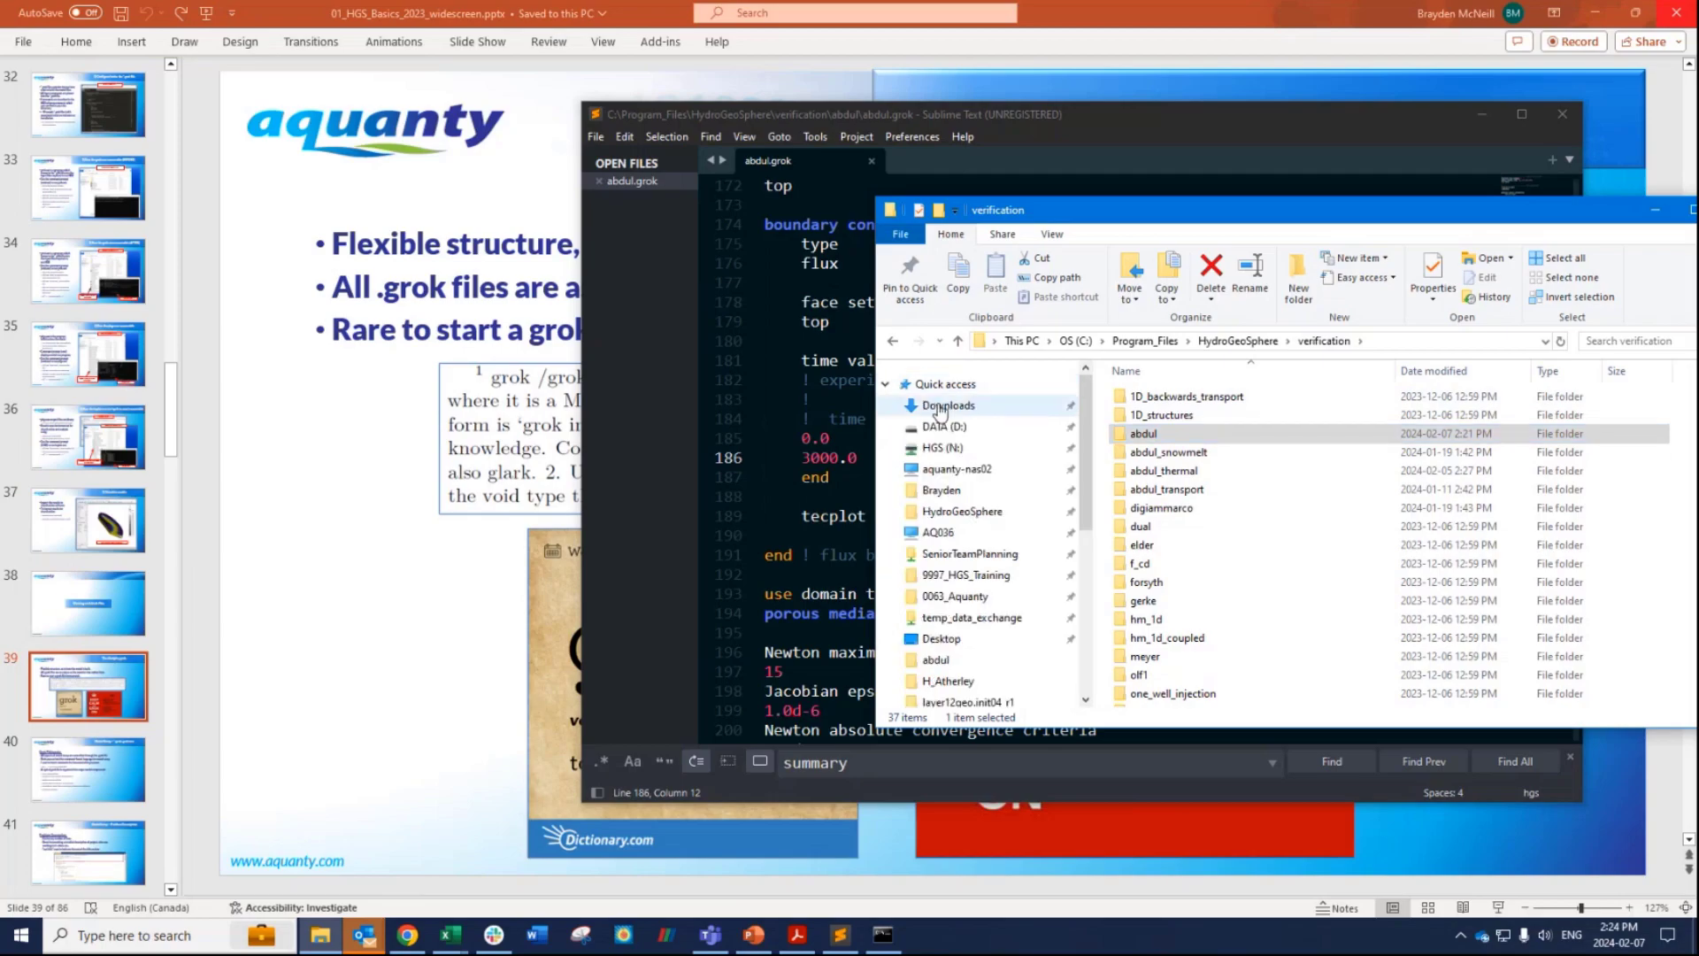
{"action": "left_click", "coordinate": [940, 639]}
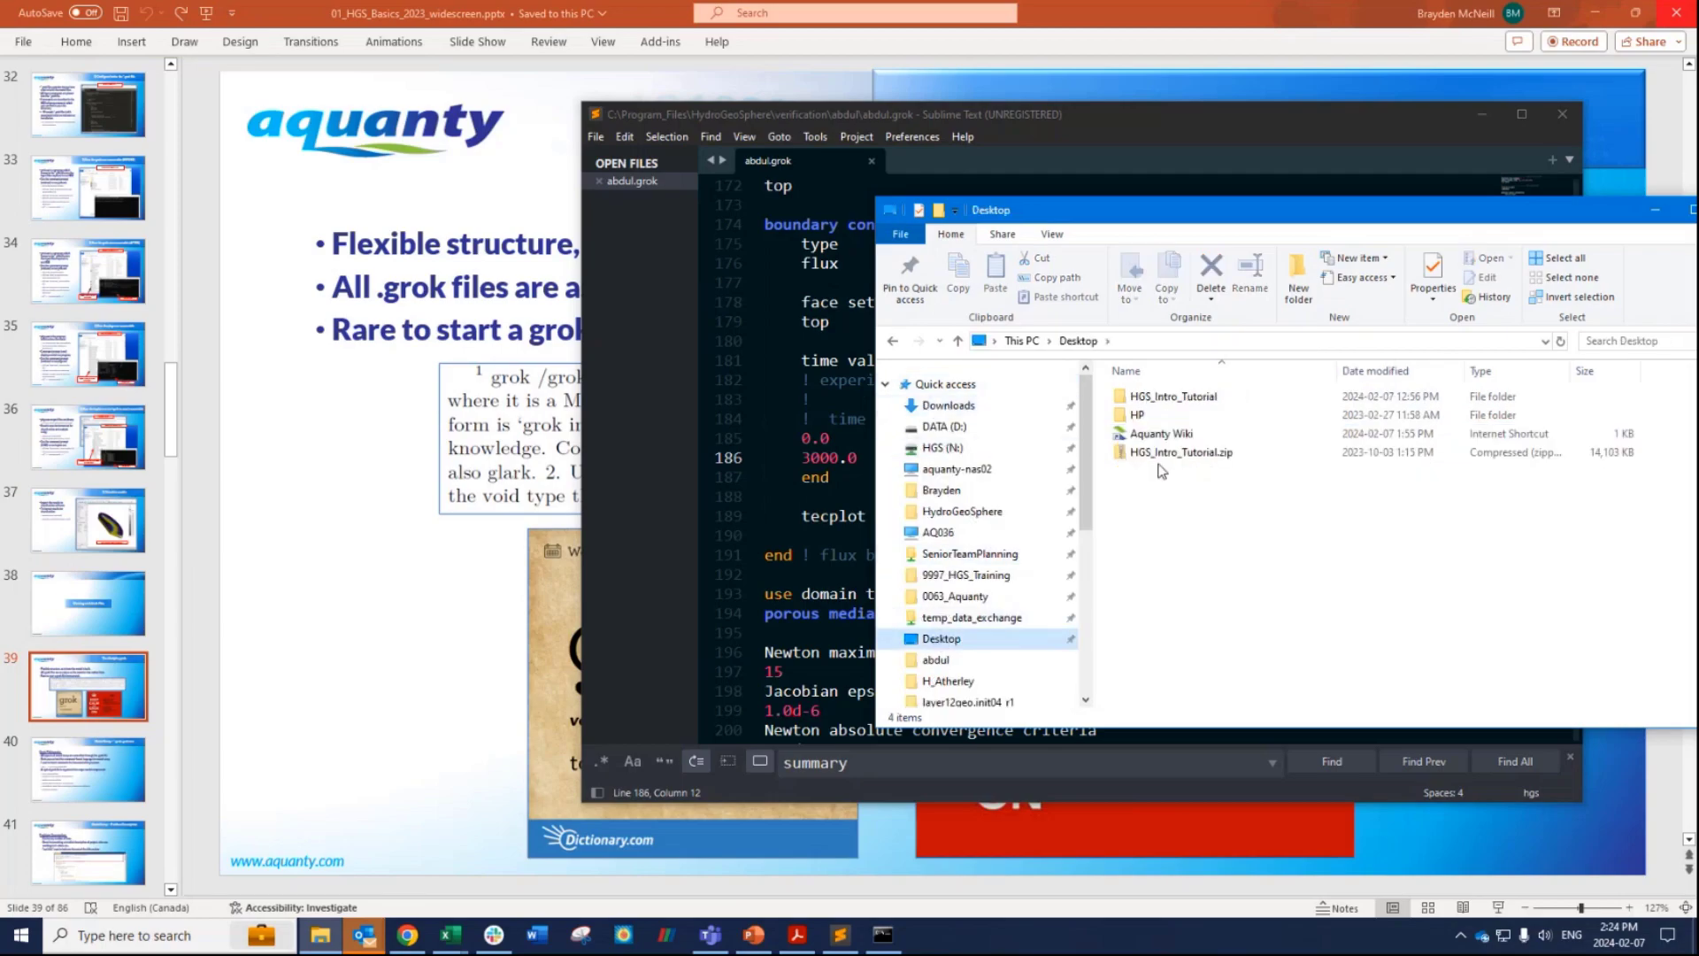
{"action": "double_click", "coordinate": [1191, 398]}
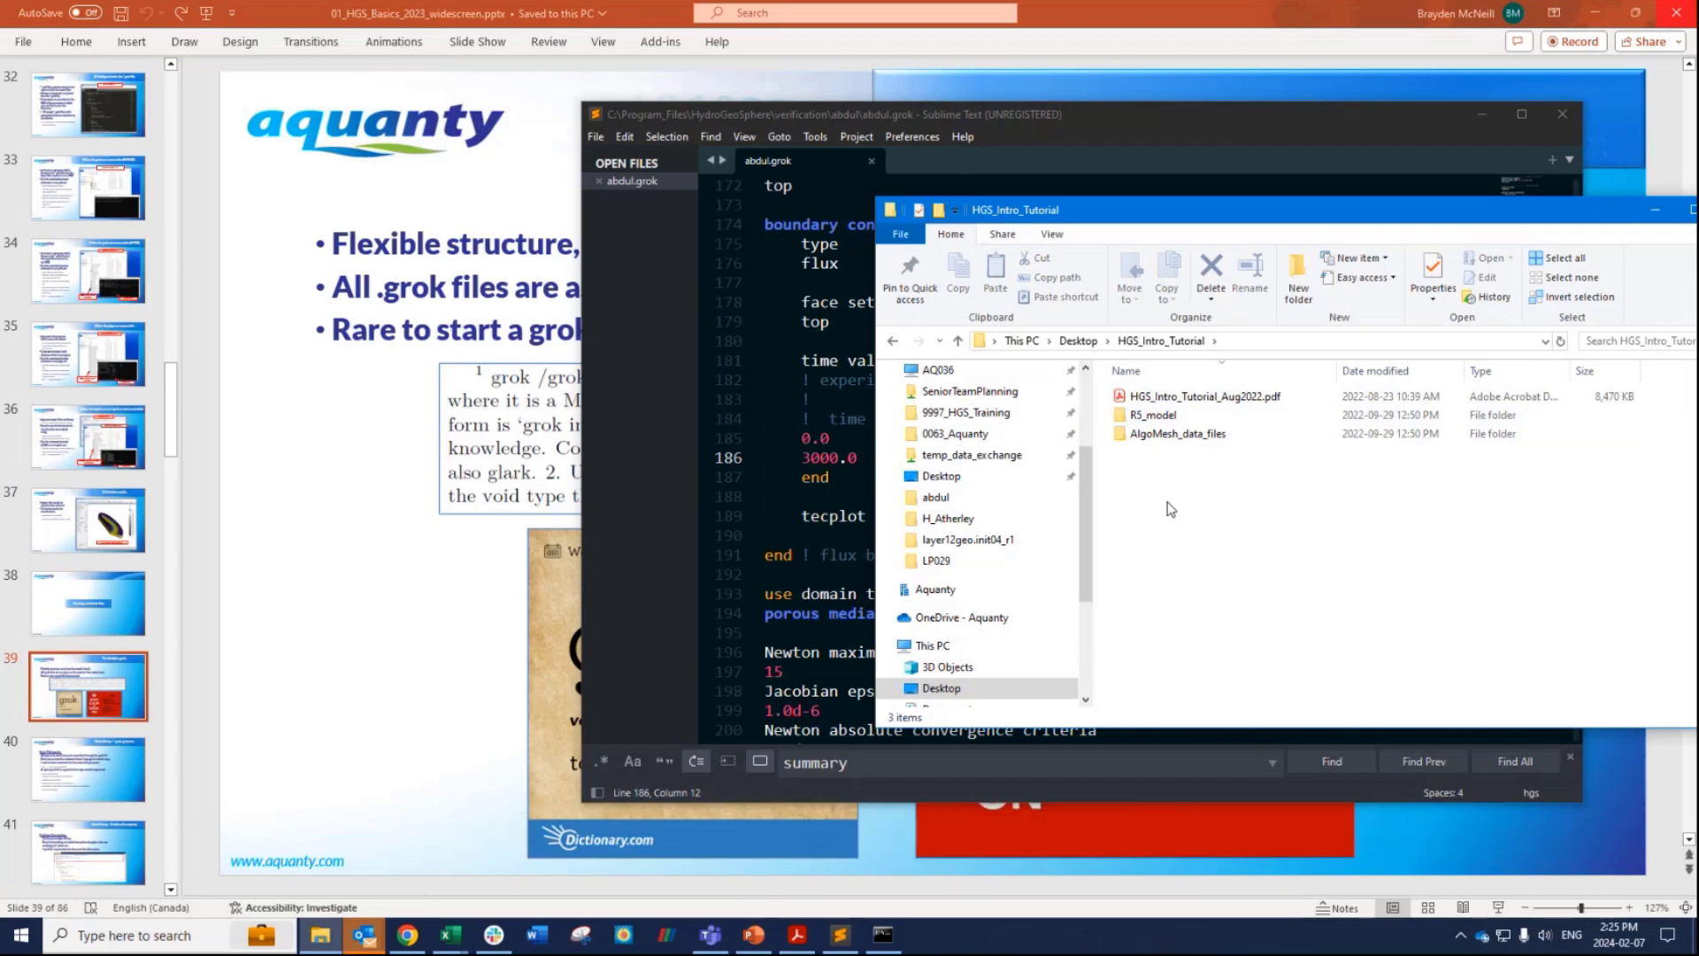
Switch to Chrome and open the website aquanty.com.
{"action": "mouse_move", "coordinate": [407, 948]}
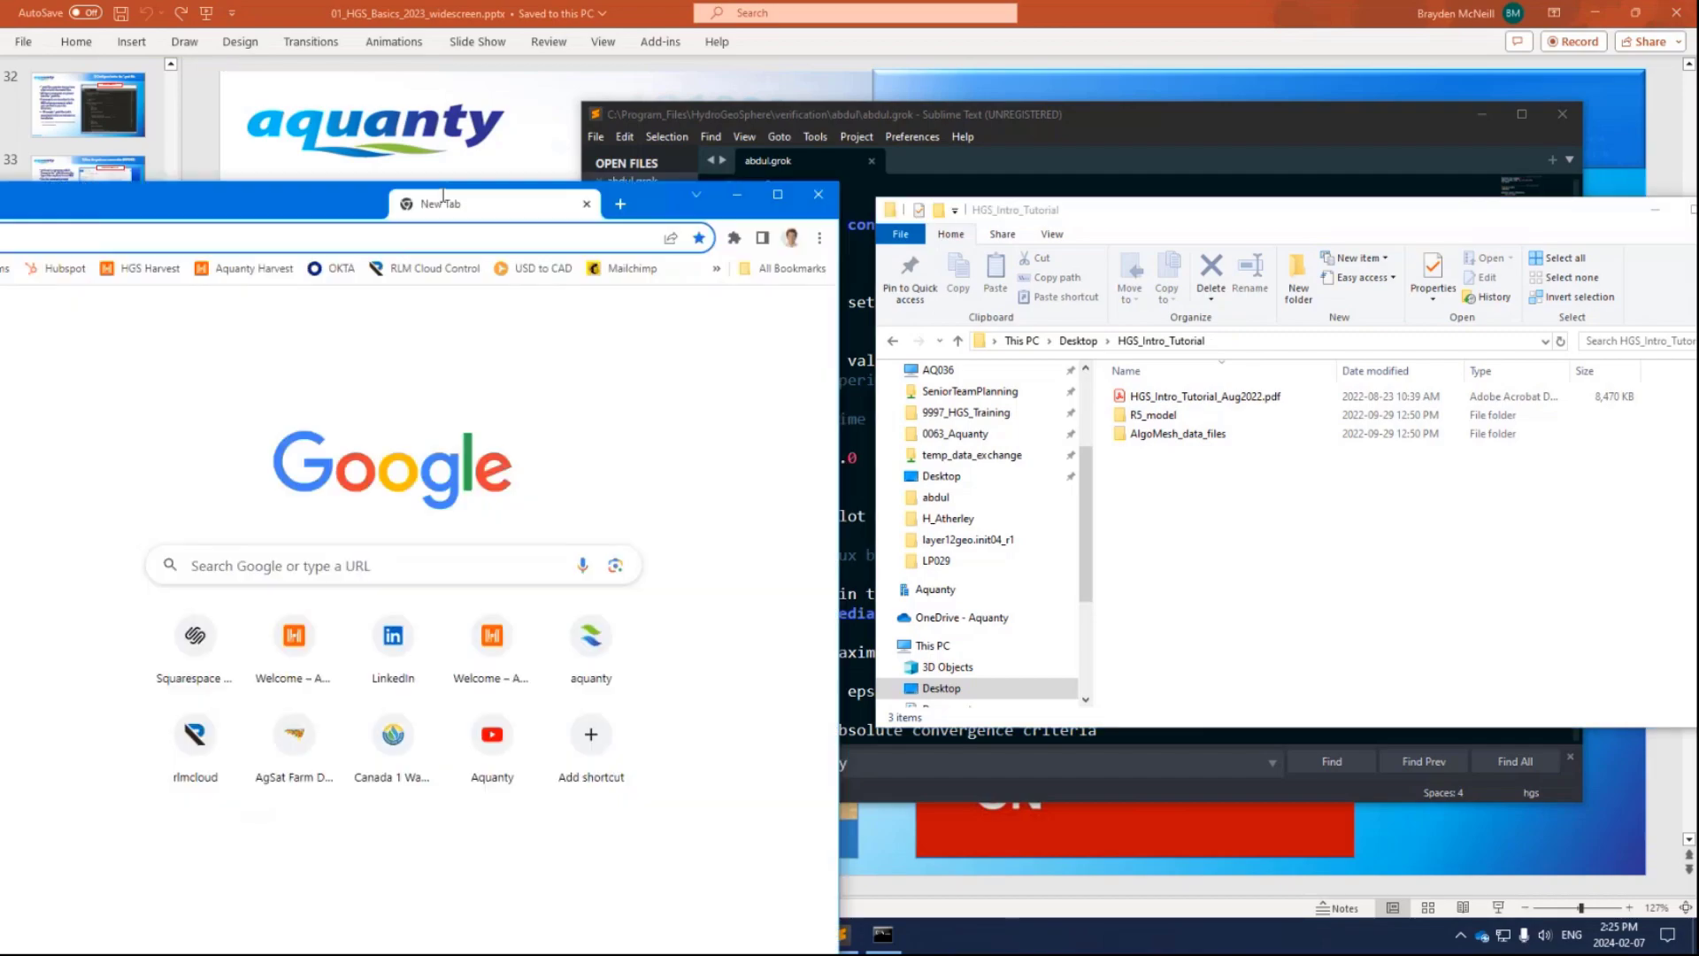
{"action": "left_click_drag", "start_coordinate": [402, 201], "coordinate": [981, 94]}
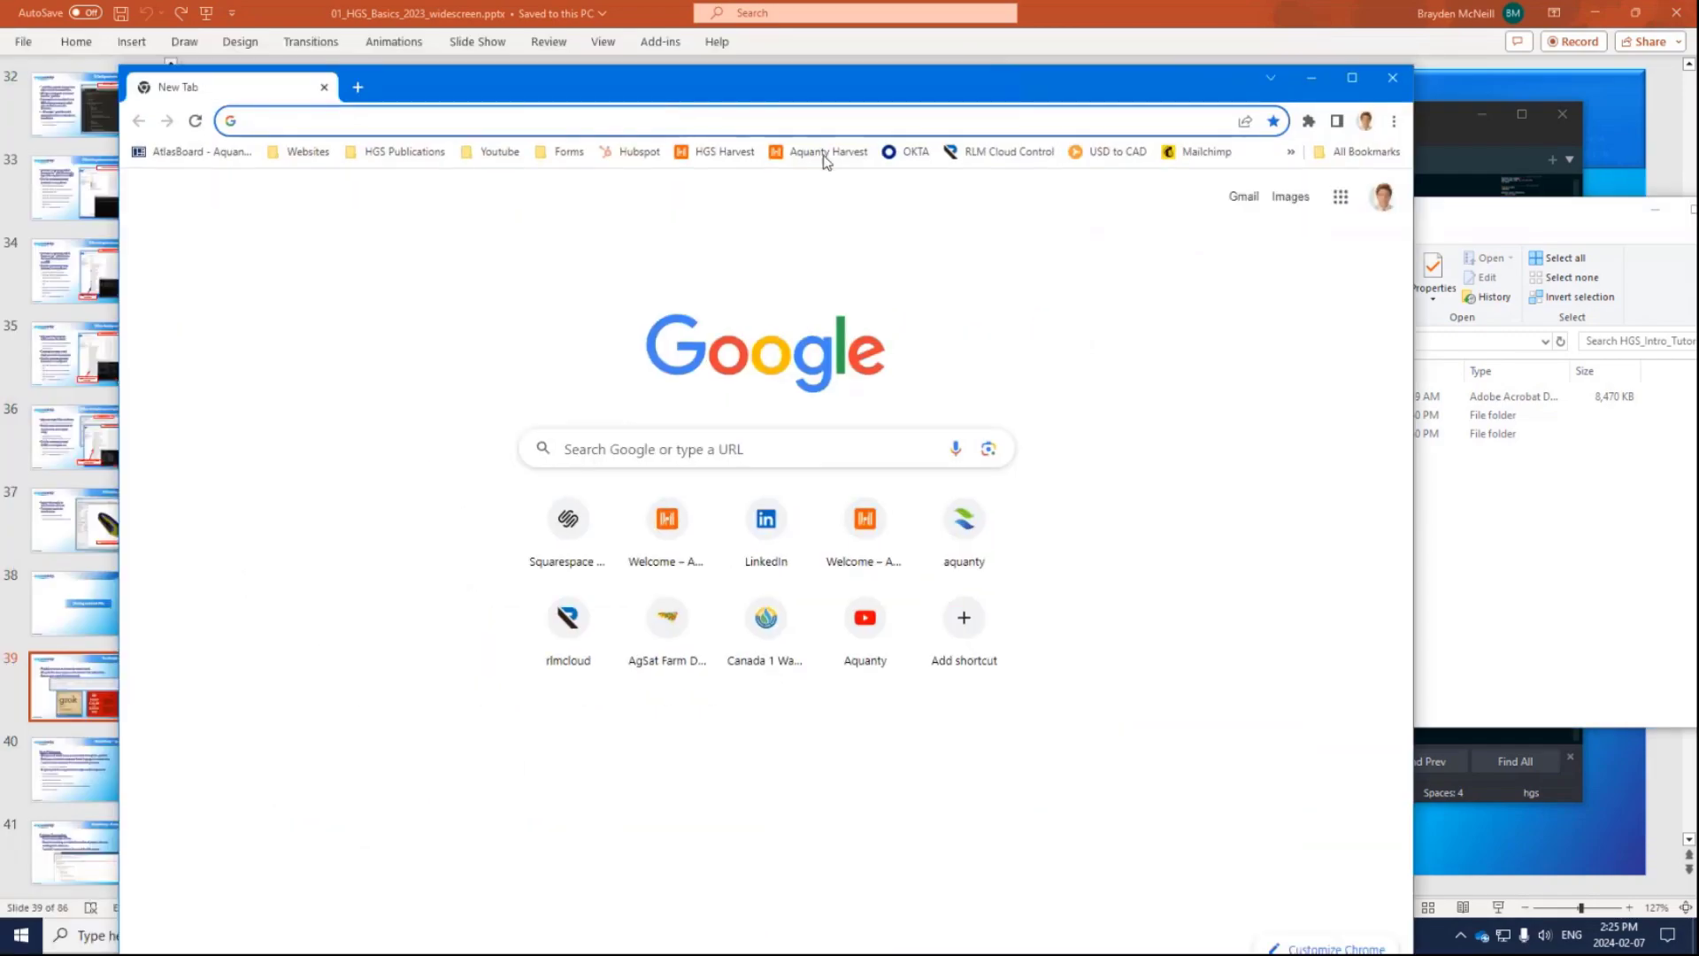
{"action": "left_click", "coordinate": [797, 116]}
{"action": "type", "text": "aquanty"}
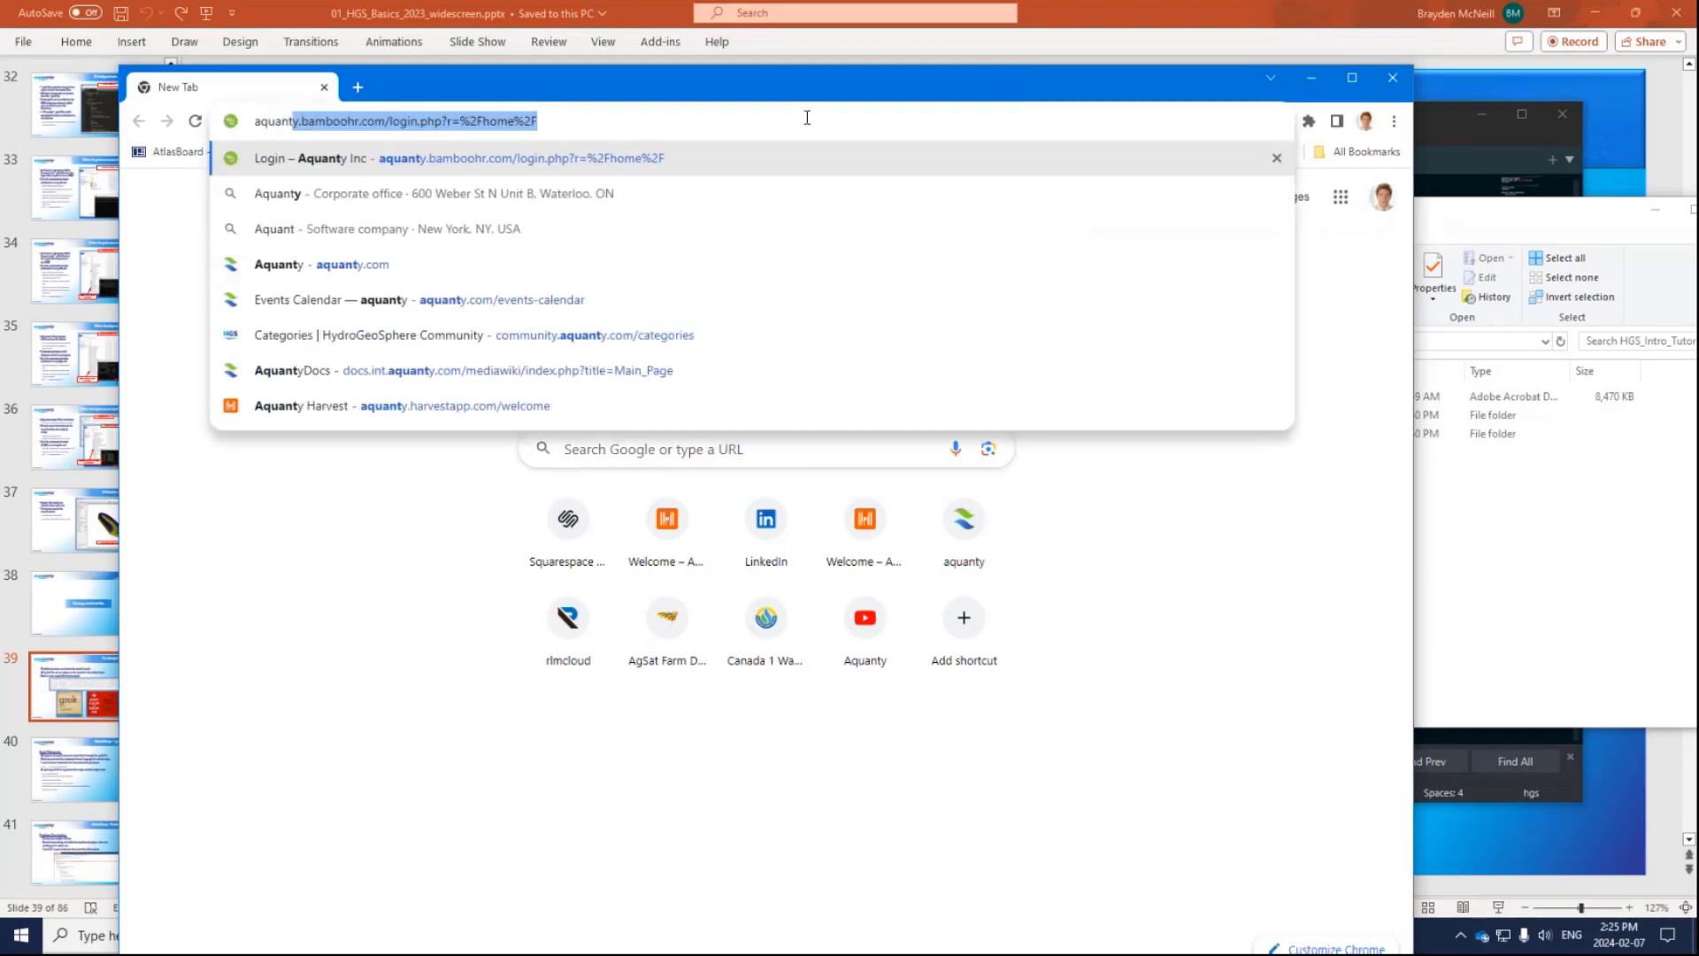
{"action": "type", "text": ".com"}
{"action": "key", "text": "Return"}
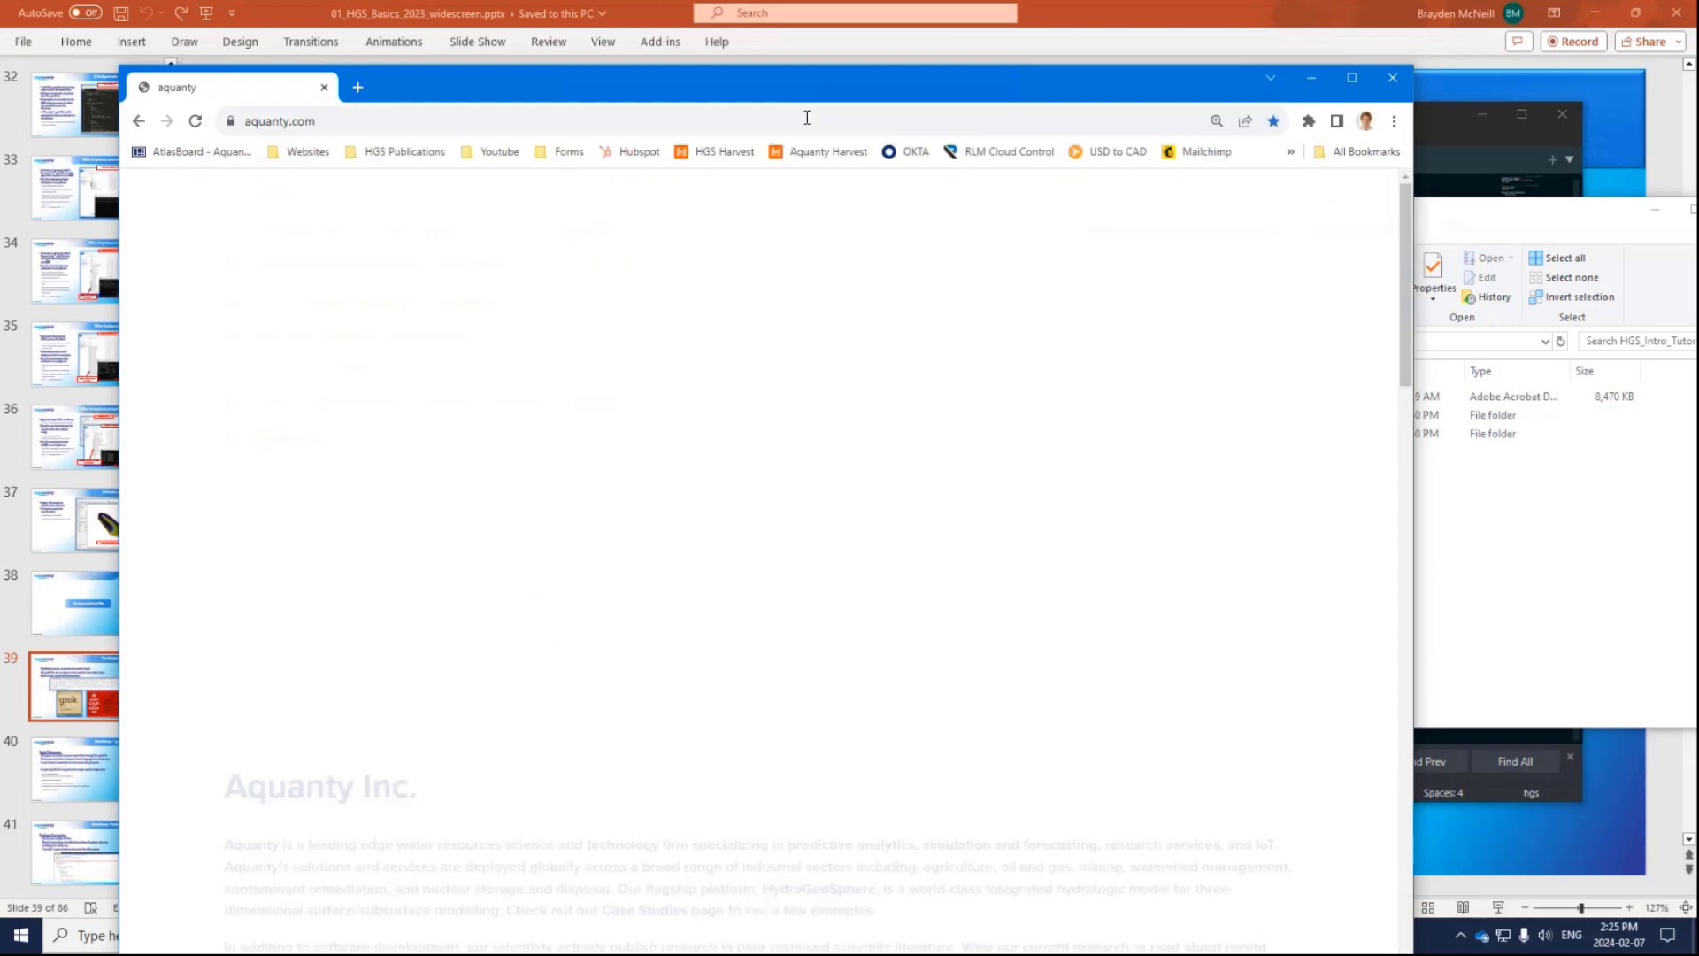
View the HydroGeoSphere Guide for New Users page and close the browser window.
{"action": "mouse_move", "coordinate": [656, 209]}
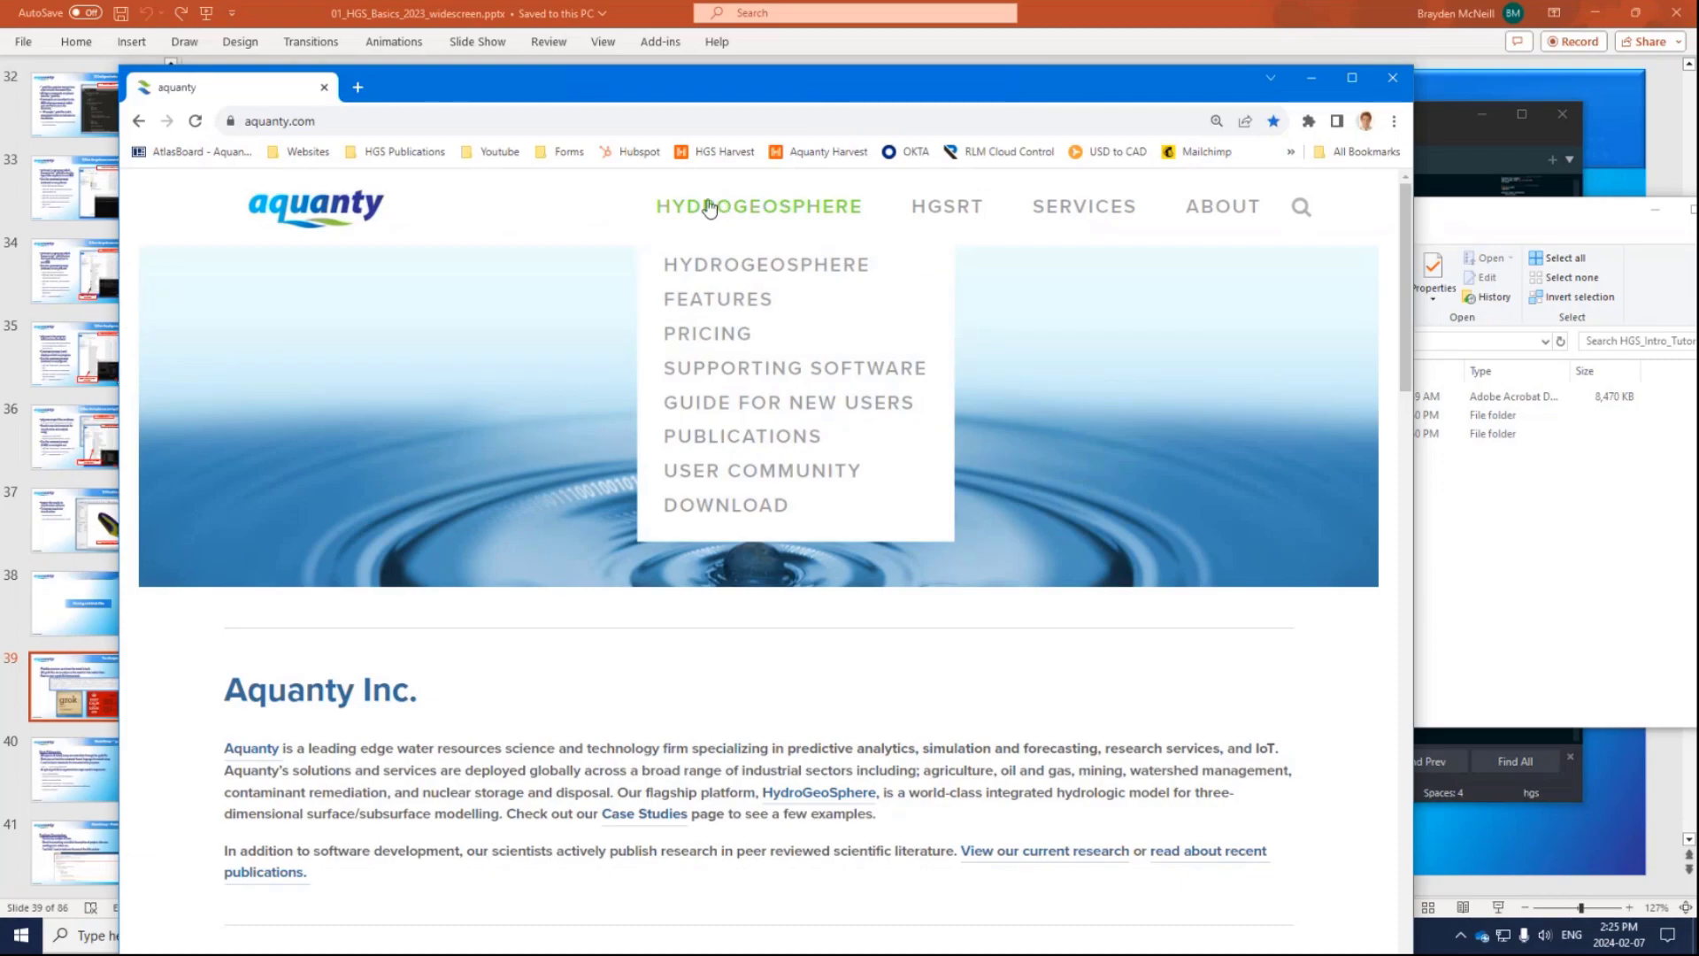
{"action": "left_click", "coordinate": [786, 407]}
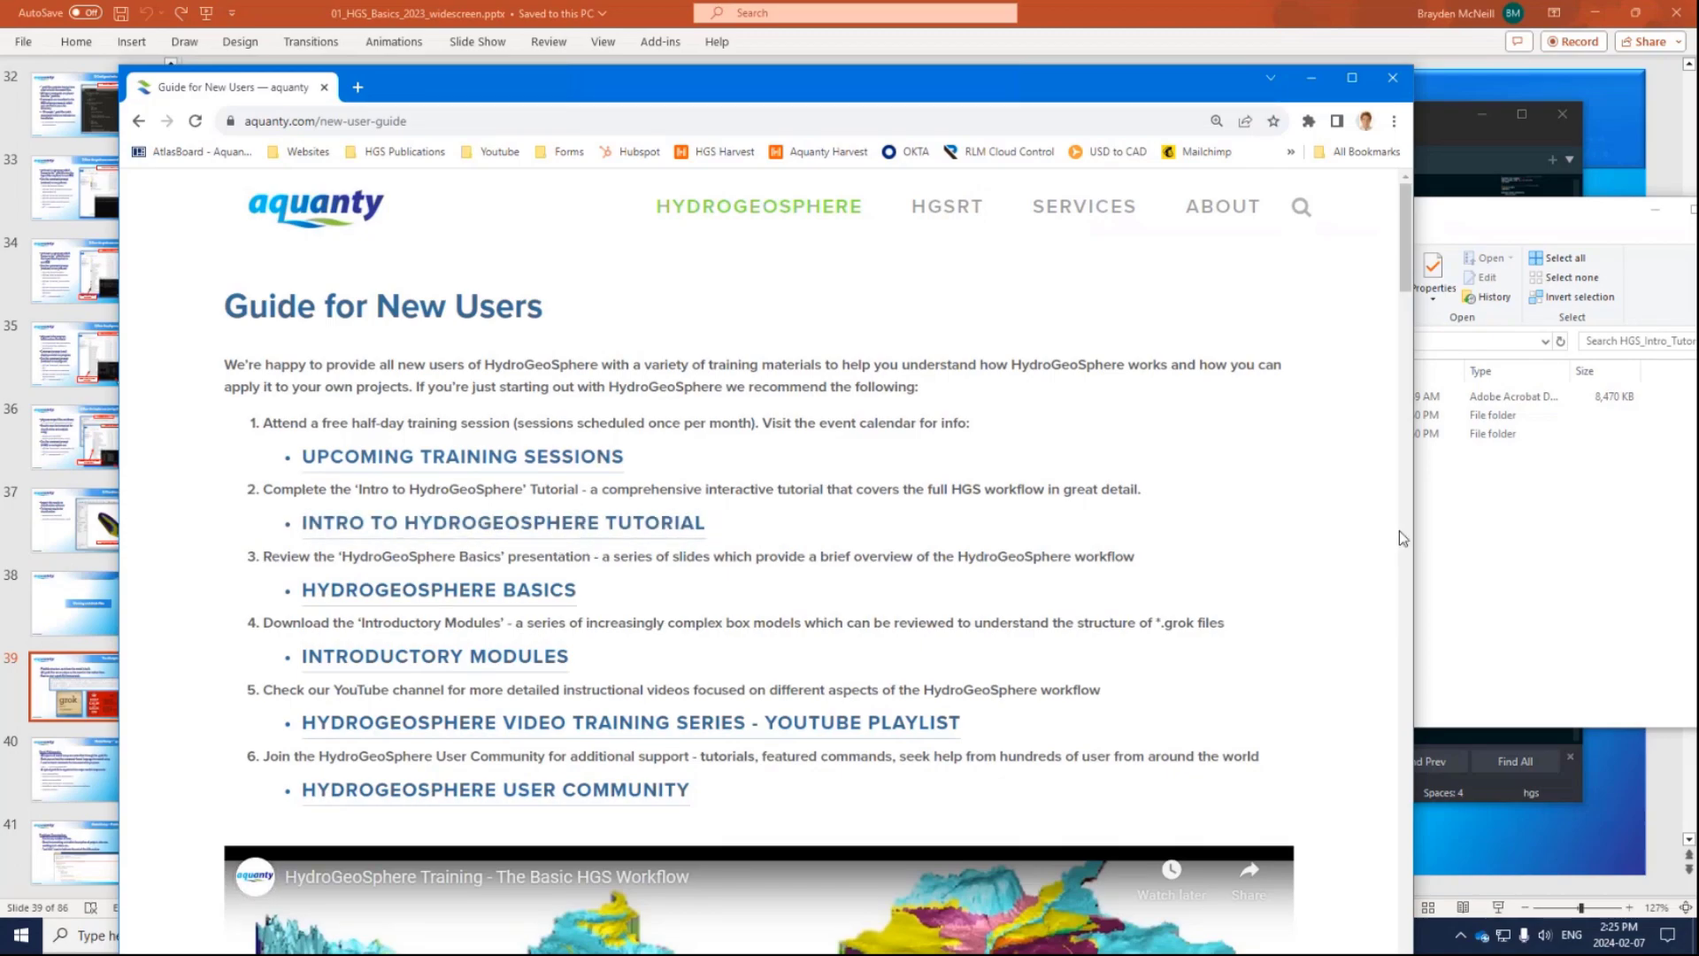
{"action": "left_click", "coordinate": [1393, 78]}
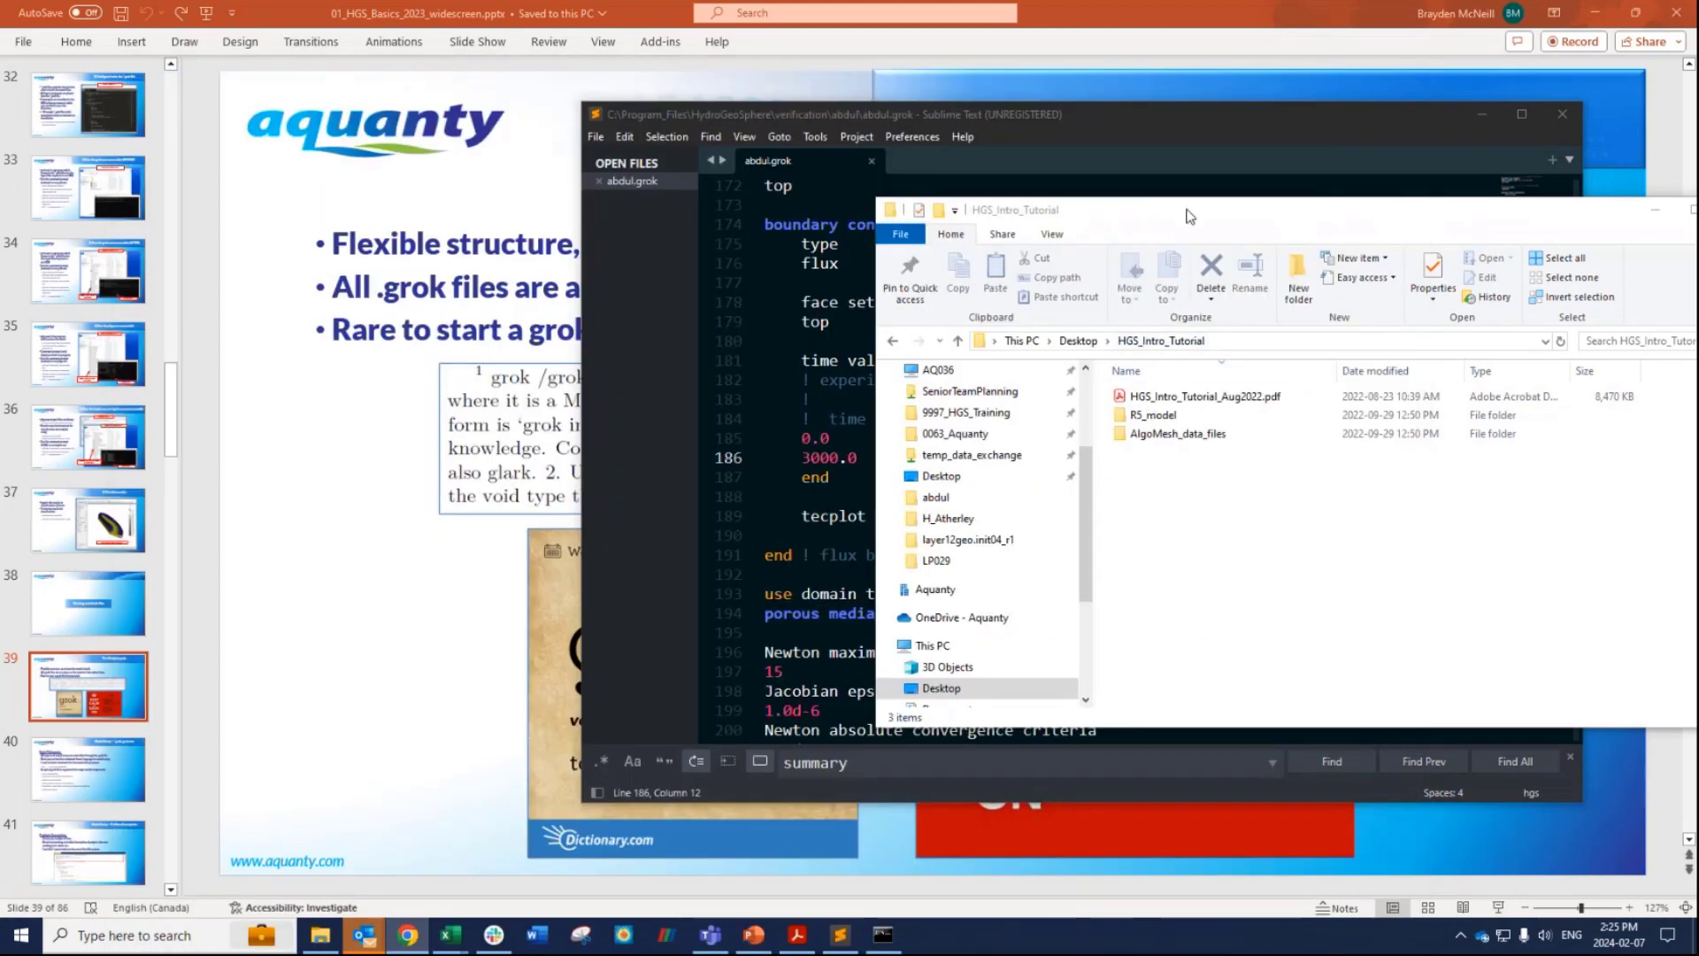
Look through the files in the AlgoMesh_data_files folder and return to HGS_Intro_Tutorial.
{"action": "left_click_drag", "start_coordinate": [1189, 216], "coordinate": [963, 151]}
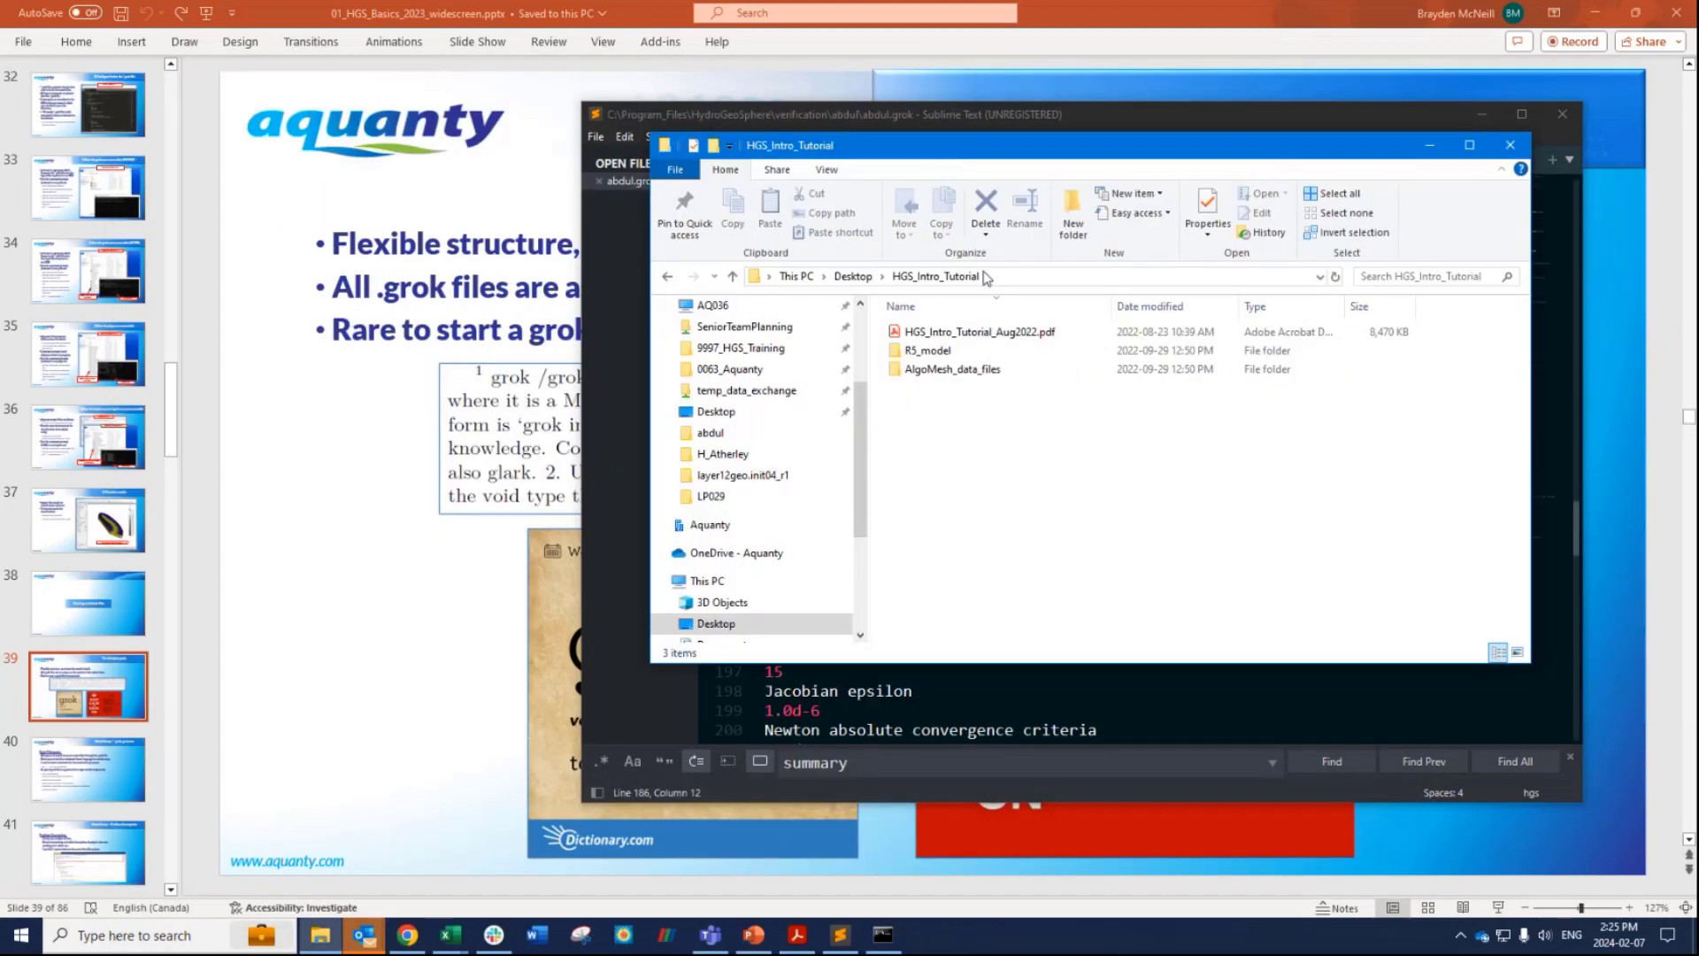
{"action": "double_click", "coordinate": [940, 370]}
{"action": "scroll", "coordinate": [941, 442], "scroll_direction": "down", "scroll_amount": 6}
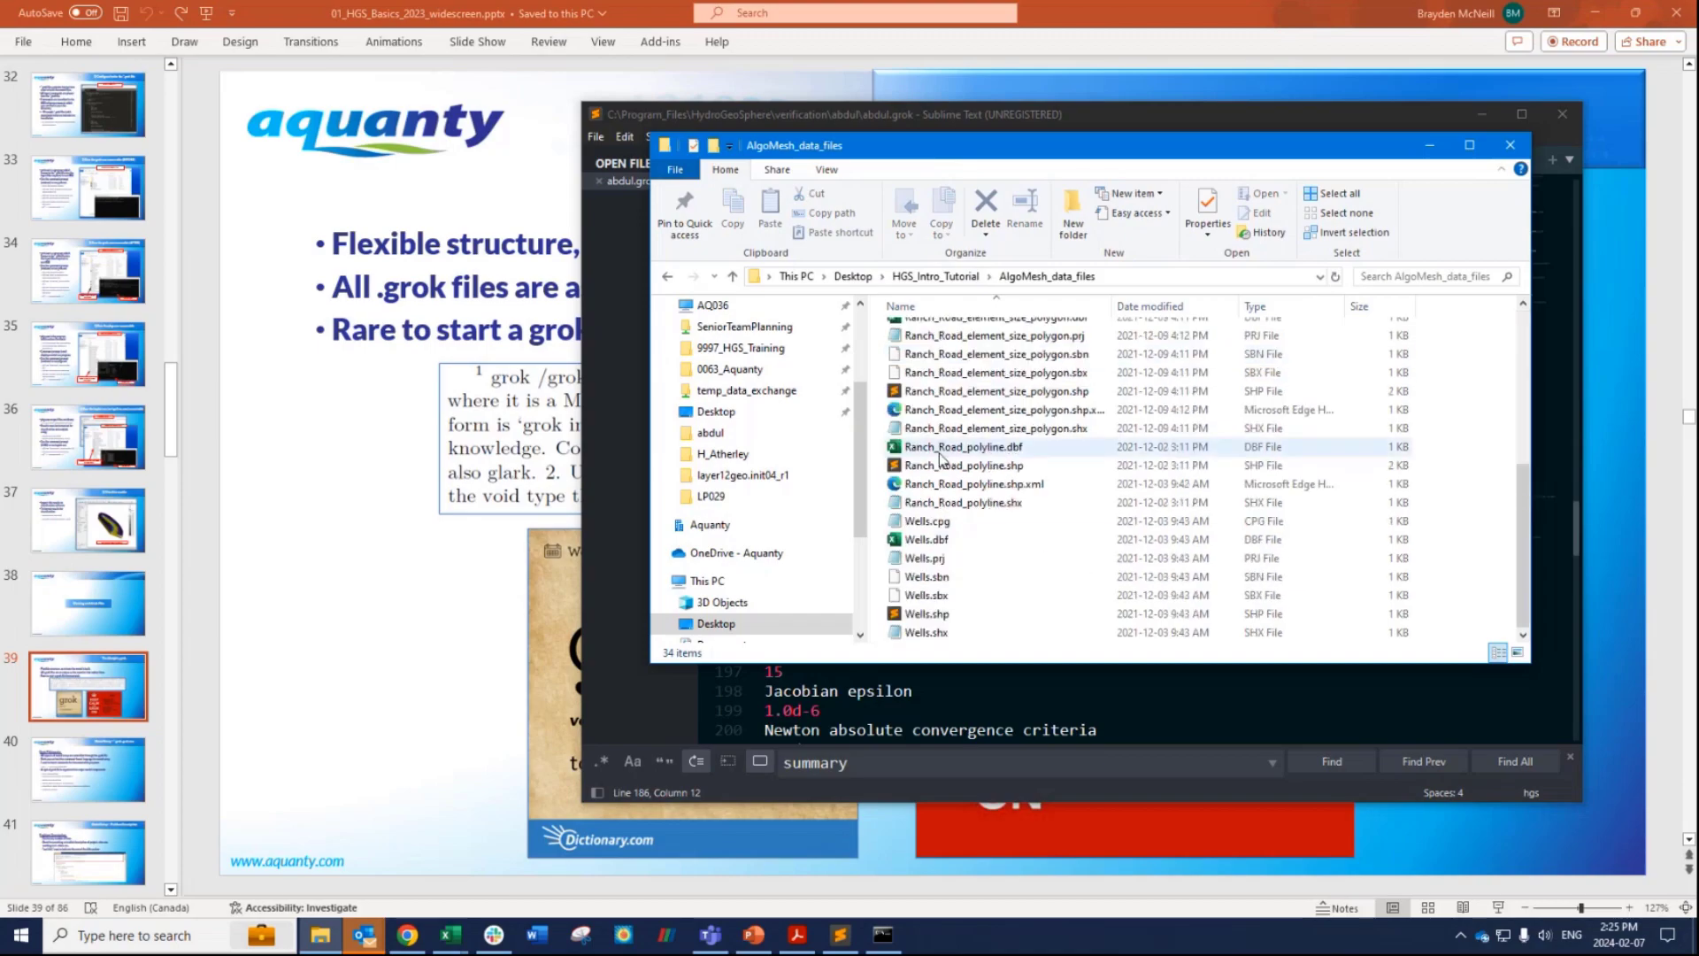
{"action": "scroll", "coordinate": [940, 459], "scroll_direction": "up", "scroll_amount": 5}
{"action": "scroll", "coordinate": [952, 467], "scroll_direction": "down", "scroll_amount": 5}
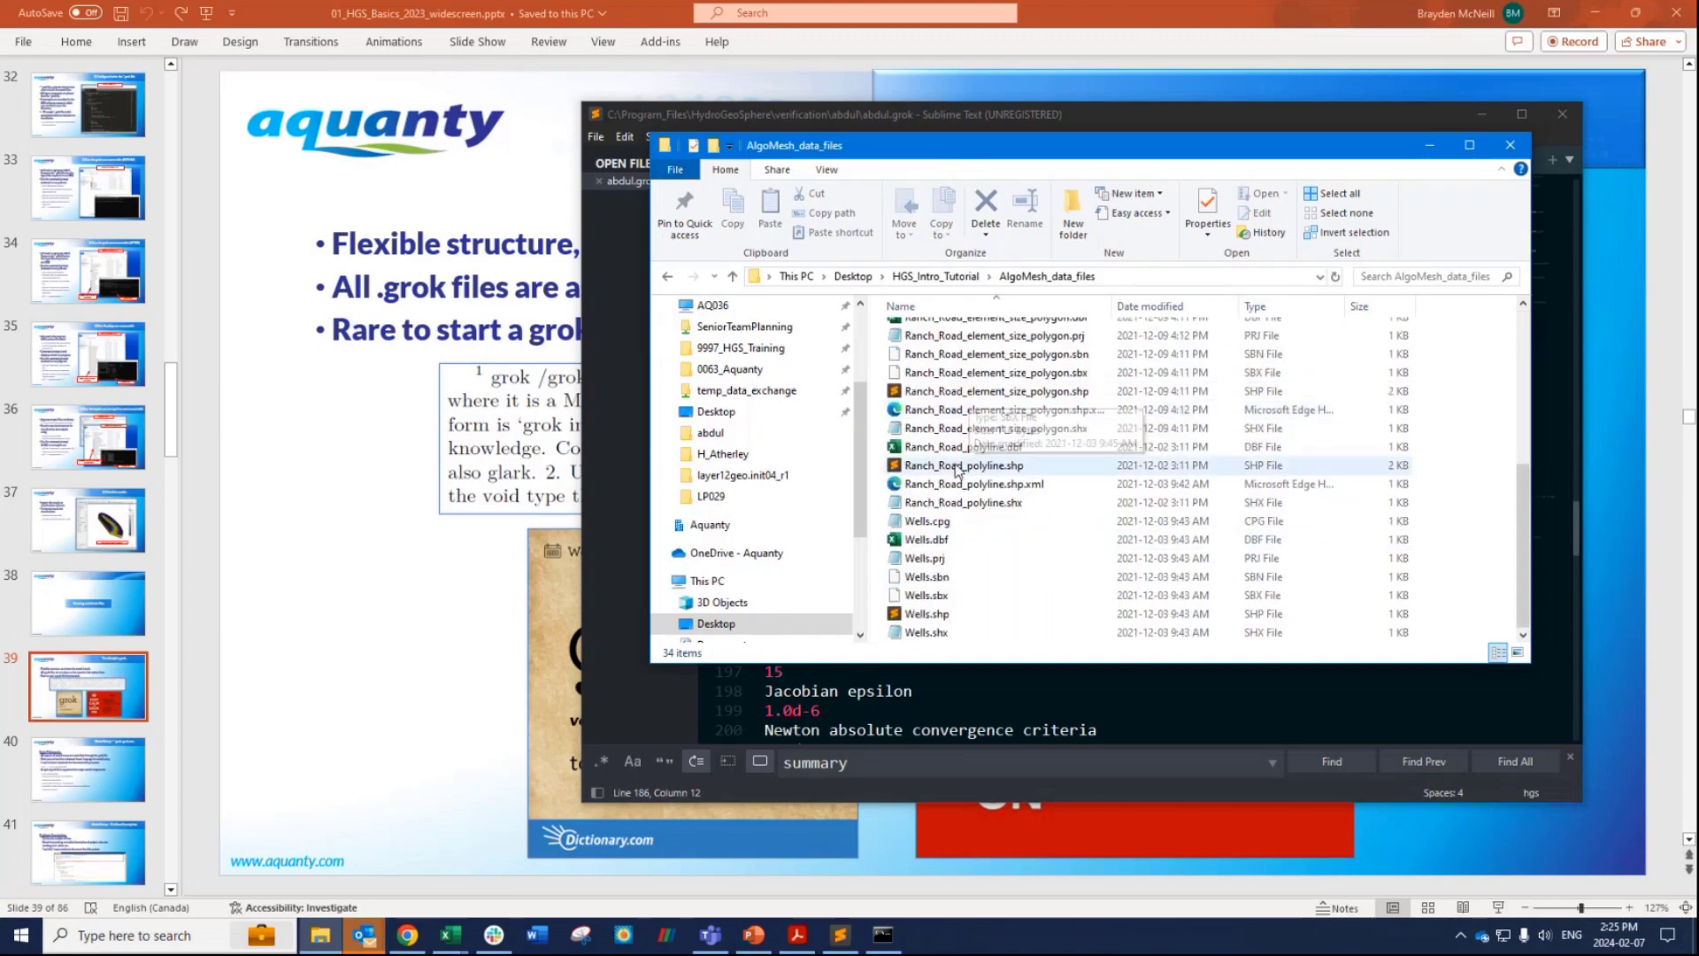
{"action": "scroll", "coordinate": [963, 566], "scroll_direction": "up", "scroll_amount": 6}
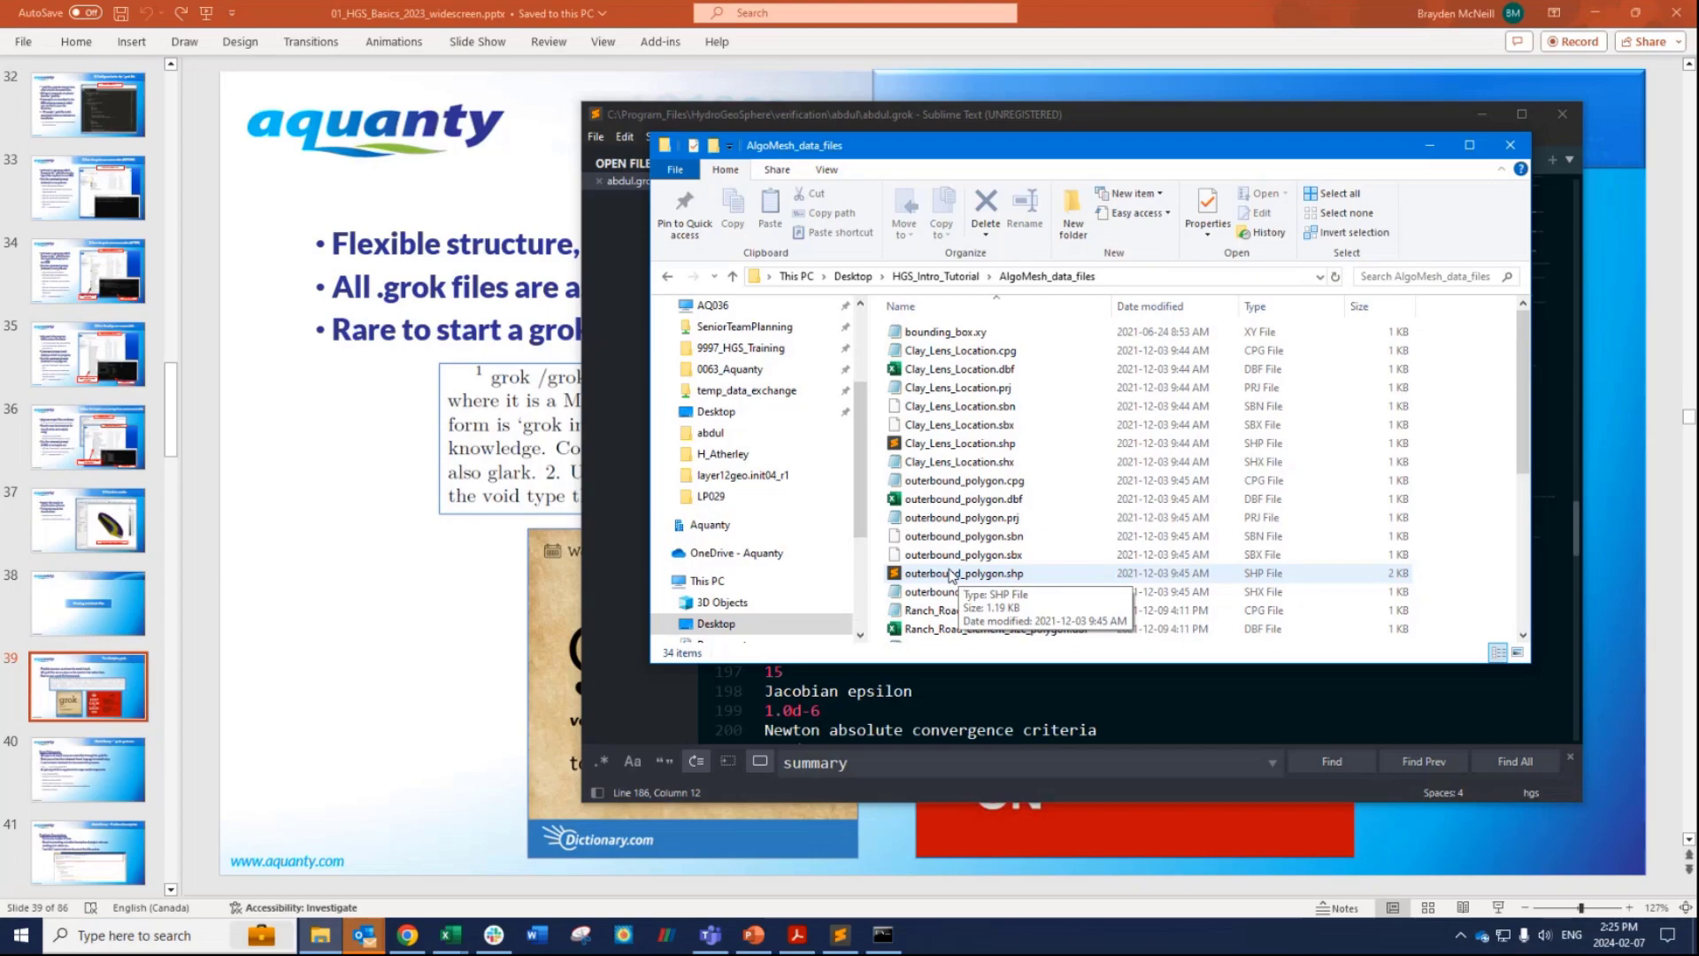
{"action": "left_click", "coordinate": [941, 277]}
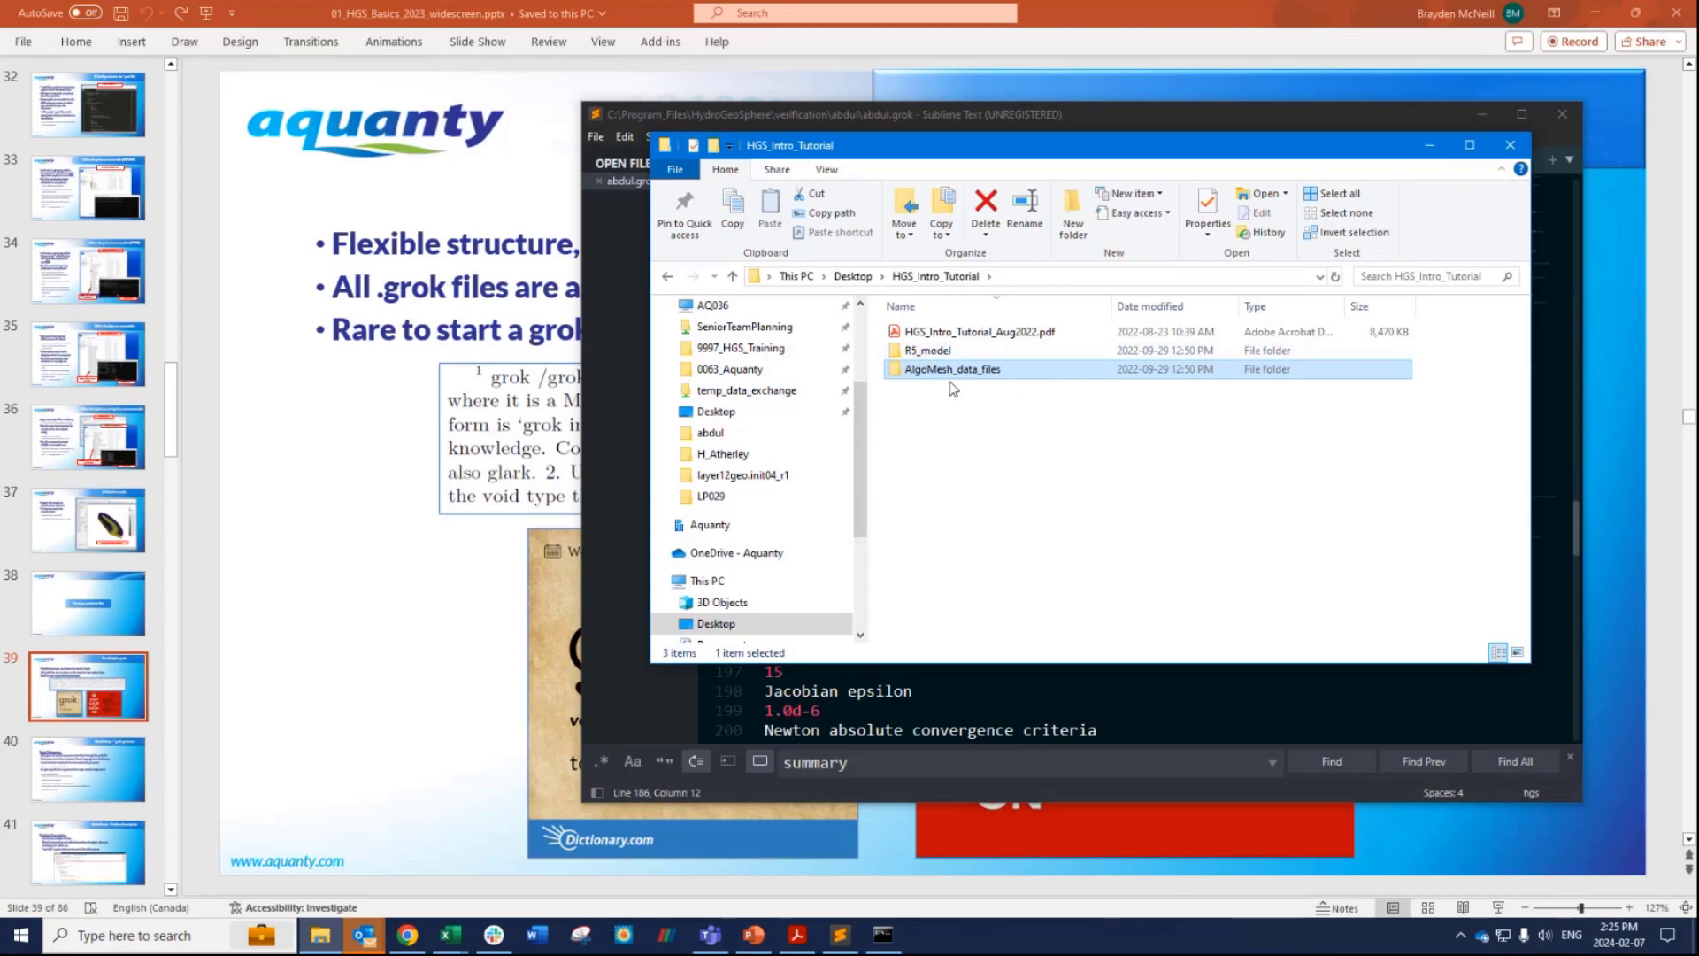
Open the R5_model folder, check the contents of its mesh subfolder, and return to R5_model.
{"action": "double_click", "coordinate": [933, 351]}
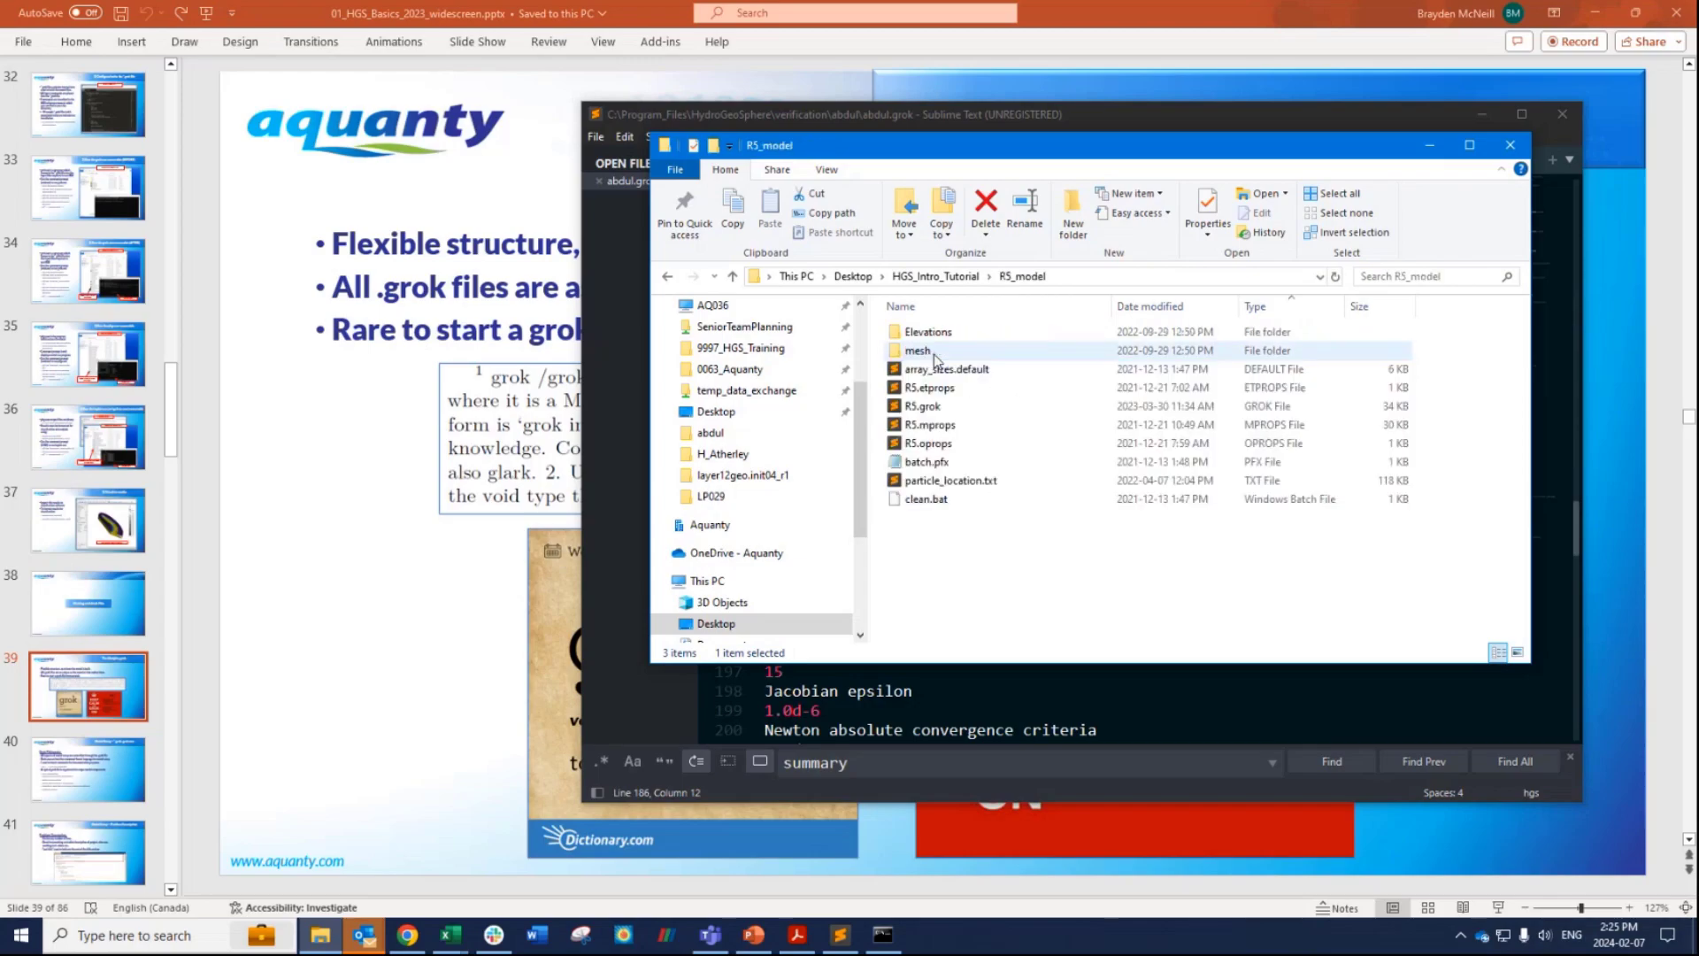
{"action": "double_click", "coordinate": [915, 350]}
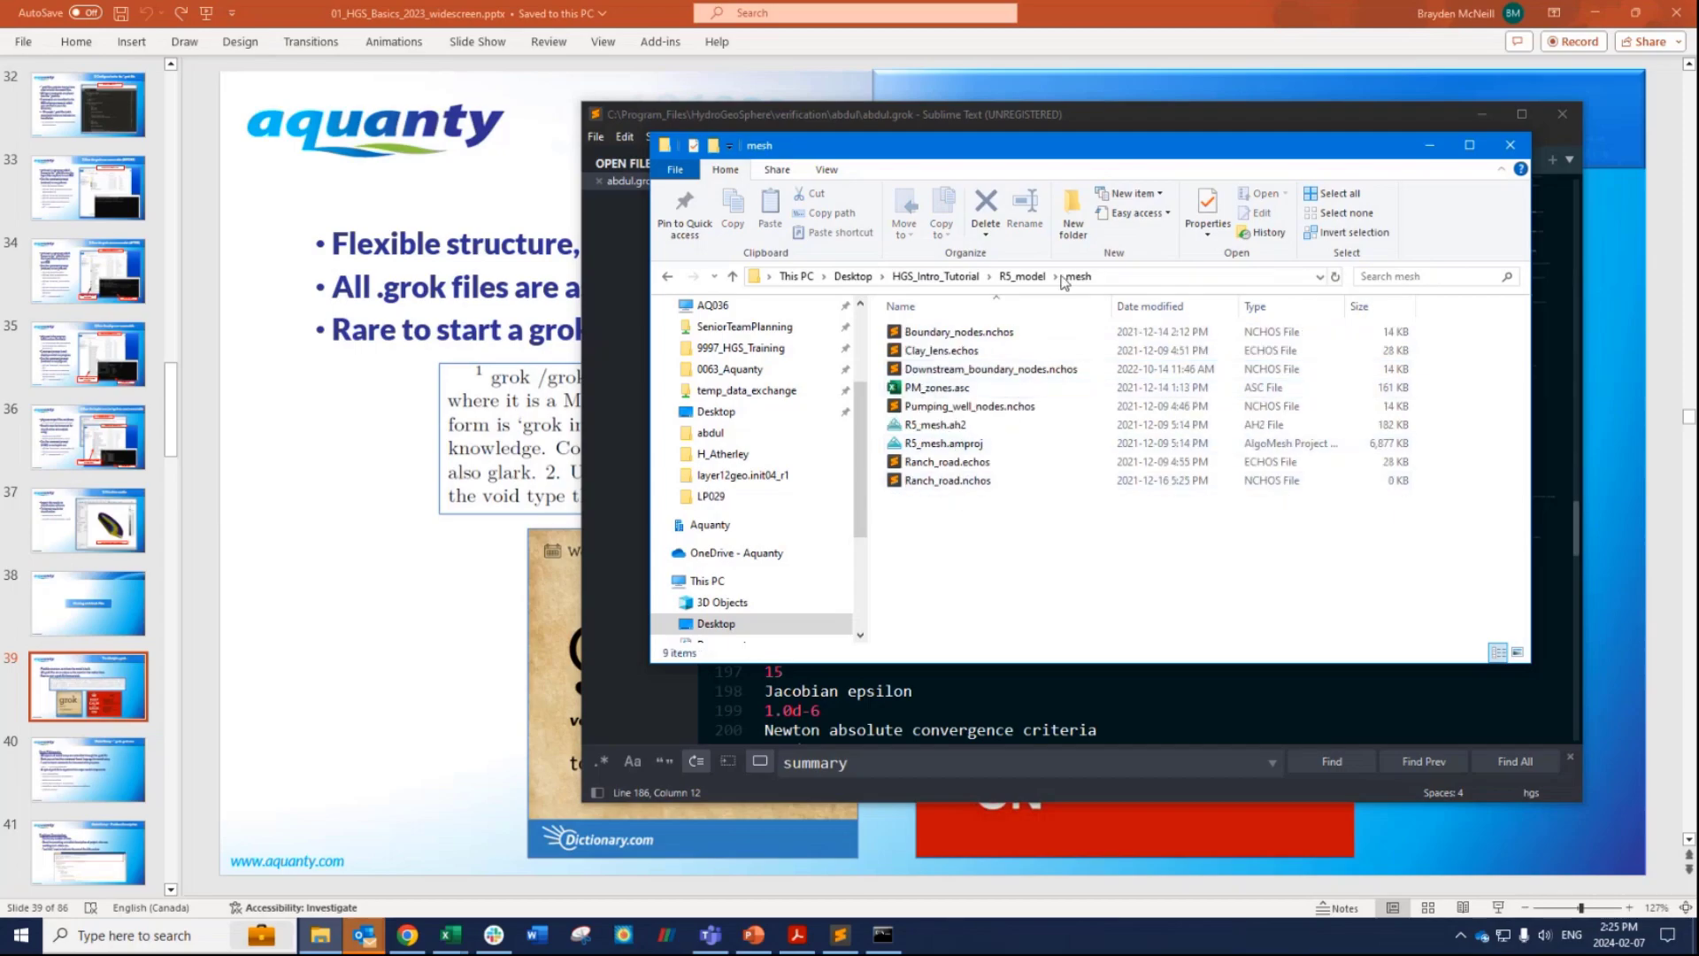
{"action": "left_click", "coordinate": [1022, 276]}
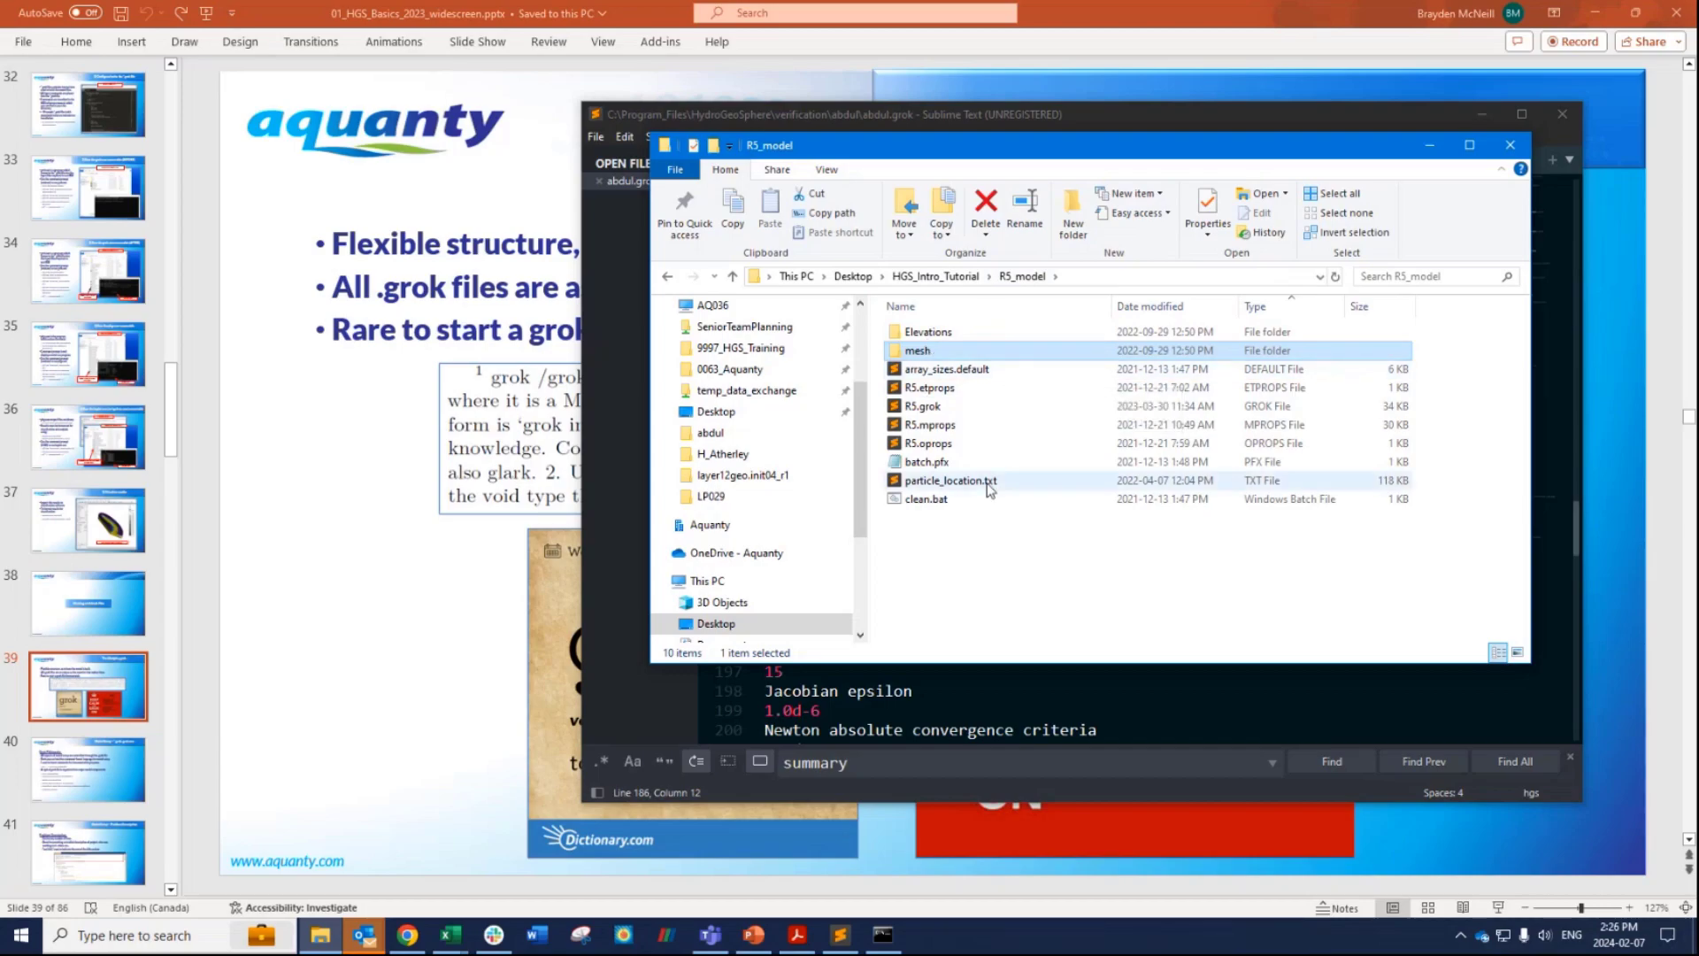
Open R5.grok in Sublime Text and go to its Grid generation section.
{"action": "left_click_drag", "start_coordinate": [797, 145], "coordinate": [836, 261]}
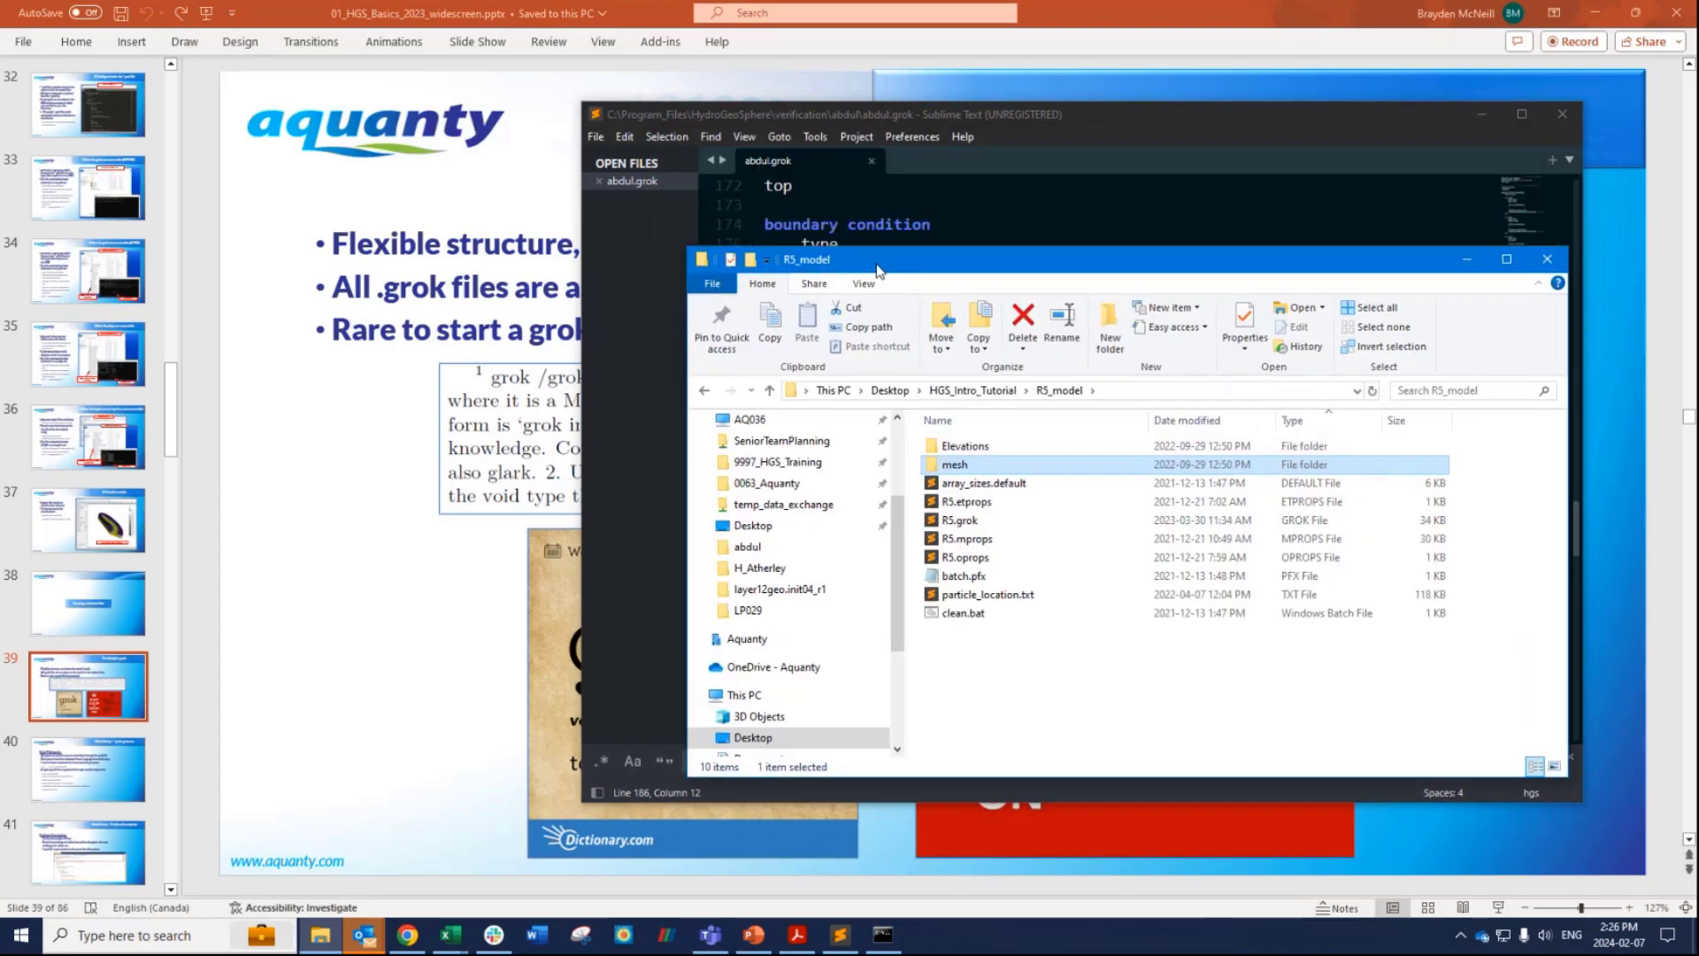
{"action": "left_click", "coordinate": [970, 524]}
{"action": "double_click", "coordinate": [971, 526]}
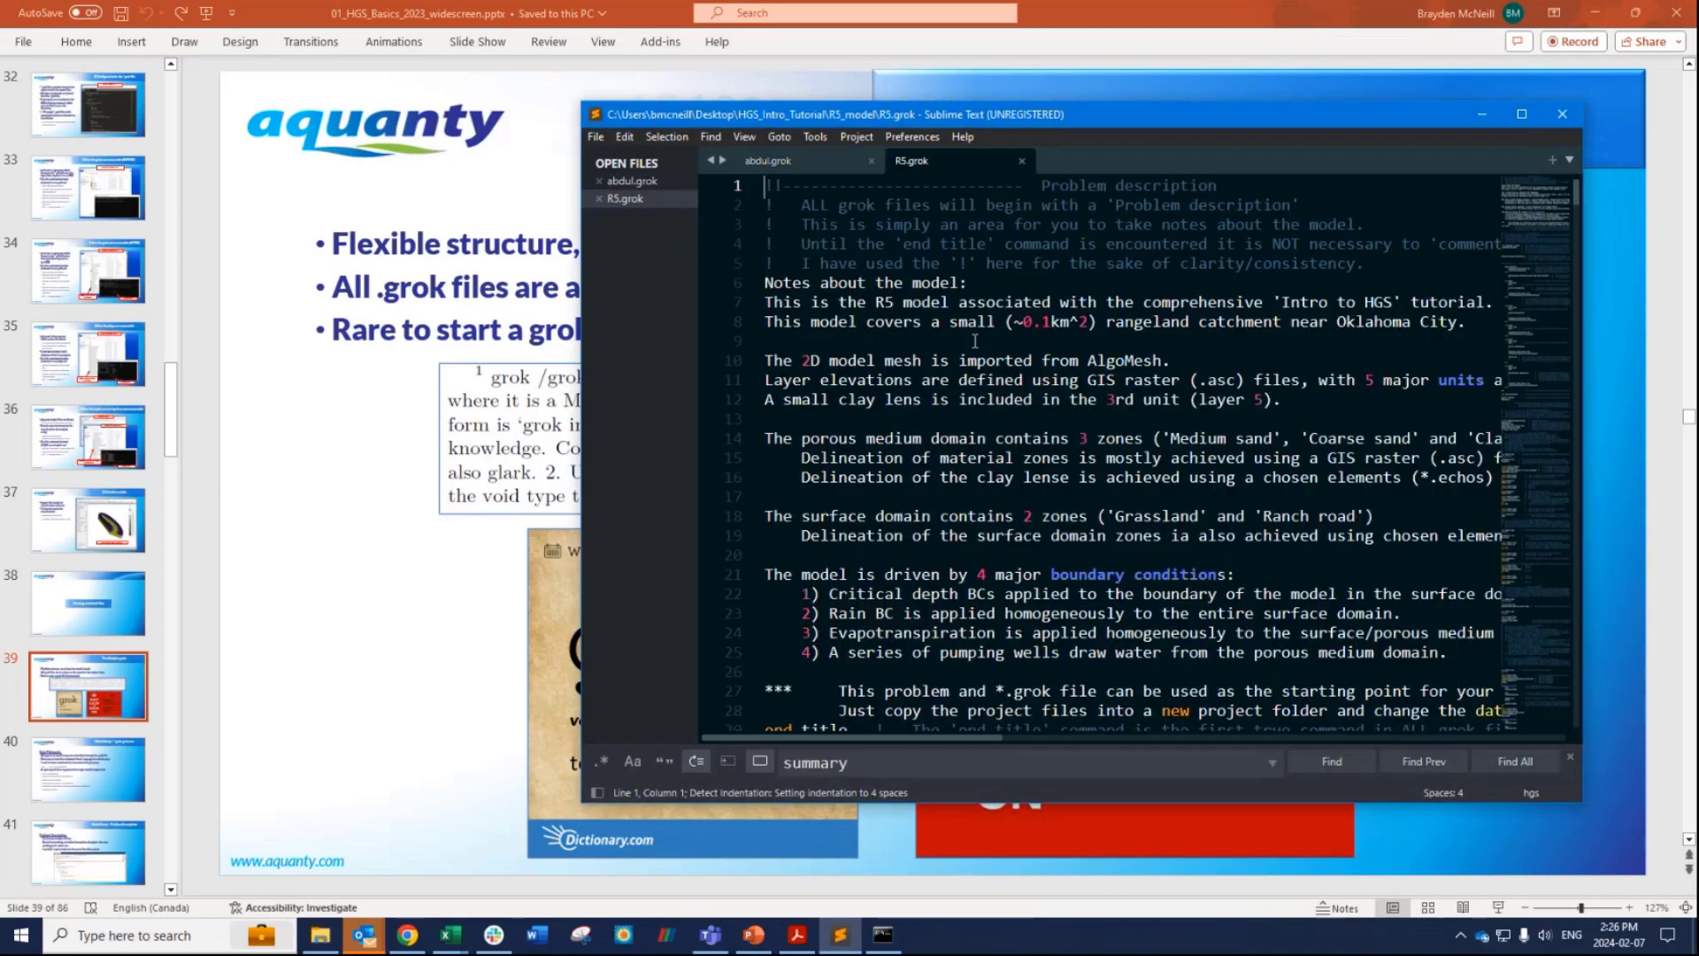
{"action": "scroll", "coordinate": [1024, 331], "scroll_direction": "down", "scroll_amount": 10}
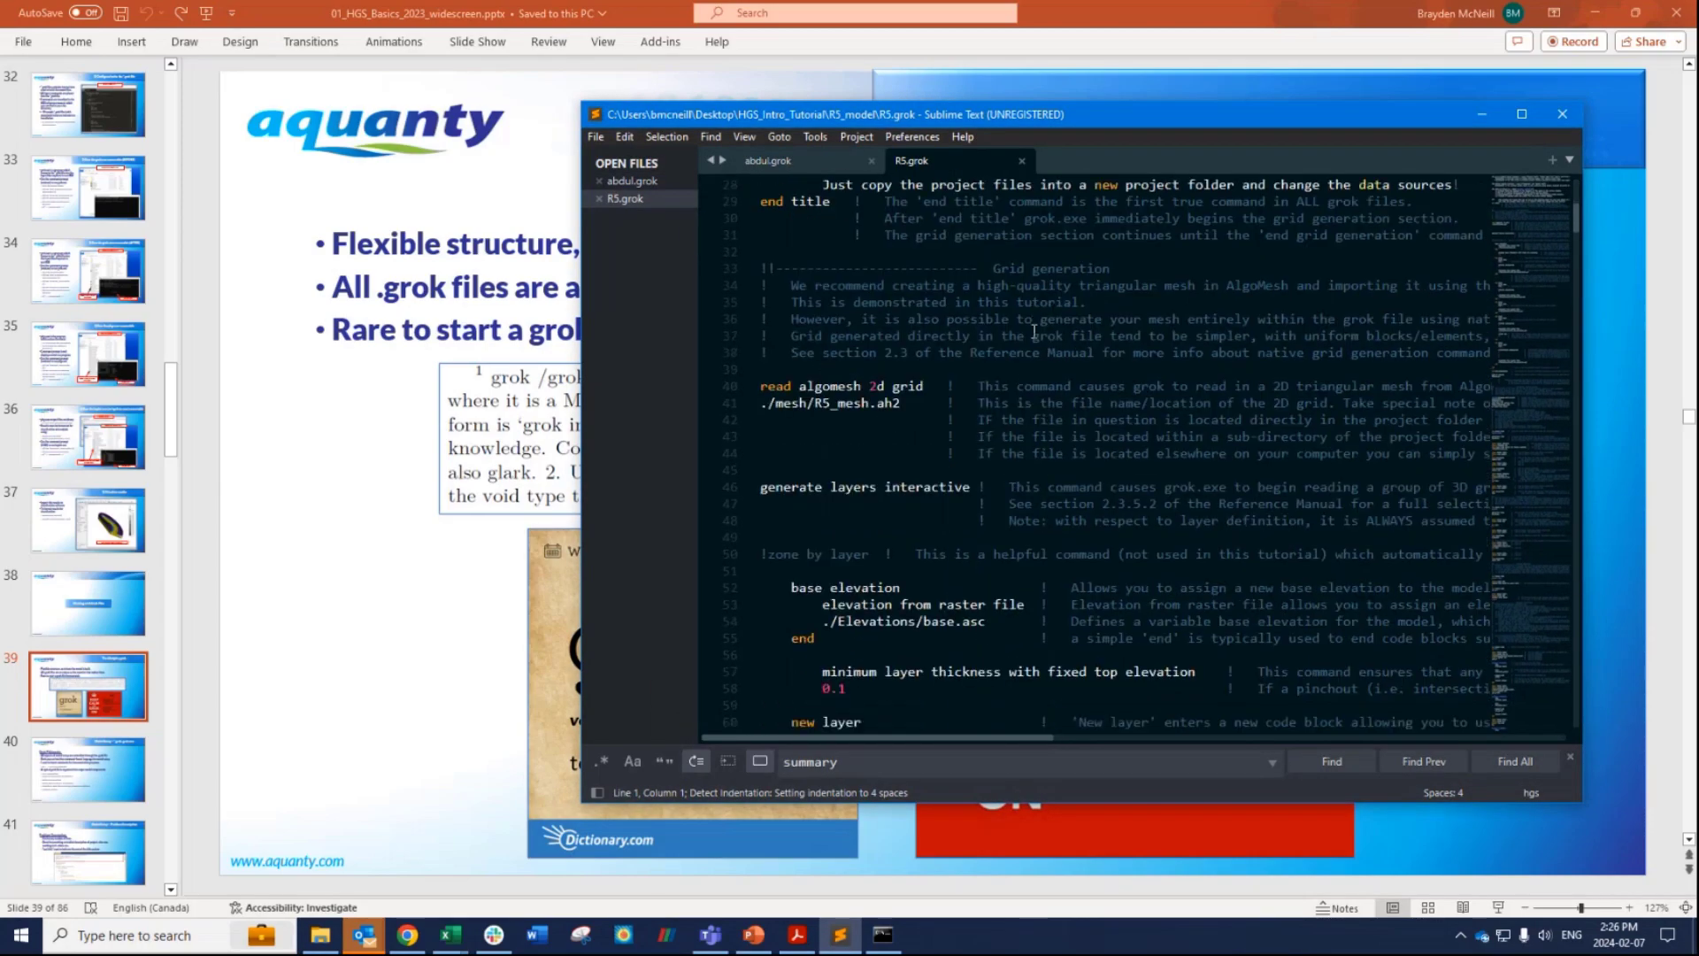
{"action": "scroll", "coordinate": [1017, 313], "scroll_direction": "up", "scroll_amount": 1}
{"action": "left_click", "coordinate": [1149, 302]}
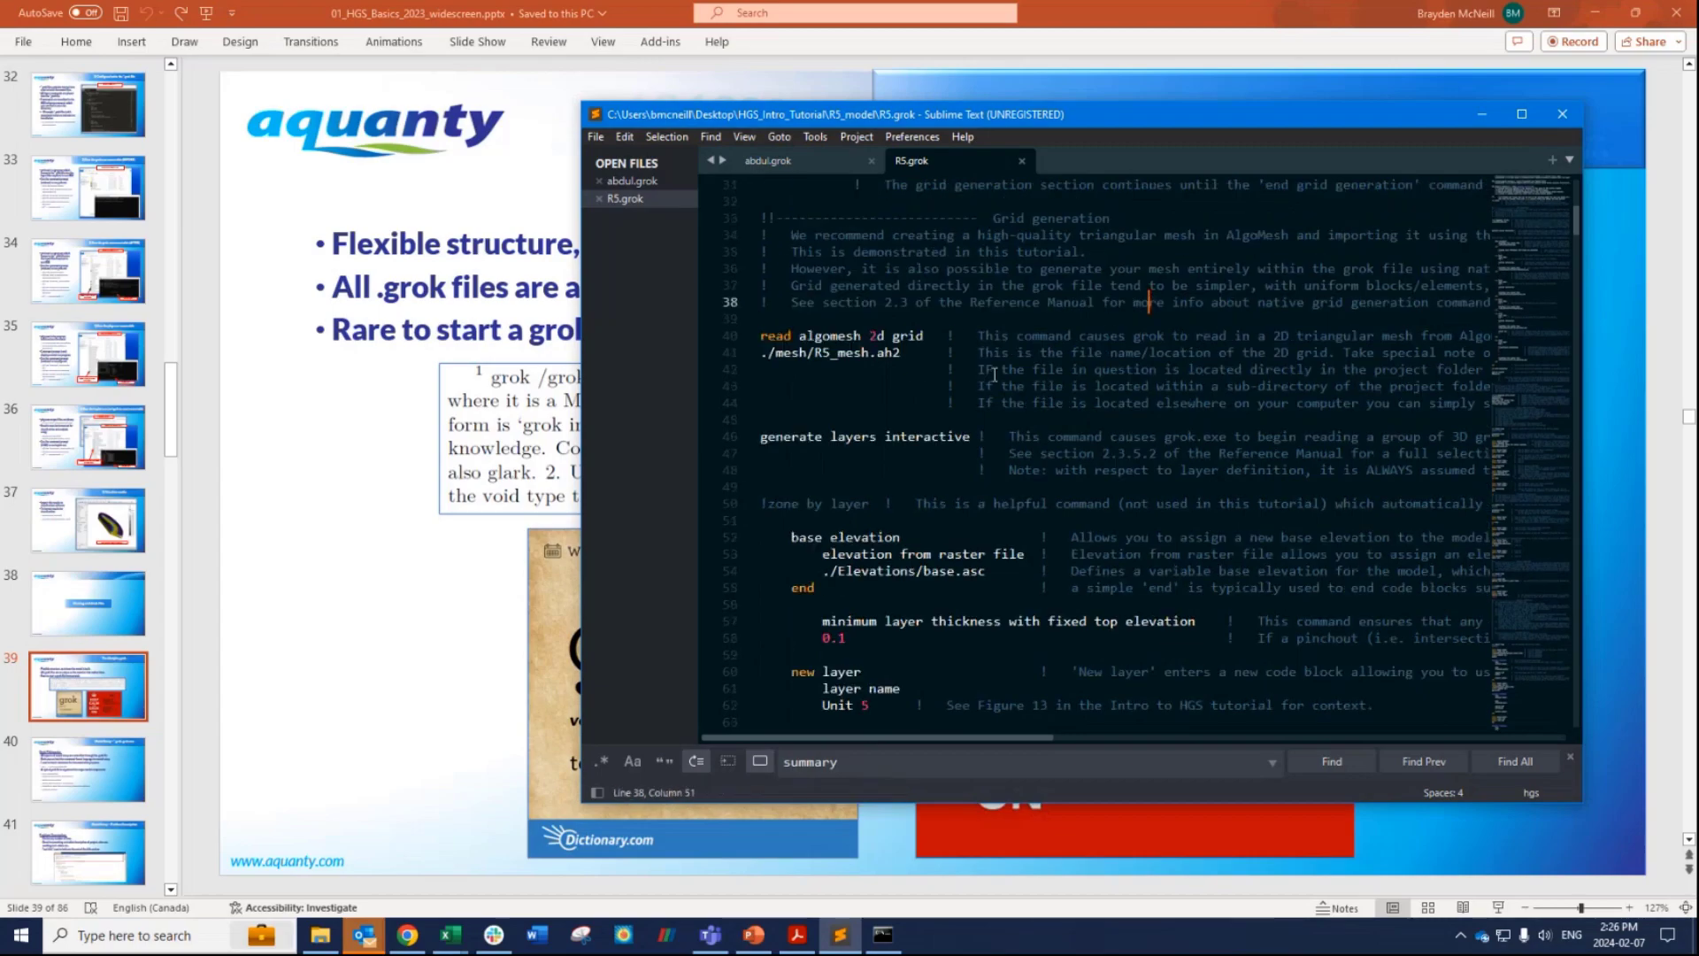
Delete one space before the comment on the "read algomesh 2d grid" line.
{"action": "left_click", "coordinate": [956, 339]}
{"action": "key", "text": "shift+Left"}
{"action": "key", "text": "Left"}
{"action": "key", "text": "BackSpace"}
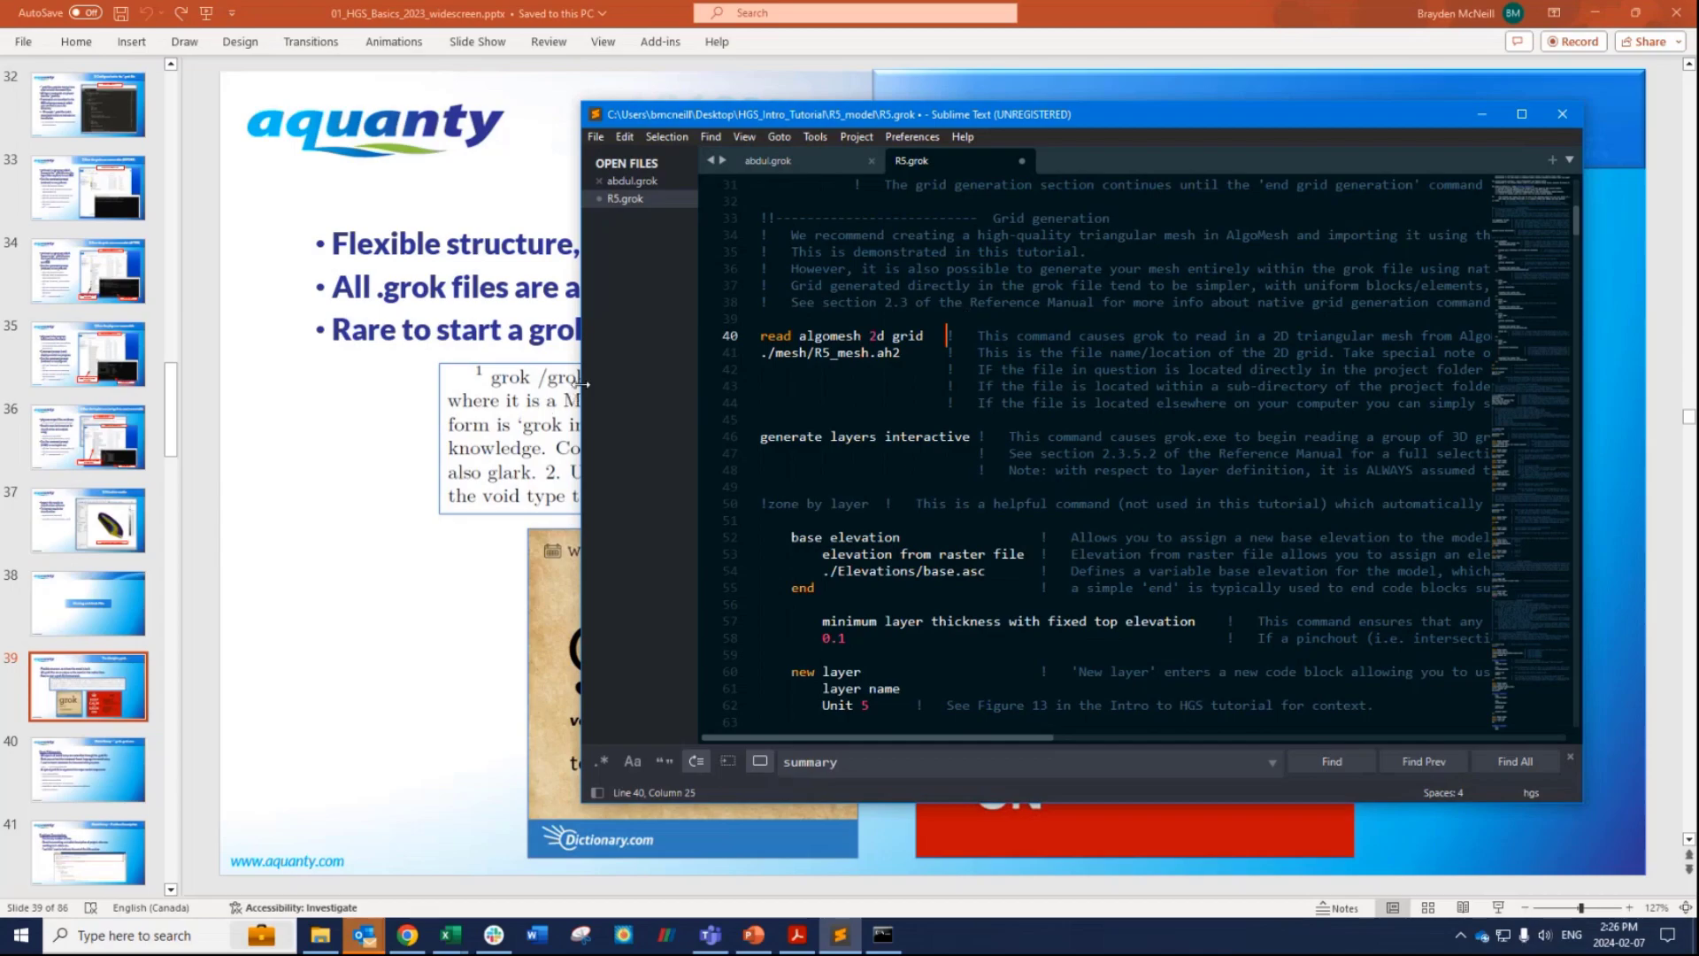
Widen the editor window and look through R5.grok from the layer definitions down to the Particle Tracing section.
{"action": "left_click_drag", "start_coordinate": [581, 383], "coordinate": [200, 437]}
{"action": "scroll", "coordinate": [1132, 400], "scroll_direction": "down", "scroll_amount": 20}
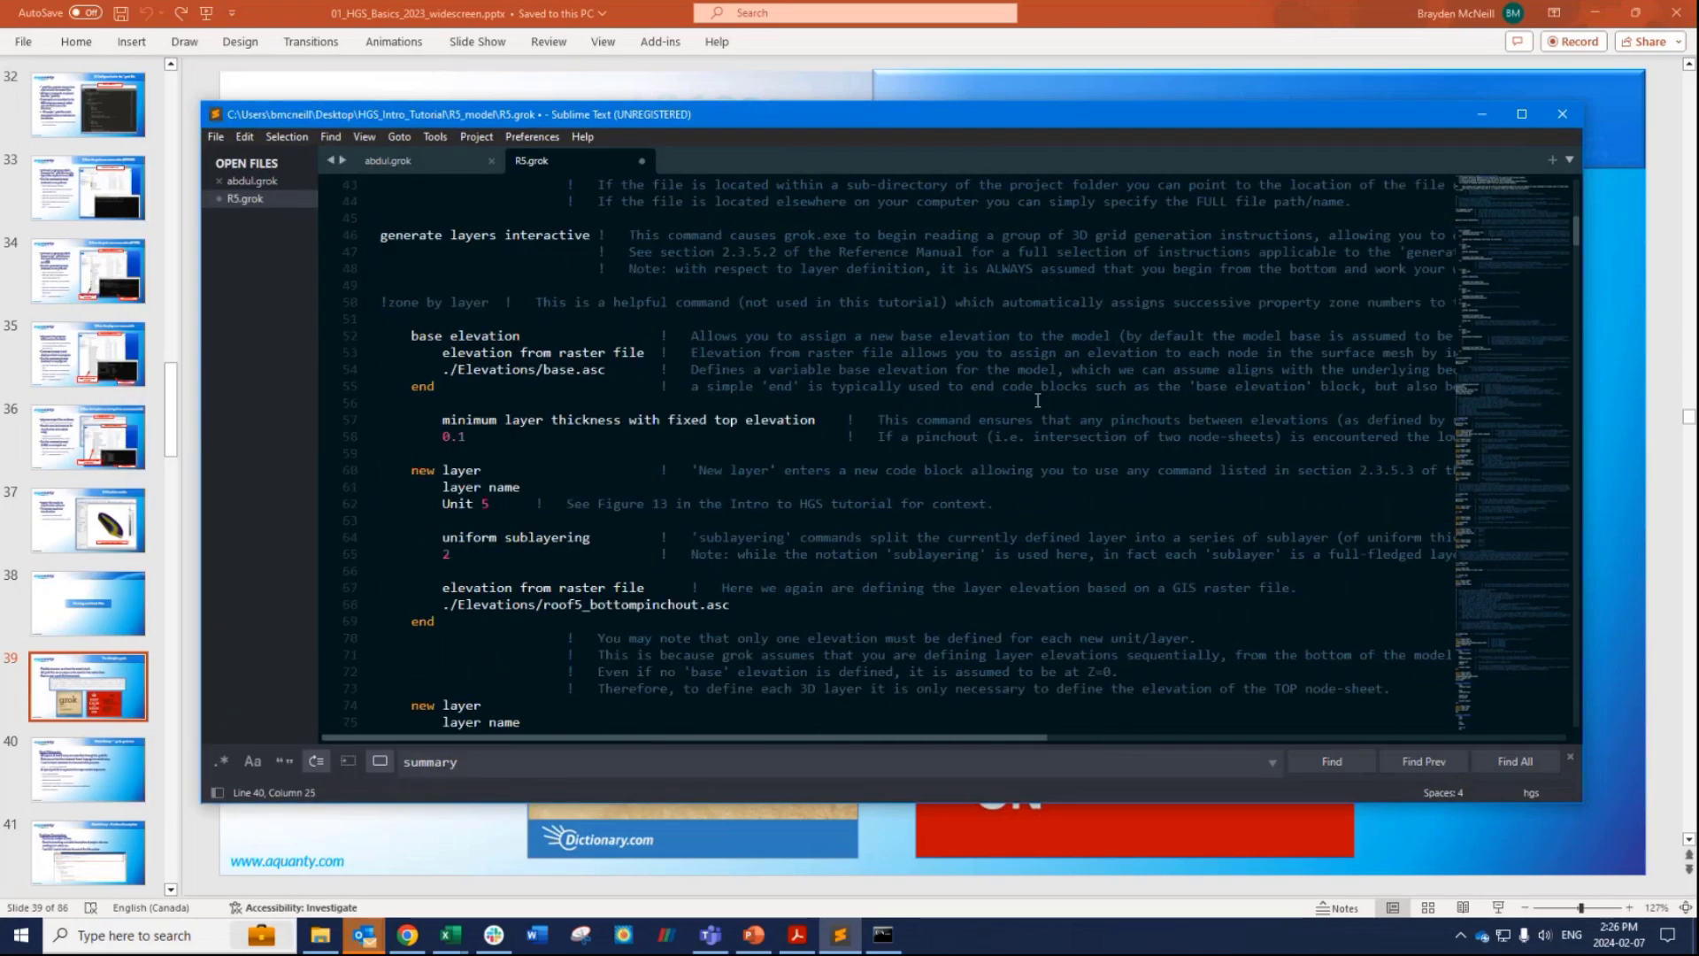
{"action": "scroll", "coordinate": [1030, 406], "scroll_direction": "down", "scroll_amount": 20}
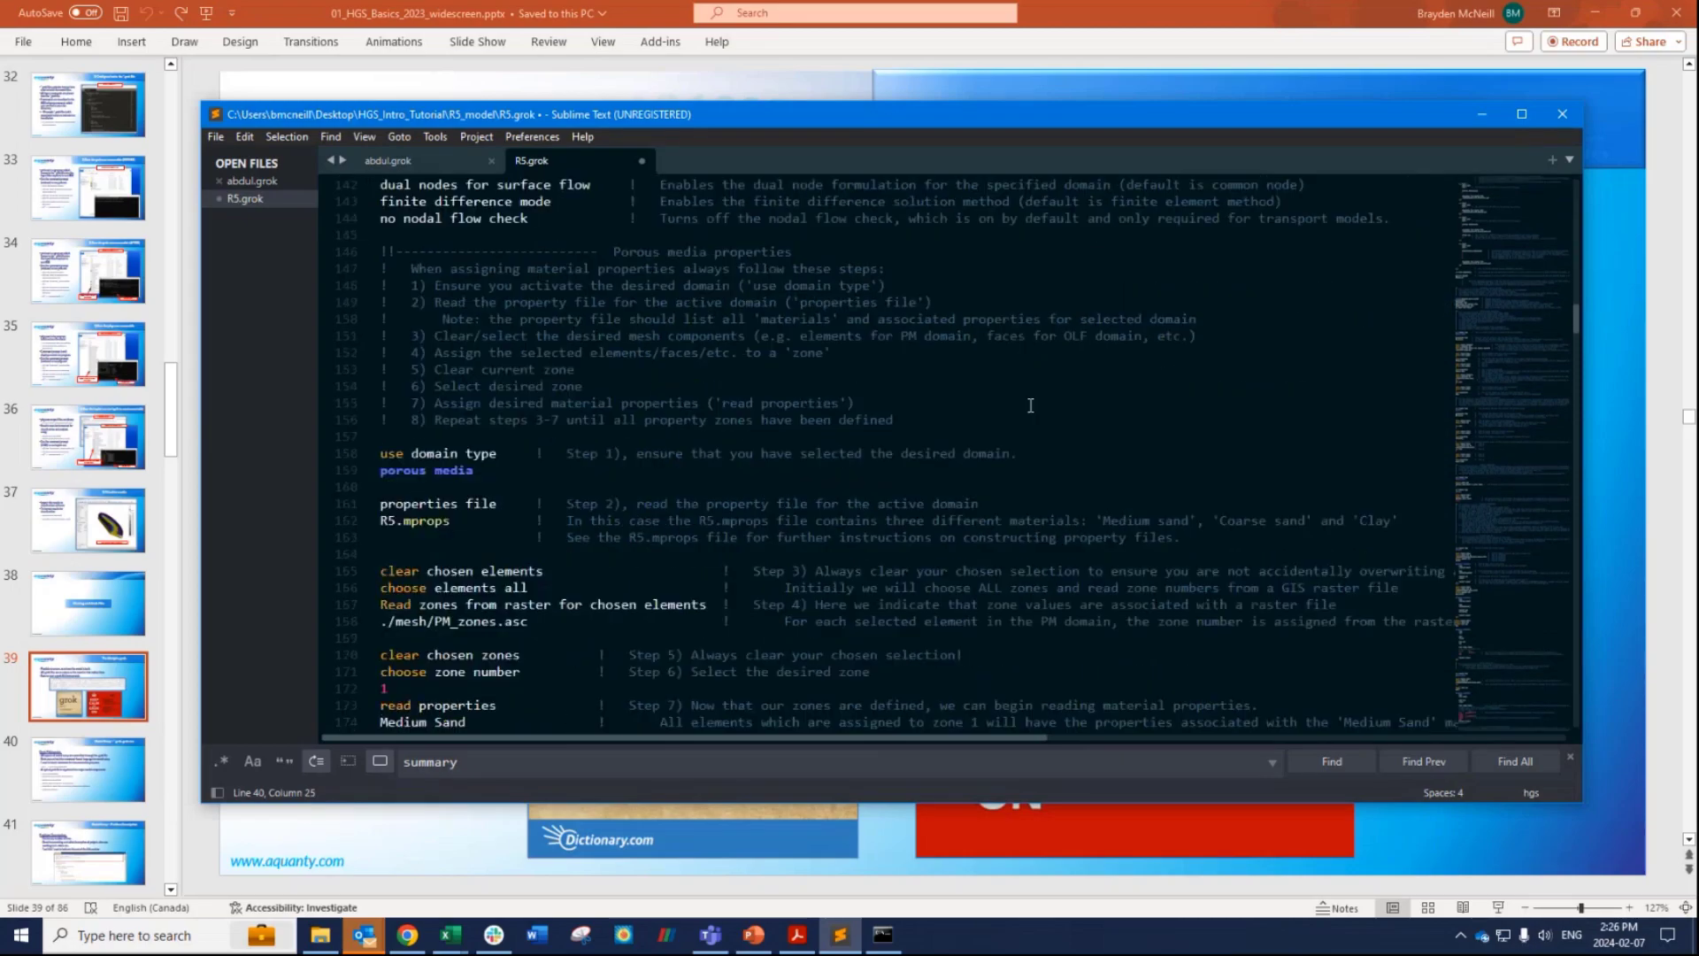
{"action": "scroll", "coordinate": [1051, 406], "scroll_direction": "down", "scroll_amount": 20}
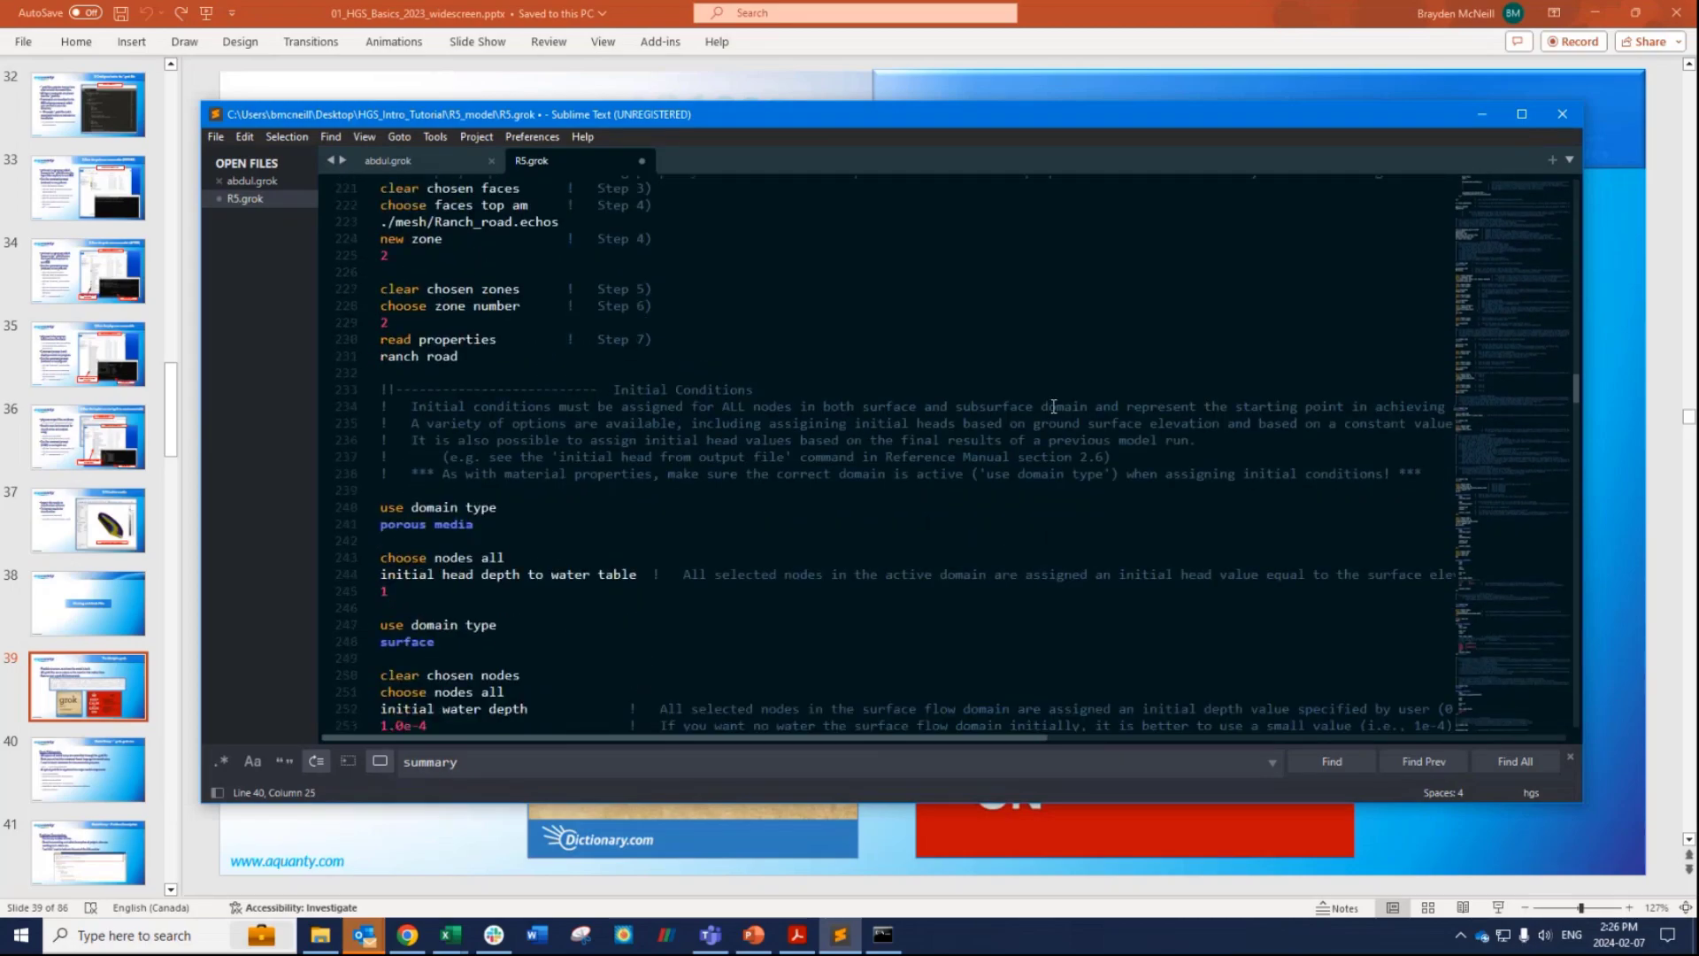
{"action": "scroll", "coordinate": [1059, 406], "scroll_direction": "down", "scroll_amount": 20}
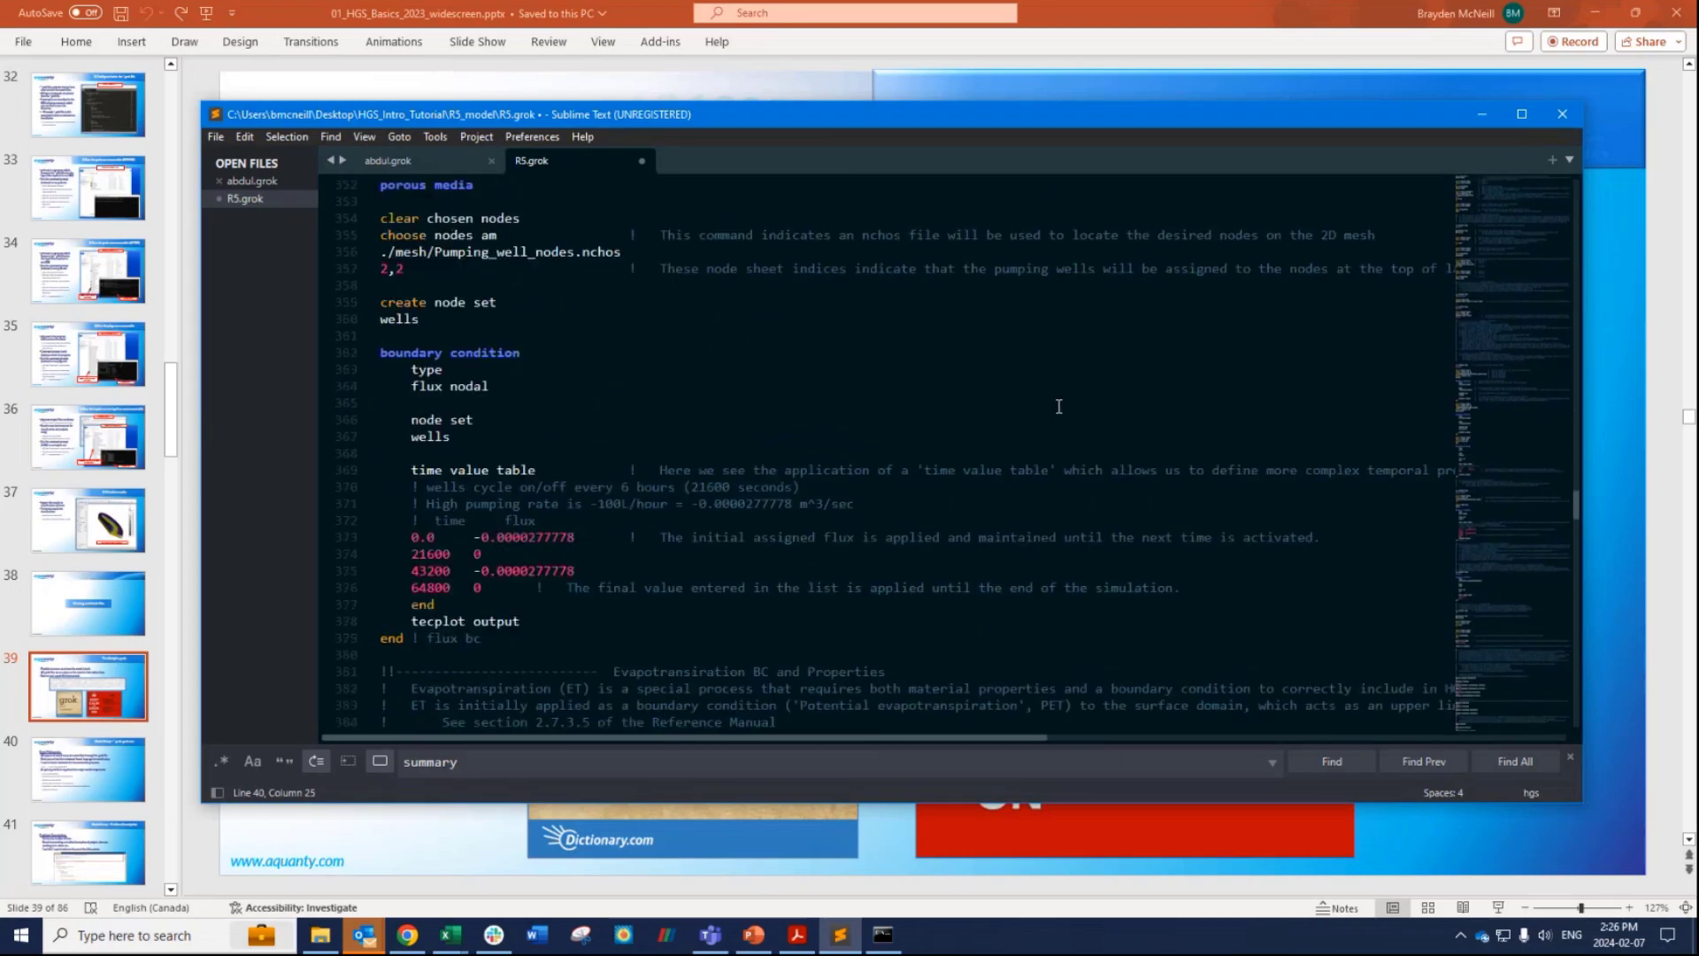
{"action": "scroll", "coordinate": [1059, 406], "scroll_direction": "down", "scroll_amount": 1}
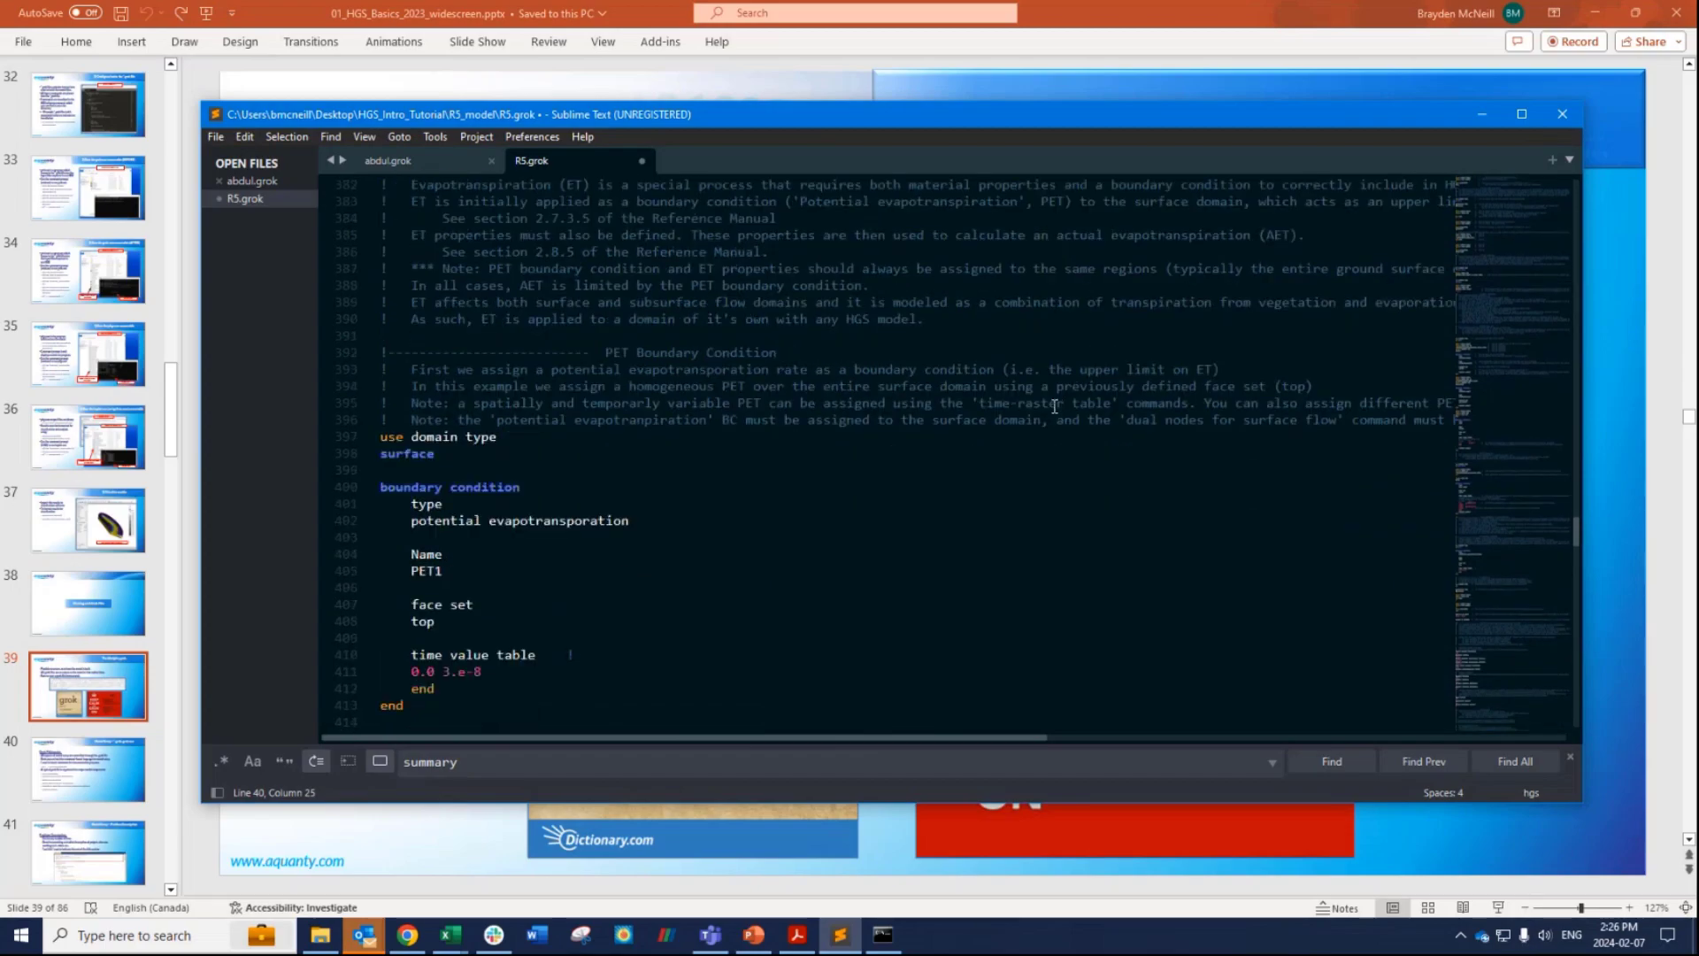
{"action": "scroll", "coordinate": [1024, 413], "scroll_direction": "up", "scroll_amount": 7}
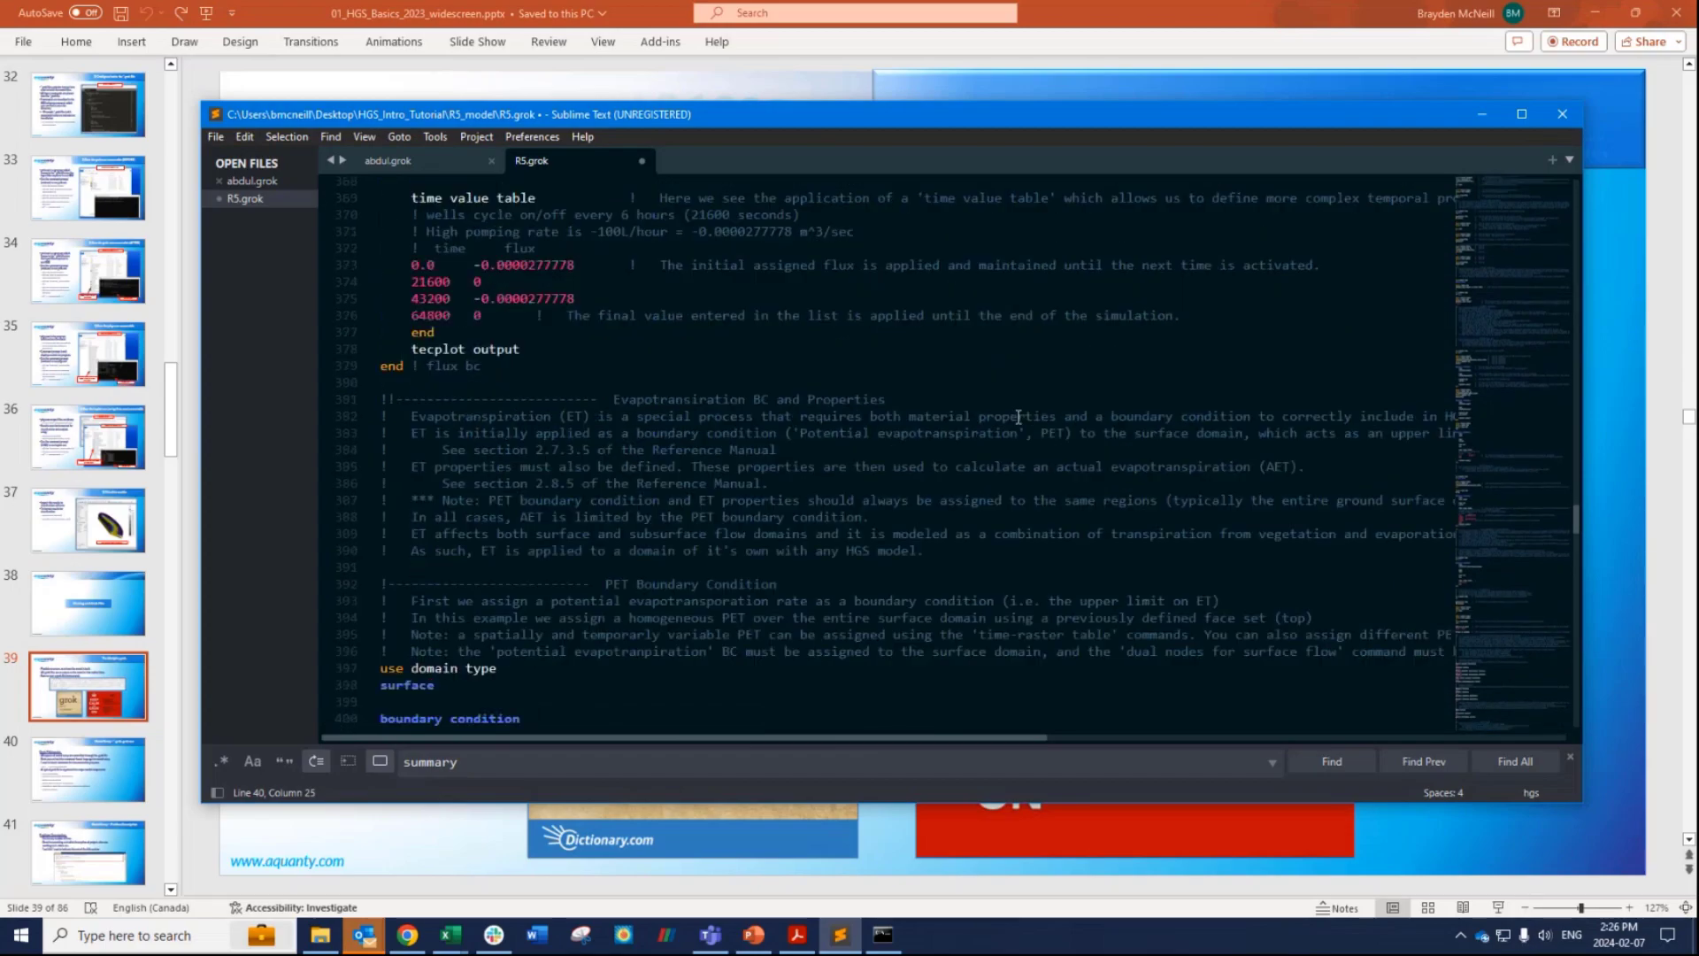
{"action": "scroll", "coordinate": [1018, 416], "scroll_direction": "down", "scroll_amount": 20}
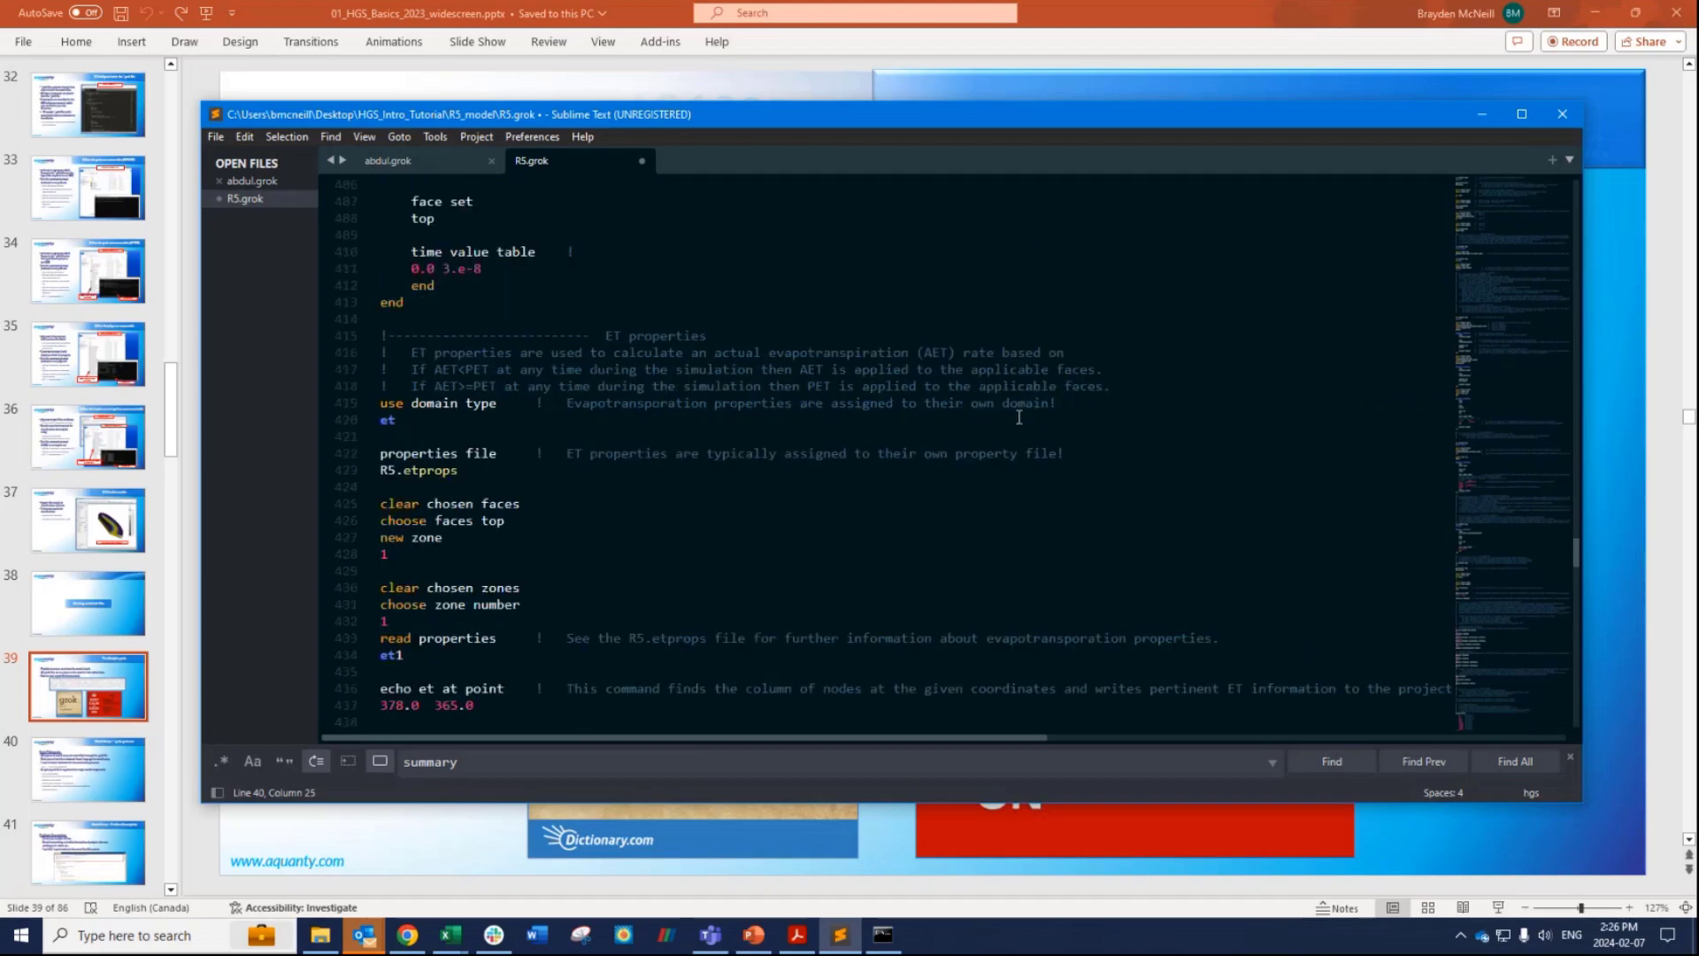
{"action": "scroll", "coordinate": [1032, 411], "scroll_direction": "down", "scroll_amount": 20}
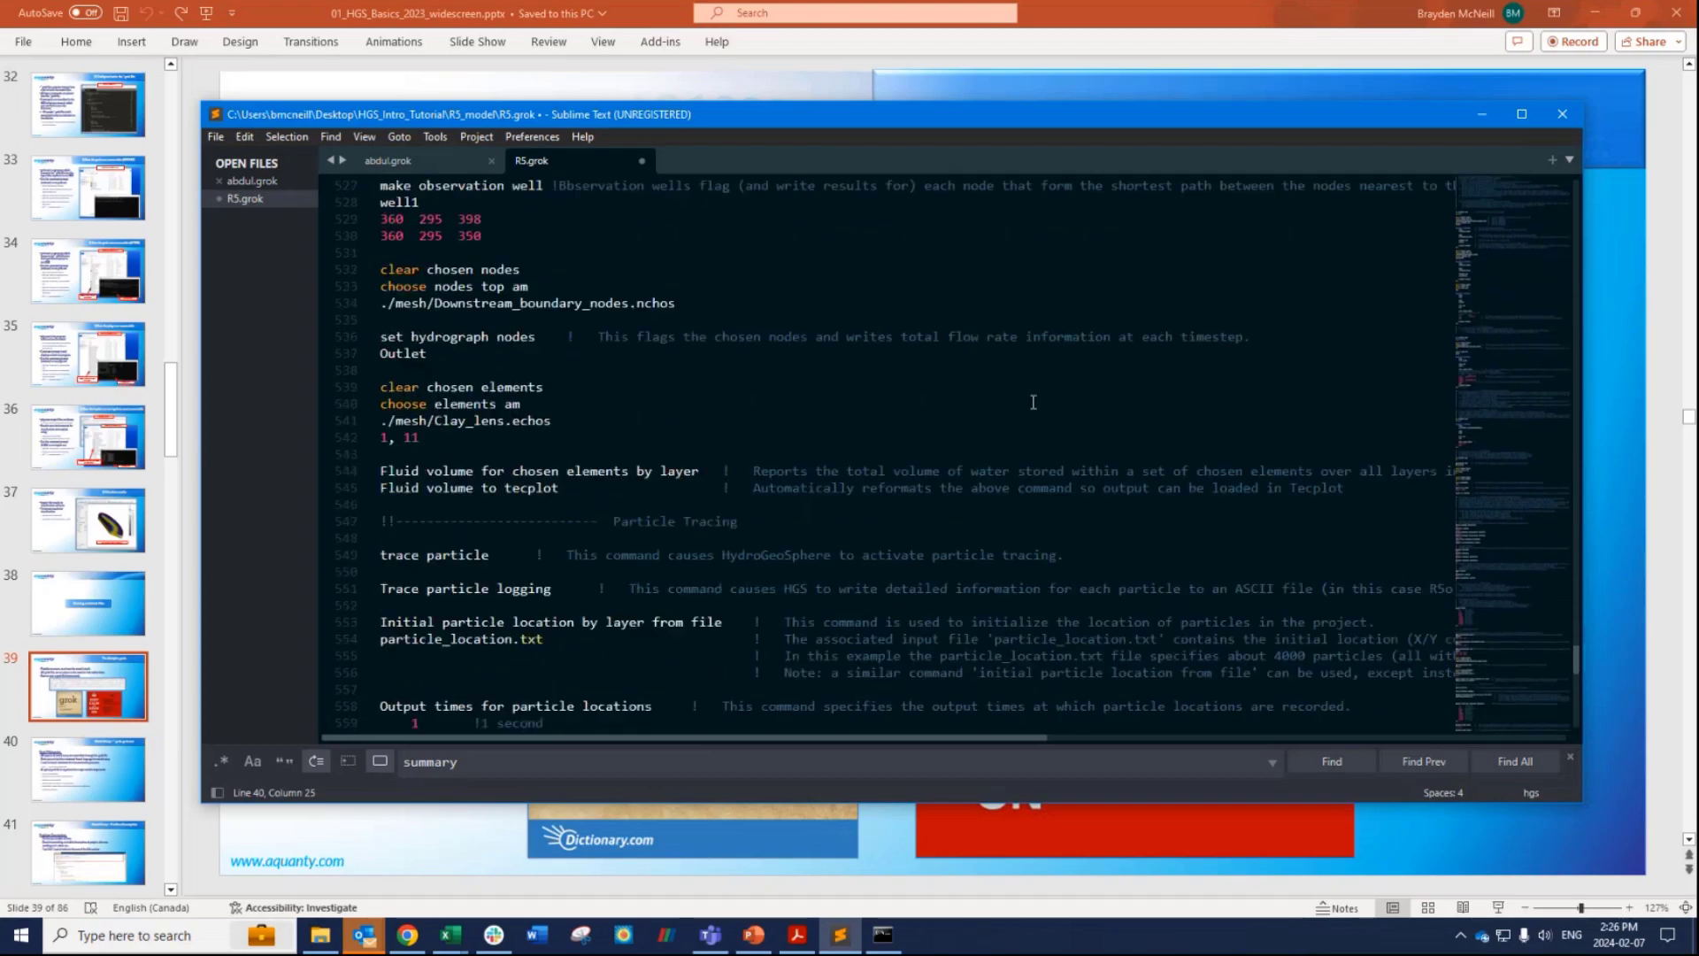
{"action": "scroll", "coordinate": [1033, 402], "scroll_direction": "down", "scroll_amount": 3}
Look back through R5.grok from the output times up to the Simulation Control Options section.
{"action": "scroll", "coordinate": [1033, 402], "scroll_direction": "up", "scroll_amount": 20}
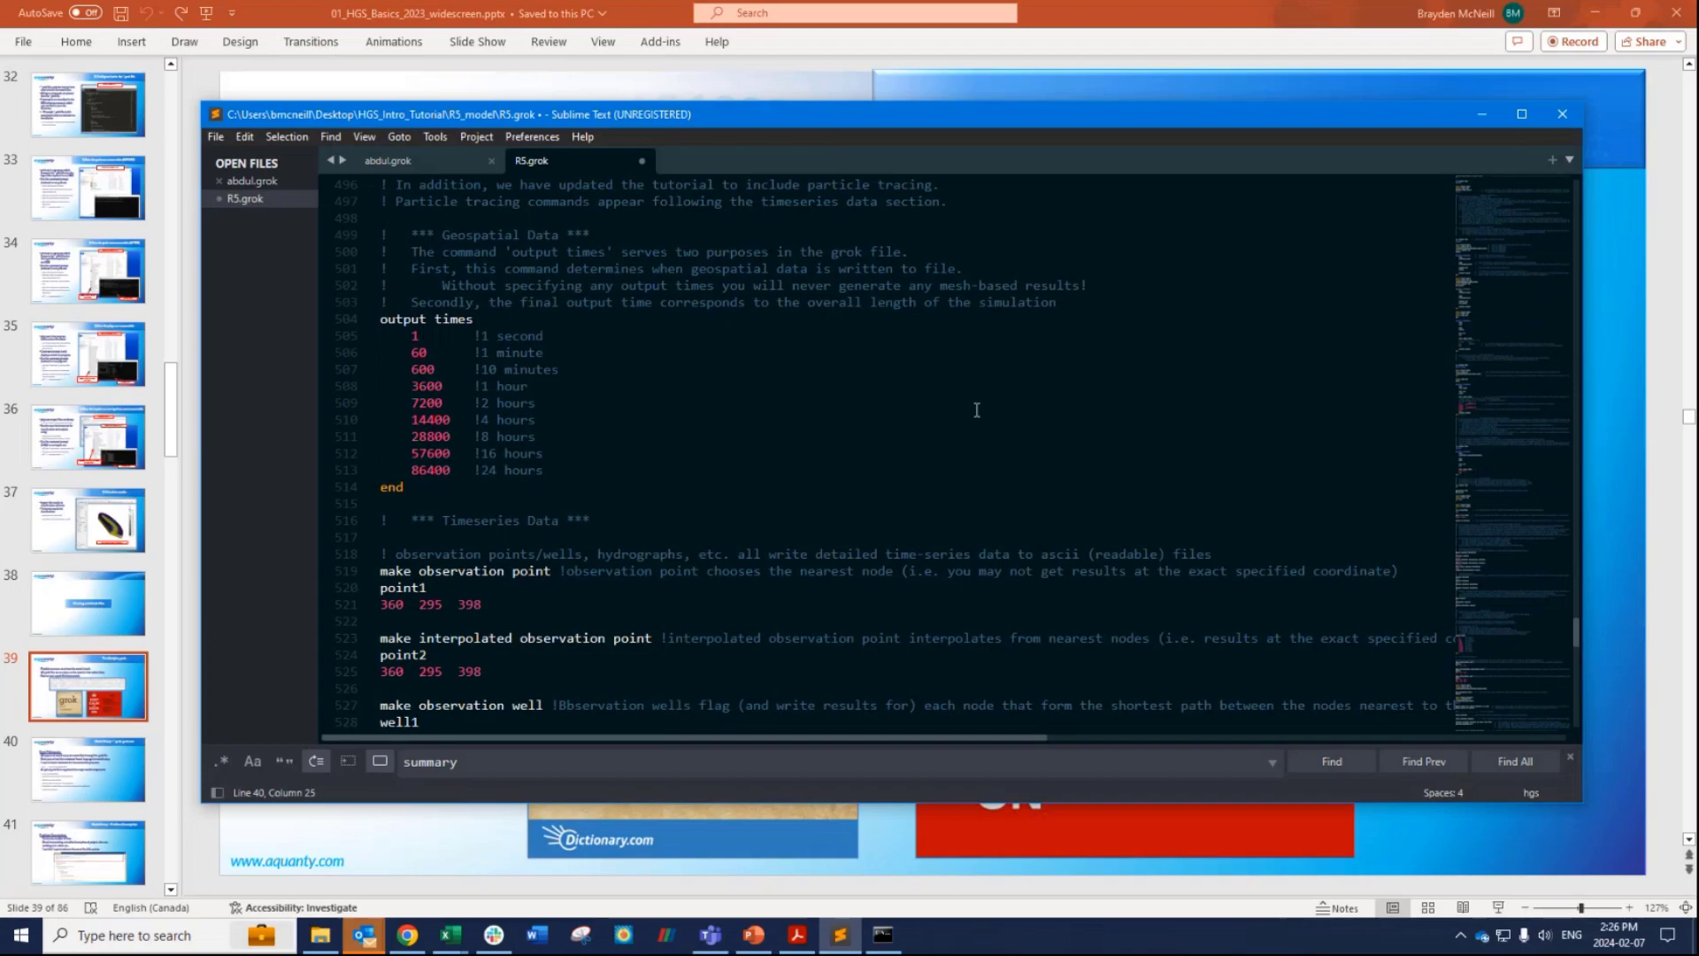
{"action": "scroll", "coordinate": [977, 410], "scroll_direction": "up", "scroll_amount": 20}
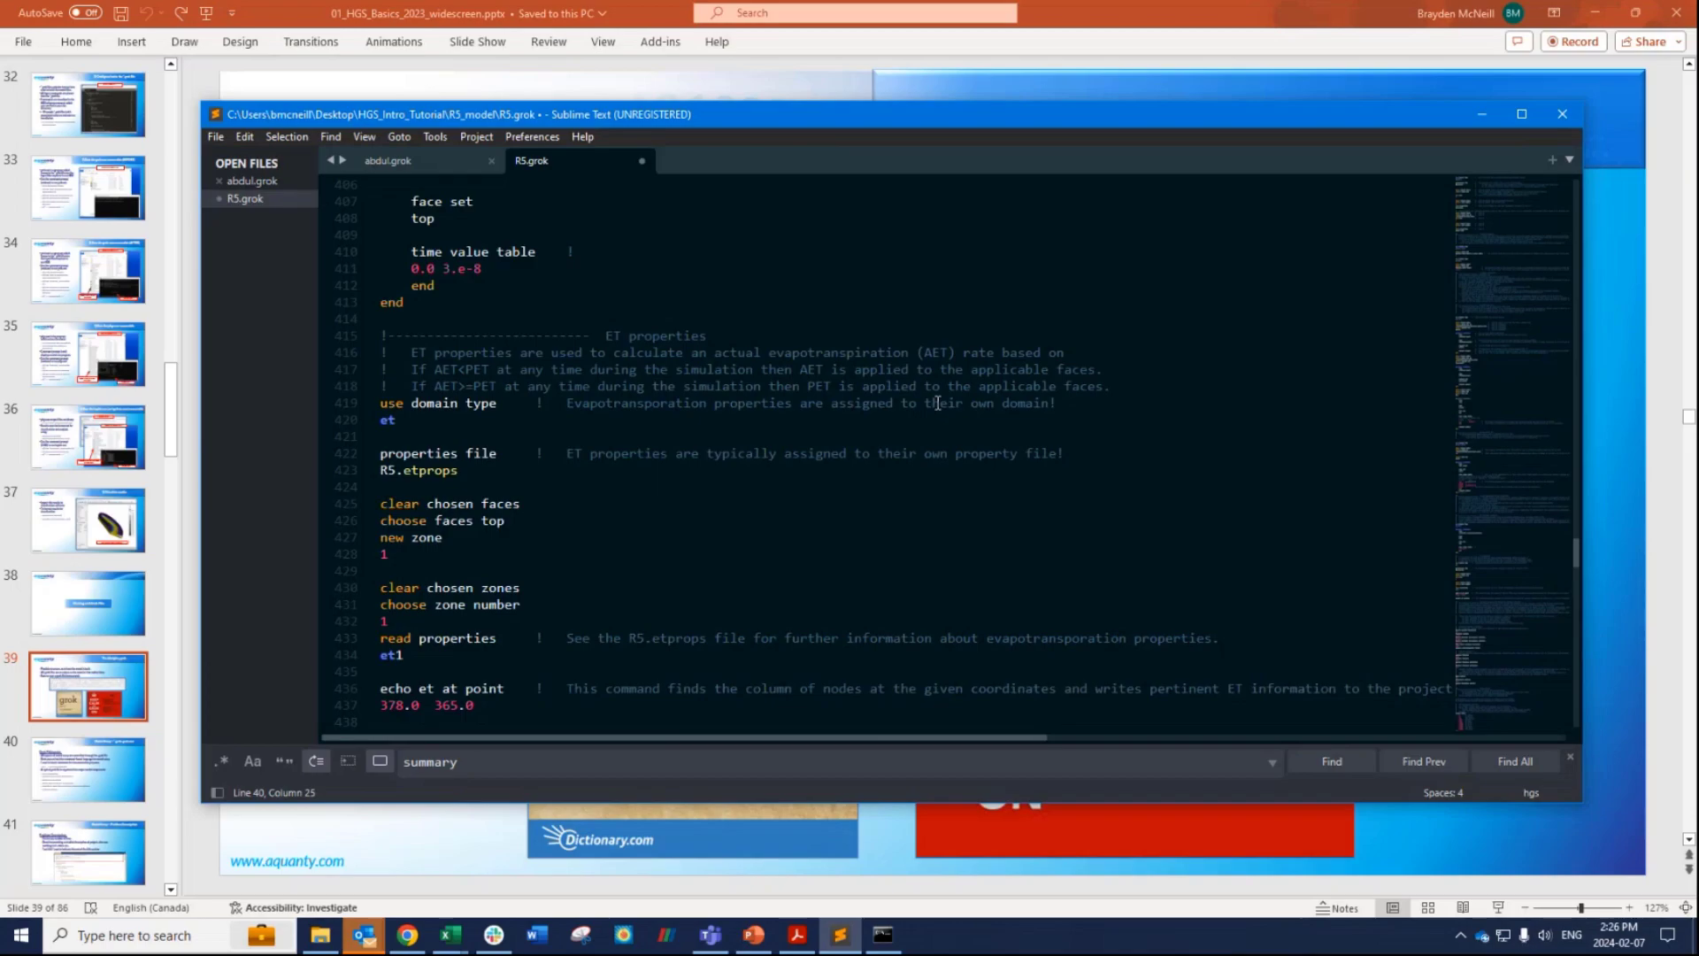
{"action": "scroll", "coordinate": [937, 404], "scroll_direction": "up", "scroll_amount": 20}
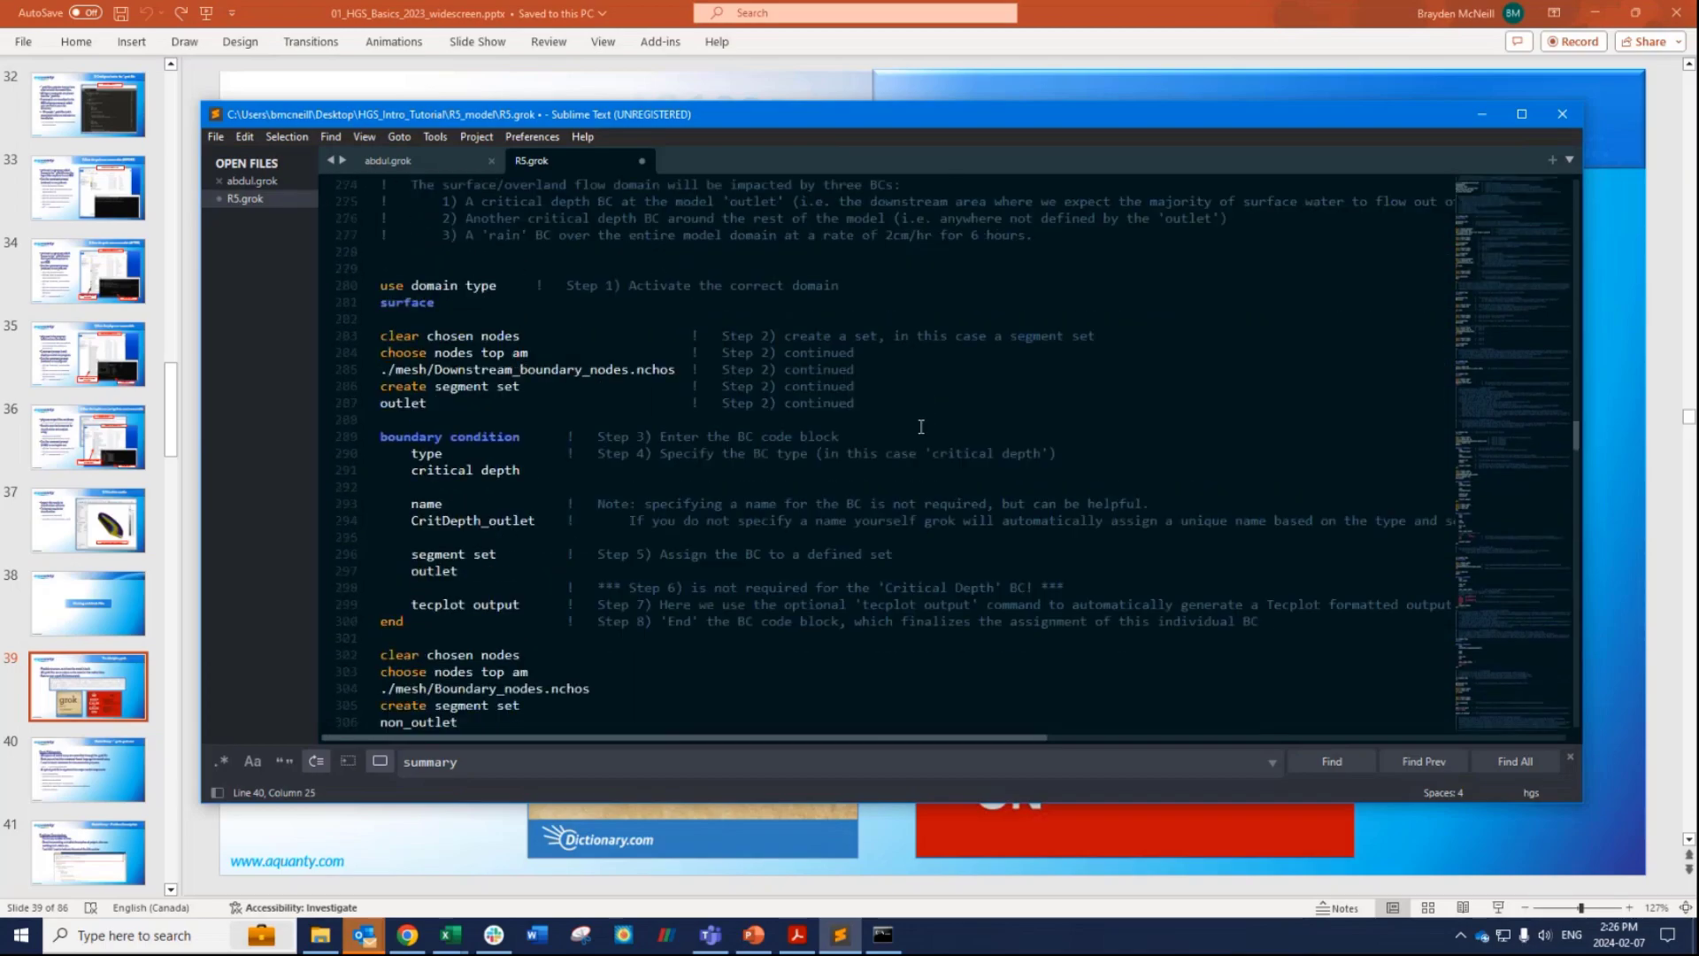
{"action": "scroll", "coordinate": [920, 426], "scroll_direction": "up", "scroll_amount": 20}
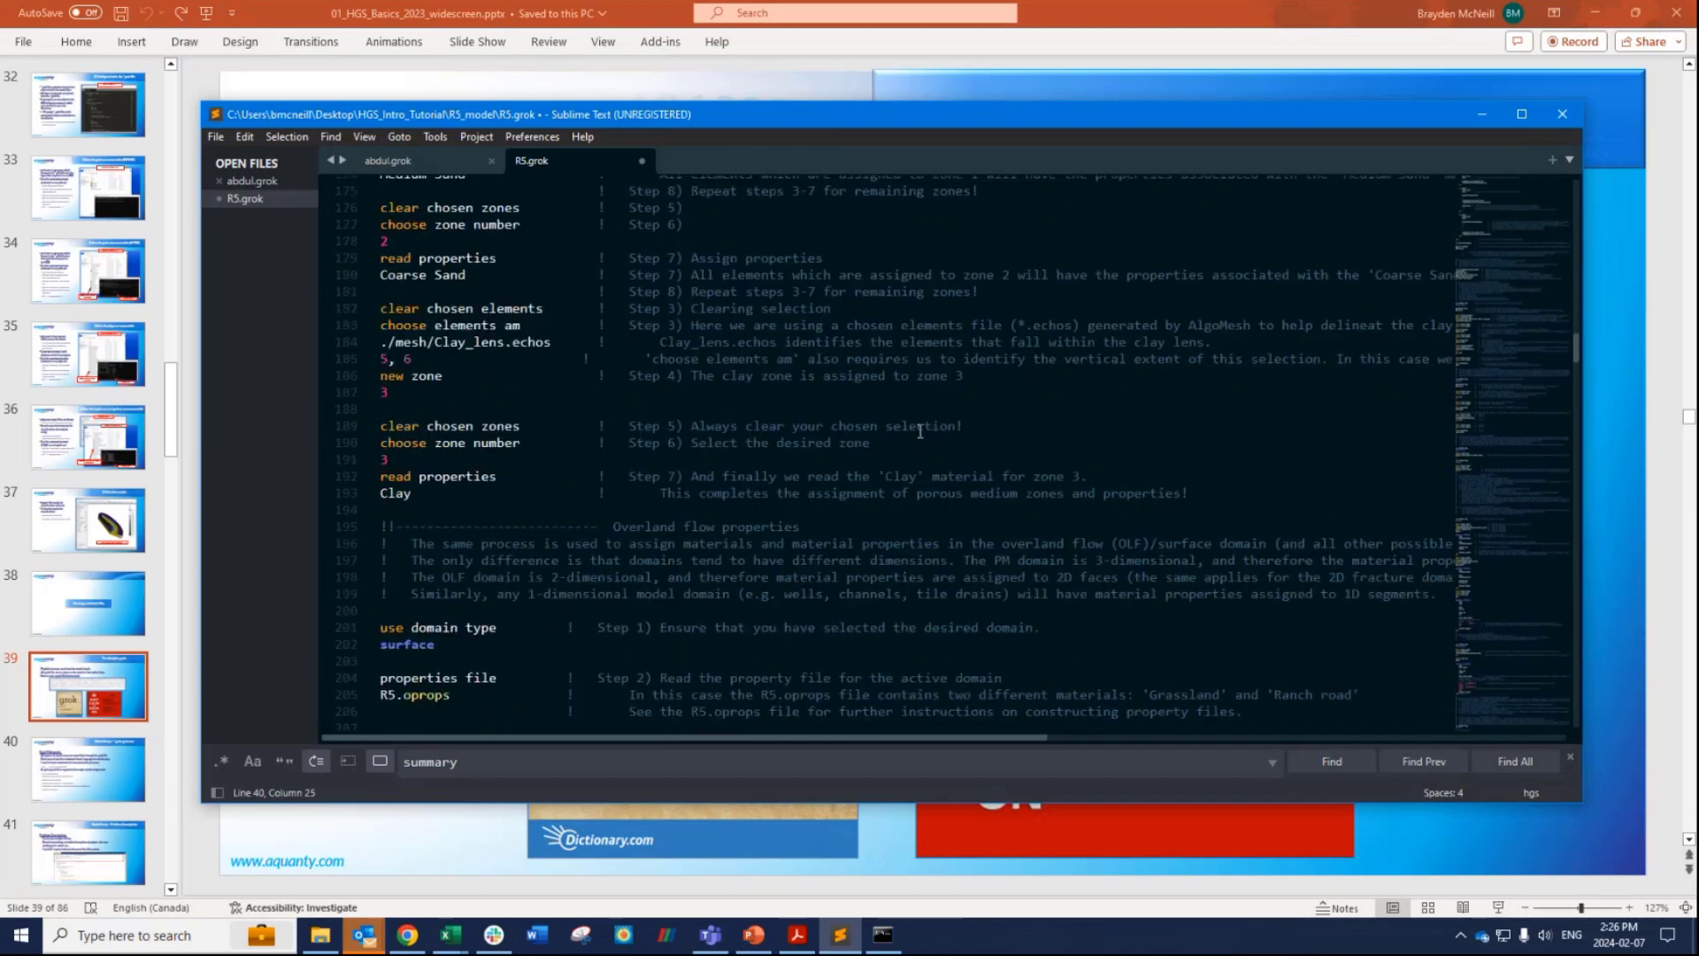
{"action": "scroll", "coordinate": [920, 431], "scroll_direction": "up", "scroll_amount": 14}
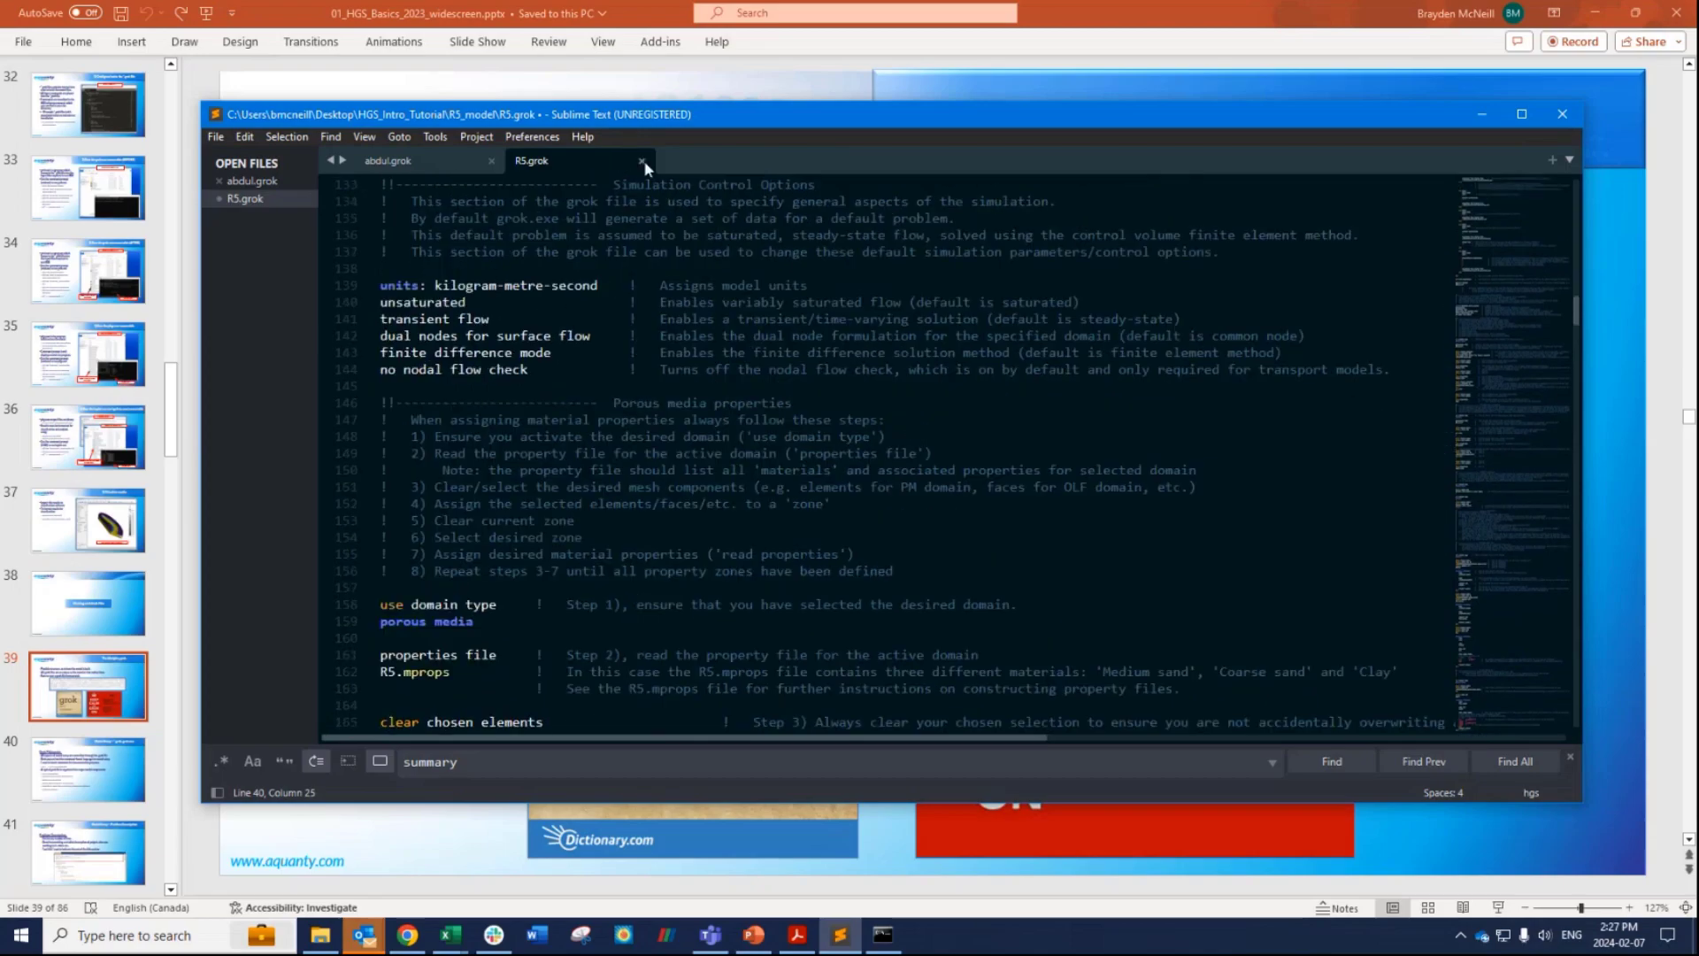
Close R5.grok without saving, close abdul.grok, and narrow the editor window to uncover the file browser behind it.
{"action": "left_click", "coordinate": [642, 162]}
{"action": "left_click", "coordinate": [879, 530]}
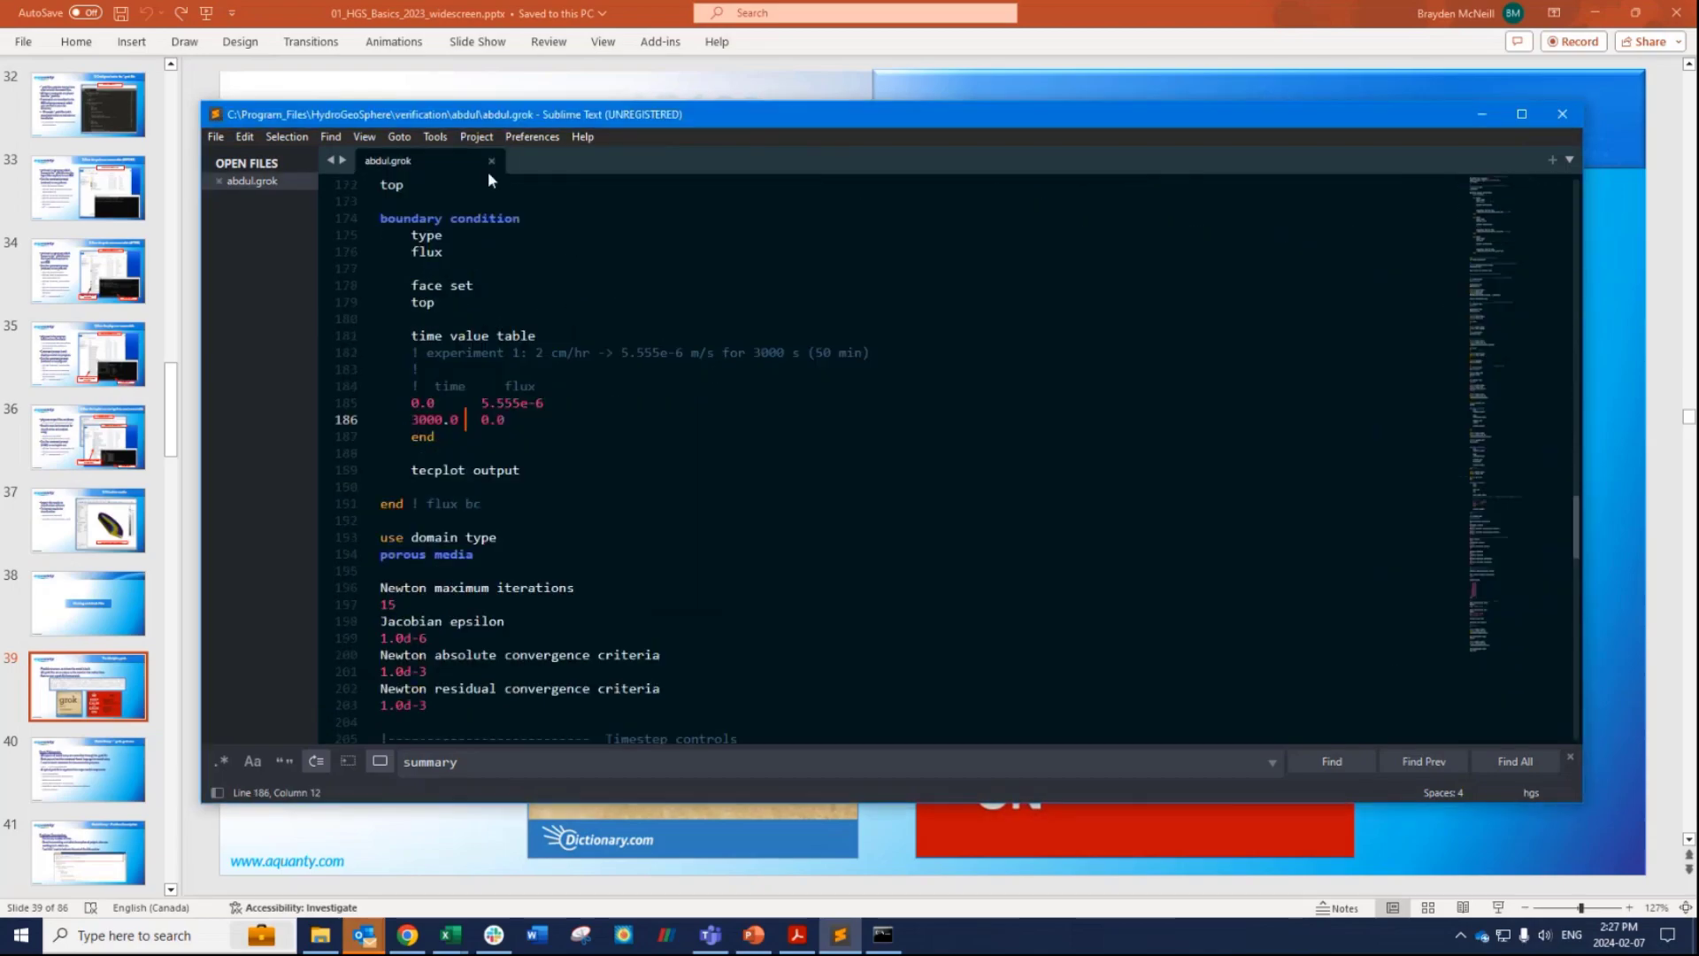
{"action": "left_click", "coordinate": [492, 162]}
{"action": "left_click_drag", "start_coordinate": [201, 276], "coordinate": [787, 287]}
{"action": "left_click_drag", "start_coordinate": [1018, 110], "coordinate": [1041, 108]}
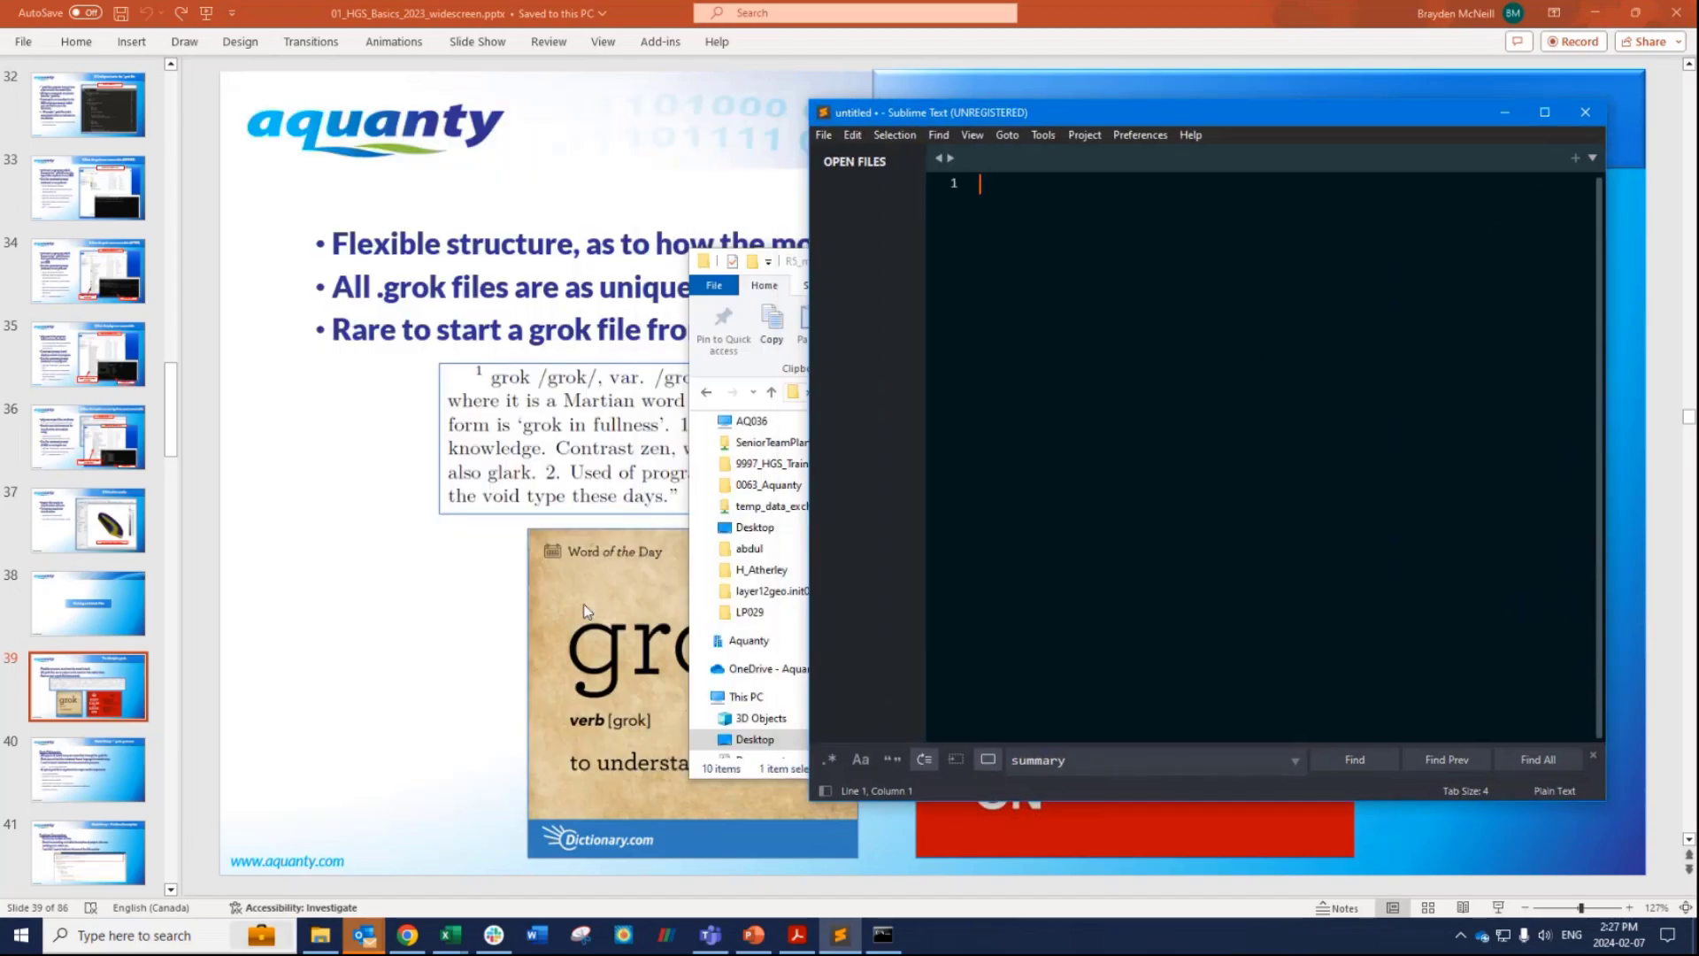
Switch to File Explorer, go up to the HGS_Intro_Tutorial folder and open HGS_Intro_Tutorial_Aug2022.pdf.
{"action": "left_click", "coordinate": [324, 940]}
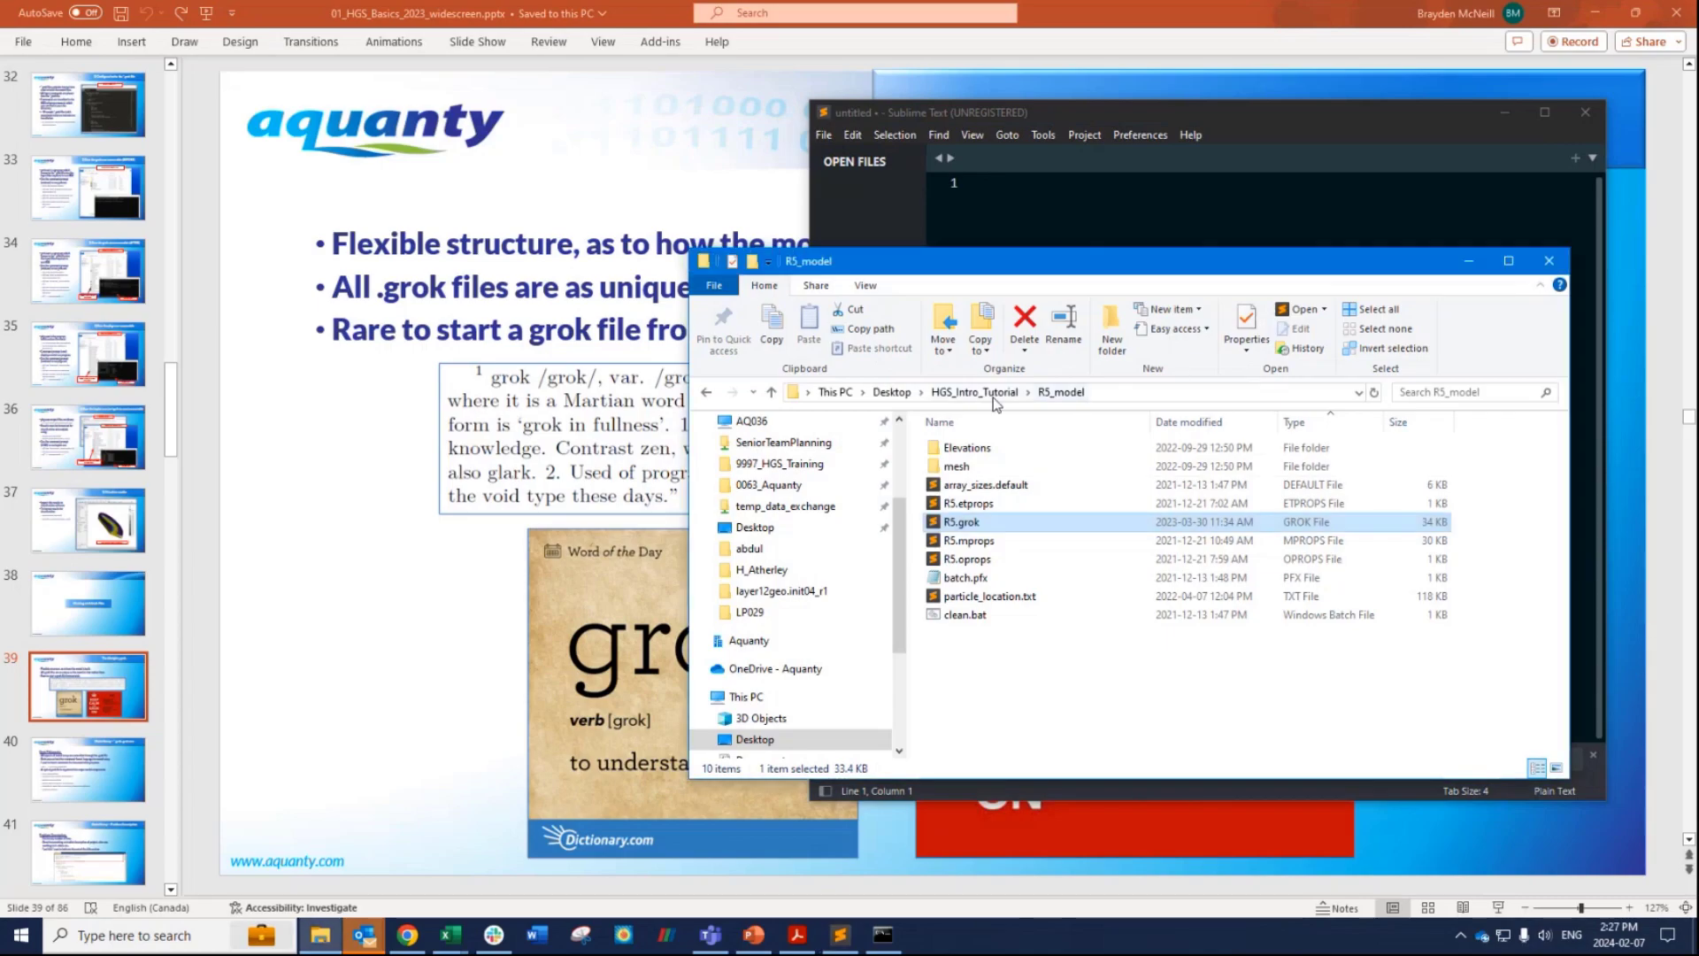
{"action": "left_click", "coordinate": [974, 392]}
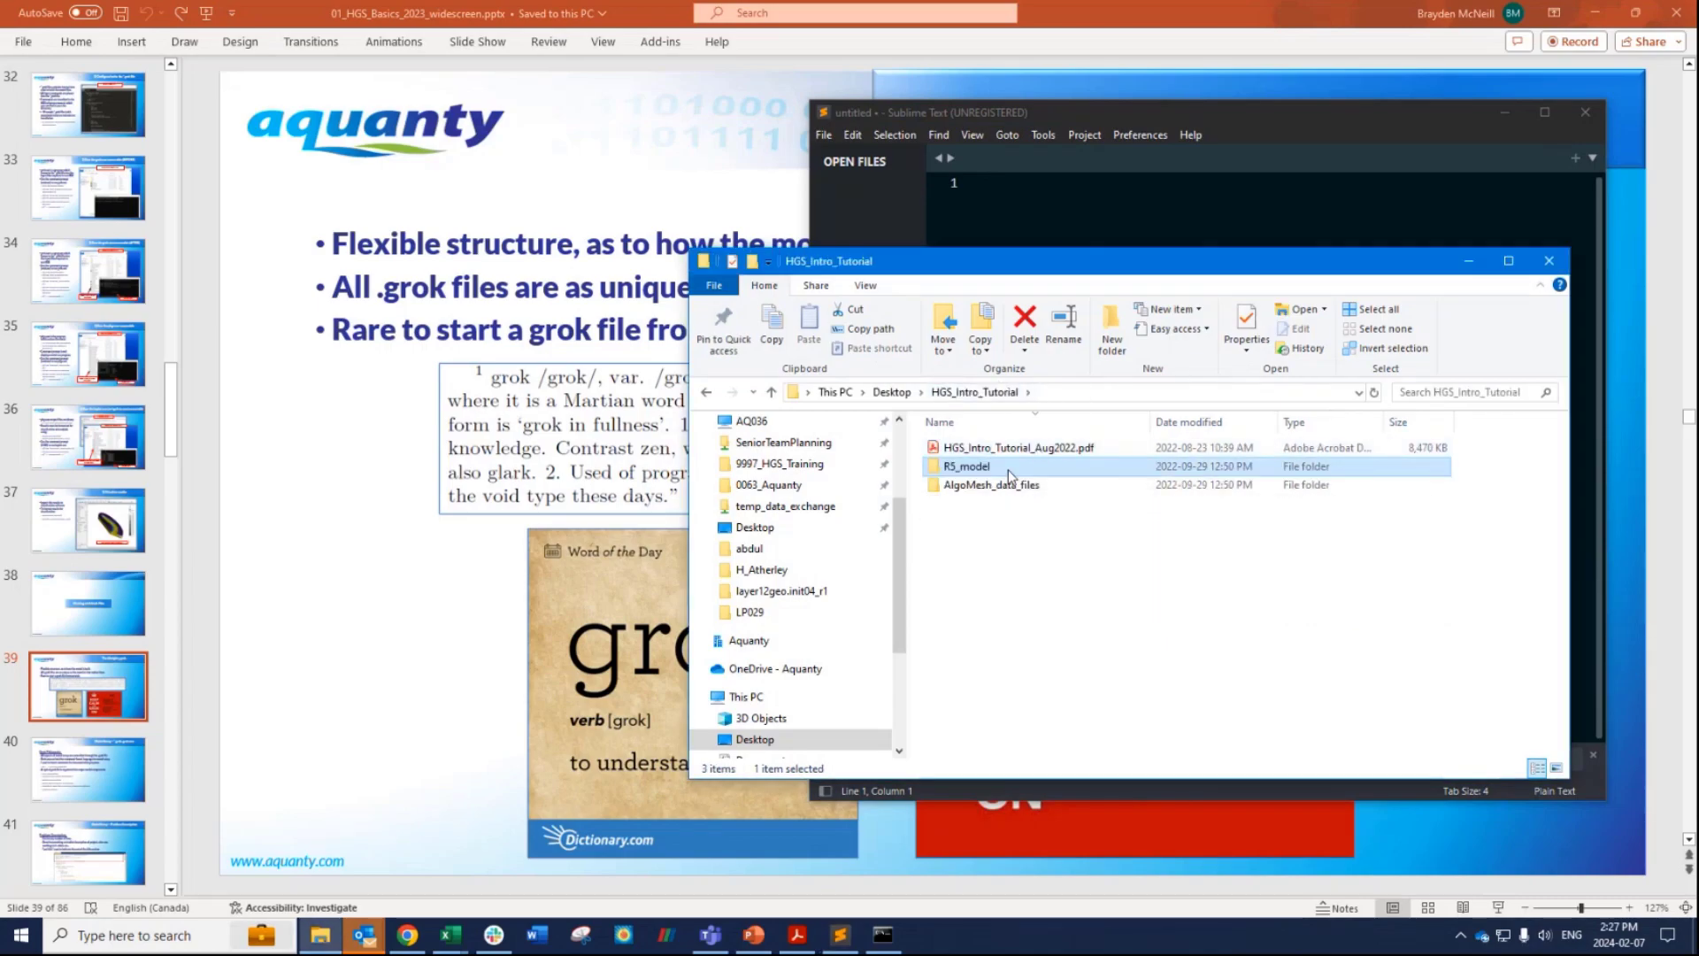
{"action": "left_click", "coordinate": [1047, 453]}
{"action": "double_click", "coordinate": [1047, 451]}
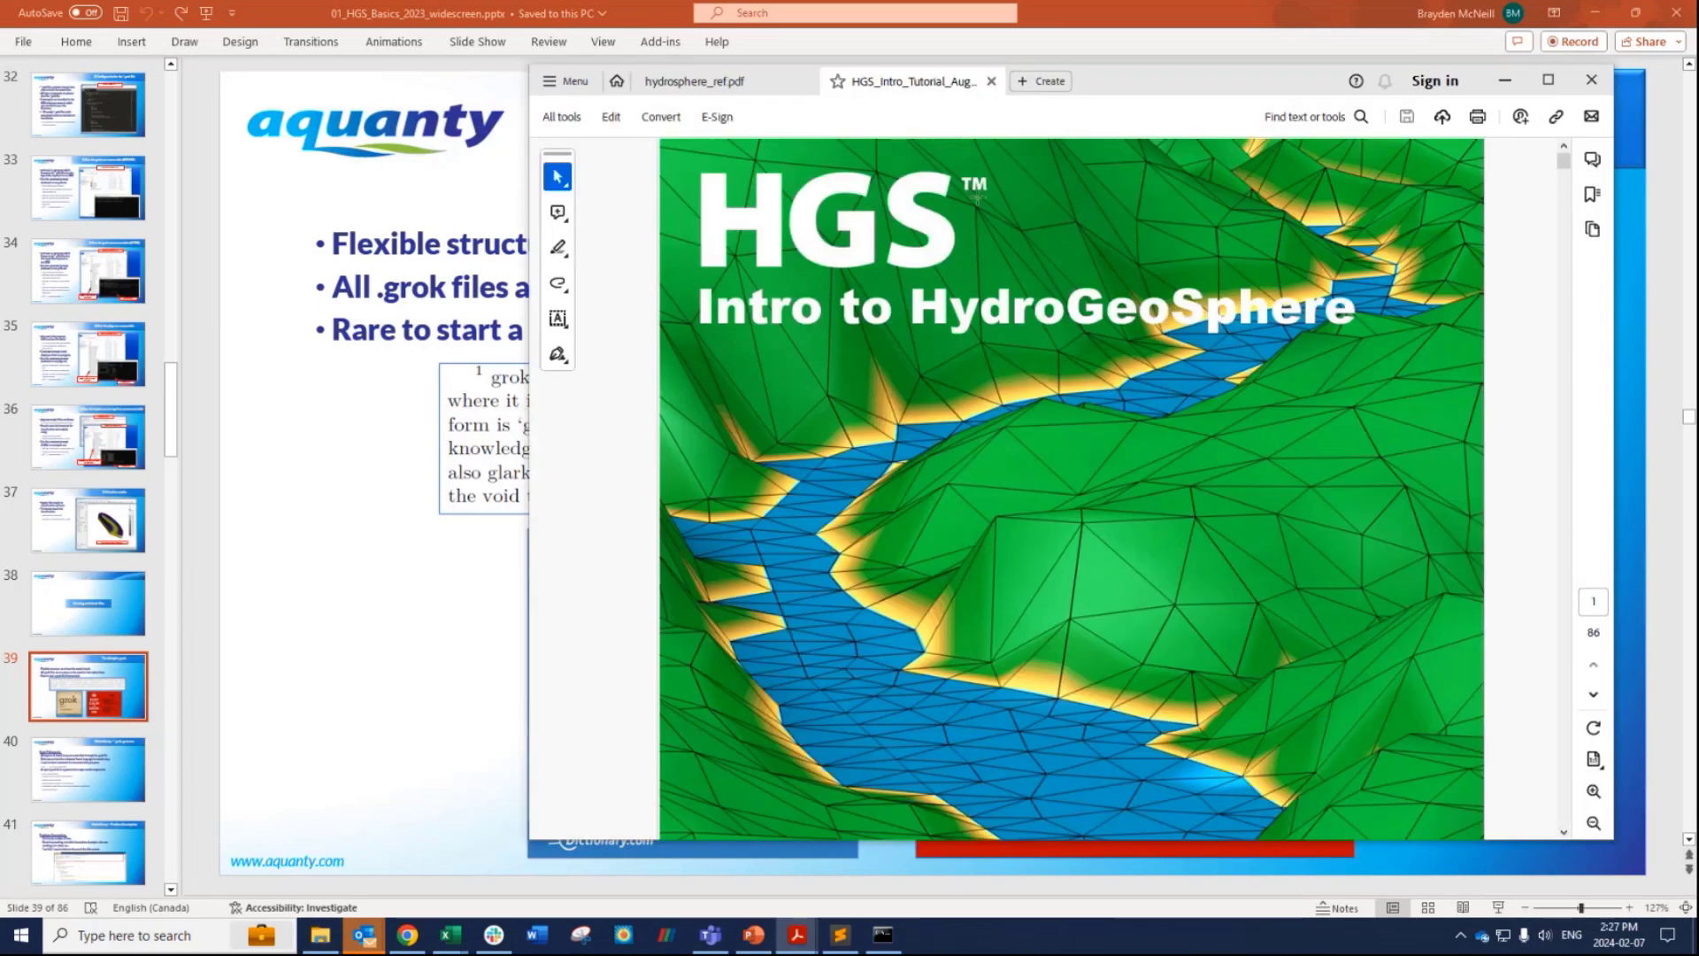
{"action": "left_click", "coordinate": [1146, 47]}
{"action": "left_click", "coordinate": [1636, 12]}
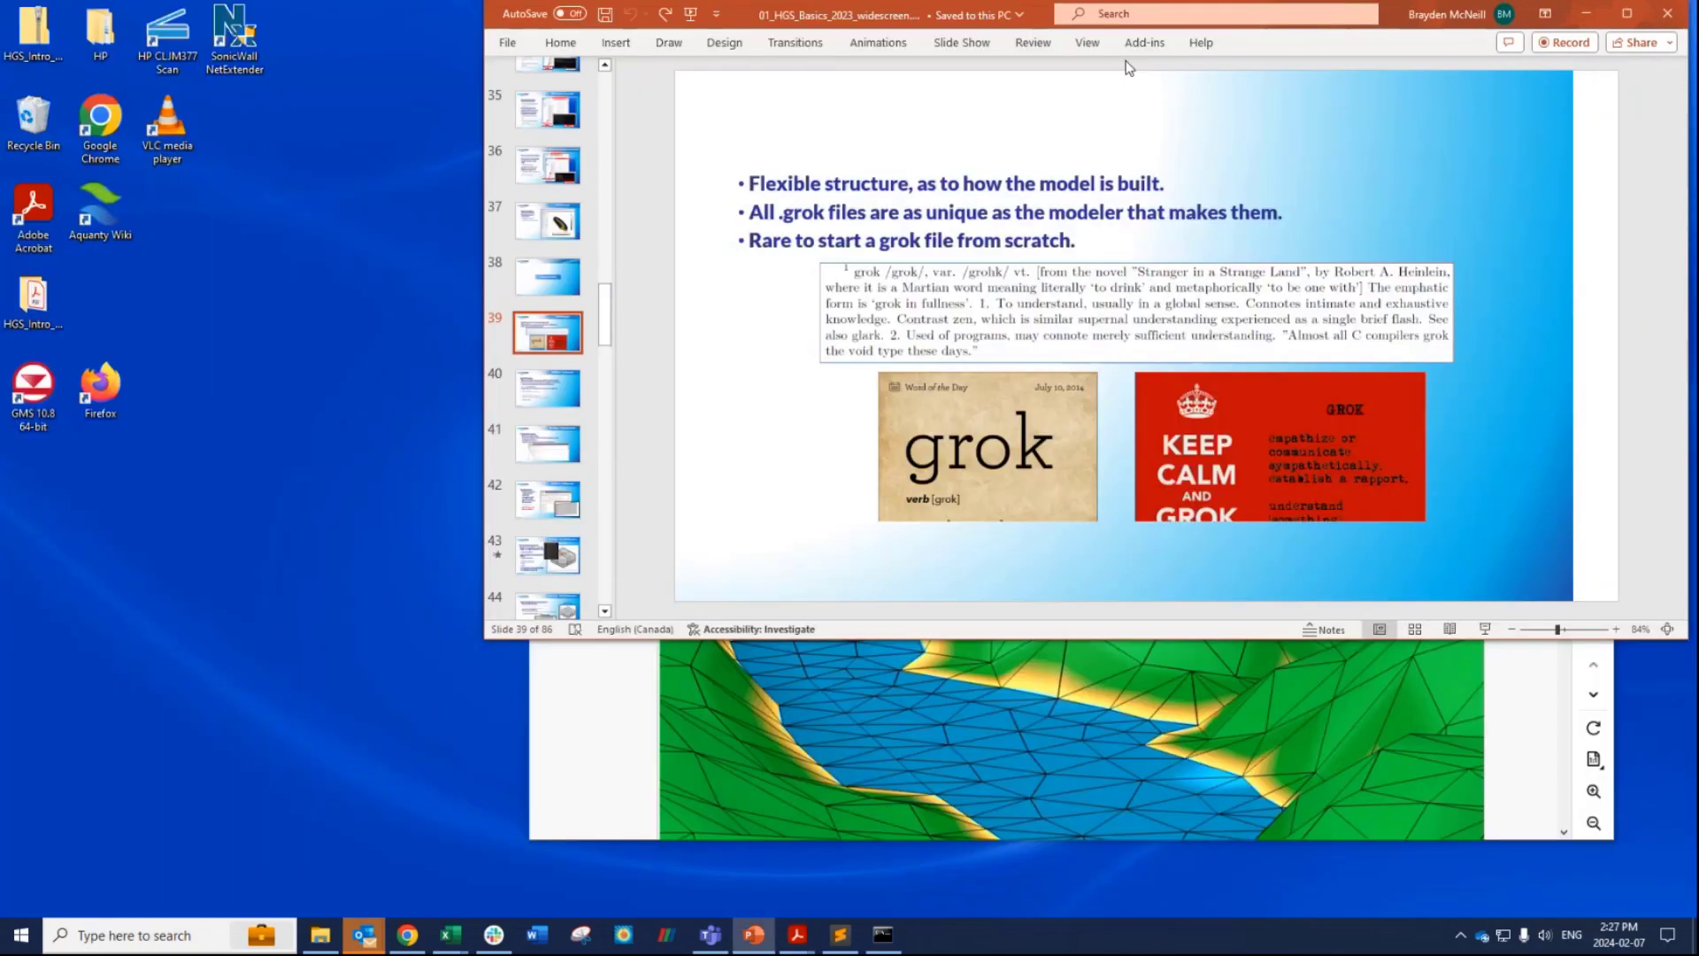
{"action": "left_click", "coordinate": [1631, 13]}
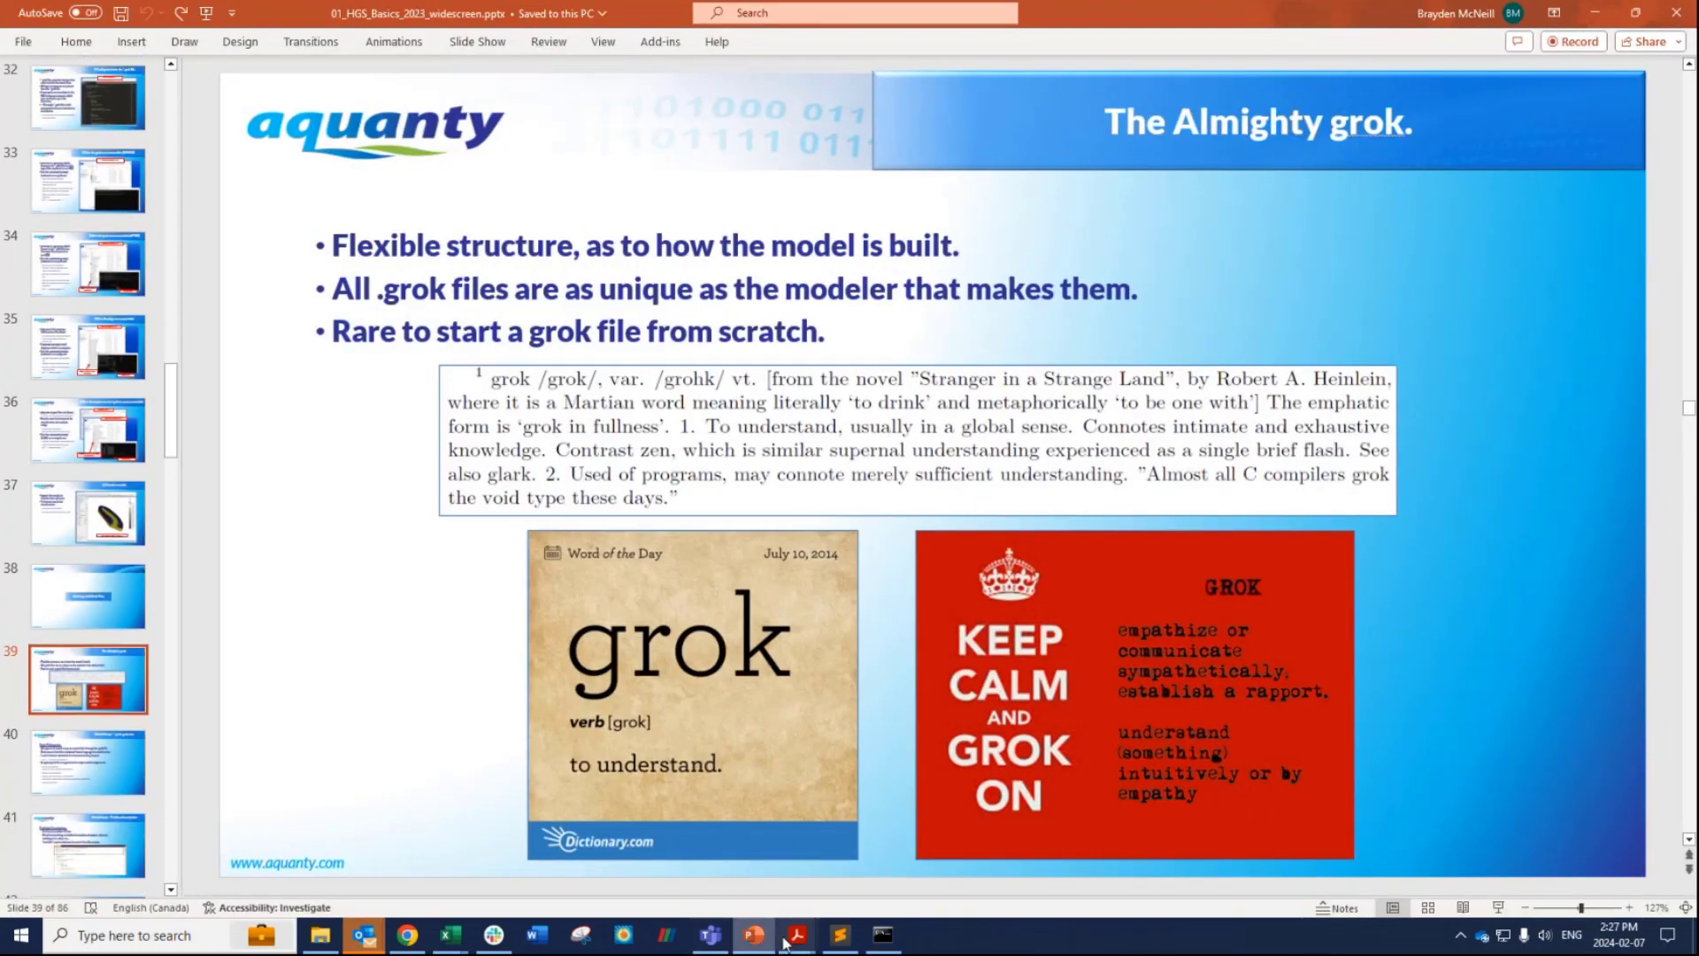
Switch back to the HGS_Intro_Tutorial PDF in Acrobat and maximize its window.
{"action": "mouse_move", "coordinate": [797, 935]}
{"action": "left_click", "coordinate": [855, 804]}
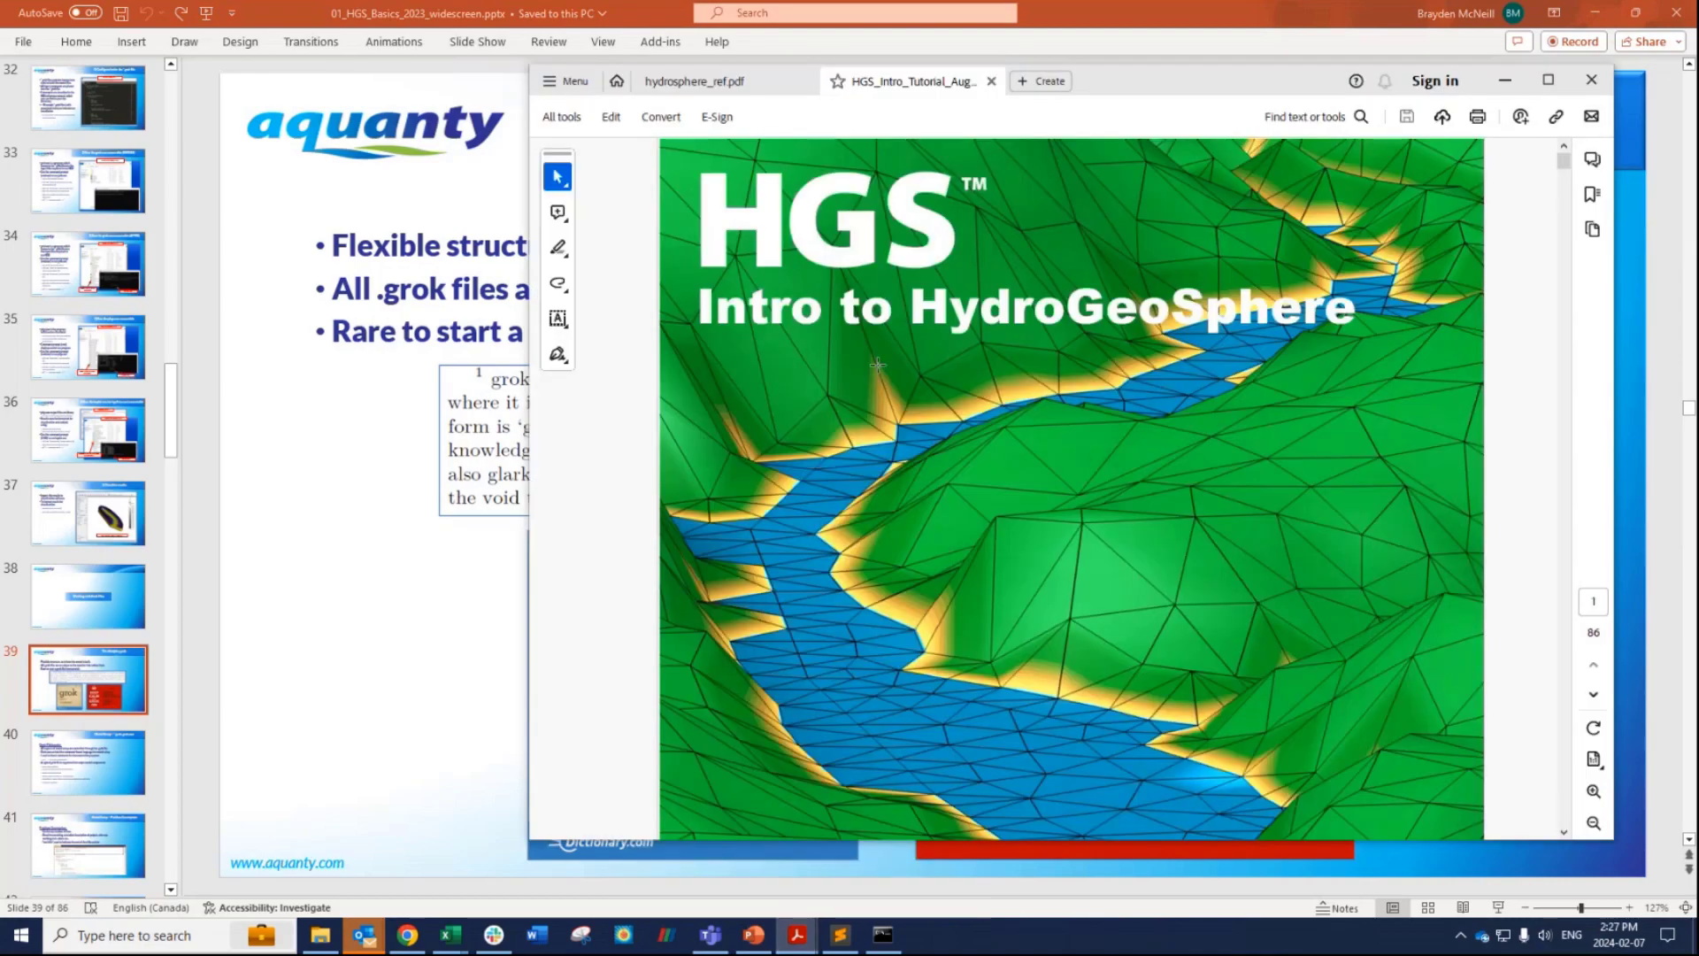
{"action": "double_click", "coordinate": [1195, 81]}
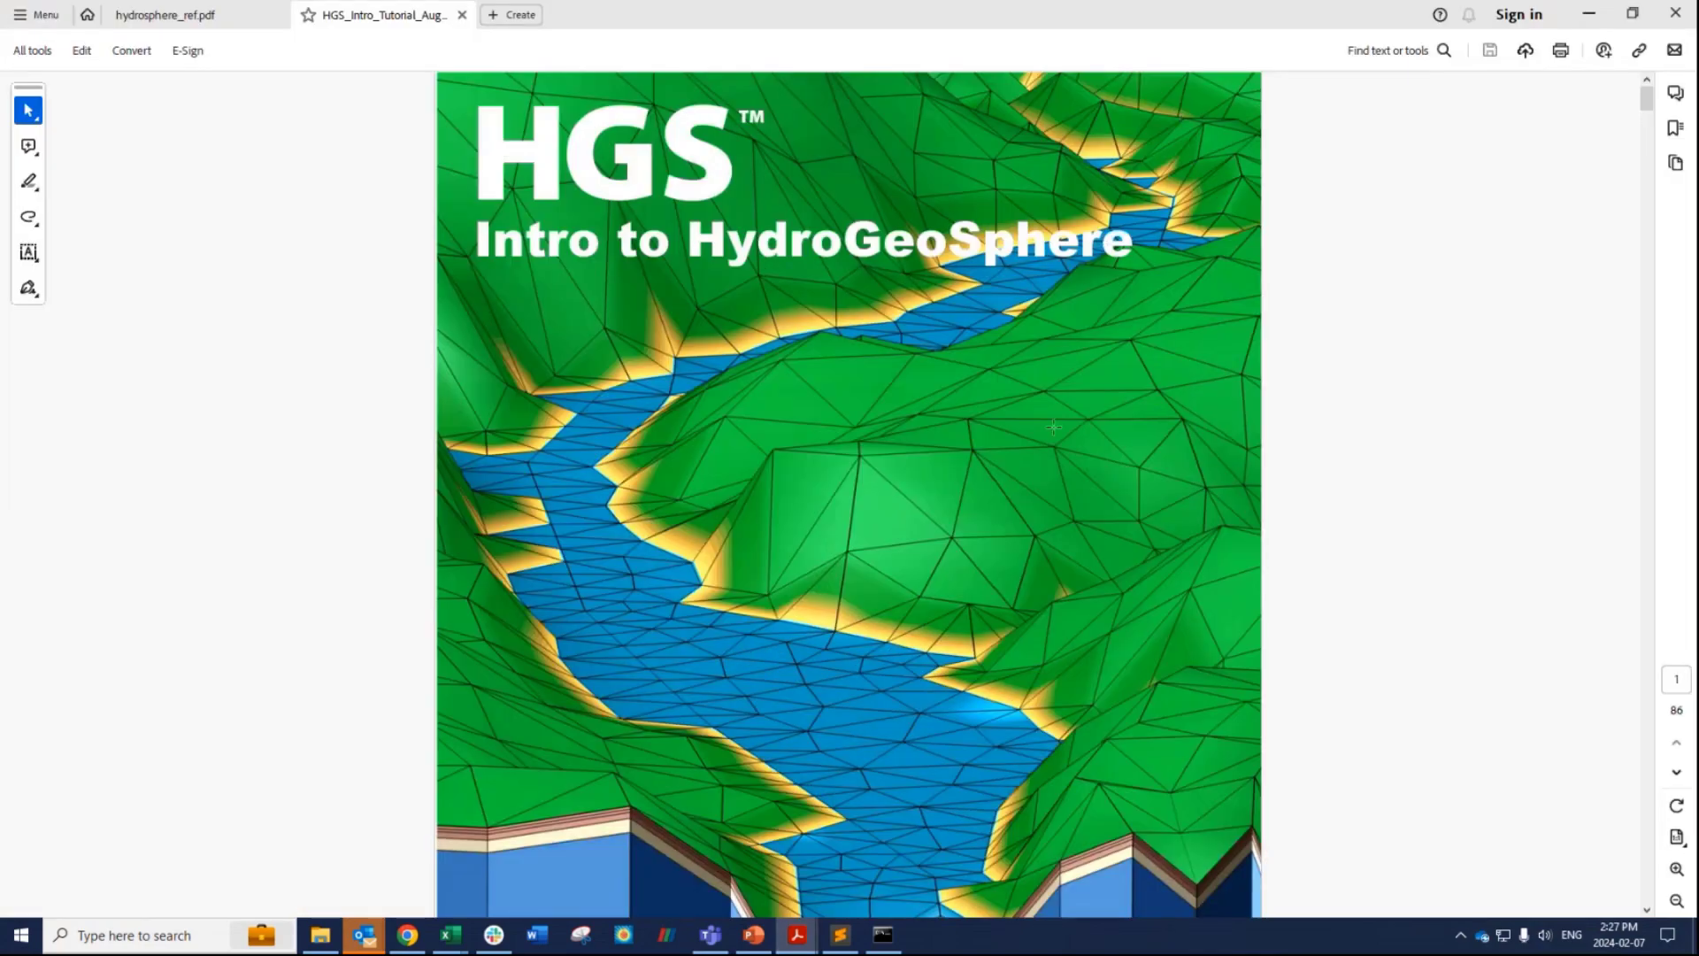
Examine the tutorial's table of contents from Part 1: Introduction through Part 6: Next Steps, General Recommendations, Tips and Tricks.
{"action": "scroll", "coordinate": [1054, 427], "scroll_direction": "down", "scroll_amount": 10}
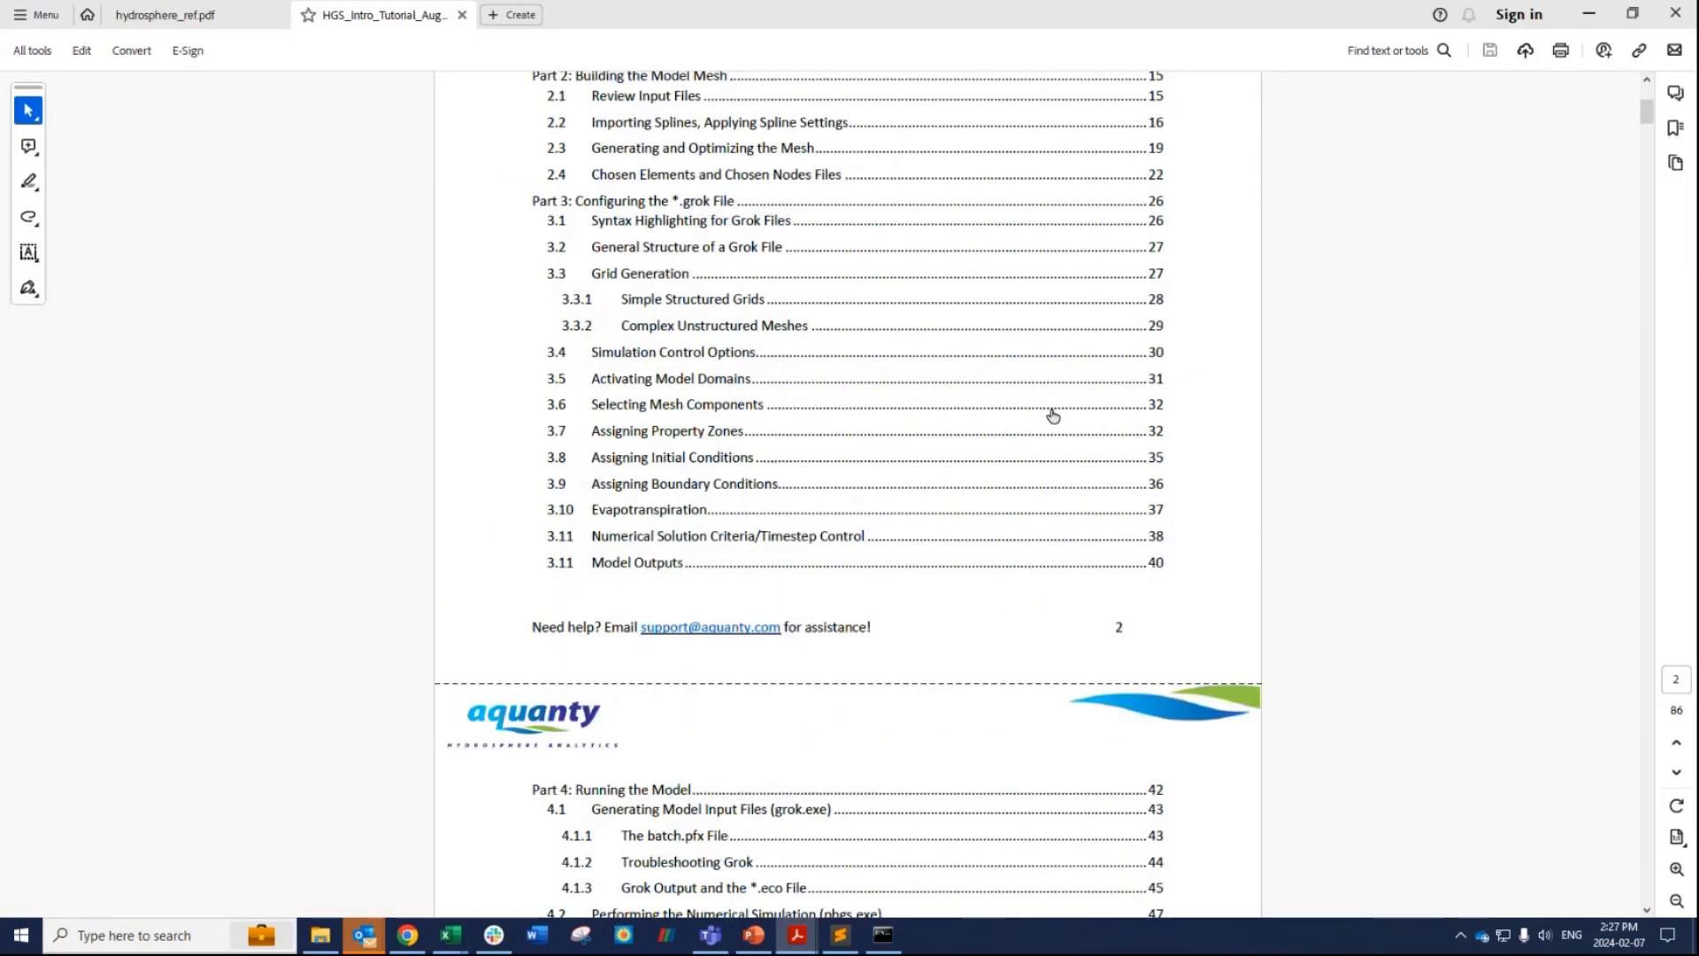
{"action": "scroll", "coordinate": [1054, 416], "scroll_direction": "down", "scroll_amount": 15}
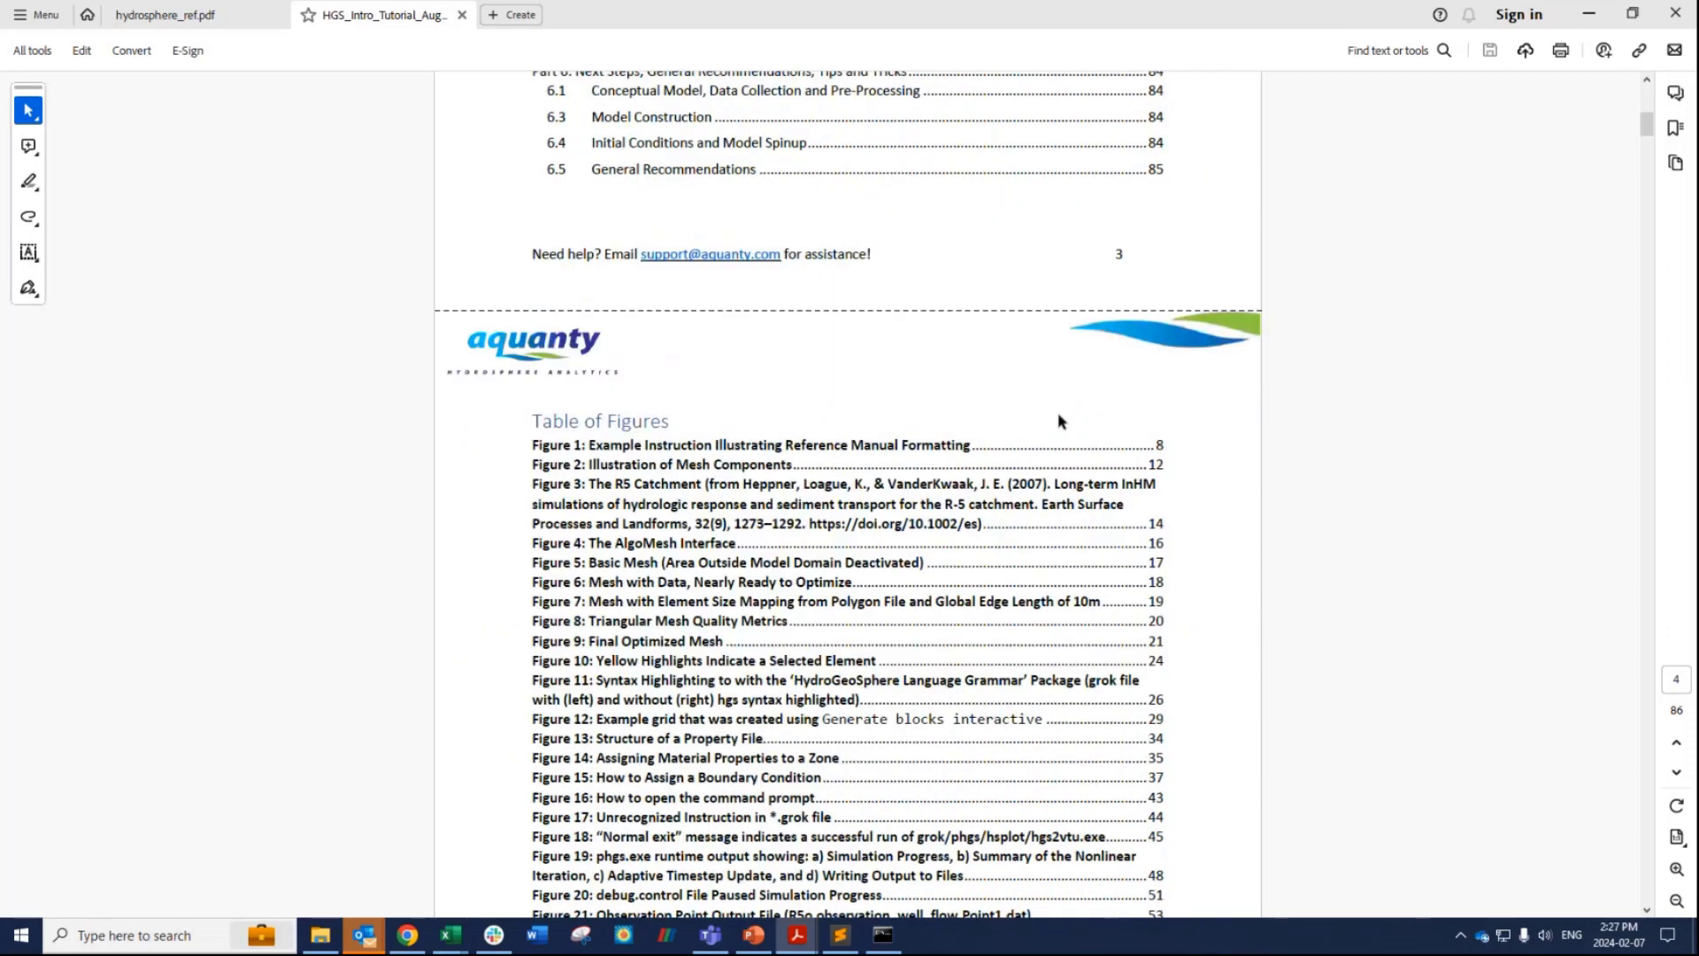
{"action": "scroll", "coordinate": [1060, 421], "scroll_direction": "up", "scroll_amount": 15}
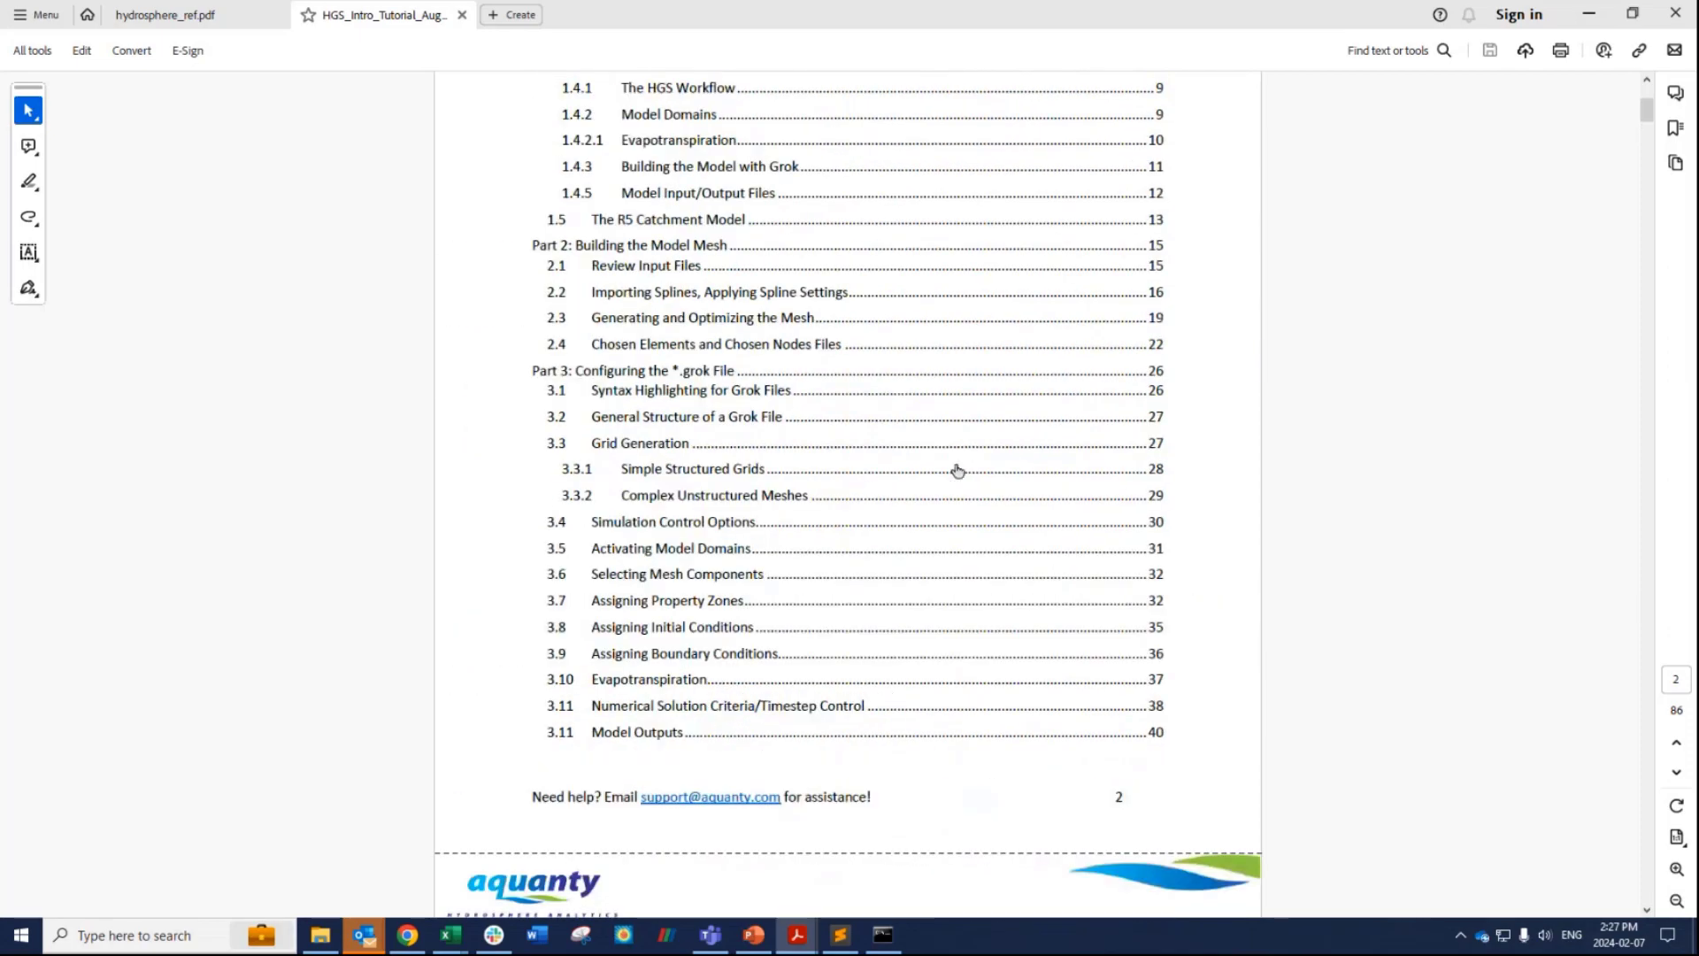
{"action": "scroll", "coordinate": [958, 470], "scroll_direction": "up", "scroll_amount": 2}
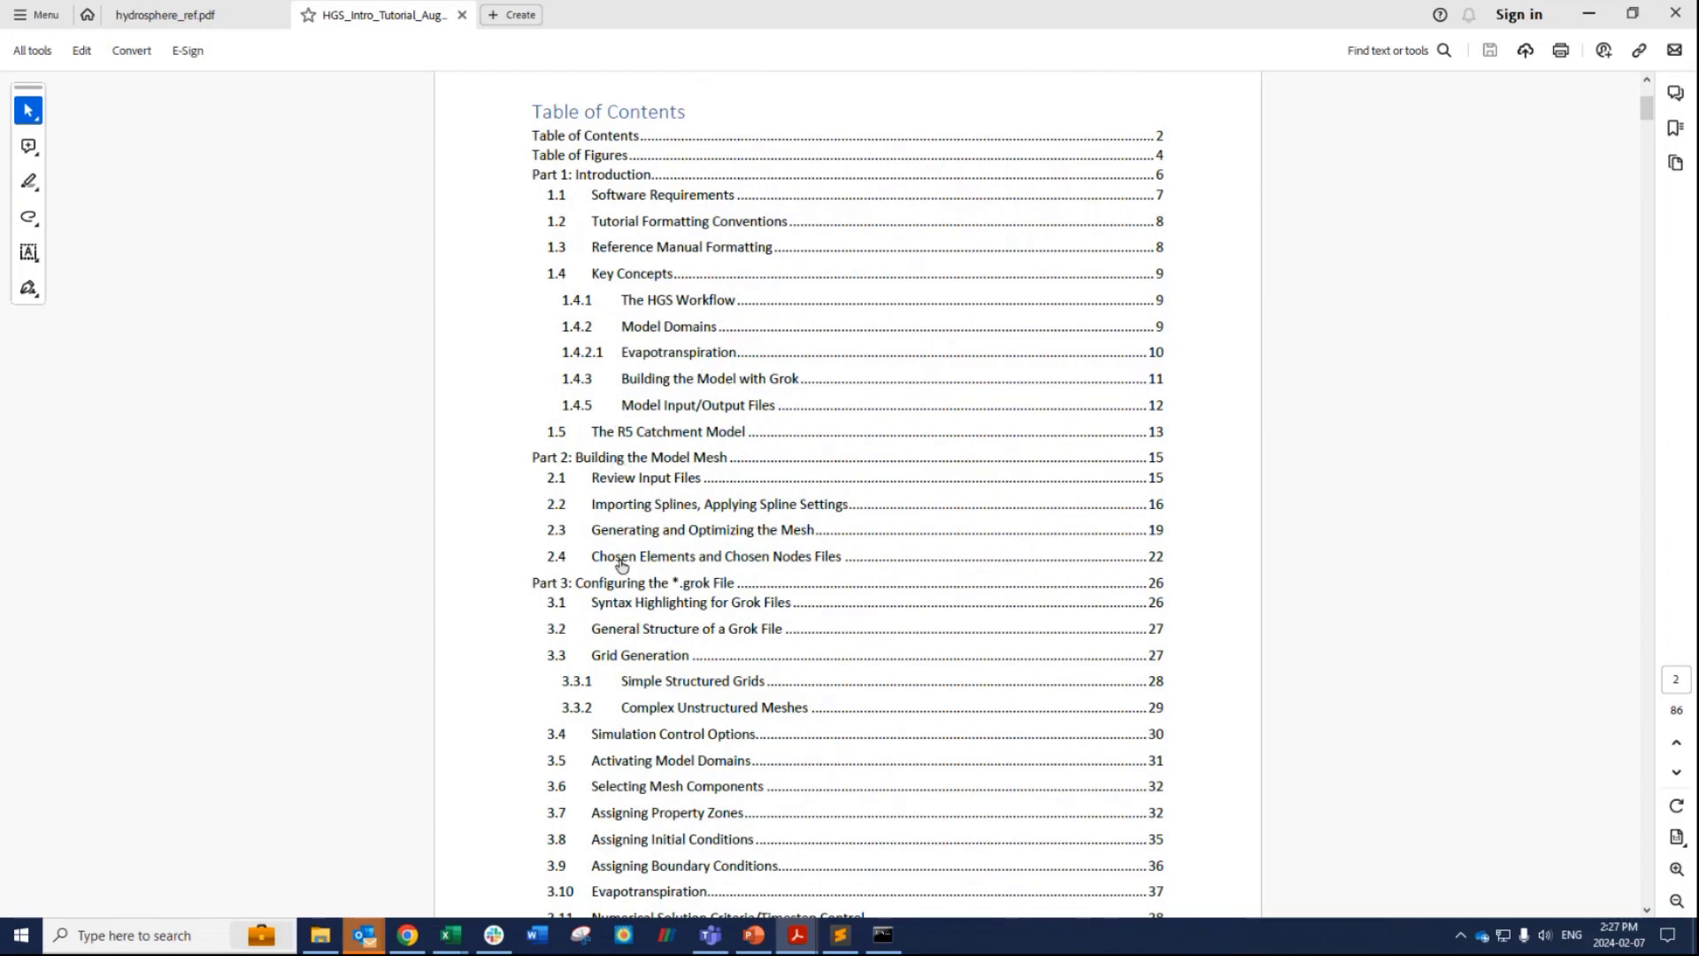
{"action": "scroll", "coordinate": [634, 500], "scroll_direction": "down", "scroll_amount": 2}
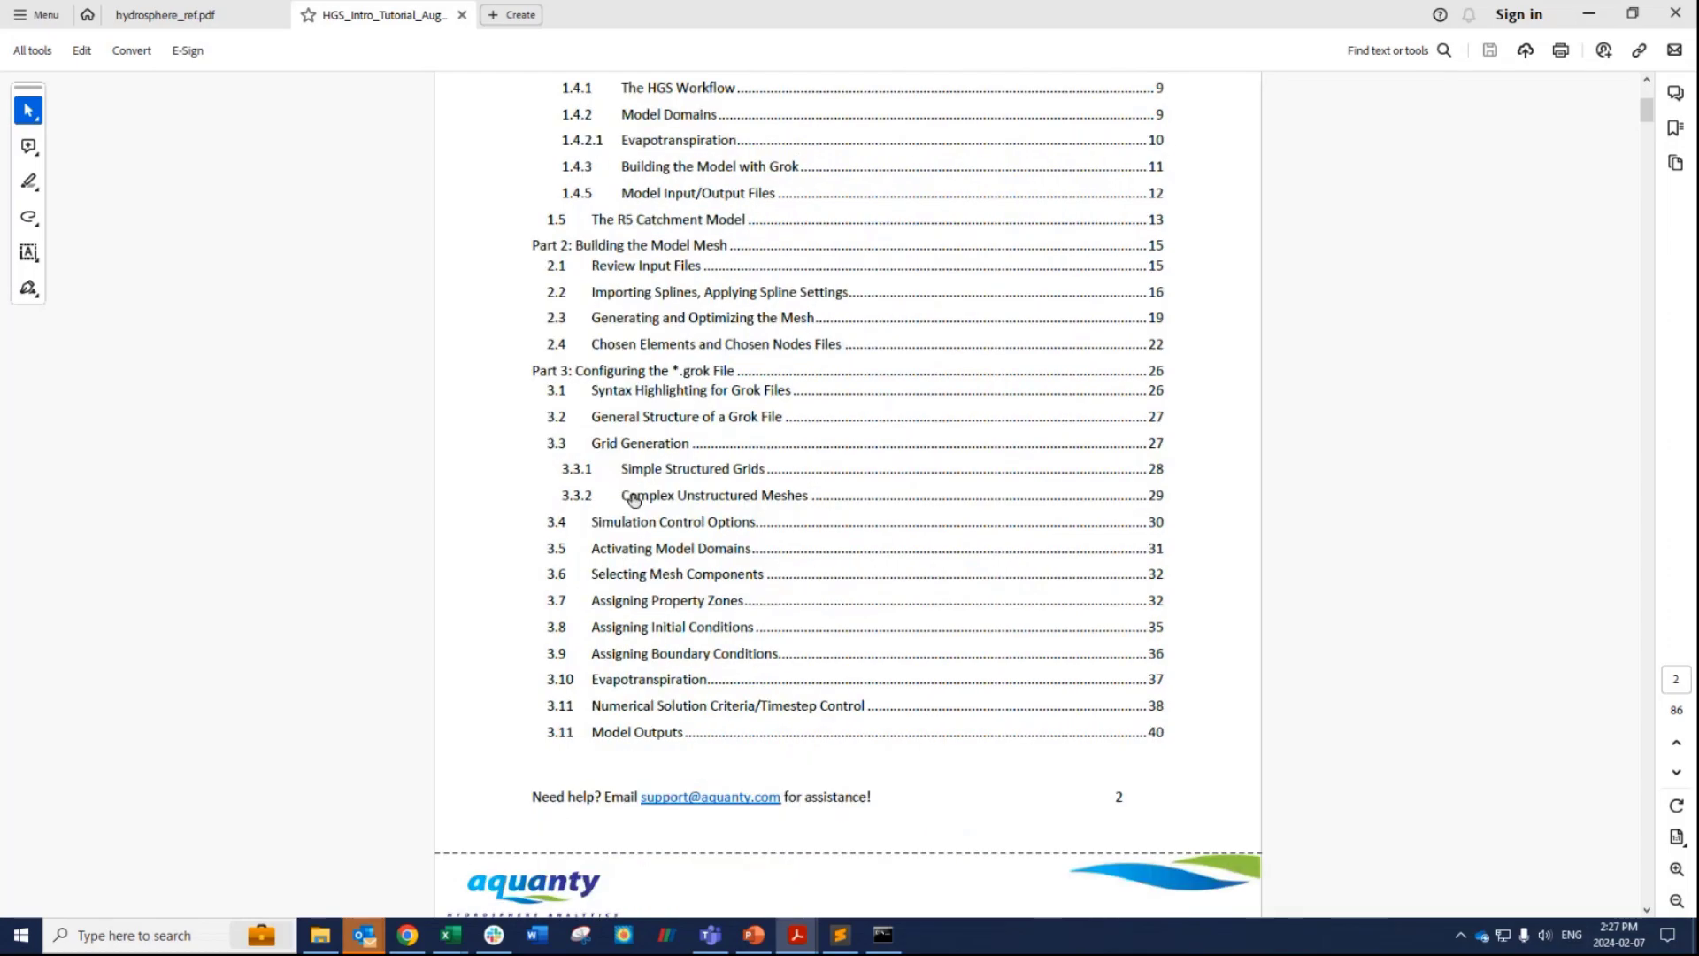
{"action": "scroll", "coordinate": [633, 500], "scroll_direction": "down", "scroll_amount": 1}
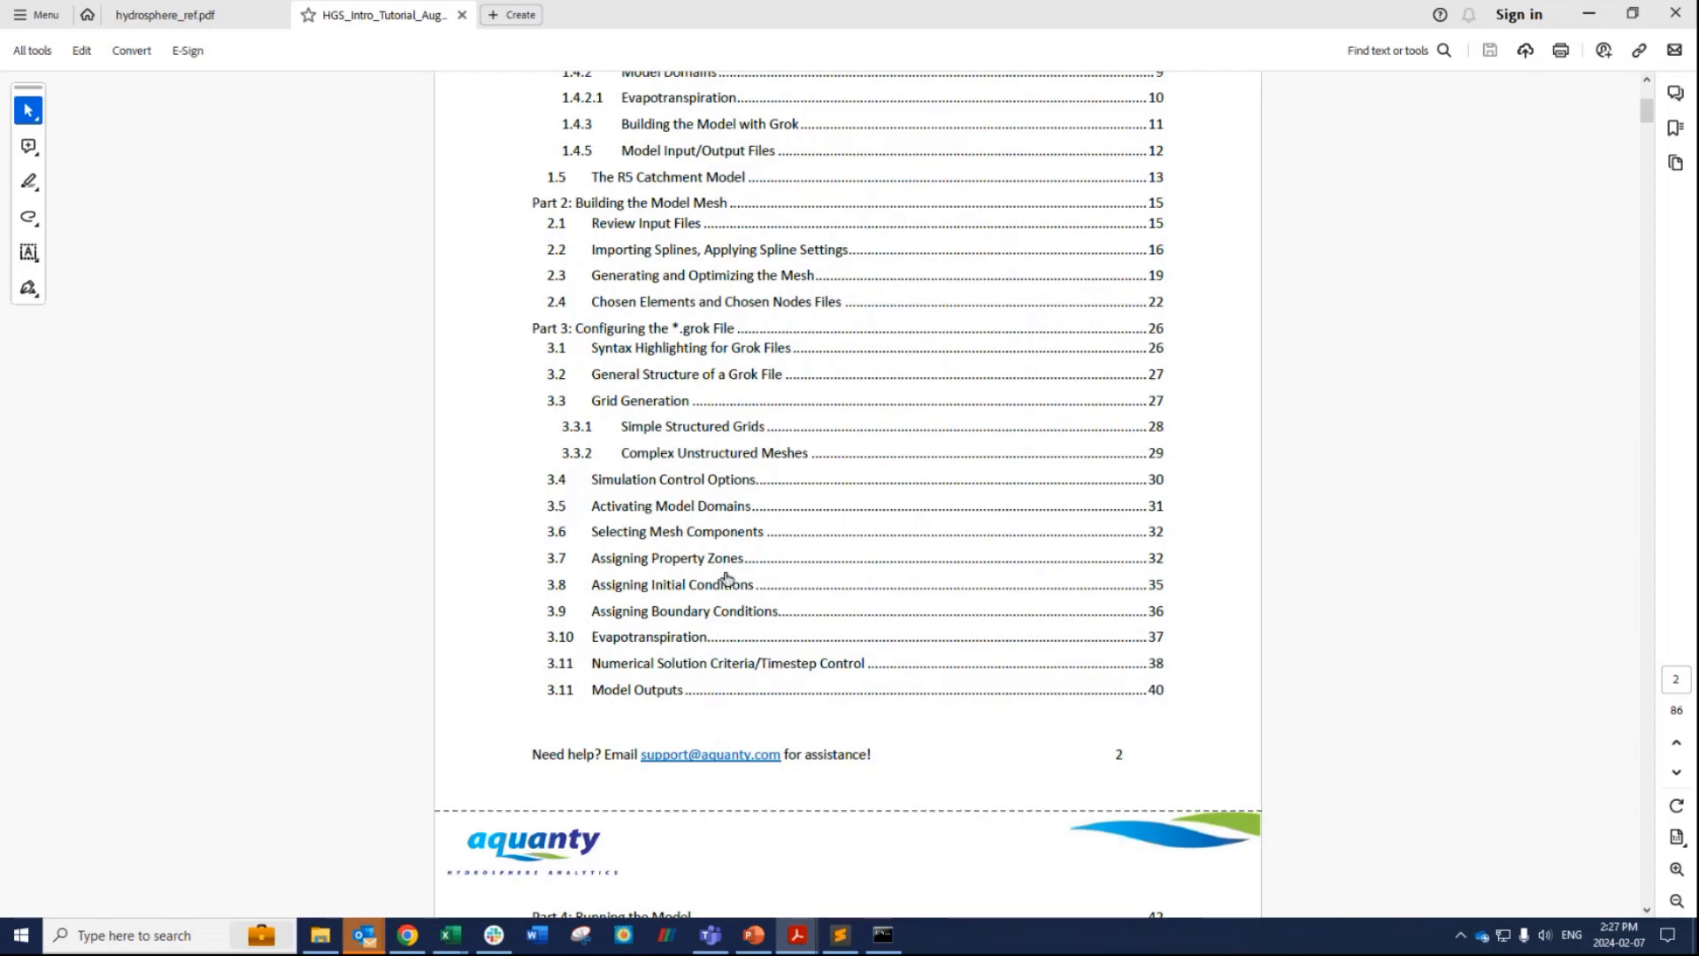
{"action": "scroll", "coordinate": [787, 453], "scroll_direction": "down", "scroll_amount": 5}
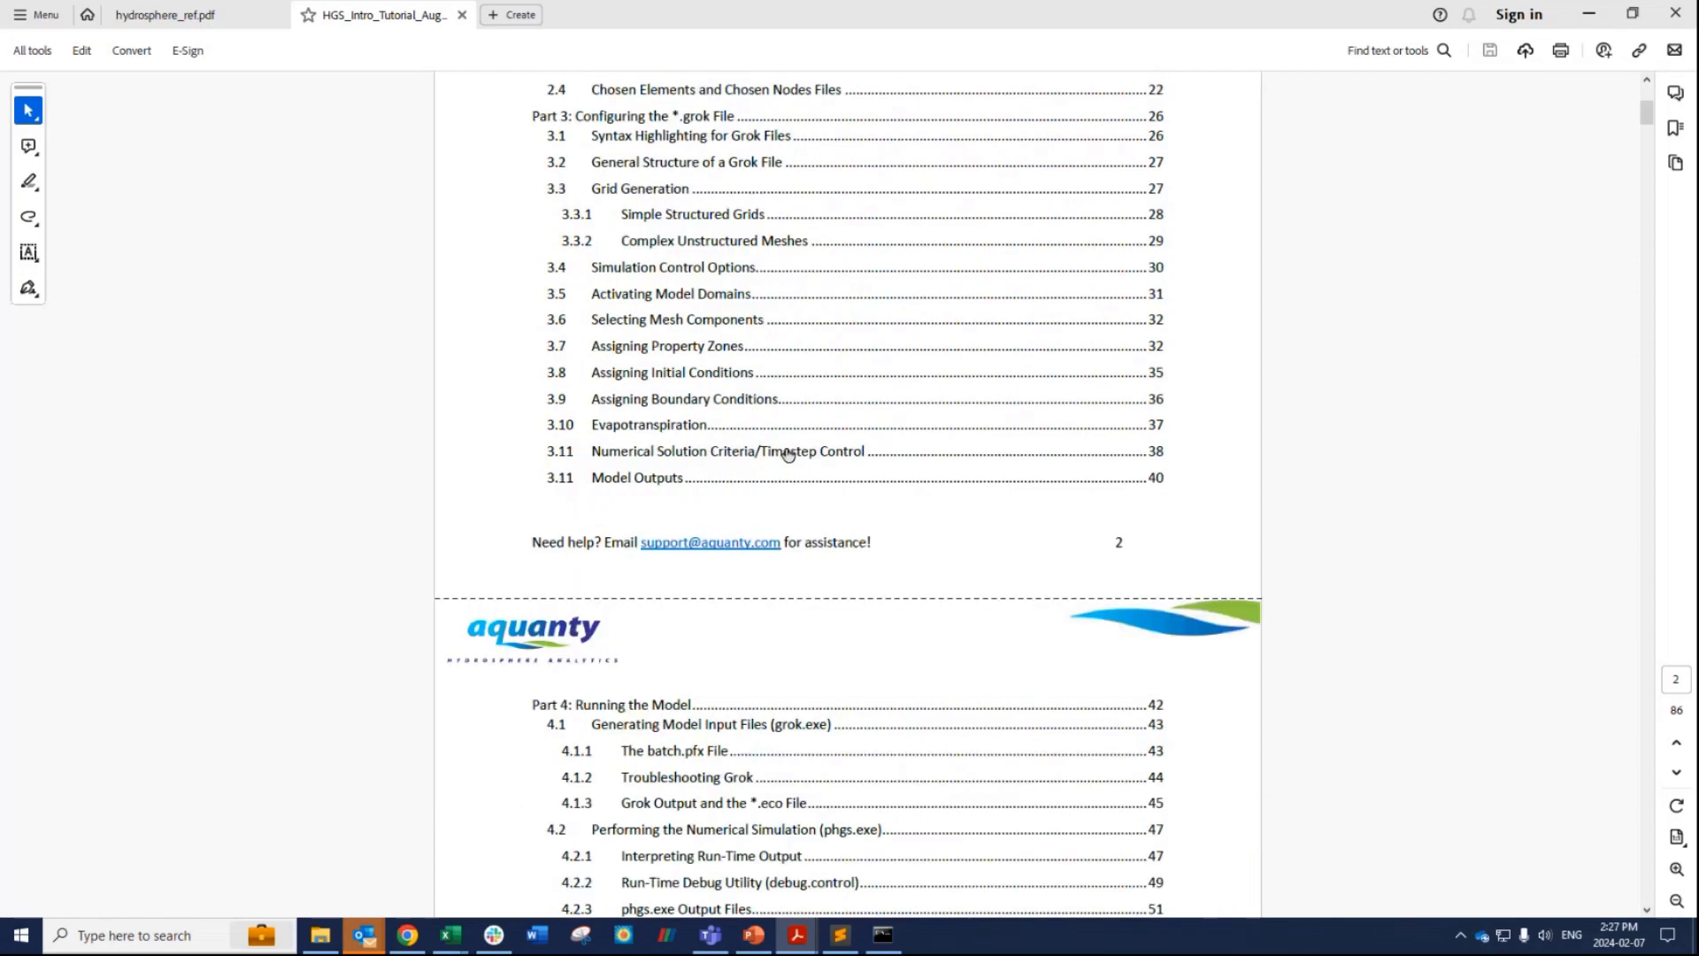
{"action": "scroll", "coordinate": [787, 453], "scroll_direction": "down", "scroll_amount": 8}
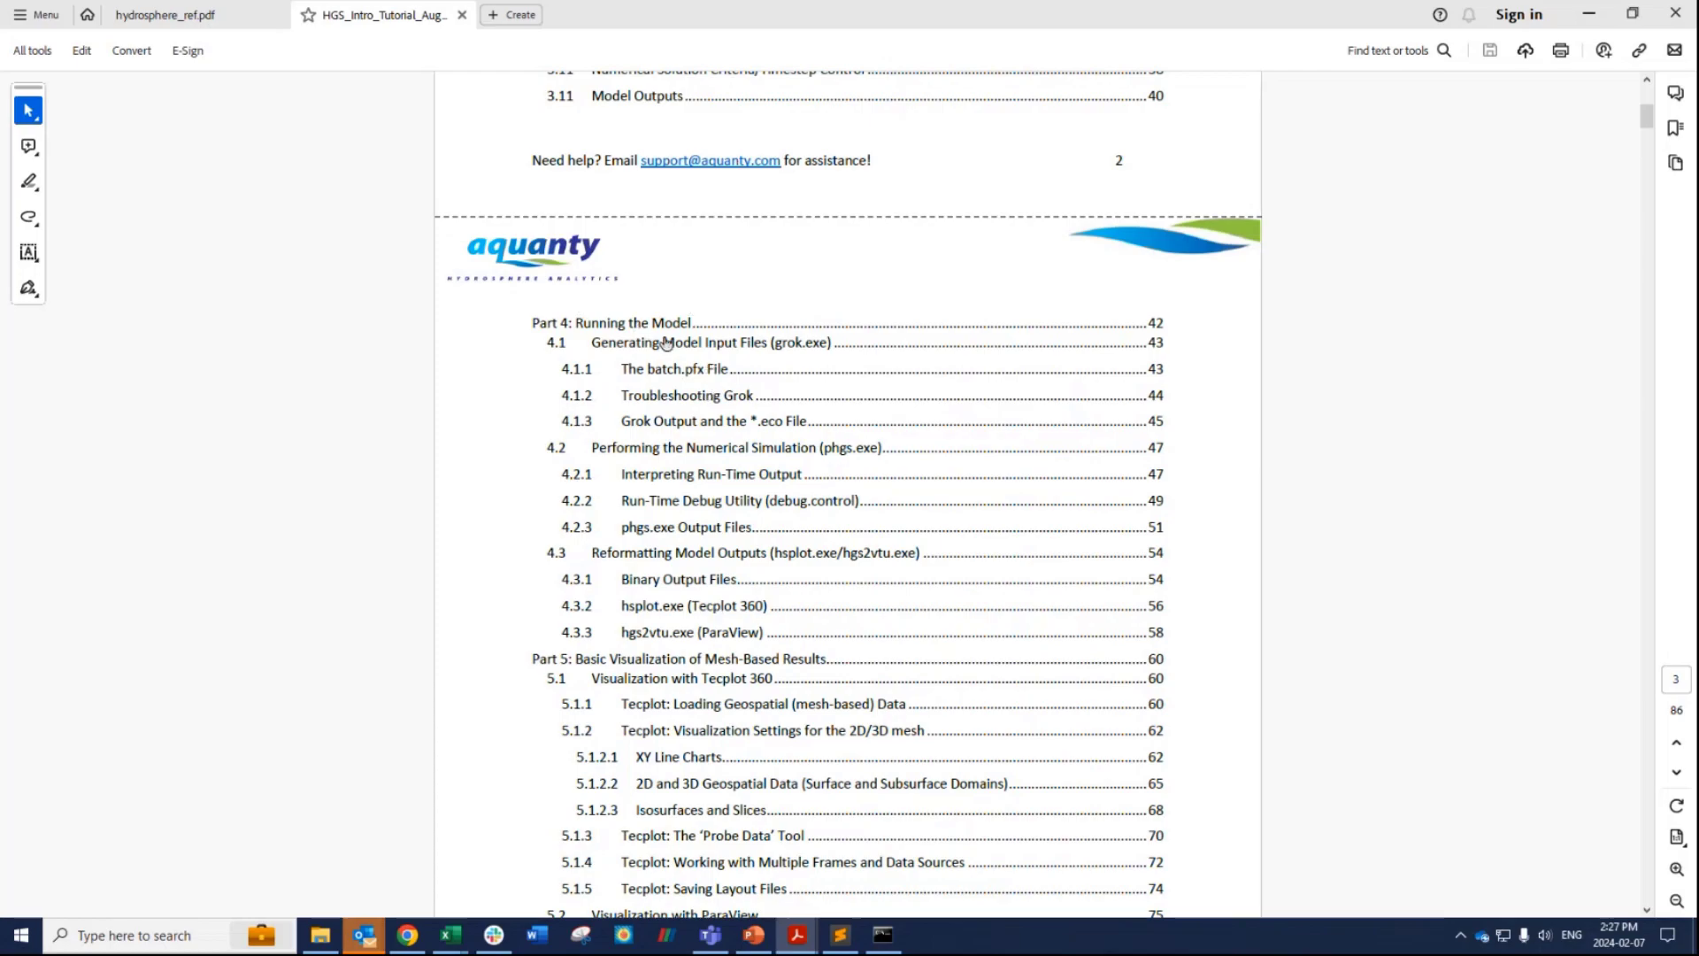
{"action": "scroll", "coordinate": [637, 552], "scroll_direction": "down", "scroll_amount": 2}
{"action": "scroll", "coordinate": [637, 553], "scroll_direction": "down", "scroll_amount": 3}
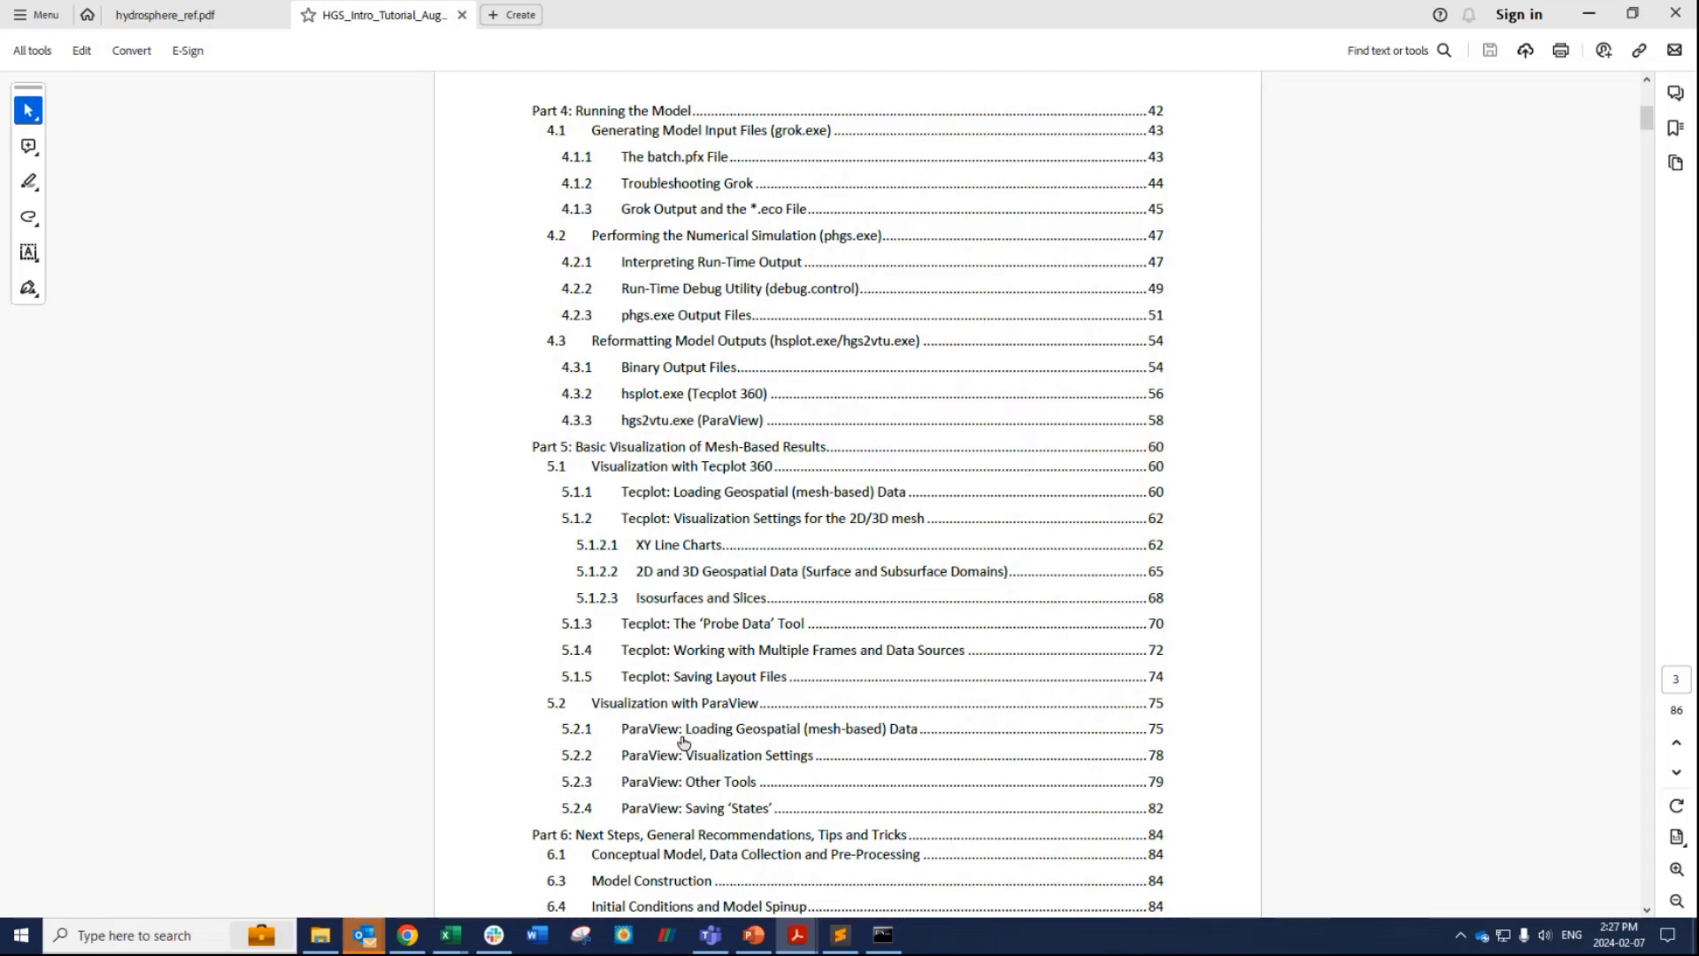
{"action": "scroll", "coordinate": [644, 724], "scroll_direction": "down", "scroll_amount": 9}
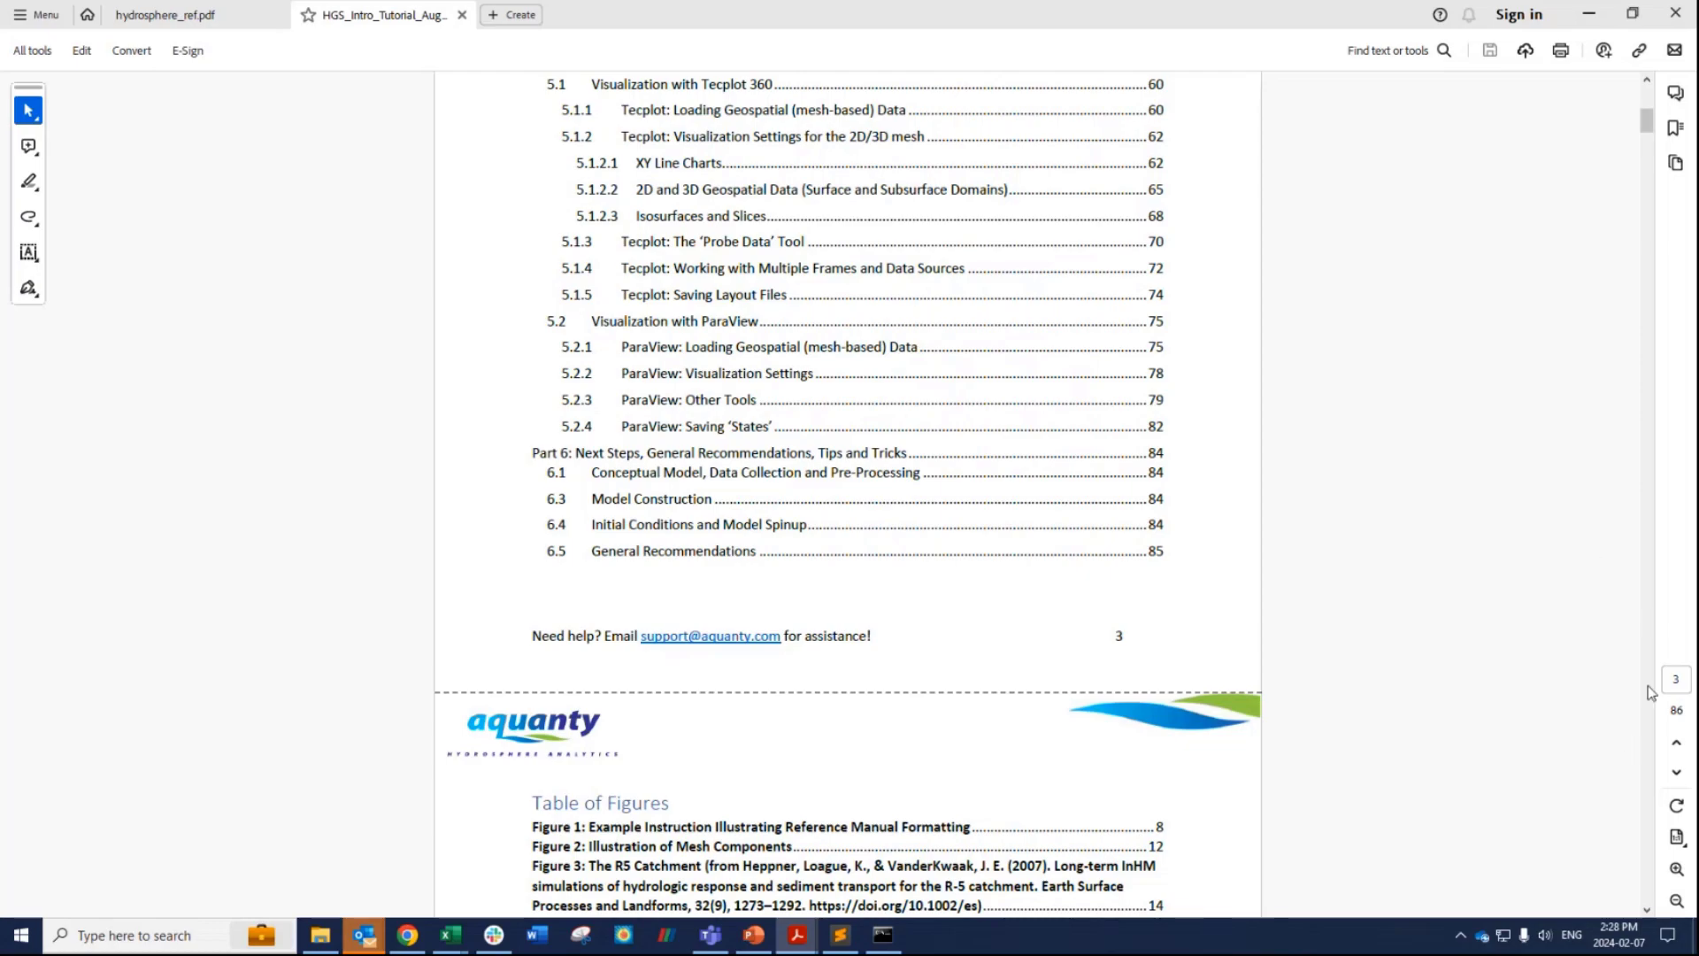
Go past the table of figures to Part 1: Introduction and view section 1.1 Software Requirements.
{"action": "scroll", "coordinate": [1027, 425], "scroll_direction": "down", "scroll_amount": 15}
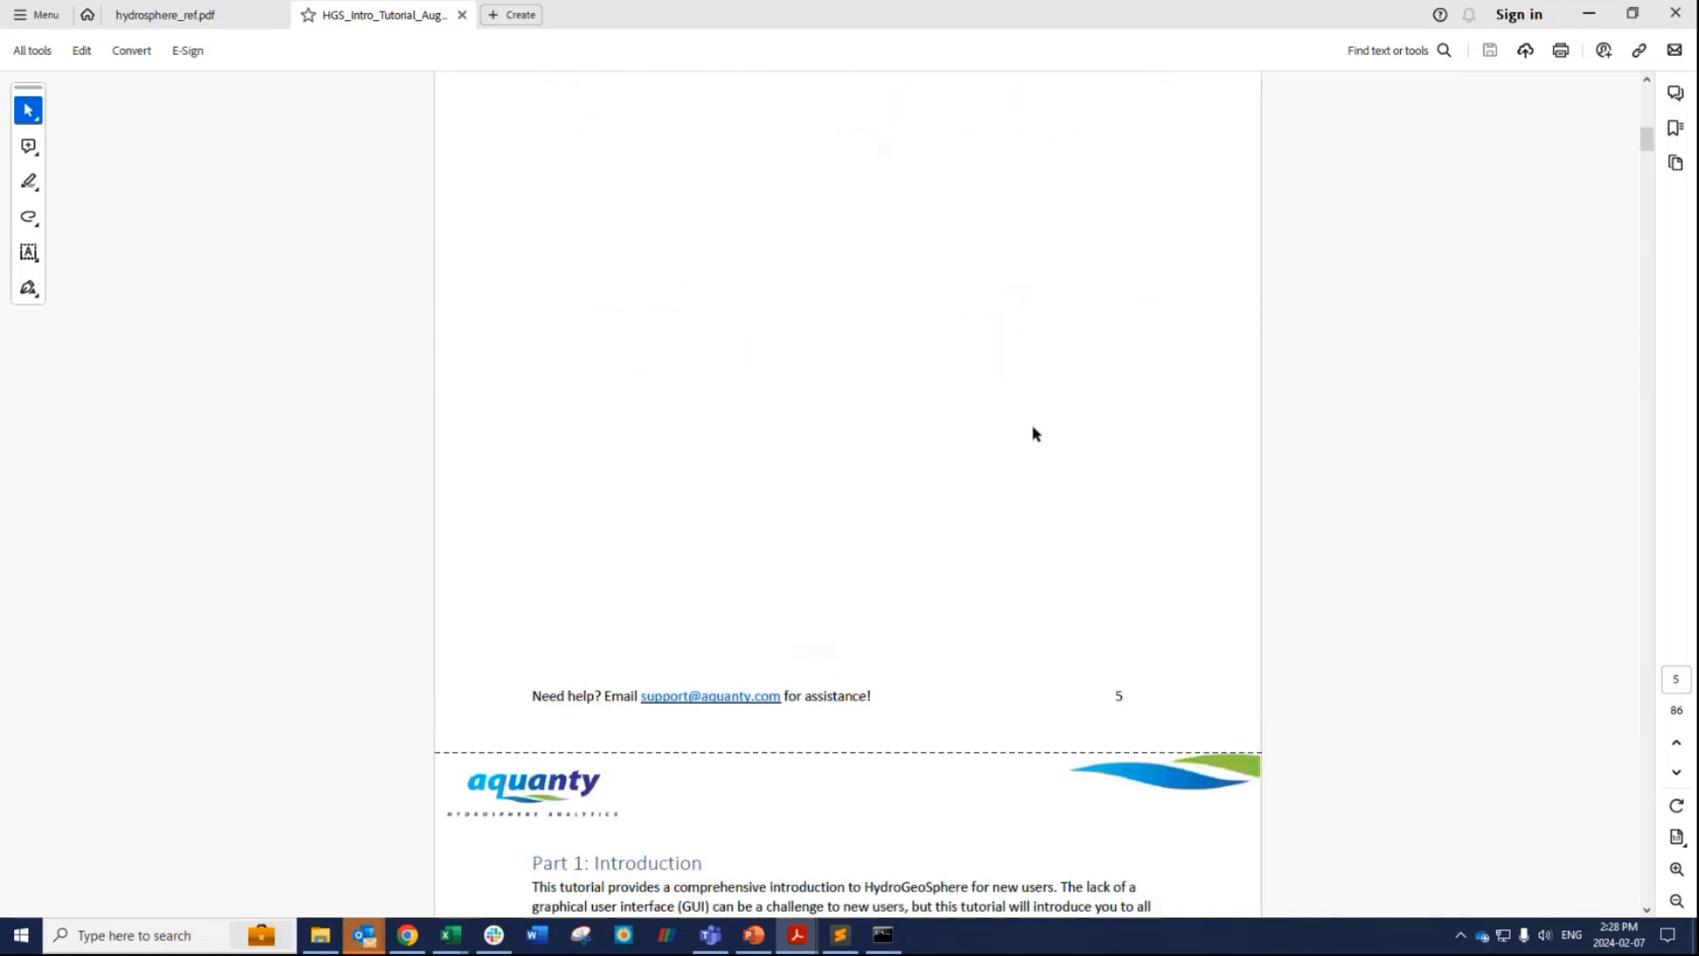
{"action": "scroll", "coordinate": [1034, 432], "scroll_direction": "down", "scroll_amount": 8}
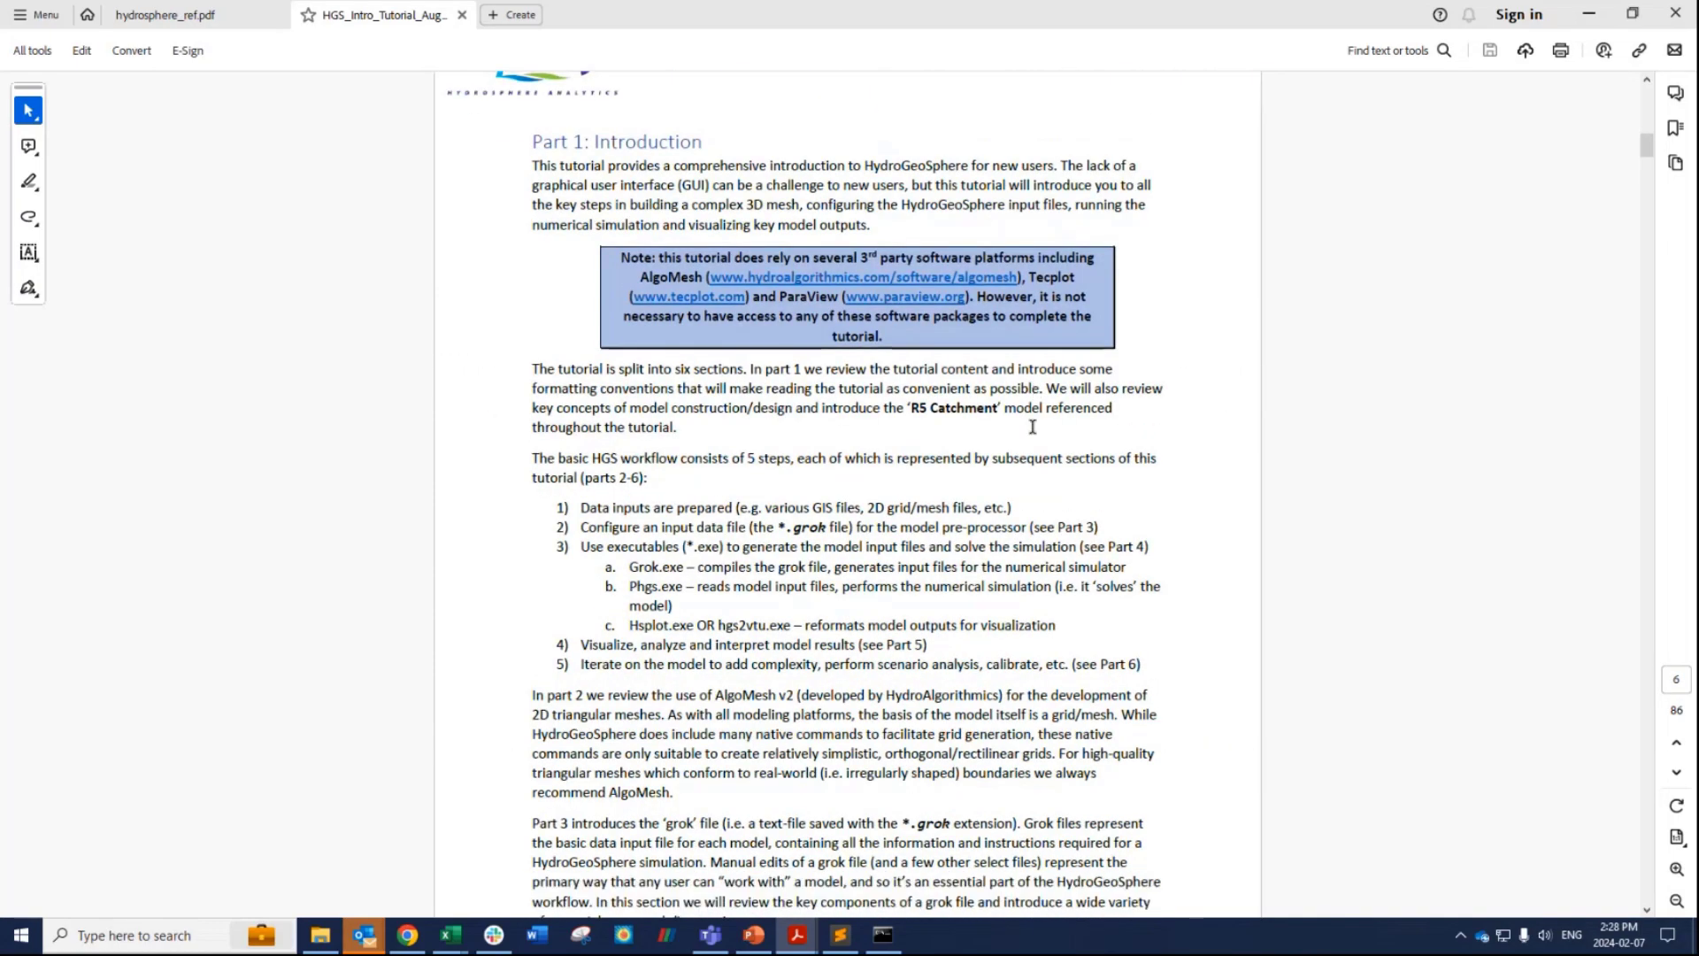
{"action": "scroll", "coordinate": [1032, 426], "scroll_direction": "down", "scroll_amount": 15}
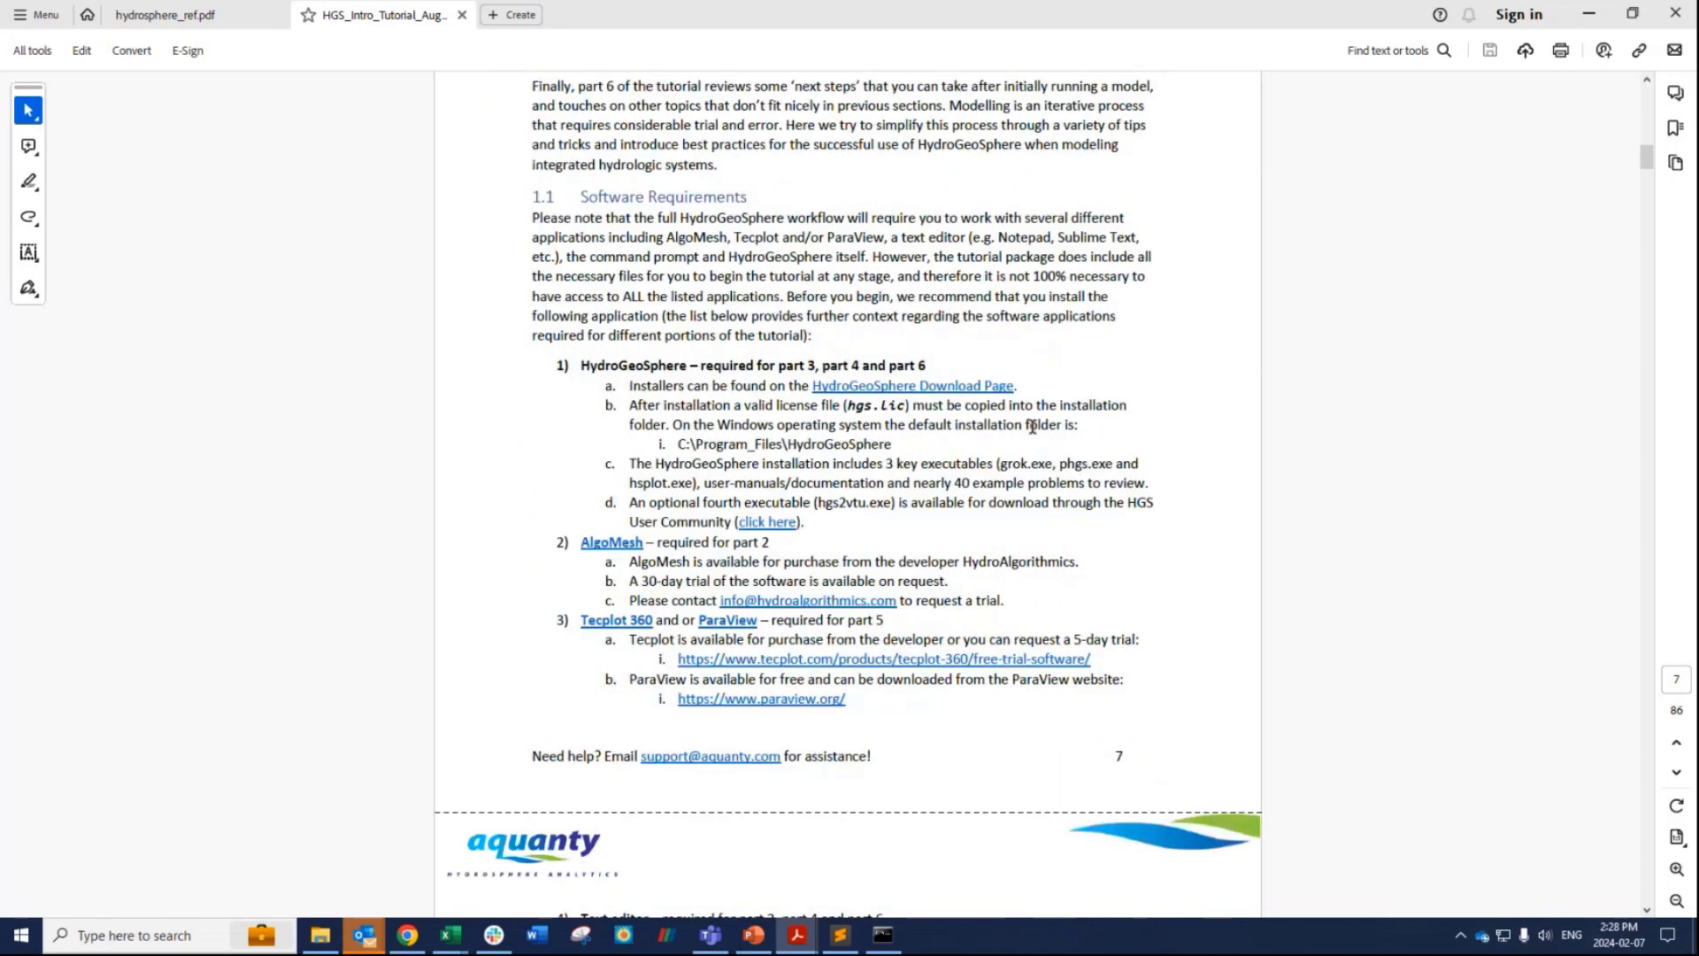
View the tutorial's sections 1.2 Tutorial Formatting Conventions and 1.3 Reference Manual Formatting, return to the cover page and minimize the PDF window.
{"action": "scroll", "coordinate": [1030, 425], "scroll_direction": "down", "scroll_amount": 10}
{"action": "scroll", "coordinate": [1651, 175], "scroll_direction": "down", "scroll_amount": 5}
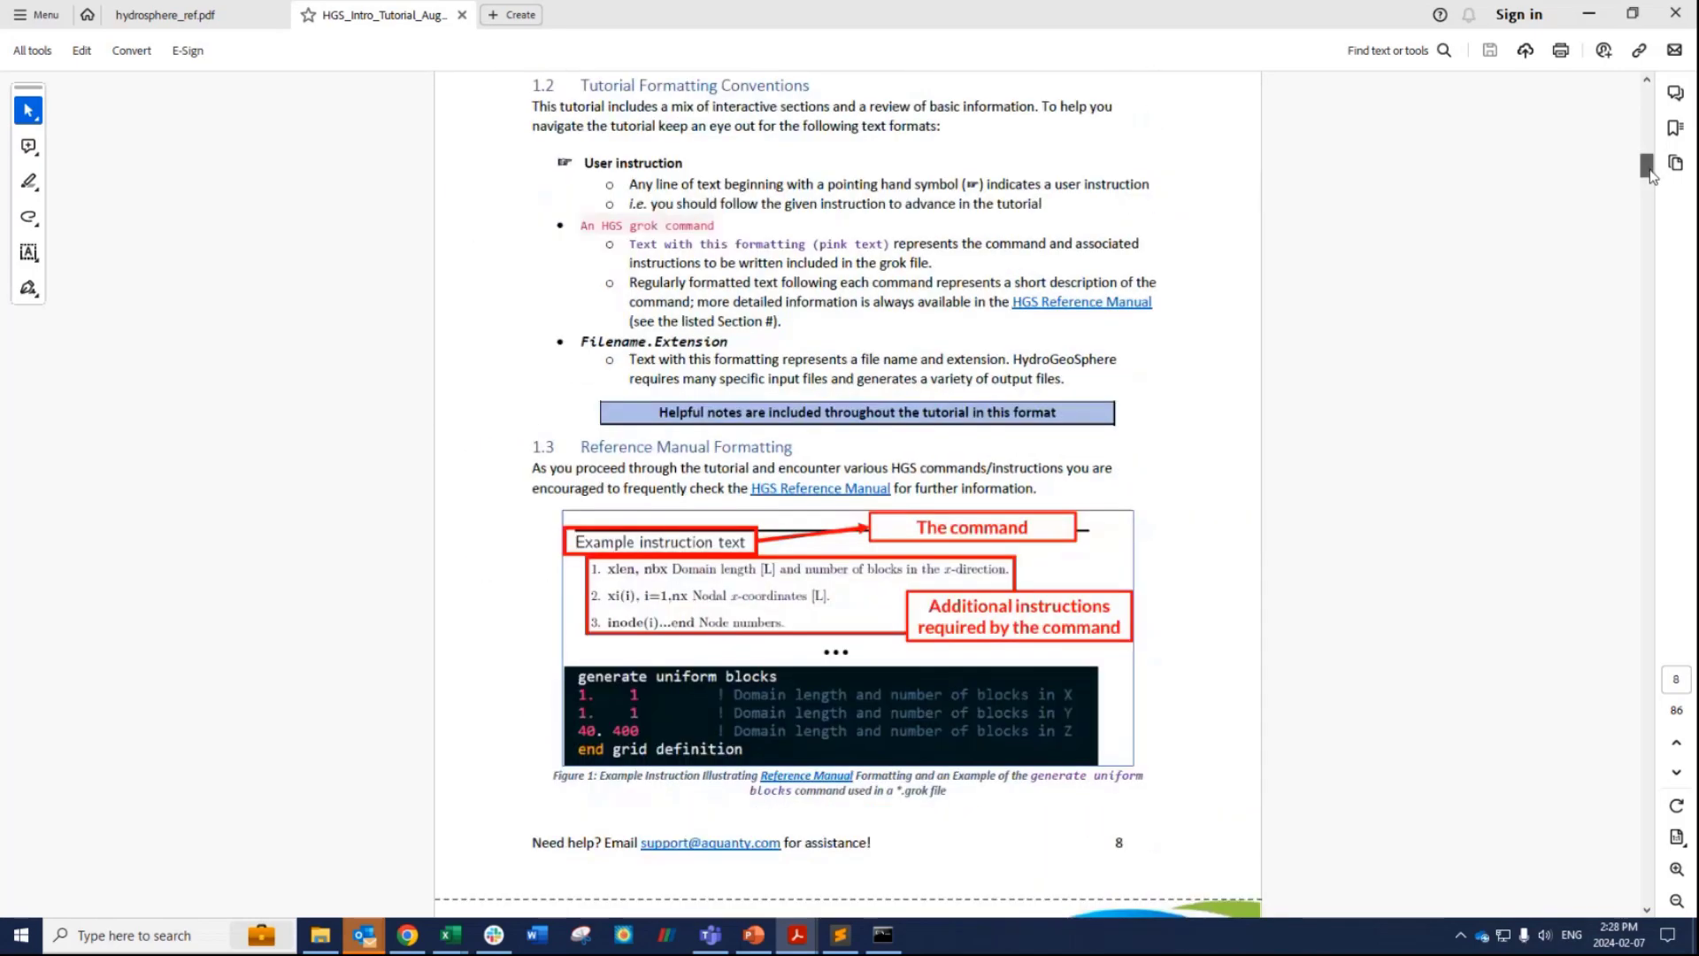
{"action": "left_click_drag", "start_coordinate": [1652, 175], "coordinate": [1647, 103]}
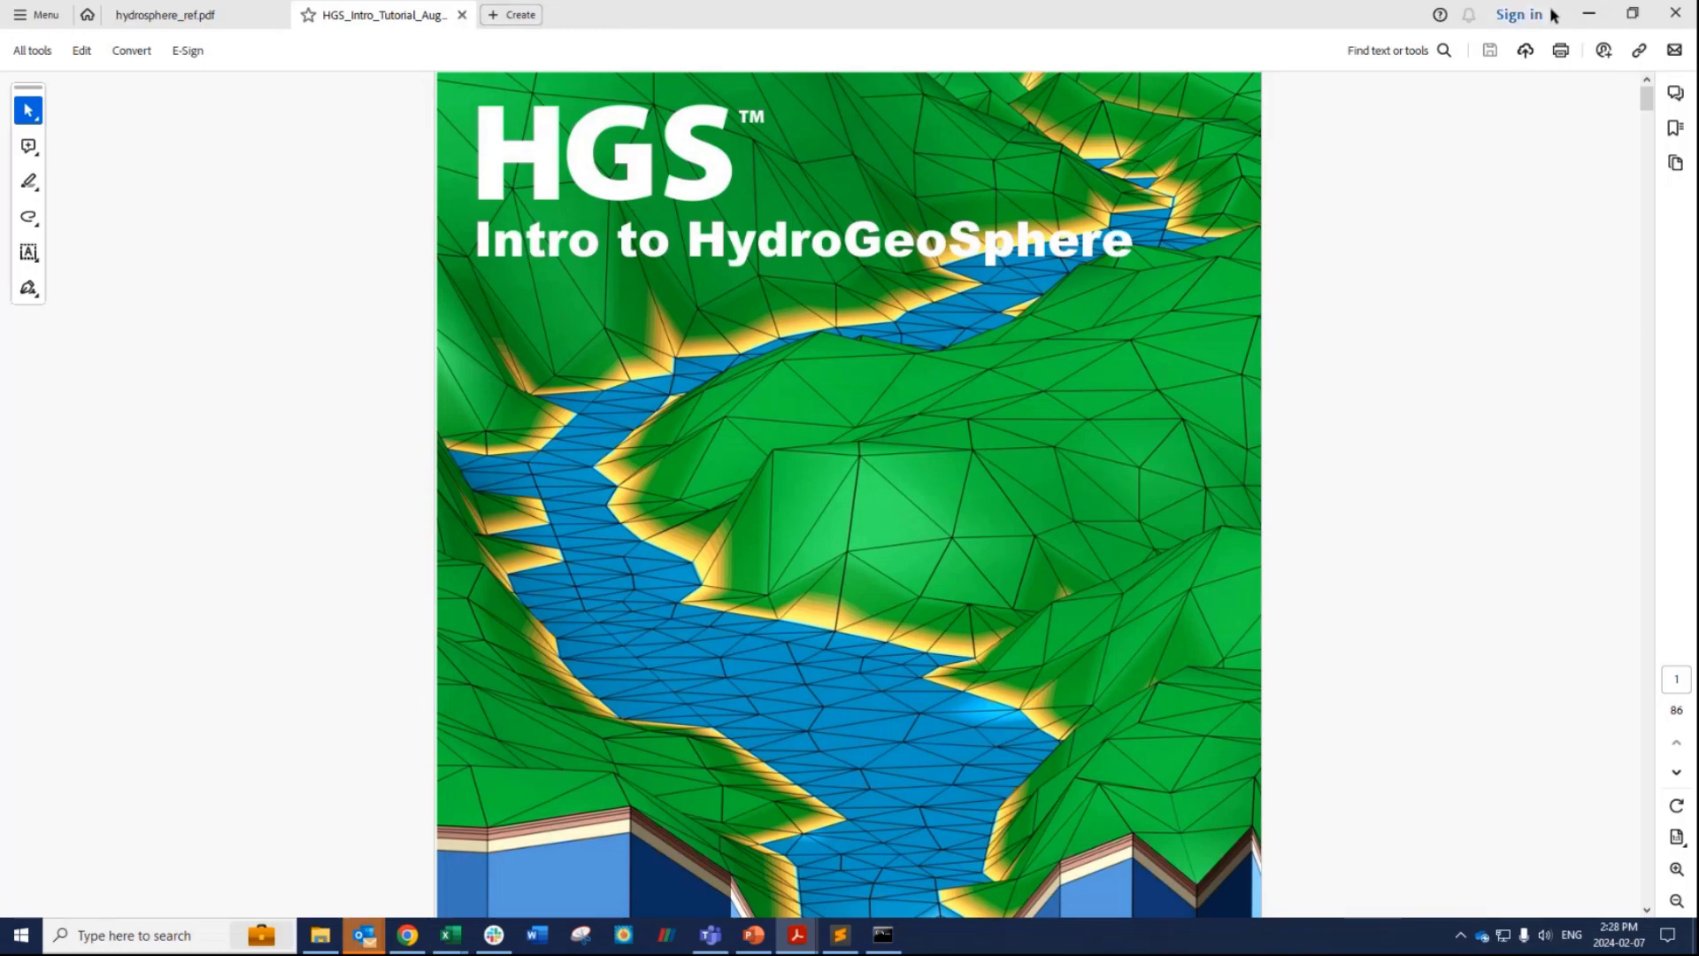
{"action": "left_click", "coordinate": [1589, 13]}
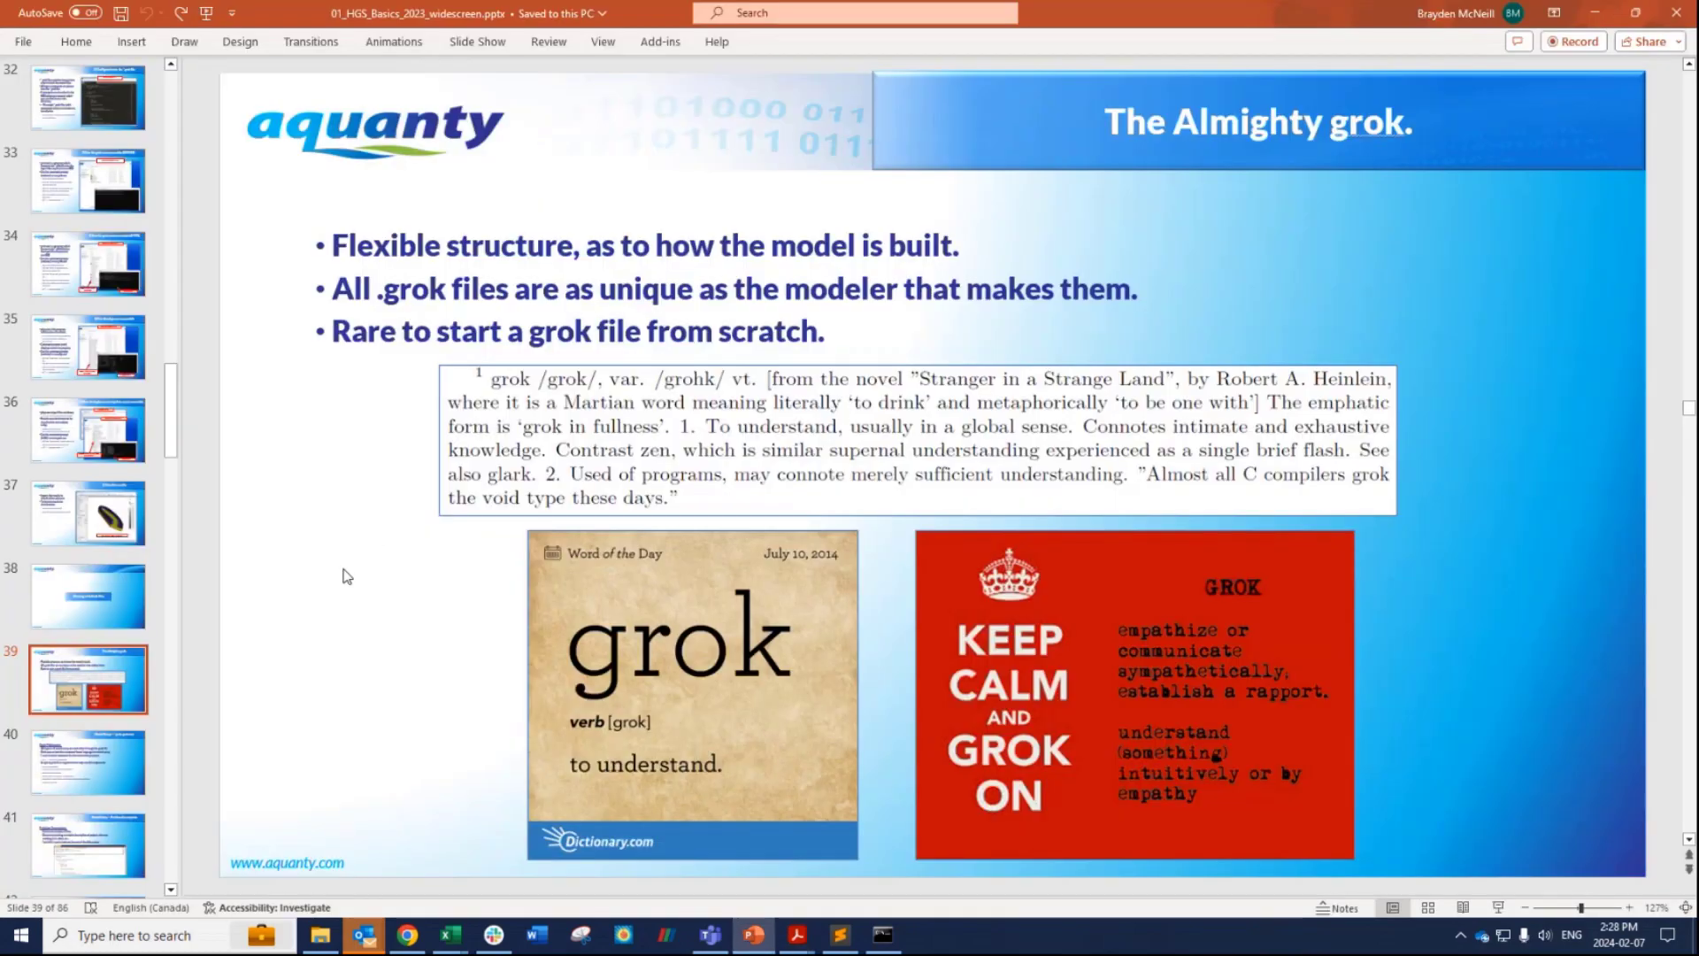
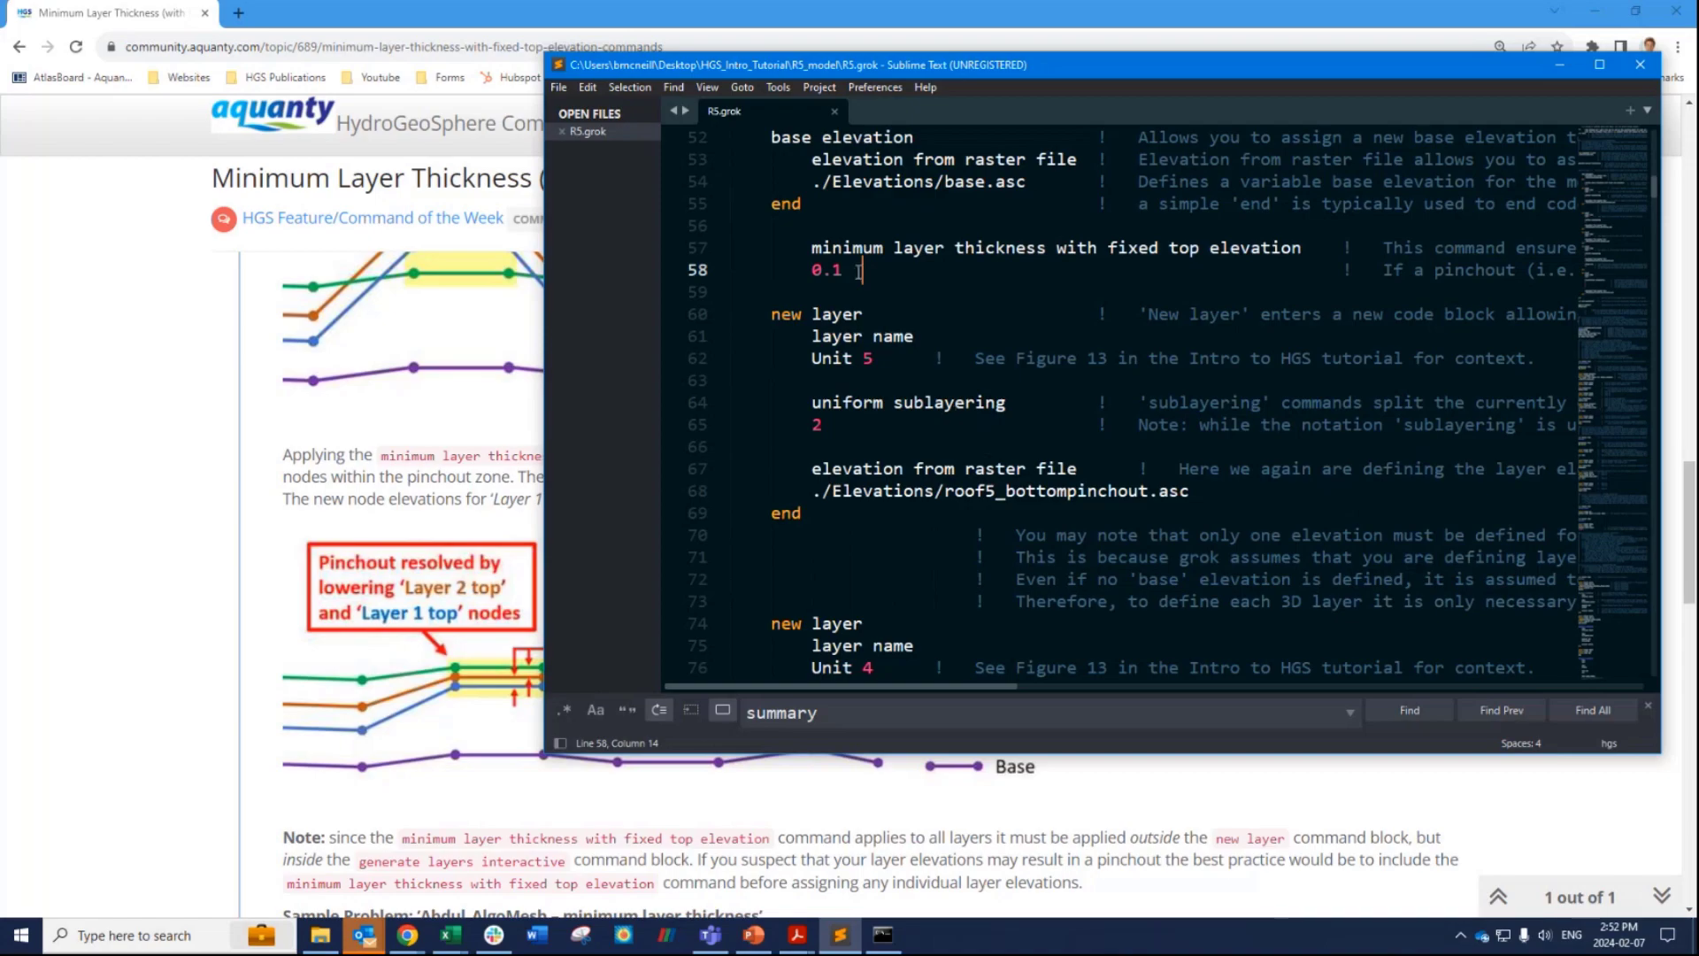
Comment out the minimum layer thickness with fixed top elevation command and its value in R5.grok, and undo the commenting.
{"action": "key", "text": "shift+Up"}
{"action": "key", "text": "shift+Home"}
{"action": "key", "text": "shift+Home"}
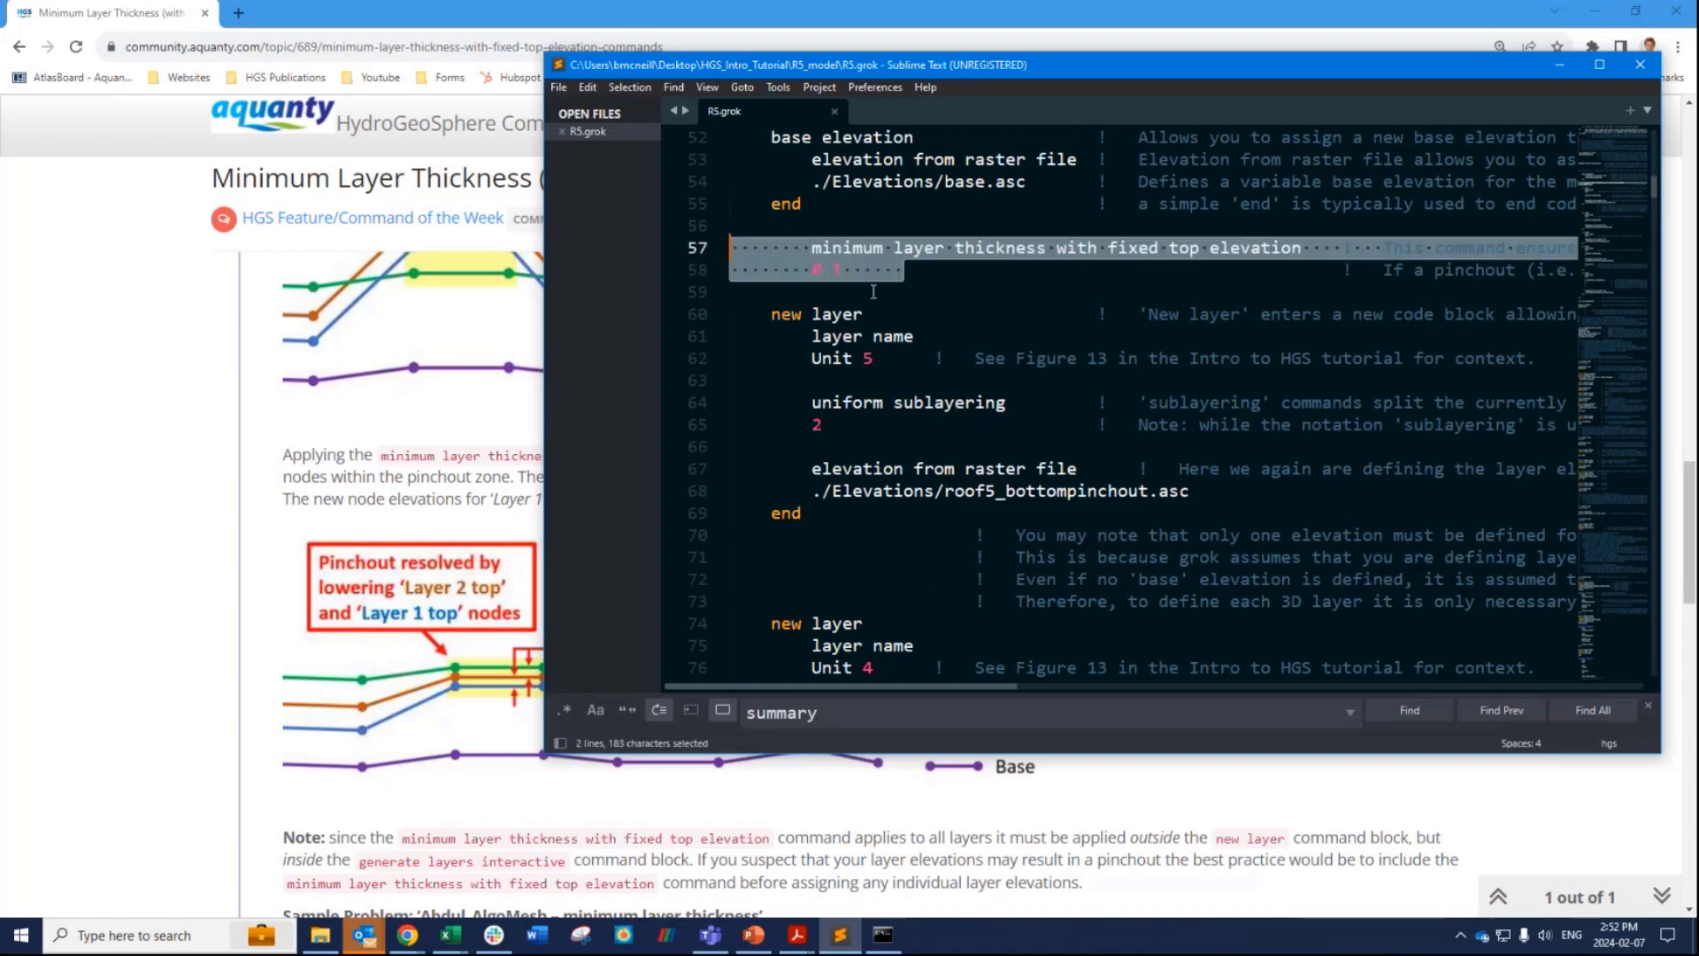
{"action": "key", "text": "Home"}
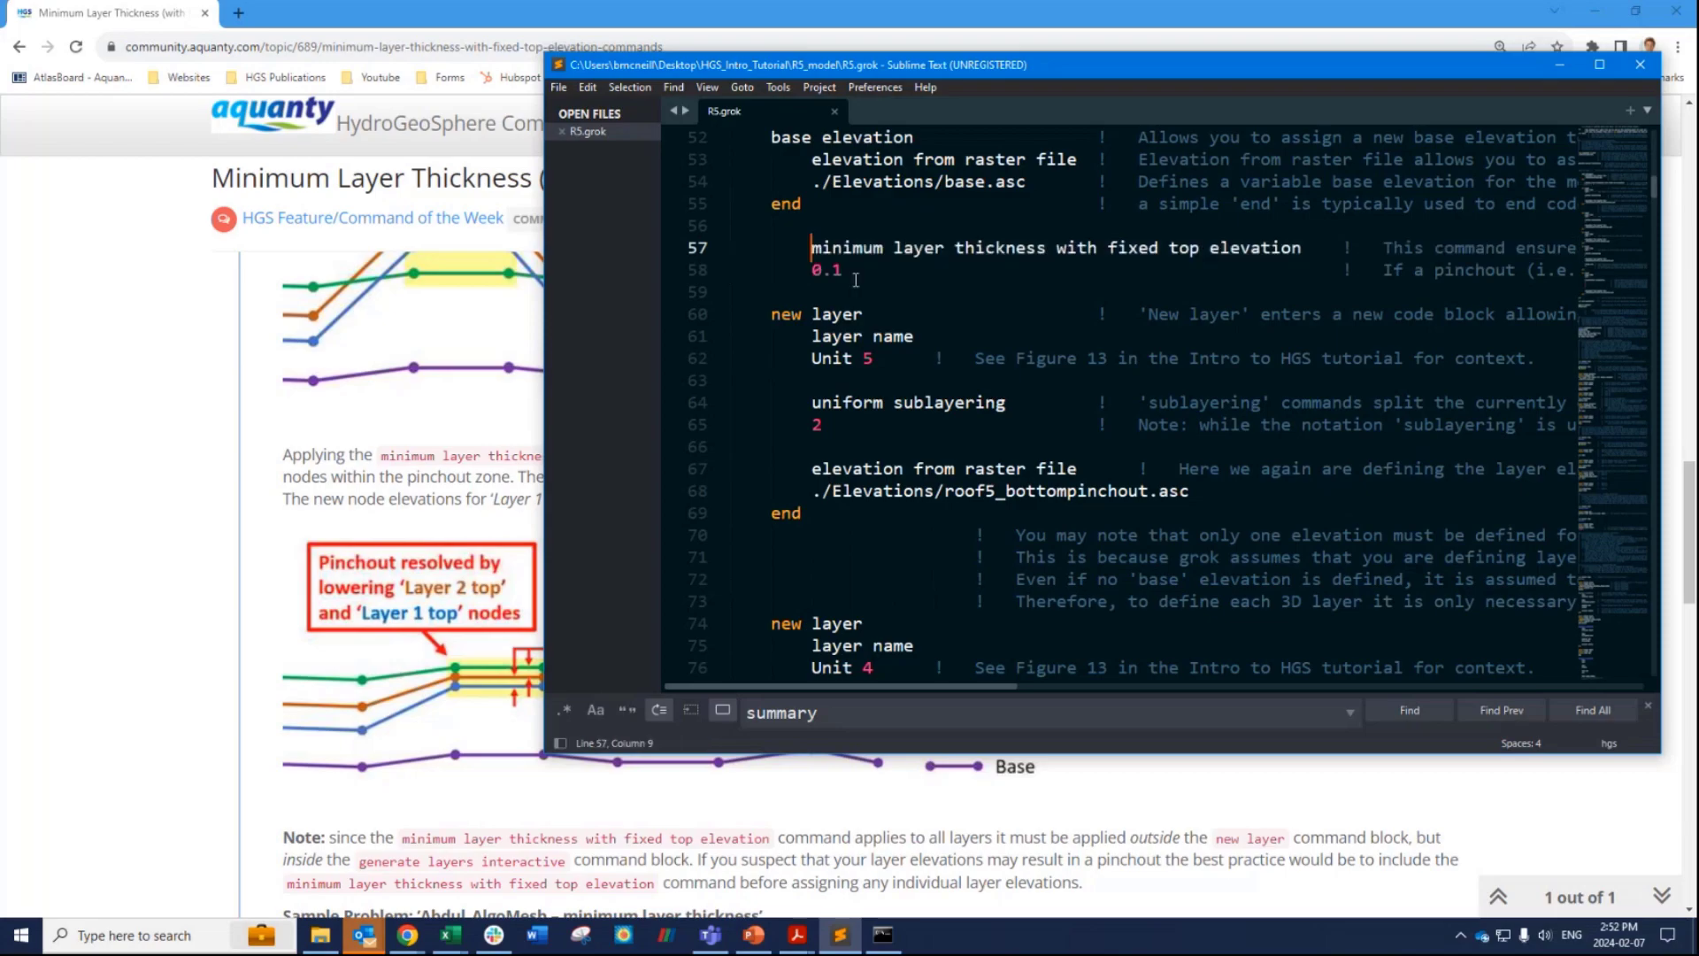
{"action": "type", "text": "!"}
{"action": "key", "text": "Down"}
{"action": "key", "text": "Home"}
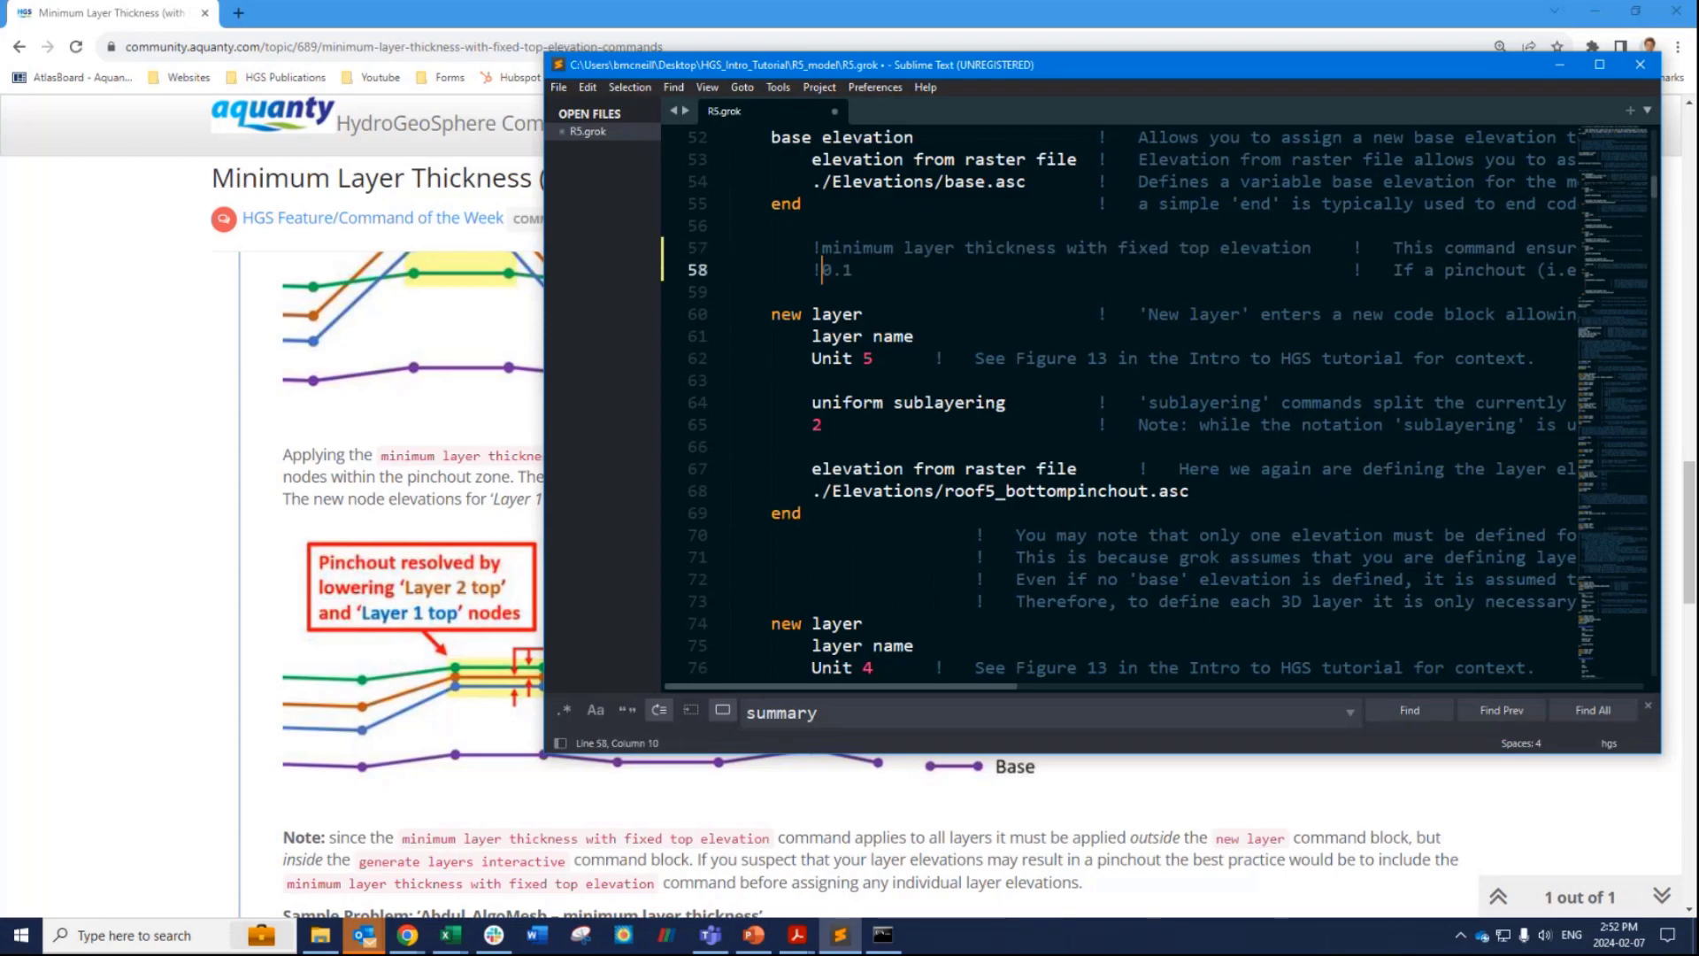
{"action": "key", "text": "ctrl+z"}
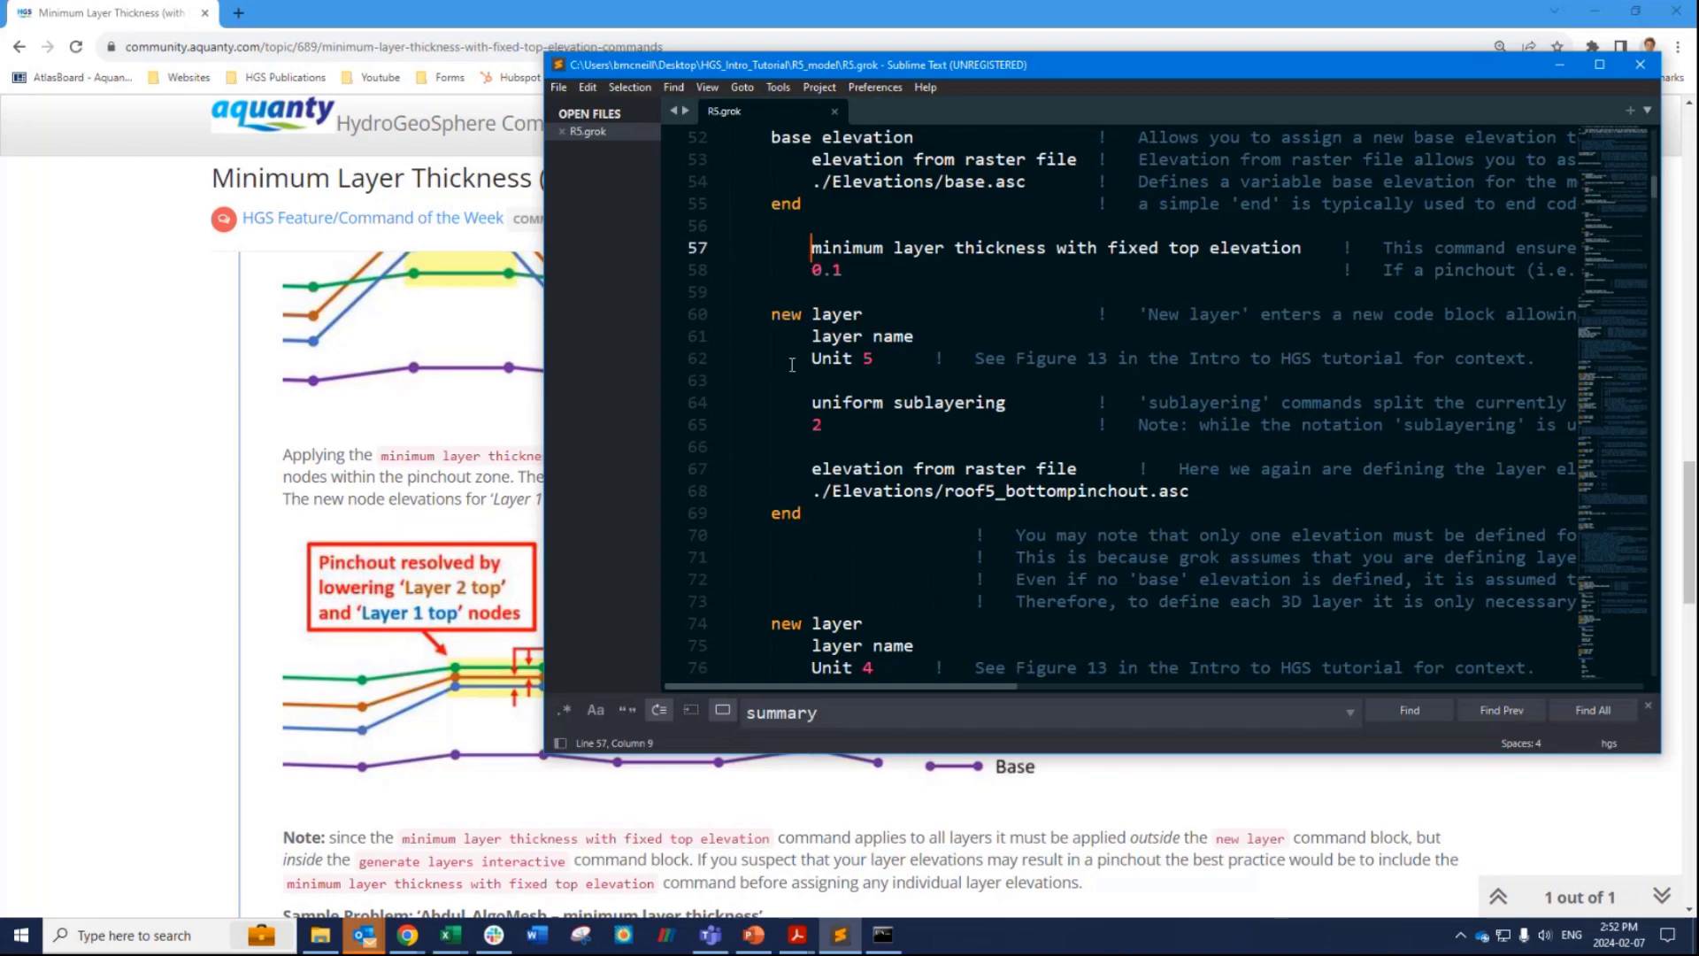
Examine the Unit 5 new layer block, covering its uniform sublayering and raster elevation, and compare it with the base elevation block.
{"action": "left_click_drag", "start_coordinate": [763, 314], "coordinate": [854, 508]}
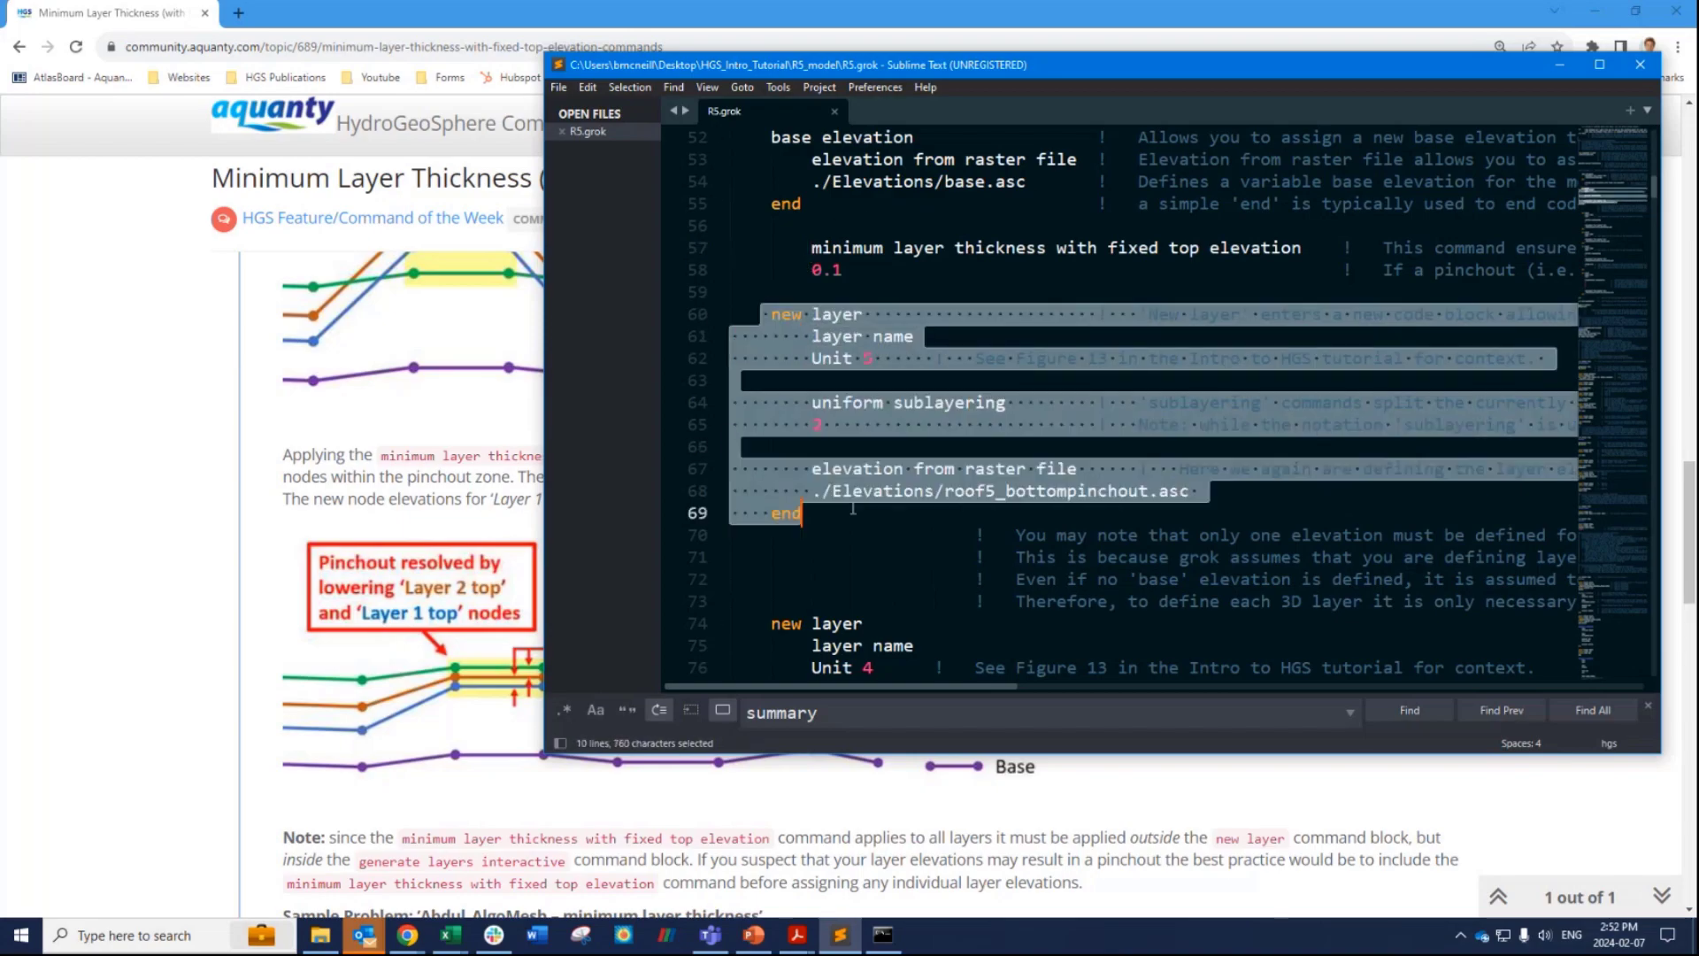
{"action": "left_click", "coordinate": [853, 513]}
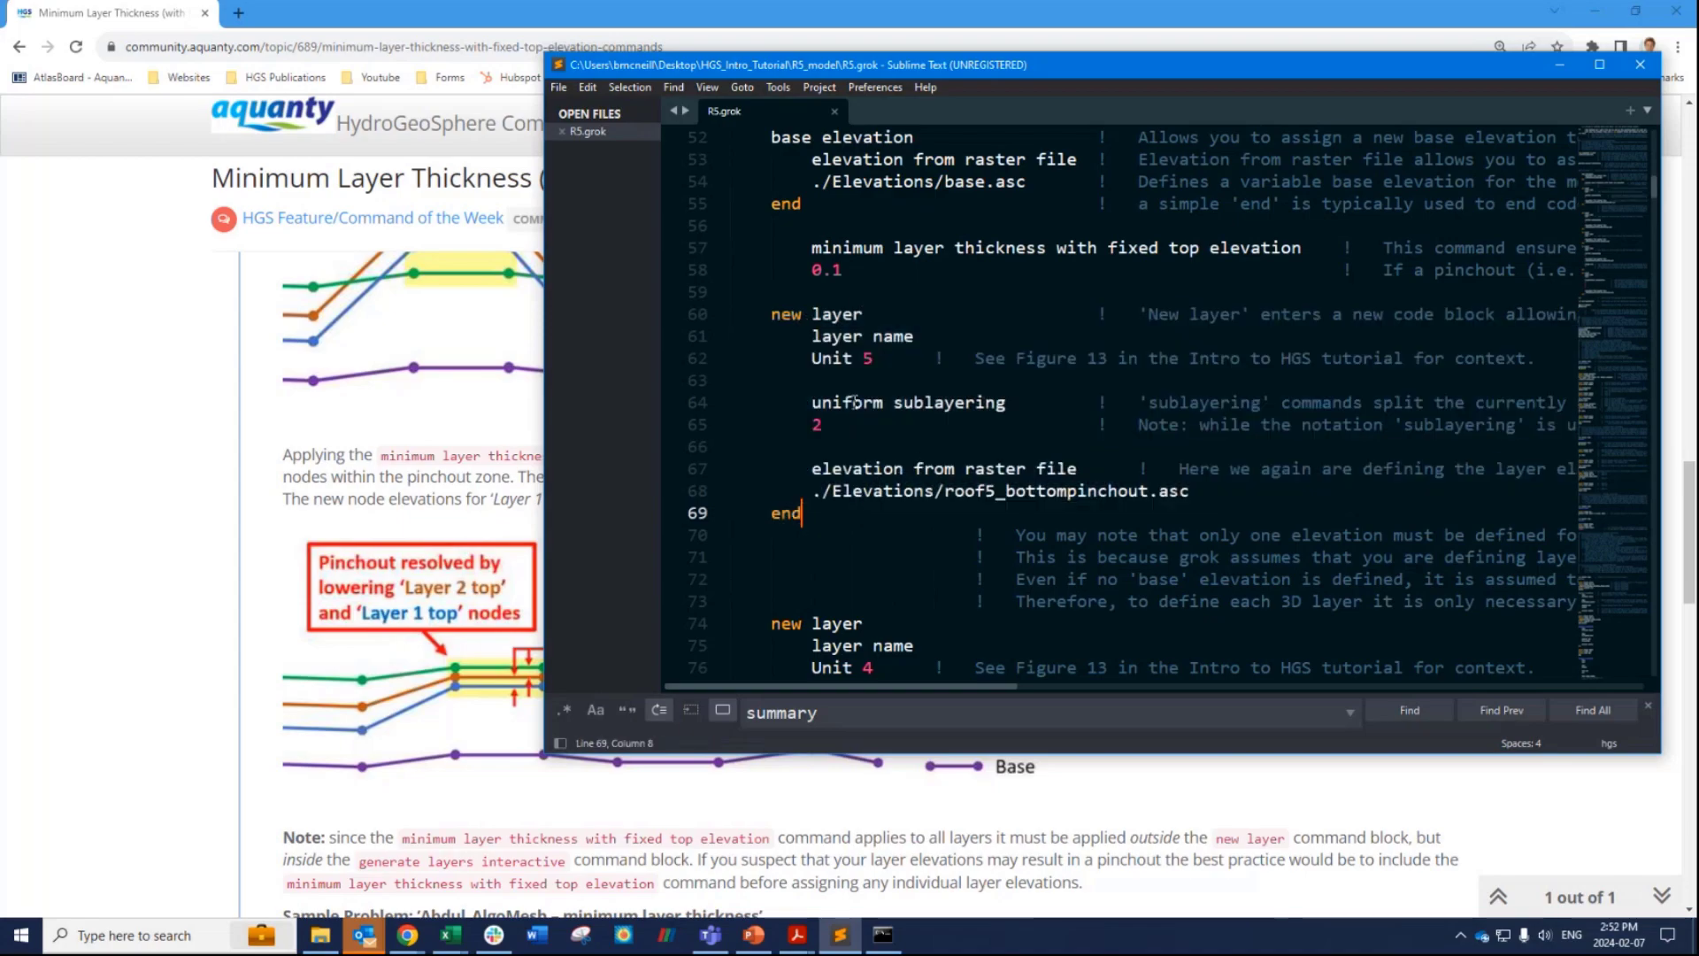
{"action": "left_click_drag", "start_coordinate": [770, 314], "coordinate": [874, 315]}
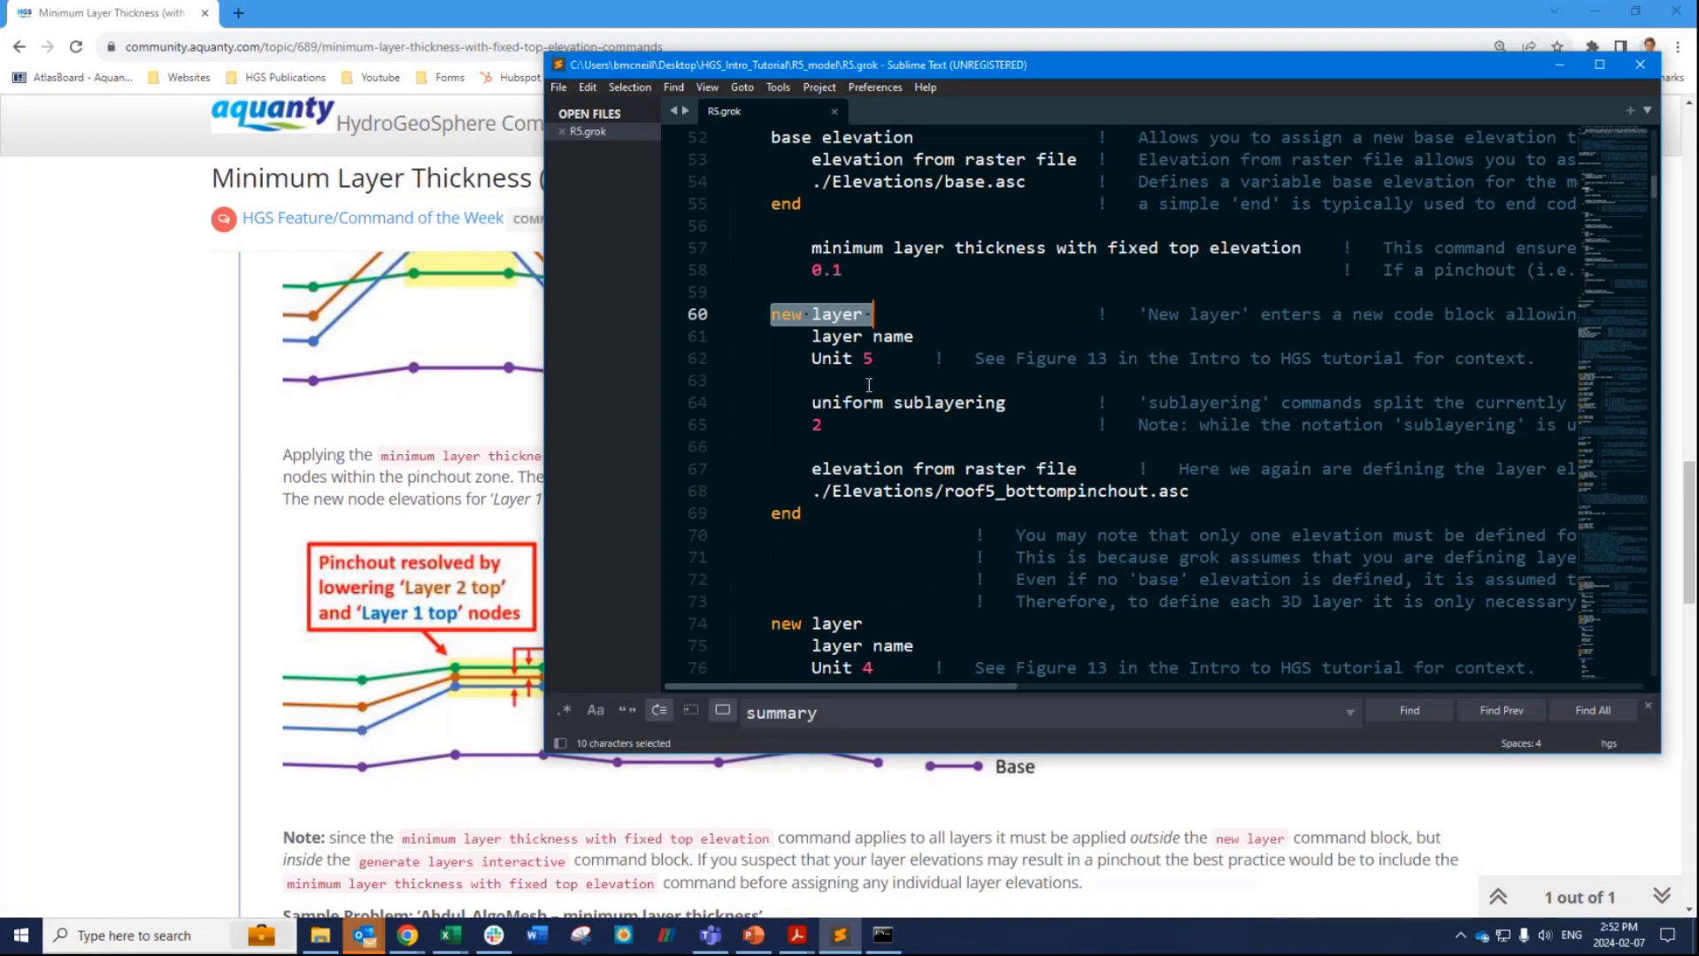
{"action": "left_click_drag", "start_coordinate": [829, 431], "coordinate": [816, 415]}
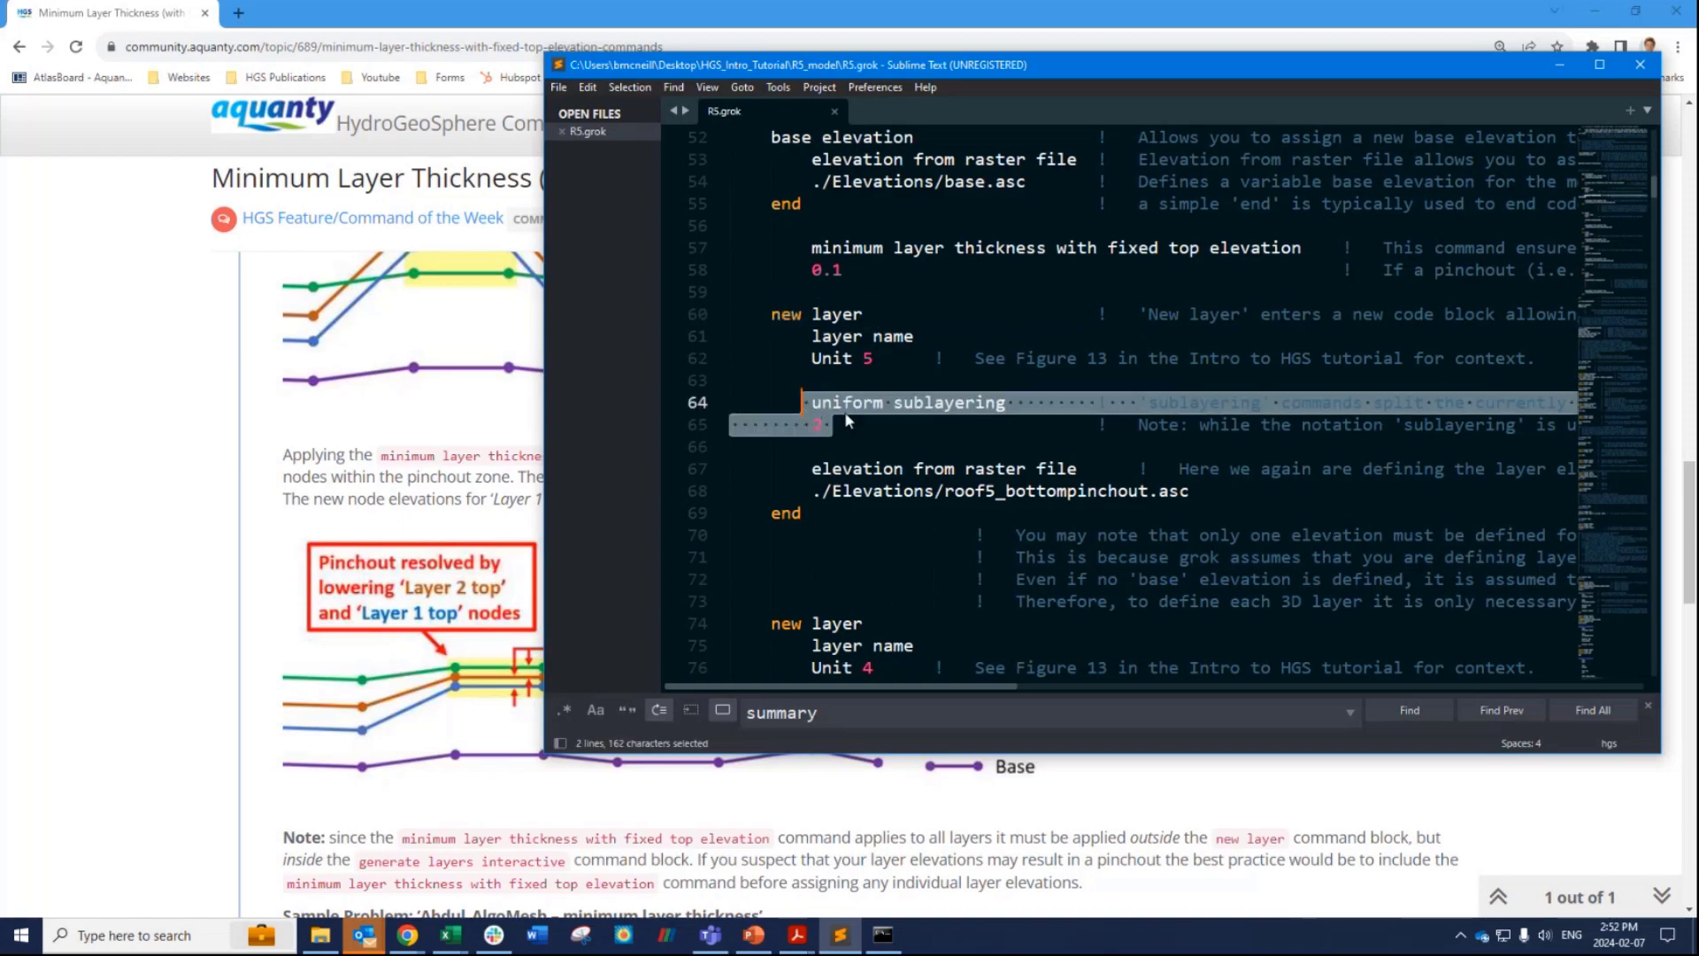
{"action": "left_click", "coordinate": [851, 424]}
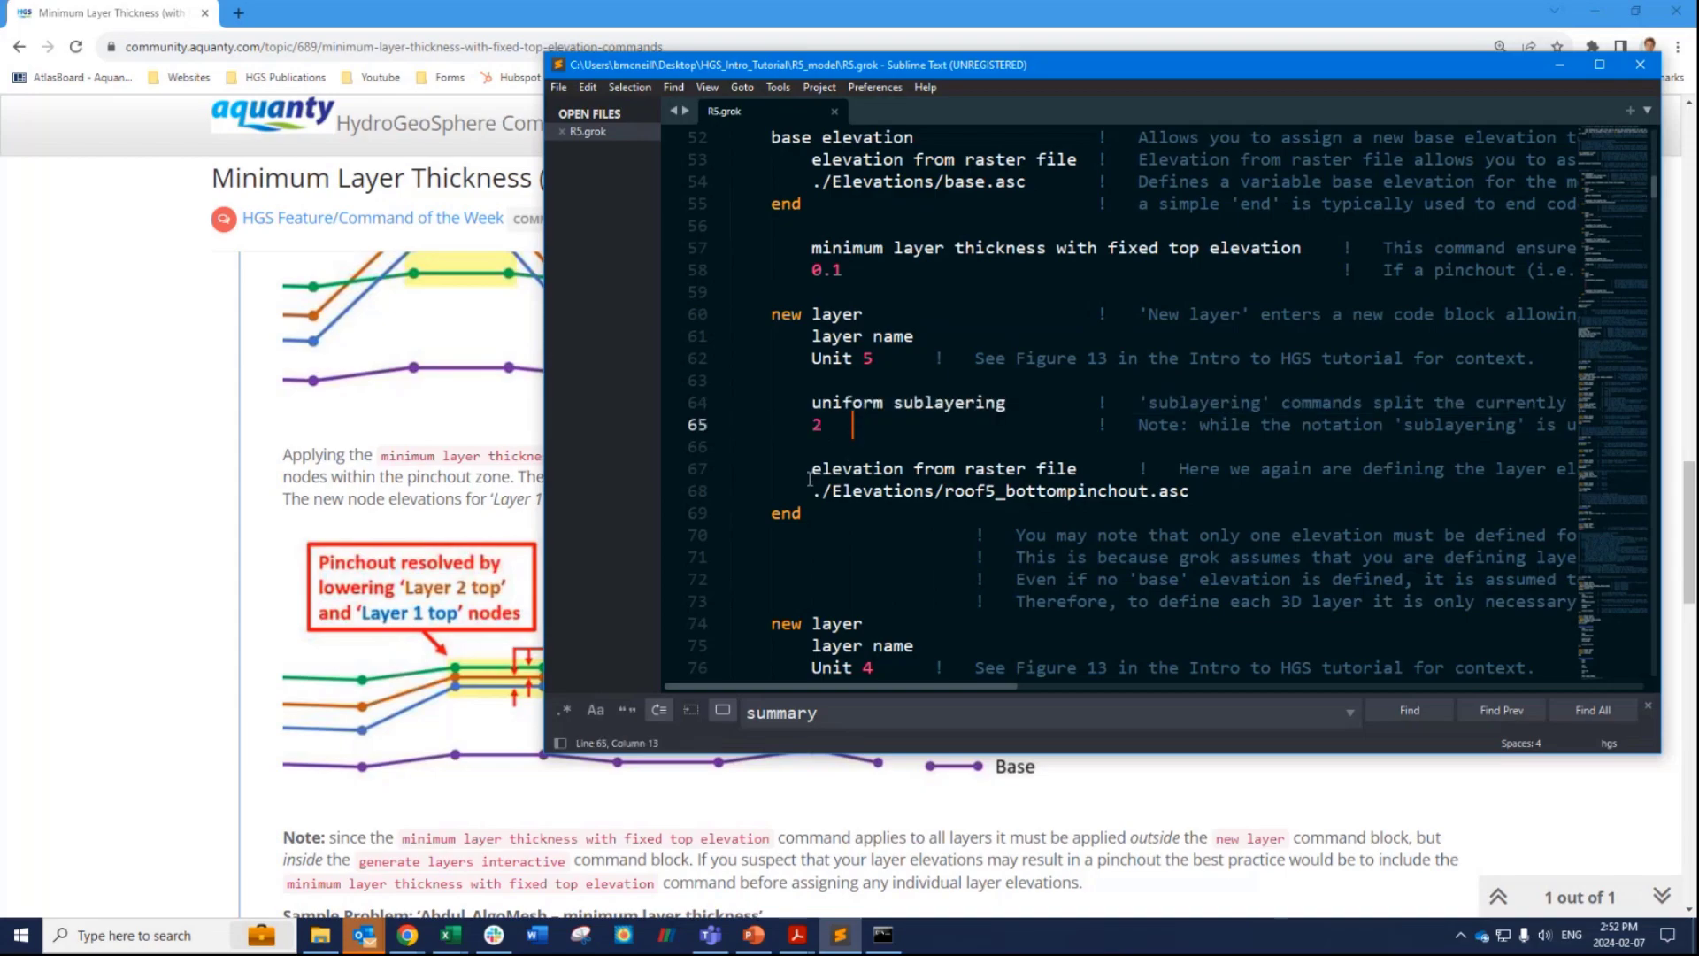
{"action": "left_click_drag", "start_coordinate": [809, 479], "coordinate": [1079, 470]}
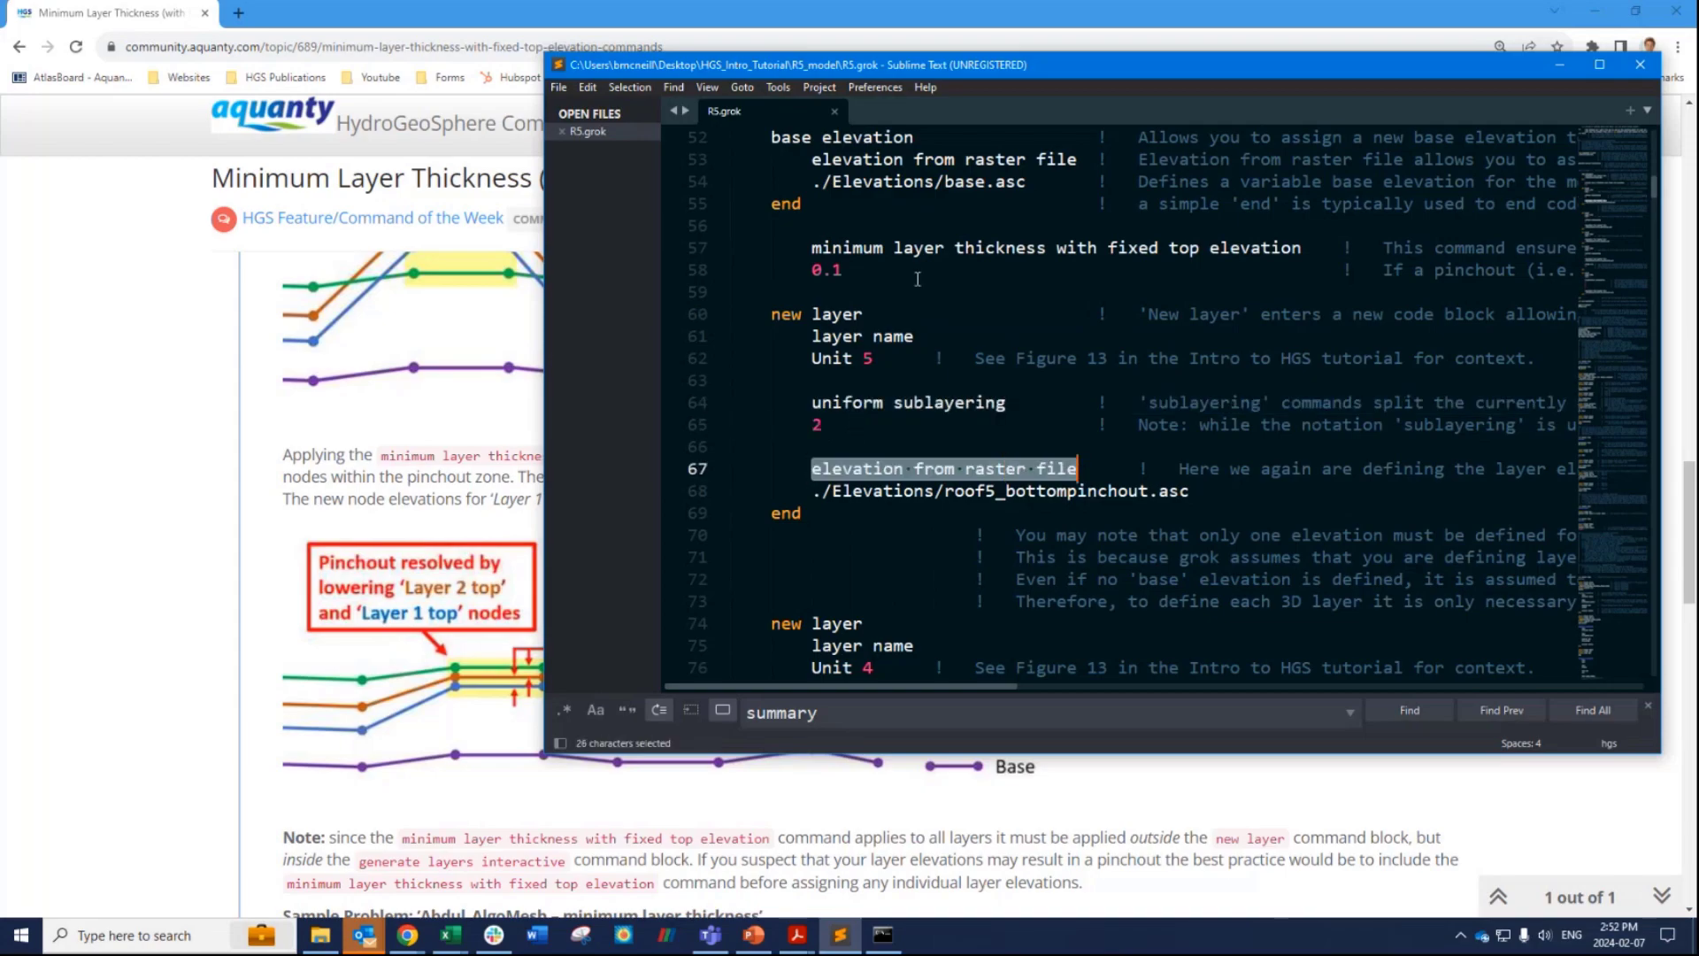
{"action": "left_click_drag", "start_coordinate": [832, 206], "coordinate": [734, 137]}
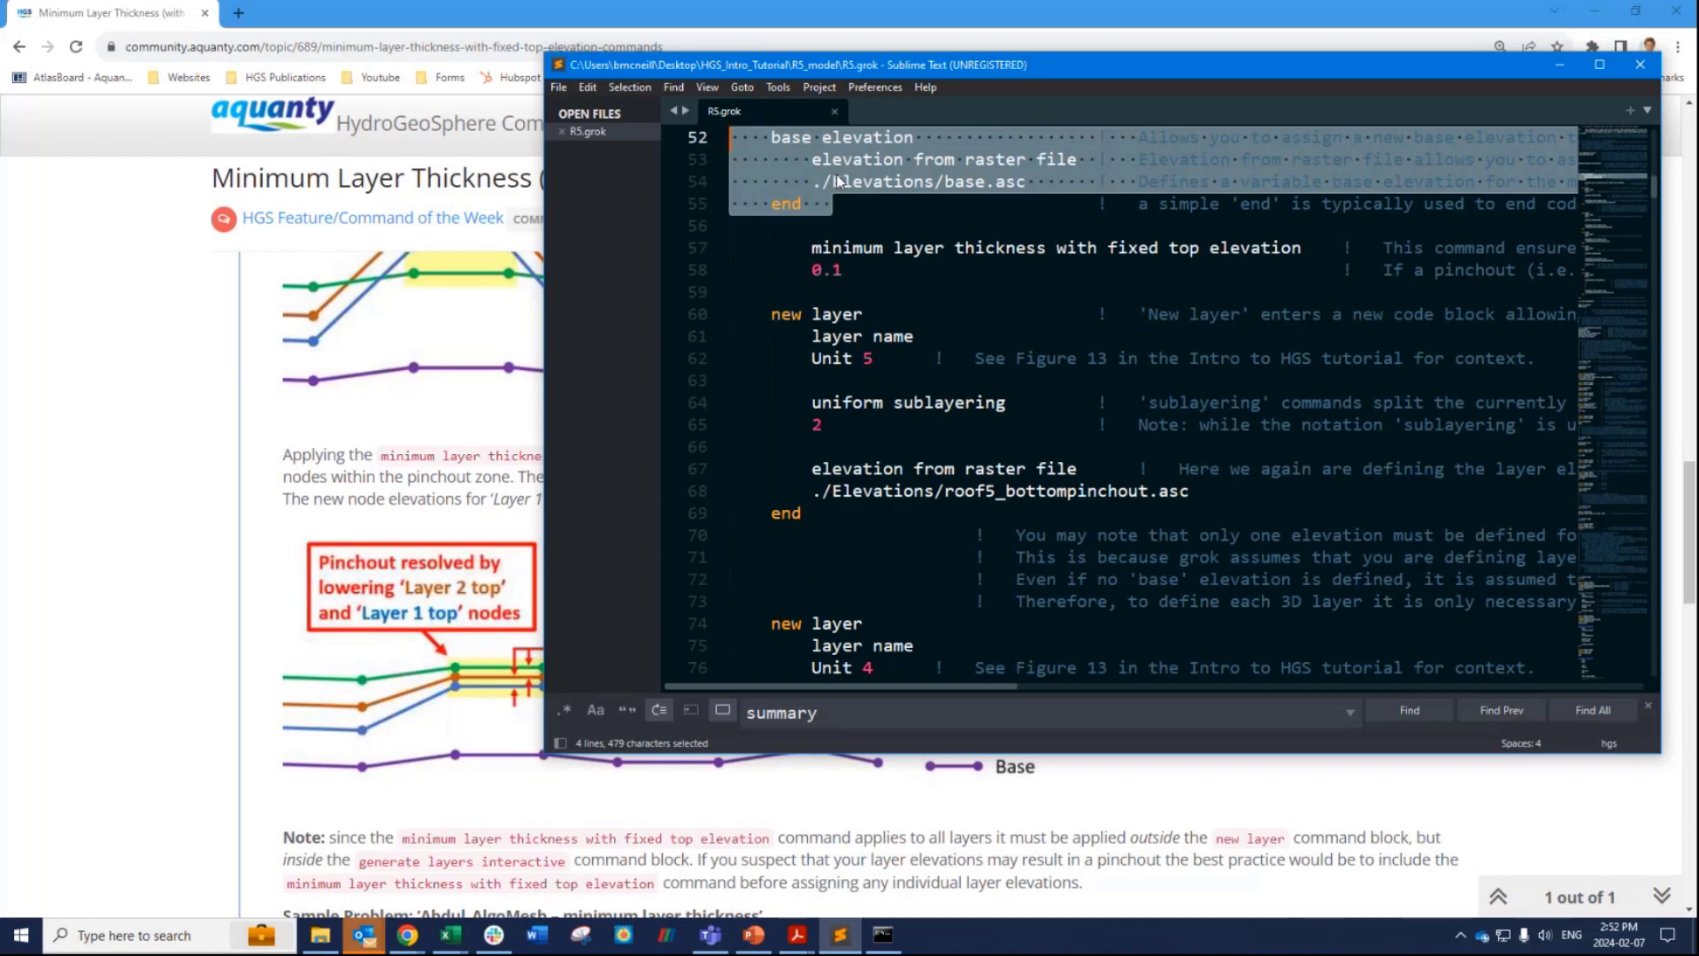
{"action": "left_click_drag", "start_coordinate": [1199, 492], "coordinate": [729, 476]}
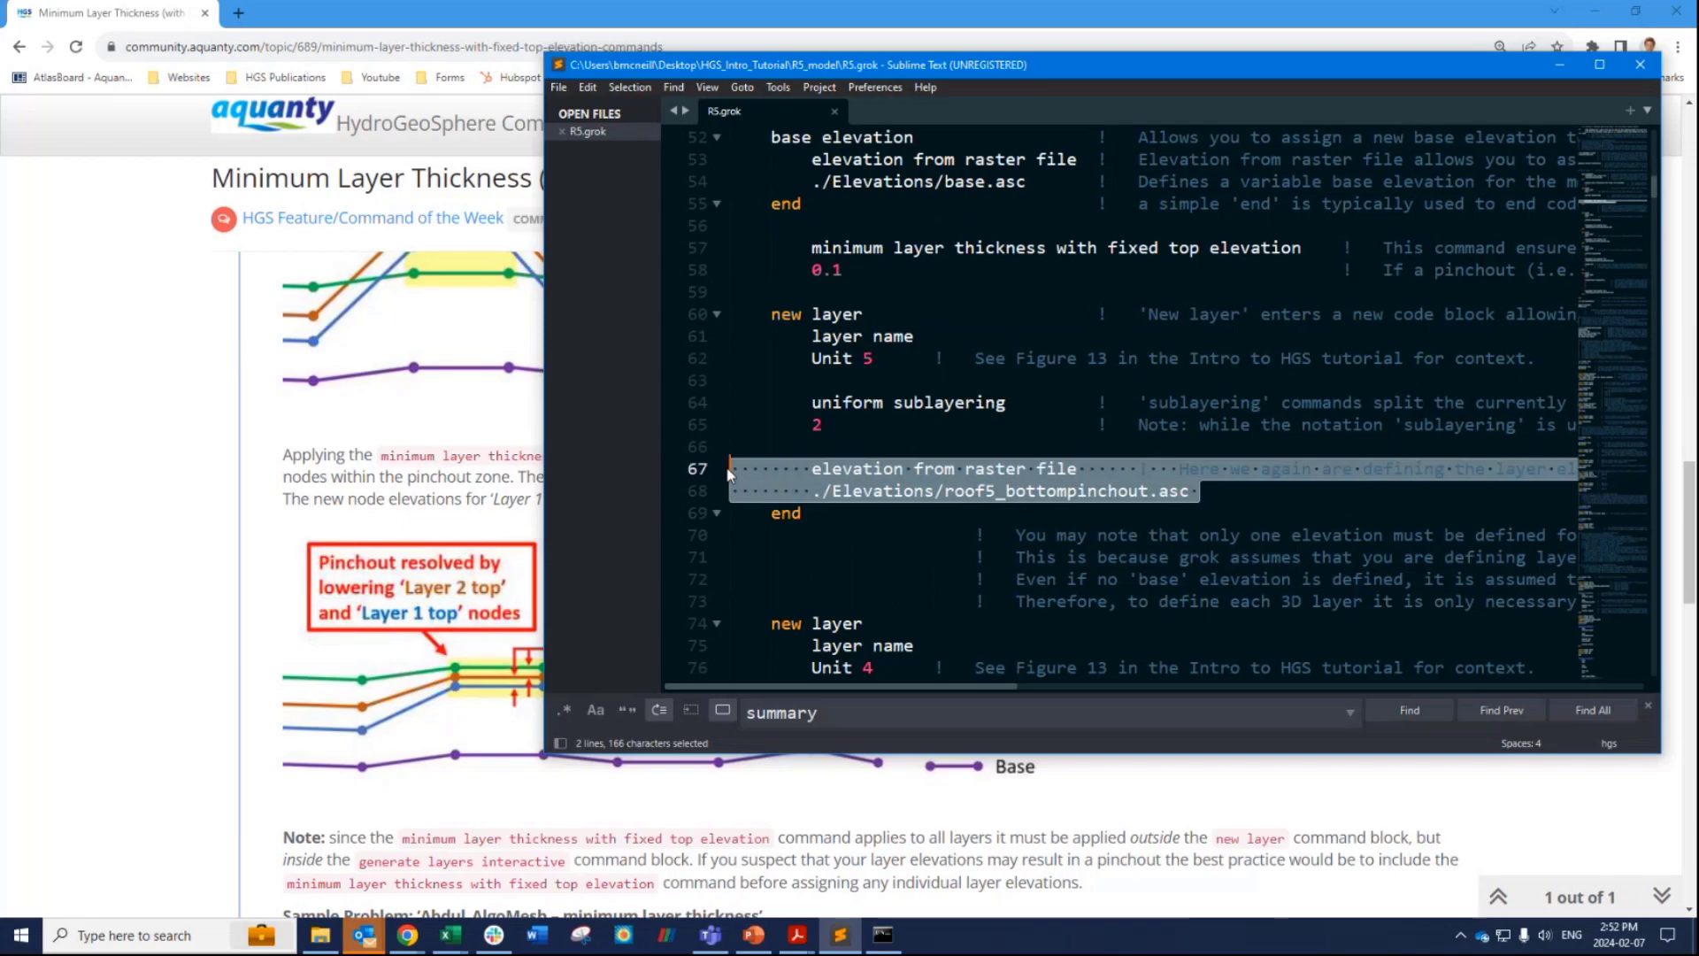
{"action": "left_click", "coordinate": [1055, 472]}
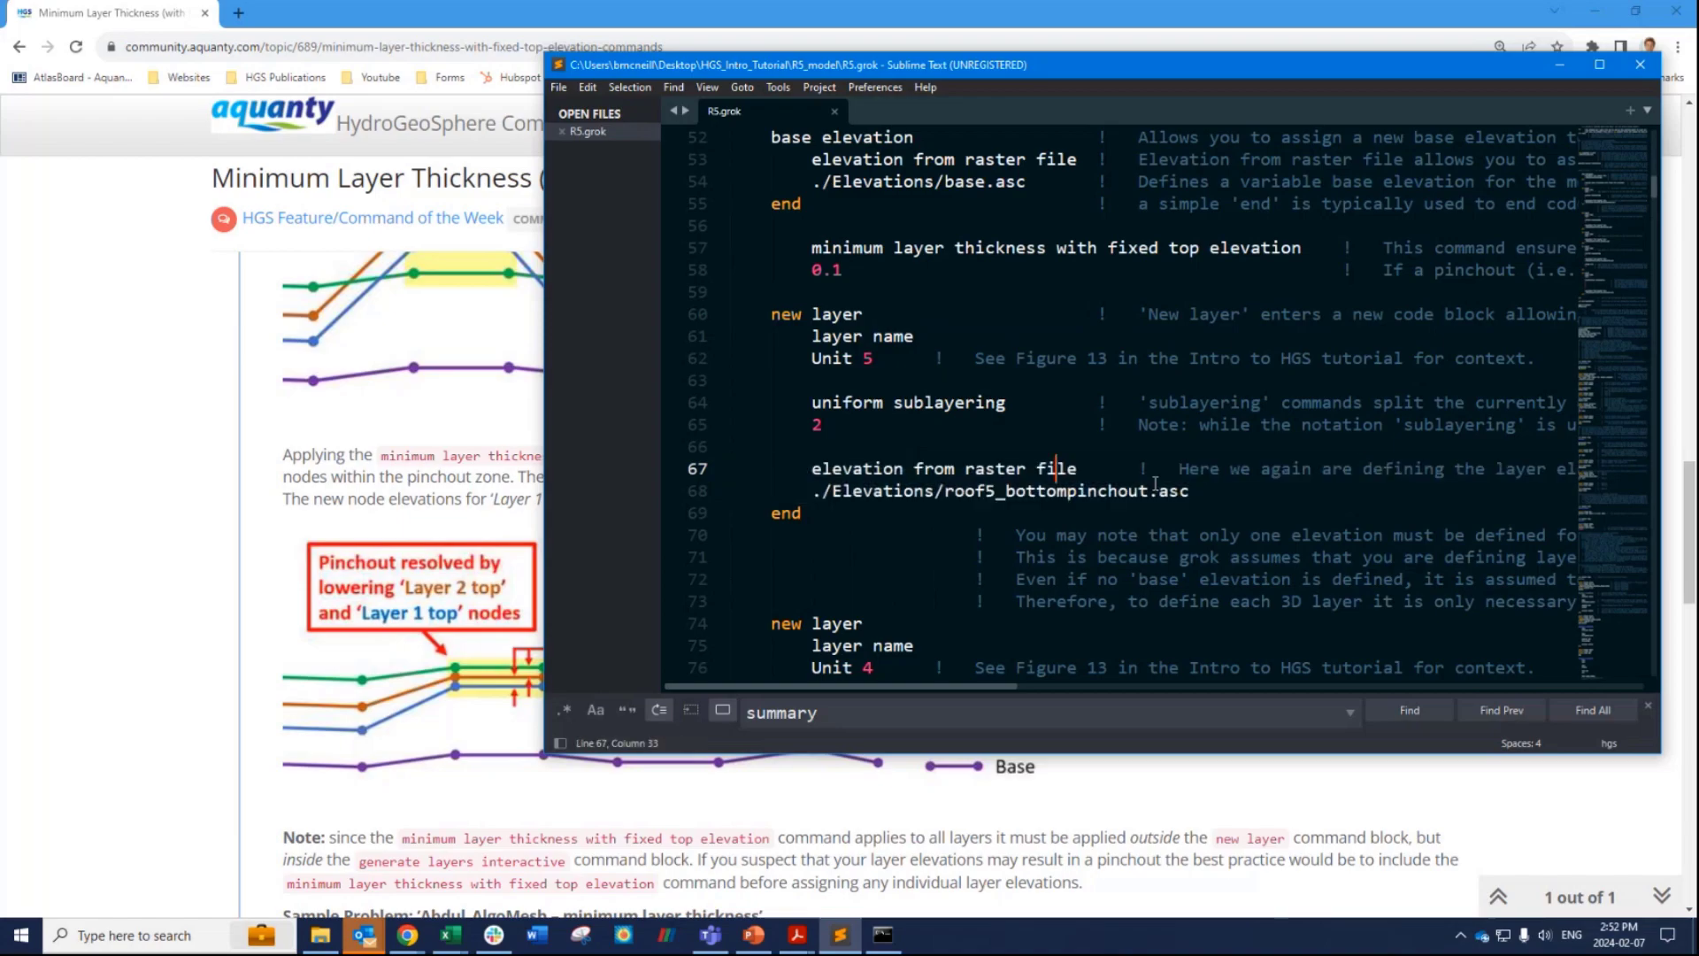
Examine the Unit 4 and Unit 3 layer blocks, highlighting their names and elevation raster files.
{"action": "scroll", "coordinate": [1184, 490], "scroll_direction": "down", "scroll_amount": 2}
{"action": "scroll", "coordinate": [1183, 490], "scroll_direction": "down", "scroll_amount": 4}
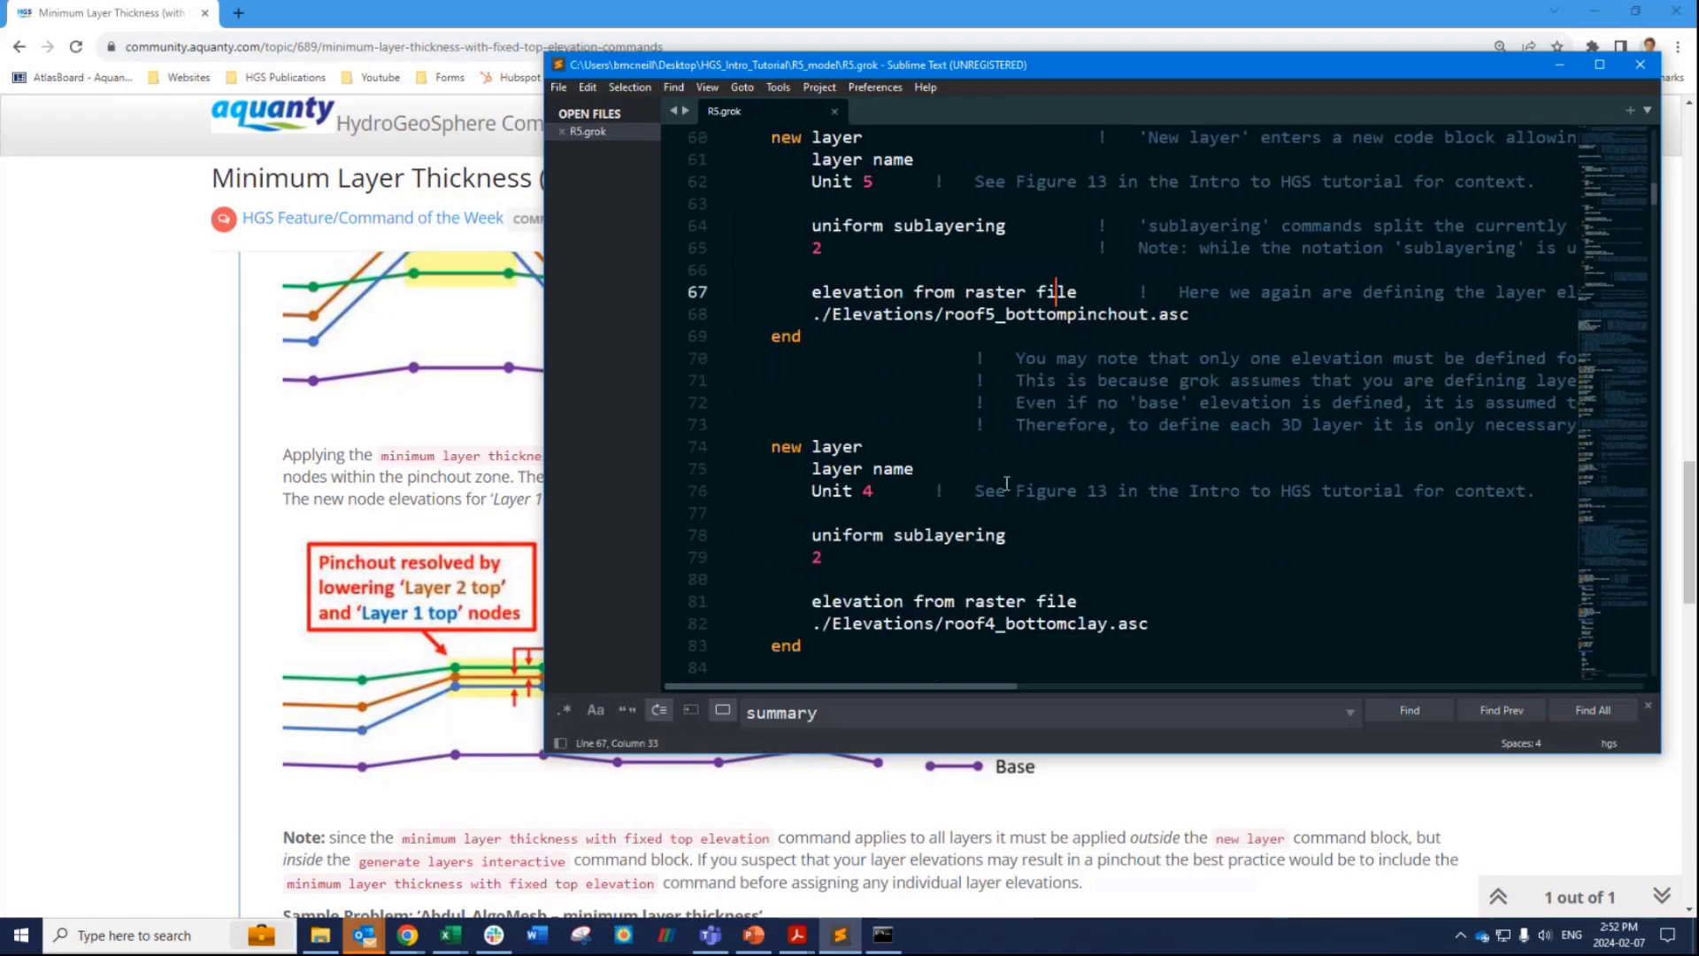
{"action": "left_click", "coordinate": [815, 563]}
{"action": "left_click_drag", "start_coordinate": [814, 563], "coordinate": [695, 354]}
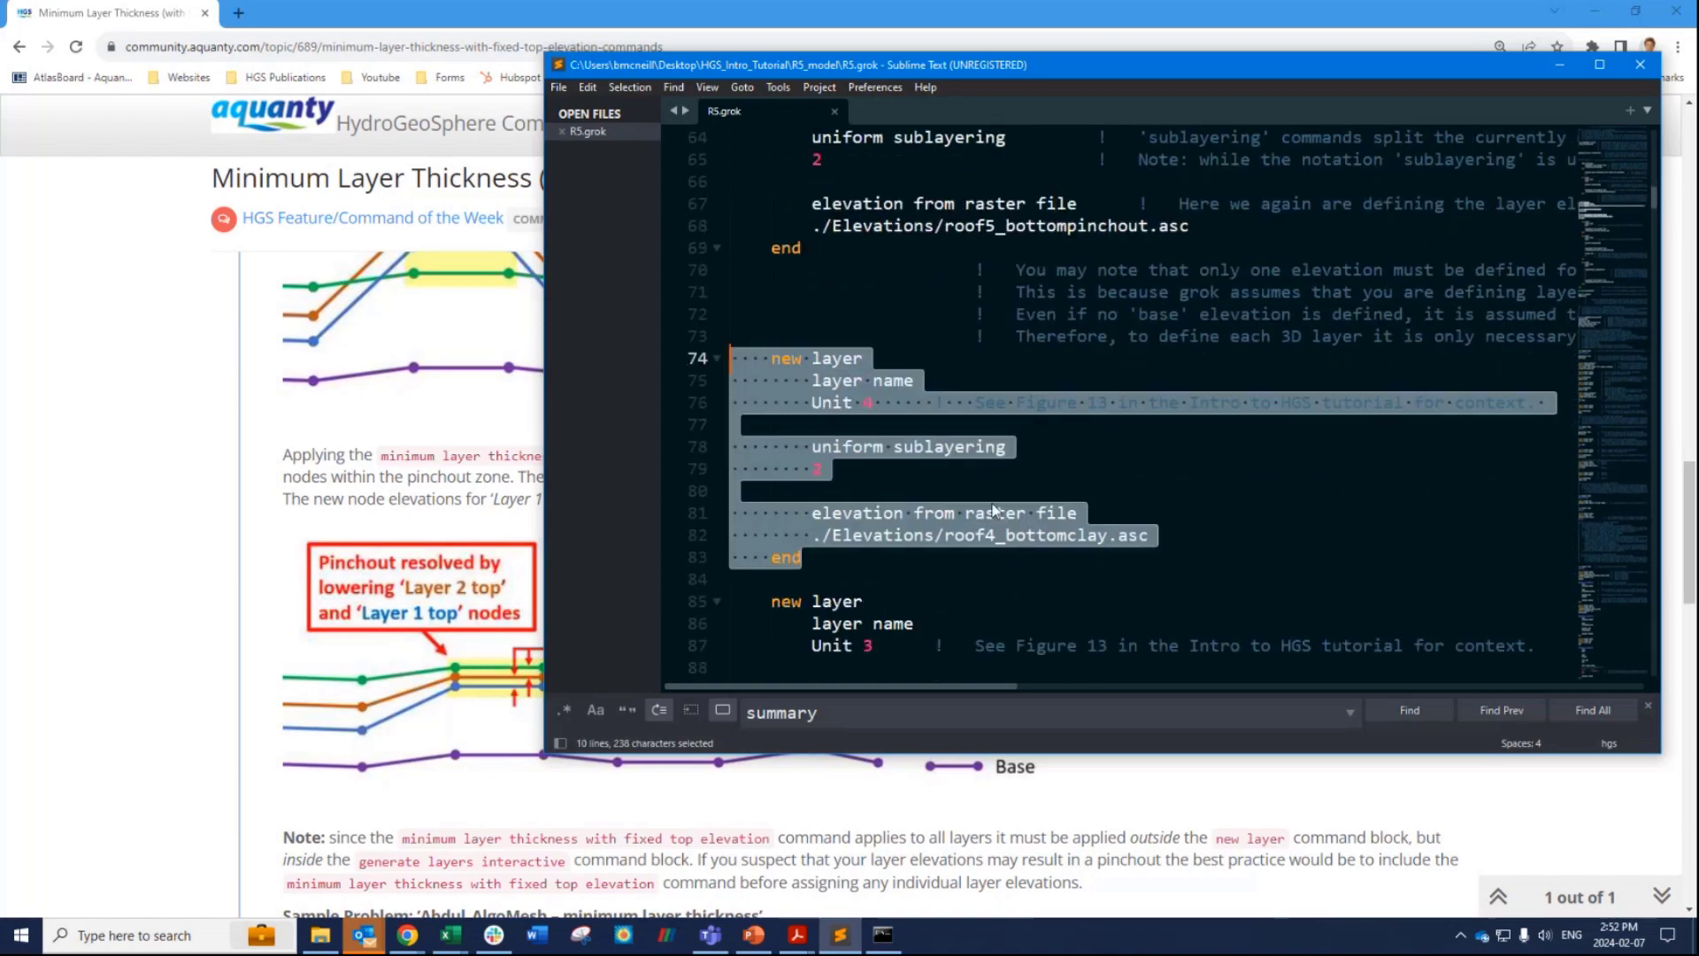
{"action": "left_click", "coordinate": [1040, 536]}
{"action": "left_click_drag", "start_coordinate": [1149, 536], "coordinate": [934, 535]}
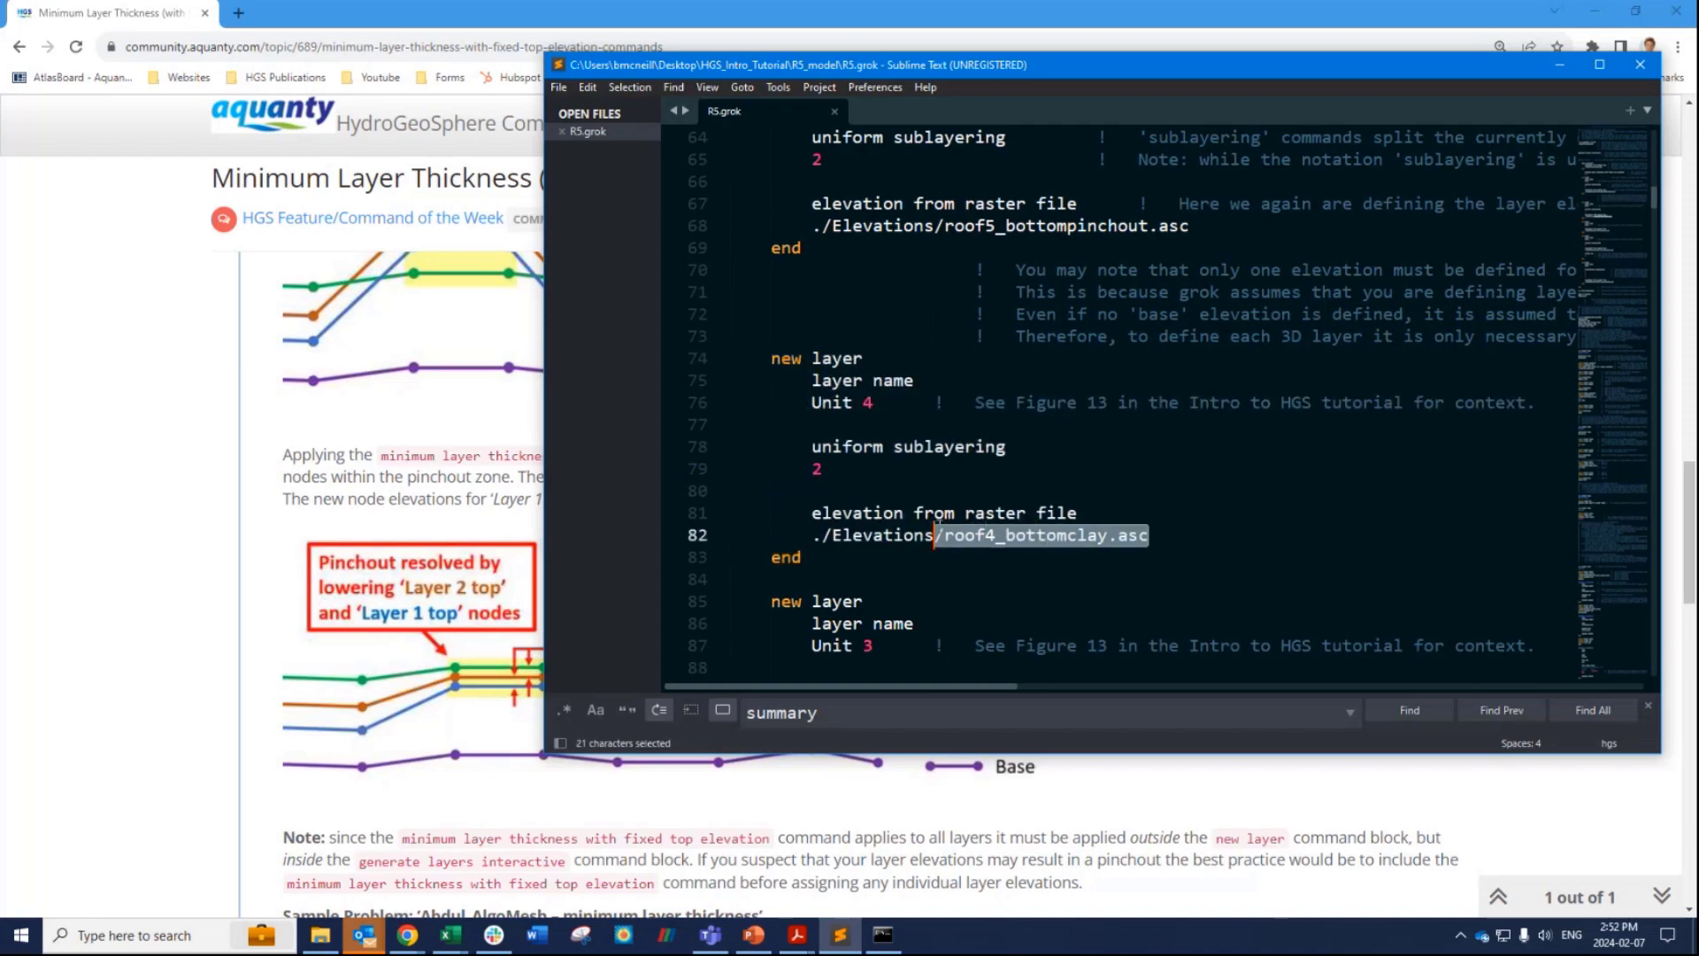
{"action": "scroll", "coordinate": [1031, 469], "scroll_direction": "down", "scroll_amount": 4}
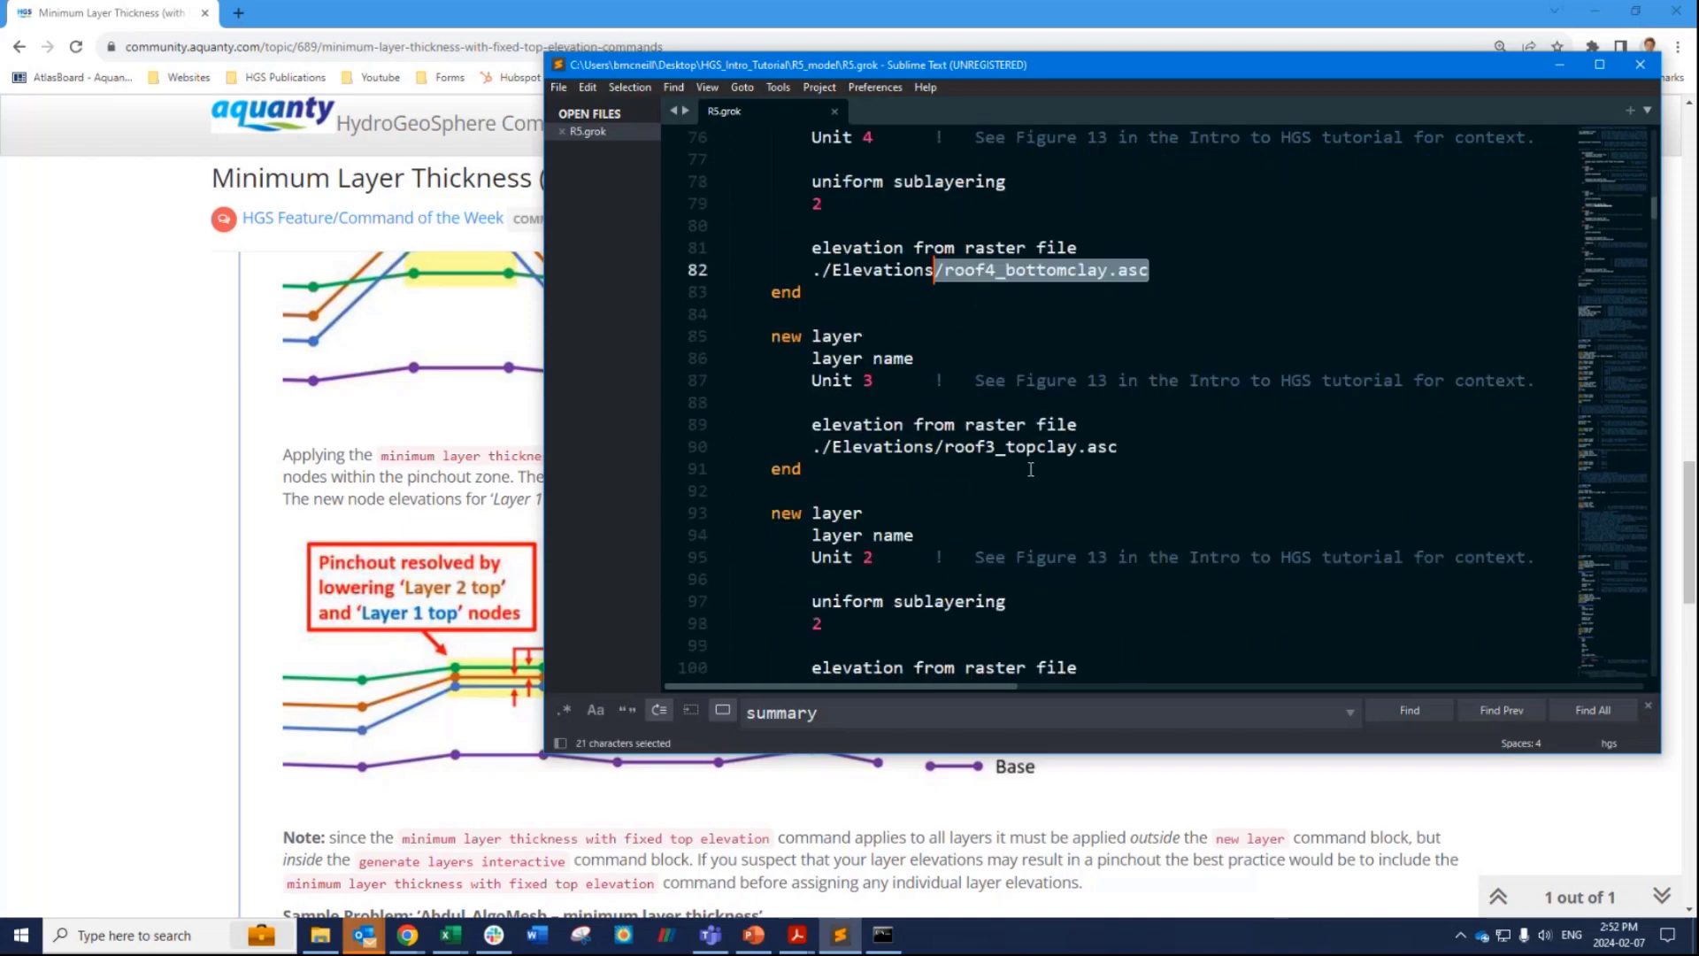
{"action": "left_click_drag", "start_coordinate": [802, 469], "coordinate": [728, 343]}
{"action": "left_click_drag", "start_coordinate": [873, 381], "coordinate": [811, 381]}
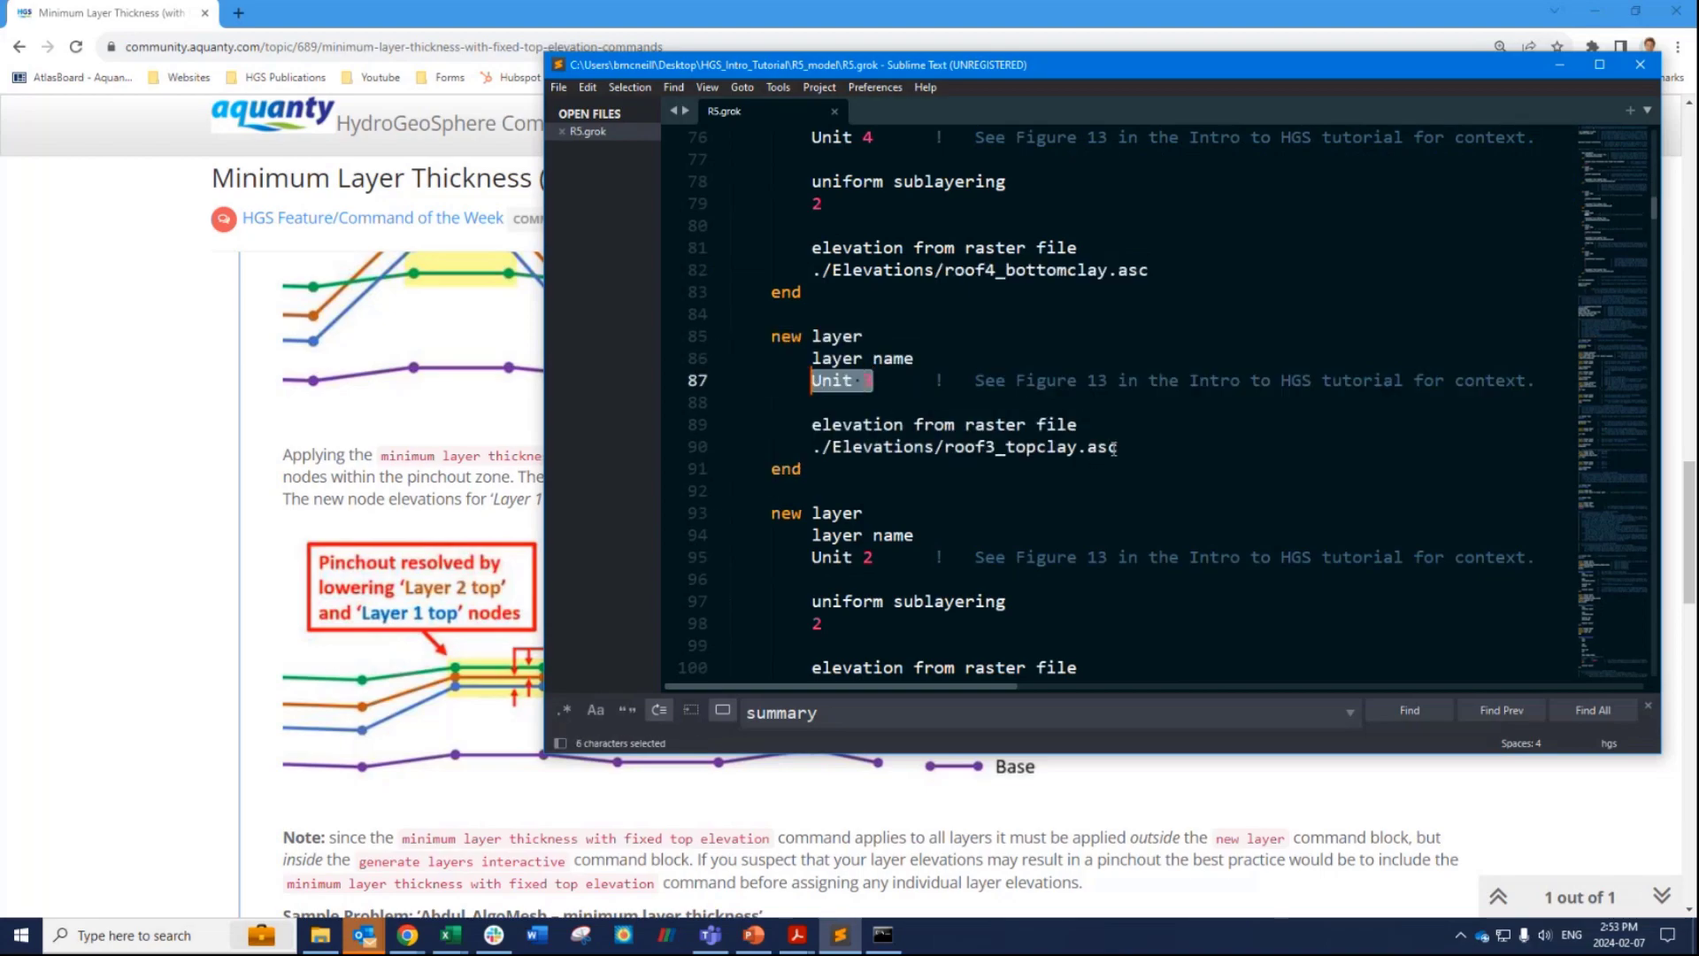
{"action": "left_click_drag", "start_coordinate": [1116, 449], "coordinate": [946, 452]}
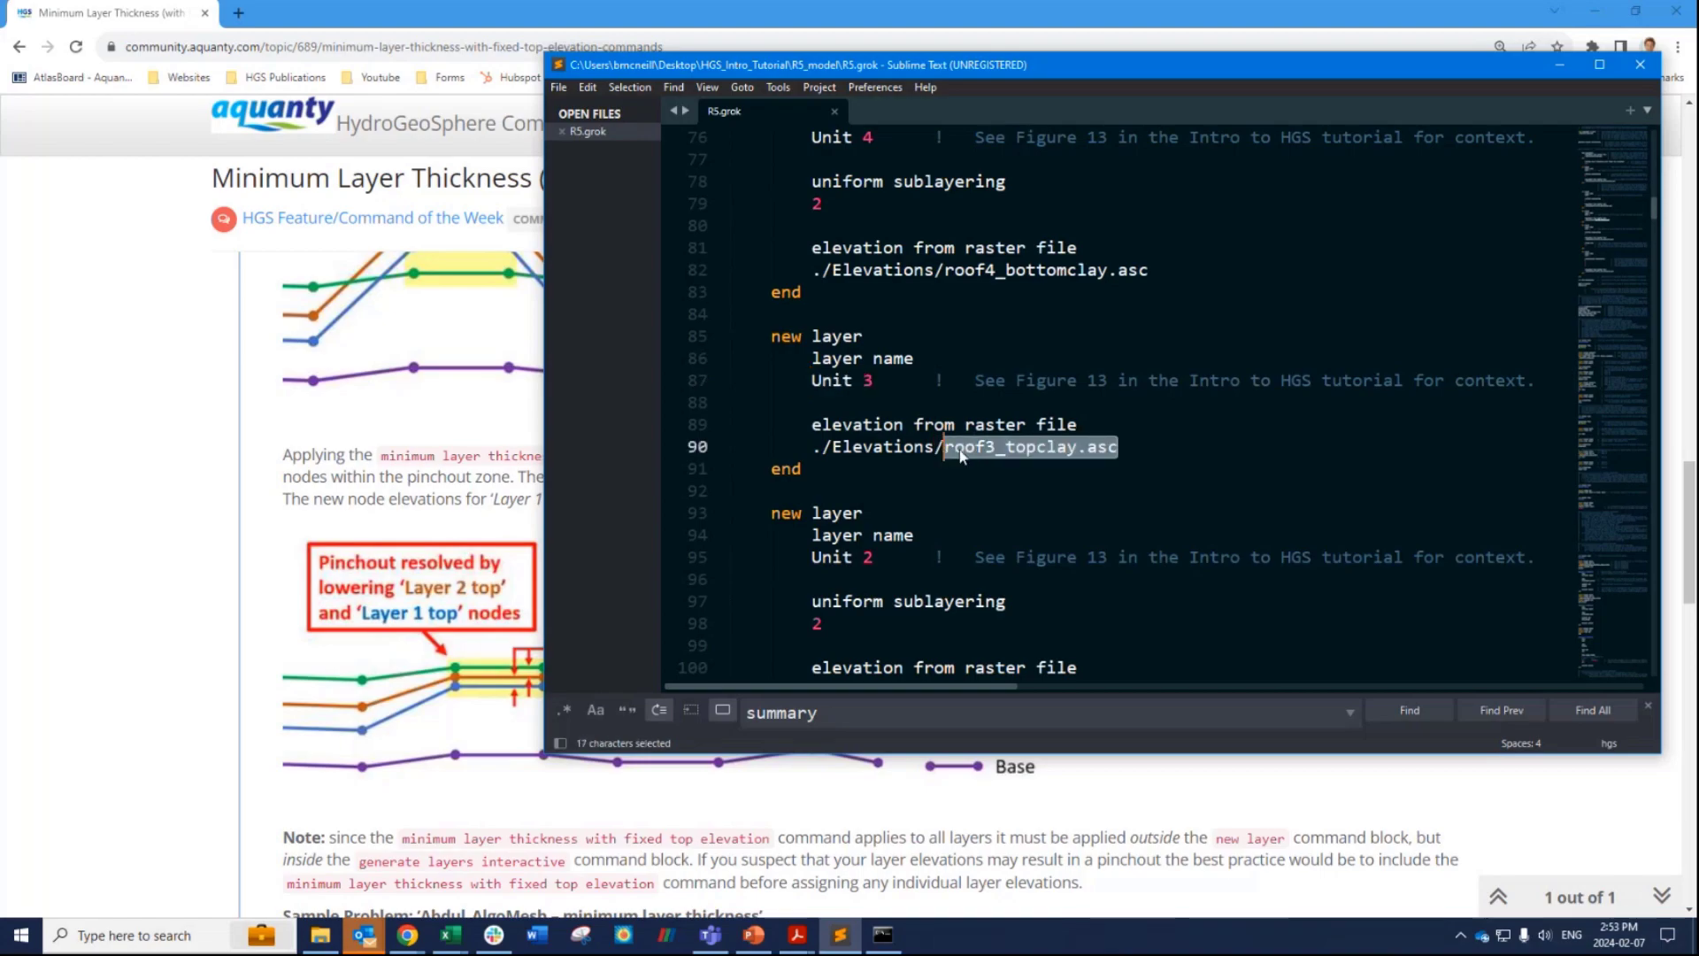
Compare the elevation raster files referenced by the Unit 1 and Unit 2 layer blocks.
{"action": "scroll", "coordinate": [964, 452], "scroll_direction": "down", "scroll_amount": 3}
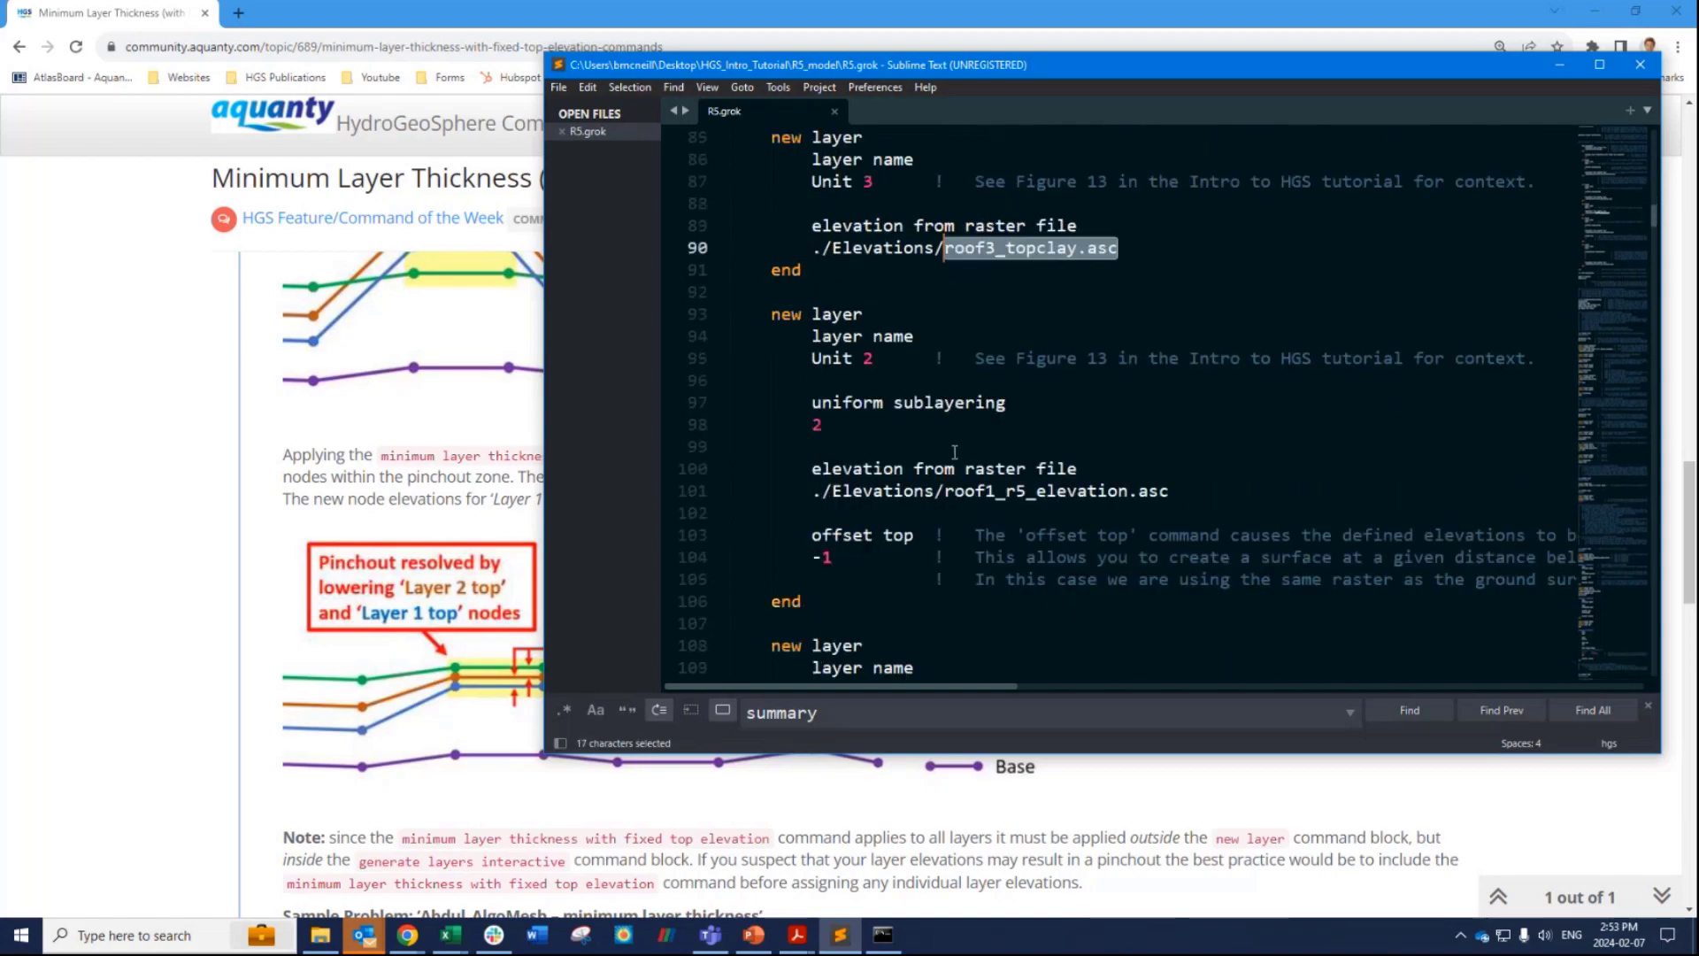
{"action": "scroll", "coordinate": [950, 453], "scroll_direction": "down", "scroll_amount": 5}
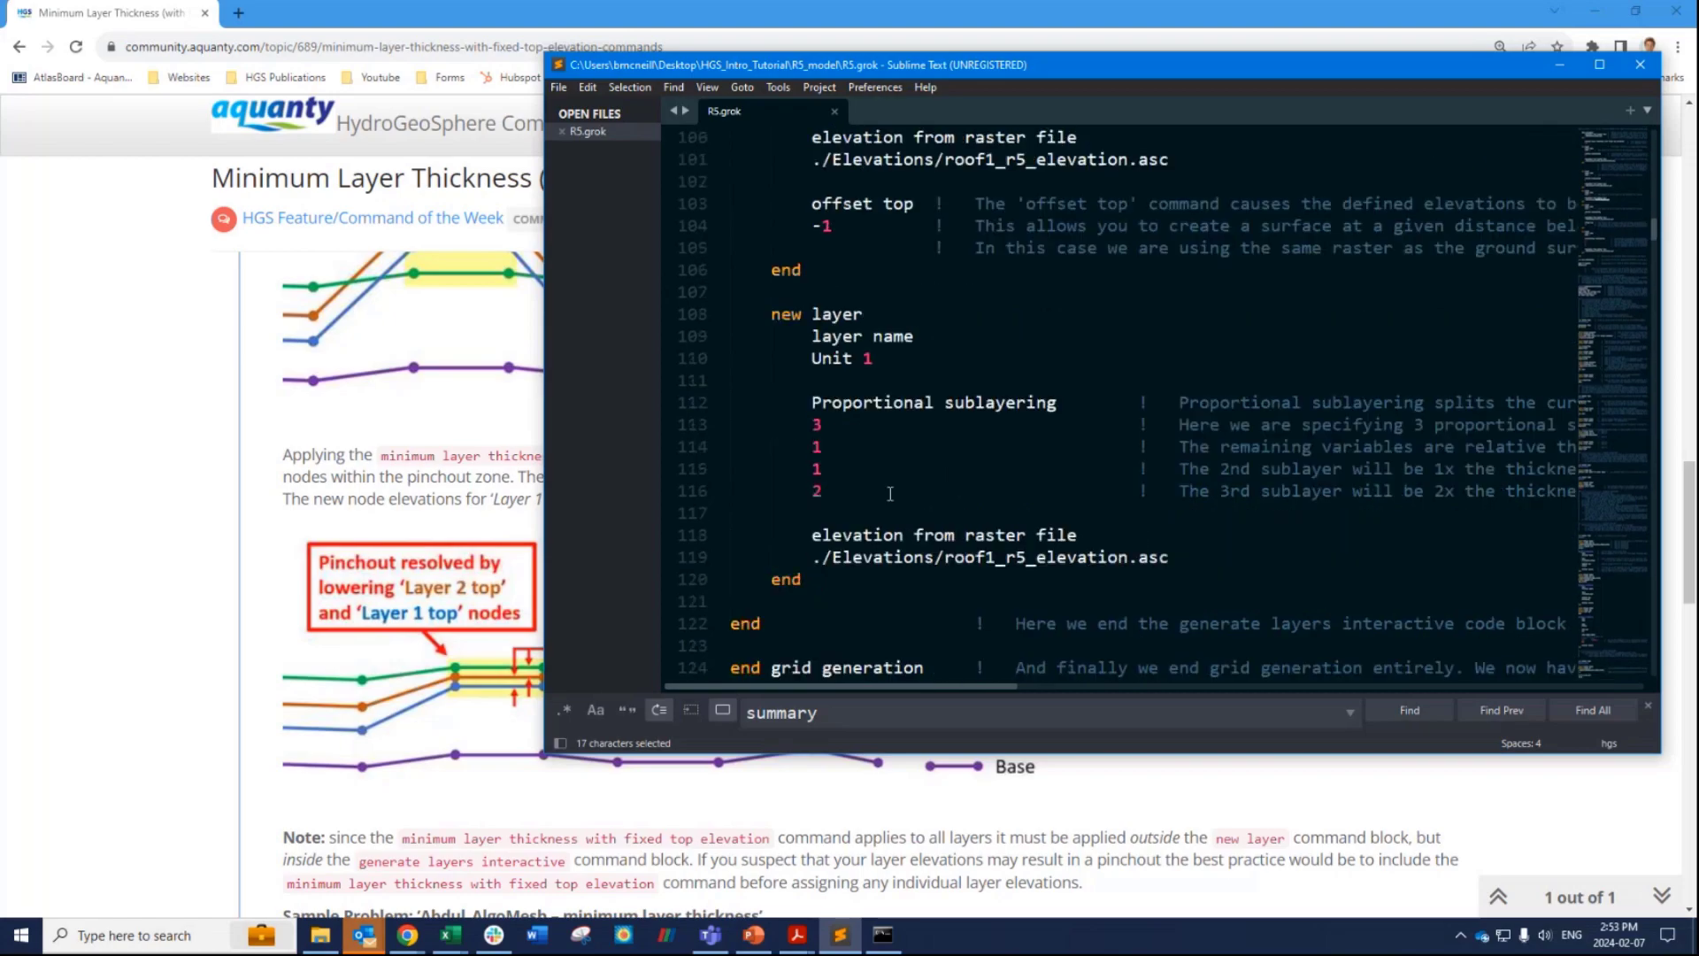
{"action": "left_click_drag", "start_coordinate": [1173, 555], "coordinate": [944, 558]}
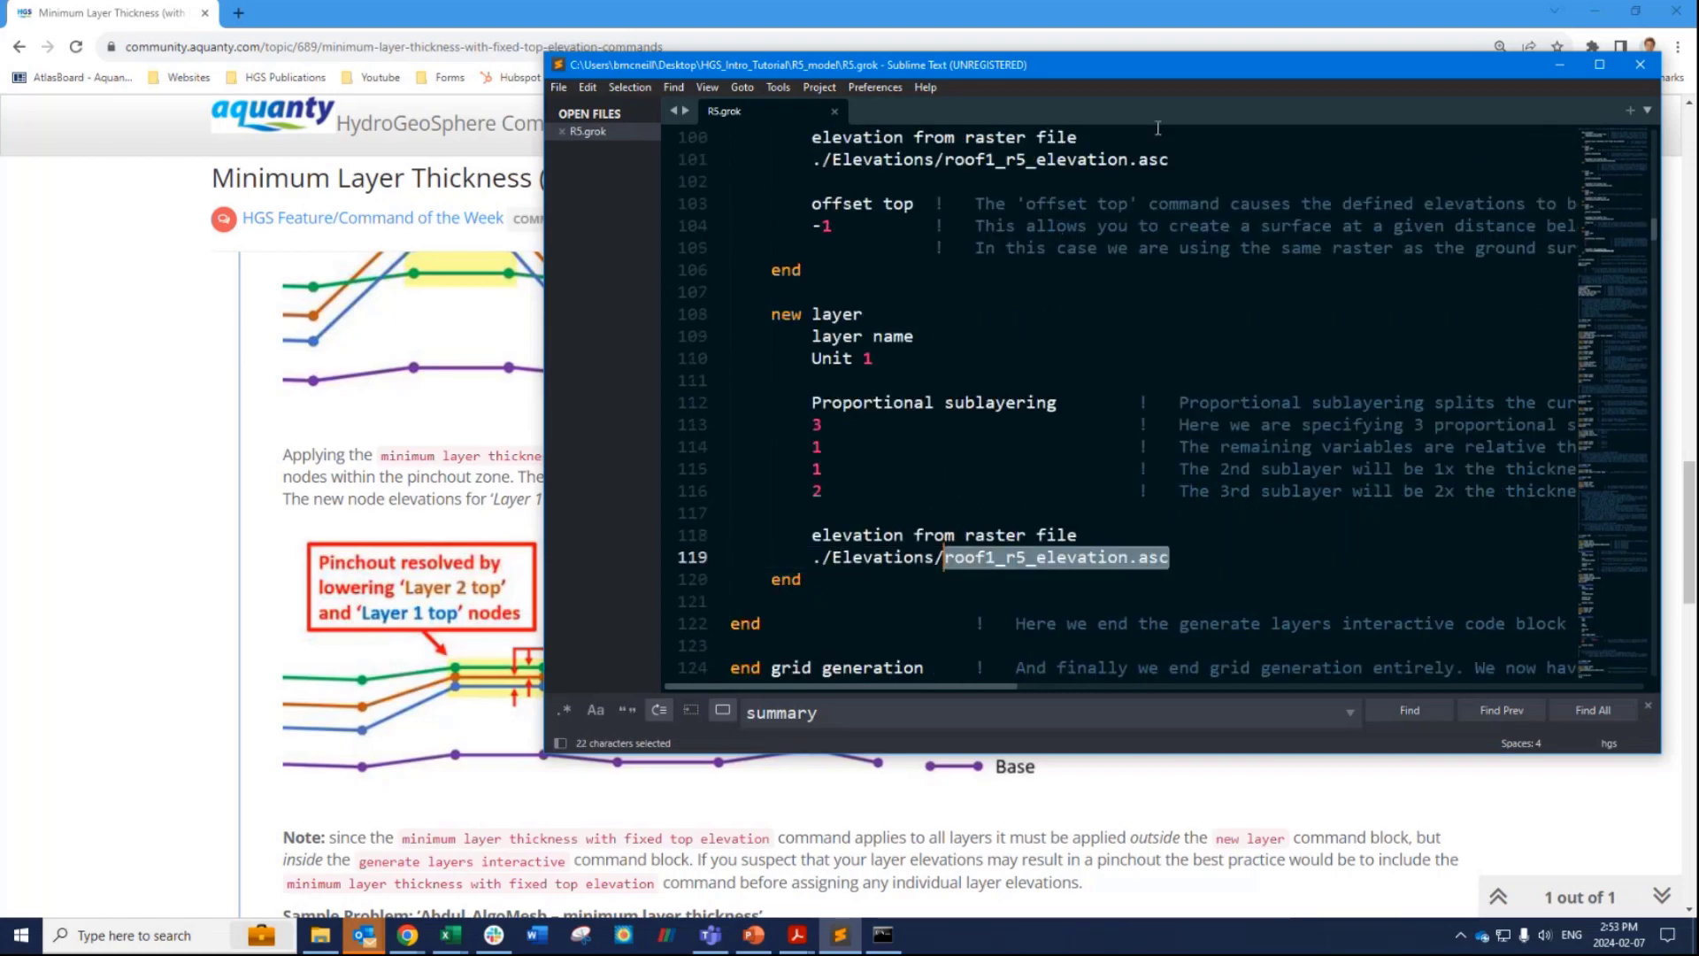
{"action": "left_click_drag", "start_coordinate": [1171, 158], "coordinate": [944, 159]}
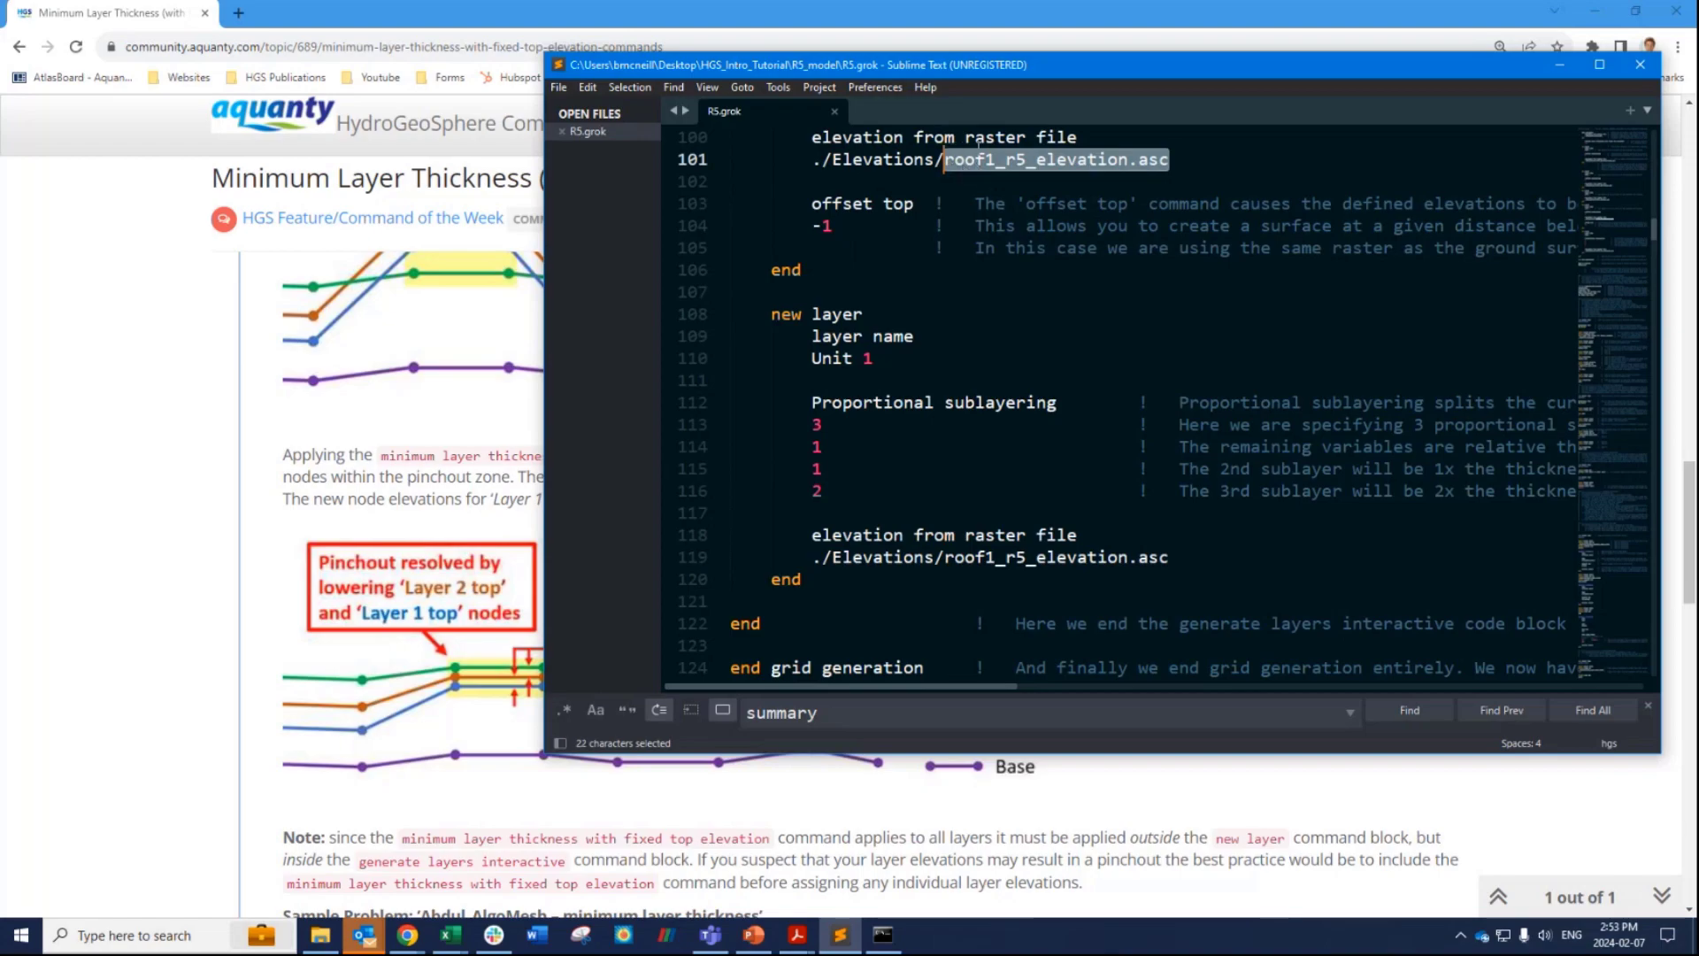
Examine the Unit 2 layer block, focusing on its offset top command and the elevation raster it applies to.
{"action": "scroll", "coordinate": [948, 249], "scroll_direction": "up", "scroll_amount": 3}
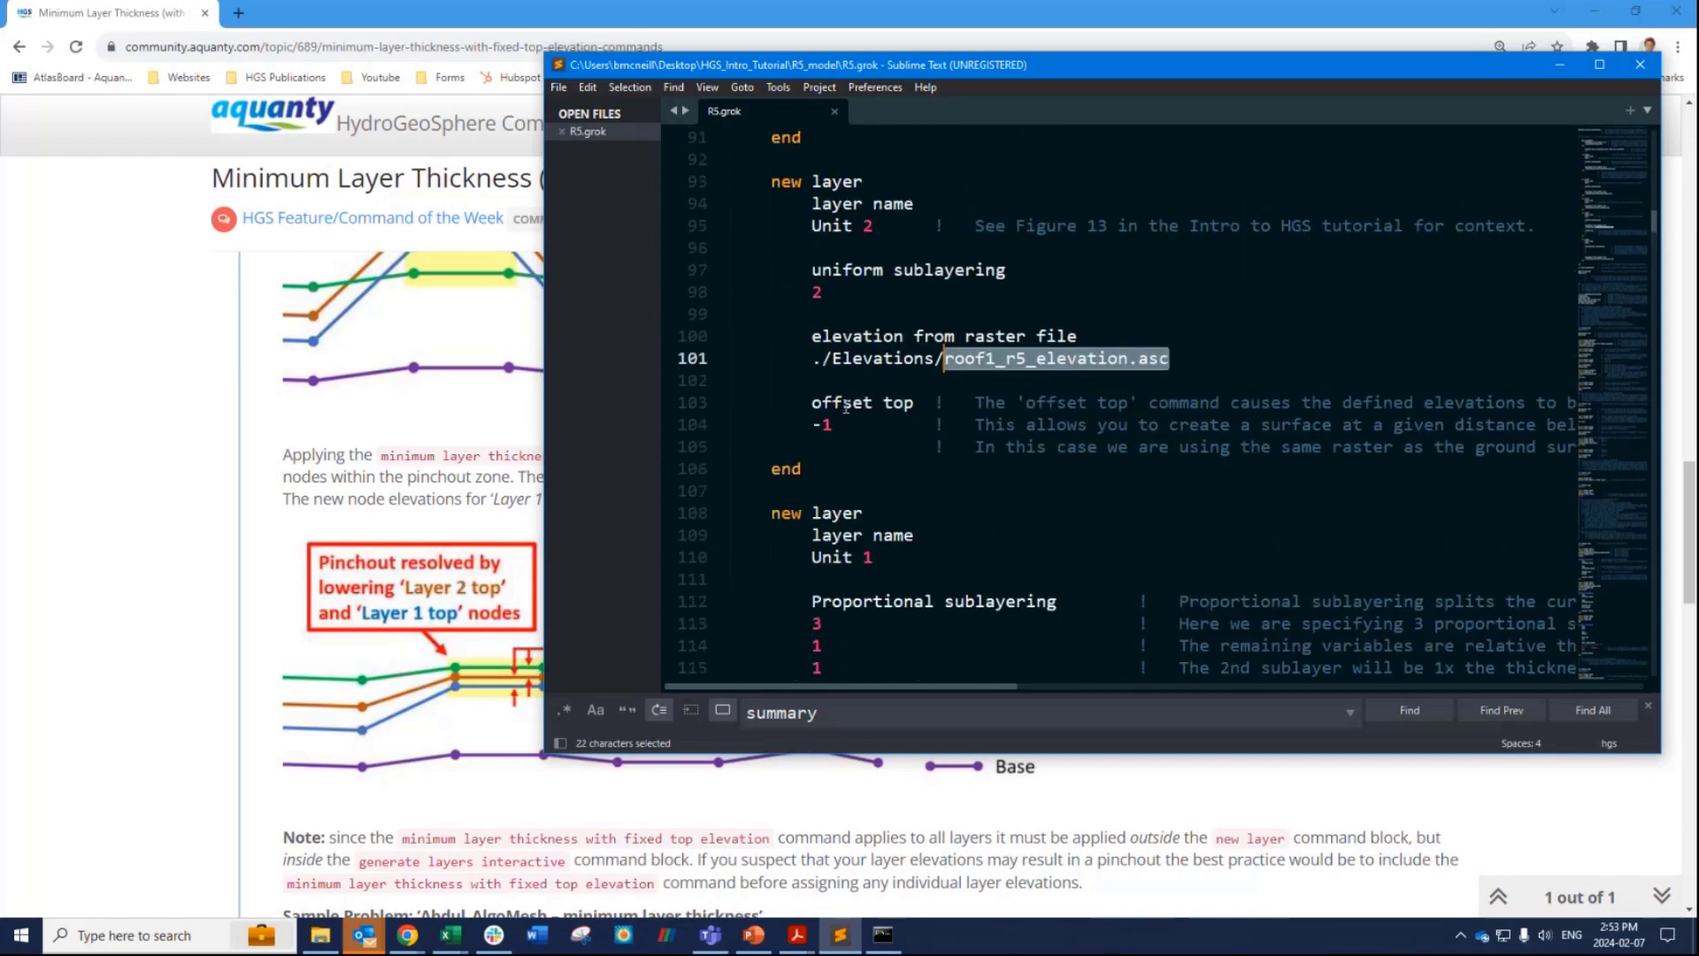
{"action": "scroll", "coordinate": [841, 403], "scroll_direction": "down", "scroll_amount": 2}
{"action": "scroll", "coordinate": [841, 403], "scroll_direction": "up", "scroll_amount": 2}
{"action": "left_click_drag", "start_coordinate": [837, 422], "coordinate": [792, 401]}
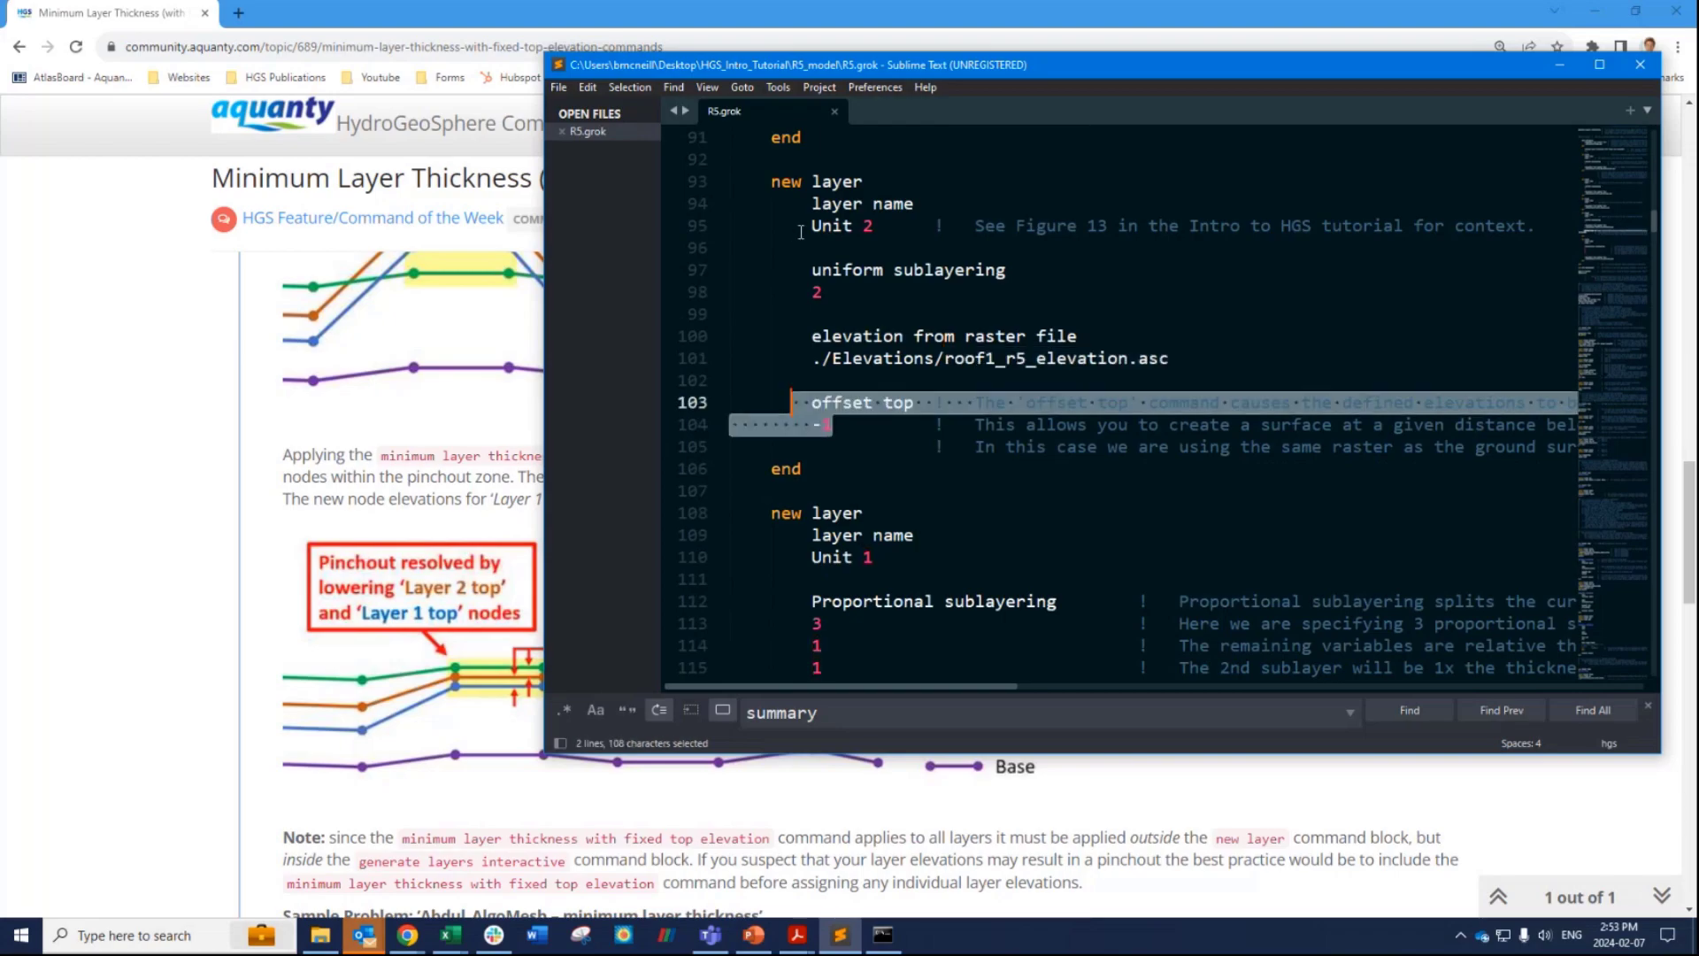
{"action": "left_click", "coordinate": [841, 226]}
{"action": "left_click_drag", "start_coordinate": [773, 184], "coordinate": [1176, 358]}
{"action": "left_click", "coordinate": [1150, 359]}
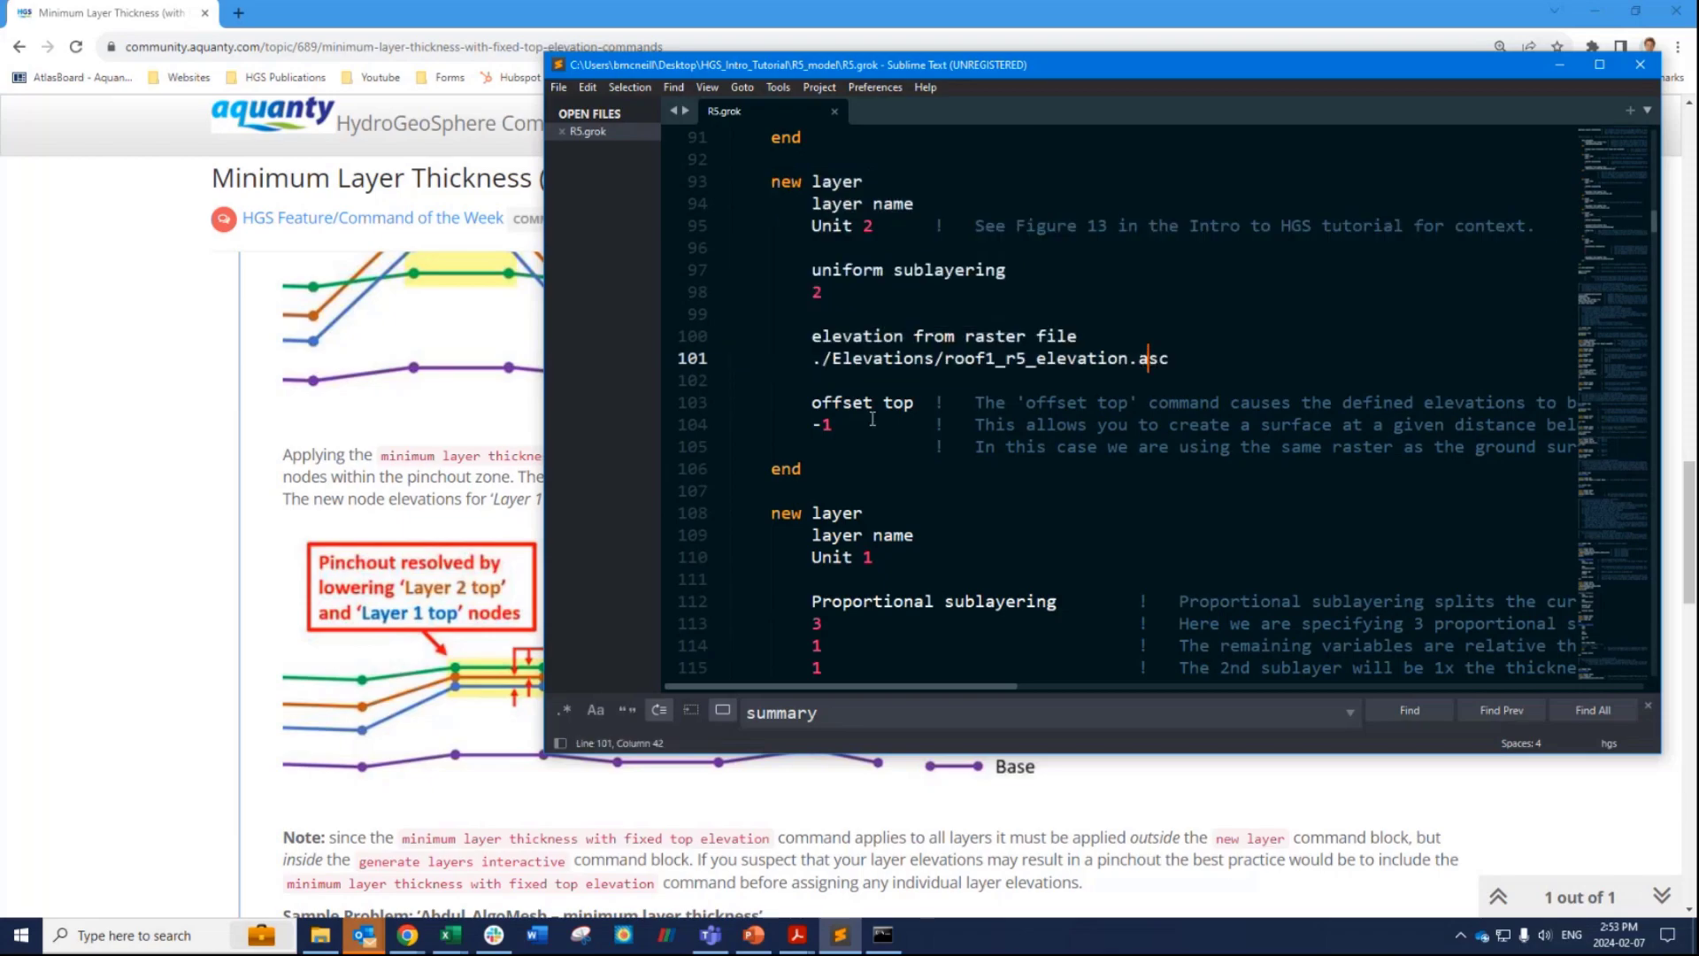
{"action": "triple_click", "coordinate": [818, 405]}
{"action": "left_click", "coordinate": [816, 406]}
{"action": "scroll", "coordinate": [838, 405], "scroll_direction": "down", "scroll_amount": 2}
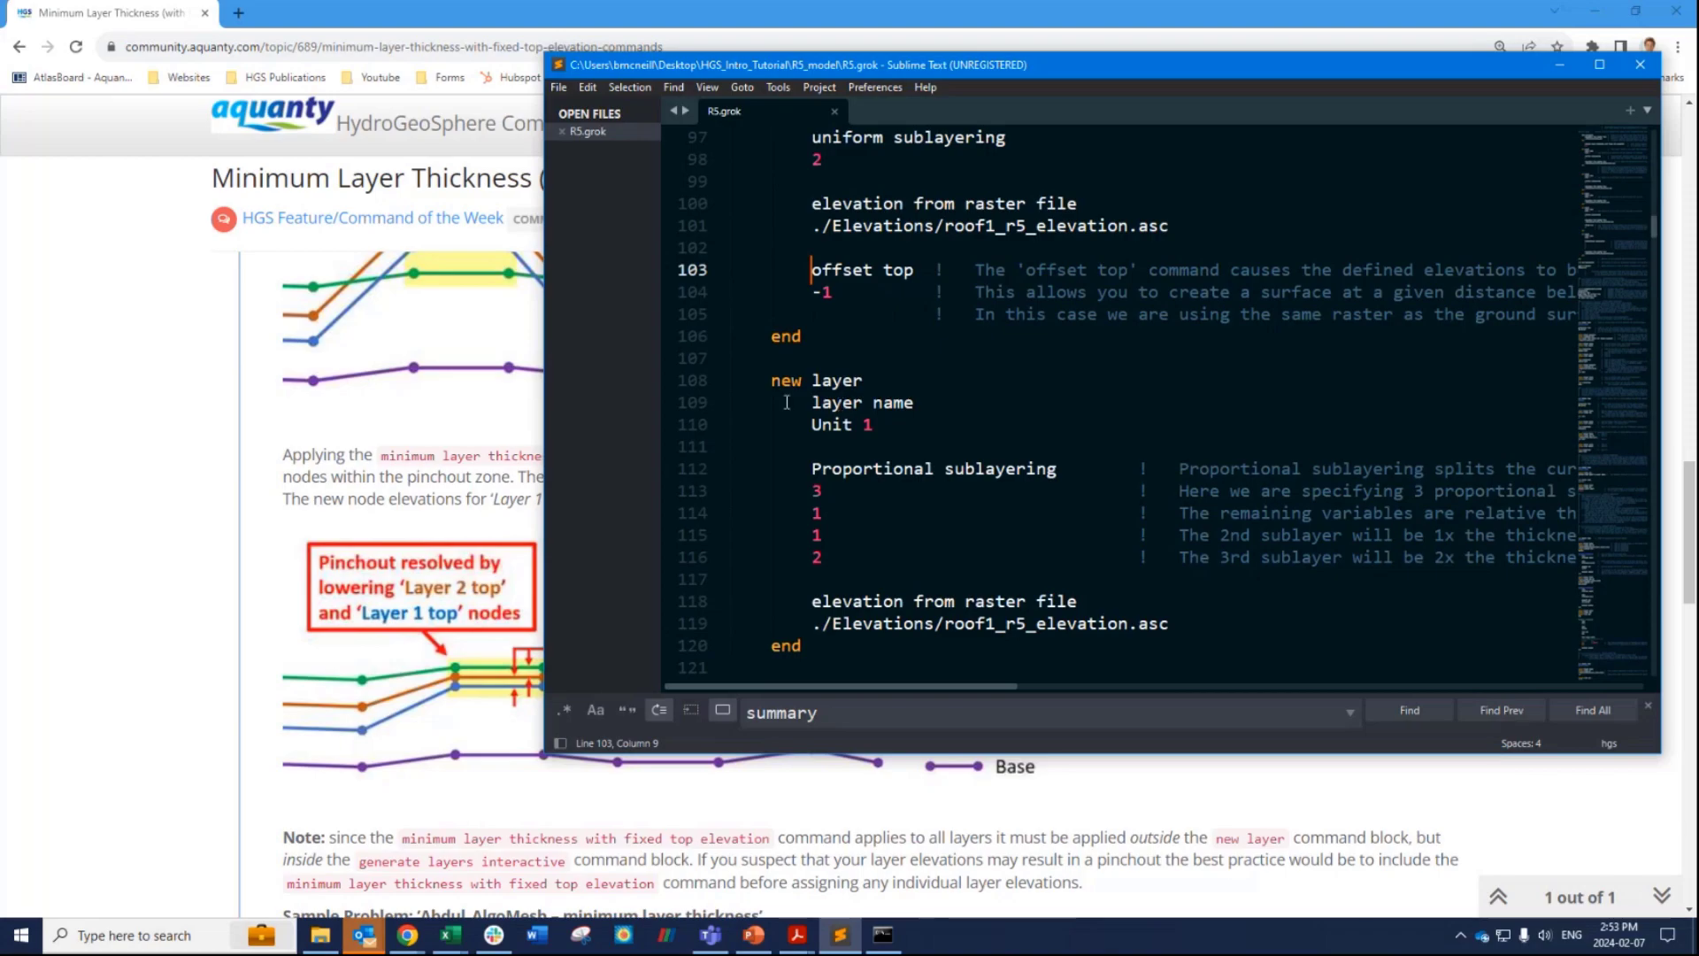
Examine the Unit 1 layer block and compare its proportional sublayering with the uniform sublayering in Unit 2.
{"action": "scroll", "coordinate": [804, 469], "scroll_direction": "down", "scroll_amount": 2}
{"action": "left_click_drag", "start_coordinate": [807, 513], "coordinate": [738, 249]}
{"action": "left_click", "coordinate": [874, 338]}
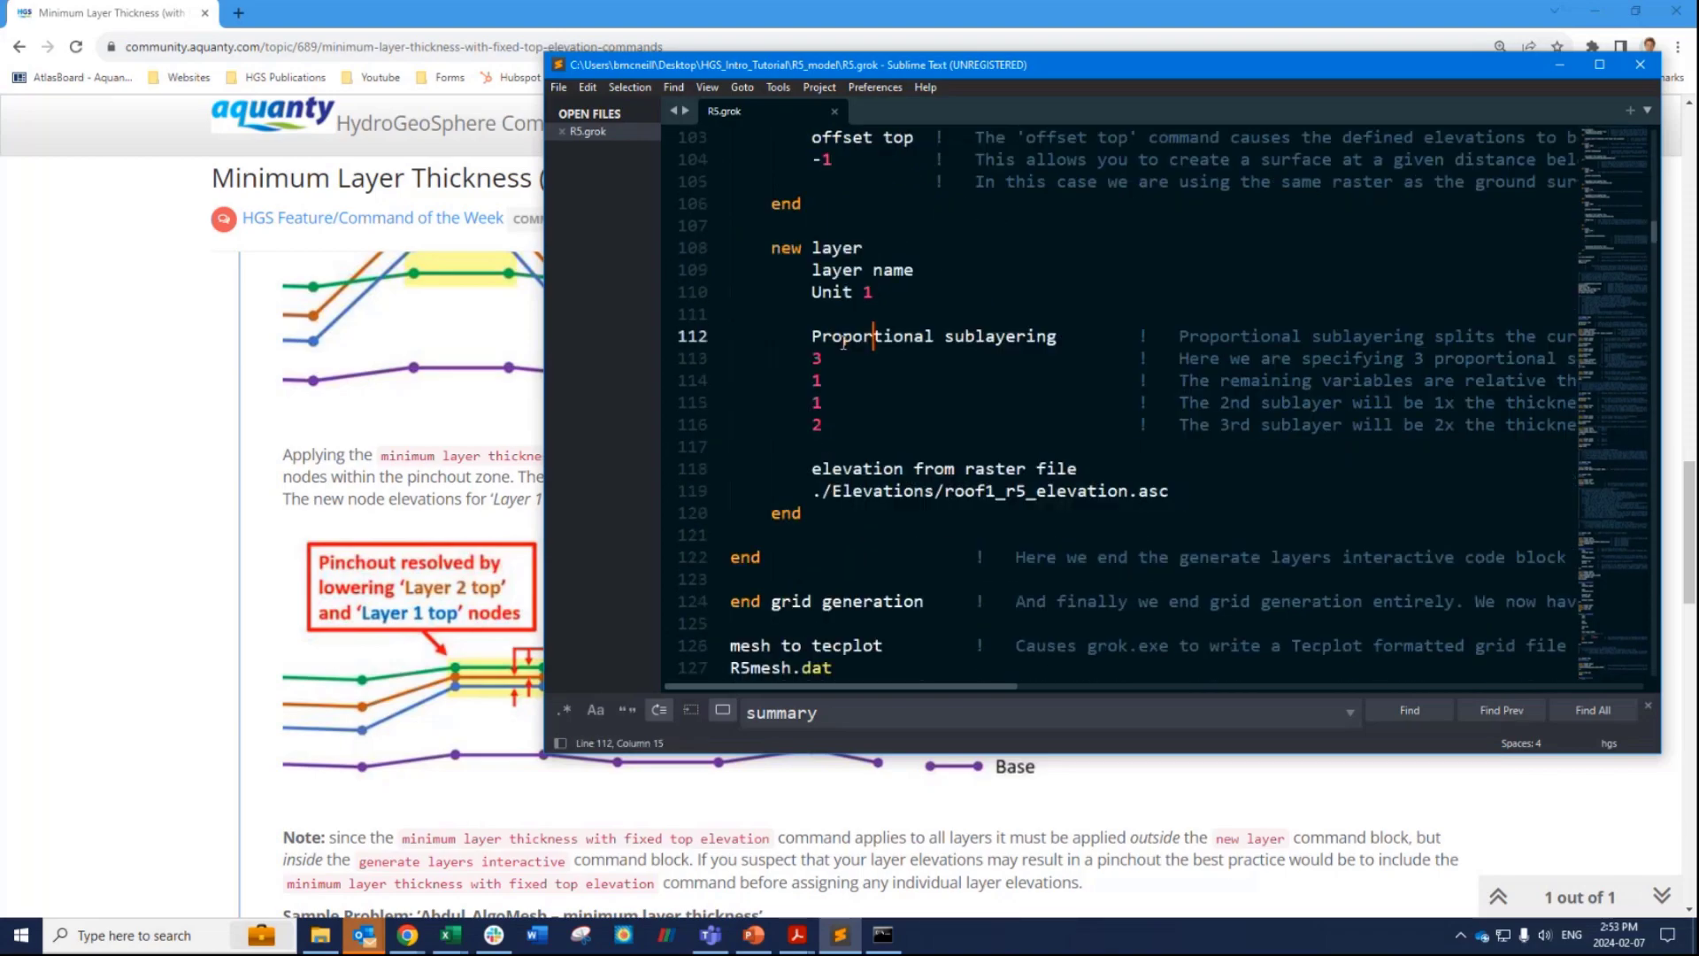
{"action": "left_click_drag", "start_coordinate": [814, 339], "coordinate": [1032, 345]}
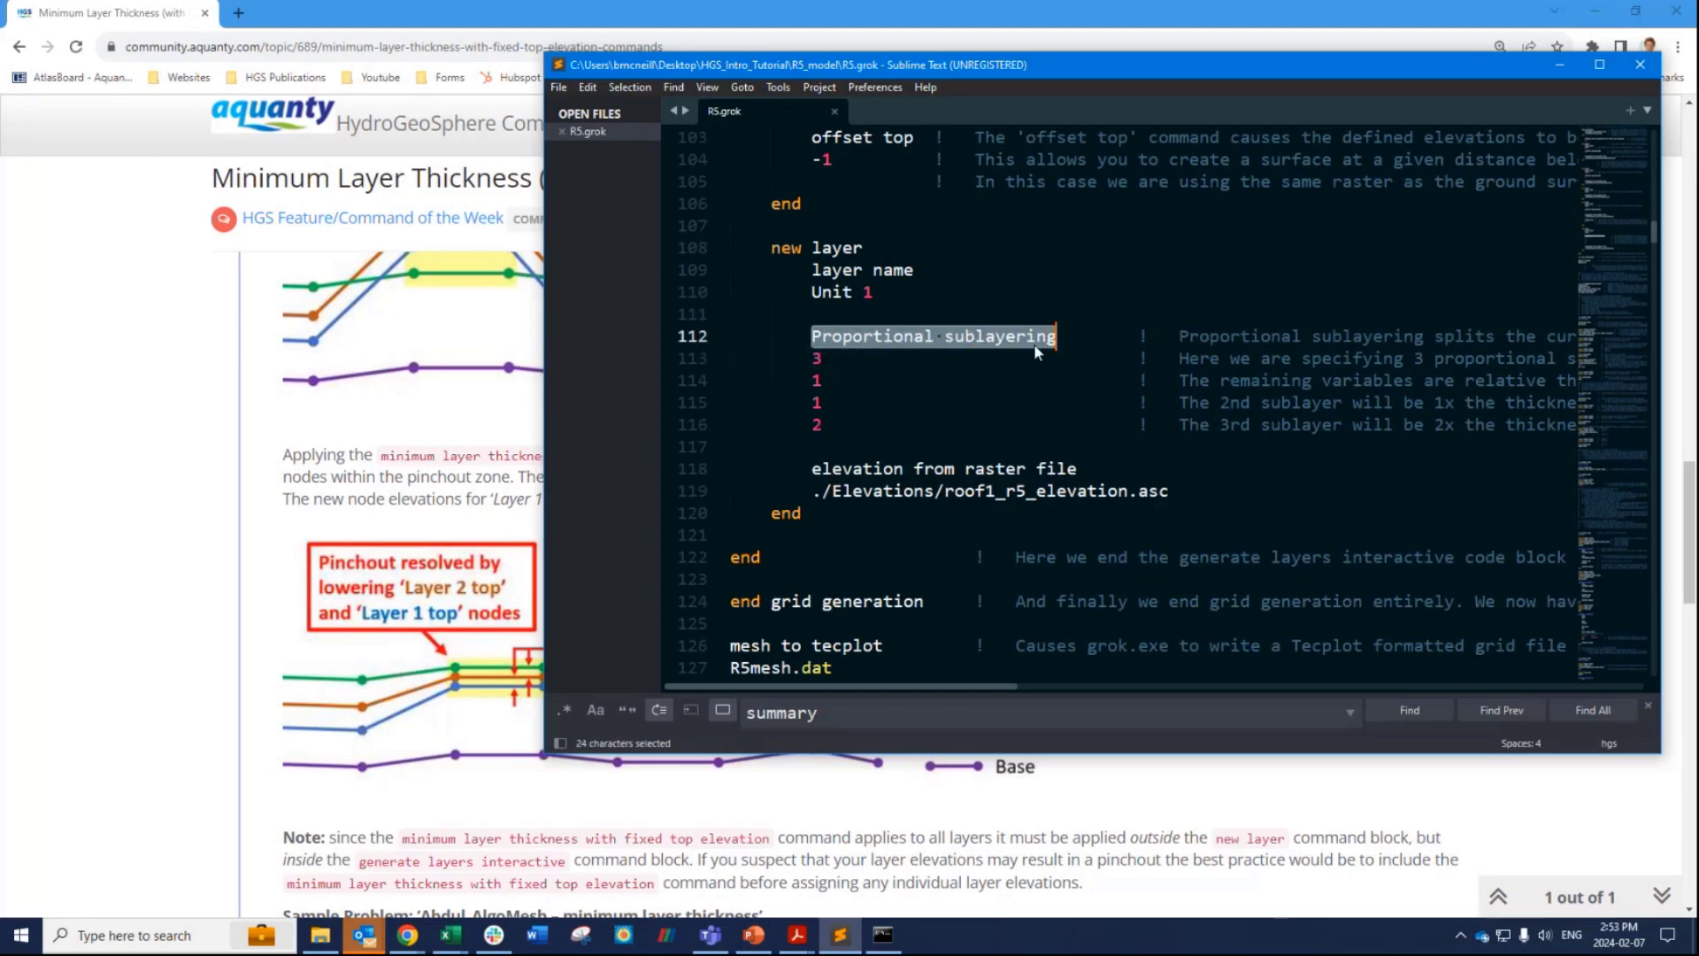
{"action": "scroll", "coordinate": [1032, 344], "scroll_direction": "up", "scroll_amount": 2}
{"action": "scroll", "coordinate": [1027, 346], "scroll_direction": "up", "scroll_amount": 3}
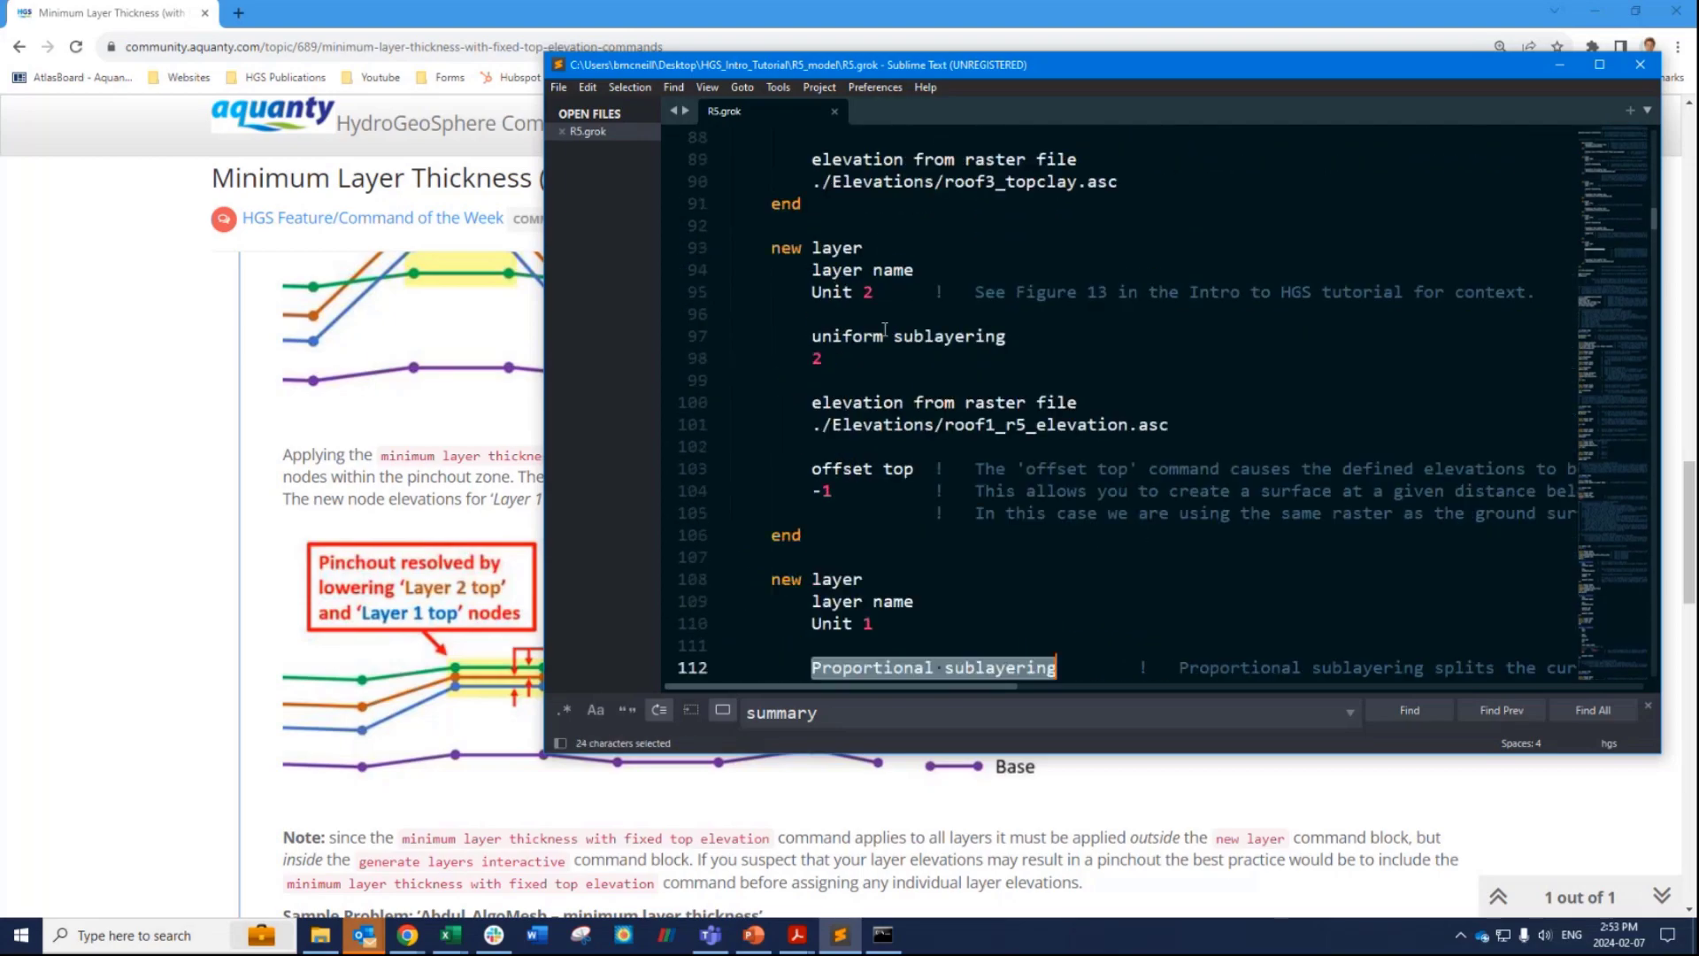
{"action": "left_click_drag", "start_coordinate": [1007, 338], "coordinate": [811, 339]}
{"action": "left_click", "coordinate": [881, 359]}
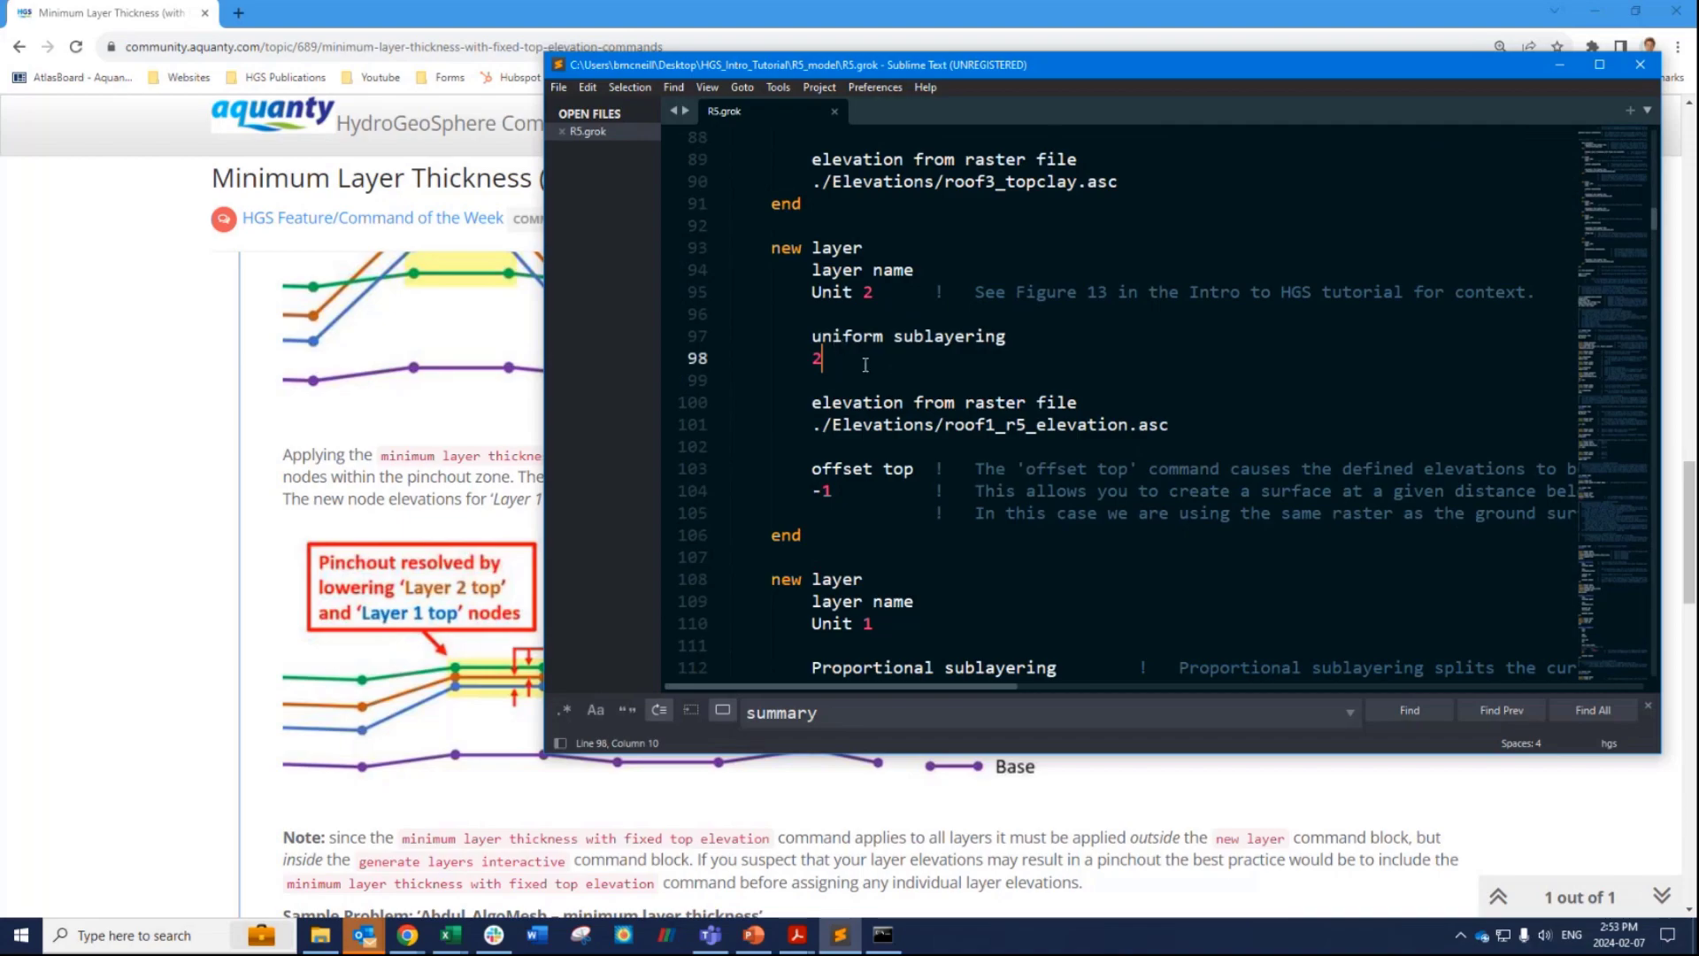
Examine the proportional sublayering in the Unit 1 block, going through the sublayer count and the three relative thickness values.
{"action": "scroll", "coordinate": [832, 359], "scroll_direction": "down", "scroll_amount": 5}
{"action": "left_click", "coordinate": [825, 361]}
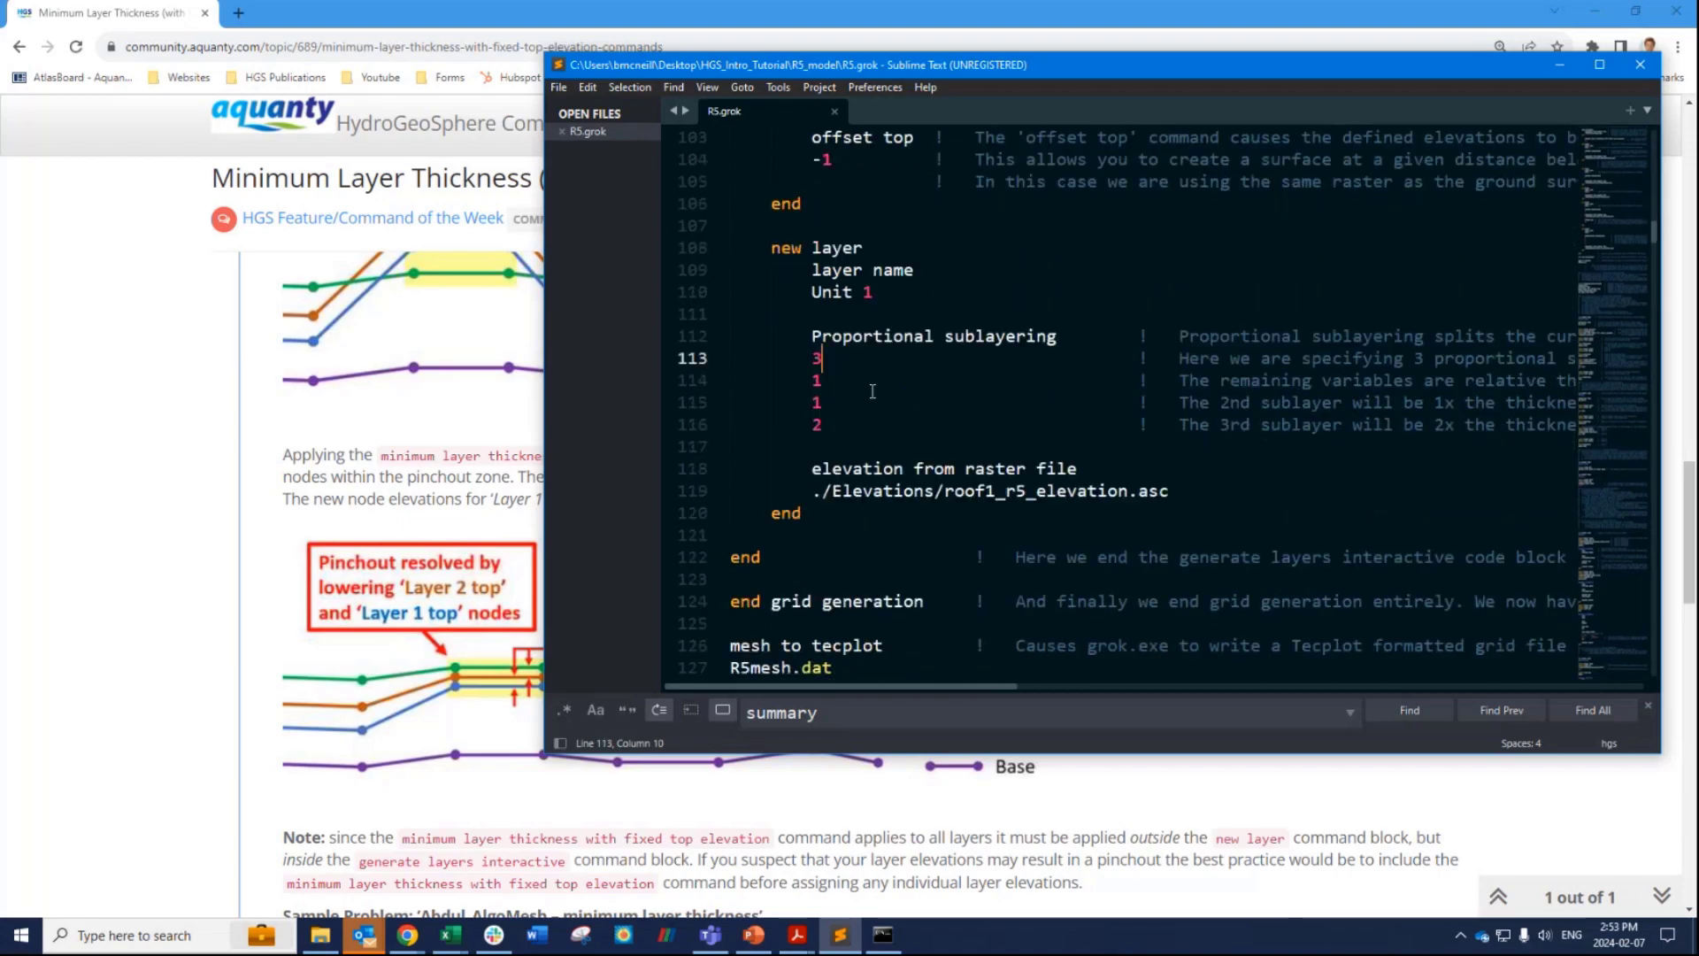
{"action": "left_click", "coordinate": [812, 381]}
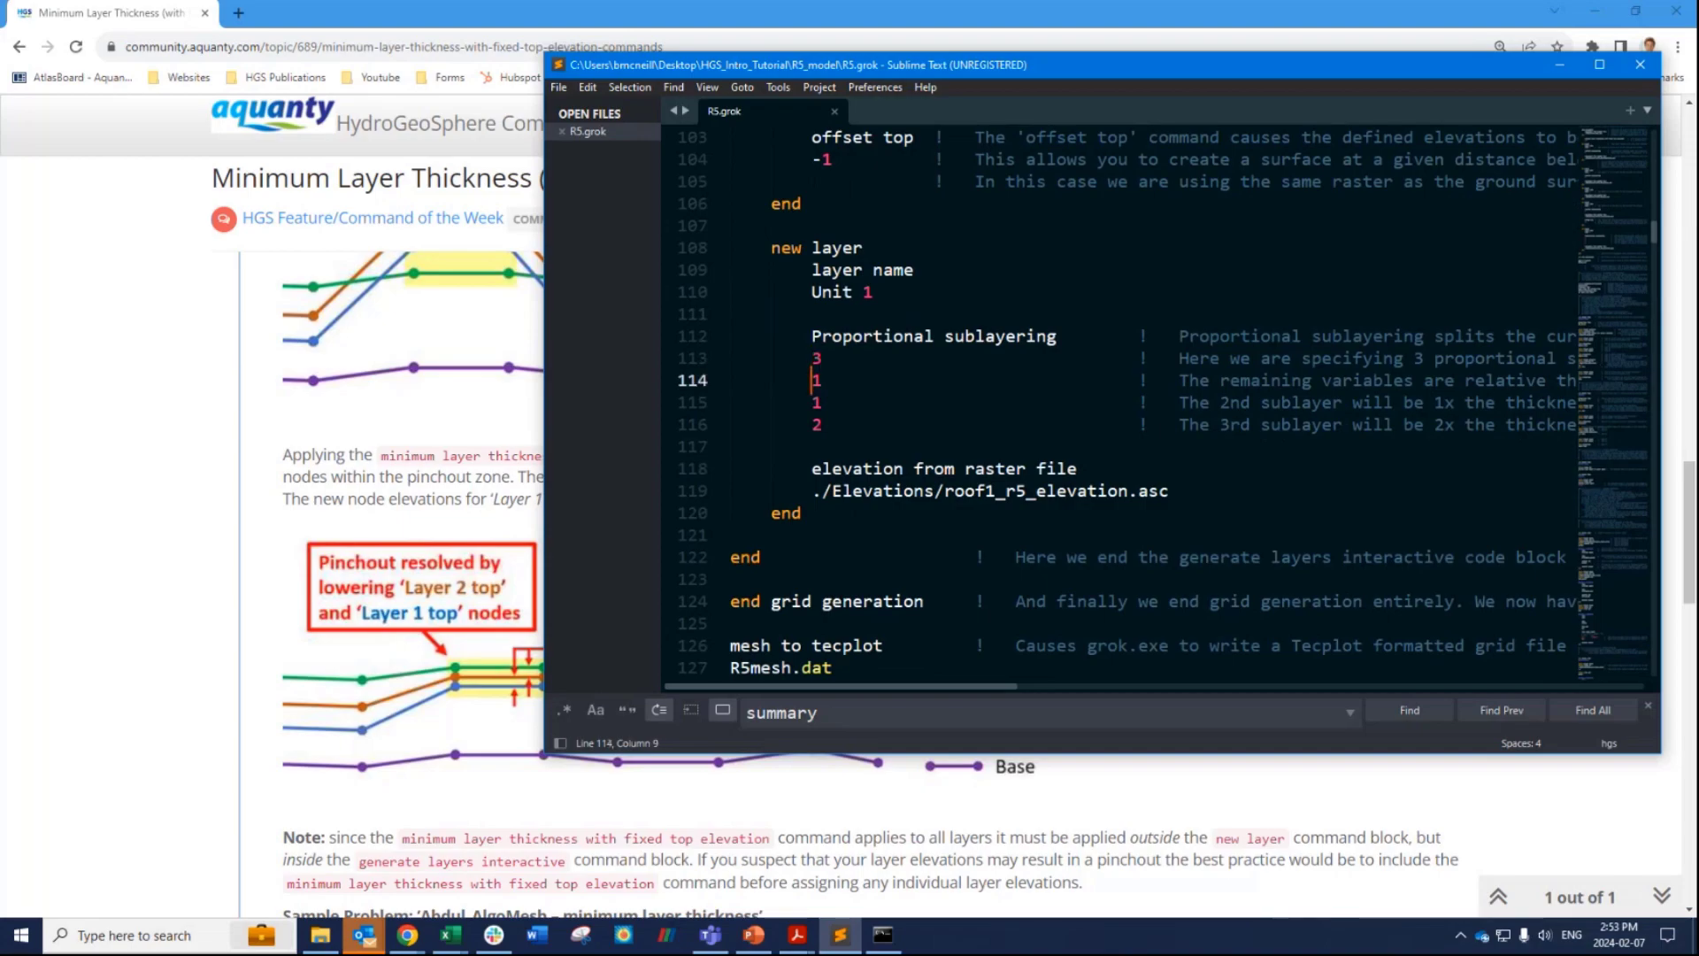
{"action": "left_click", "coordinate": [811, 402]}
{"action": "left_click", "coordinate": [812, 425]}
{"action": "left_click", "coordinate": [811, 381]}
{"action": "left_click", "coordinate": [812, 402]}
{"action": "left_click", "coordinate": [812, 425]}
{"action": "key", "text": "Up"}
{"action": "key", "text": "Up"}
{"action": "key", "text": "Down"}
{"action": "key", "text": "Down"}
{"action": "key", "text": "Up"}
{"action": "key", "text": "Up"}
{"action": "key", "text": "Down"}
{"action": "key", "text": "Down"}
{"action": "key", "text": "Down"}
{"action": "key", "text": "Down"}
{"action": "key", "text": "Down"}
Examine the end commands that close the Unit 1 layer, the generate layers interactive block and grid generation.
{"action": "left_click_drag", "start_coordinate": [820, 509], "coordinate": [763, 513]}
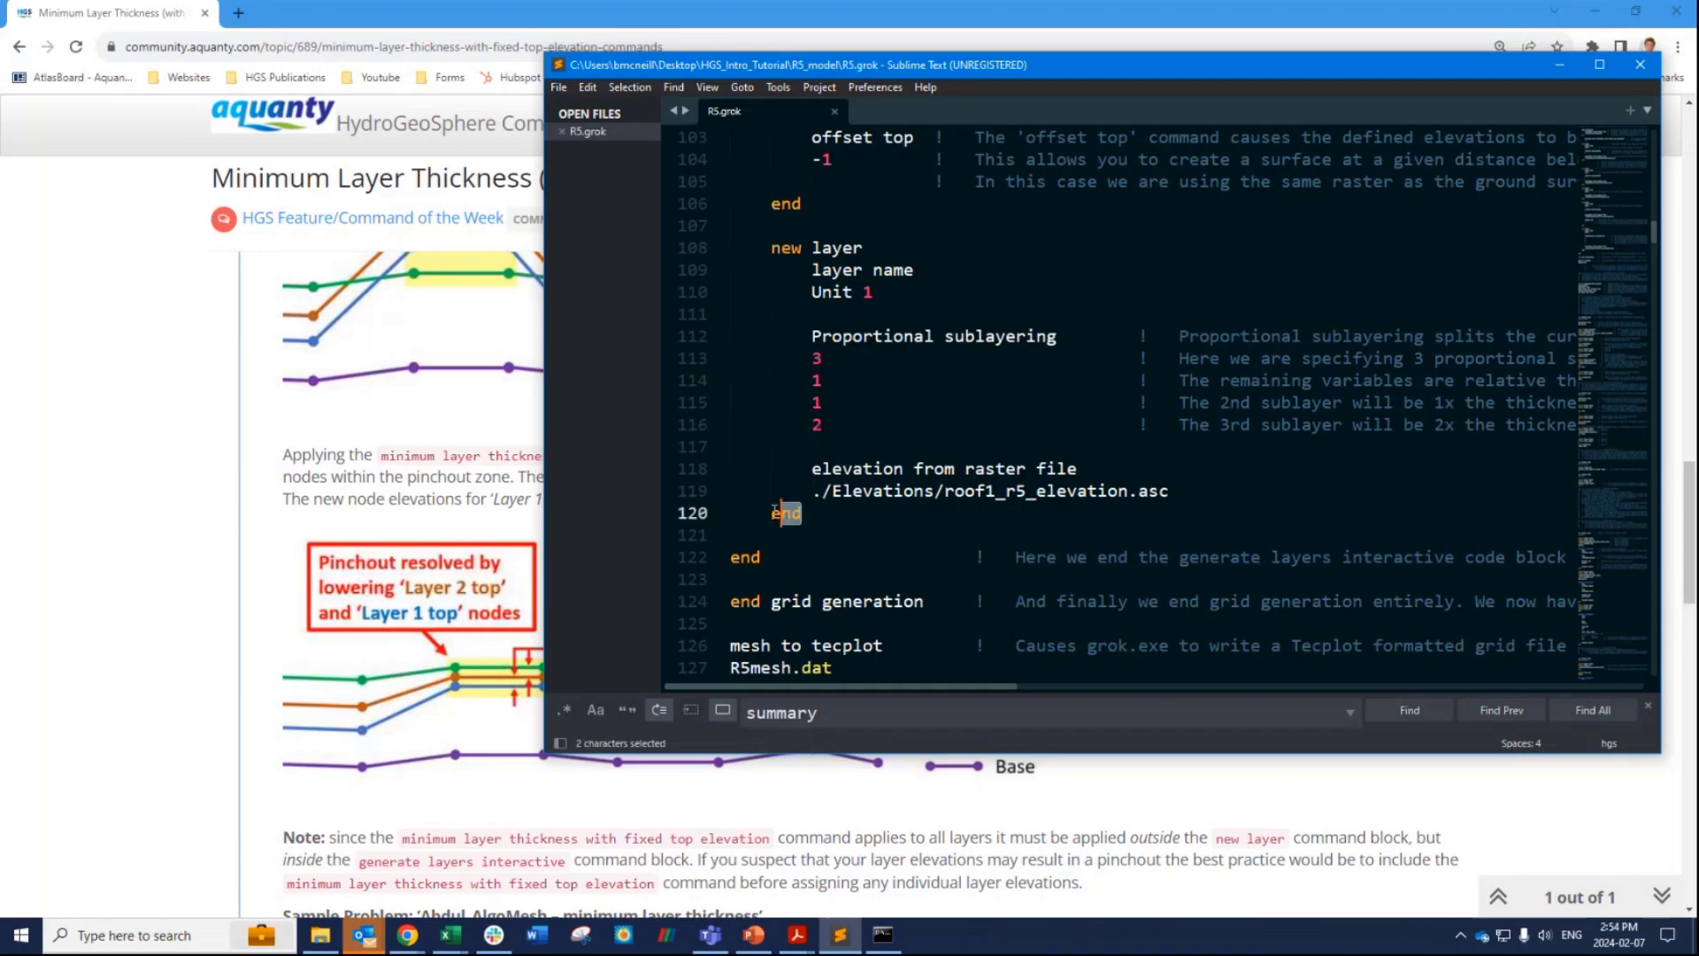
{"action": "double_click", "coordinate": [748, 558]}
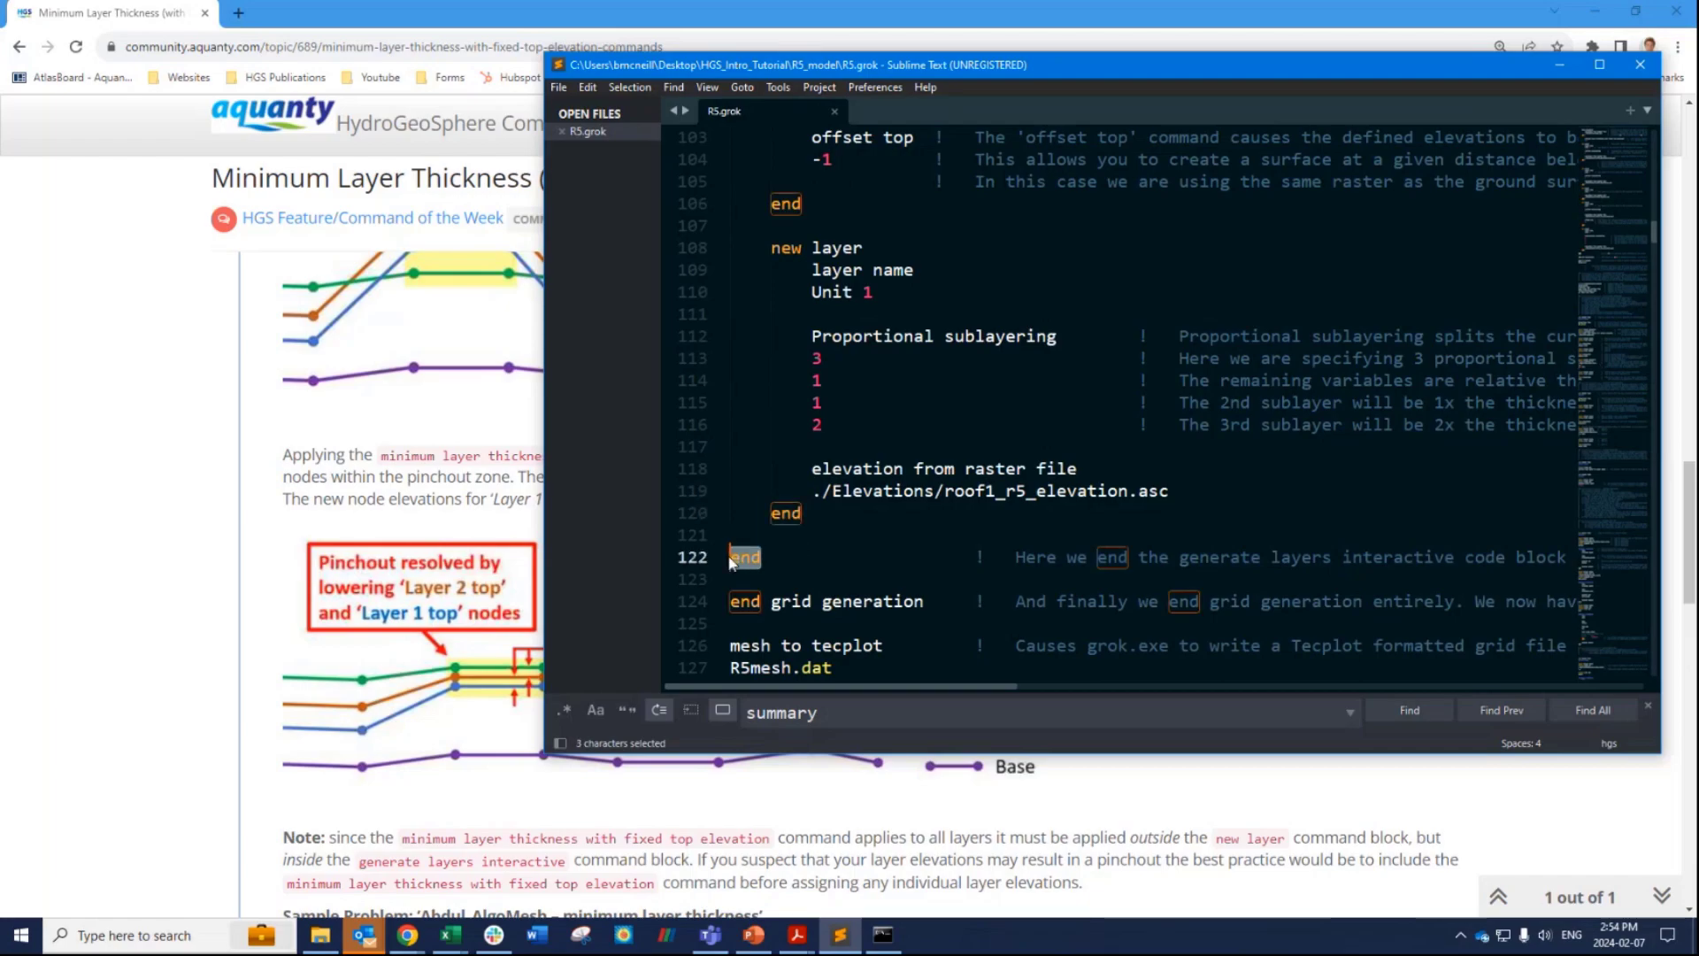
{"action": "scroll", "coordinate": [762, 544], "scroll_direction": "up", "scroll_amount": 11}
{"action": "scroll", "coordinate": [761, 542], "scroll_direction": "up", "scroll_amount": 11}
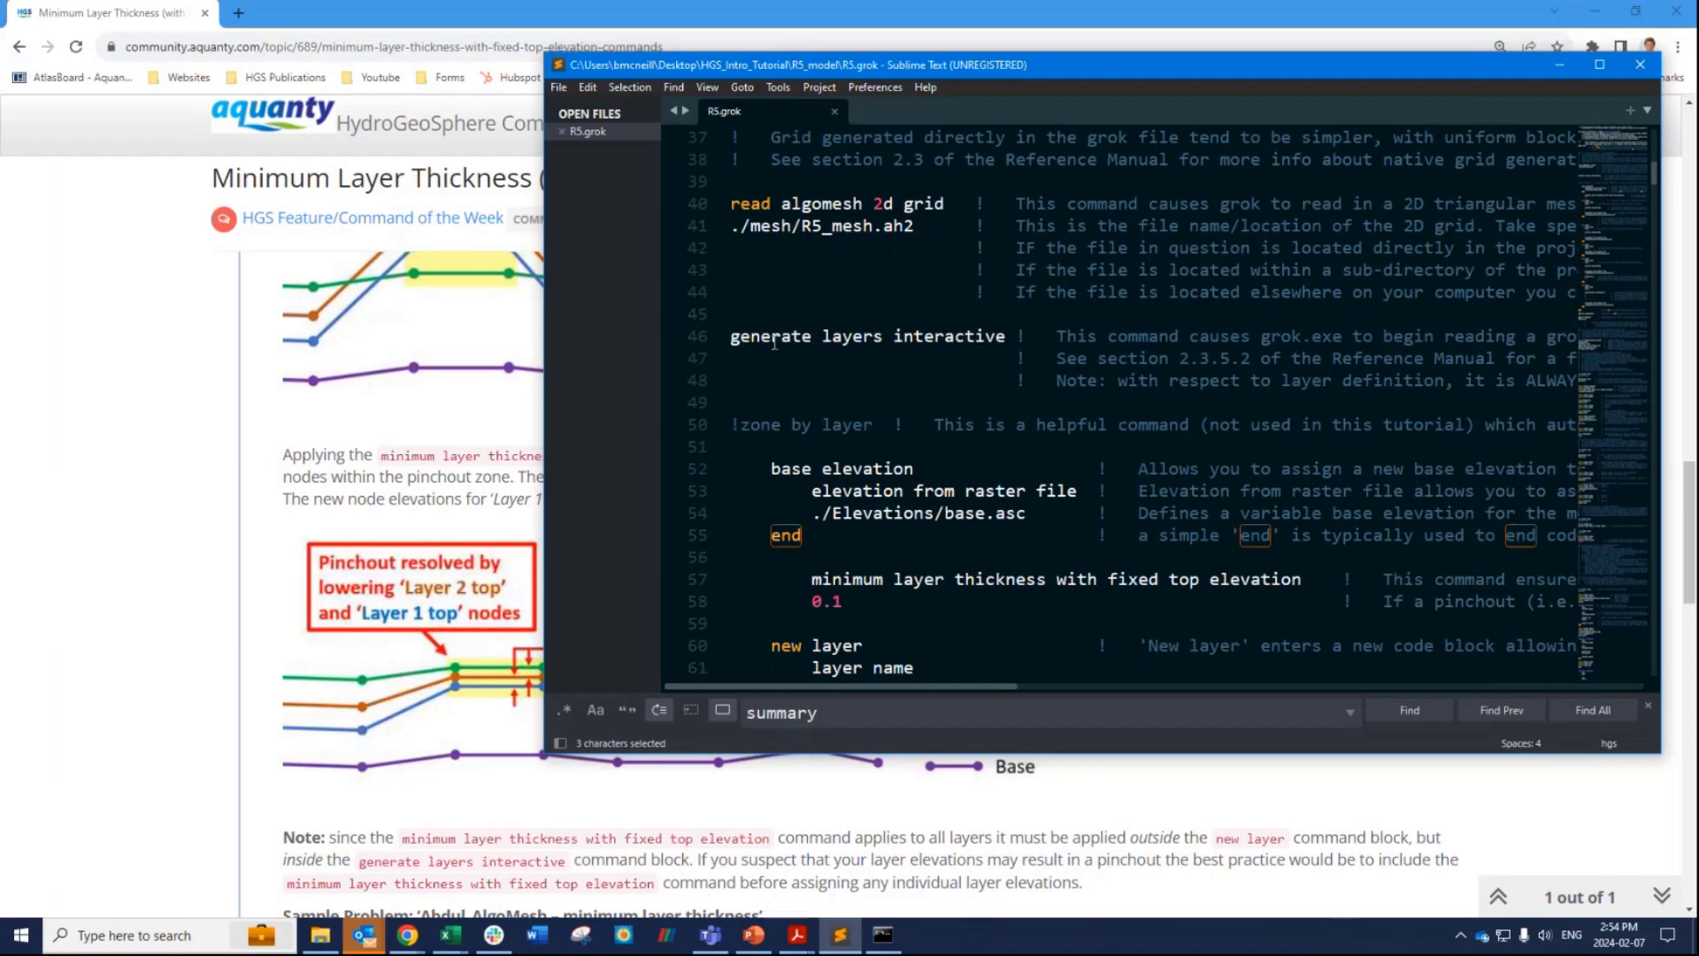
{"action": "scroll", "coordinate": [775, 344], "scroll_direction": "down", "scroll_amount": 20}
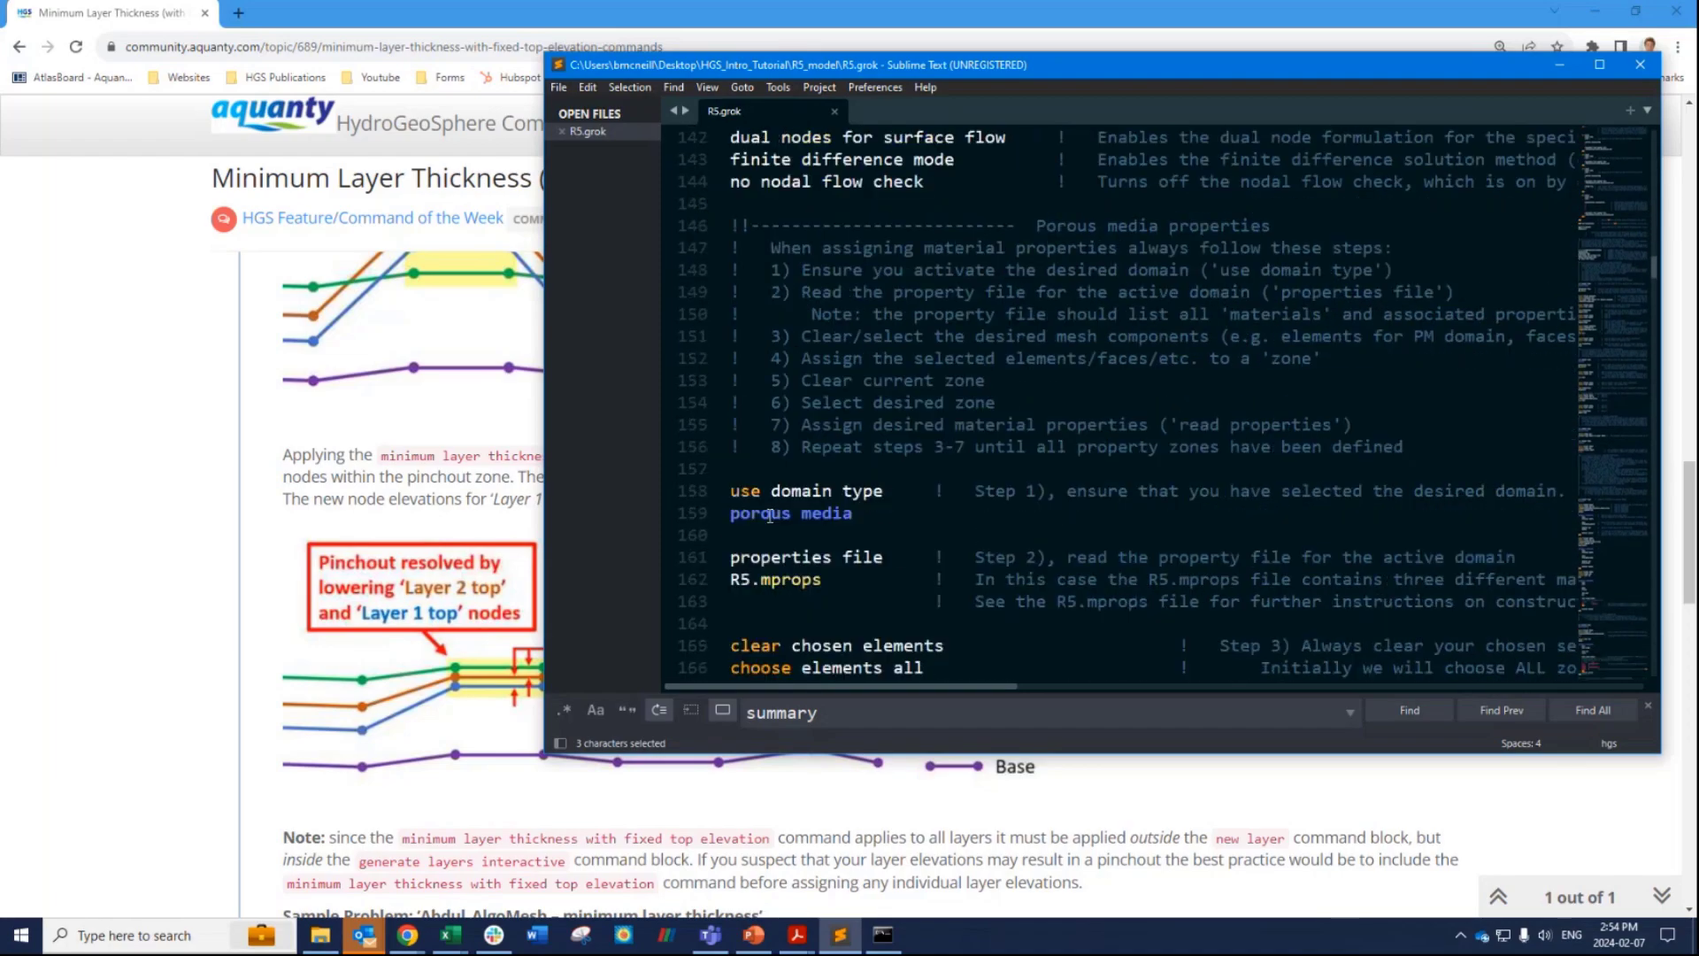
{"action": "scroll", "coordinate": [775, 482], "scroll_direction": "up", "scroll_amount": 8}
{"action": "left_click_drag", "start_coordinate": [926, 270], "coordinate": [730, 271]}
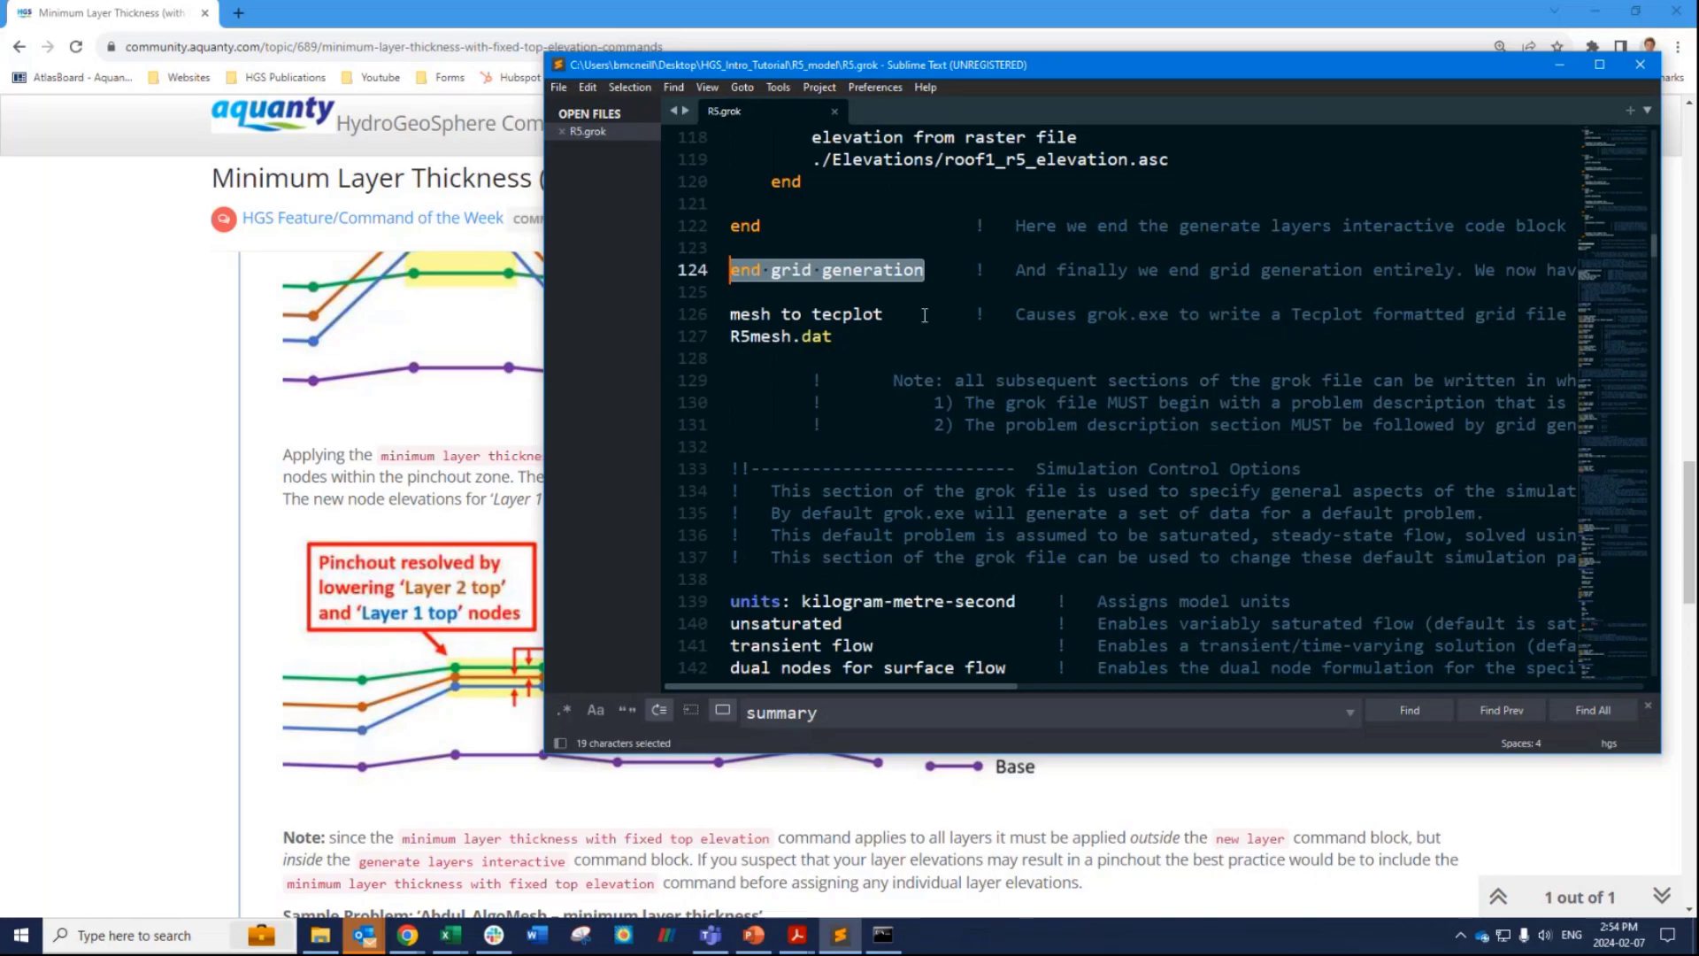
Add a "skip on" command on the line directly after R5mesh.dat and save the grok file.
{"action": "left_click", "coordinate": [836, 357]}
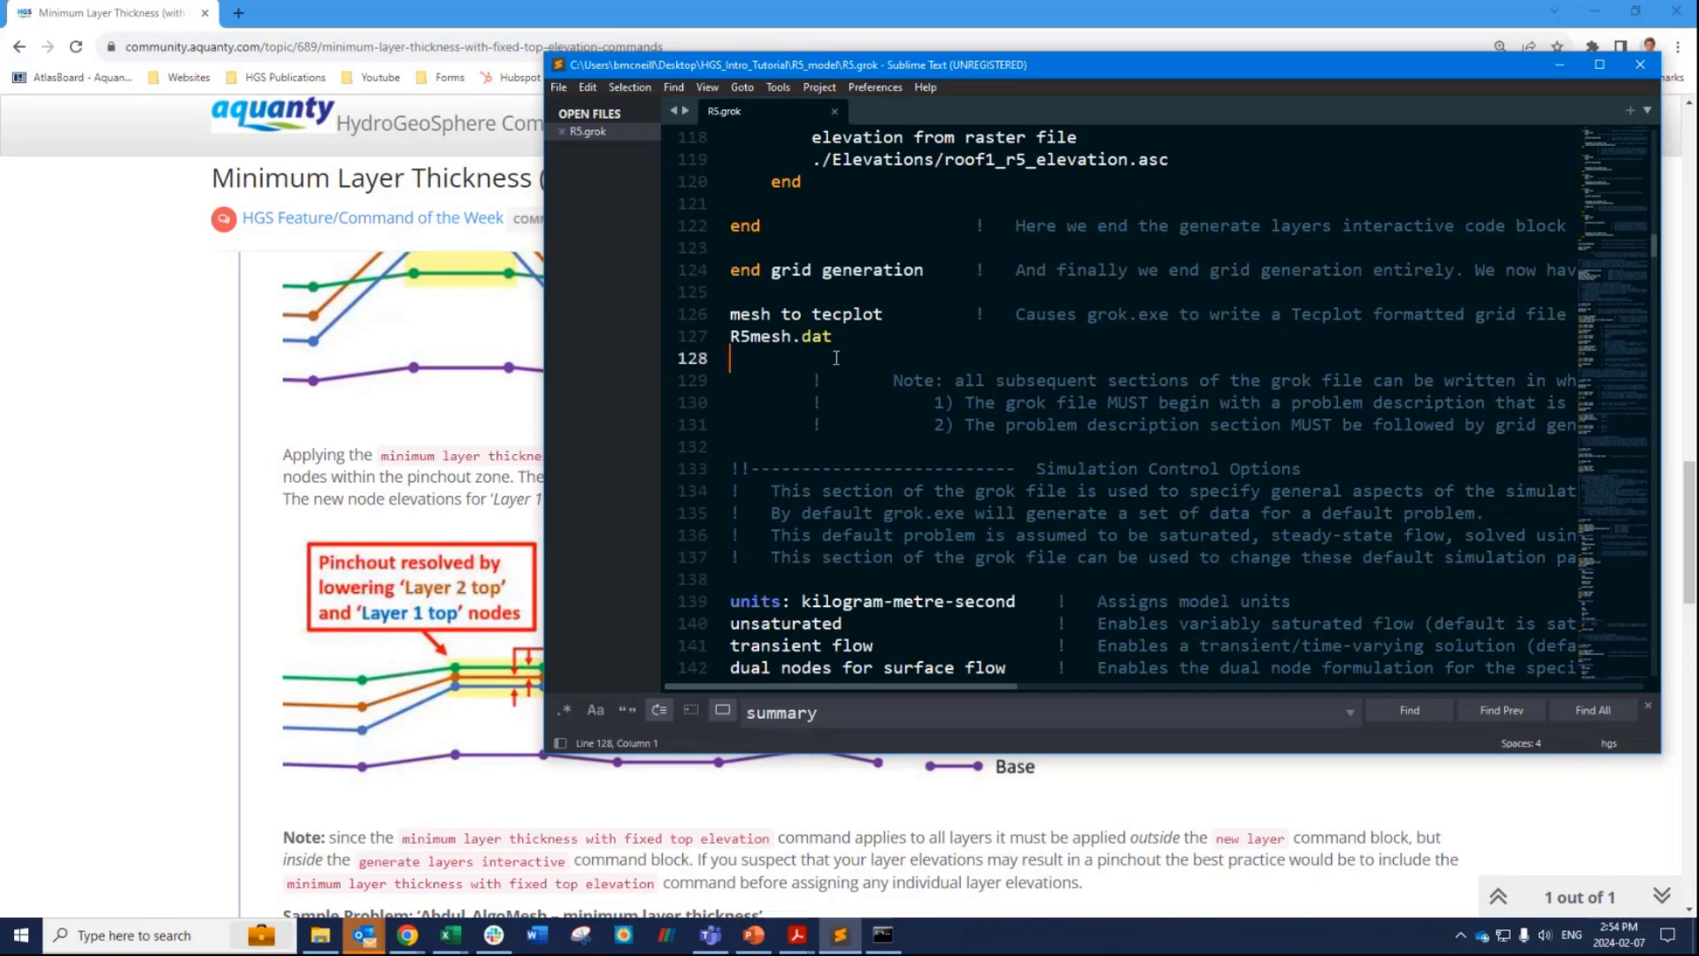
{"action": "type", "text": "skip on"}
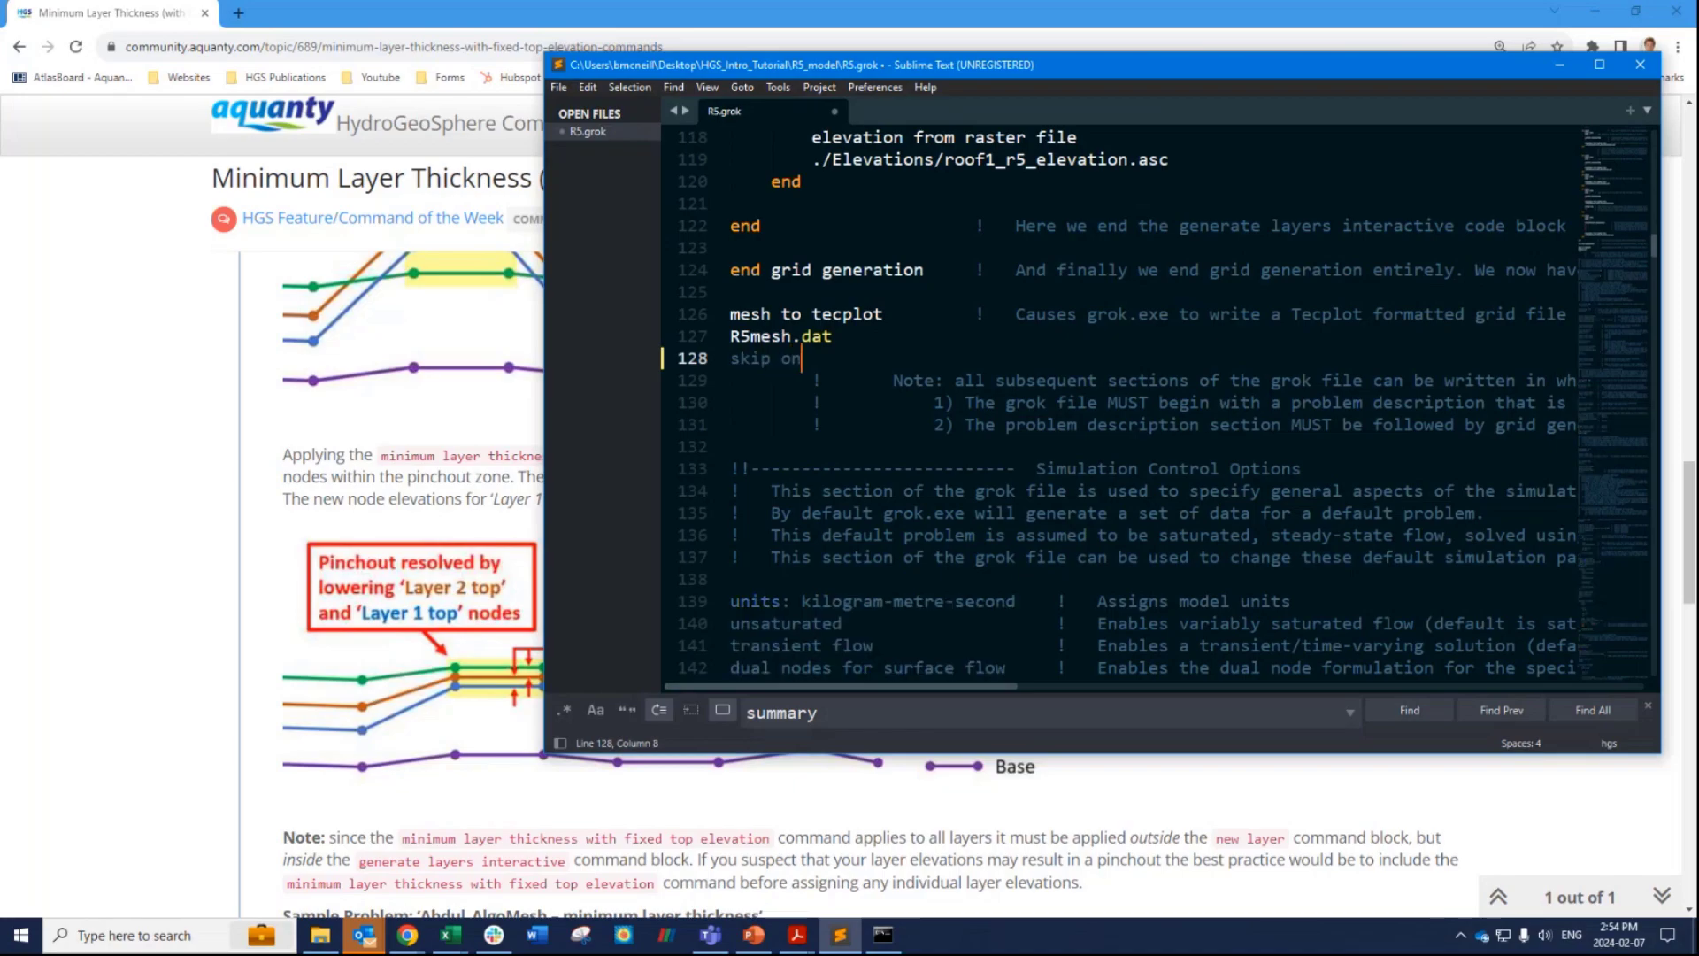
{"action": "key", "text": "ctrl+s"}
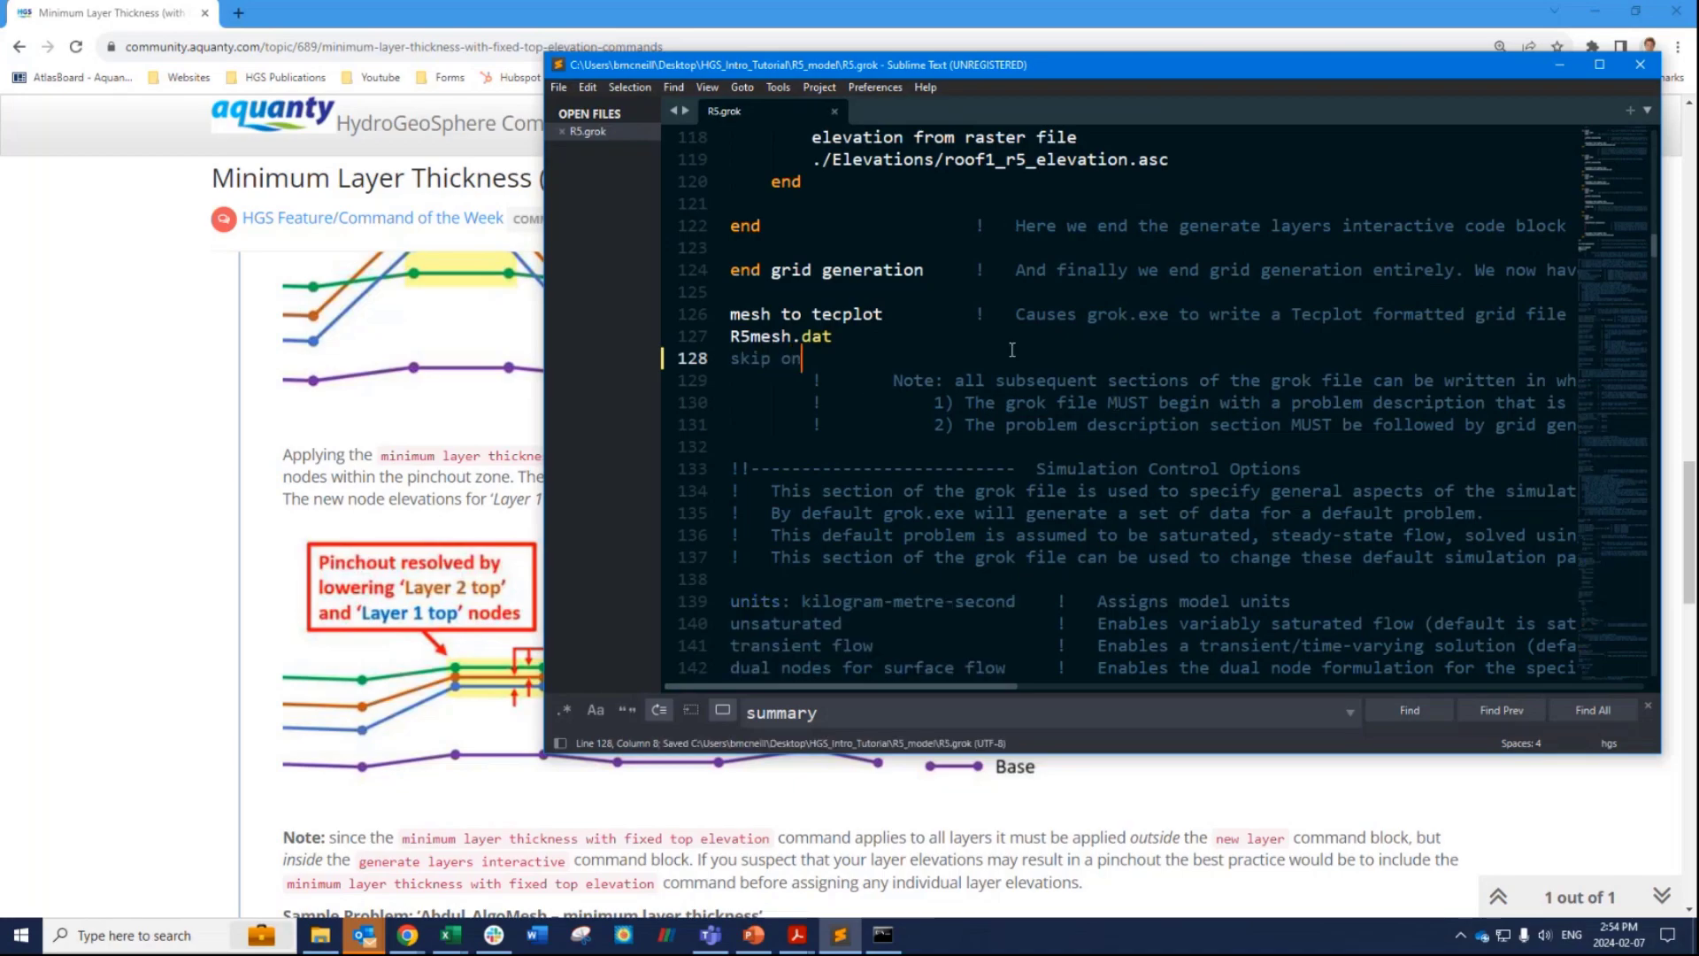
Examine the mesh to tecplot command and its R5mesh.dat output file name, just above the skip on line.
{"action": "scroll", "coordinate": [1012, 349], "scroll_direction": "down", "scroll_amount": 10}
{"action": "scroll", "coordinate": [886, 540], "scroll_direction": "up", "scroll_amount": 13}
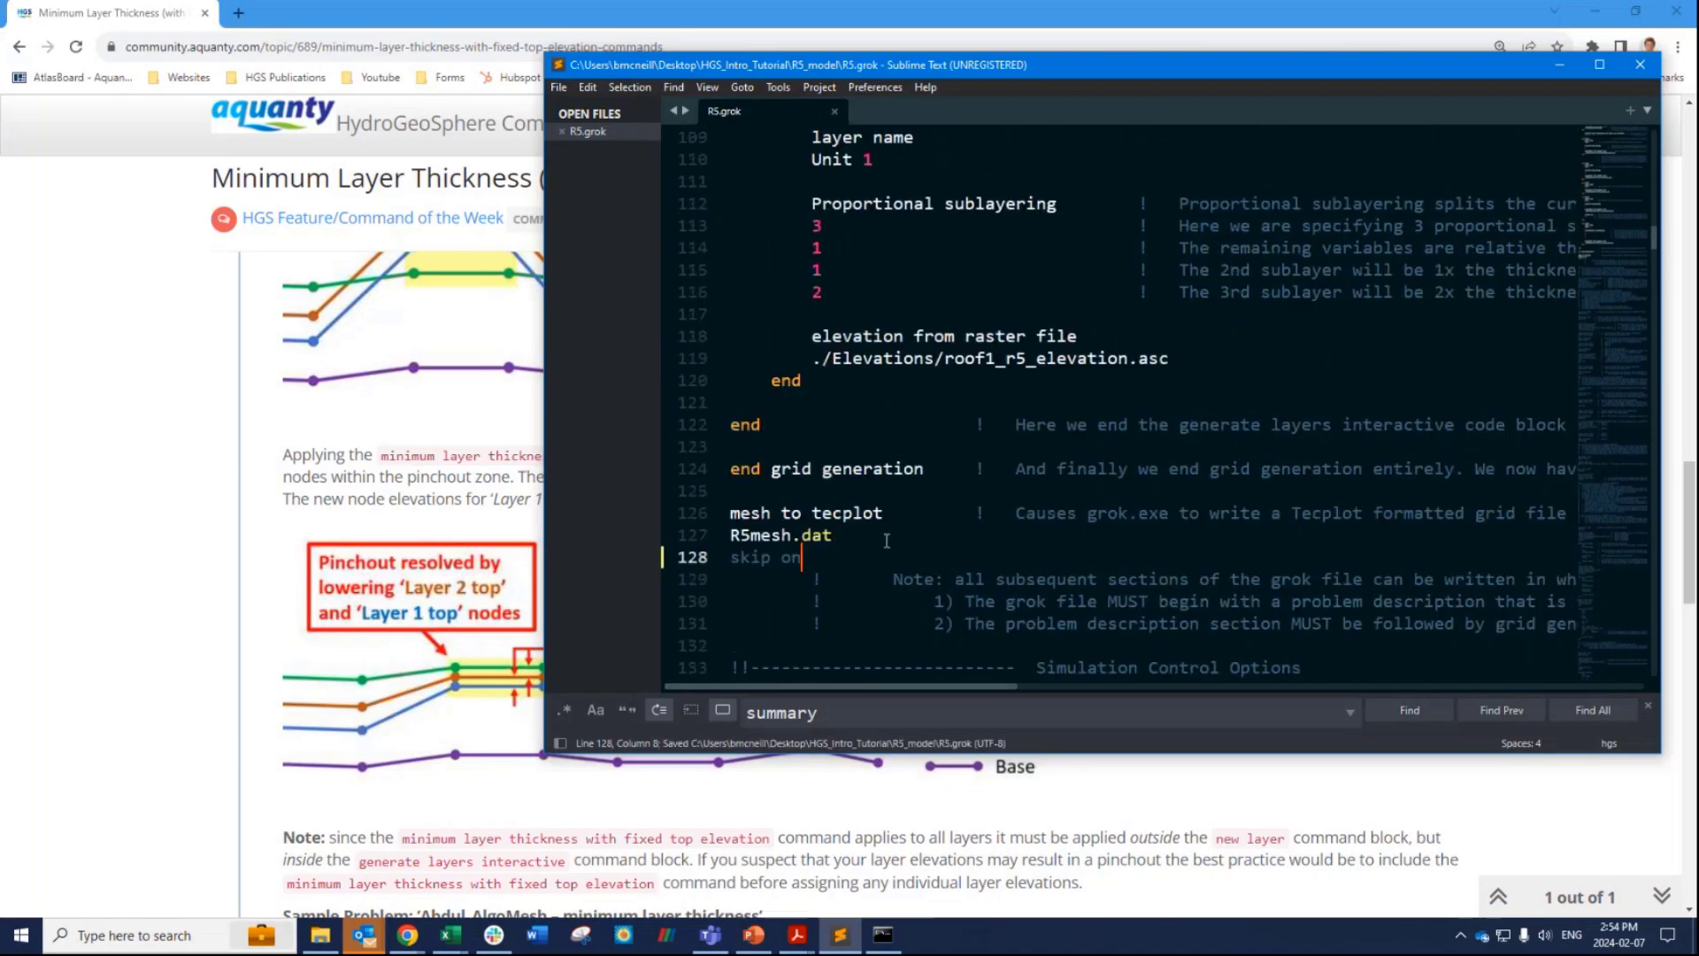
{"action": "left_click_drag", "start_coordinate": [863, 537], "coordinate": [714, 522]}
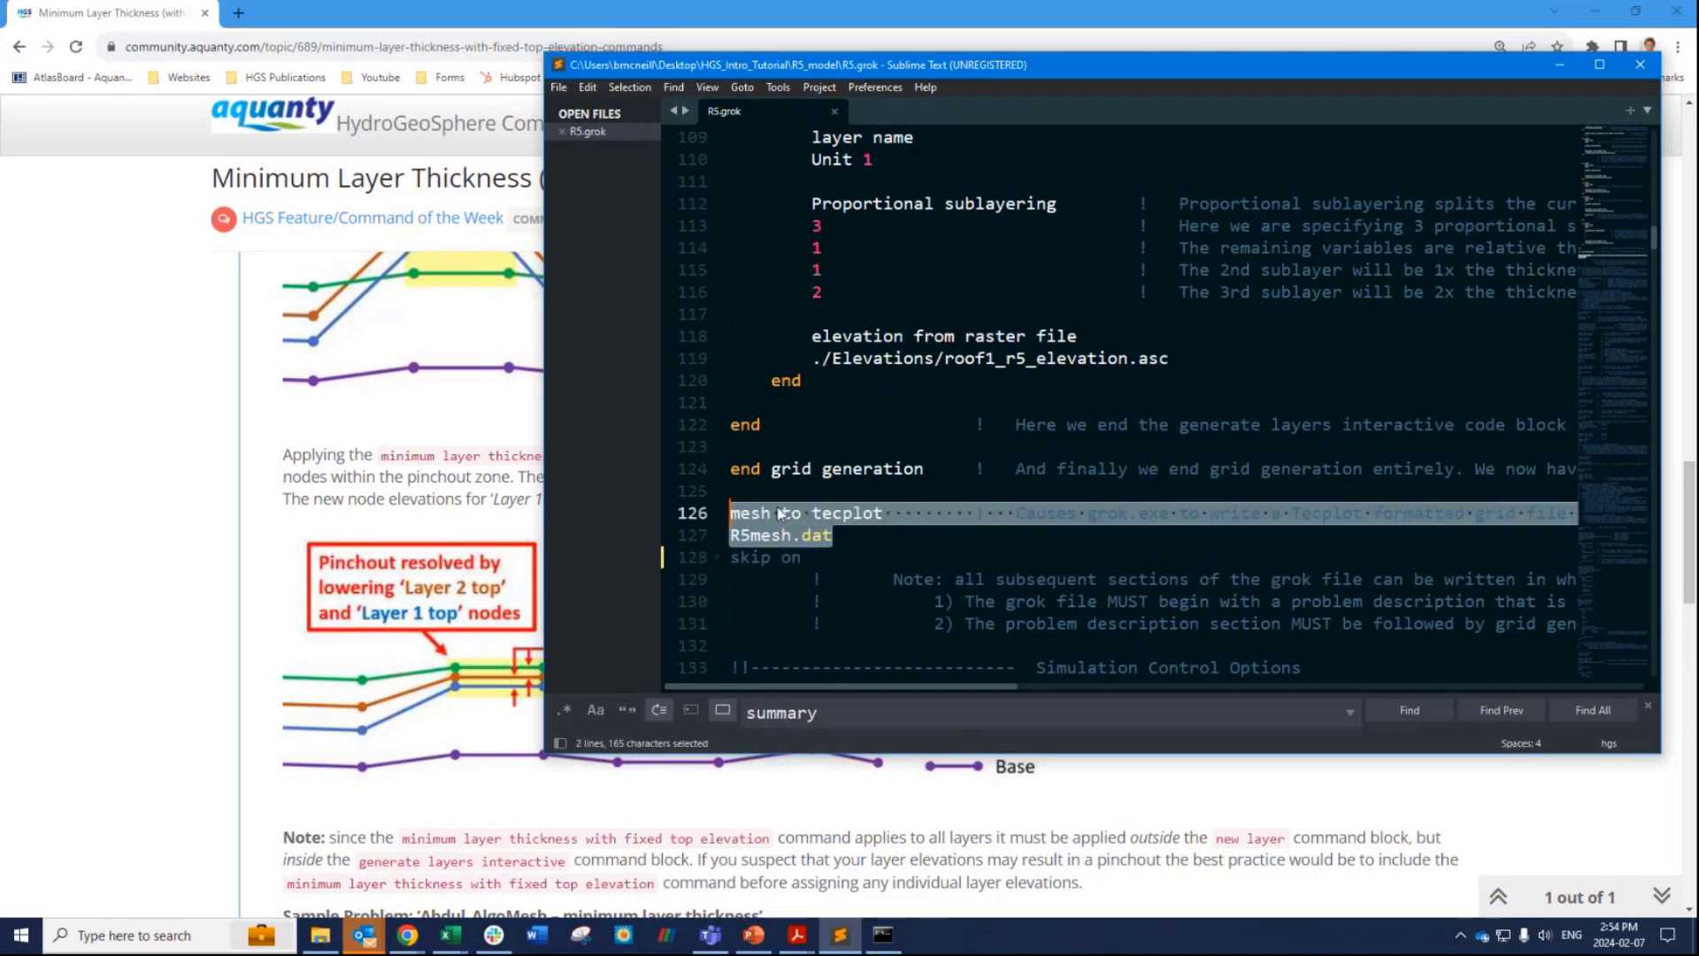
{"action": "left_click", "coordinate": [854, 515]}
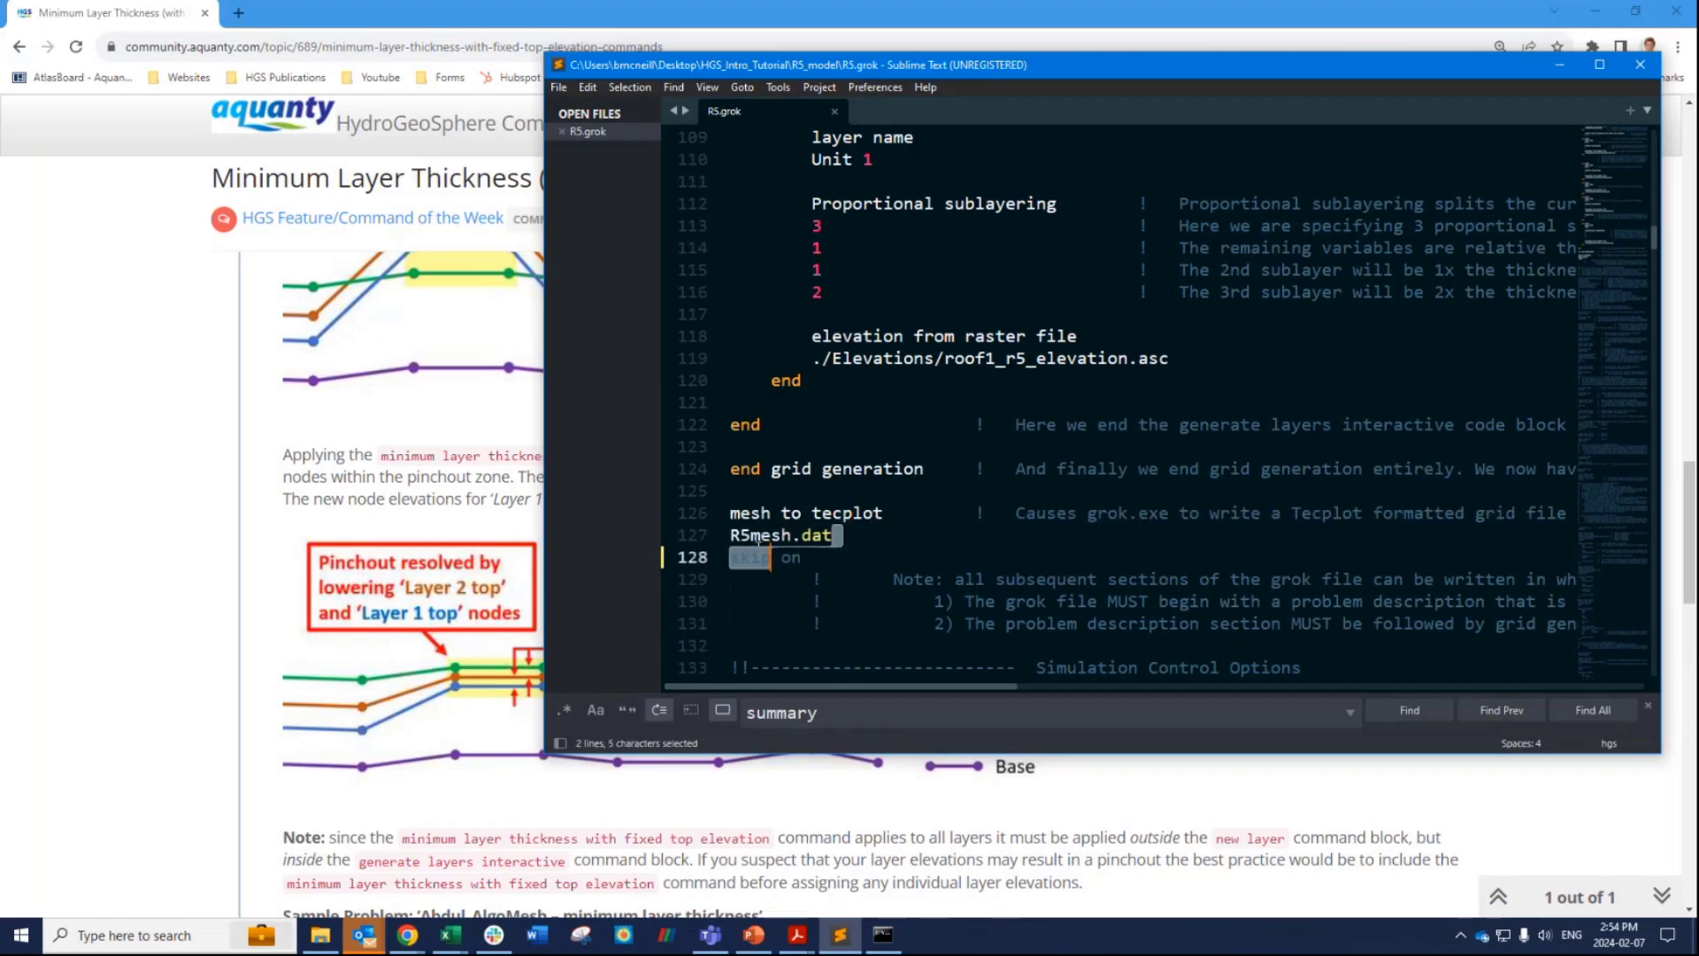
{"action": "left_click_drag", "start_coordinate": [833, 536], "coordinate": [730, 536]}
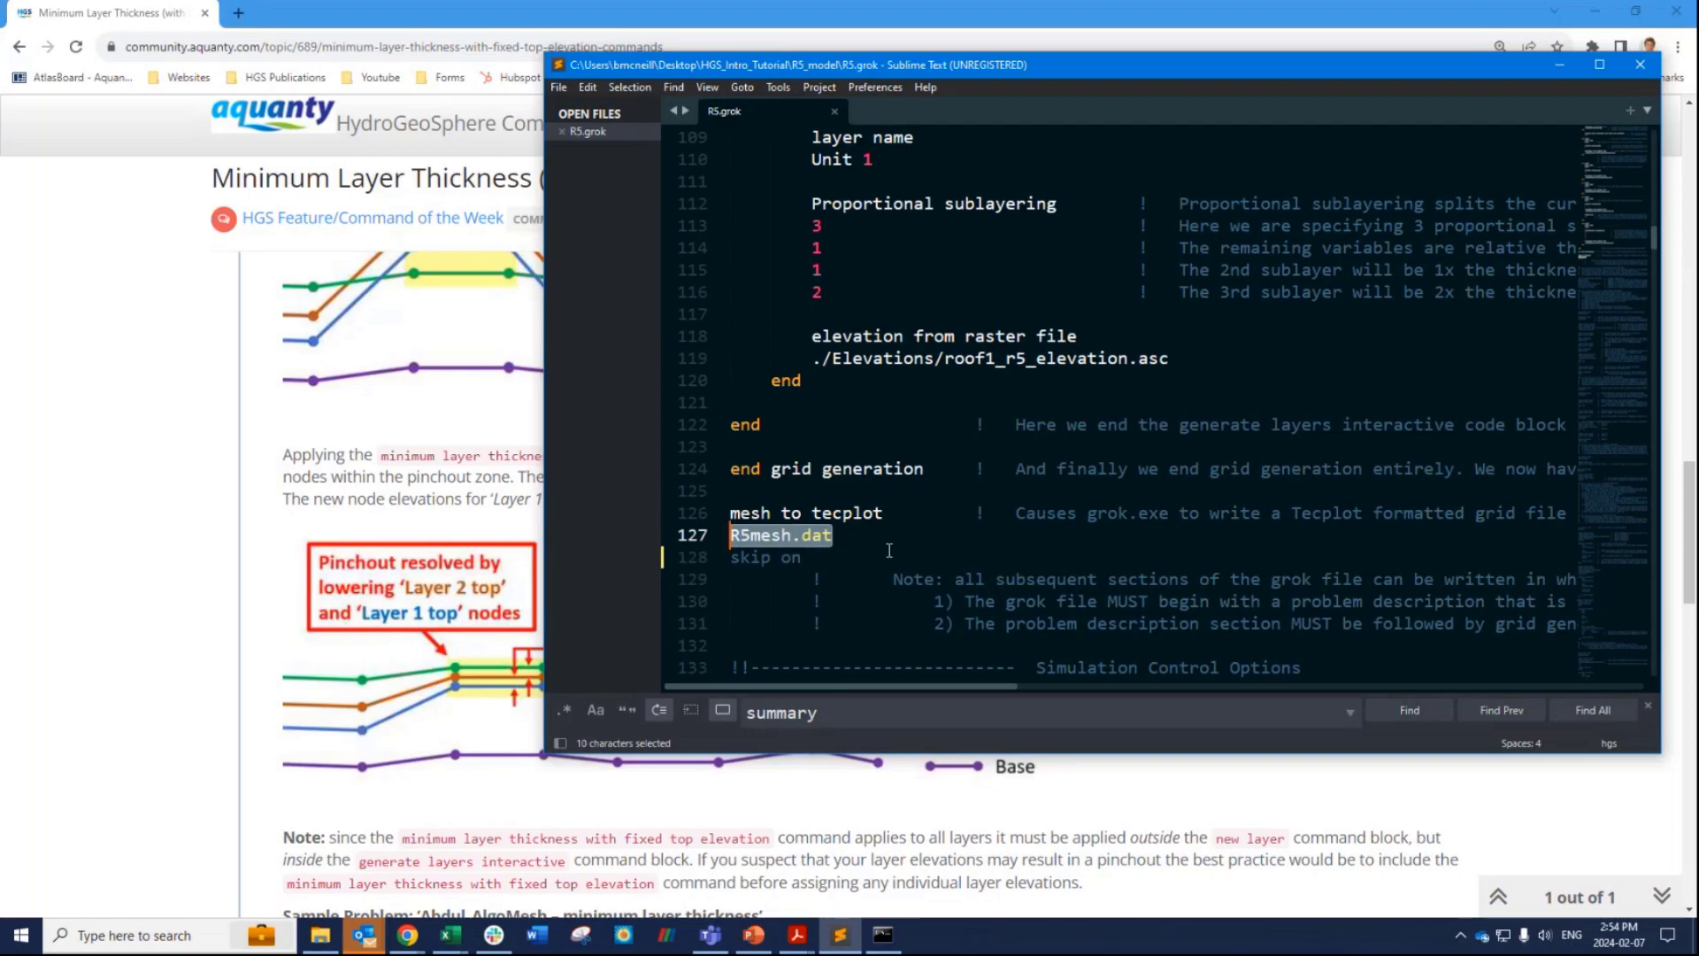
{"action": "scroll", "coordinate": [887, 559], "scroll_direction": "down", "scroll_amount": 5}
{"action": "scroll", "coordinate": [1102, 617], "scroll_direction": "up", "scroll_amount": 3}
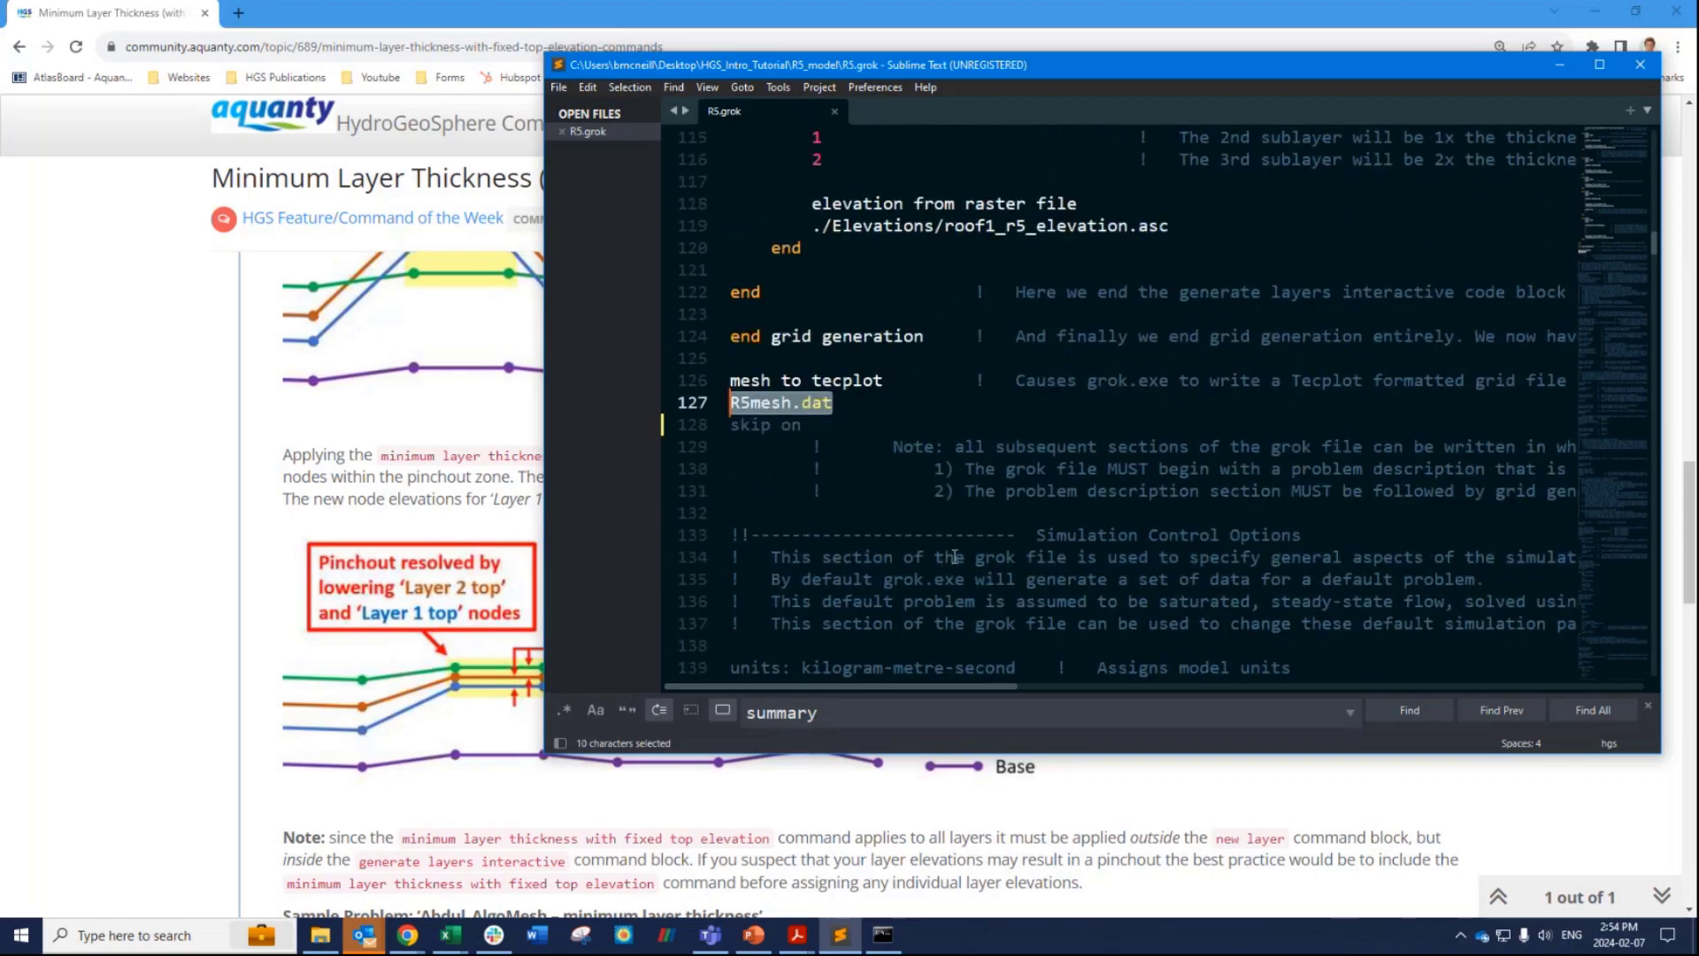
{"action": "left_click_drag", "start_coordinate": [834, 403], "coordinate": [728, 390]}
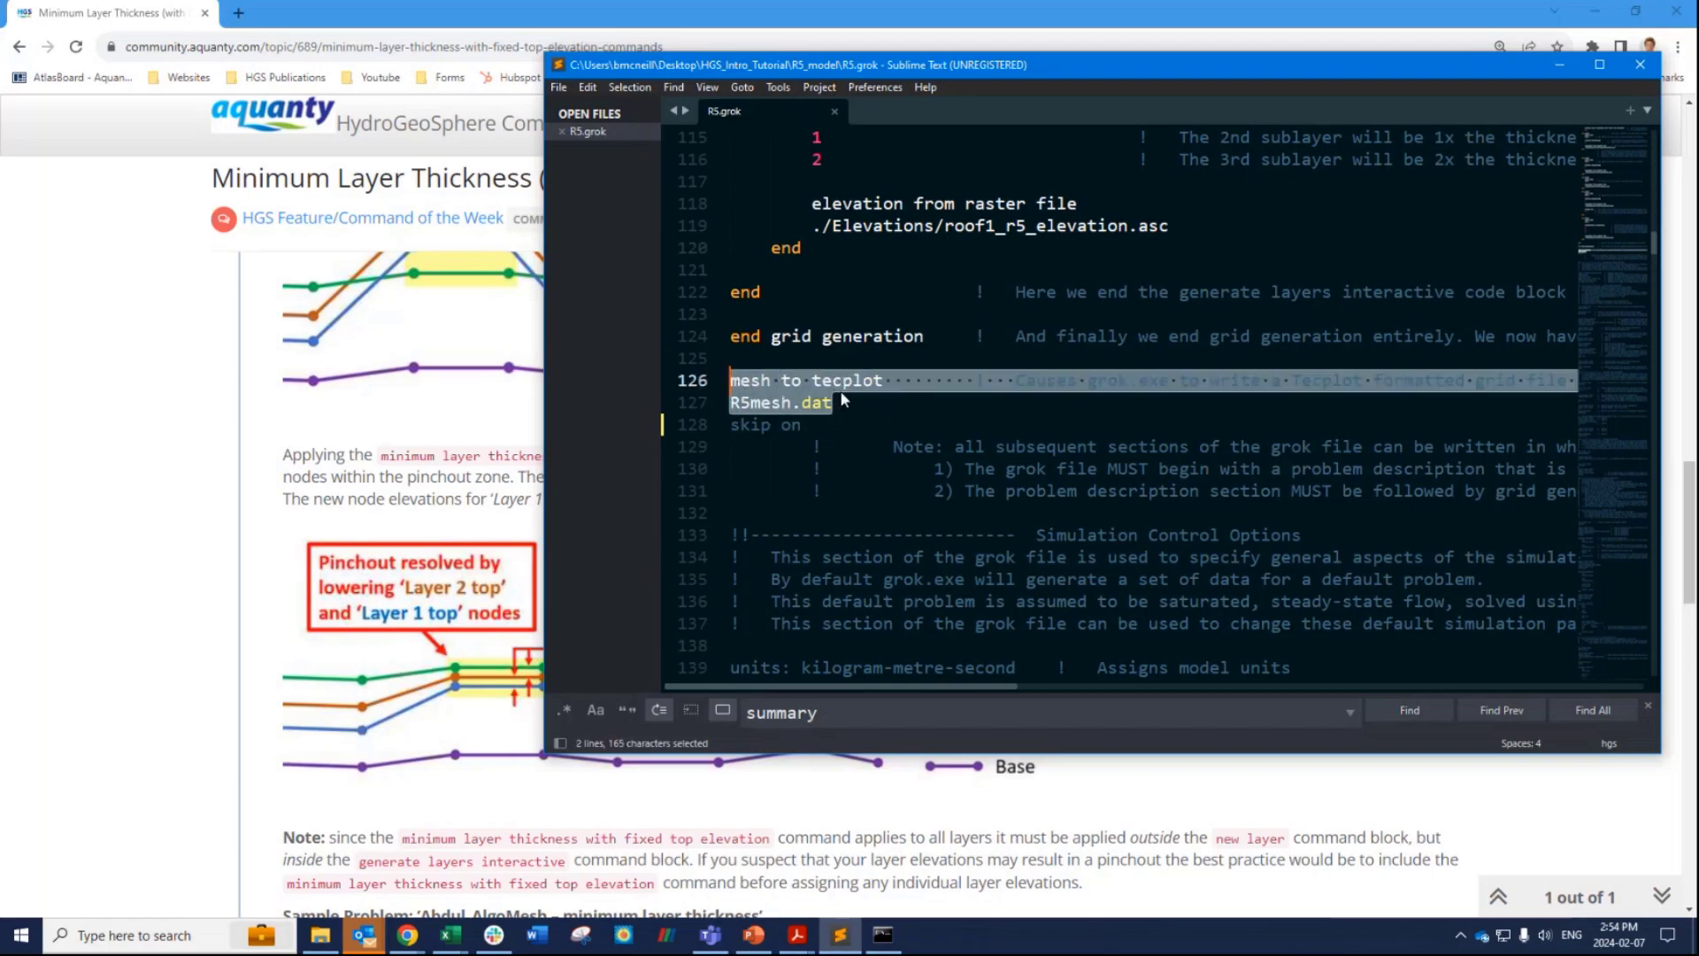
Close the old Command Prompt, open a new one in the R5_model folder and run grok there.
{"action": "left_click", "coordinate": [885, 949]}
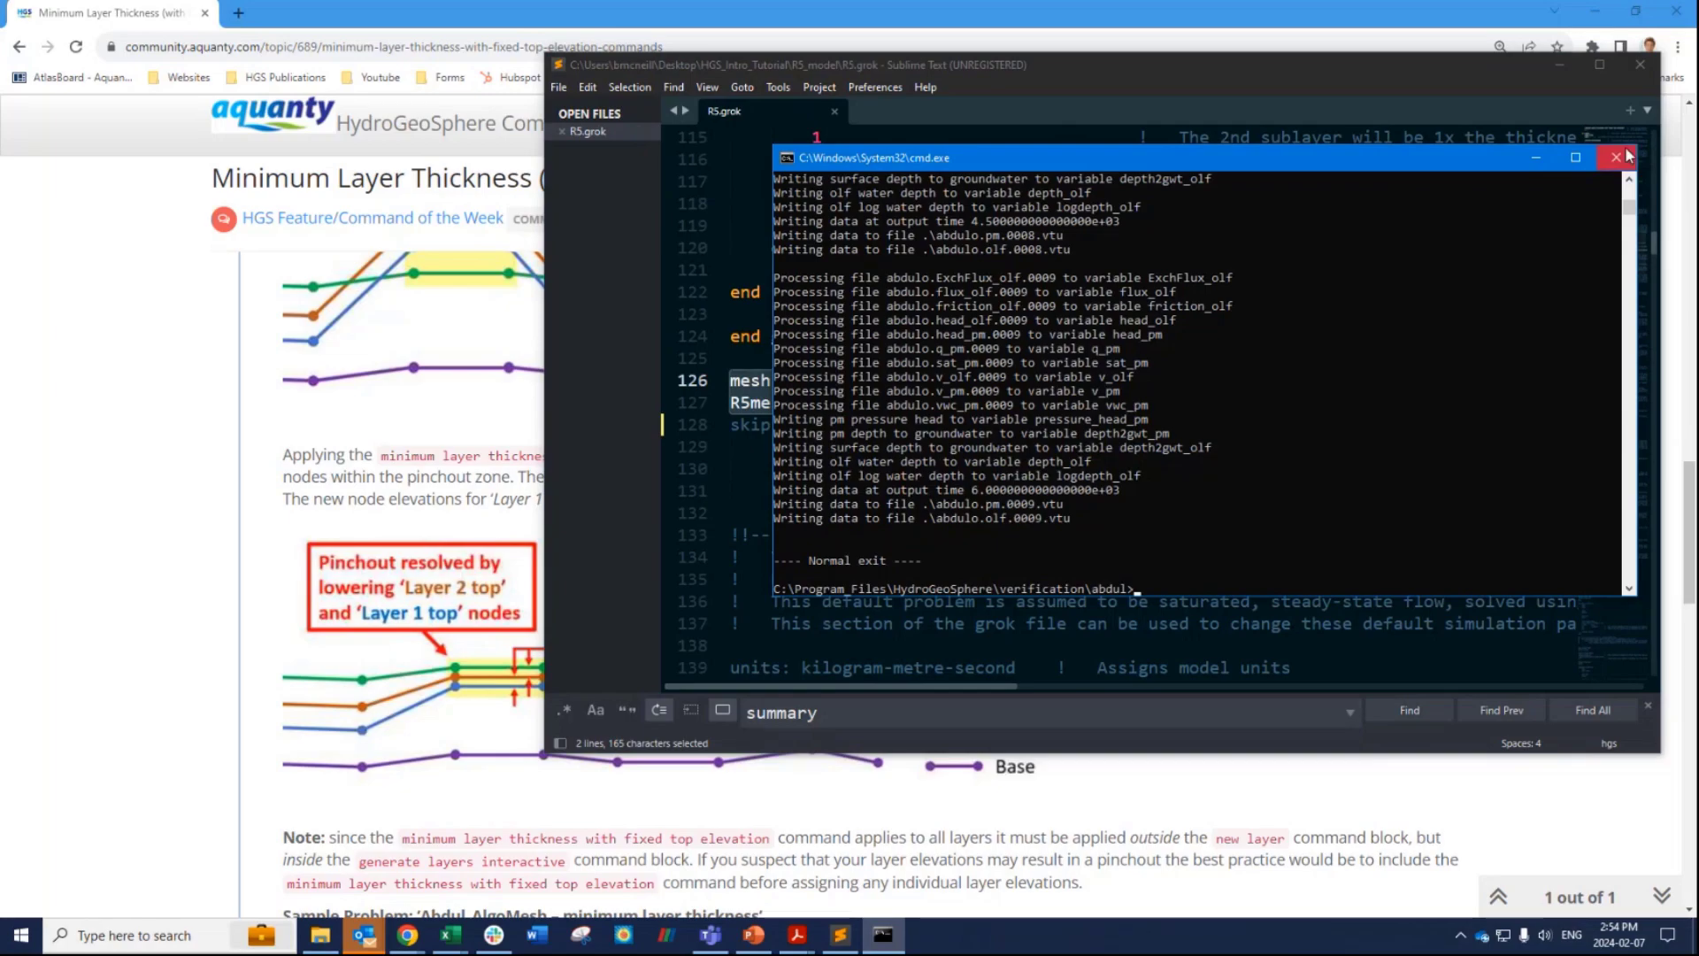
{"action": "left_click", "coordinate": [323, 938]}
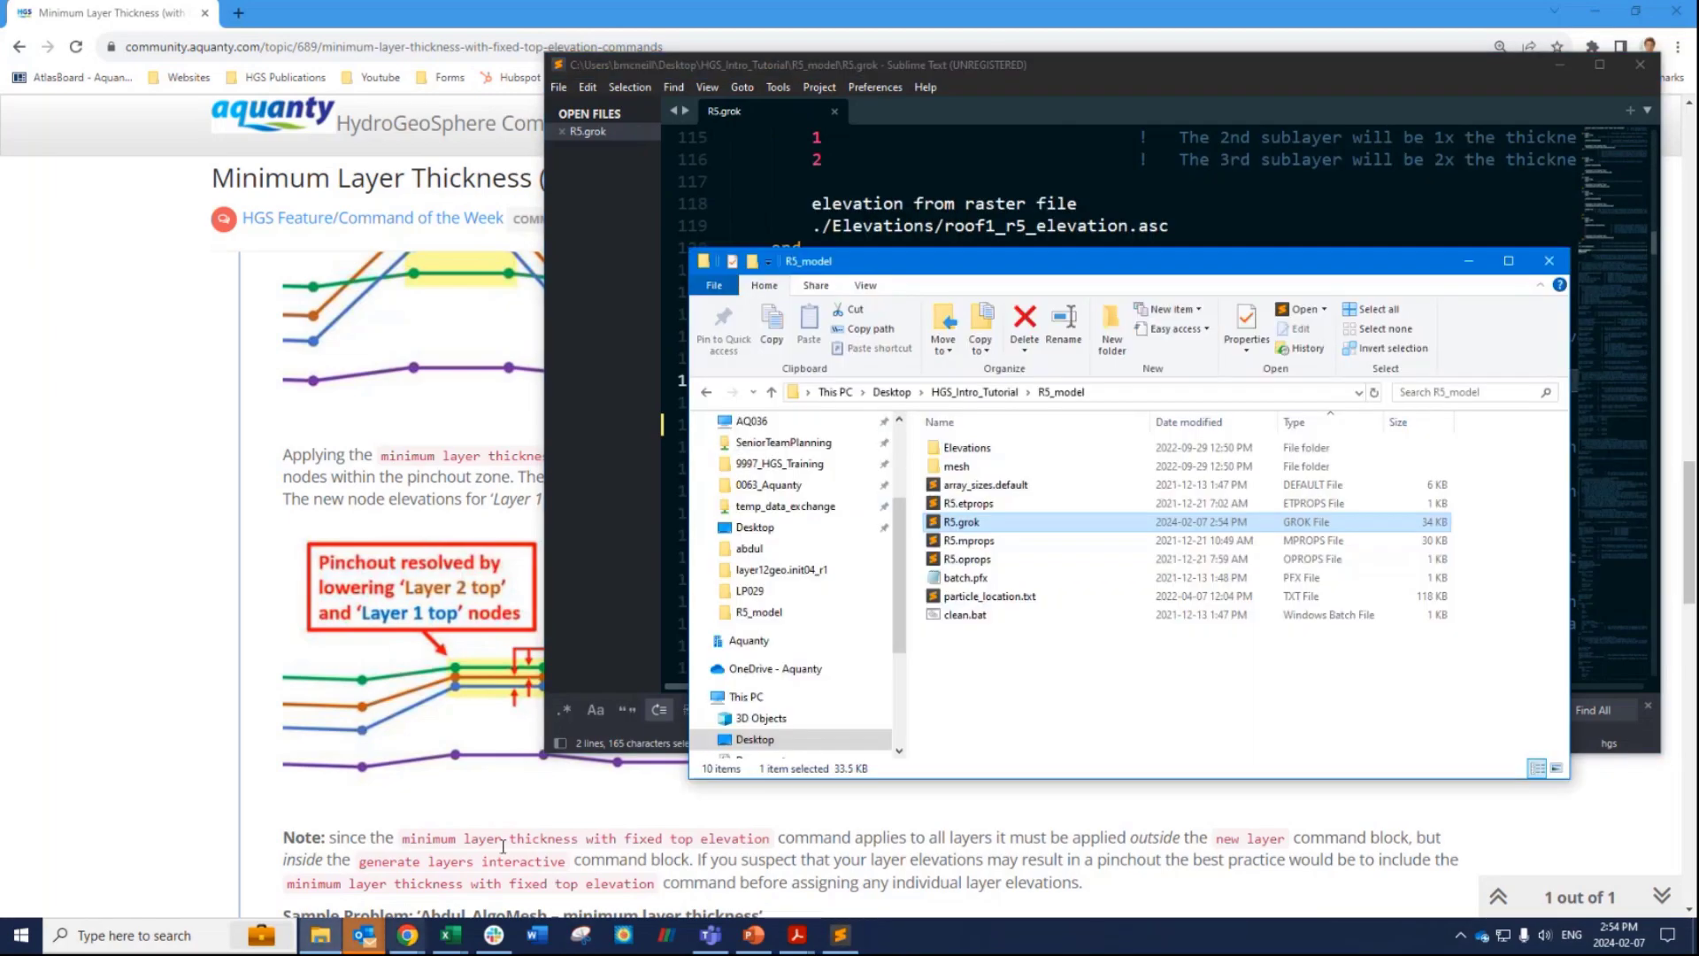
{"action": "left_click", "coordinate": [1167, 392]}
{"action": "type", "text": "cmd"}
{"action": "key", "text": "Return"}
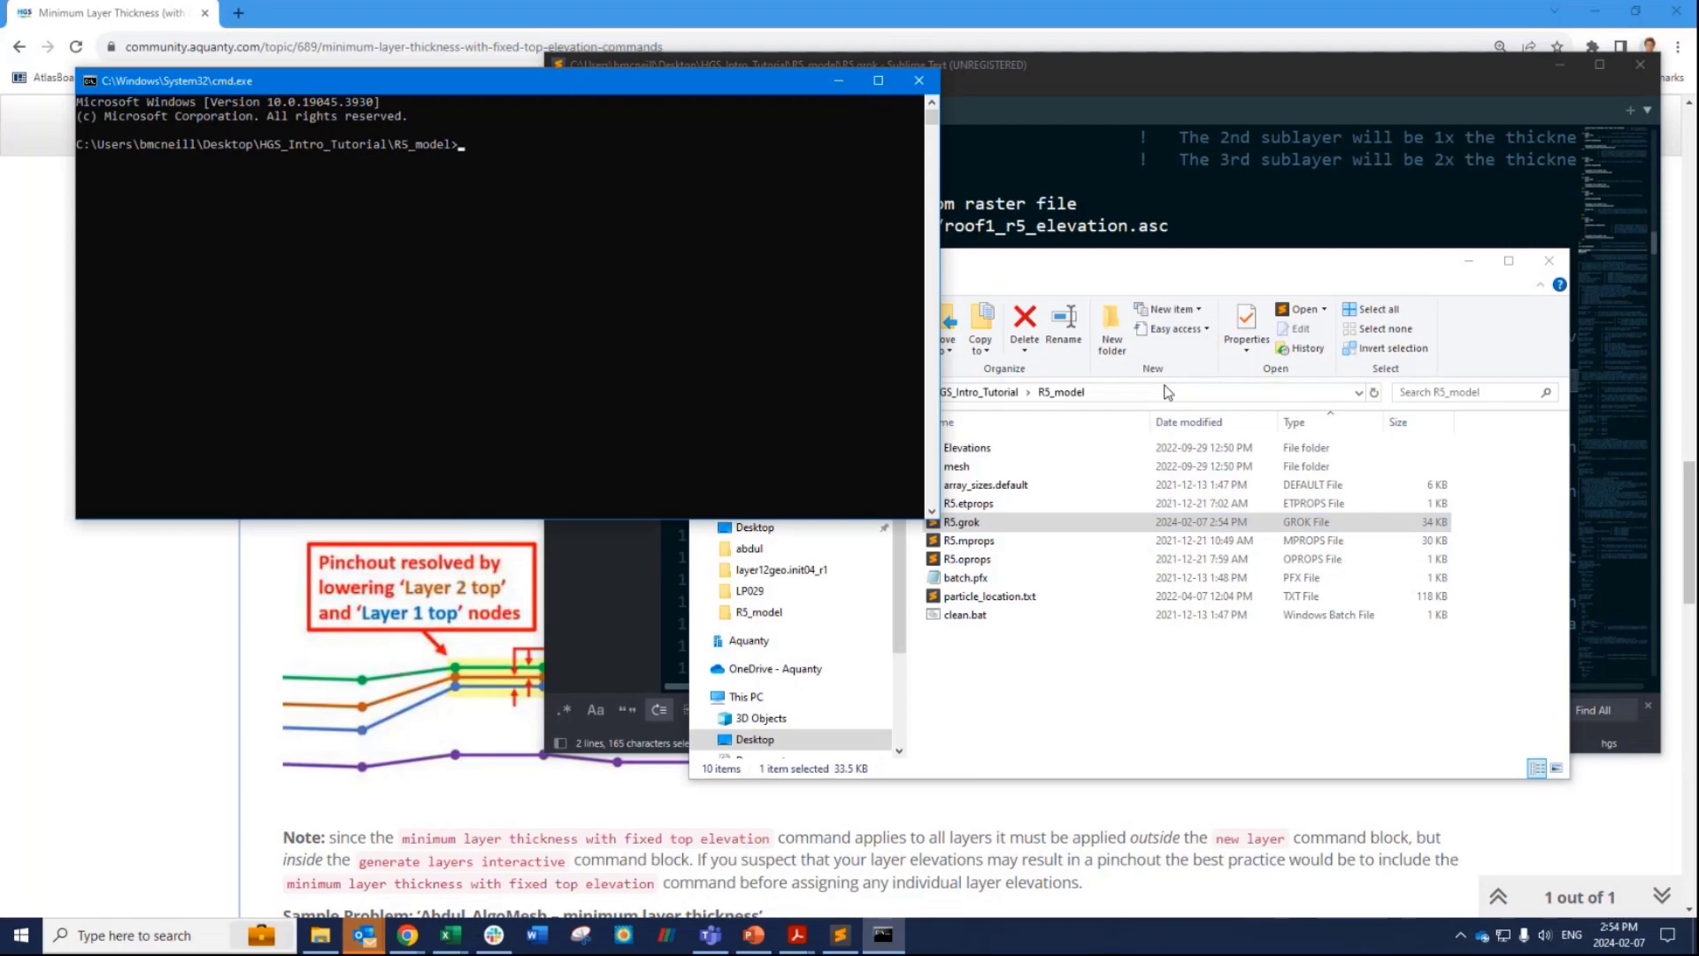
{"action": "type", "text": "grok"}
{"action": "key", "text": "Return"}
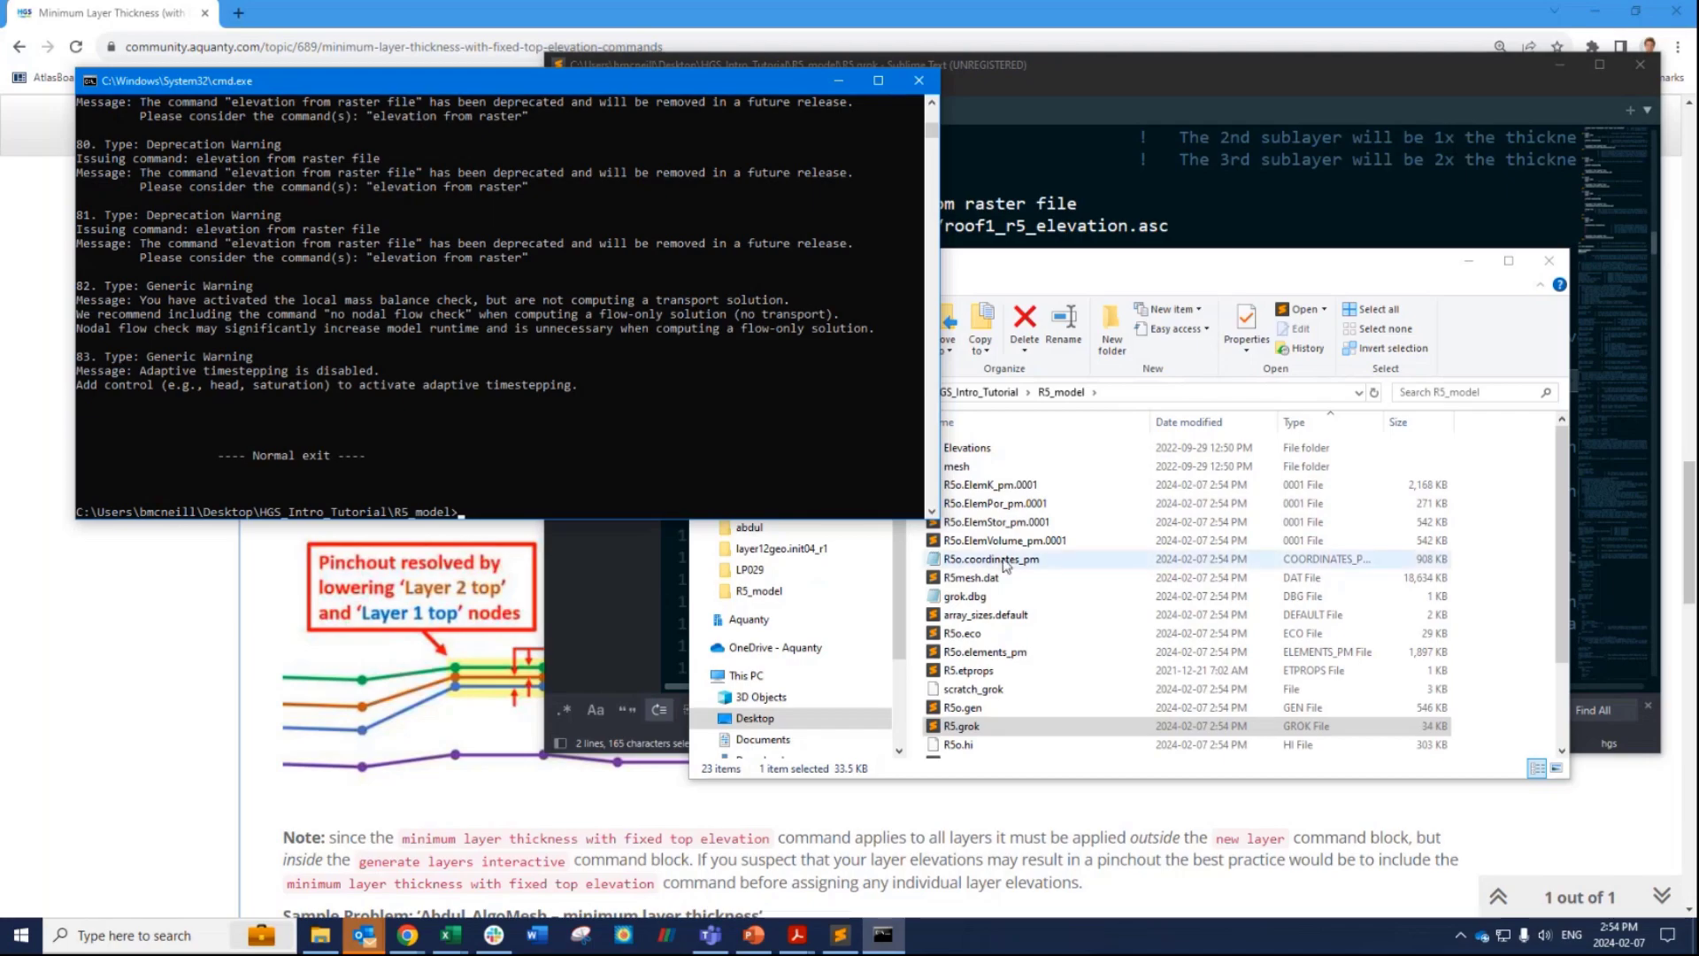
Launch Tecplot 360, dismiss its welcome screen and load R5mesh.dat from the R5_model folder.
{"action": "left_click", "coordinate": [978, 577]}
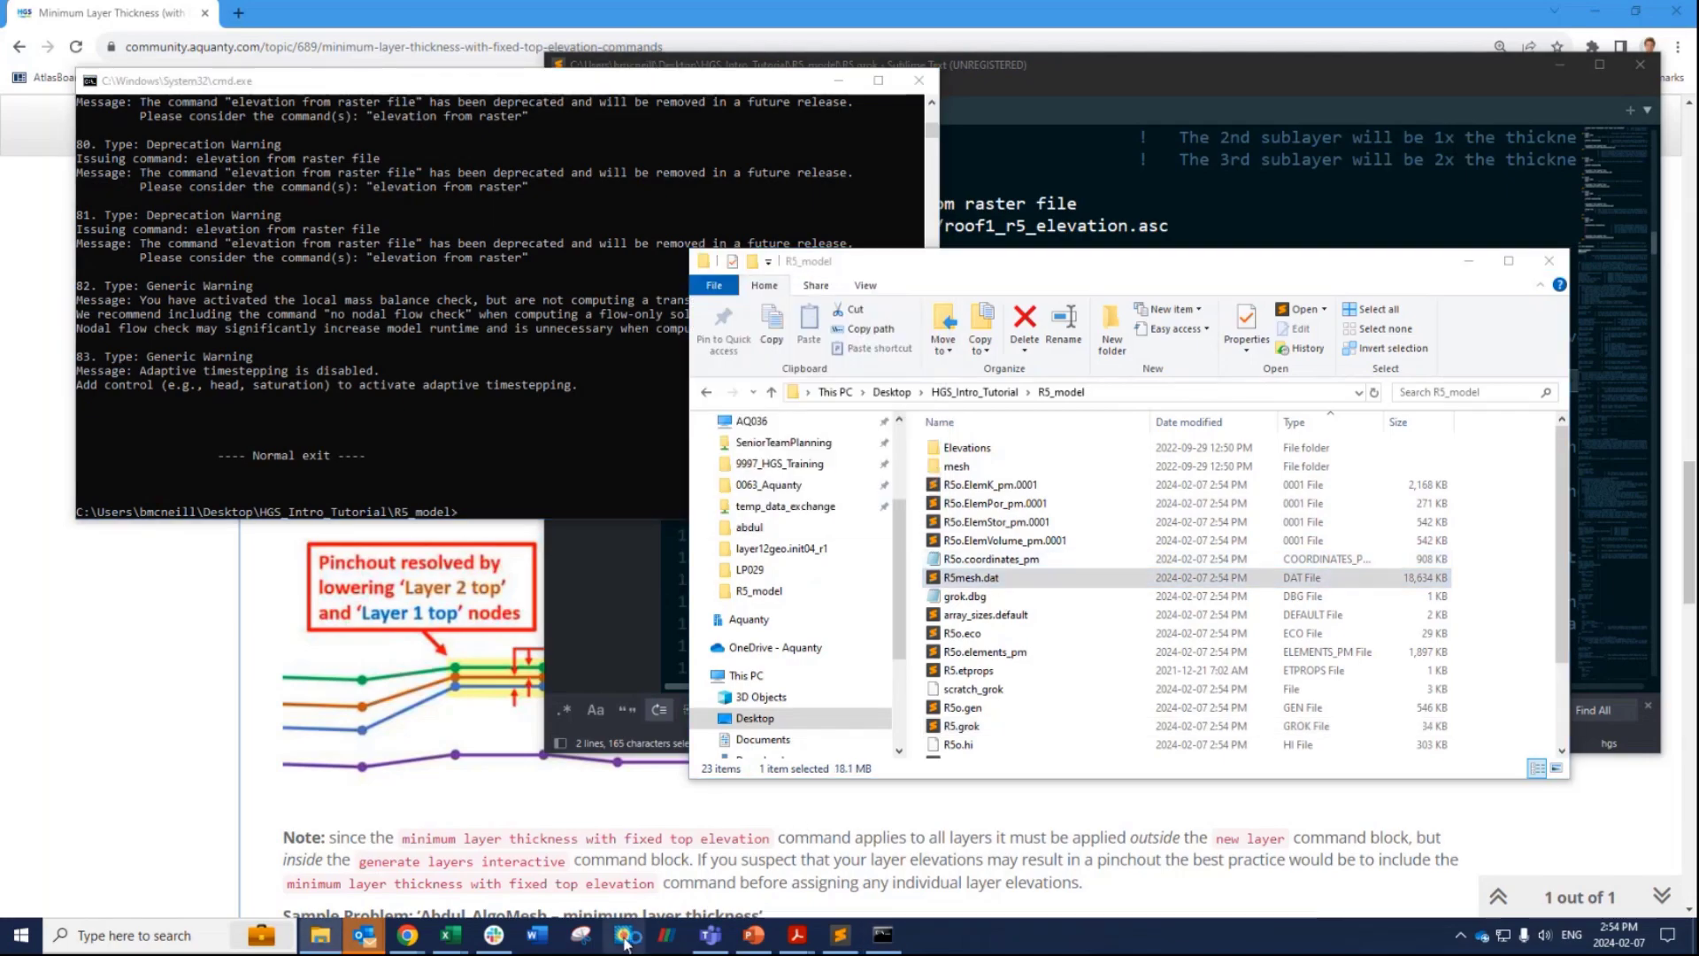
{"action": "double_click", "coordinate": [1221, 579]}
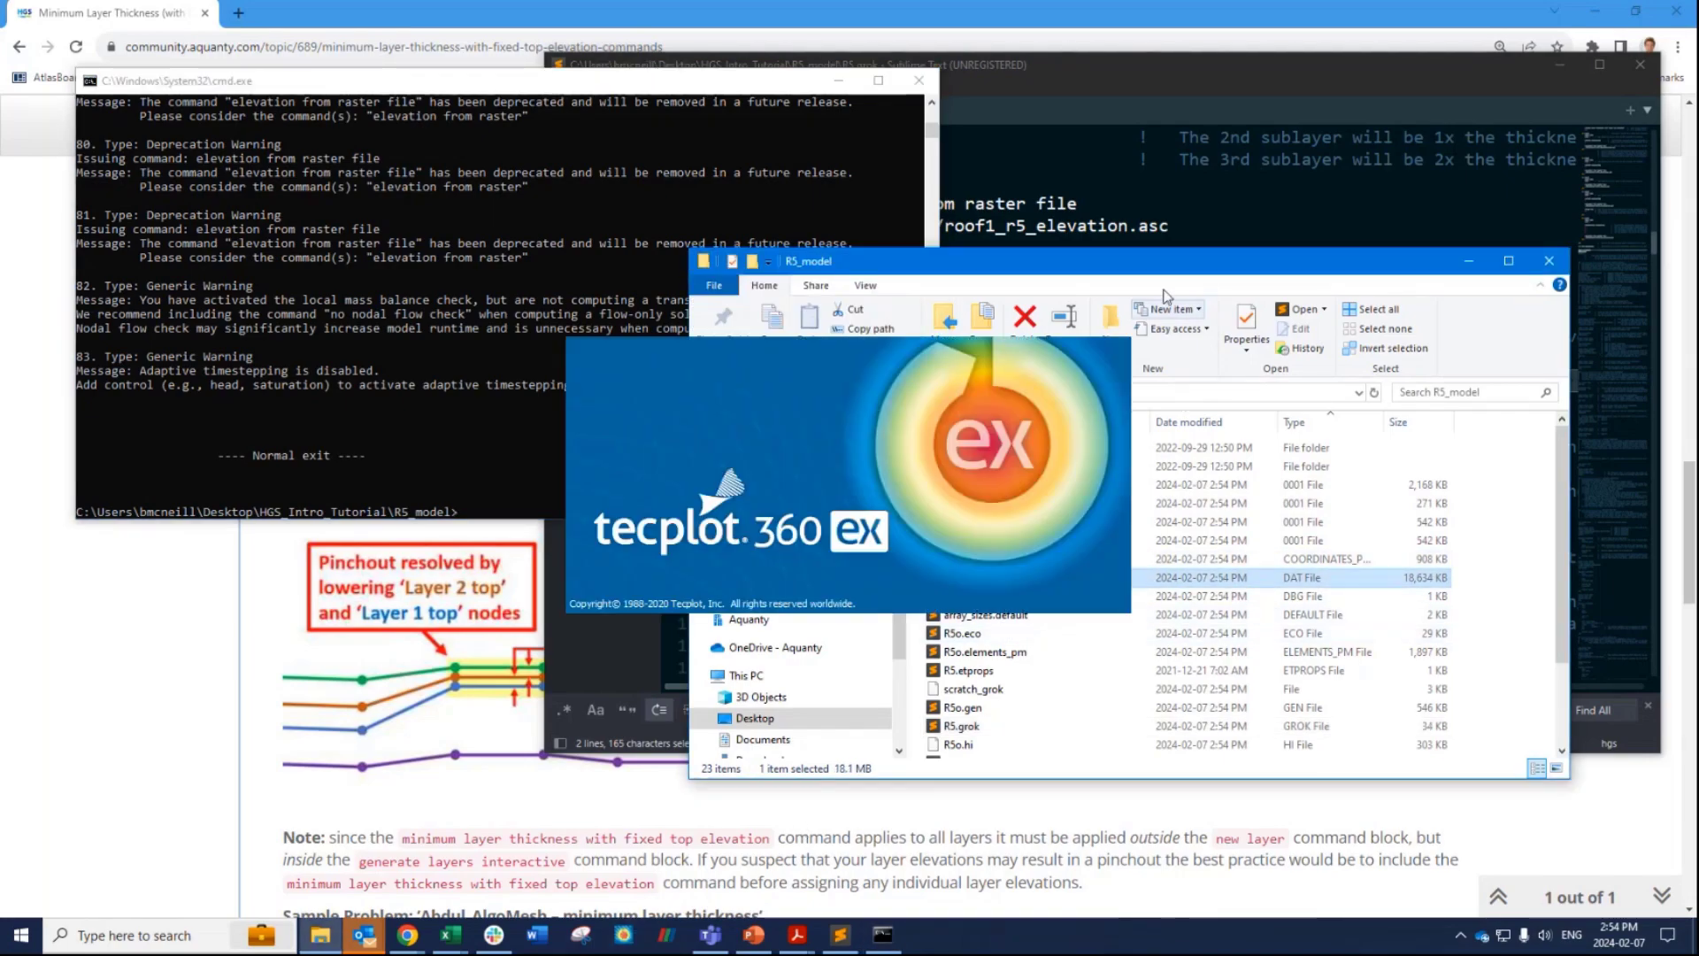
{"action": "left_click_drag", "start_coordinate": [1166, 270], "coordinate": [1254, 219]}
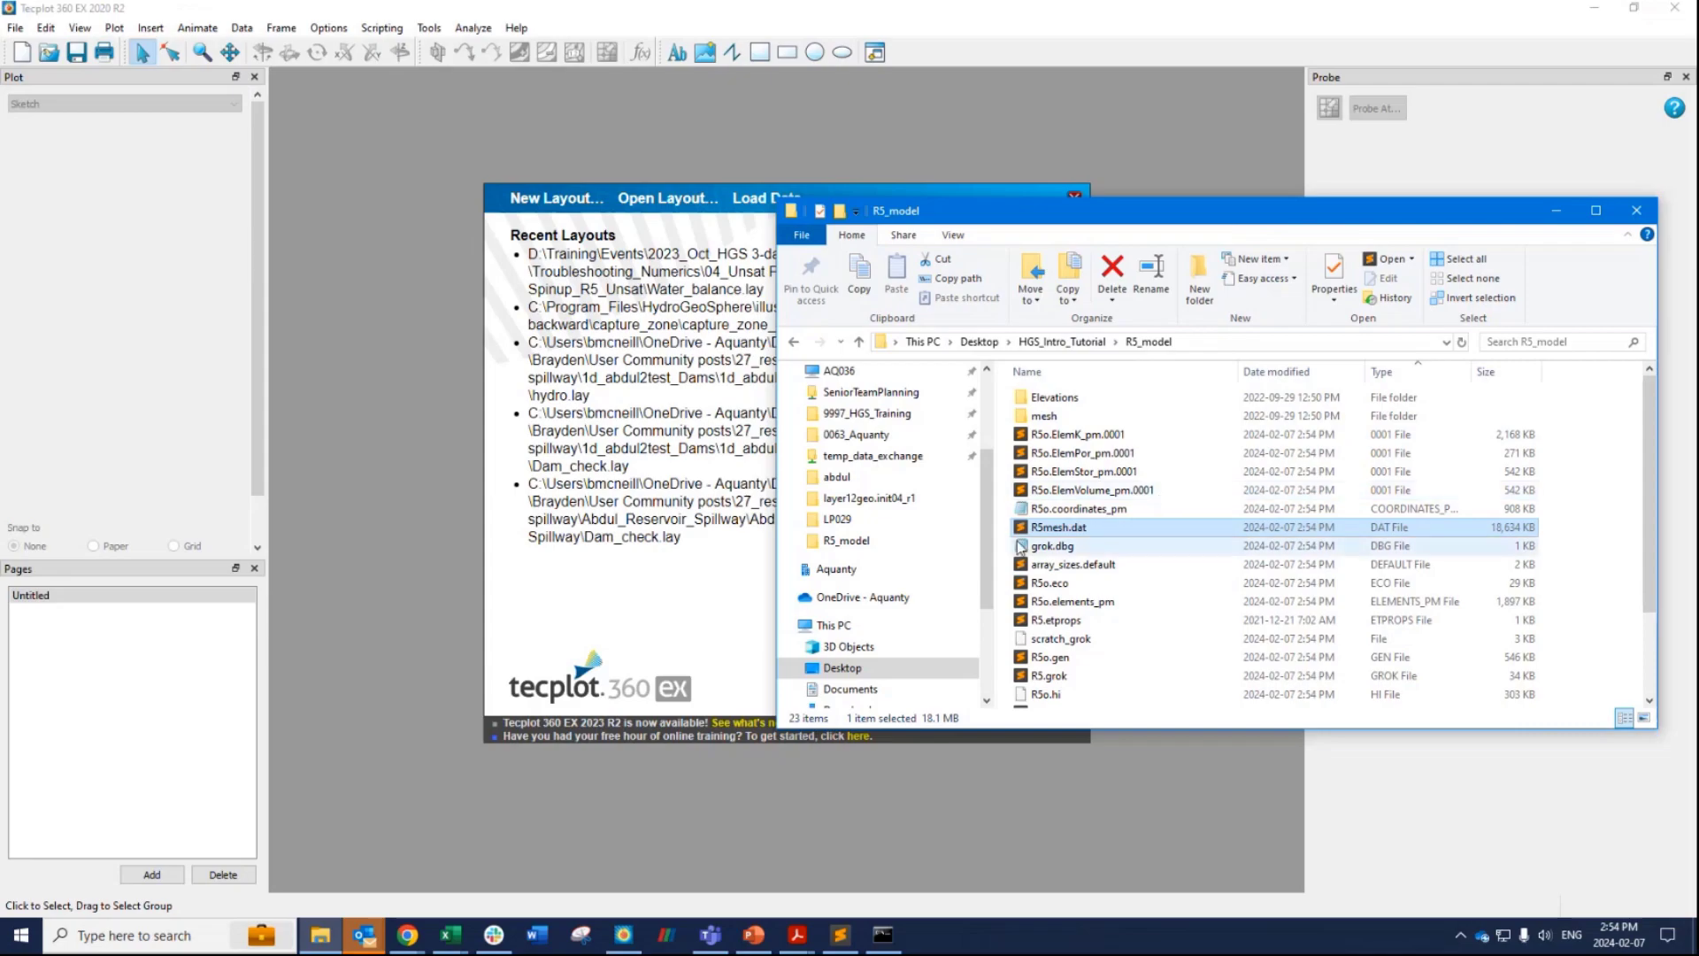
{"action": "left_click", "coordinate": [1077, 195]}
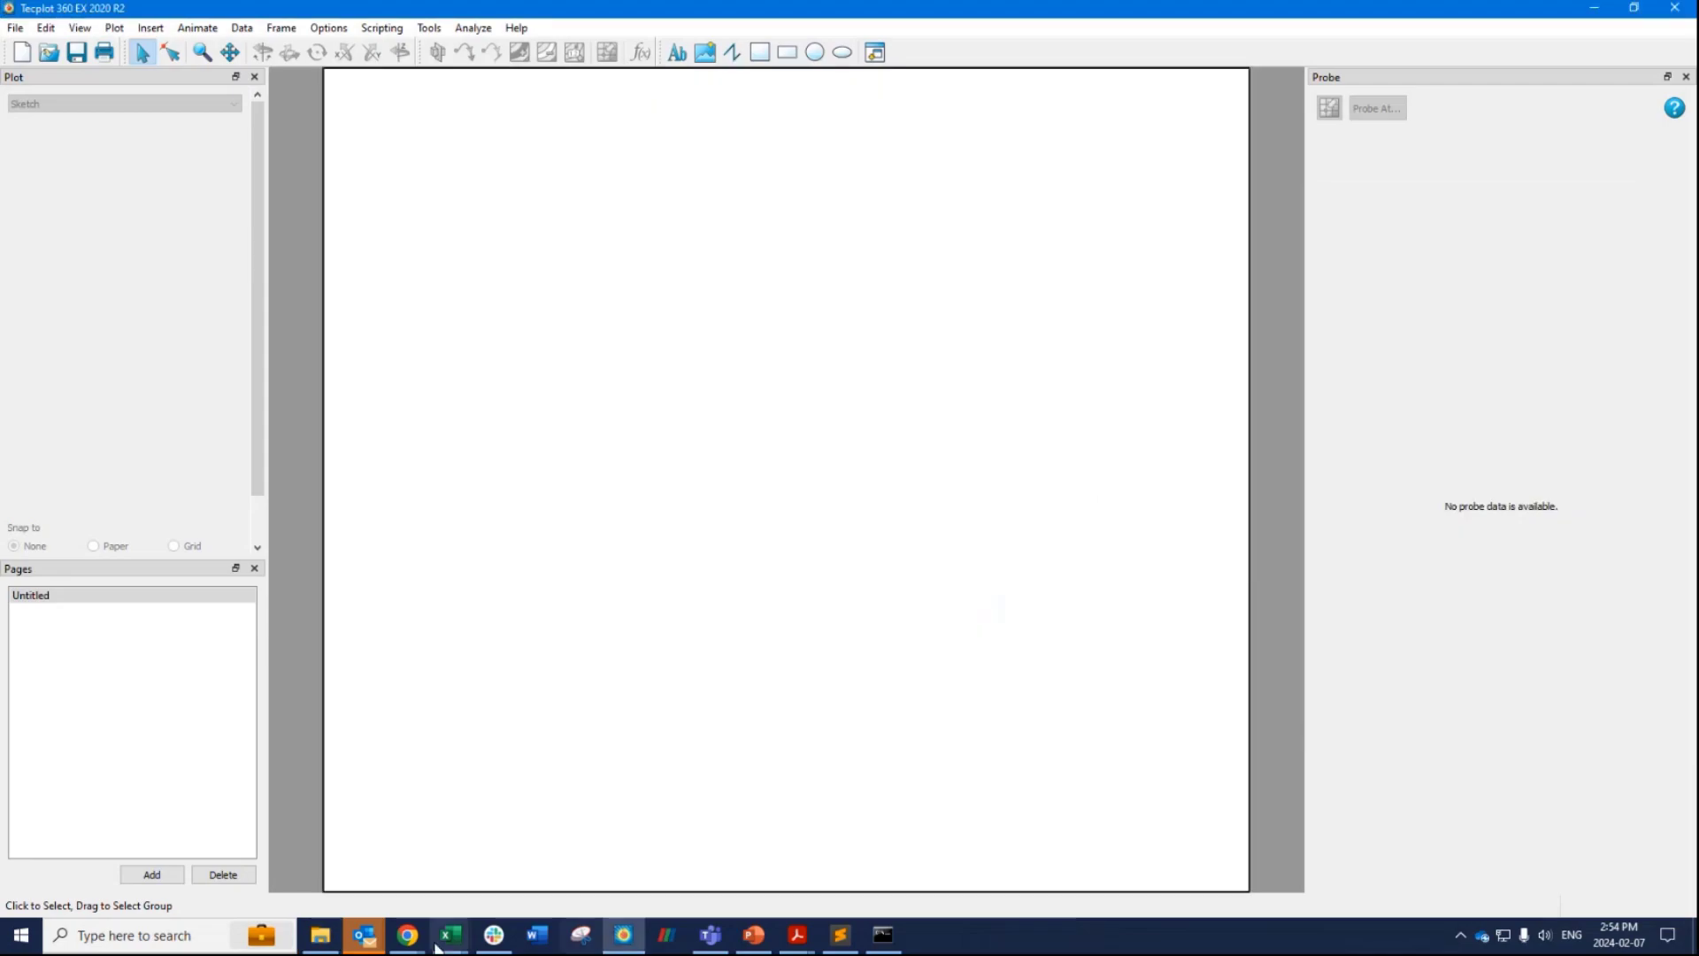
{"action": "left_click", "coordinate": [320, 936]}
{"action": "left_click", "coordinate": [921, 509]}
{"action": "left_click_drag", "start_coordinate": [920, 509], "coordinate": [616, 511]}
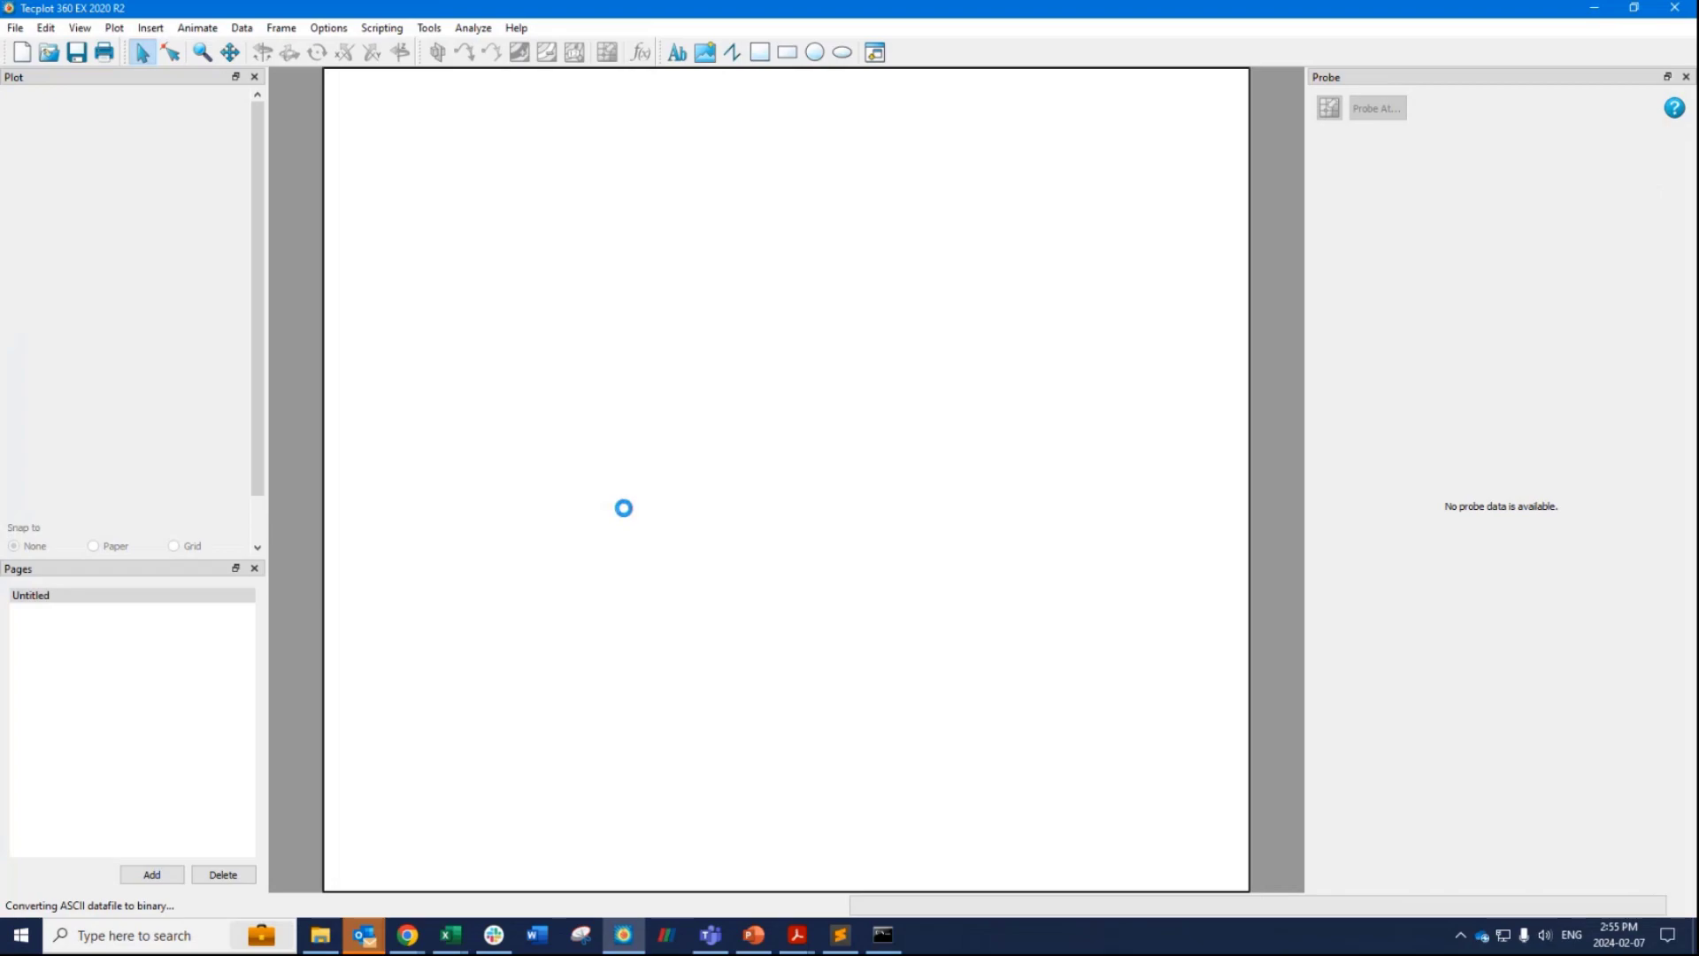
Show the X, Y and Z axes on the 3D Cartesian plot.
{"action": "left_click", "coordinate": [115, 28]}
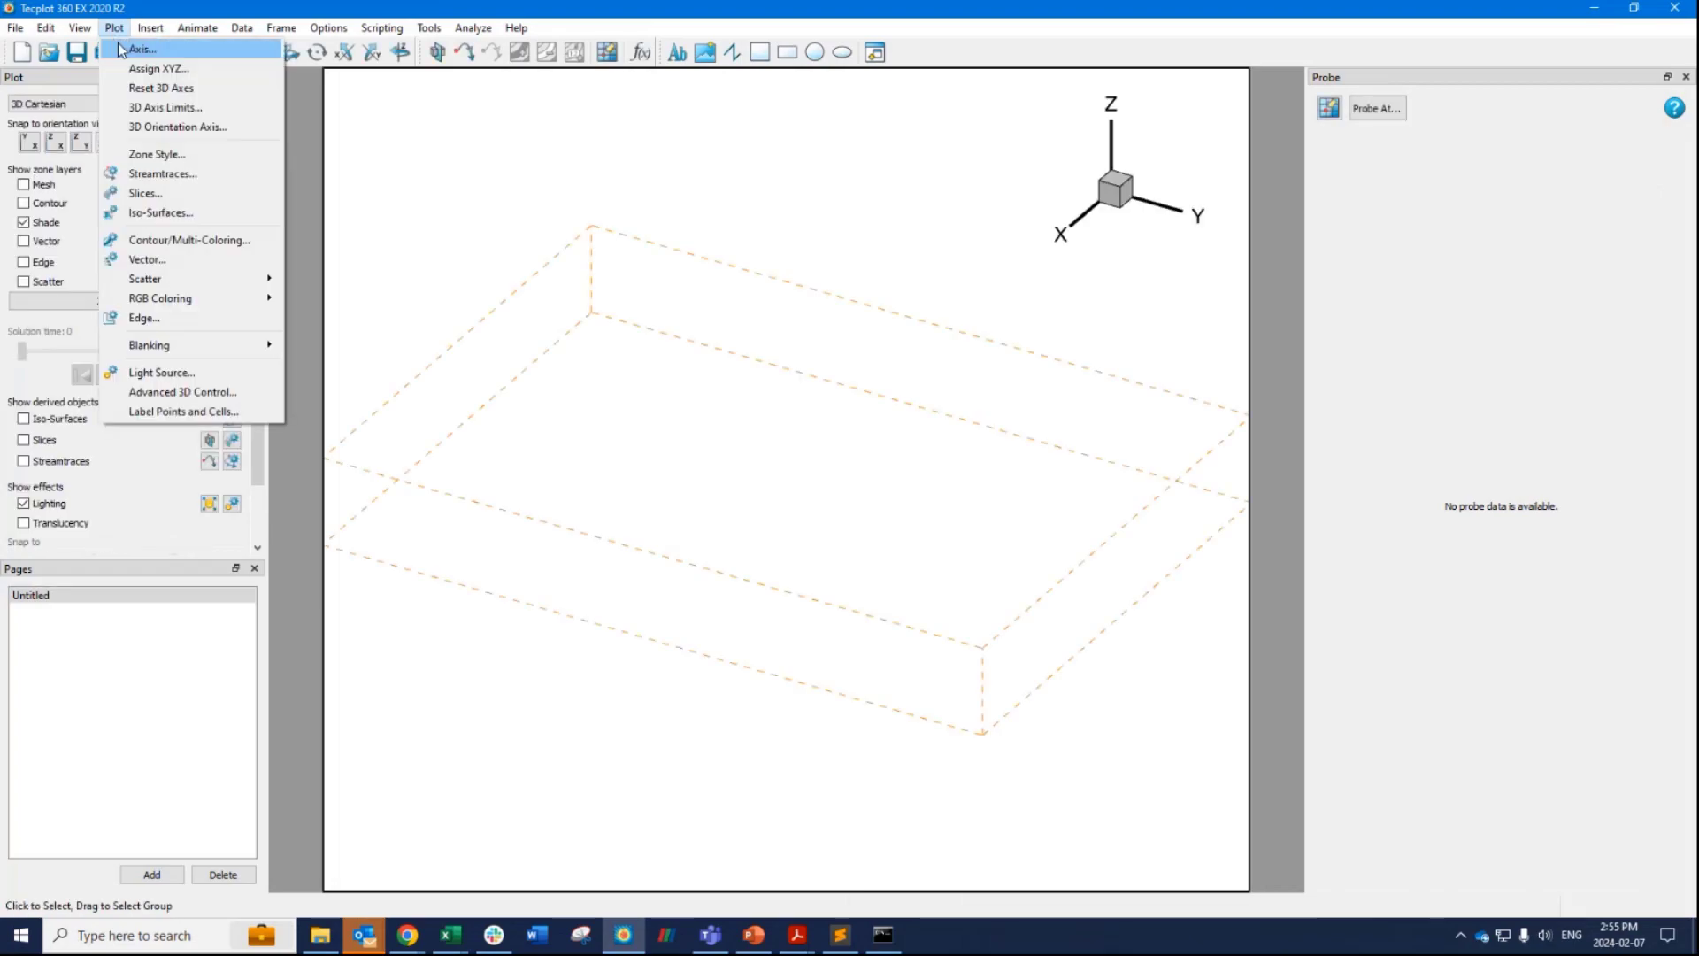
{"action": "left_click", "coordinate": [124, 50]}
{"action": "left_click", "coordinate": [569, 319]}
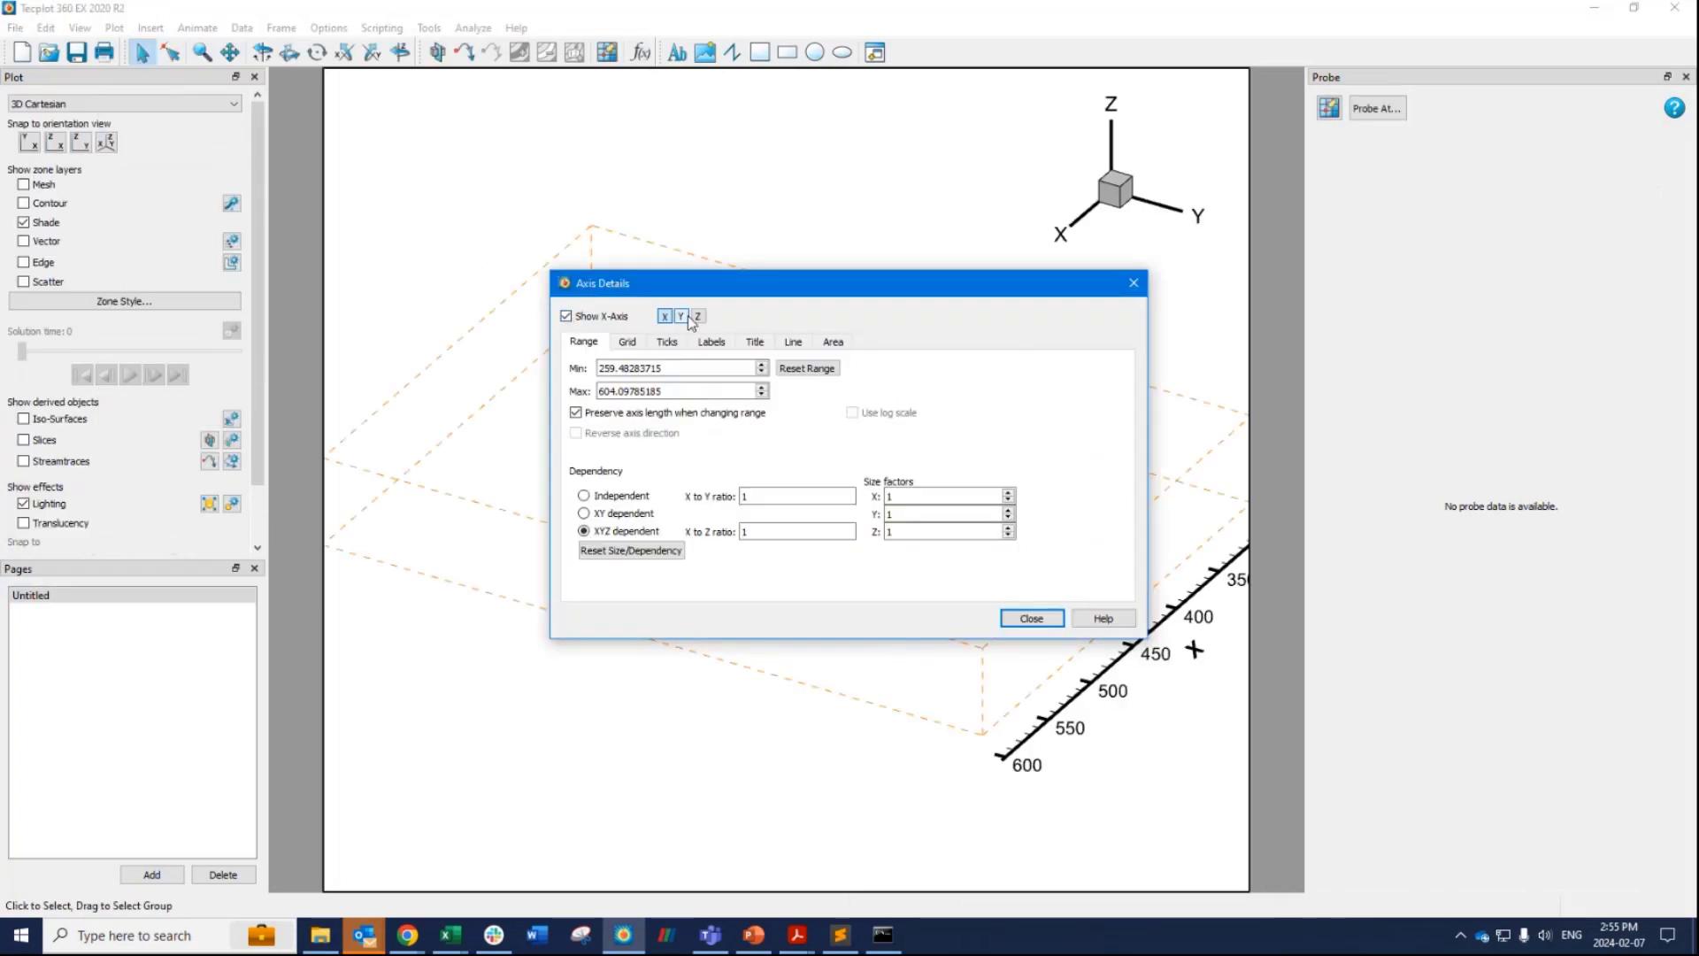
{"action": "left_click", "coordinate": [697, 316]}
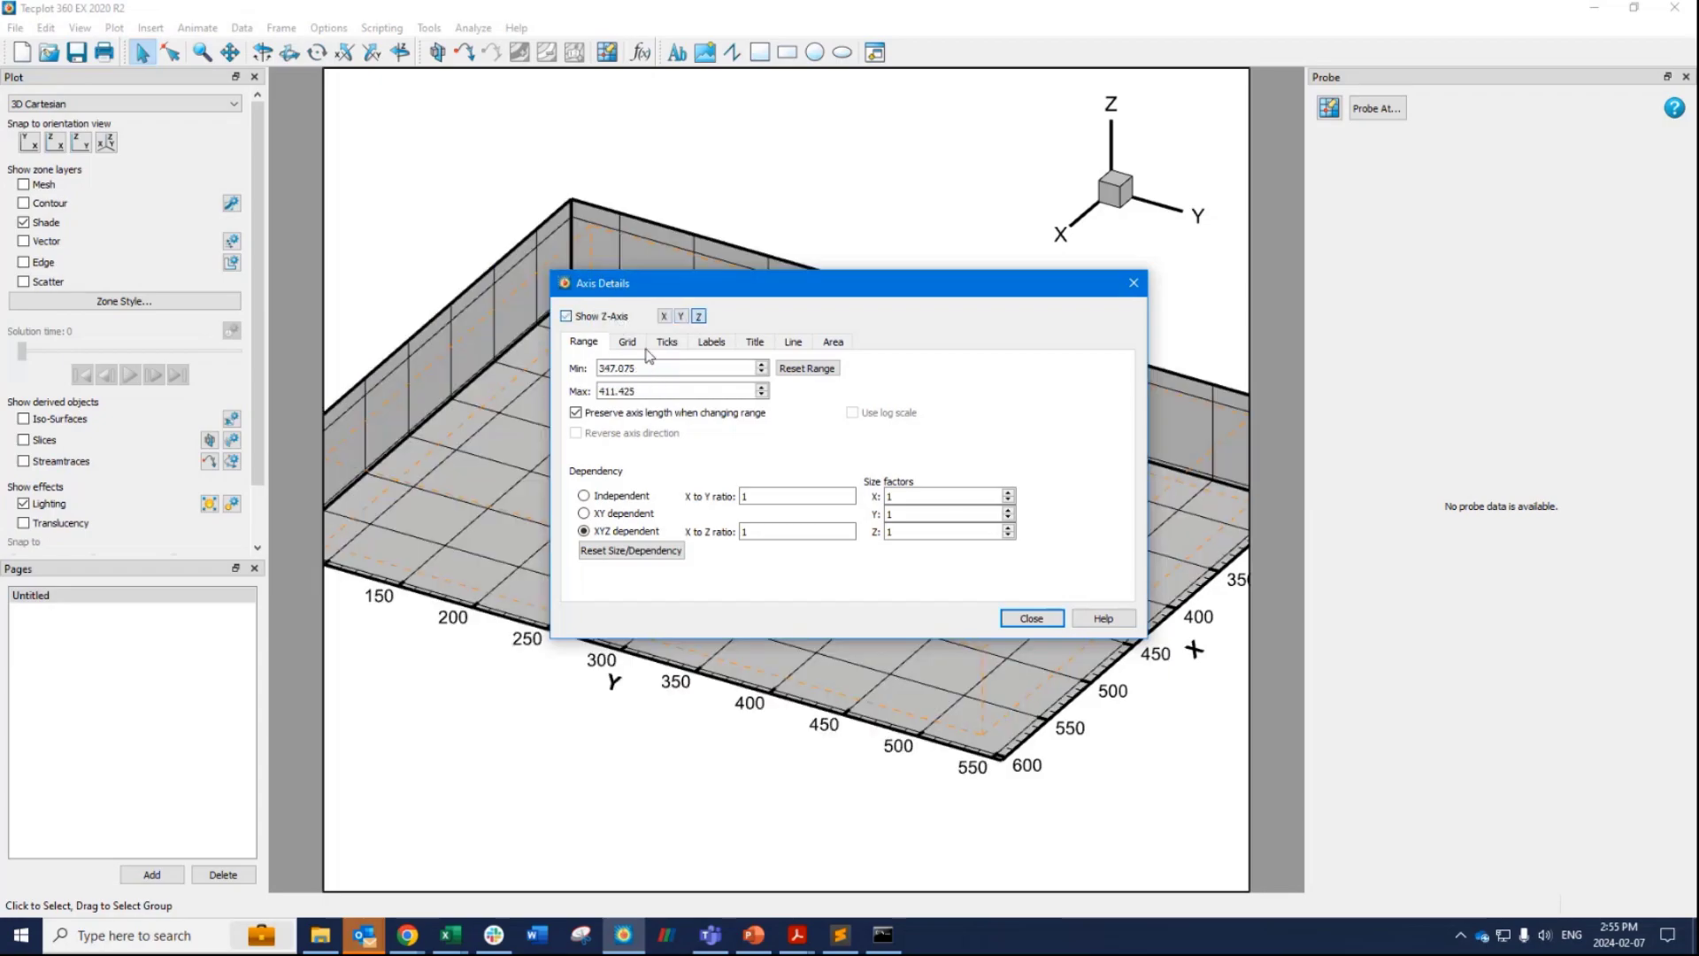
{"action": "left_click", "coordinate": [1027, 618]}
Display the mesh layer with surfaces turned on for the active zones, and inspect the mesh from above and from the side.
{"action": "left_click", "coordinate": [23, 184]}
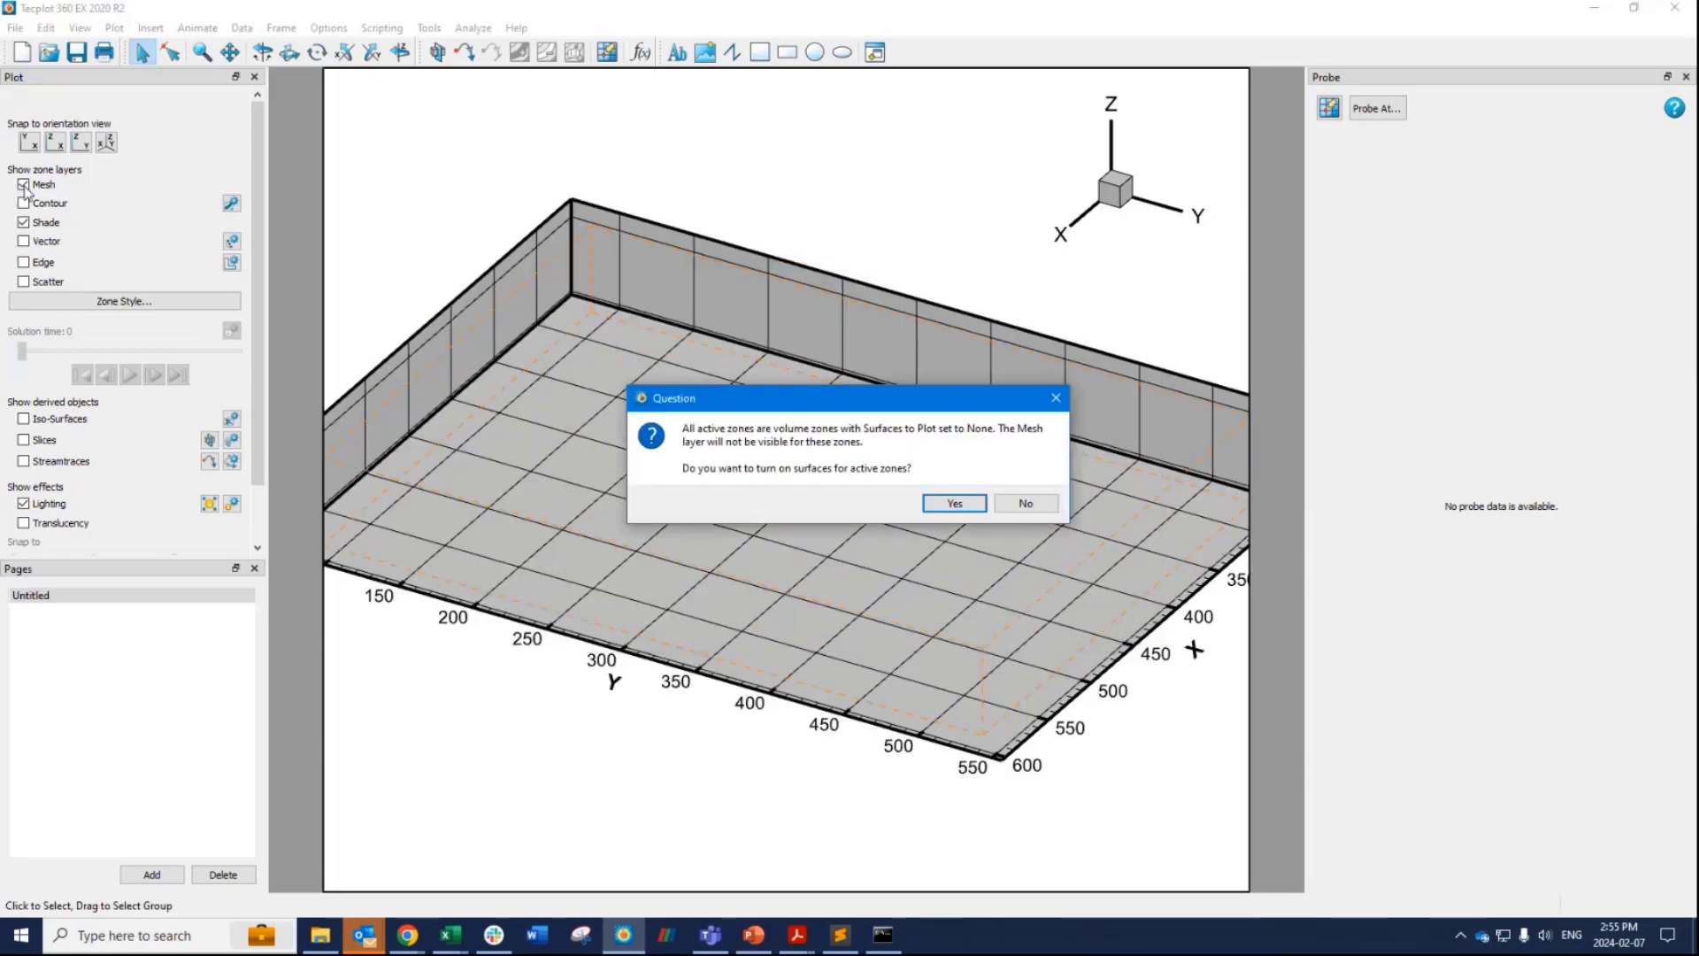
{"action": "left_click", "coordinate": [954, 503]}
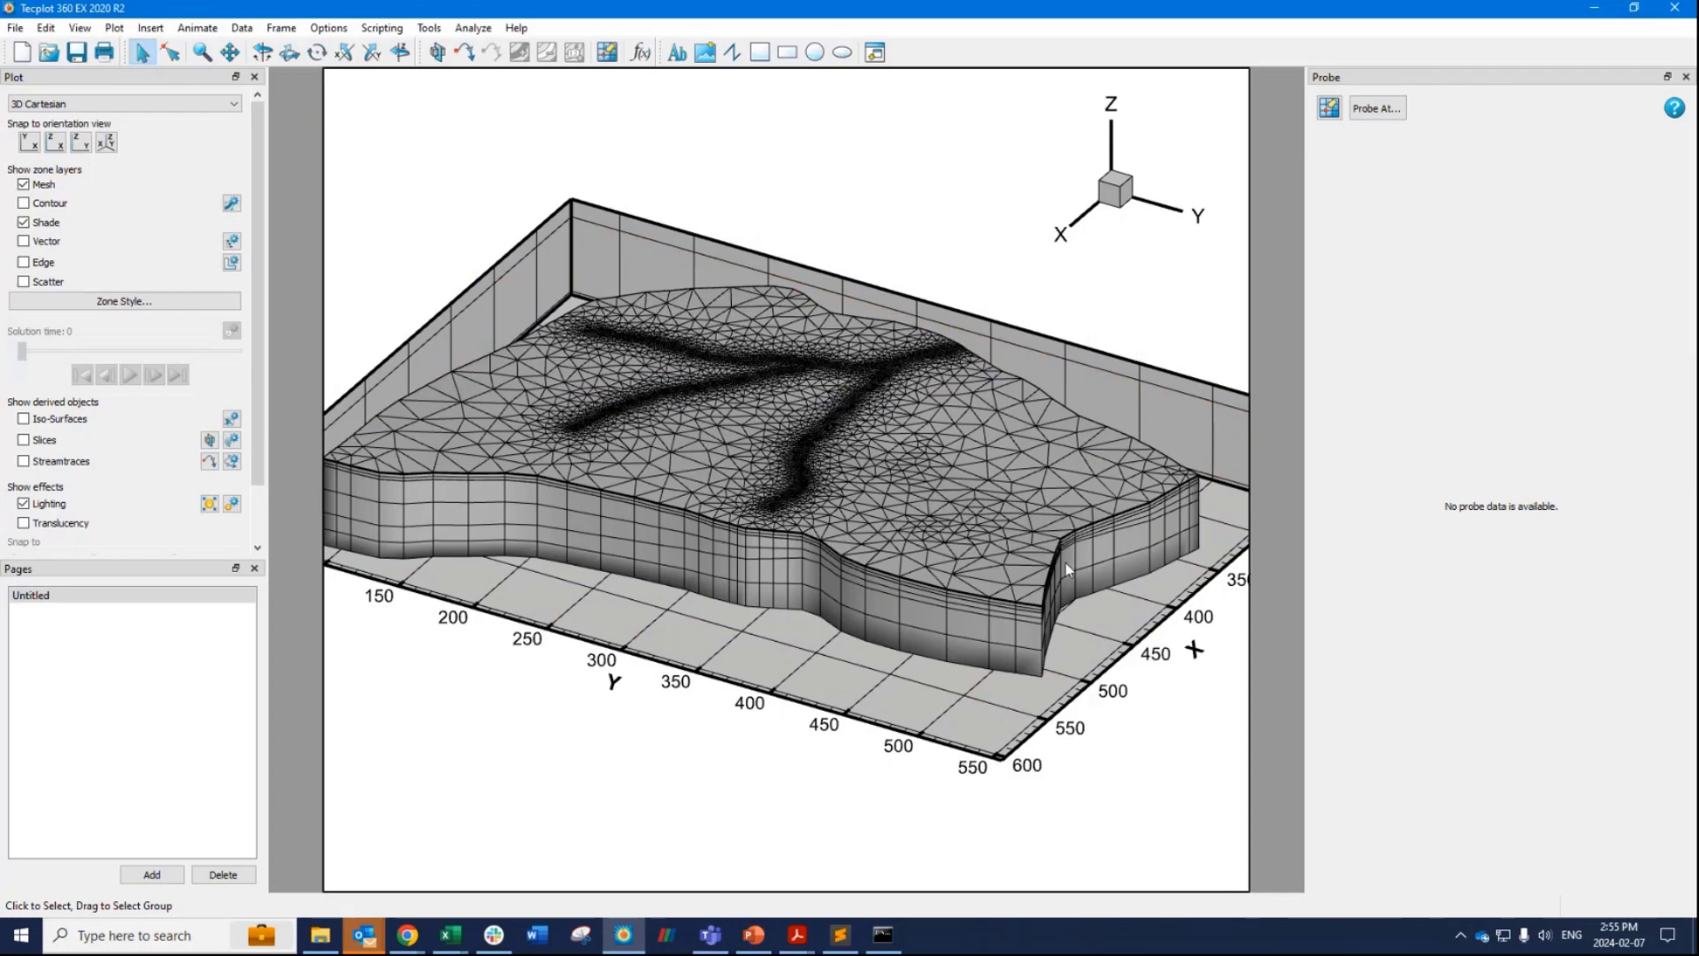
{"action": "left_click_drag", "start_coordinate": [1044, 536], "coordinate": [752, 608]}
{"action": "left_click_drag", "start_coordinate": [1076, 568], "coordinate": [790, 666]}
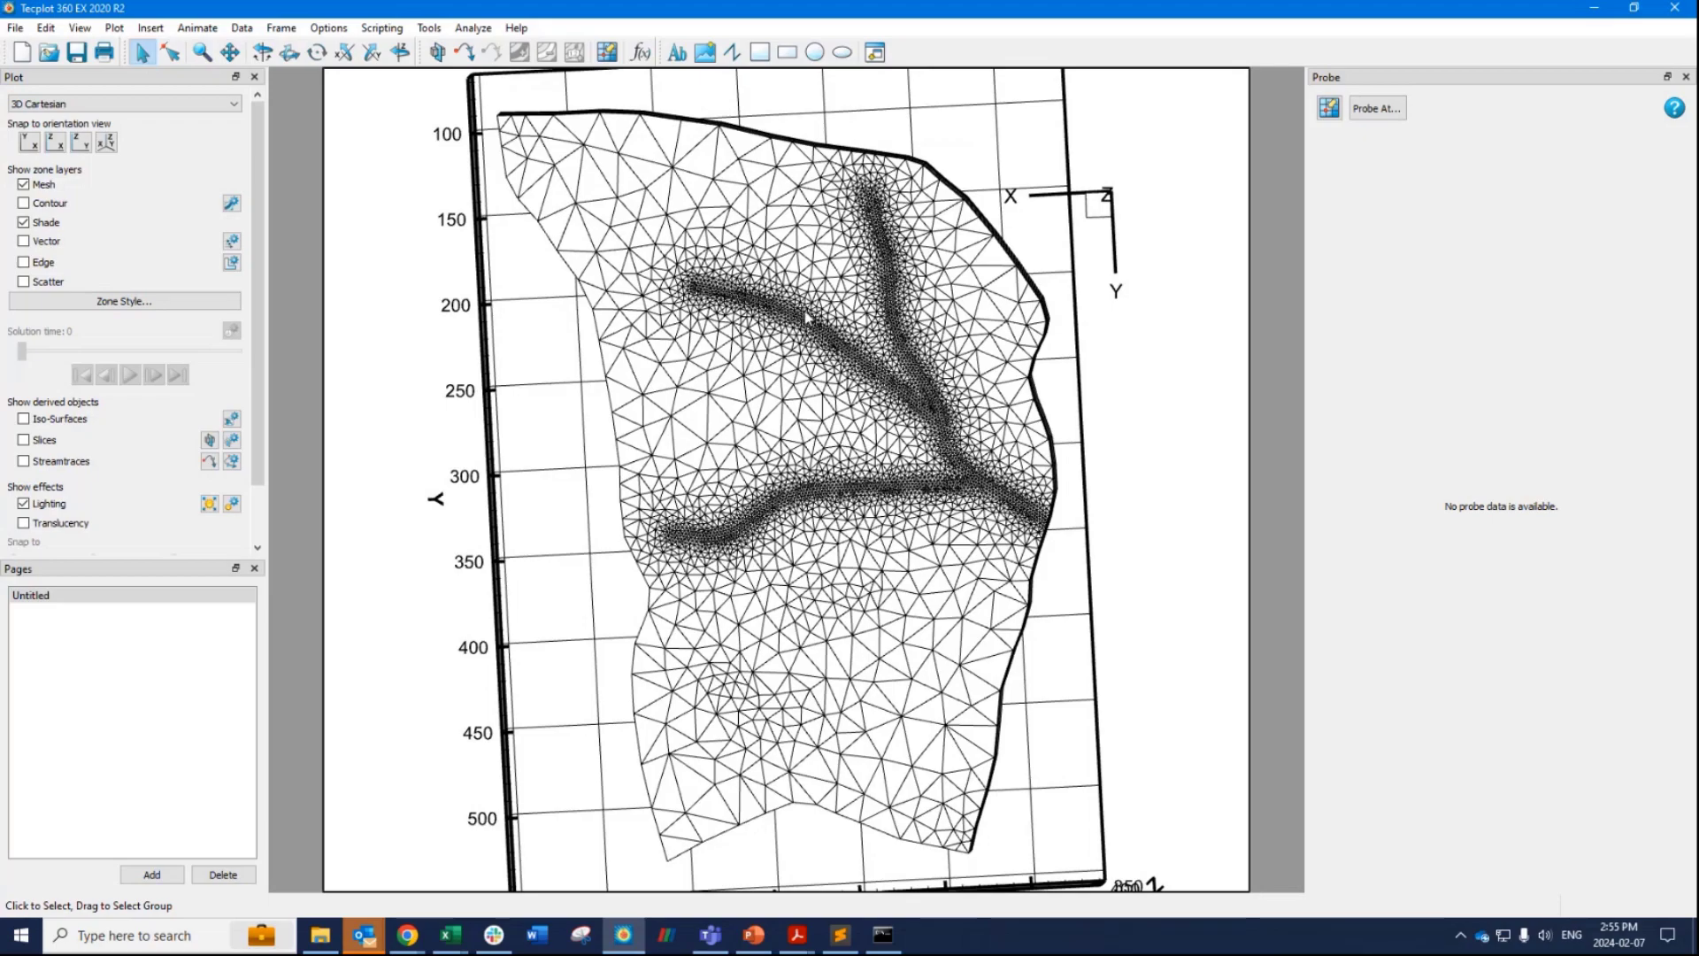
{"action": "left_click_drag", "start_coordinate": [847, 657], "coordinate": [840, 642]}
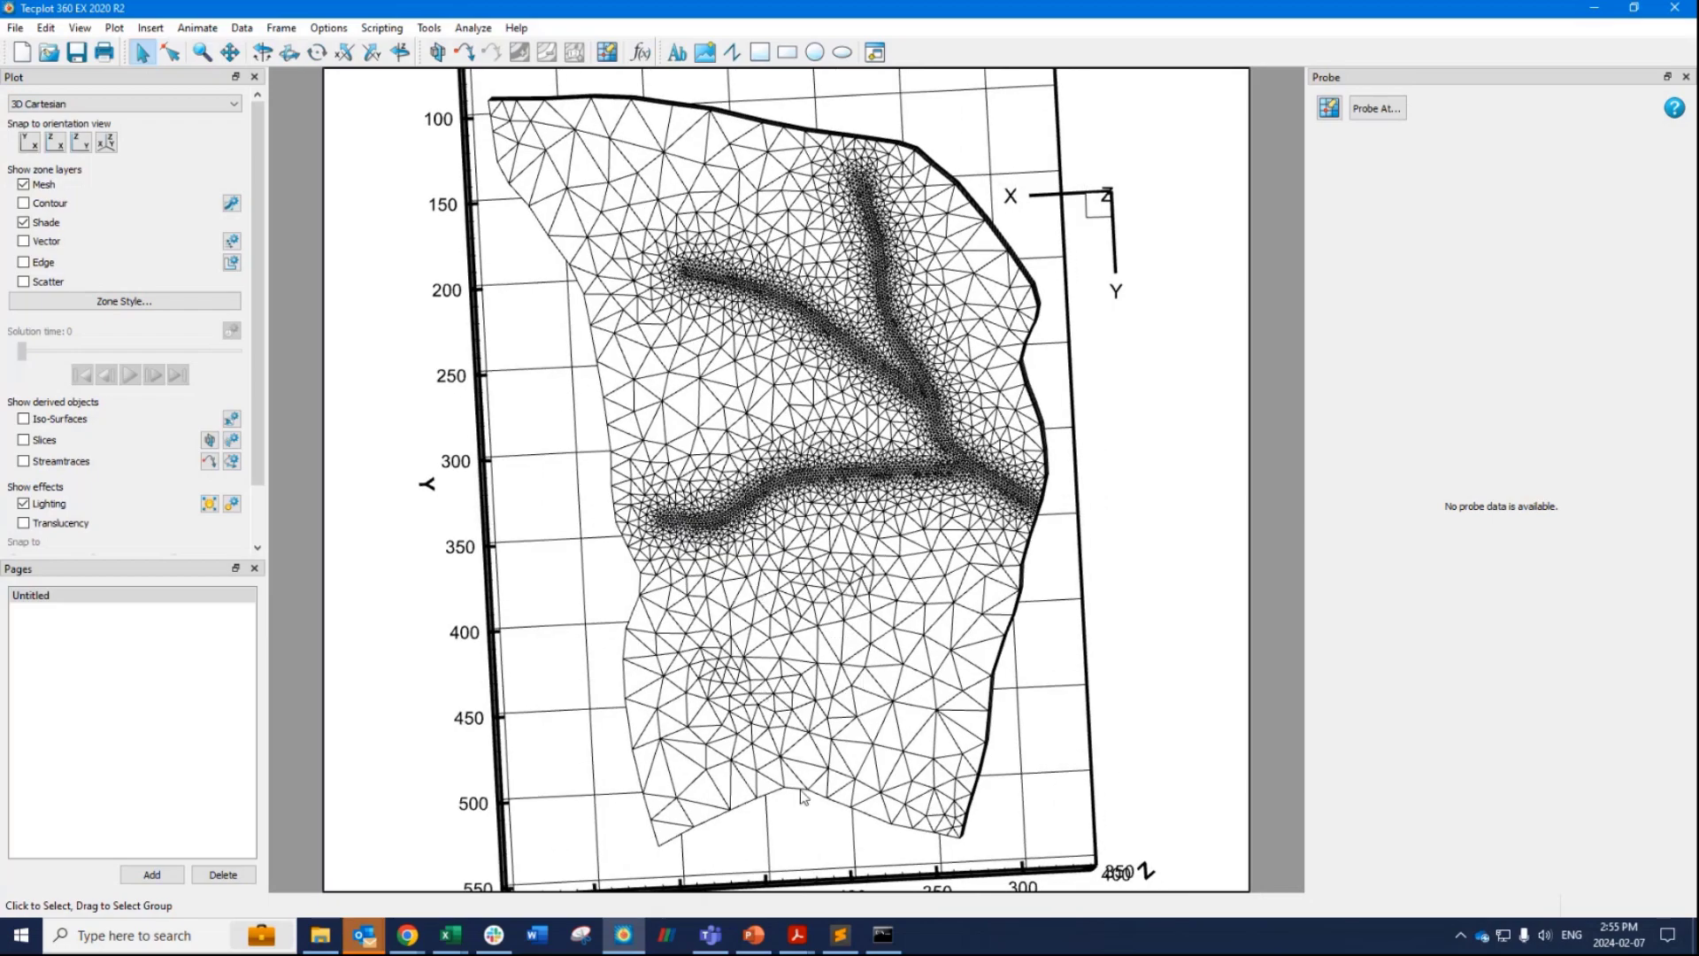
{"action": "left_click_drag", "start_coordinate": [805, 797], "coordinate": [670, 529]}
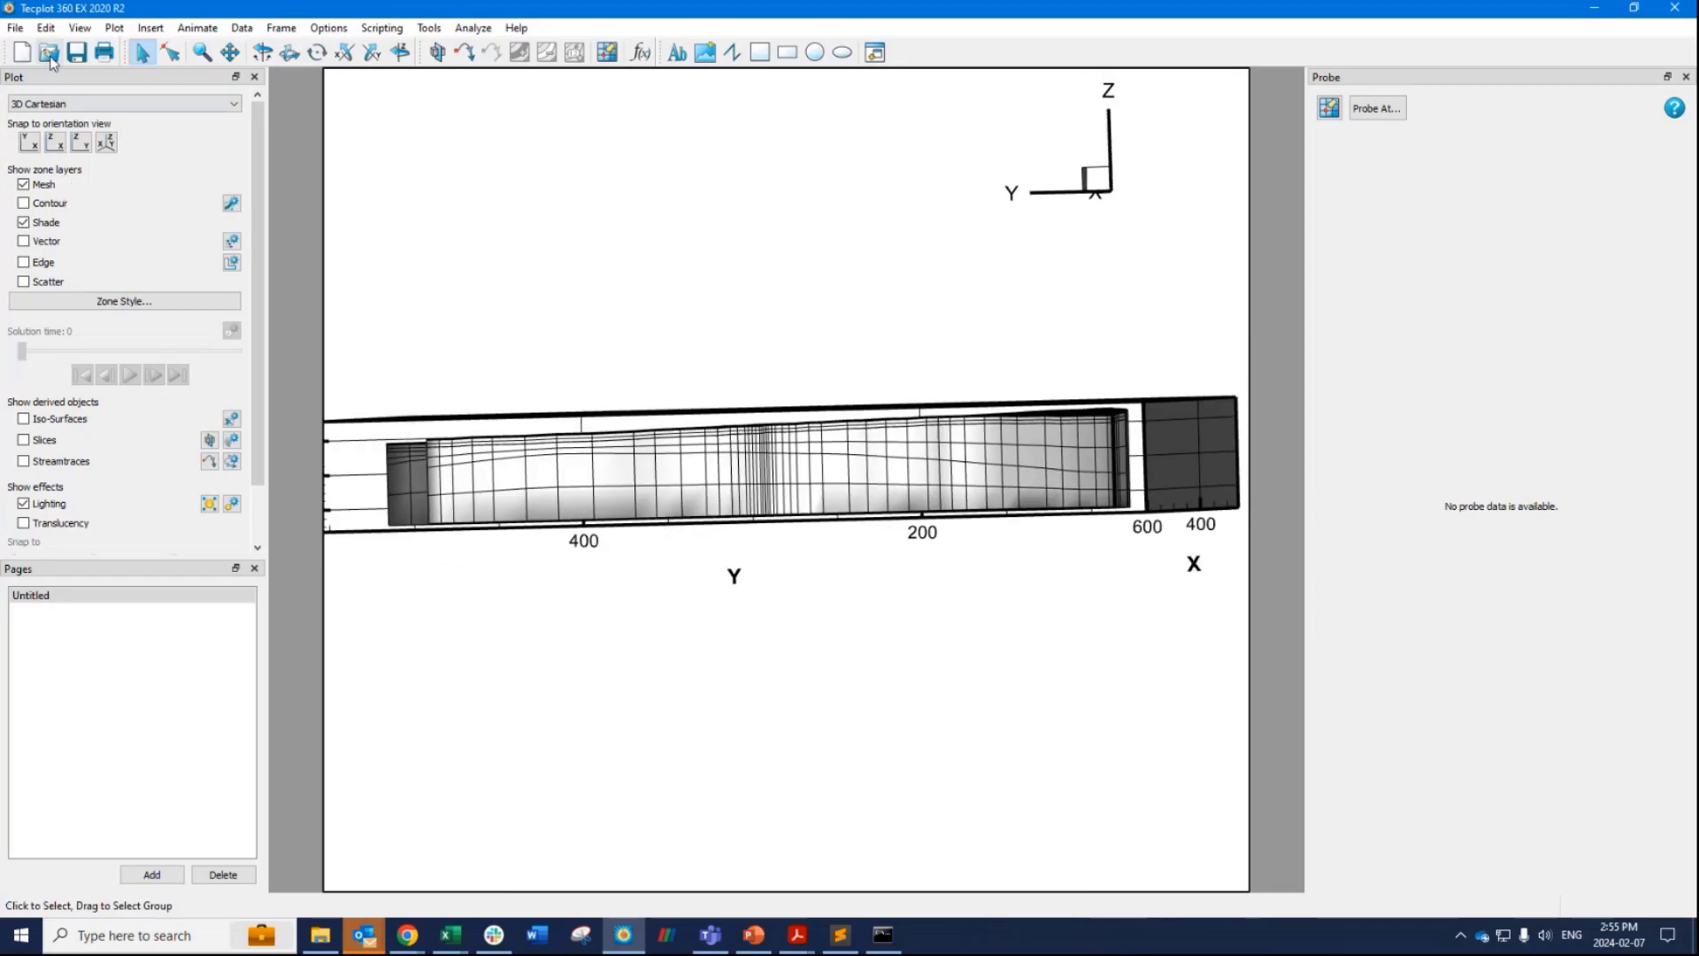
{"action": "left_click", "coordinate": [235, 78]}
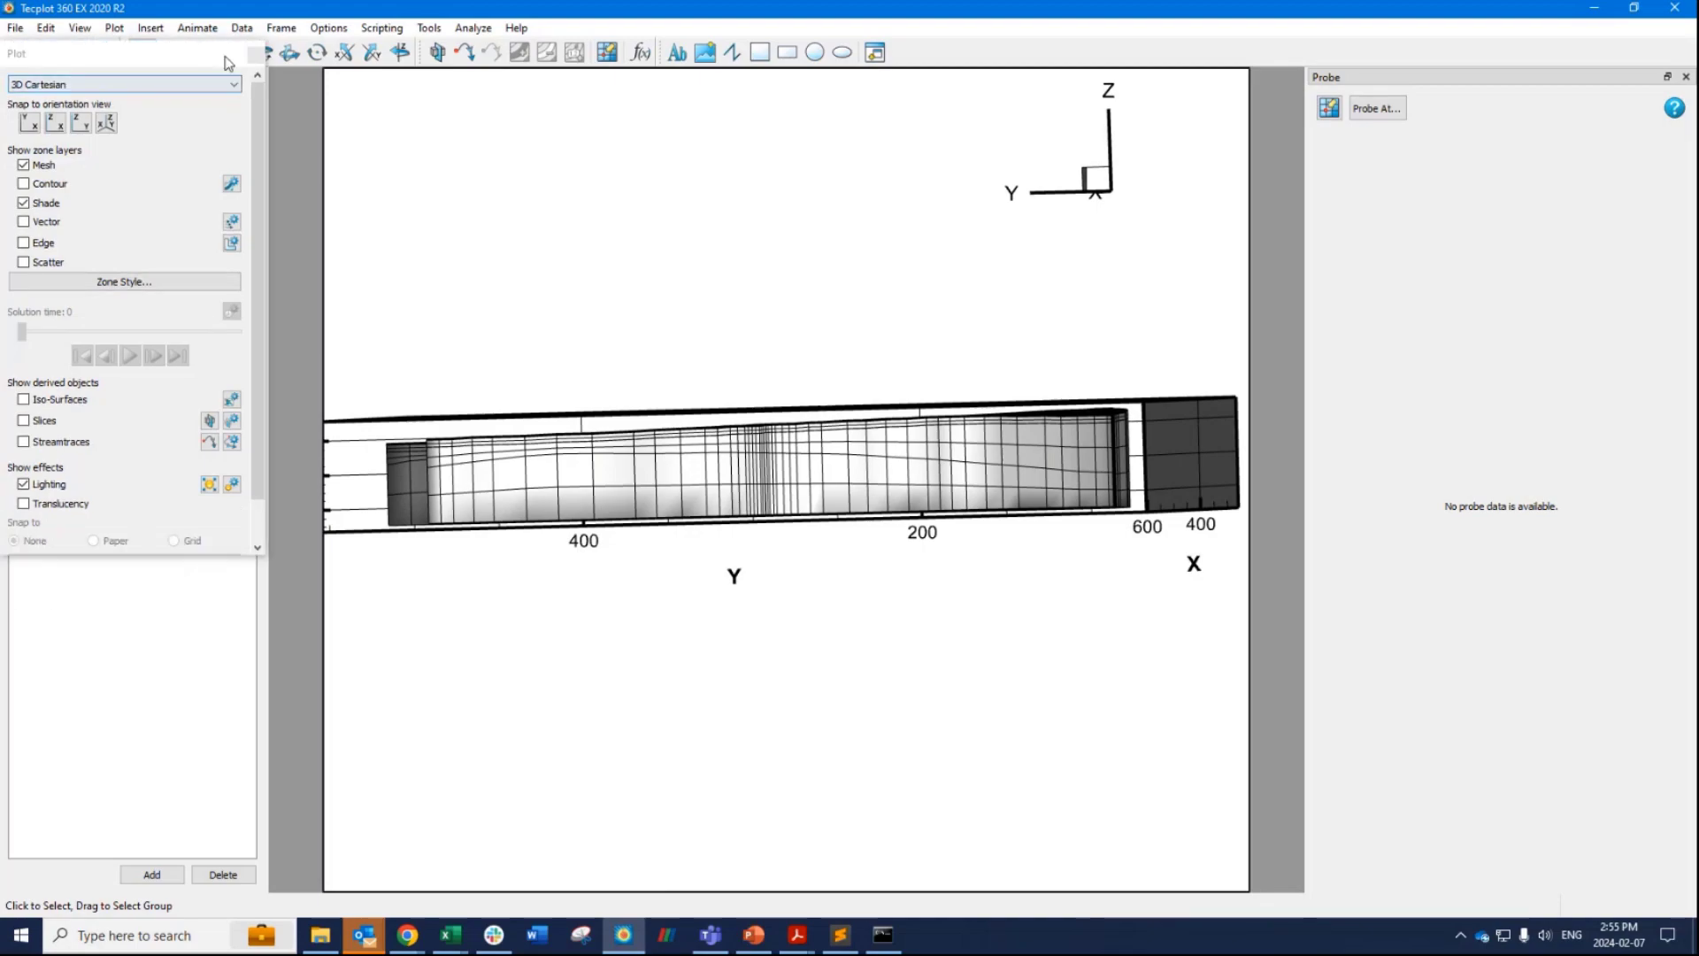
{"action": "double_click", "coordinate": [221, 77]}
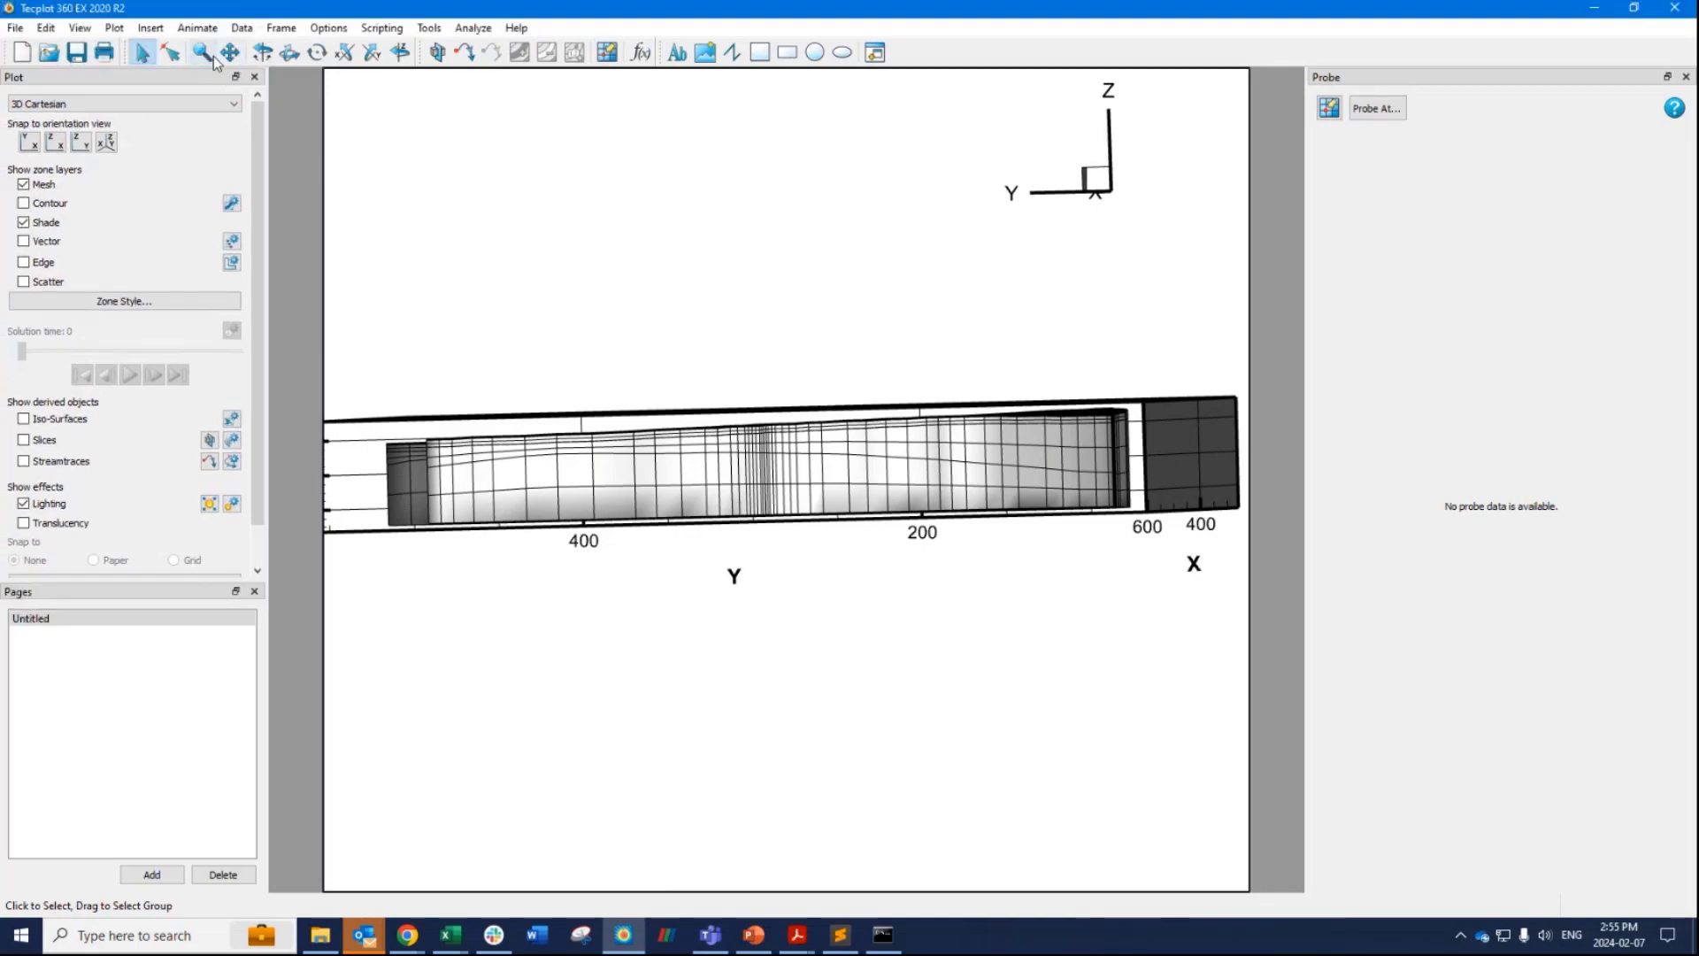
Zoom in on the side of the mesh and turn off the lighting effect.
{"action": "left_click", "coordinate": [202, 53]}
{"action": "left_click_drag", "start_coordinate": [725, 382], "coordinate": [929, 585]}
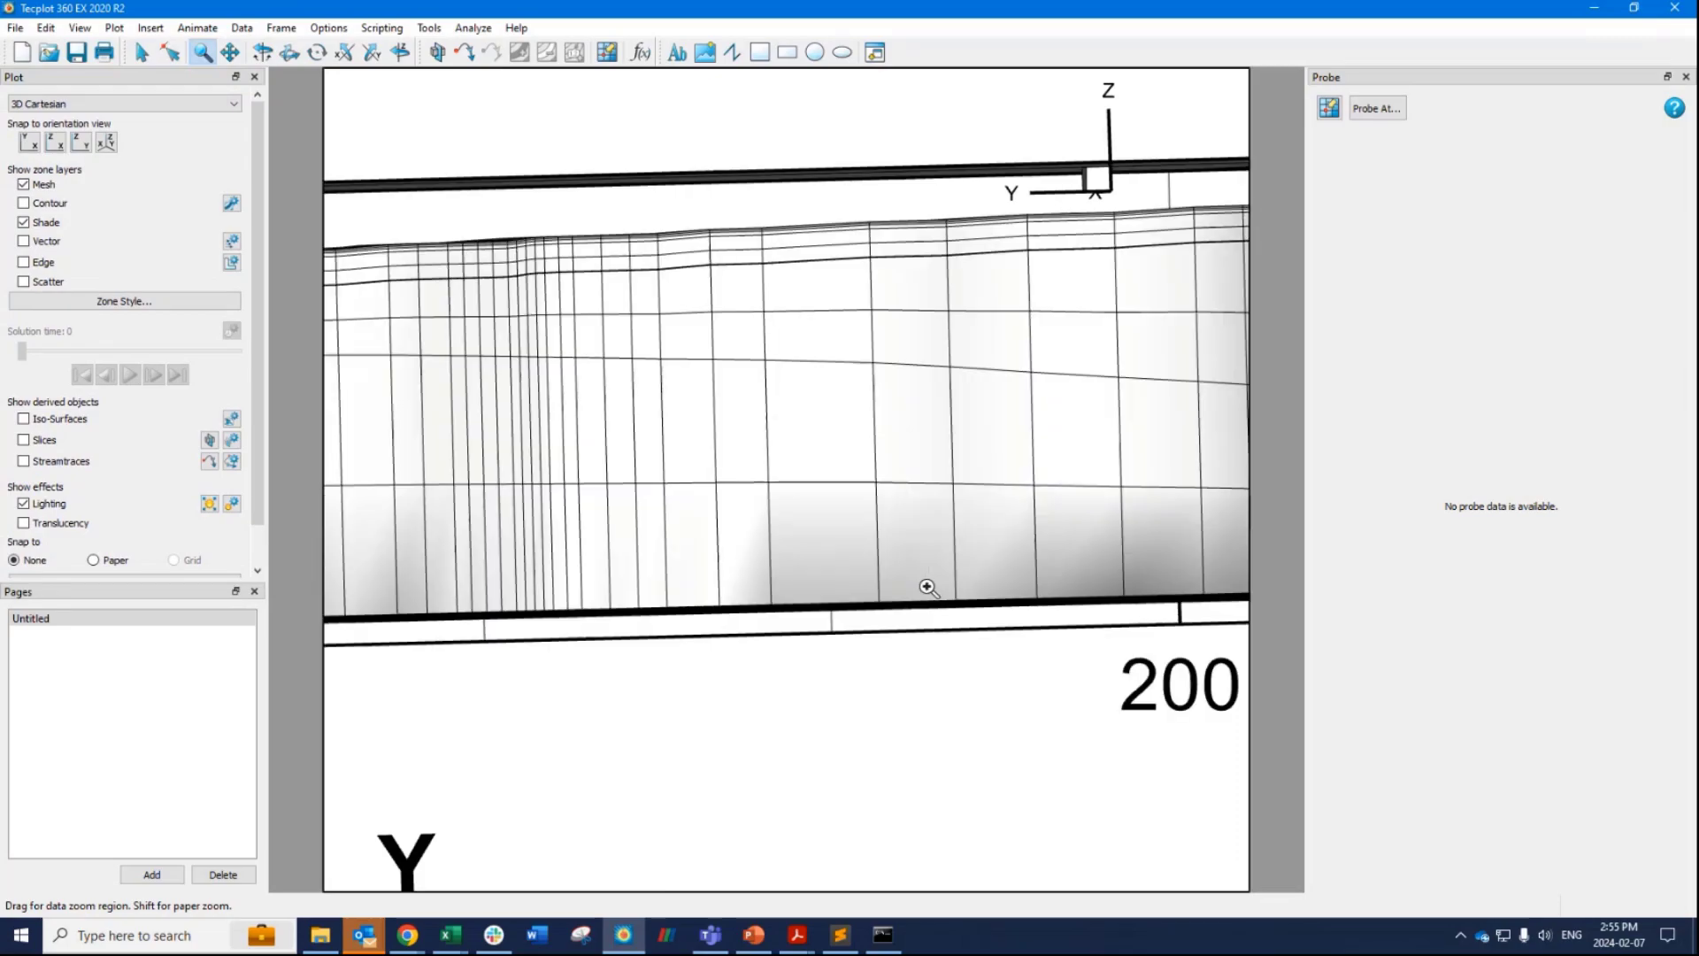
{"action": "left_click", "coordinate": [24, 503]}
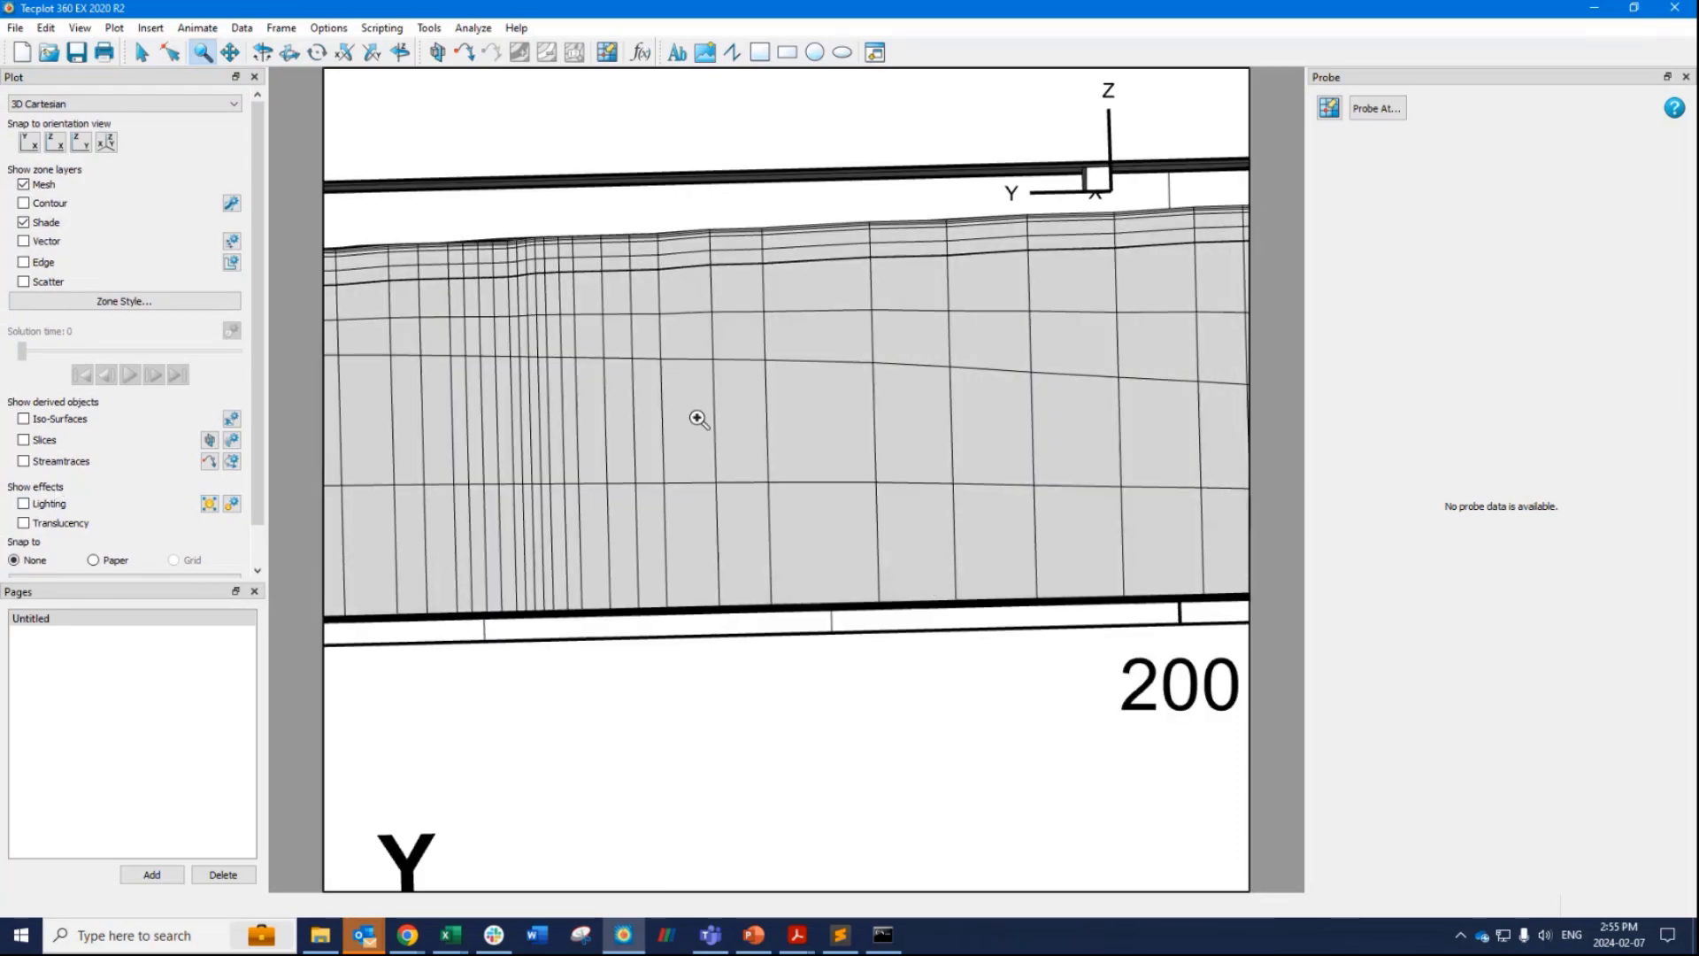
Examine the thin layer beneath the upper sublayers on the side of the mesh.
{"action": "left_click", "coordinate": [141, 52]}
{"action": "left_click_drag", "start_coordinate": [593, 404], "coordinate": [849, 553]}
{"action": "left_click_drag", "start_coordinate": [725, 290], "coordinate": [826, 344]}
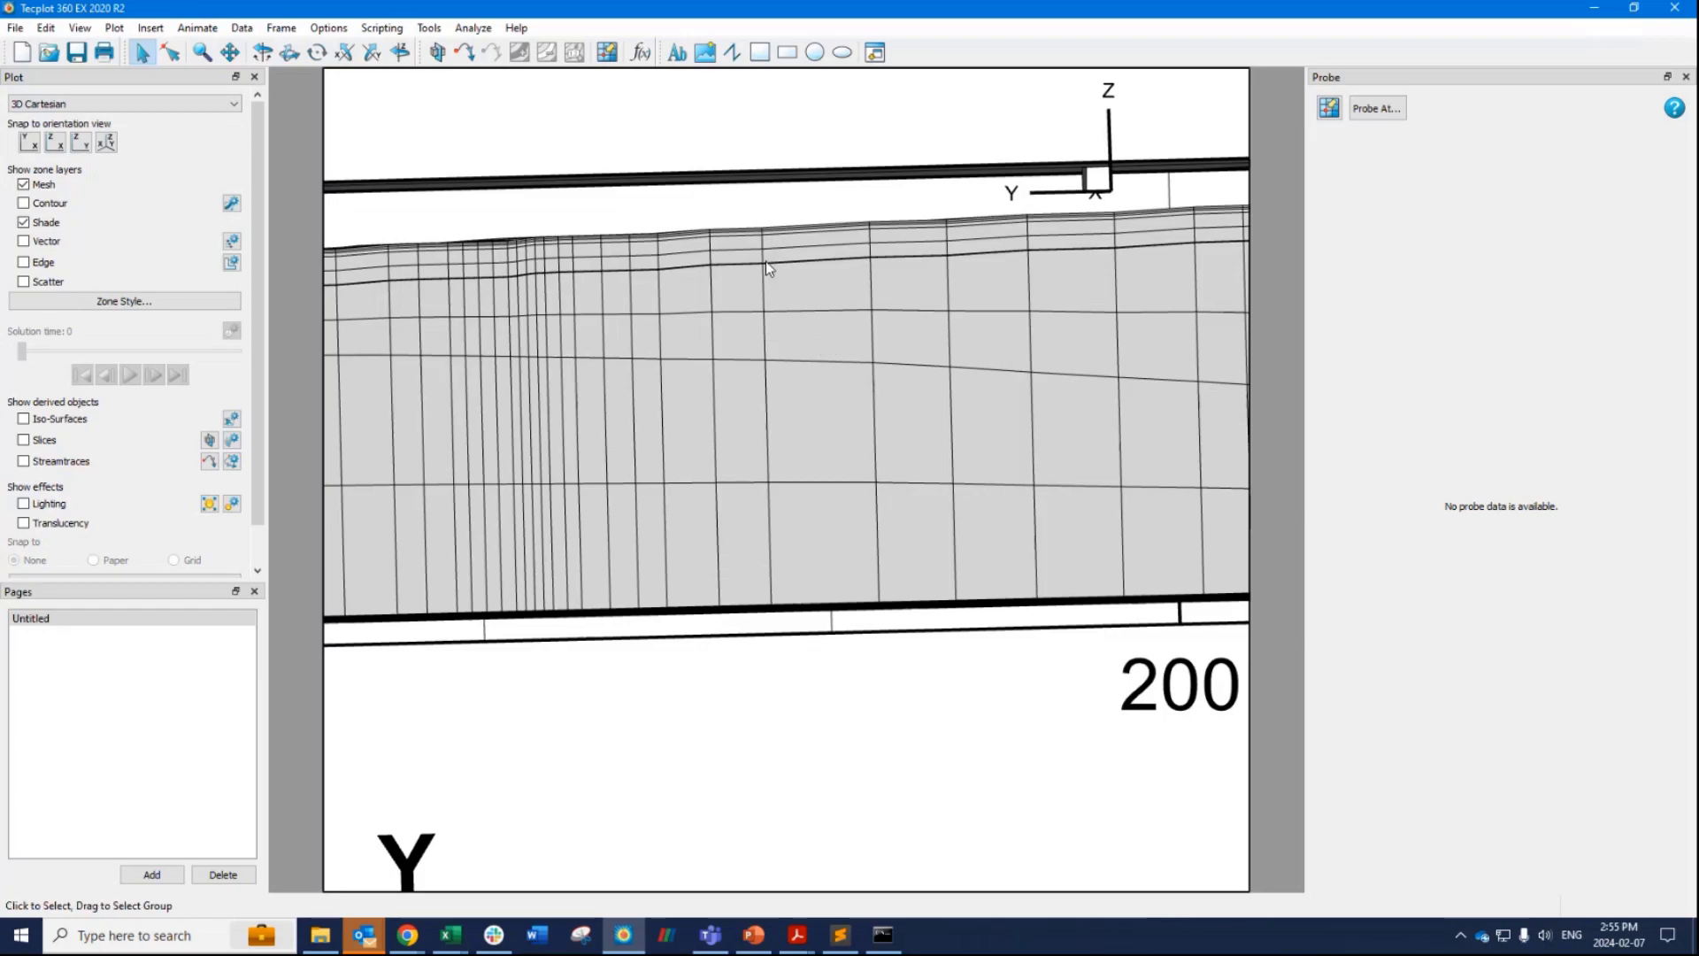
{"action": "scroll", "coordinate": [765, 268], "scroll_direction": "up", "scroll_amount": 5}
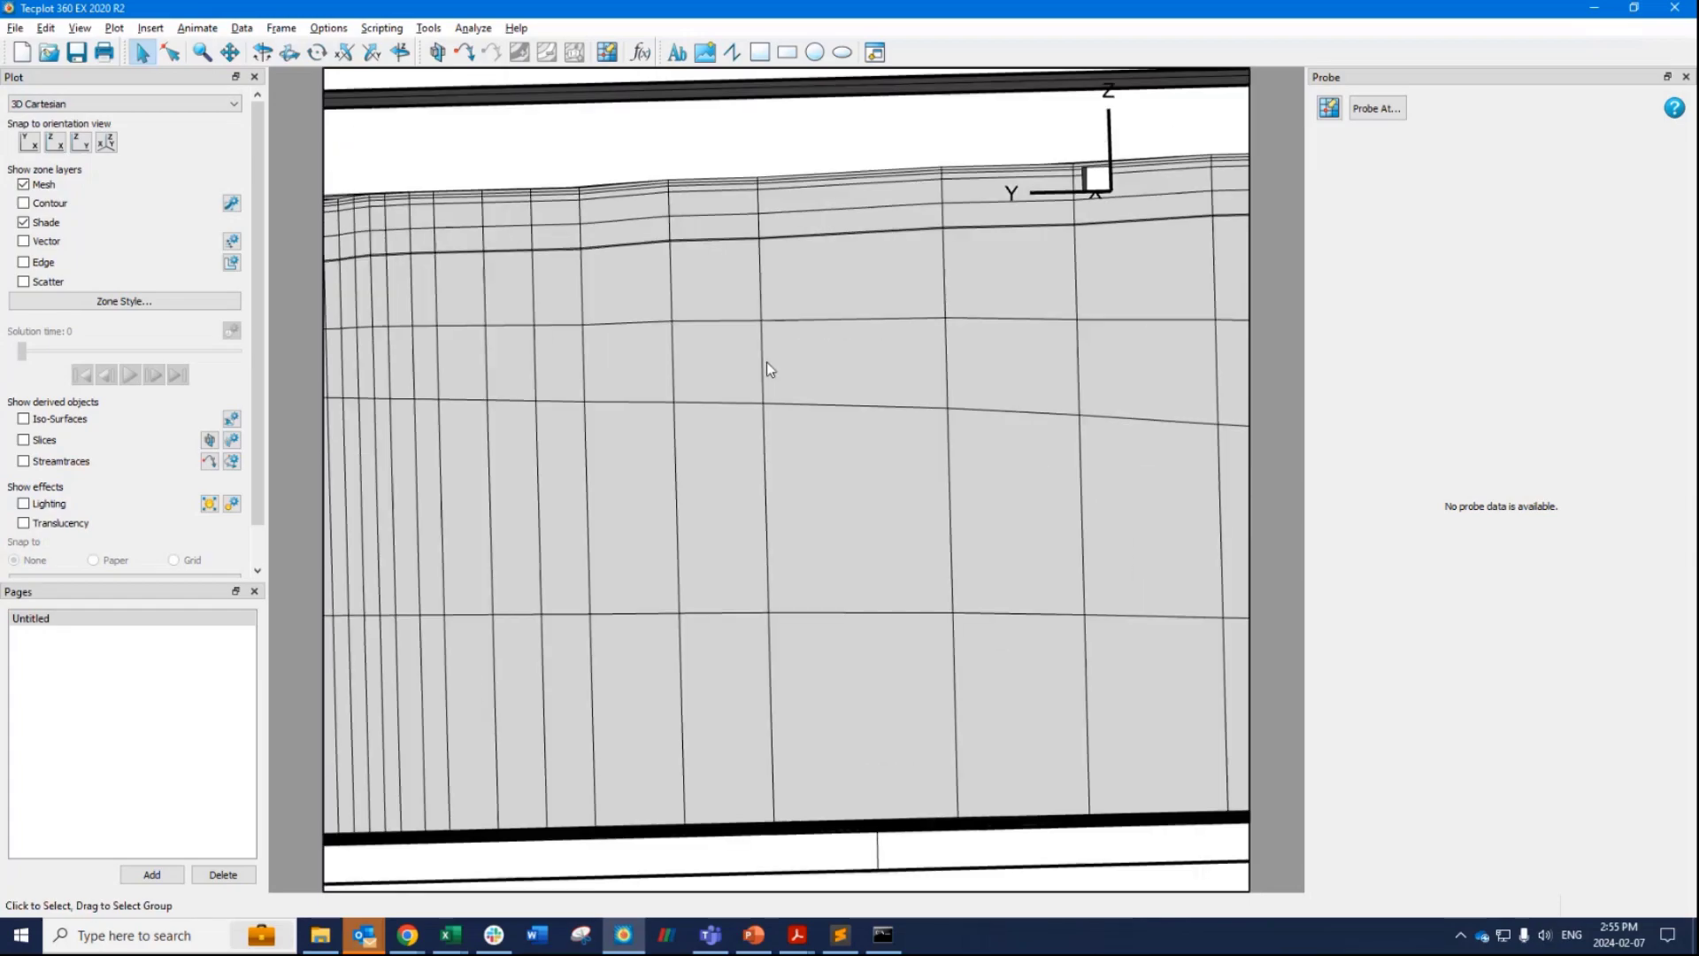
{"action": "scroll", "coordinate": [790, 381], "scroll_direction": "up", "scroll_amount": 5}
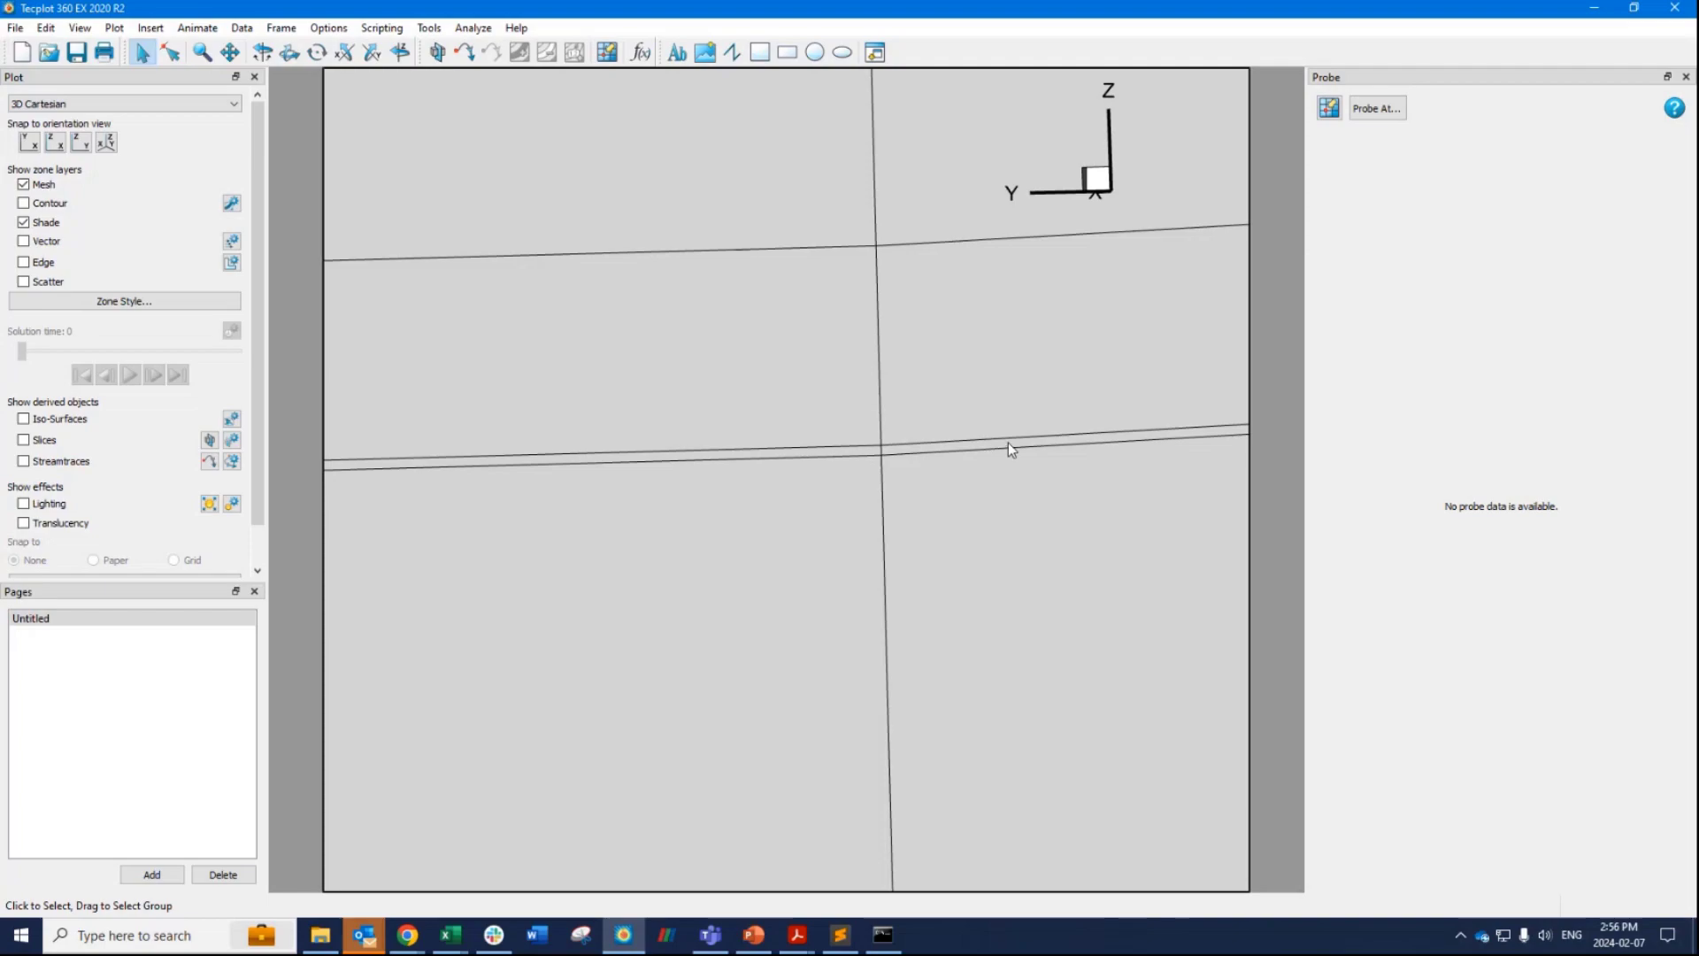
{"action": "scroll", "coordinate": [607, 634], "scroll_direction": "down", "scroll_amount": 5}
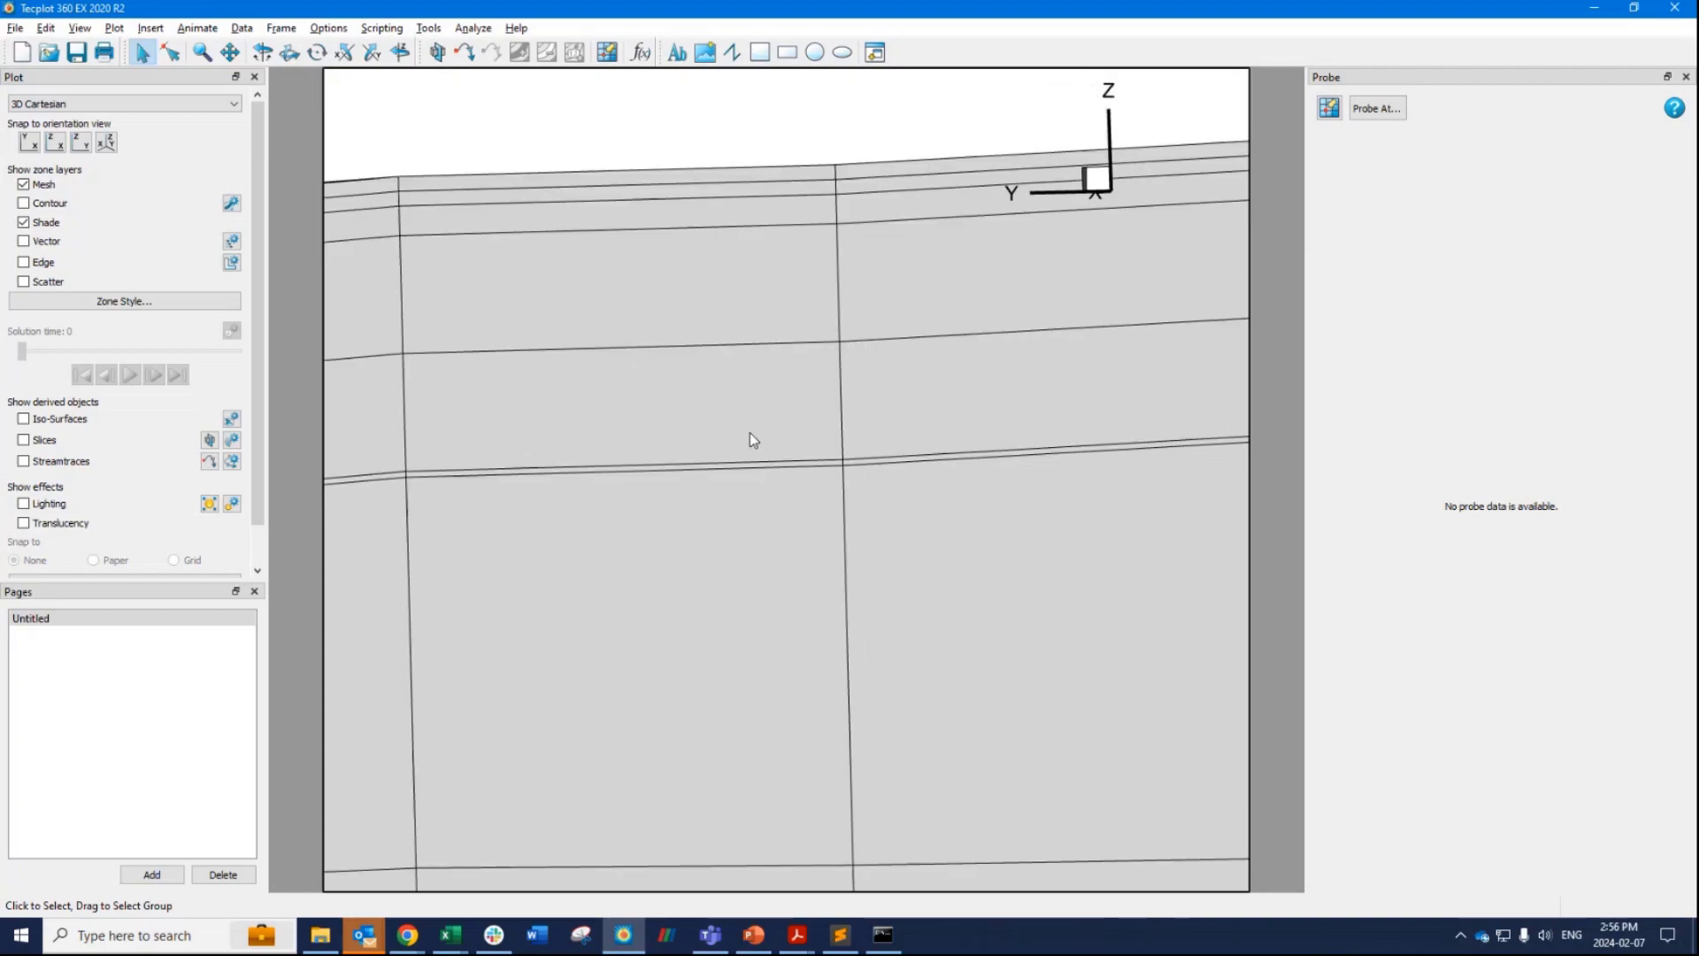
{"action": "scroll", "coordinate": [731, 501], "scroll_direction": "down", "scroll_amount": 2}
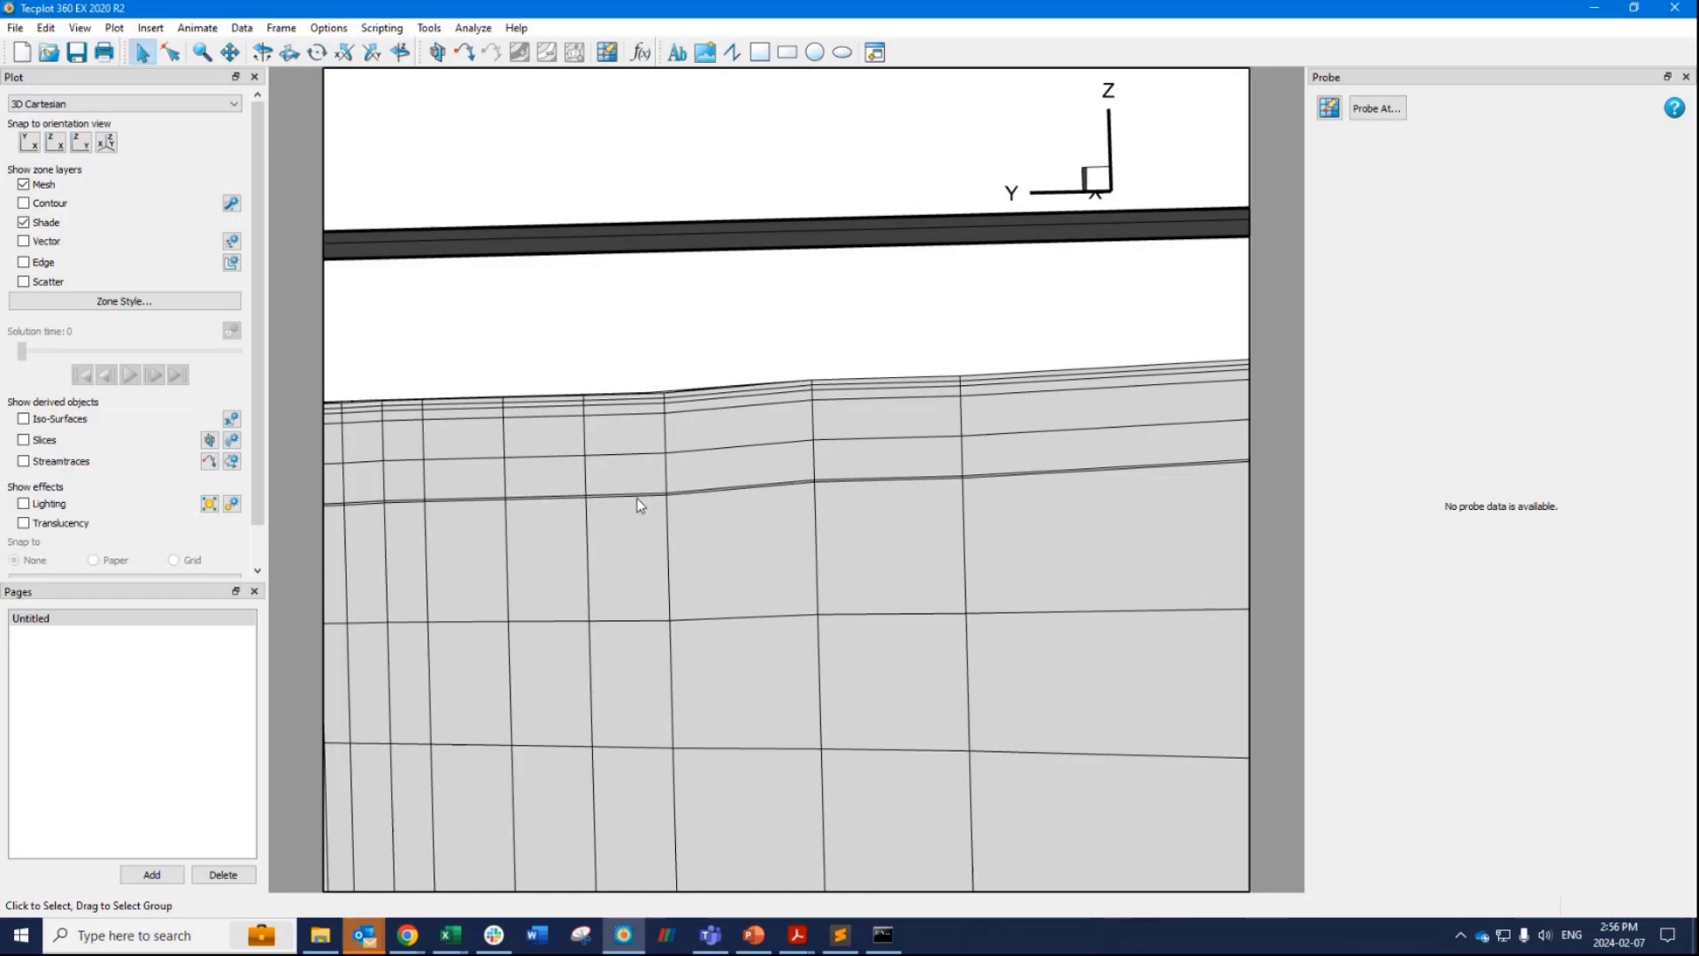
{"action": "left_click_drag", "start_coordinate": [731, 501], "coordinate": [976, 492]}
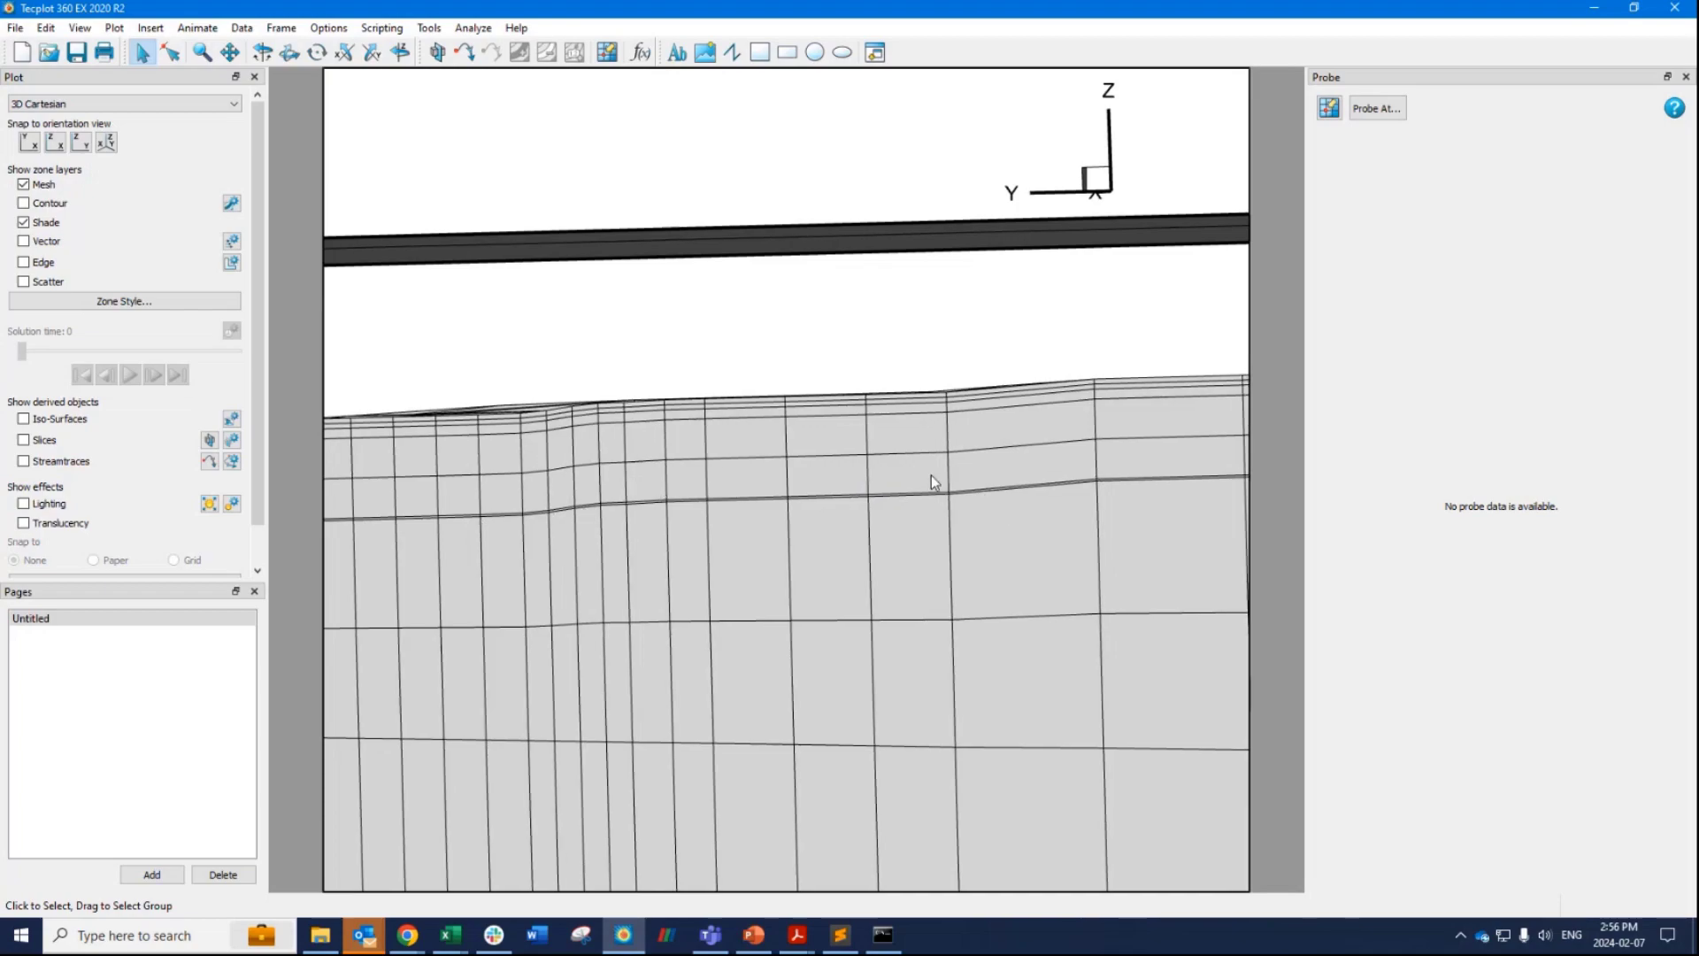
Examine the proportional sublayers near the ground surface and compare their thickness with the layers further down.
{"action": "left_click_drag", "start_coordinate": [786, 430], "coordinate": [932, 478]}
{"action": "scroll", "coordinate": [827, 387], "scroll_direction": "up", "scroll_amount": 4}
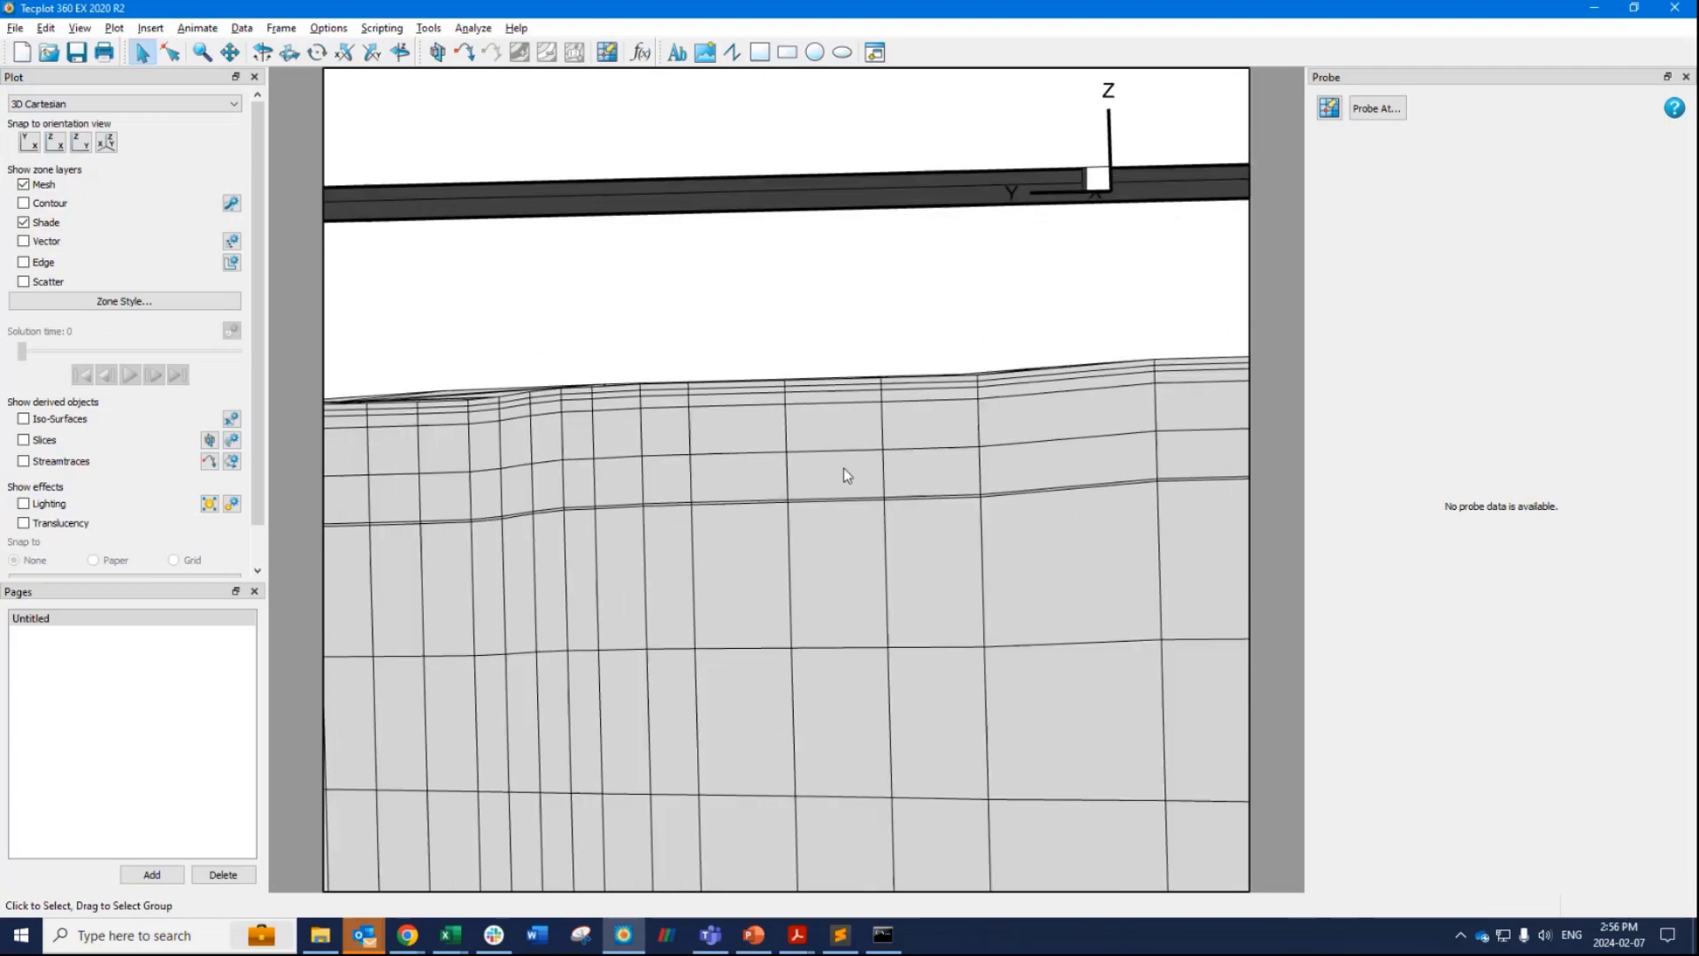
{"action": "scroll", "coordinate": [832, 522], "scroll_direction": "up", "scroll_amount": 5}
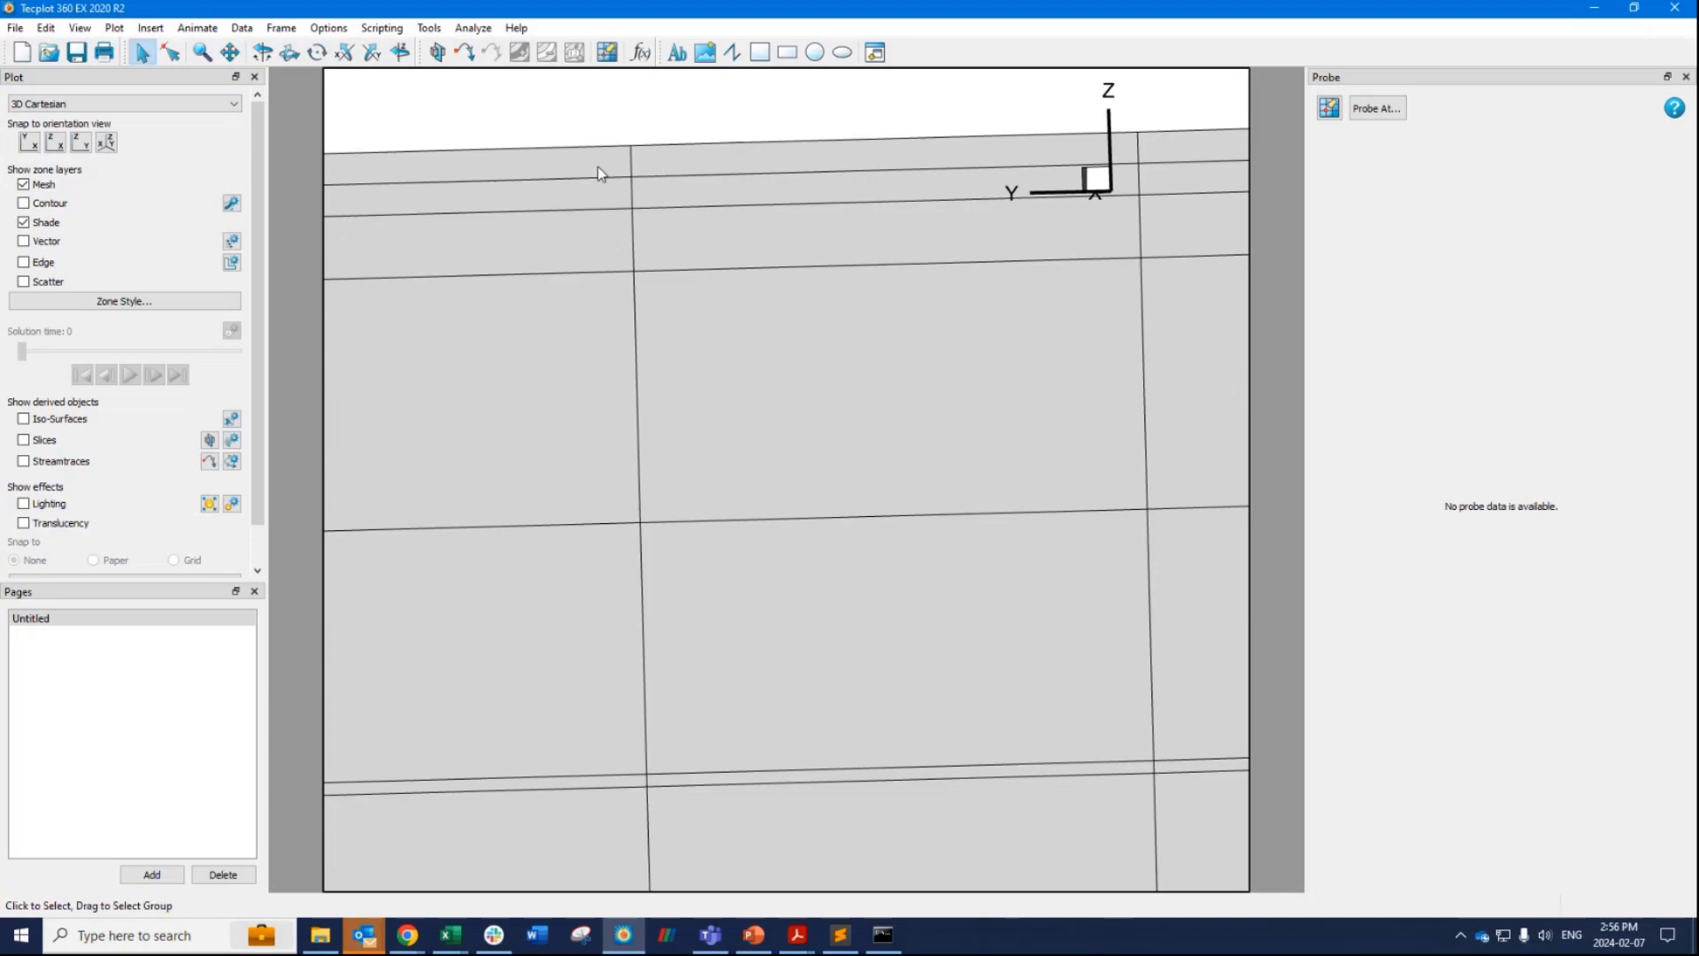
{"action": "left_click_drag", "start_coordinate": [588, 160], "coordinate": [694, 252]}
{"action": "scroll", "coordinate": [752, 478], "scroll_direction": "down", "scroll_amount": 1}
{"action": "scroll", "coordinate": [757, 318], "scroll_direction": "down", "scroll_amount": 2}
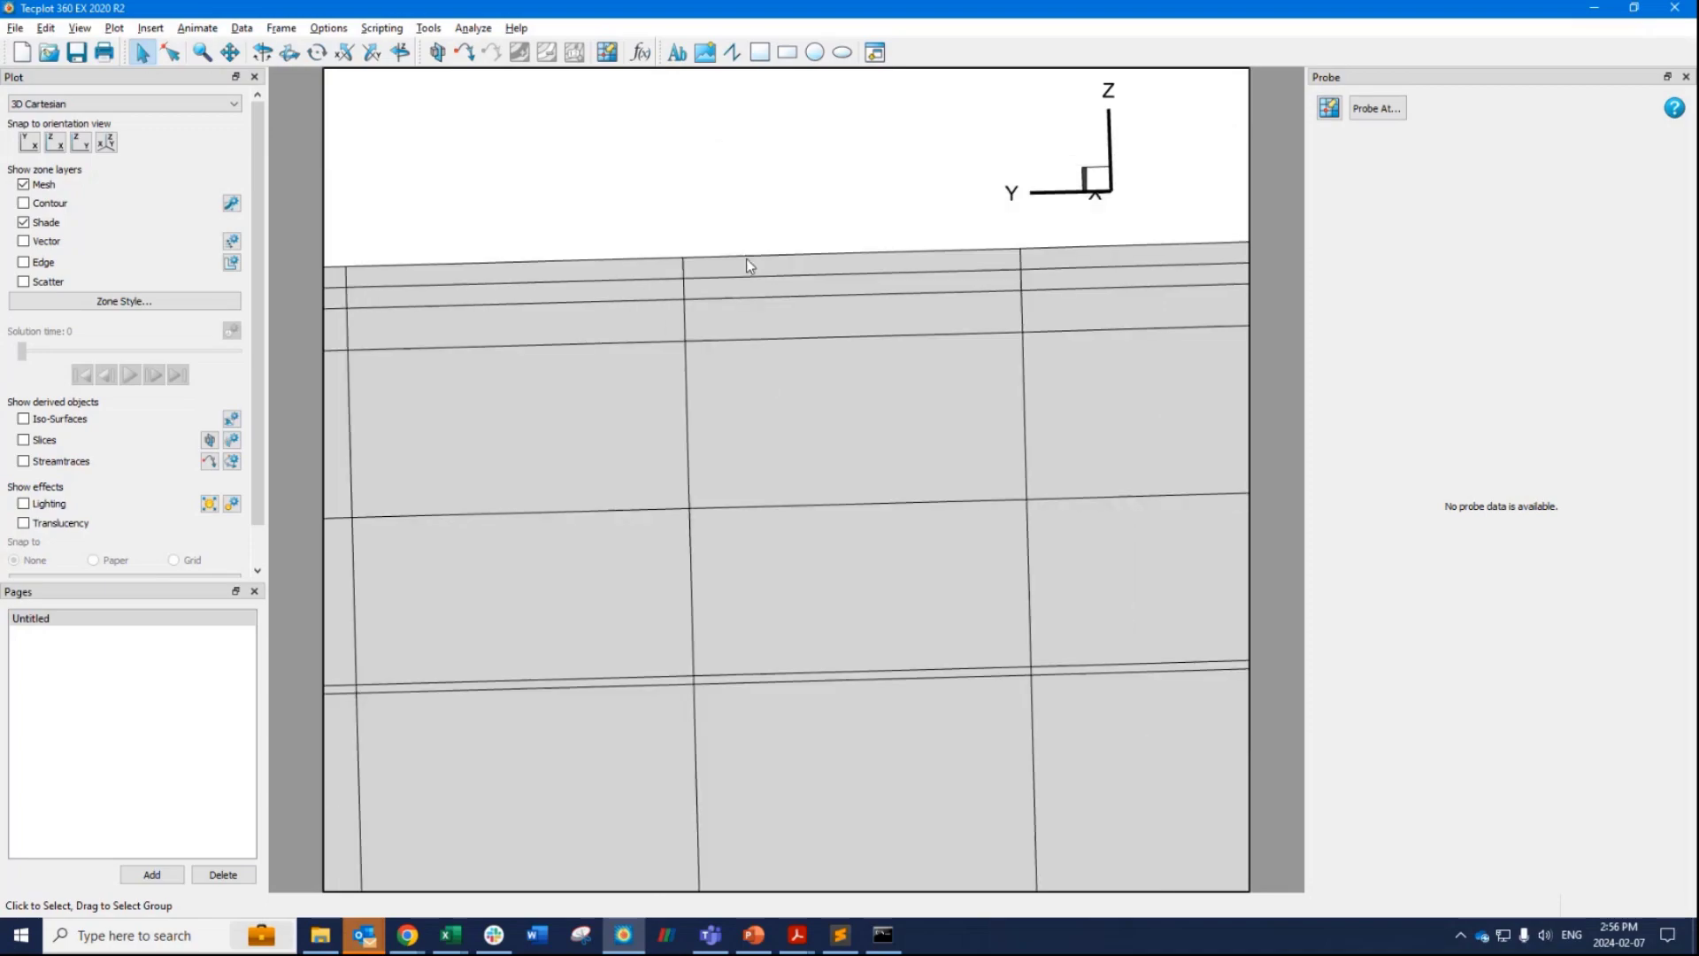
{"action": "scroll", "coordinate": [747, 602], "scroll_direction": "down", "scroll_amount": 2}
{"action": "scroll", "coordinate": [751, 447], "scroll_direction": "up", "scroll_amount": 1}
{"action": "scroll", "coordinate": [751, 445], "scroll_direction": "down", "scroll_amount": 2}
{"action": "scroll", "coordinate": [808, 410], "scroll_direction": "up", "scroll_amount": 1}
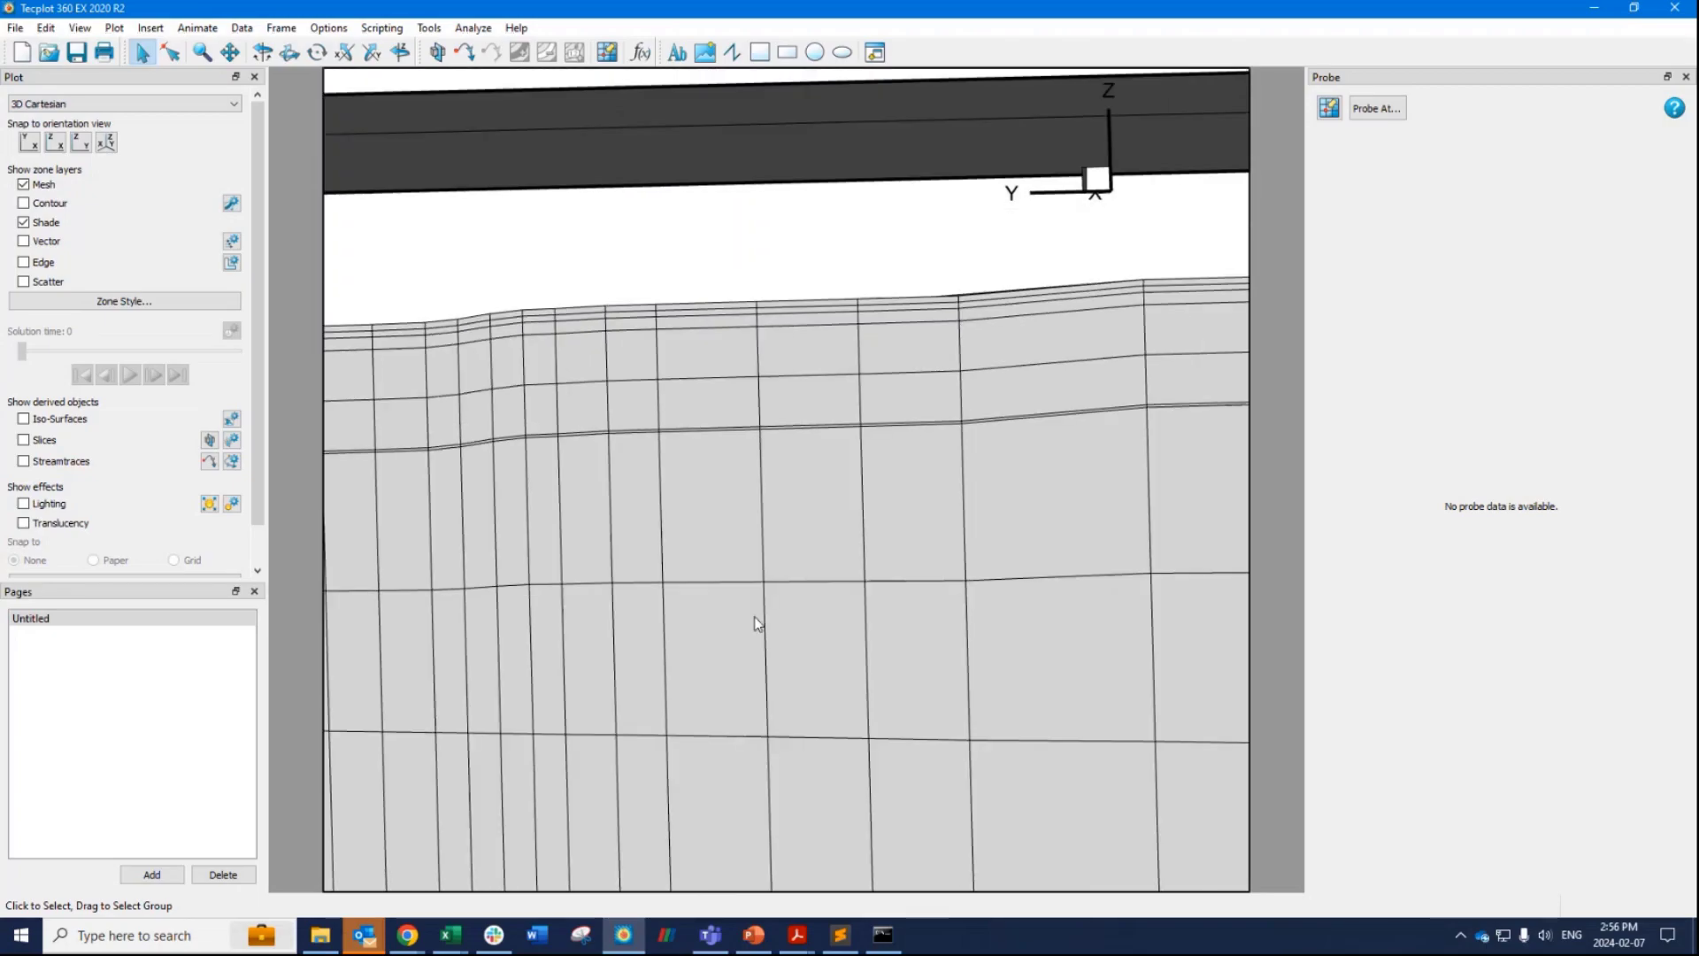
{"action": "scroll", "coordinate": [721, 371], "scroll_direction": "up", "scroll_amount": 1}
{"action": "scroll", "coordinate": [759, 349], "scroll_direction": "down", "scroll_amount": 3}
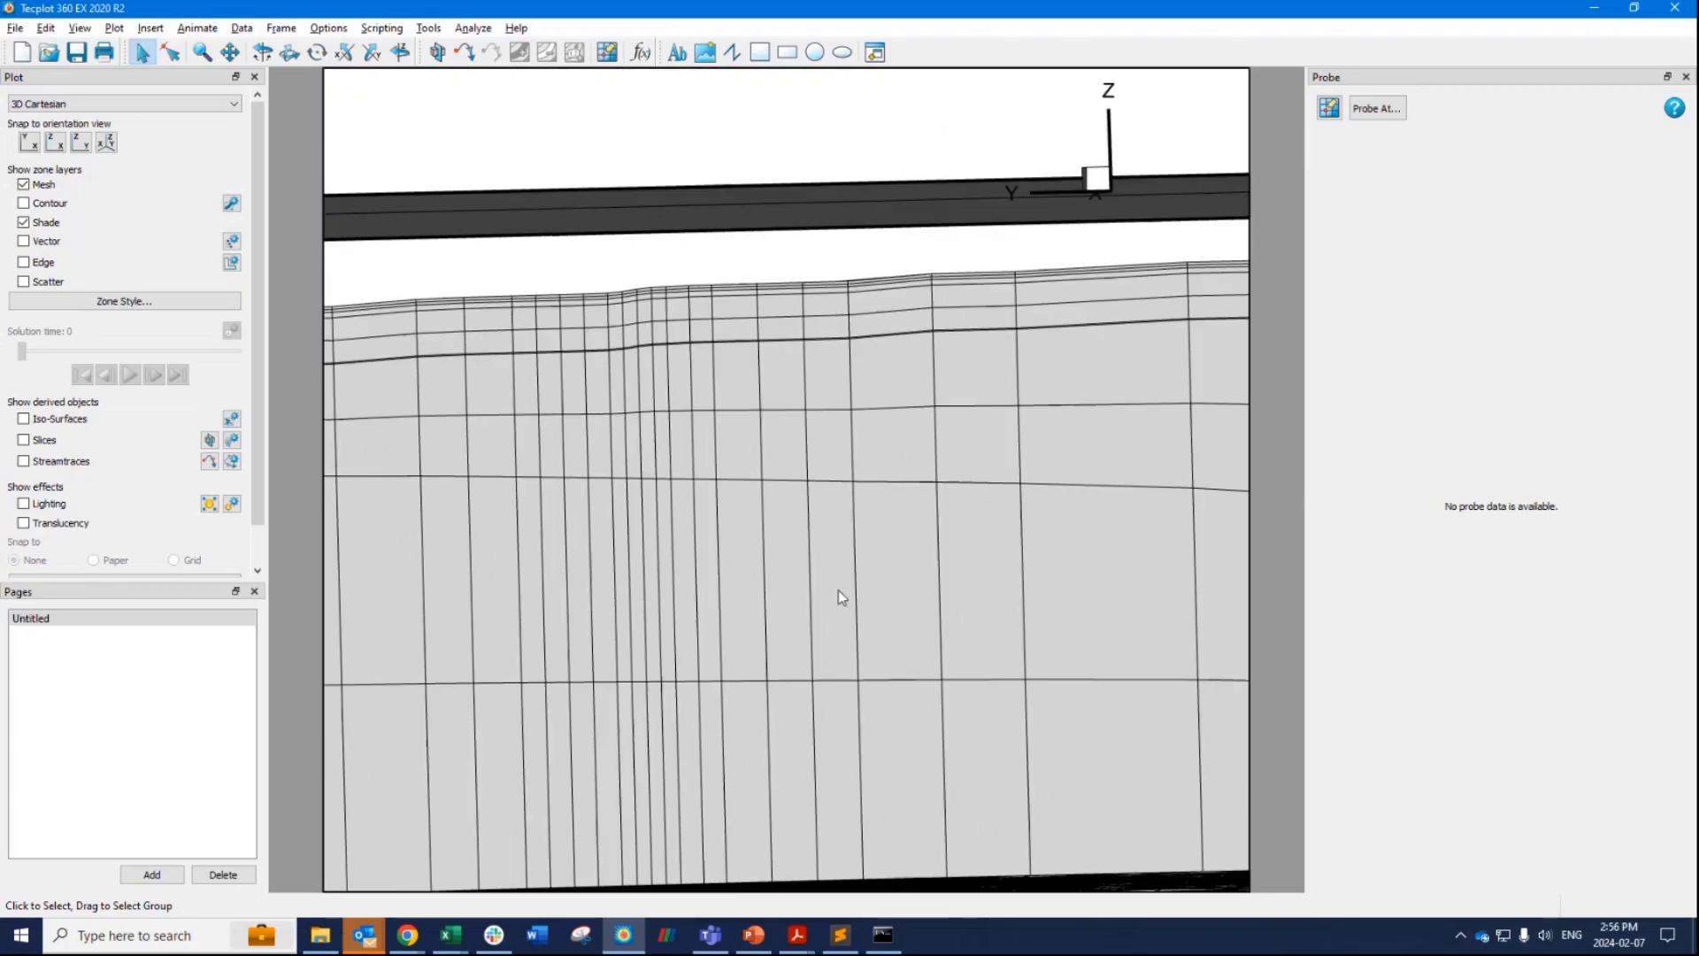
{"action": "scroll", "coordinate": [849, 580], "scroll_direction": "down", "scroll_amount": 1}
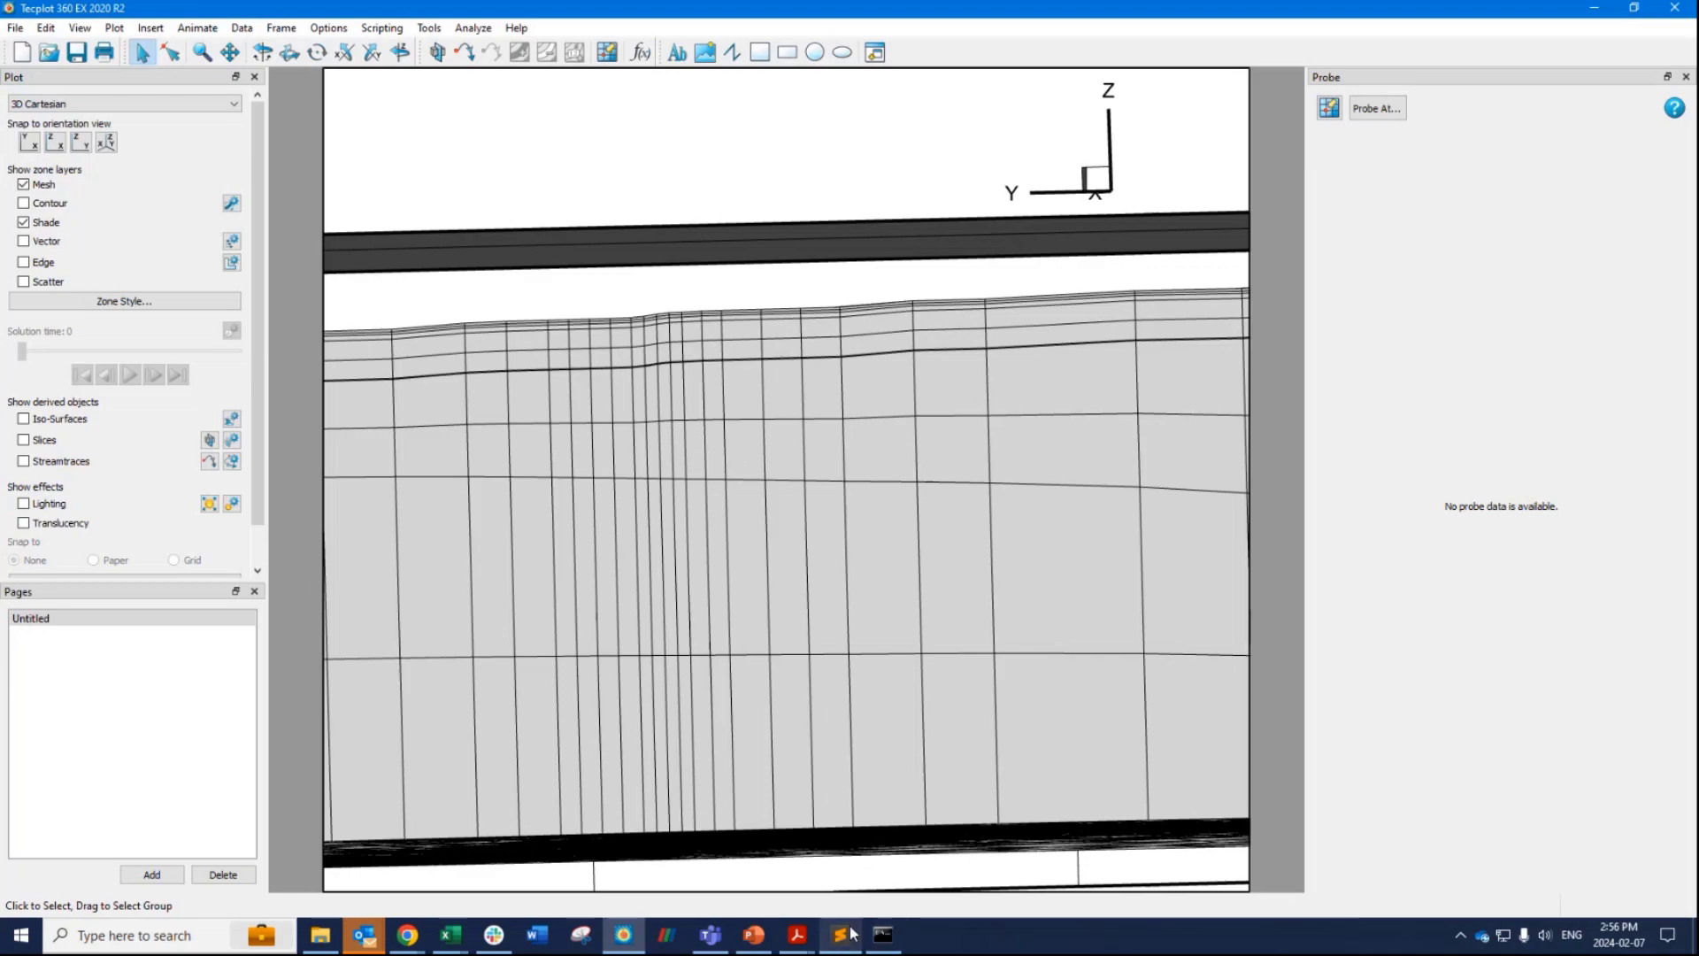
{"action": "mouse_move", "coordinate": [852, 934]}
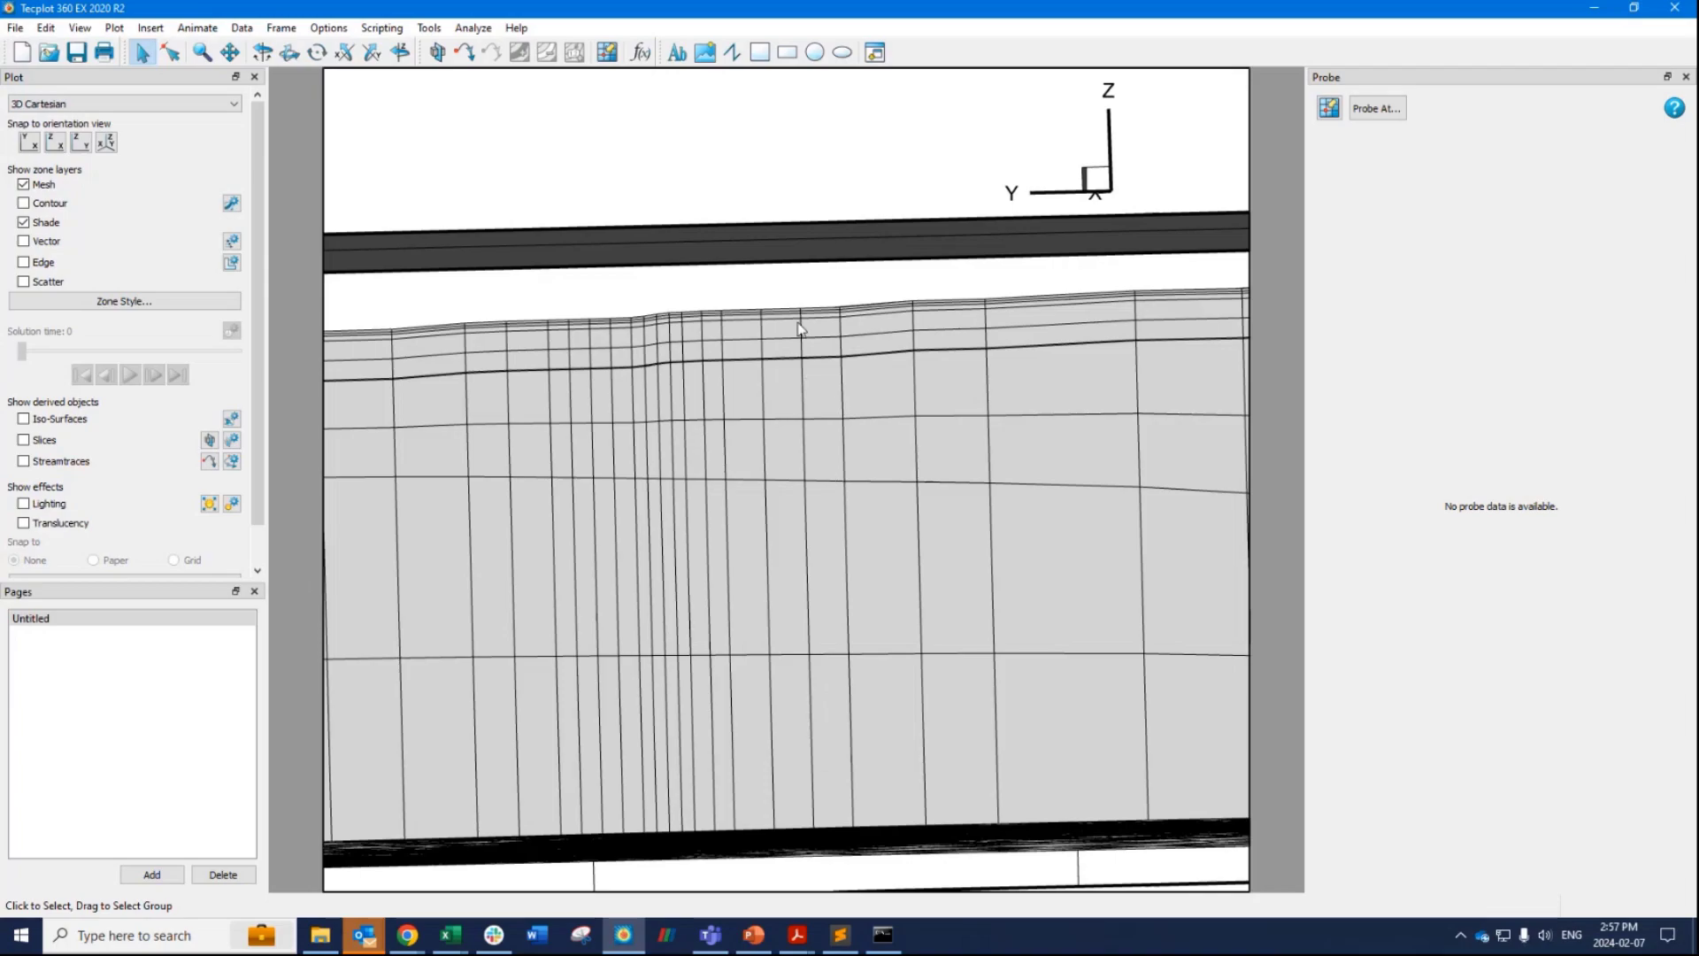
{"action": "scroll", "coordinate": [770, 332], "scroll_direction": "up", "scroll_amount": 3}
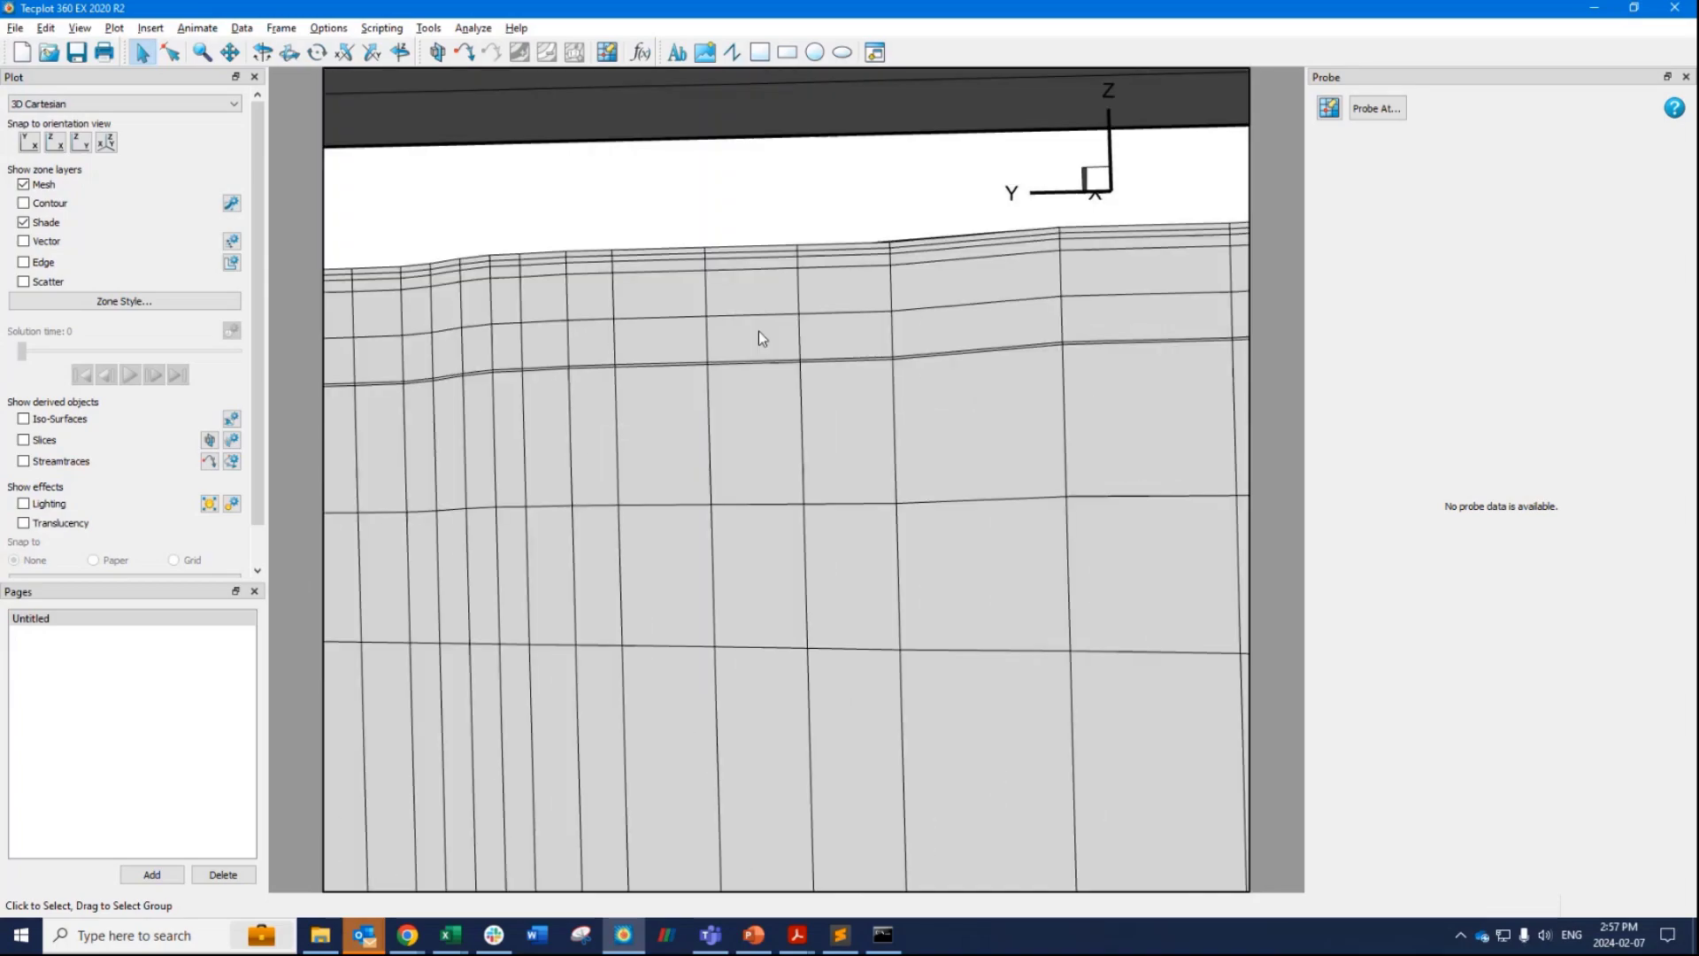
{"action": "scroll", "coordinate": [761, 338], "scroll_direction": "up", "scroll_amount": 3}
{"action": "scroll", "coordinate": [737, 288], "scroll_direction": "down", "scroll_amount": 5}
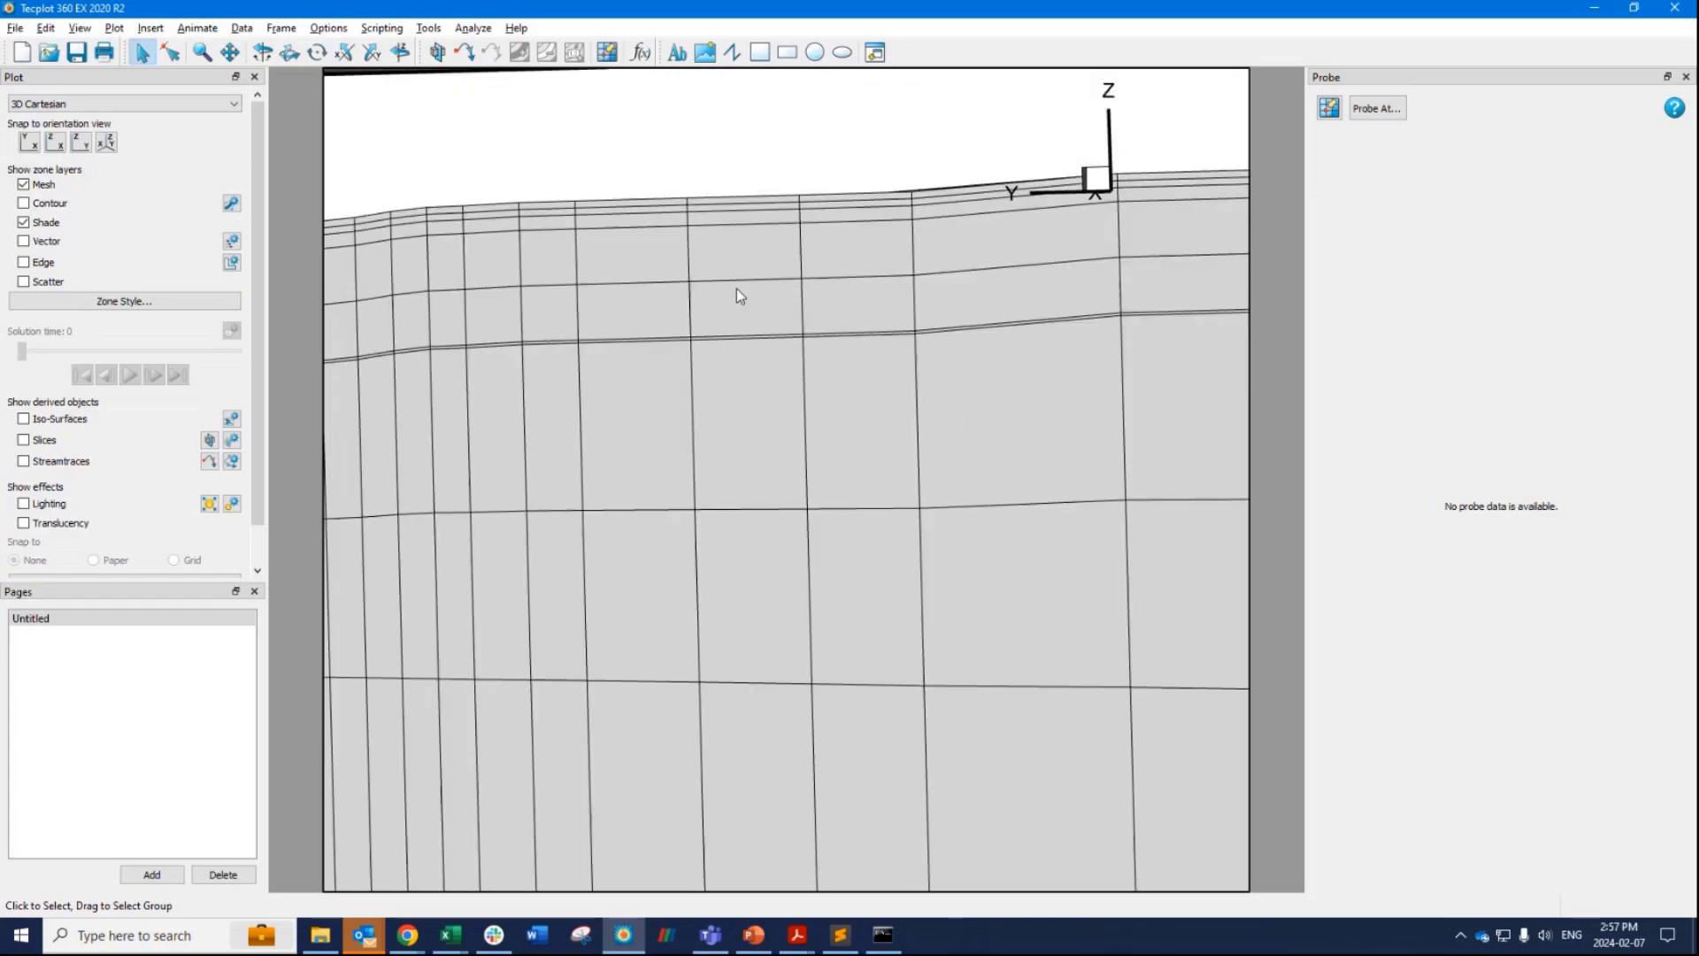
{"action": "scroll", "coordinate": [769, 476], "scroll_direction": "up", "scroll_amount": 2}
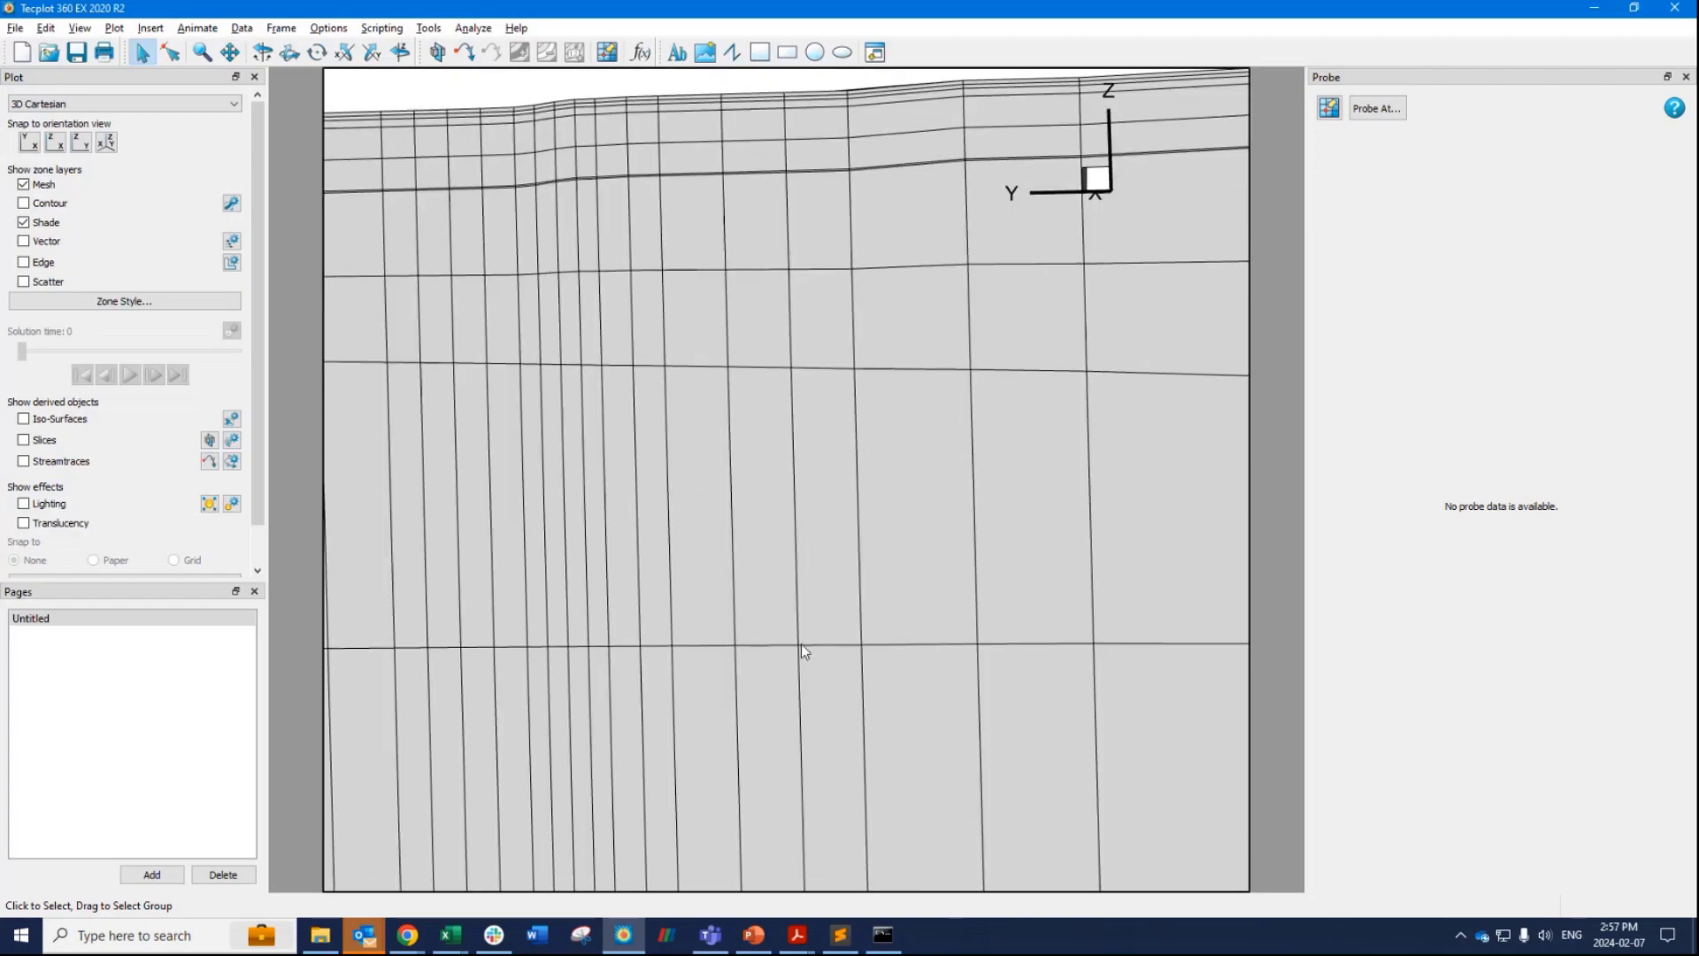
{"action": "scroll", "coordinate": [770, 649], "scroll_direction": "down", "scroll_amount": 3}
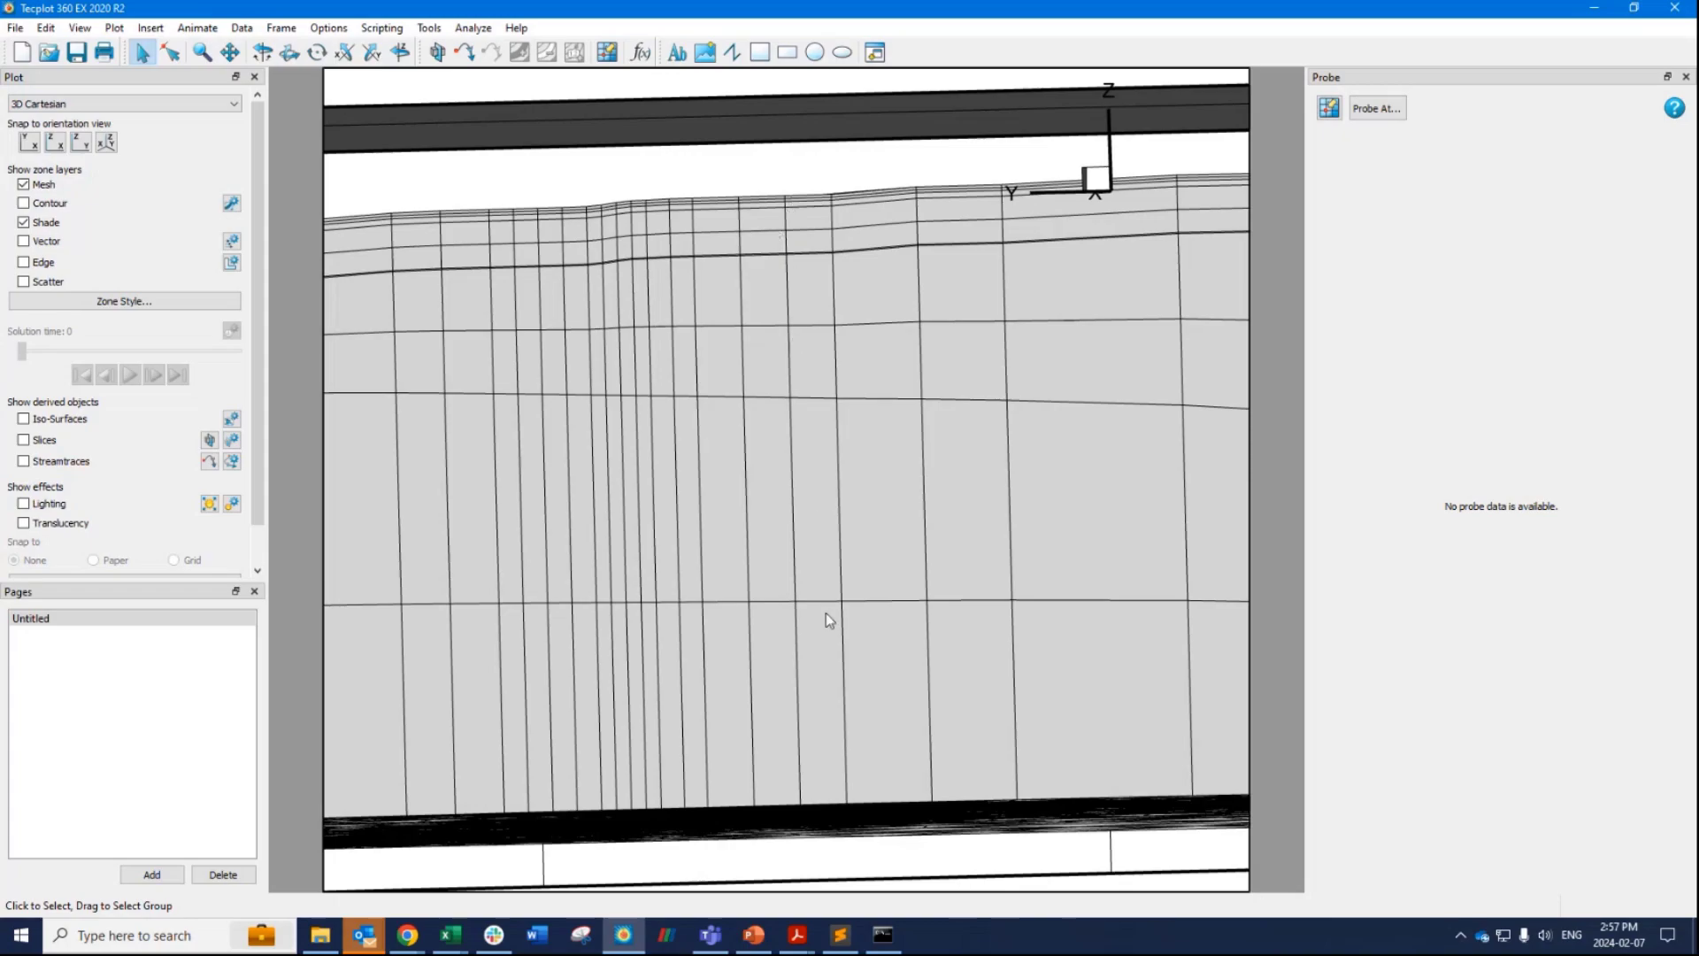
Inspect the whole mesh obliquely from above, and close Tecplot 360 discarding the layout changes.
{"action": "scroll", "coordinate": [666, 628], "scroll_direction": "down", "scroll_amount": 5}
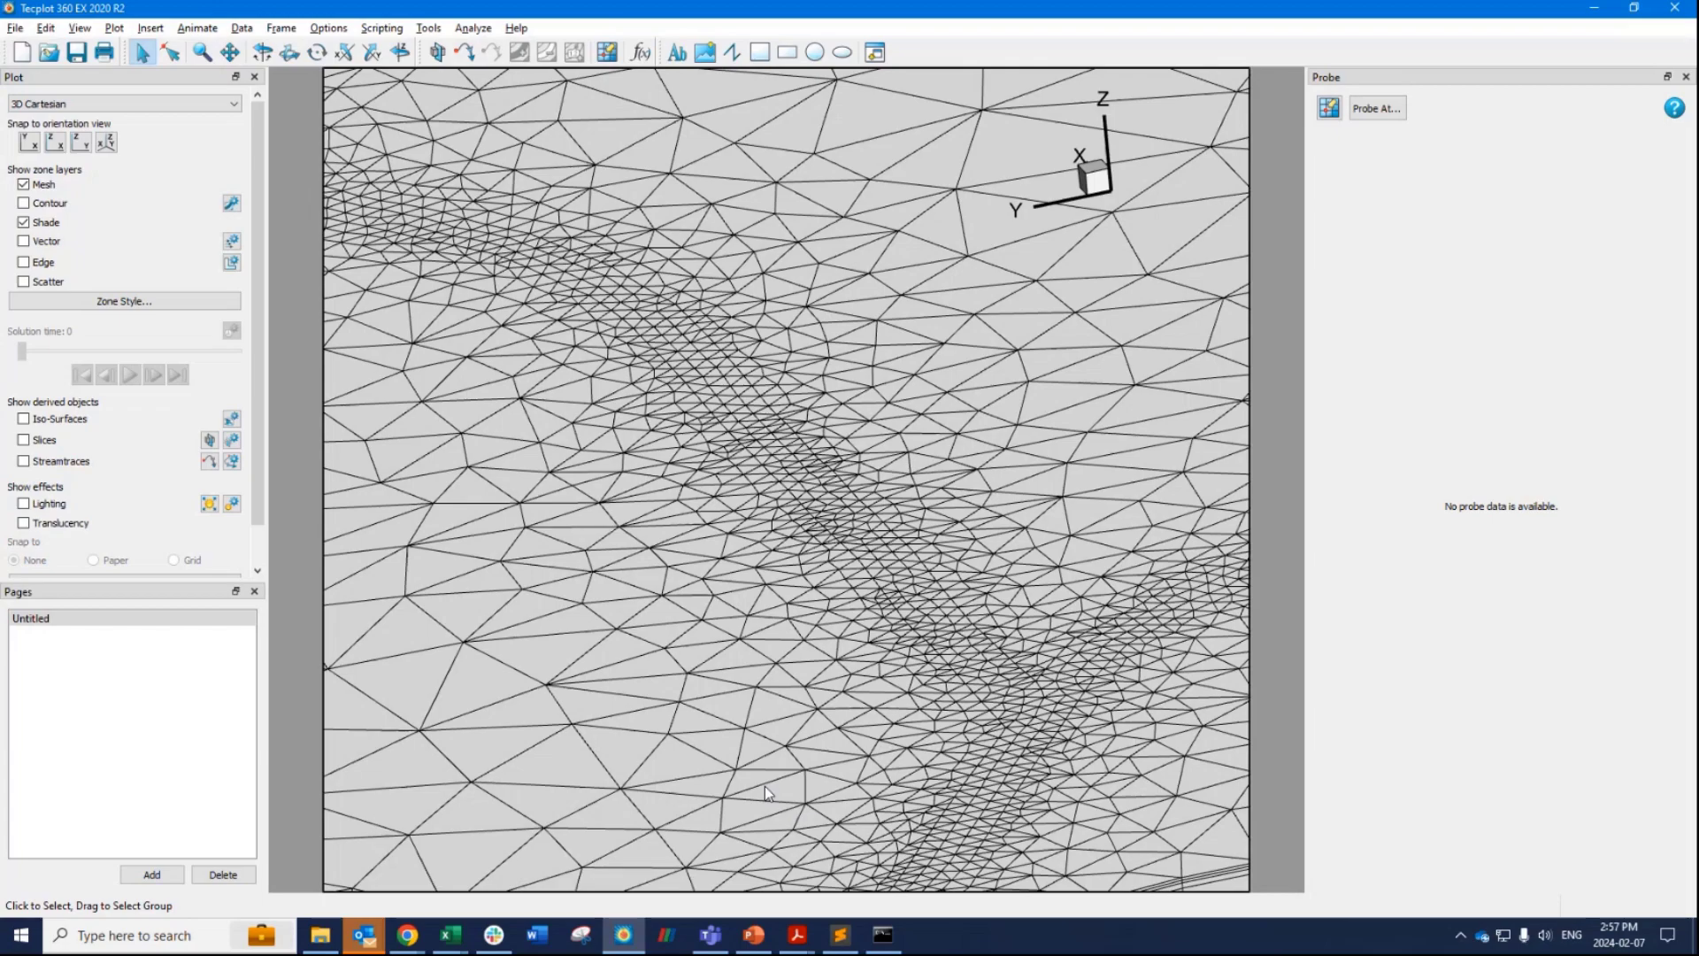
{"action": "scroll", "coordinate": [719, 349], "scroll_direction": "down", "scroll_amount": 4}
{"action": "left_click_drag", "start_coordinate": [720, 349], "coordinate": [932, 632]}
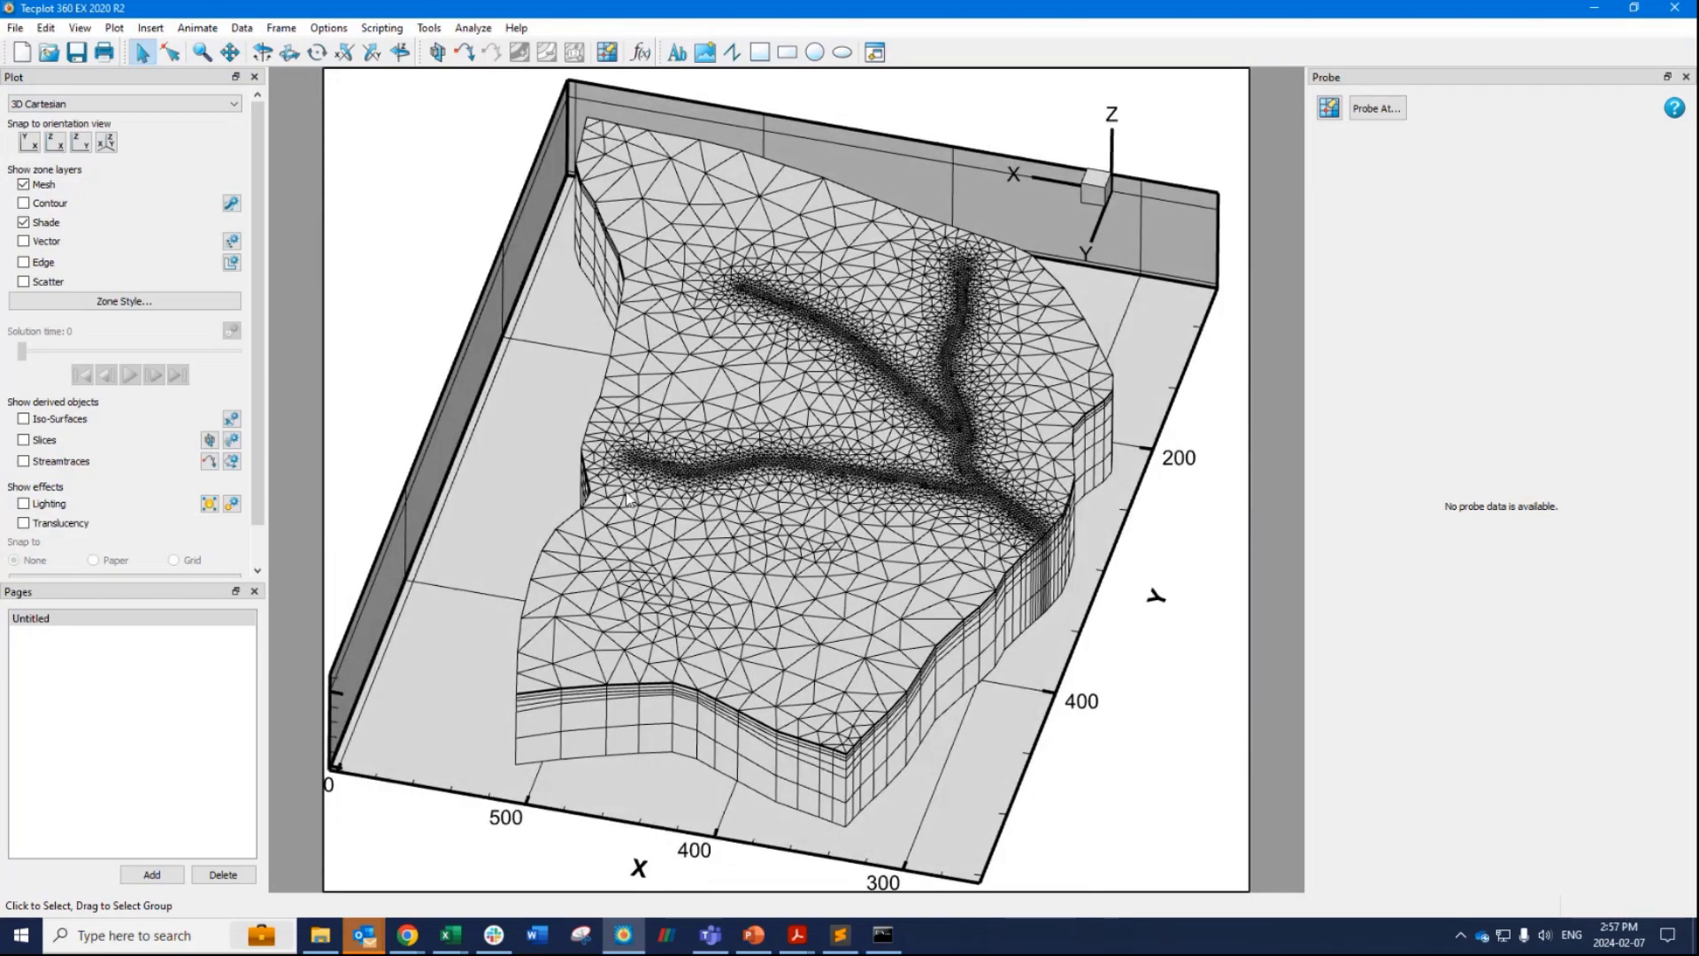
{"action": "scroll", "coordinate": [611, 658], "scroll_direction": "up", "scroll_amount": 3}
{"action": "scroll", "coordinate": [611, 658], "scroll_direction": "down", "scroll_amount": 2}
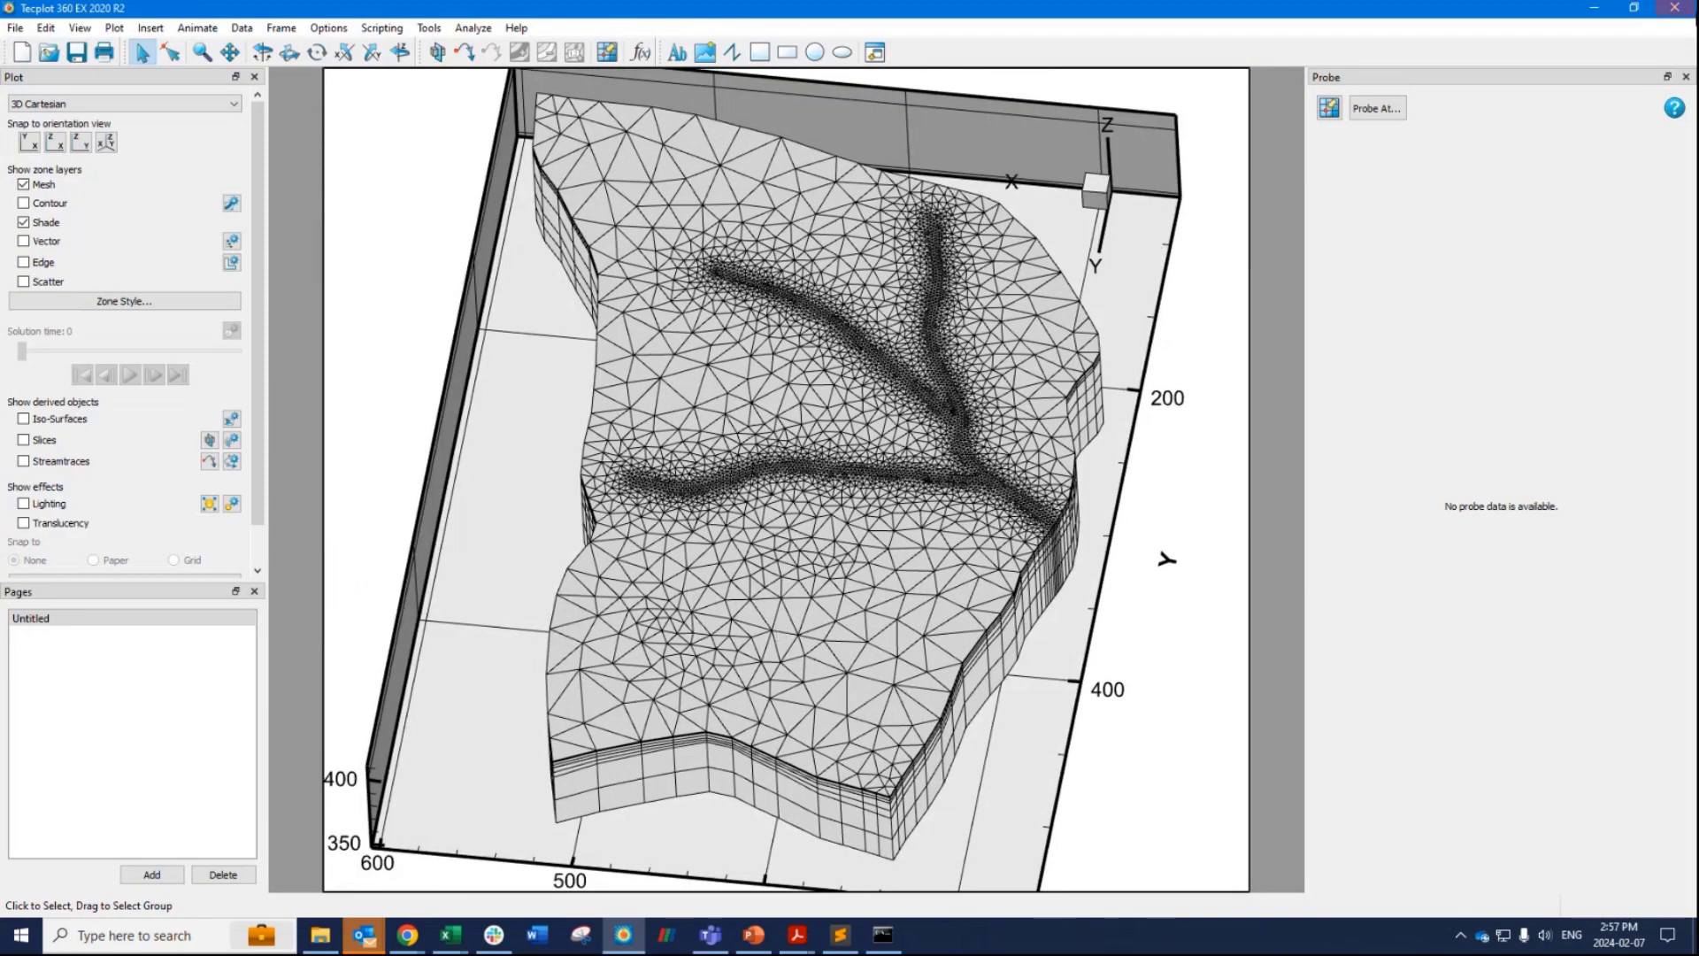
{"action": "left_click", "coordinate": [1675, 9]}
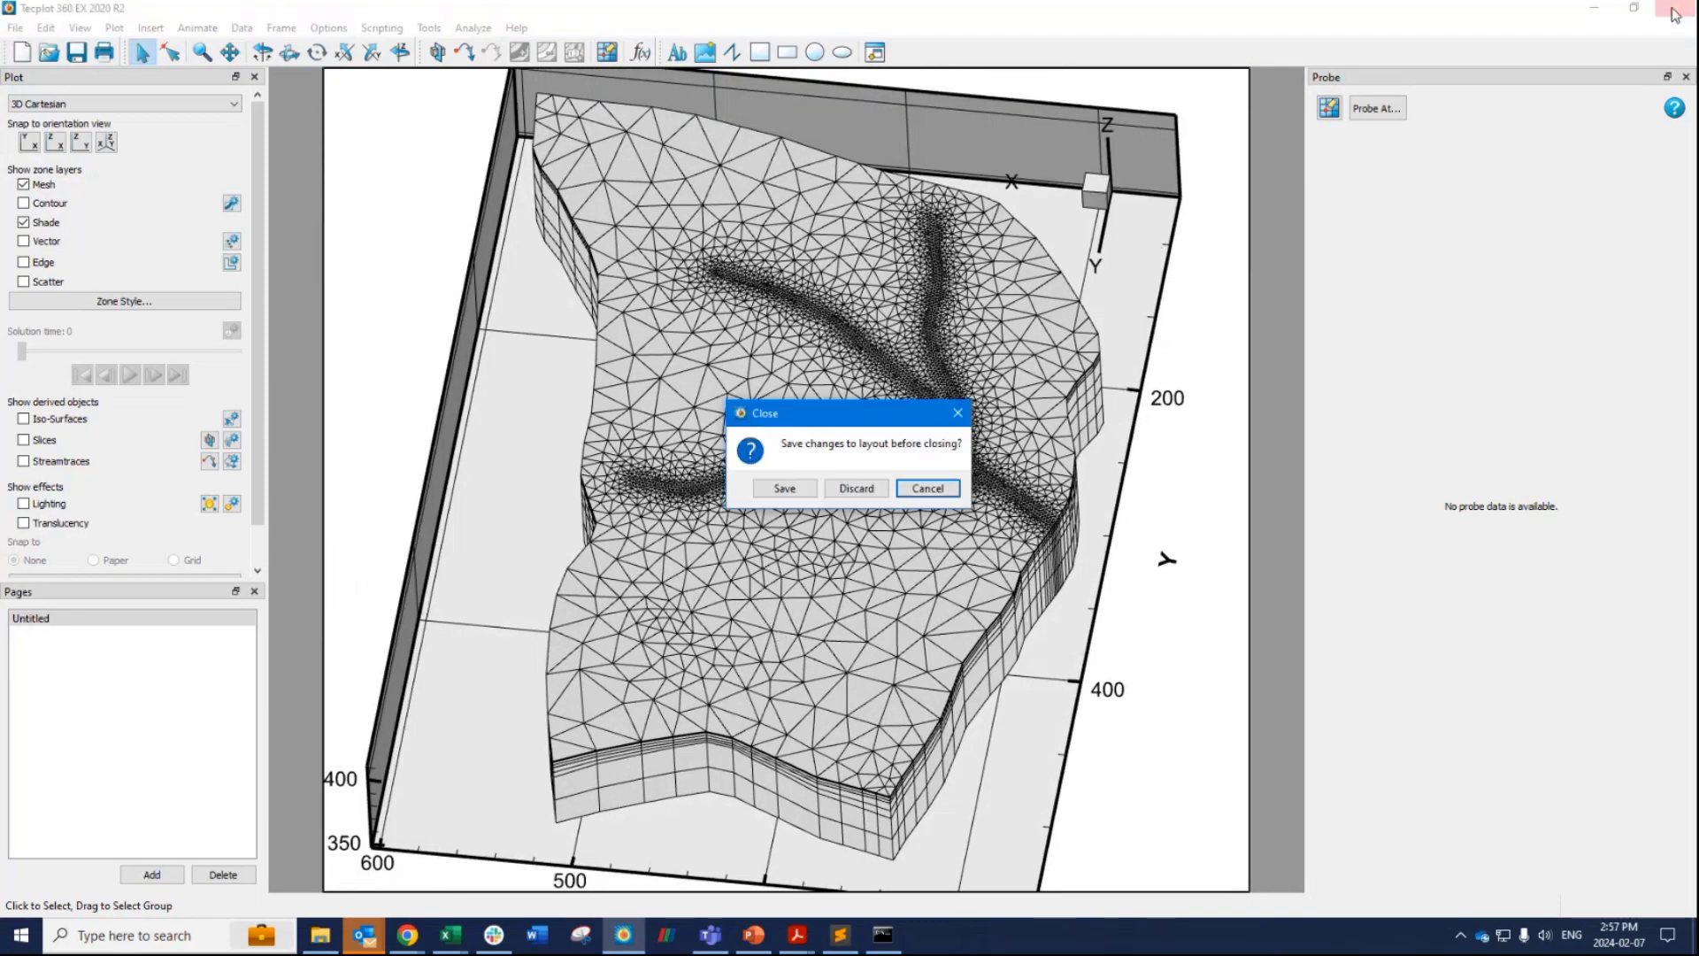
{"action": "left_click", "coordinate": [856, 488]}
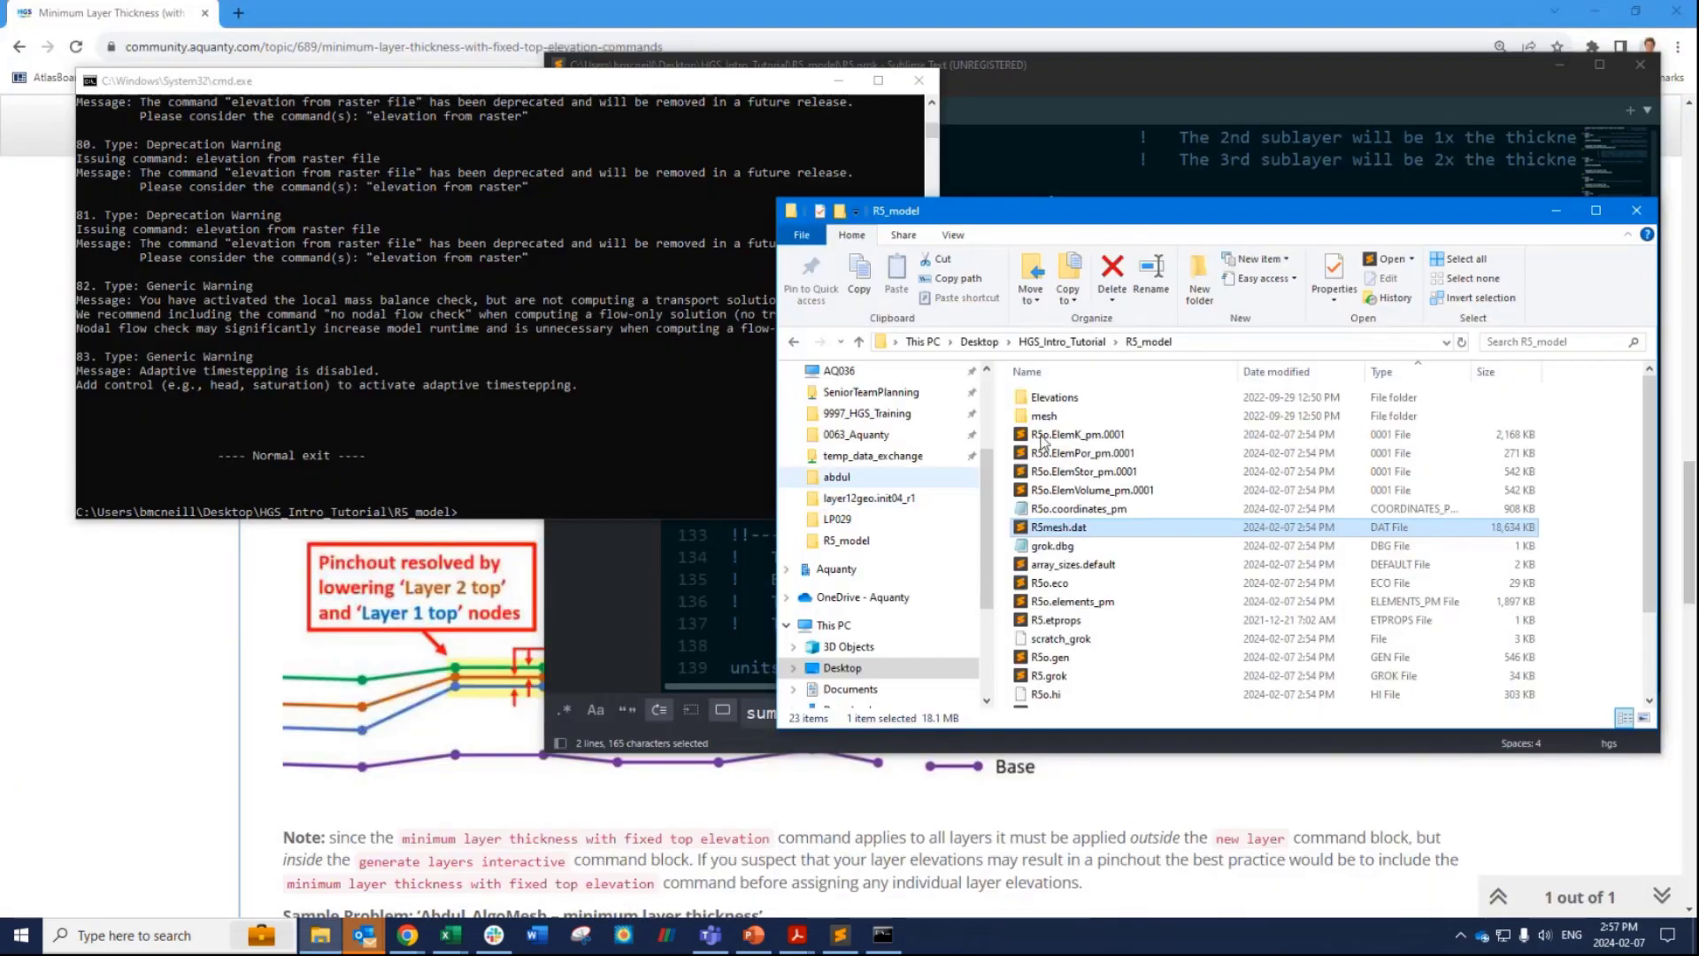
Switch to R5.grok in Sublime Text, remove the "skip on" command below R5mesh.dat and save the file.
{"action": "scroll", "coordinate": [821, 439], "scroll_direction": "up", "scroll_amount": 9}
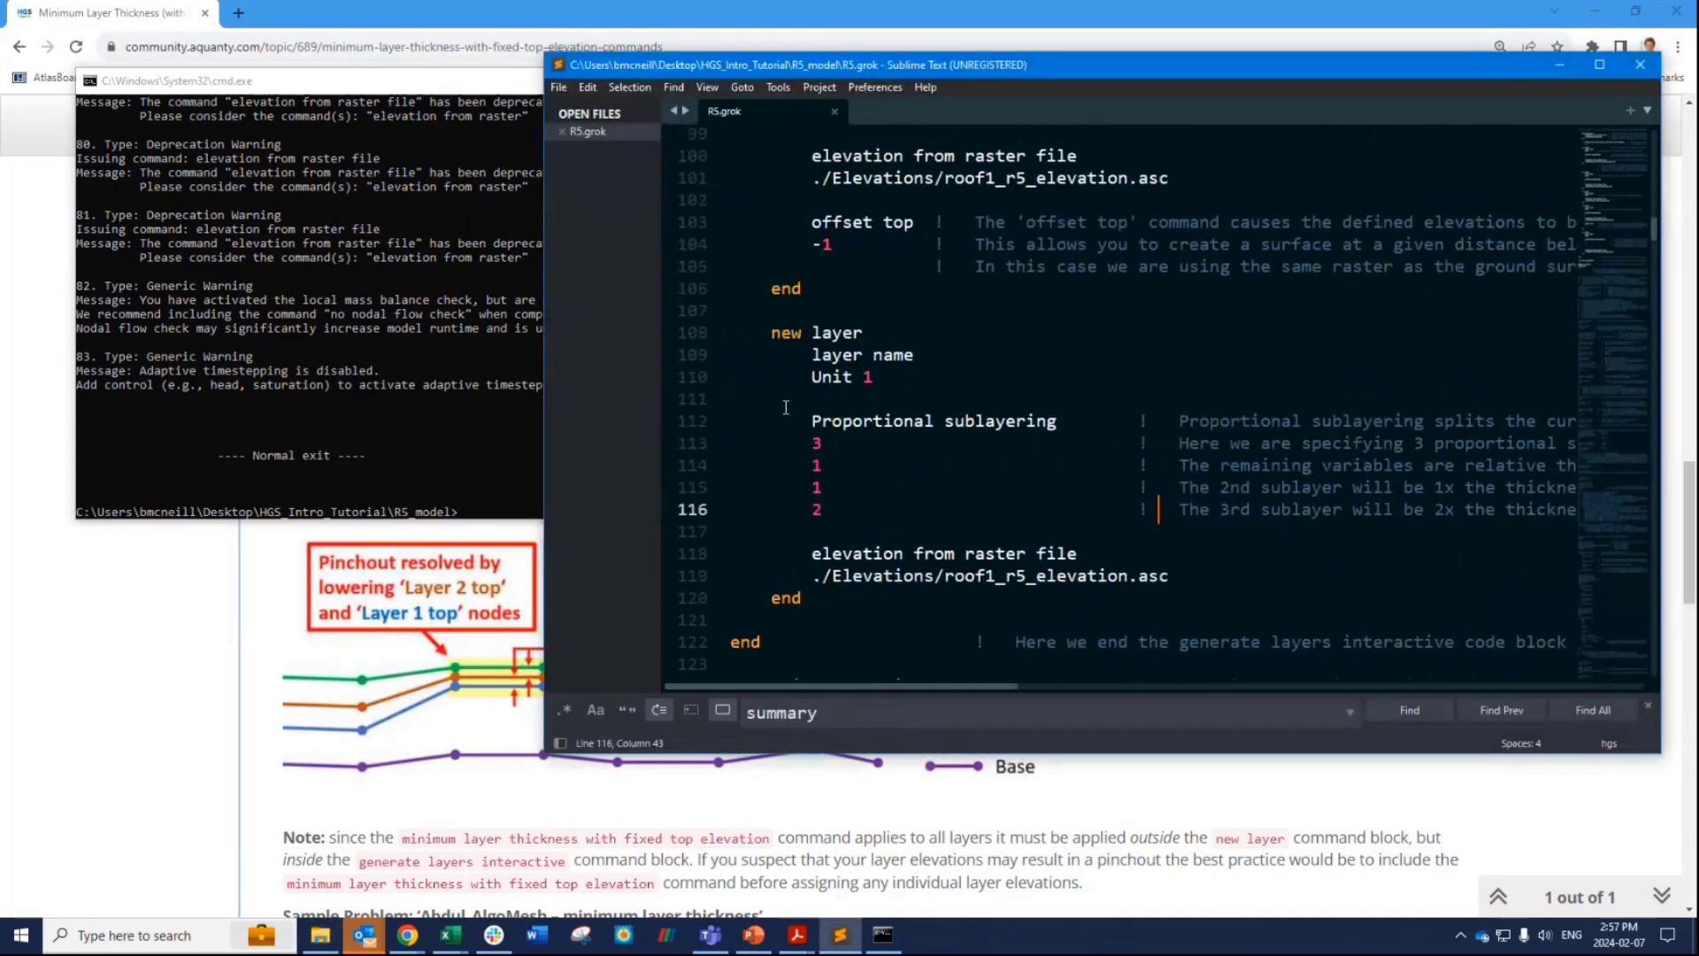
{"action": "scroll", "coordinate": [912, 367], "scroll_direction": "down", "scroll_amount": 12}
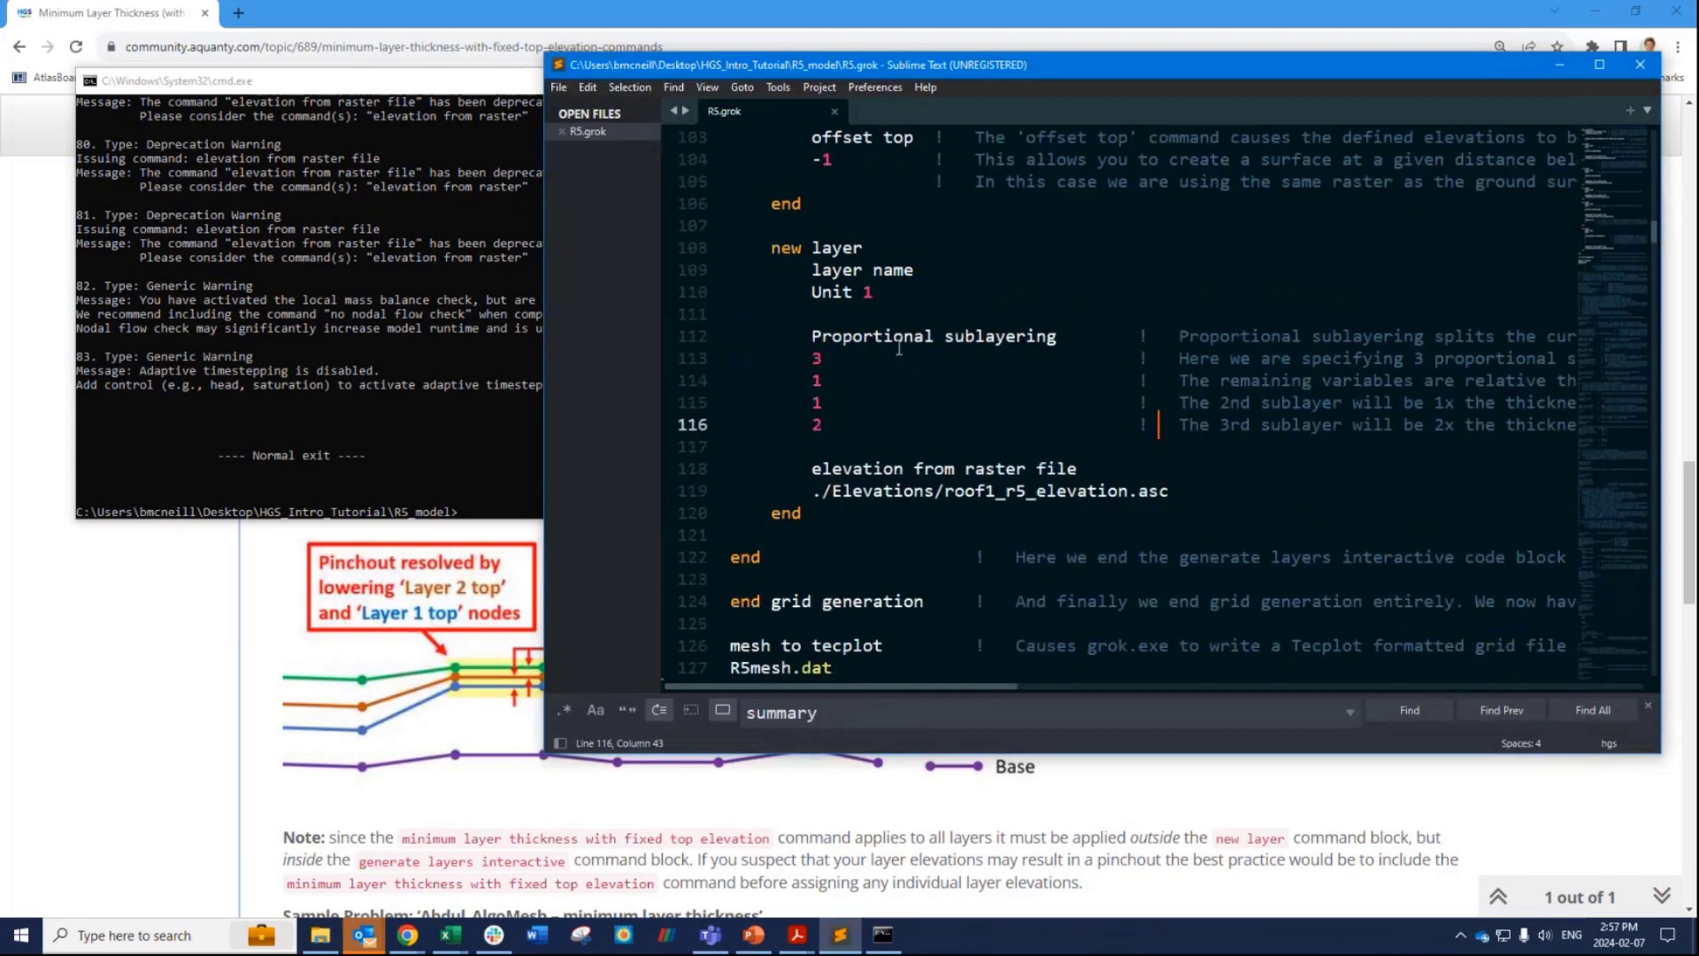
{"action": "scroll", "coordinate": [903, 344], "scroll_direction": "up", "scroll_amount": 1}
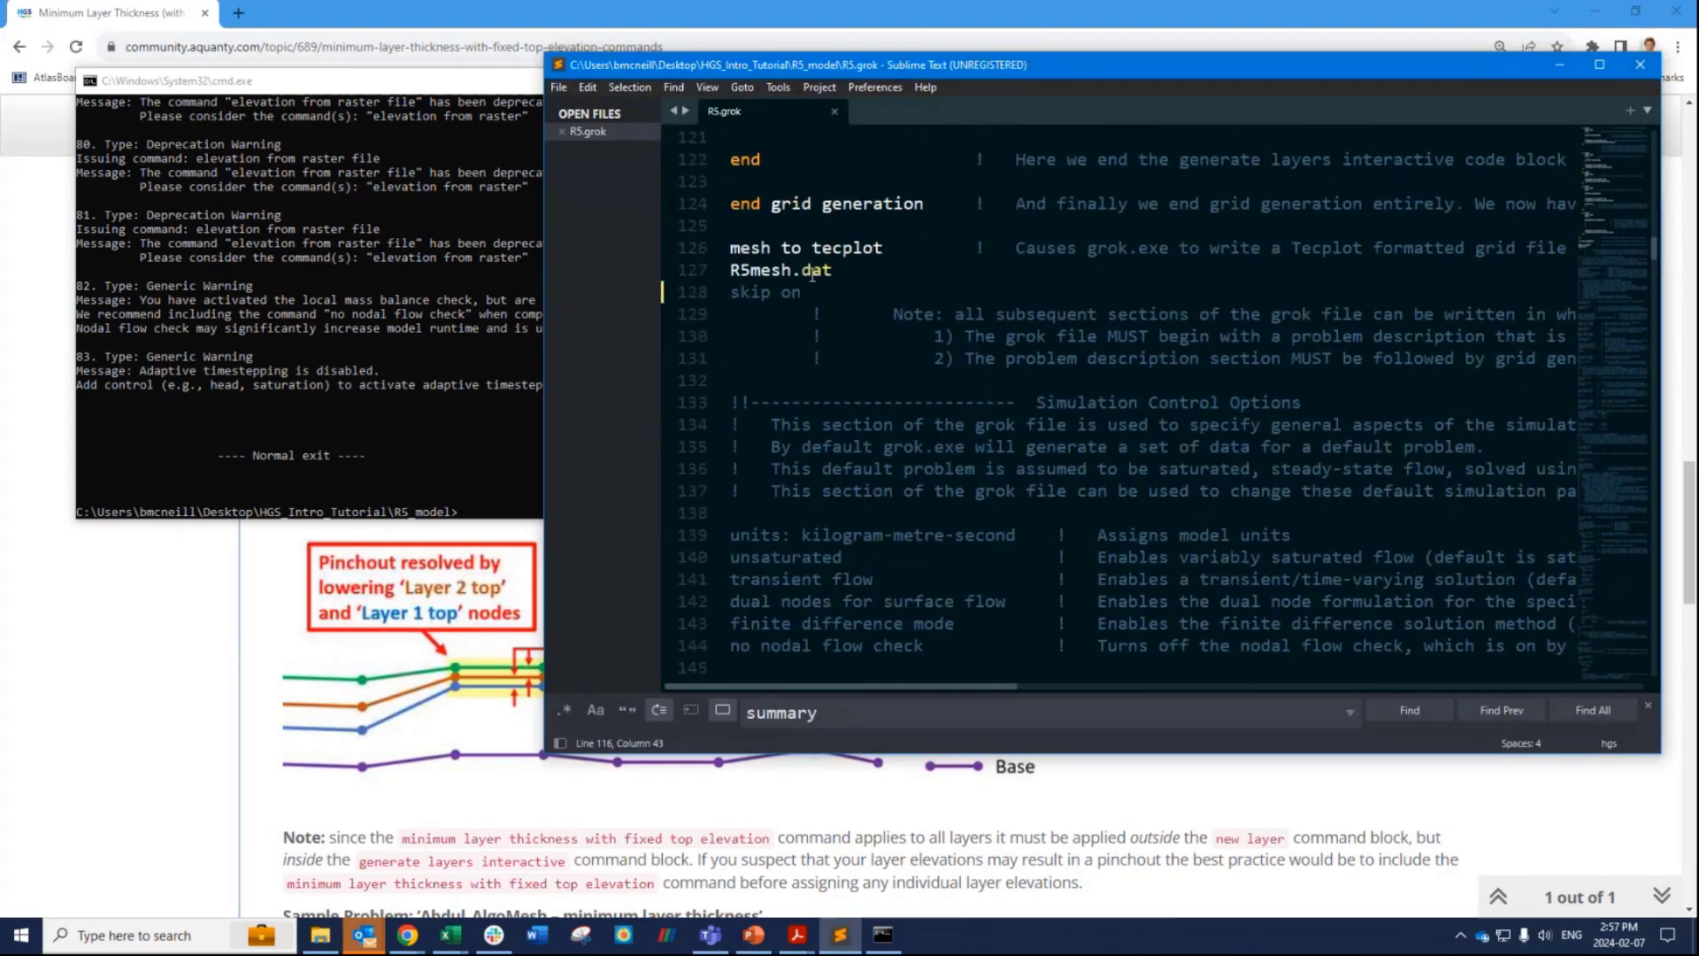
{"action": "left_click", "coordinate": [823, 292]}
{"action": "key", "text": "shift+Home"}
{"action": "key", "text": "BackSpace"}
{"action": "key", "text": "ctrl+s"}
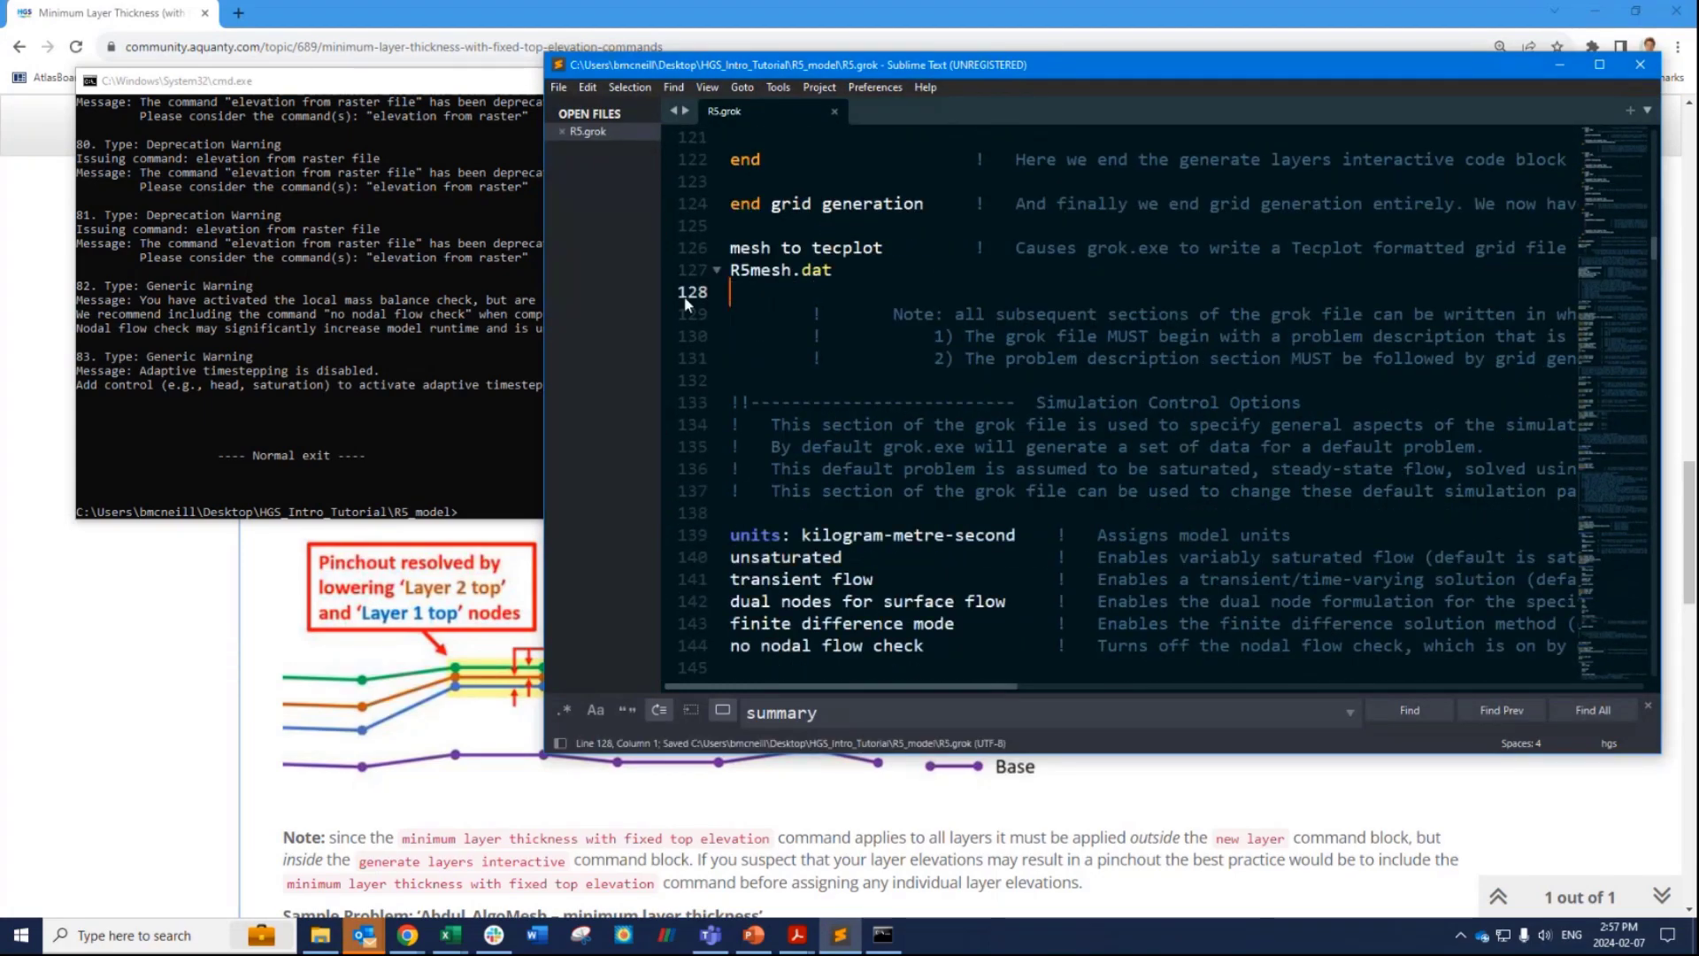
Switch to the PowerPoint presentation and go to the "Model Setup – Simulation Options" slide.
{"action": "left_click", "coordinate": [777, 934]}
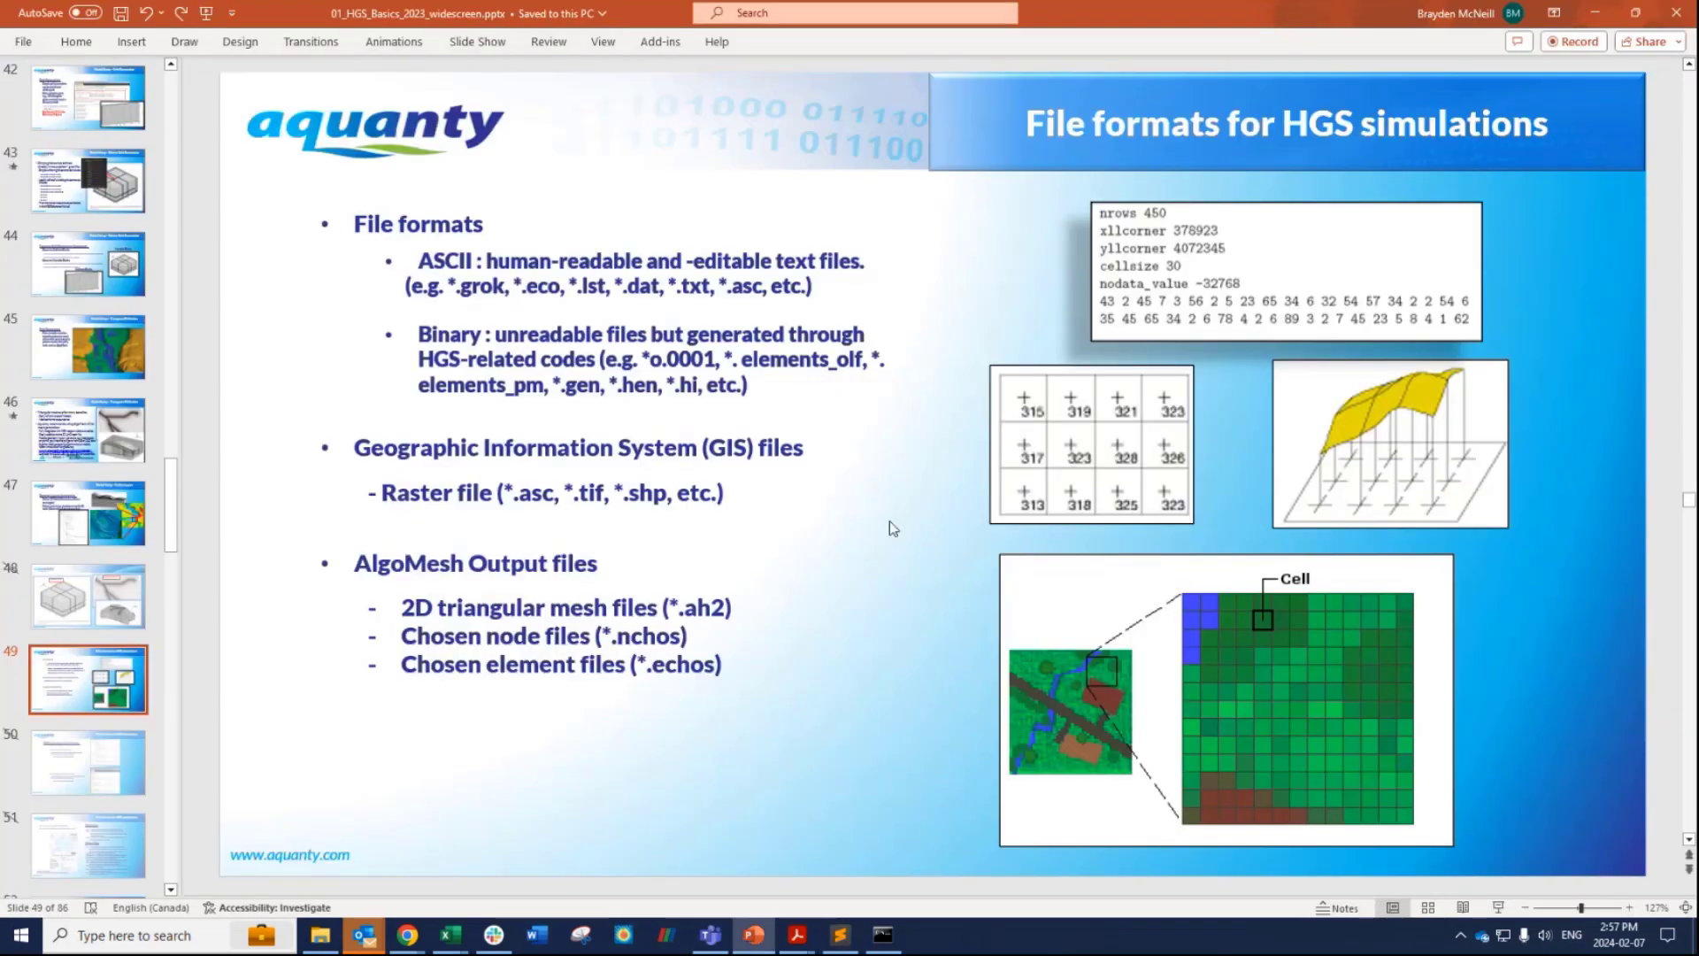
{"action": "scroll", "coordinate": [871, 511], "scroll_direction": "down", "scroll_amount": 1}
{"action": "scroll", "coordinate": [871, 512], "scroll_direction": "down", "scroll_amount": 1}
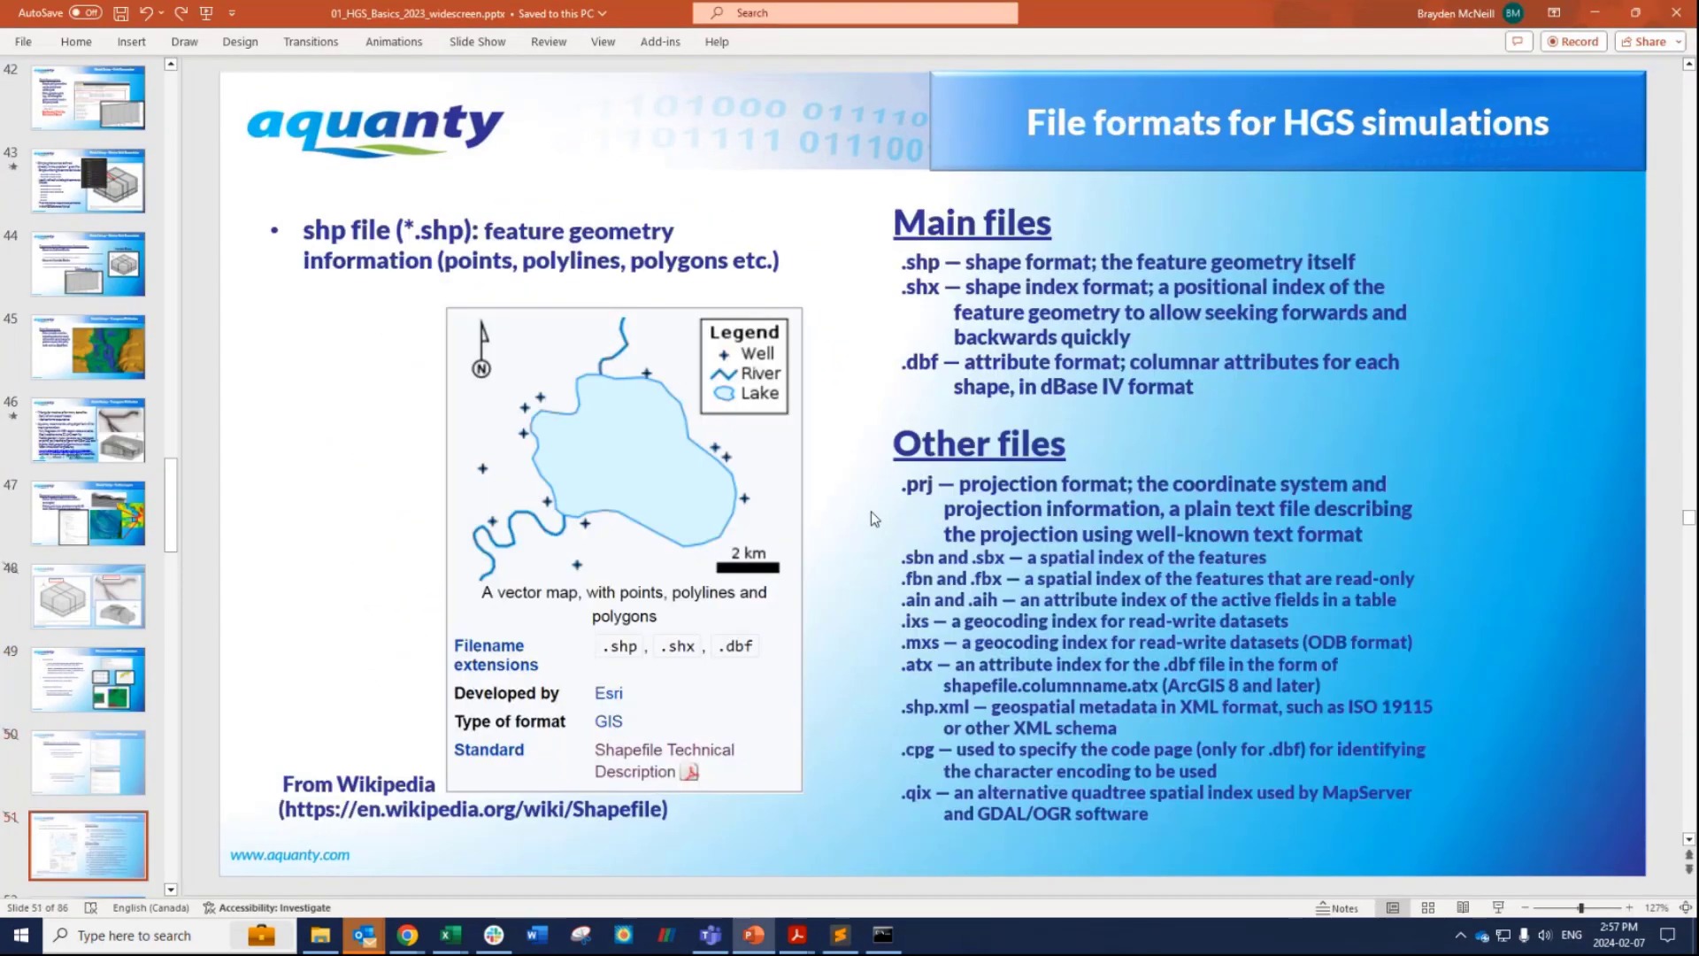
{"action": "scroll", "coordinate": [871, 511], "scroll_direction": "down", "scroll_amount": 1}
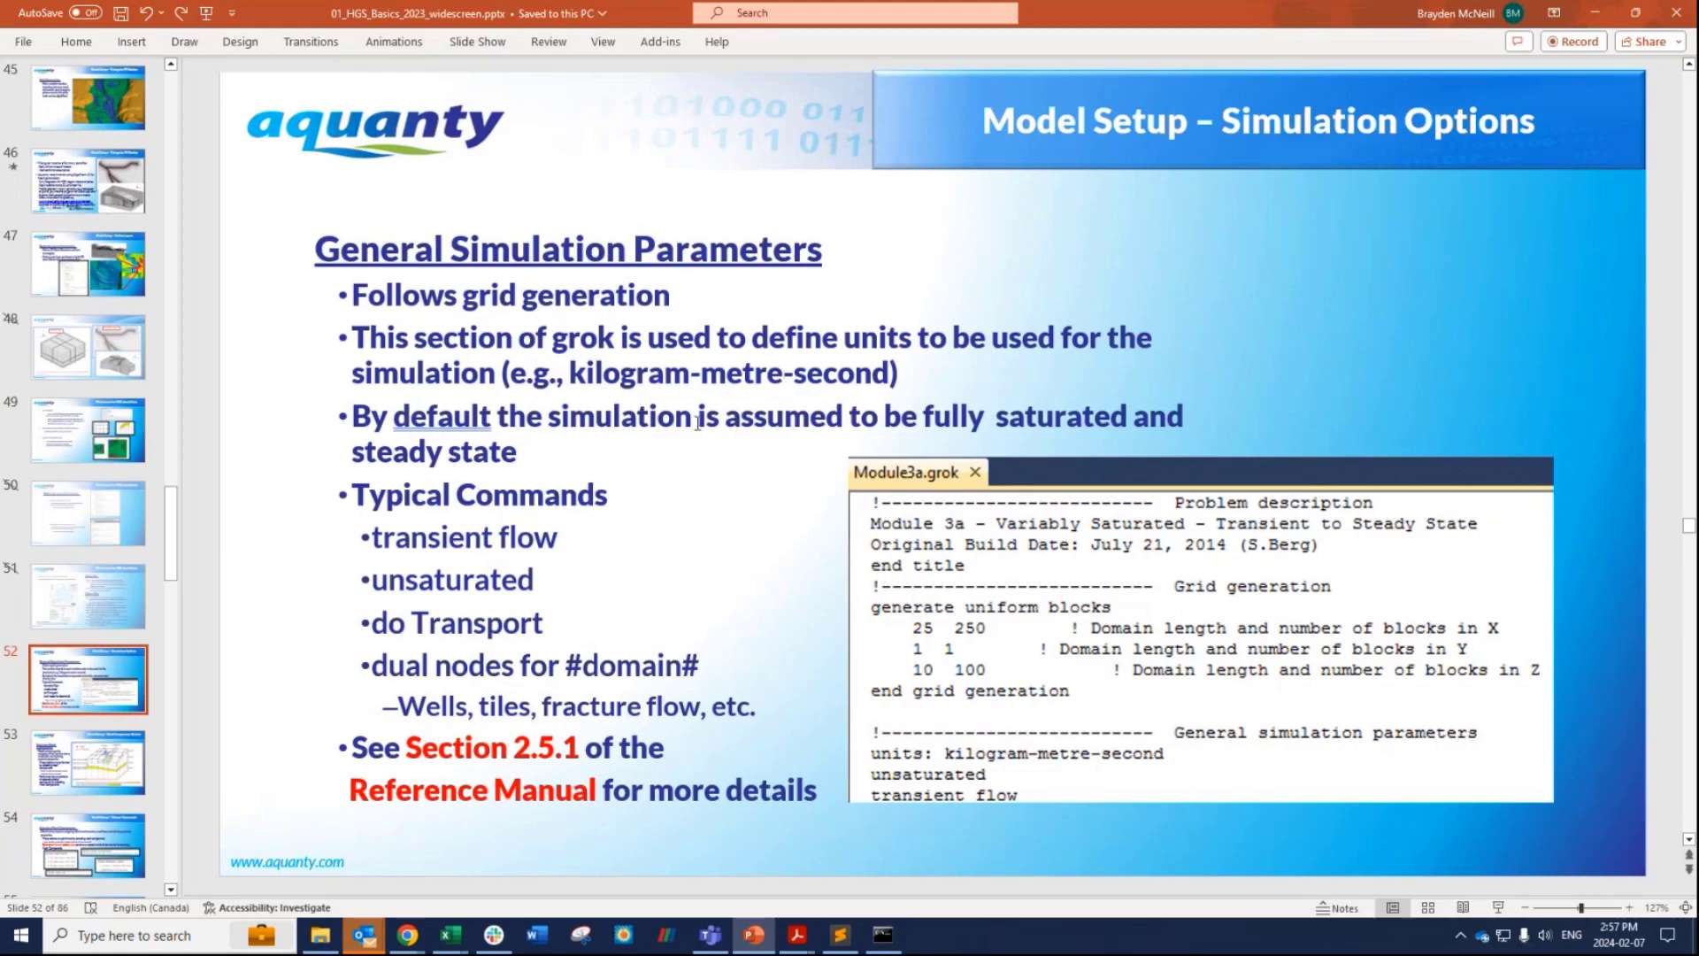